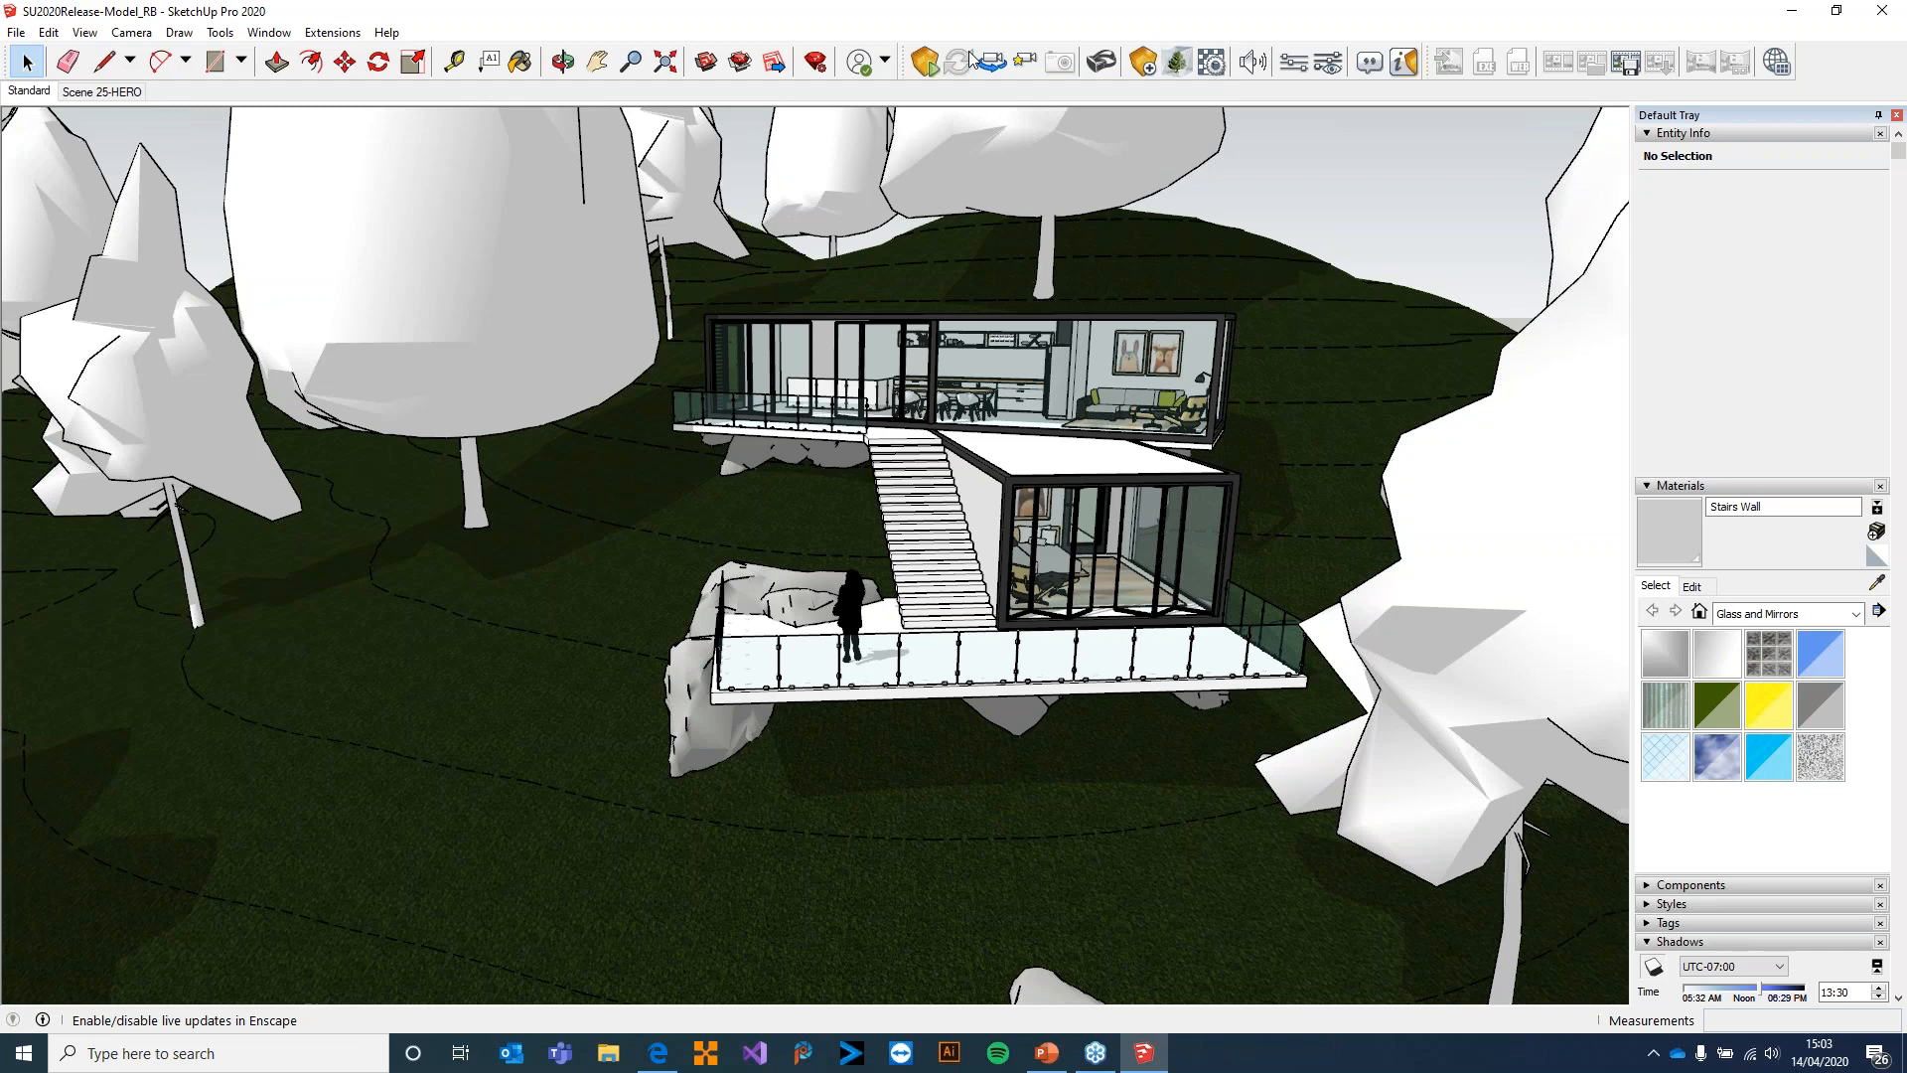
Examine the hillside house, its terrace and the surrounding trees in the SketchUp model
middle_click_drag(954, 313, 1157, 415)
scroll(833, 341, "down", 2)
scroll(937, 335, "down", 4)
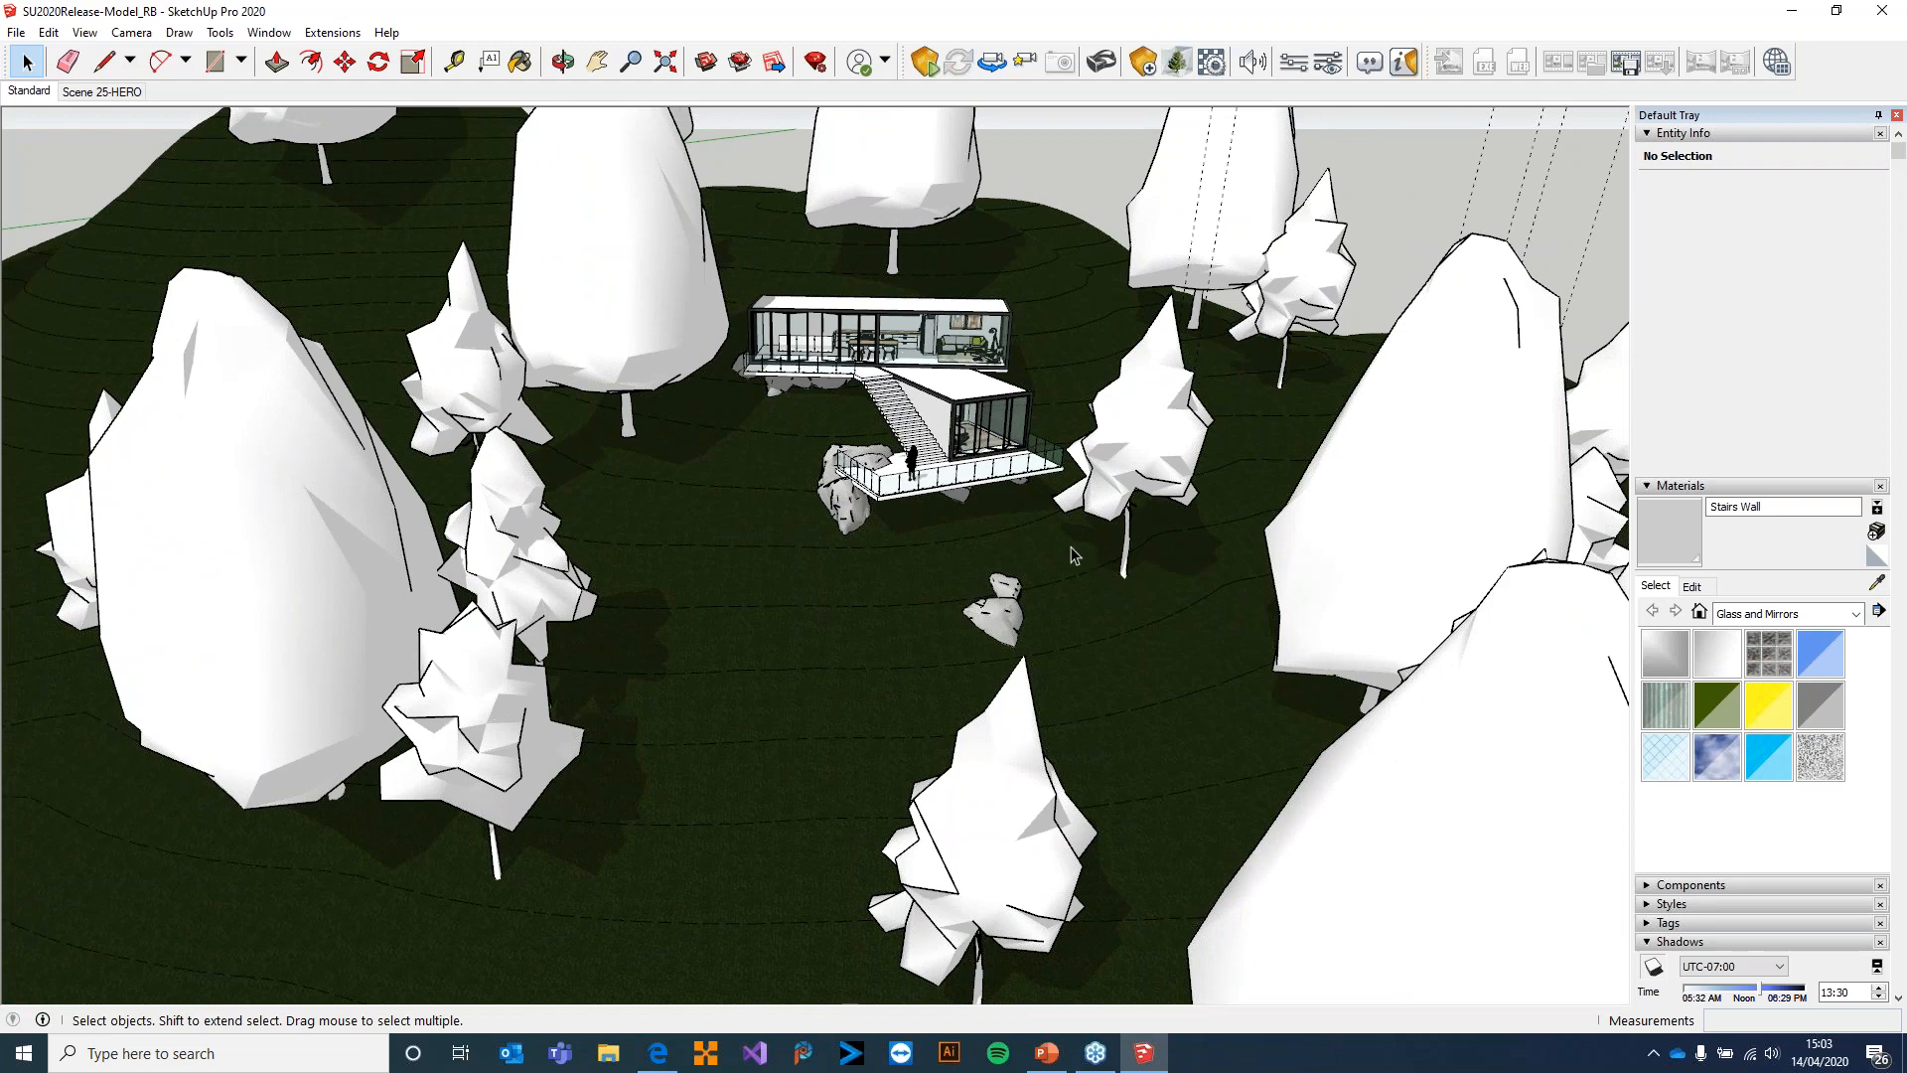
scroll(874, 313, "up", 4)
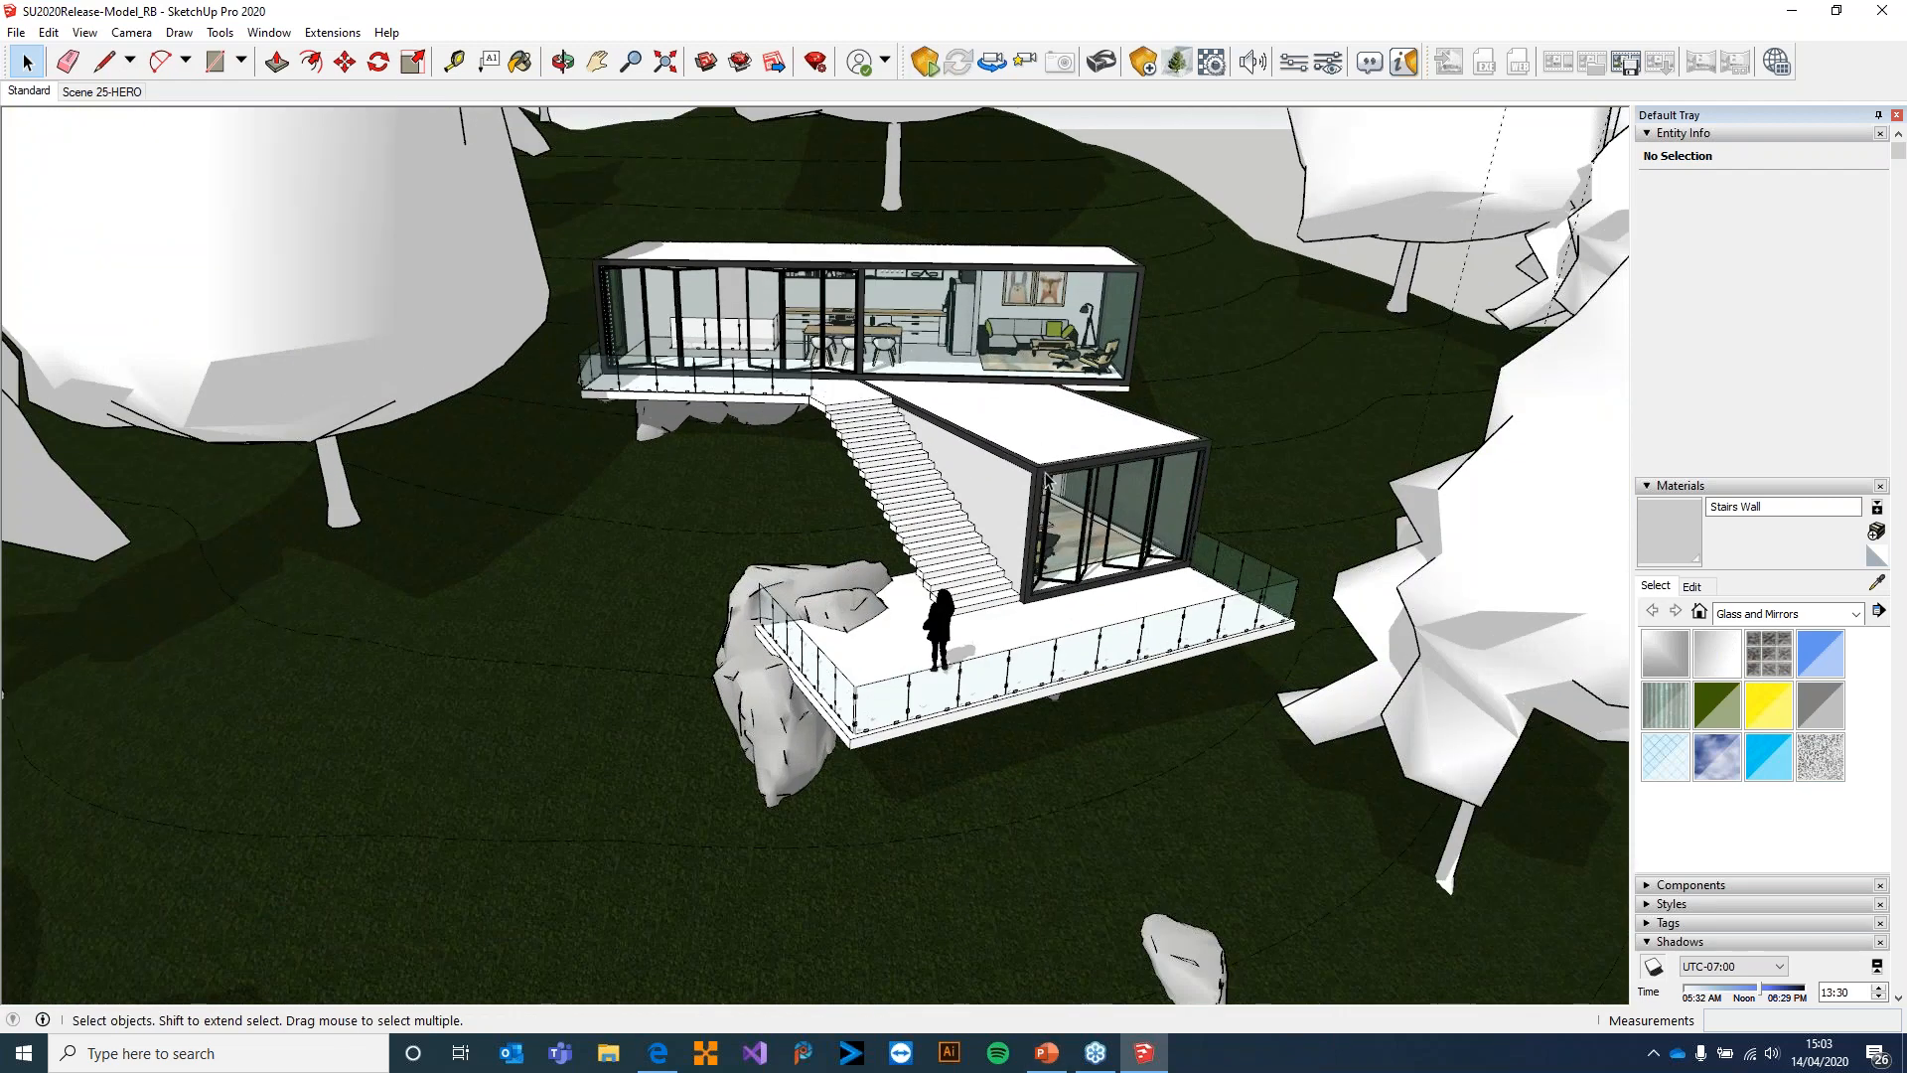
scroll(1053, 486, "up", 2)
middle_click_drag(1054, 487, 1038, 459)
scroll(1040, 462, "up", 2)
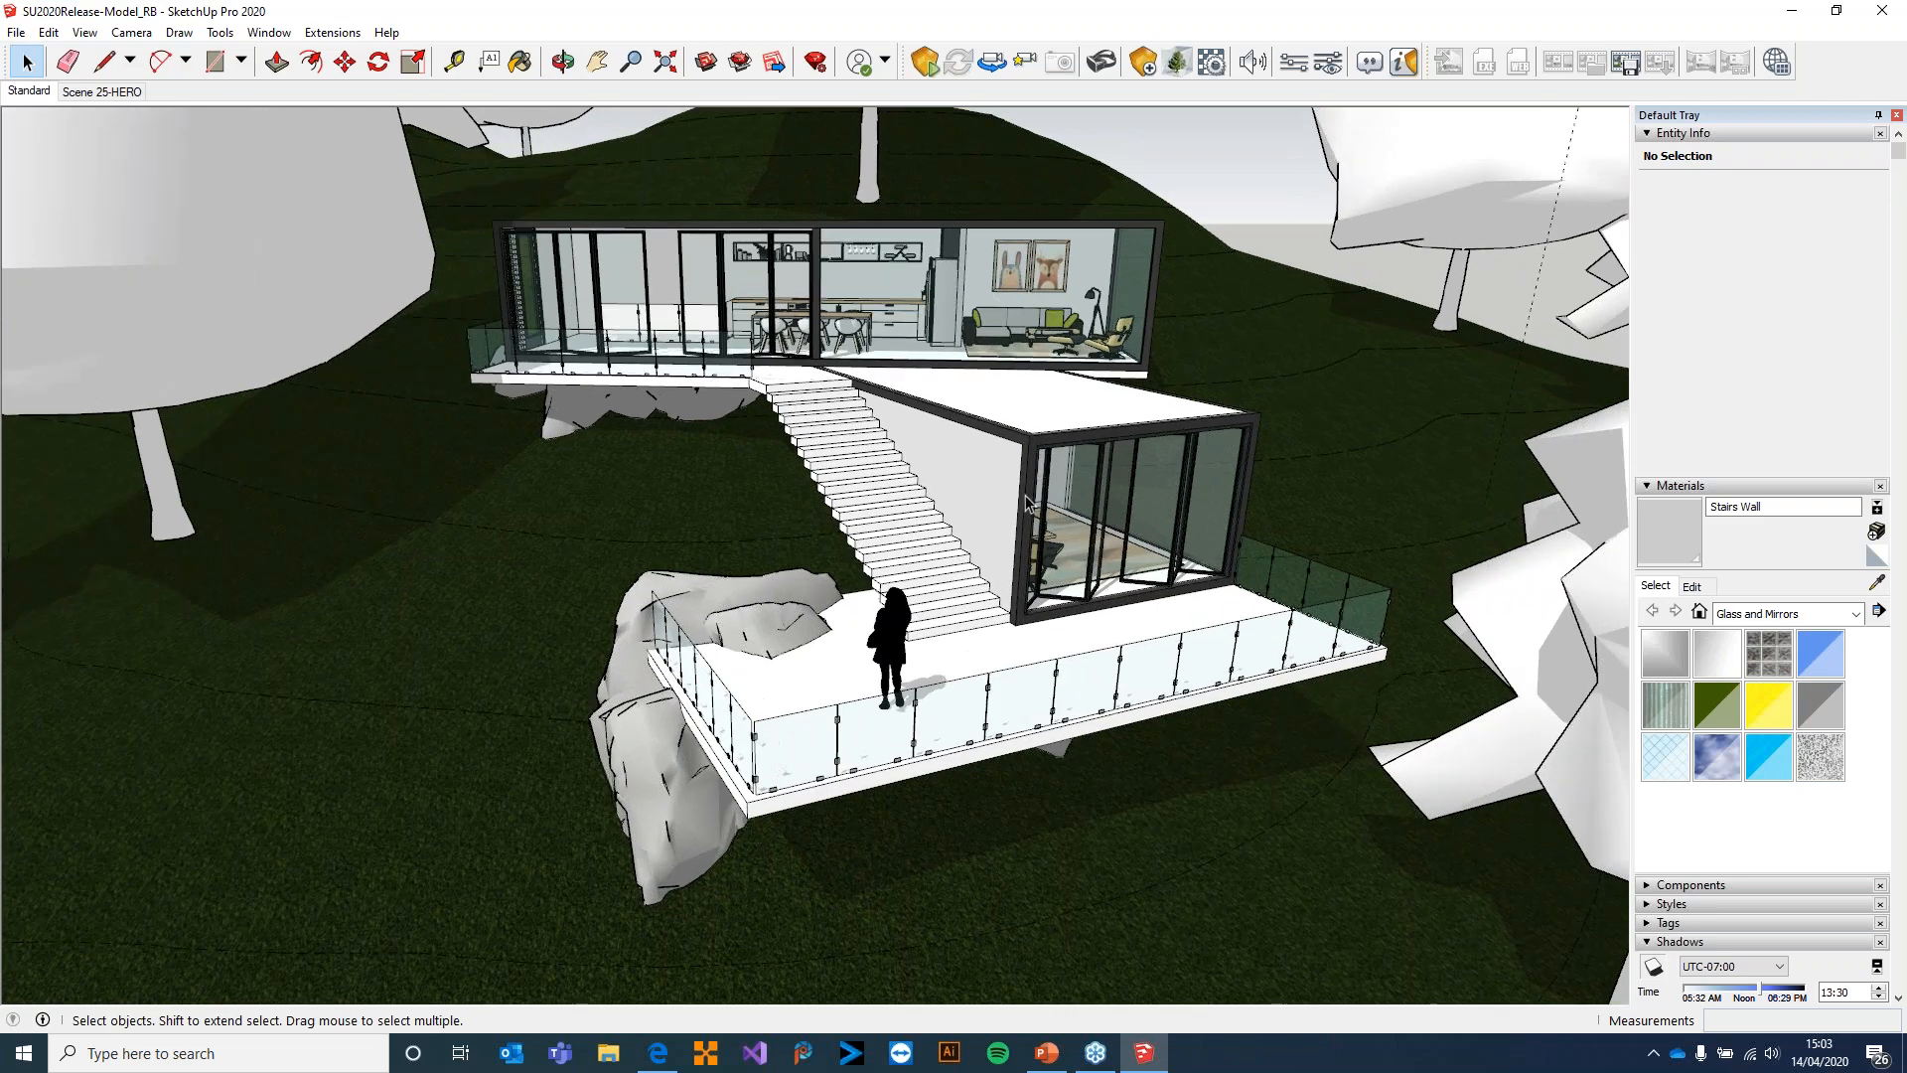
scroll(1018, 532, "up", 2)
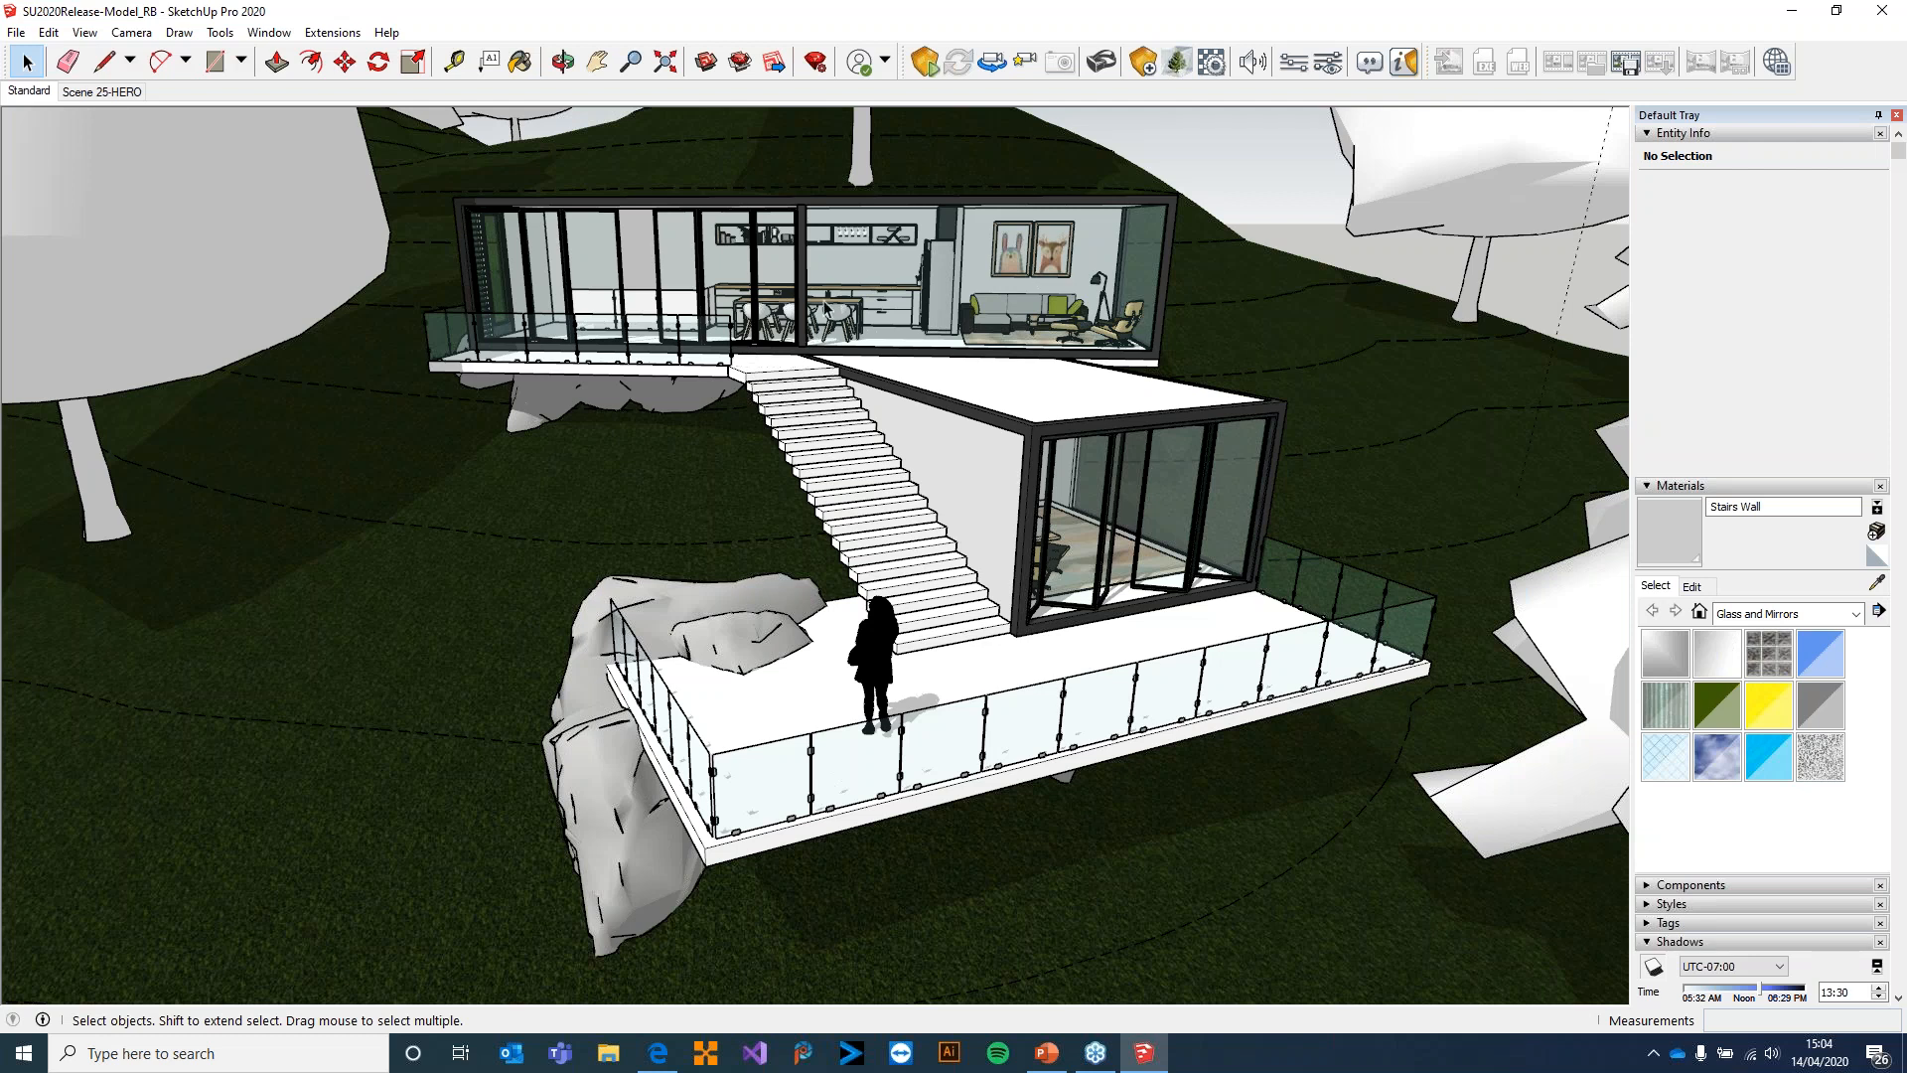
Start Enscape in a separate window and maximize the render window
left_click(925, 63)
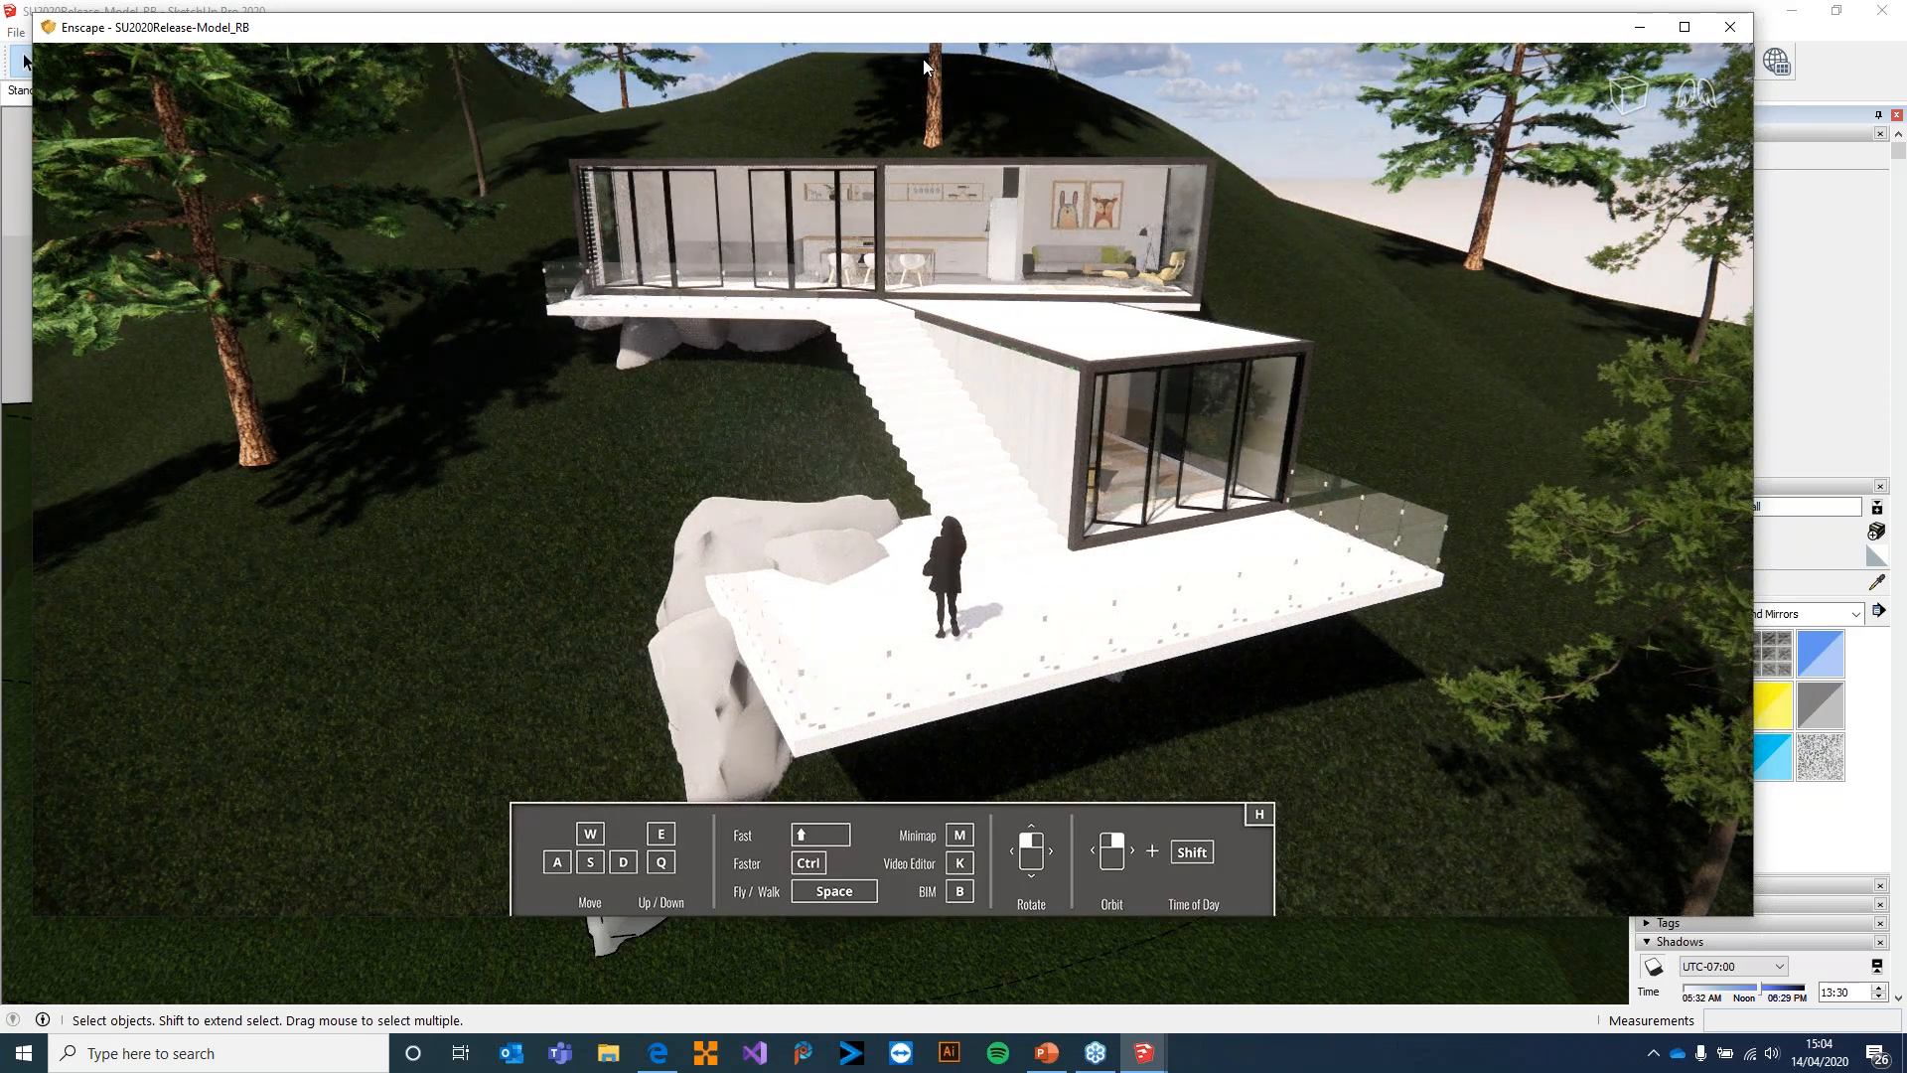
left_click(1687, 28)
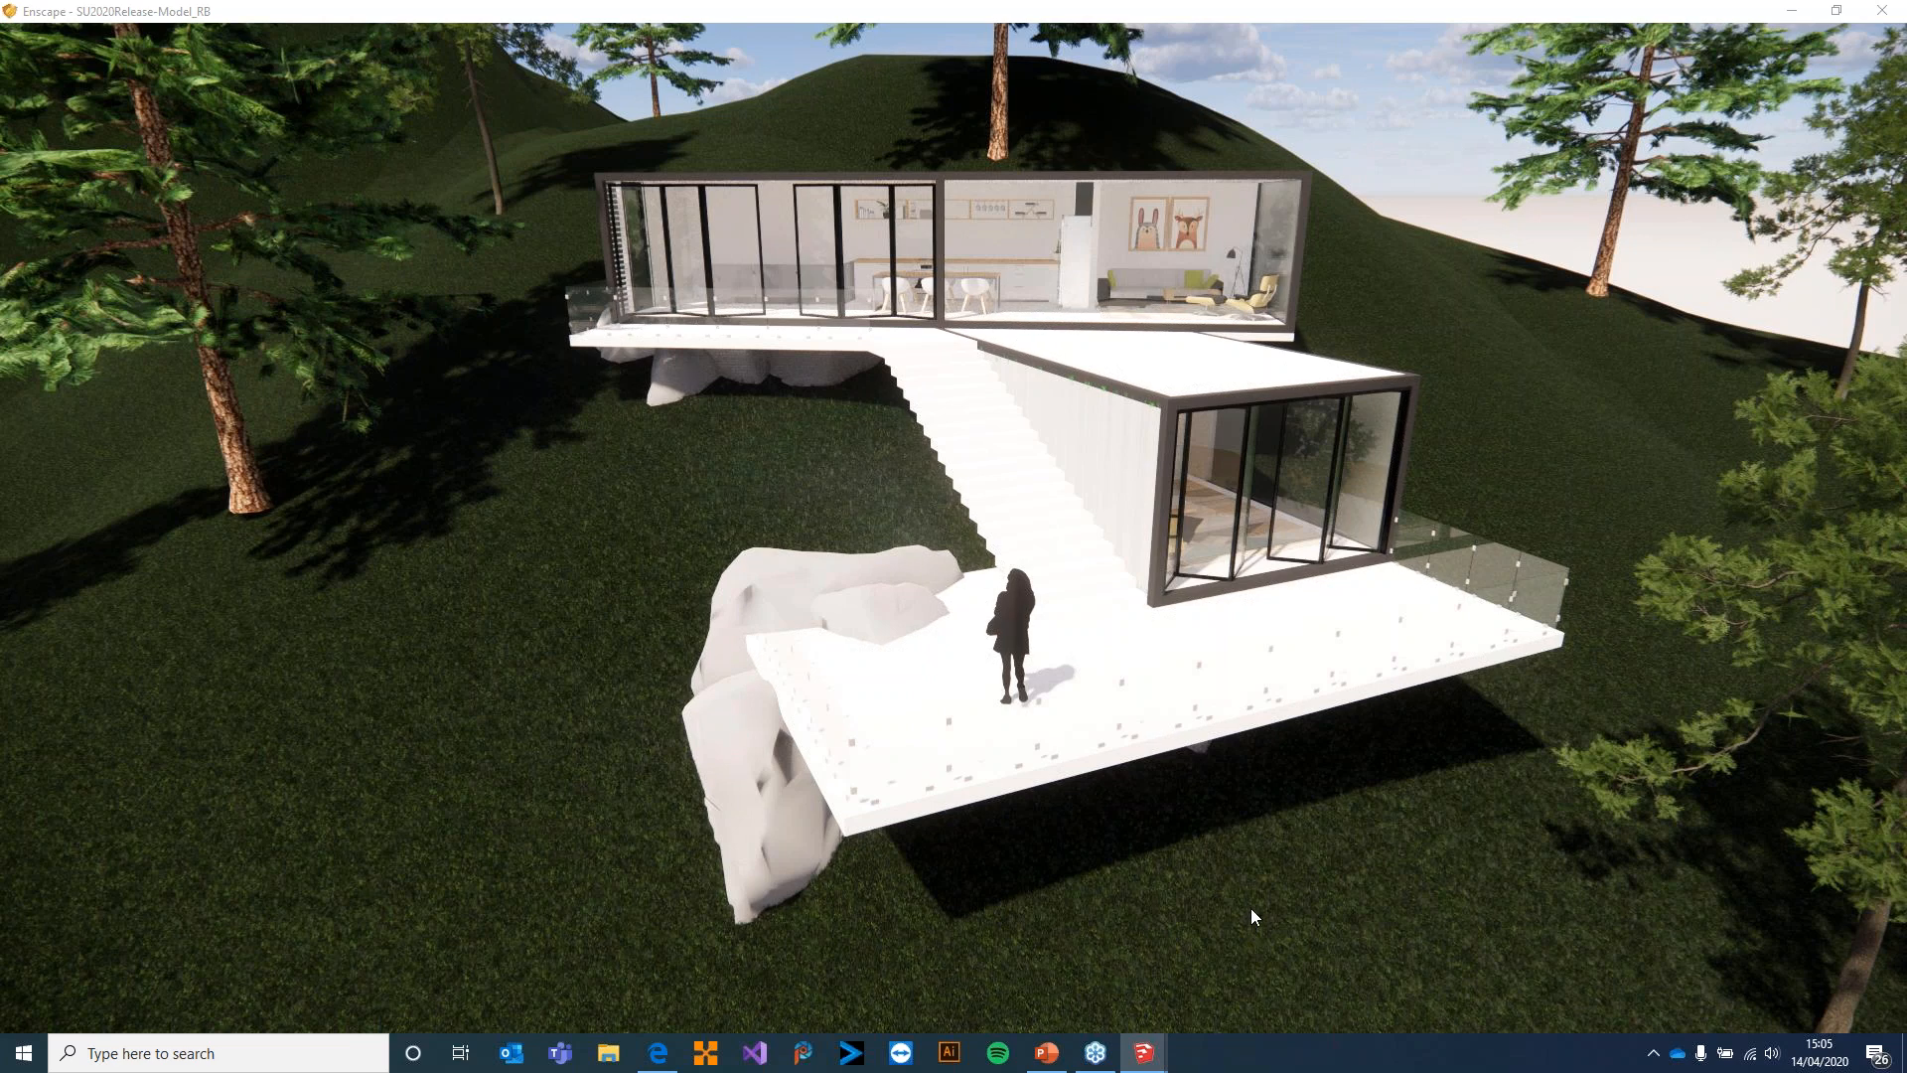
Fly through the rendered scene from the house down to the lake and the wooden jetty
left_click_drag(1247, 741, 1478, 448)
key("w")
key("w")
right_click_drag(1478, 448, 1799, 472)
key("w")
left_click_drag(953, 537, 1530, 542)
right_click_drag(994, 536, 1893, 575)
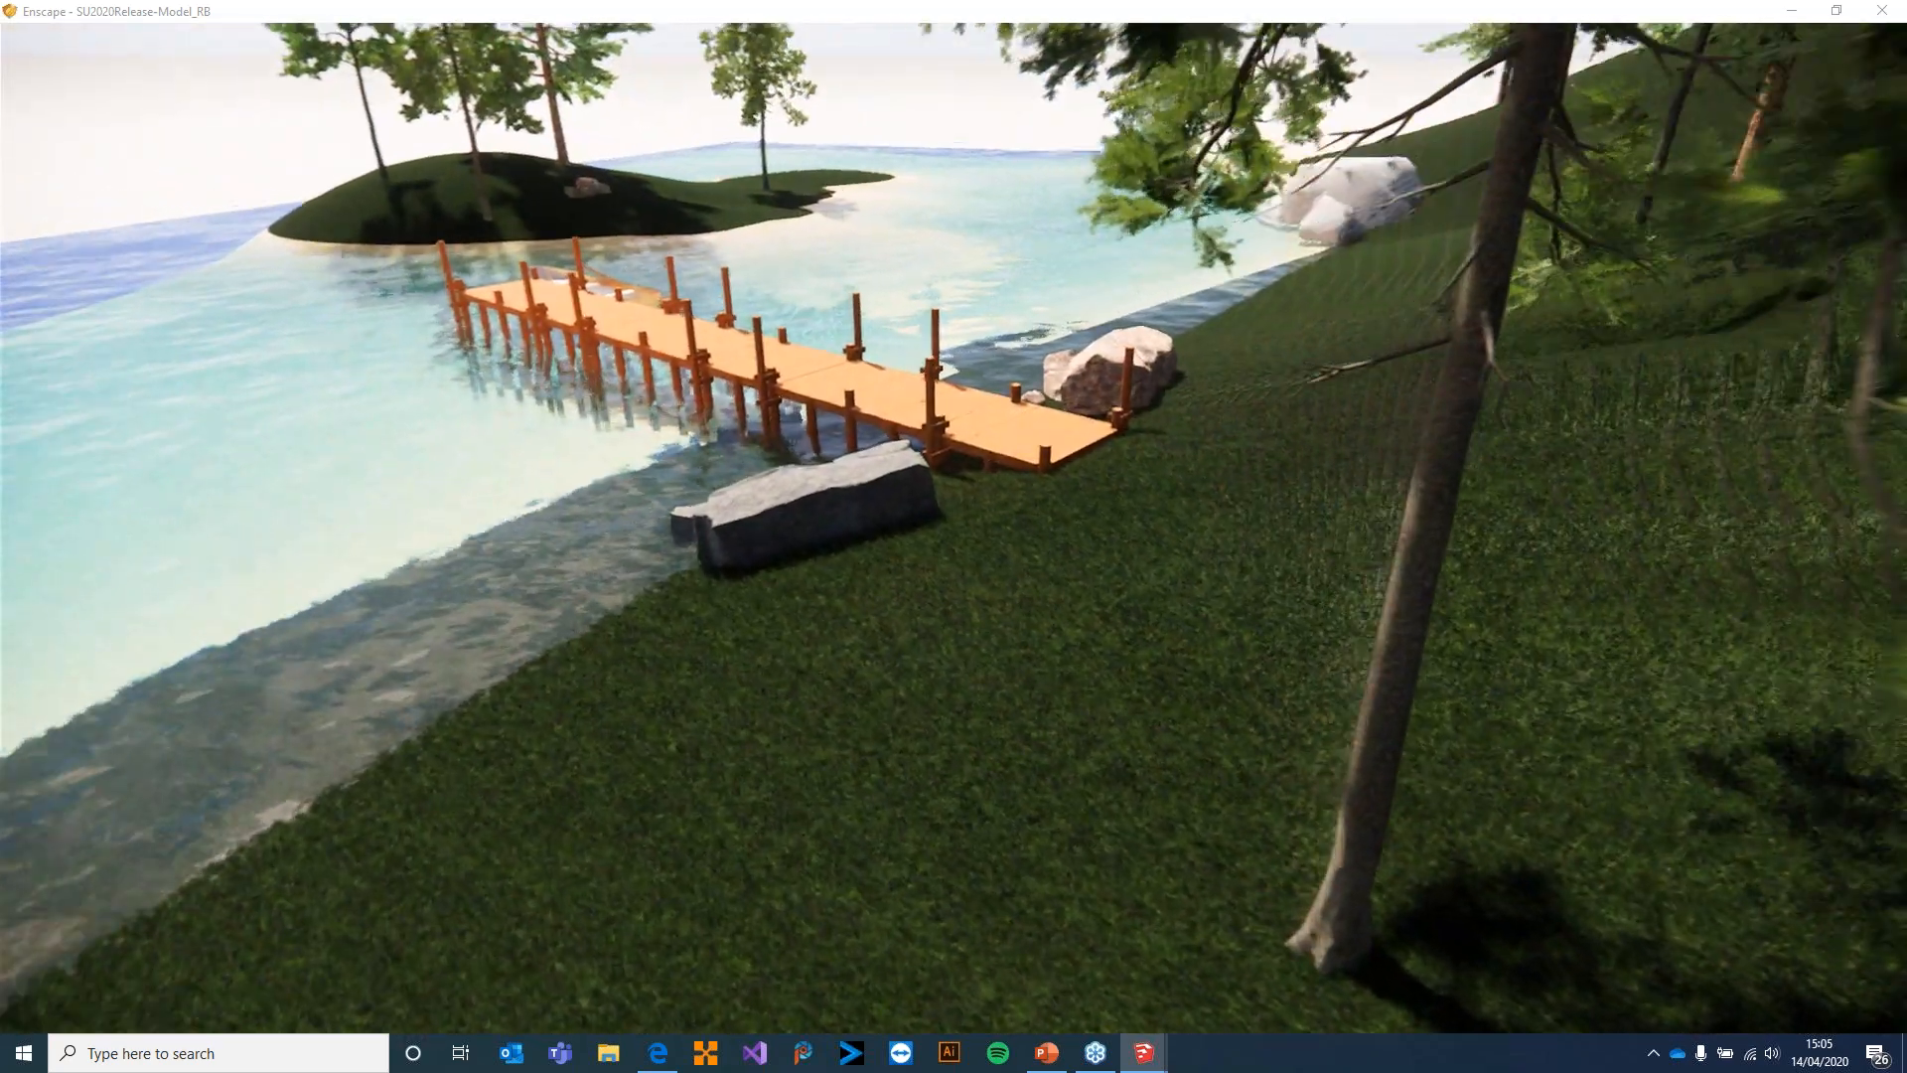
Move past the jetty and down close to the hillside to inspect the rendered grass blades, looking up towards the house
key("w")
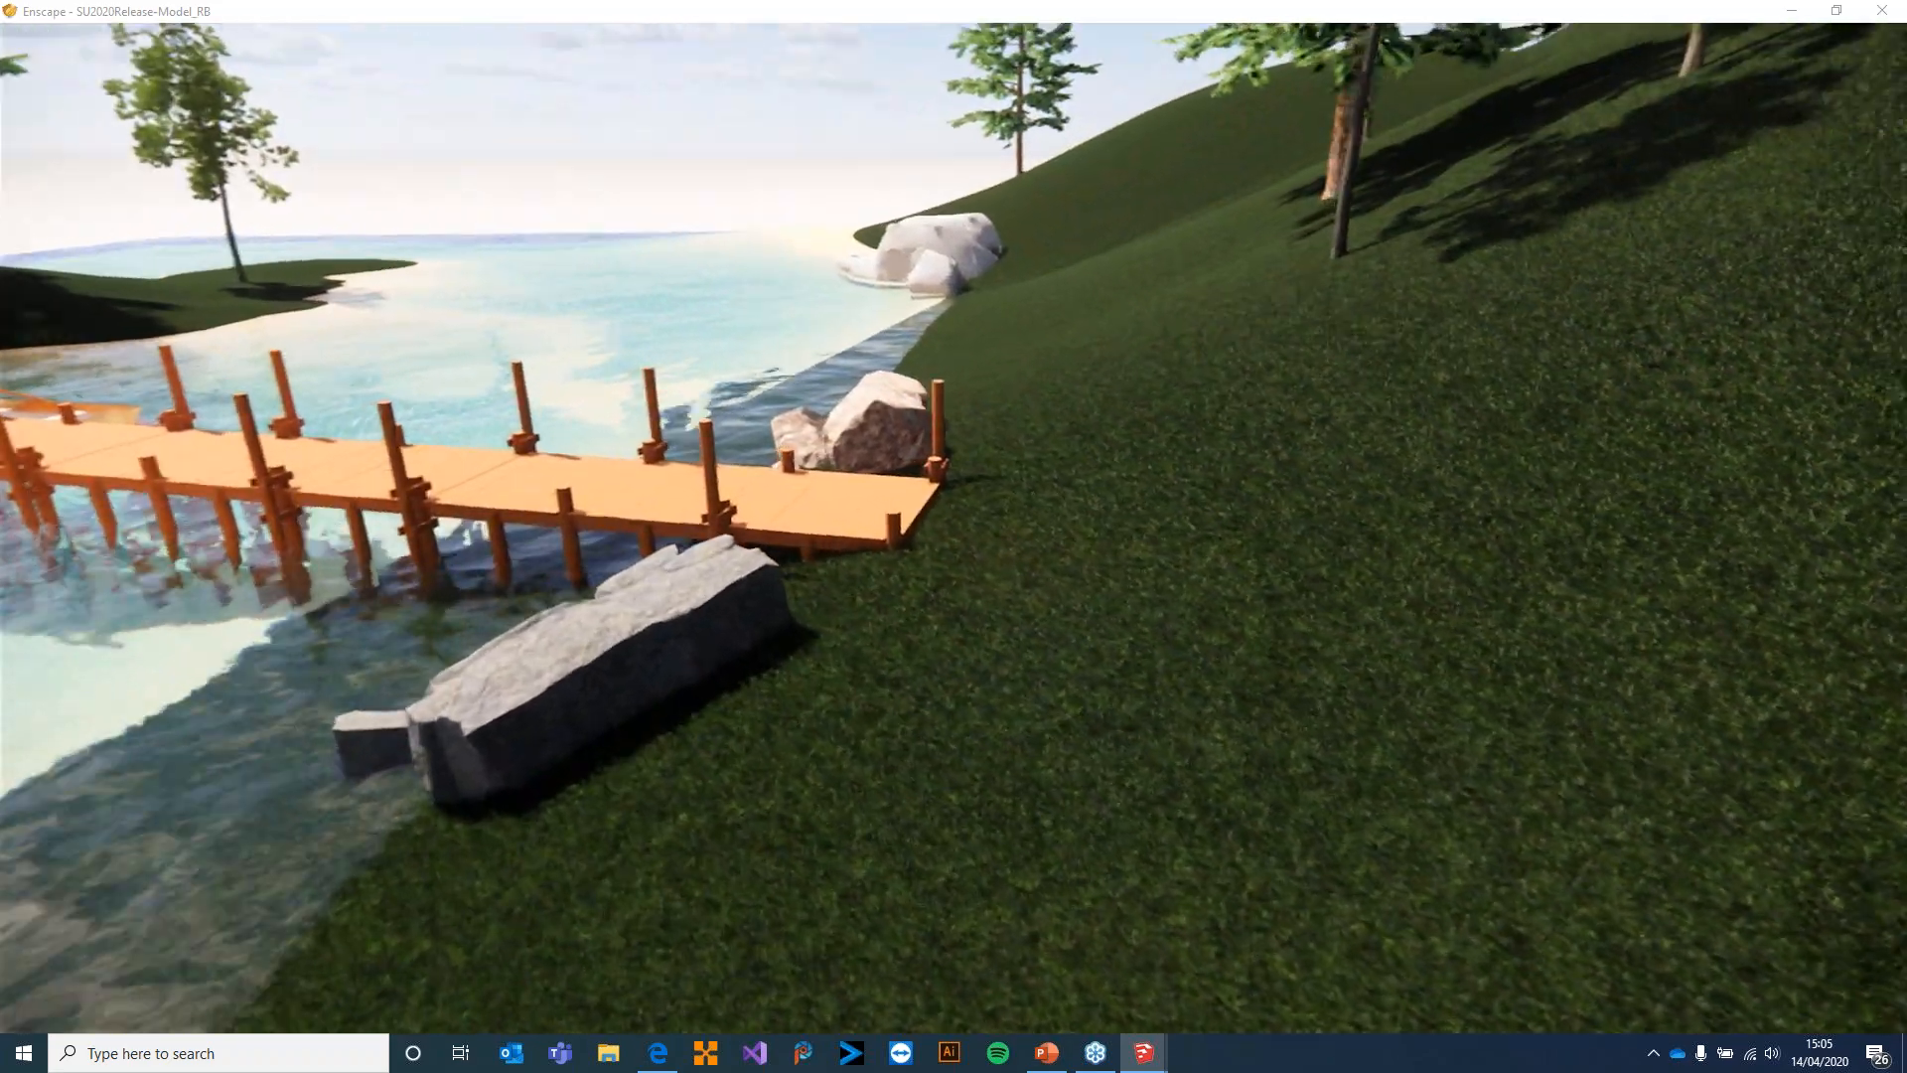
key("w")
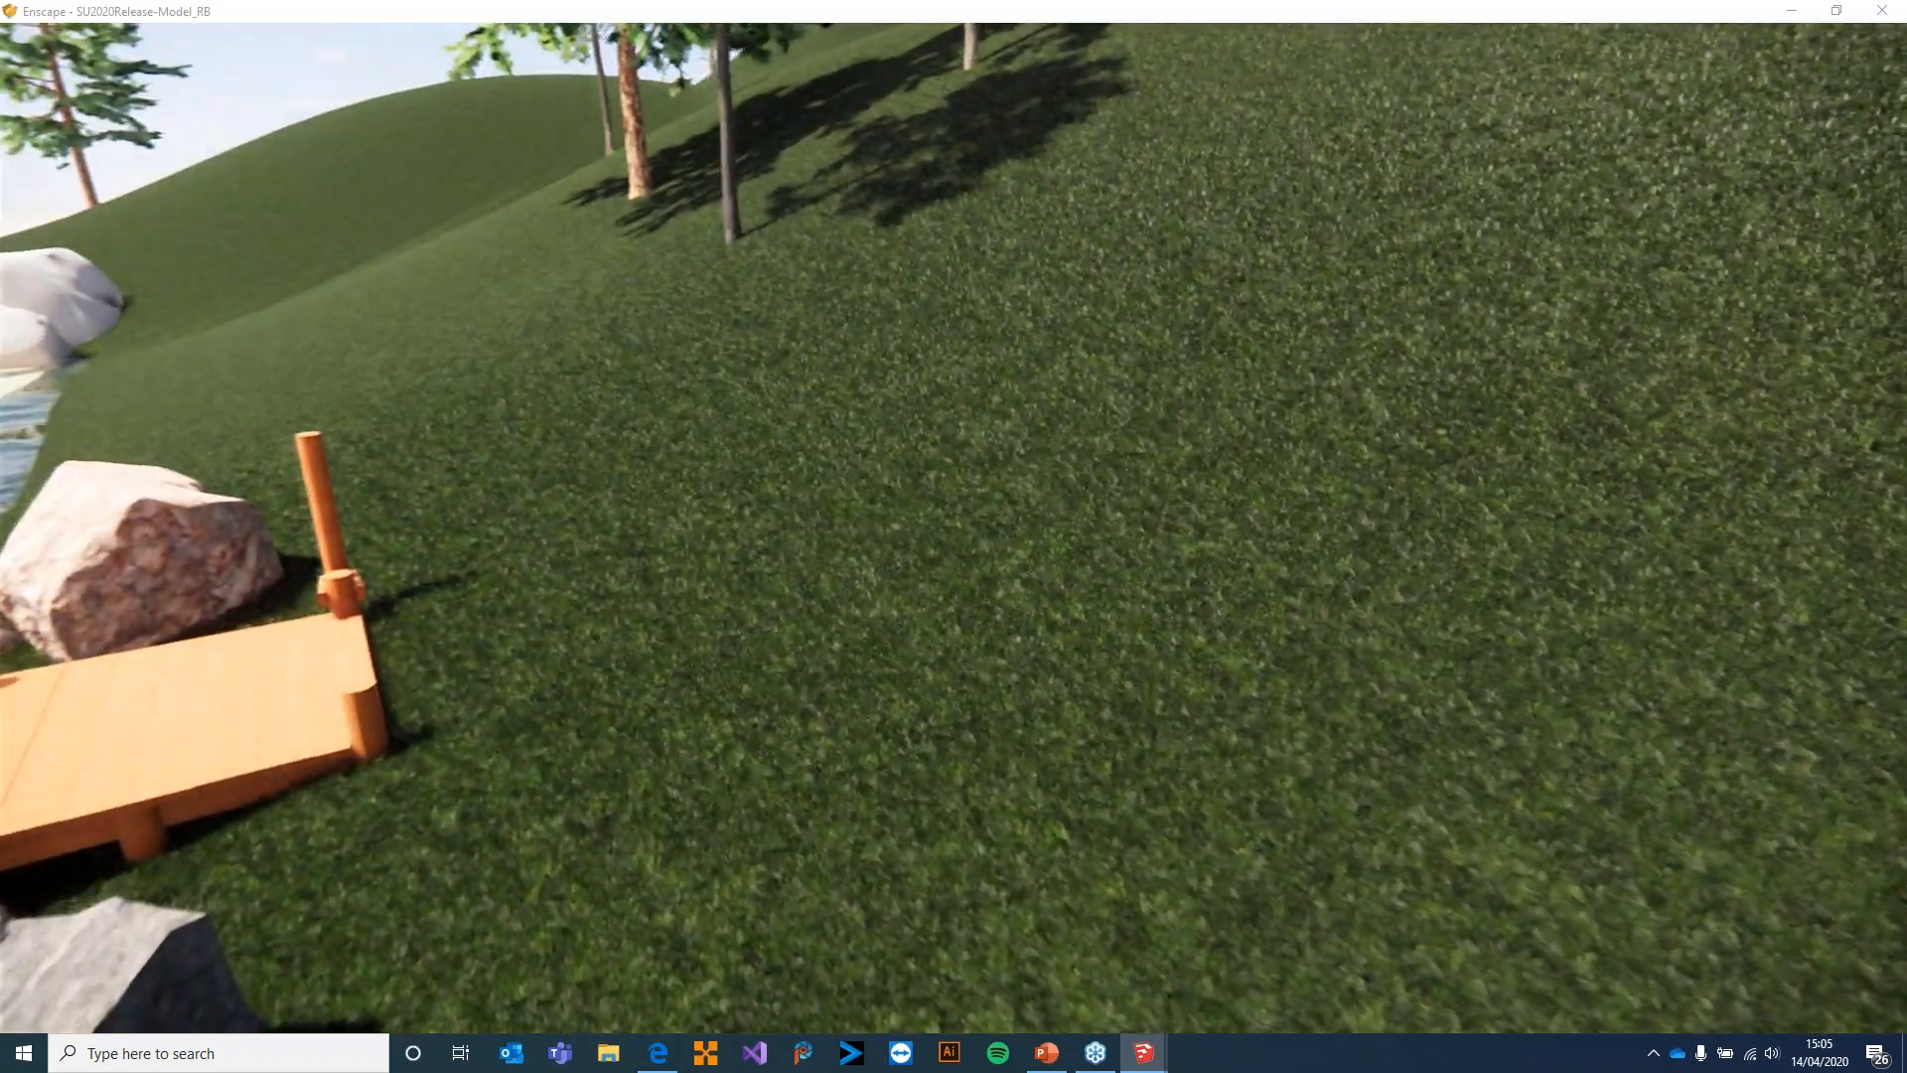
key("w")
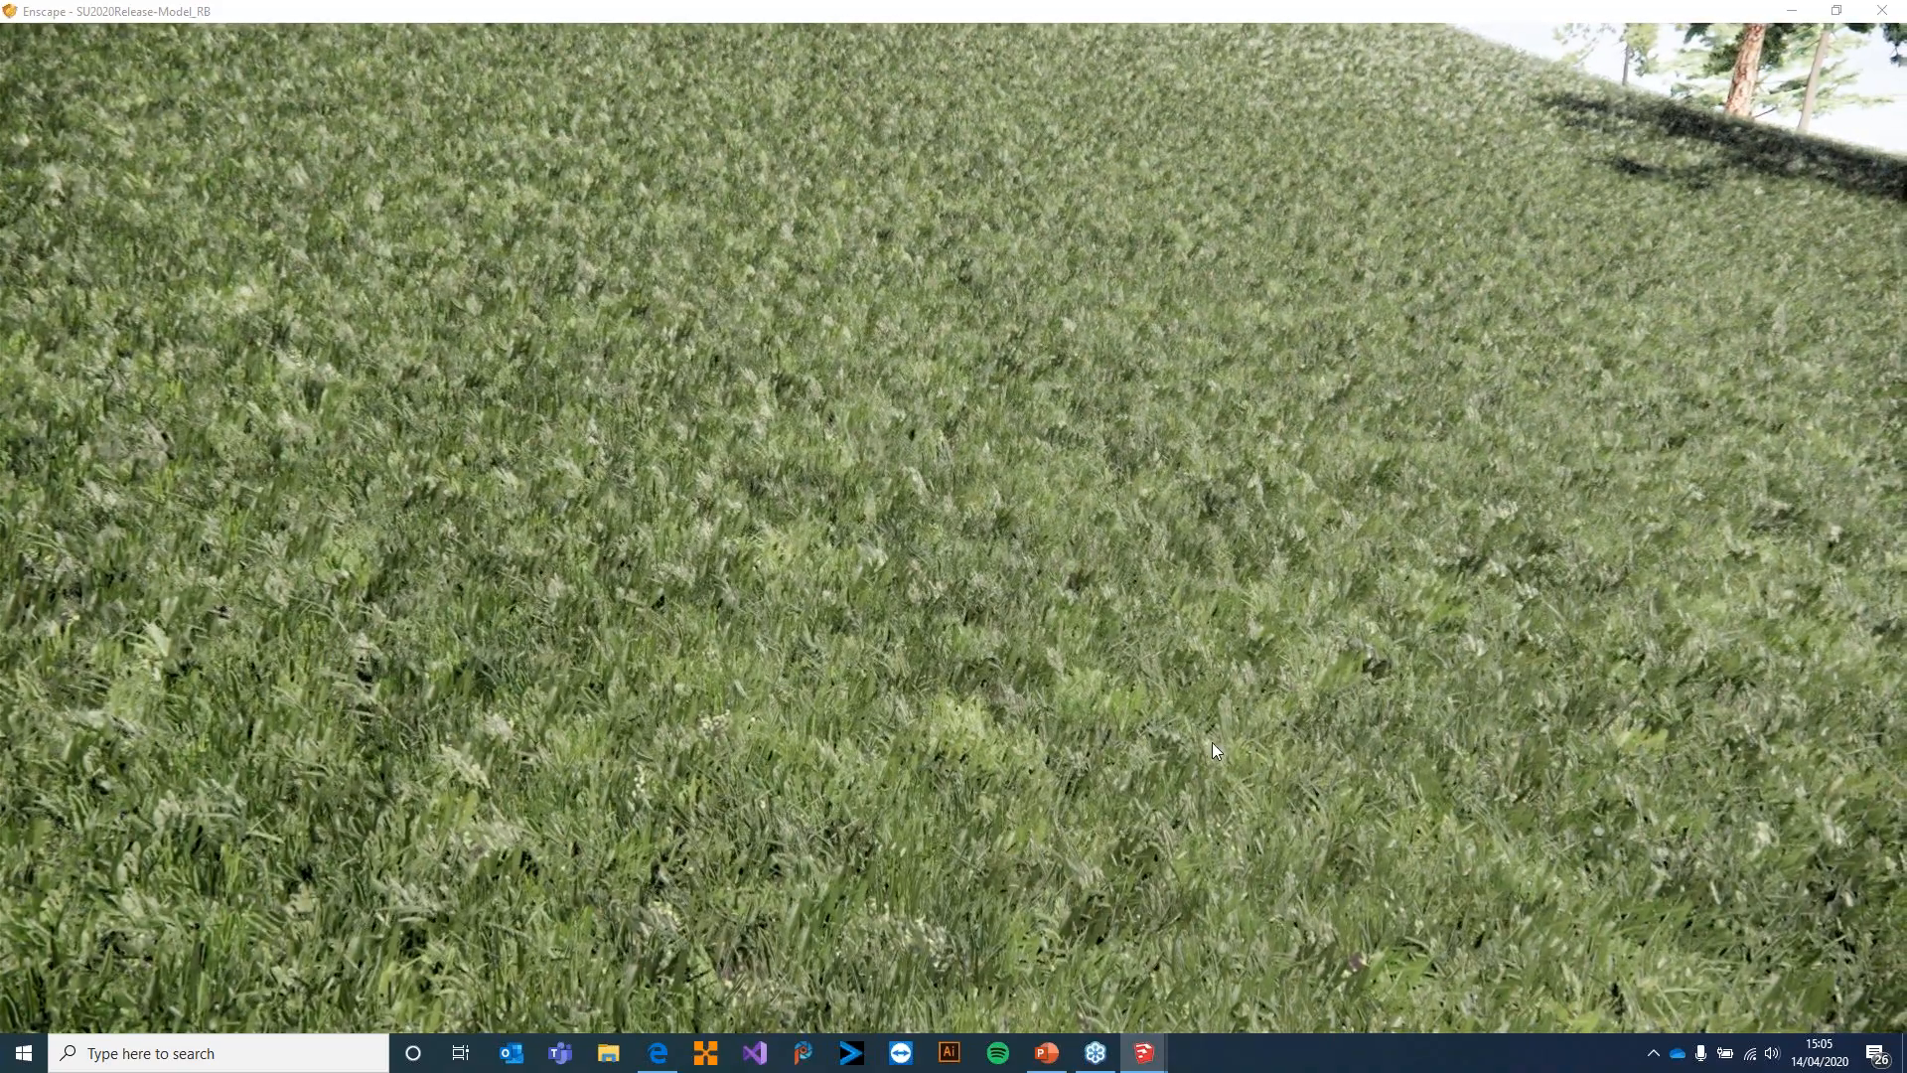
key("e")
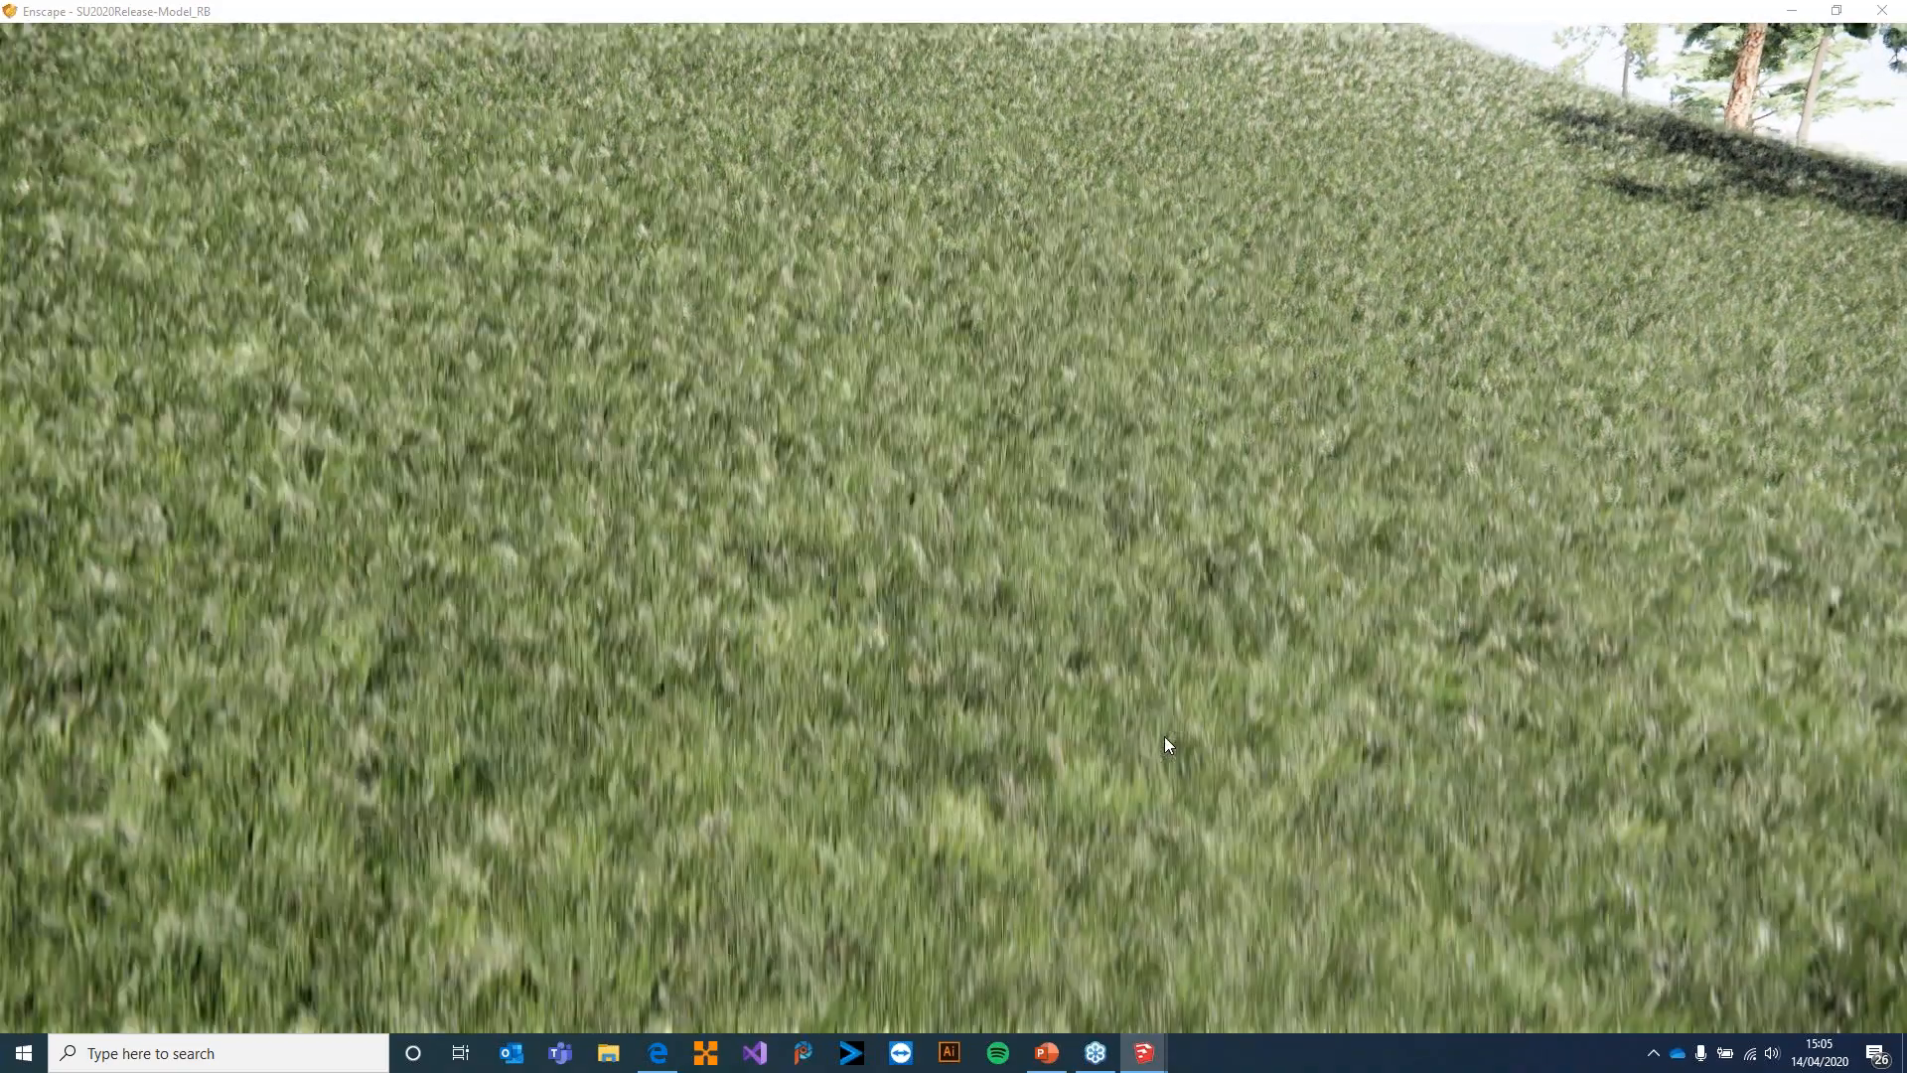
key("q")
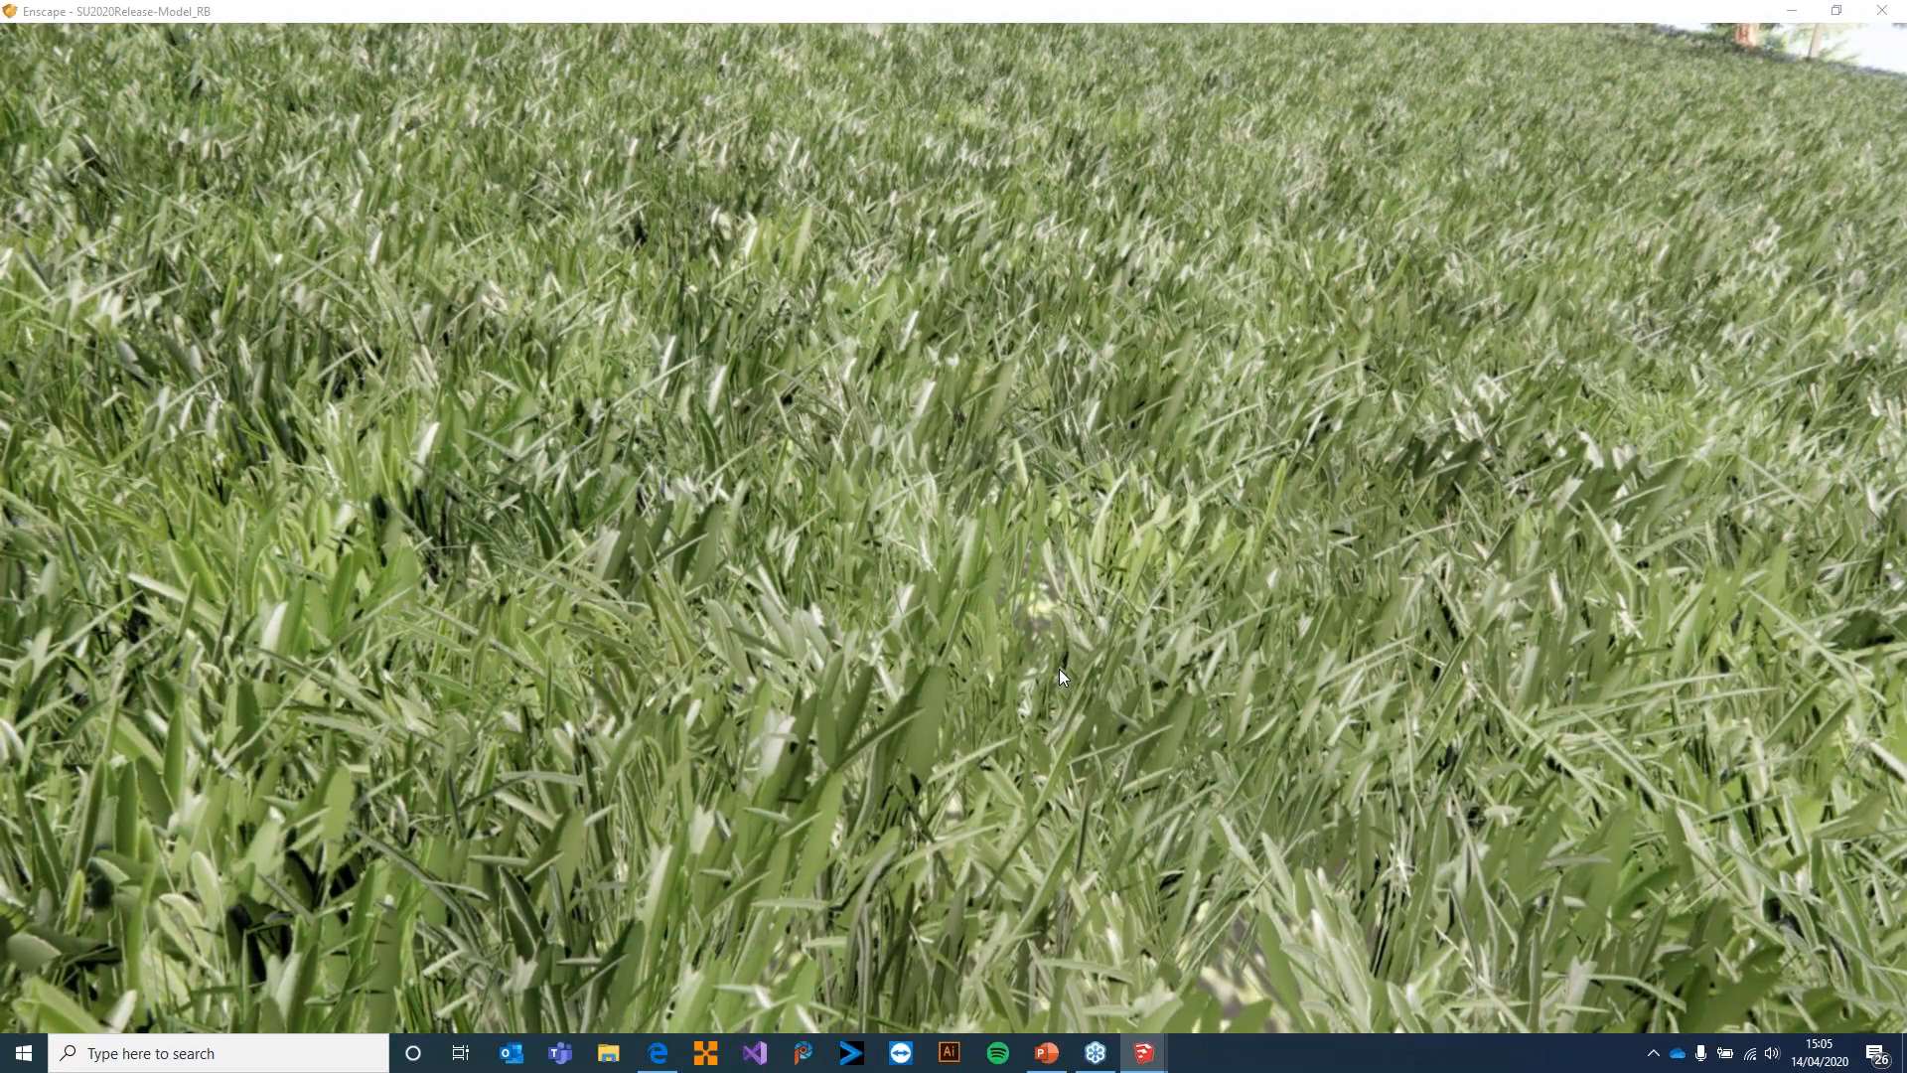
left_click_drag(1057, 665, 1078, 626)
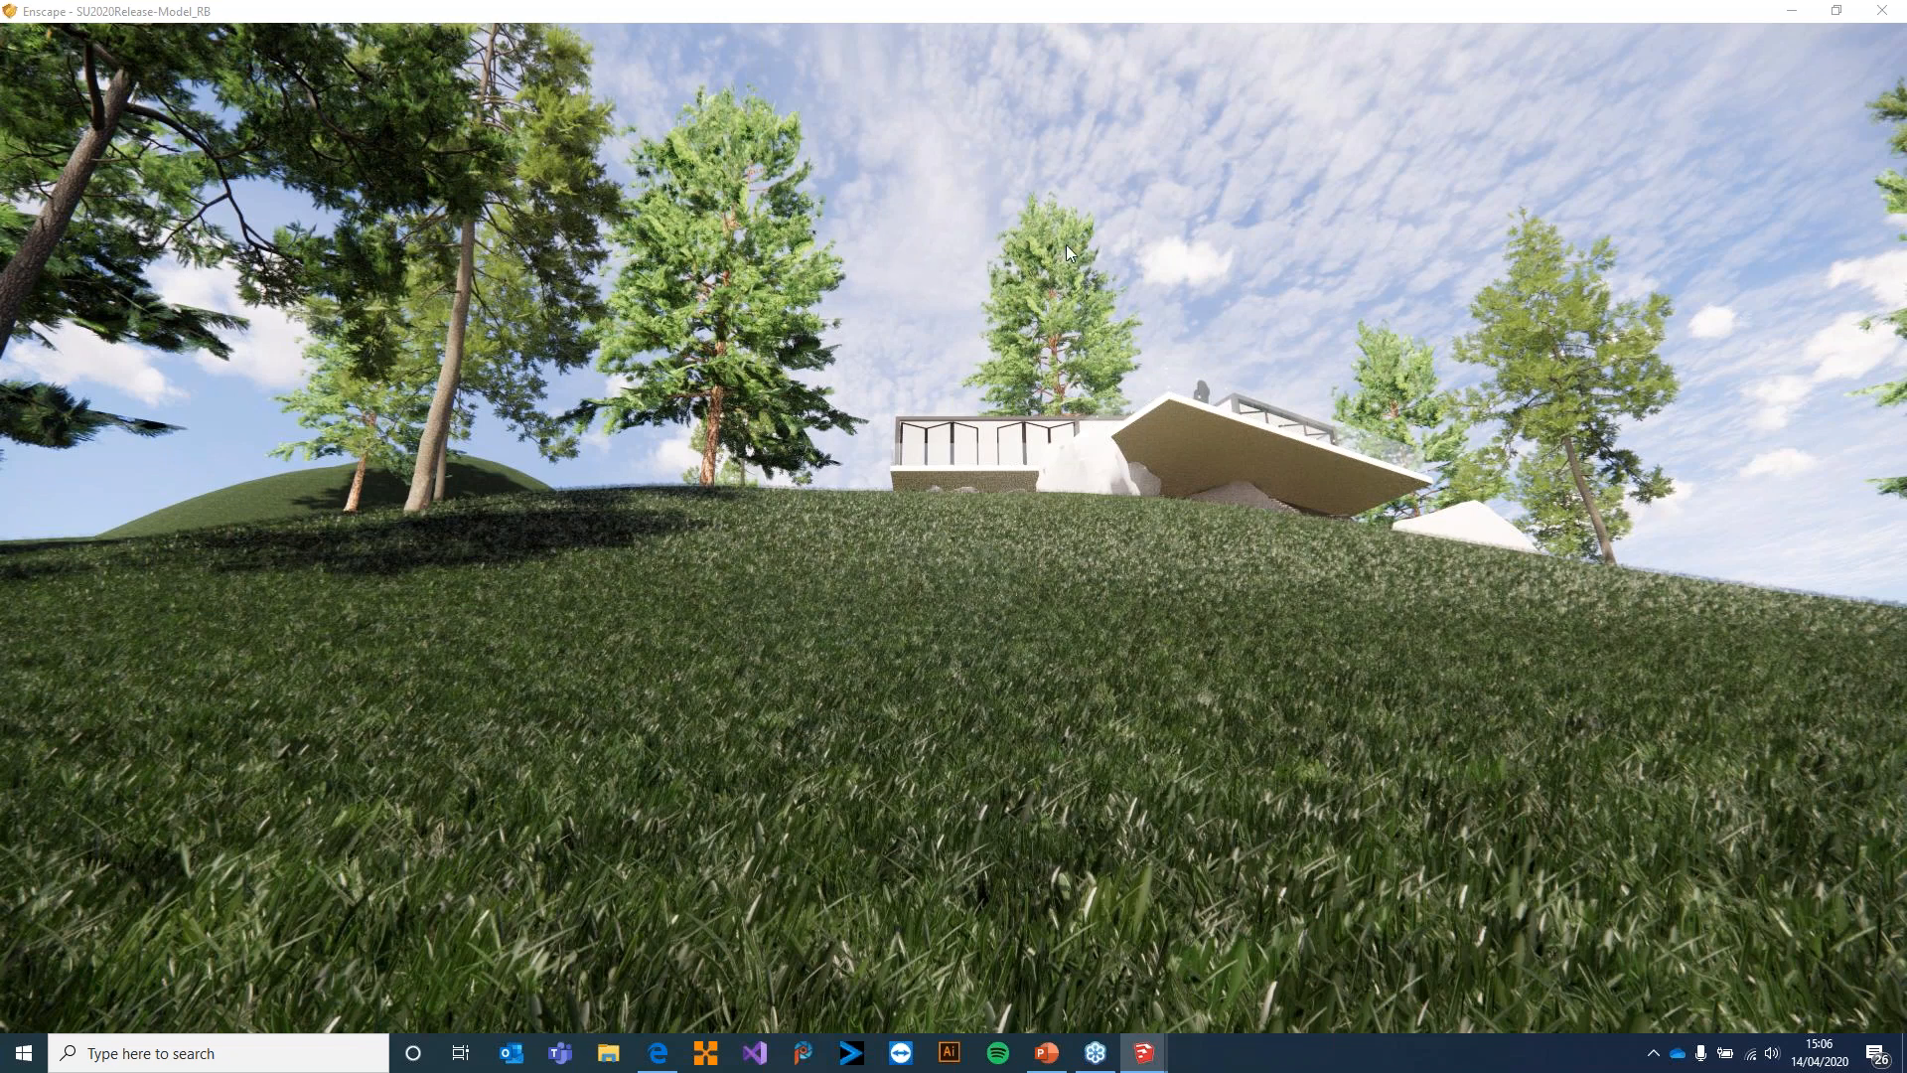
Minimize Enscape to return to SketchUp and sample the hillside's grass to check its material name
left_click(1796, 11)
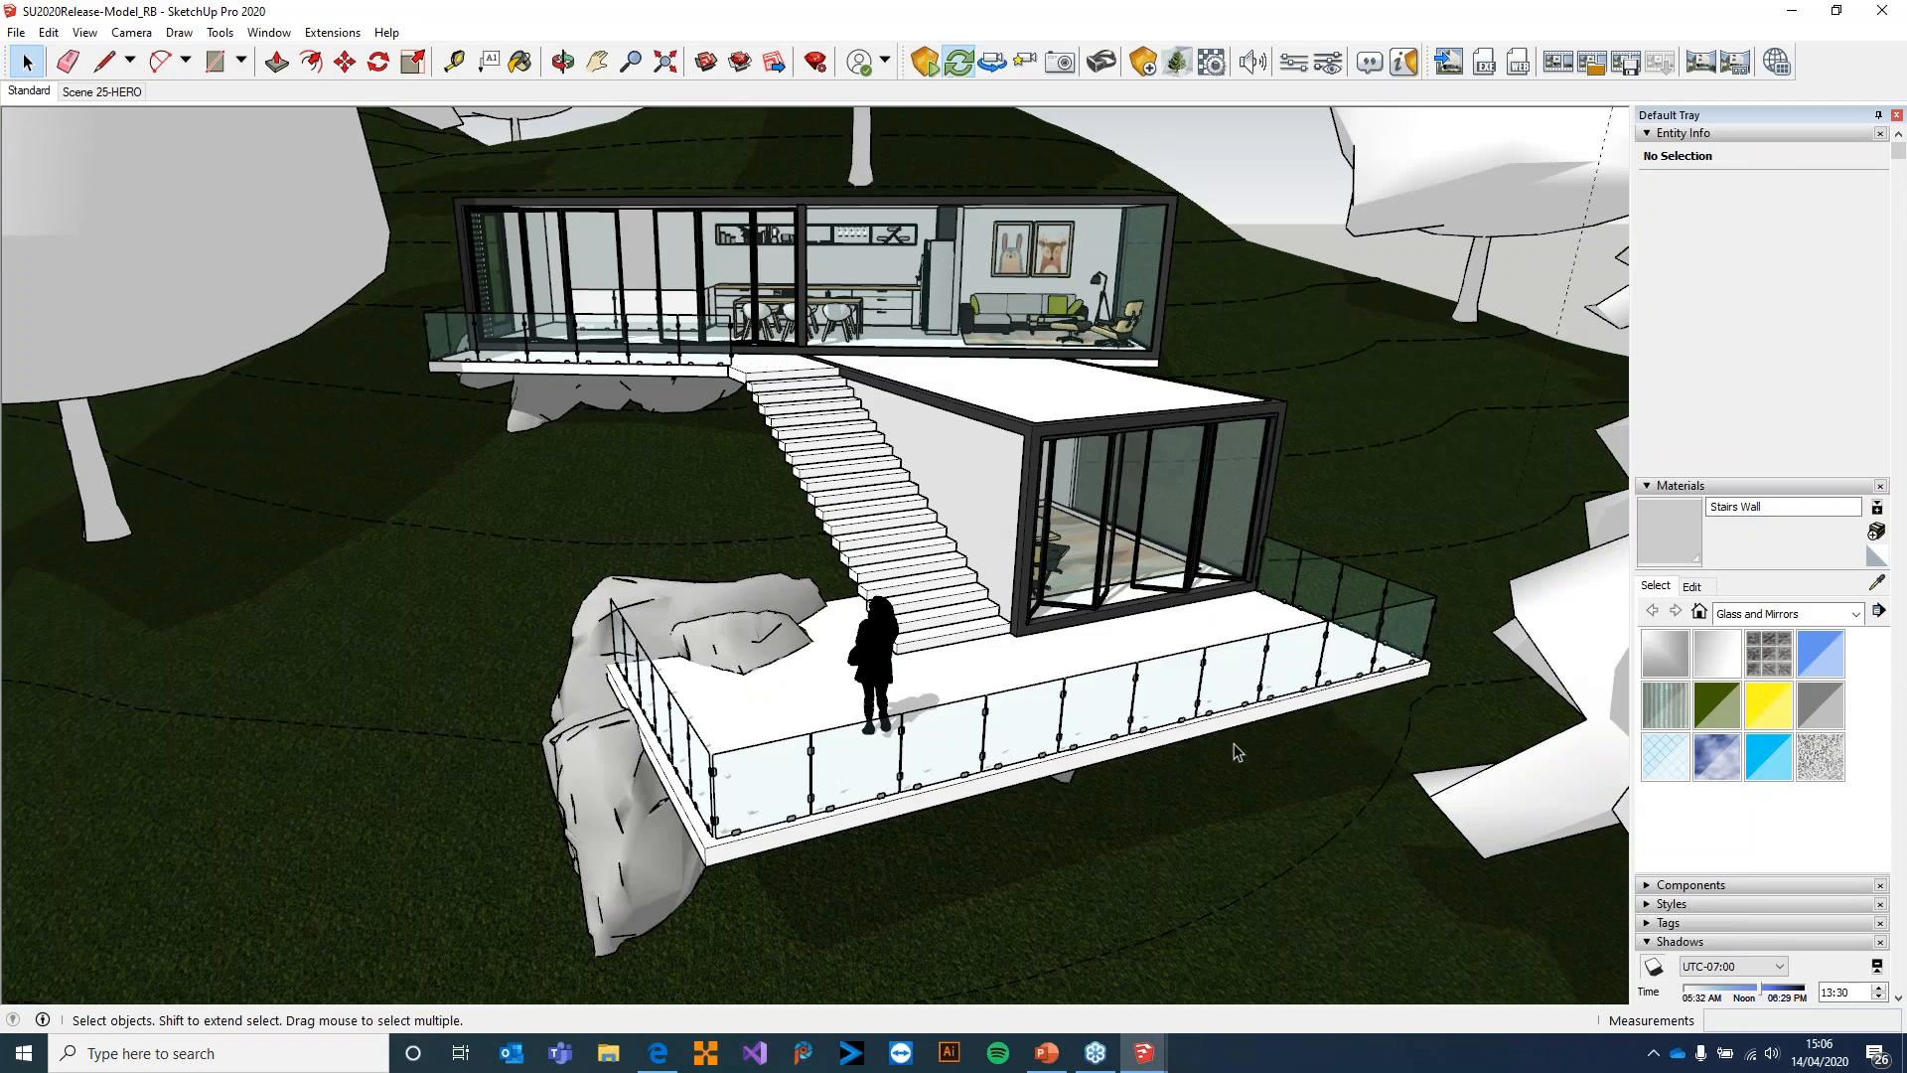
mouse_move(1025, 760)
middle_mouse_down("shift")
mouse_move(1191, 445)
mouse_move(1332, 121)
mouse_move(1349, 30)
middle_mouse_up("shift")
middle_click_drag(1155, 879, 1257, 229, "shift")
middle_click_drag(1082, 838, 1232, 298, "shift")
scroll(1073, 780, "up", 5)
scroll(1073, 771, "up", 3)
scroll(1075, 769, "down", 2)
scroll(1082, 759, "up", 5)
scroll(1085, 759, "down", 6)
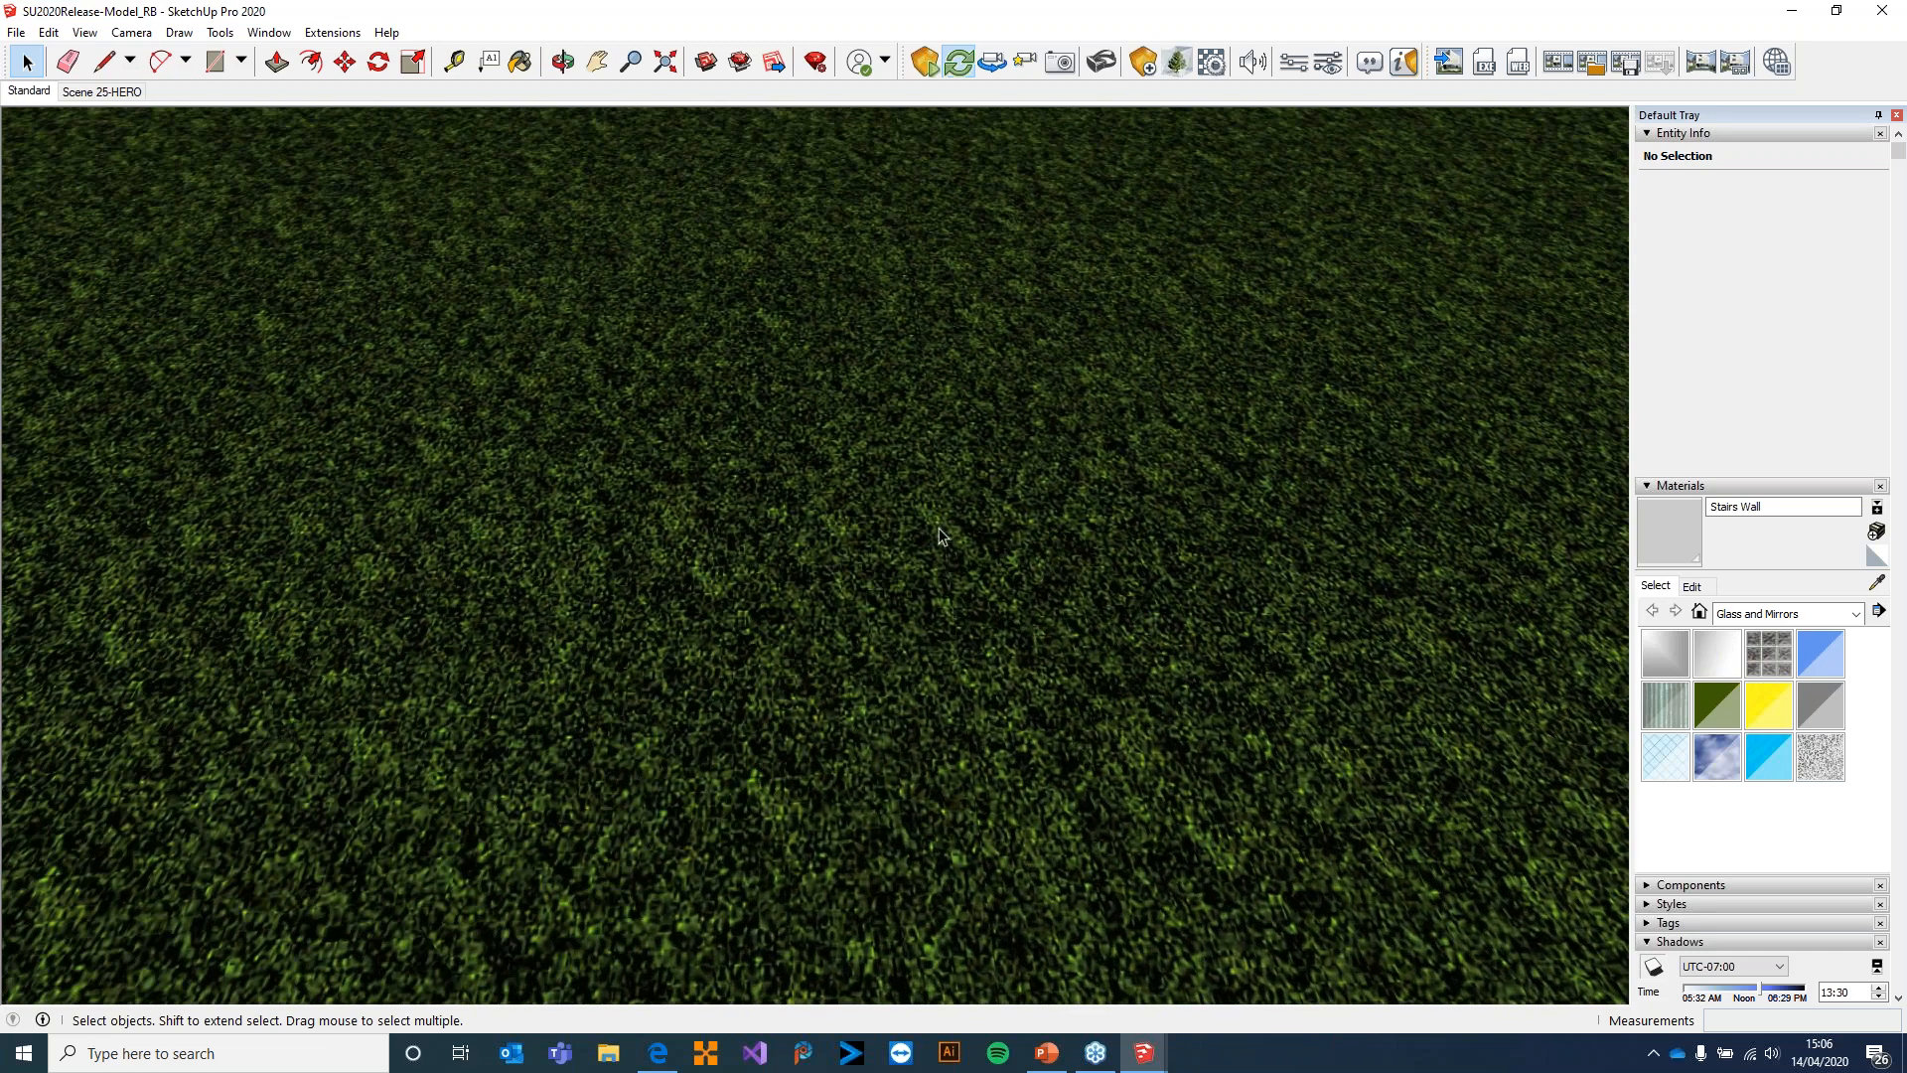
left_click(1877, 586)
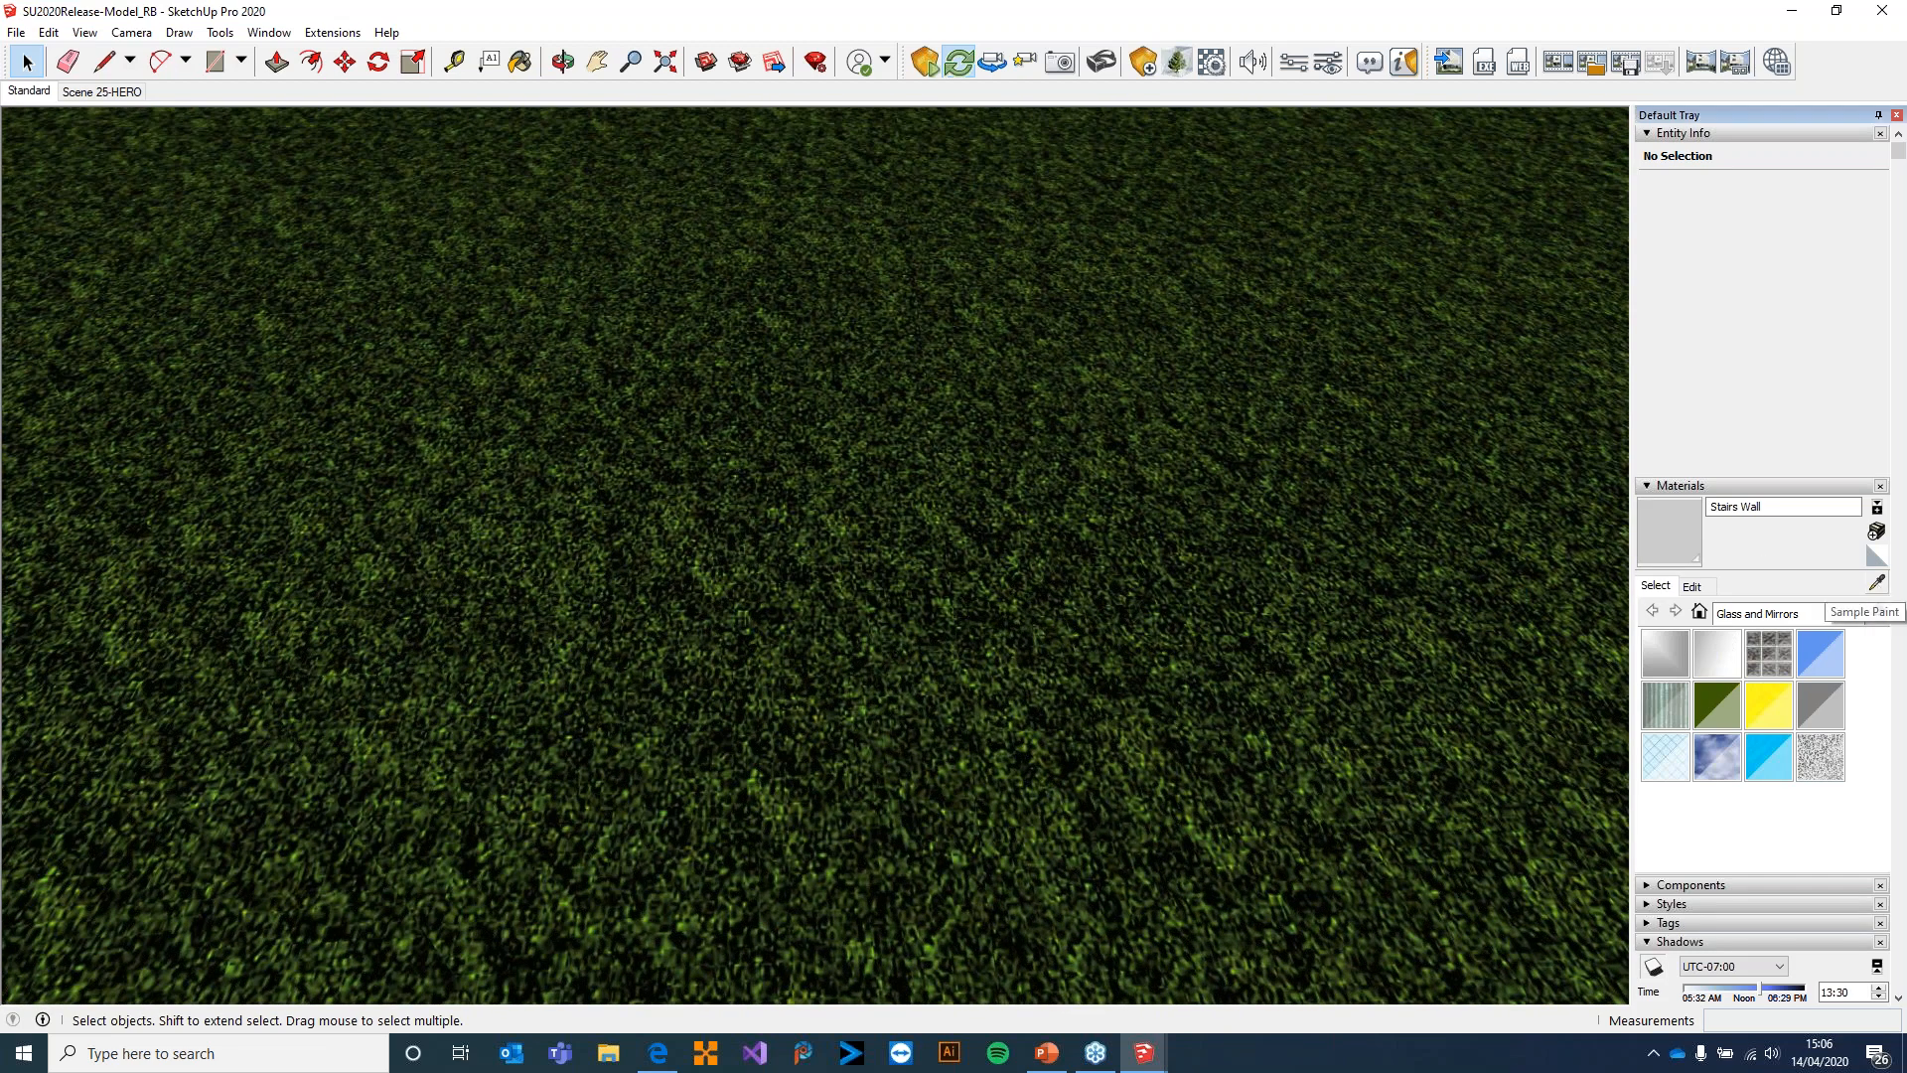
left_click(1145, 569)
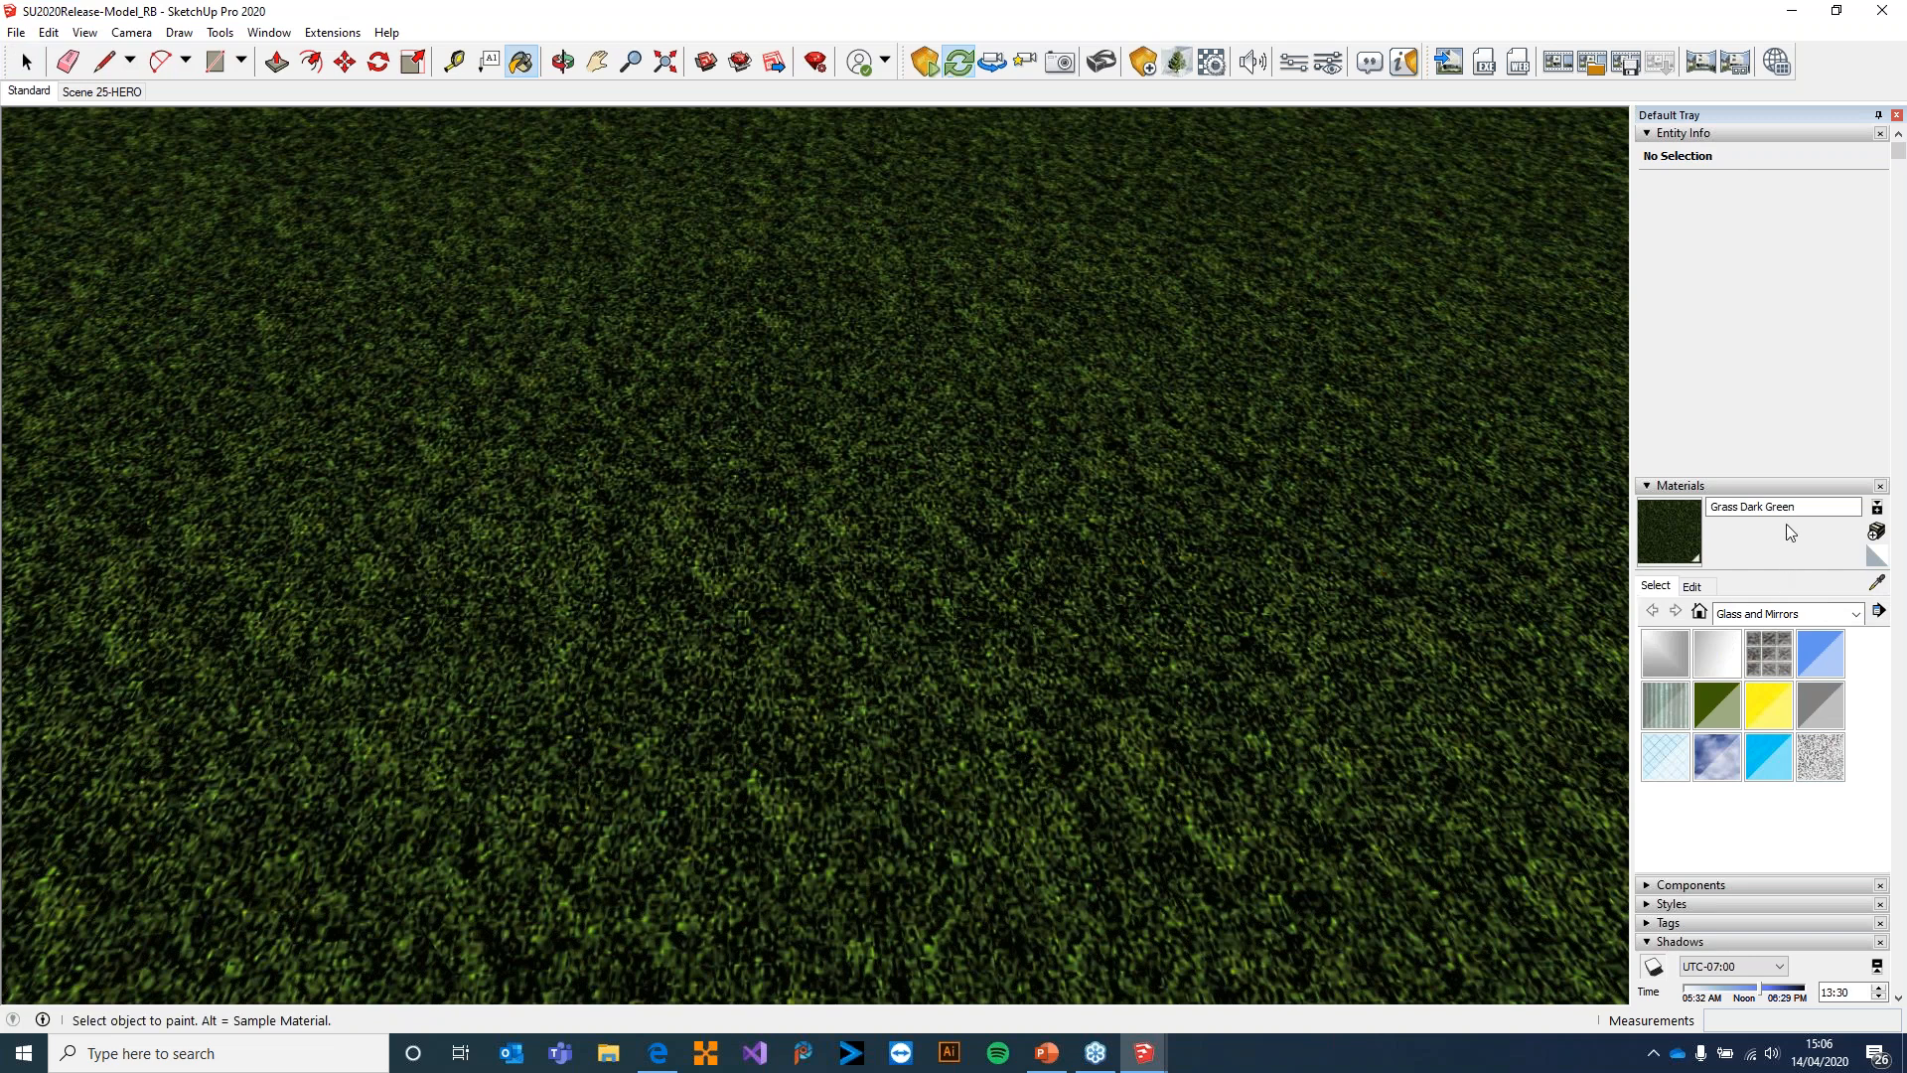
left_click_drag(1799, 508, 1691, 511)
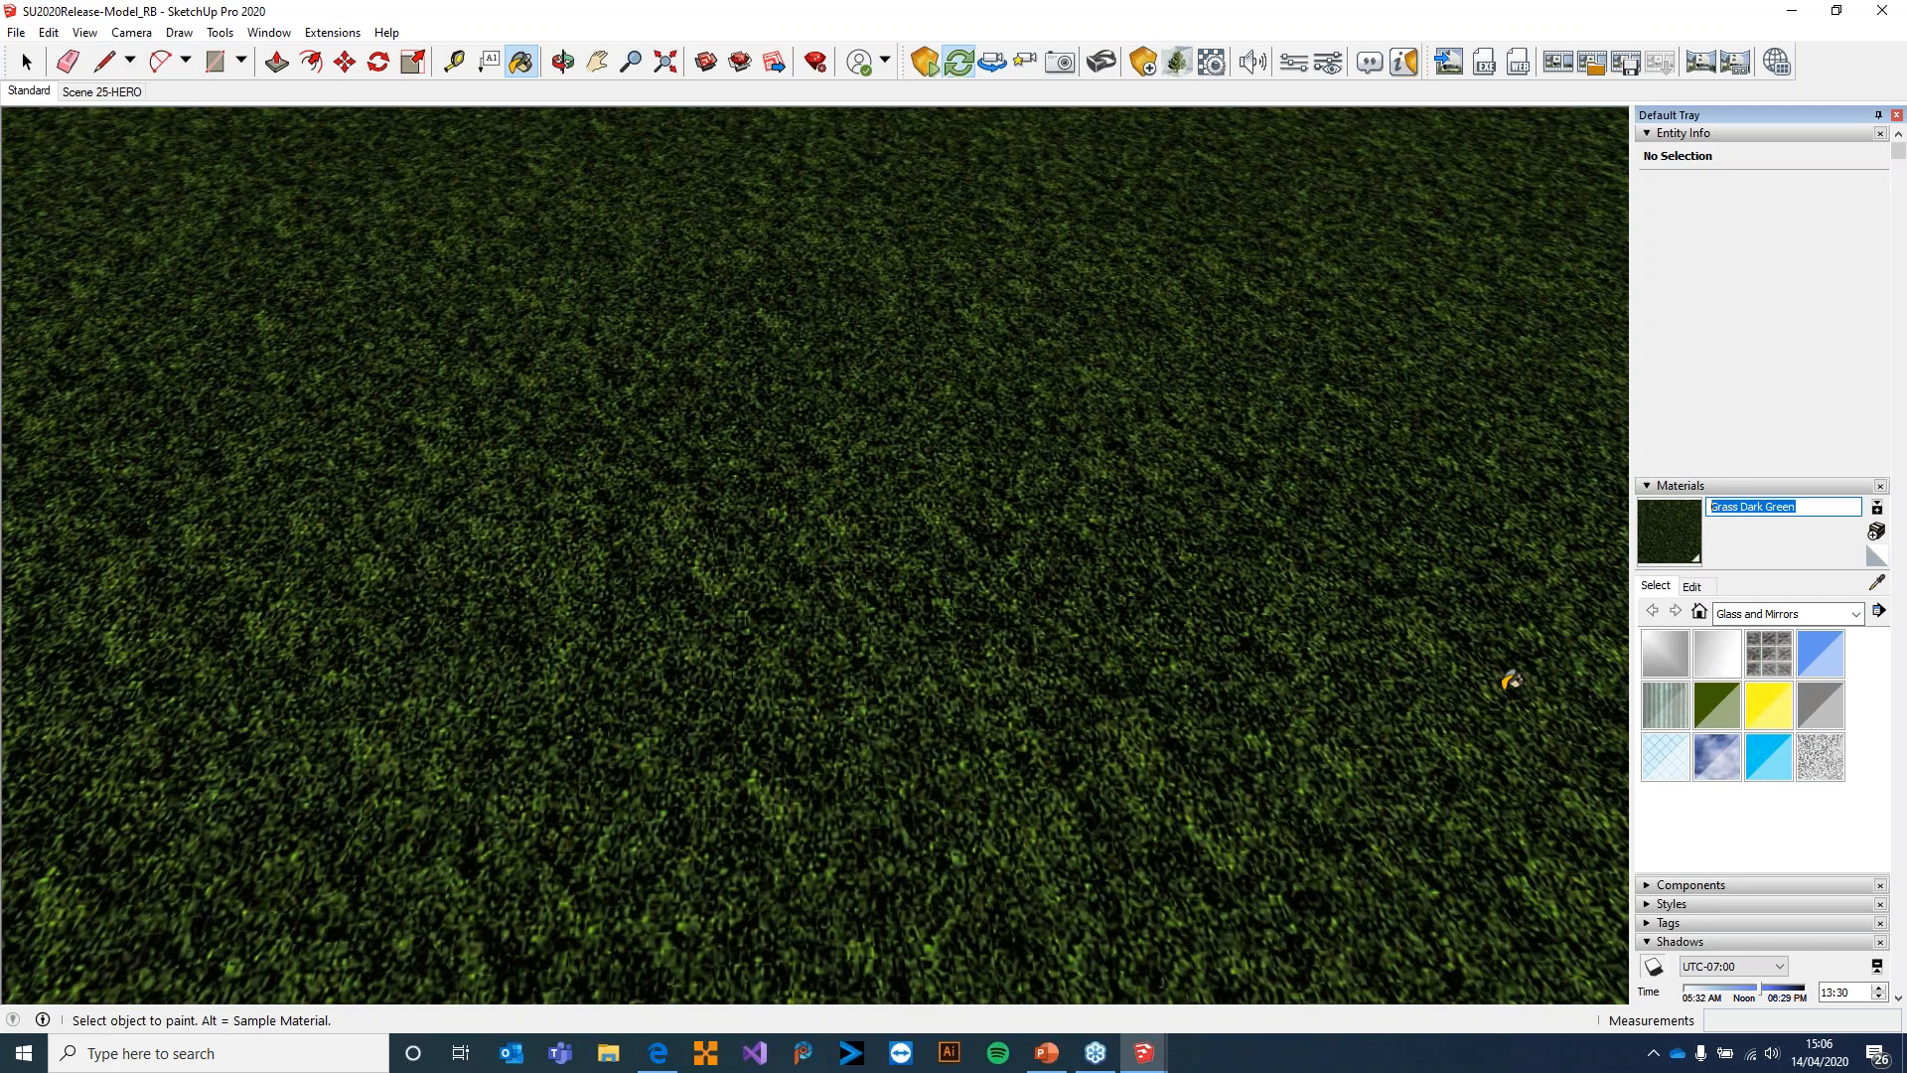
Browse the Landscaping, Fencing and Vegetation material collection for its grass materials
left_click(1788, 613)
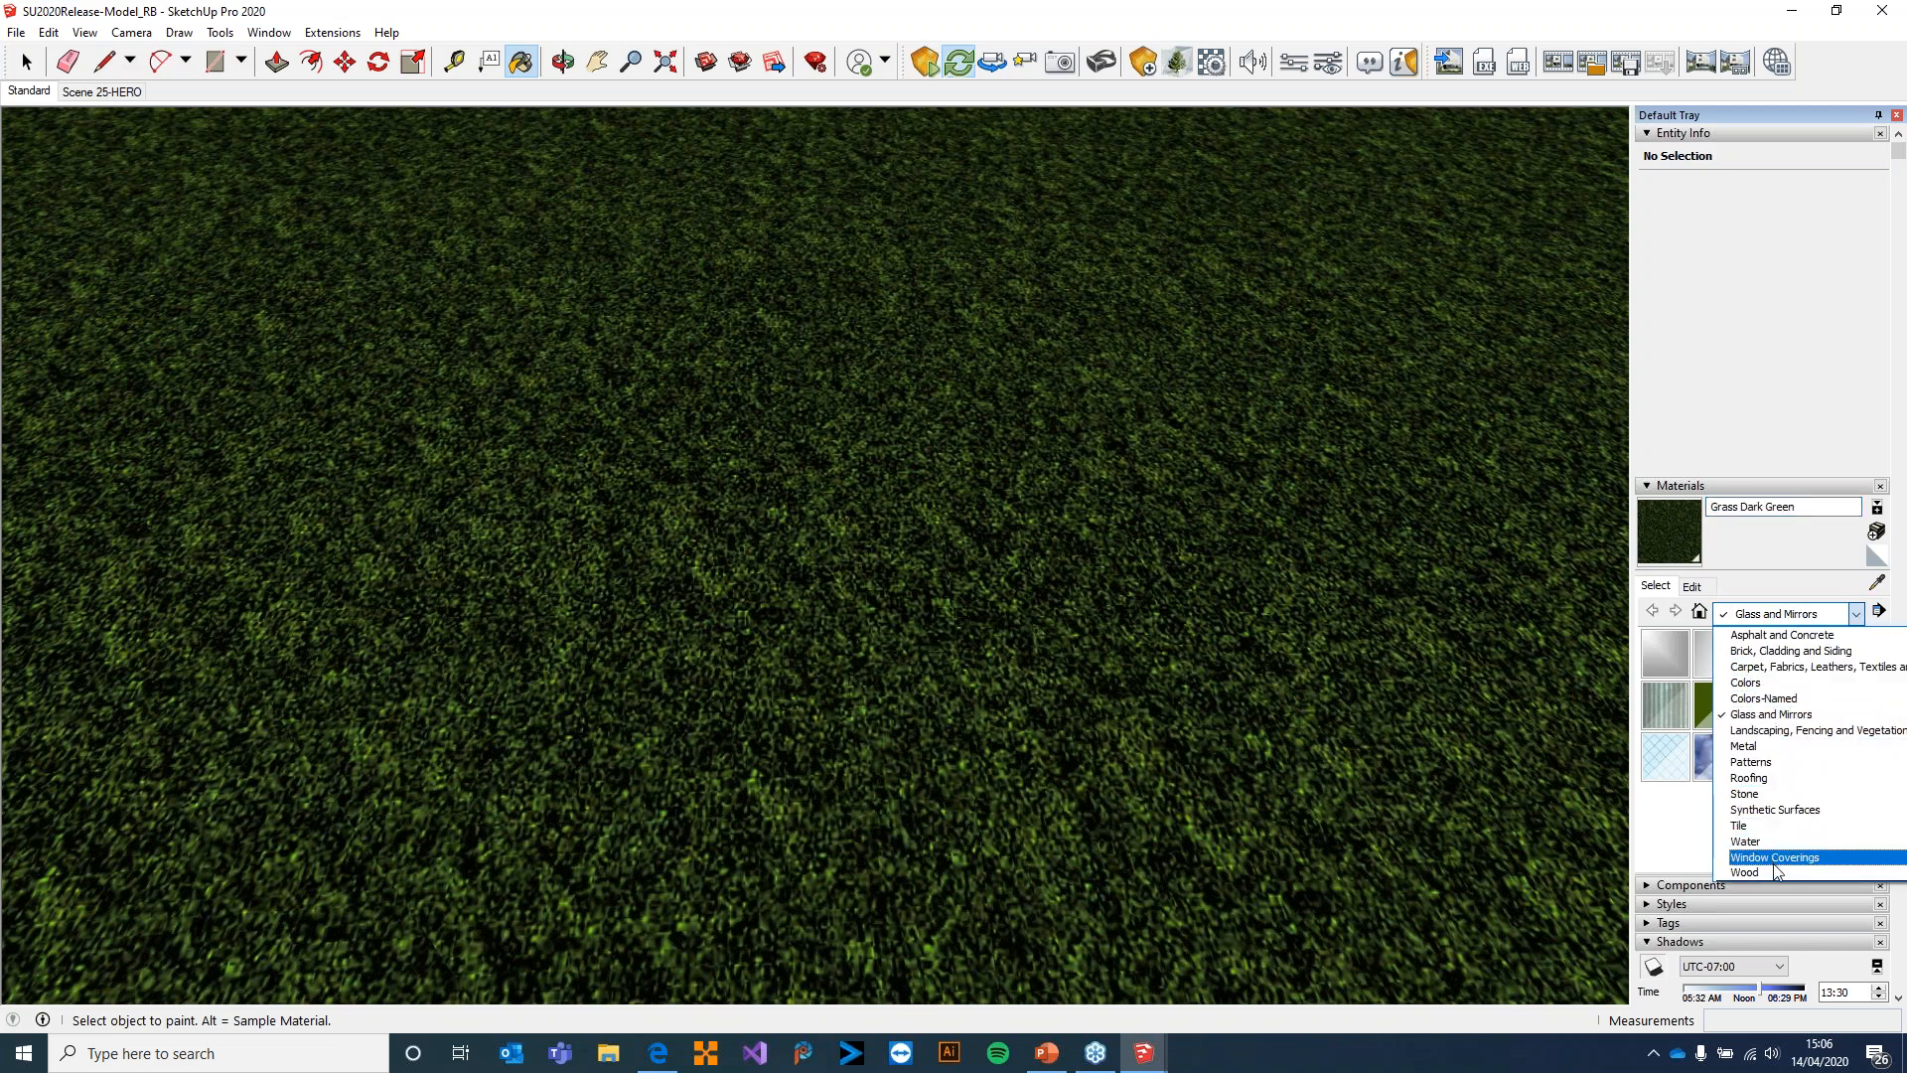
left_click(1794, 731)
scroll(1803, 780, "down", 5)
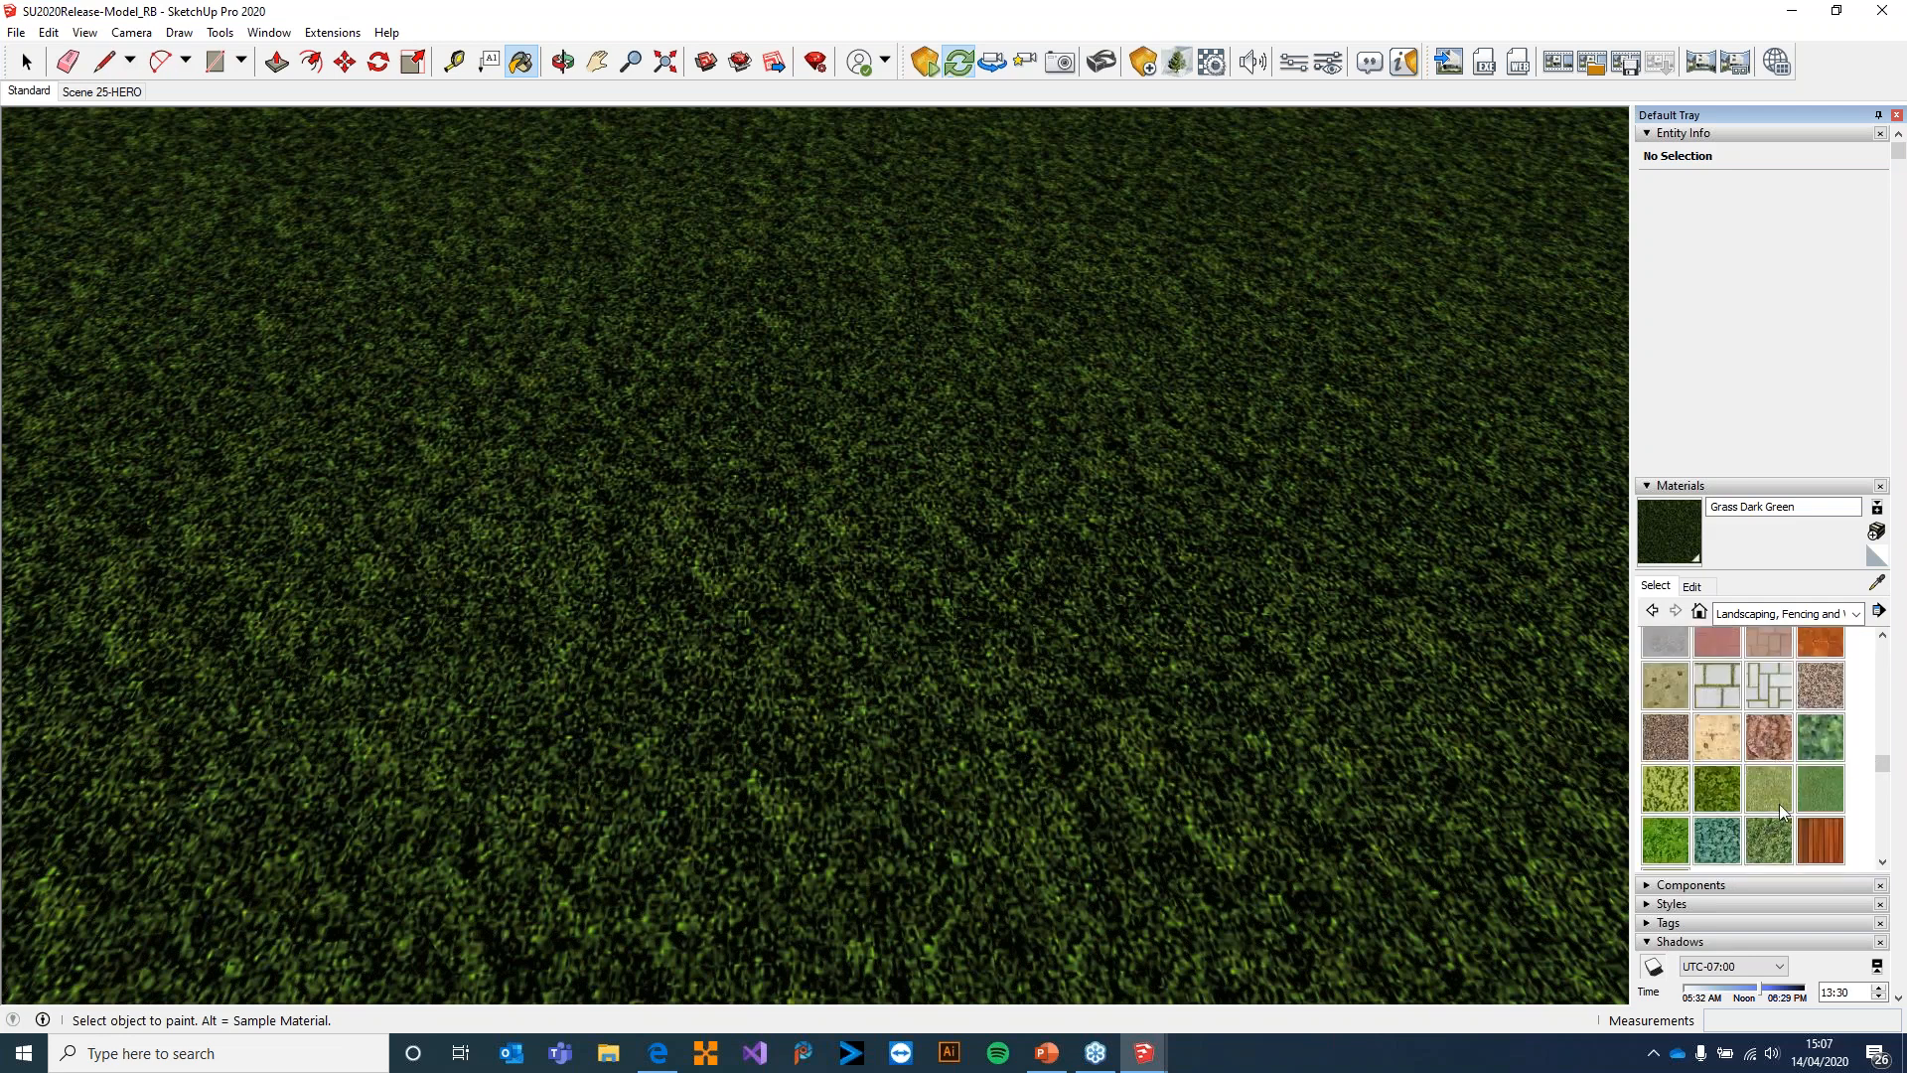
scroll(1781, 805, "down", 2)
scroll(1783, 789, "up", 7)
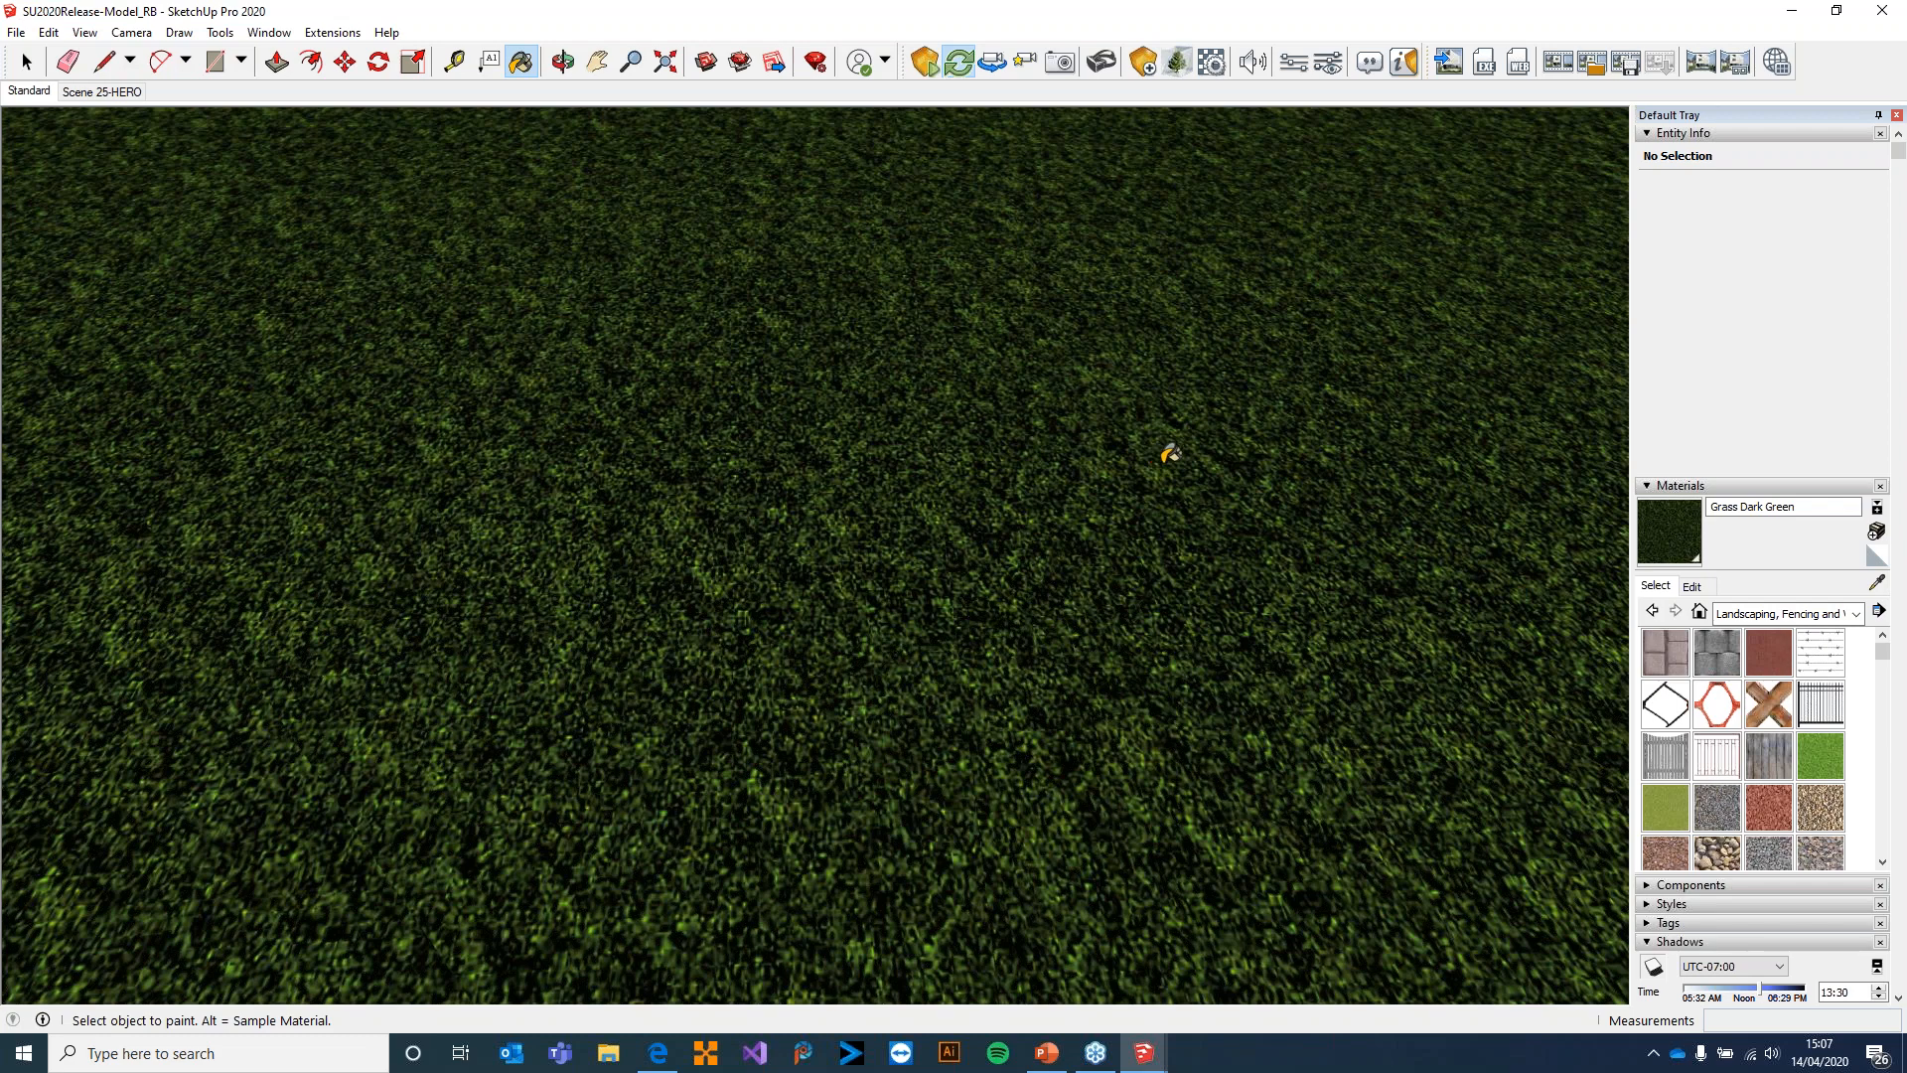
Sample the lake surface beside the hillside to check its water material name
middle_click_drag(963, 443, 1413, 477)
middle_click_drag(397, 465, 1196, 486)
middle_click_drag(635, 487, 971, 438)
scroll(1333, 468, "up", 6)
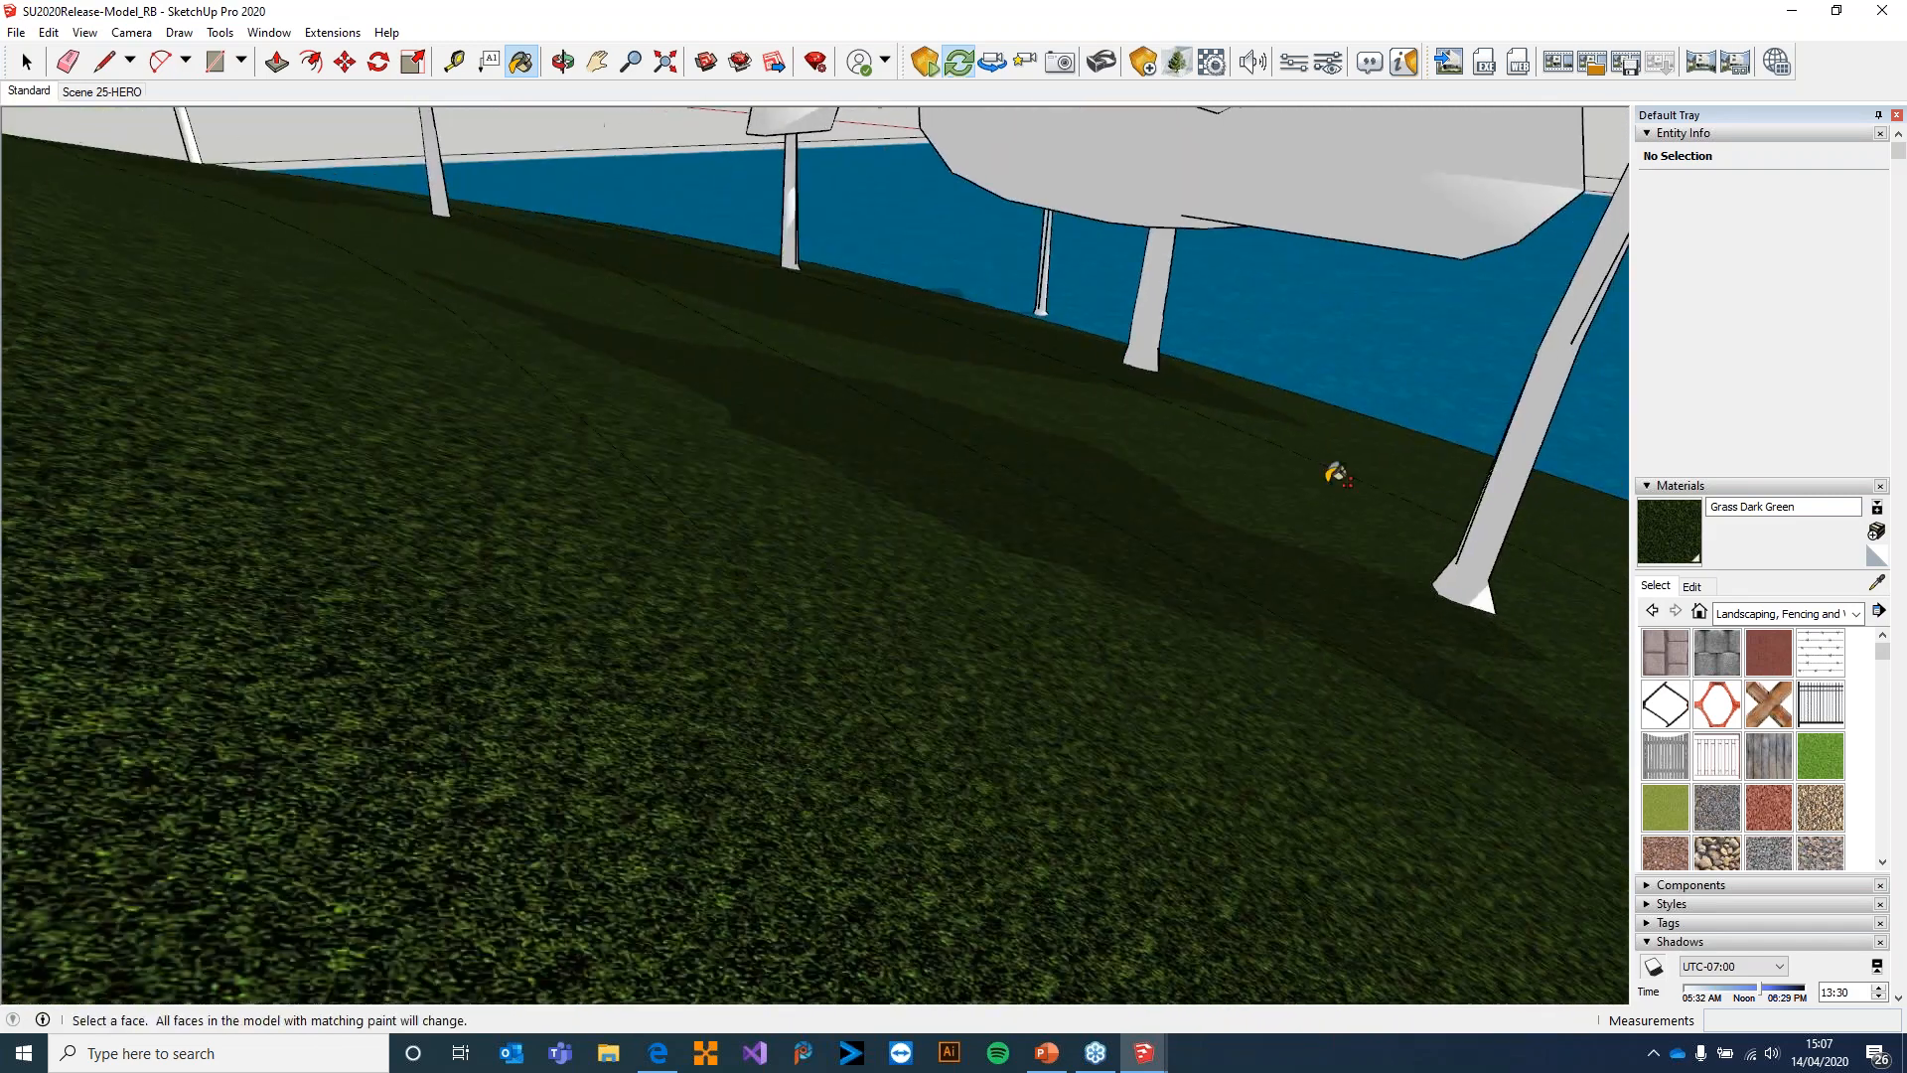
middle_click_drag(1112, 479, 1022, 541)
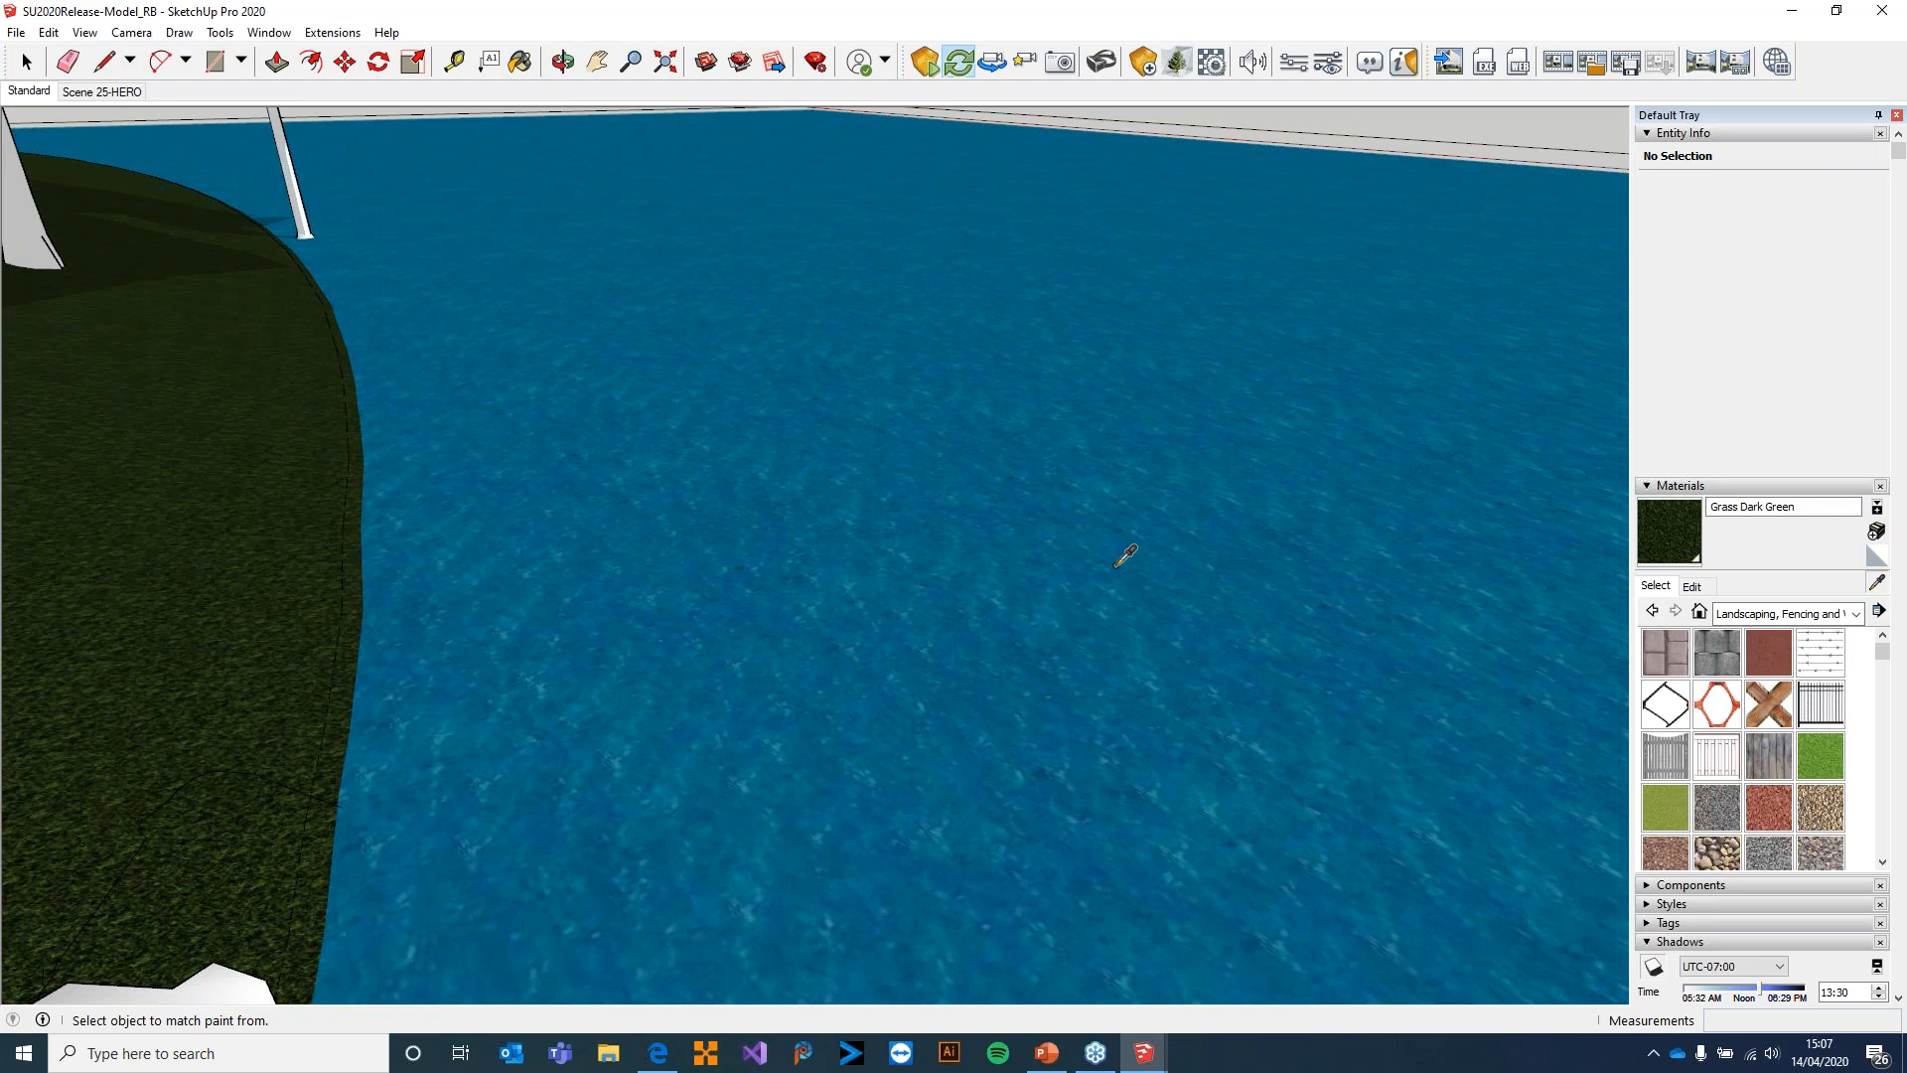
left_click(1175, 713, "alt")
left_click(1748, 507)
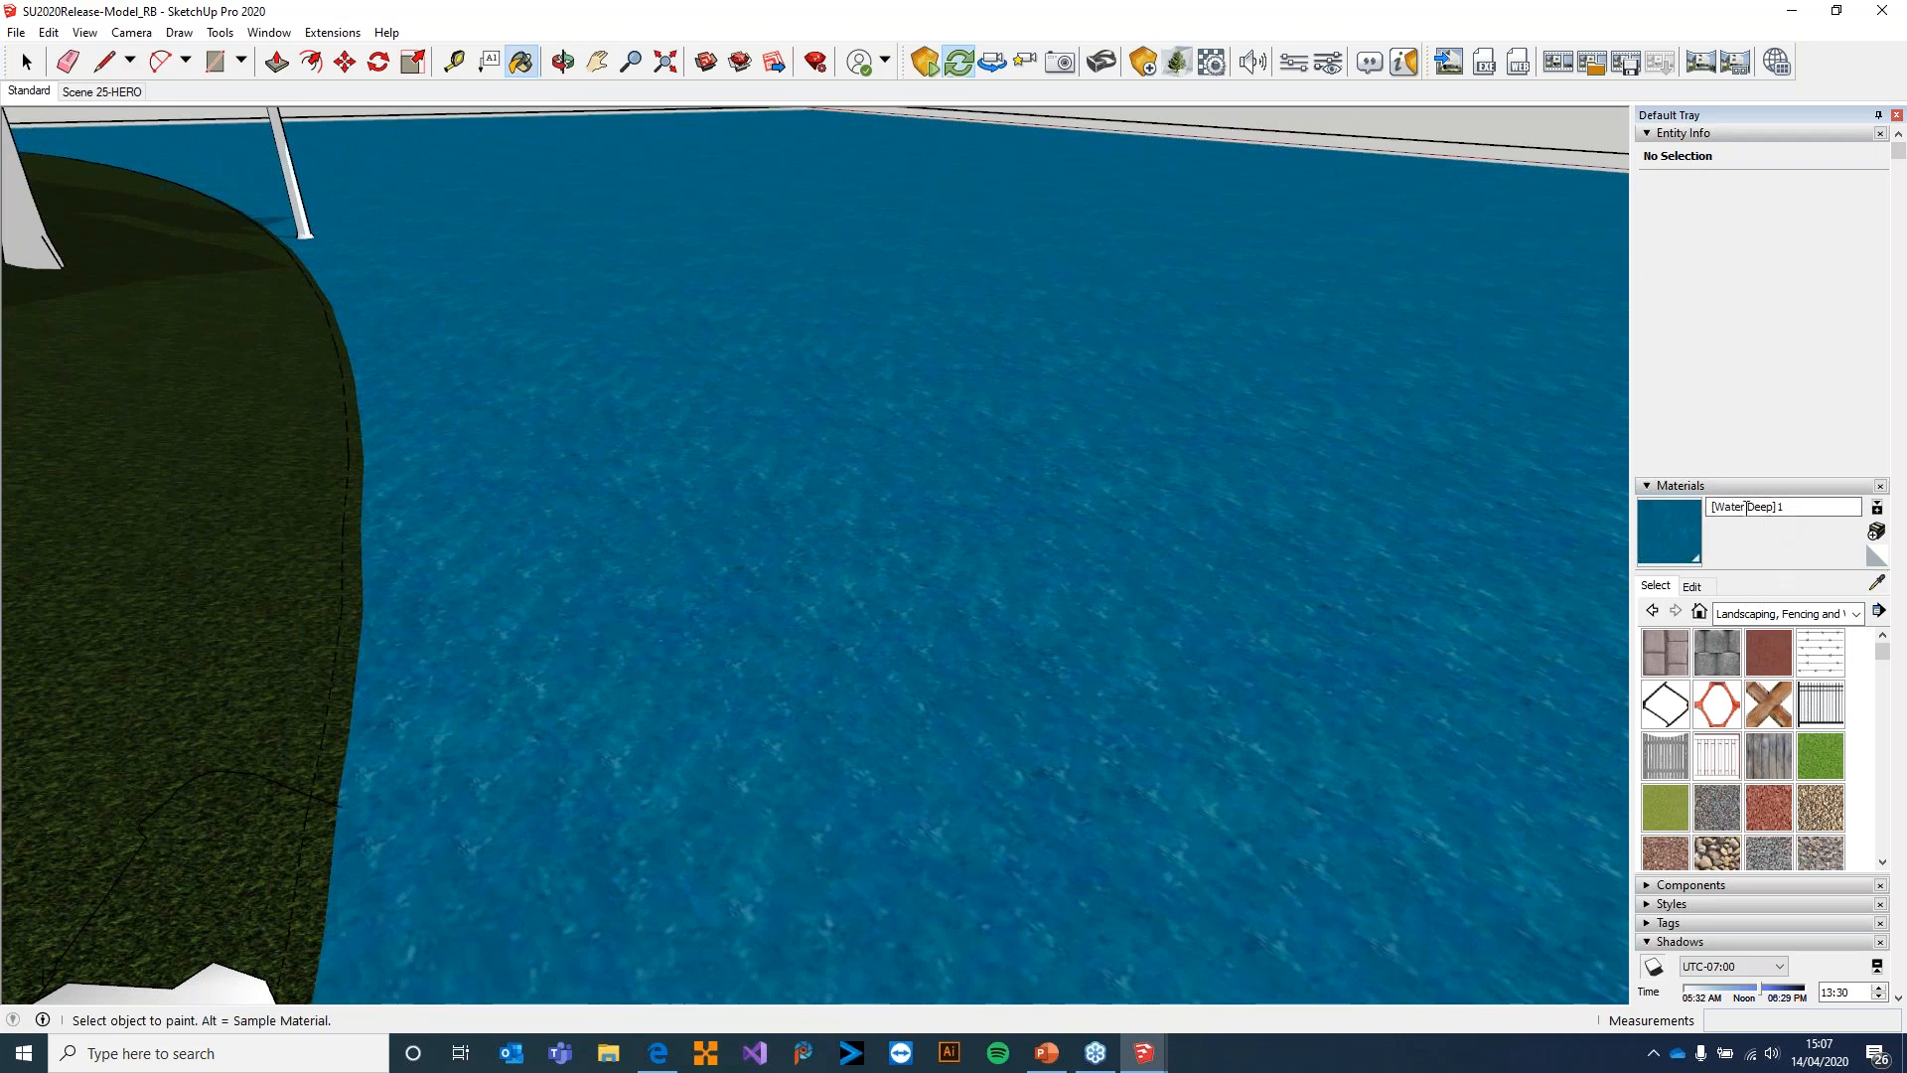
Display the Water material collection and view the lake surface around the jetty
left_click(1783, 614)
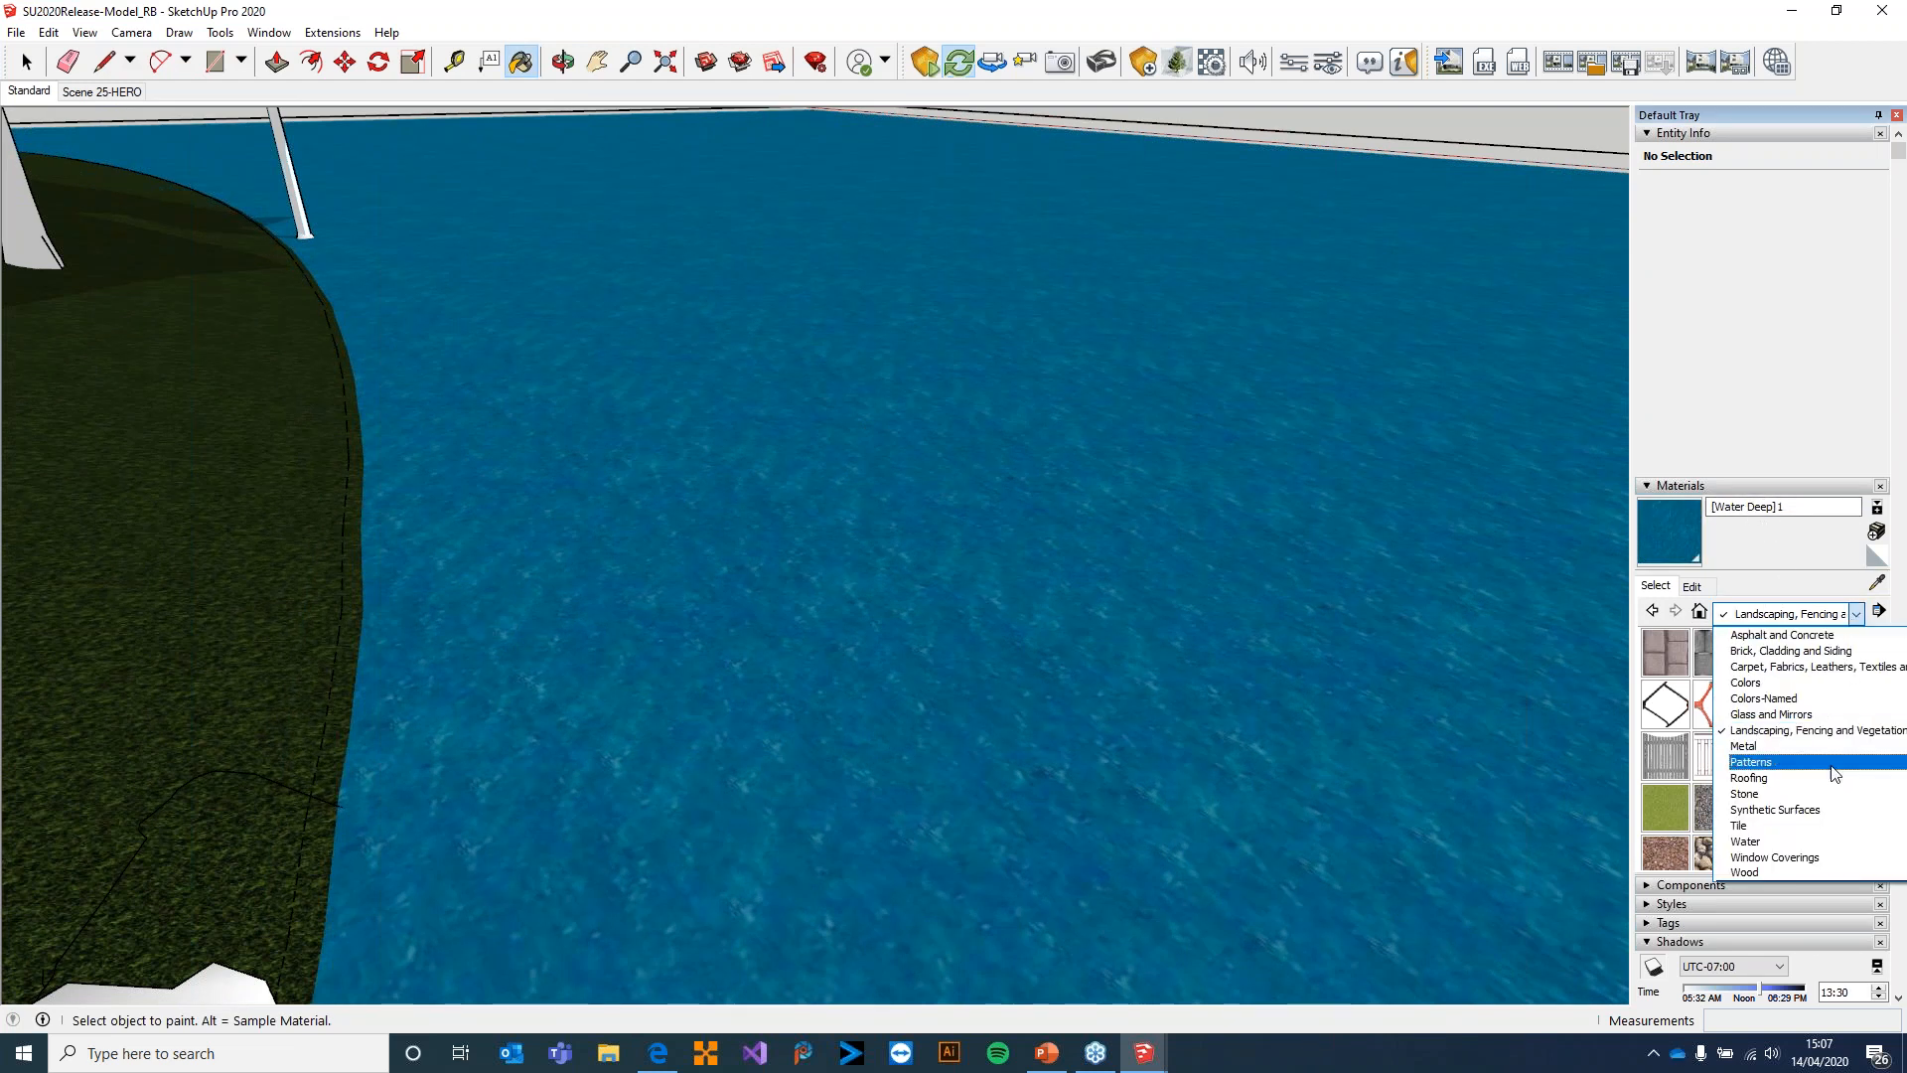
left_click(1776, 844)
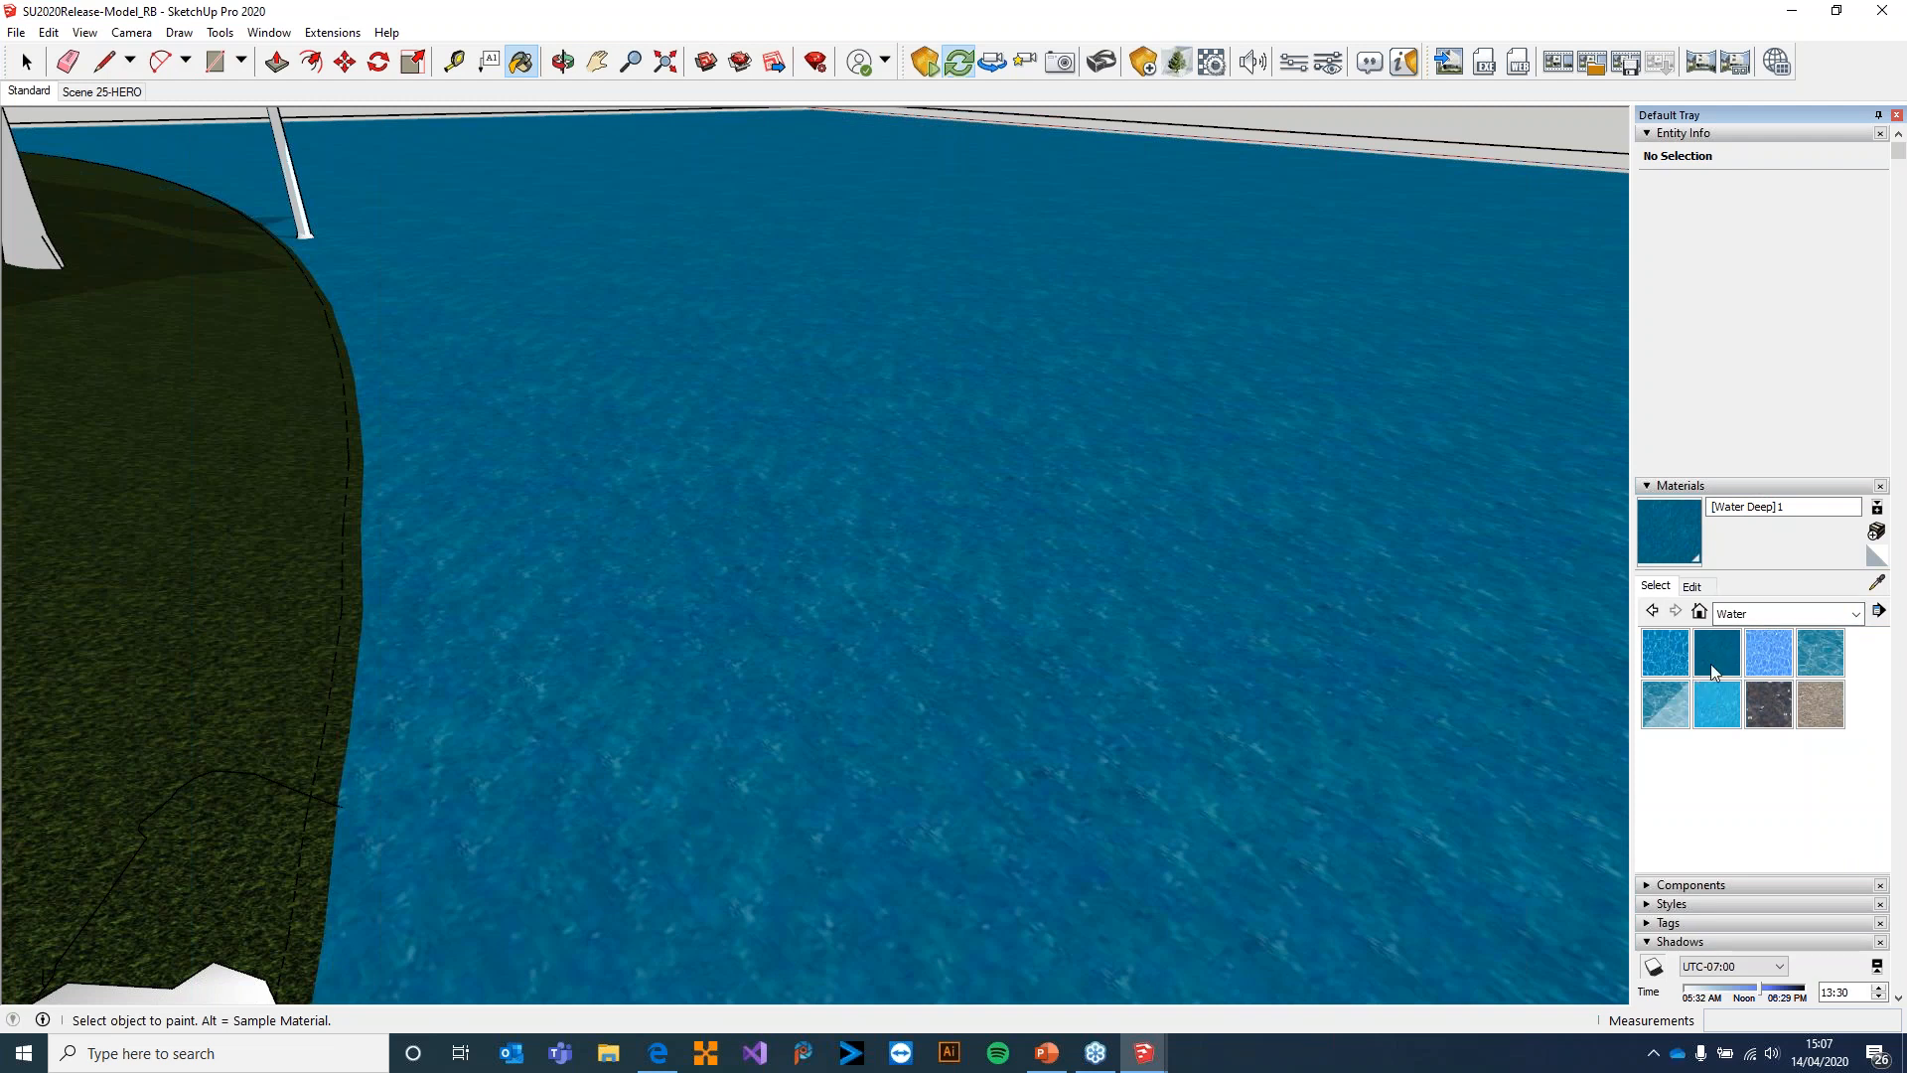
scroll(1272, 532, "down", 3)
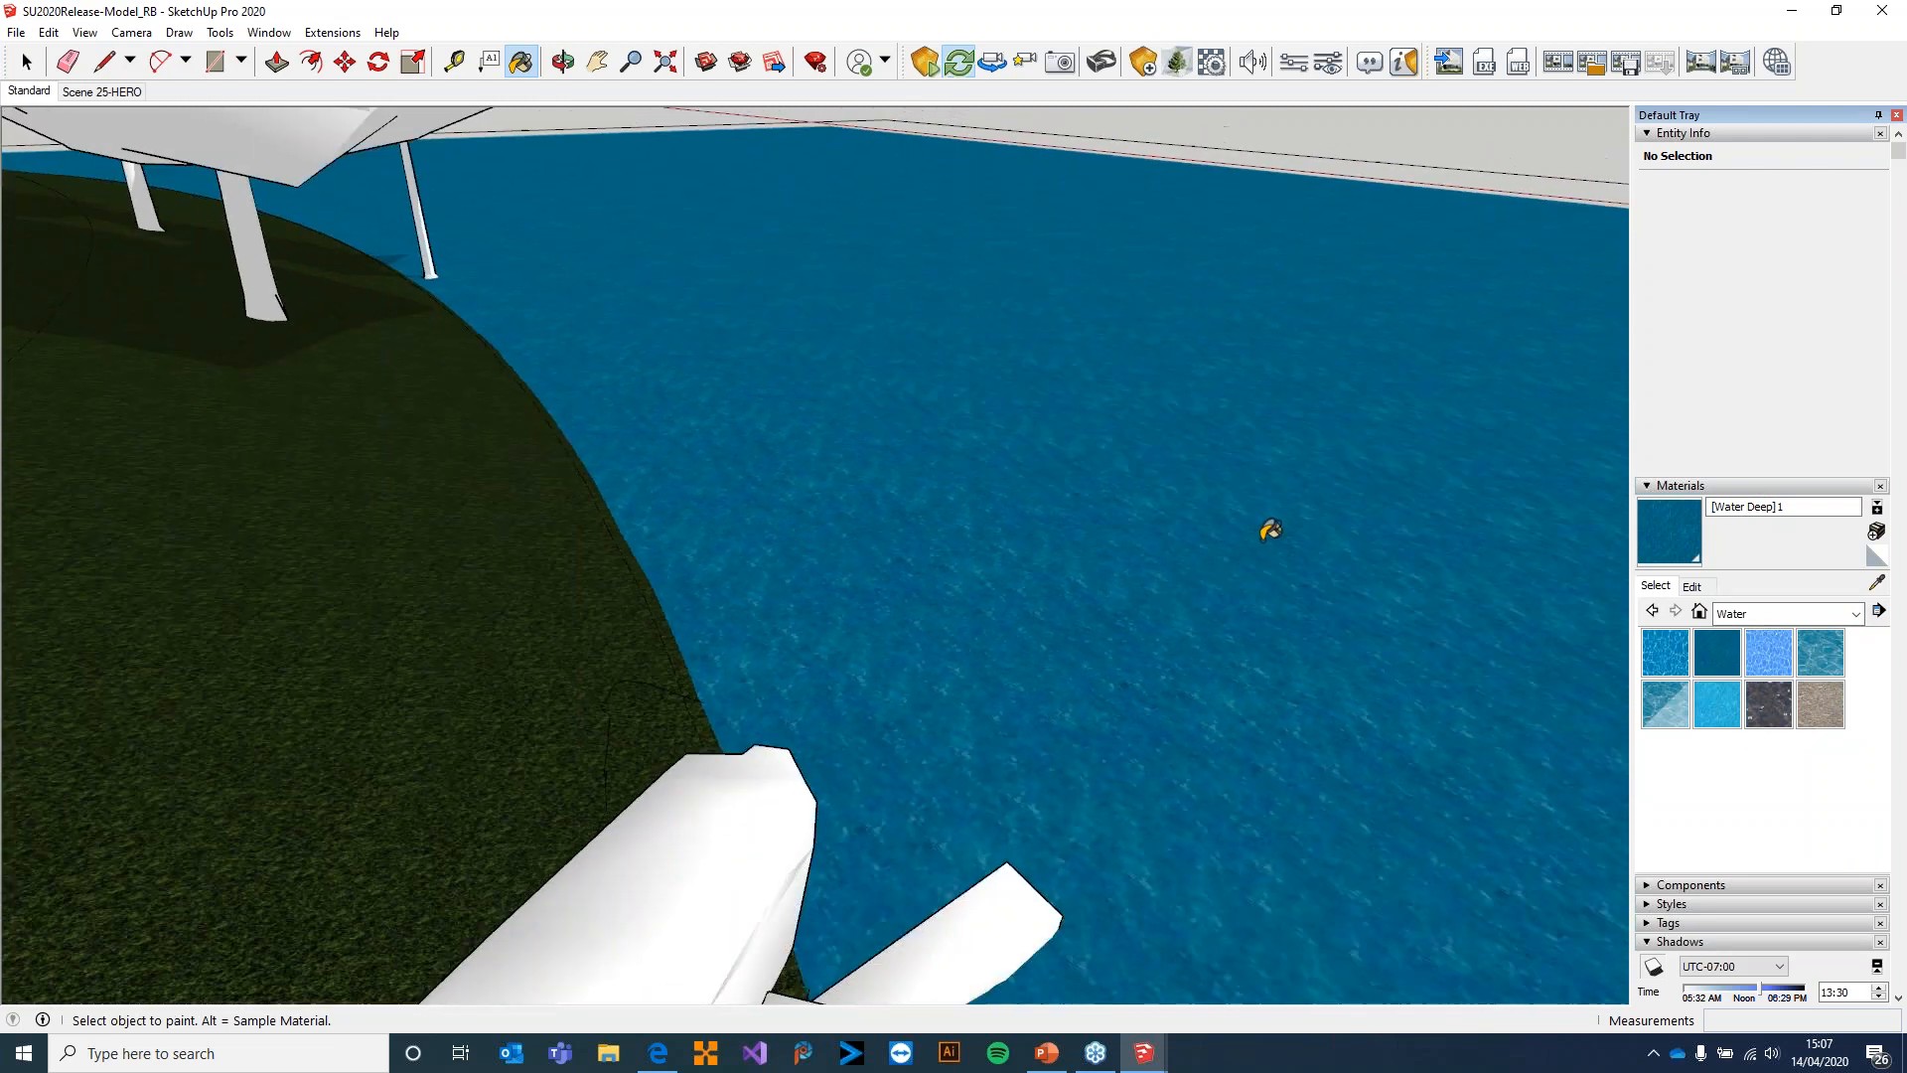
scroll(1271, 532, "down", 4)
mouse_move(1250, 533)
middle_mouse_down()
mouse_move(1033, 542)
mouse_move(885, 503)
mouse_move(808, 838)
middle_mouse_up()
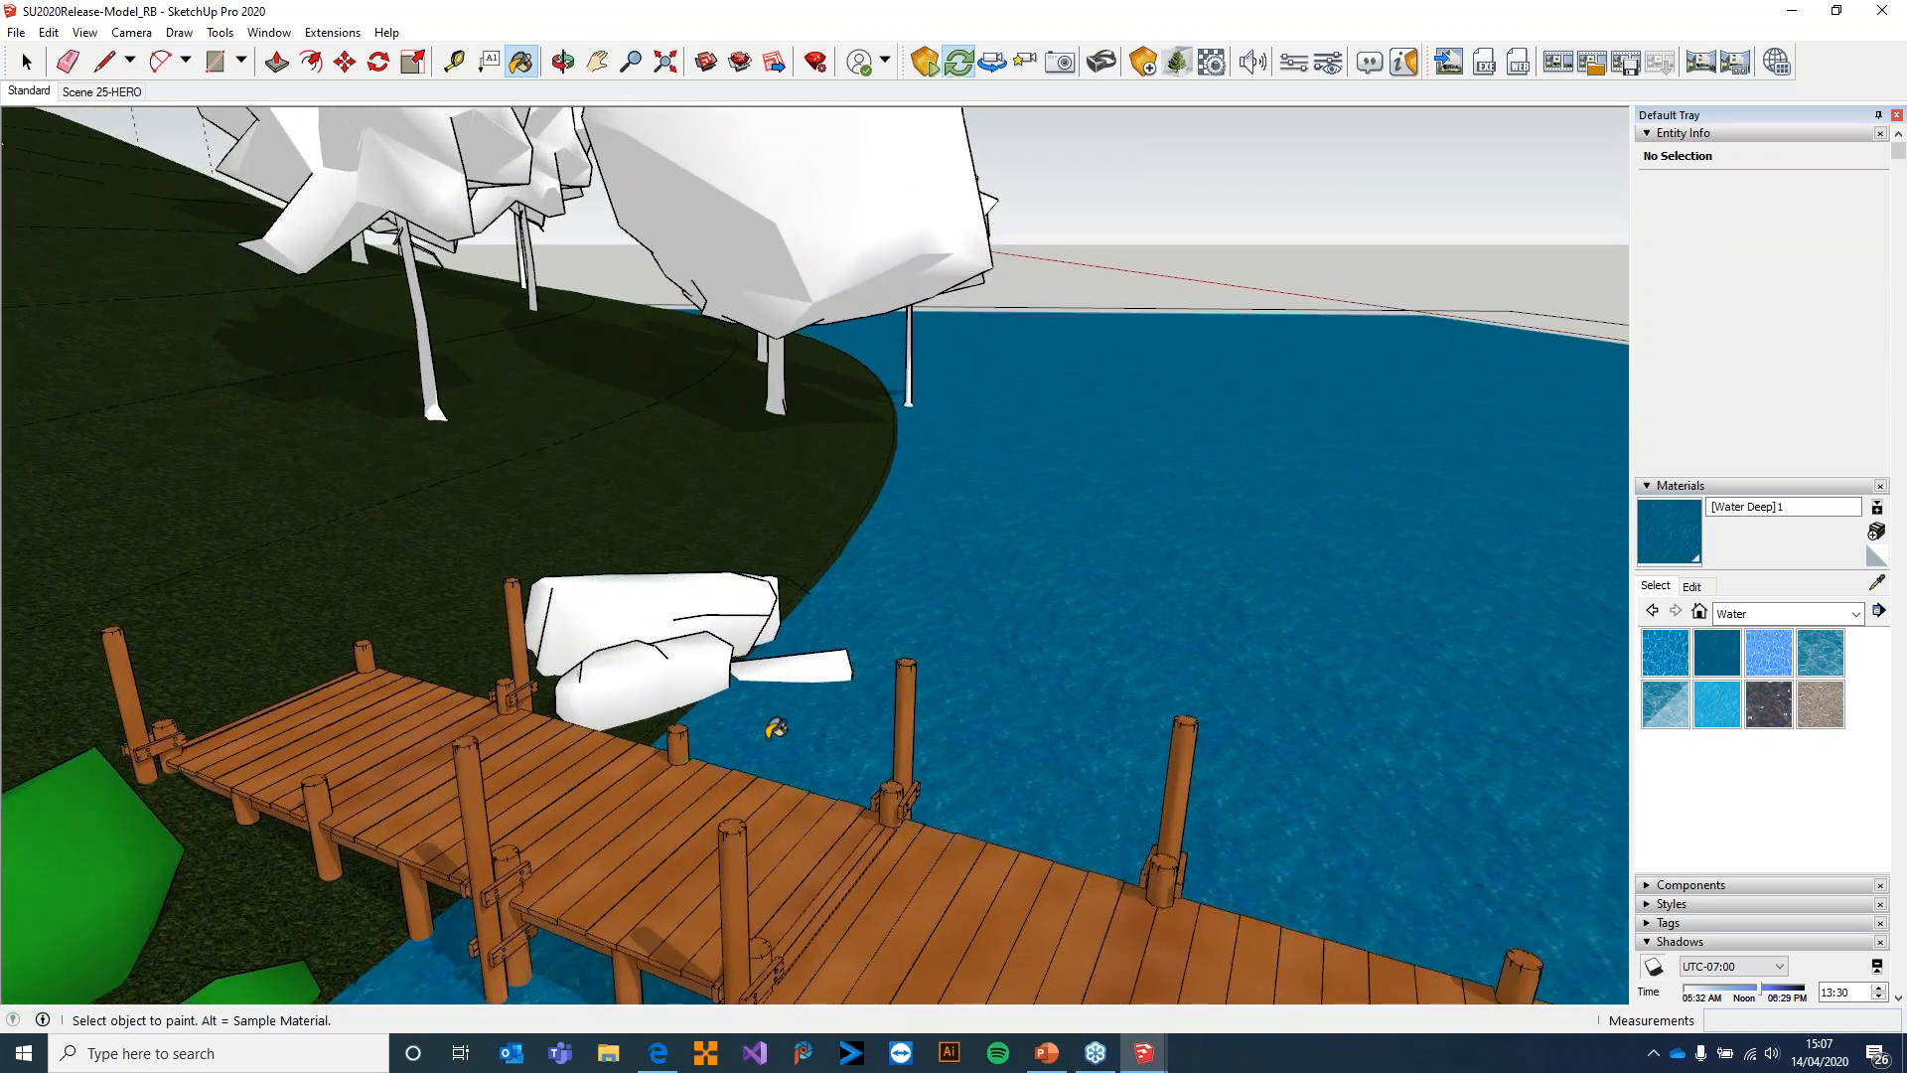
middle_click_drag(933, 625, 1038, 645)
Switch to Enscape, walk along the jetty and look back up the hill at the house
key("alt+Tab")
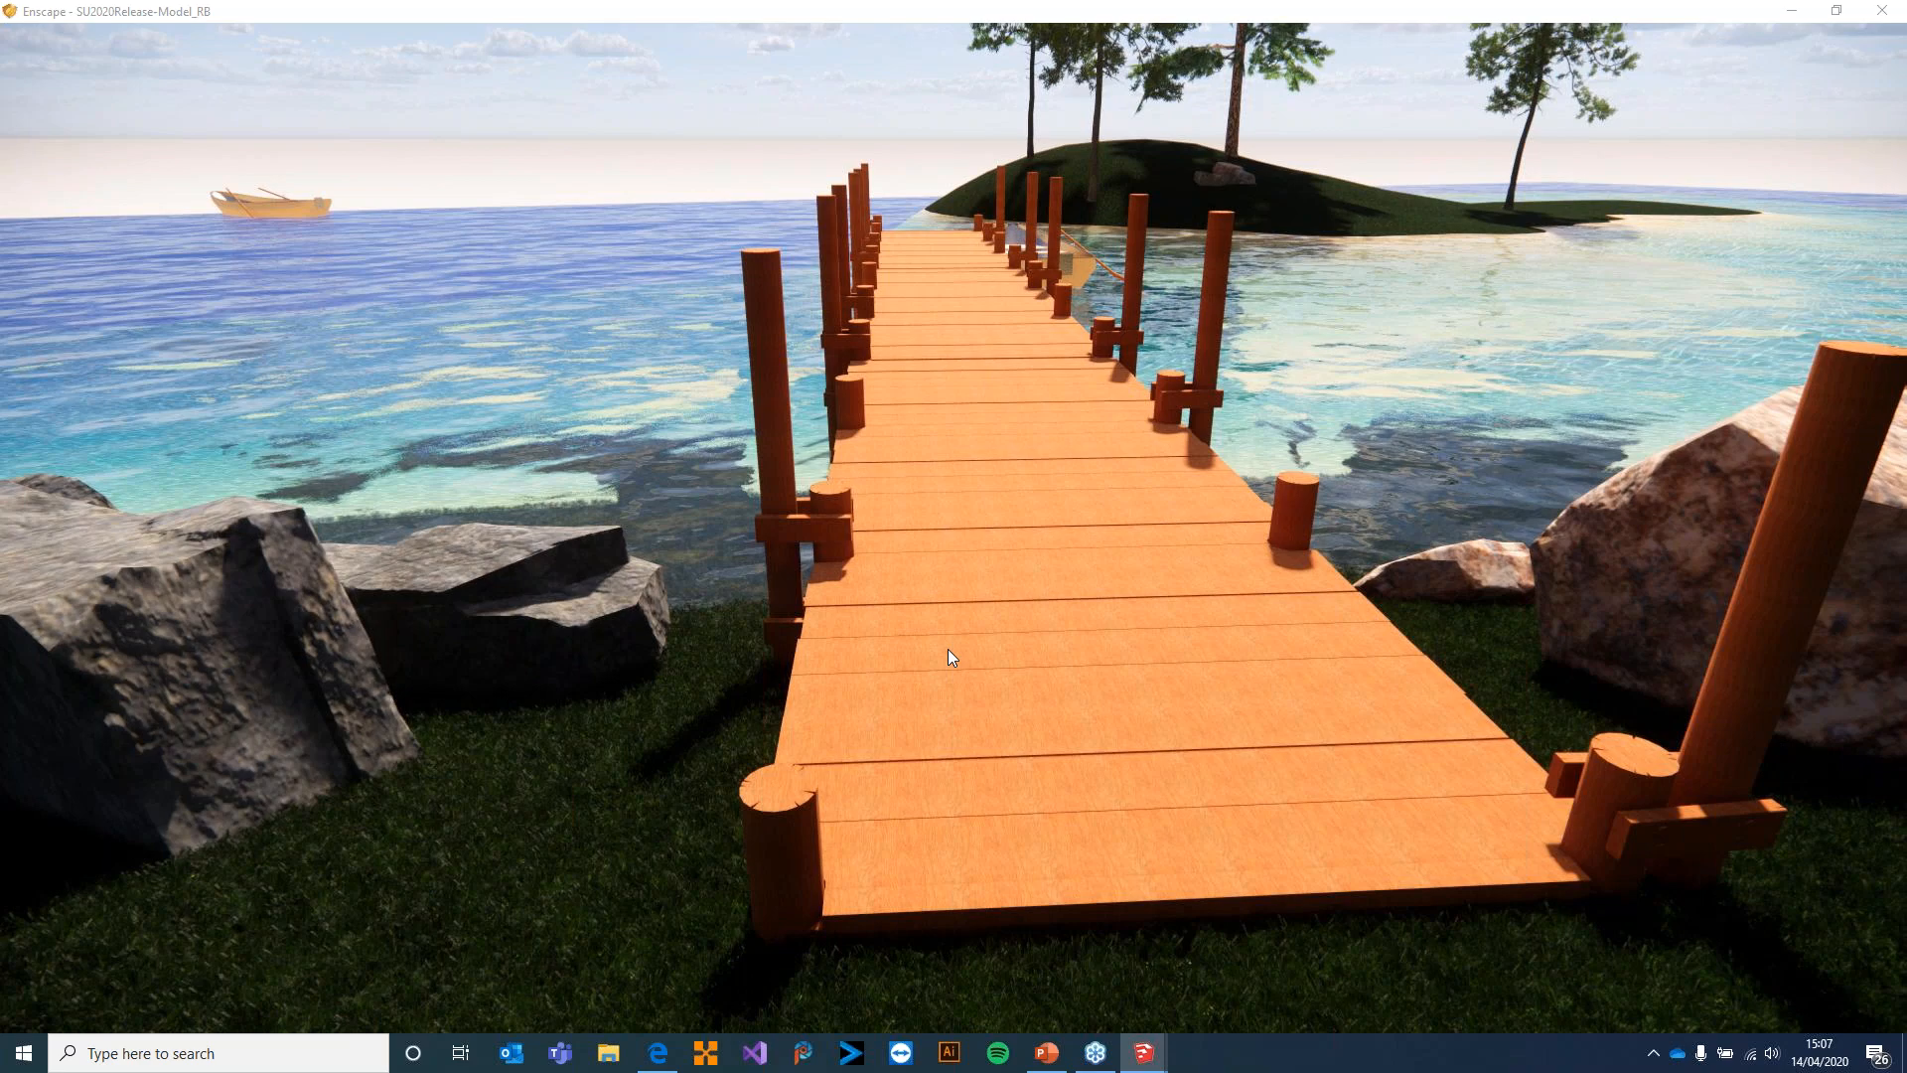
key("w")
left_click_drag(963, 615, 1618, 372)
key("w")
key("w")
key("s")
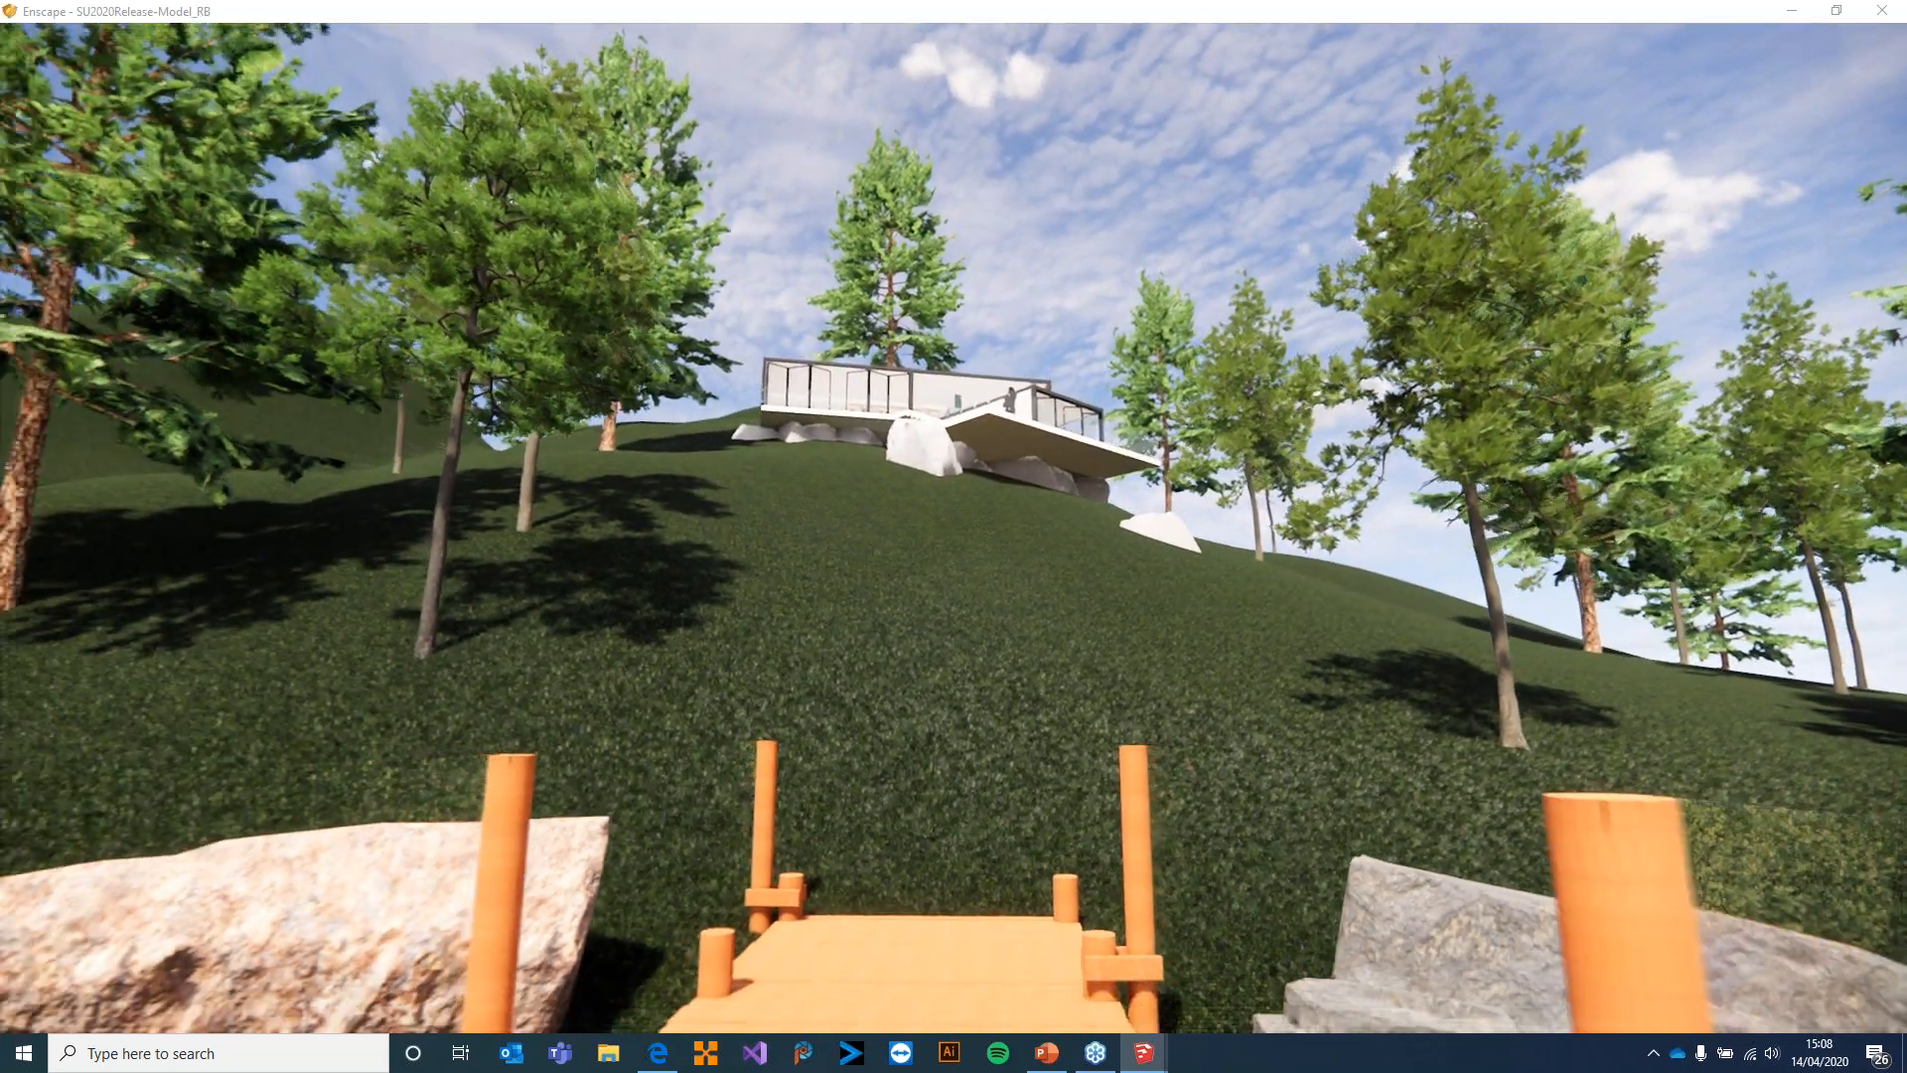
key("s")
Walk off the jetty and up the grassy hill to the rocks beneath the house's deck
key("w")
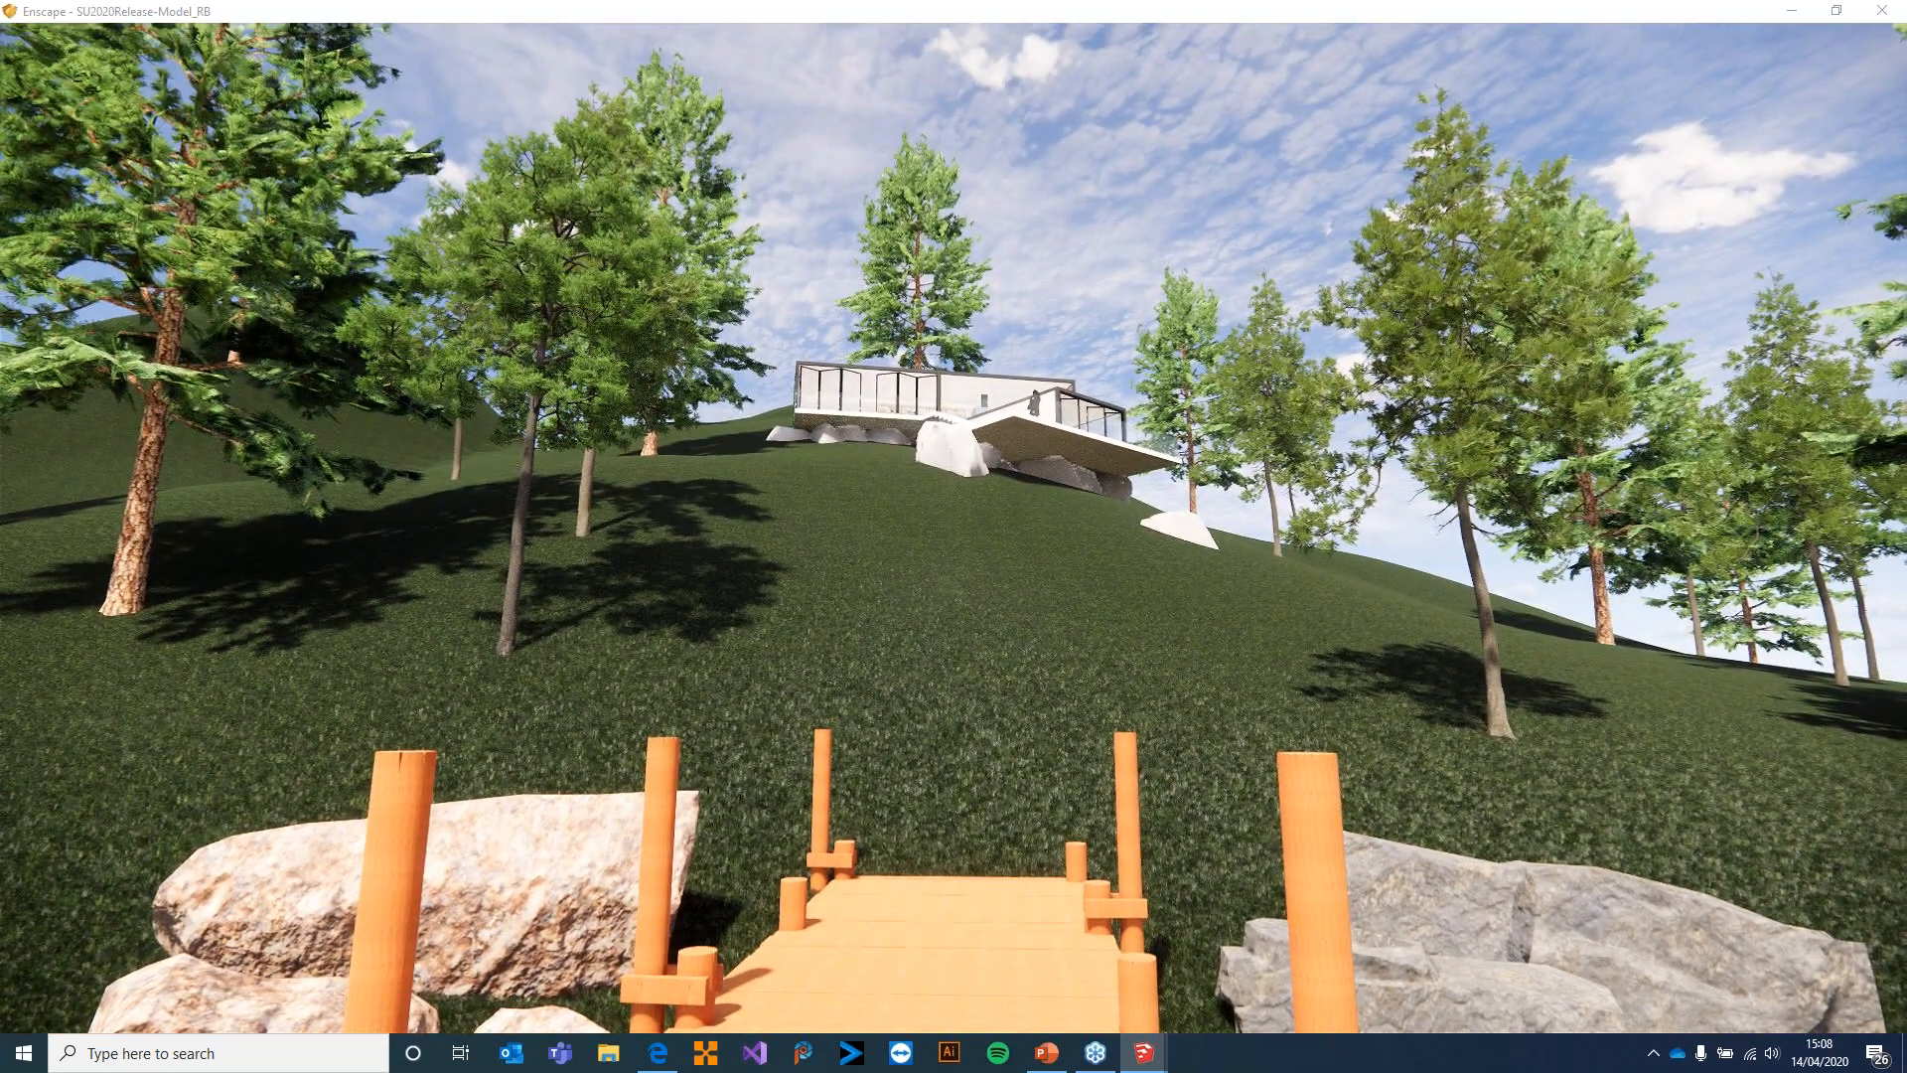
key("w")
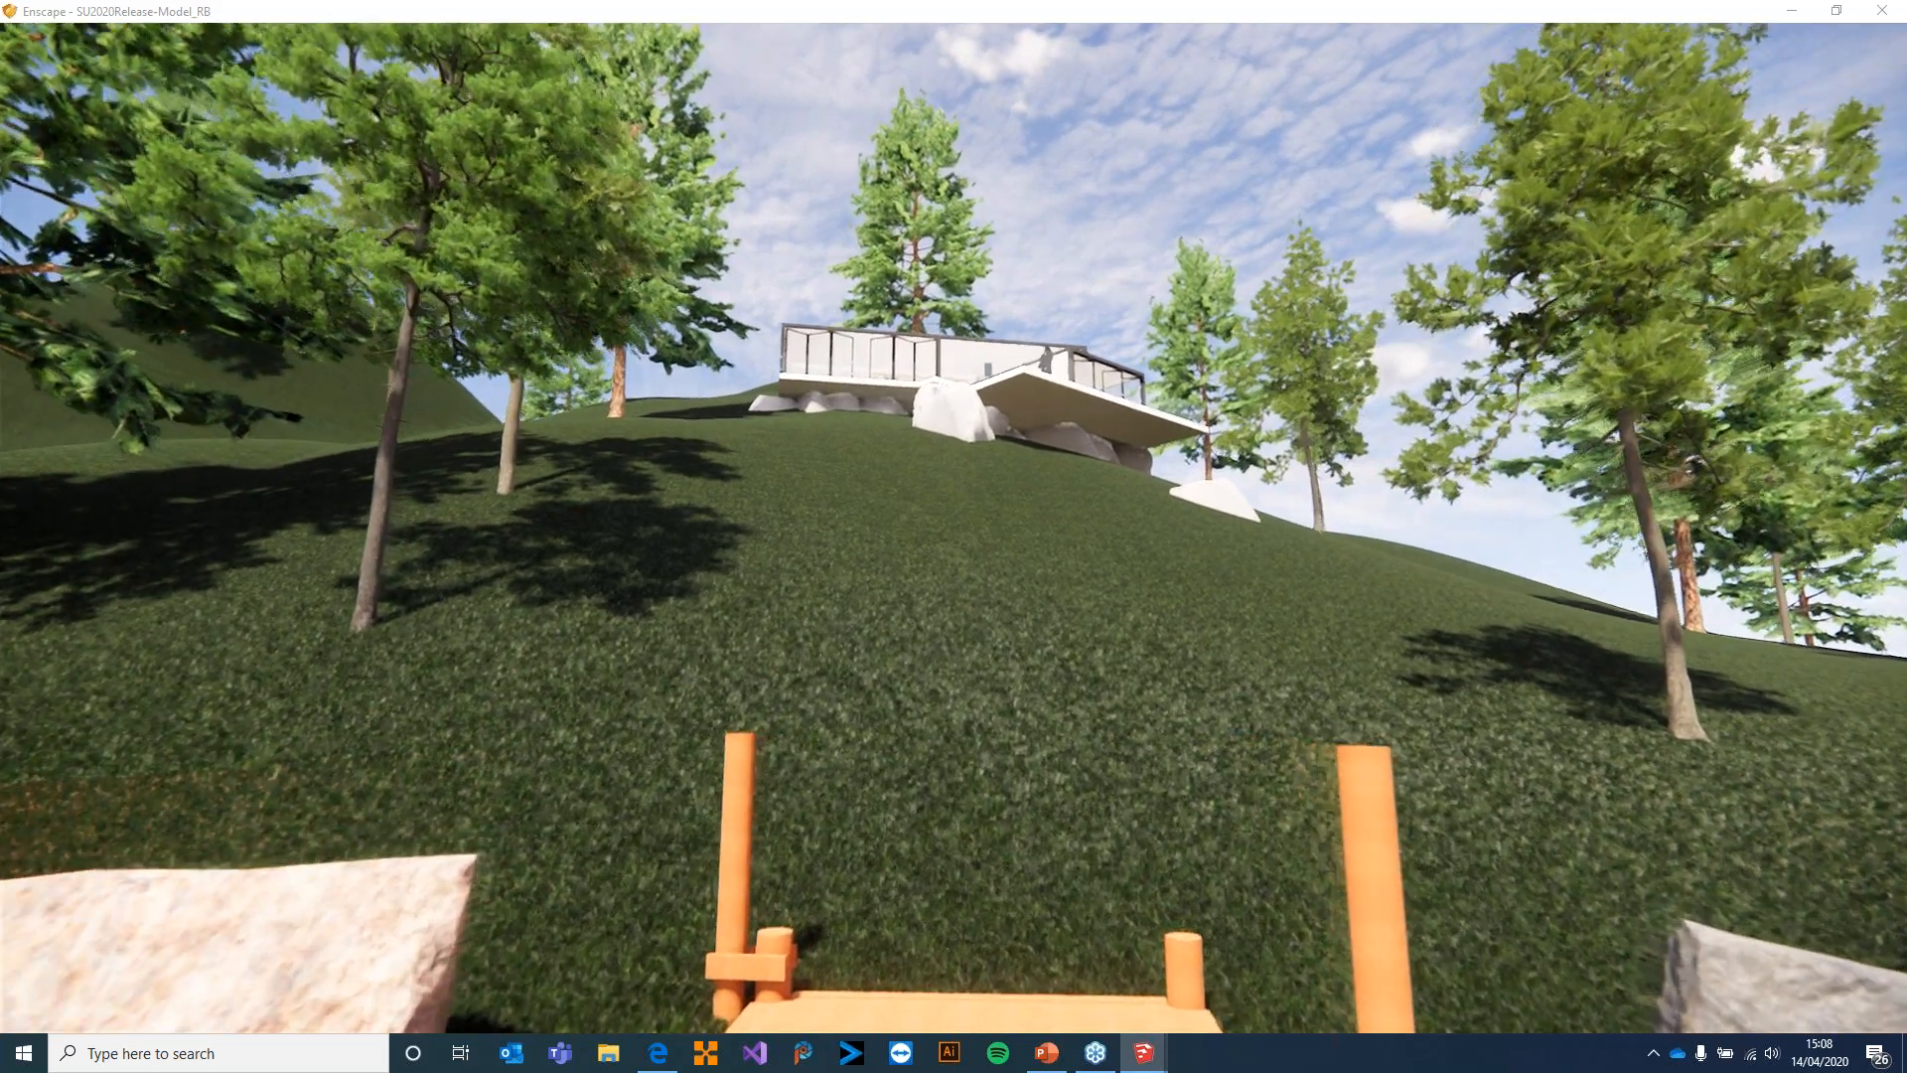
key("w")
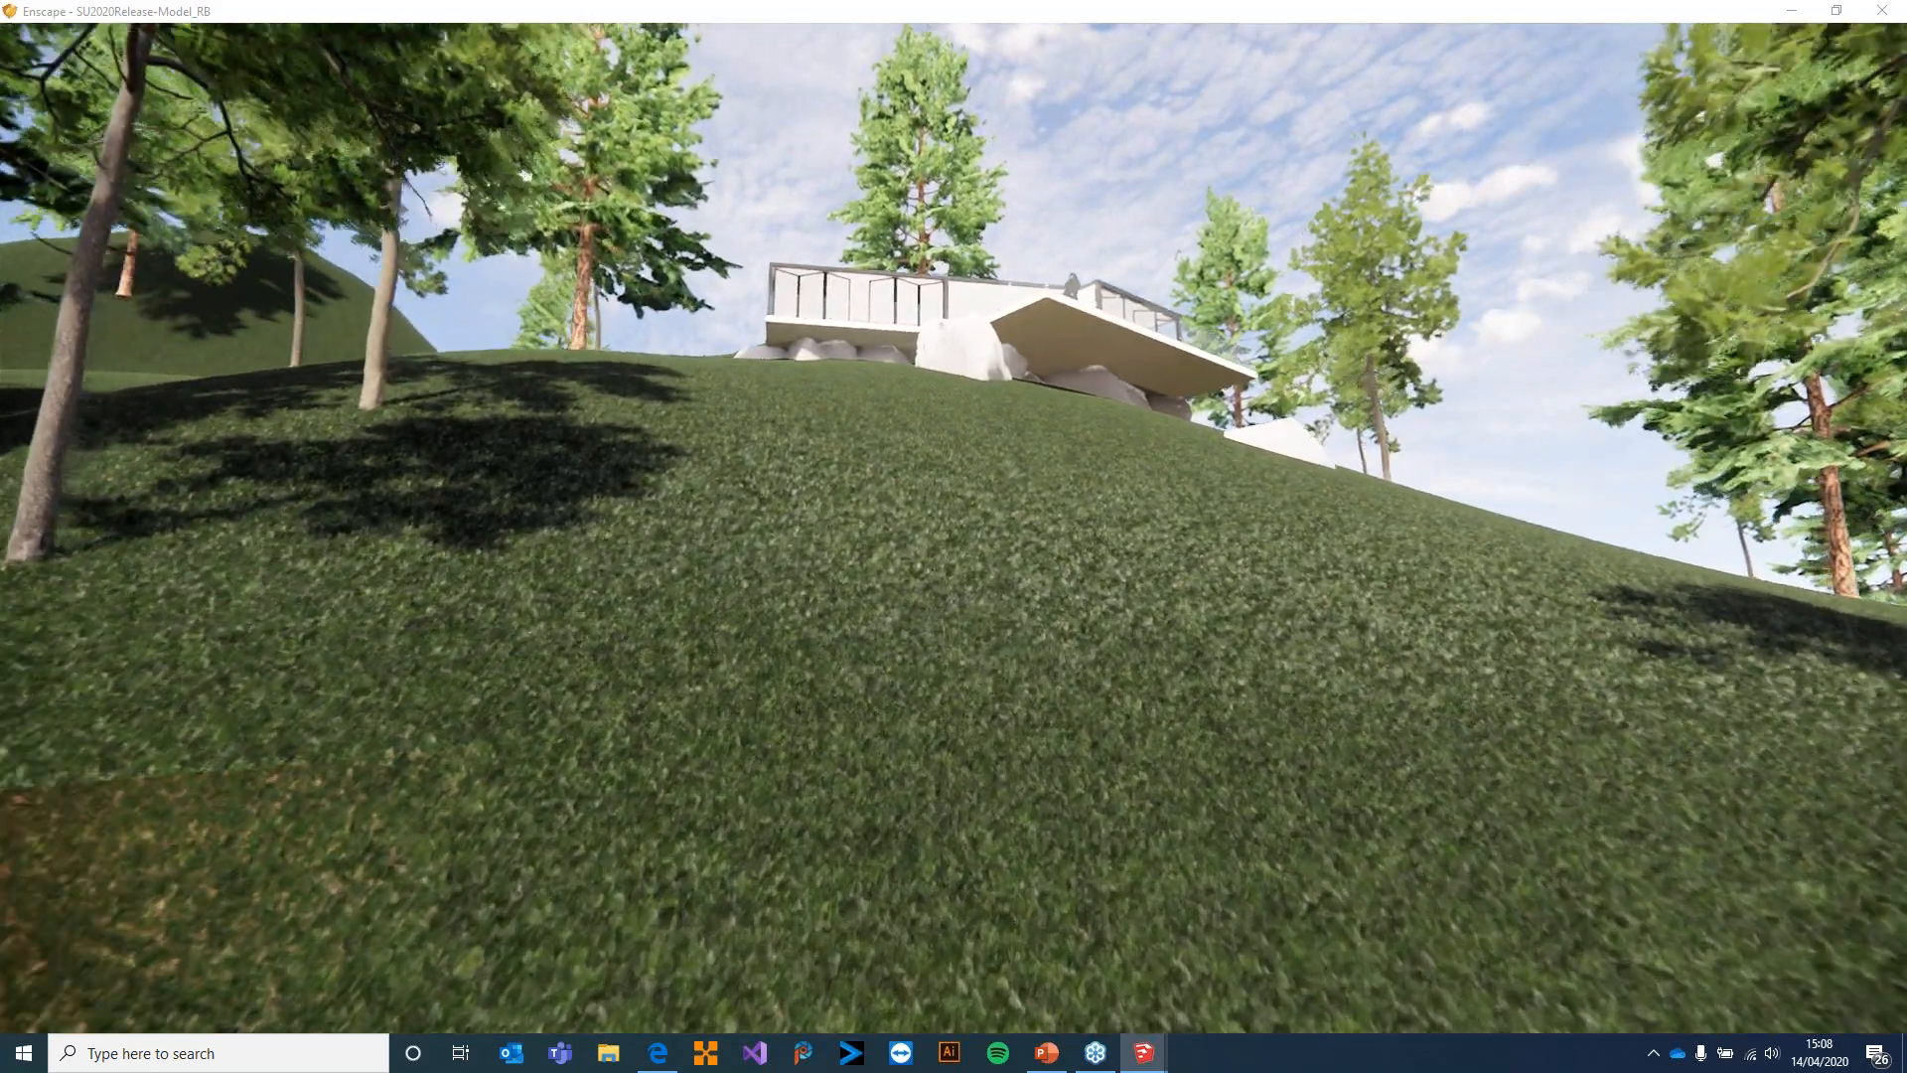
key("w")
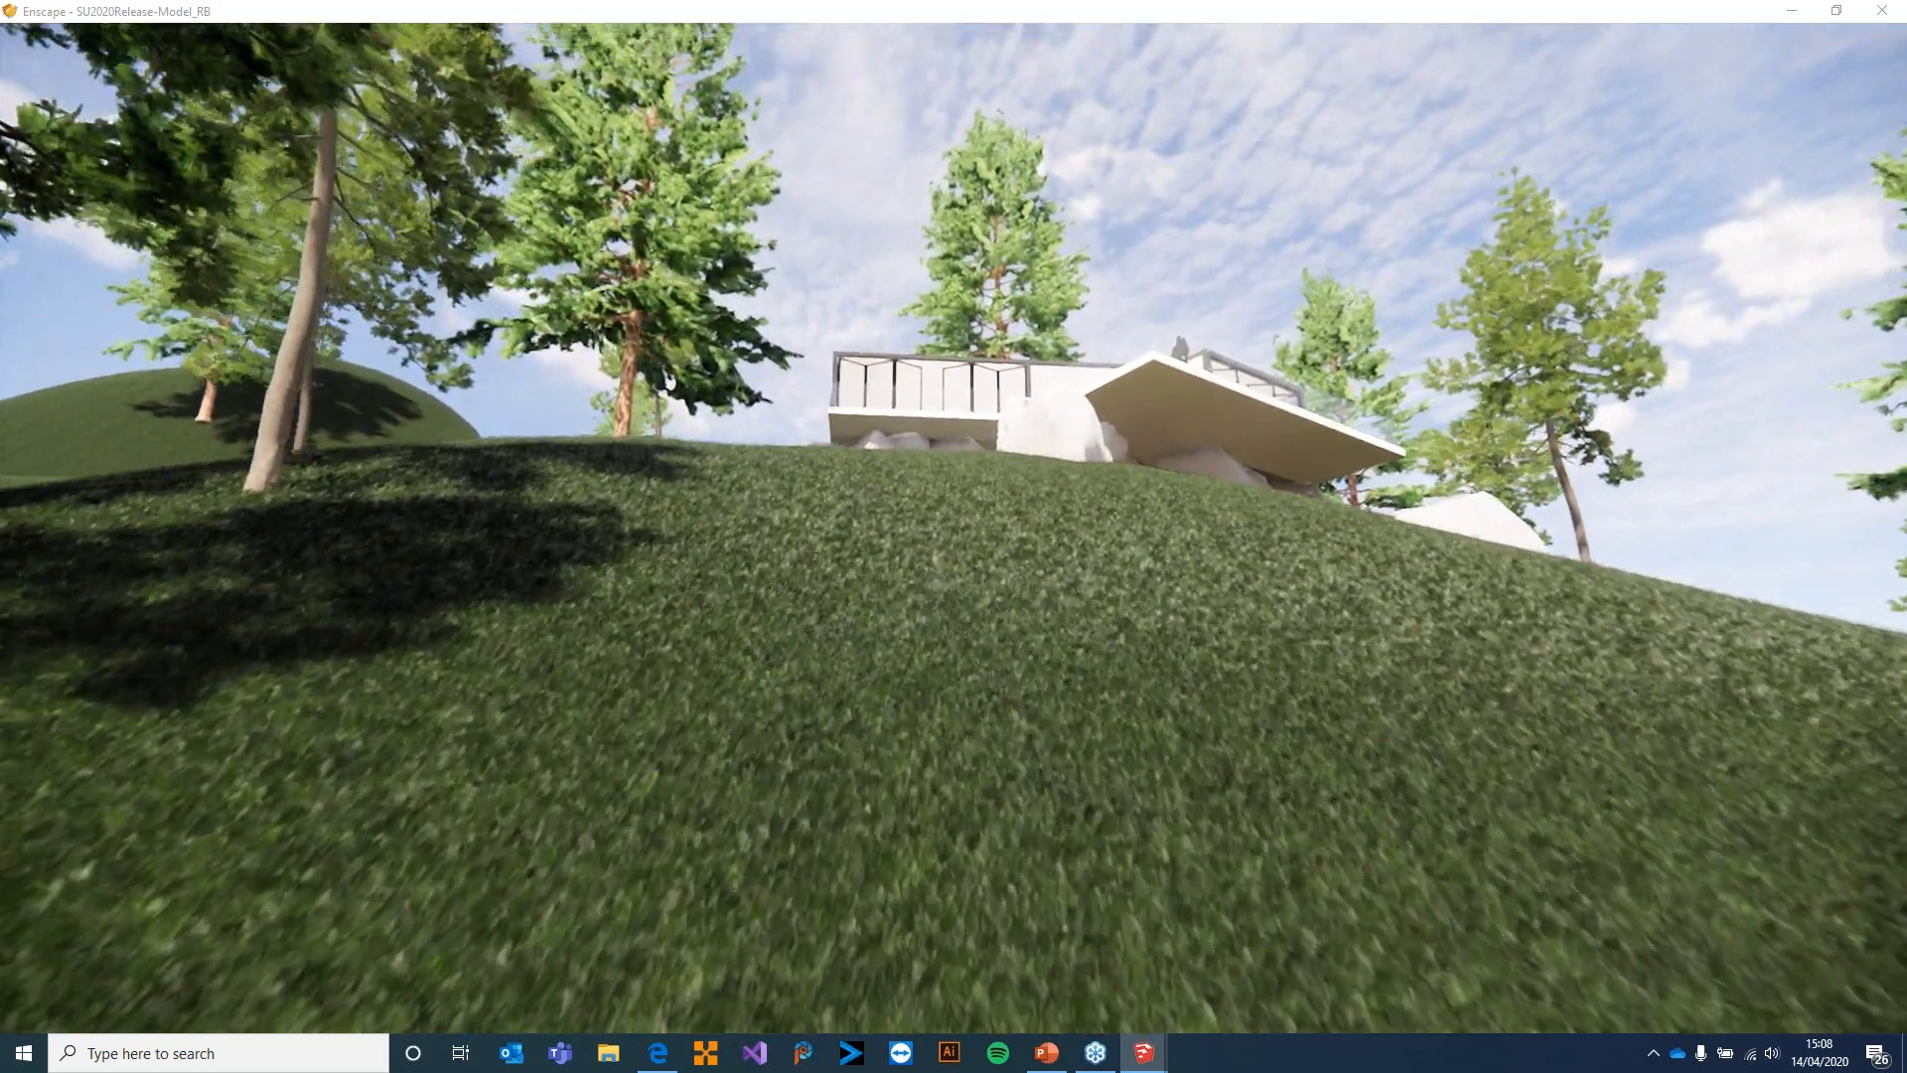
key("w")
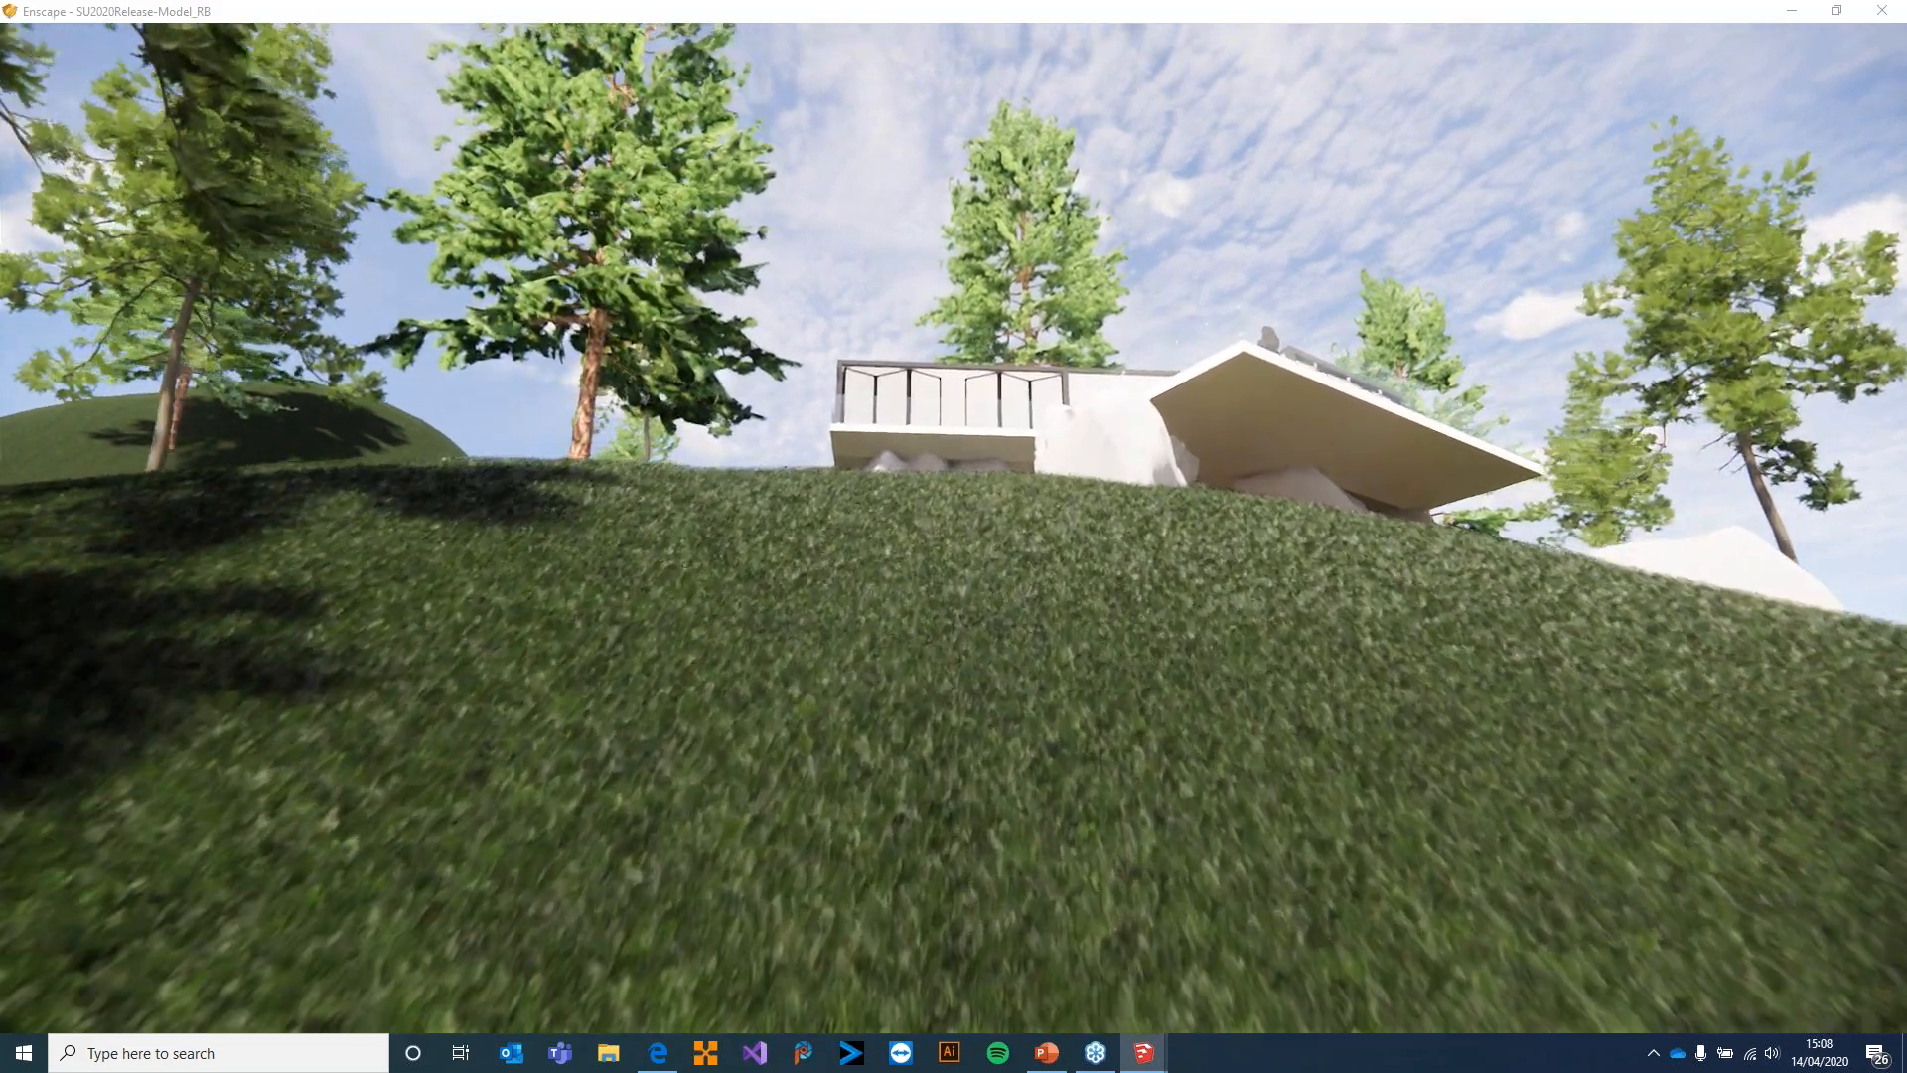
key("w")
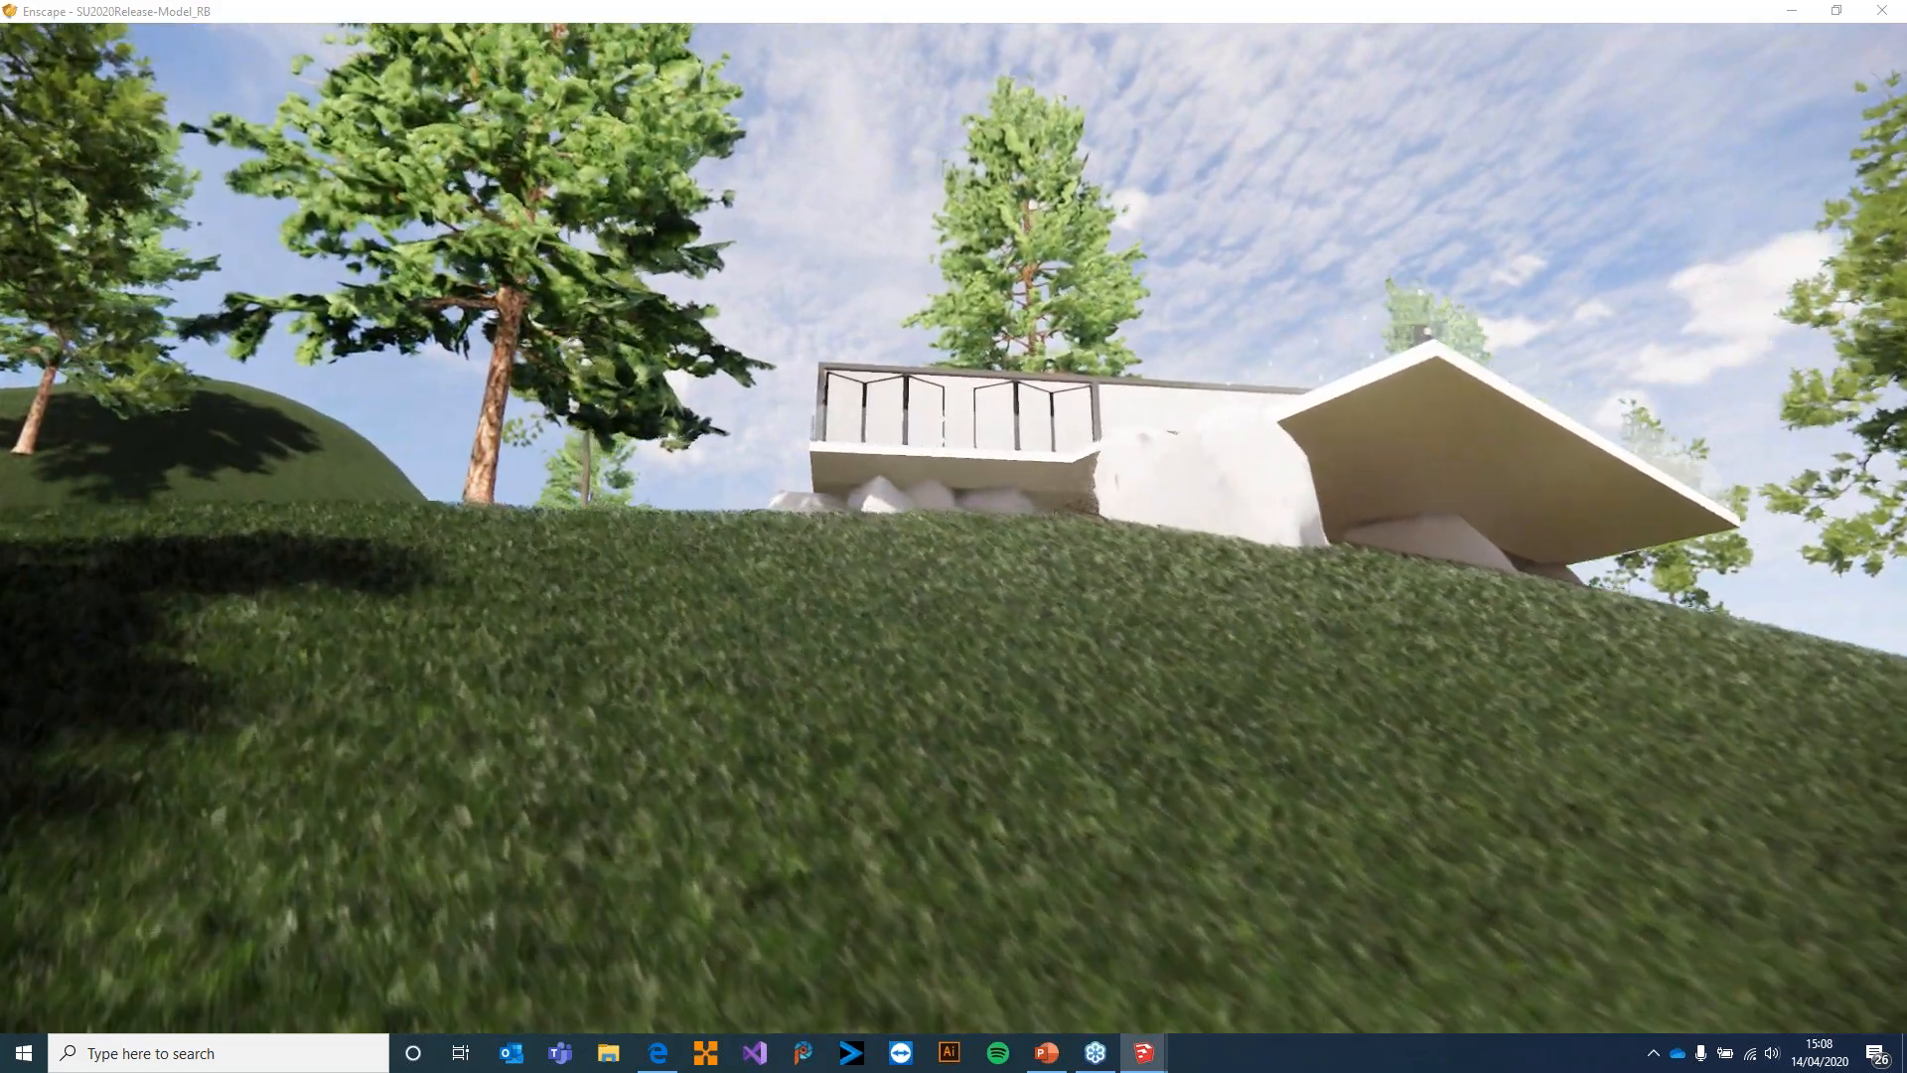
key("w")
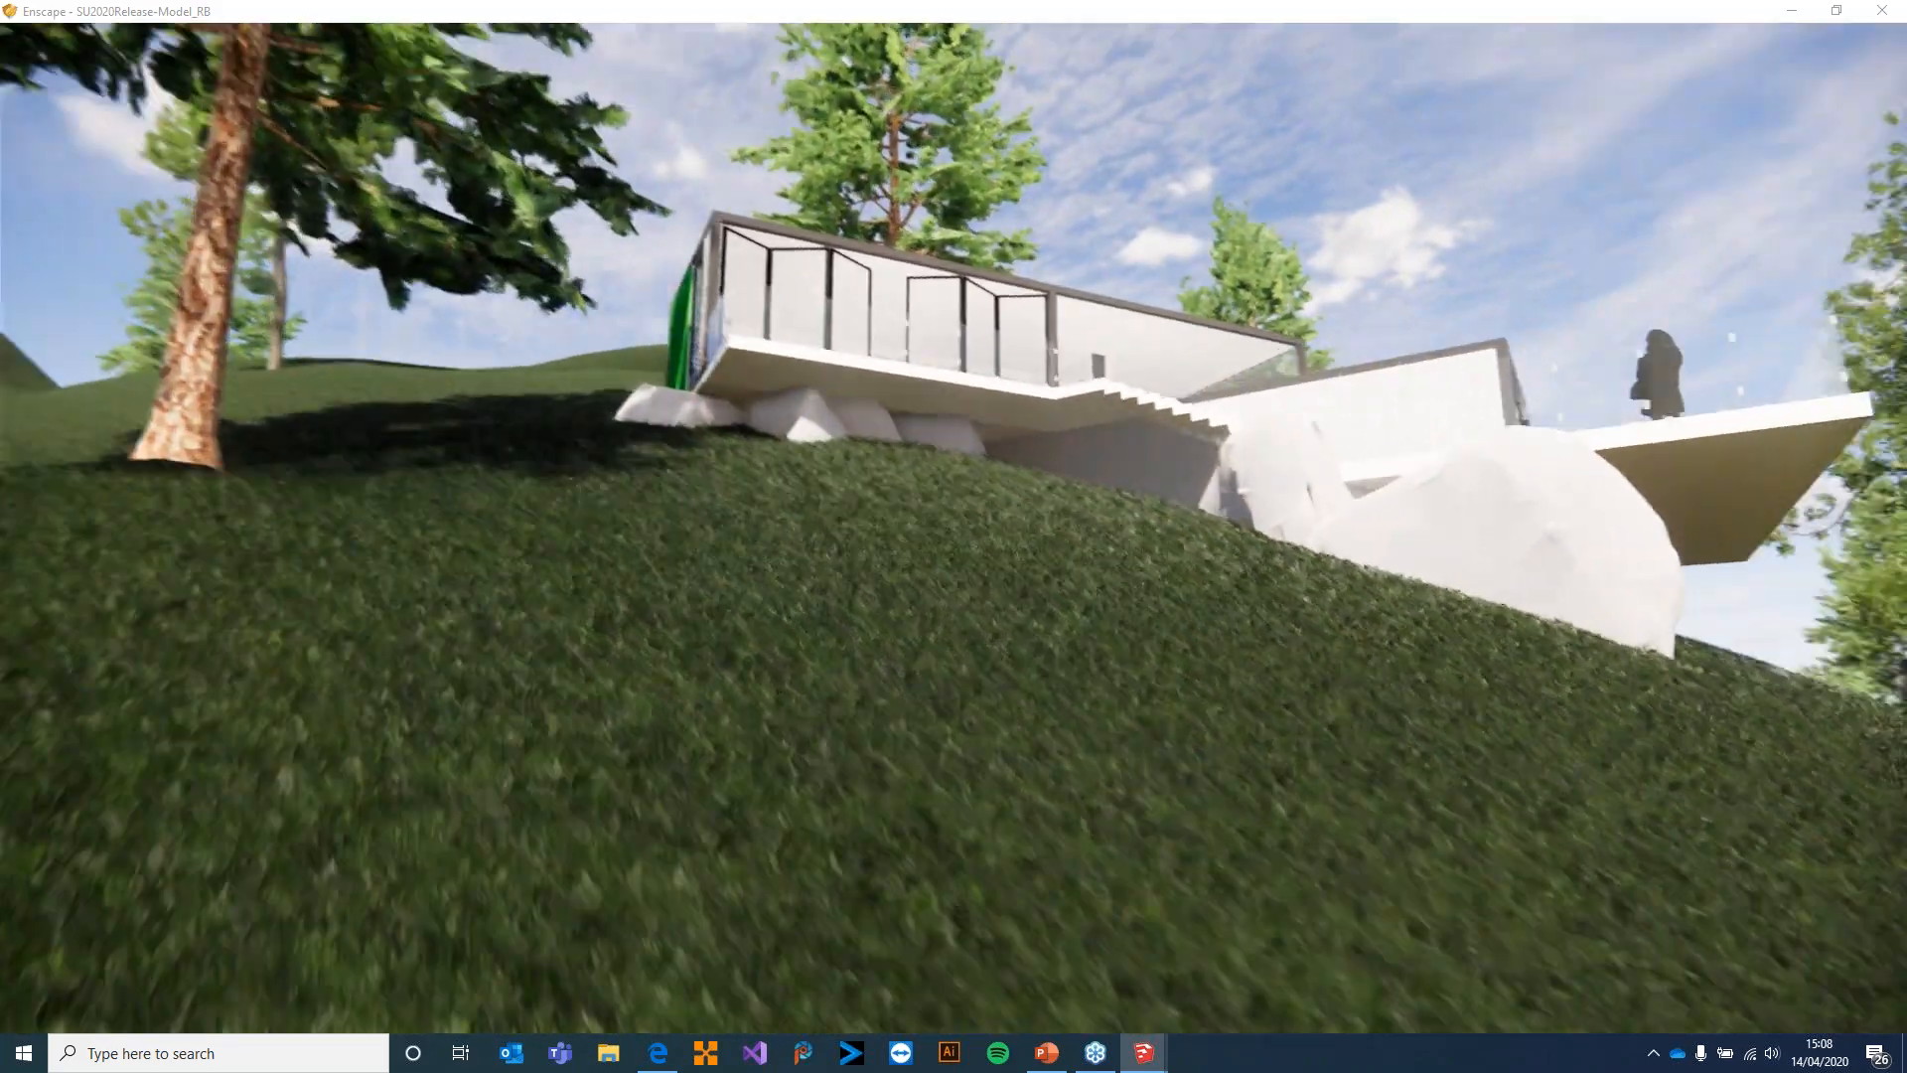
key("w")
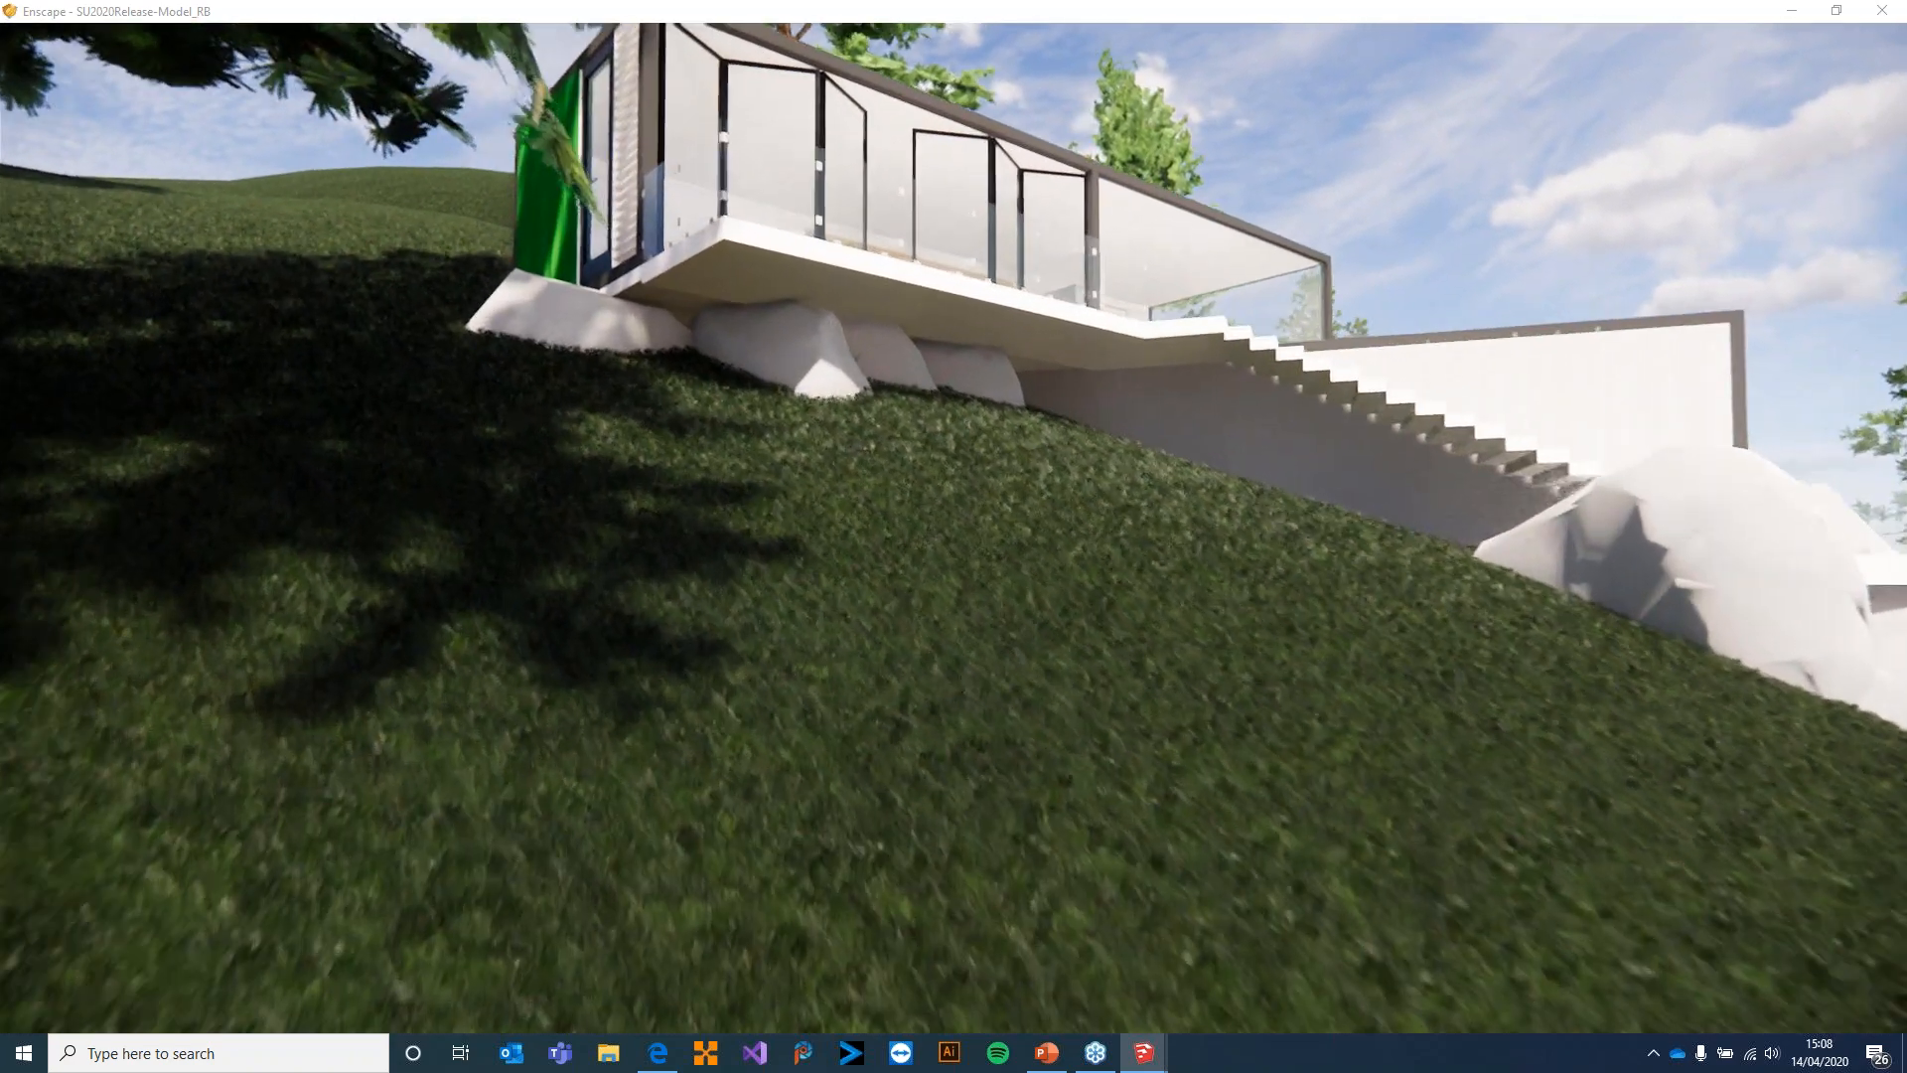
key("w")
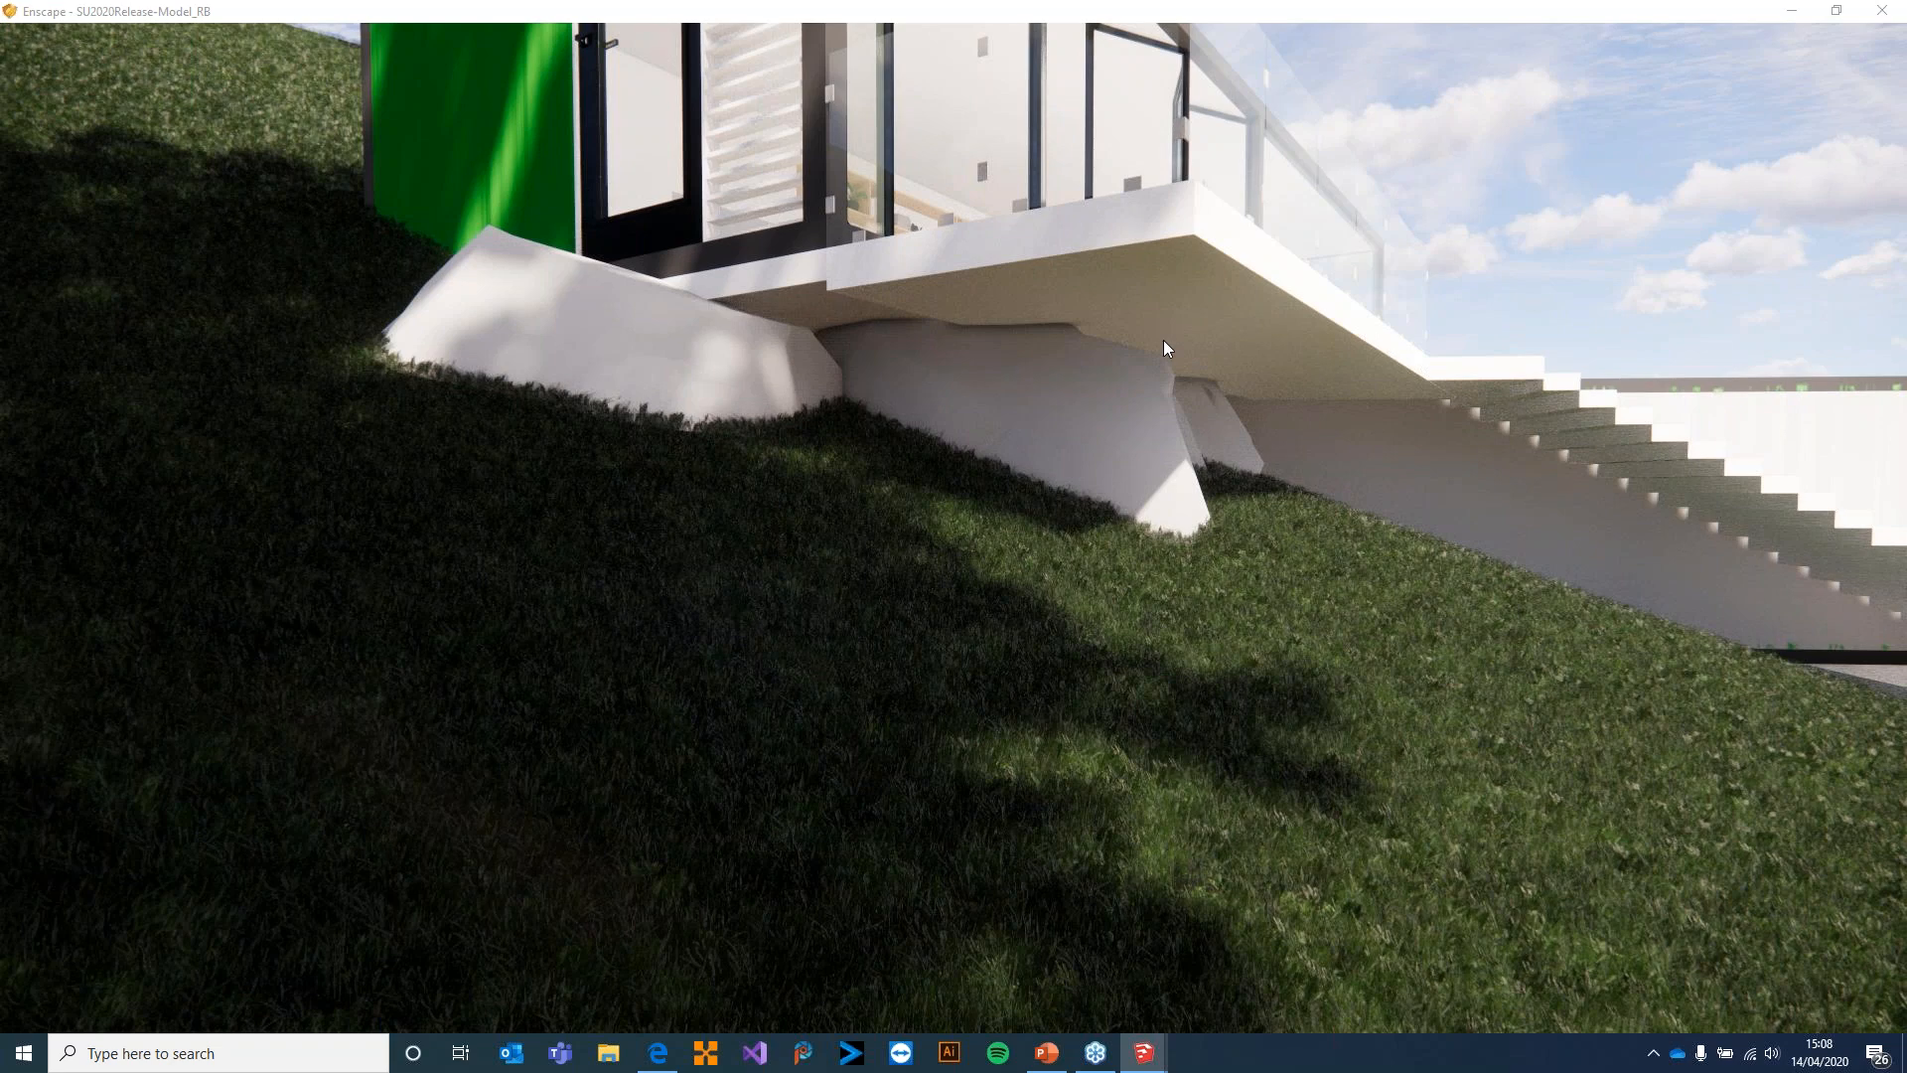
Arrange the SketchUp and Enscape windows side by side, with the SketchUp model ready for editing
double_click(1101, 15)
key("super+shift+Right")
key("super+Left")
key("super+Left")
key("super+Right")
key("super+Down")
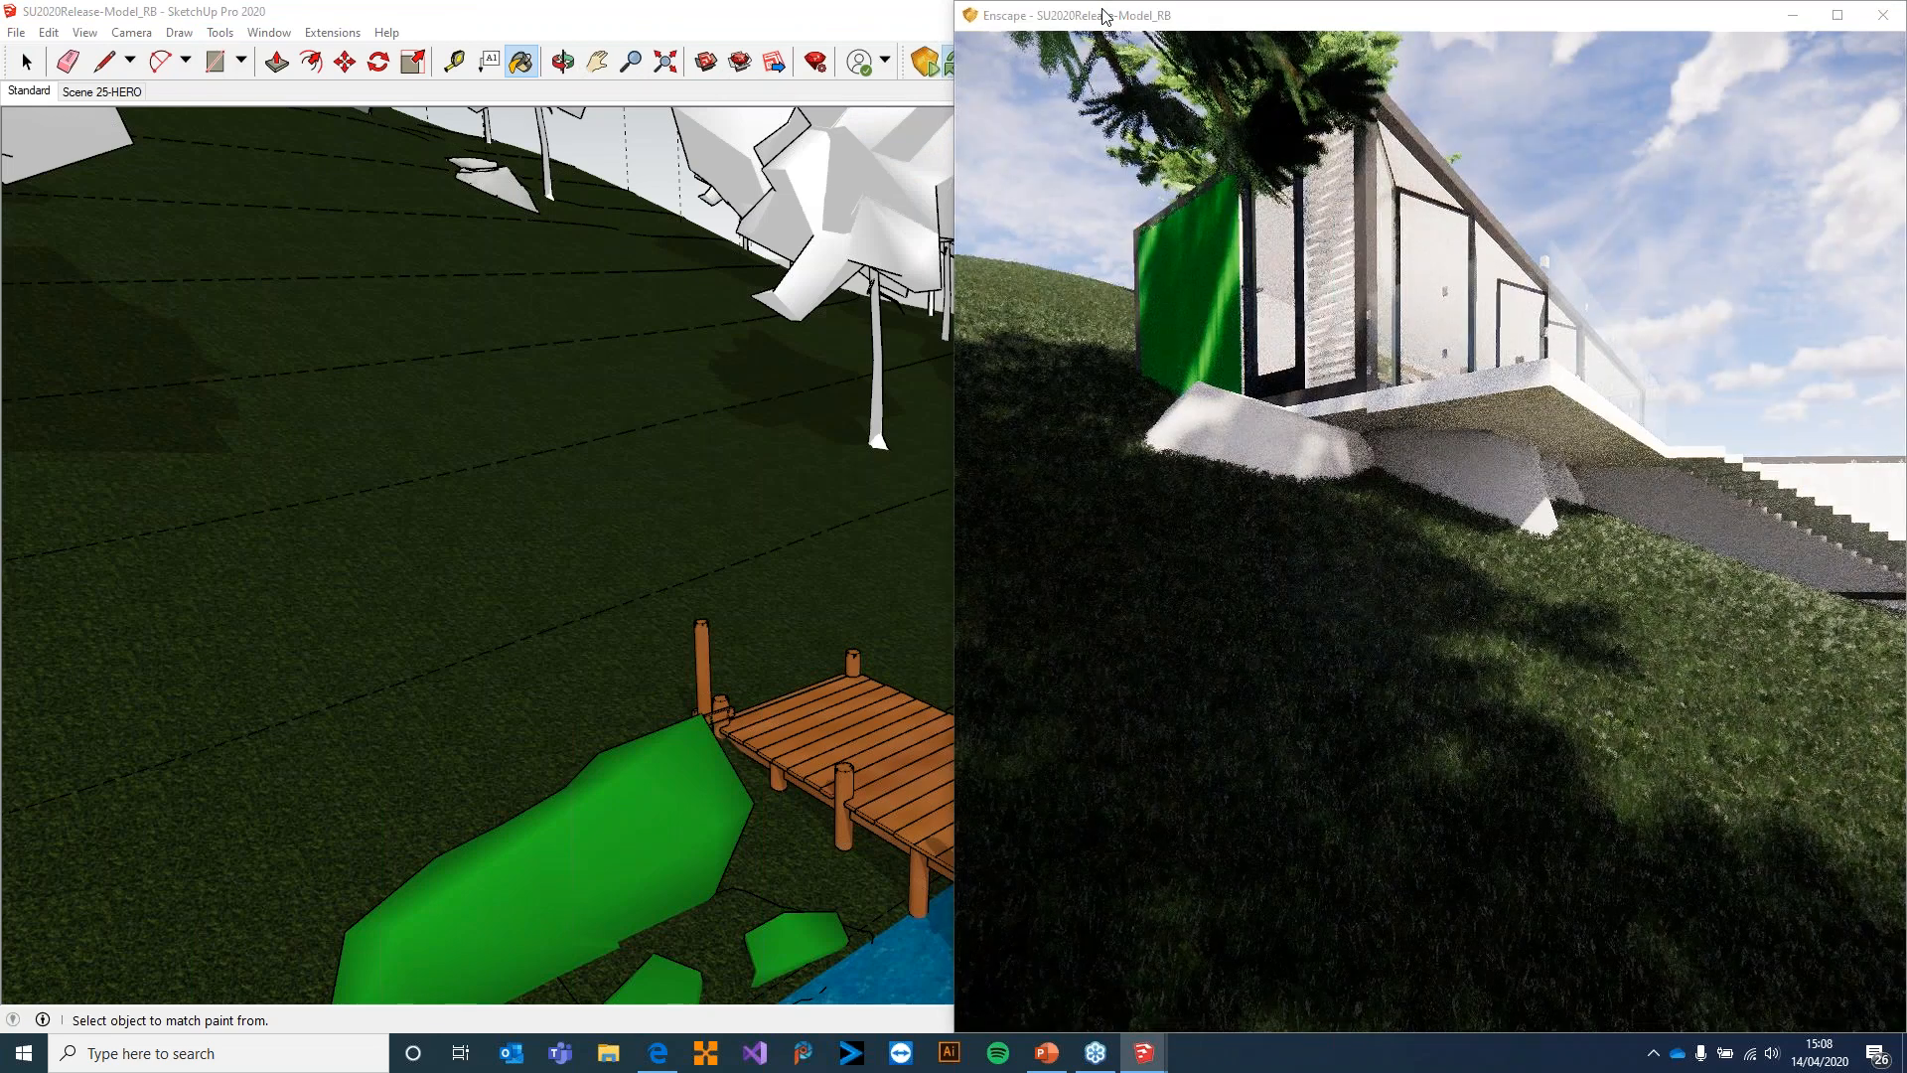
left_click(432, 352)
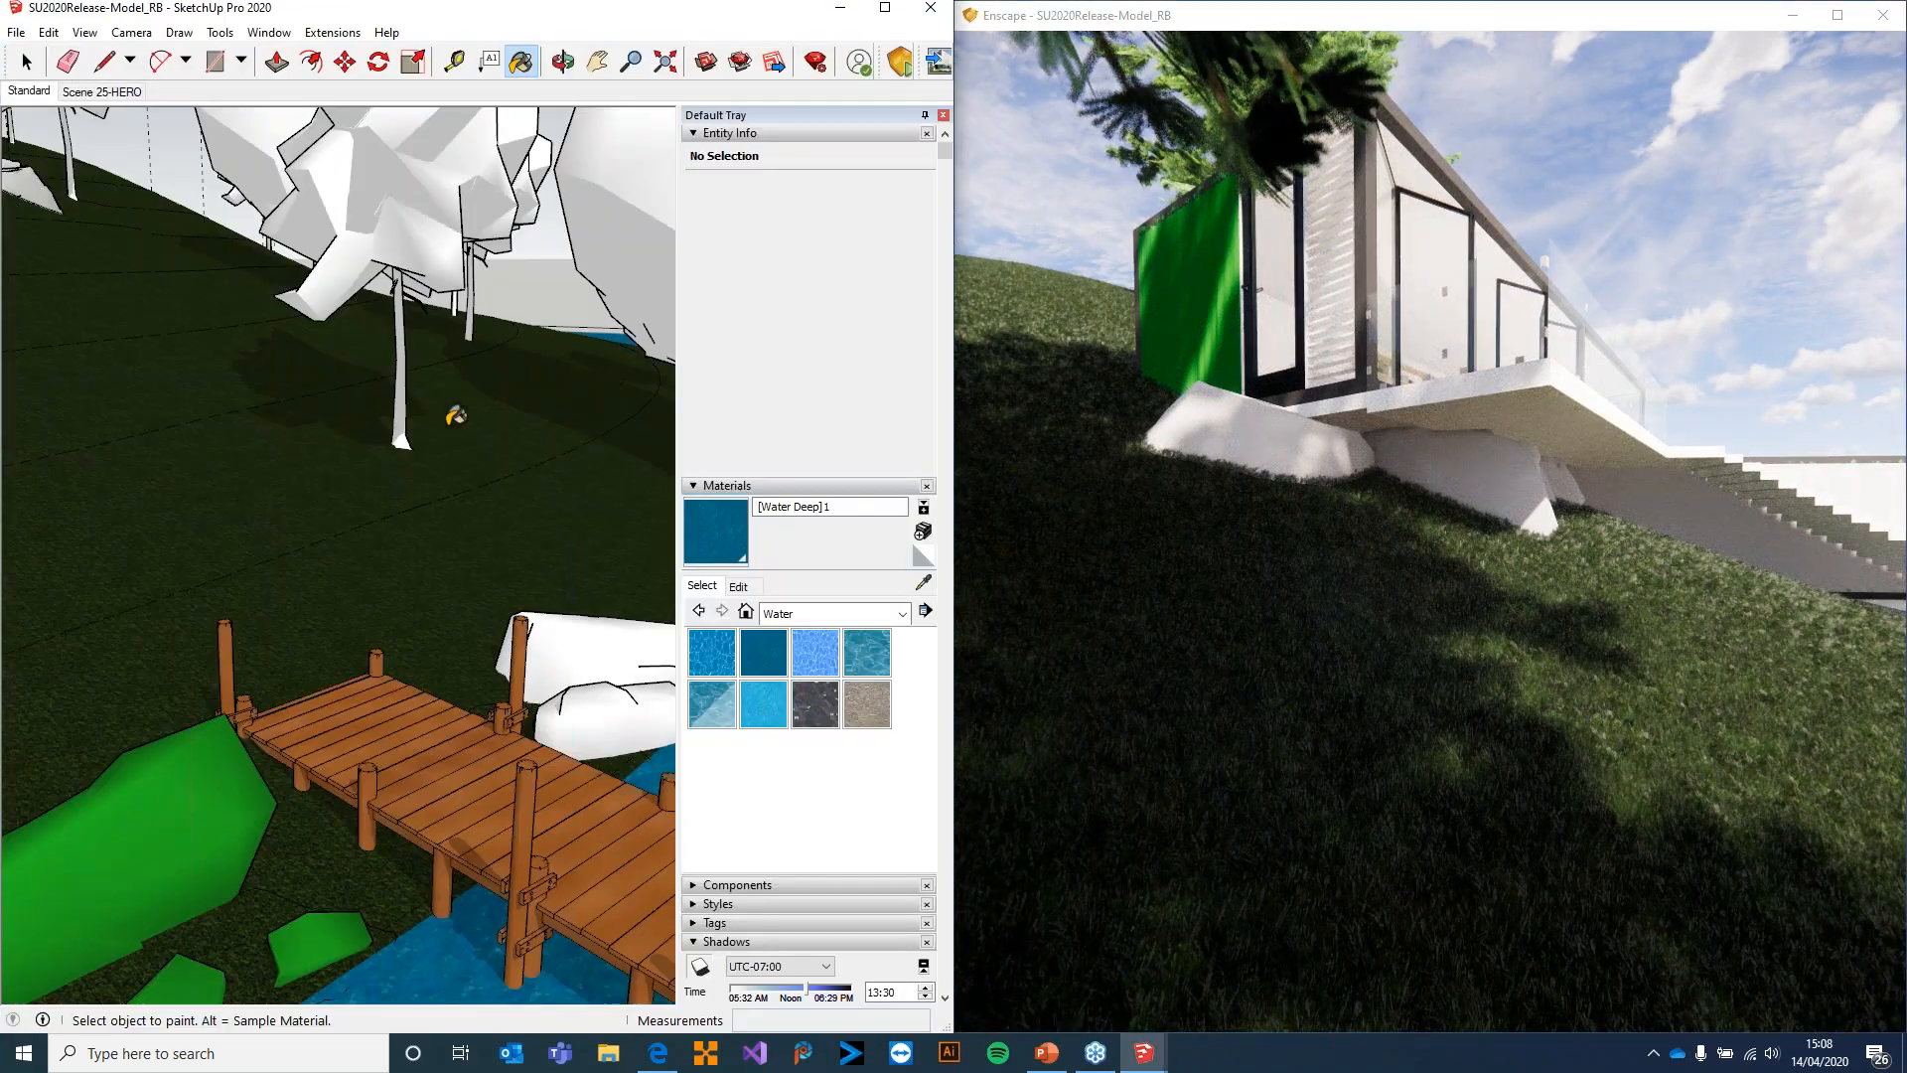
Bring the deck corner above the supporting rocks into close view in the SketchUp model
mouse_move(479, 503)
middle_mouse_down()
mouse_move(402, 499)
mouse_move(238, 407)
middle_mouse_up()
right_click(236, 405)
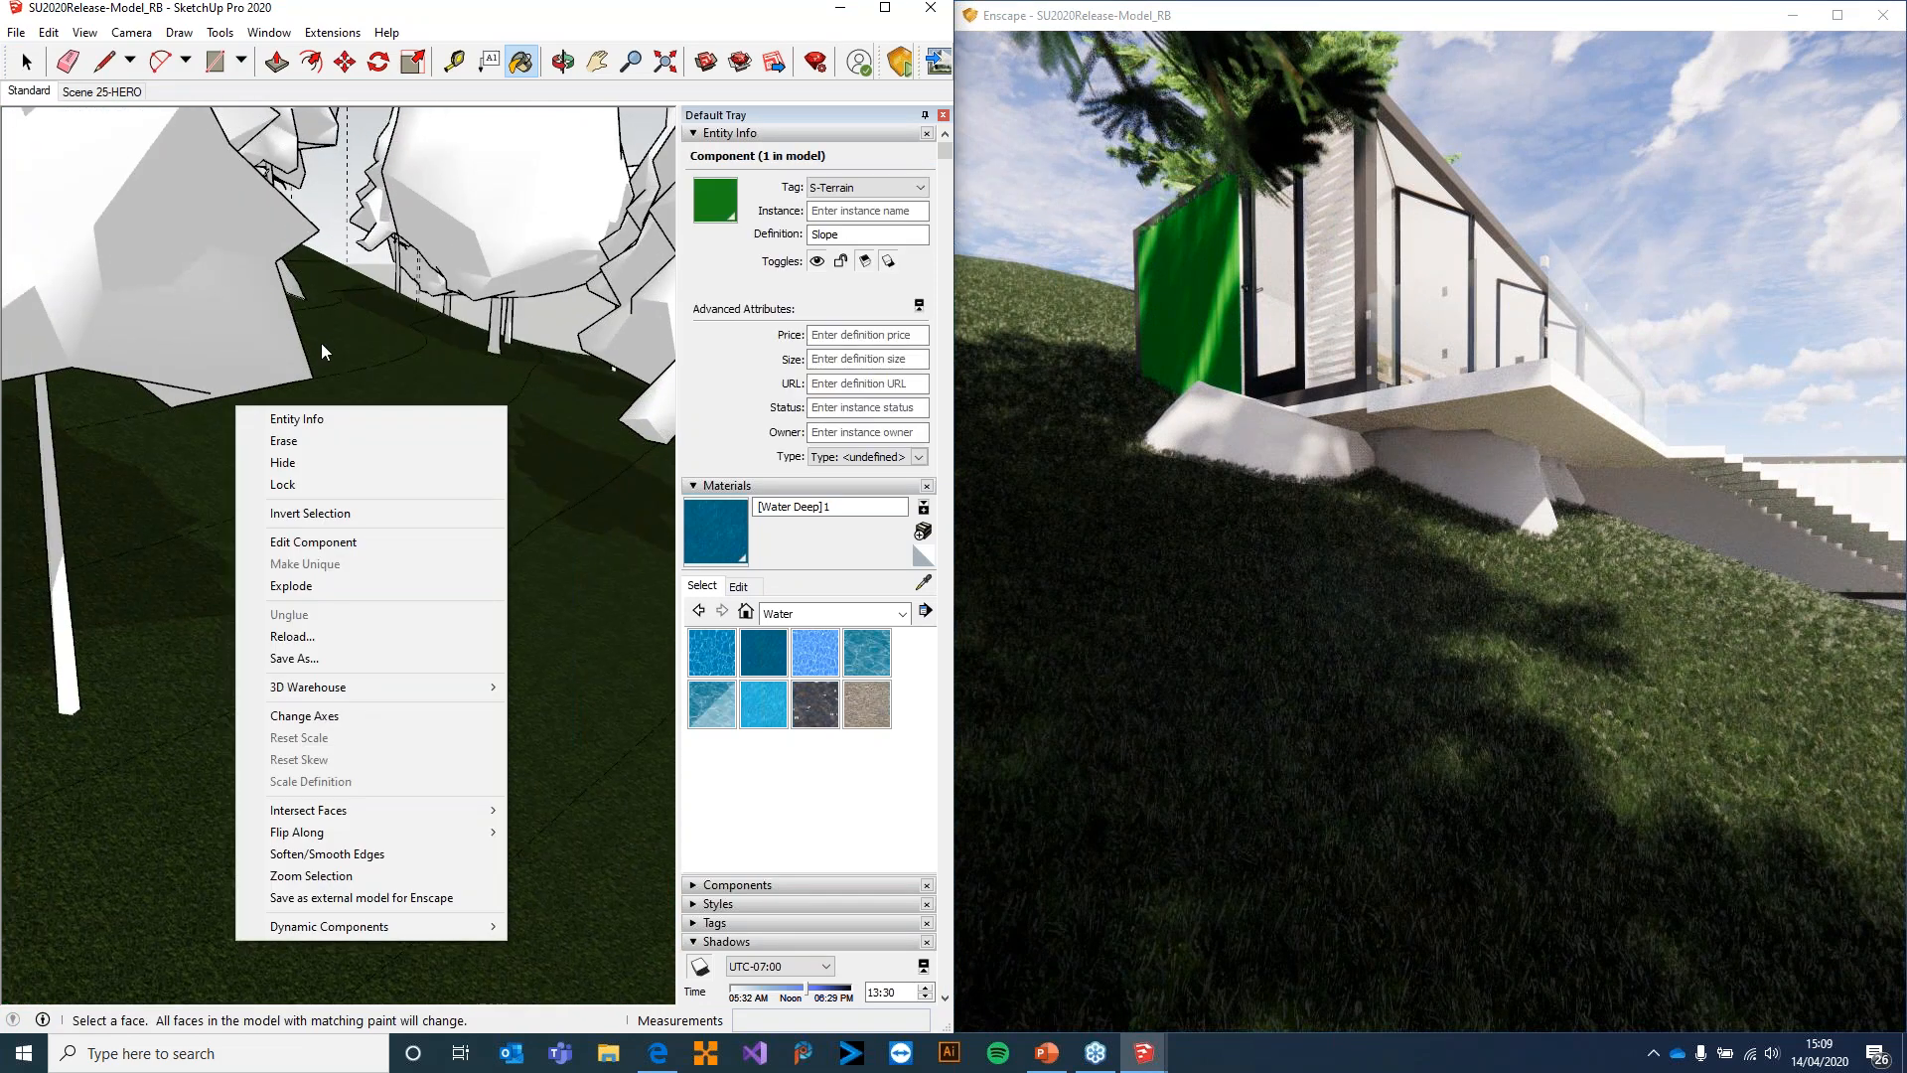
left_click(265, 13)
key("space")
middle_click_drag(302, 494, 50, 452)
scroll(279, 424, "down", 5)
middle_click_drag(280, 424, 44, 403)
scroll(209, 310, "up", 4)
scroll(203, 313, "up", 6)
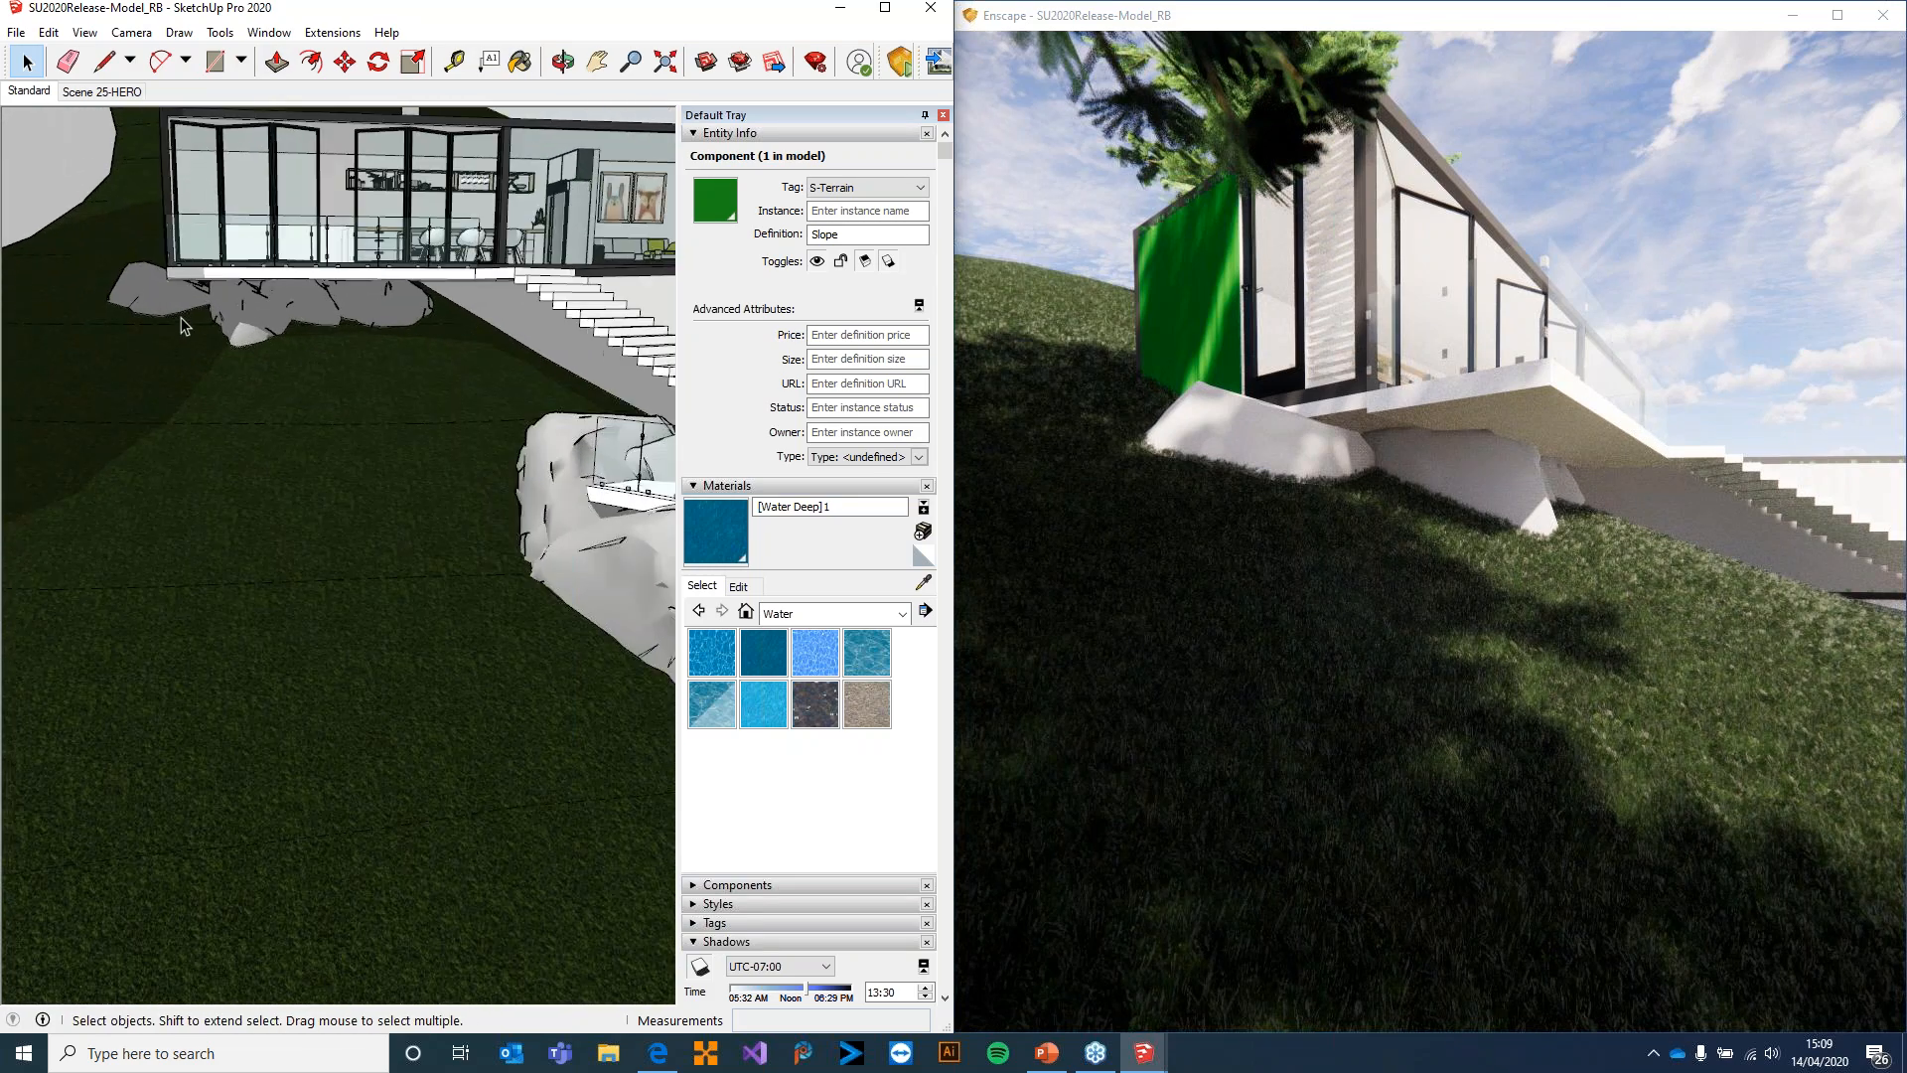
scroll(183, 323, "up", 3)
mouse_move(182, 324)
middle_mouse_down()
mouse_move(218, 354)
mouse_move(264, 332)
mouse_move(288, 239)
mouse_move(384, 319)
mouse_move(397, 414)
mouse_move(398, 341)
middle_mouse_up()
scroll(288, 239, "up", 2)
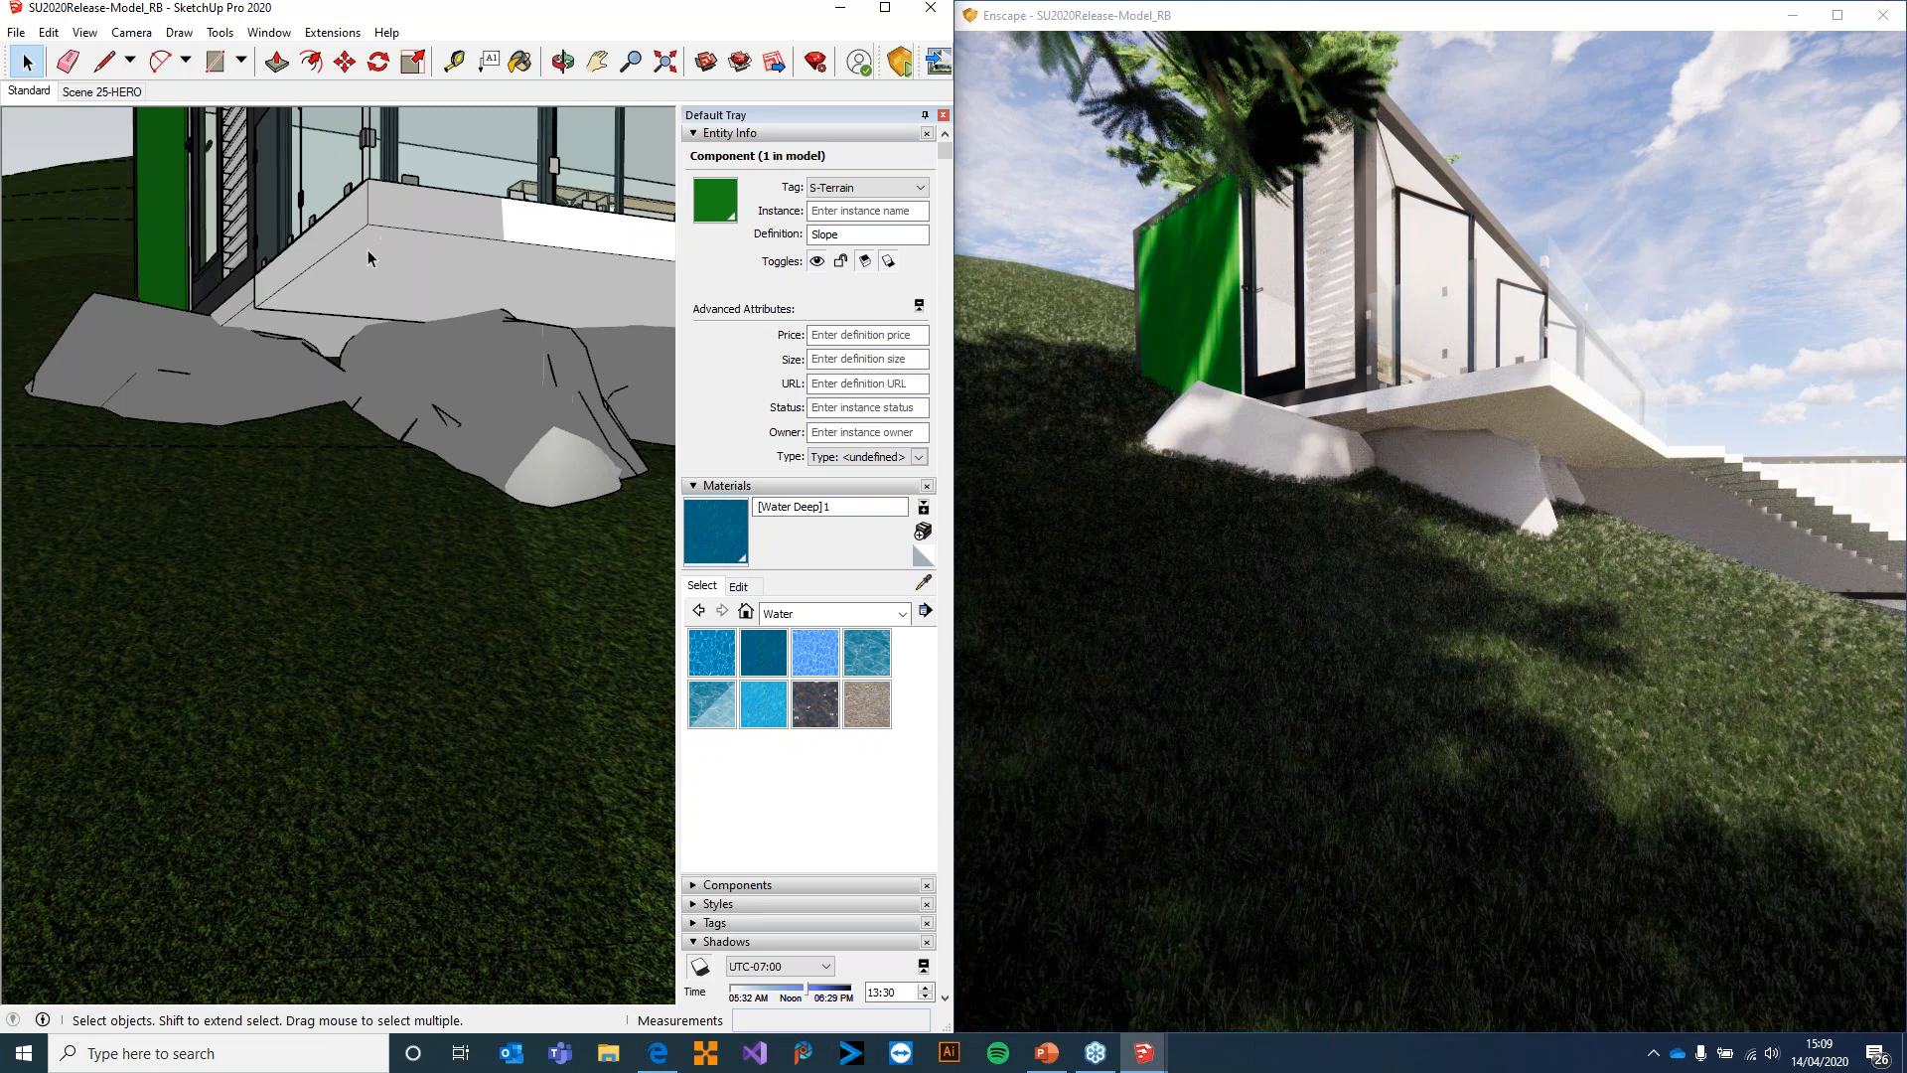
left_click(215, 62)
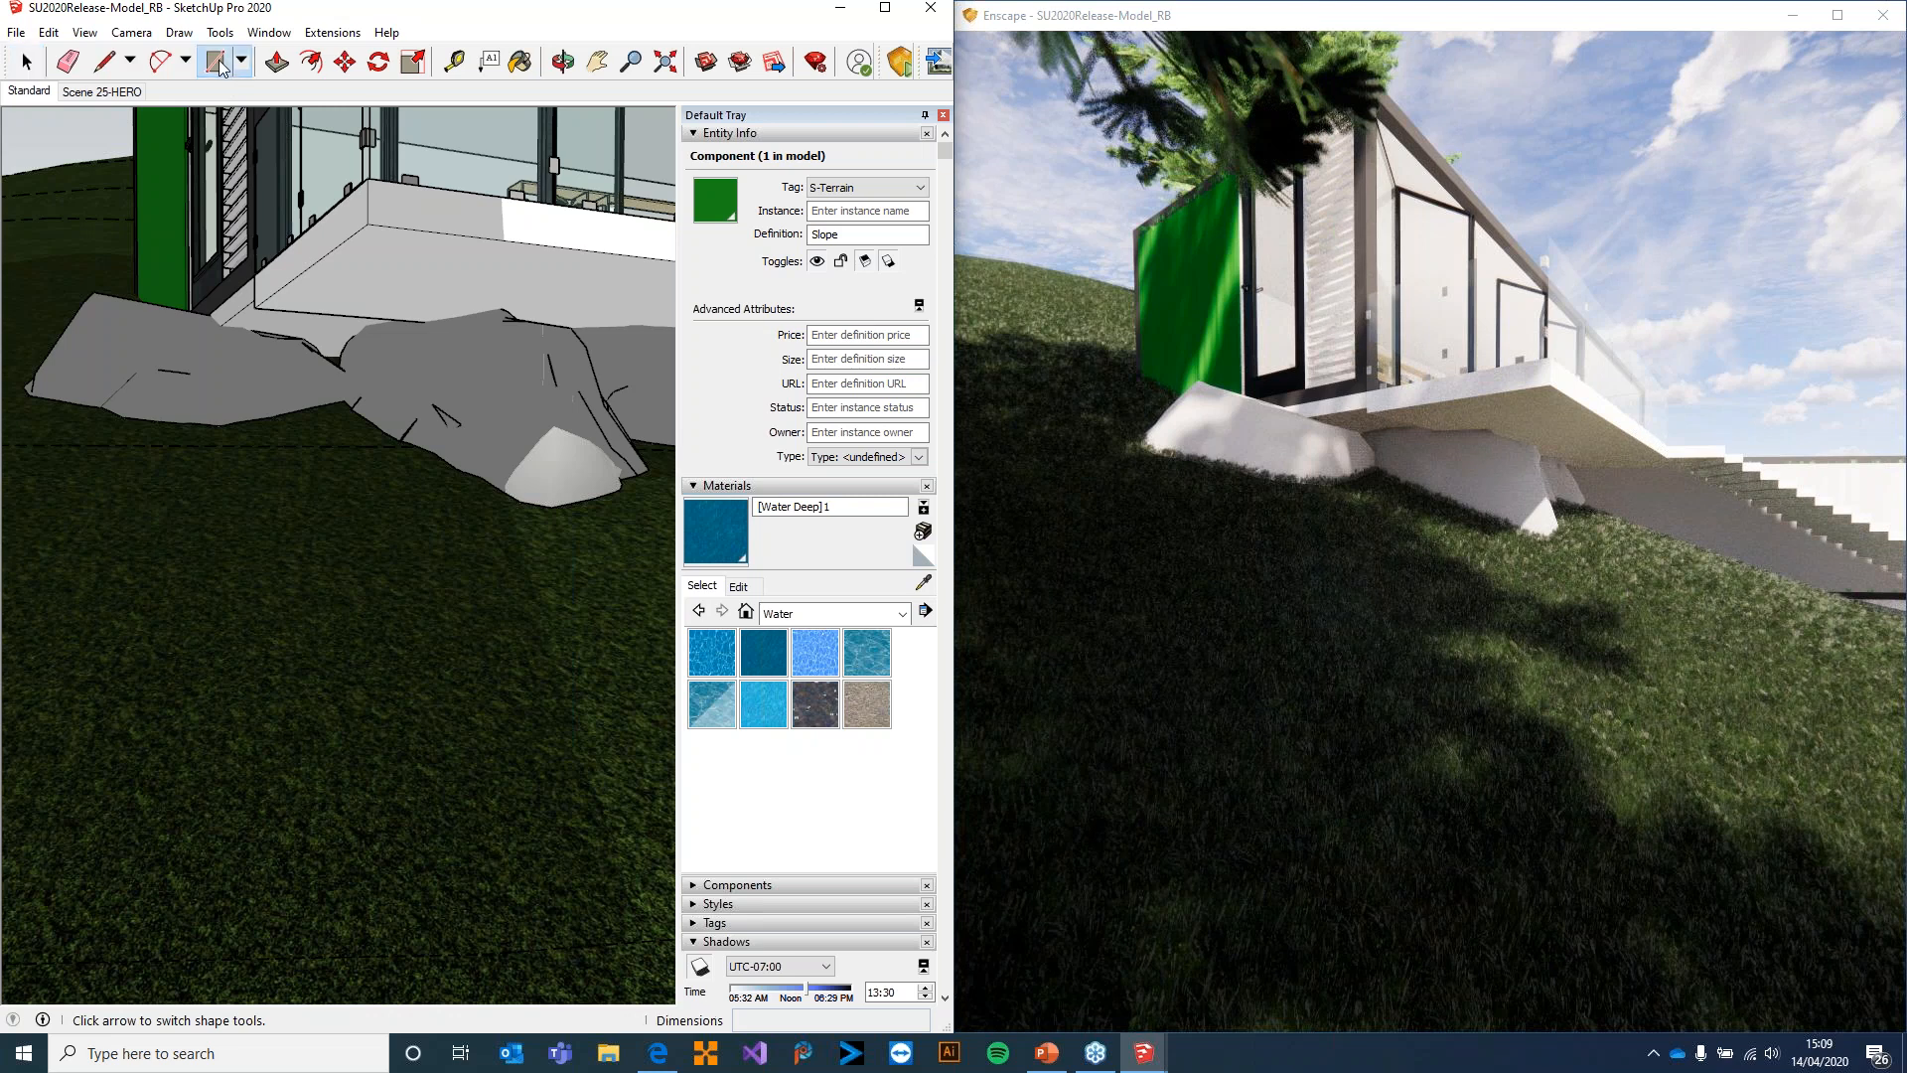
left_click(369, 227)
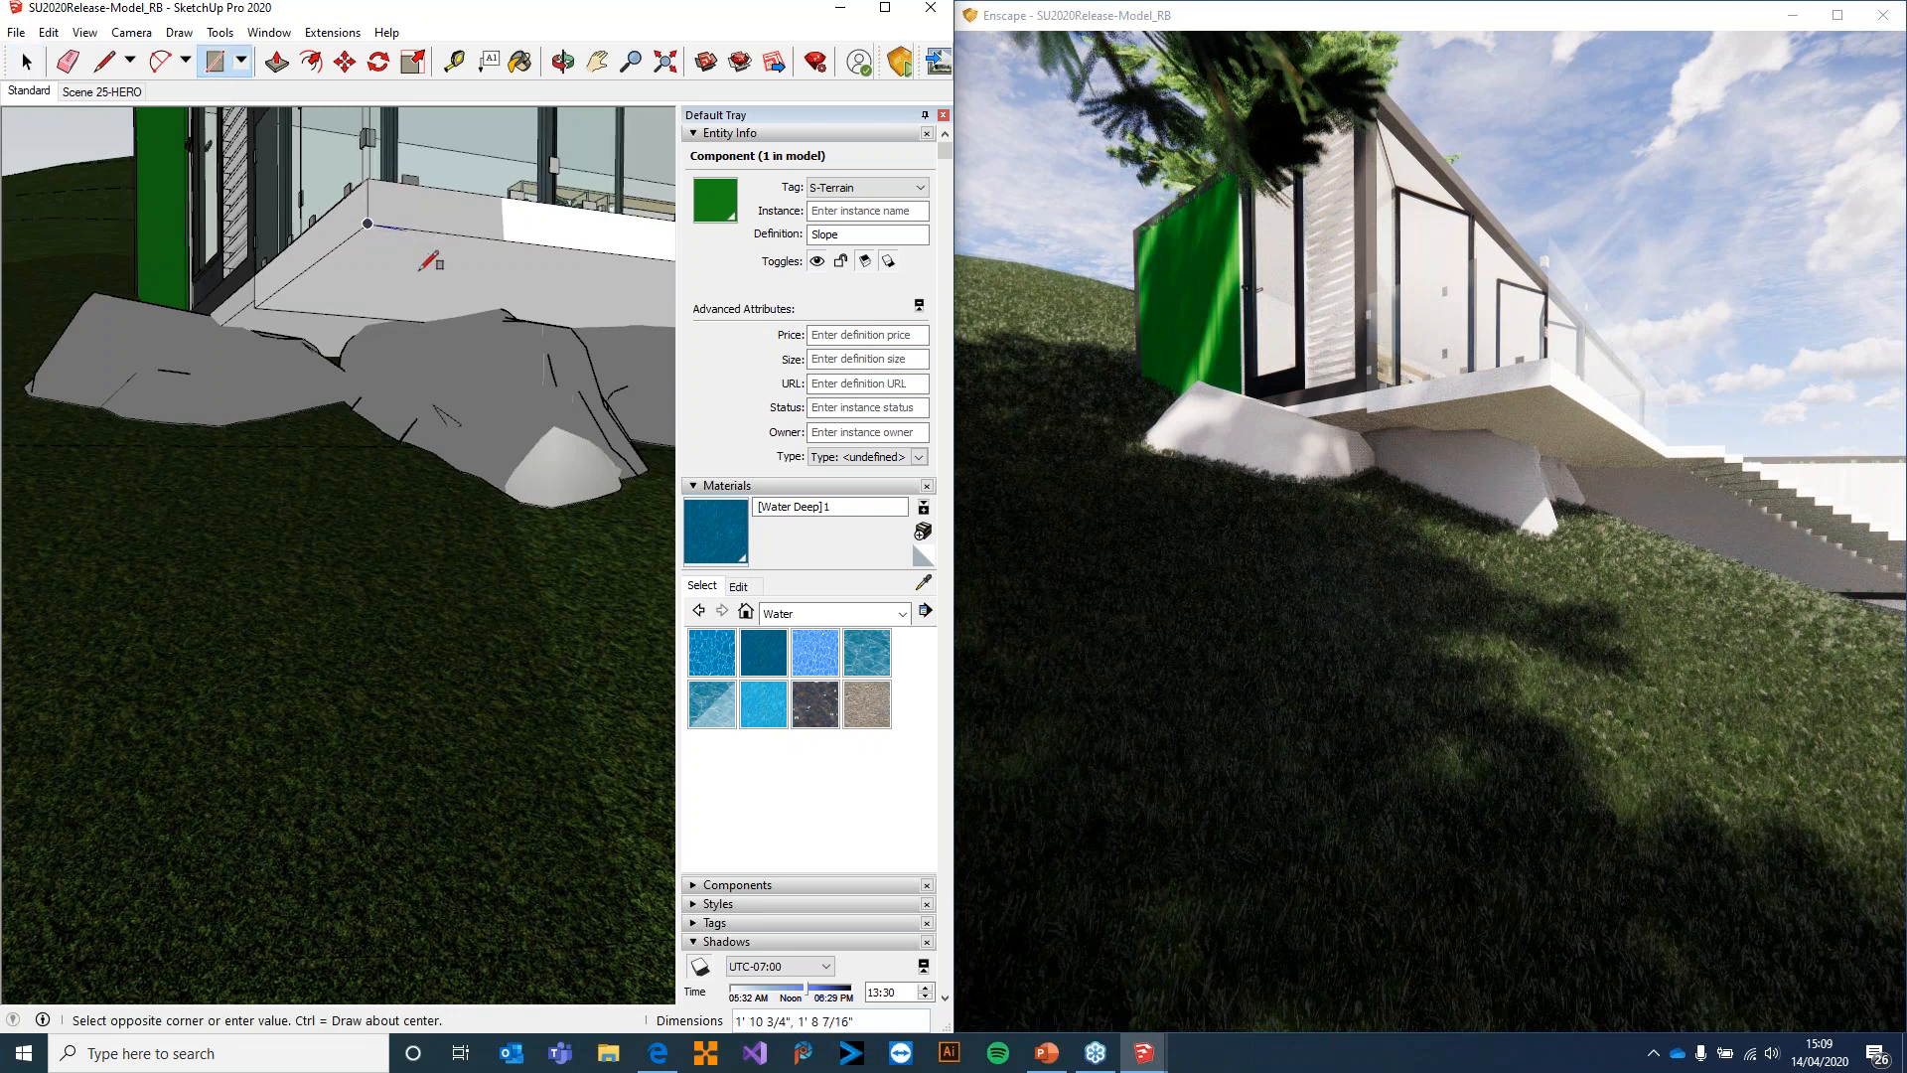
key("Escape")
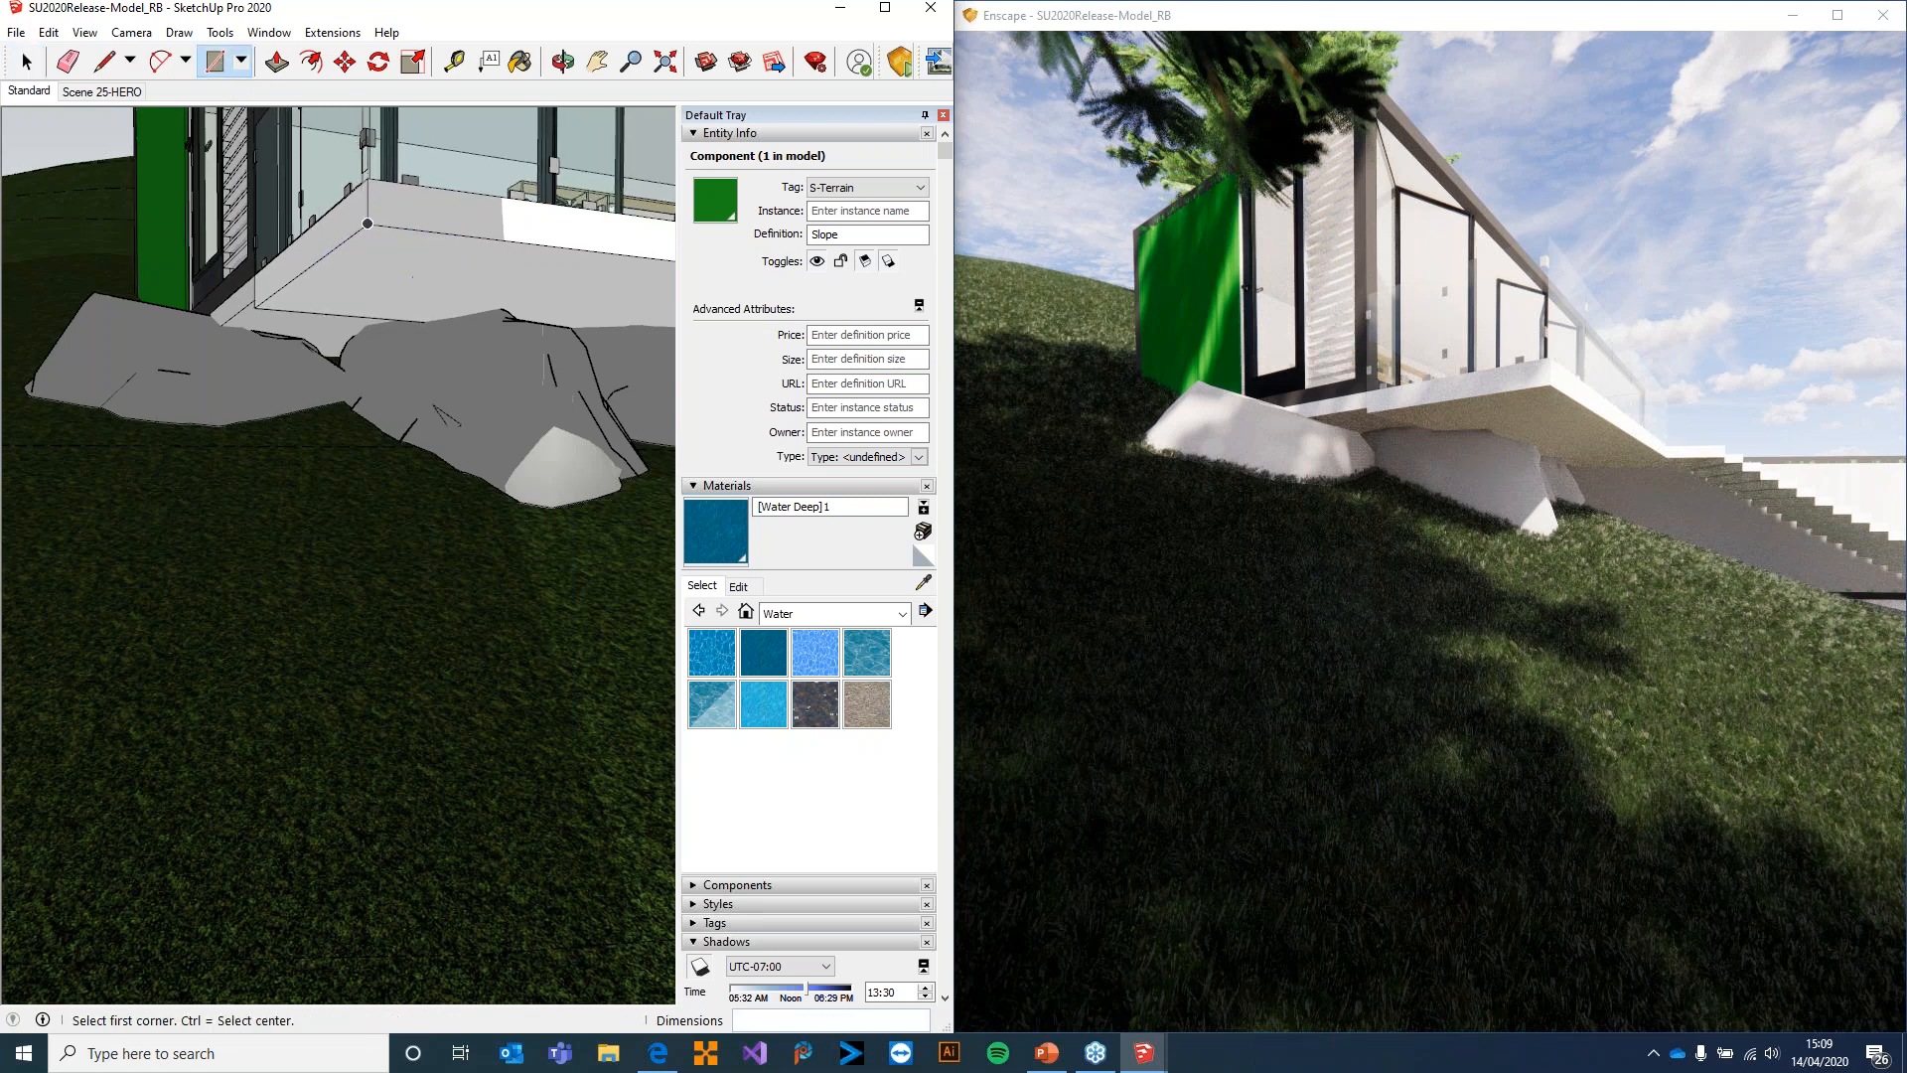
Outline a four-sided column footprint with the Line tool on the underside of the deck, starting from its corner
left_click(101, 62)
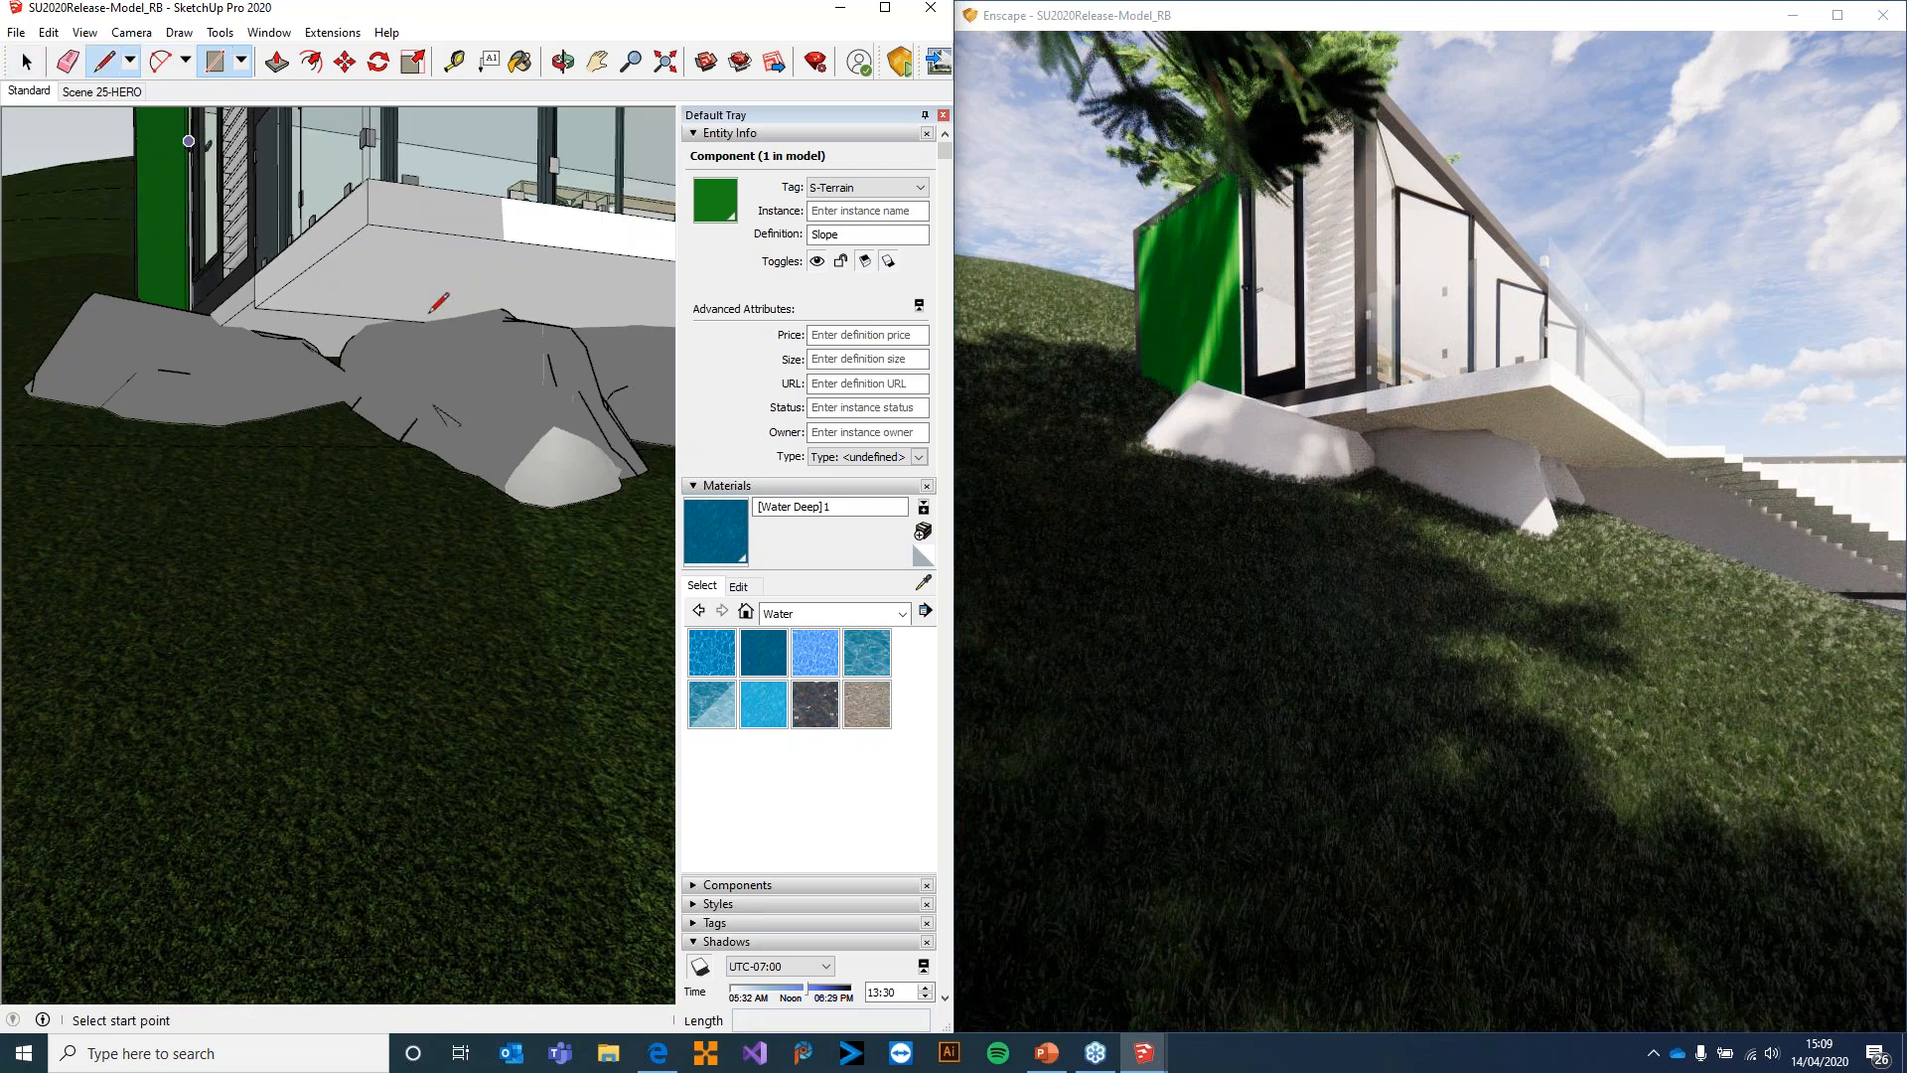
left_click(368, 223)
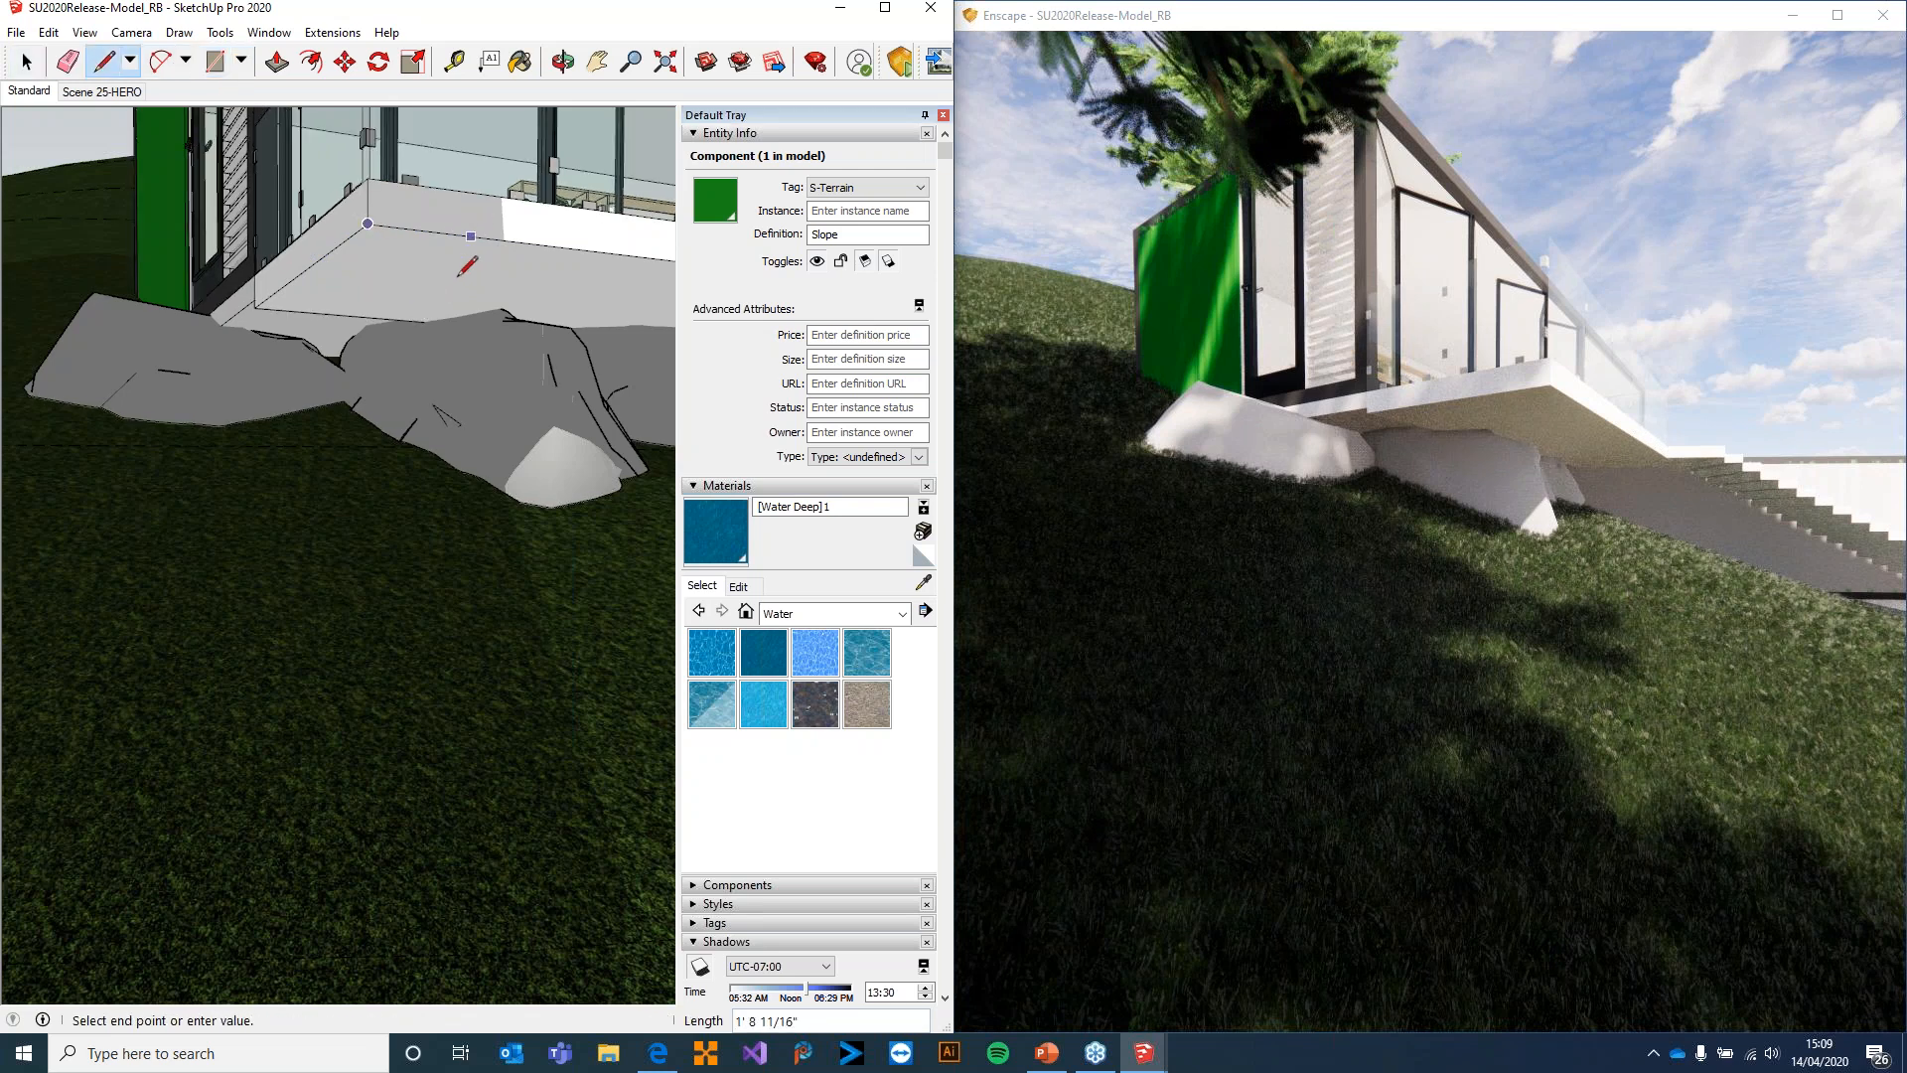
left_click(393, 282)
left_click(328, 258)
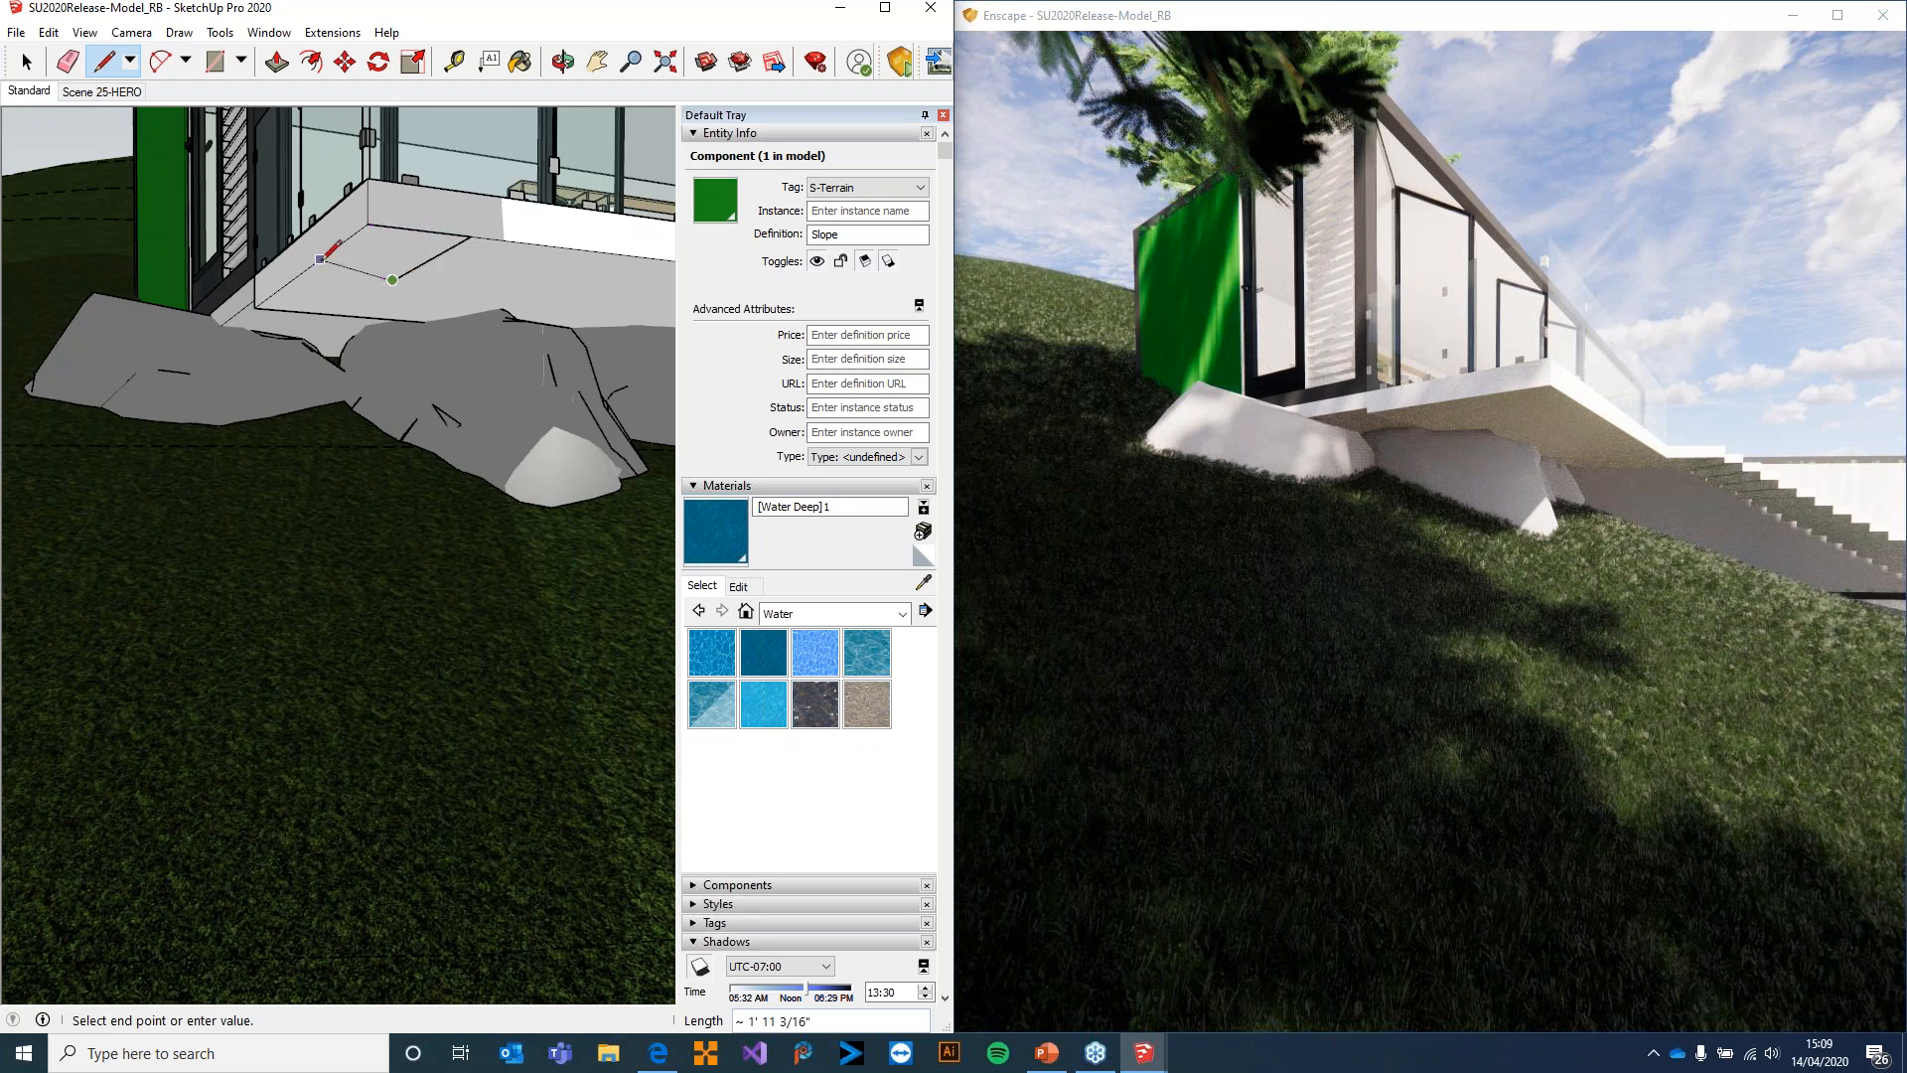
left_click(369, 224)
left_click(307, 269)
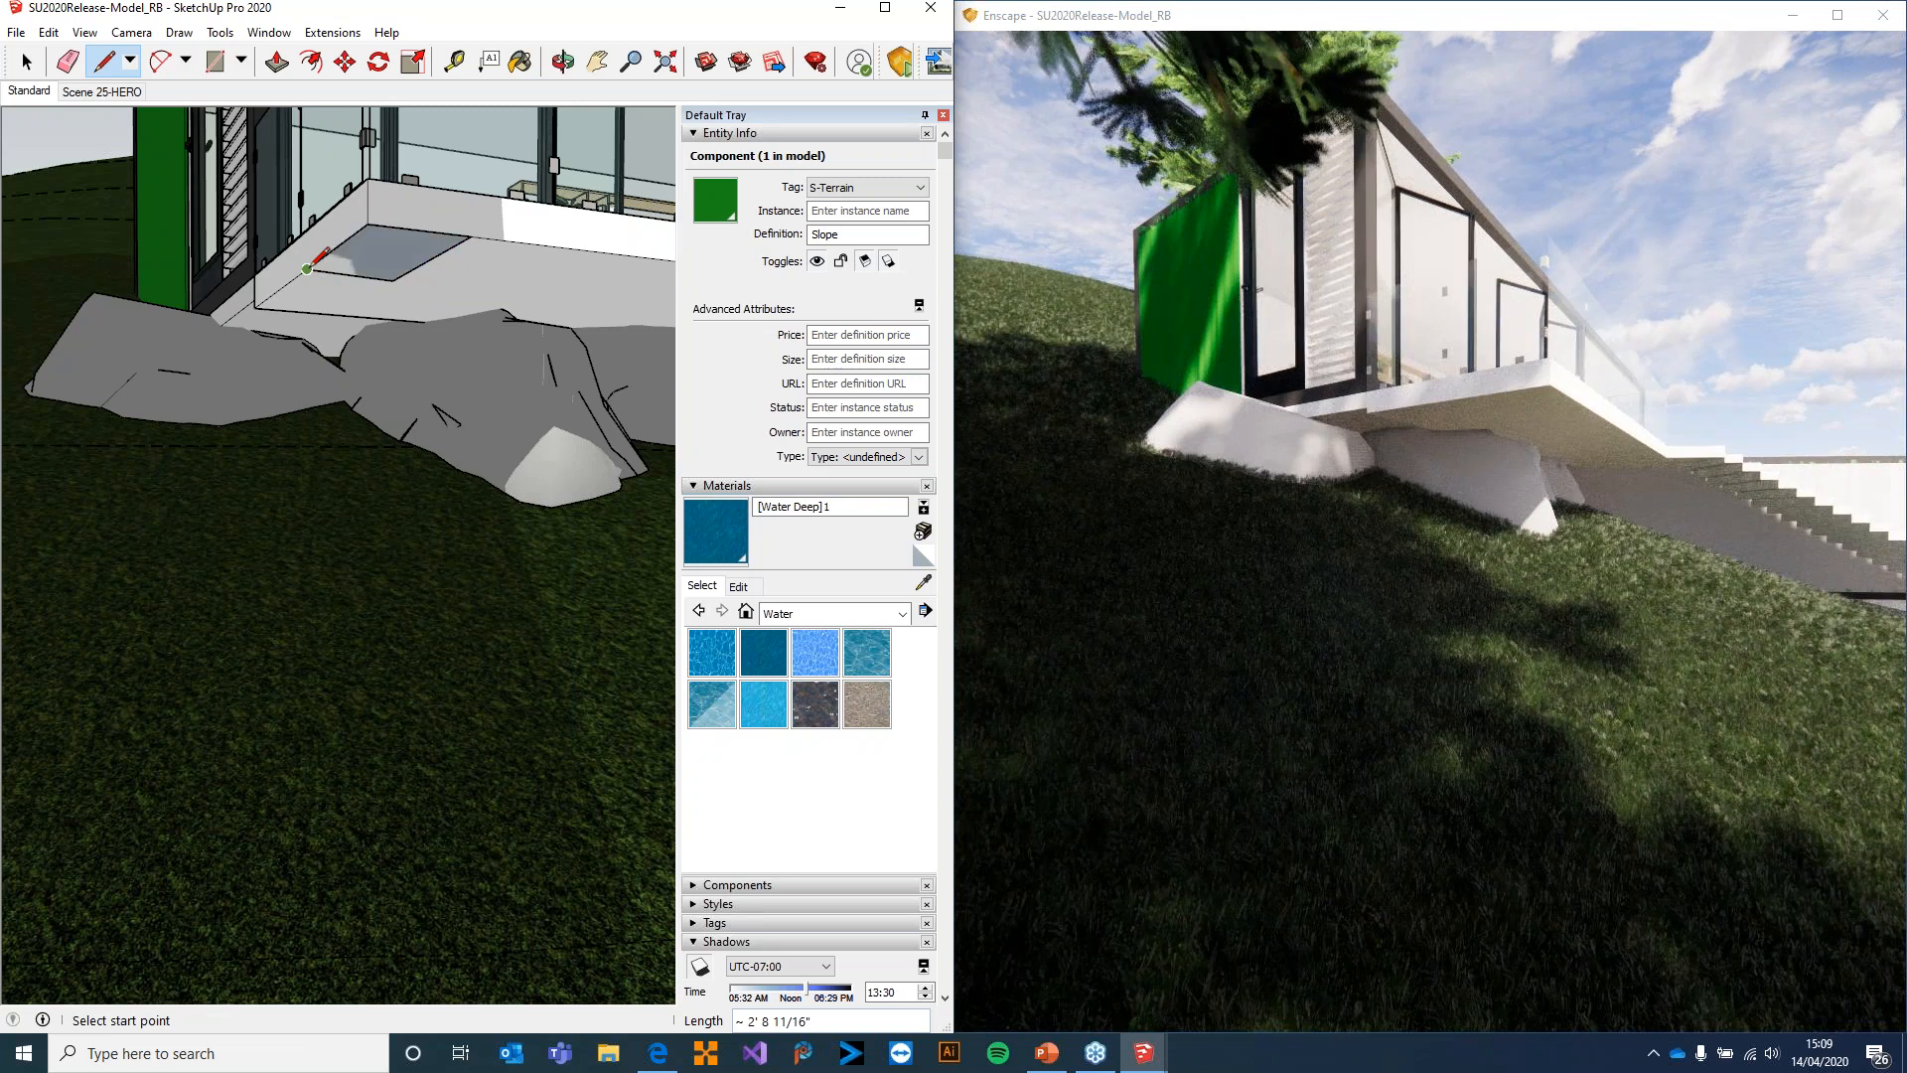
Push/Pull the footprint about 8' 2" down into the slope as a column and inspect it in the Enscape render
left_click(275, 63)
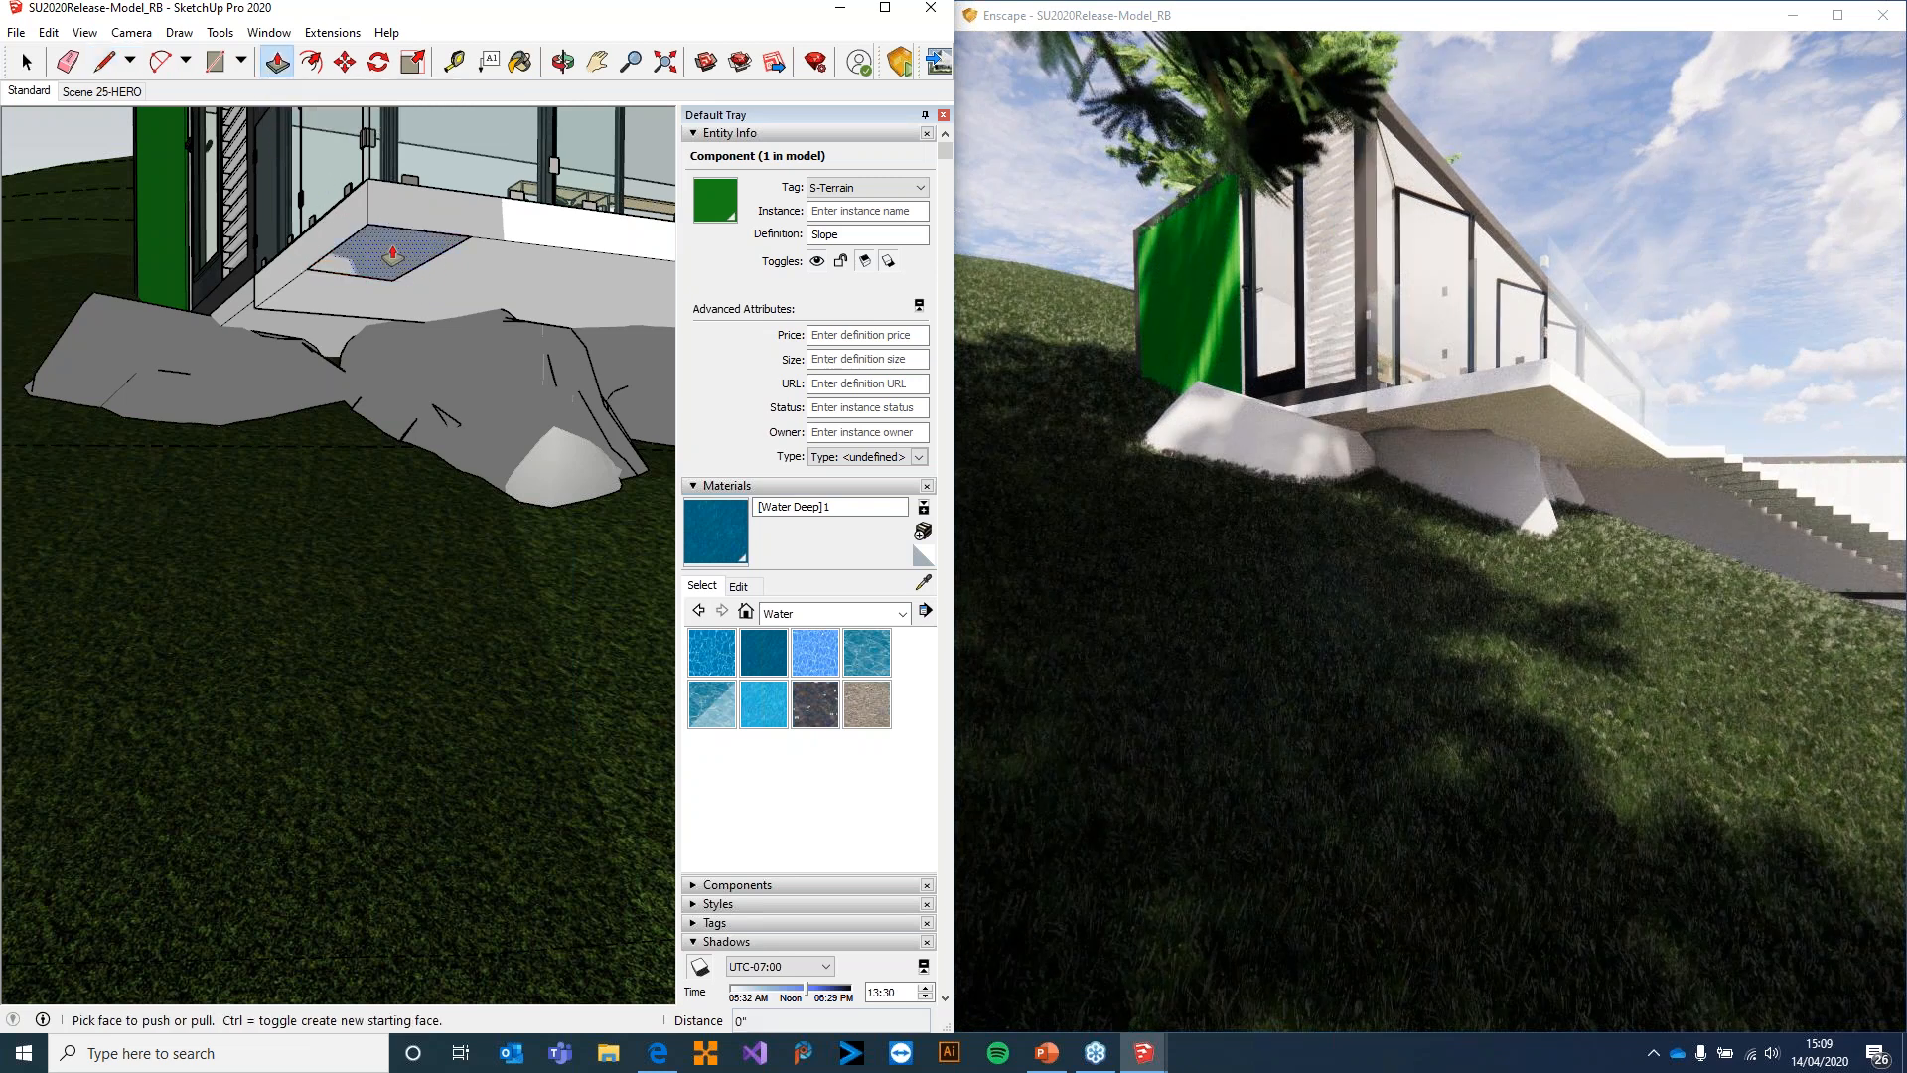
left_click(383, 255)
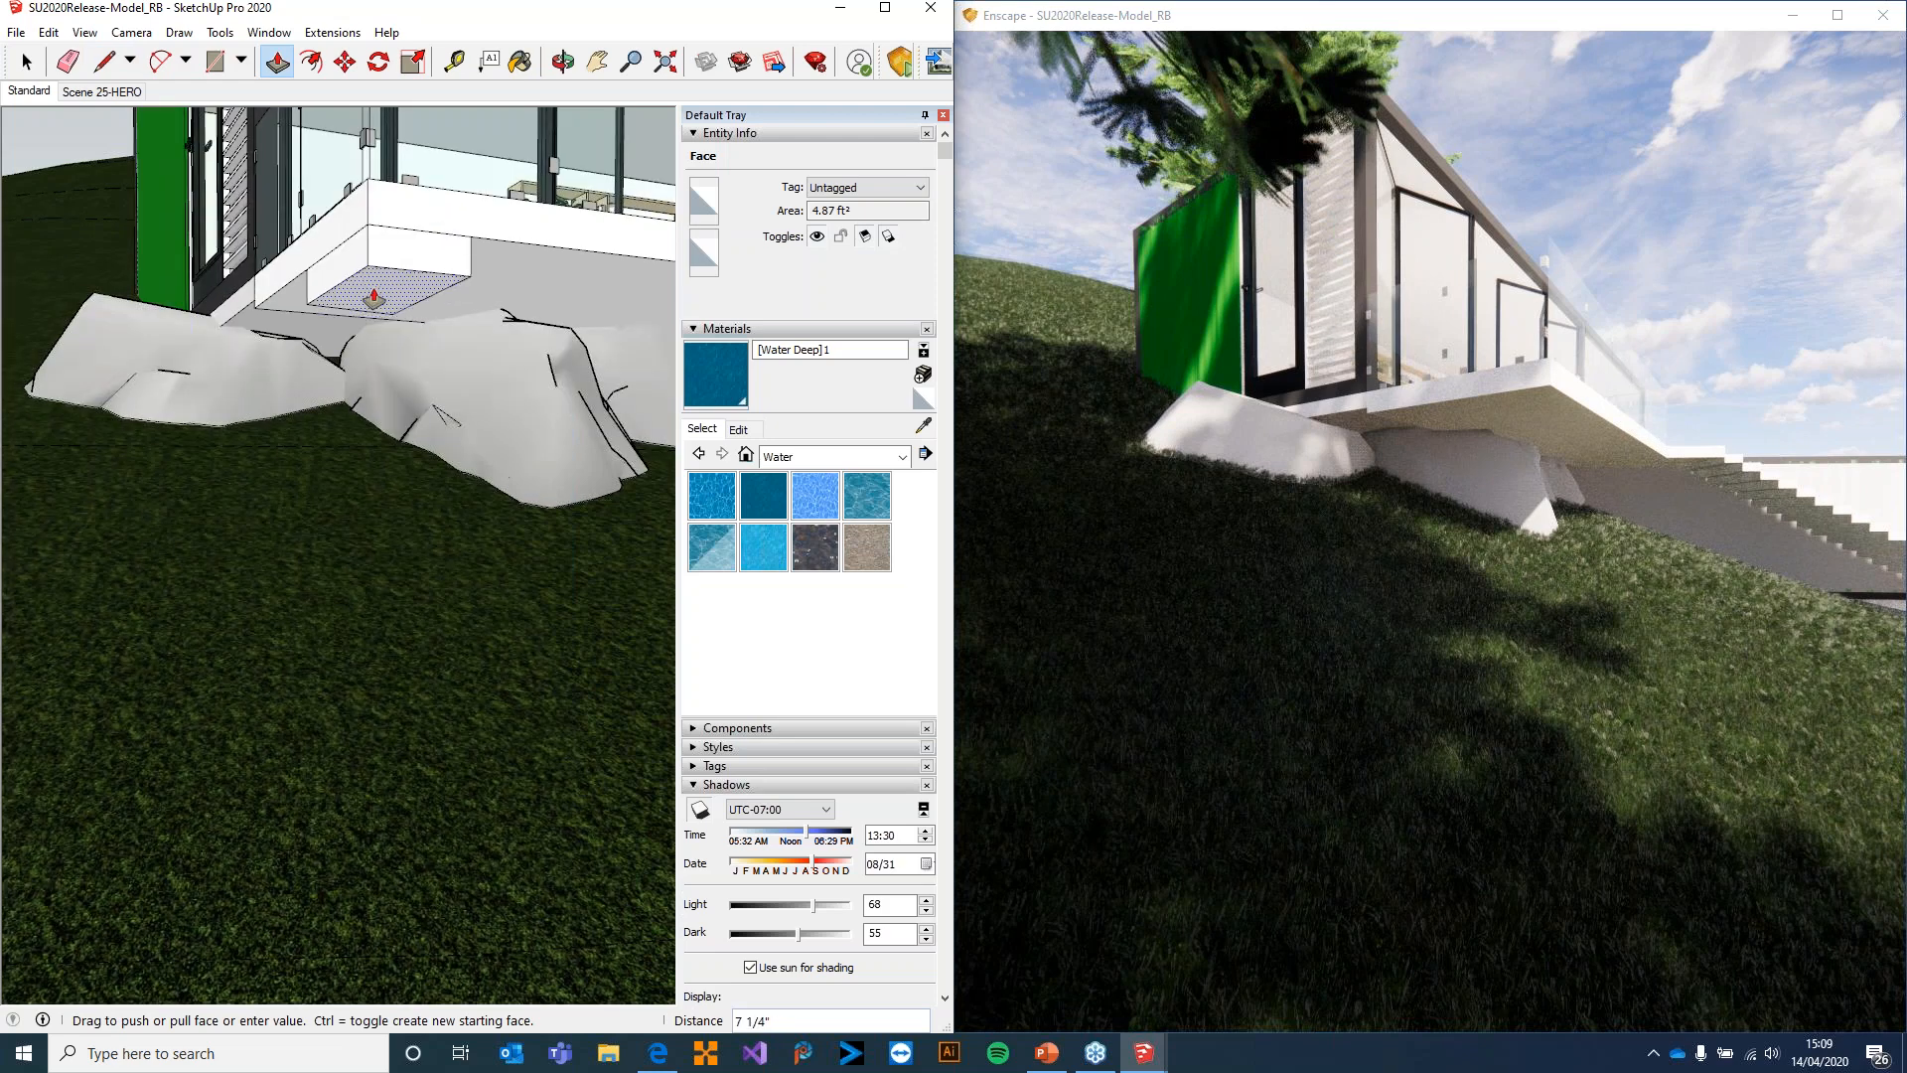
left_click(384, 769)
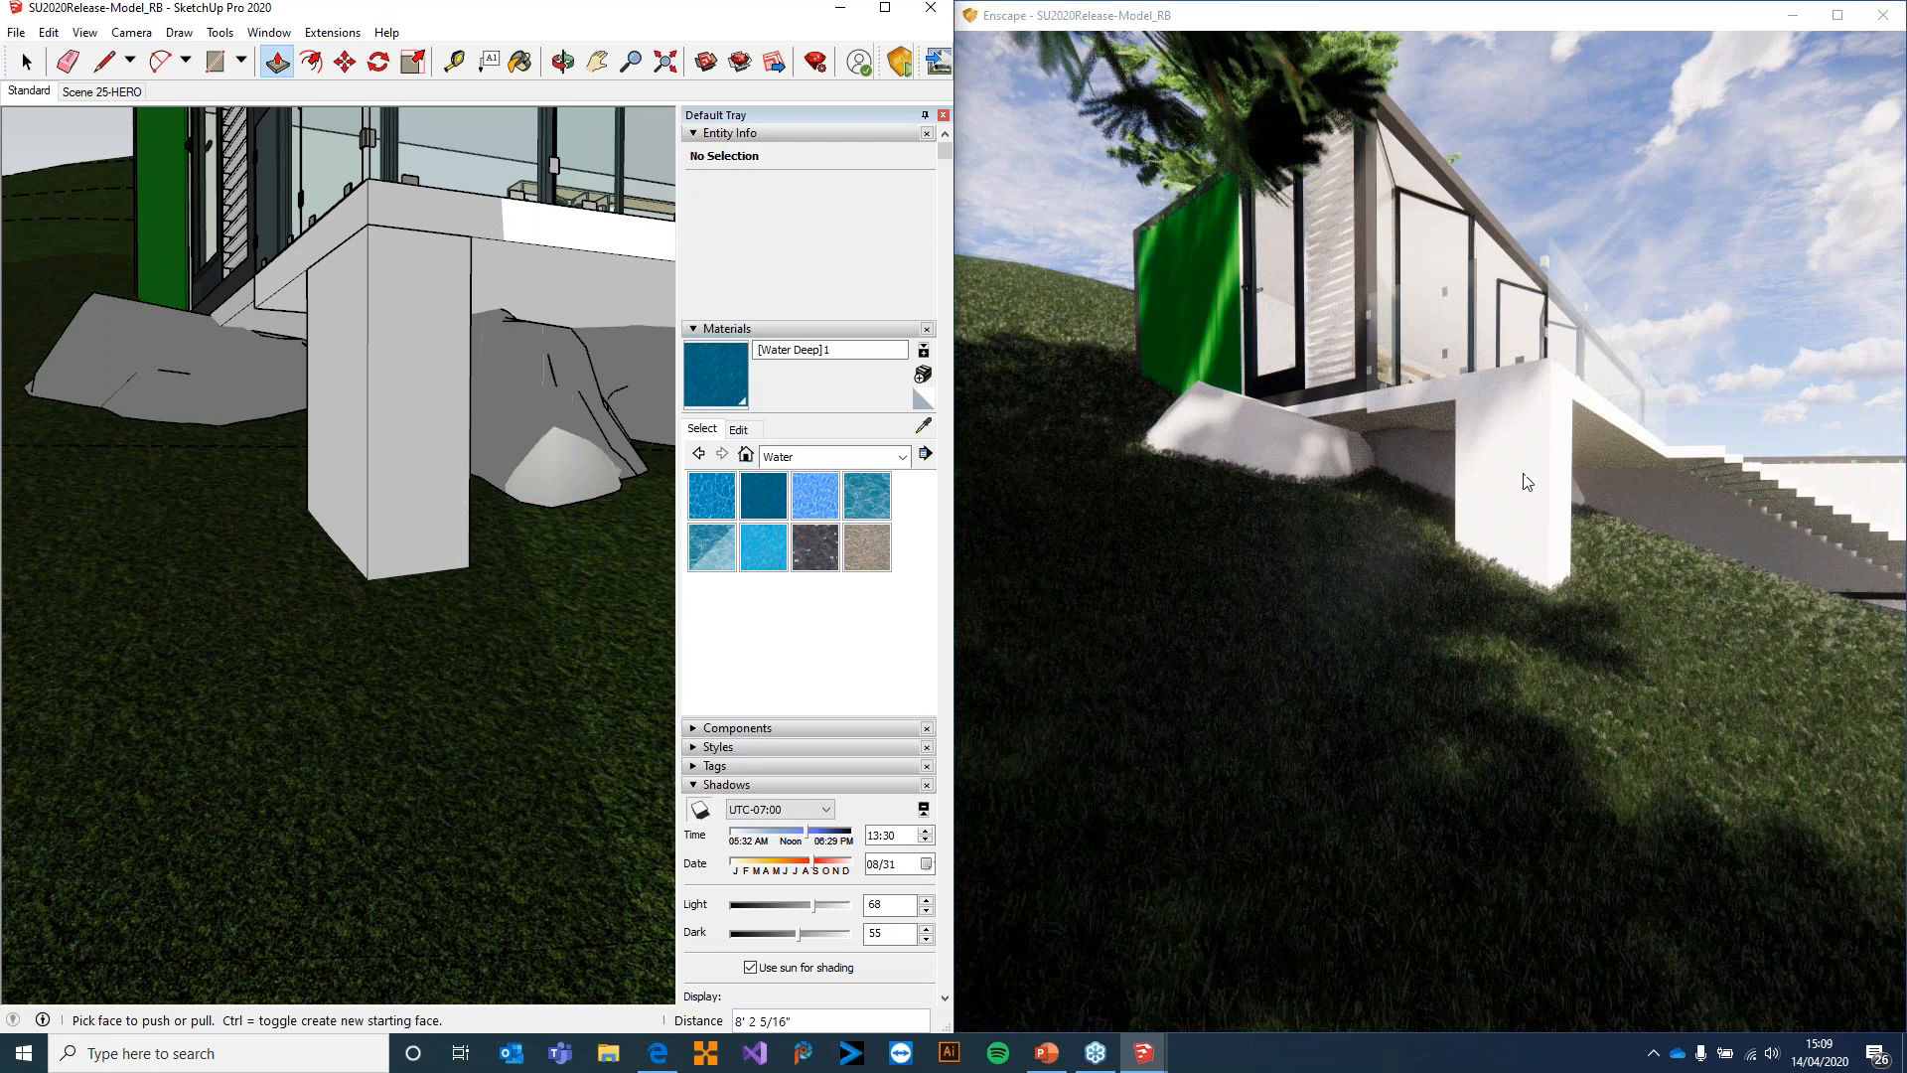
right_click_drag(1571, 487, 1363, 548)
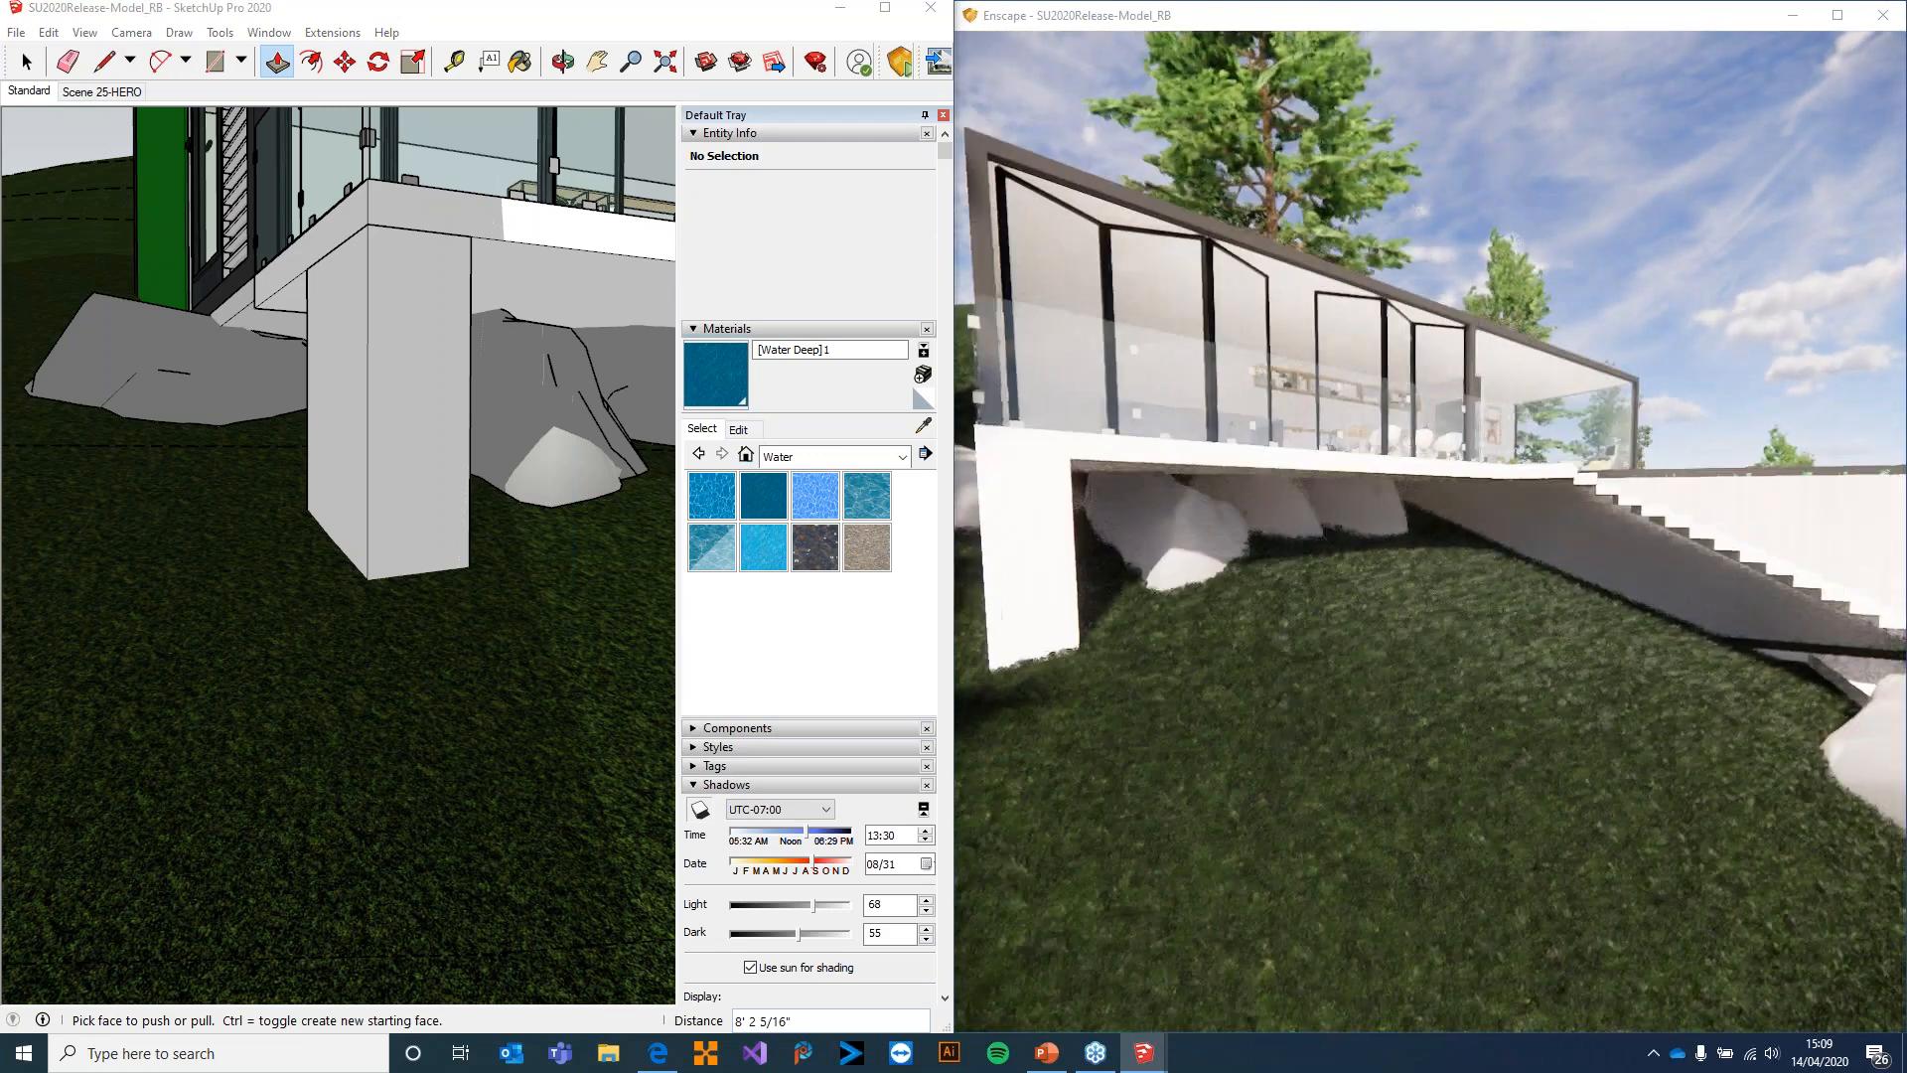
scroll(1129, 557, "up", 3)
right_click_drag(1130, 563, 1171, 546)
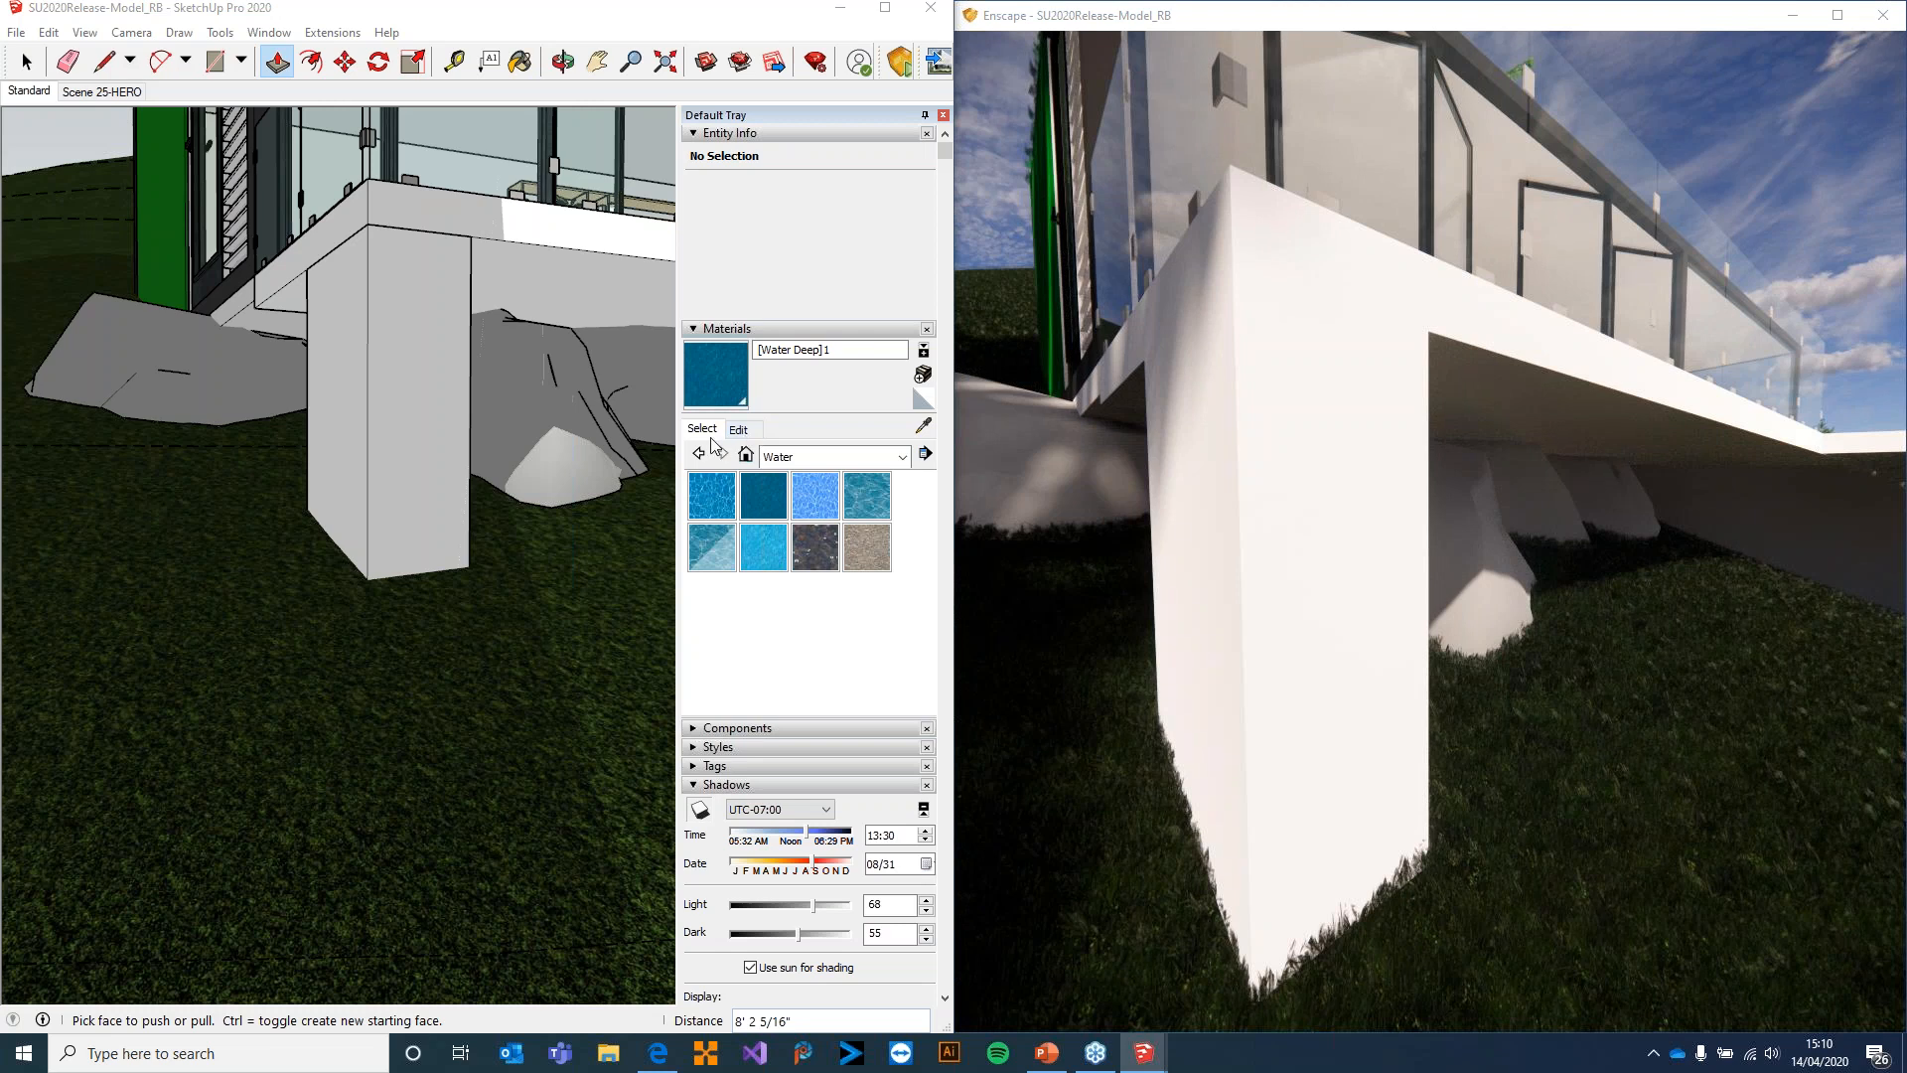
Paint the column's front face with Polished Concrete New from the Asphalt and Concrete collection
left_click(844, 457)
left_click(855, 482)
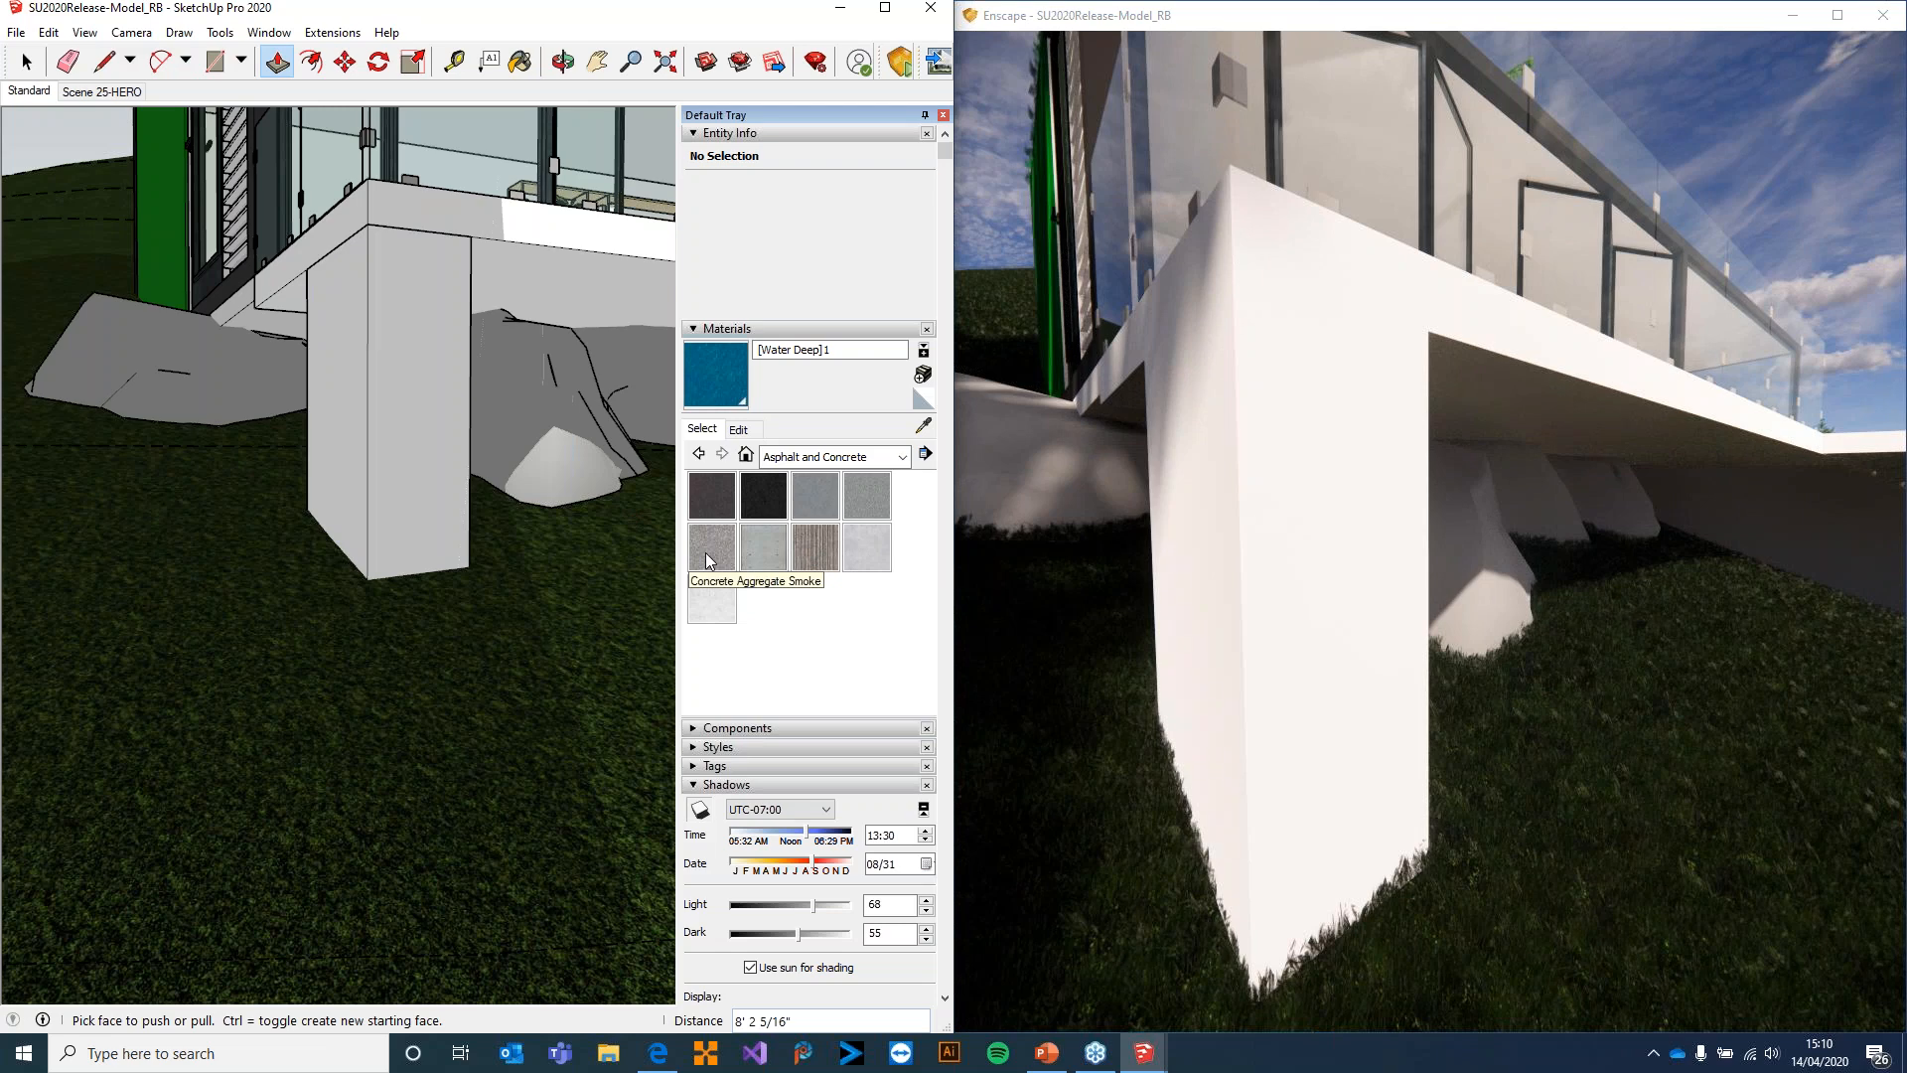
left_click(865, 547)
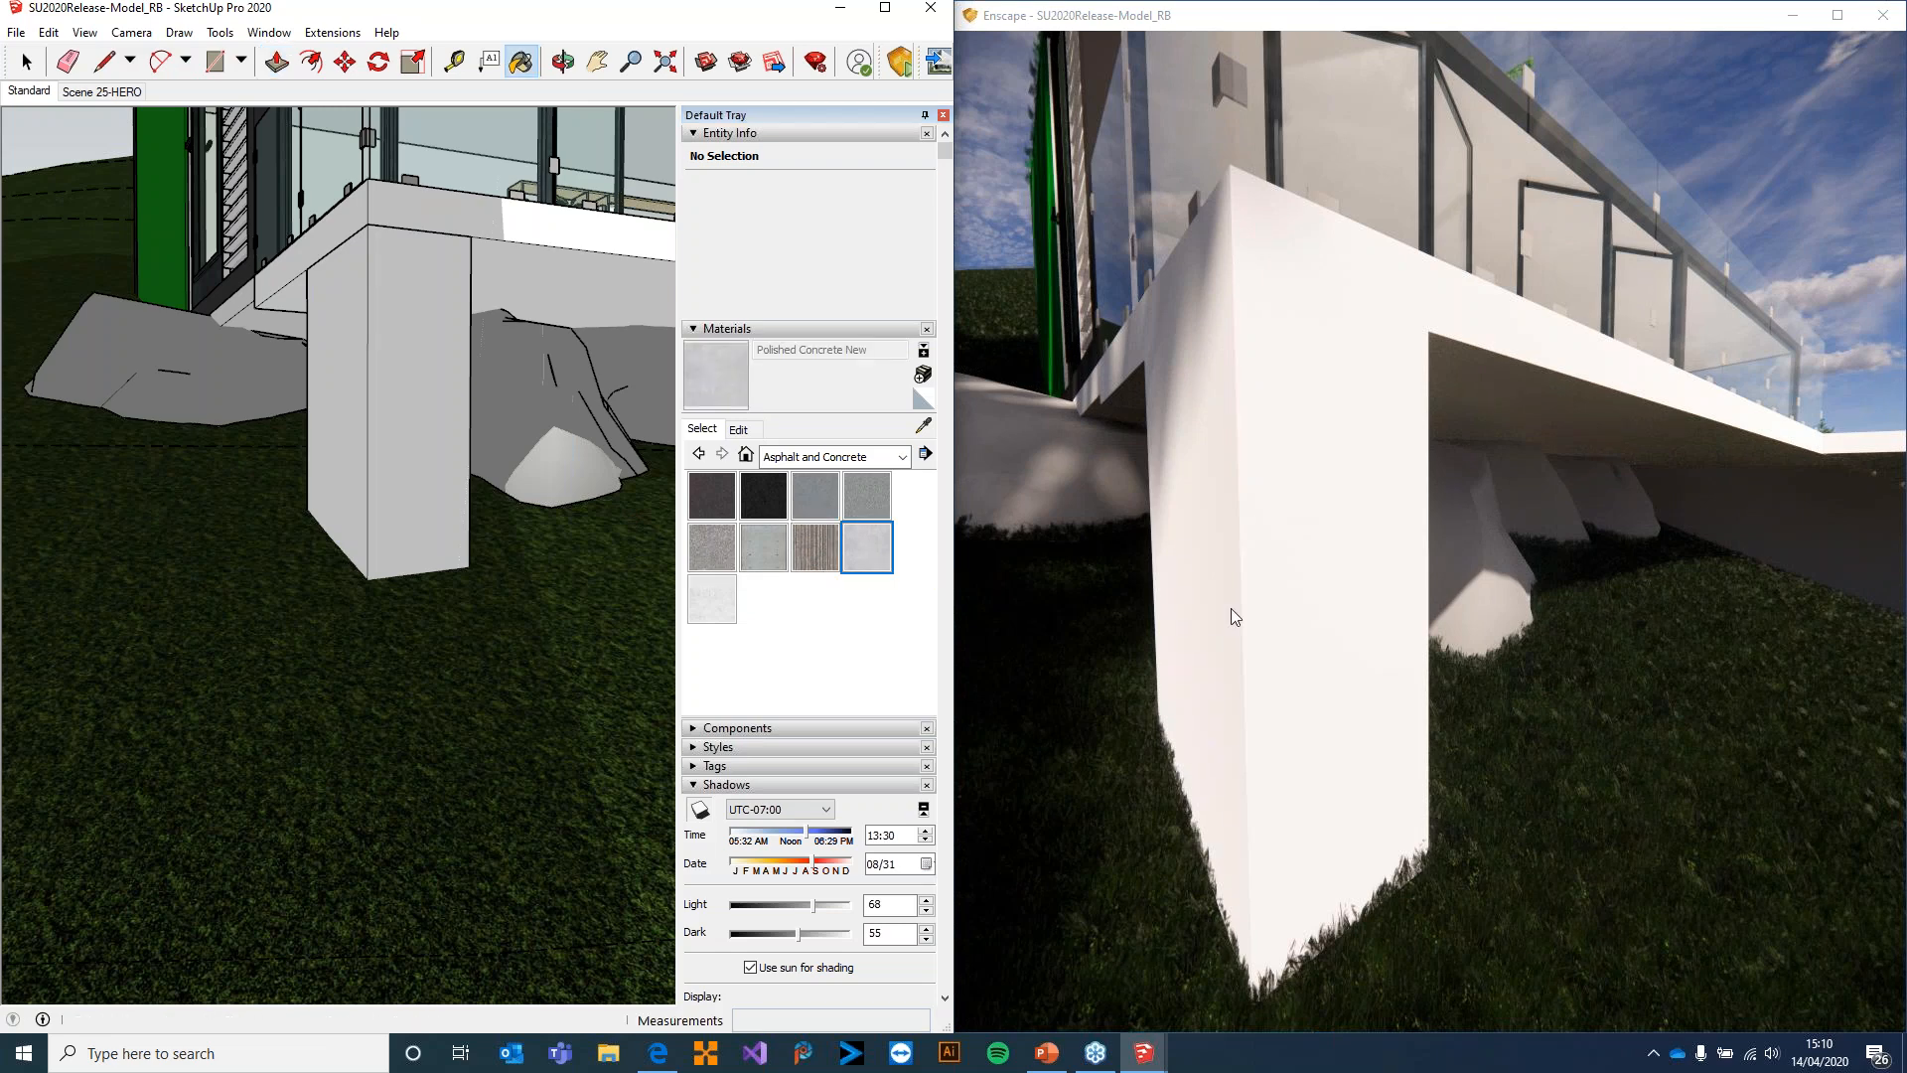
left_click(386, 333)
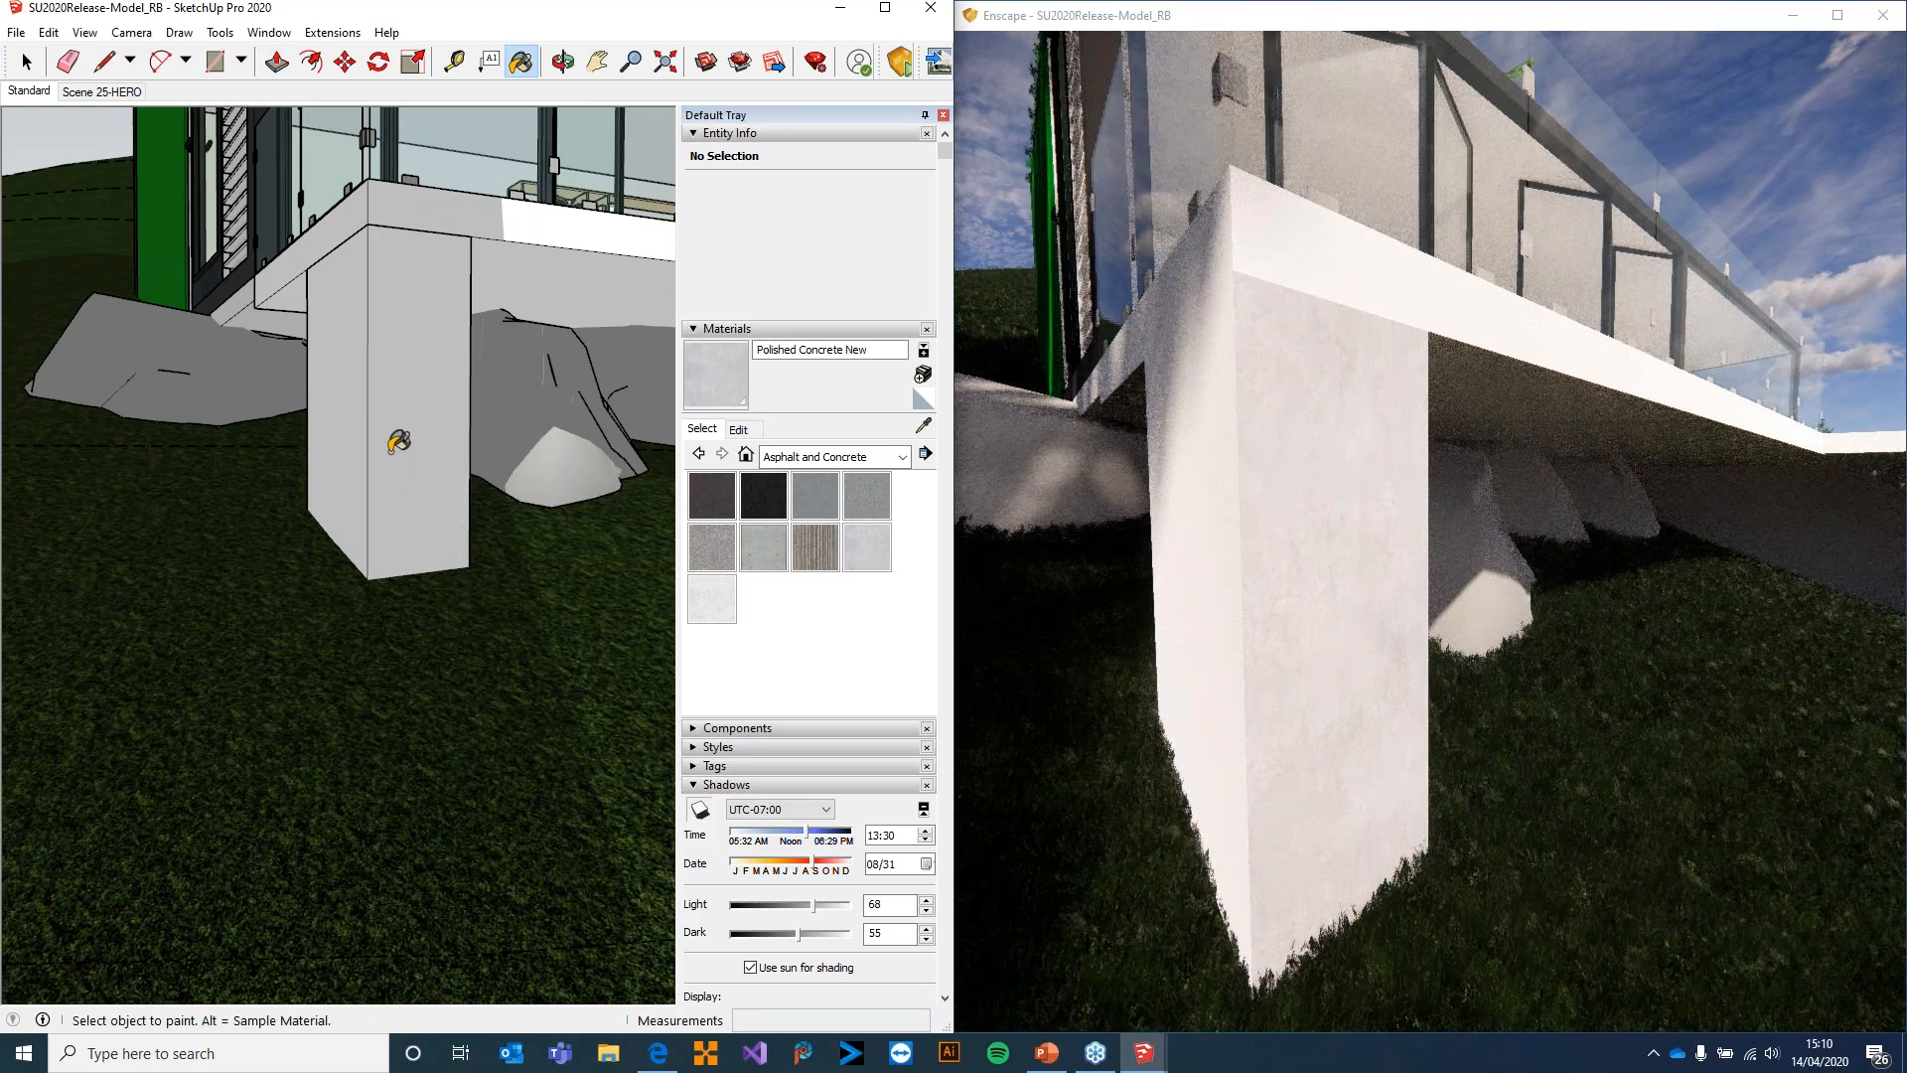
left_click(392, 447)
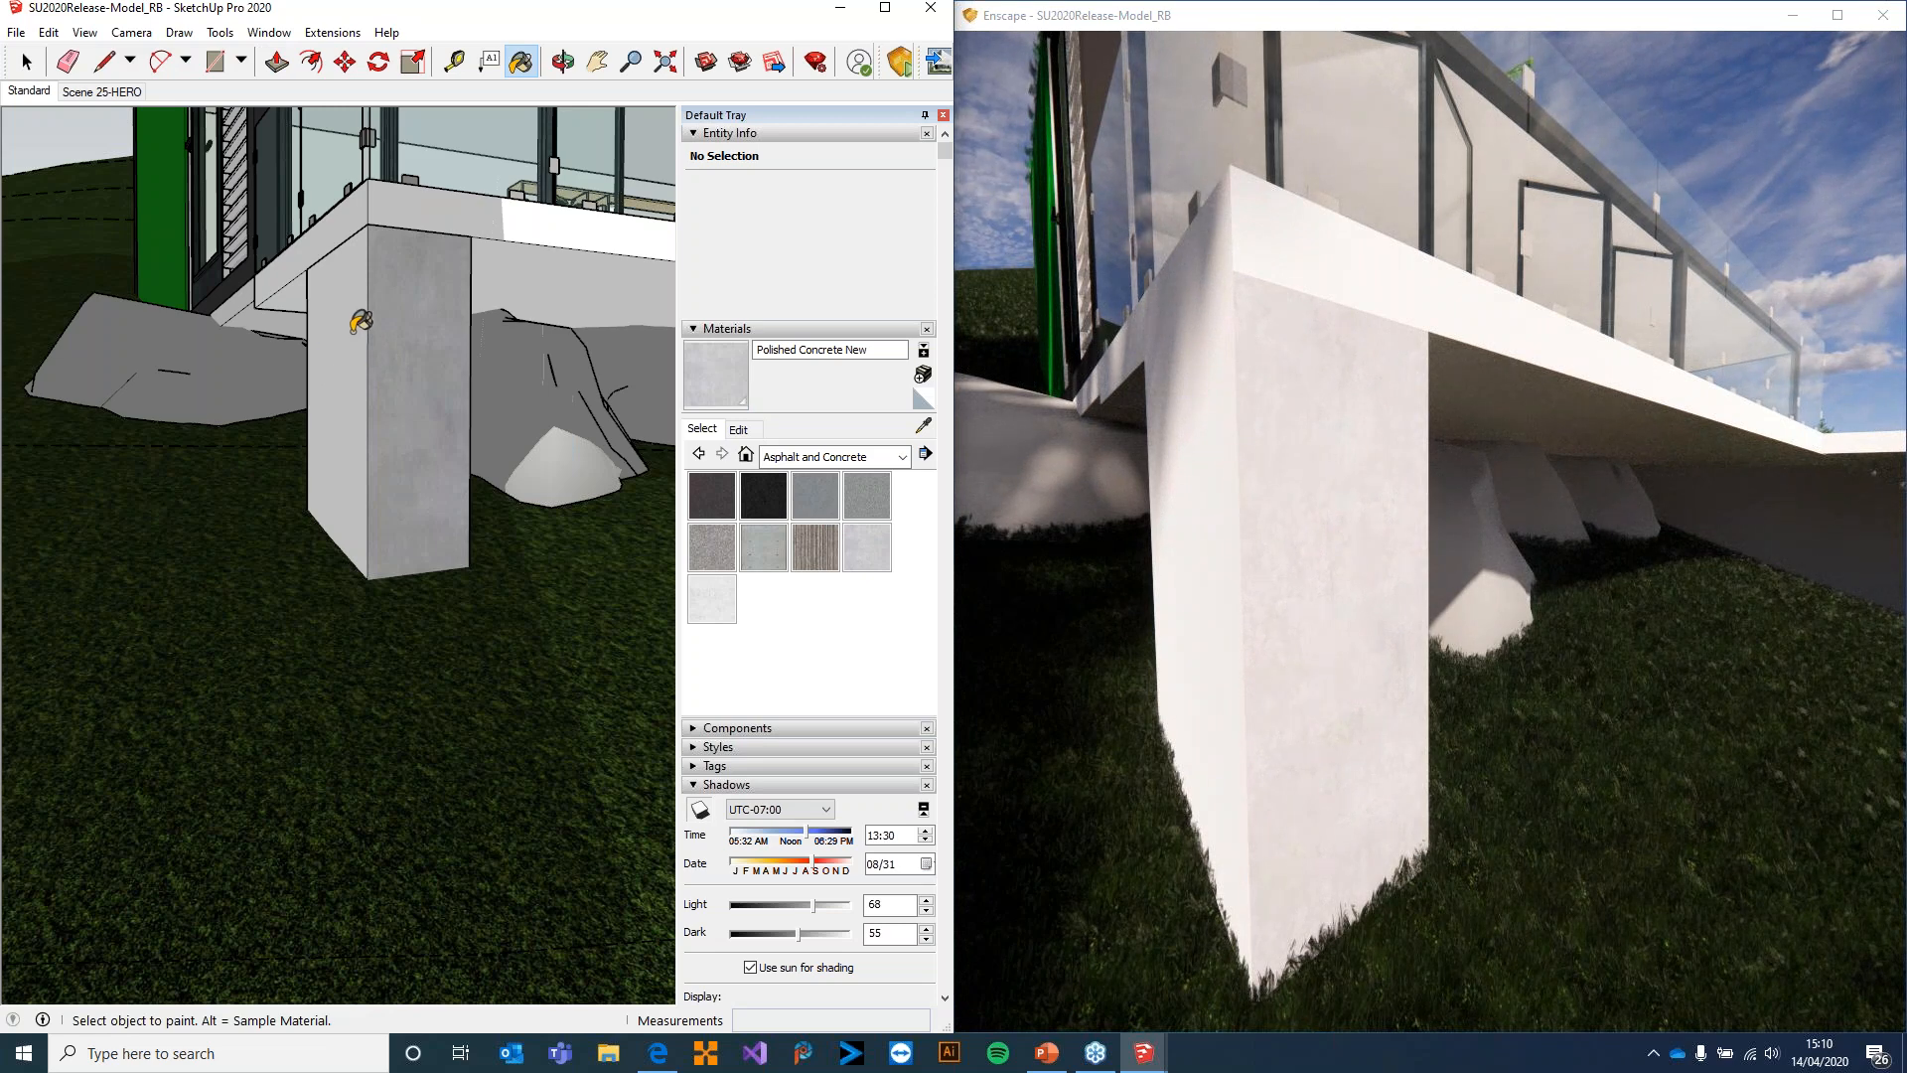
Inspect the column up close in Enscape and paint its adjacent side face with Concrete Scored Jointless
scroll(360, 321, "up", 5)
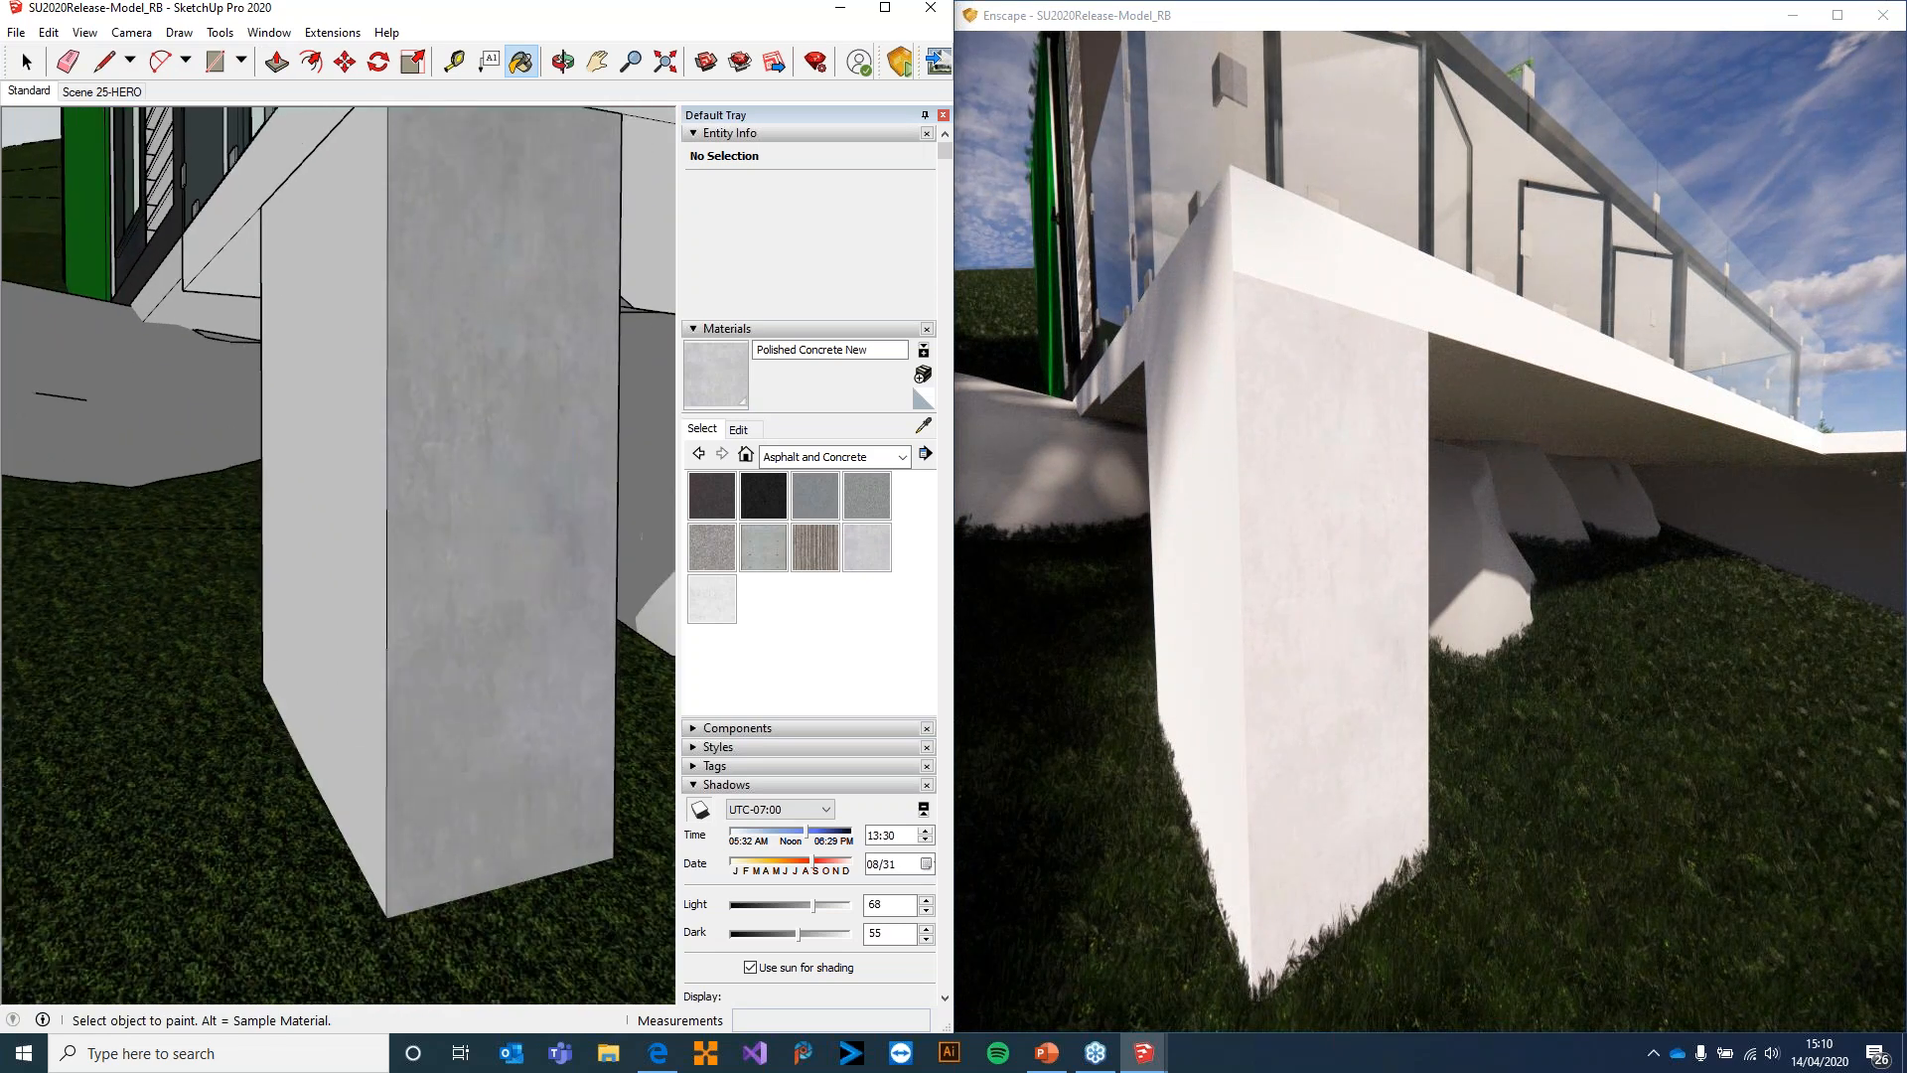
left_click_drag(1327, 523, 1278, 514)
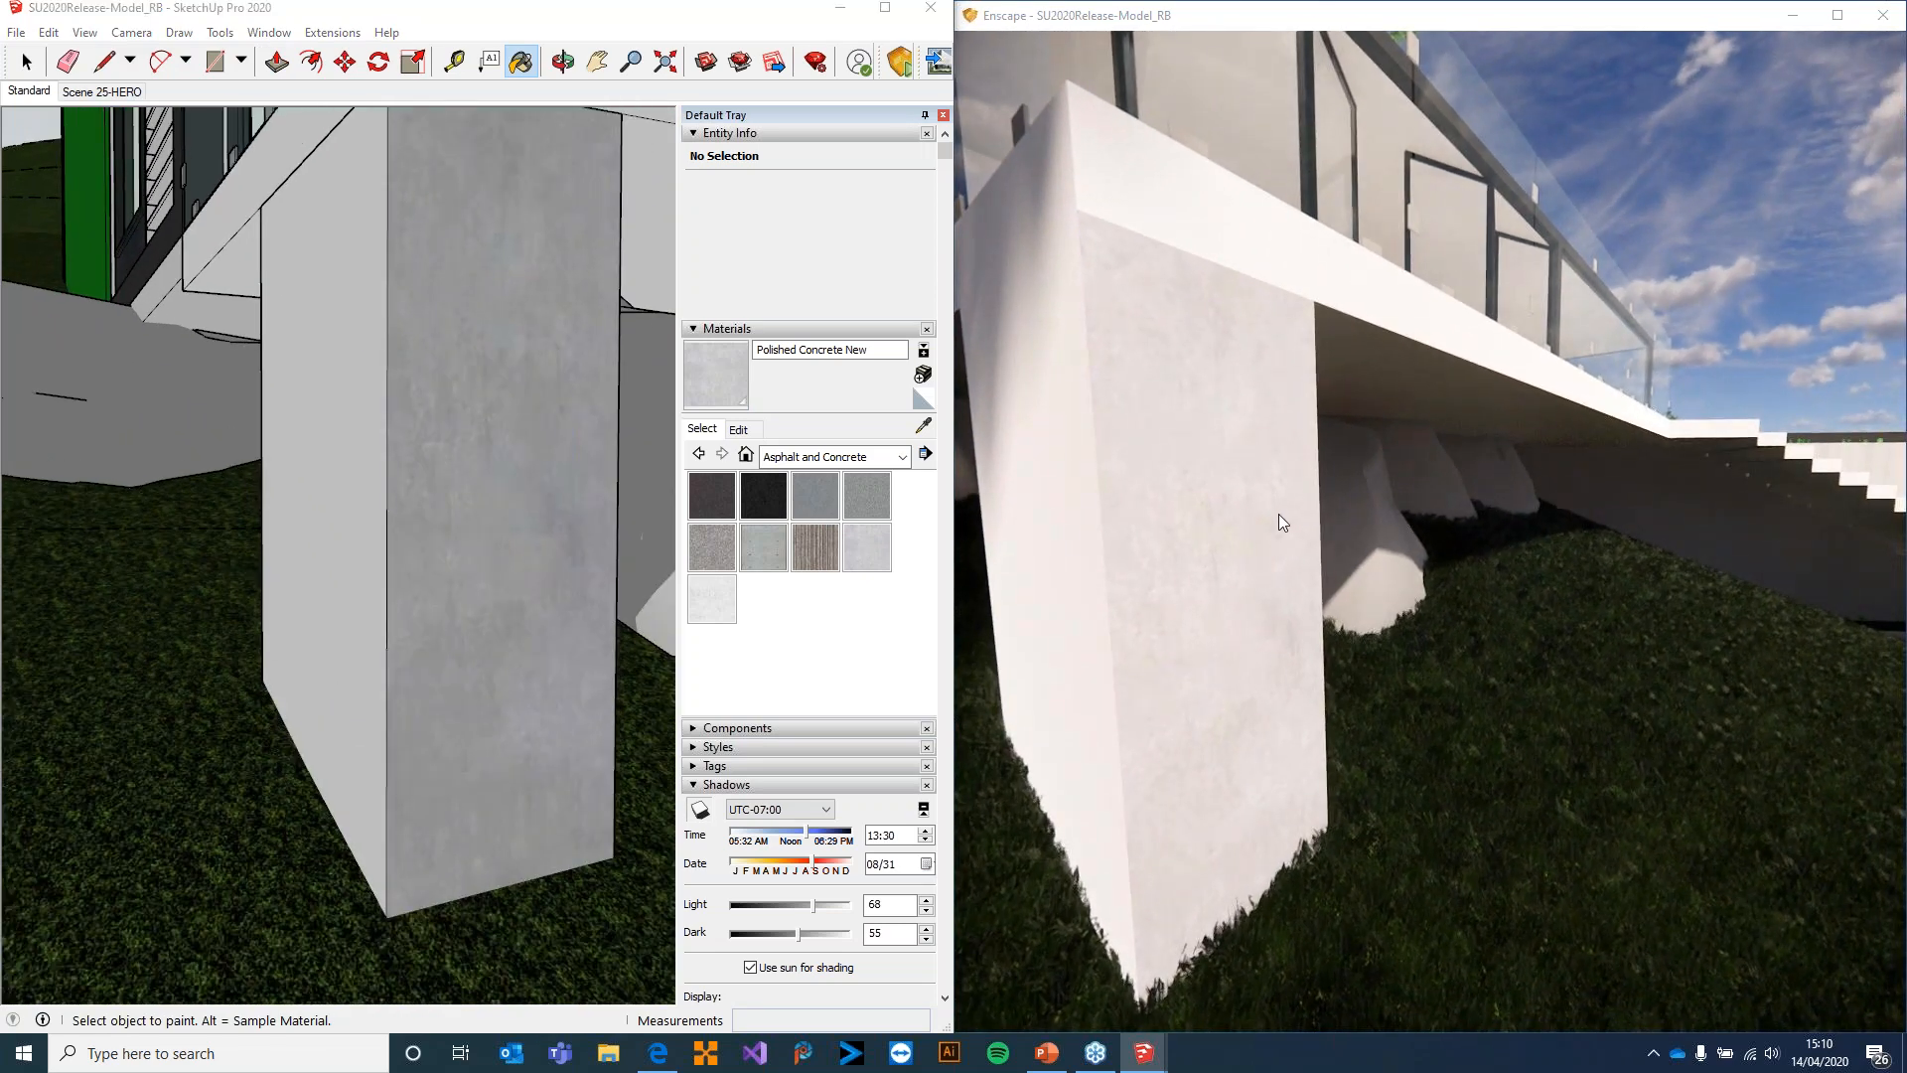
mouse_move(1233, 498)
right_mouse_down()
mouse_move(1371, 517)
mouse_move(1264, 521)
right_mouse_up()
left_click_drag(1421, 535, 1591, 545)
mouse_move(1592, 545)
right_mouse_down()
mouse_move(1232, 527)
mouse_move(1629, 541)
mouse_move(1759, 520)
mouse_move(1609, 525)
mouse_move(1545, 564)
right_mouse_up()
scroll(1546, 566, "up", 3)
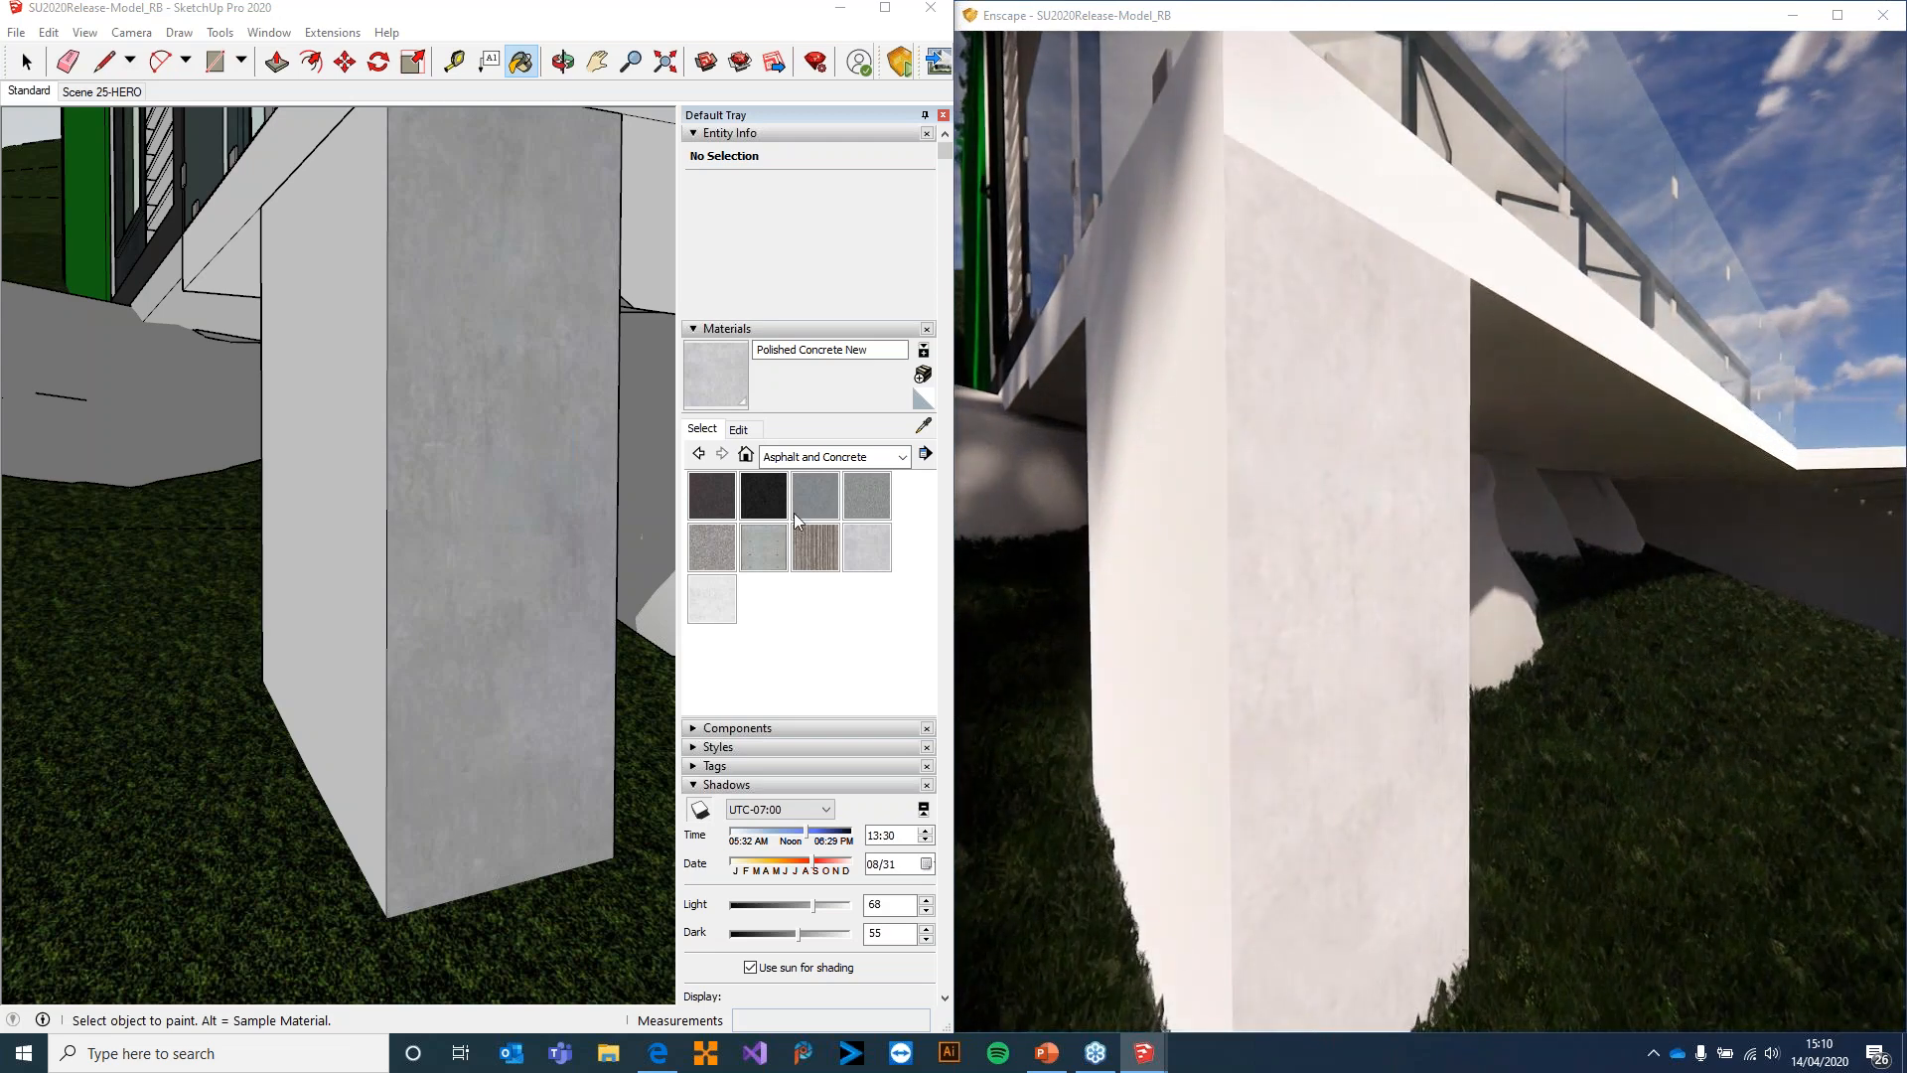
left_click(815, 547)
left_click(307, 426)
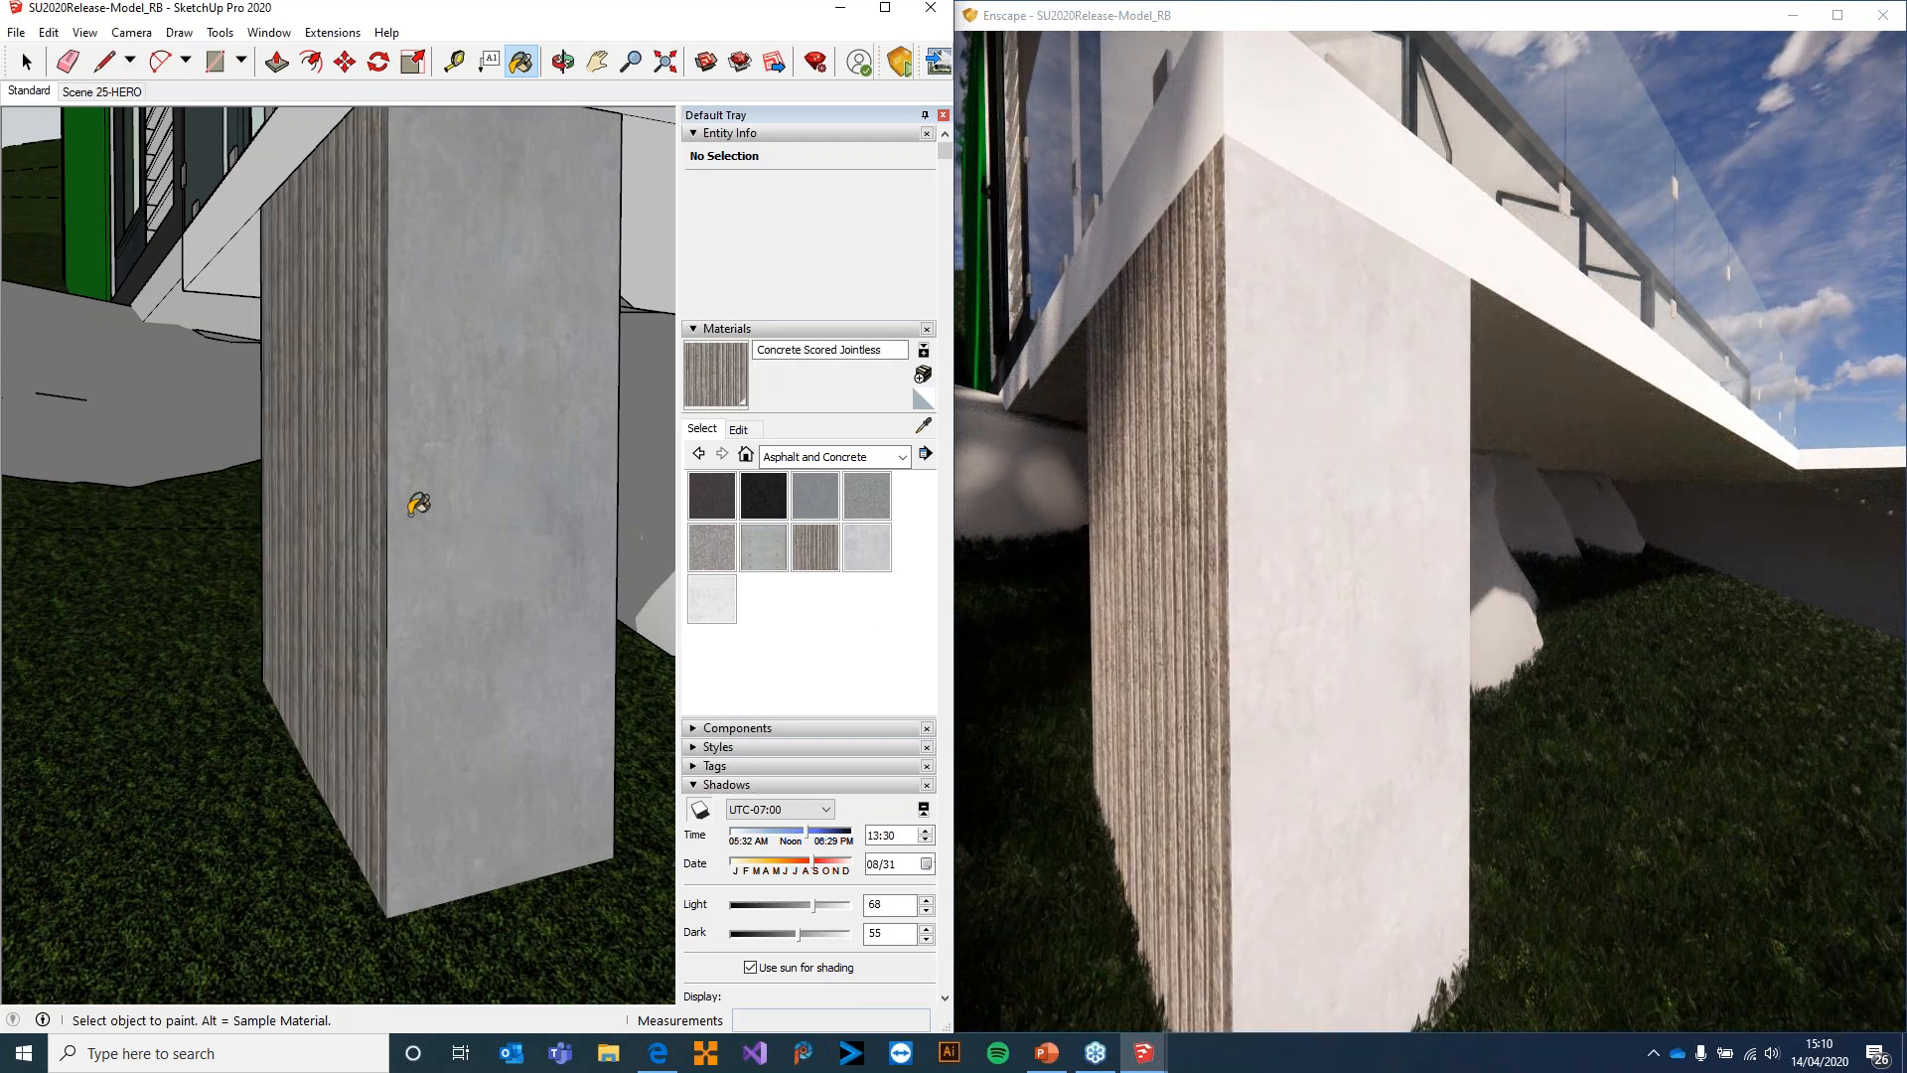
Paint the column's remaining side faces with Polished Concrete New
left_click(868, 548)
left_click(362, 427)
mouse_move(519, 556)
middle_mouse_down()
mouse_move(139, 561)
mouse_move(311, 430)
middle_mouse_up()
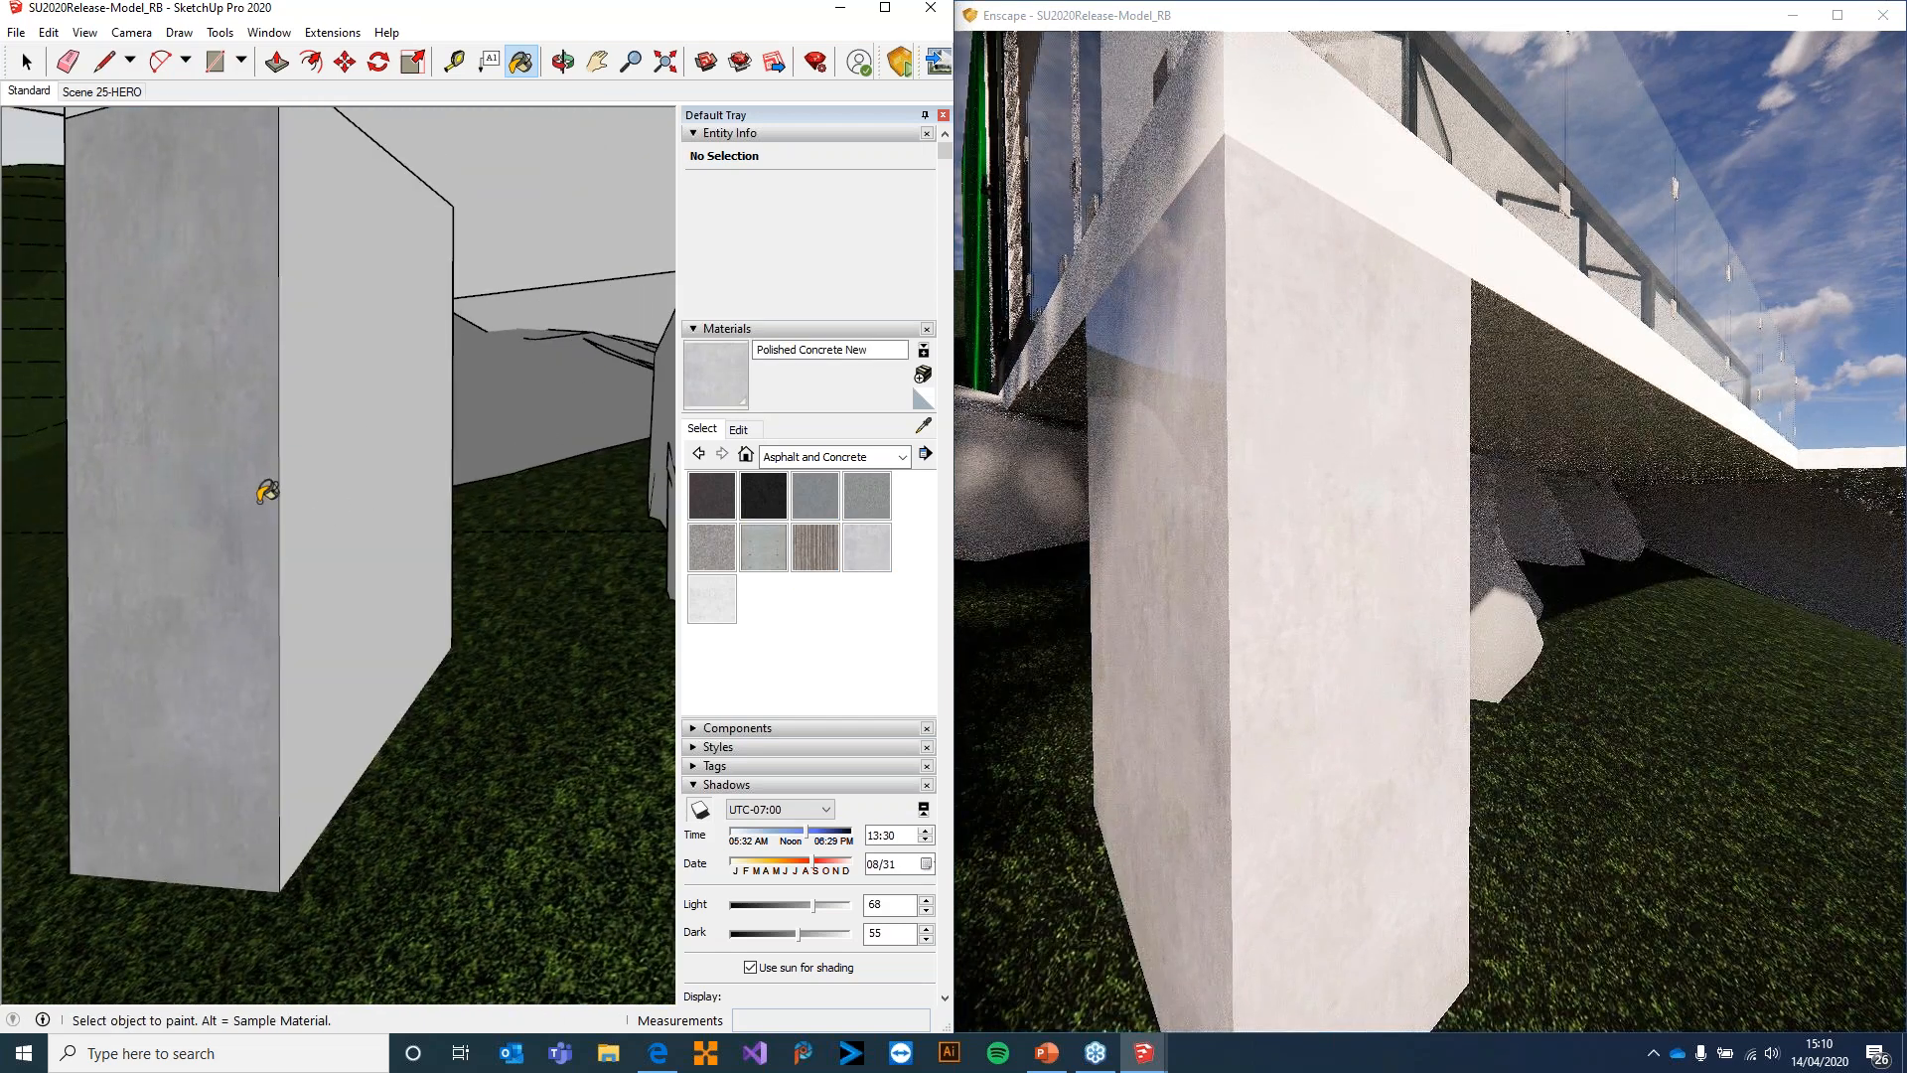
mouse_move(296, 511)
middle_mouse_down()
mouse_move(375, 537)
mouse_move(592, 451)
mouse_move(234, 383)
middle_mouse_up()
left_click(266, 373)
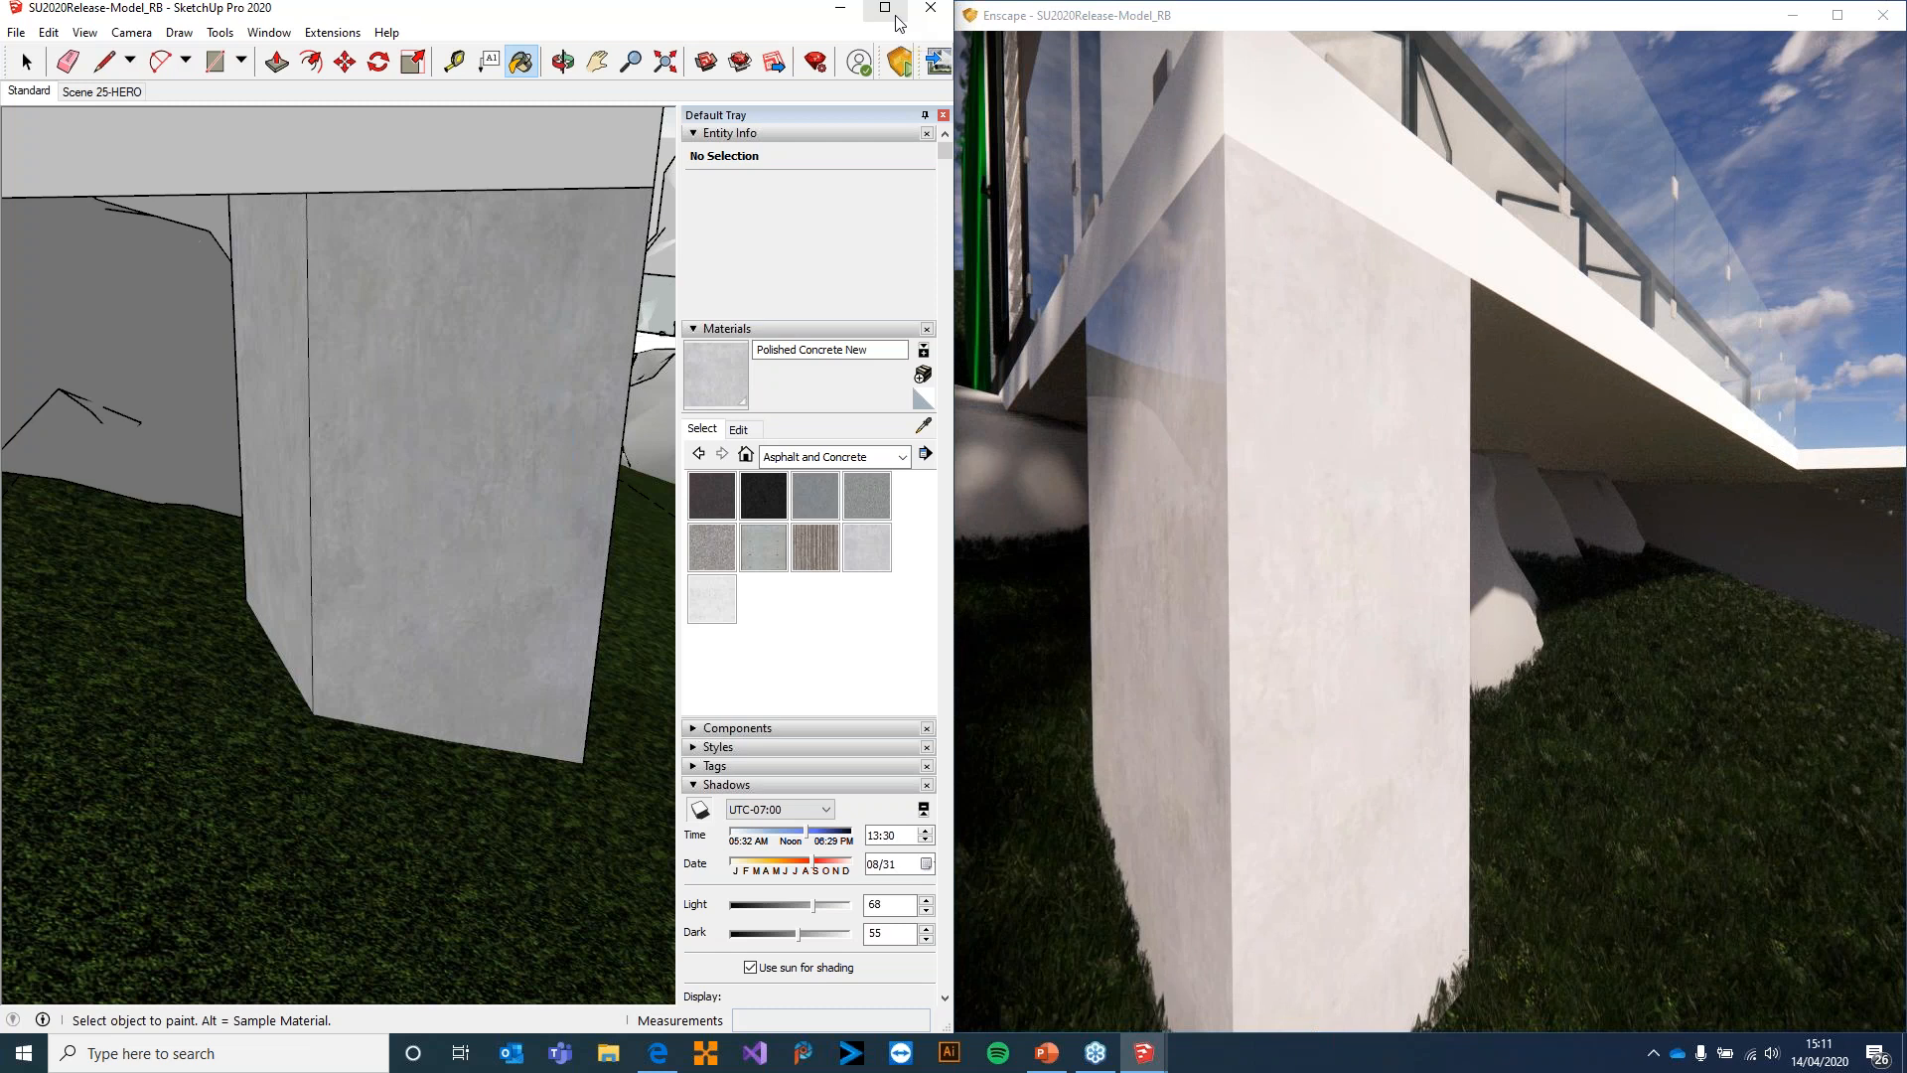
Move through the Enscape render to examine the bedroom behind the folding glass doors
key("w")
mouse_move(1394, 450)
left_mouse_down()
mouse_move(1559, 412)
mouse_move(1601, 303)
mouse_move(1679, 398)
mouse_move(1743, 437)
mouse_move(1703, 472)
mouse_move(1730, 461)
mouse_move(1381, 457)
mouse_move(1442, 431)
left_mouse_up()
key("w")
key("w")
key("w")
key("w")
key("w")
key("s")
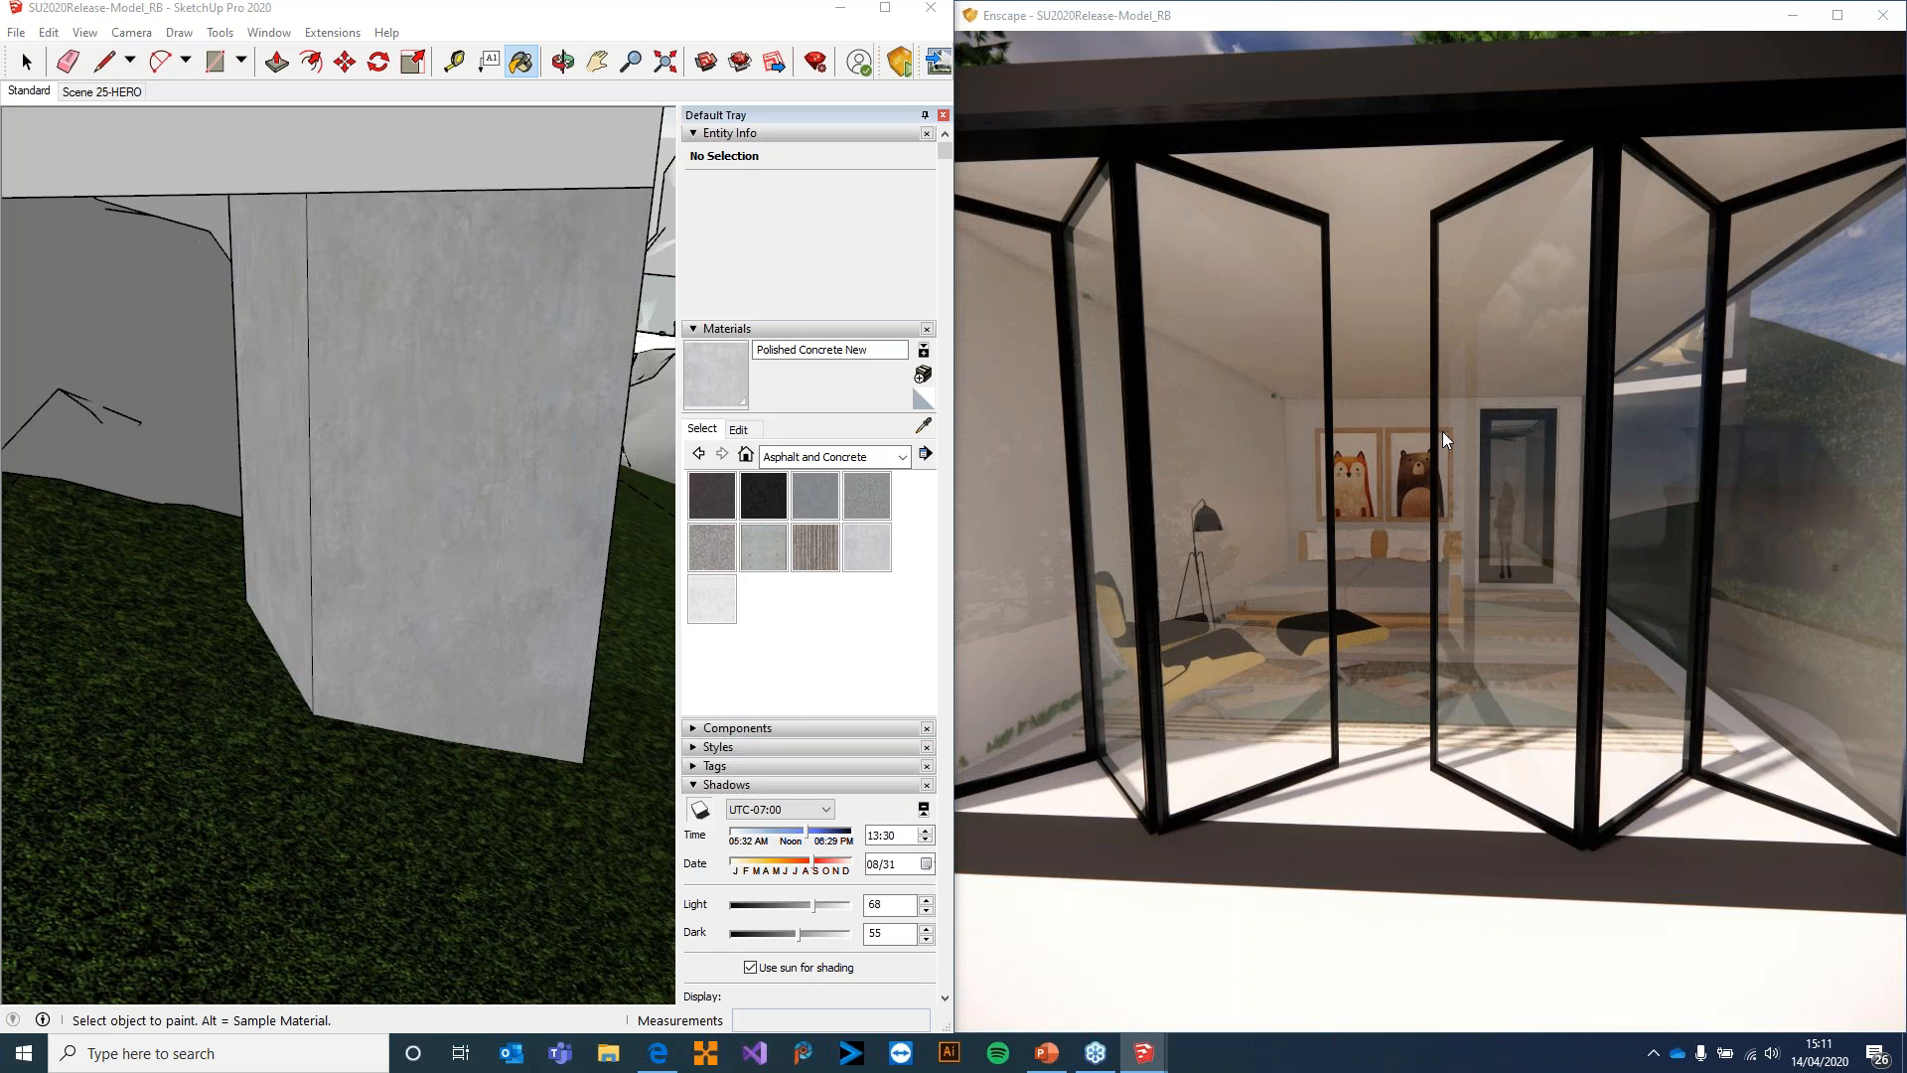
mouse_move(1422, 429)
left_mouse_down()
mouse_move(1143, 429)
mouse_move(1408, 435)
left_mouse_up()
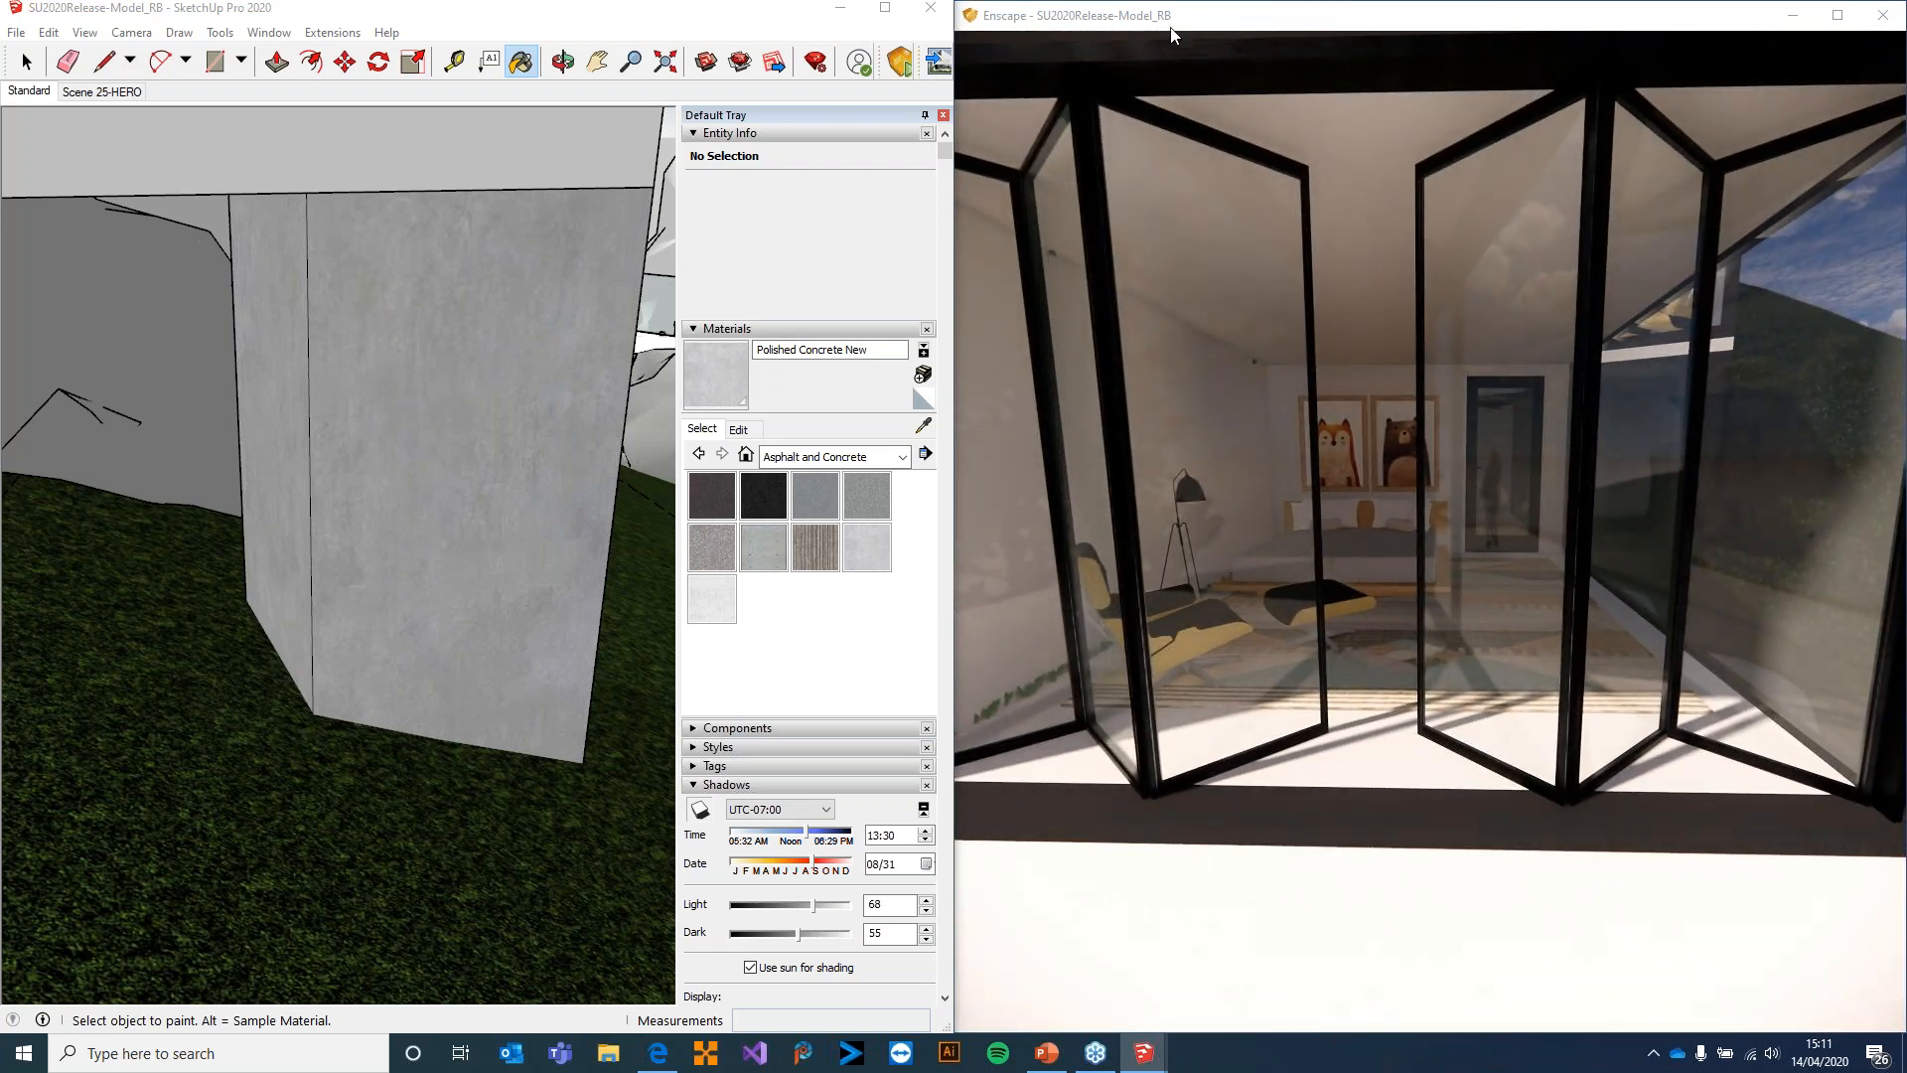
Maximise the SketchUp window, activate the Select tool and view the staircase and glass-railed terrace in the model
left_click(887, 11)
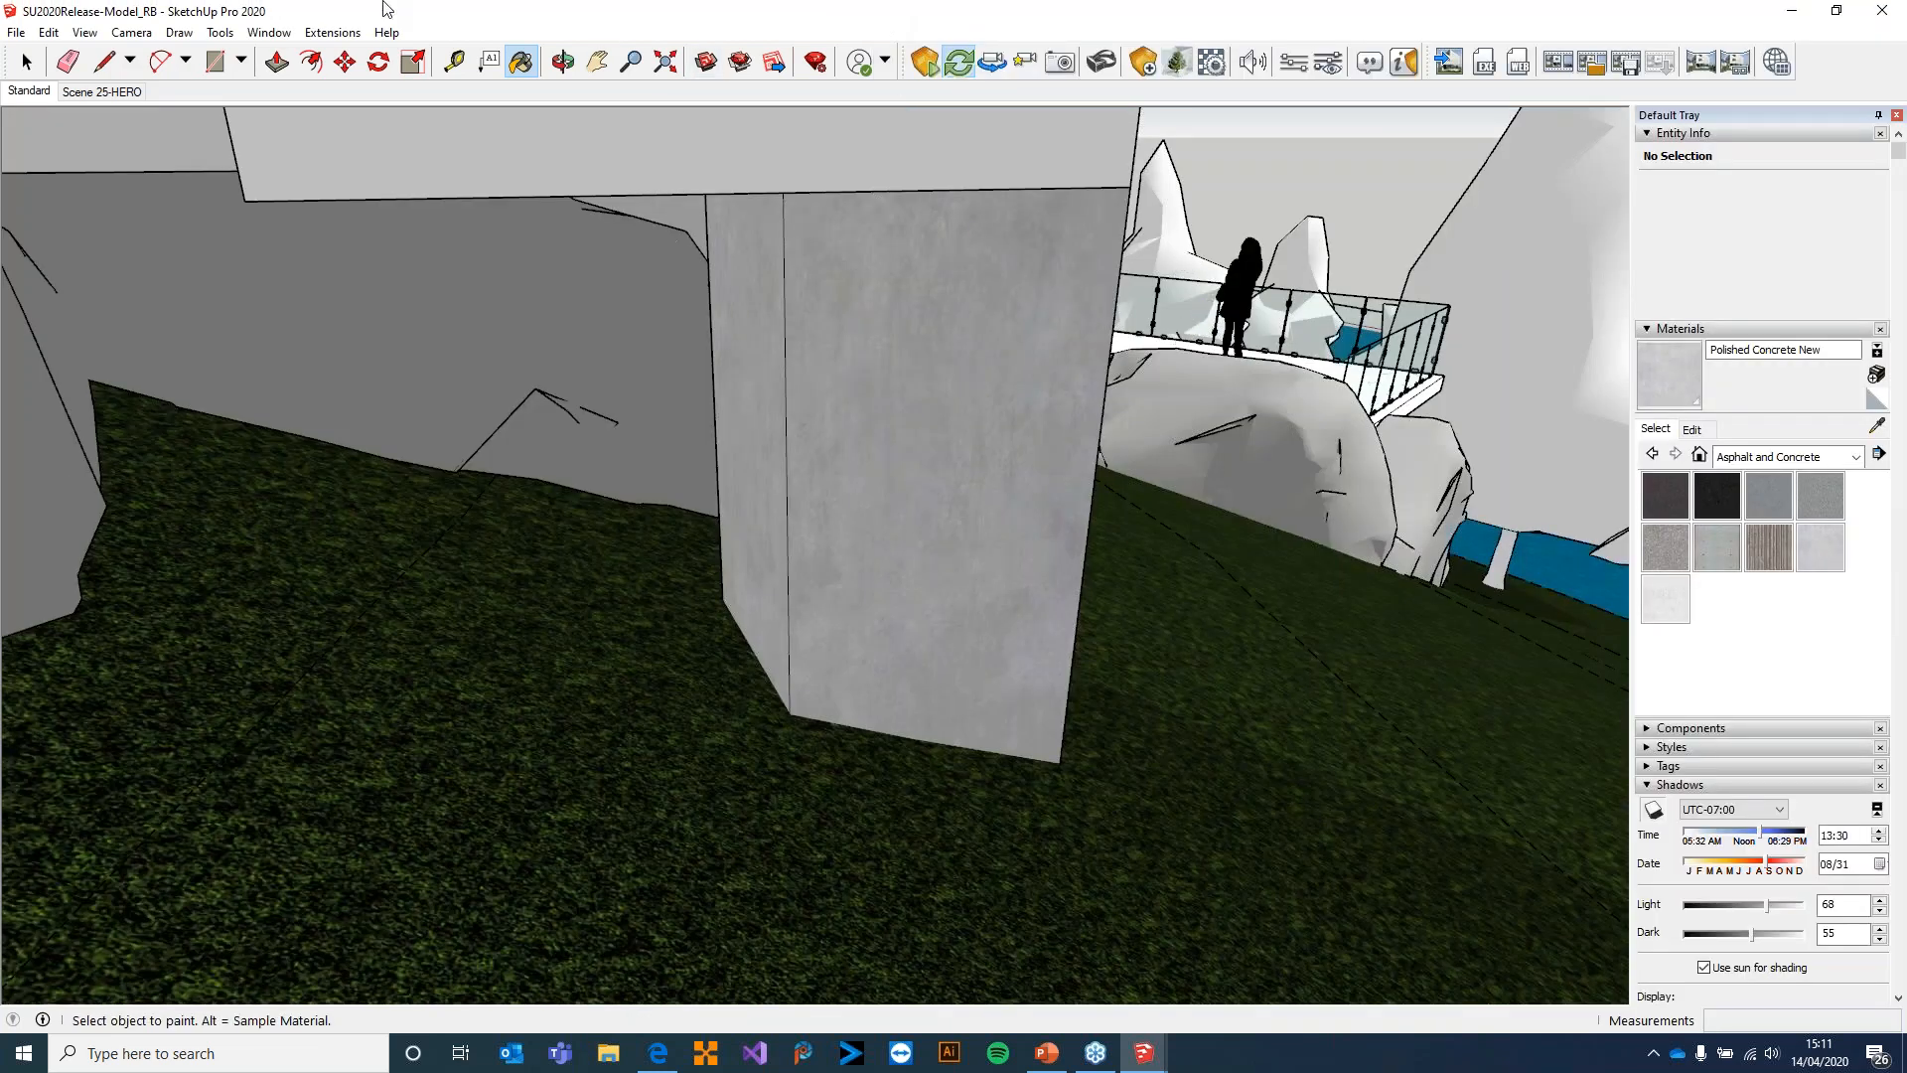
left_click(27, 62)
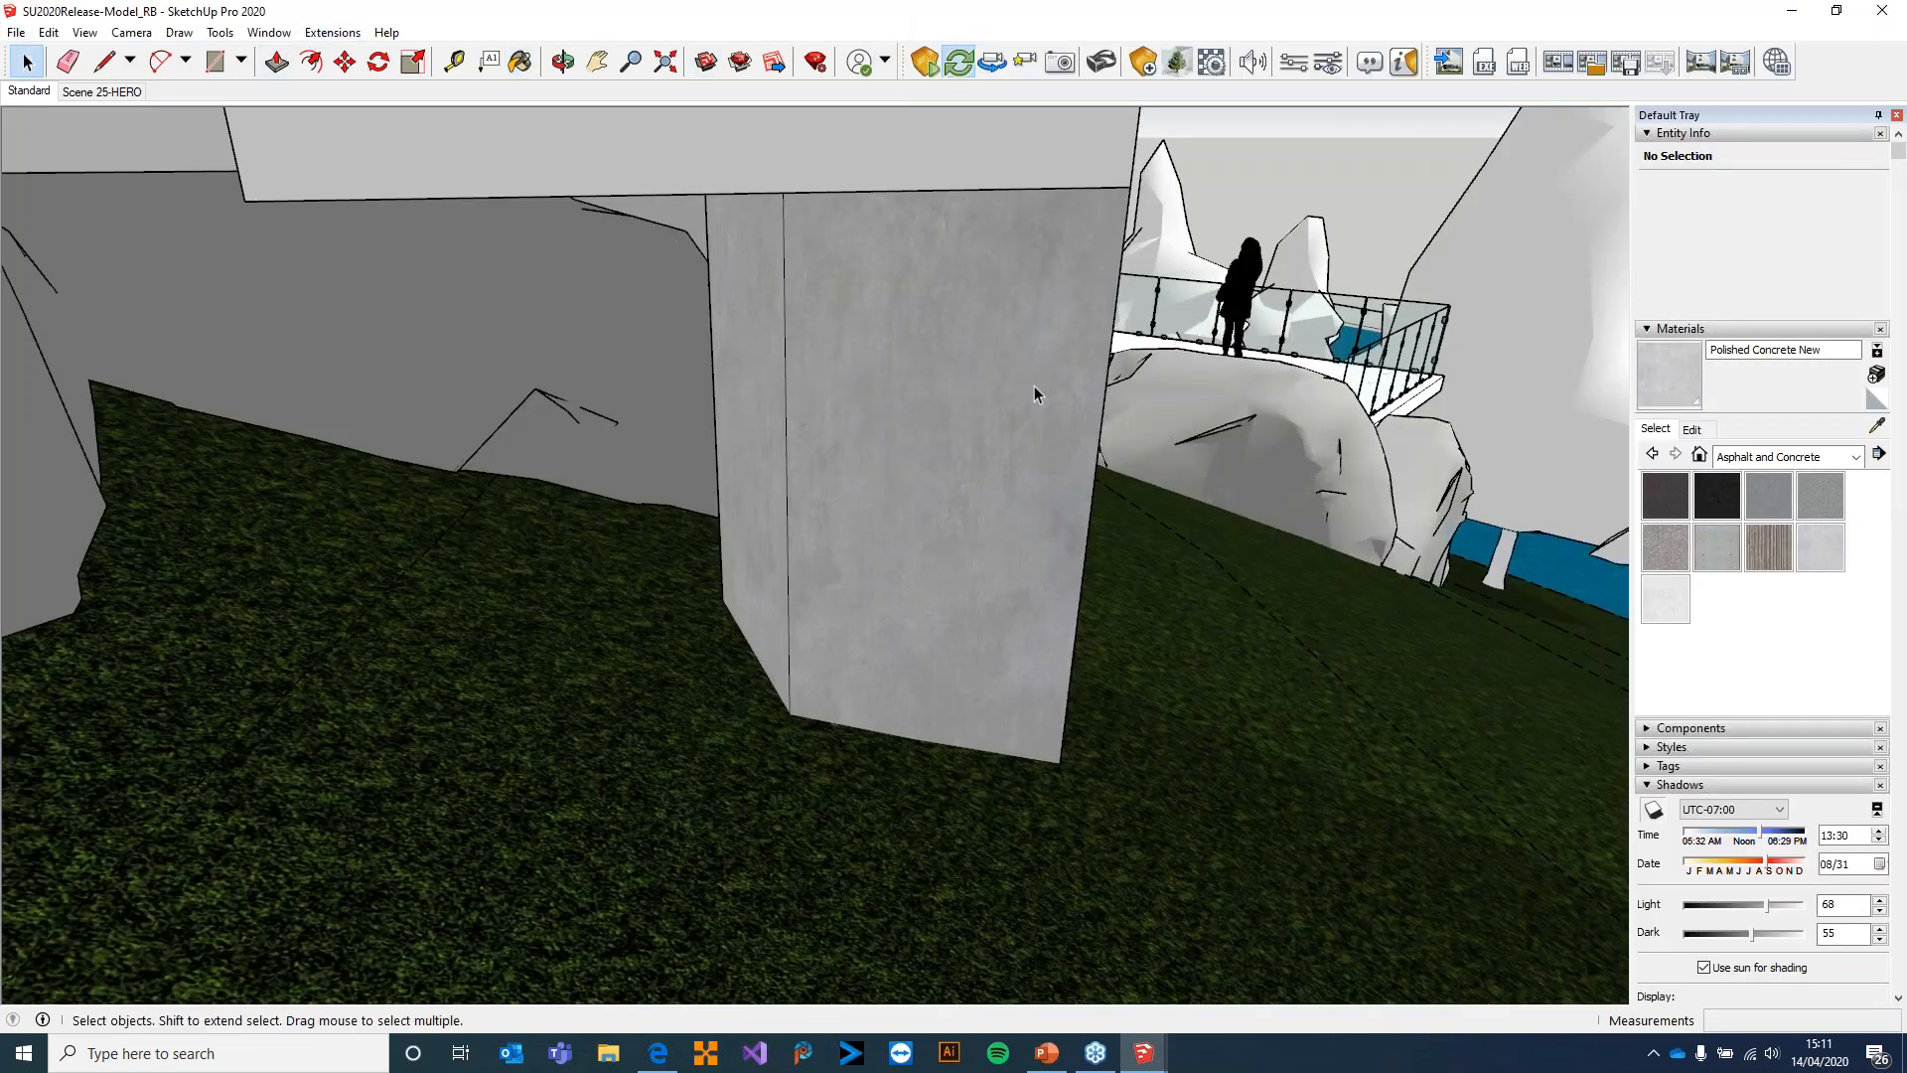
middle_click_drag(1321, 451, 661, 527)
middle_click_drag(1007, 475, 765, 403, "shift")
scroll(615, 479, "up", 2)
scroll(615, 479, "up", 2)
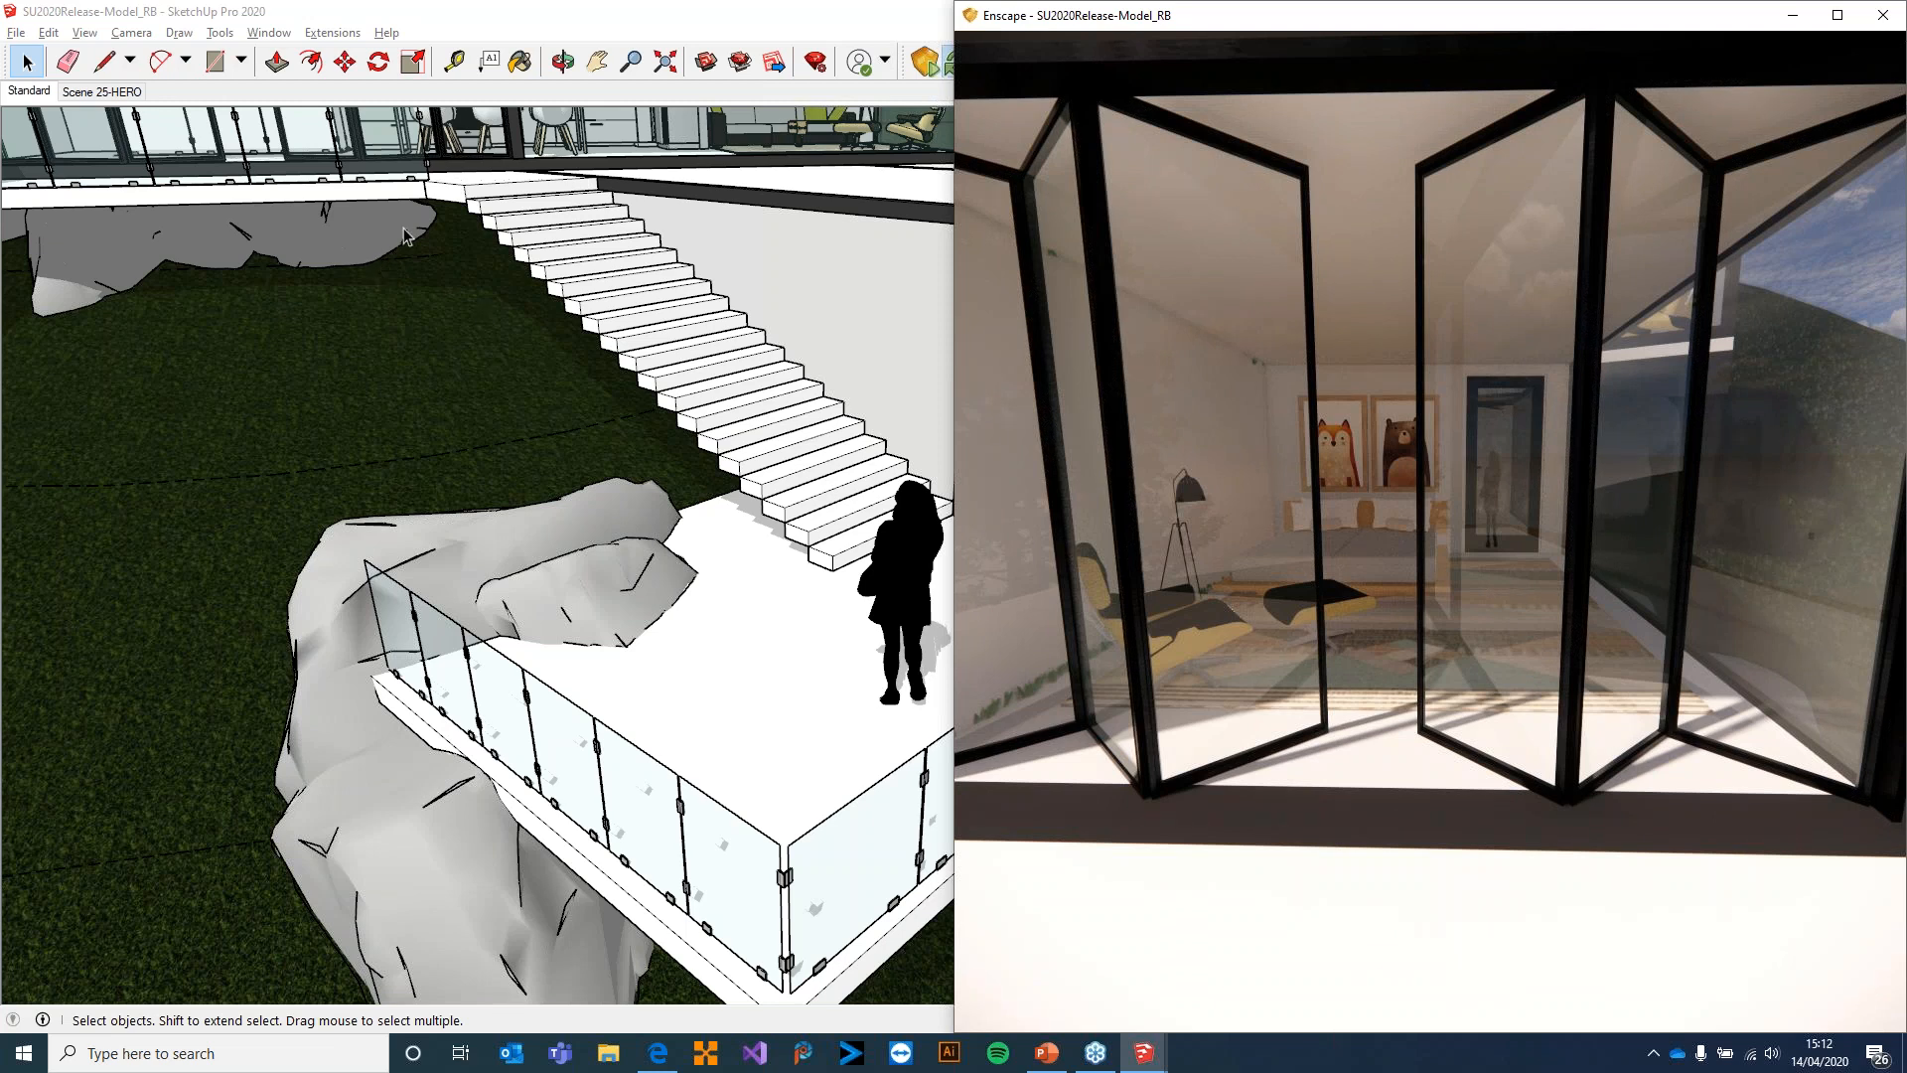
Clear the SketchUp window off this screen and arrange the Visual Settings window beside an enlarged Enscape render
mouse_move(515, 18)
left_mouse_down()
mouse_move(1091, 196)
mouse_move(1906, 171)
left_mouse_up()
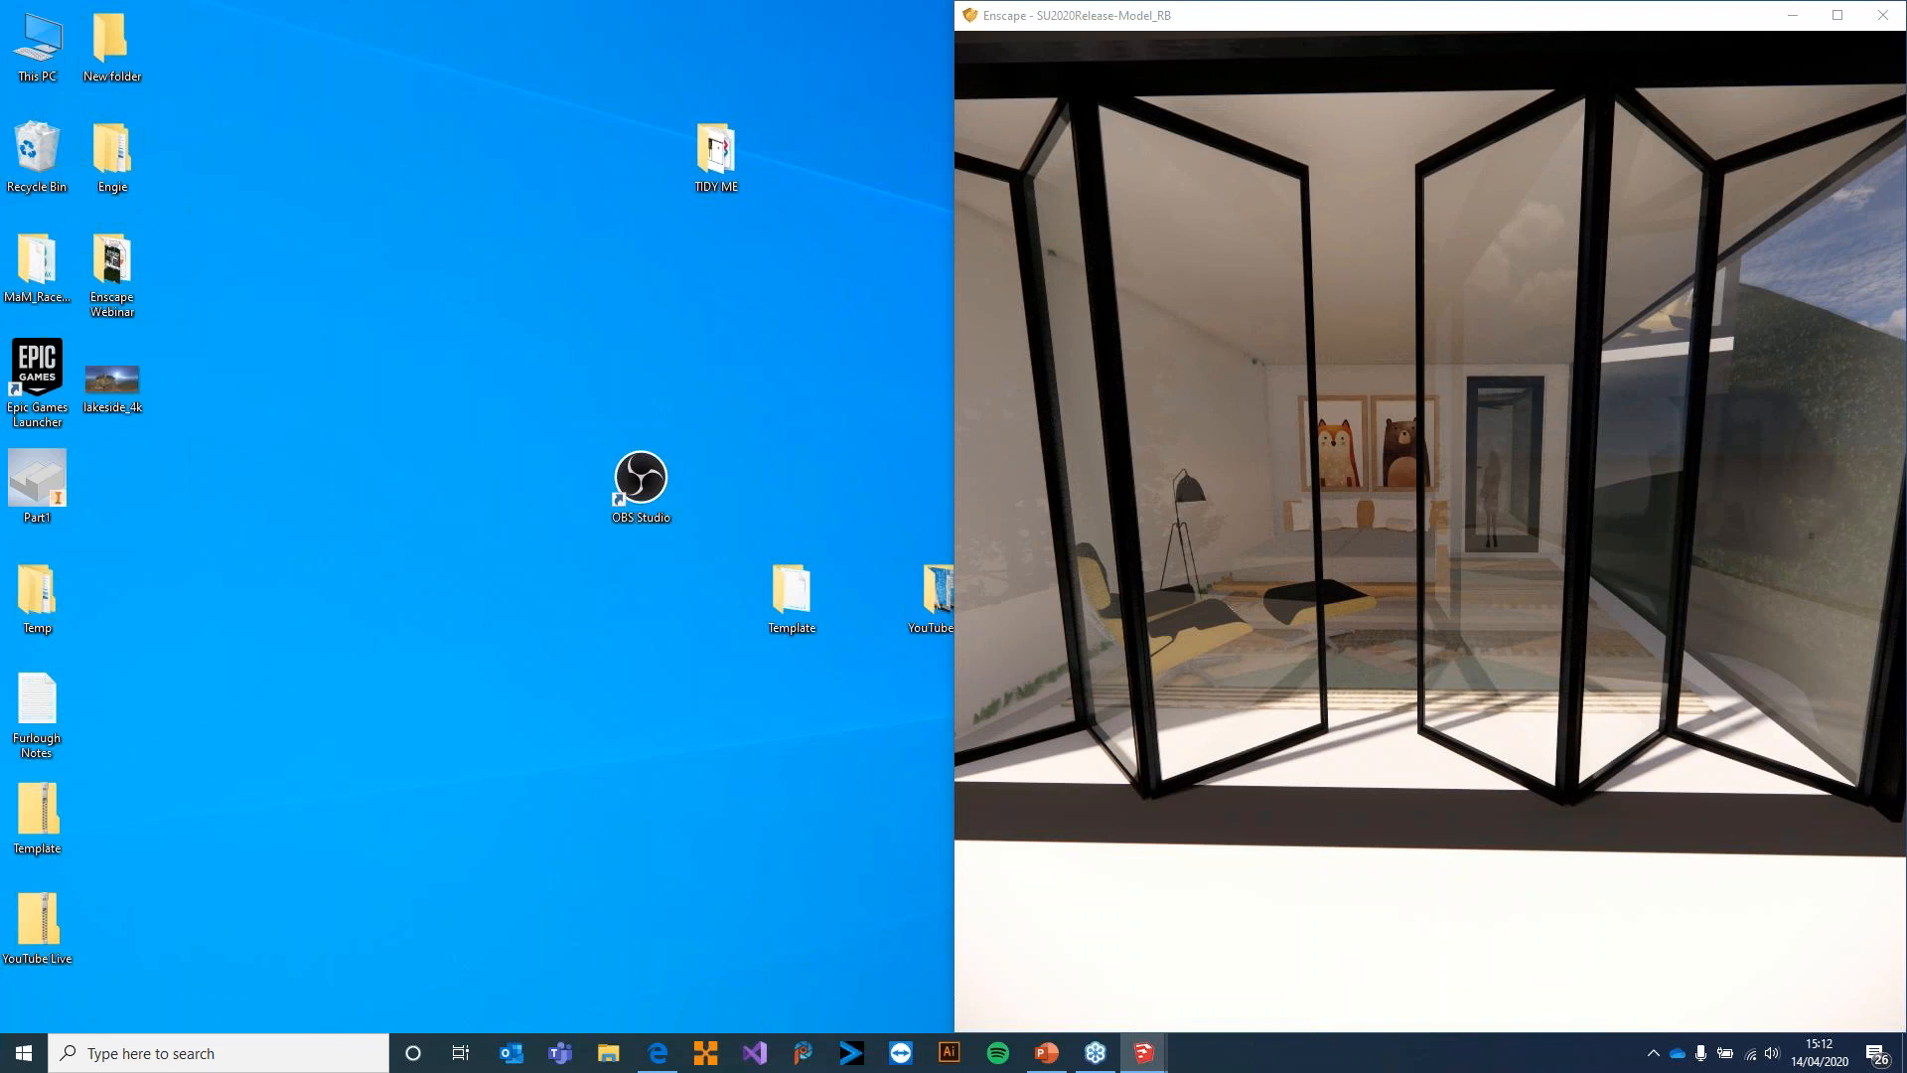
left_click_drag(1242, 1072, 630, 64)
left_click_drag(1191, 21, 1117, 22)
left_click_drag(596, 127, 581, 144)
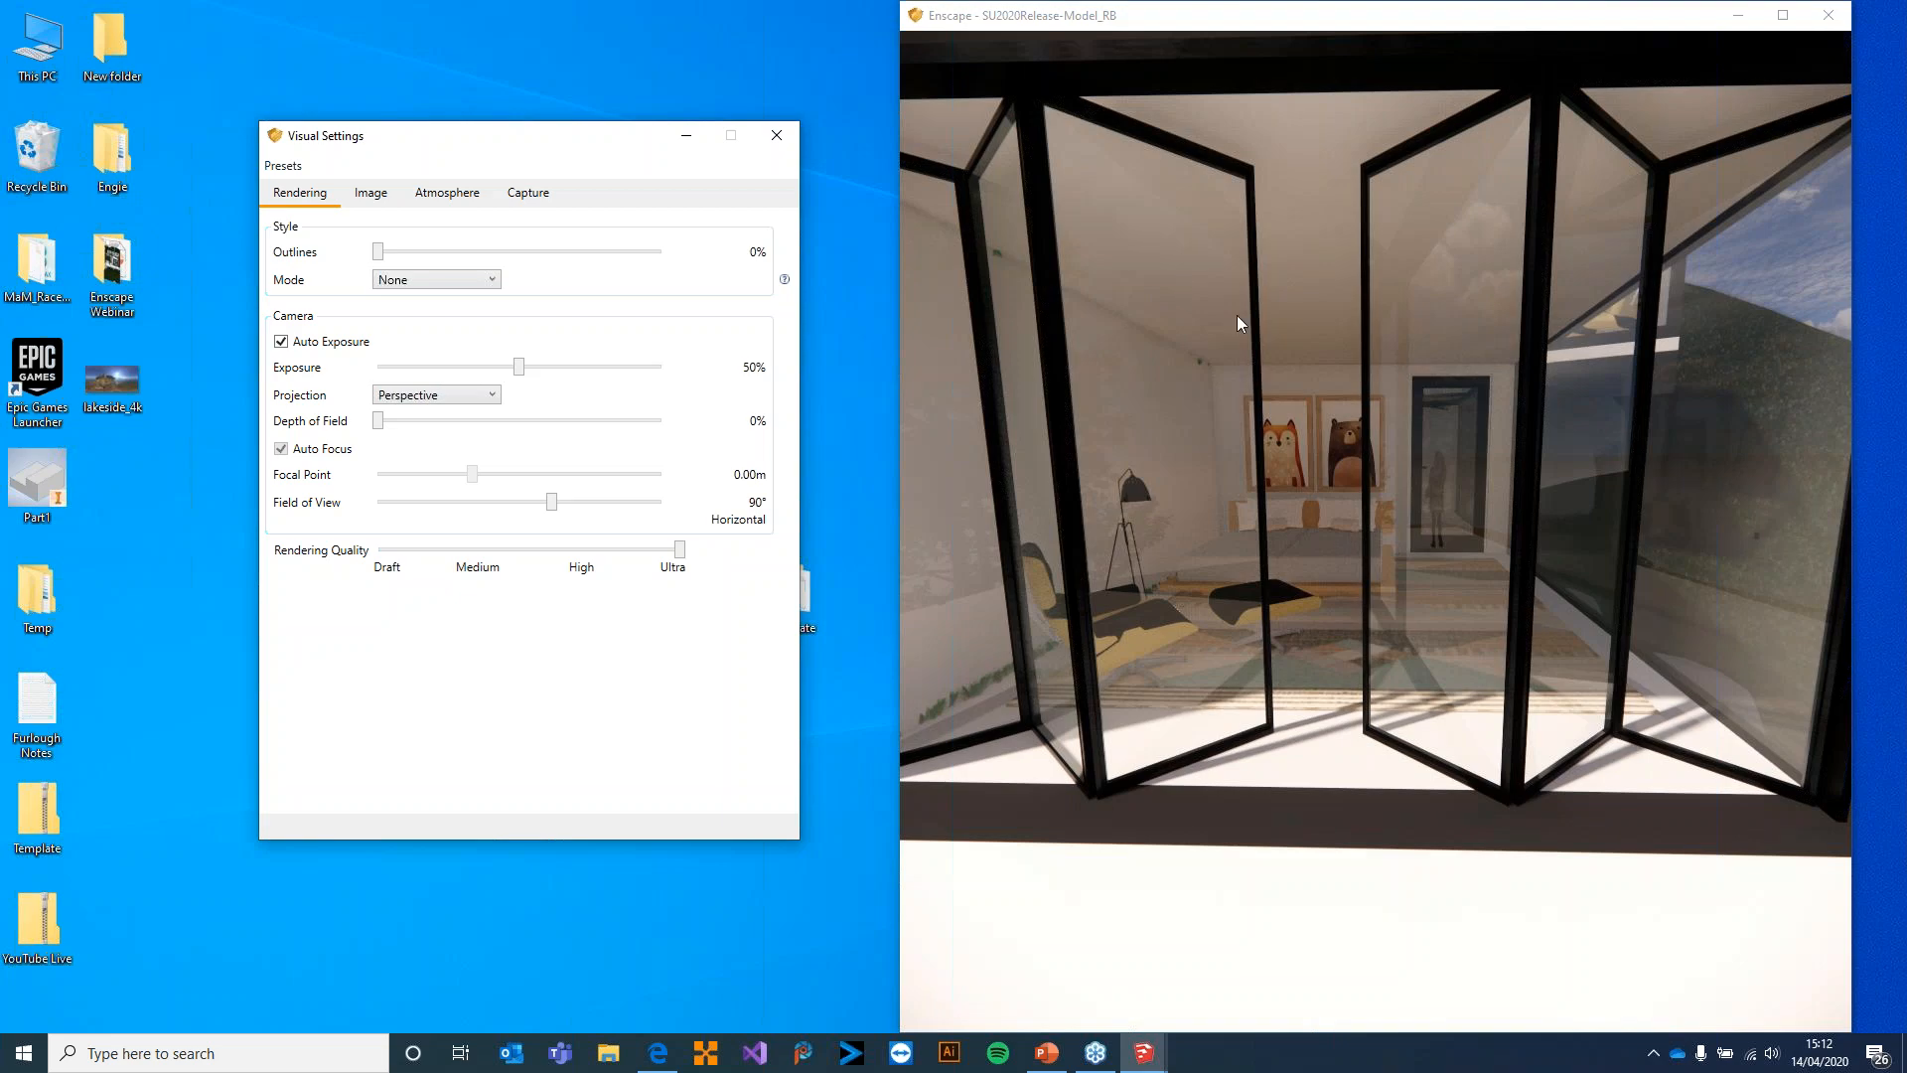
left_click_drag(1169, 15, 1120, 87)
double_click(1119, 92)
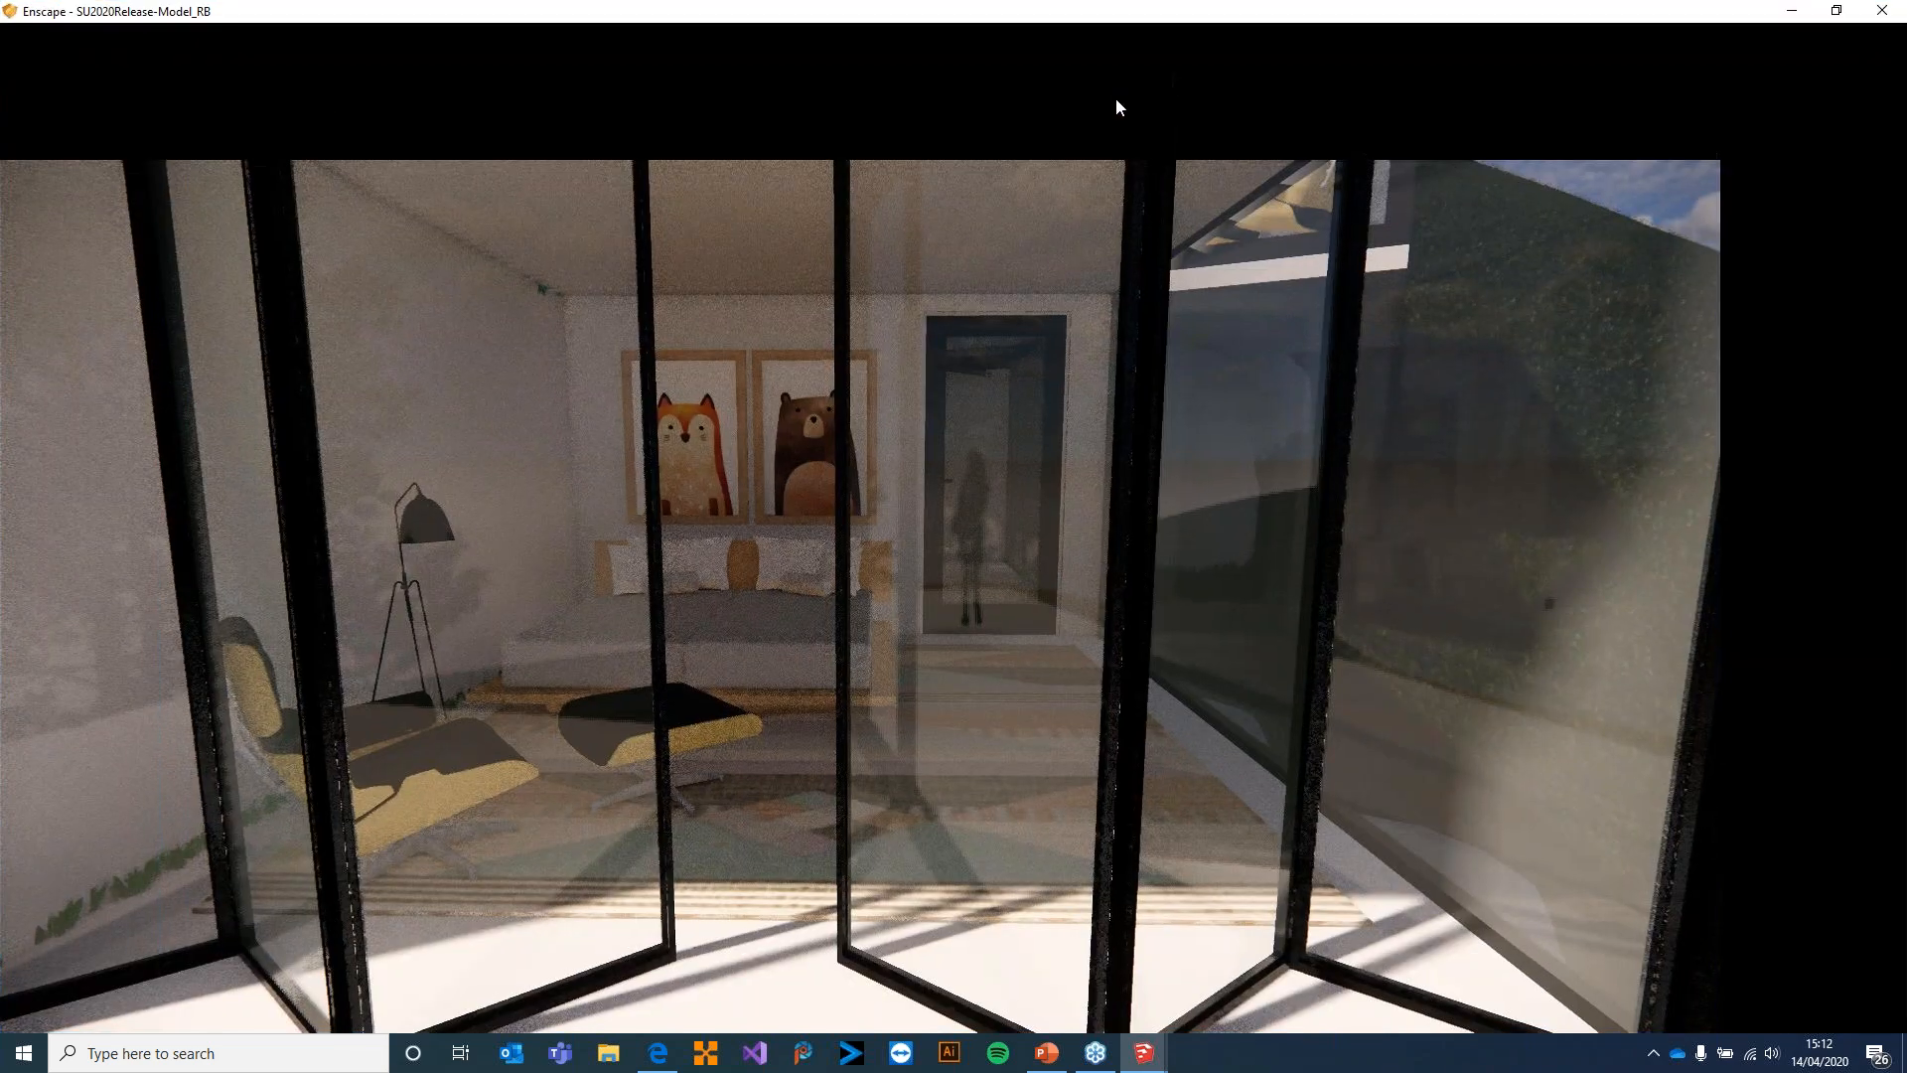
left_click_drag(771, 6, 1159, 24)
left_click_drag(318, 136, 74, 37)
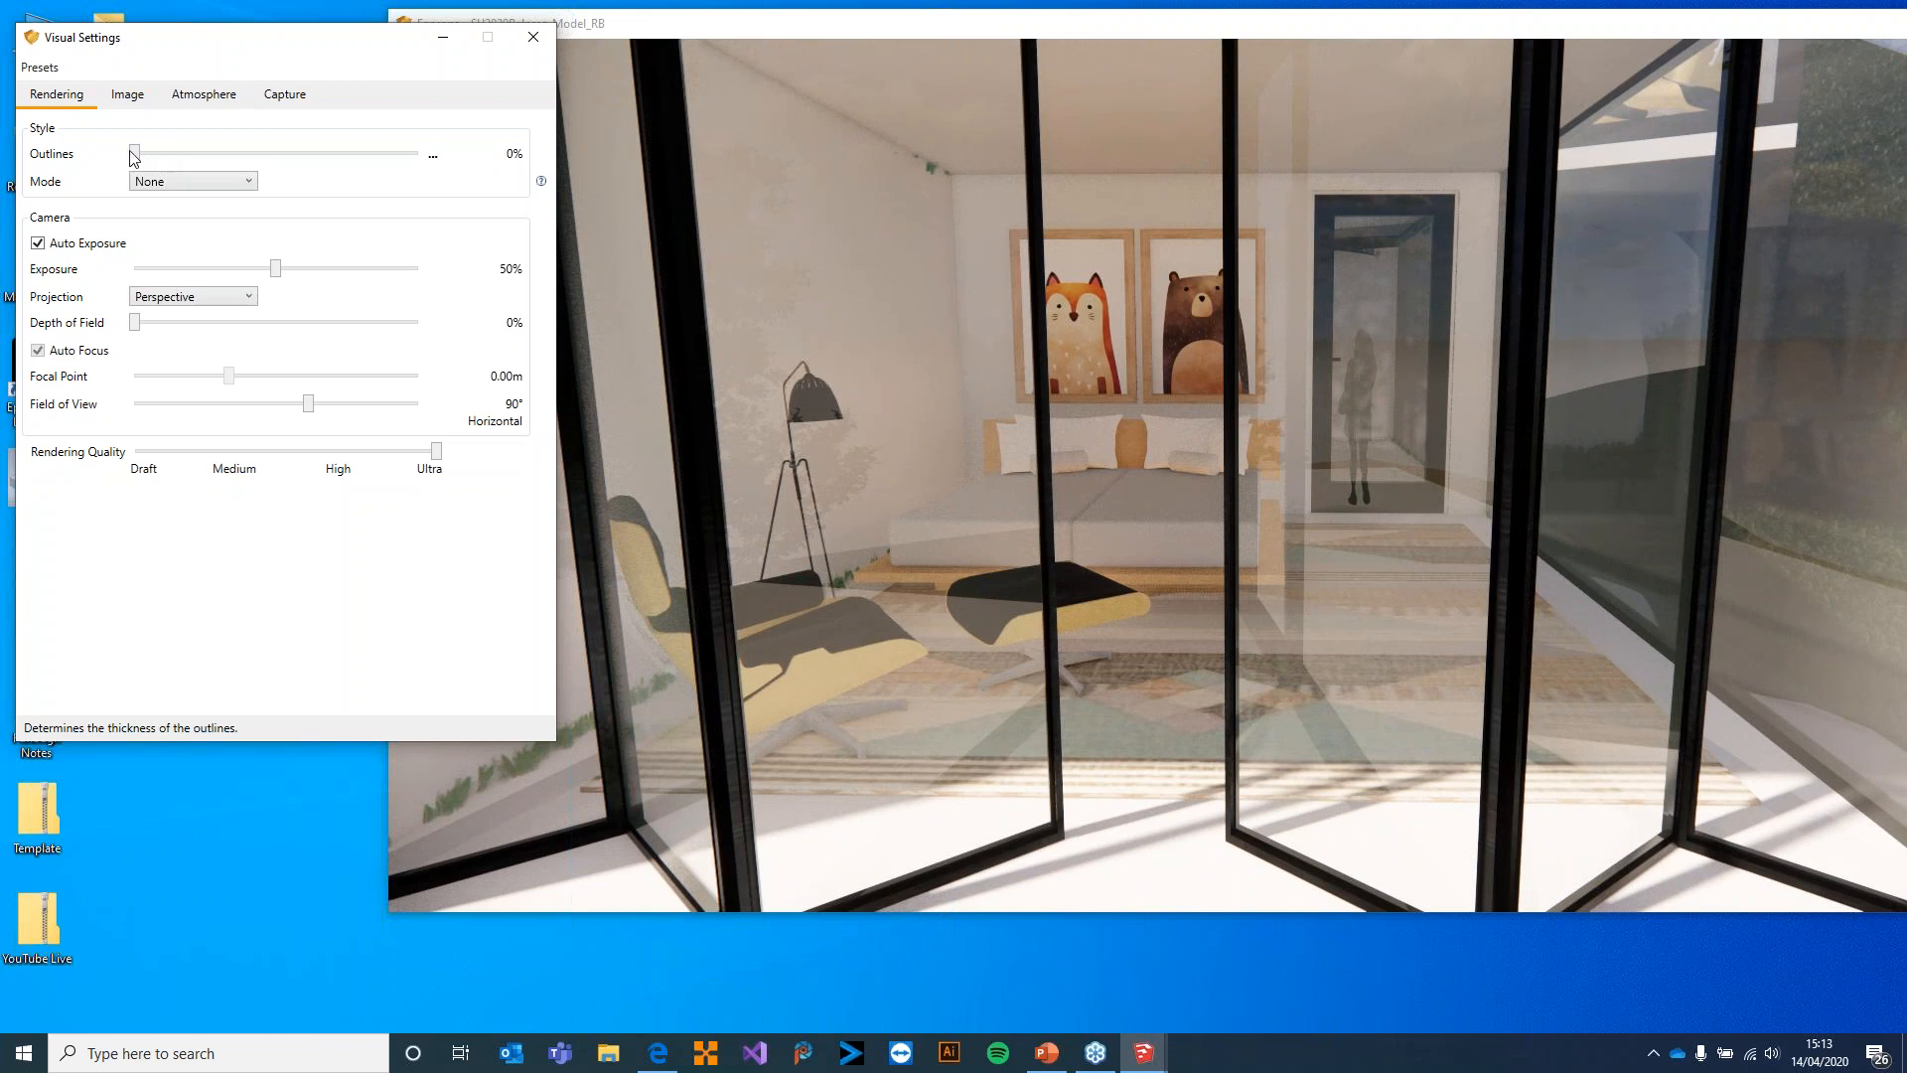
Try Outlines values of 26%, 66%, 100% and 24% on the bedroom render, and return Outlines to 0%
left_click_drag(156, 156, 220, 153)
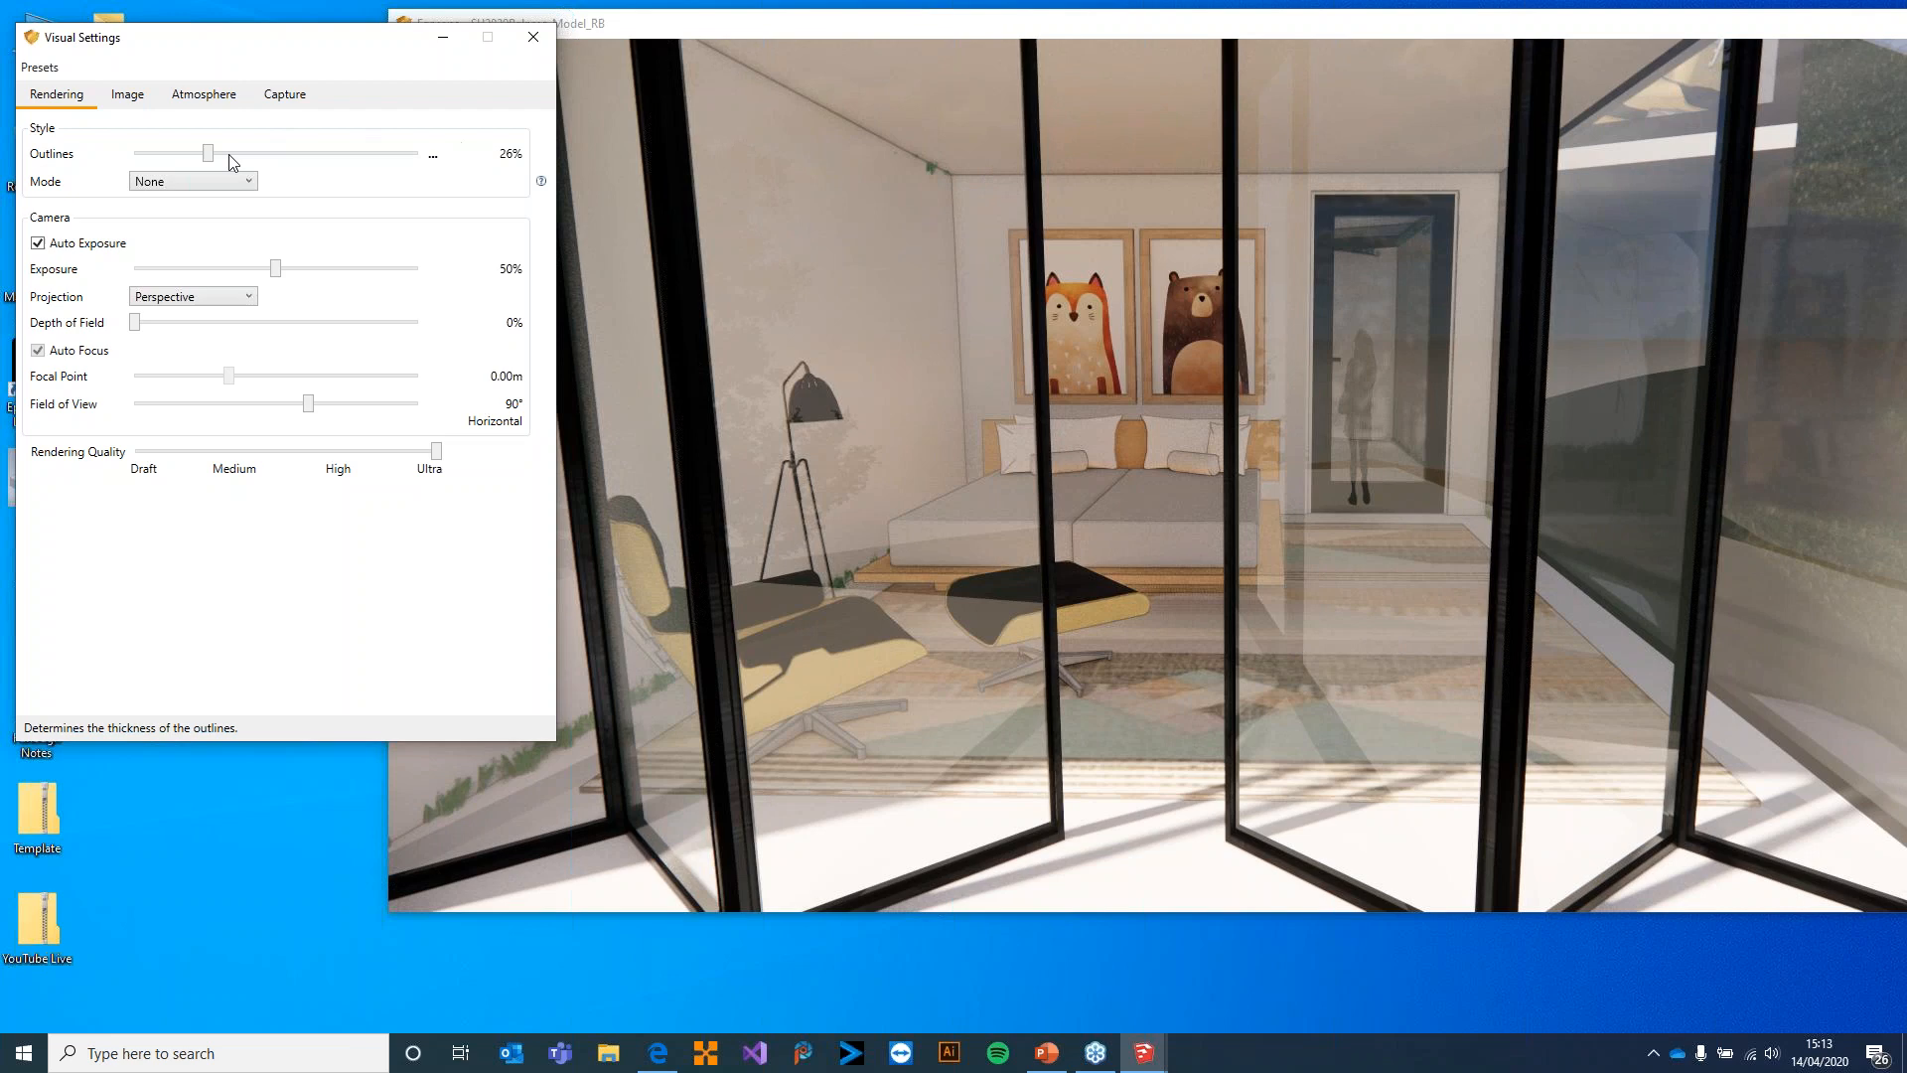
left_click_drag(209, 154, 322, 153)
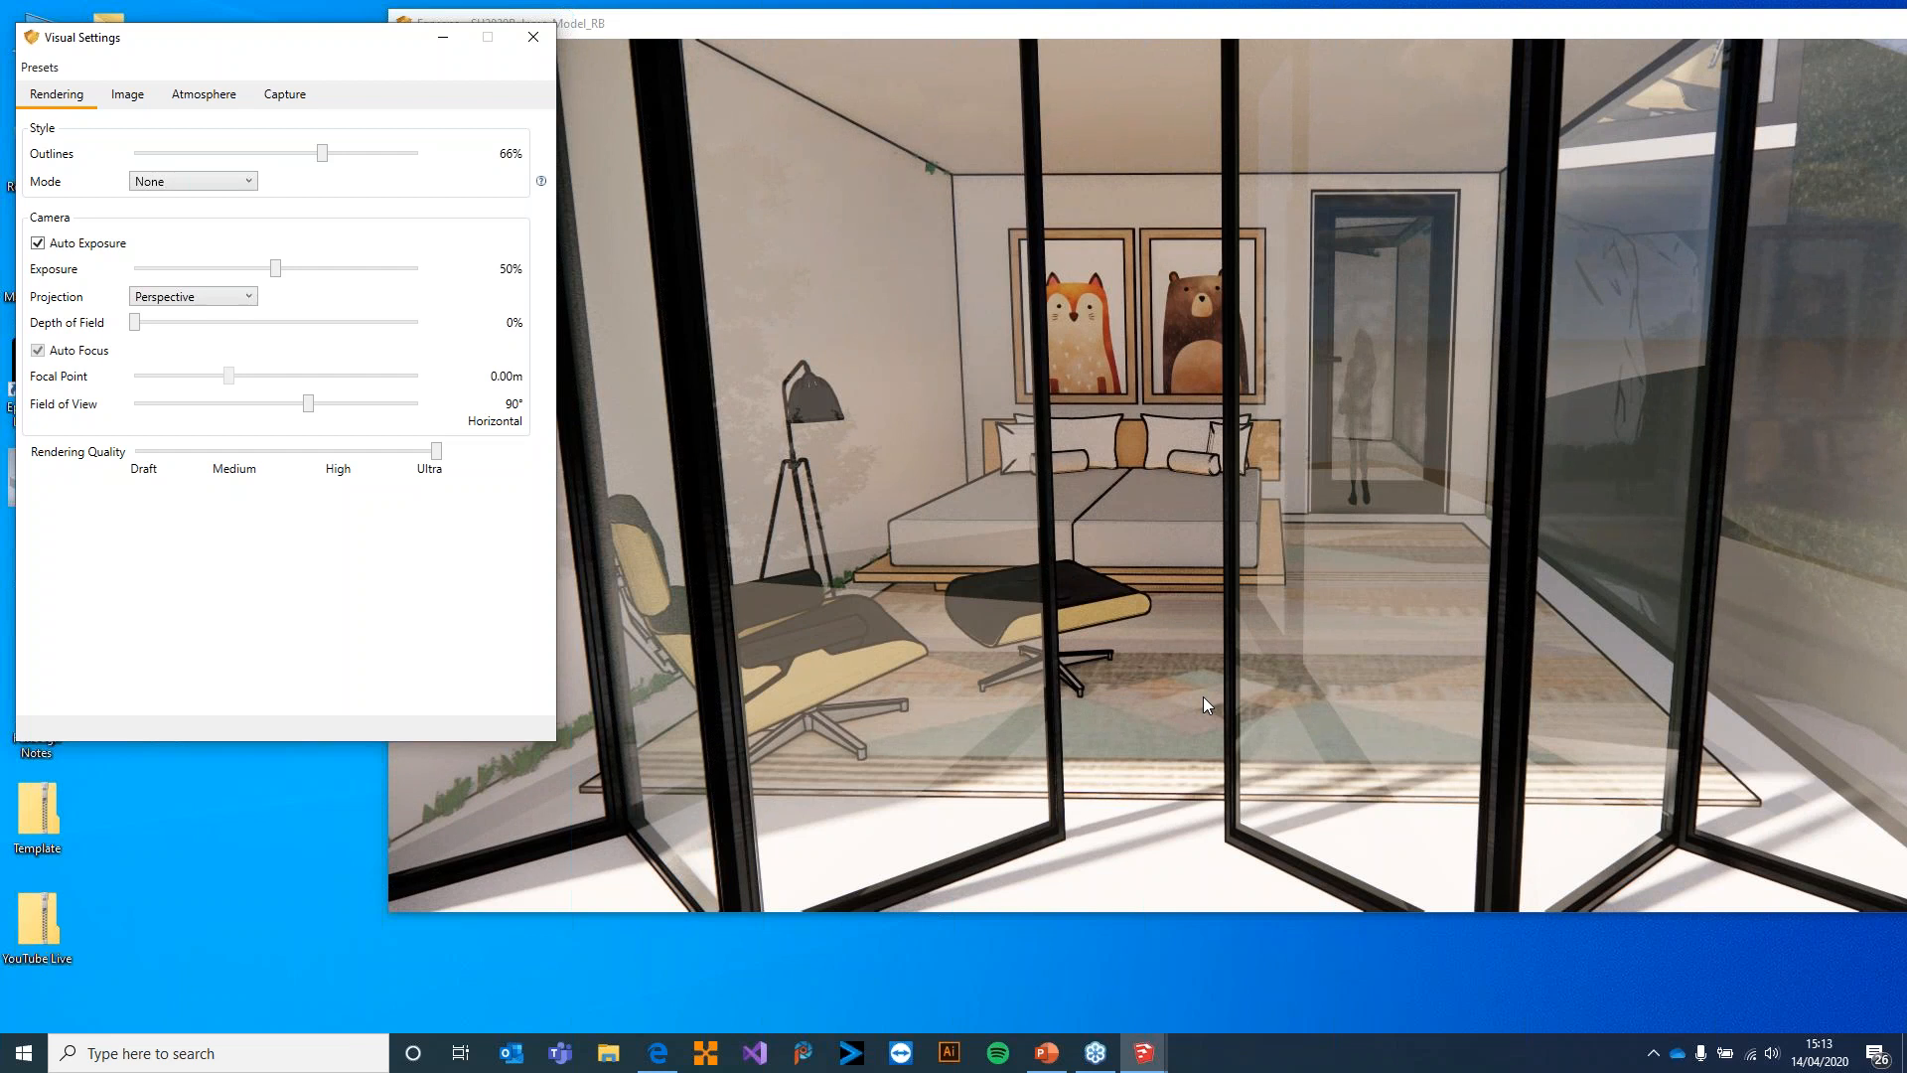
left_click_drag(321, 153, 455, 157)
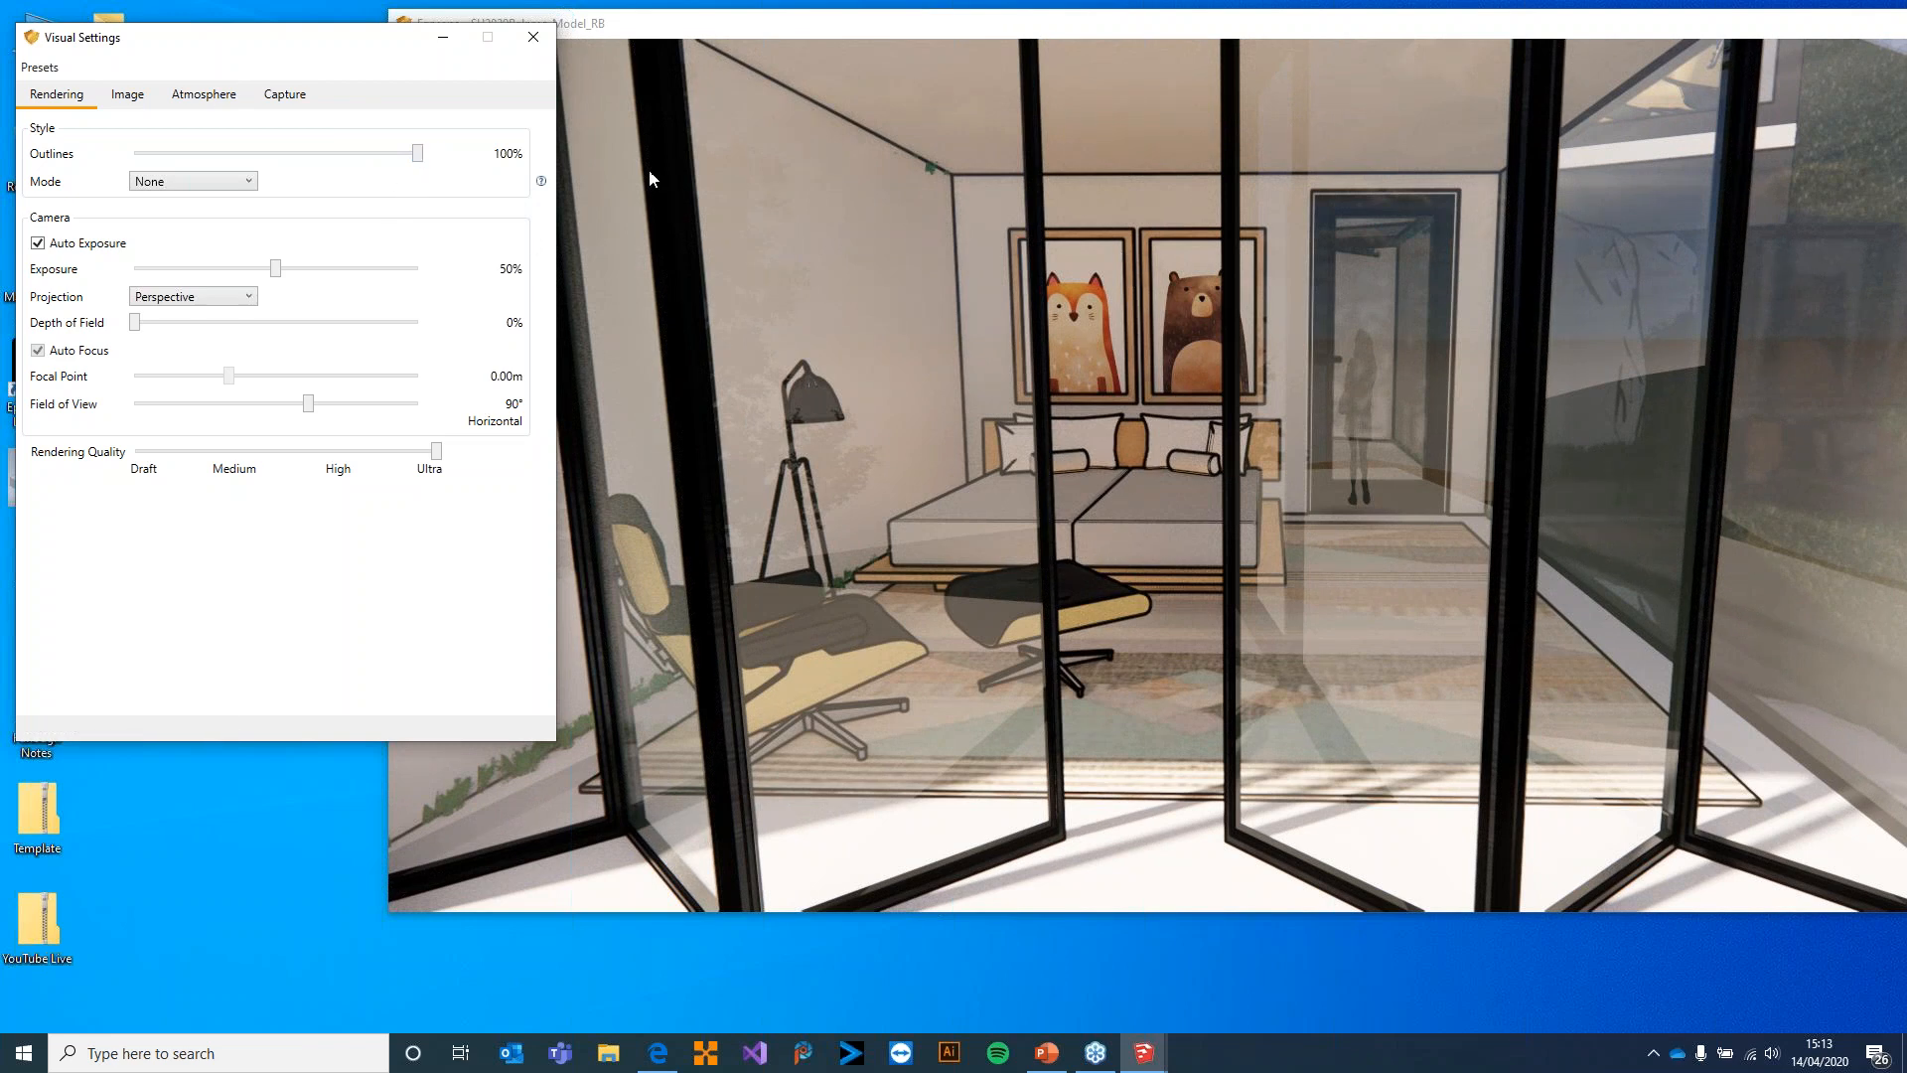
left_click_drag(417, 164, 199, 165)
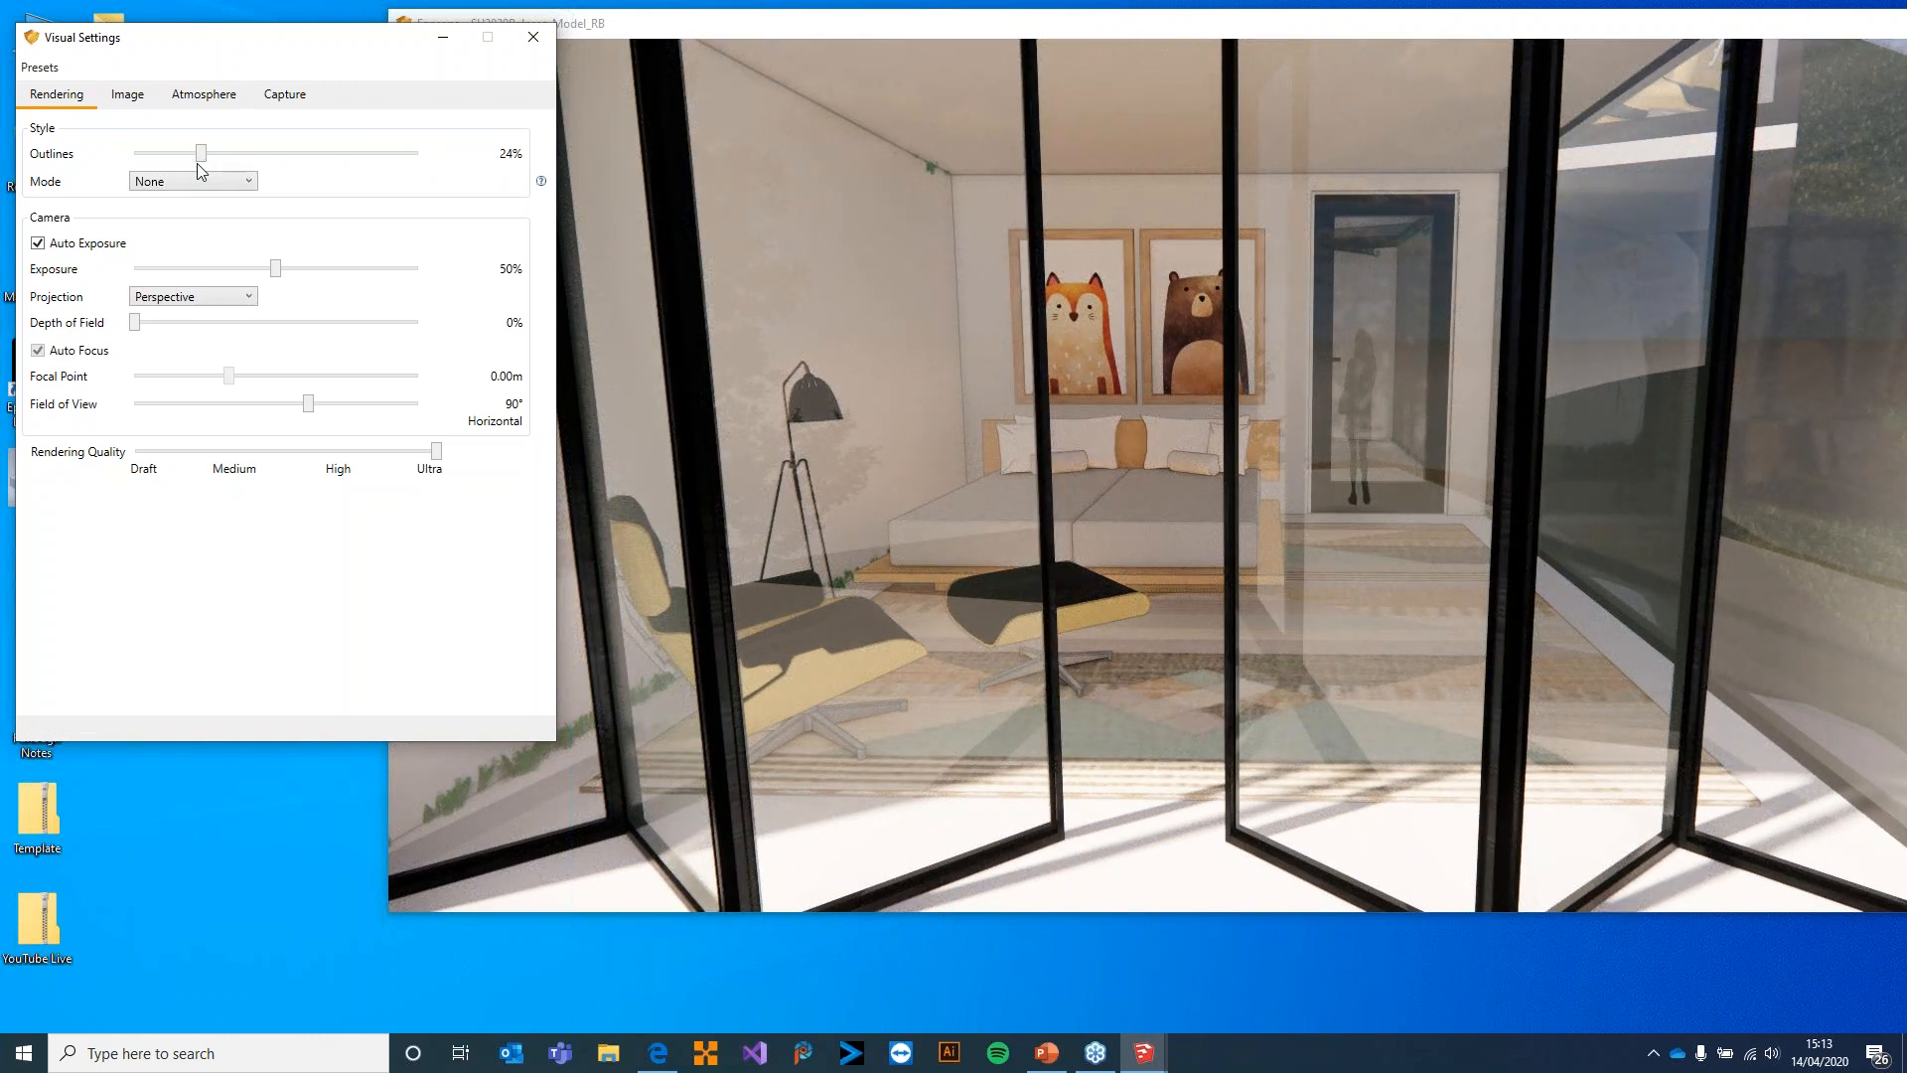
left_click_drag(201, 154, 490, 152)
left_click_drag(350, 153, 124, 154)
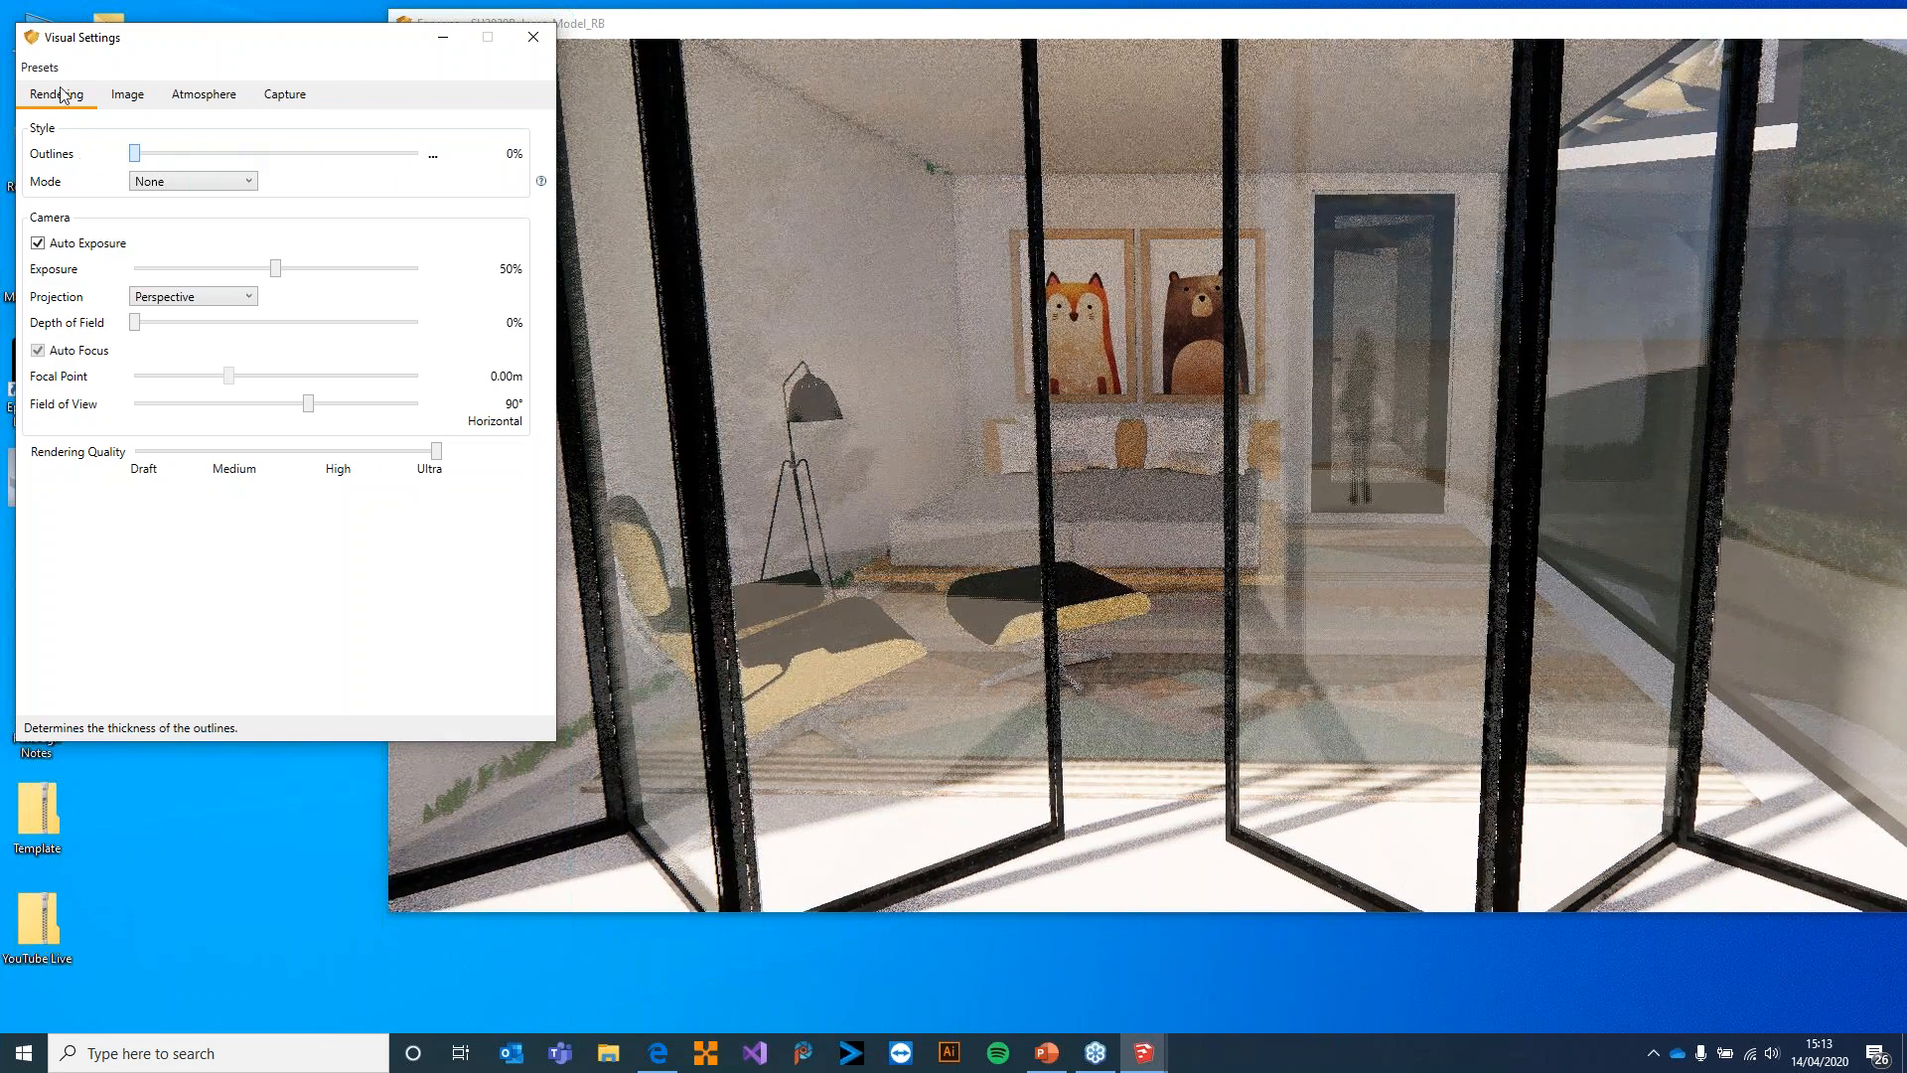
Set the render style mode to White and maximise the Enscape window
left_click(219, 183)
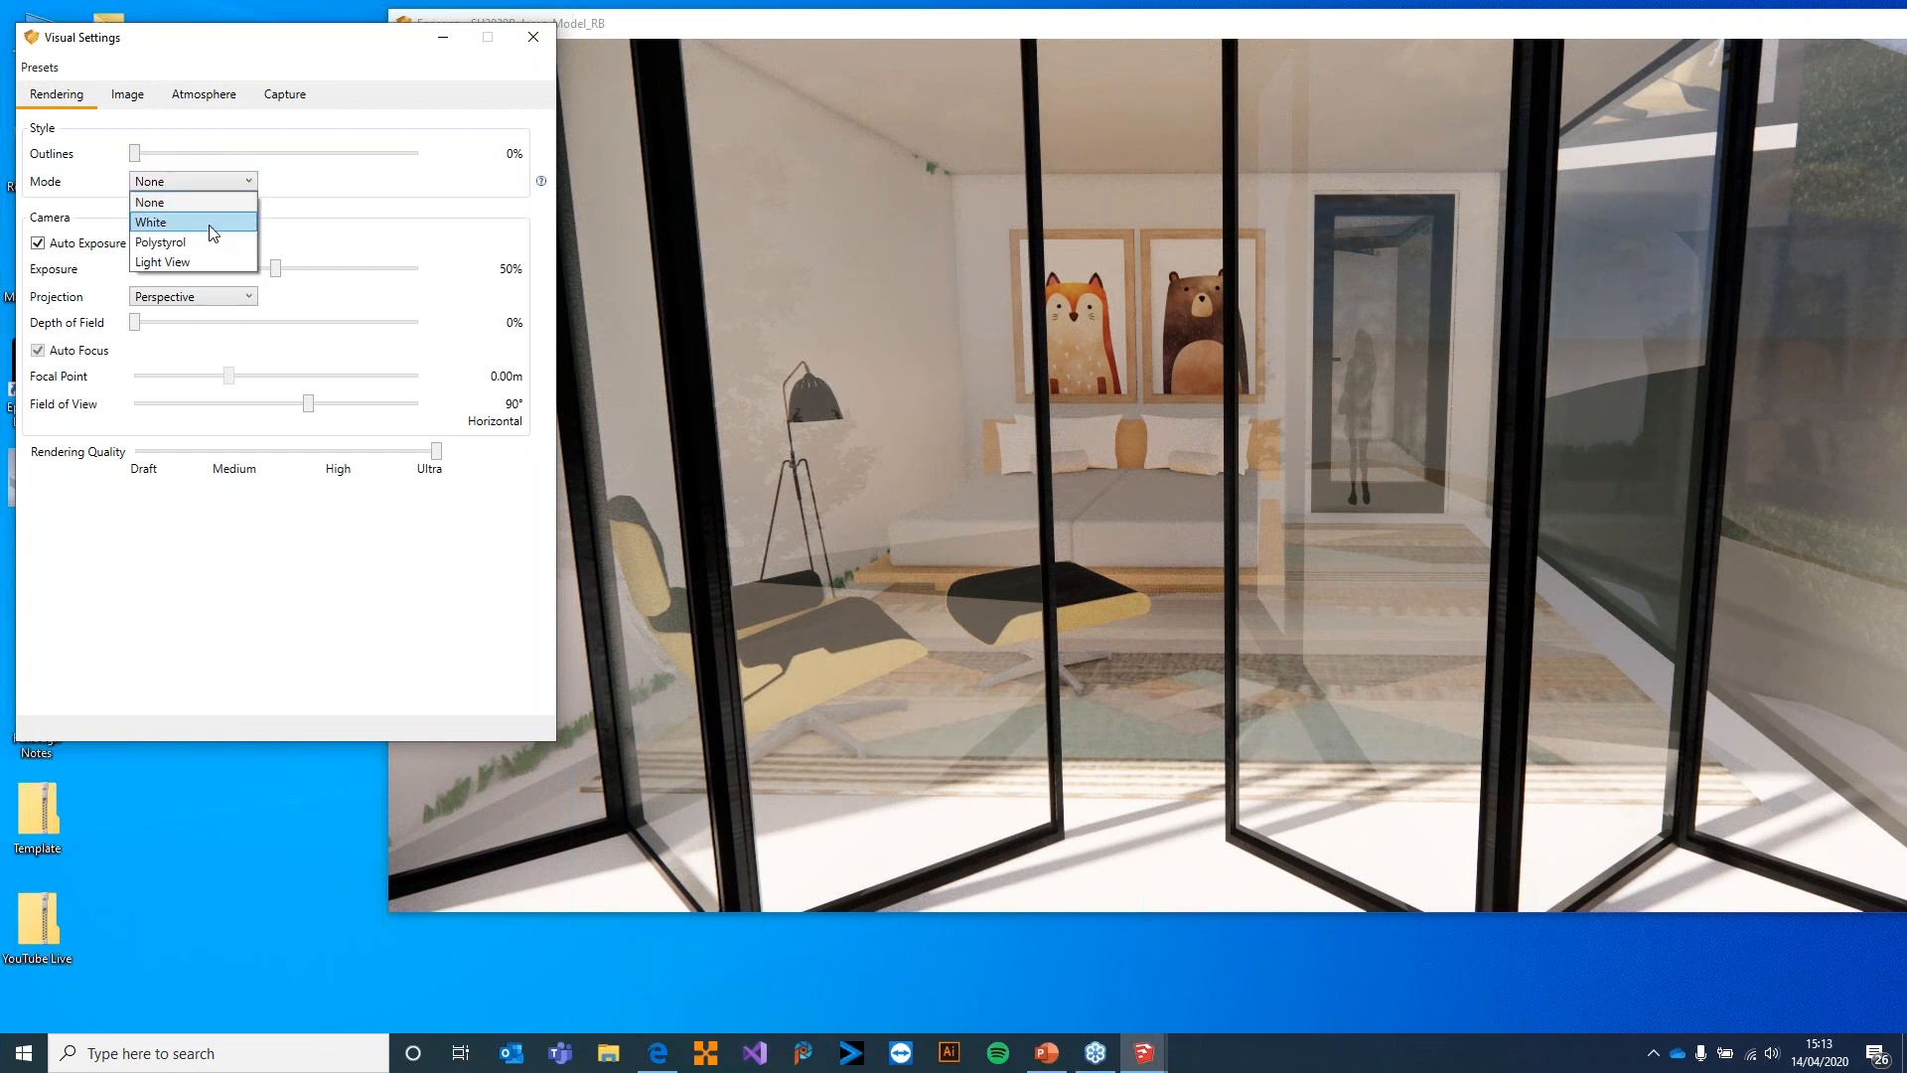
left_click(213, 222)
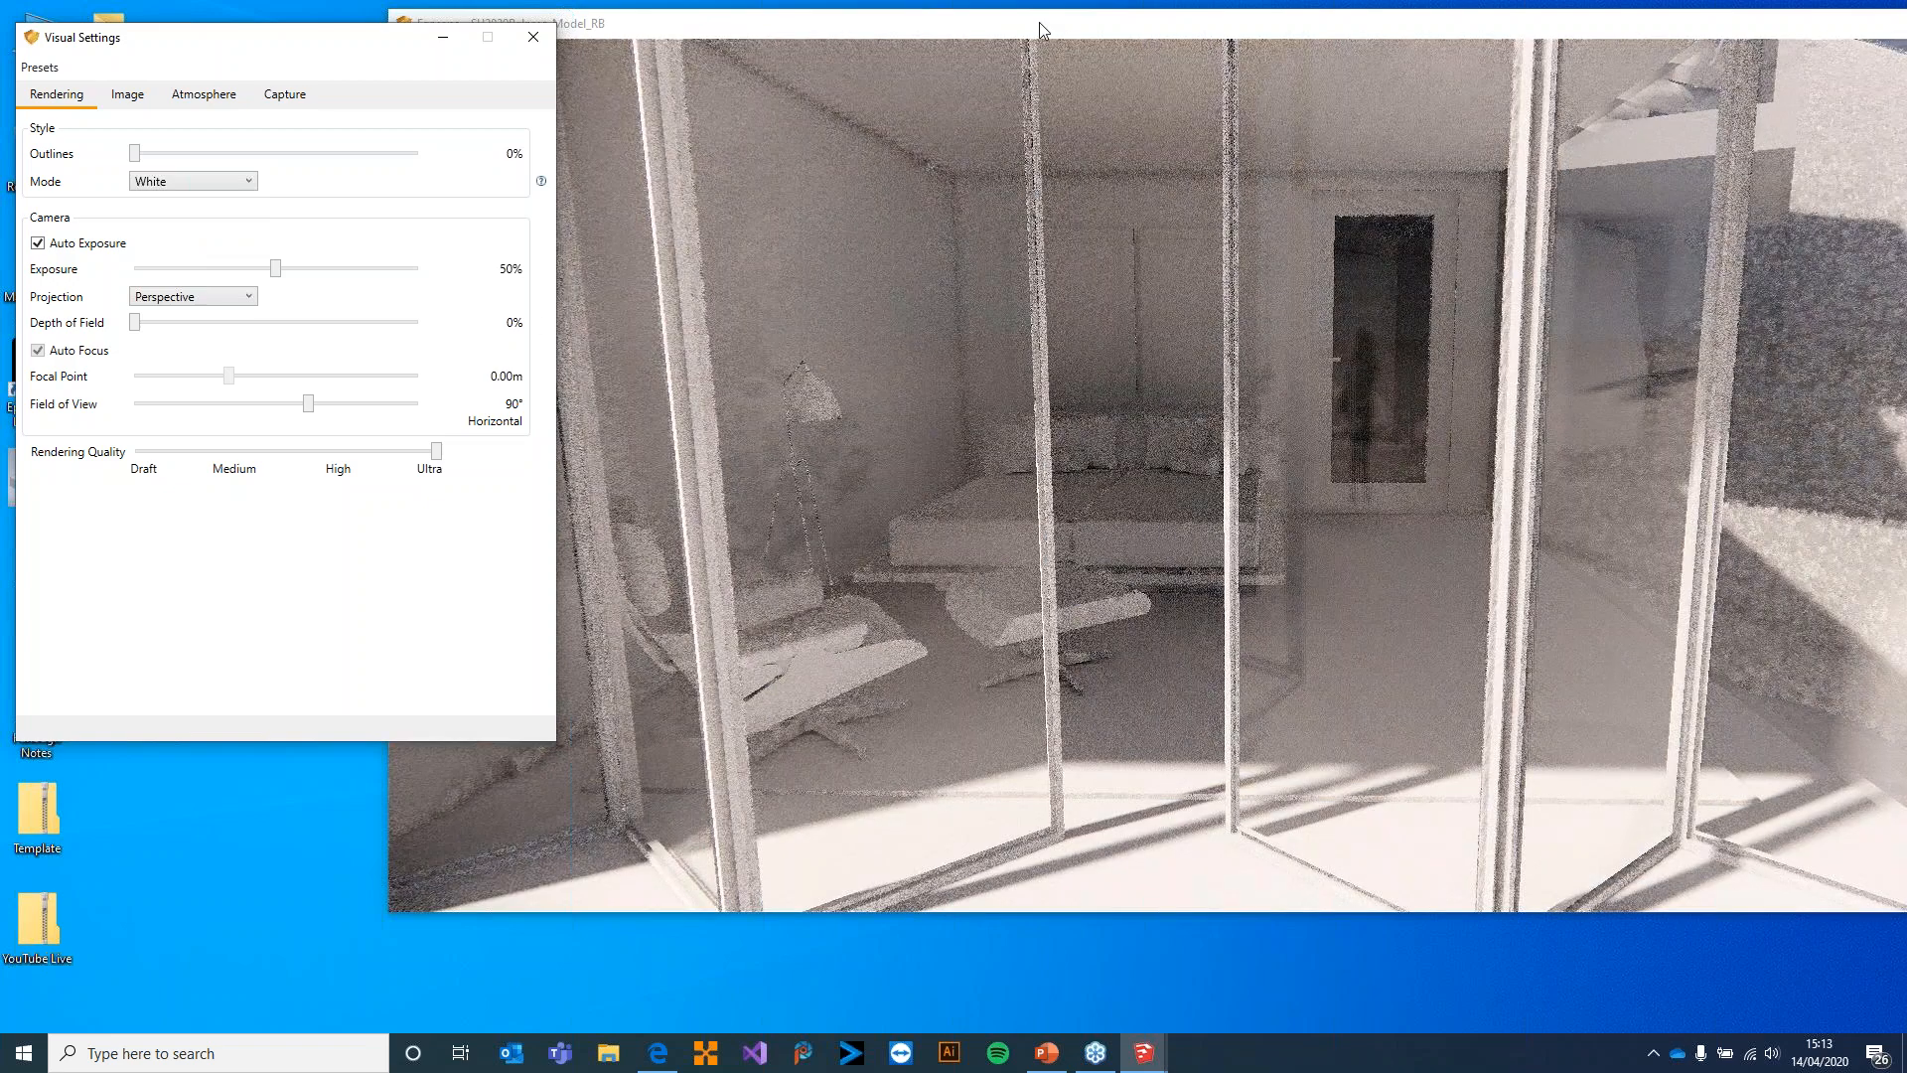
double_click(1039, 23)
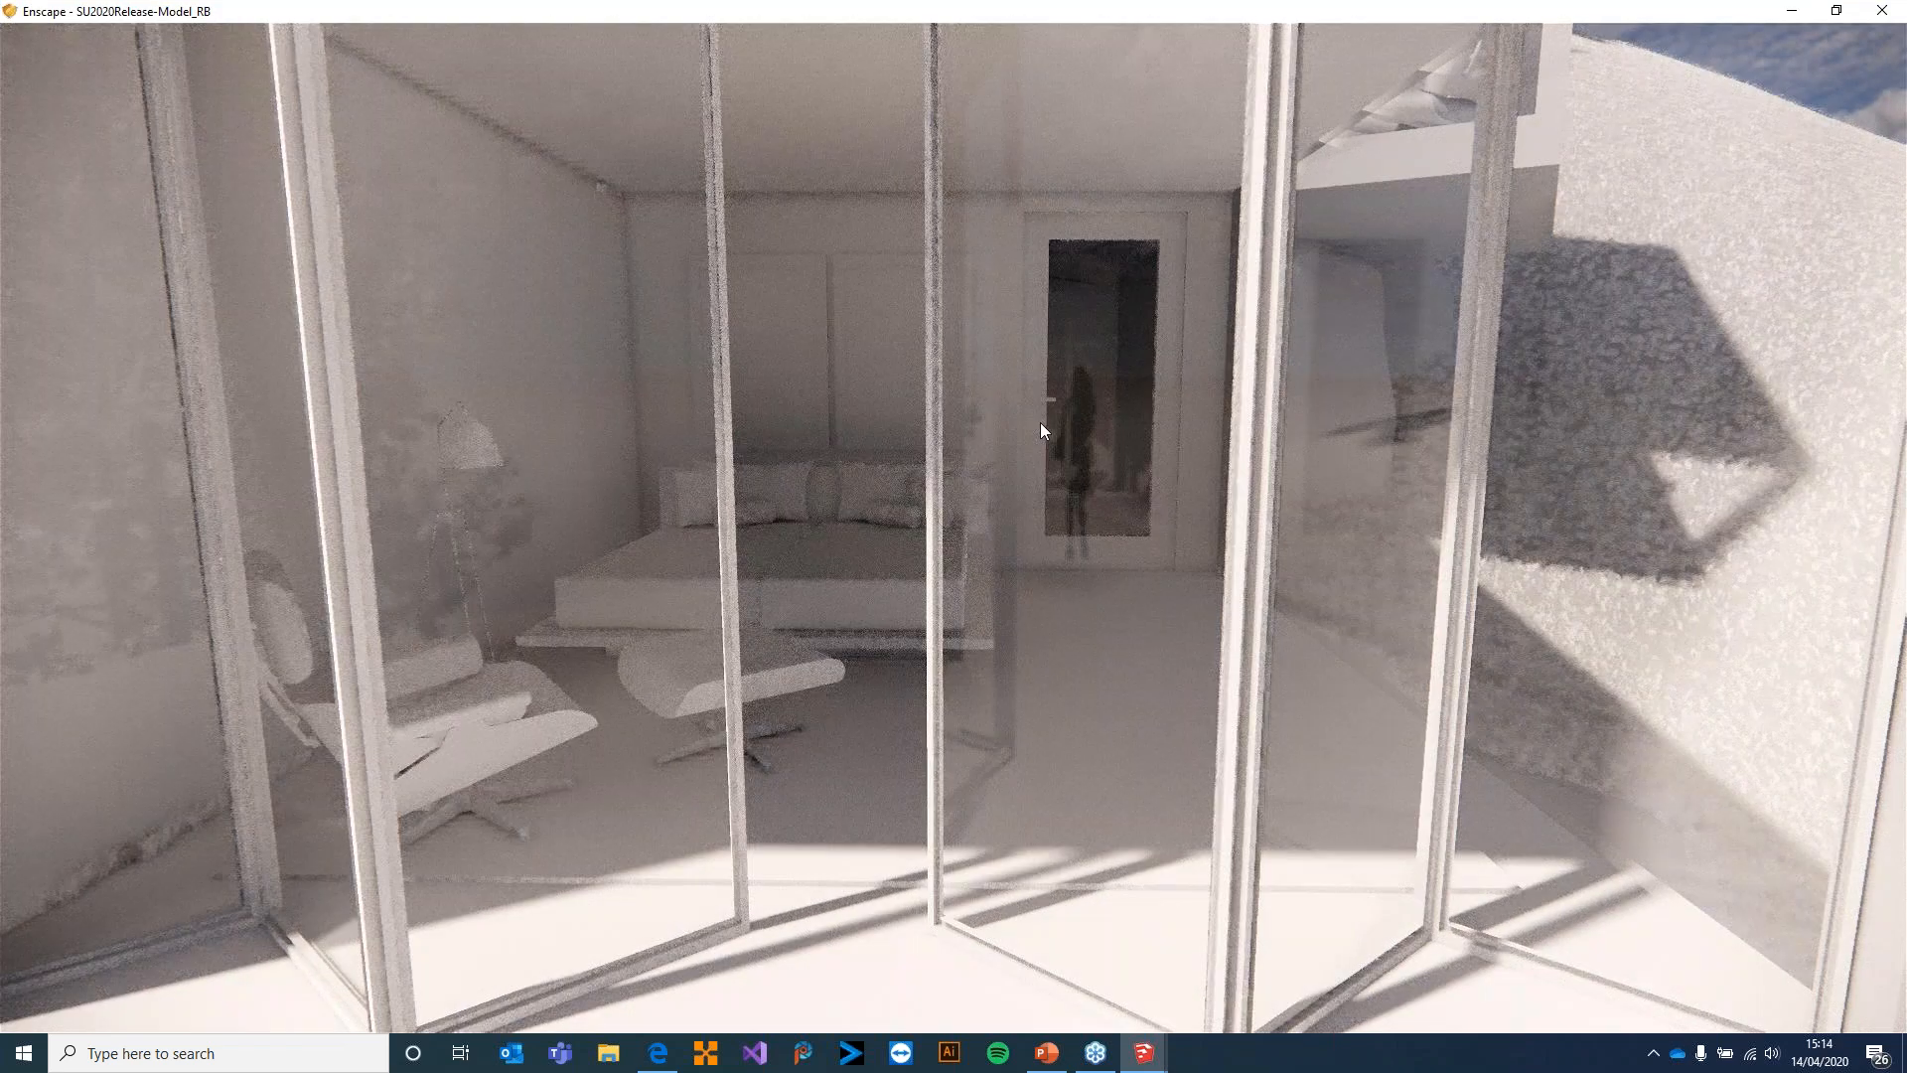
Walk through the white render to examine the terrace, the folding glass doors and the dining area
left_click_drag(1069, 407, 1788, 357)
key("w")
key("w")
key("w")
key("w")
key("w")
key("w")
key("w")
key("s")
key("s")
key("w")
key("w")
key("w")
left_click_drag(1788, 527, 1401, 473)
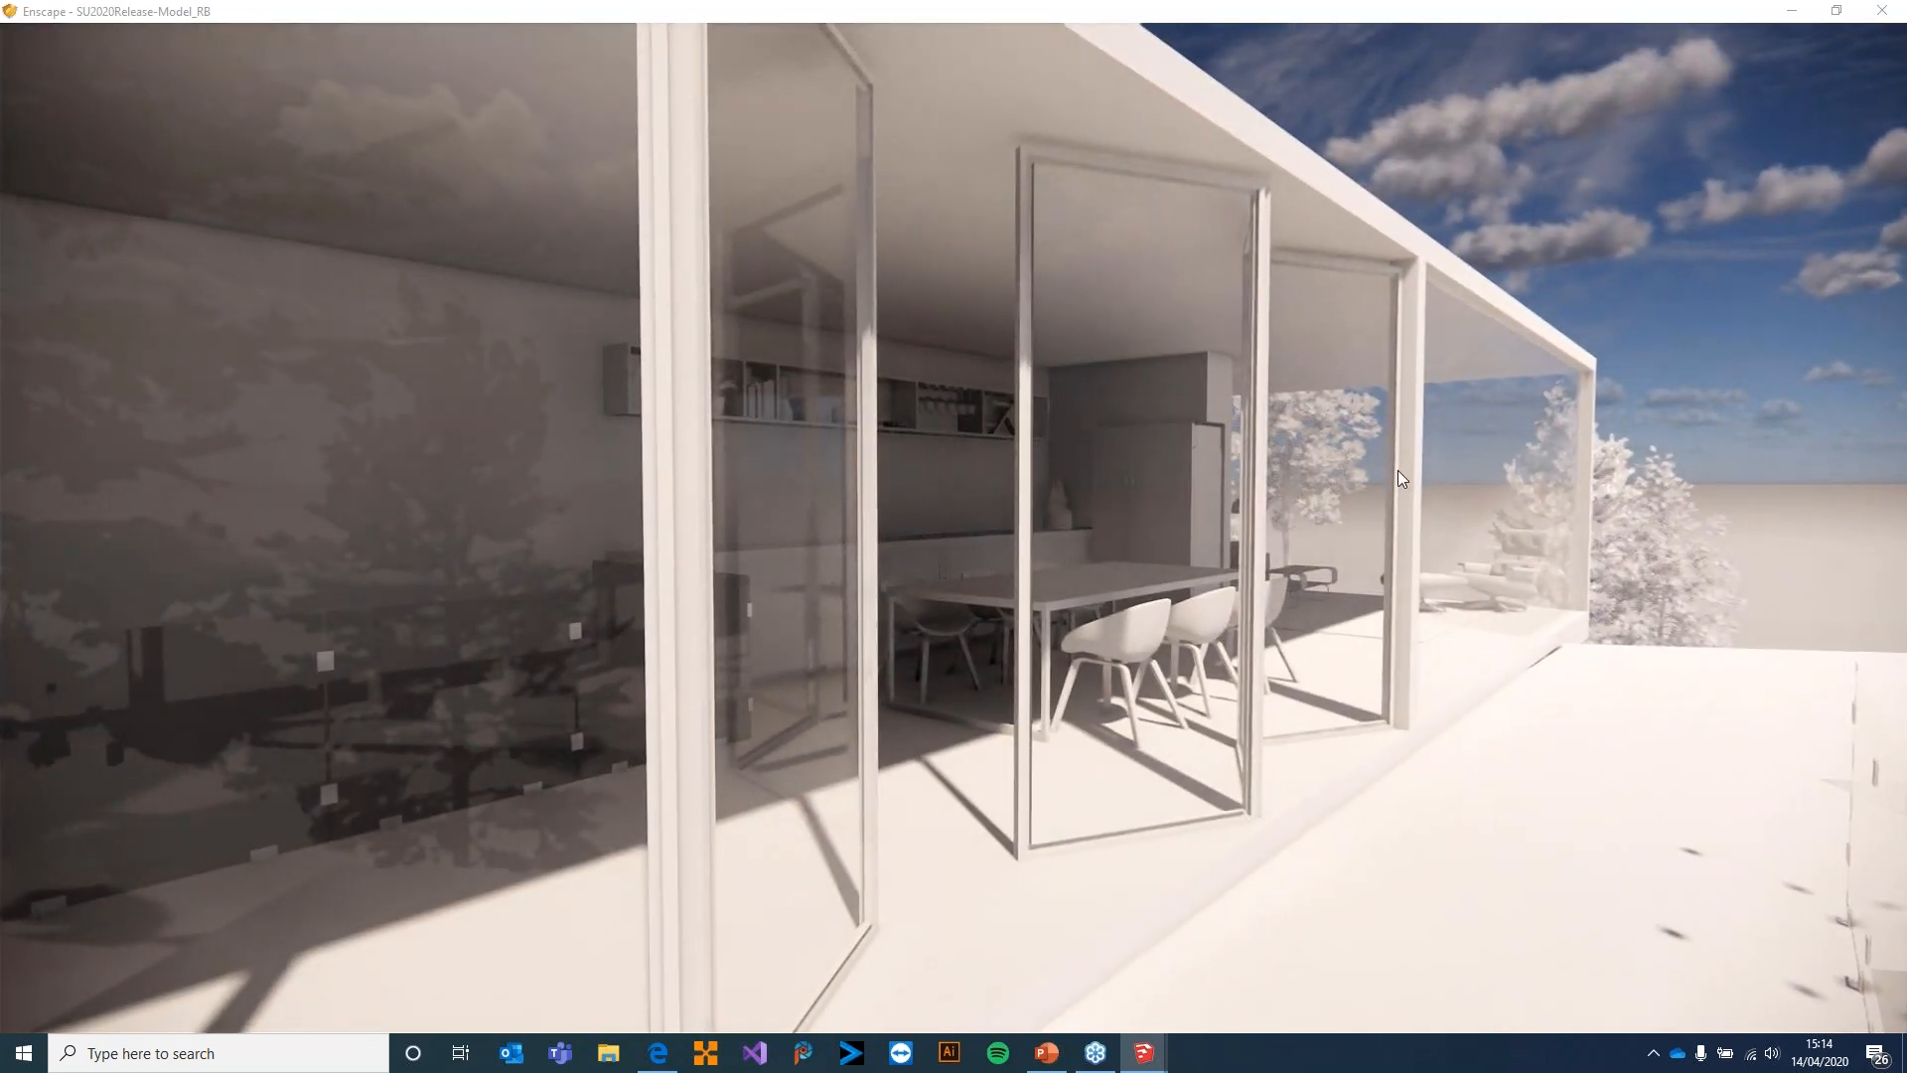
Bring the render window back beside the Visual Settings and compare the Polystyrol and White modes, ending on Polystyrol
key("alt+Tab")
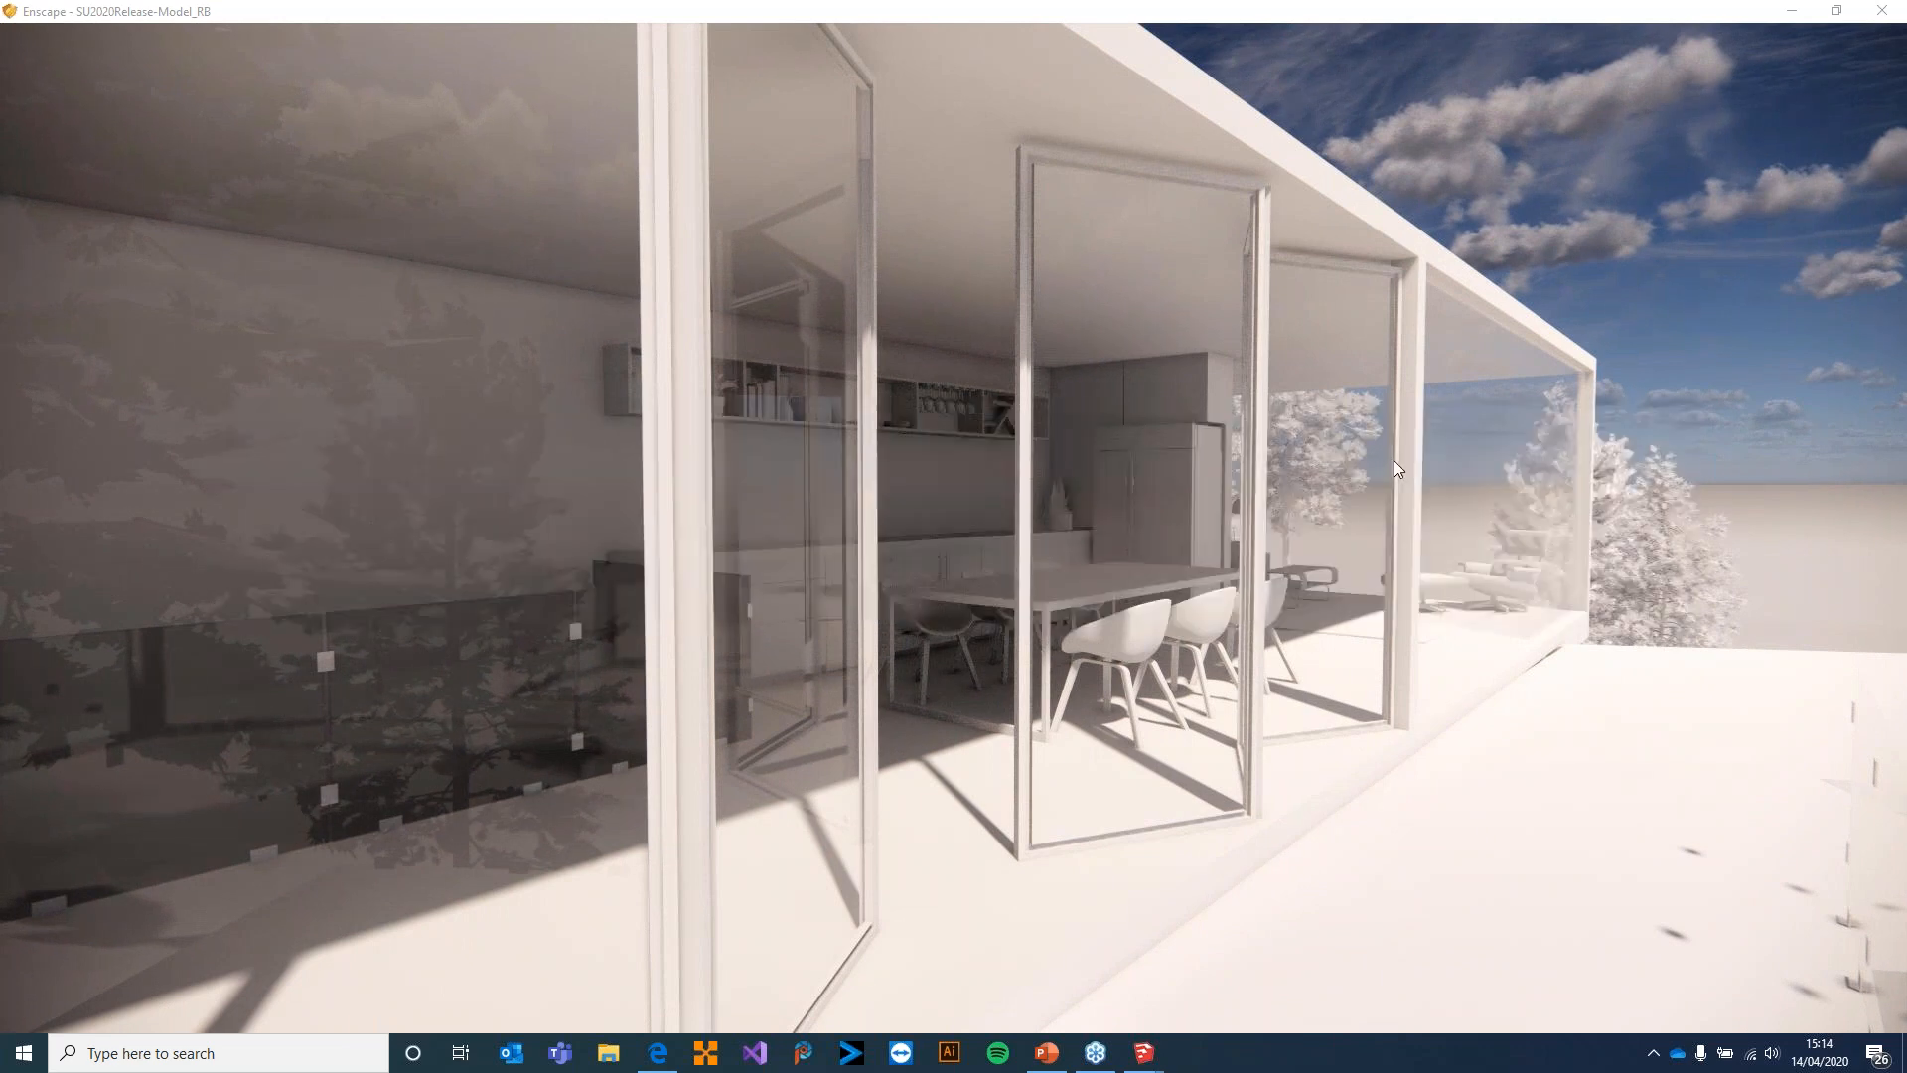
double_click(1266, 15)
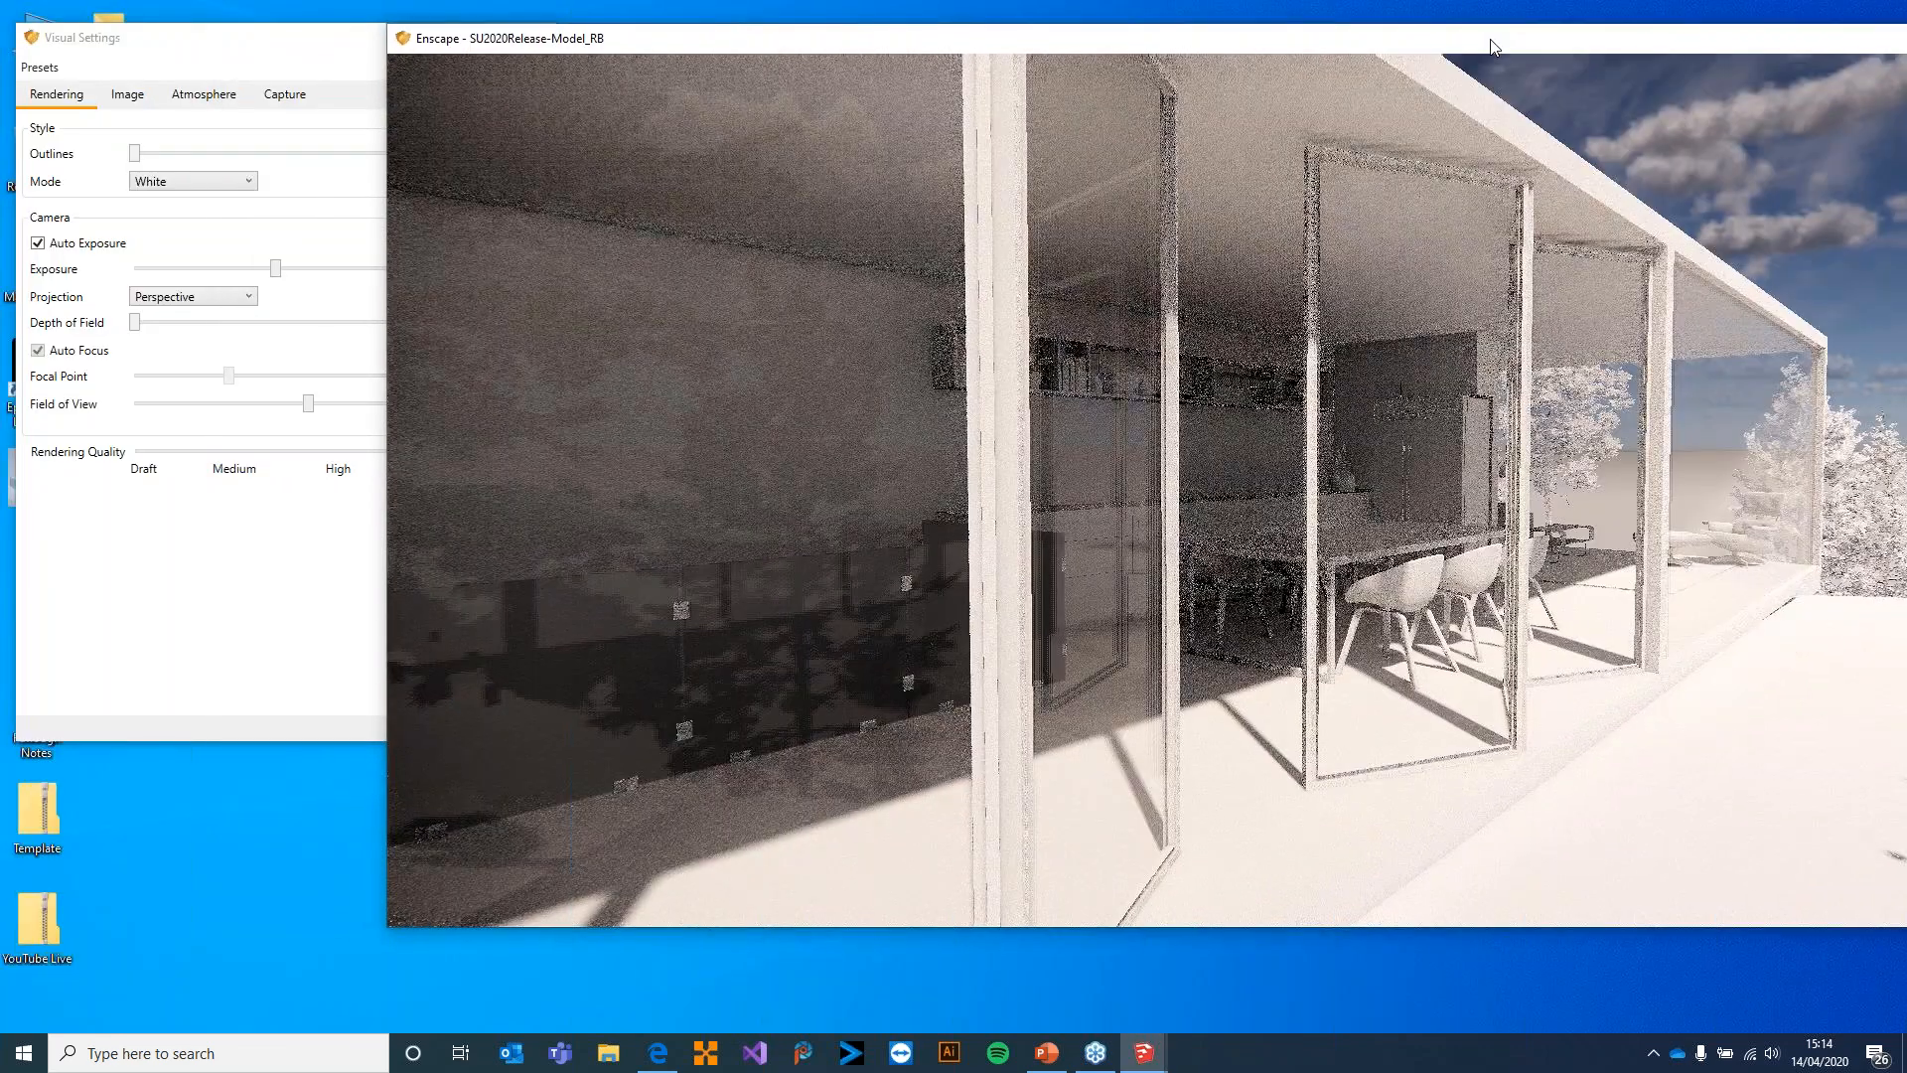
left_click(181, 182)
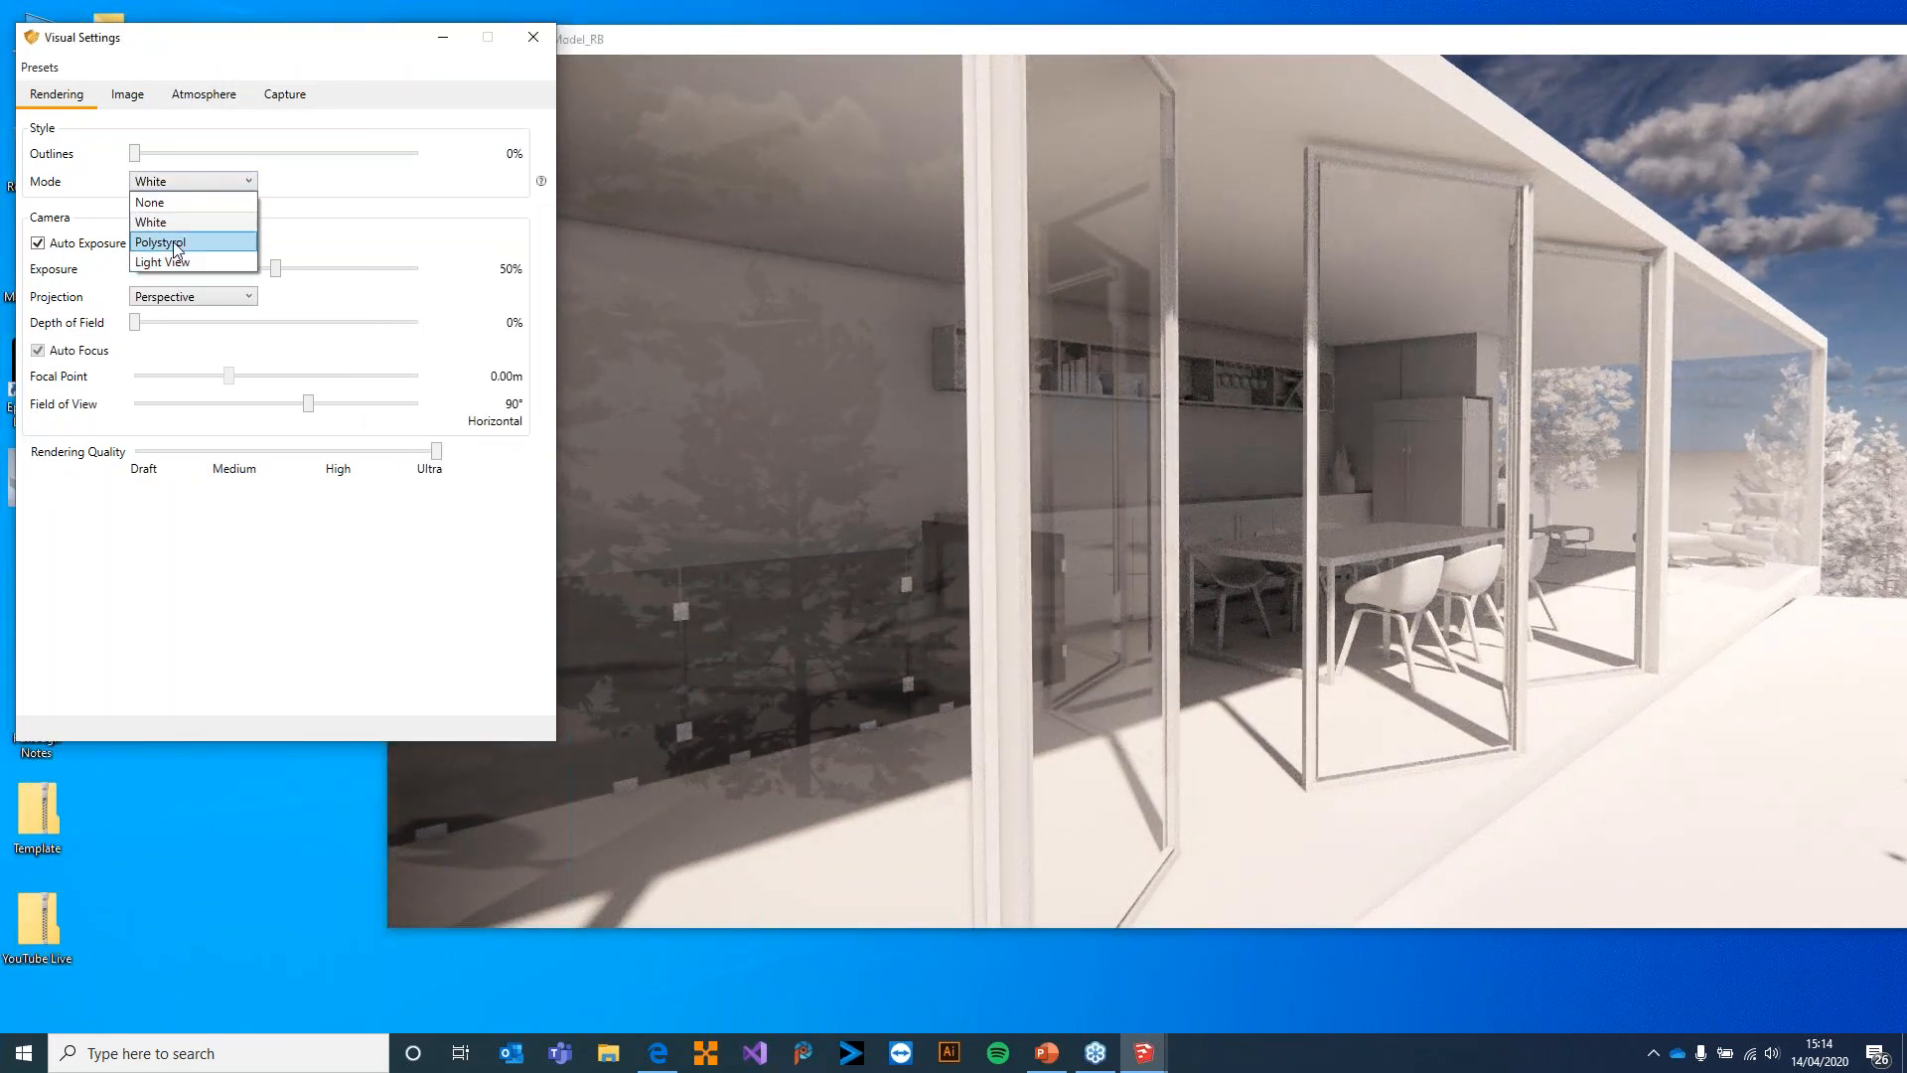
left_click(164, 243)
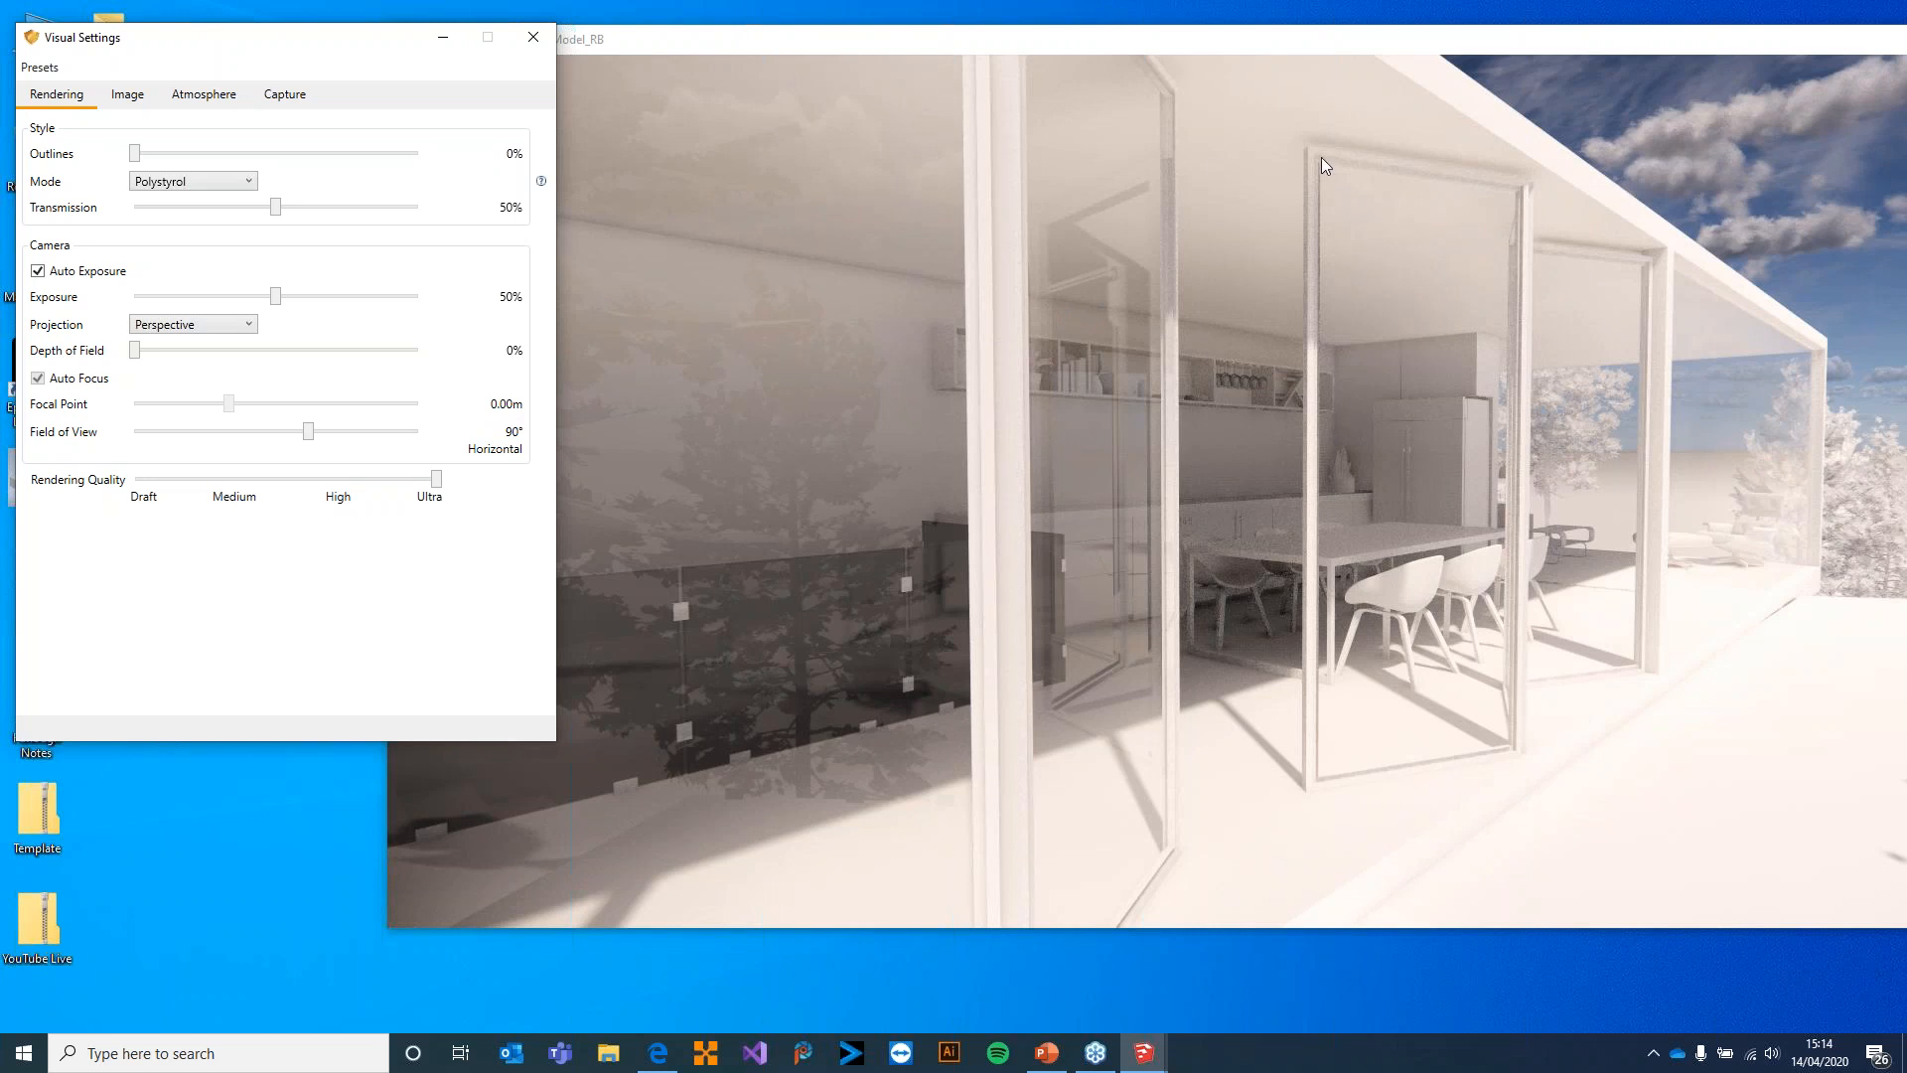
left_click(207, 183)
left_click(176, 222)
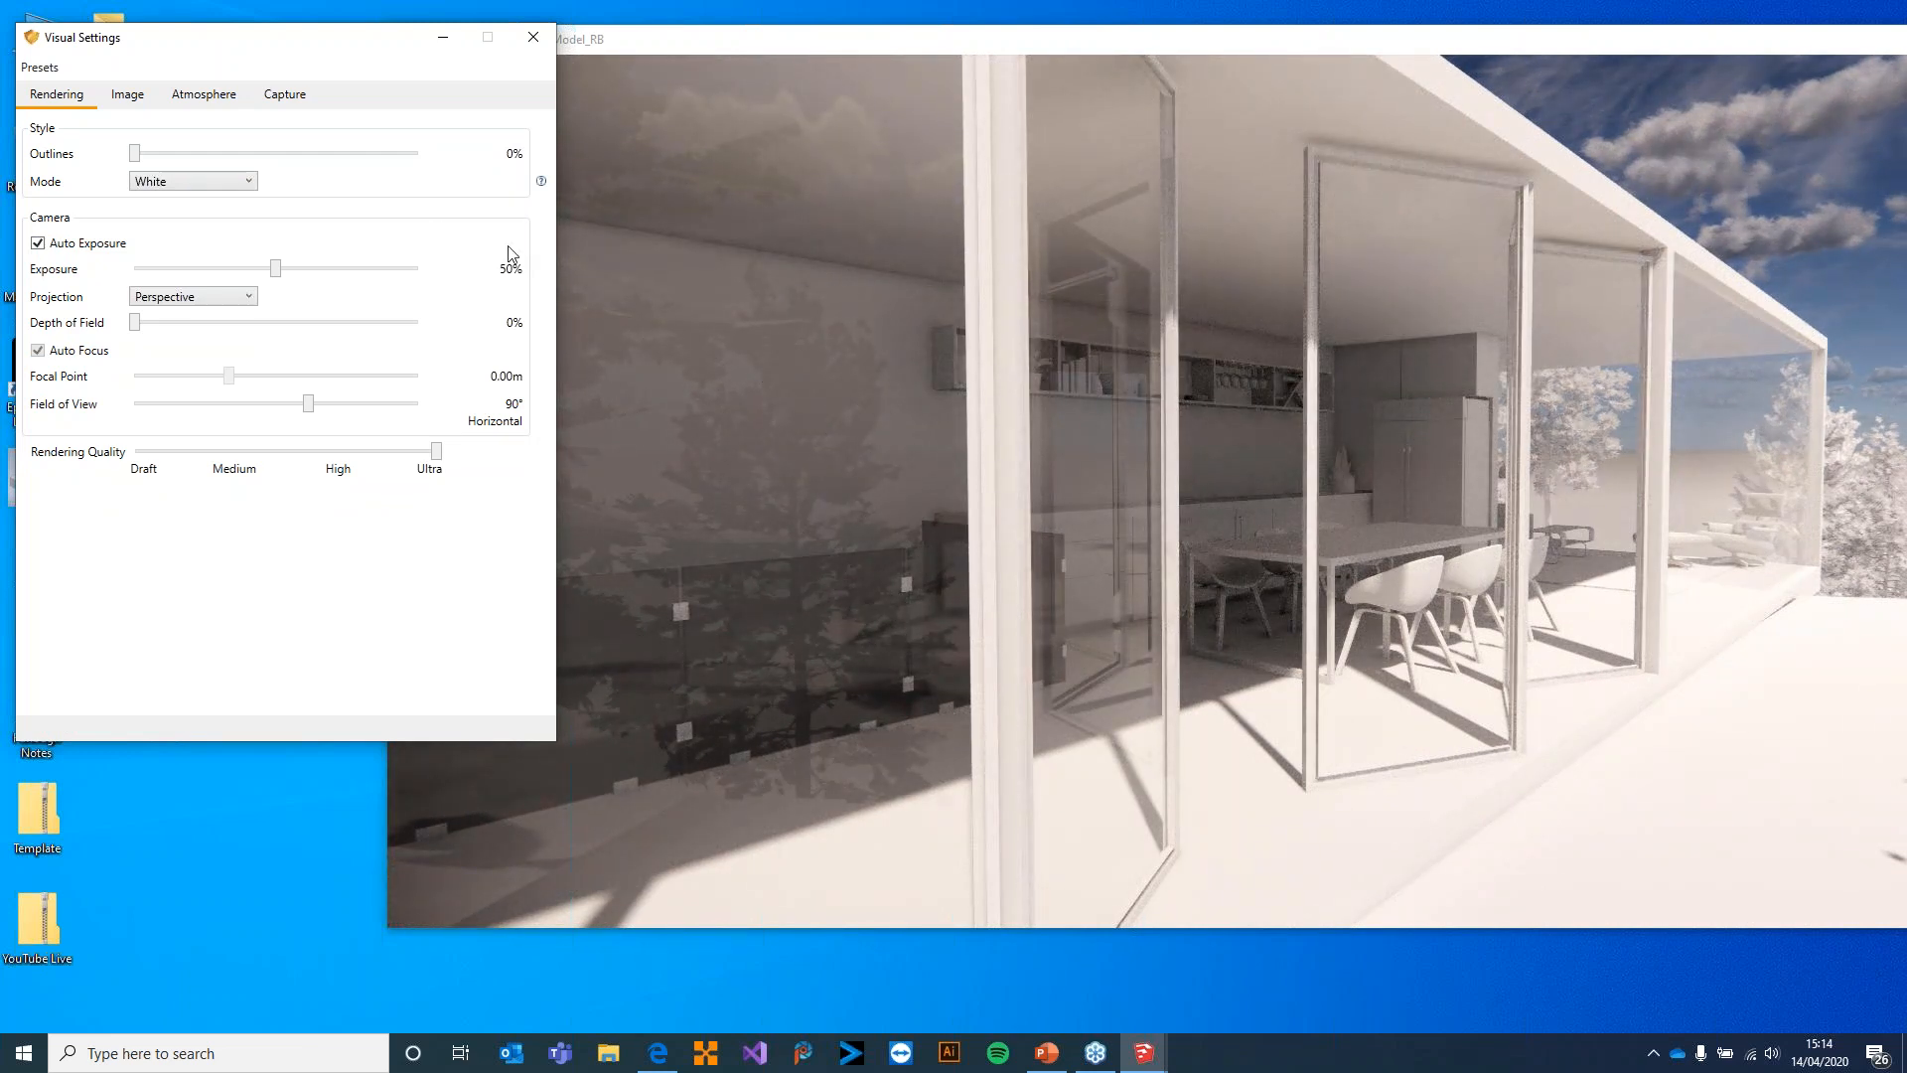
left_click(161, 181)
left_click(181, 243)
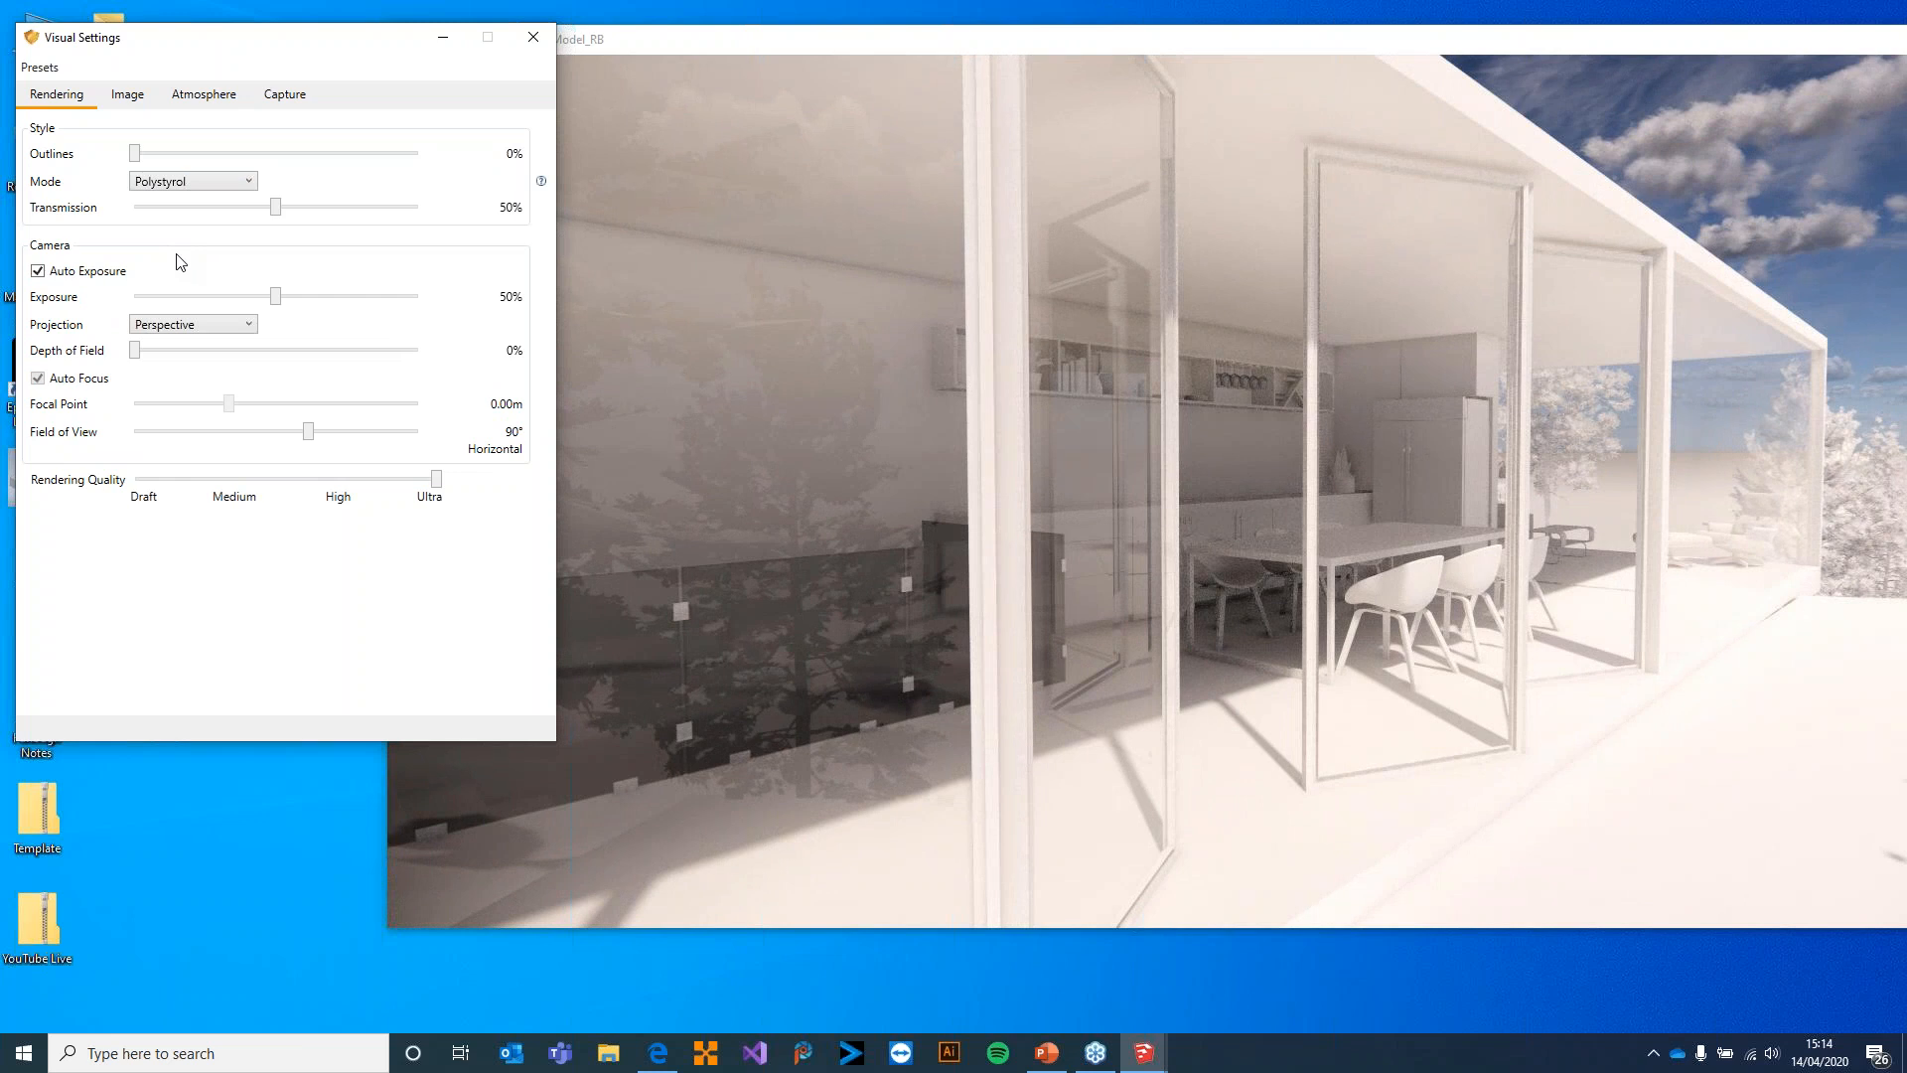
Set the render style mode to Light View and examine light levels around the dining area and its glass doors
left_click(248, 182)
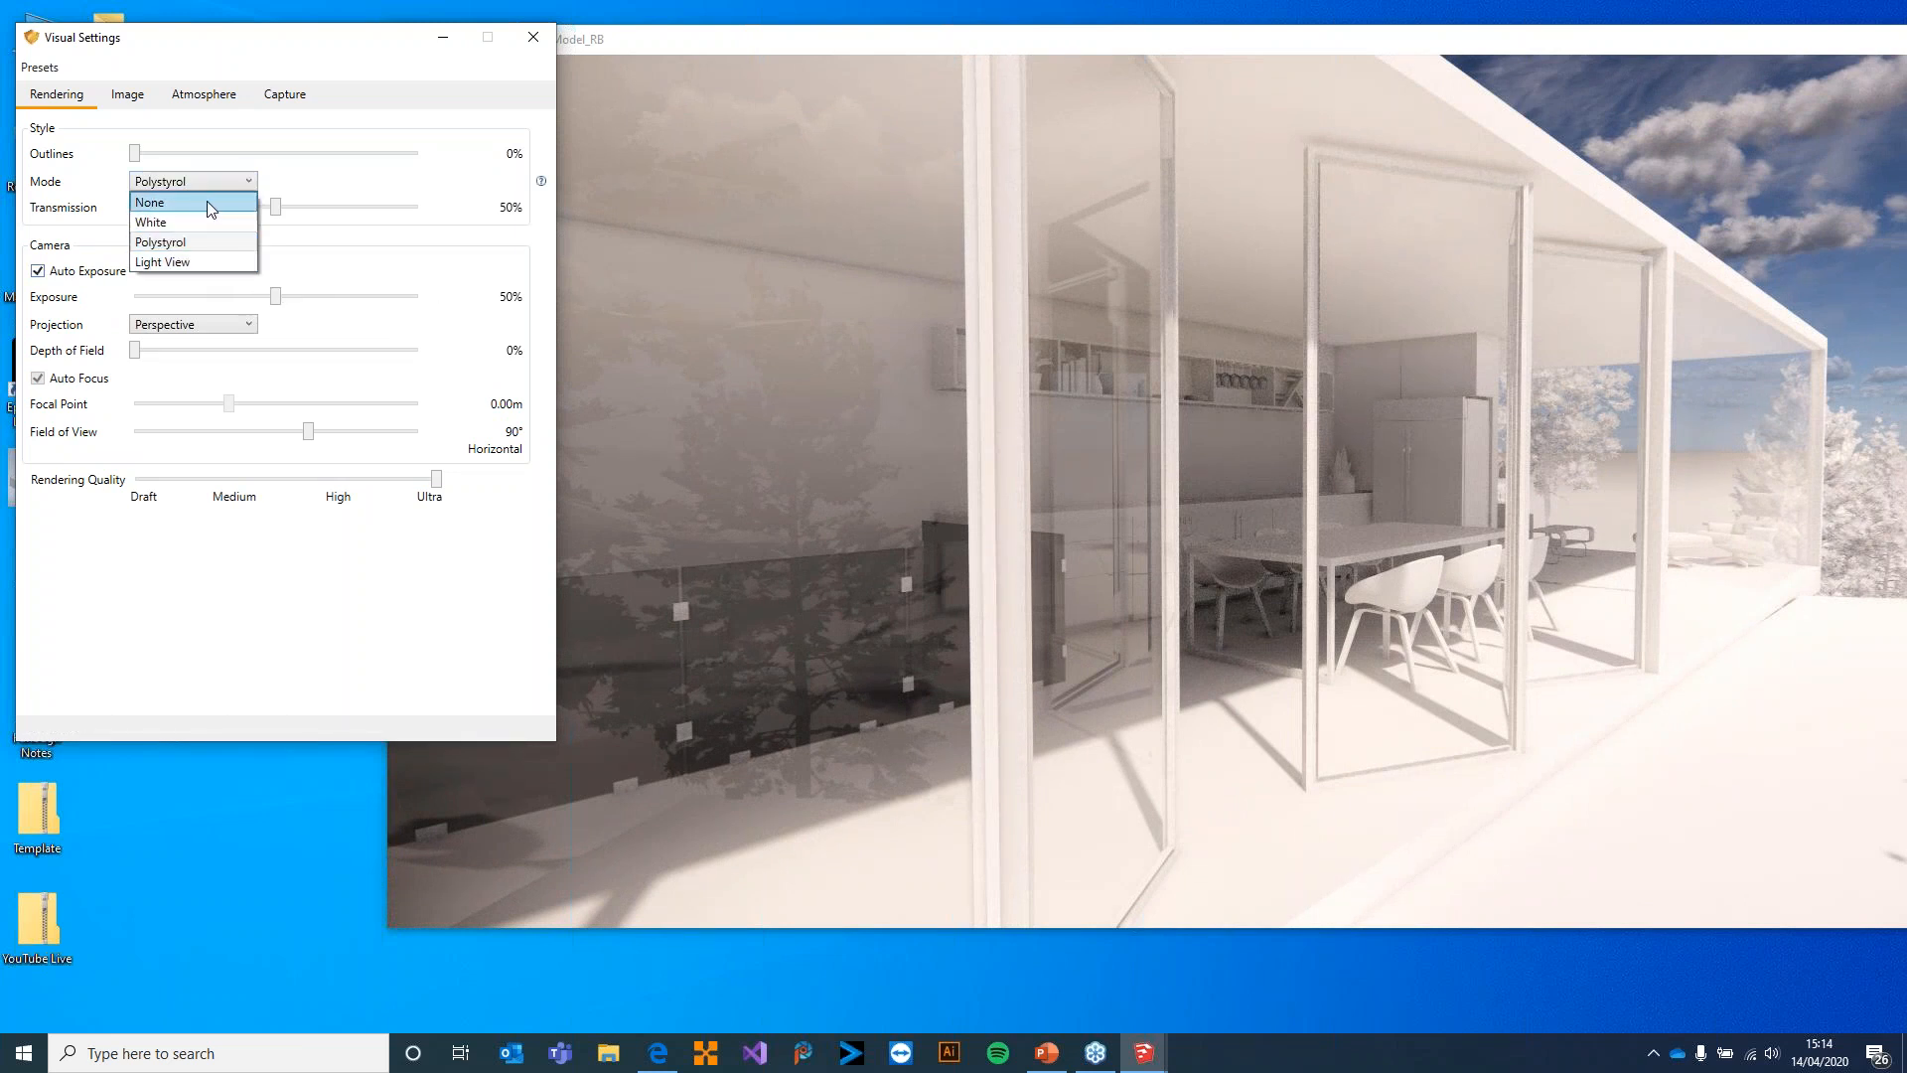
left_click(230, 263)
left_click_drag(1244, 516, 1818, 534)
key("w")
key("w")
key("s")
left_click_drag(1391, 278, 1229, 296)
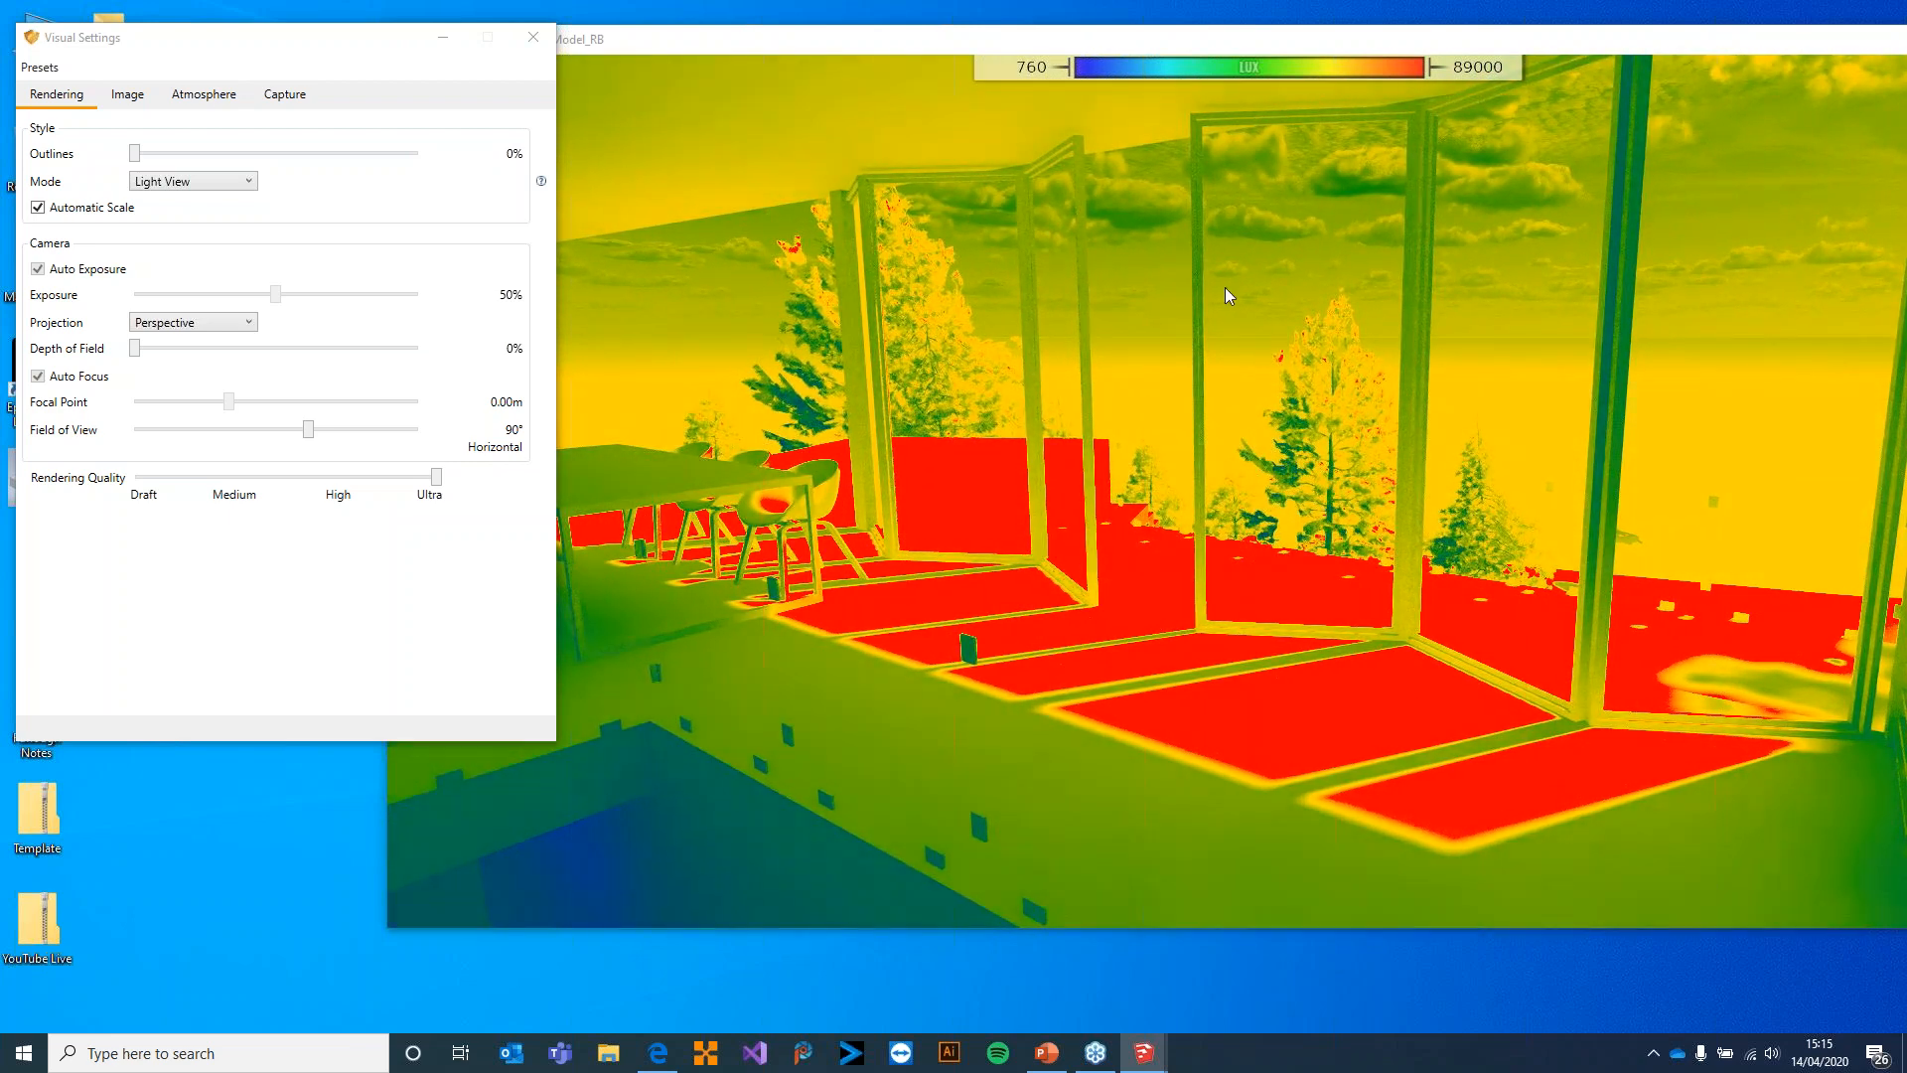
Move through the Light View render to examine light levels around the trees, the terrace and the bedroom
left_click_drag(1112, 307, 313, 363)
key("w")
key("w")
key("w")
key("w")
key("w")
key("w")
key("w")
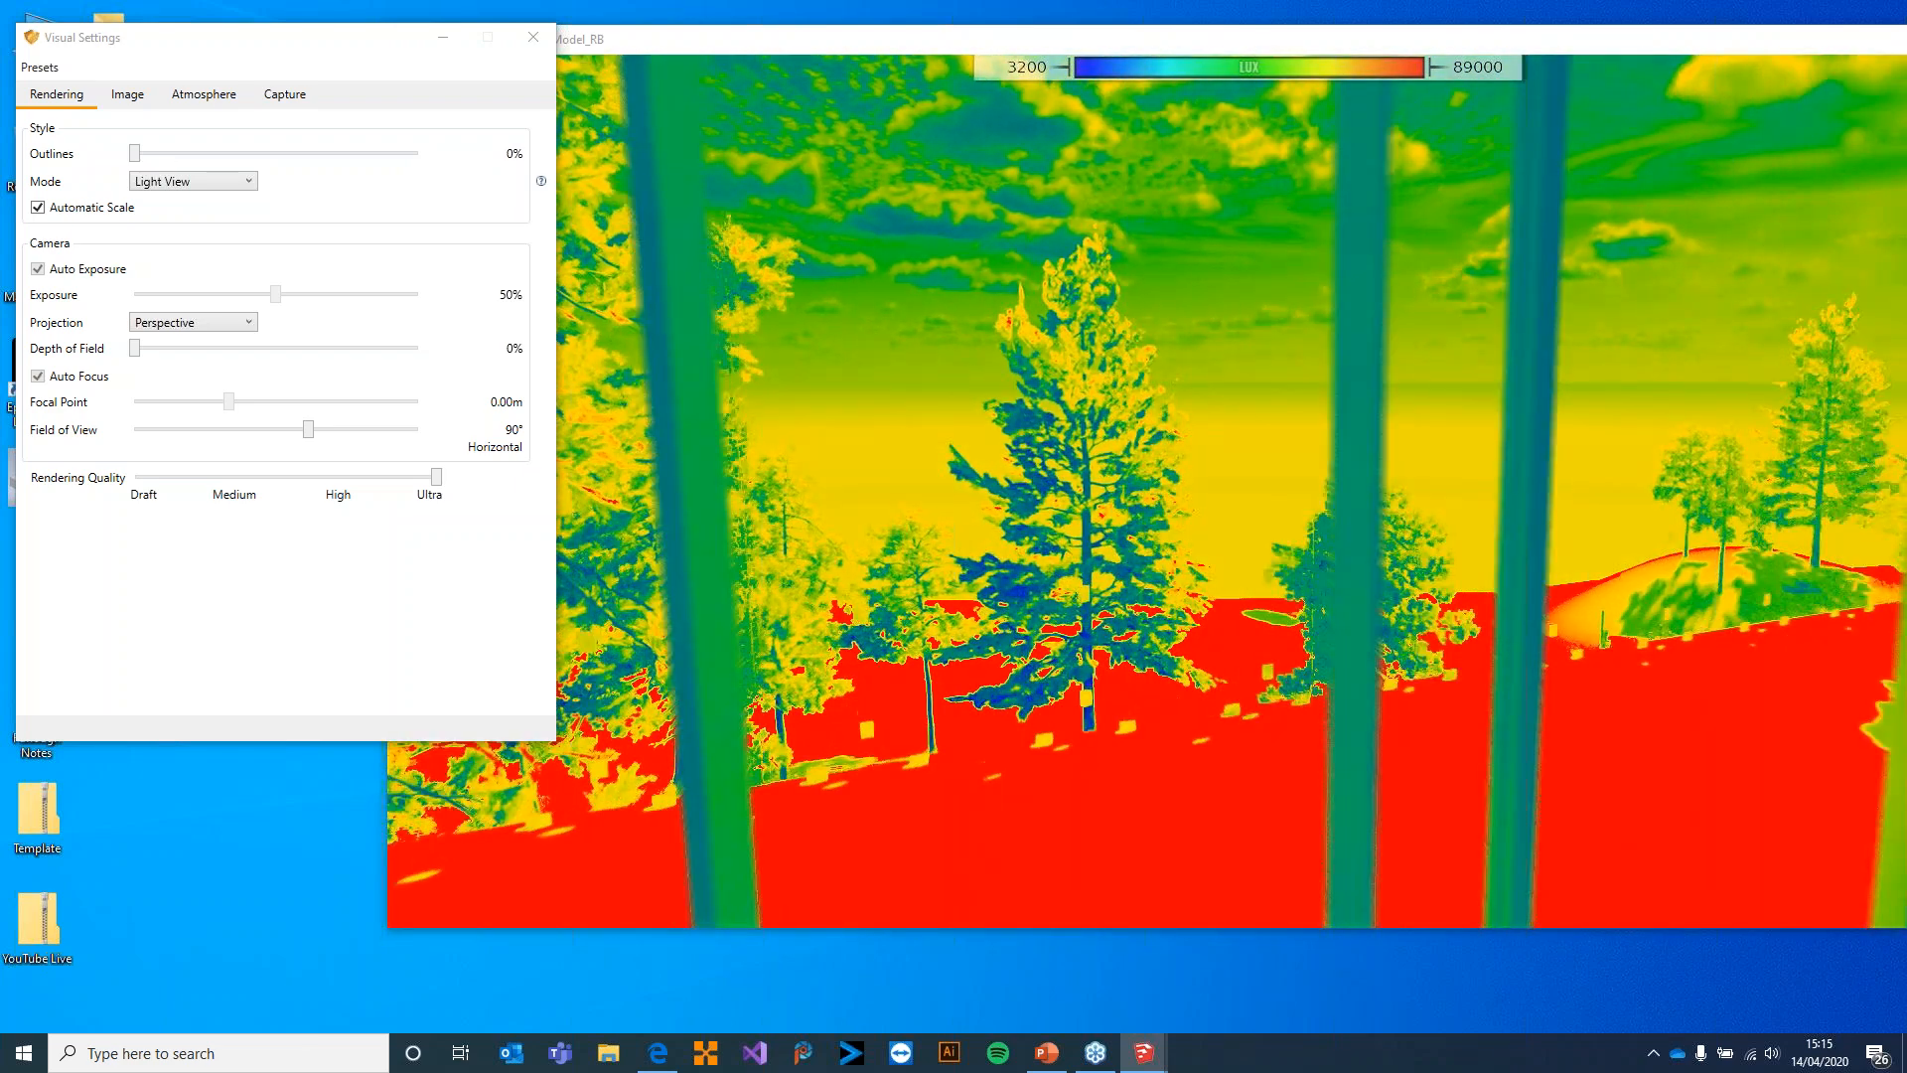
key("s")
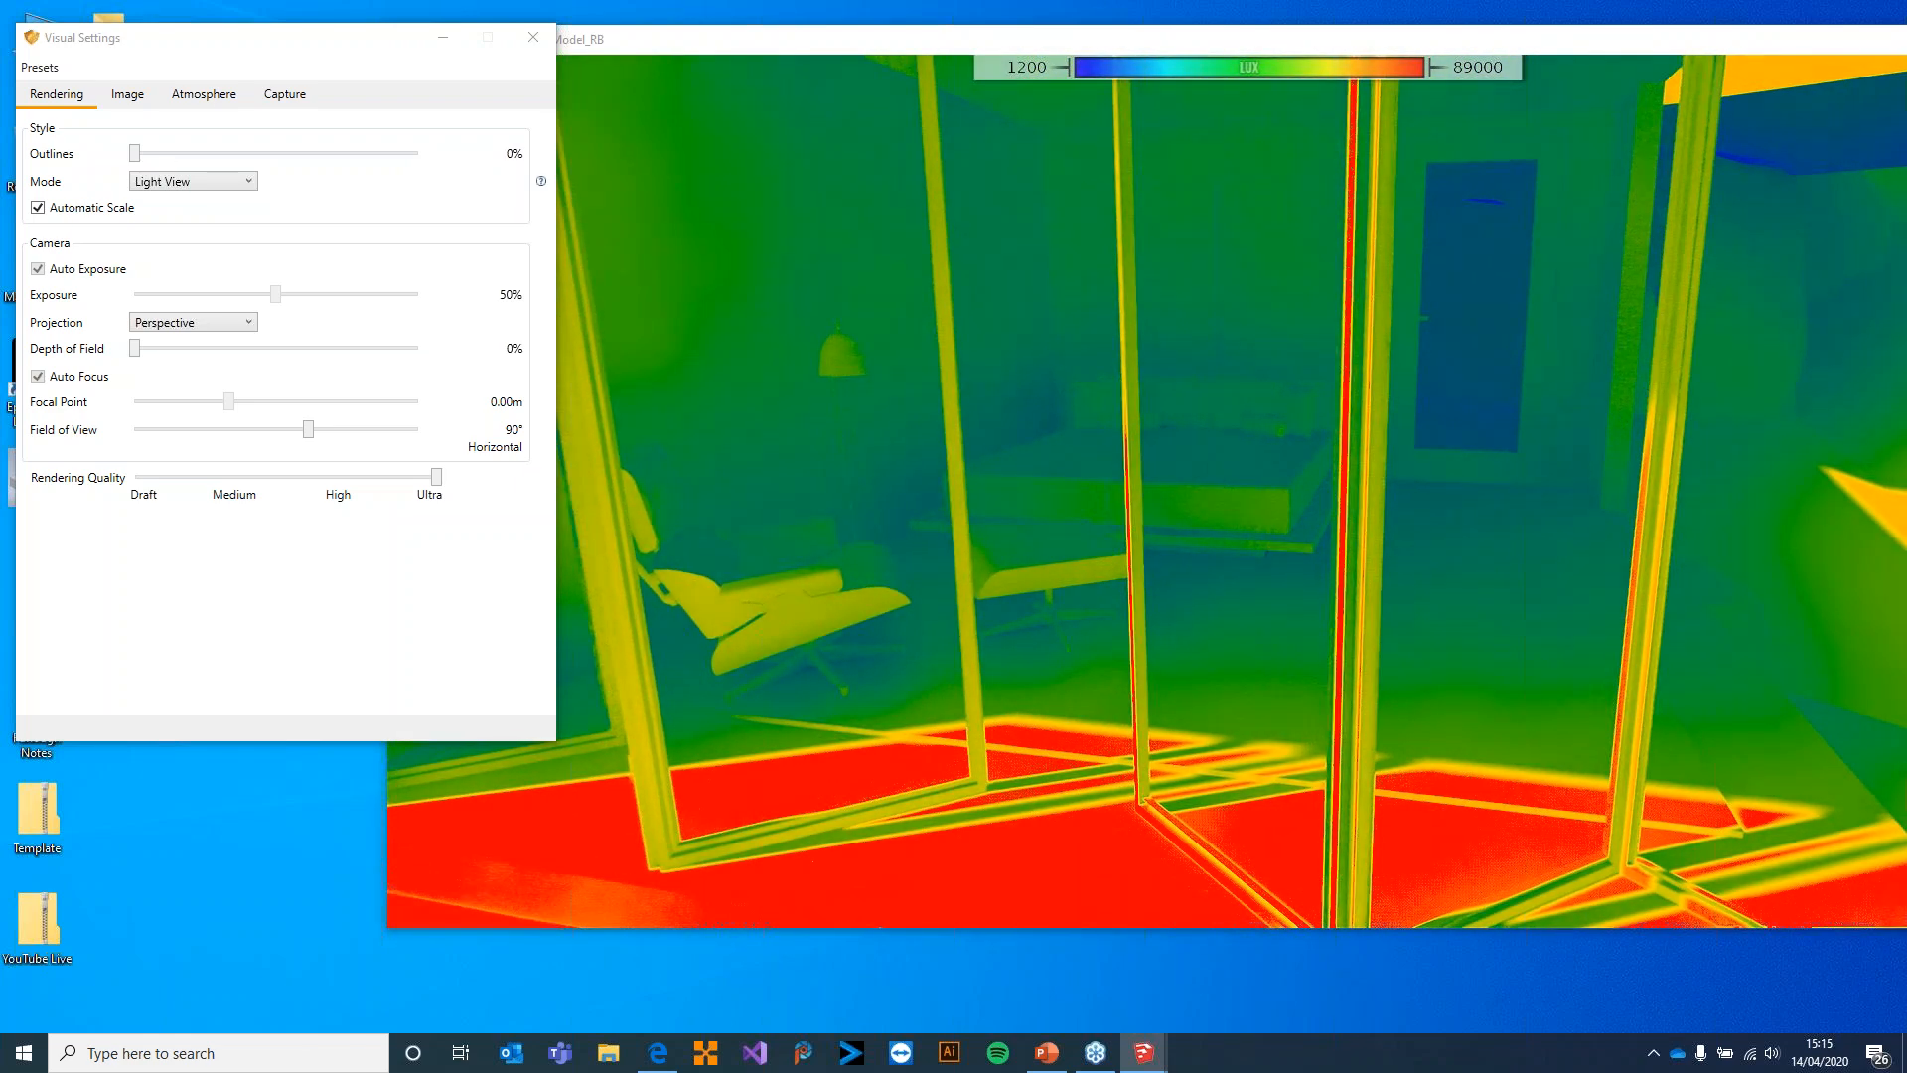
key("a")
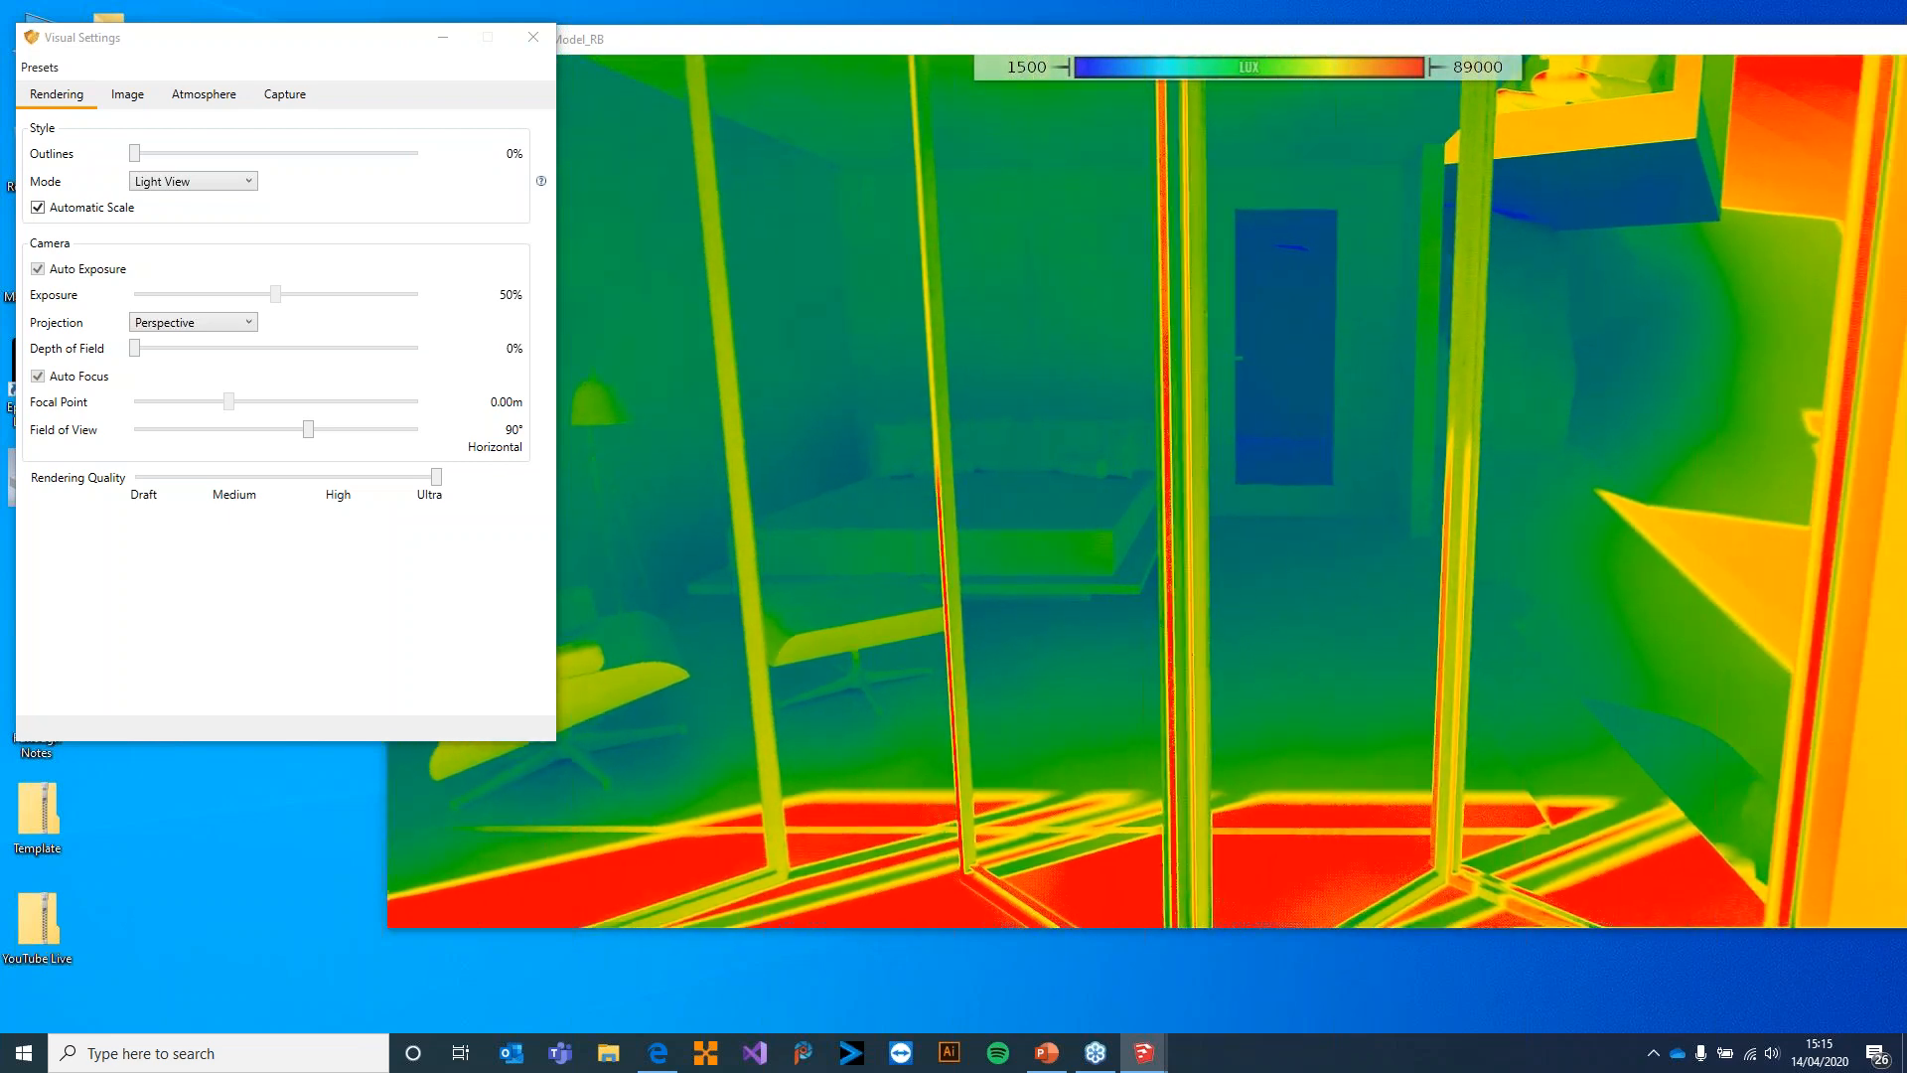
left_click_drag(1061, 350, 1092, 348)
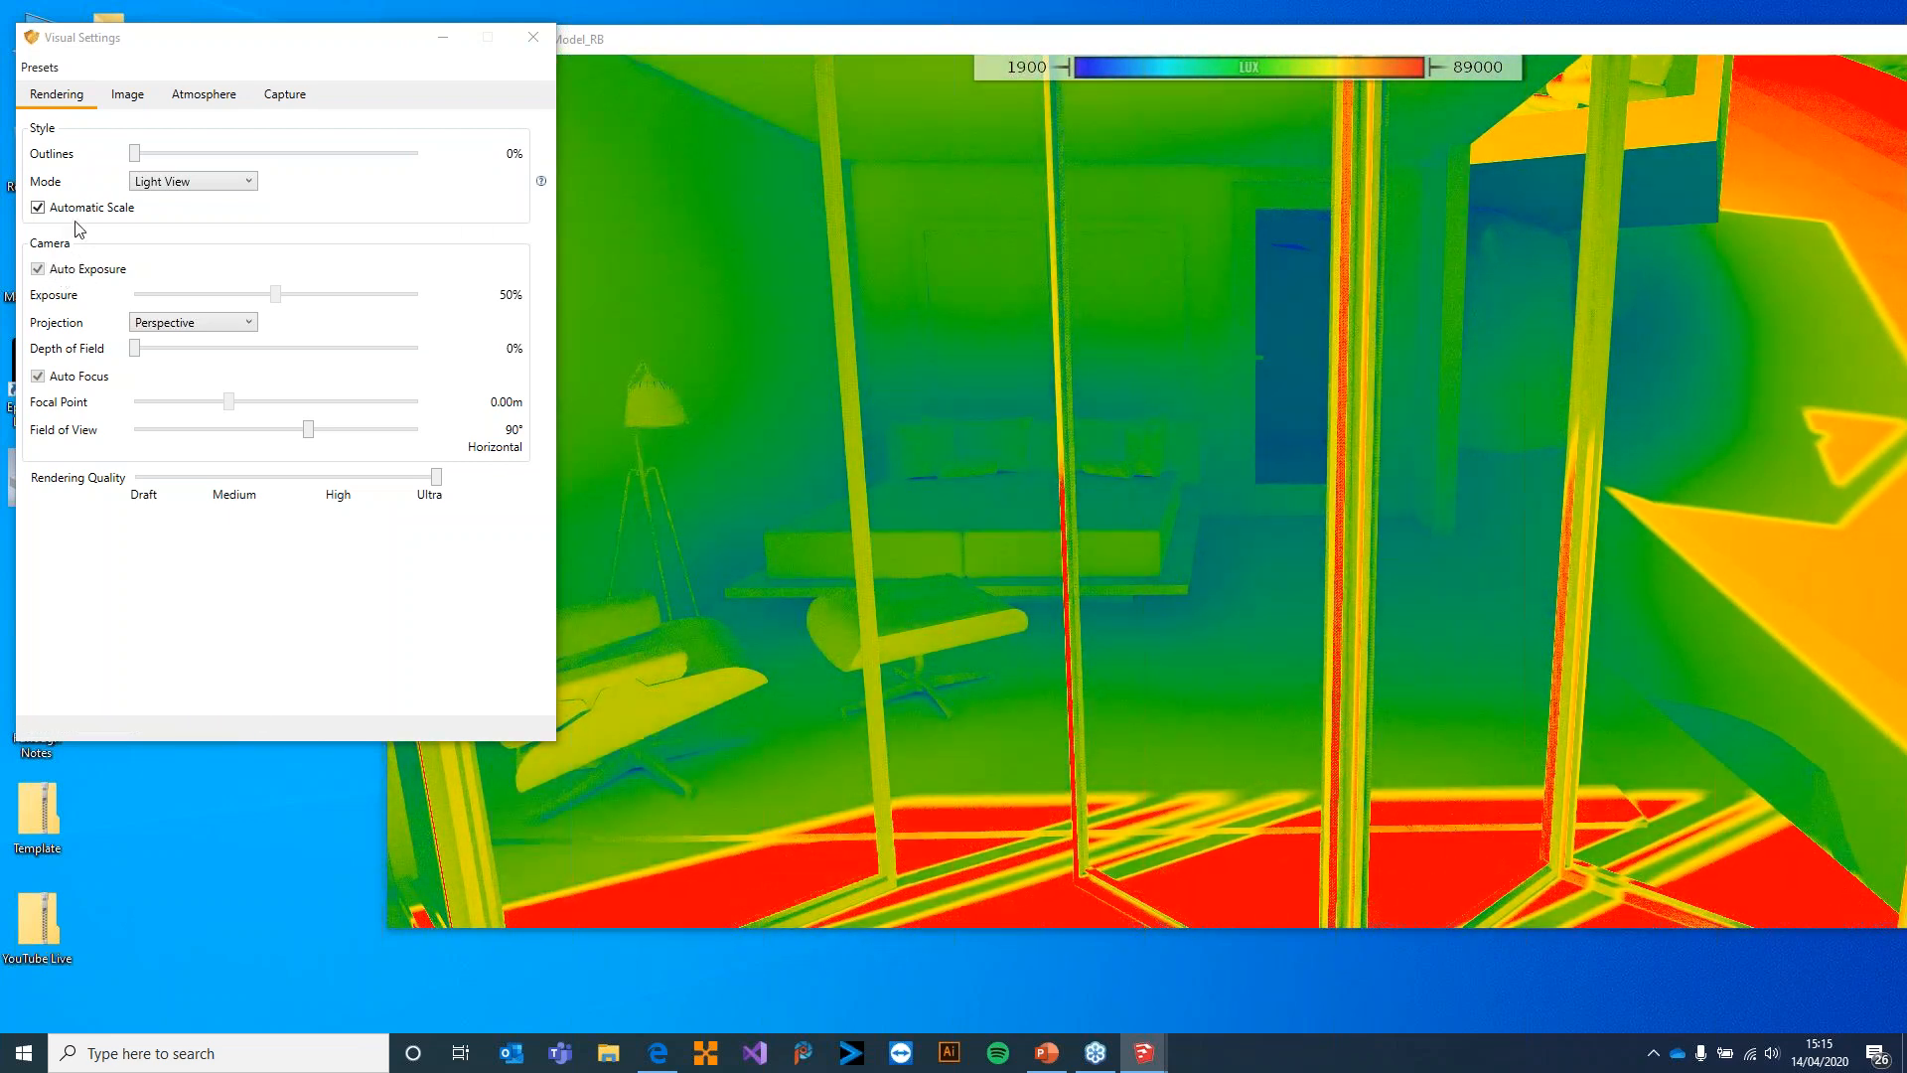
Return the render style mode to None and turn the view towards the terrace and trees beside the bedroom
left_click(162, 182)
left_click(171, 204)
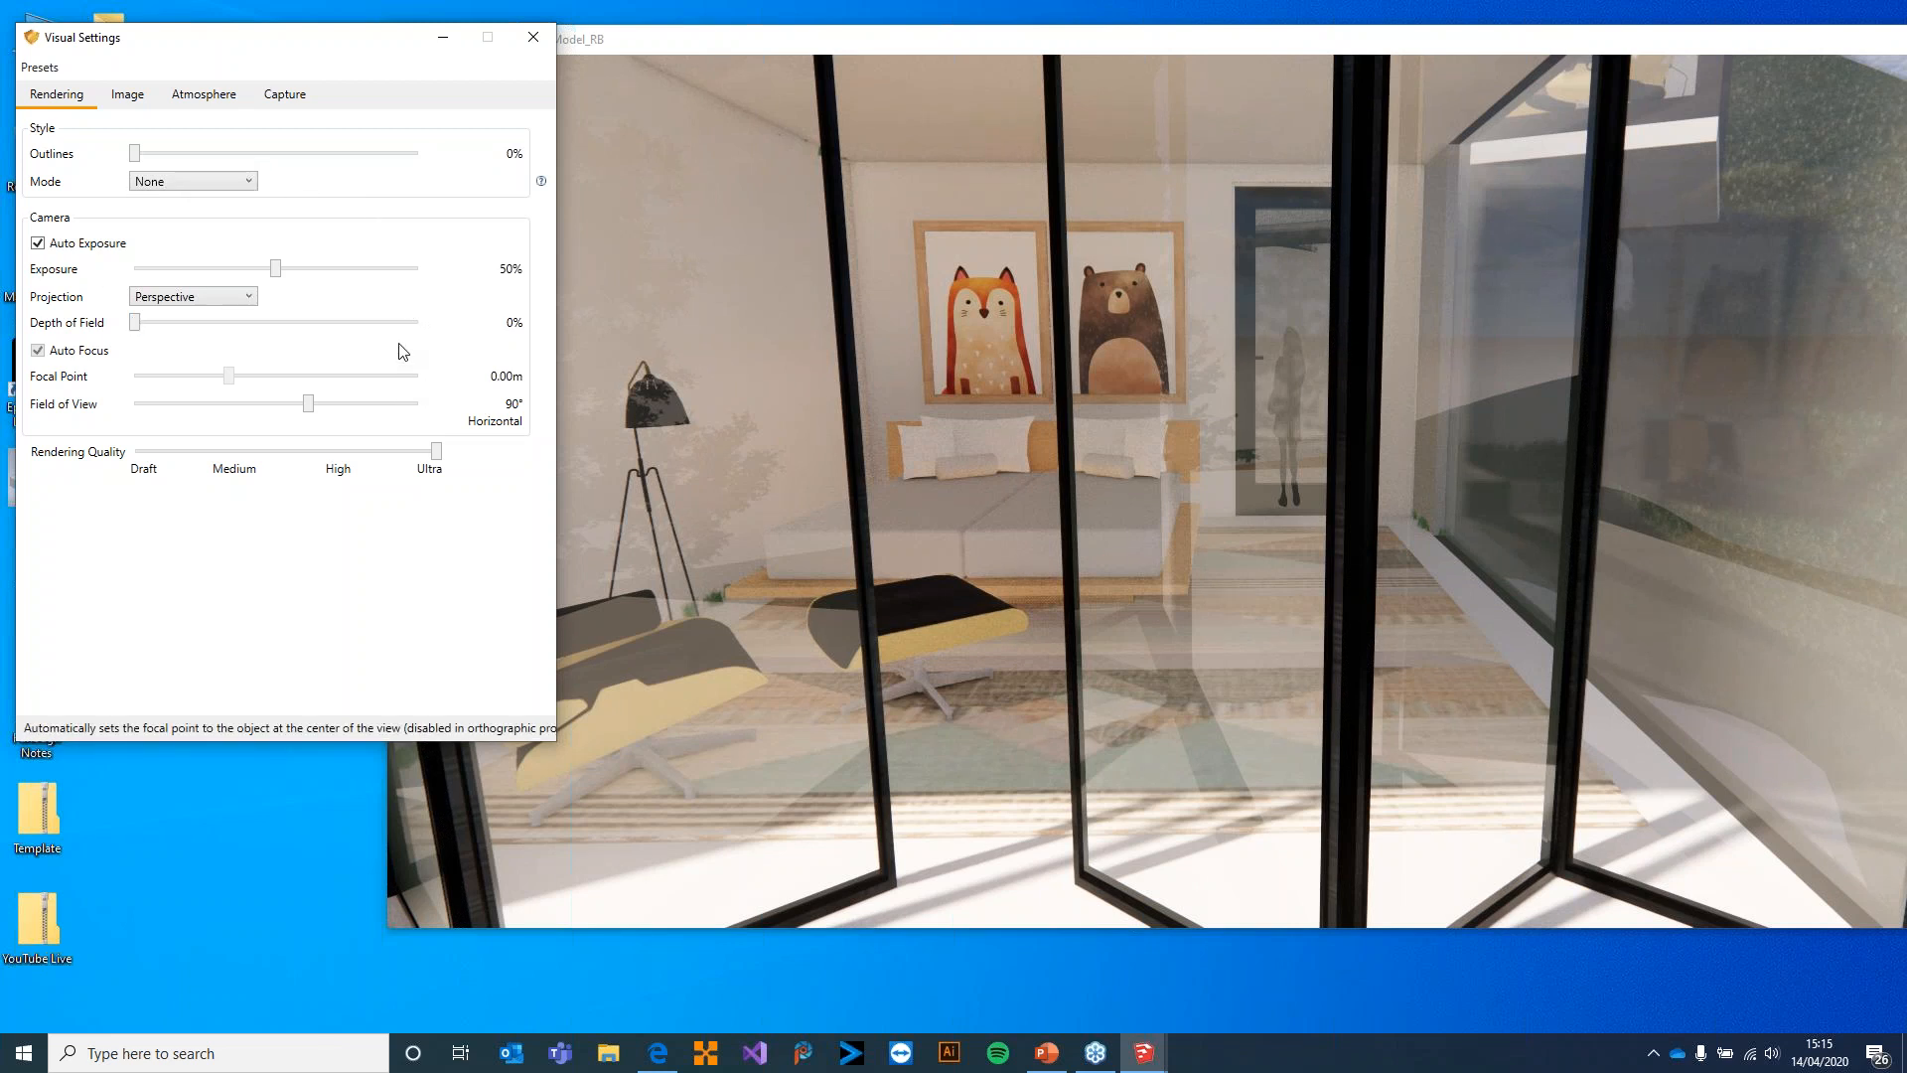
left_click_drag(608, 358, 347, 348)
left_click_drag(1004, 401, 902, 392)
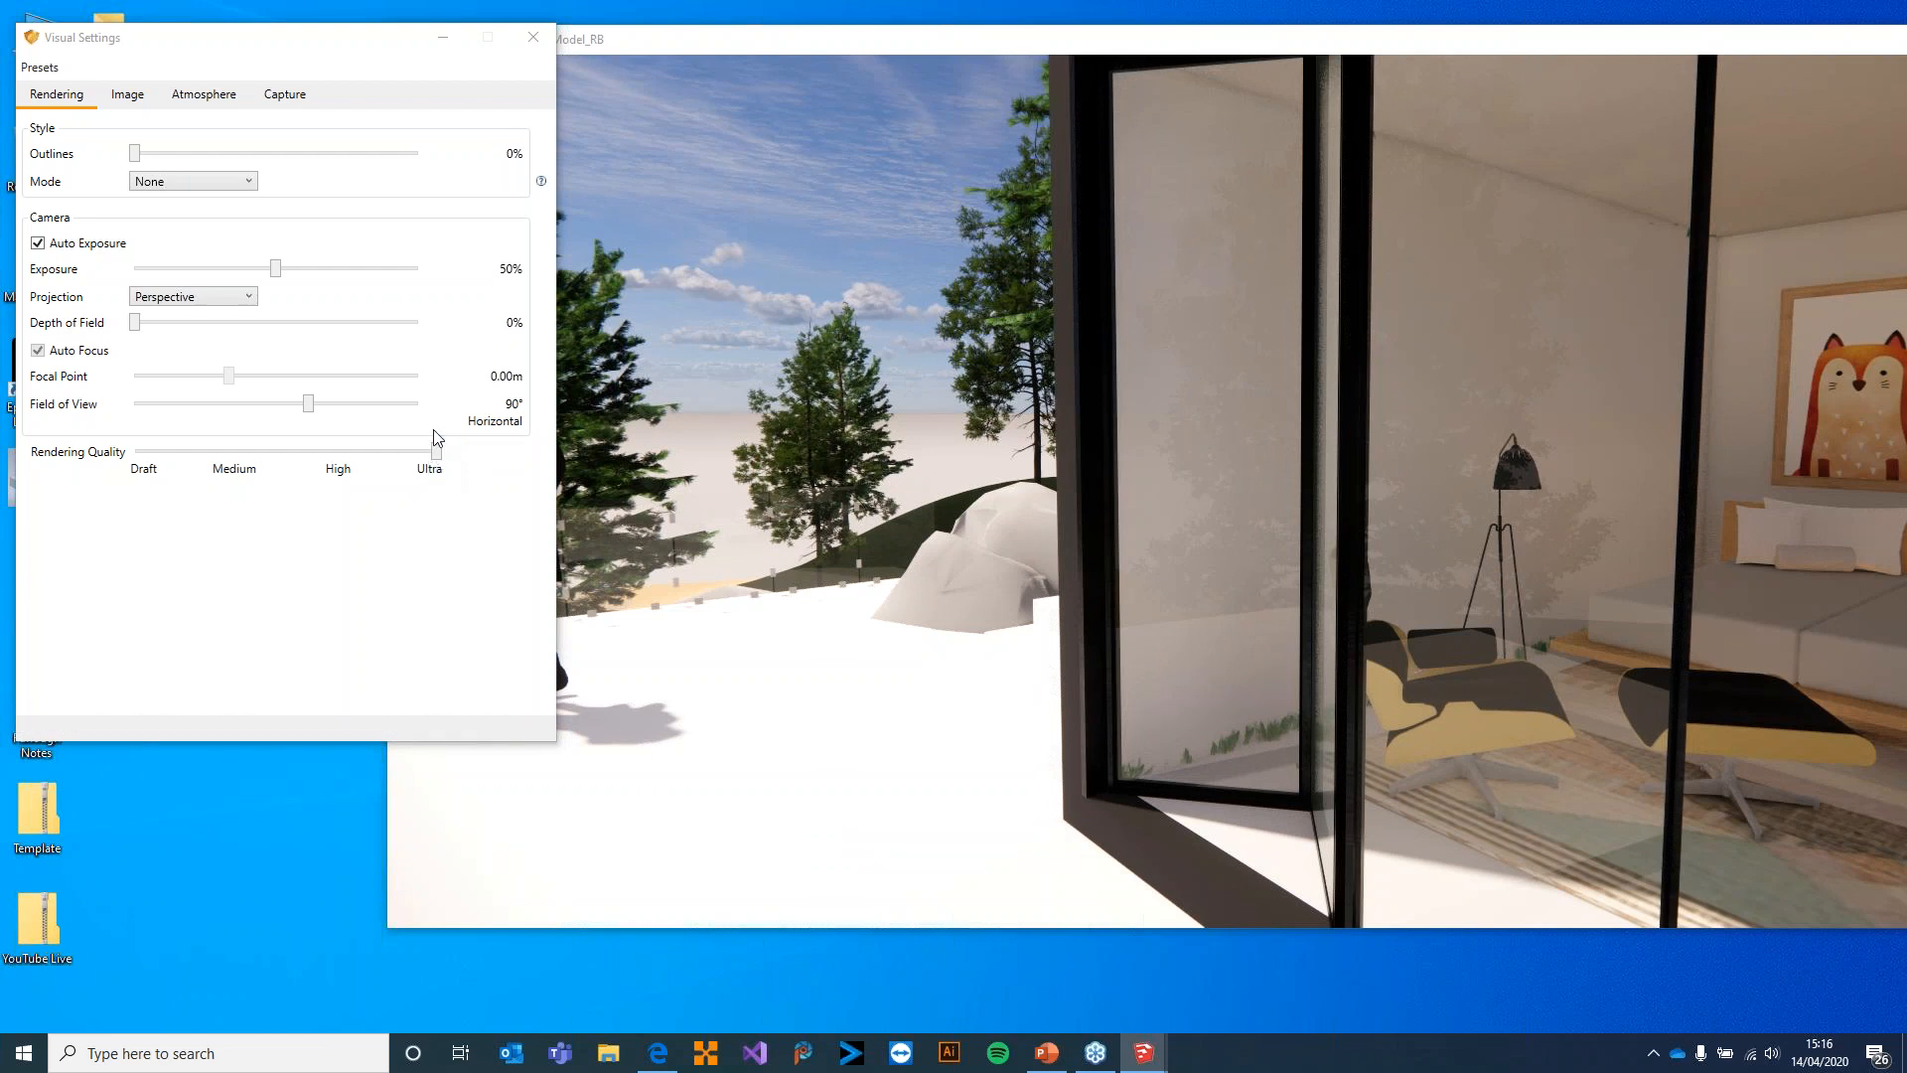
Lower the Rendering Quality to Medium and examine the bedroom in the render
left_click_drag(436, 455, 257, 463)
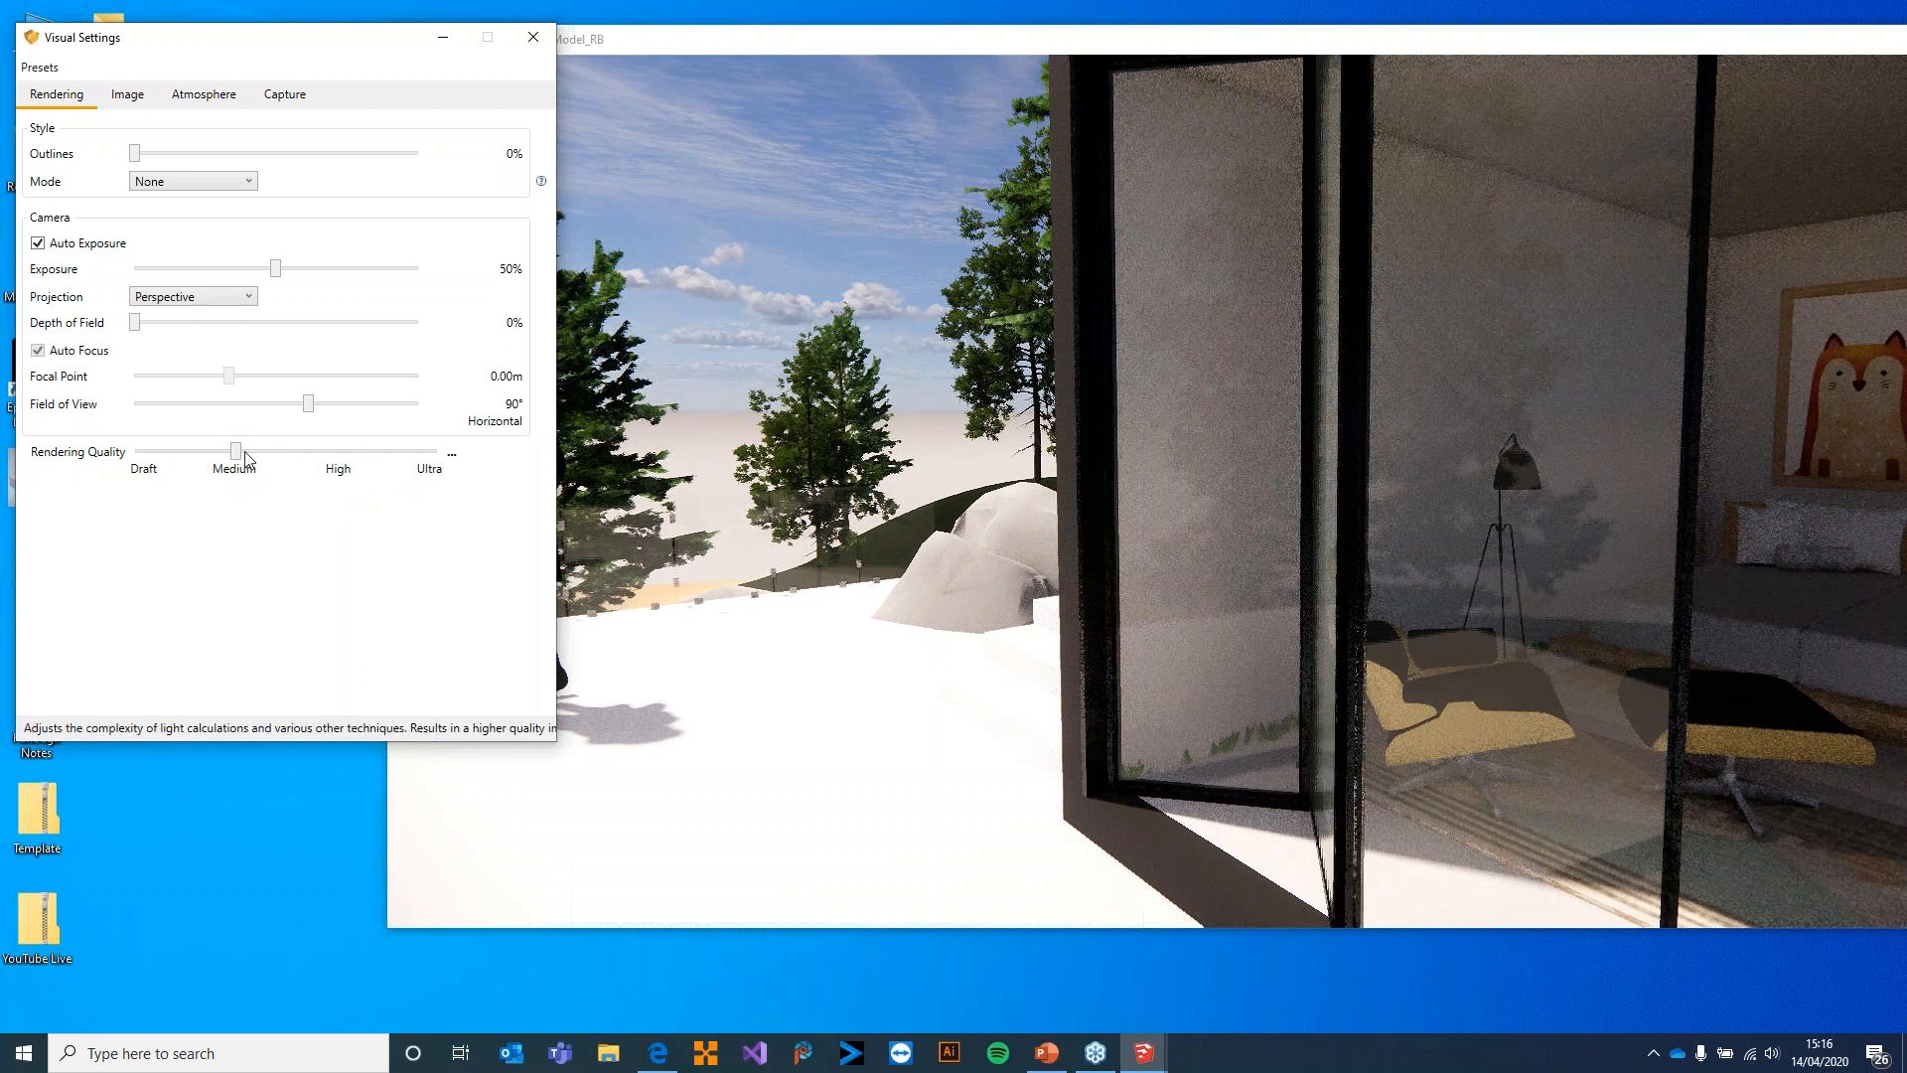
left_click(1469, 369)
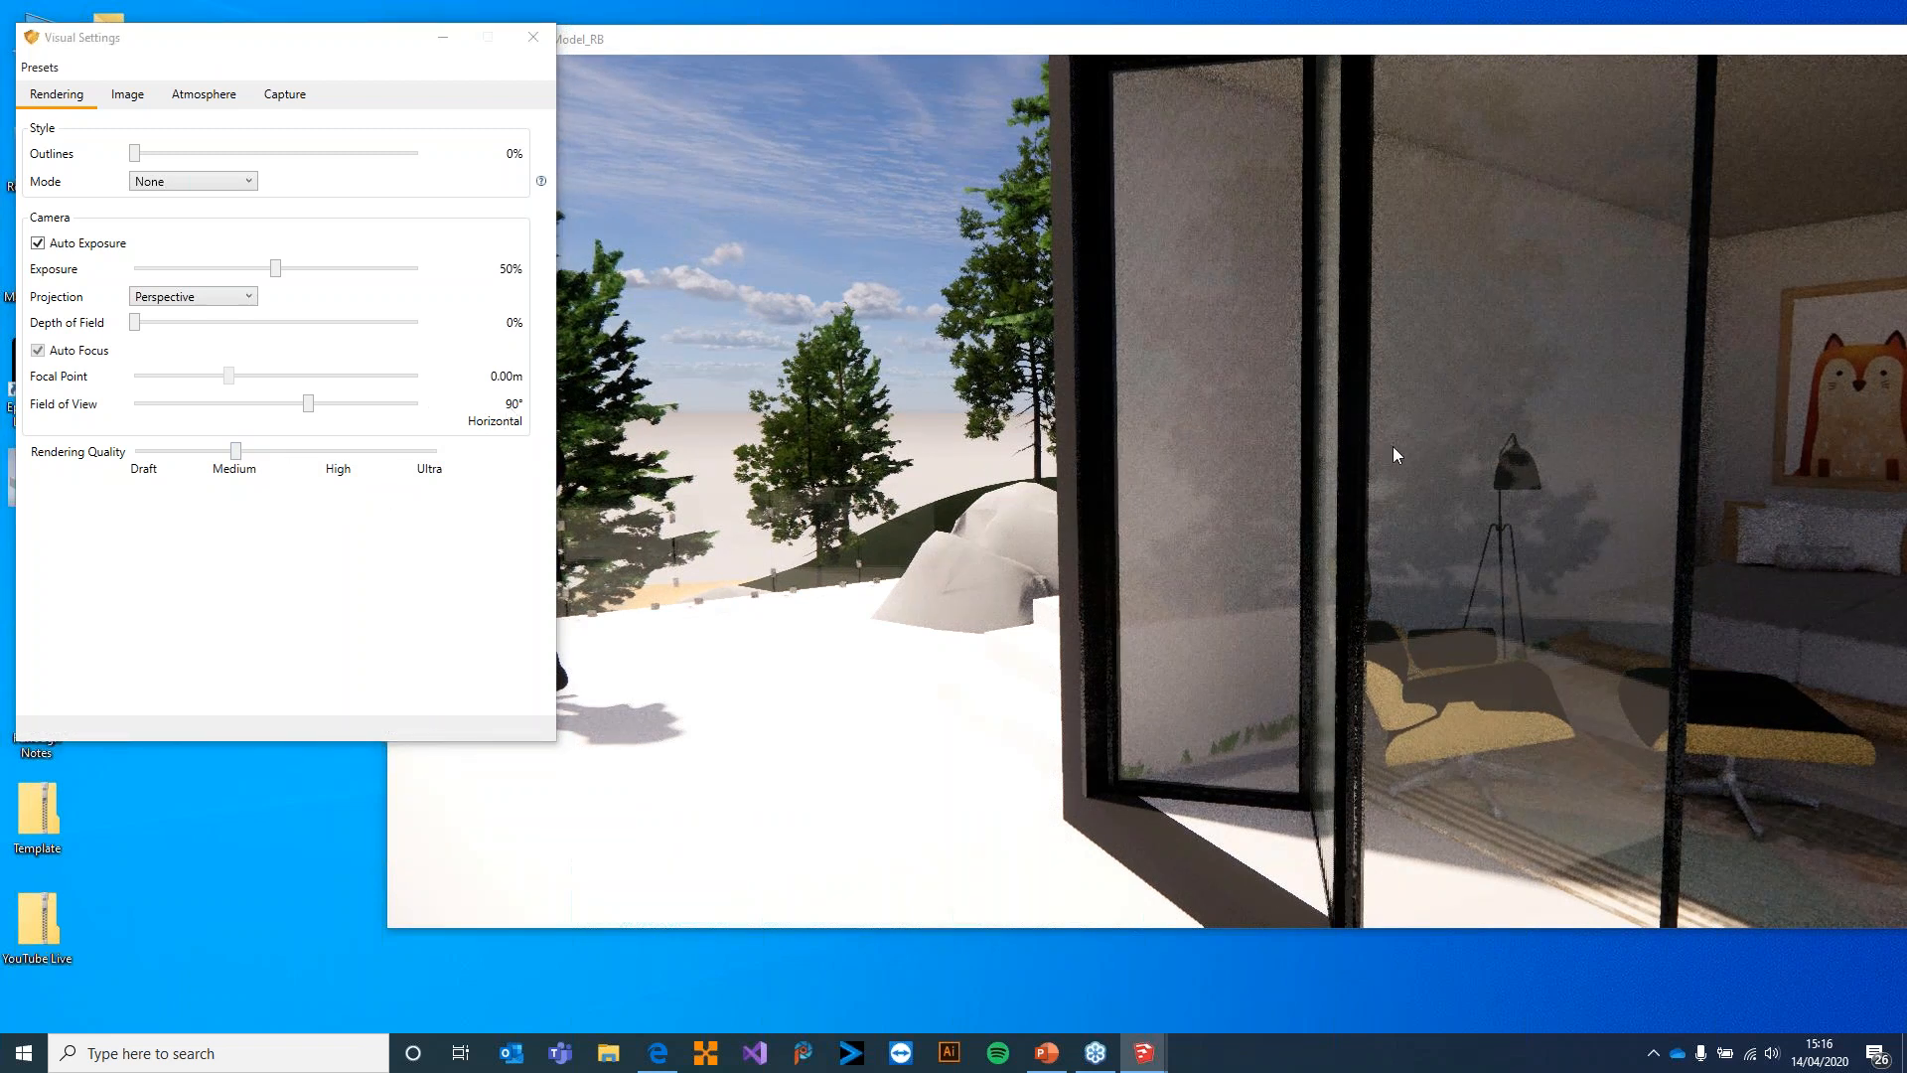
mouse_move(1356, 522)
left_mouse_down()
mouse_move(1271, 523)
mouse_move(1379, 521)
left_mouse_up()
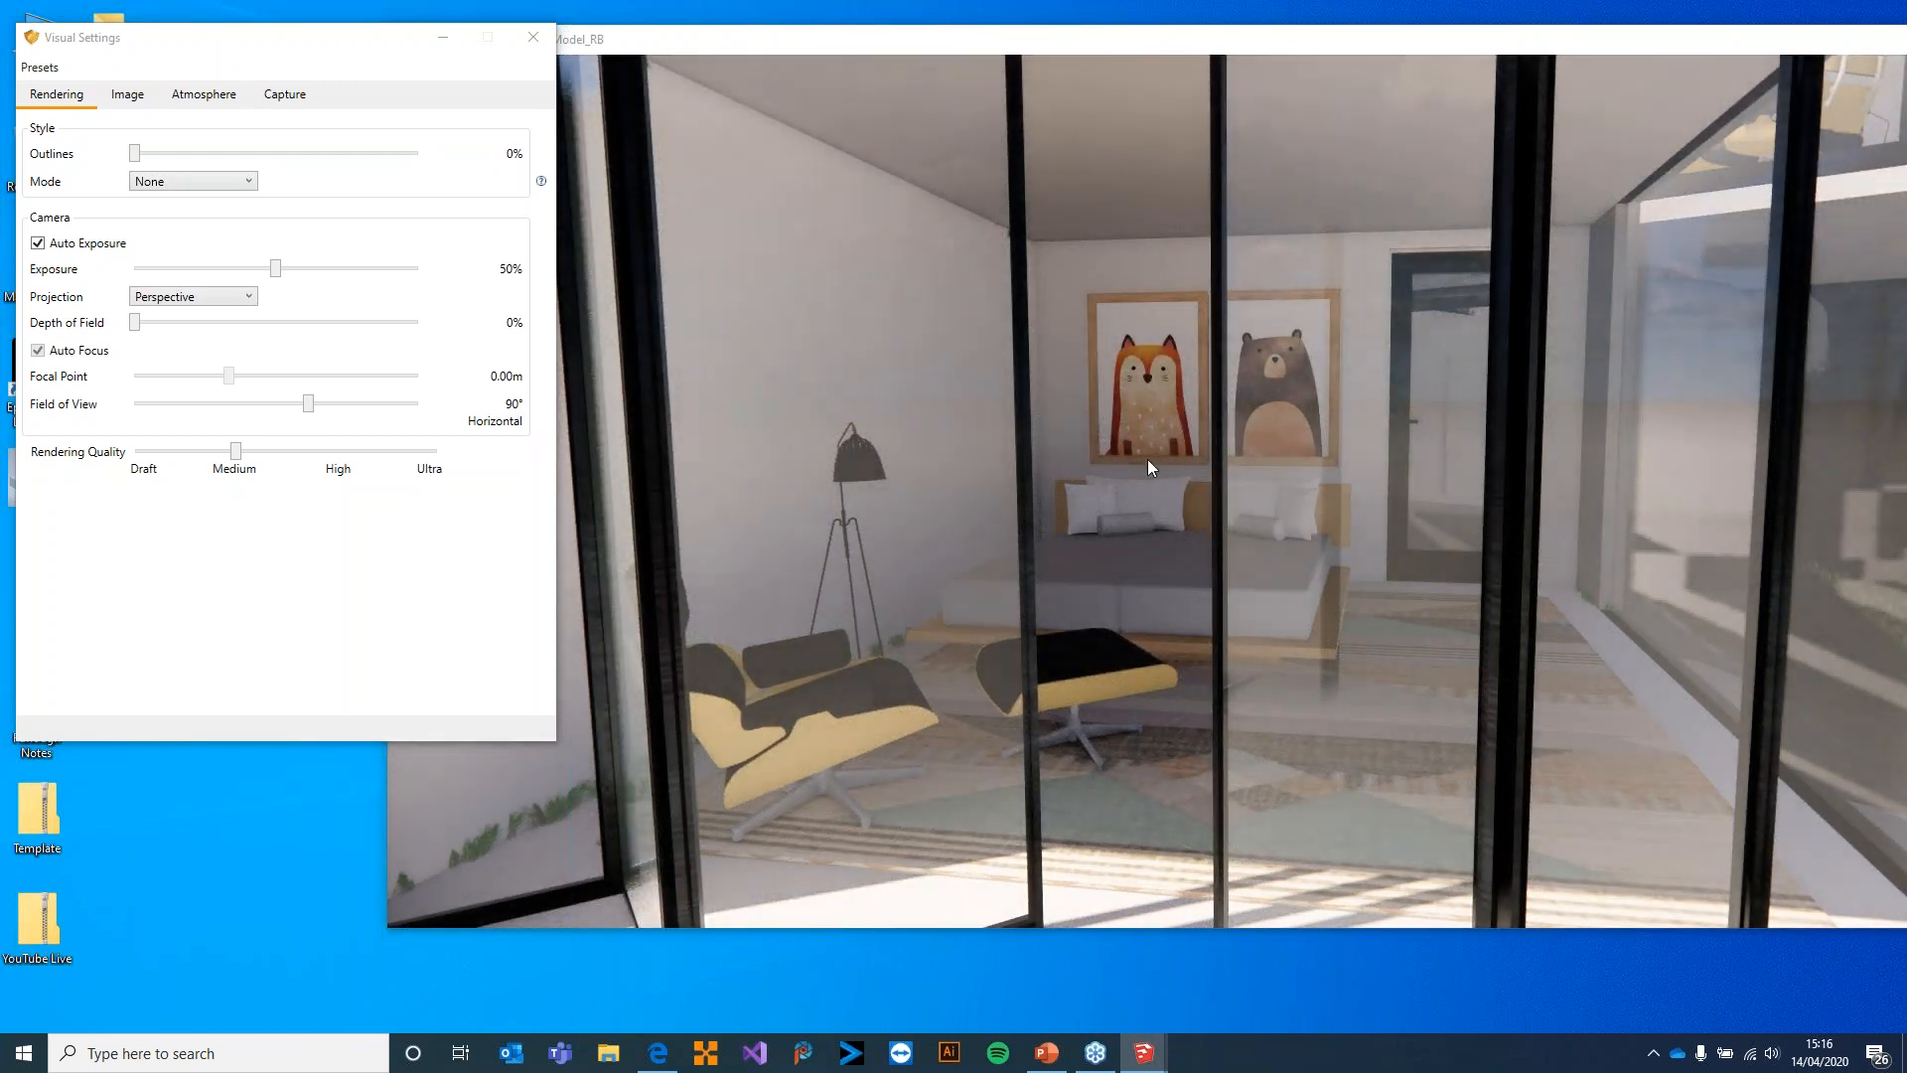
Raise the Rendering Quality to Ultra and examine the exterior stairs, terrace and trees in the render
left_click_drag(1147, 459, 1310, 499)
key("w")
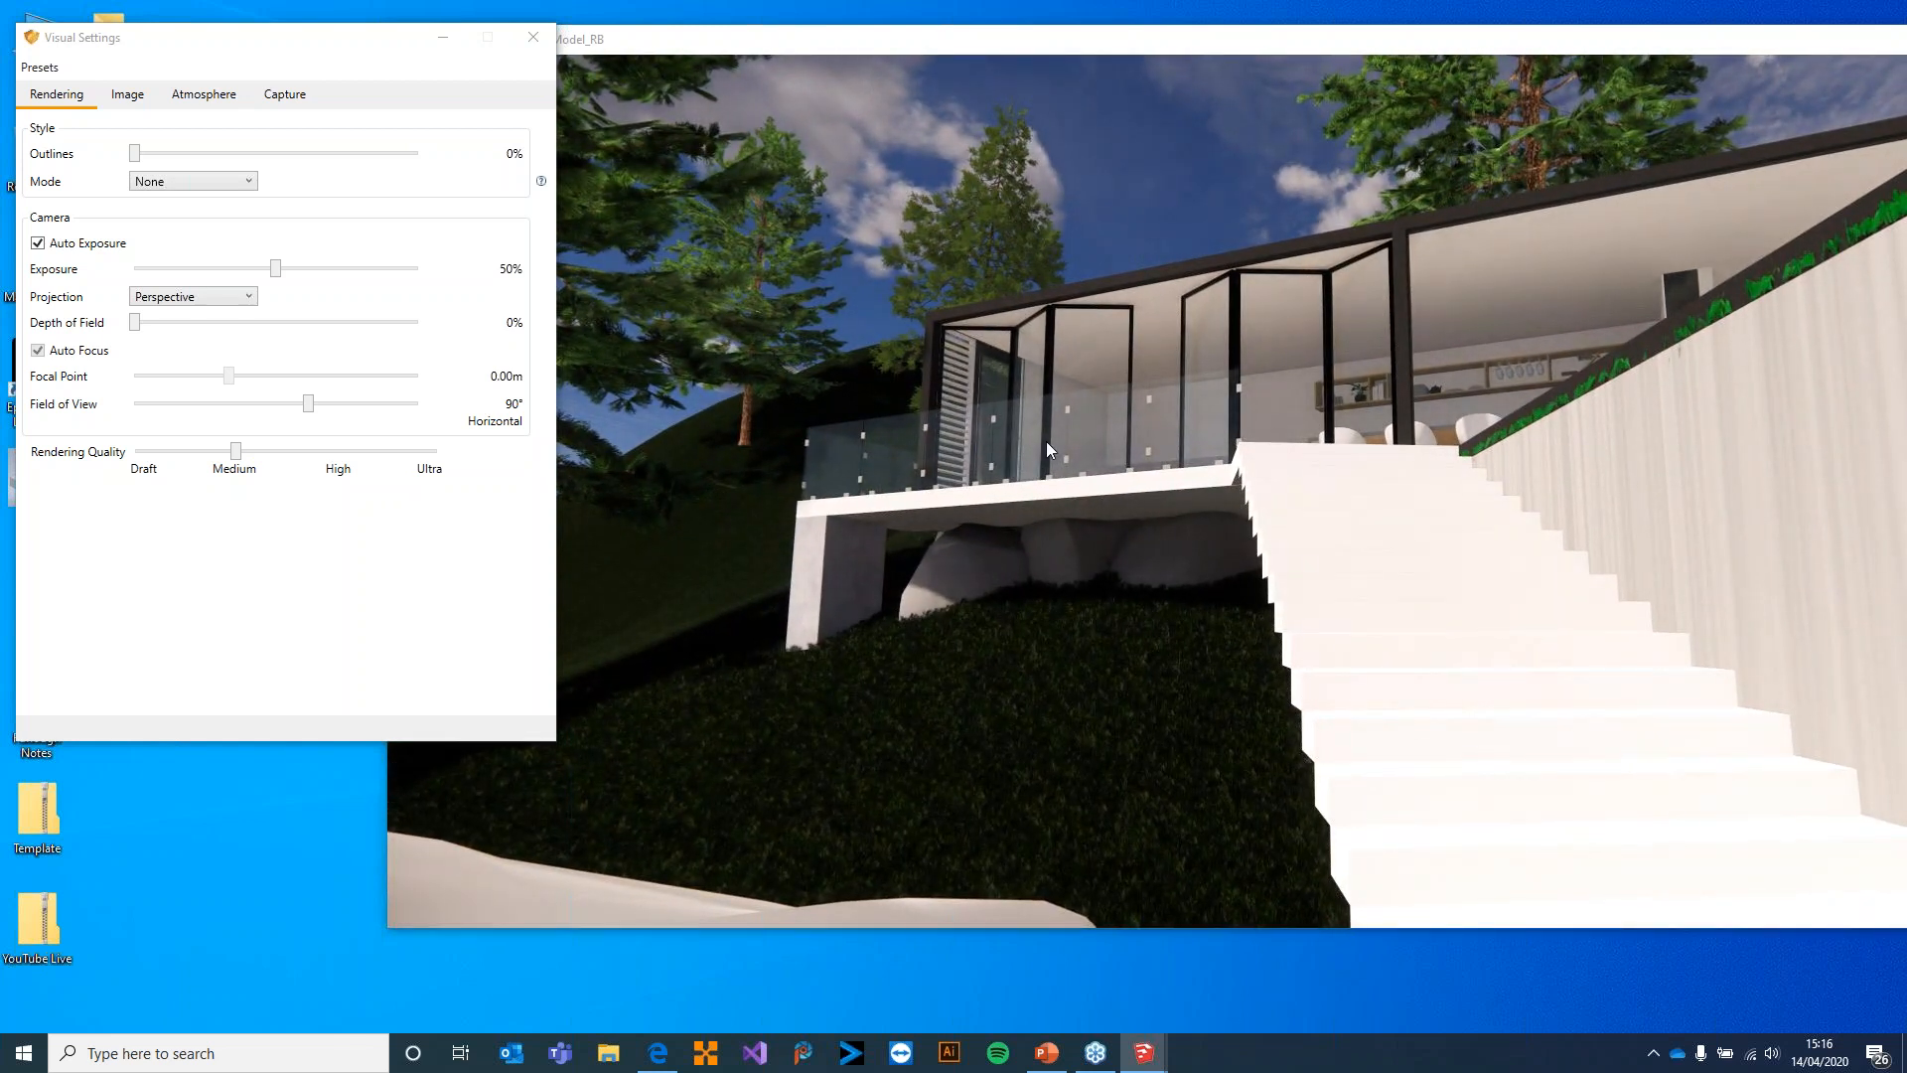
mouse_move(1047, 443)
left_mouse_down()
mouse_move(963, 444)
mouse_move(1009, 562)
mouse_move(1023, 463)
left_mouse_up()
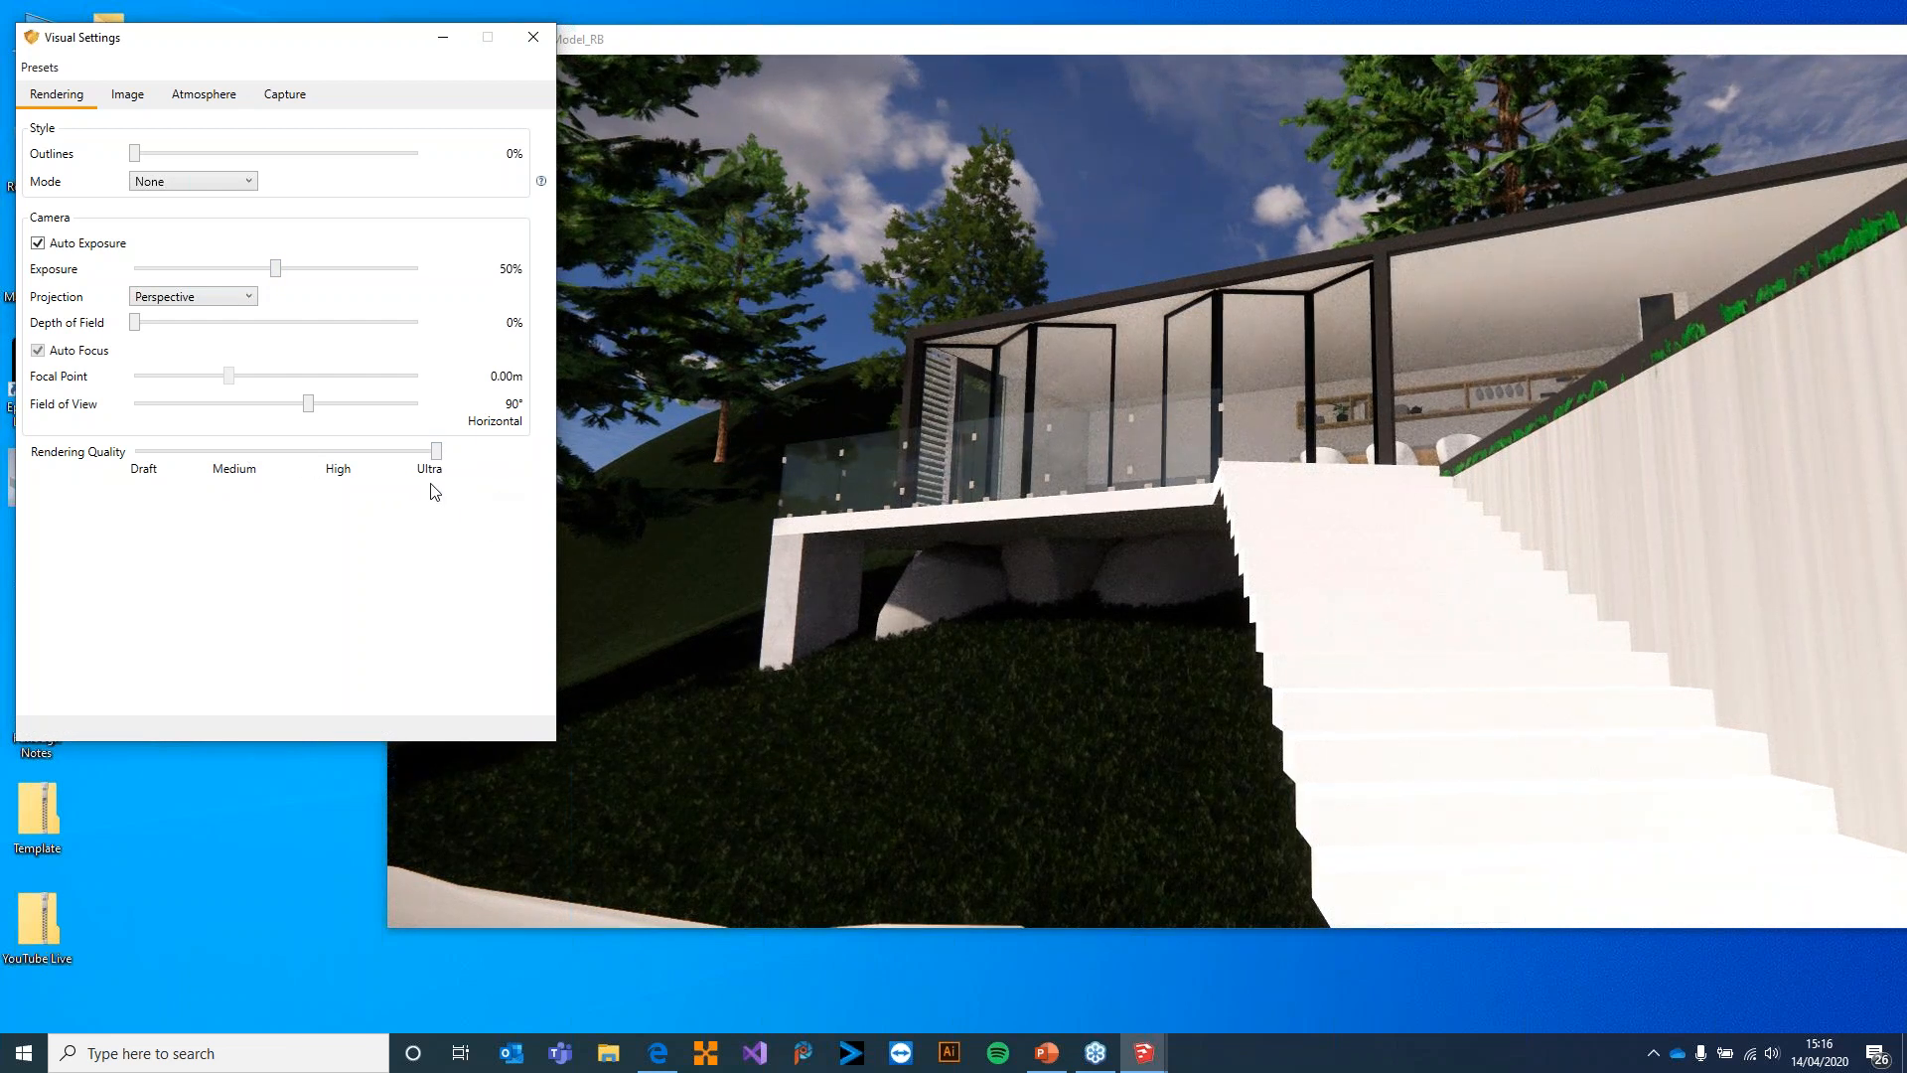
left_click_drag(1111, 514, 1257, 599)
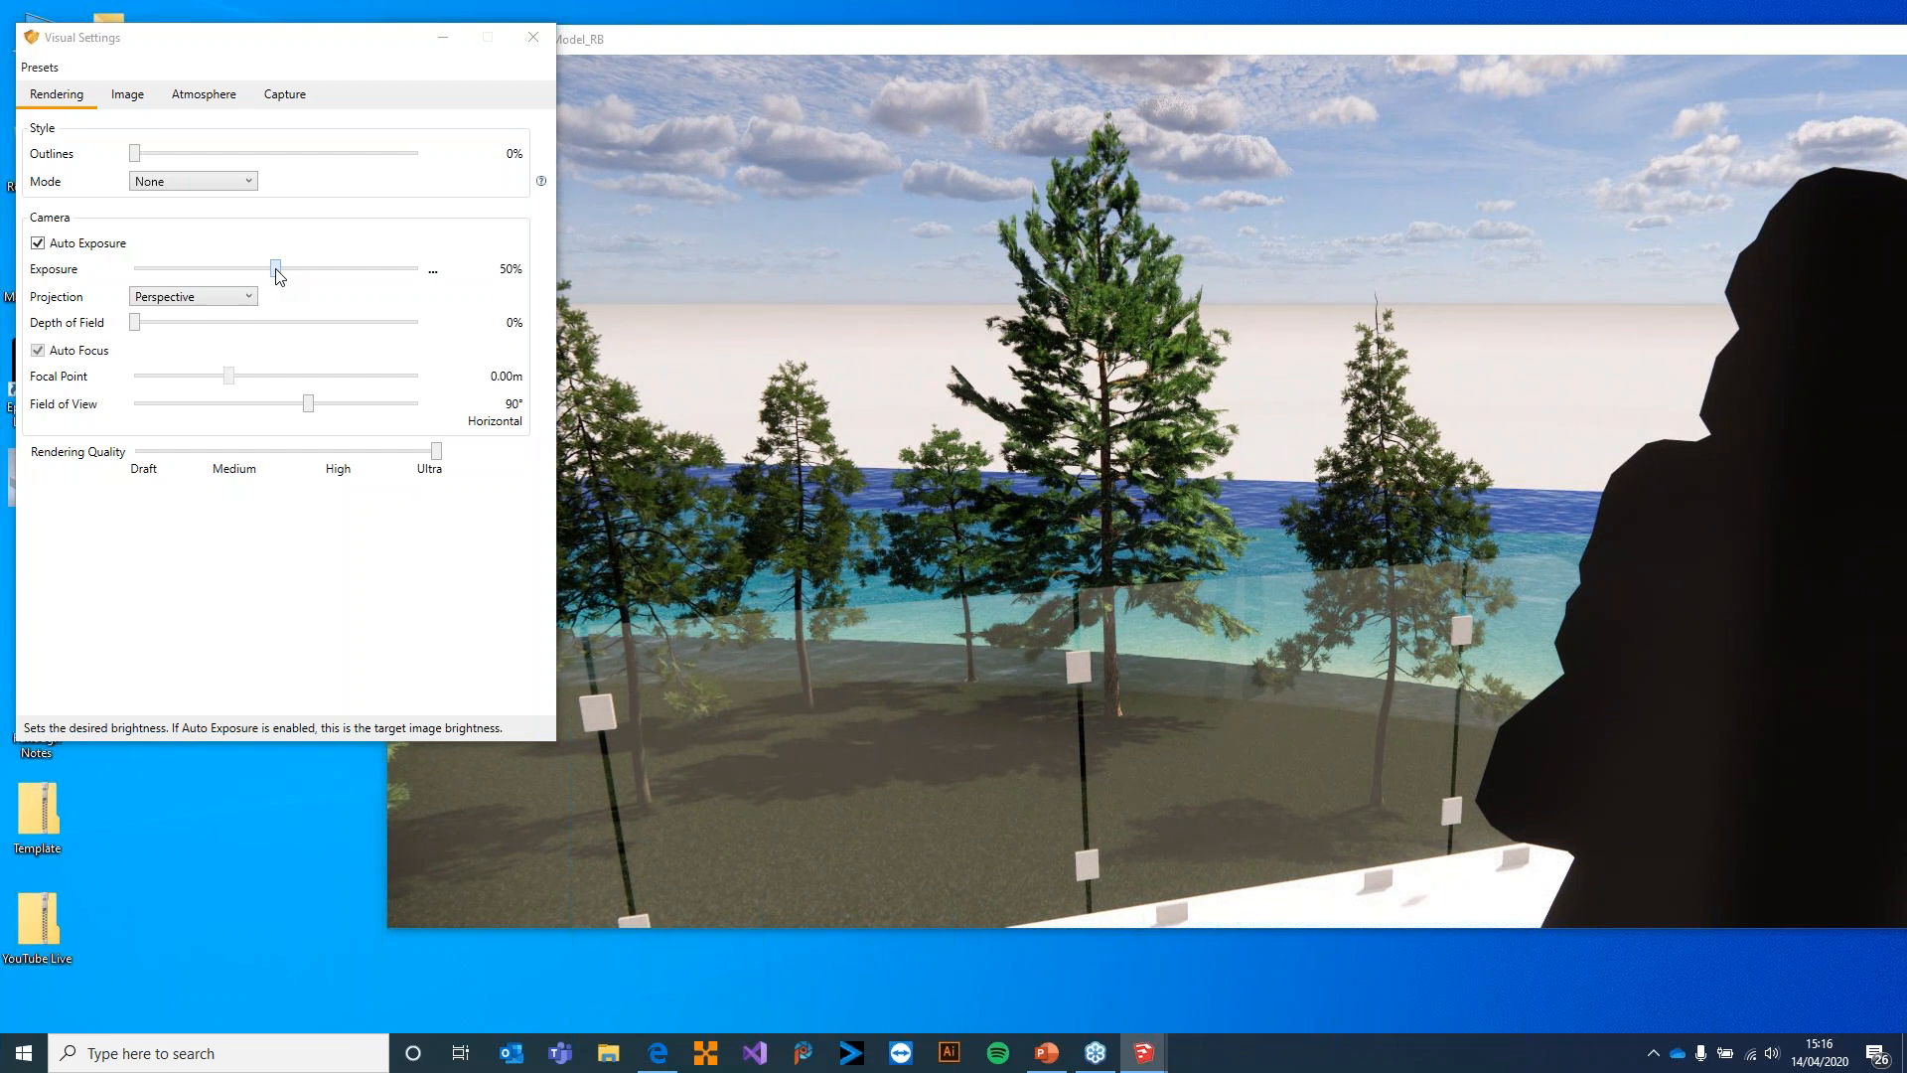
Set the camera Exposure to 51% and the Projection to Orthographic, showing the hillside and house from above
mouse_move(277, 269)
left_mouse_down()
mouse_move(226, 281)
mouse_move(276, 288)
left_mouse_up()
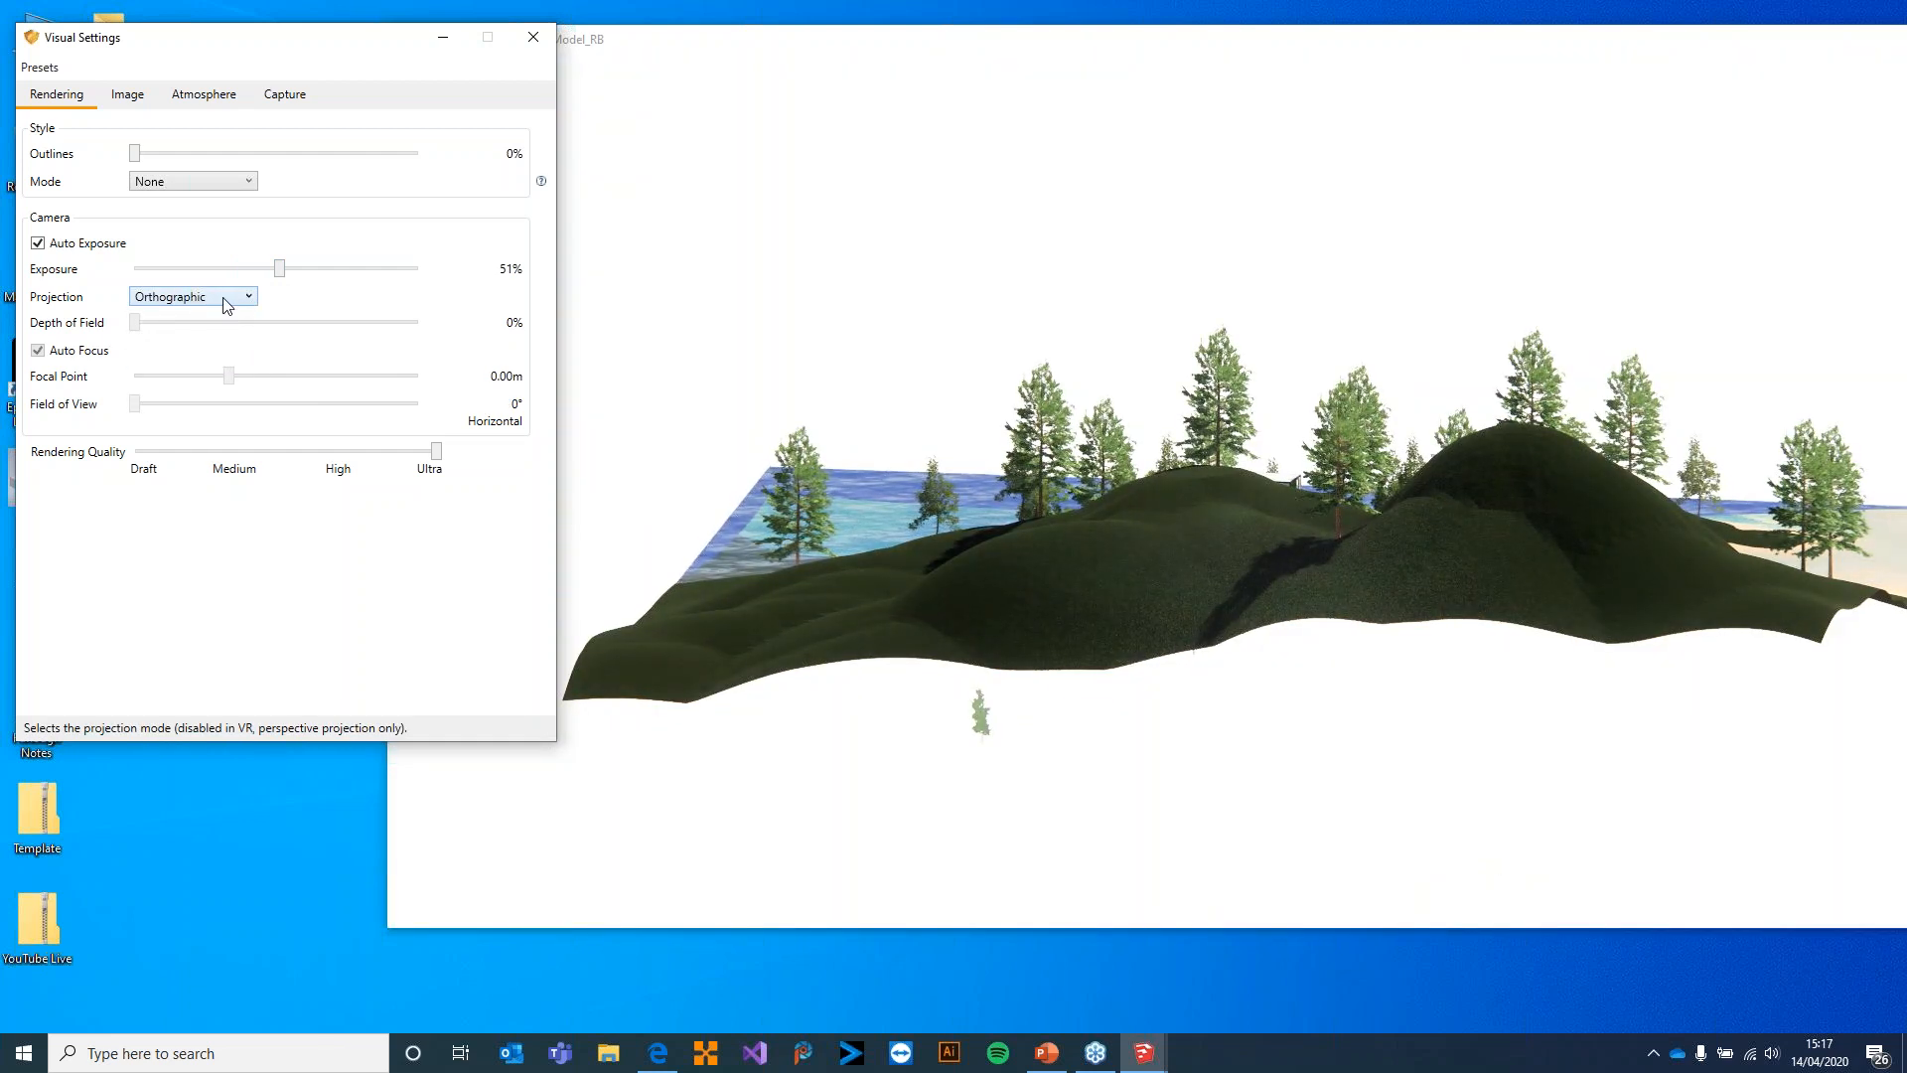
left_click_drag(1006, 616, 879, 540)
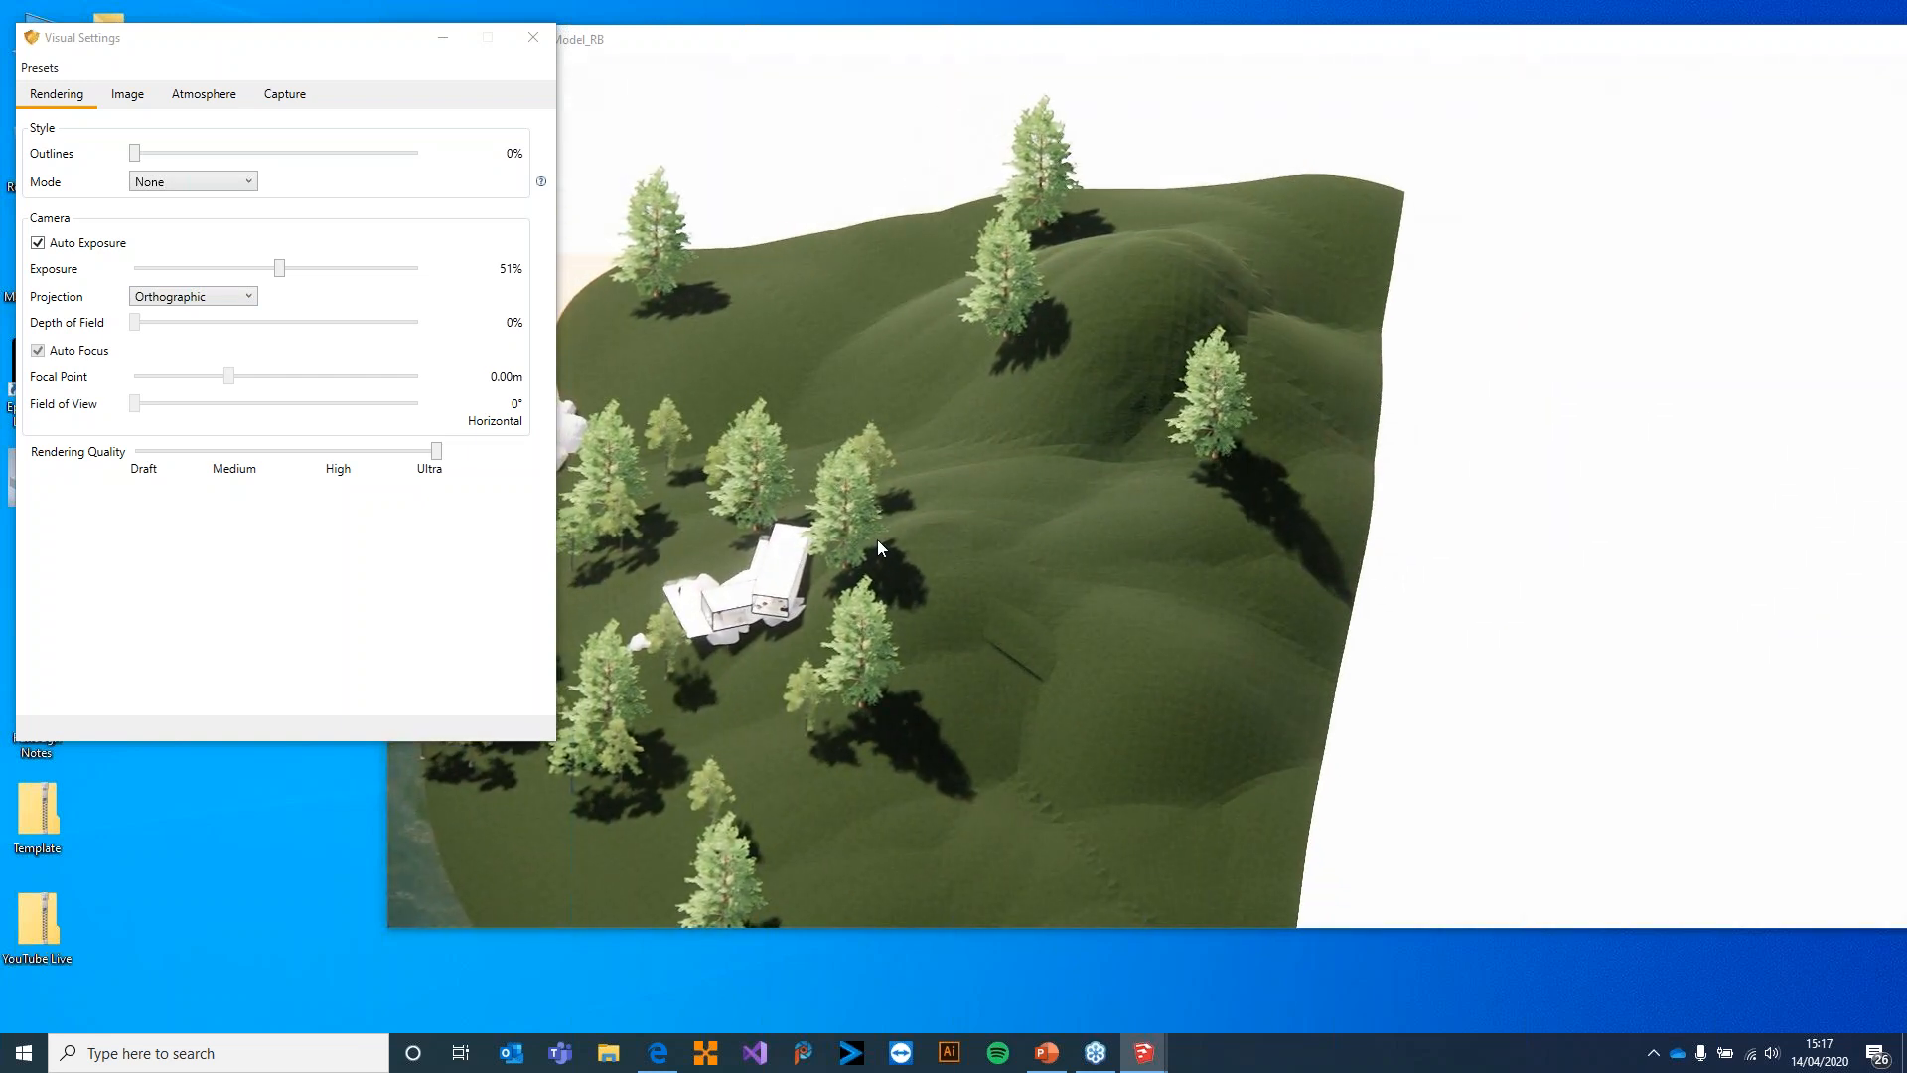
left_click_drag(773, 617, 668, 596)
Change the camera Projection to Two-Point and bring the view down to the boulders and terrace beside the stairs
left_click(213, 298)
left_click(194, 336)
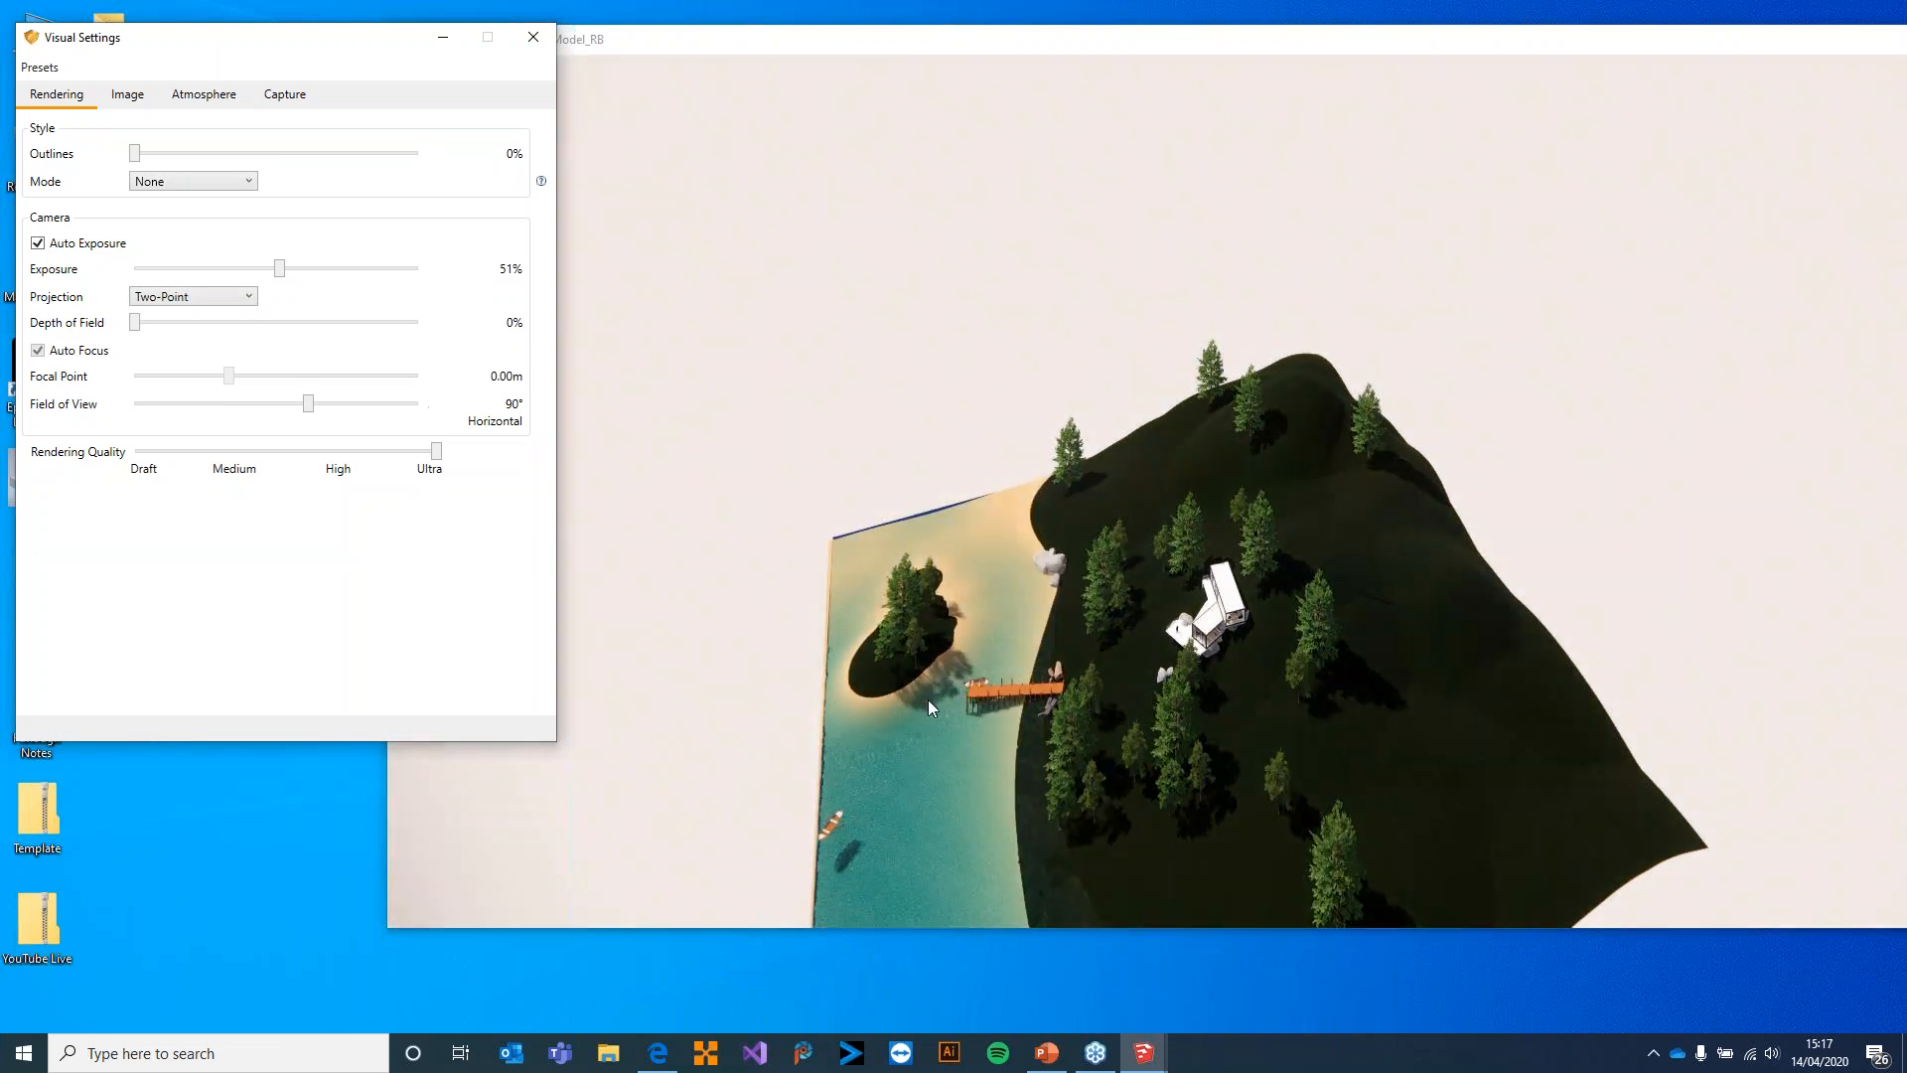
left_click_drag(993, 536, 953, 397)
scroll(1148, 546, "up", 8)
right_click_drag(954, 398, 1222, 557)
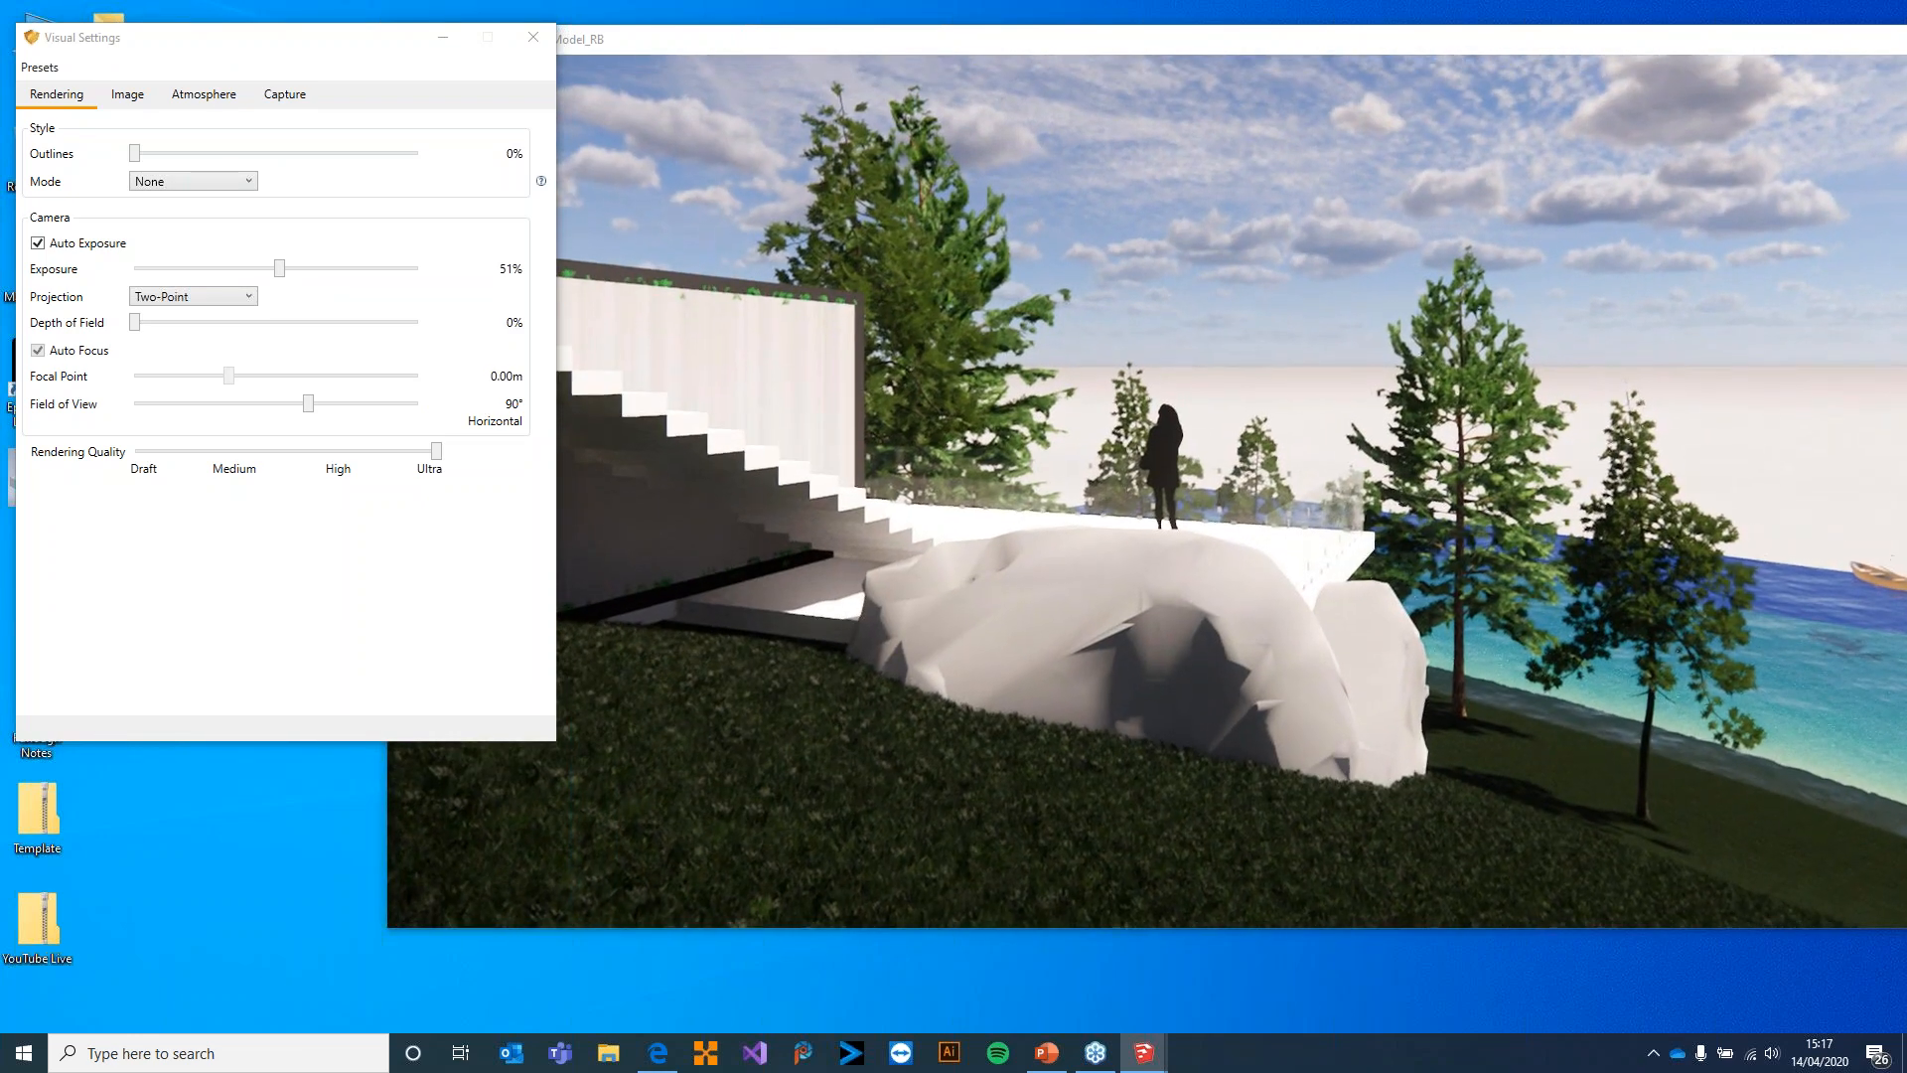
Return the camera Projection to Perspective for the view of the terrace and boulders
left_click(188, 296)
left_click(180, 312)
left_click(200, 298)
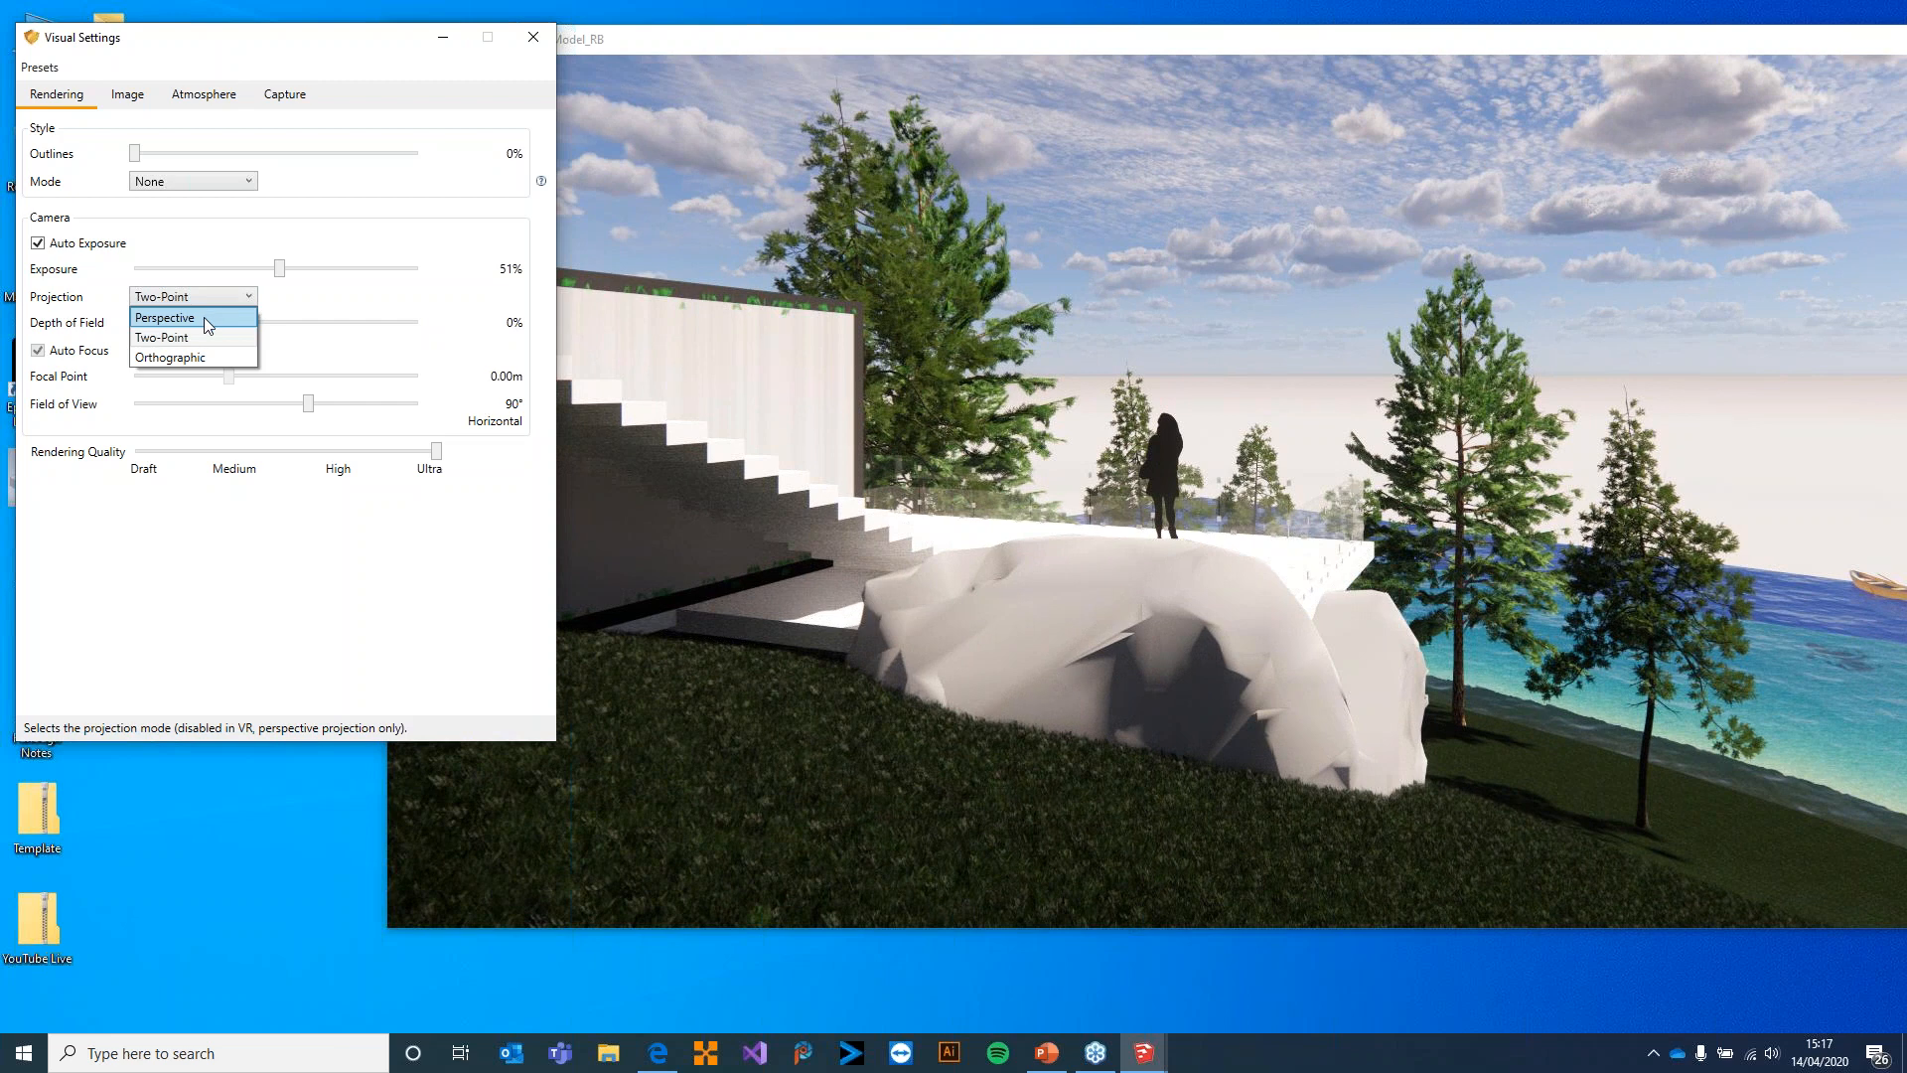
left_click(205, 316)
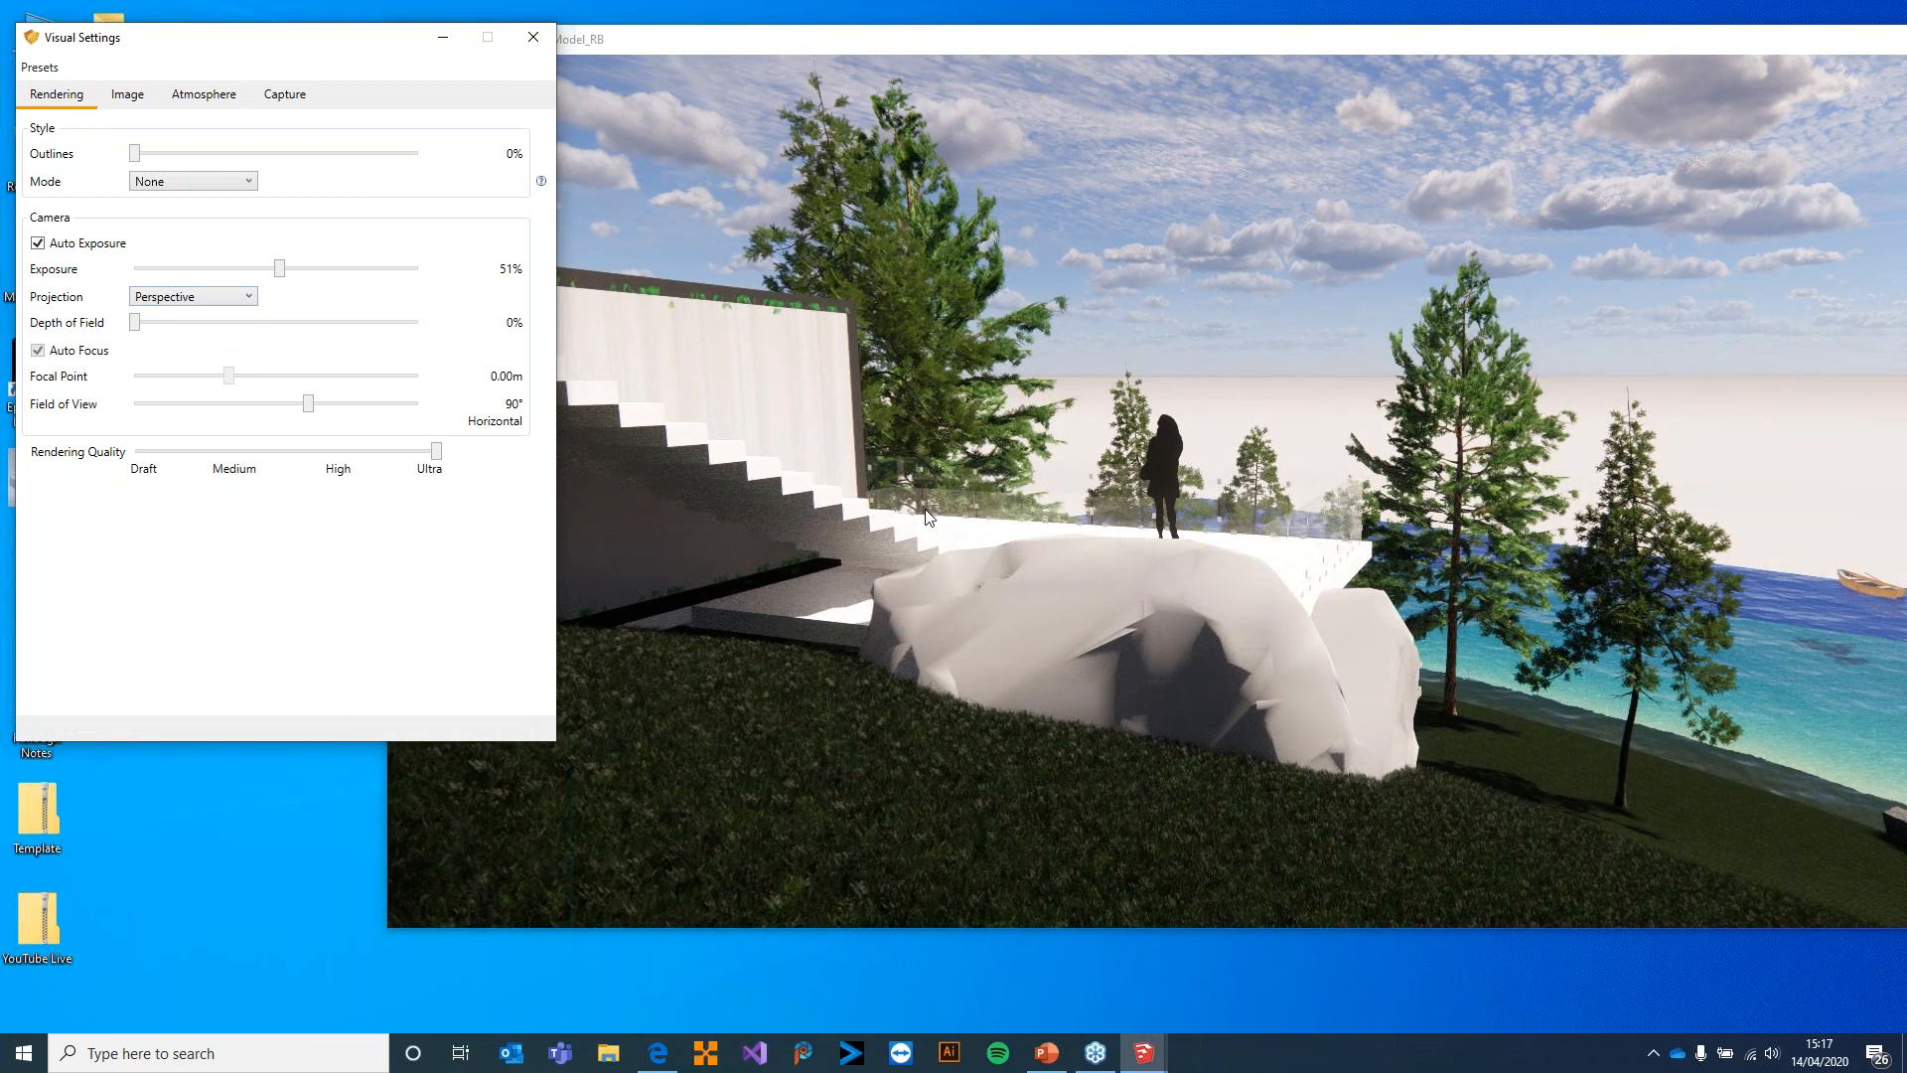
Try a Depth of Field of 43% around the jetty and grassy hillside, and reset it to 0%
left_click_drag(192, 328, 126, 343)
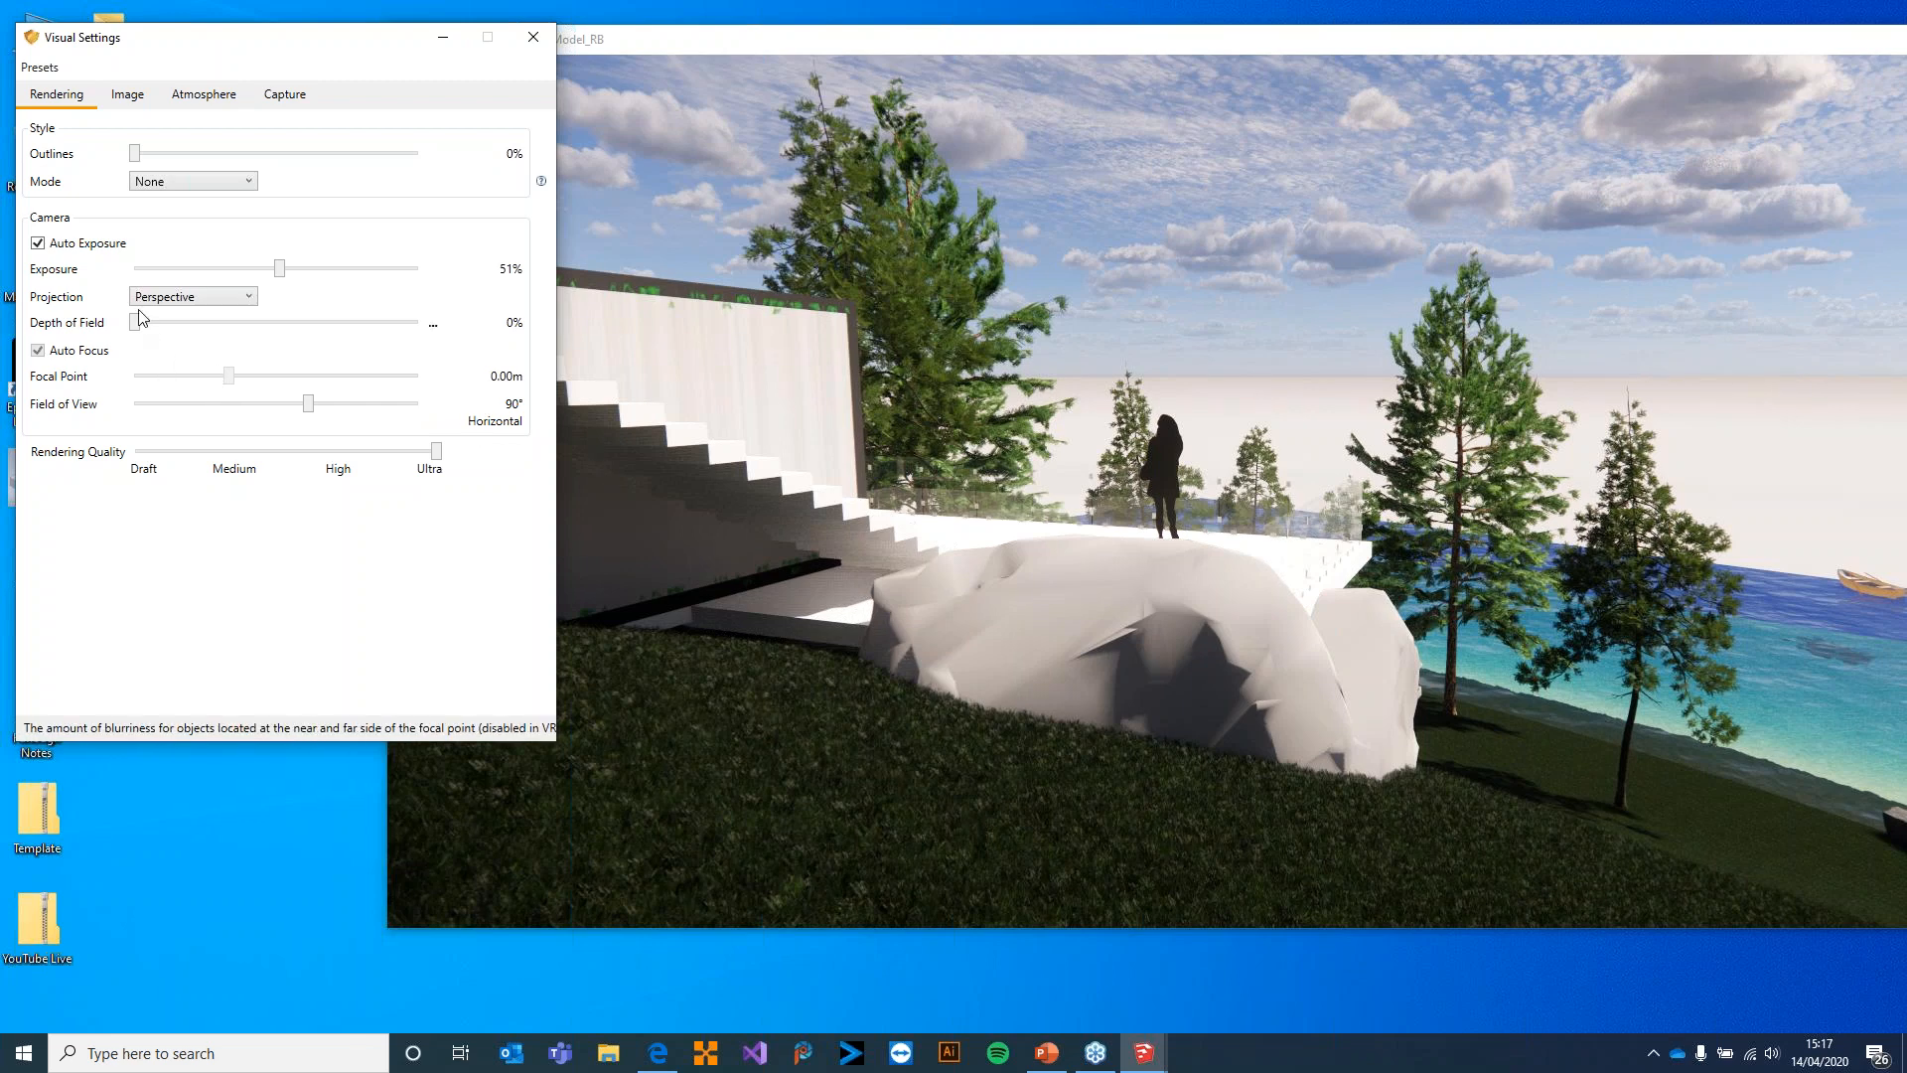
left_click_drag(191, 332, 255, 332)
left_click_drag(915, 430, 1342, 452)
key("w")
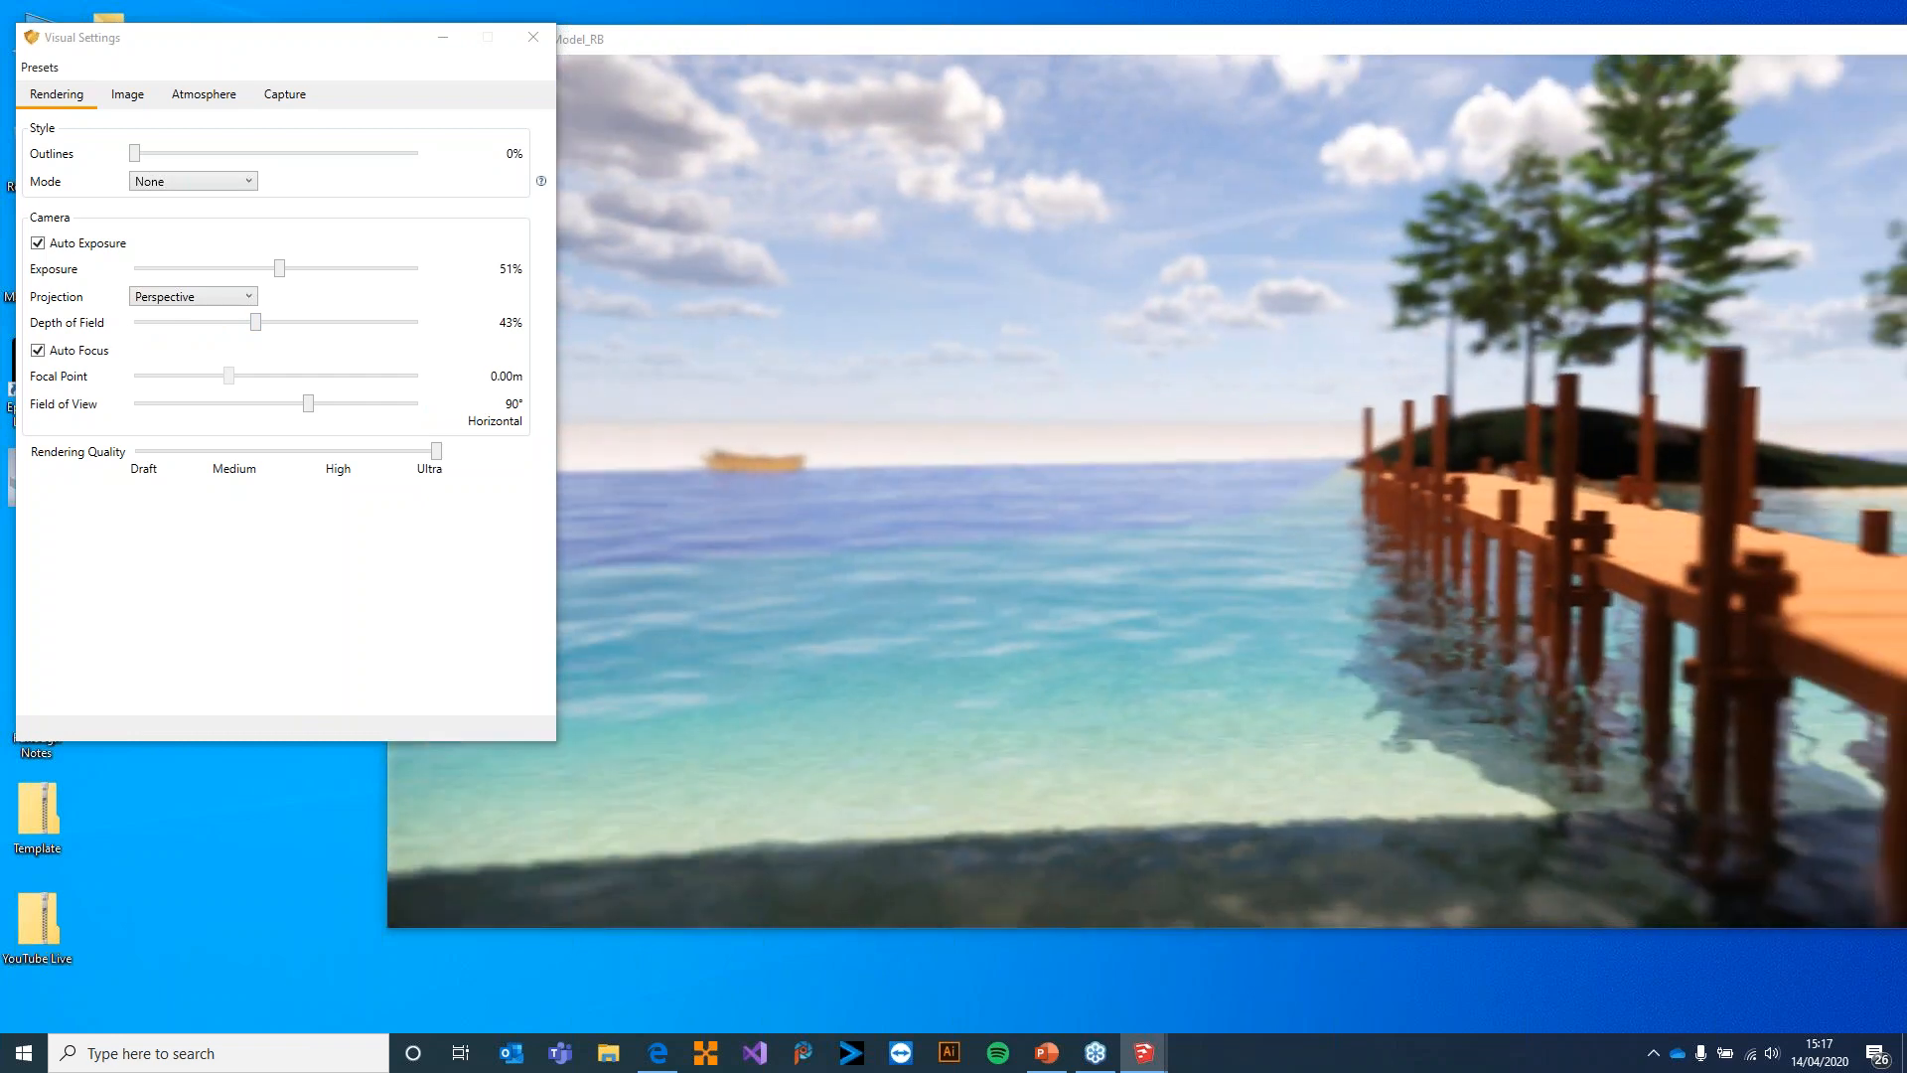
left_click_drag(954, 496, 1529, 536)
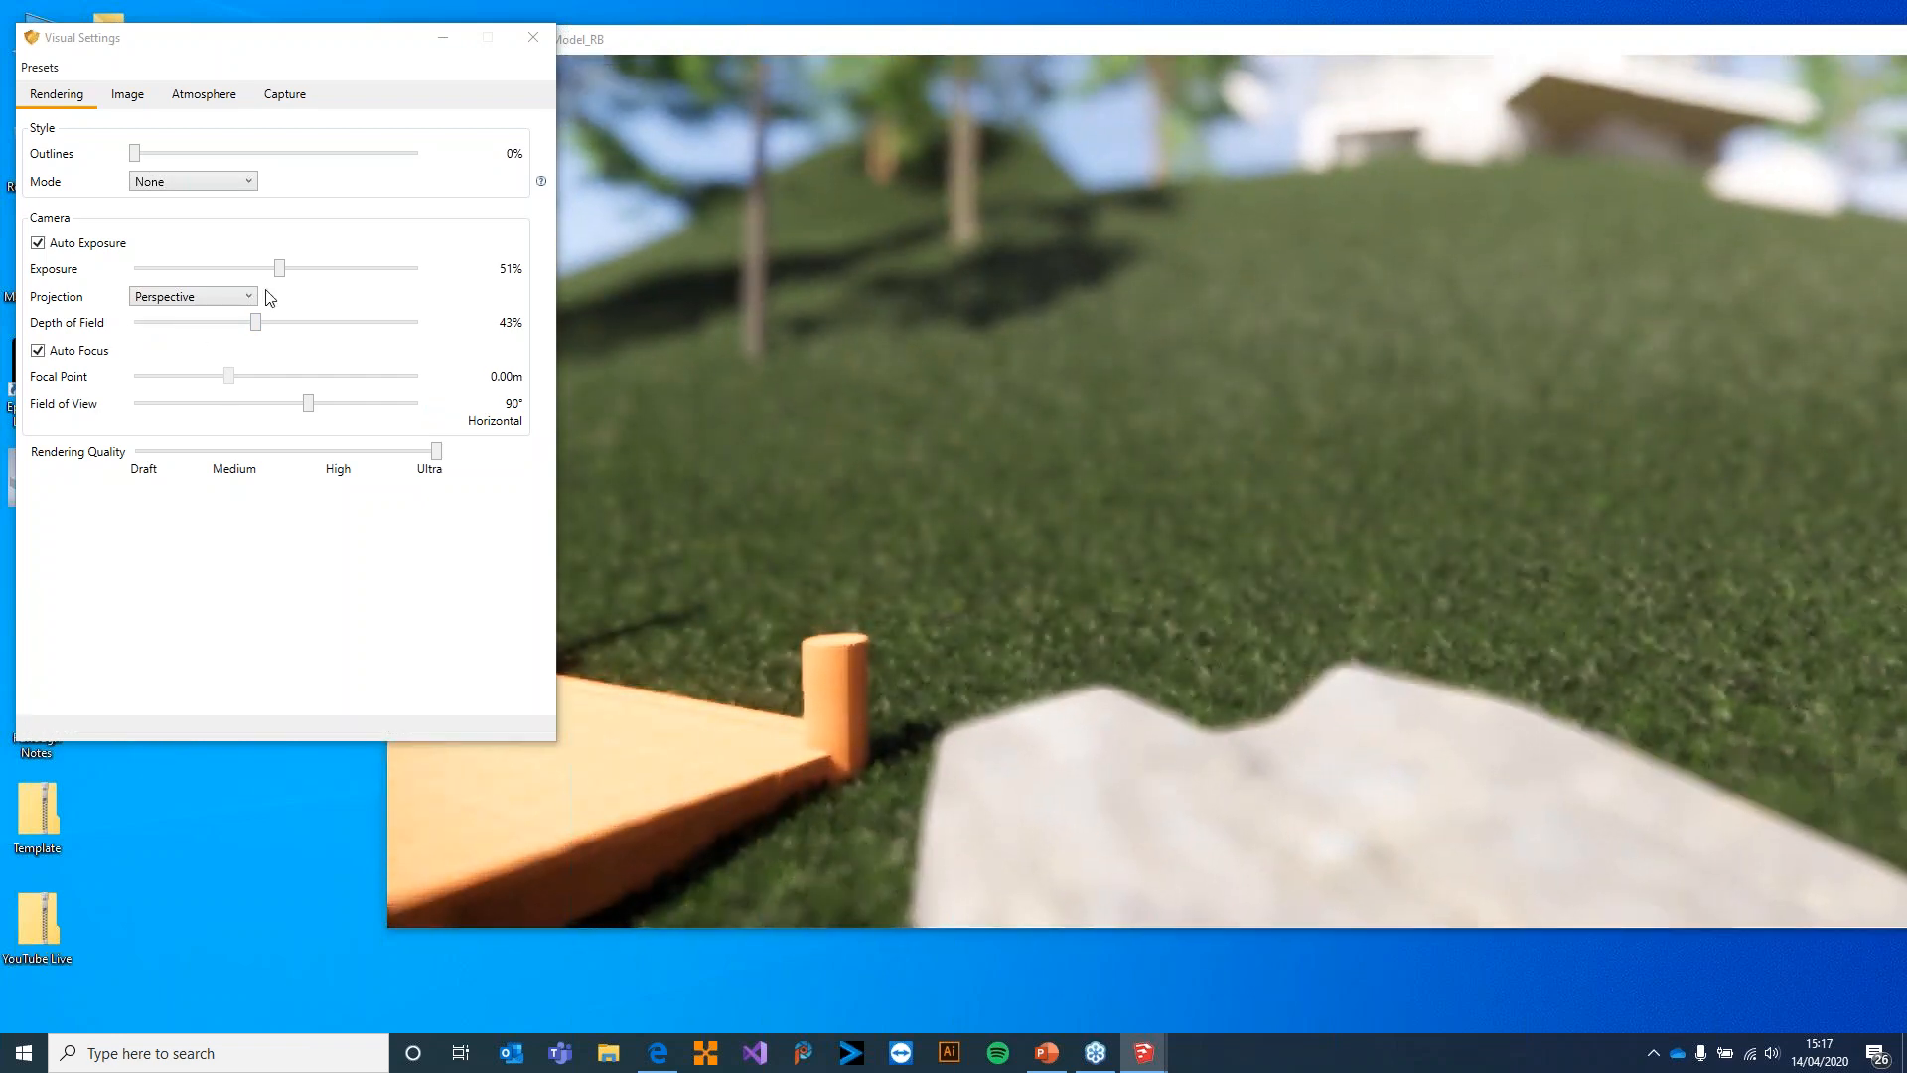
left_click_drag(255, 322, 134, 322)
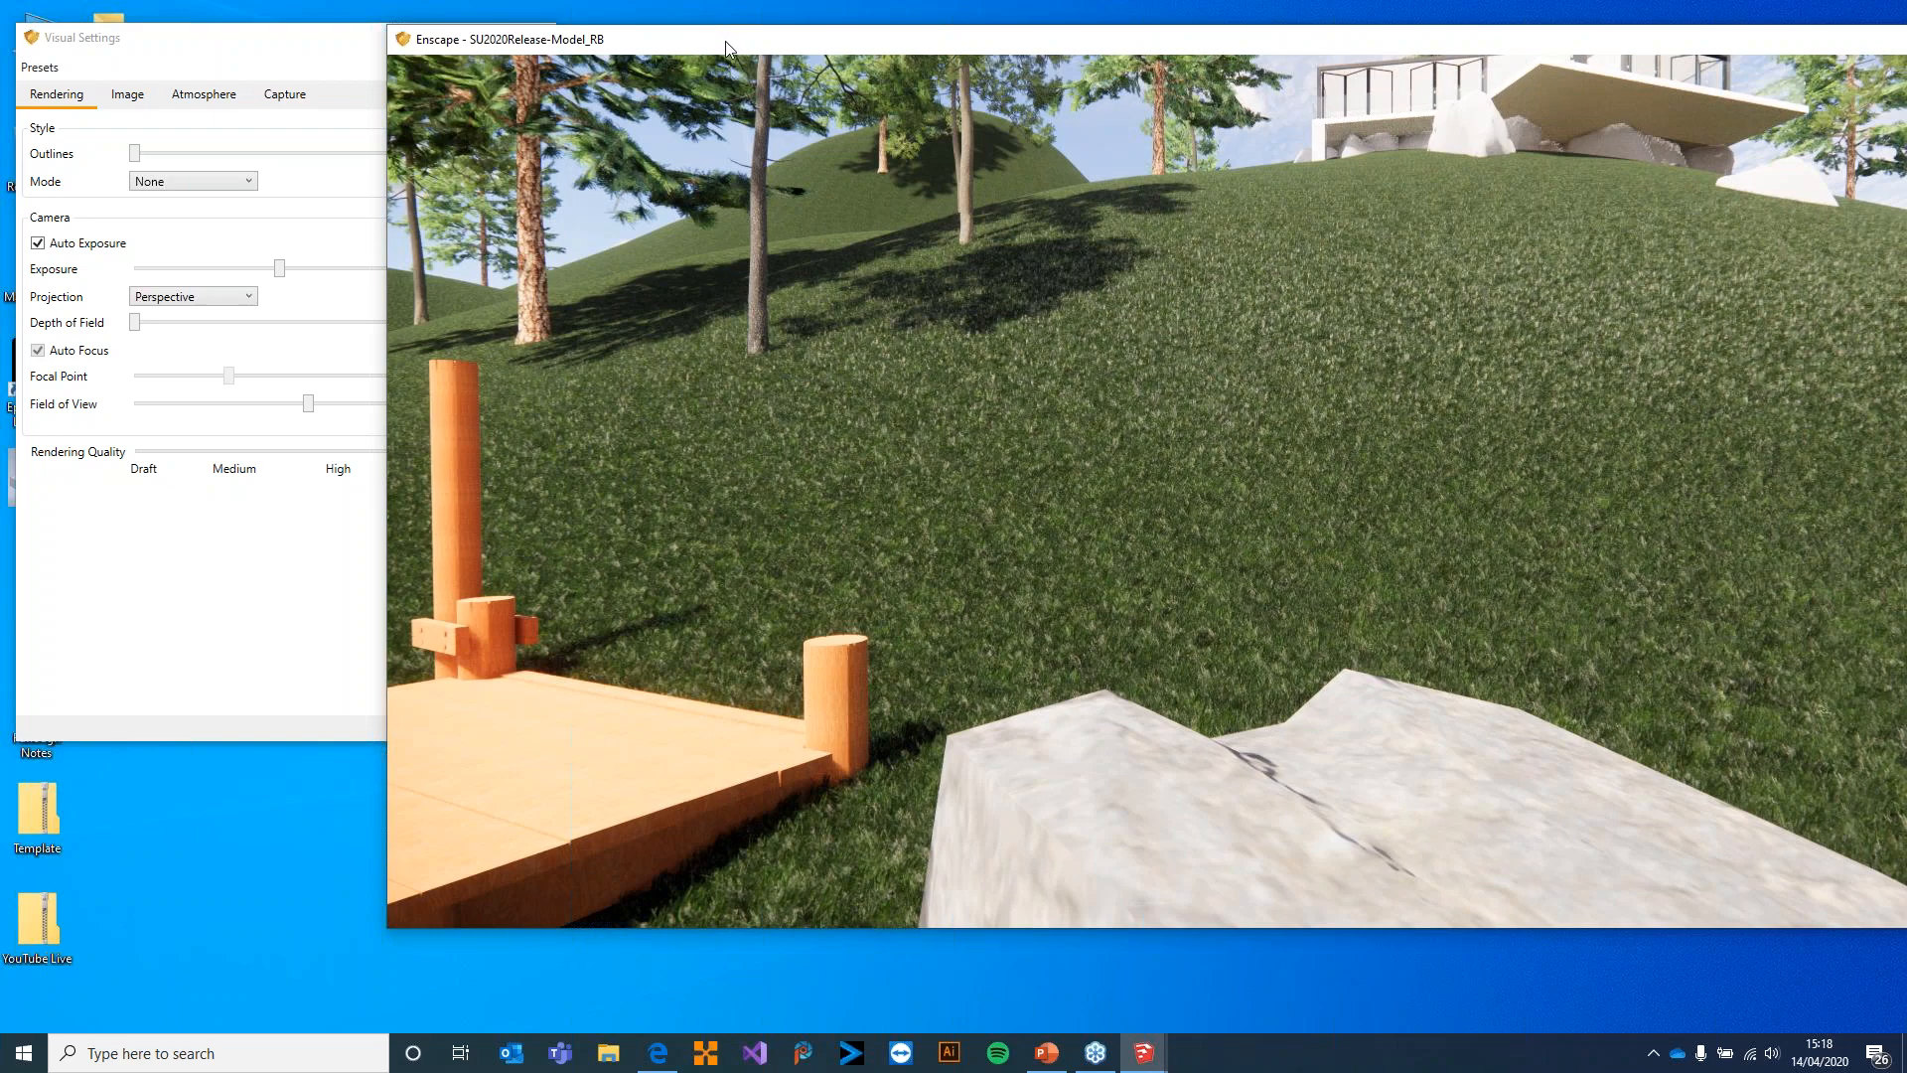
Maximize the render window and move up the slope until the whole hillside house is in view
left_click_drag(725, 40, 664, 56)
double_click(665, 55)
left_click_drag(837, 408, 939, 229)
key("w")
key("w")
key("a")
key("s")
key("a")
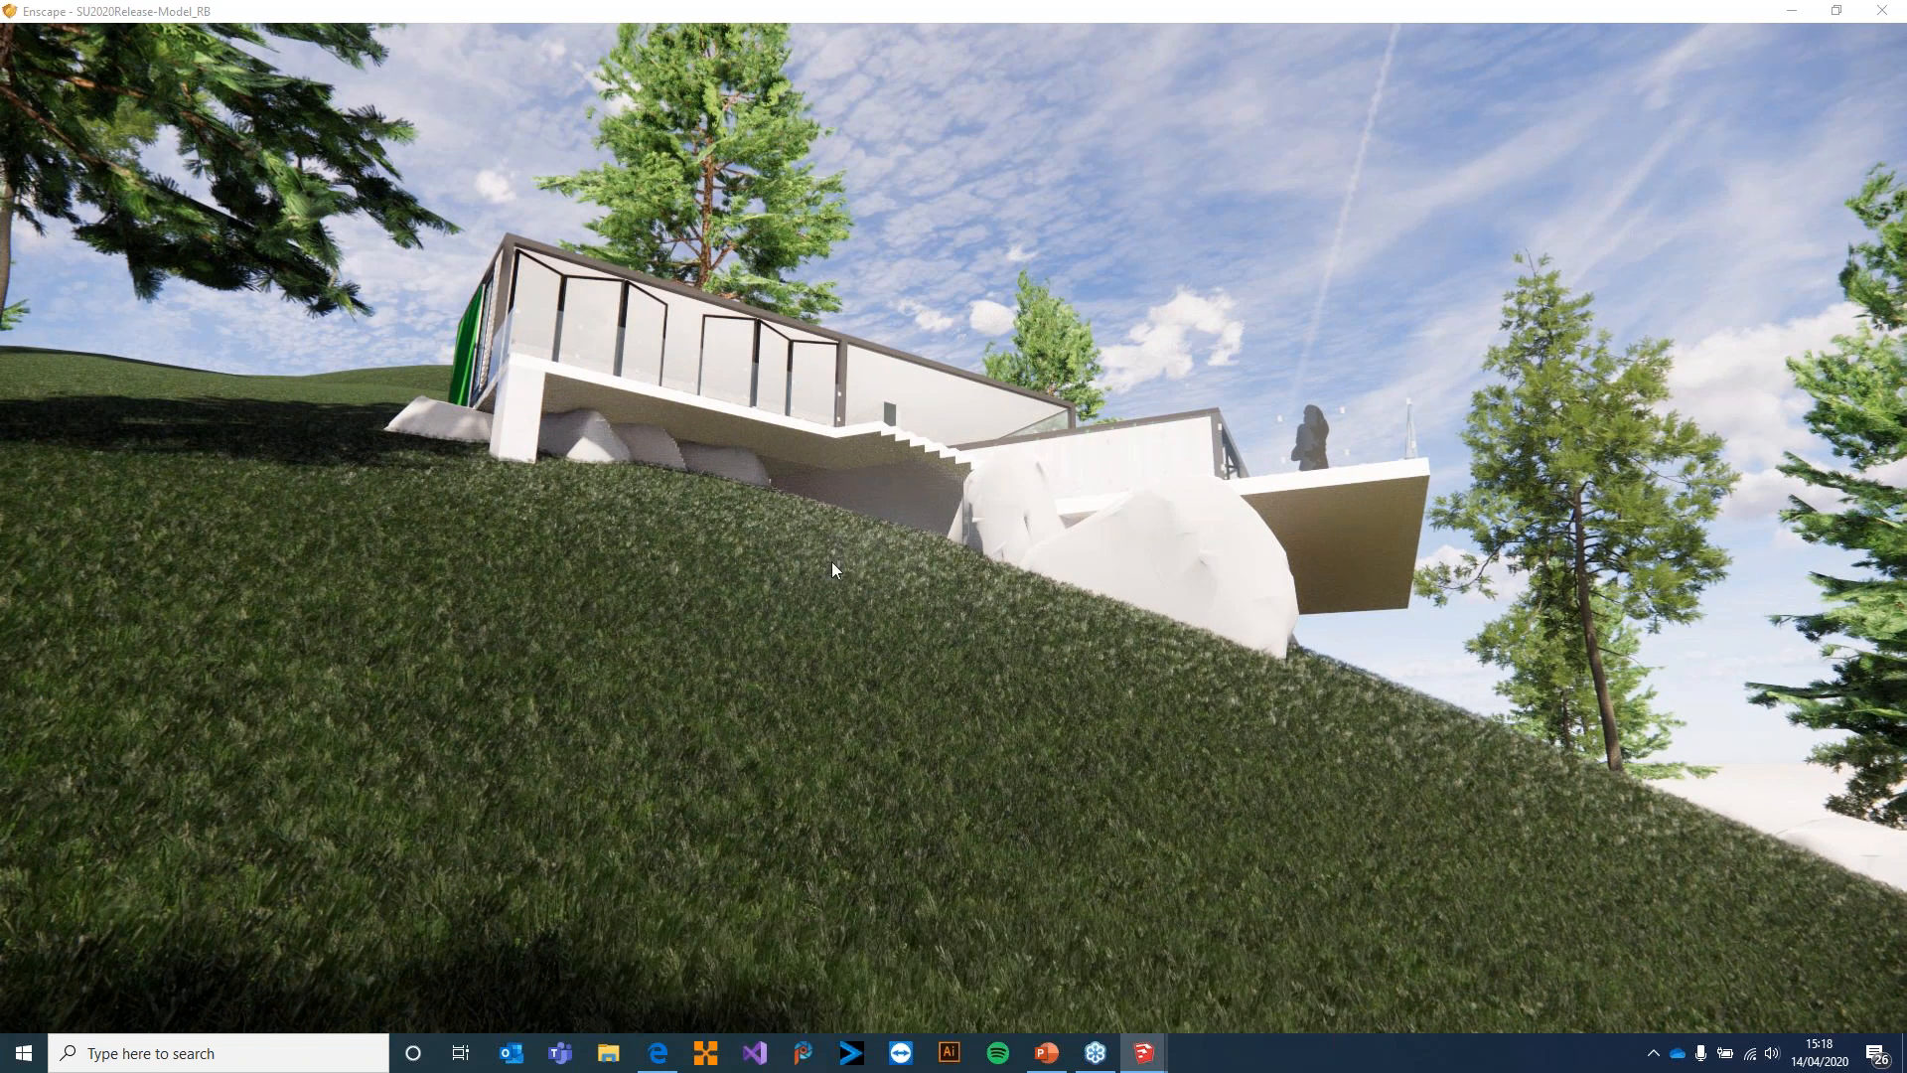
Advance the time of day over the hillside house through the afternoon to dusk at 18:35
key("i")
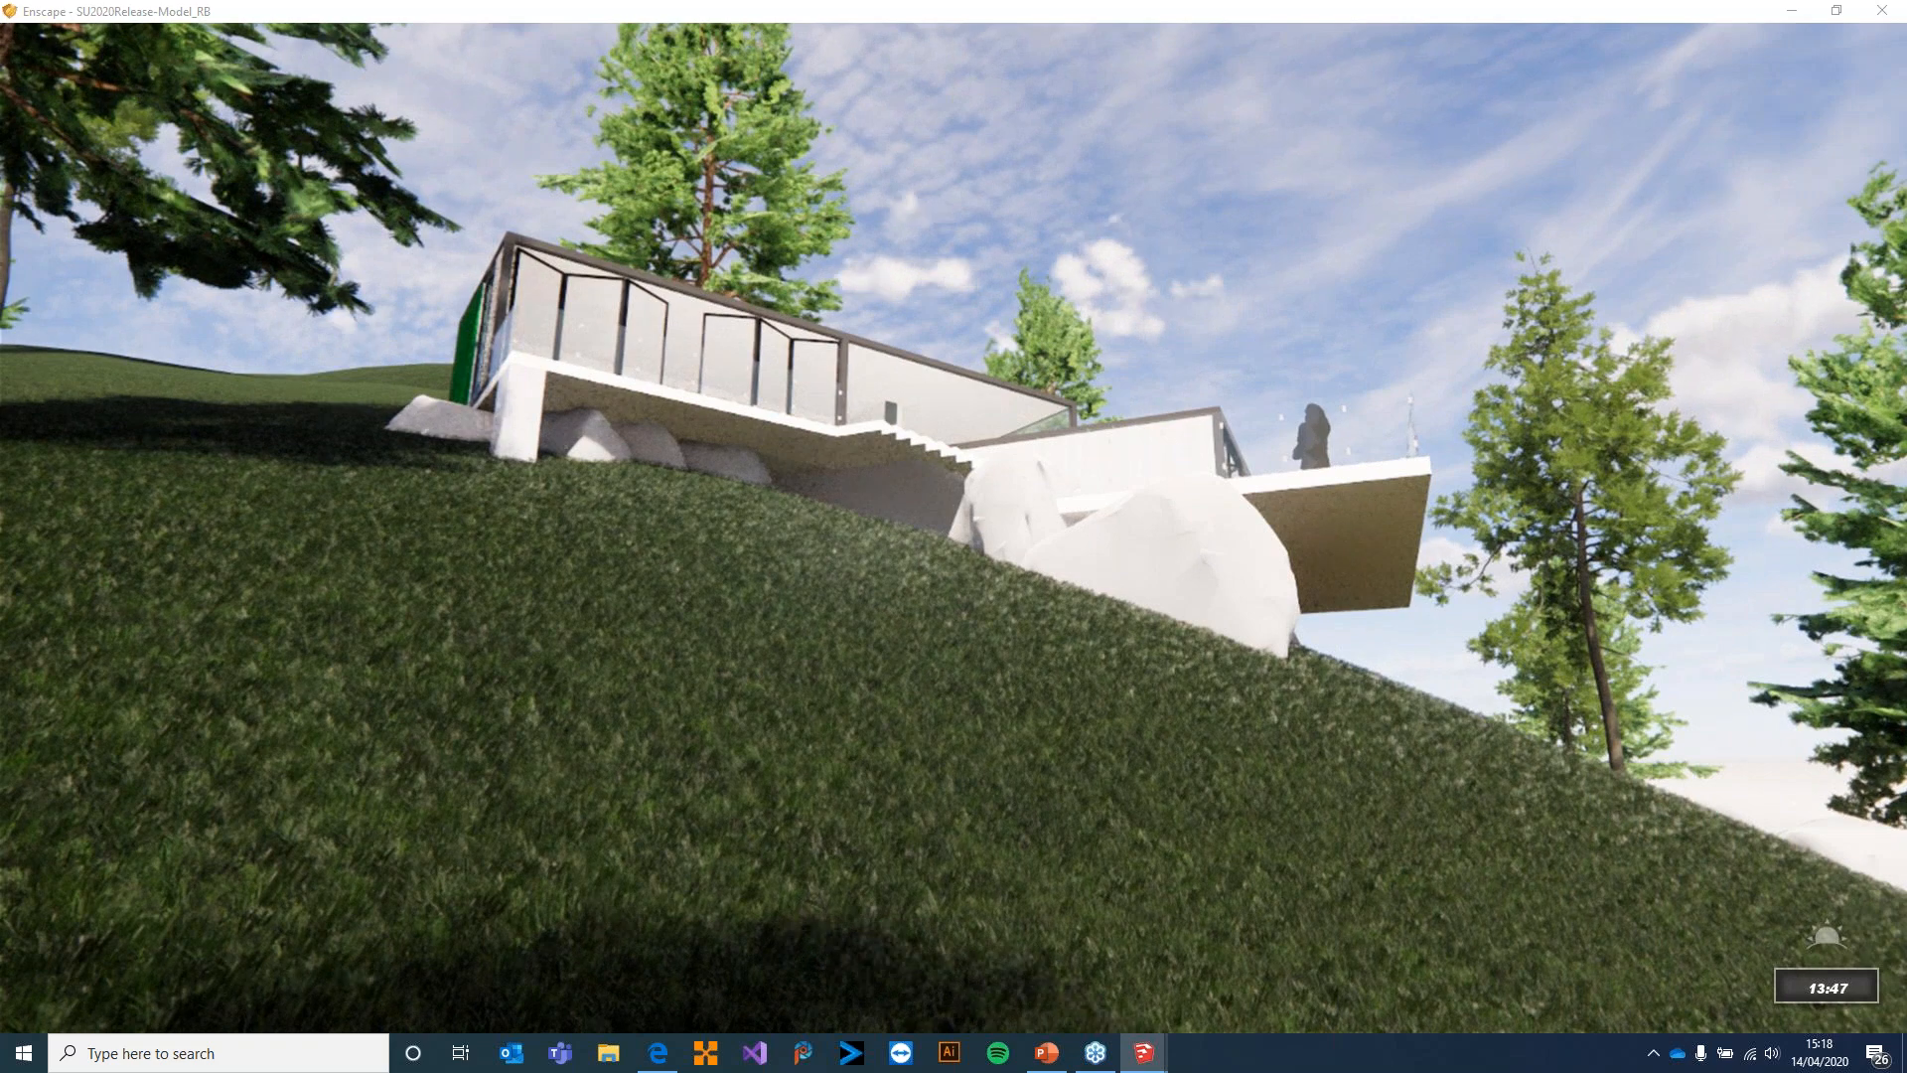
key("i")
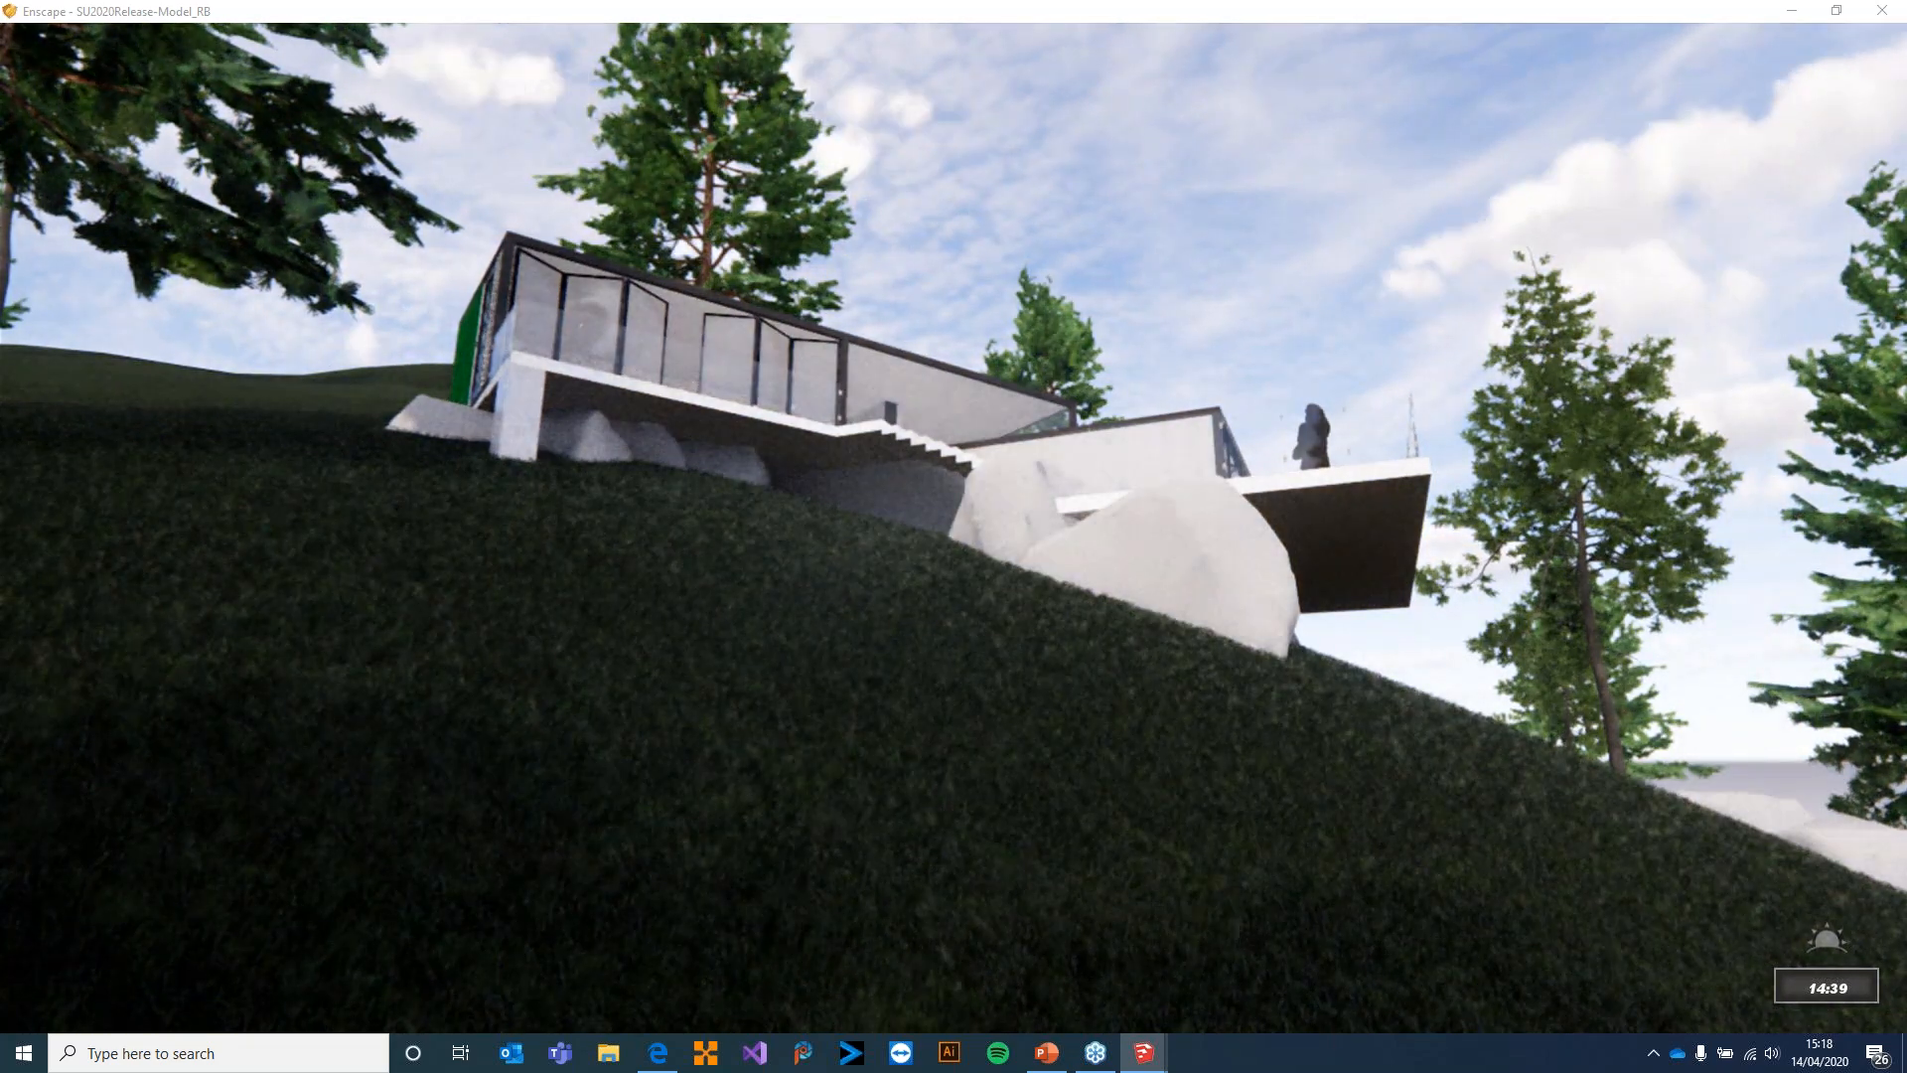
key("i")
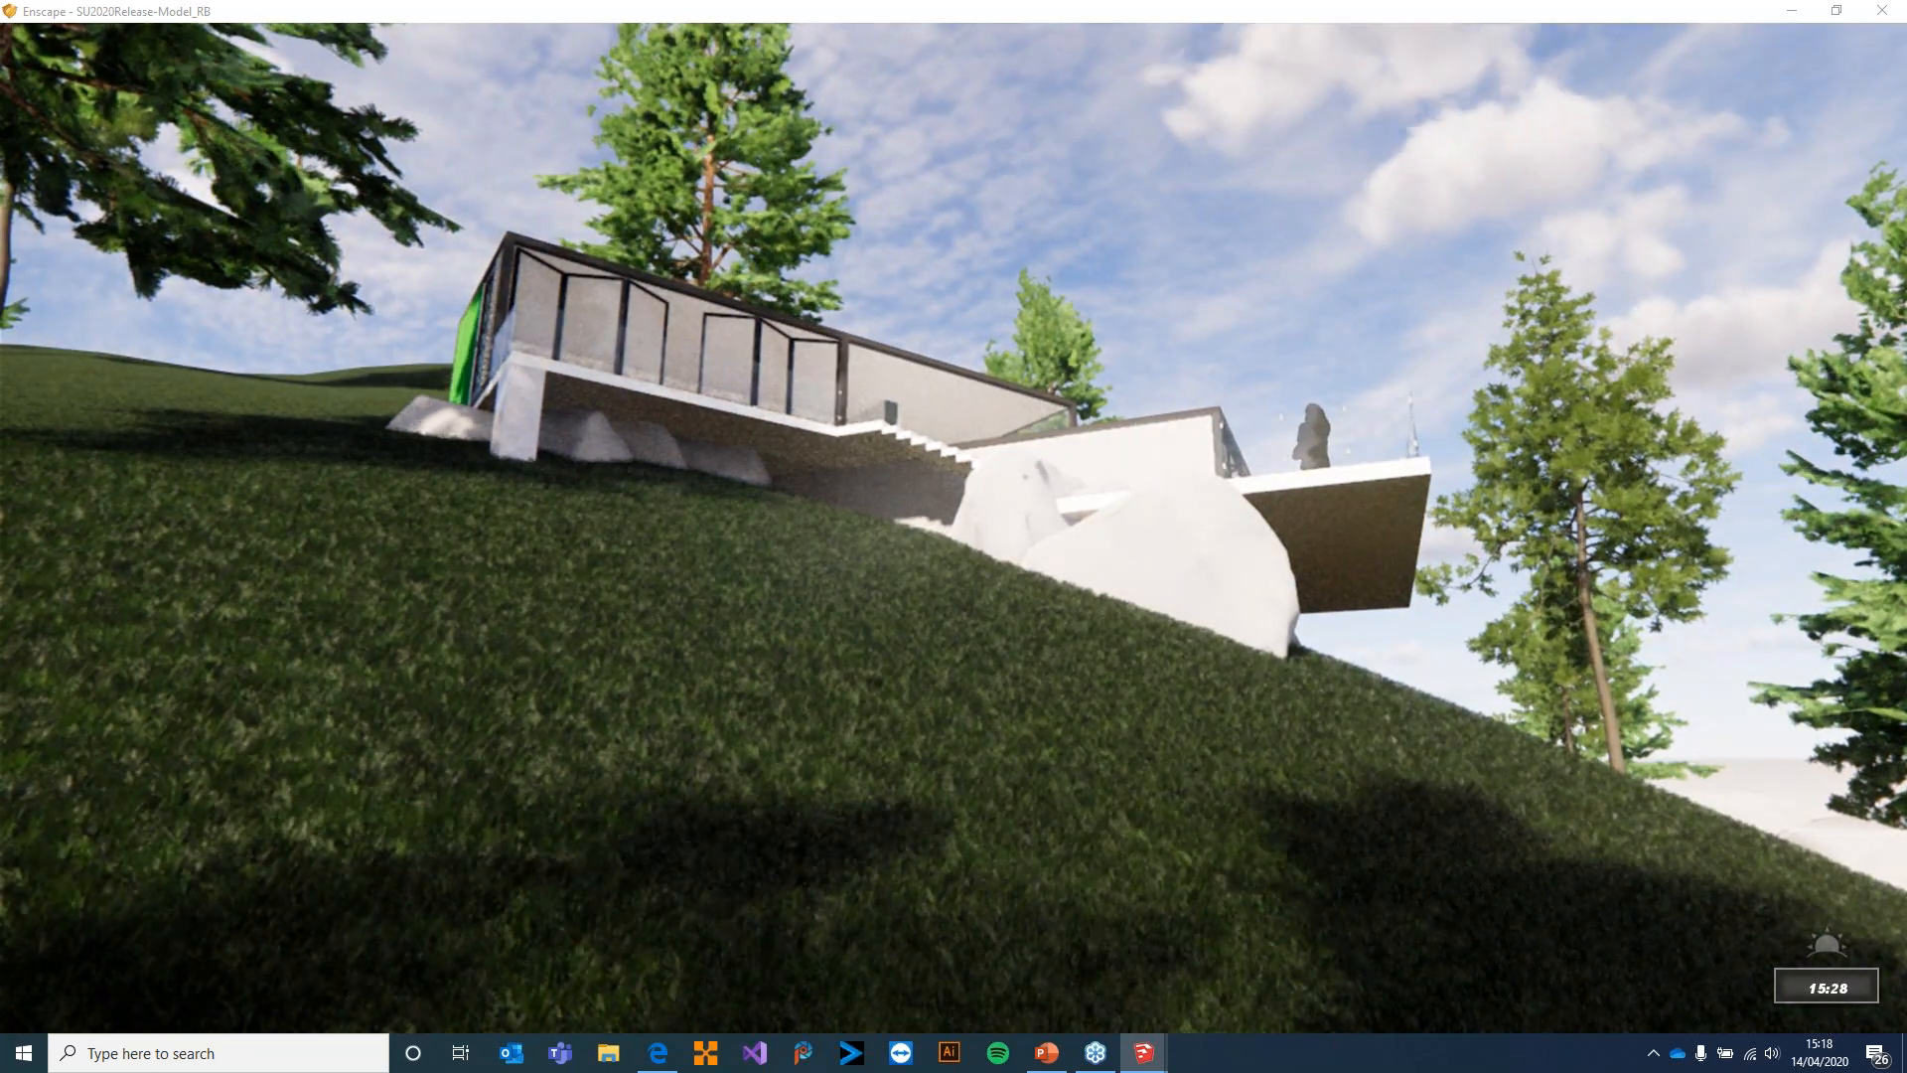
key("i")
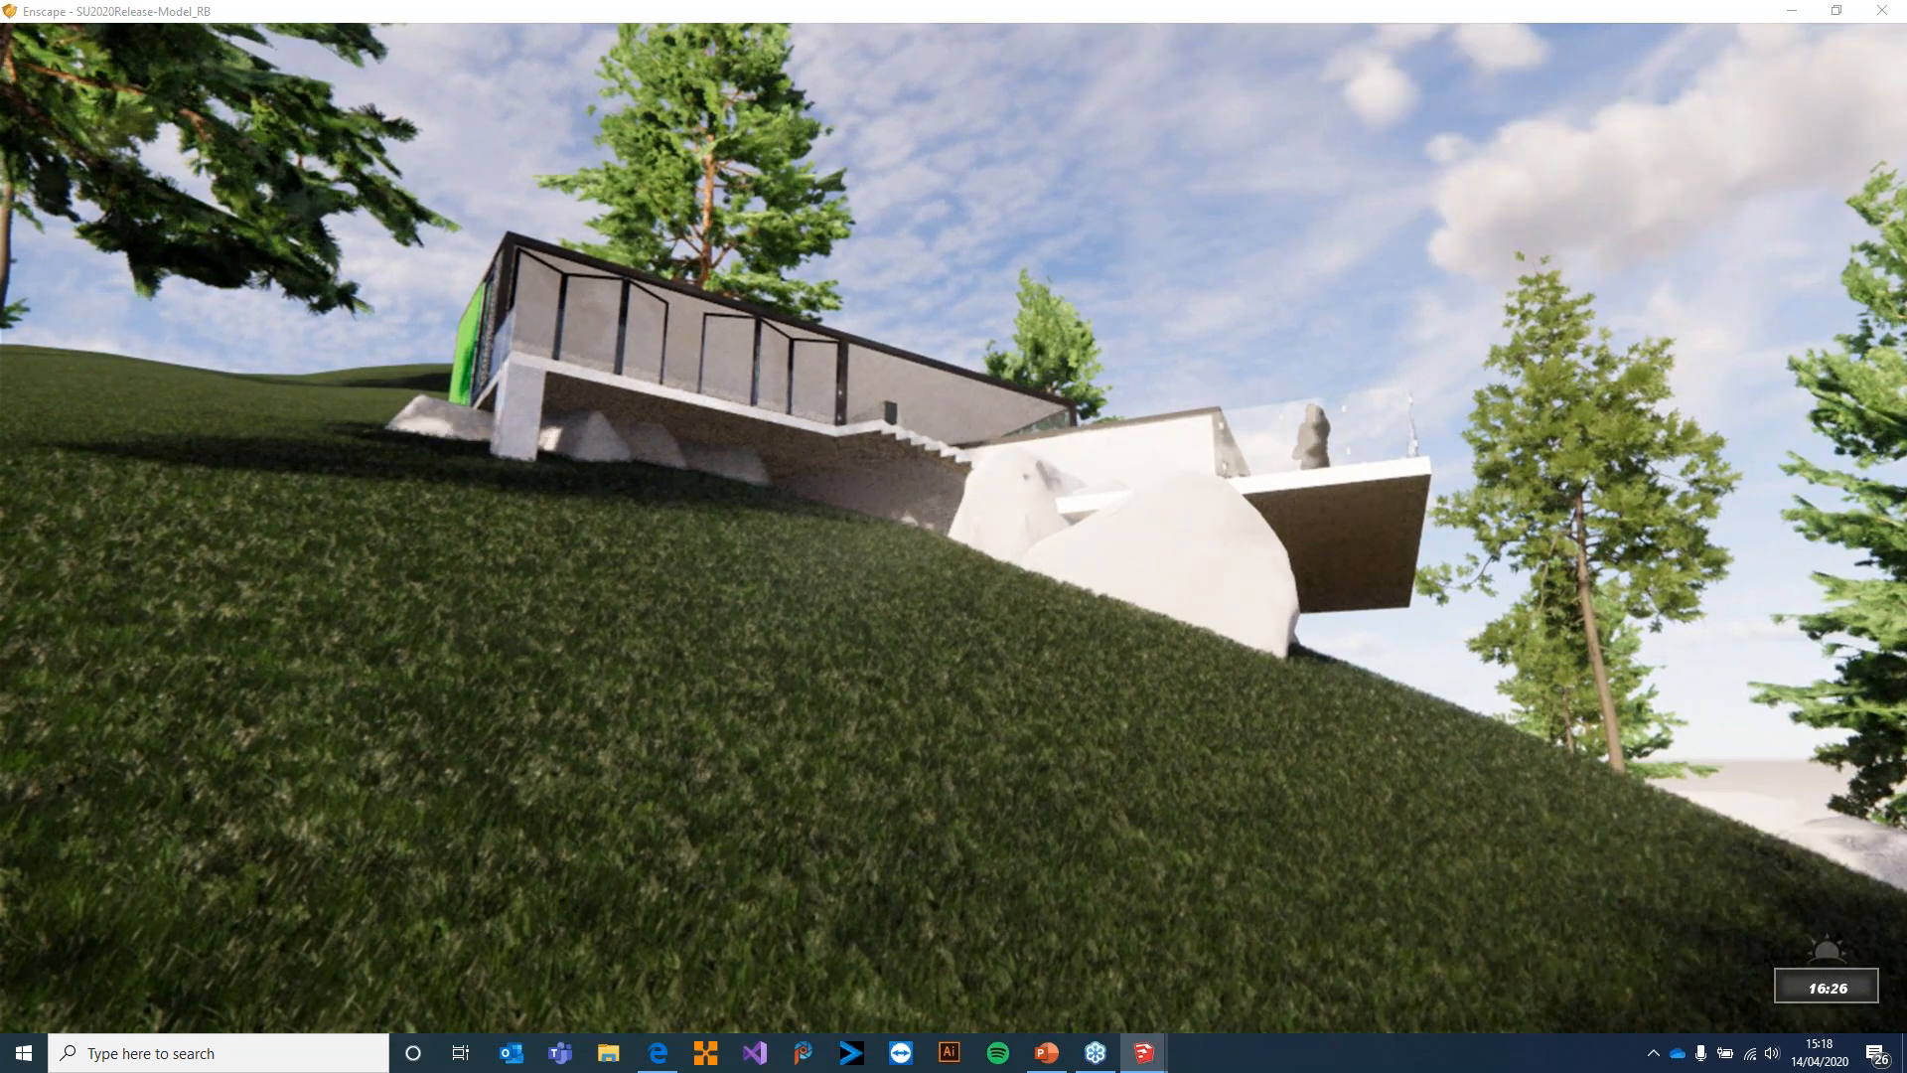
key("i")
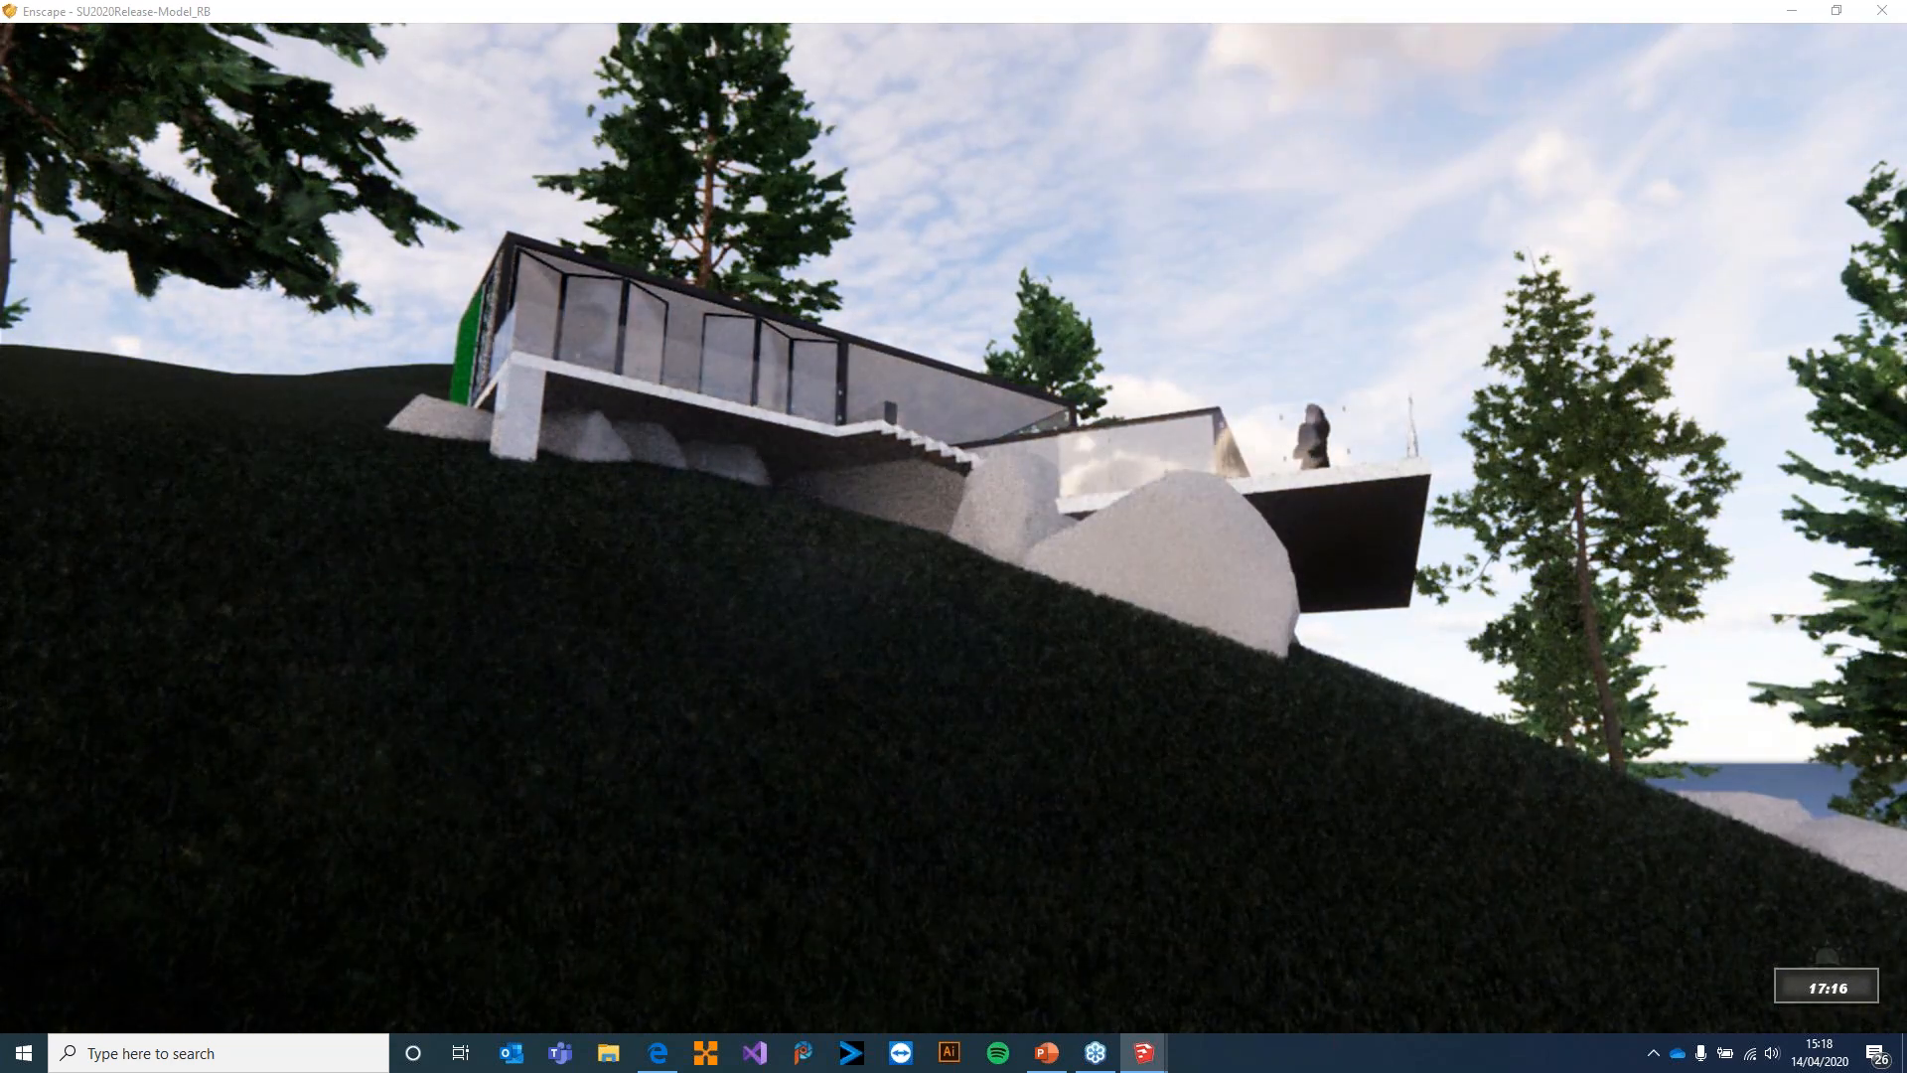
key("i")
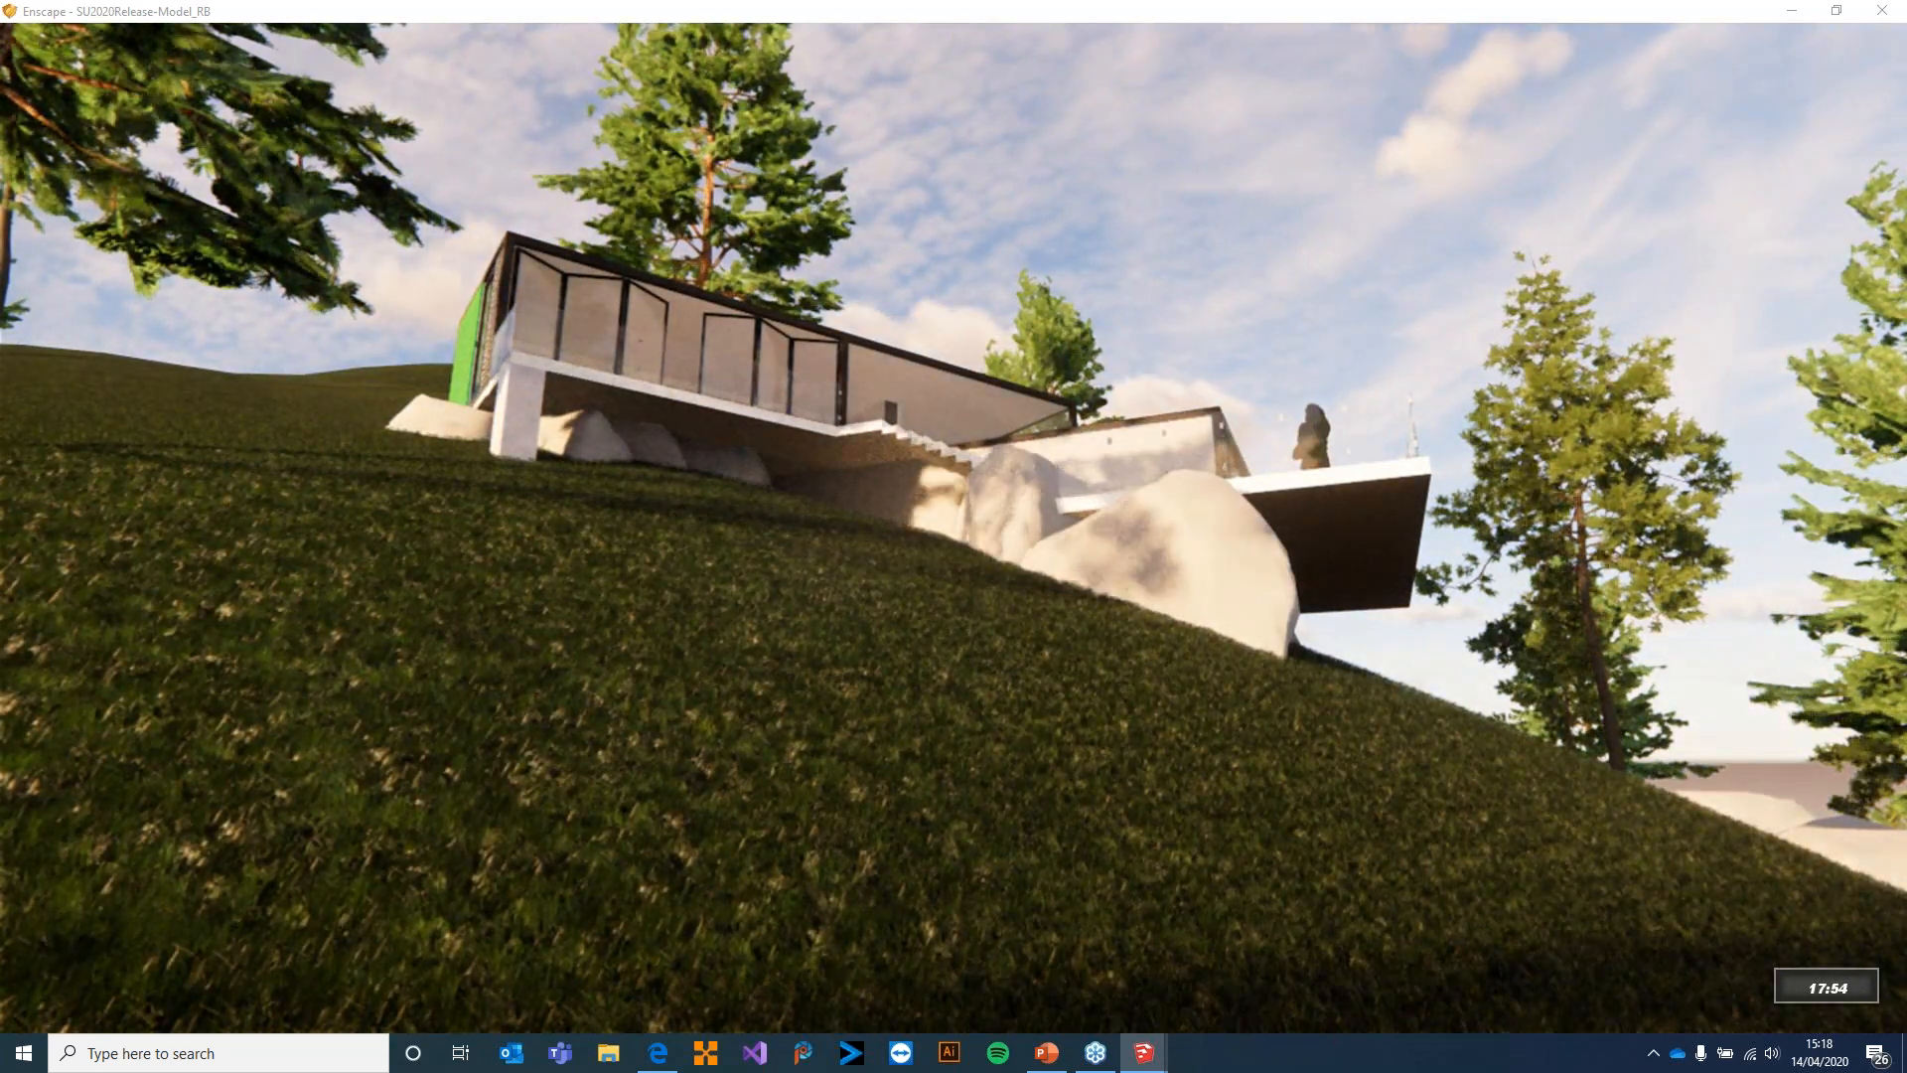
key("i")
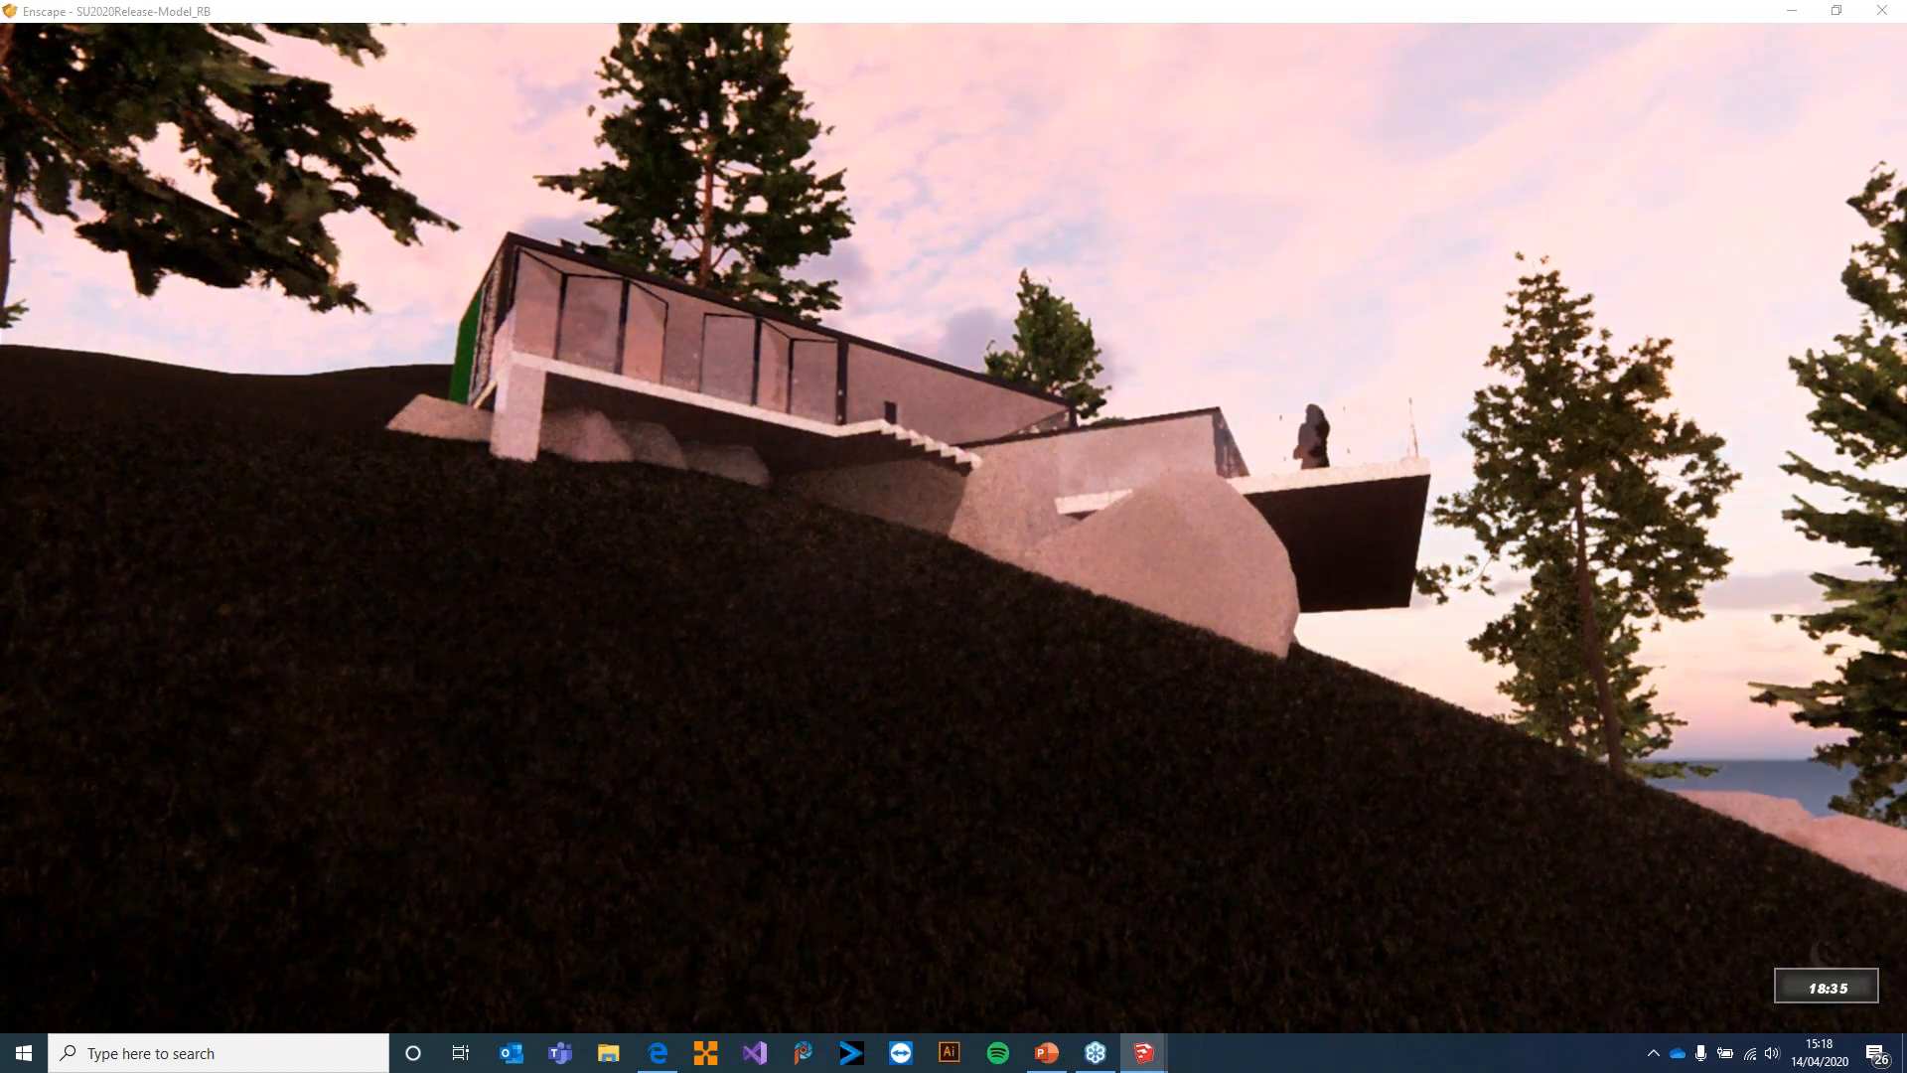
Advance the time of day into the night to 21:31 and turn the view to the moon above the trees
key("i")
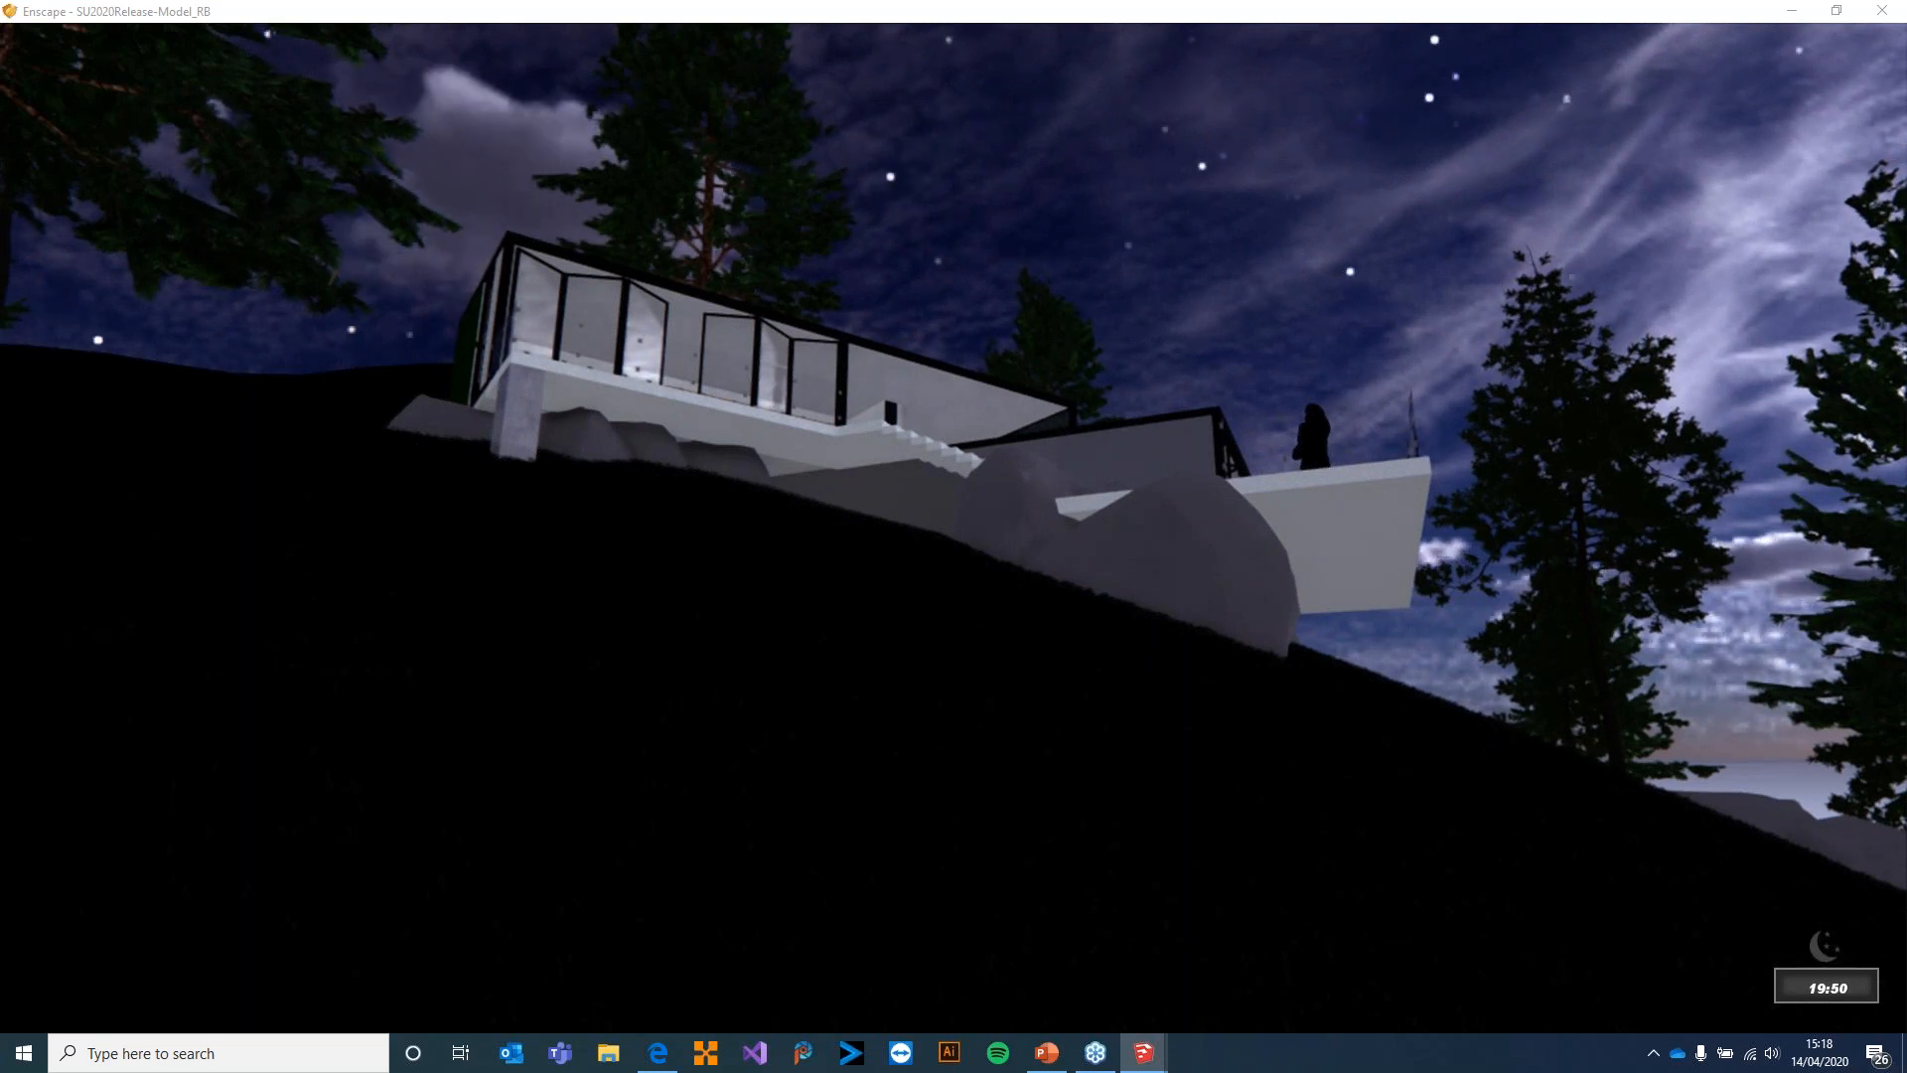
key("i")
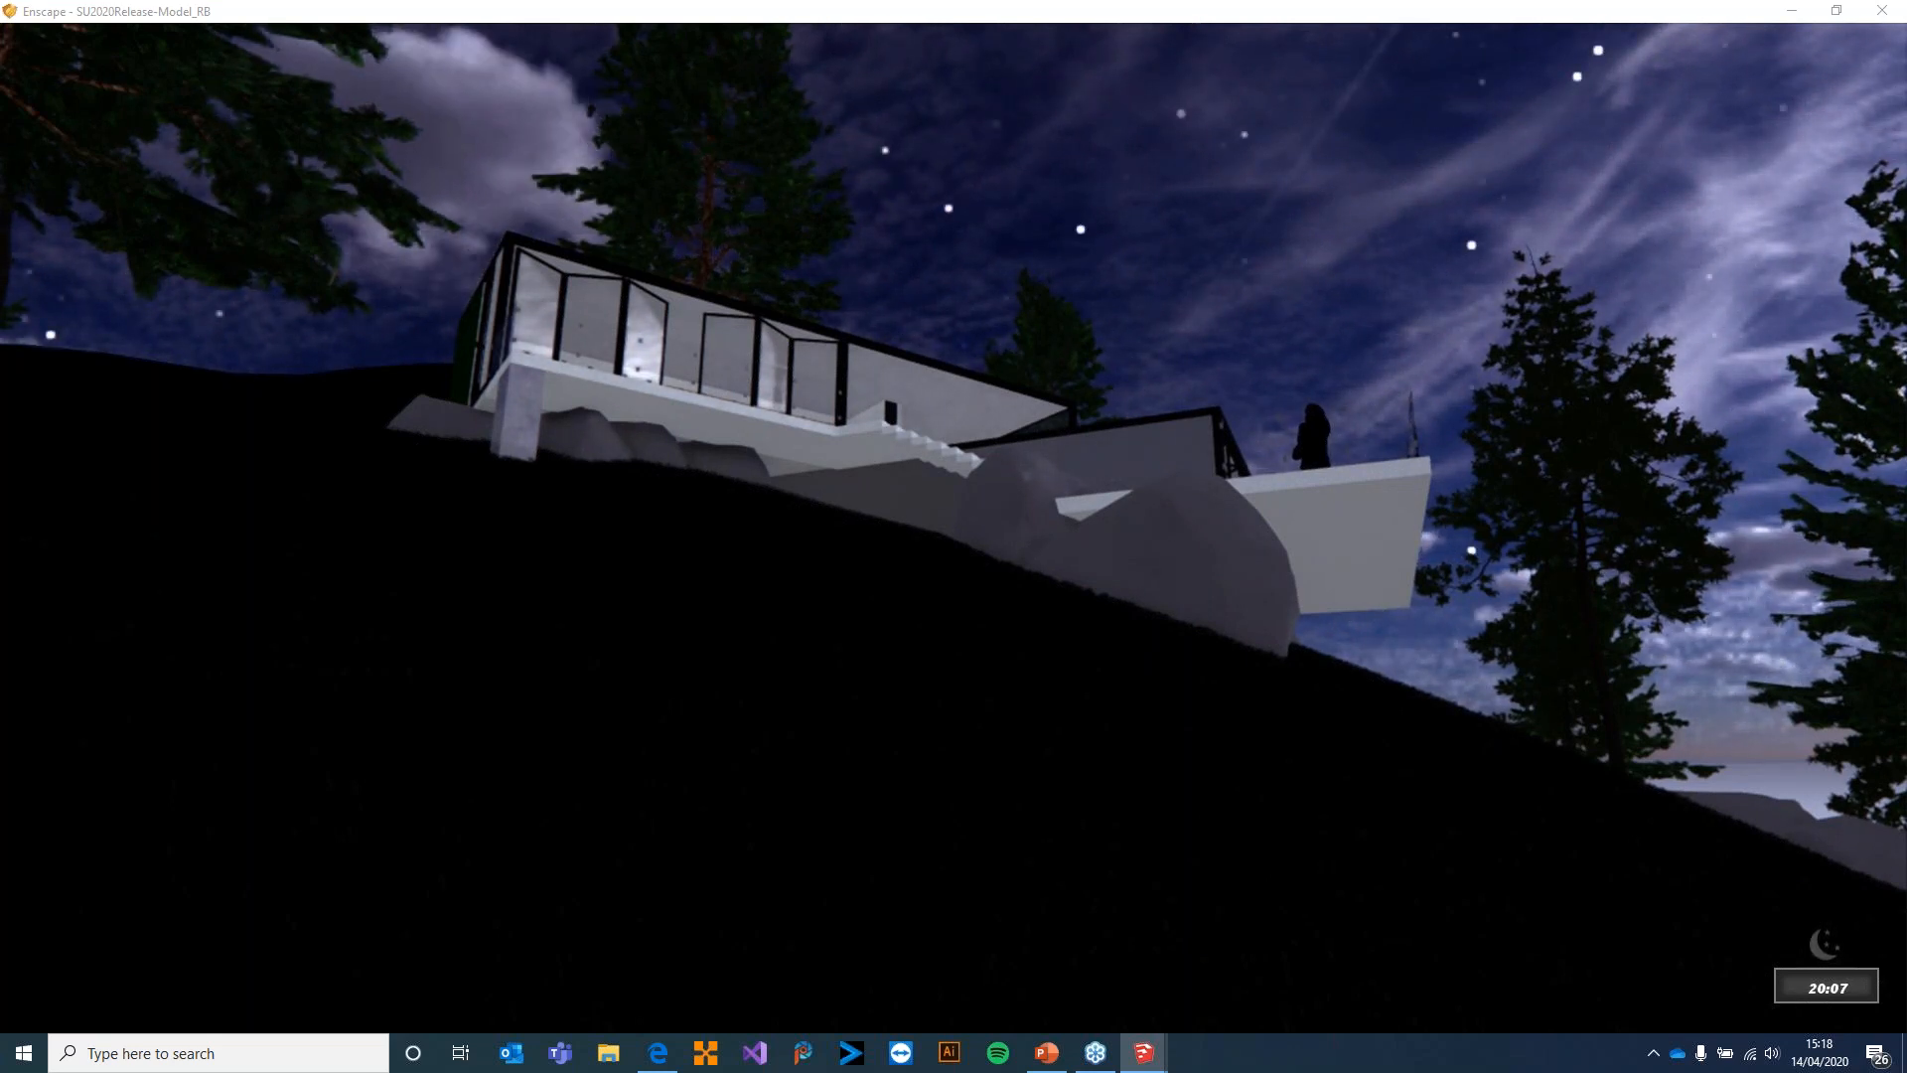
key("i")
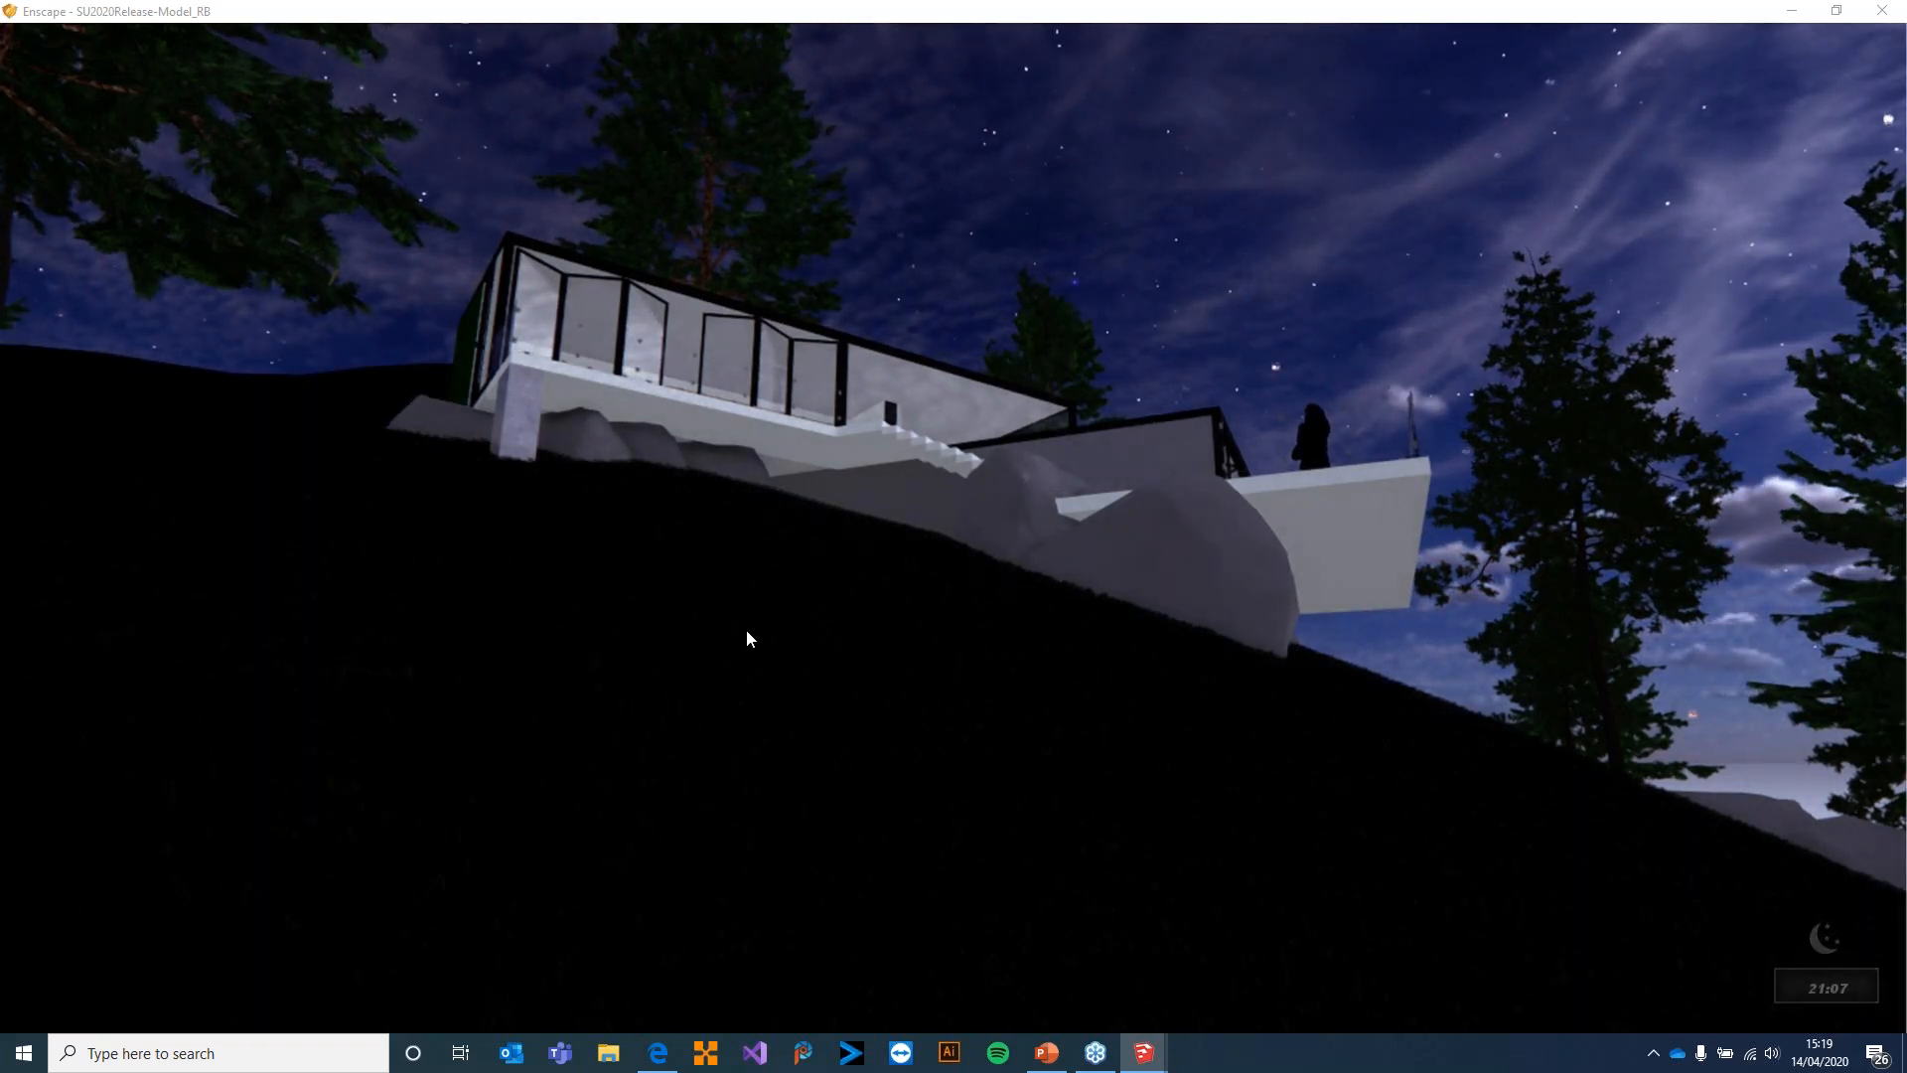
left_click_drag(788, 726, 1142, 646)
key("i")
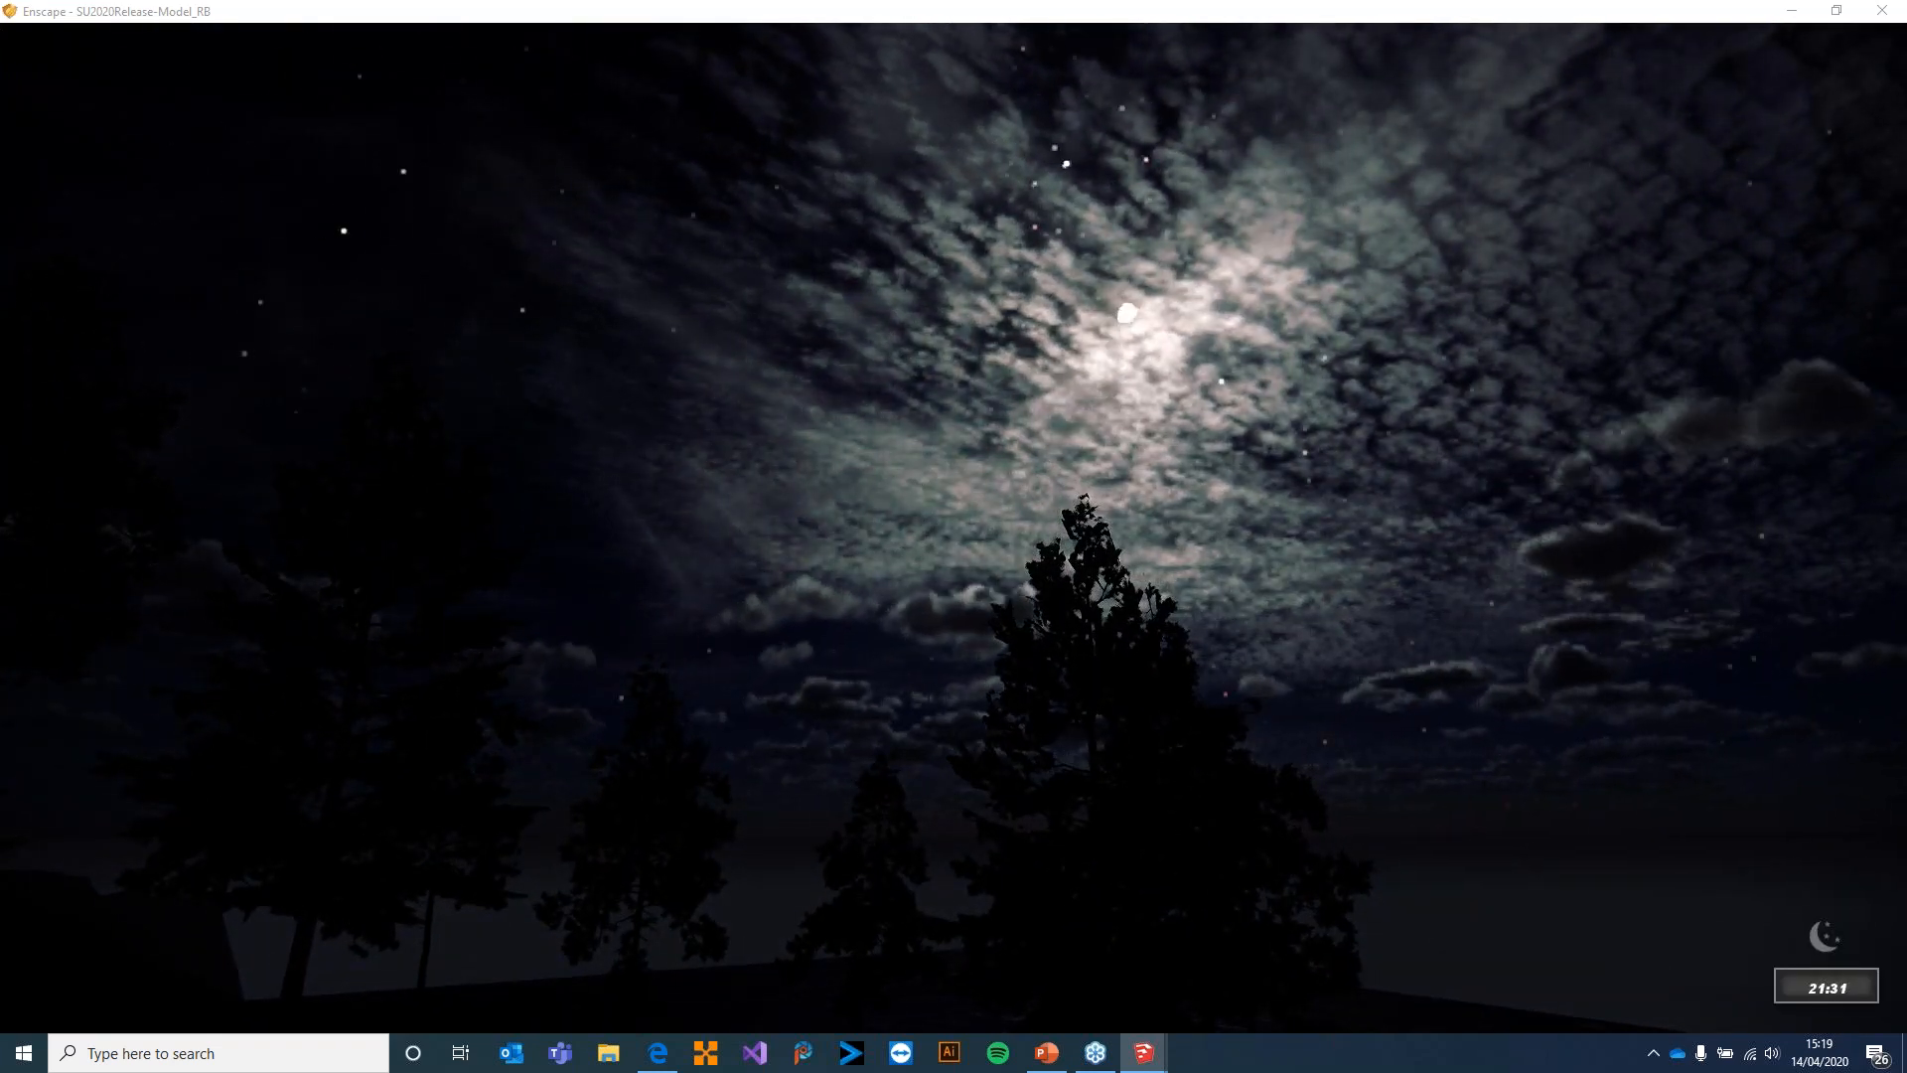
Shift the time of day quickly forward to 22:49 and back to 19:12 to show the moon moving
key("shift+i")
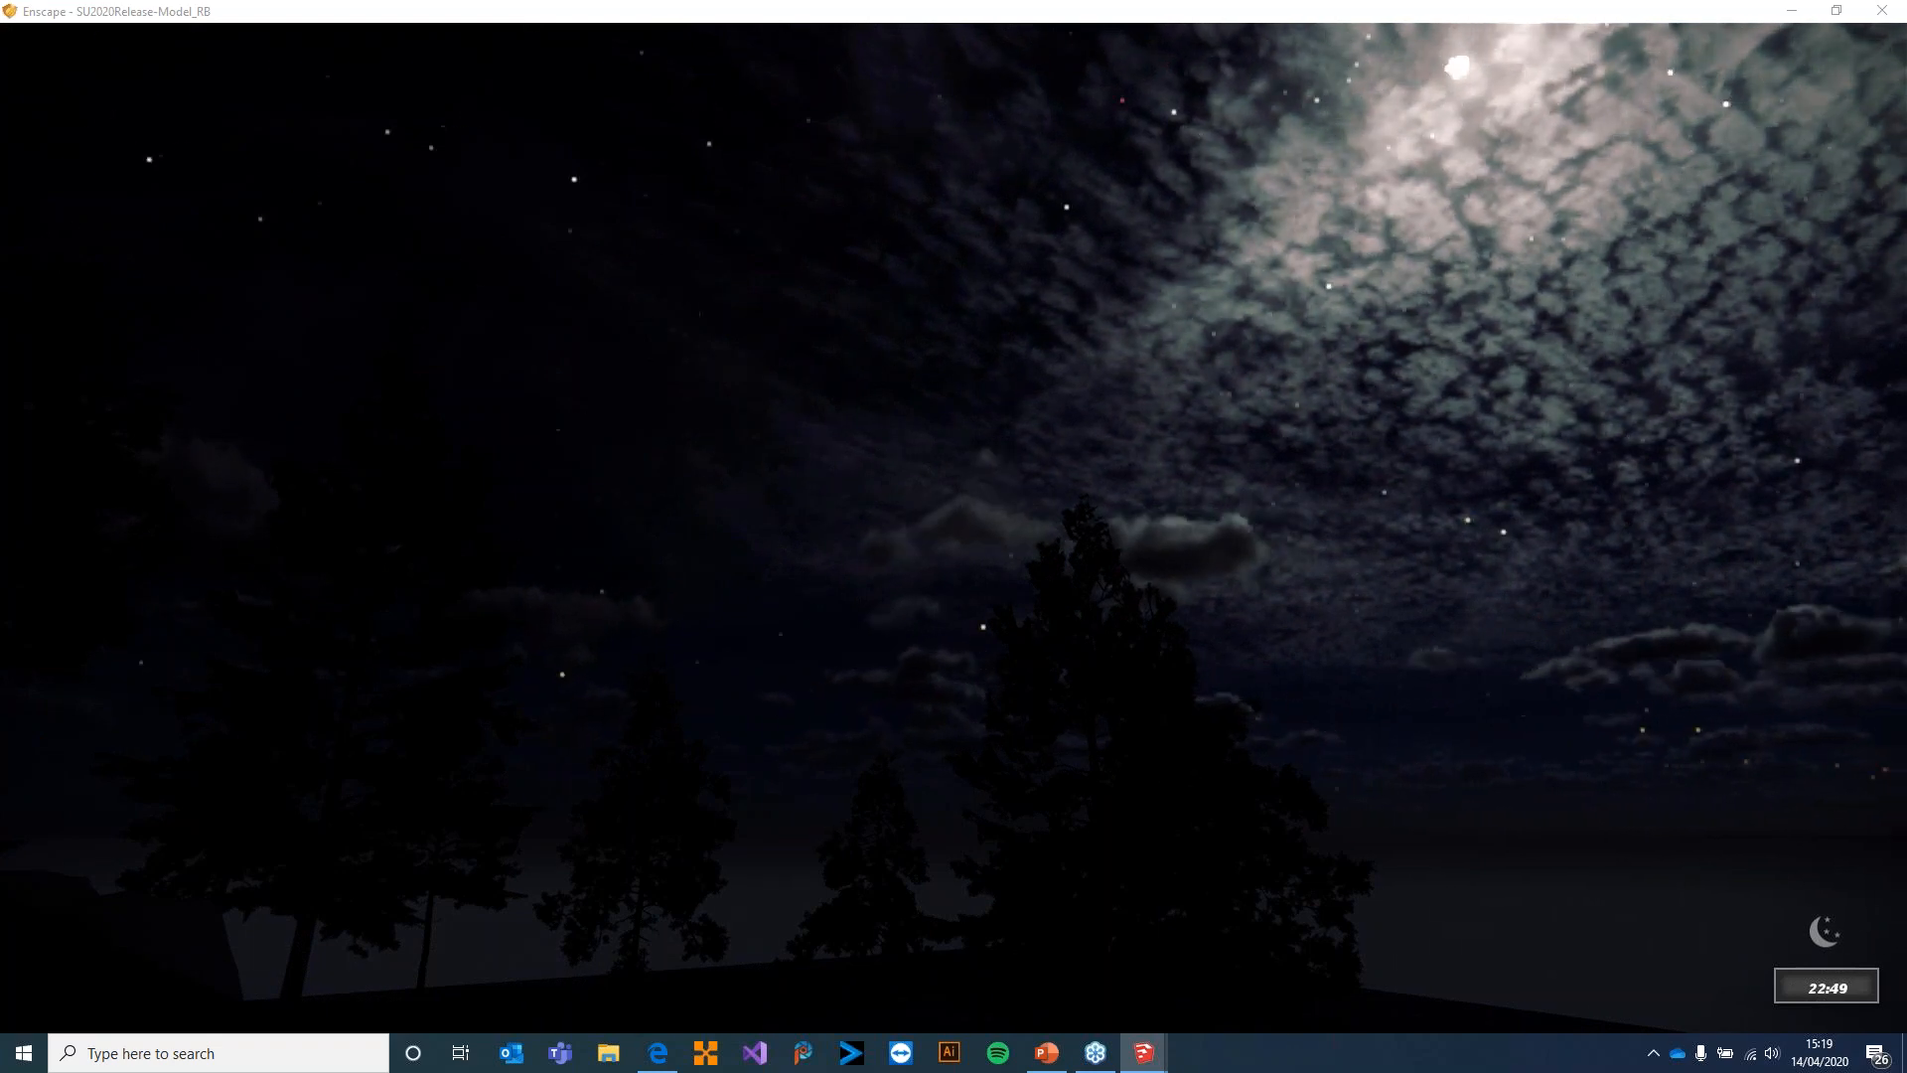
key("shift+u")
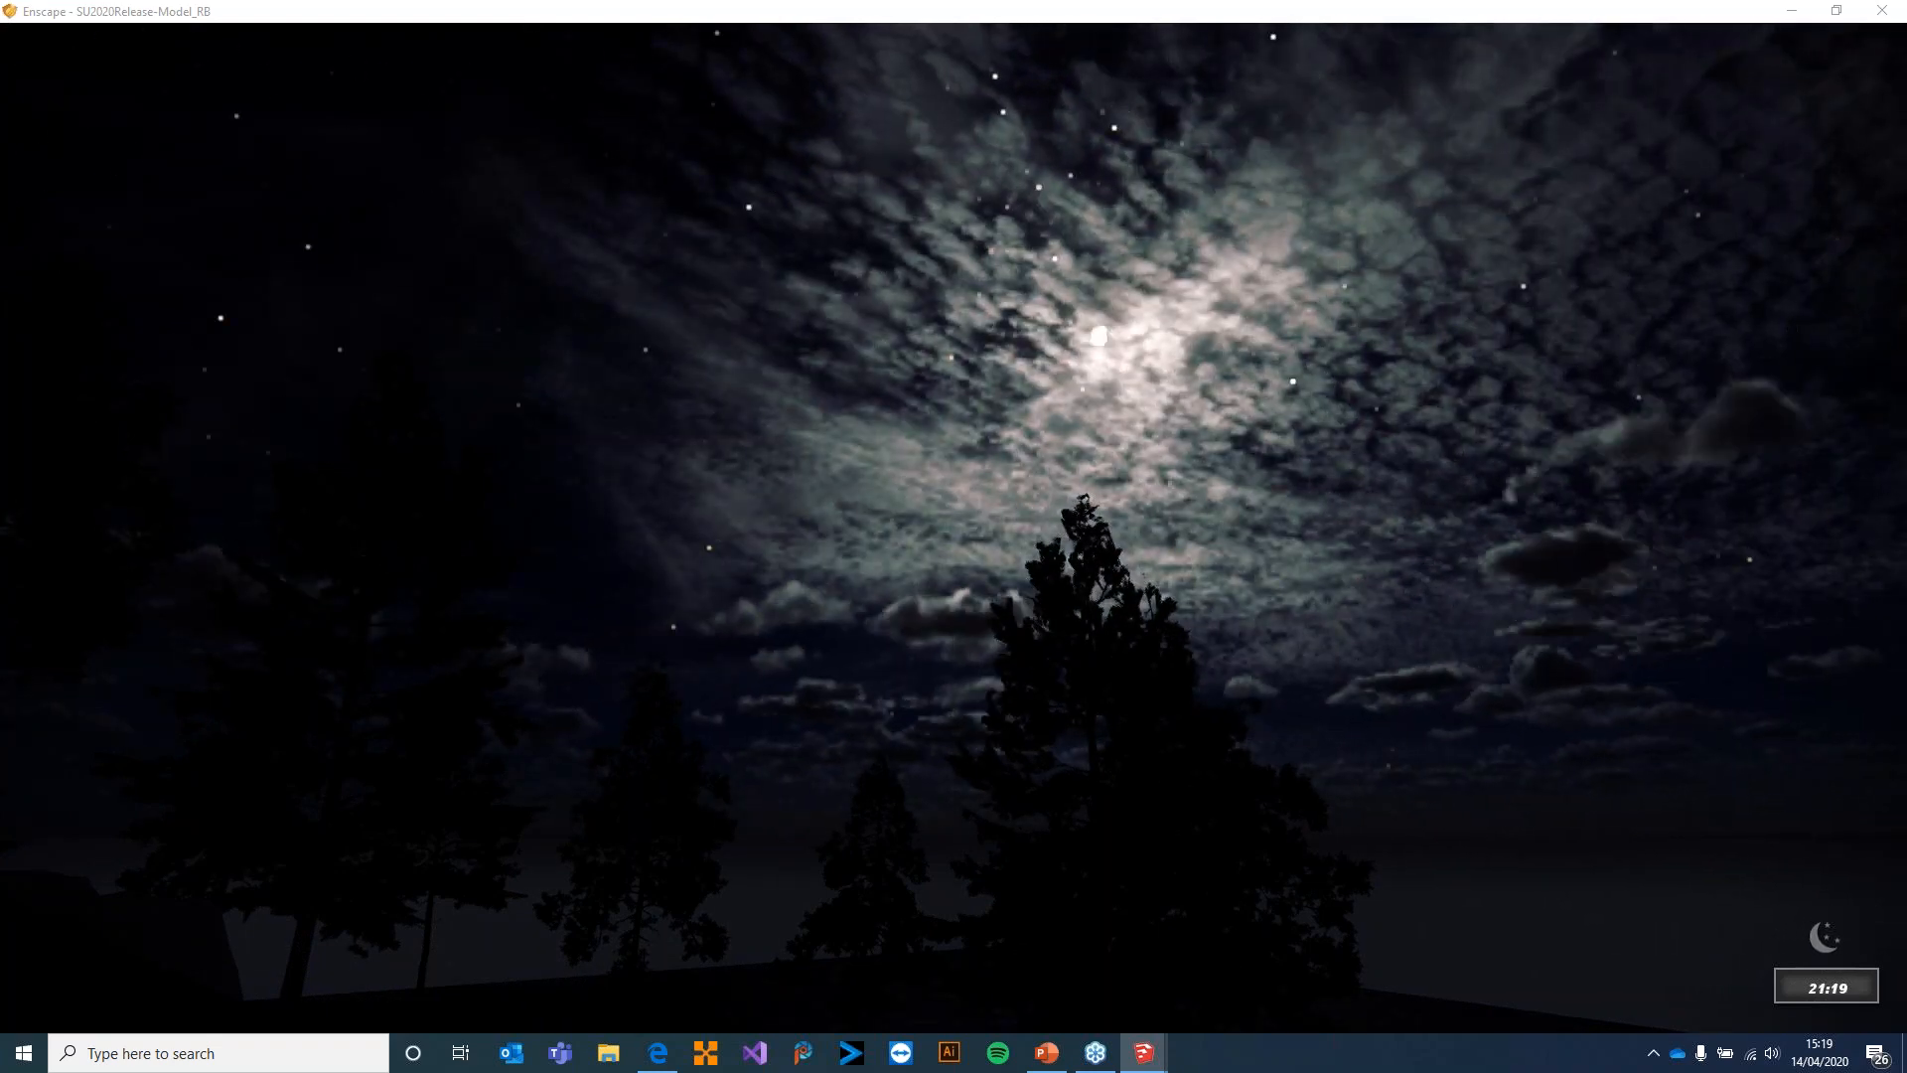
key("shift+u")
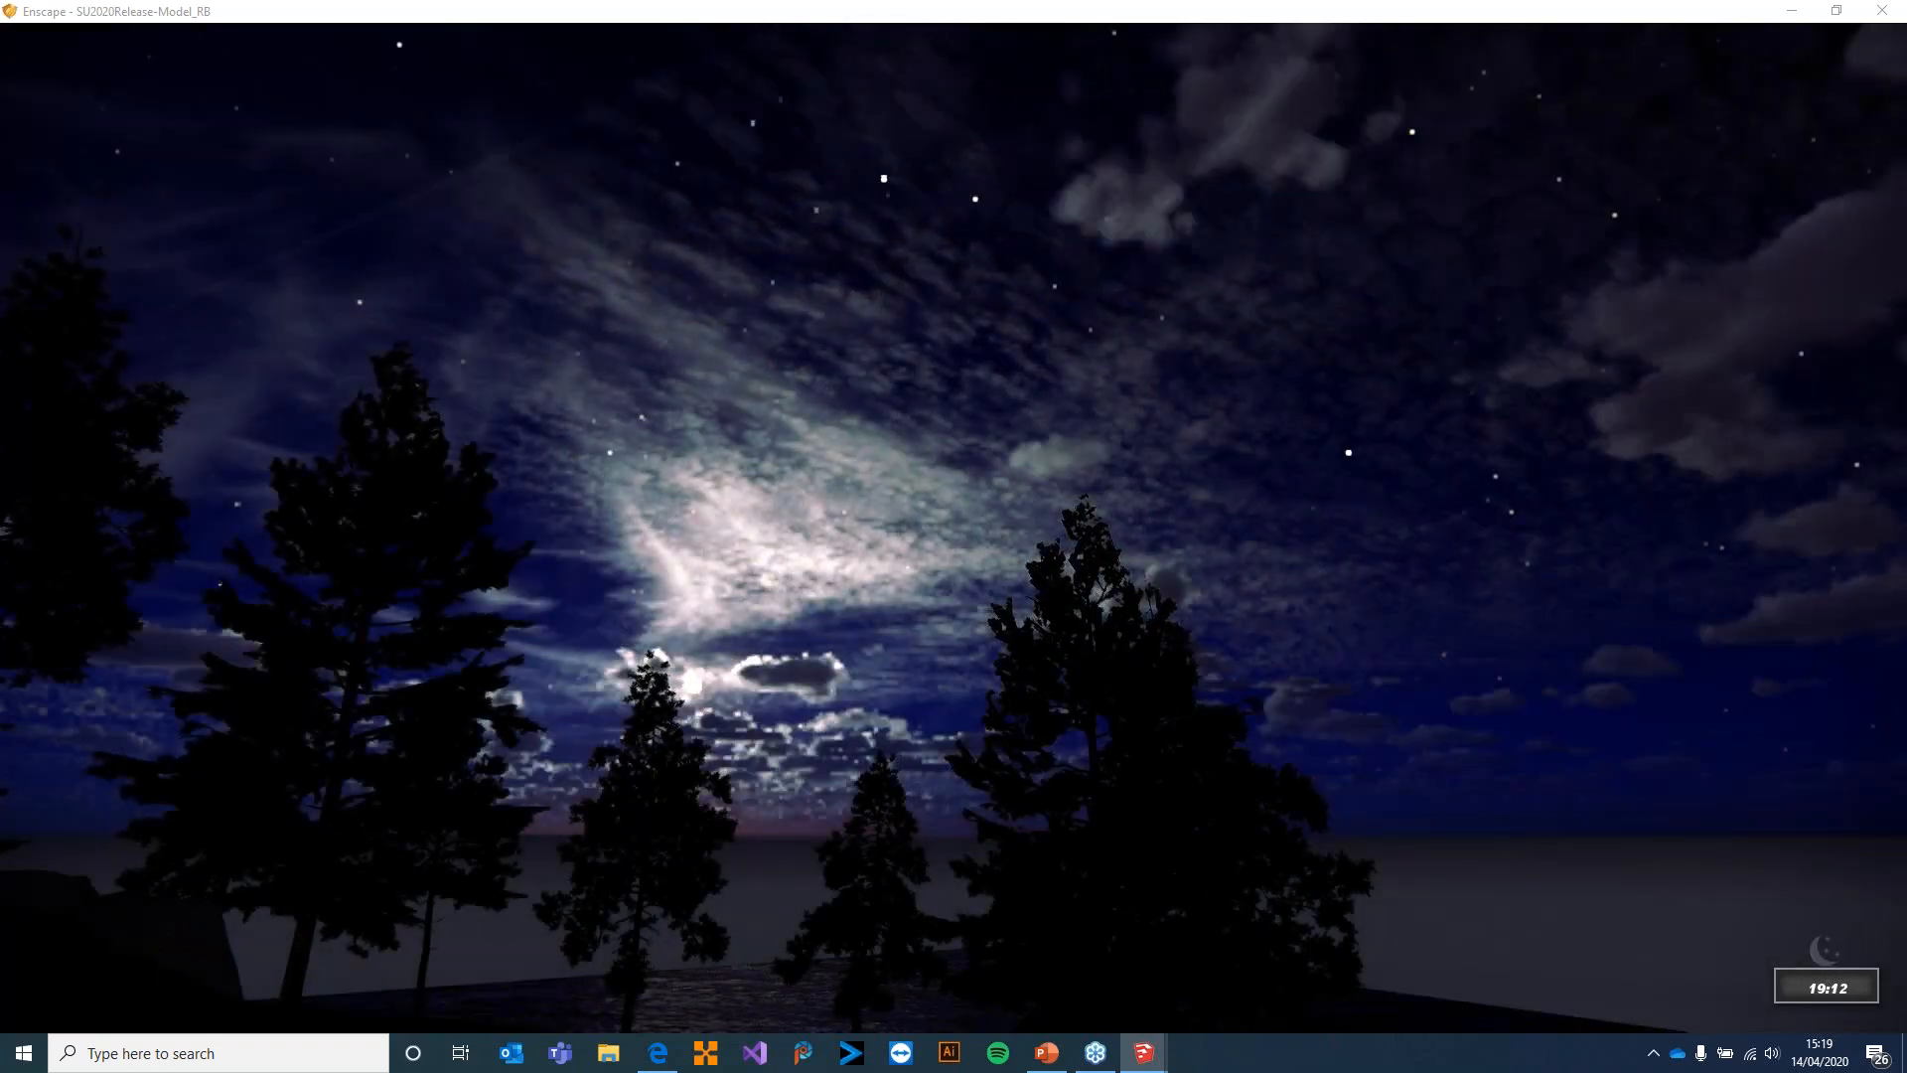
Advance the time of day quickly through the night, past 02:38, to daylight and face the house again
key("shift+i")
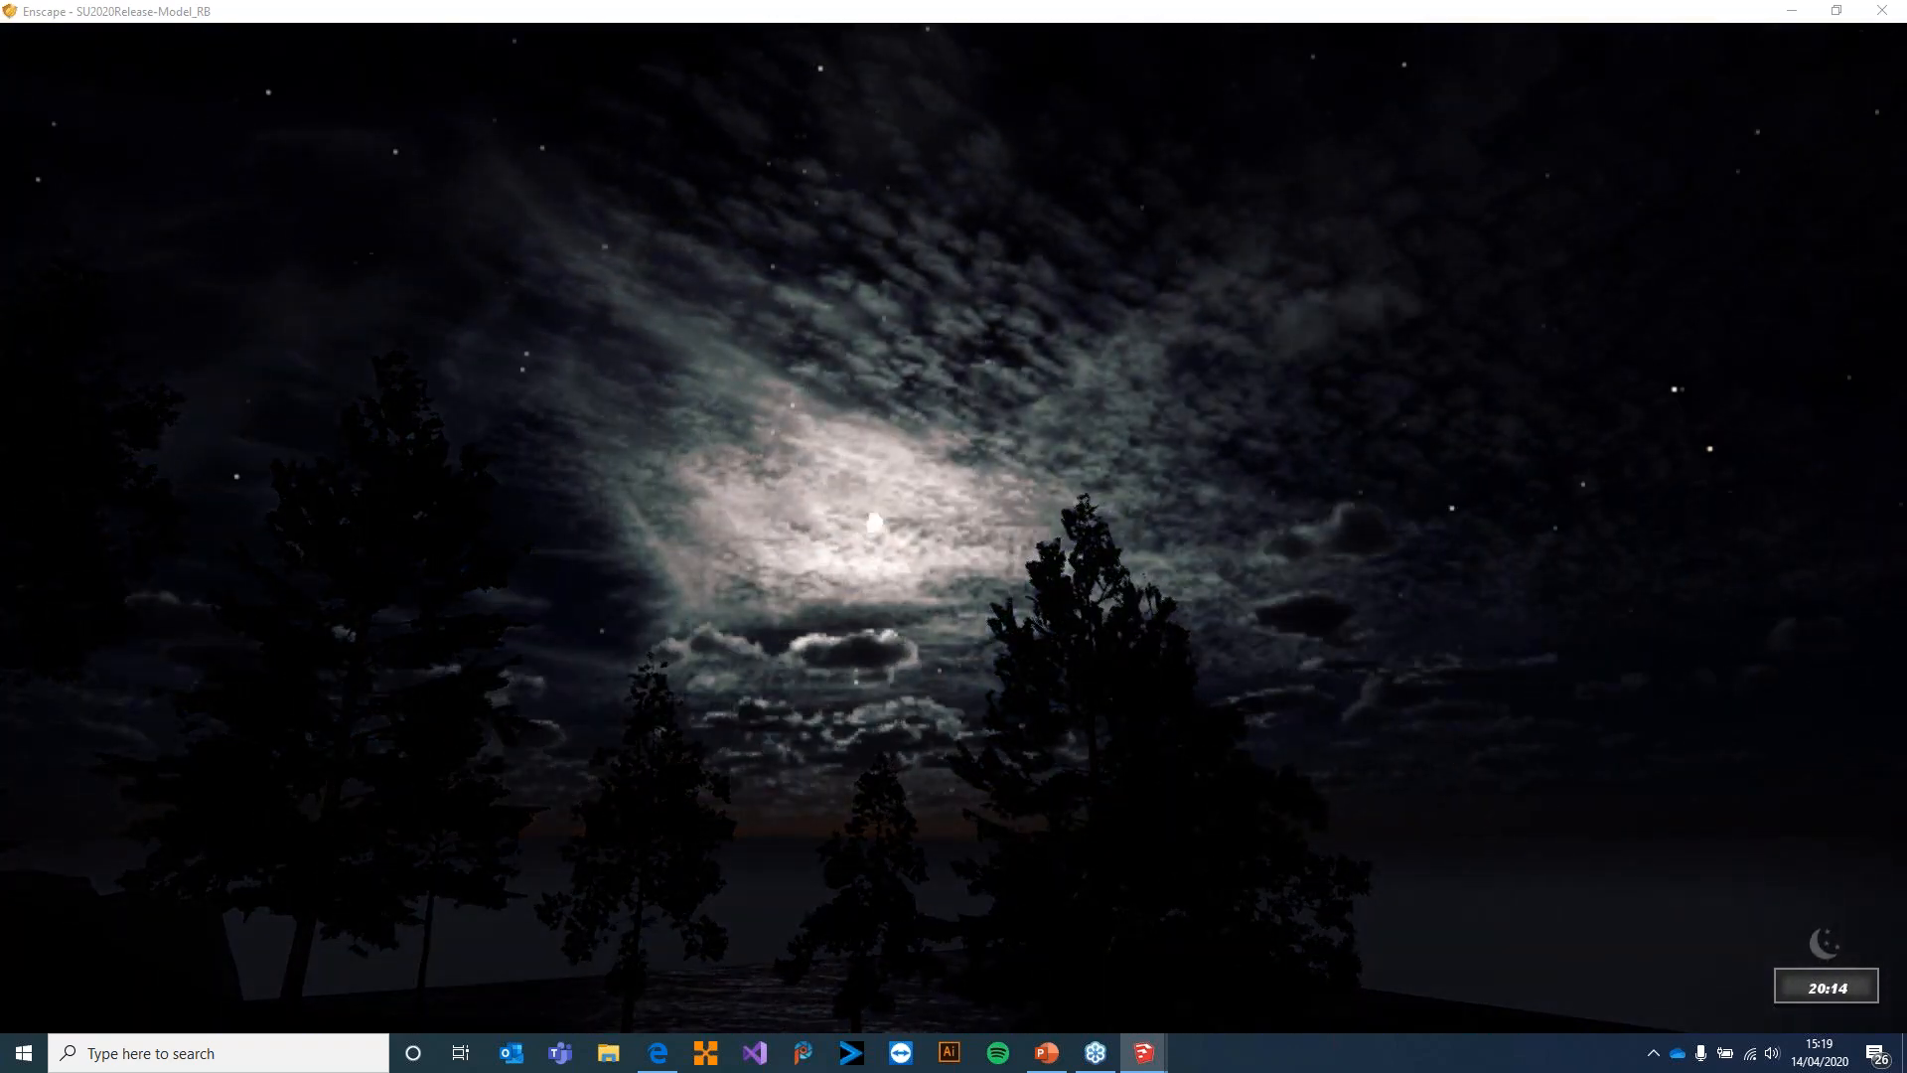
key("shift+i")
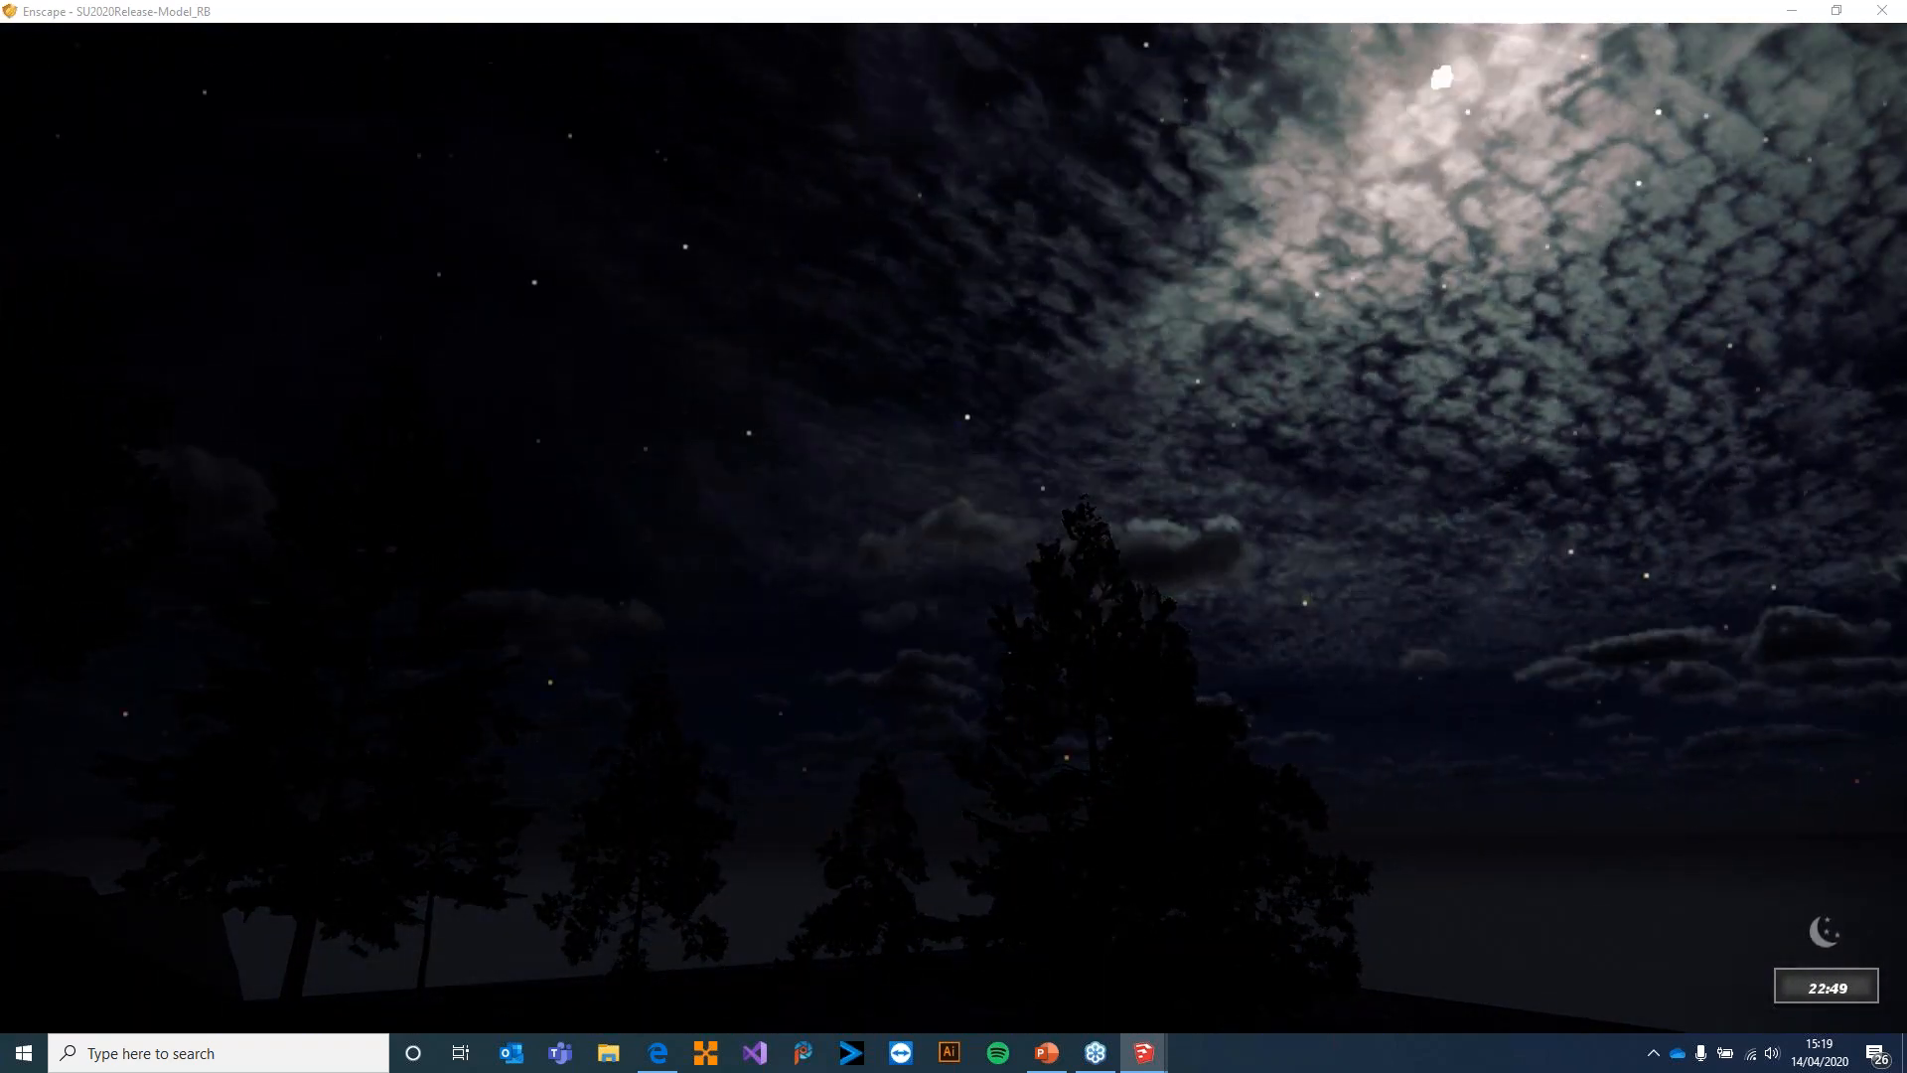
key("shift+i")
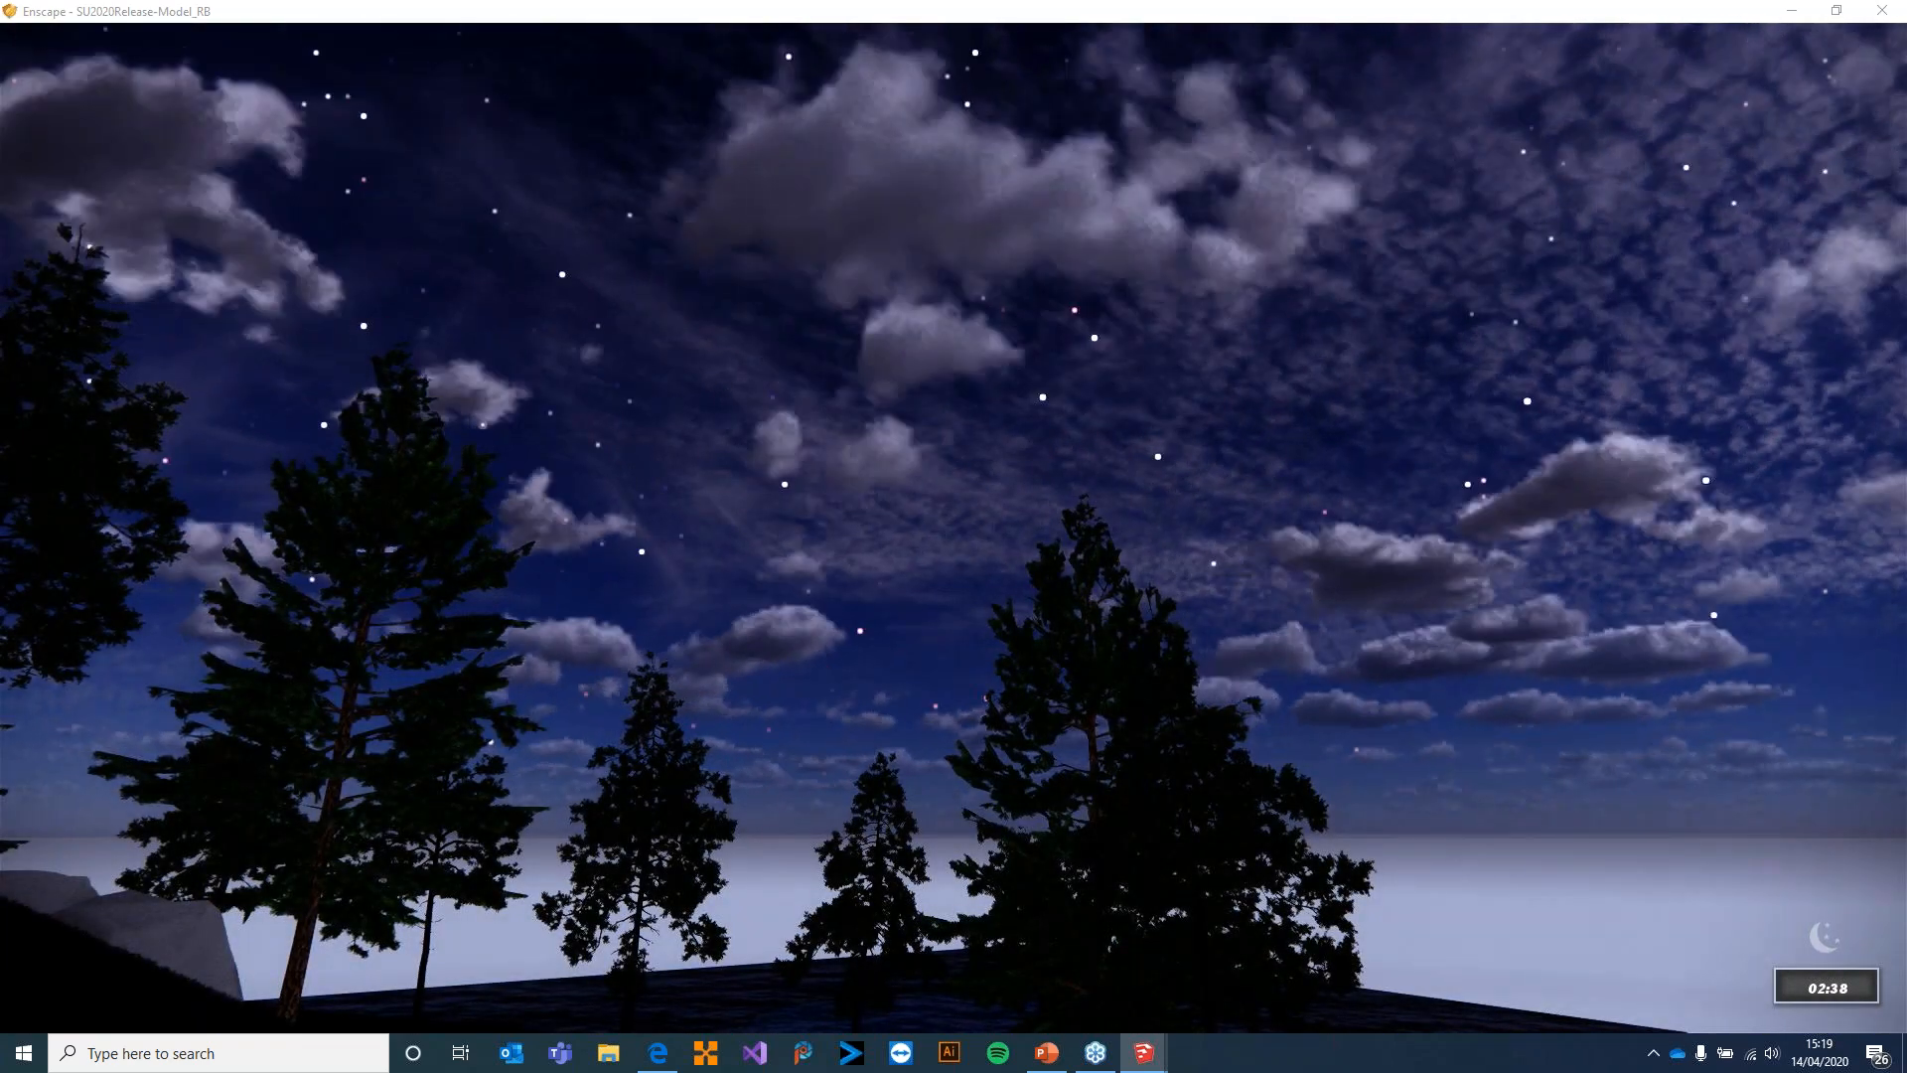
key("shift+i")
key("i")
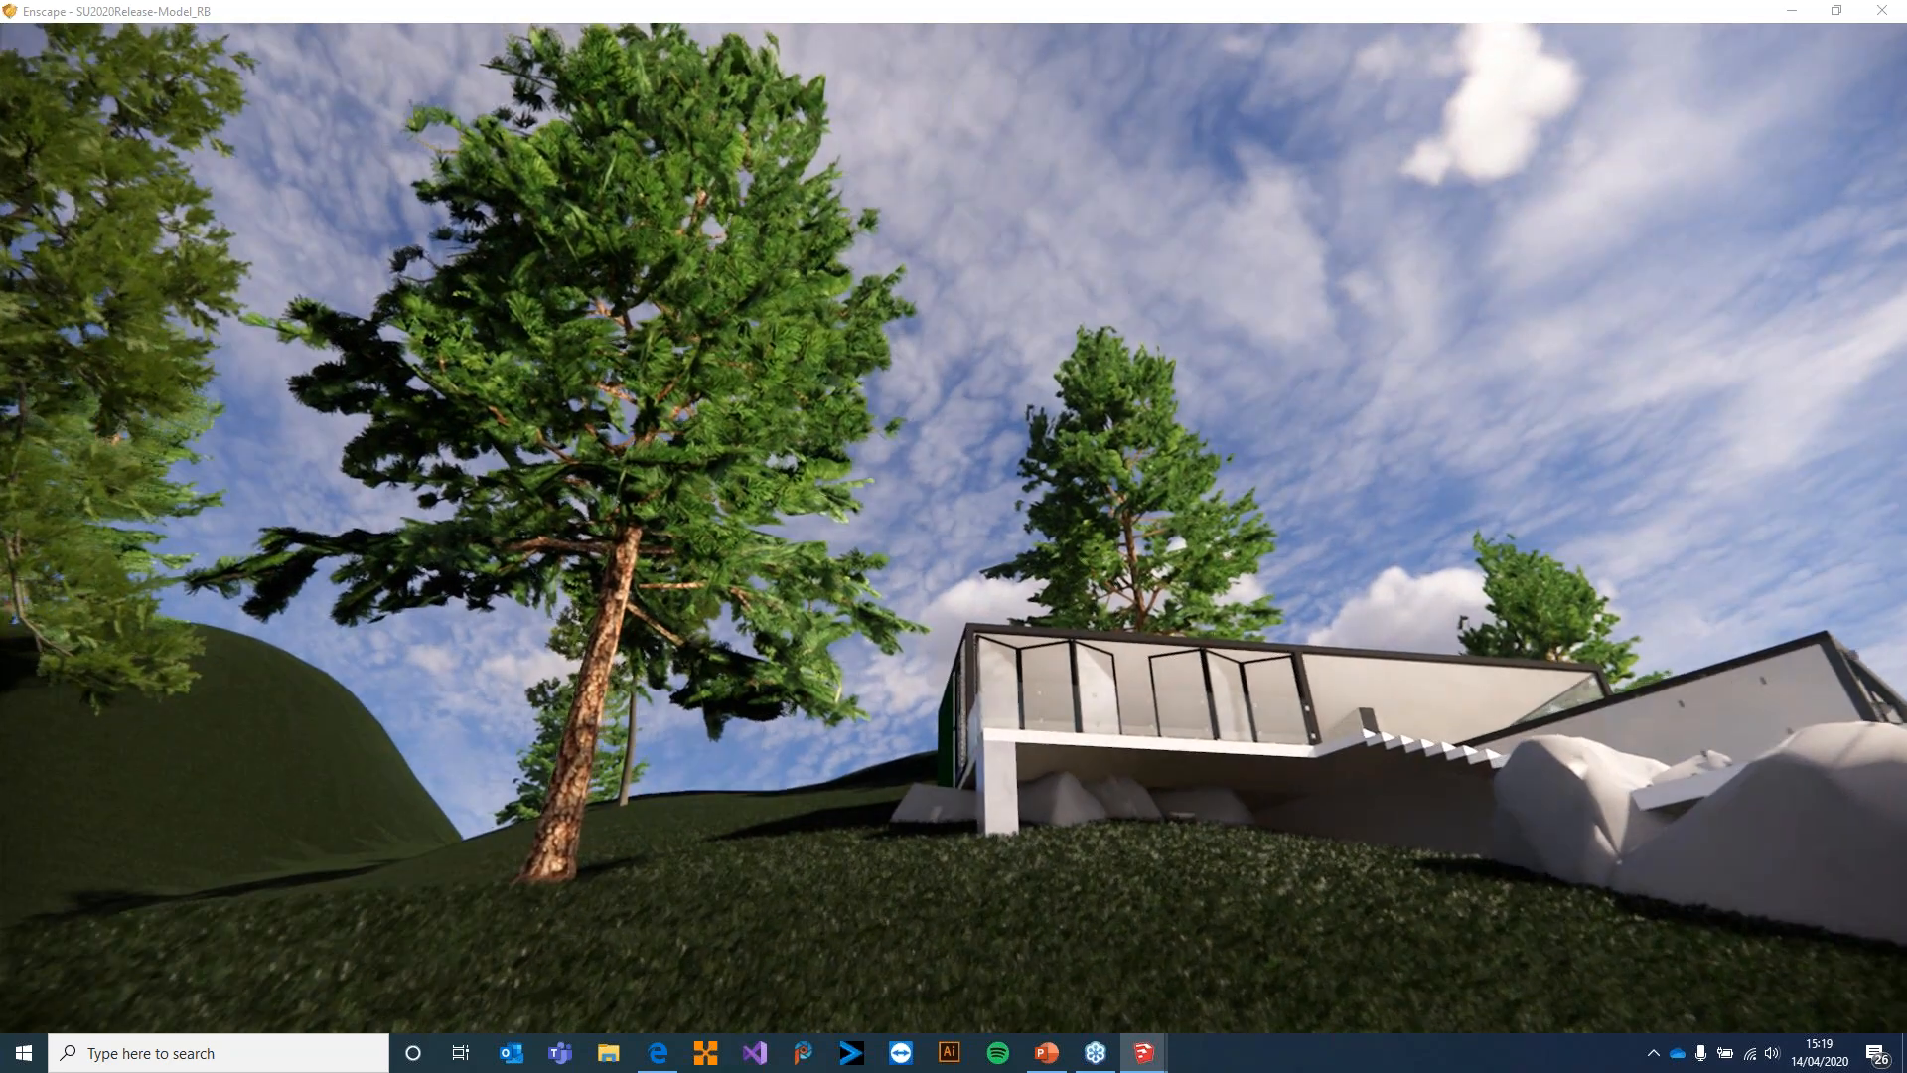
Frame the terrace and lake, restore the render window to its smaller size, and show the Image options in Visual Settings
key("w")
left_click_drag(746, 437, 1207, 659)
key("w")
left_click_drag(173, 15, 498, 59)
left_click(145, 28)
left_click(132, 104)
left_click_drag(206, 52, 211, 52)
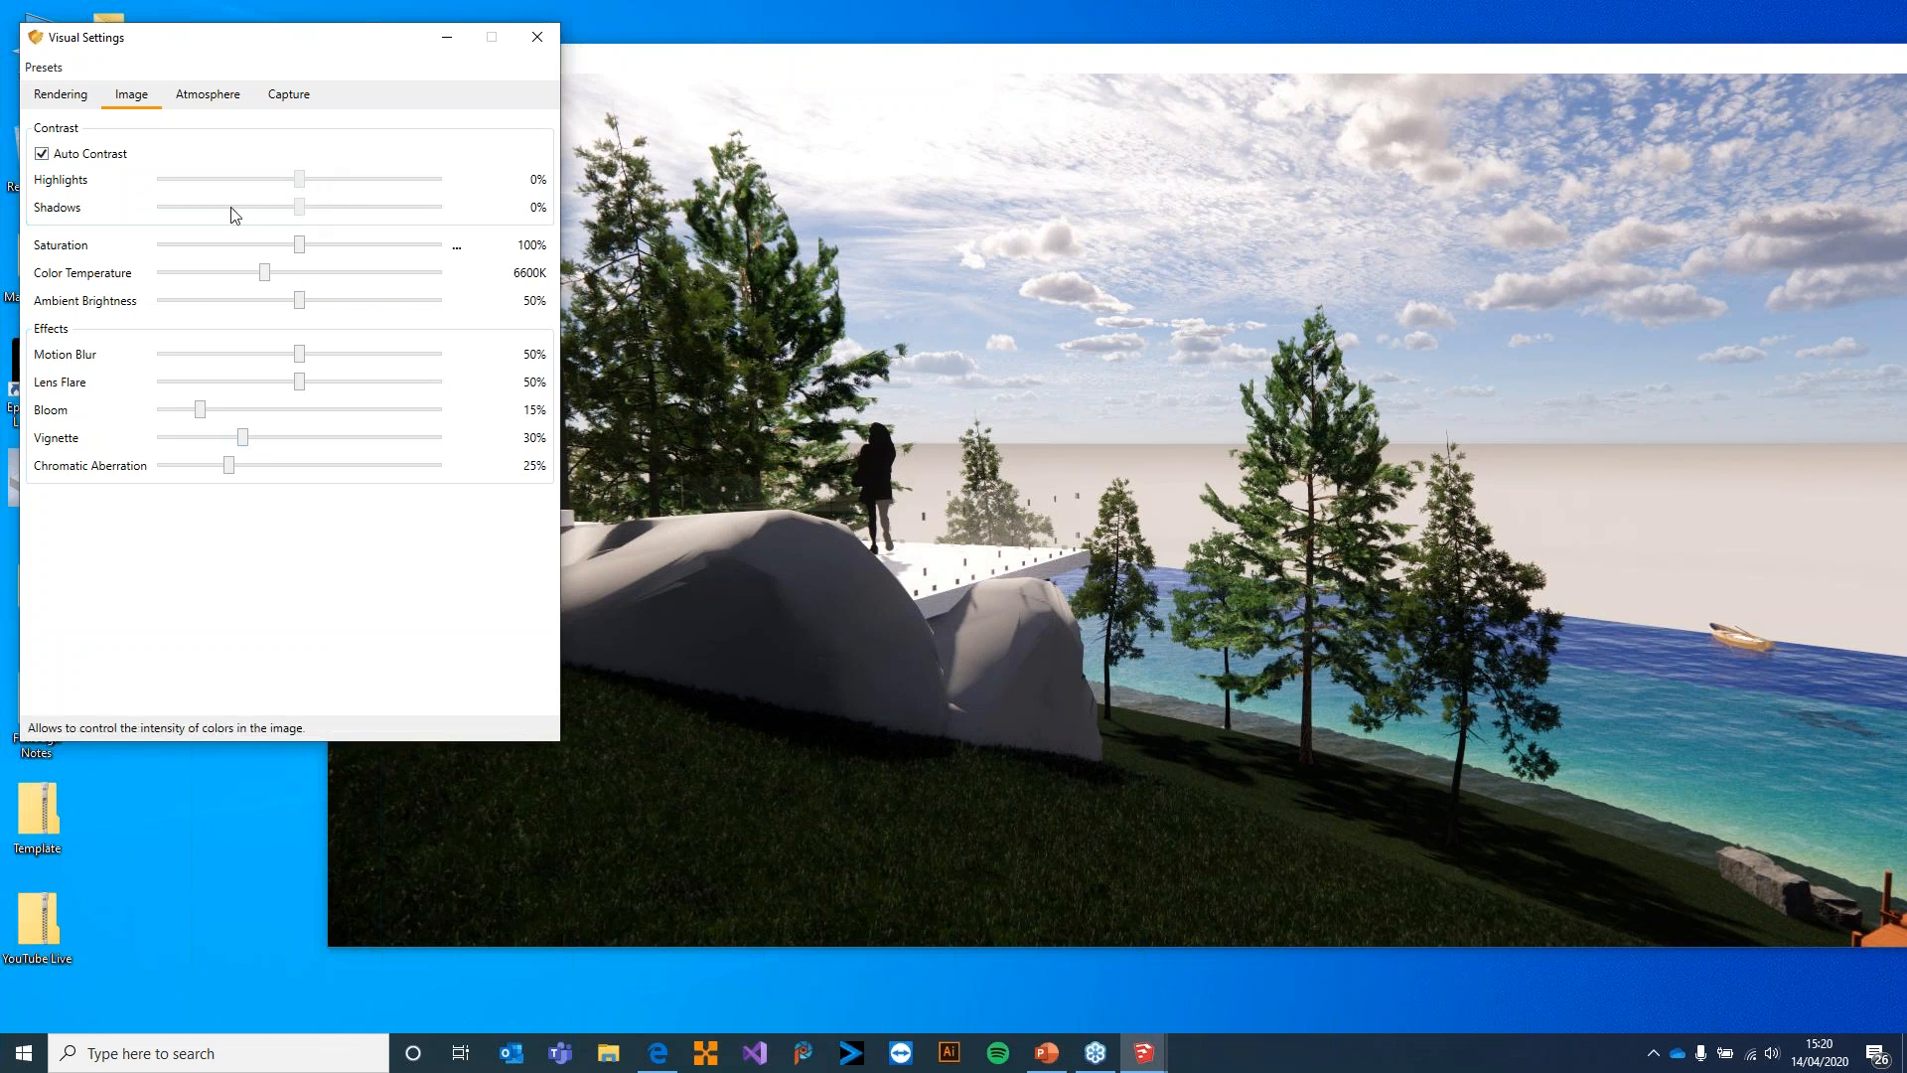
Show the Atmosphere settings, face the lake and jetty, and try the Forest and Mountains horizon sources
left_click(221, 99)
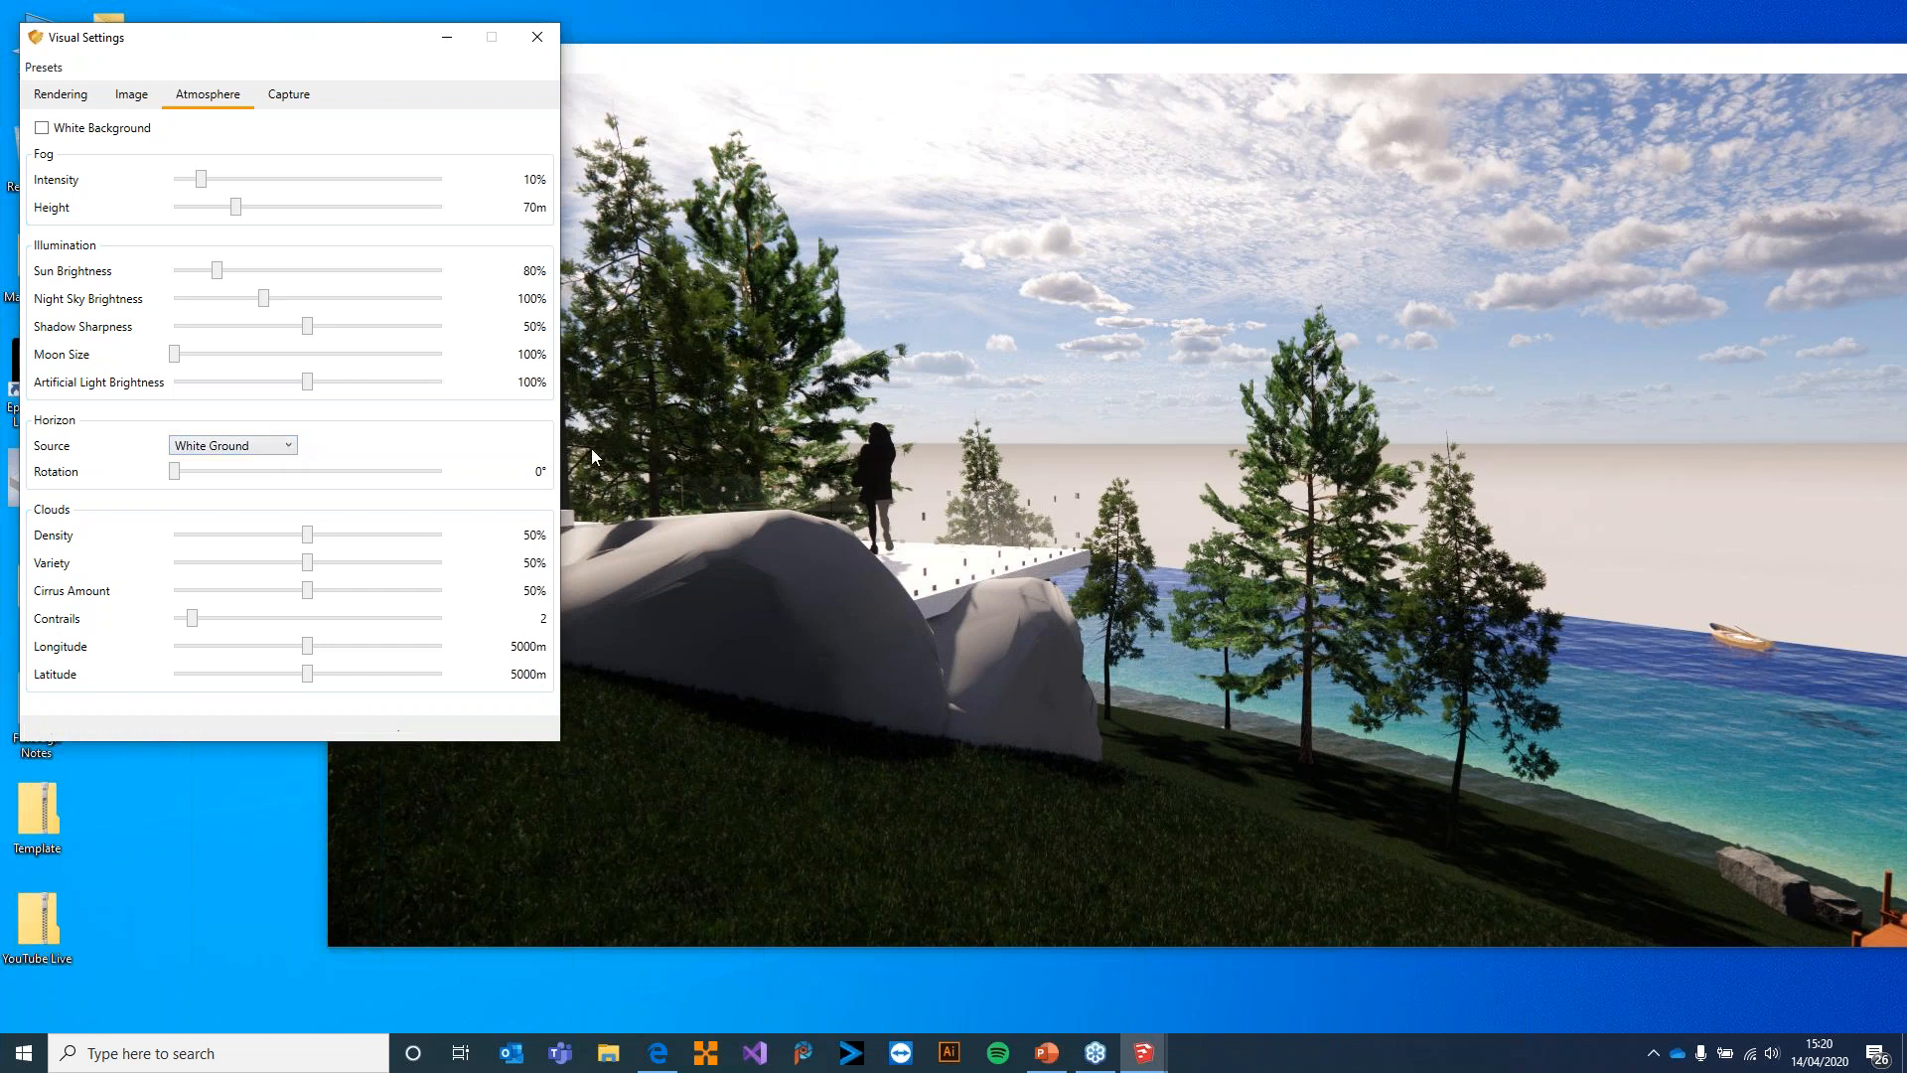
left_click_drag(919, 388, 899, 464)
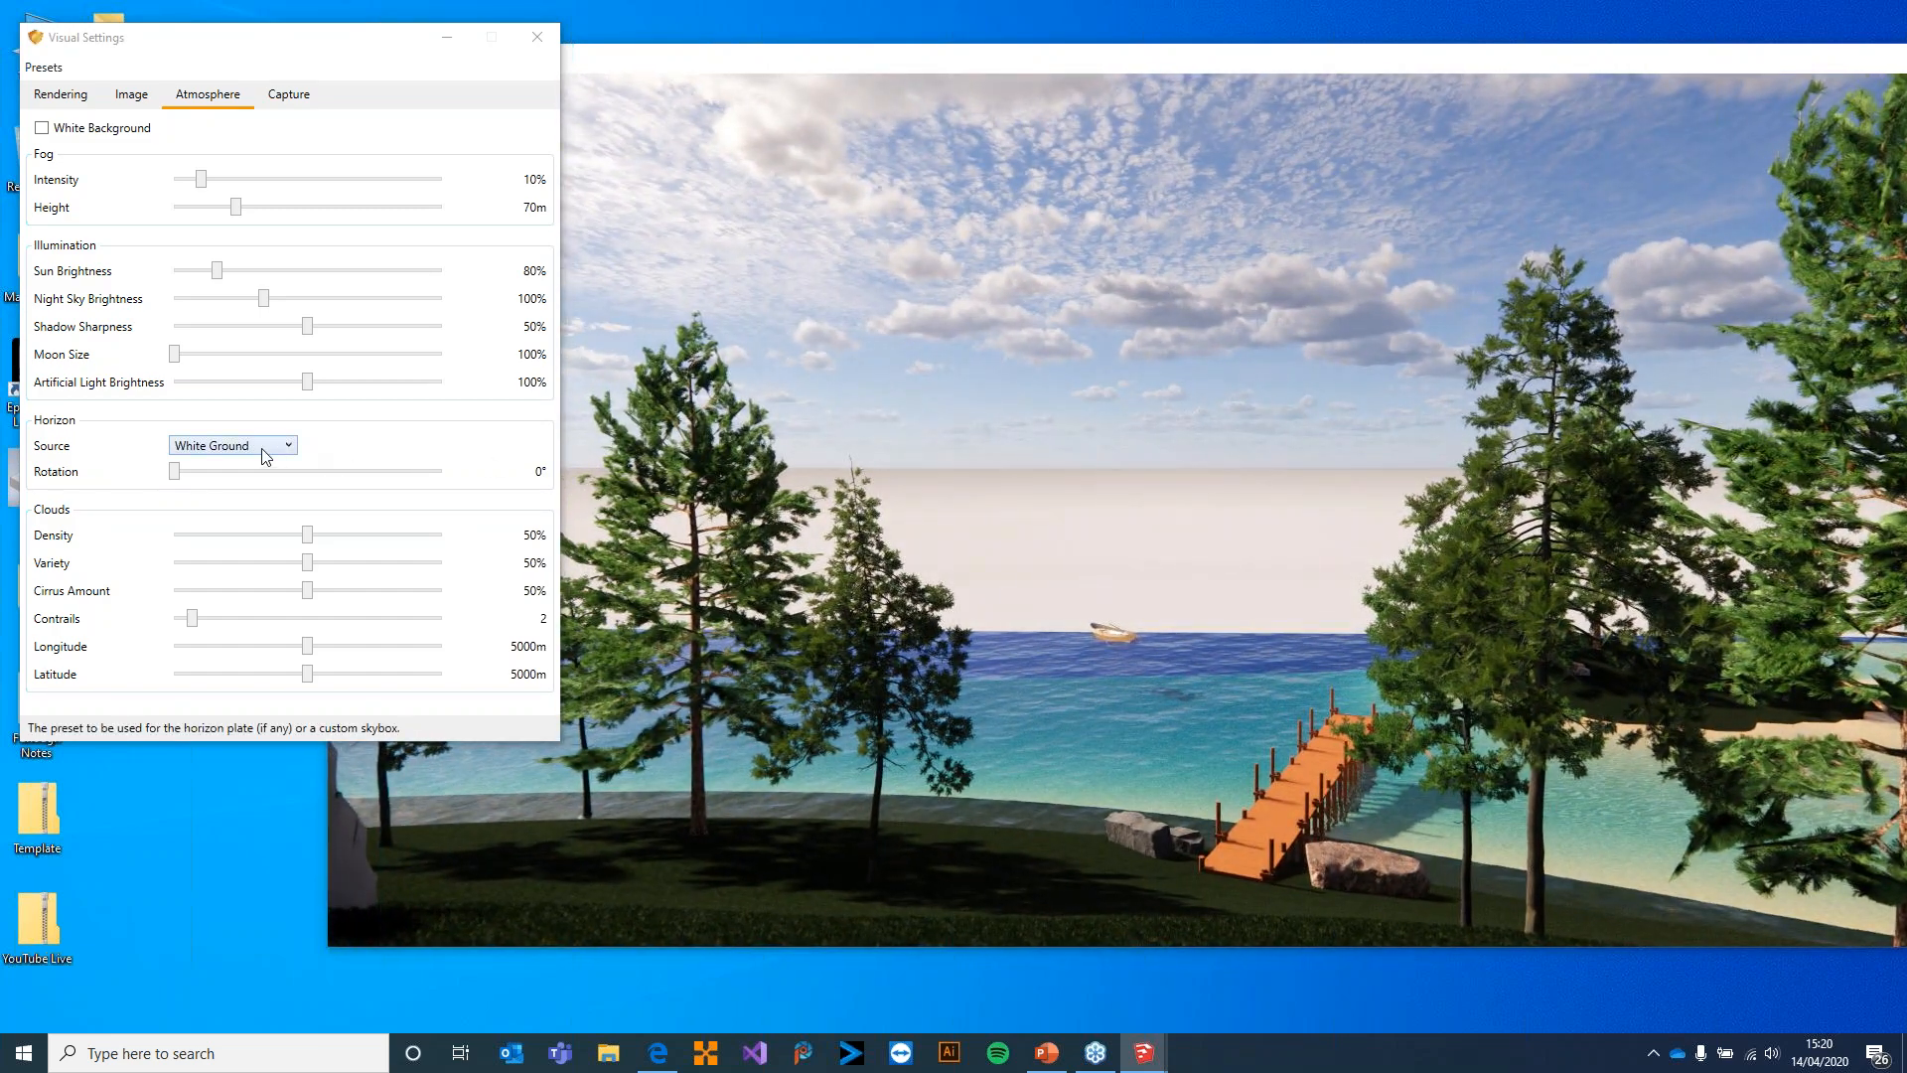
left_click(266, 449)
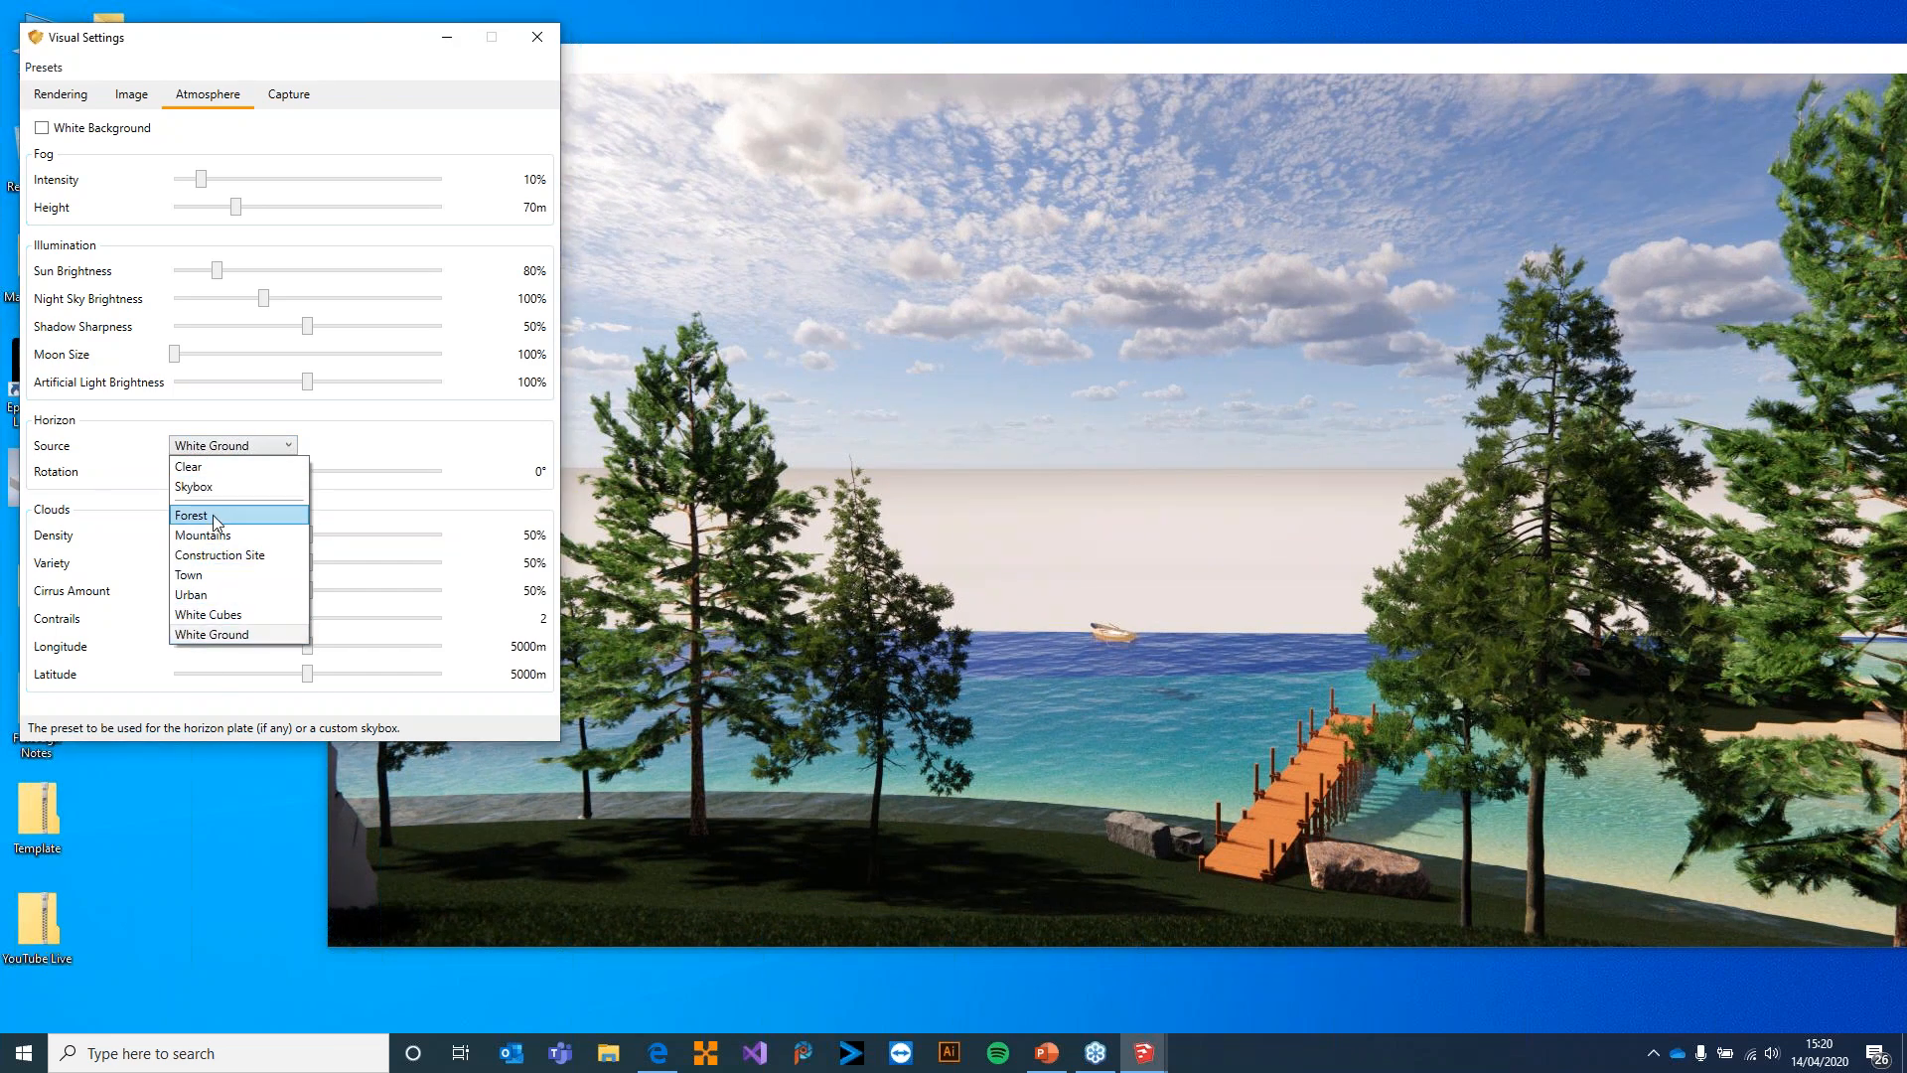
left_click(221, 514)
left_click(227, 446)
left_click(234, 544)
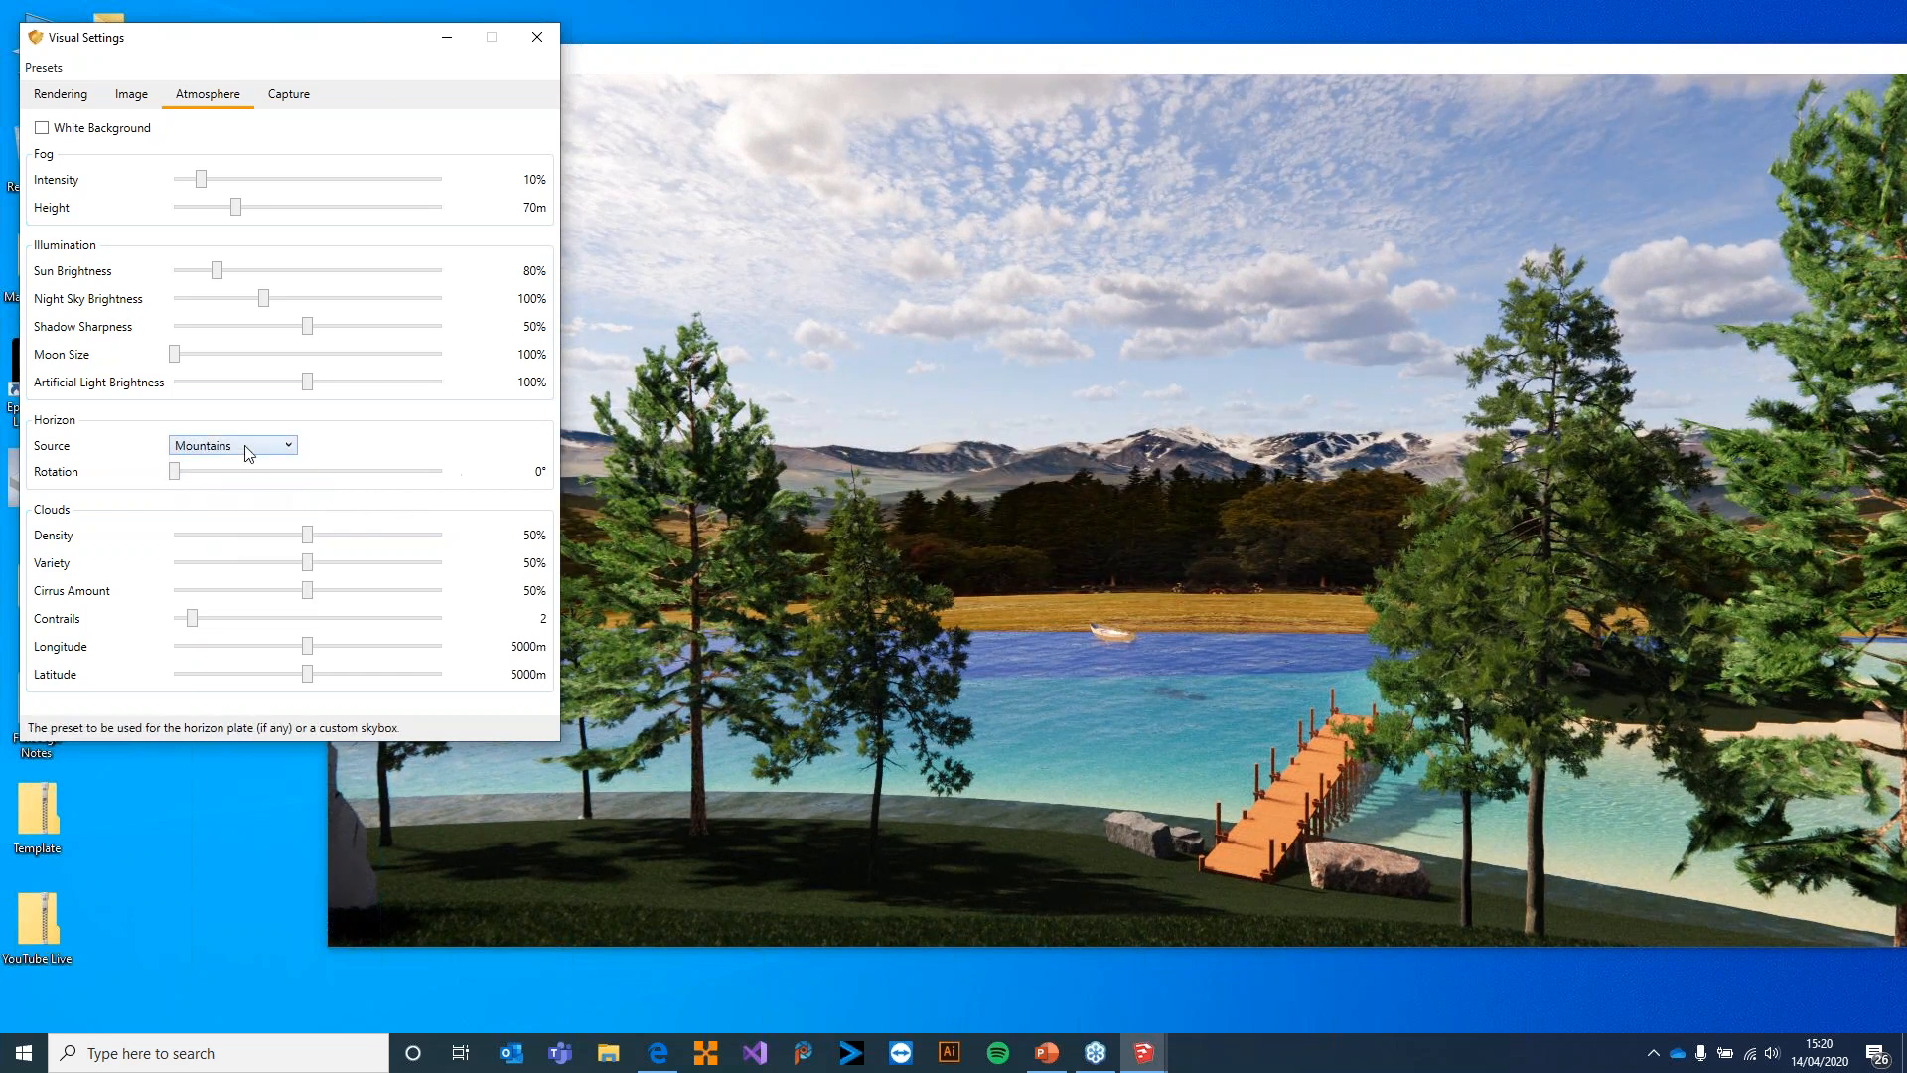
Set the horizon source to Skybox and load the lakeside_4k file from the Enscape Webinar folder
left_click(250, 449)
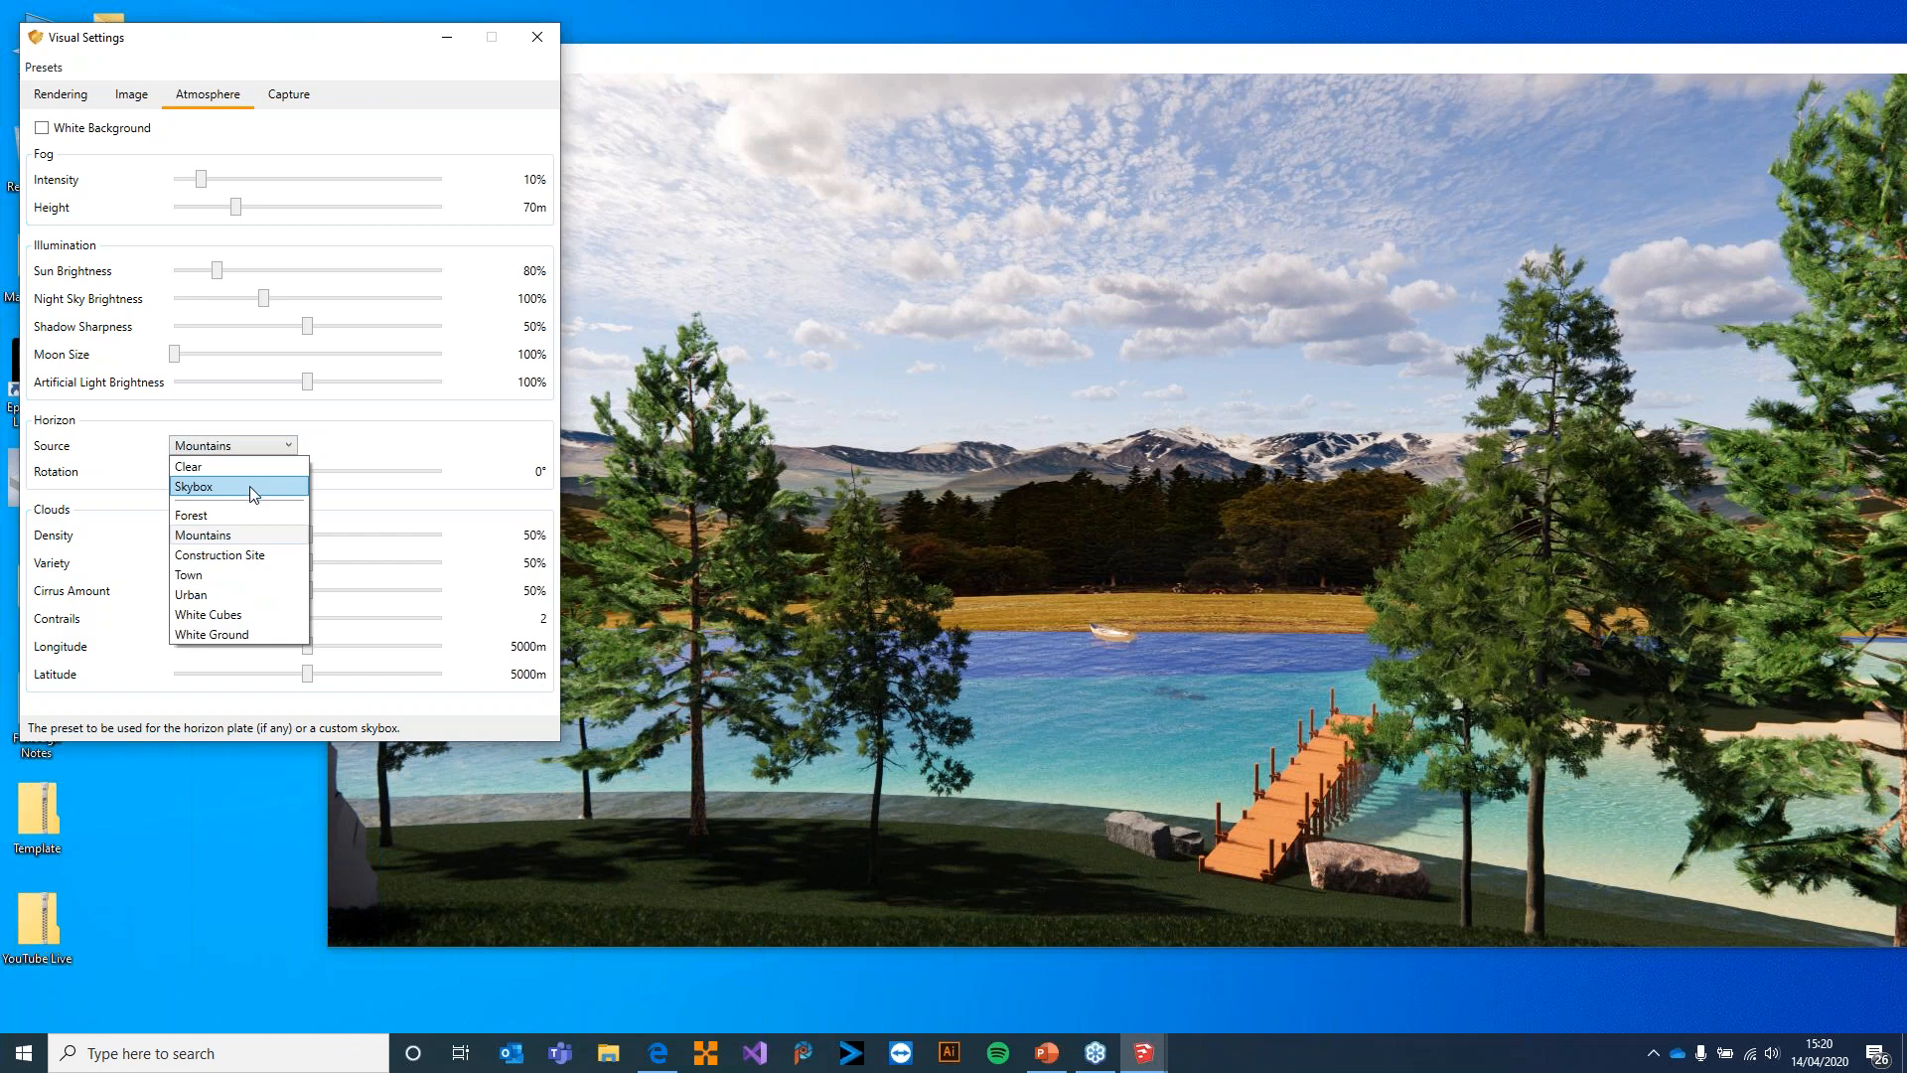
left_click(248, 485)
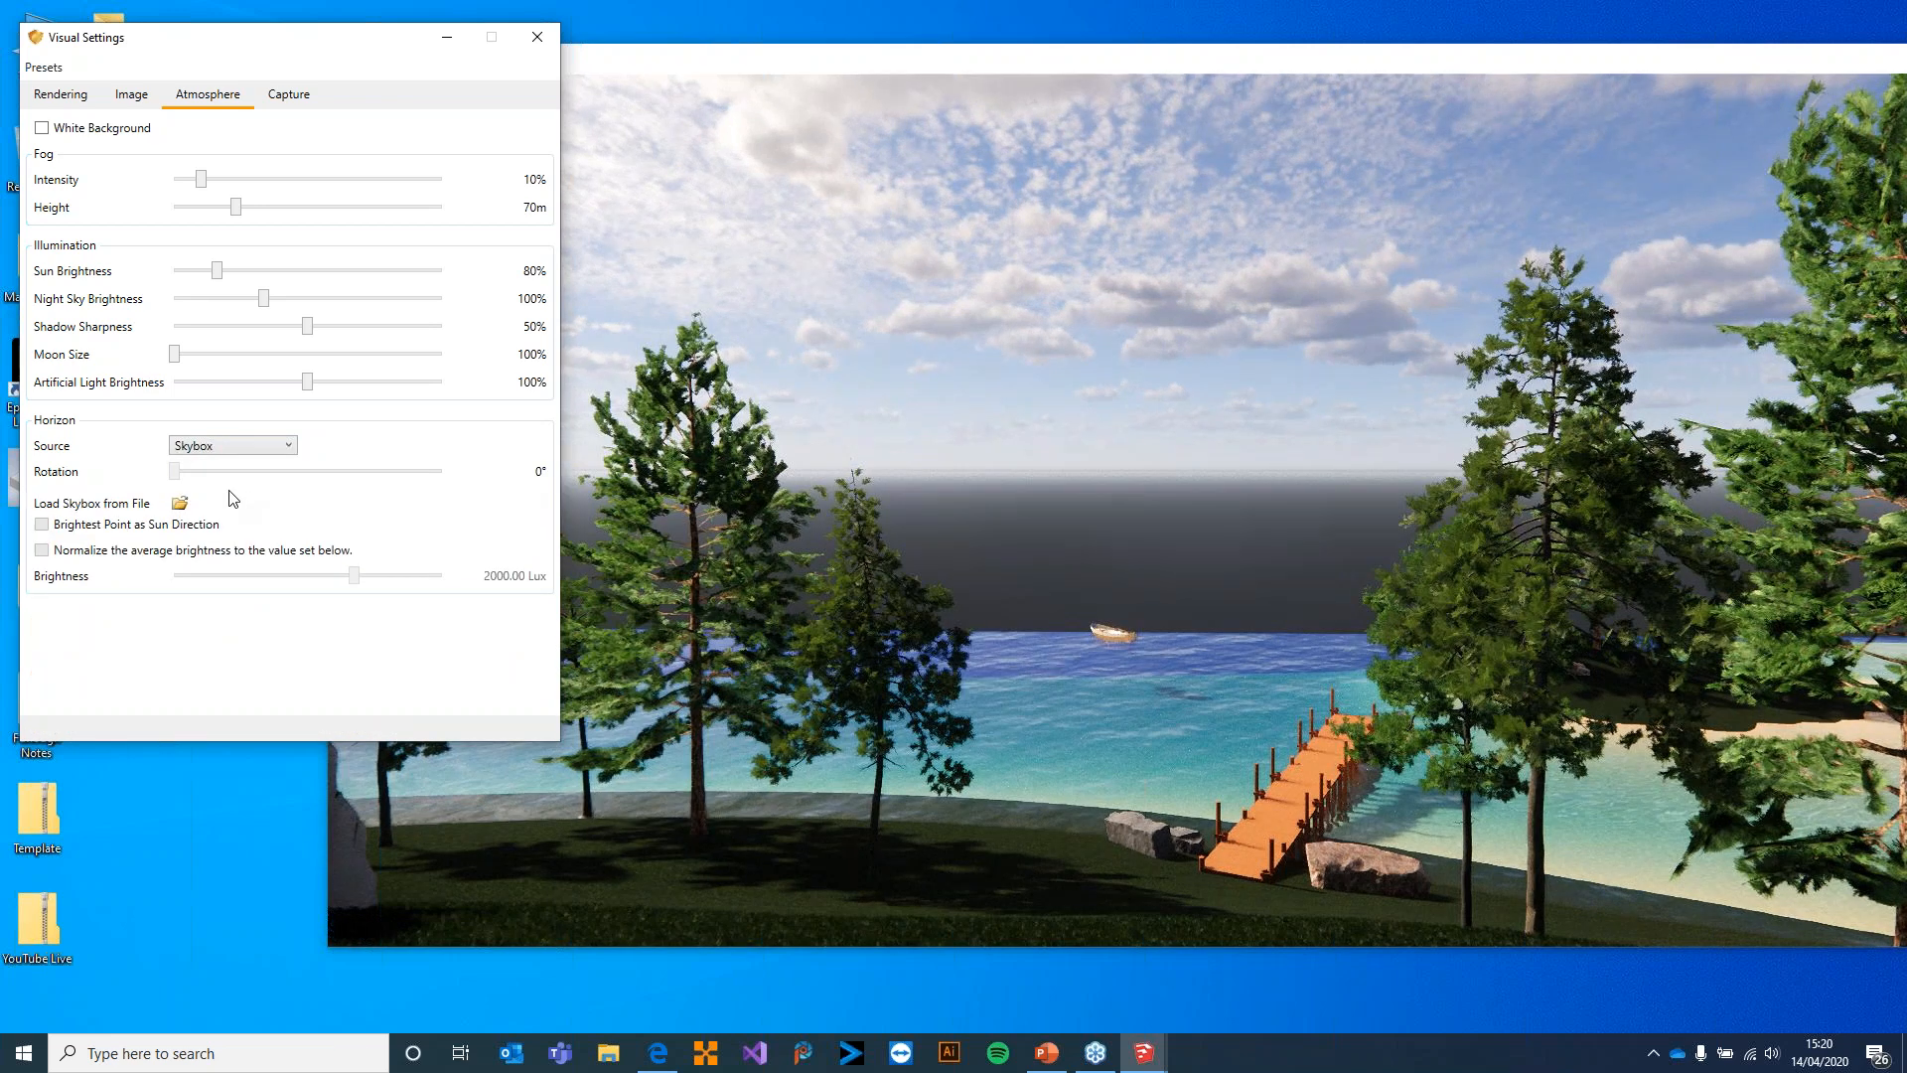
left_click(180, 503)
left_click(368, 397)
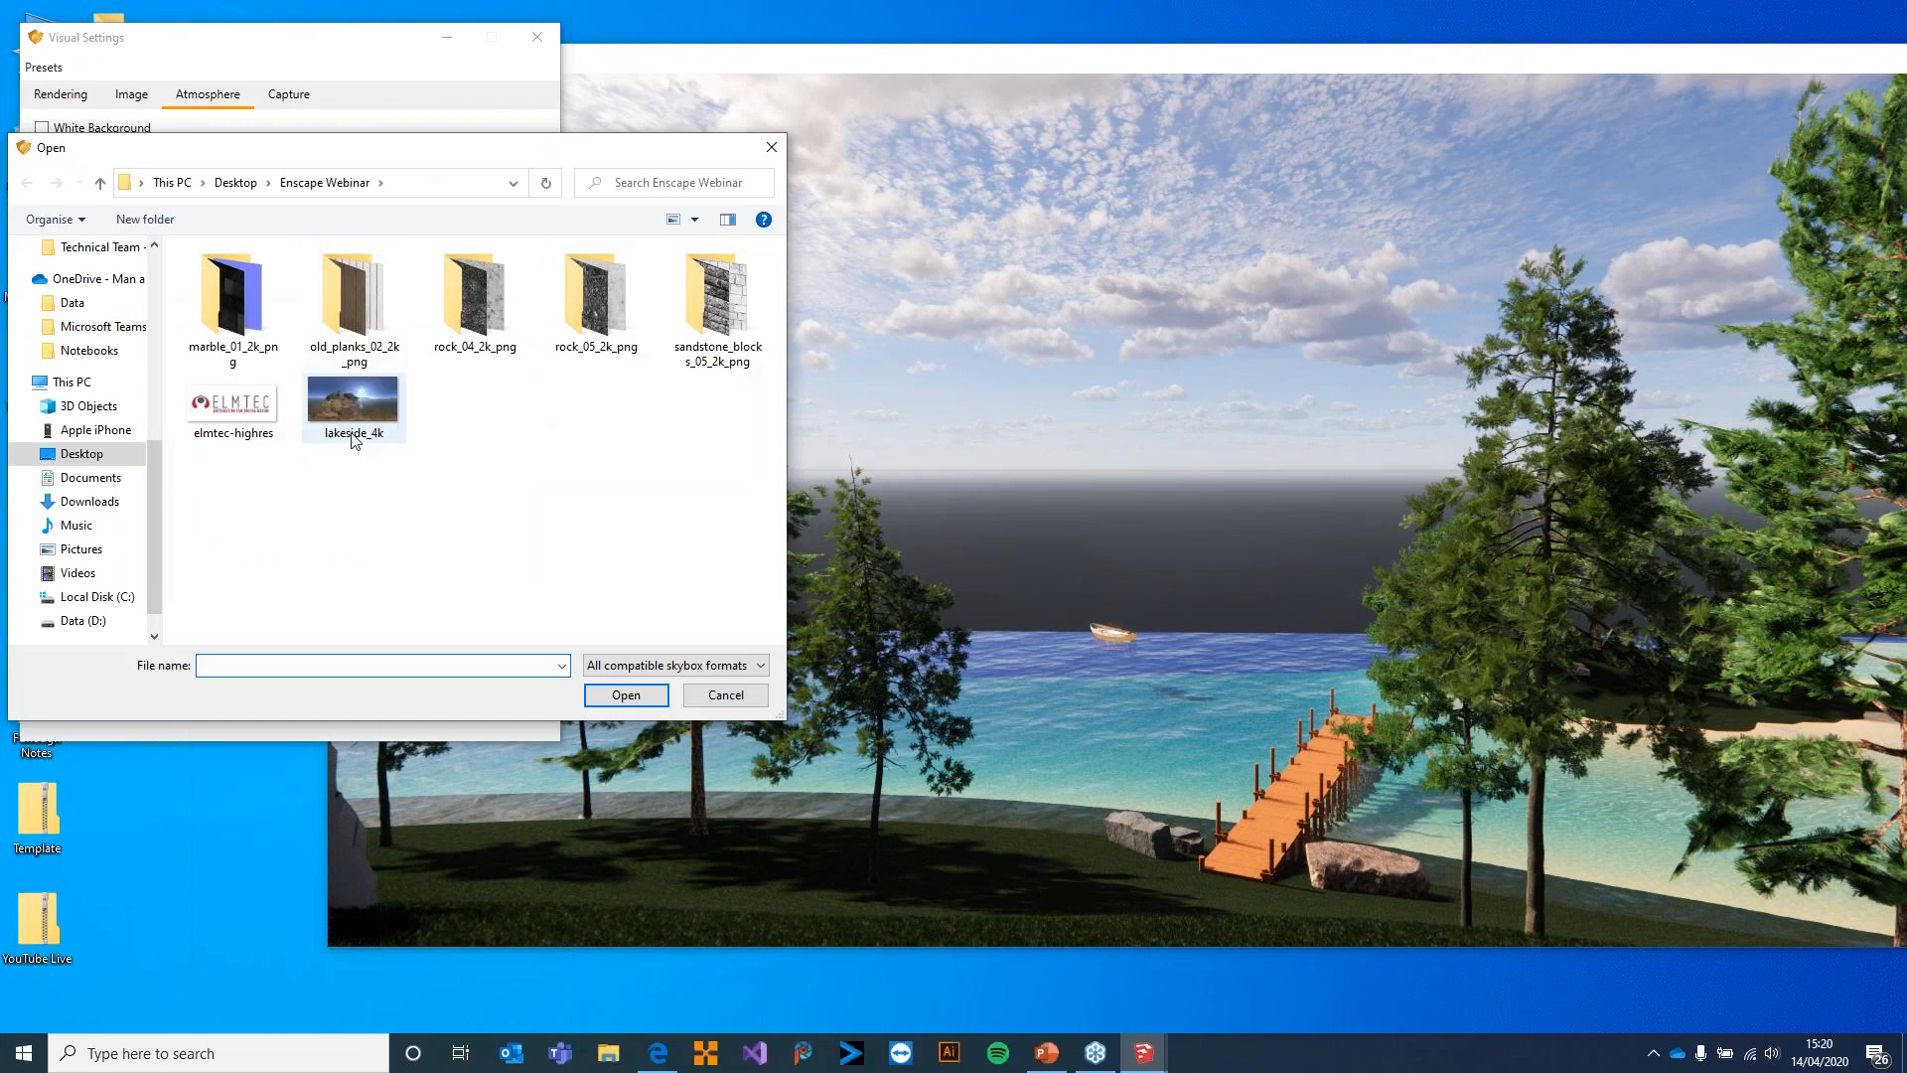
left_click(626, 696)
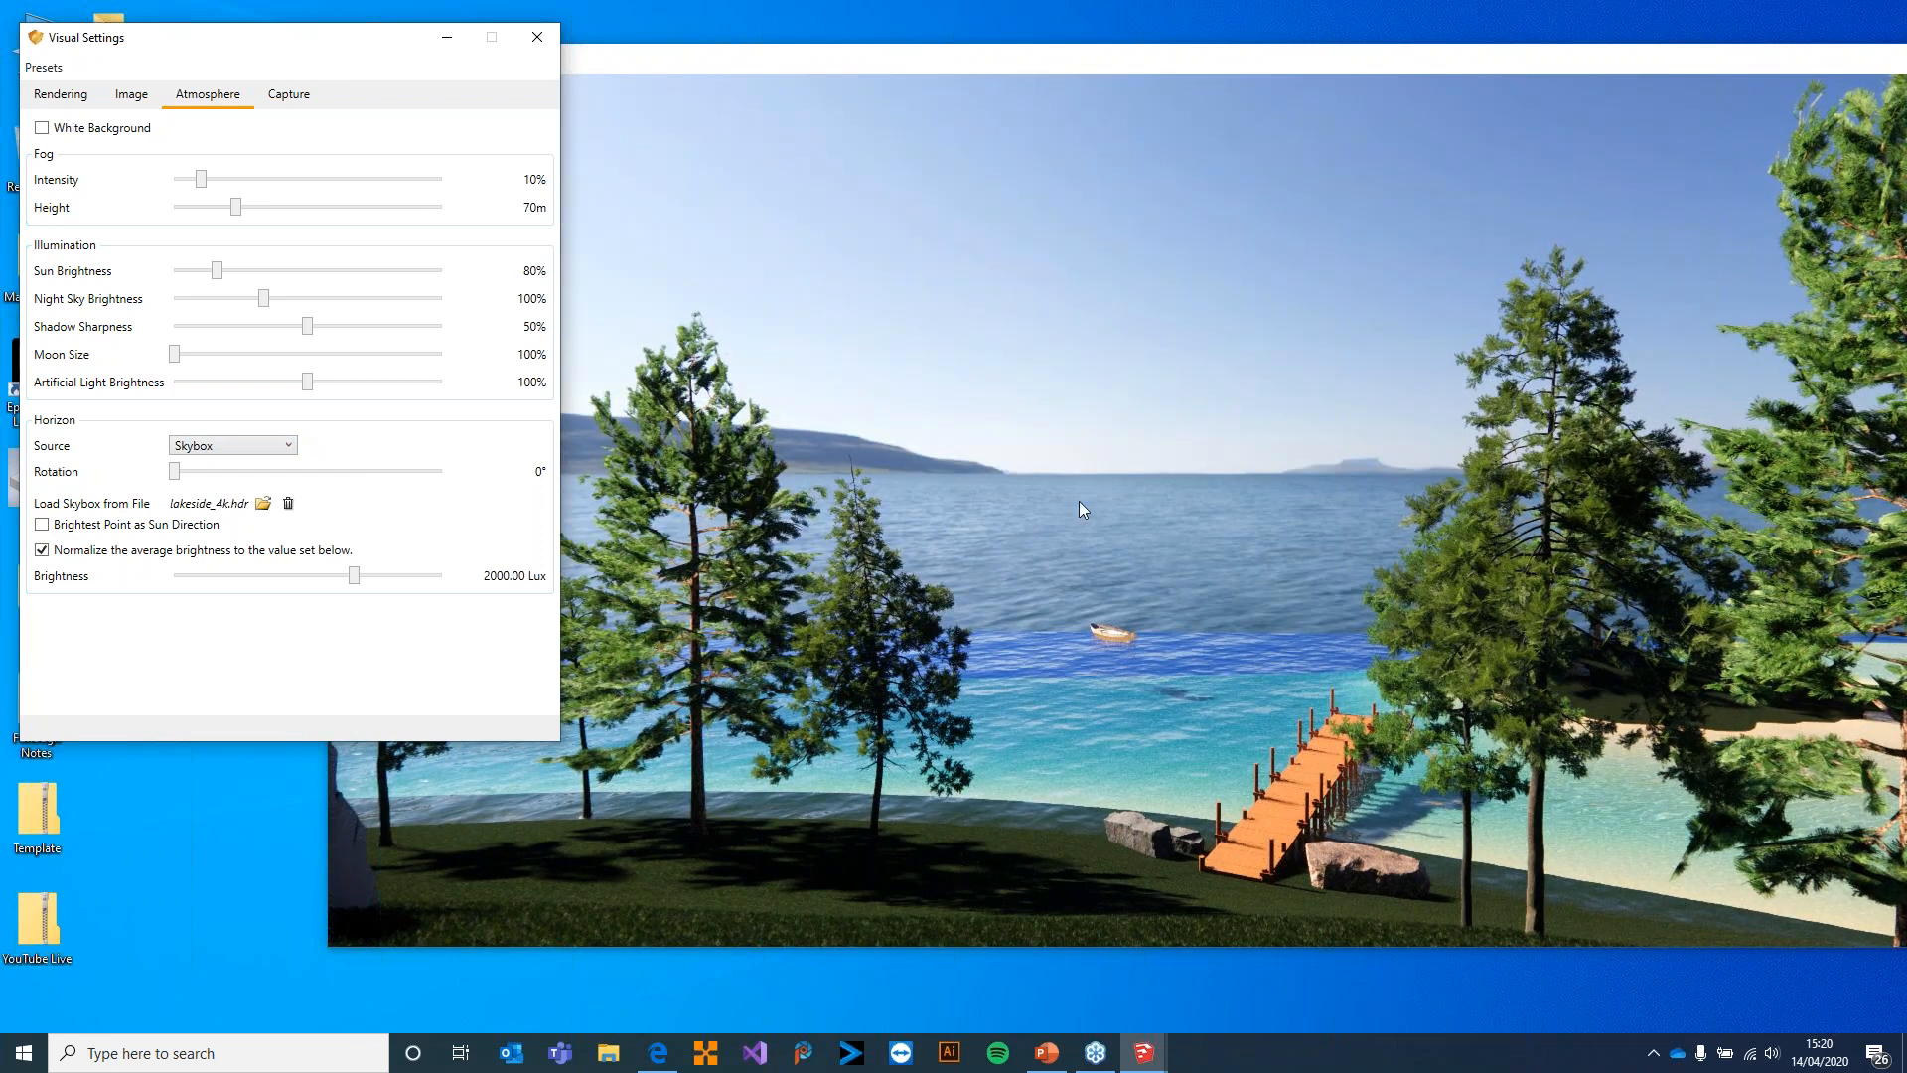
Look up at the sun above the house roof and enable Brightest Point as Sun Direction for the skybox
left_click_drag(1051, 519, 1091, 449)
key("w")
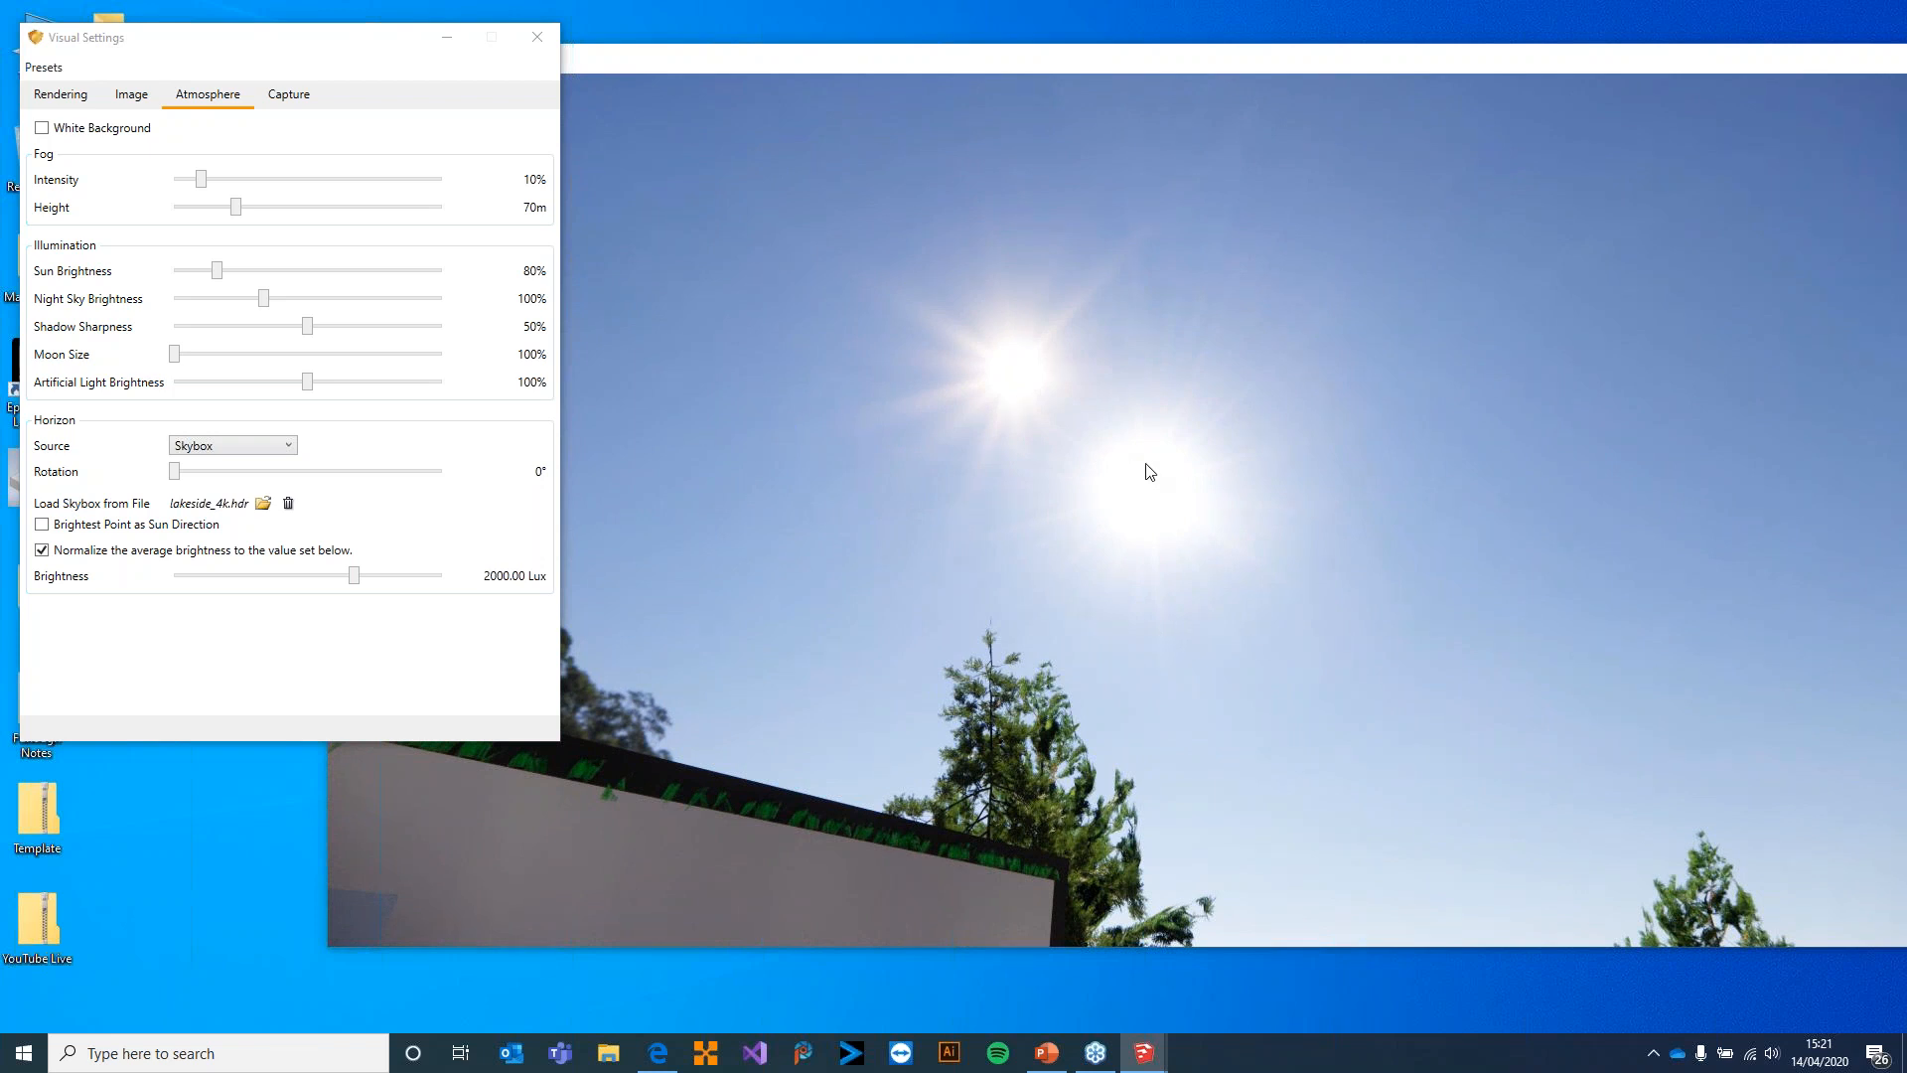
right_click_drag(1319, 664, 1237, 664, "shift")
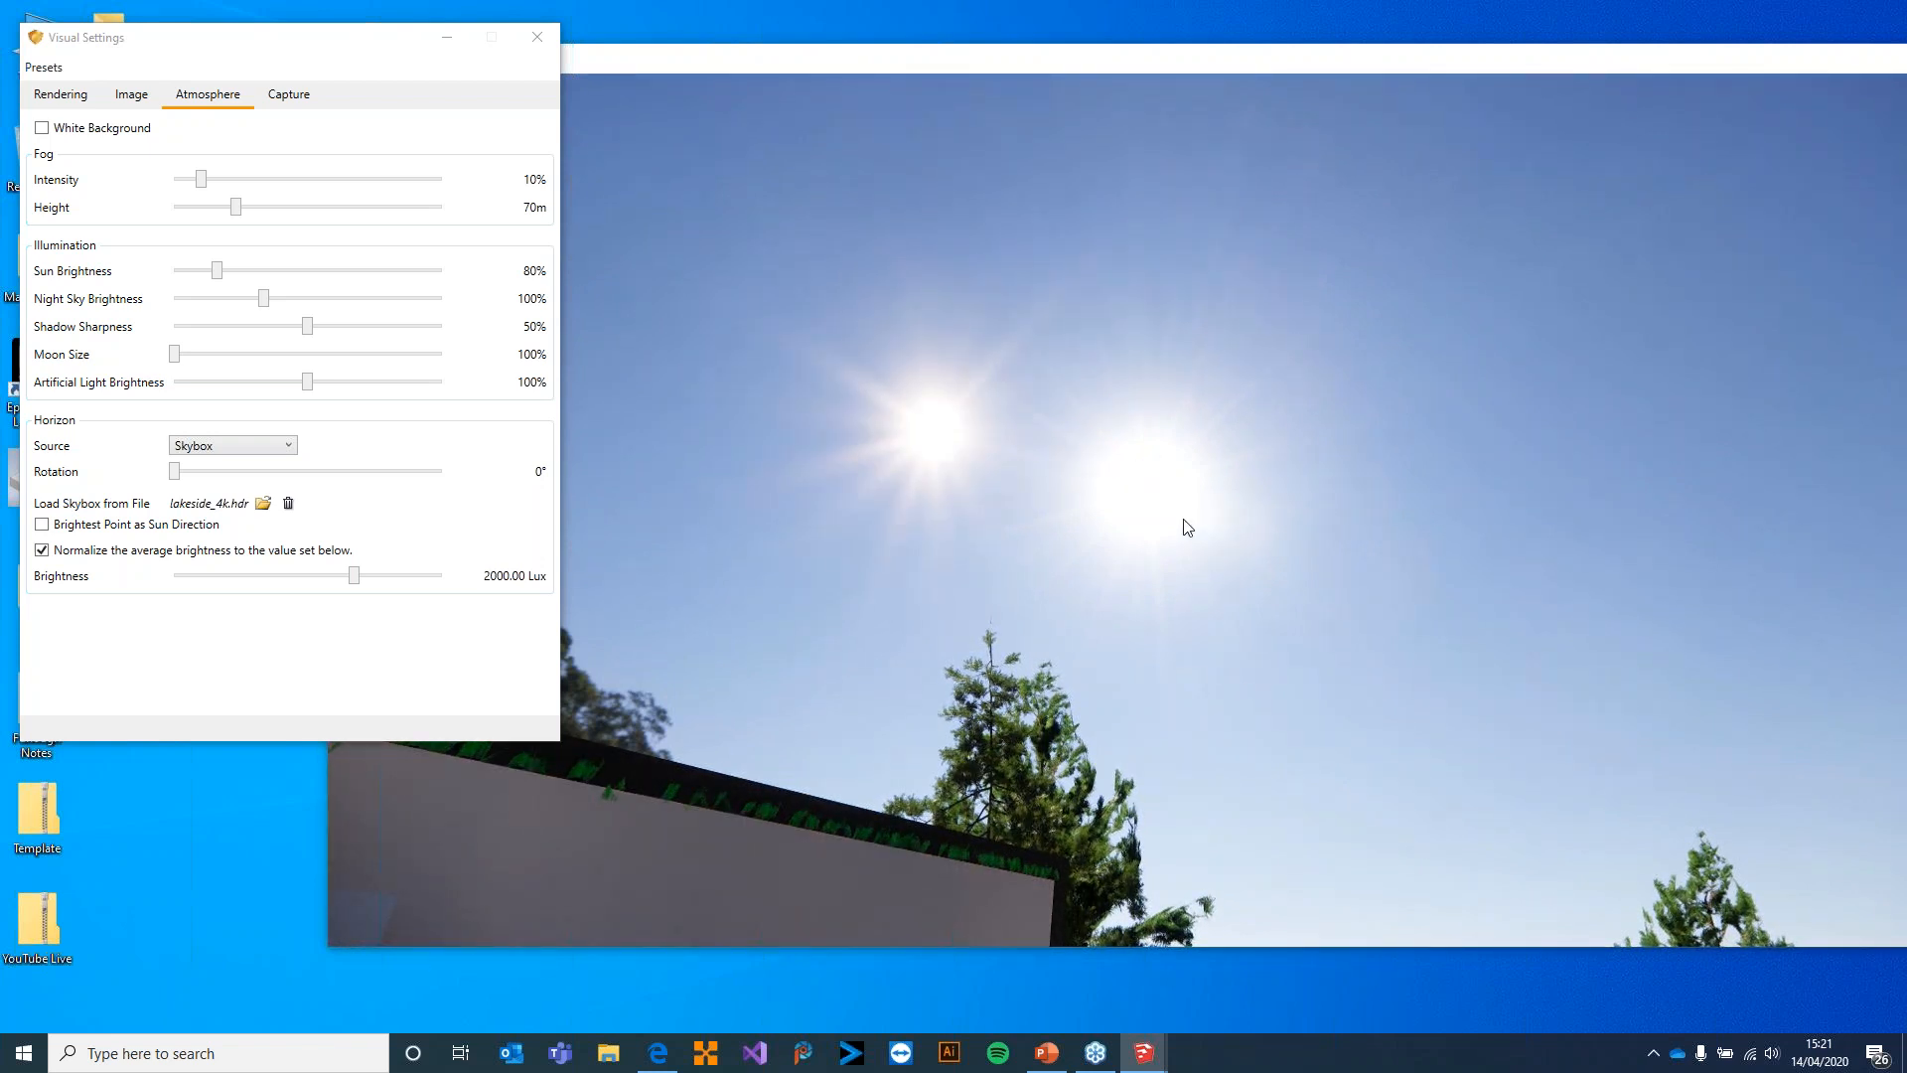
left_click(75, 531)
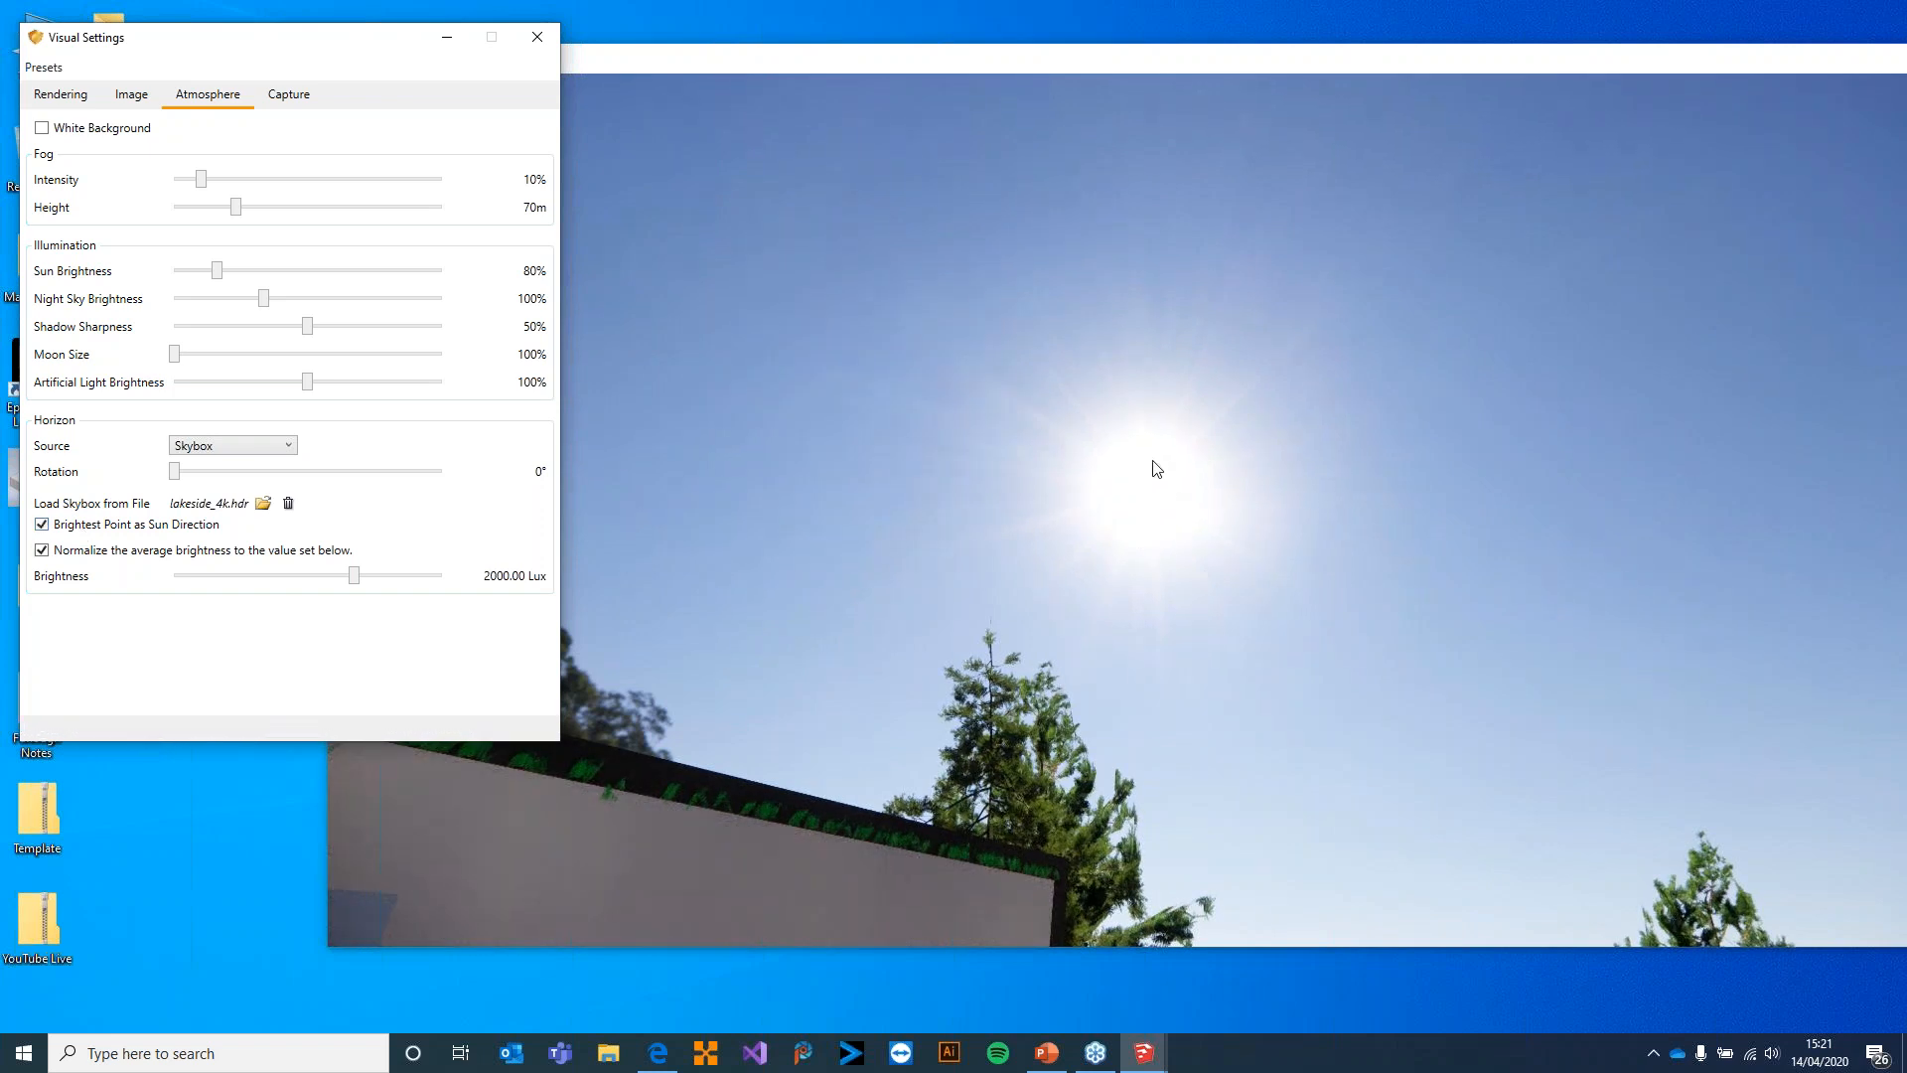
Face the terrace, try a horizon rotation of 7°, and return it to 0°
left_click_drag(1236, 513, 1102, 596)
left_click_drag(1103, 378, 1175, 460)
key("s")
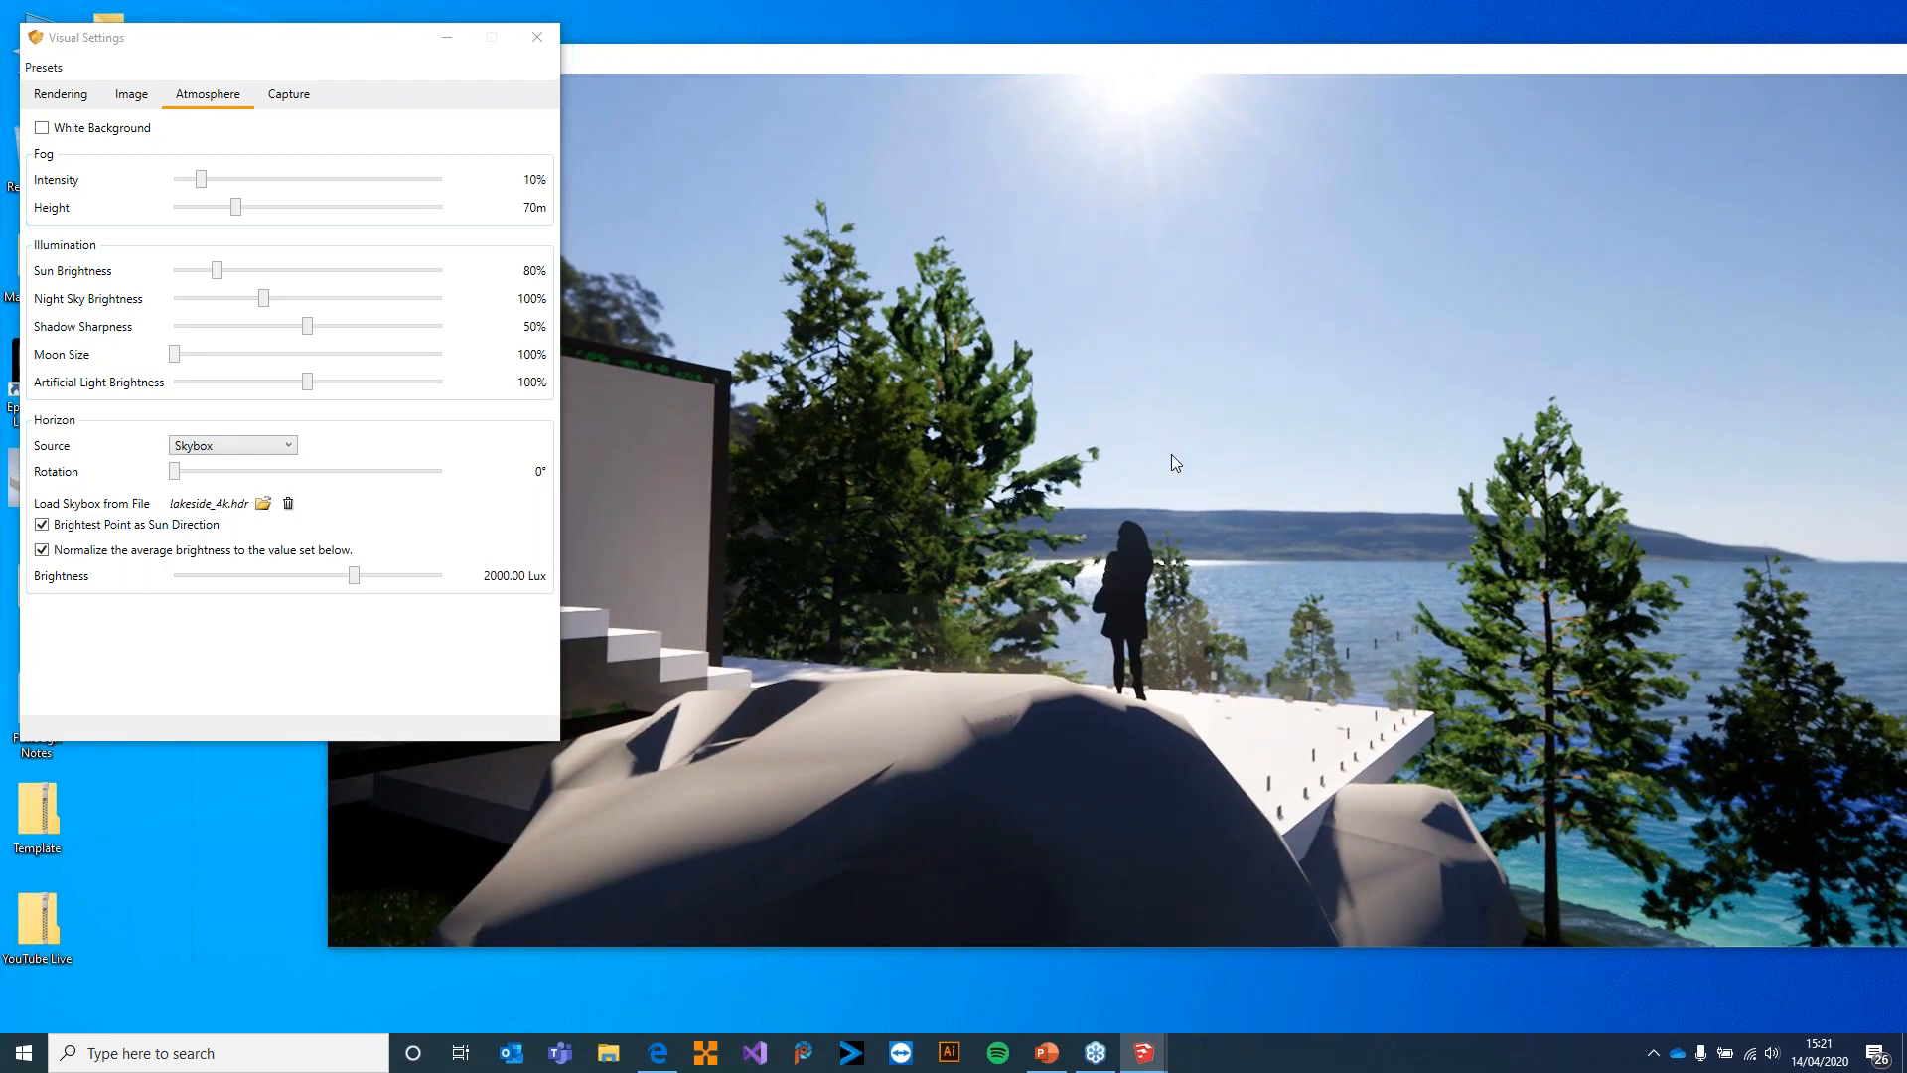
left_click(180, 473)
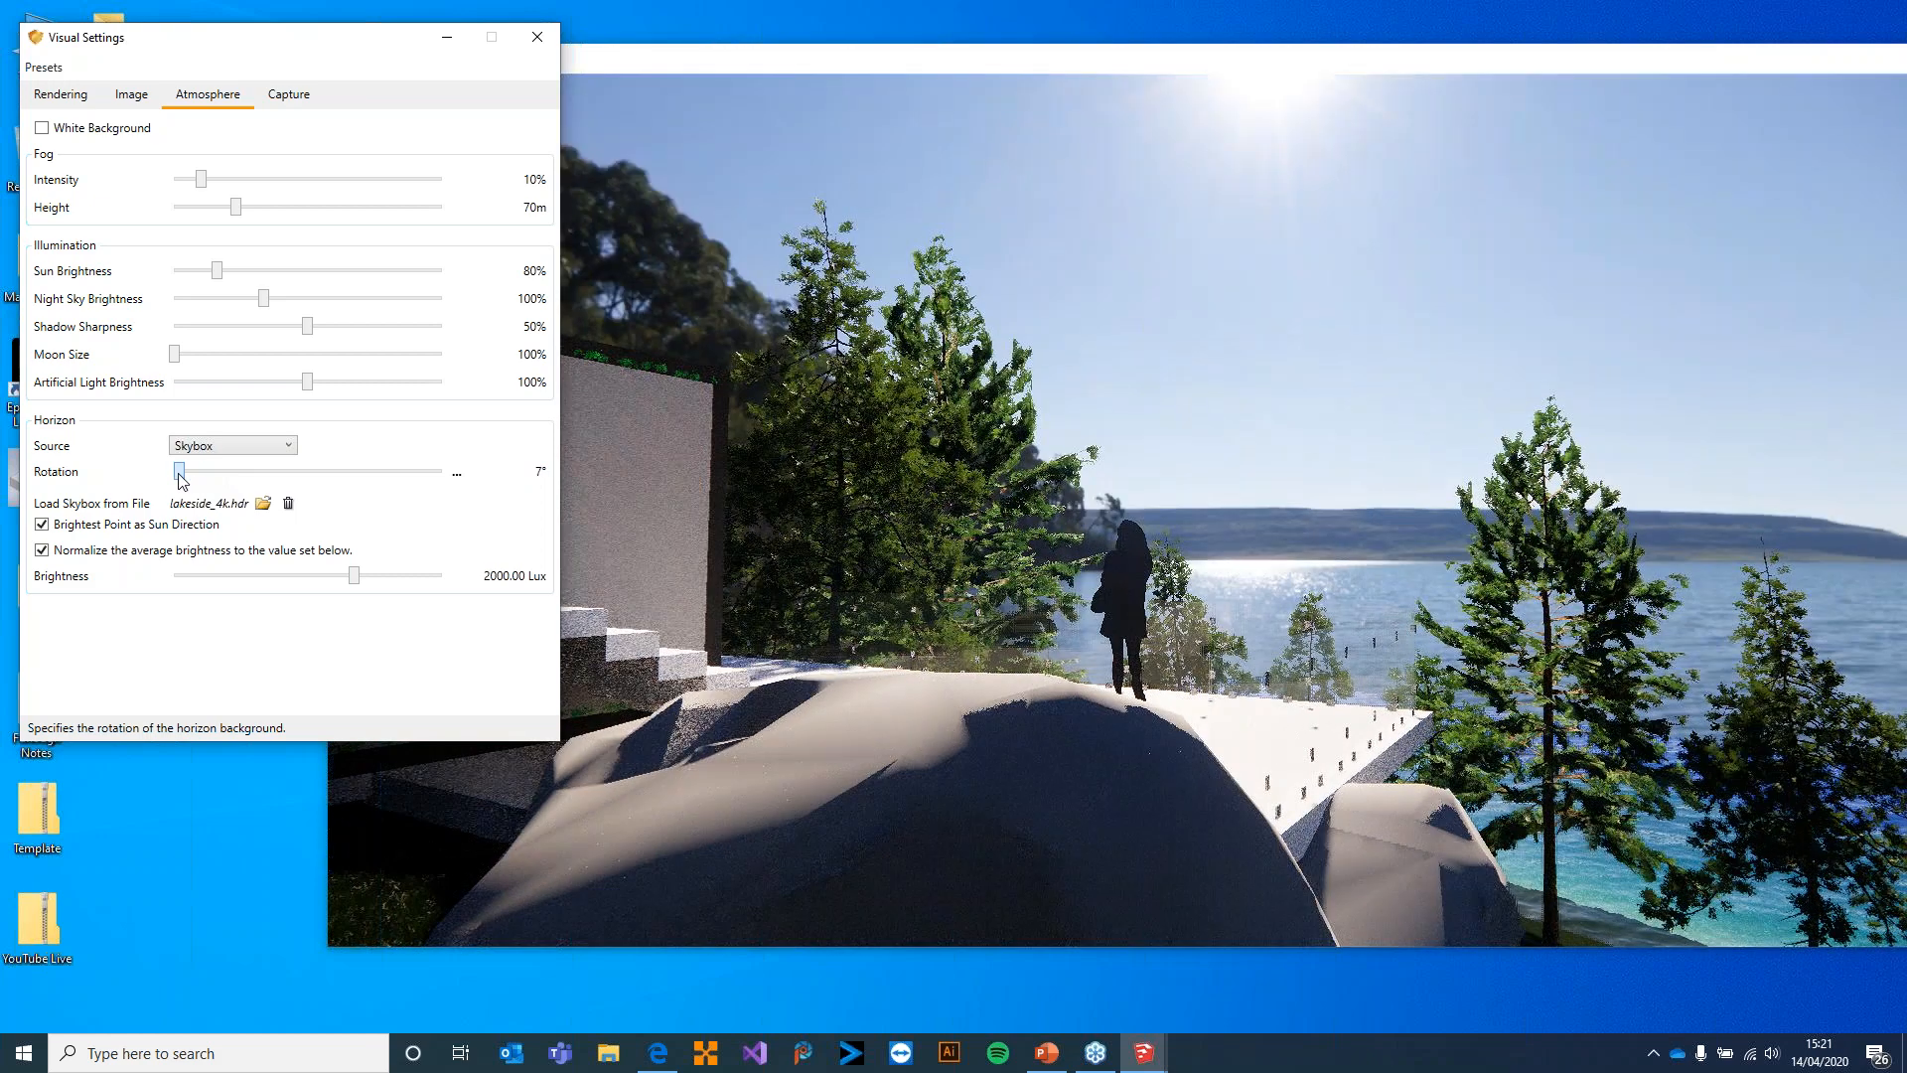
left_click_drag(182, 481, 174, 473)
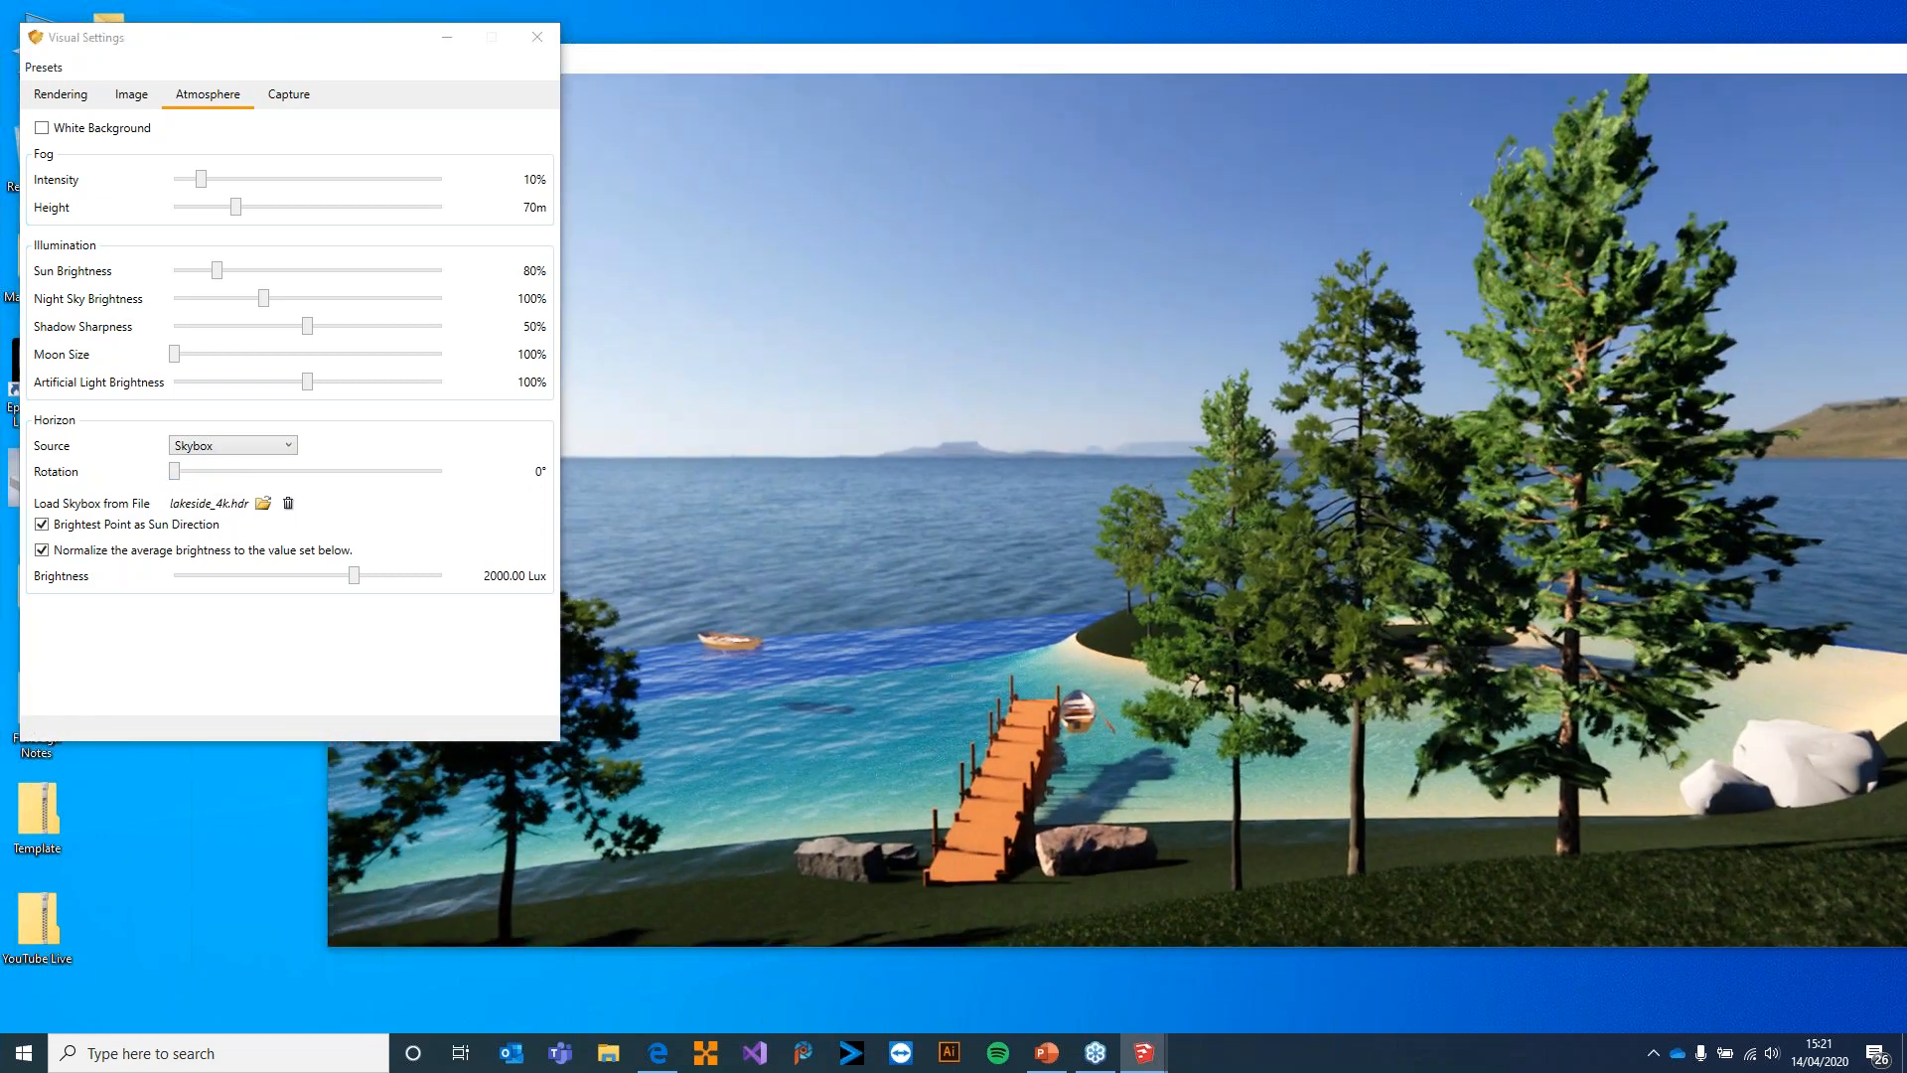
left_click_drag(856, 622, 922, 654)
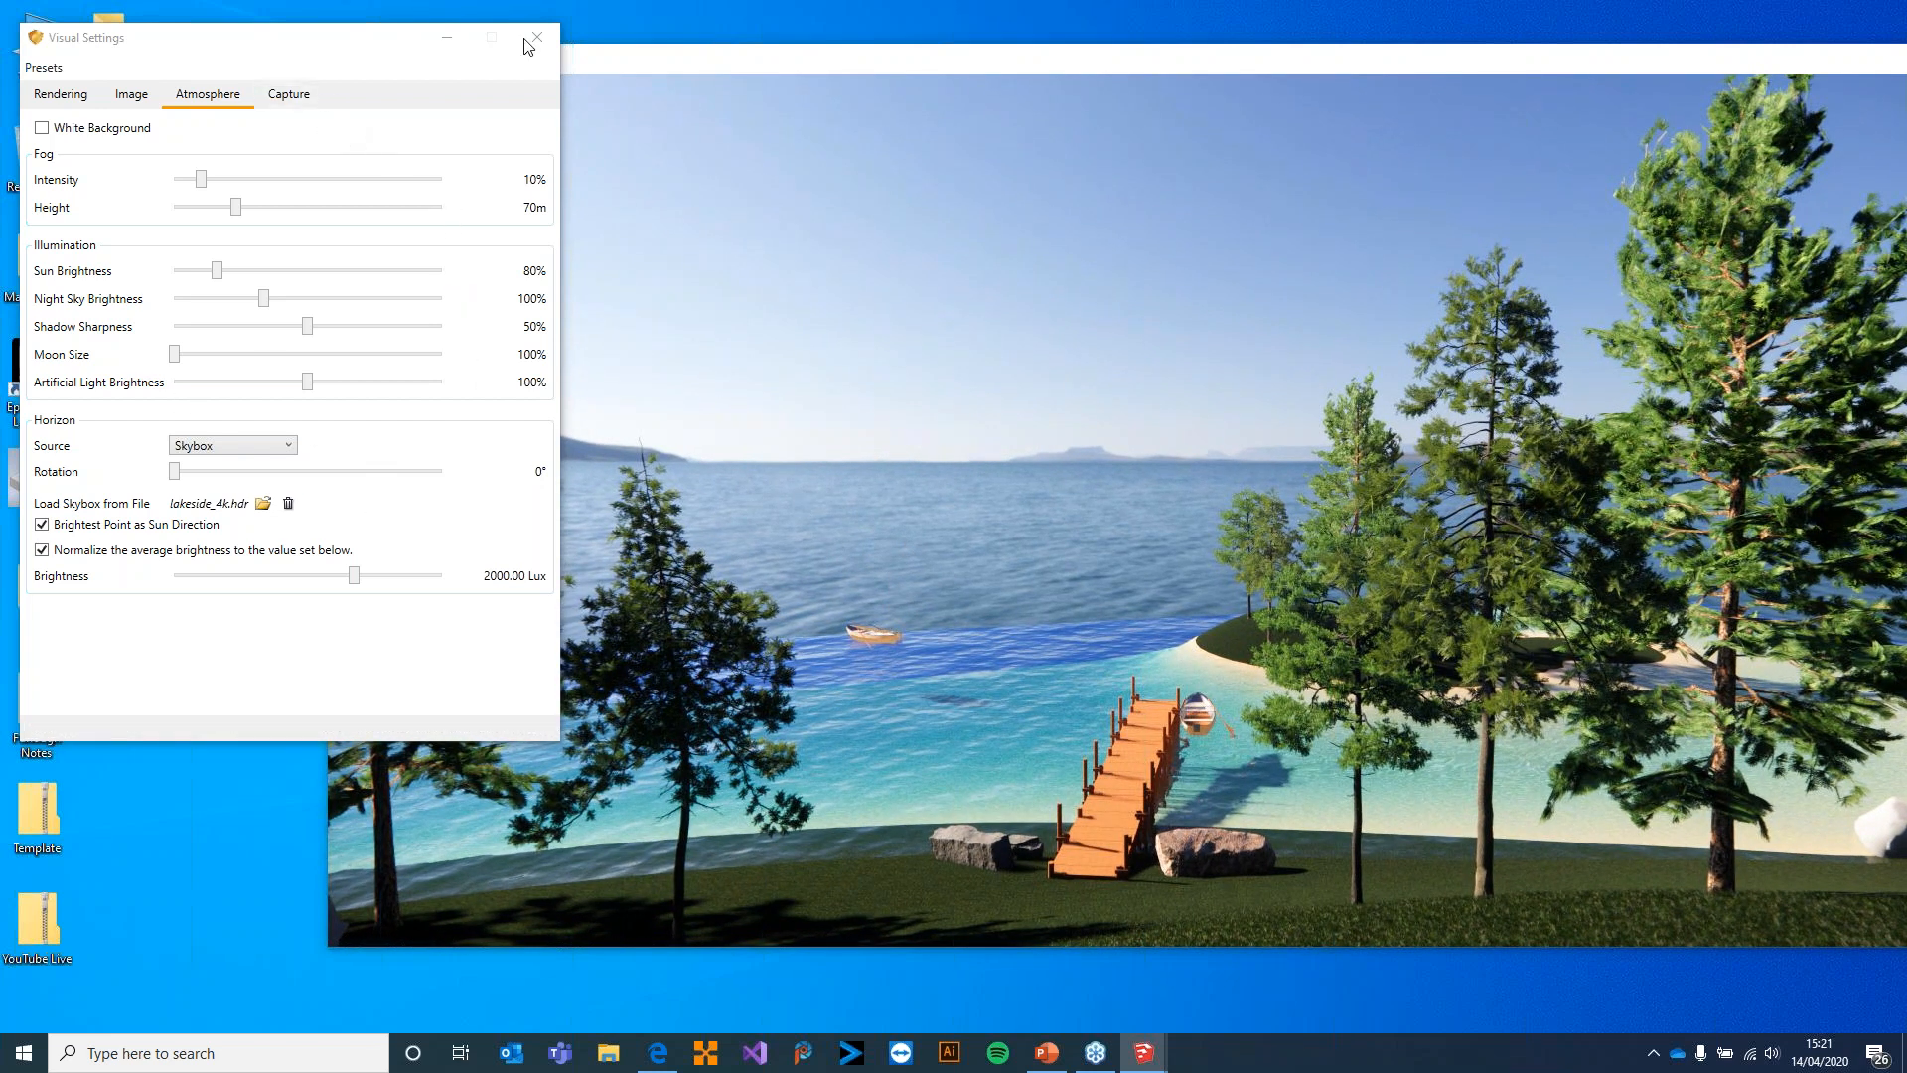
Examine the capture resolution options, leave Full HD selected, and close the Visual Settings
left_click(291, 96)
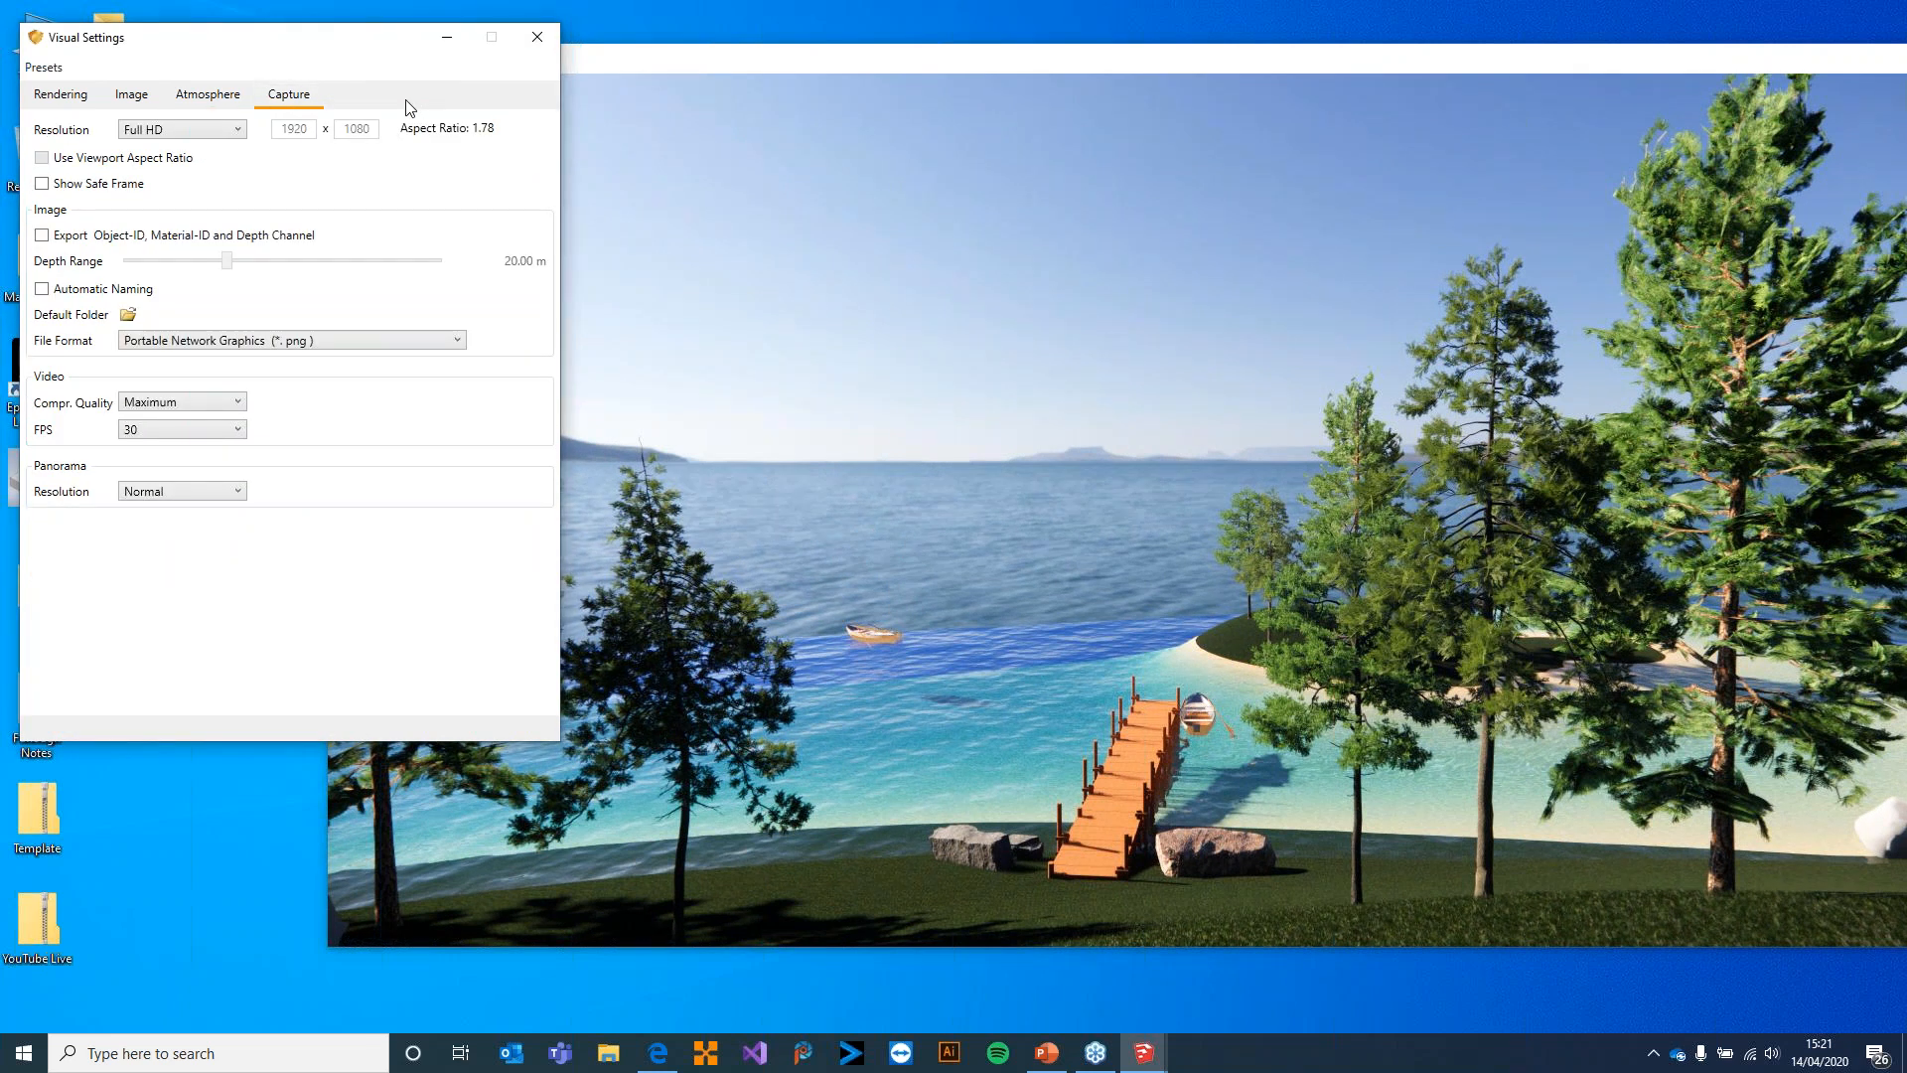
left_click(217, 143)
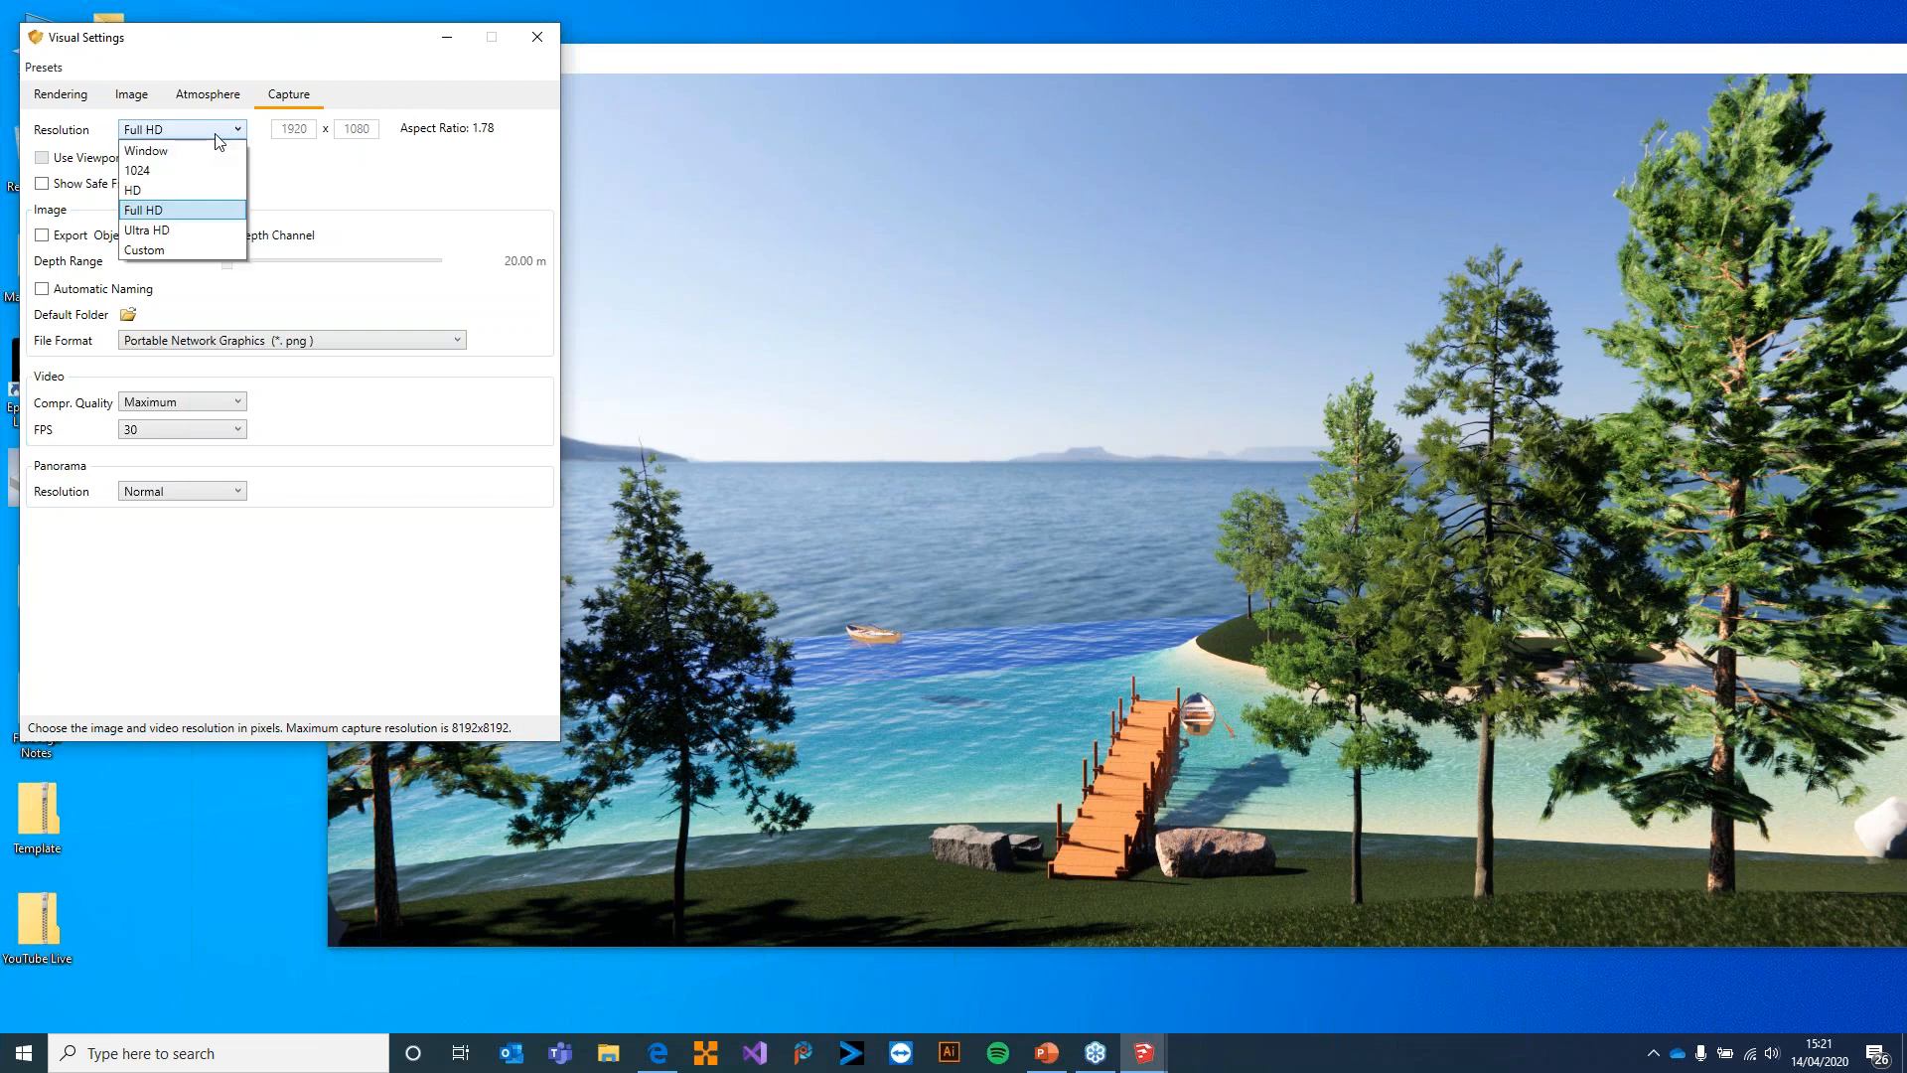
left_click(217, 136)
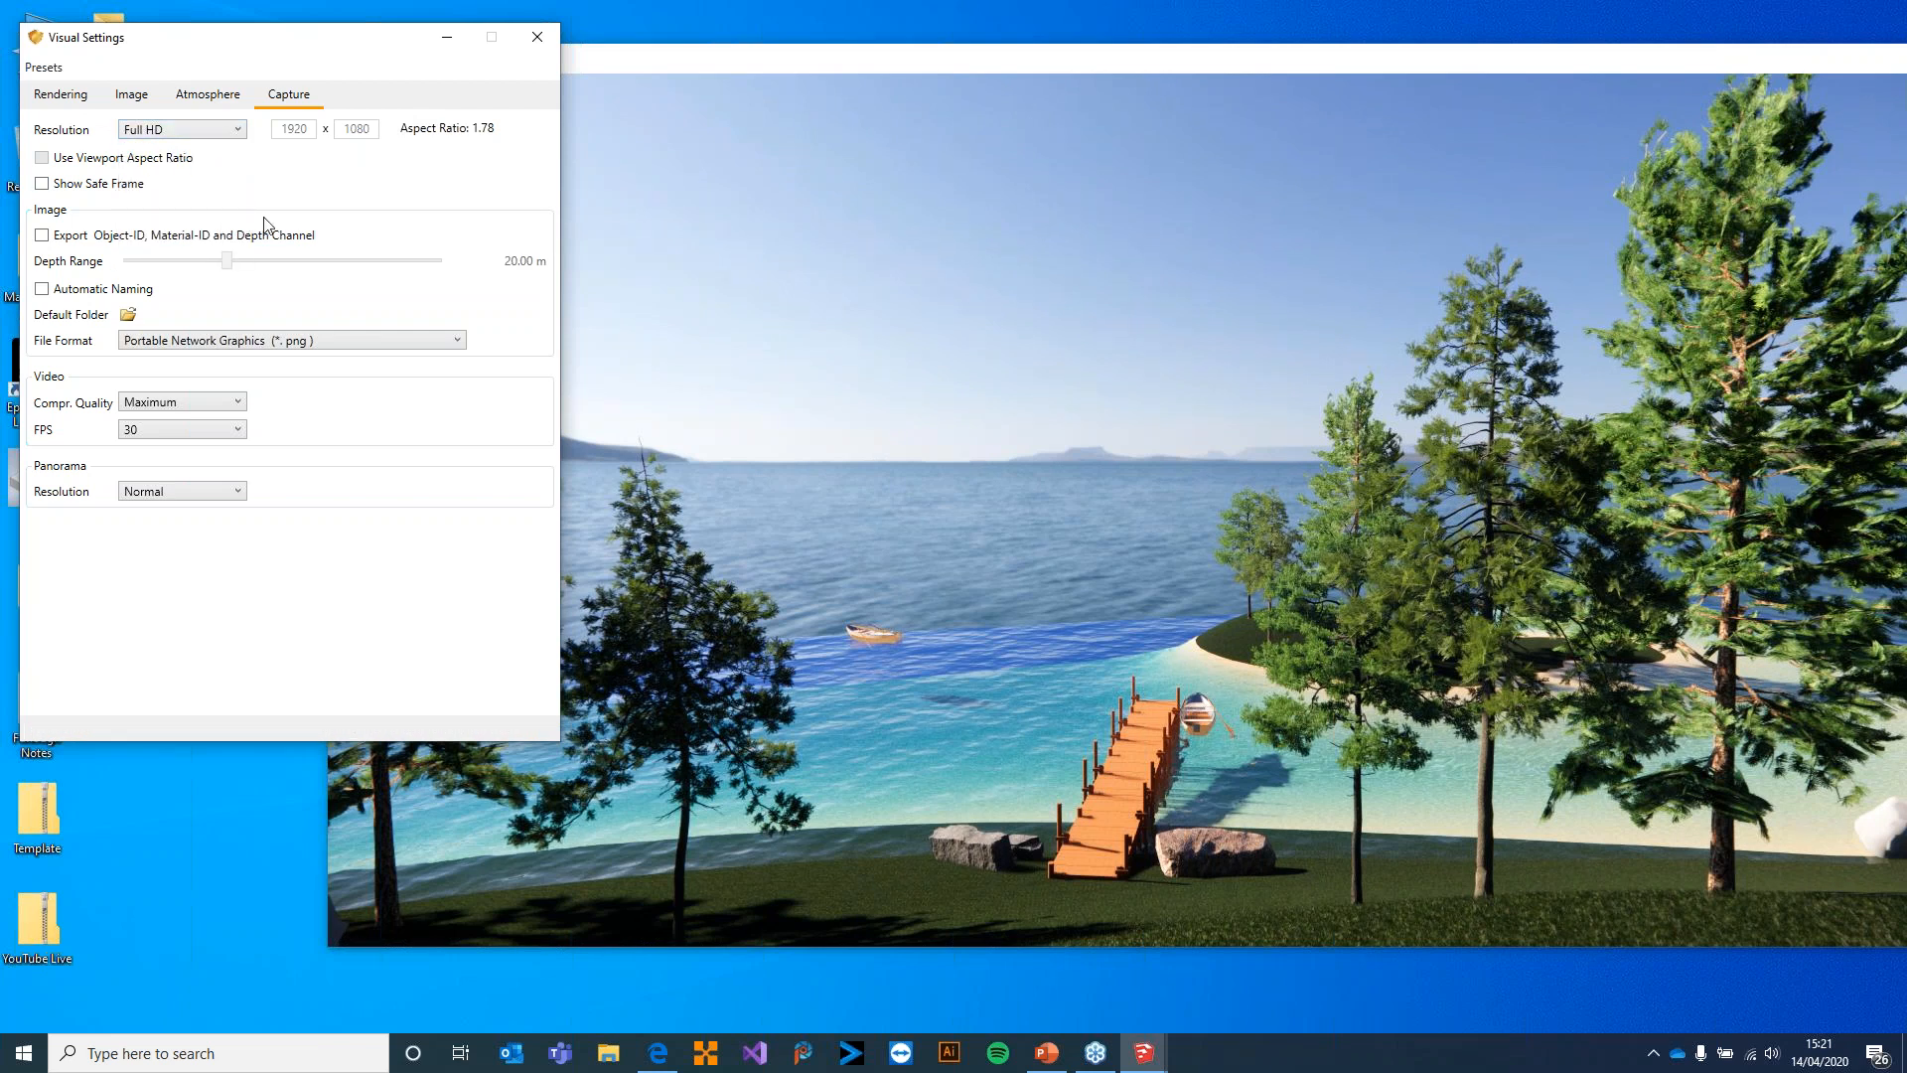
left_click(537, 37)
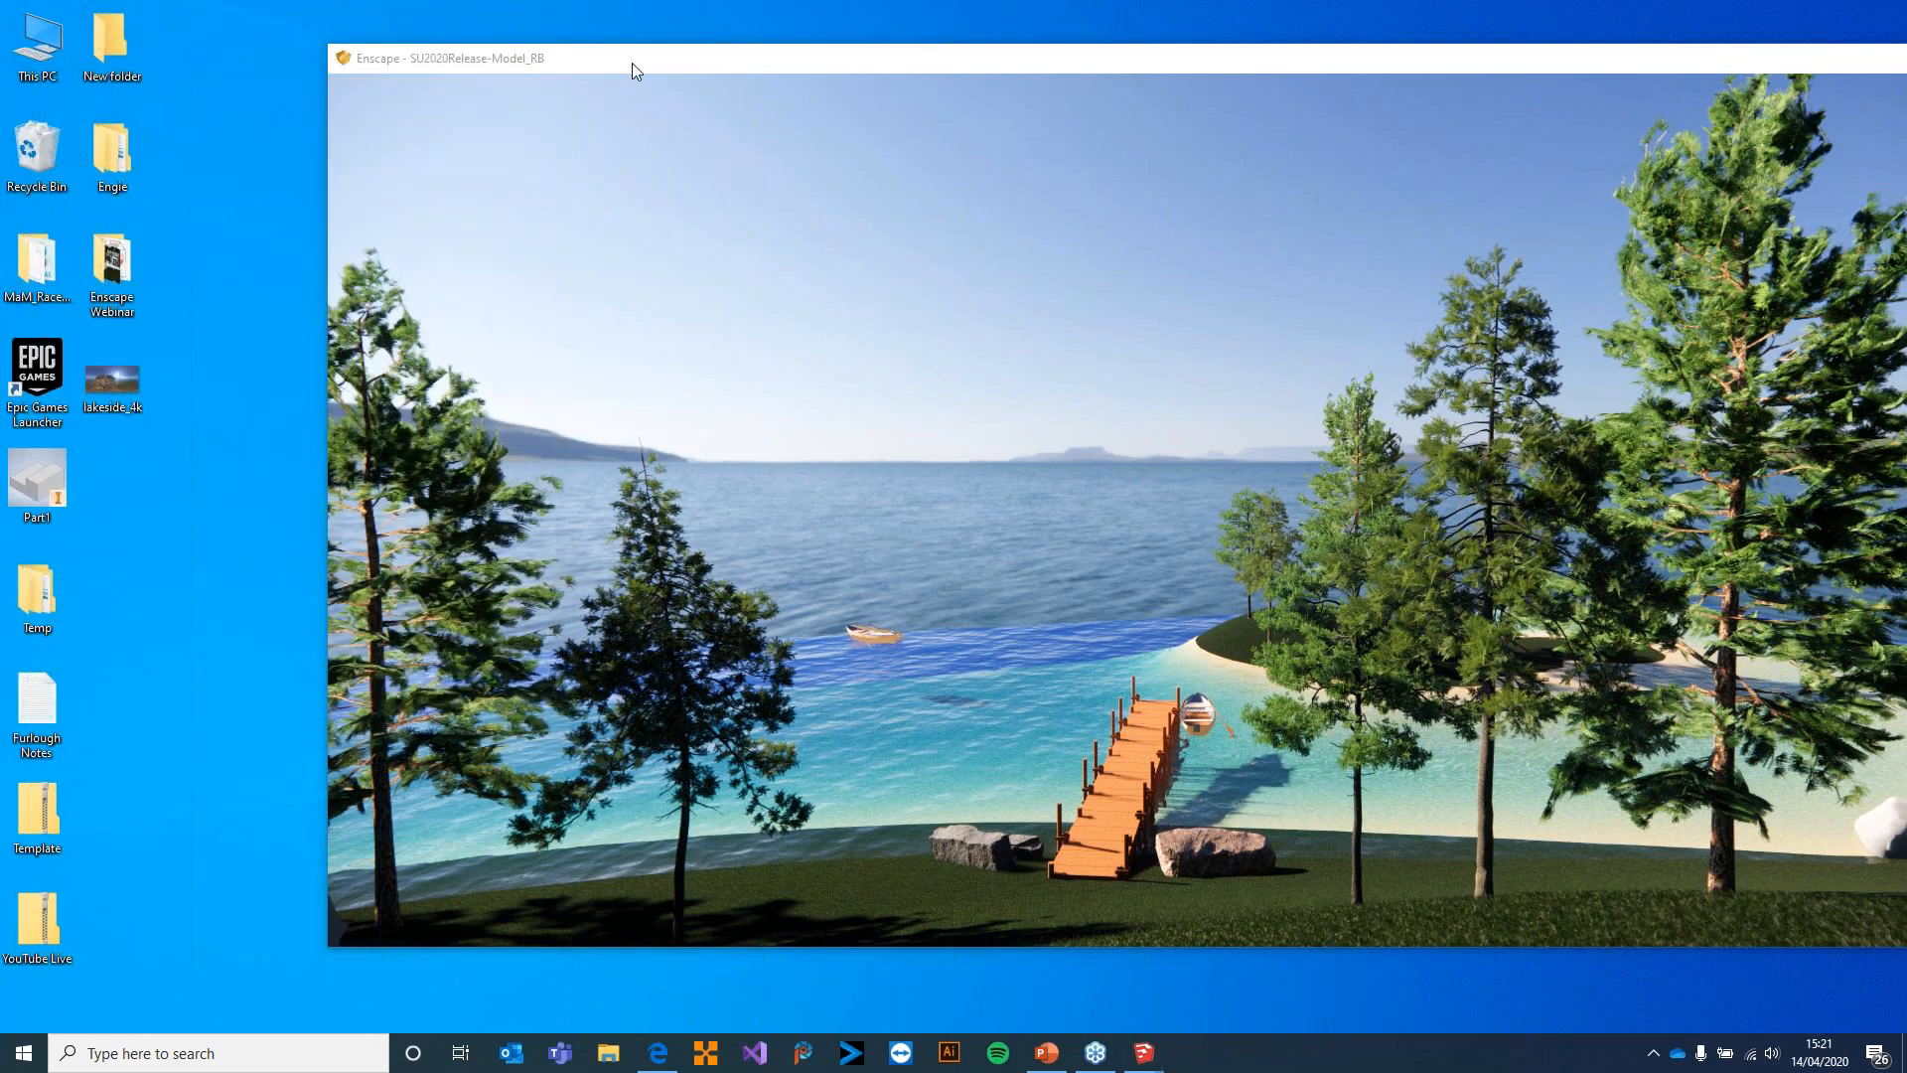
Maximize the render window and walk down to the shore end of the wooden jetty to inspect its planks
double_click(632, 62)
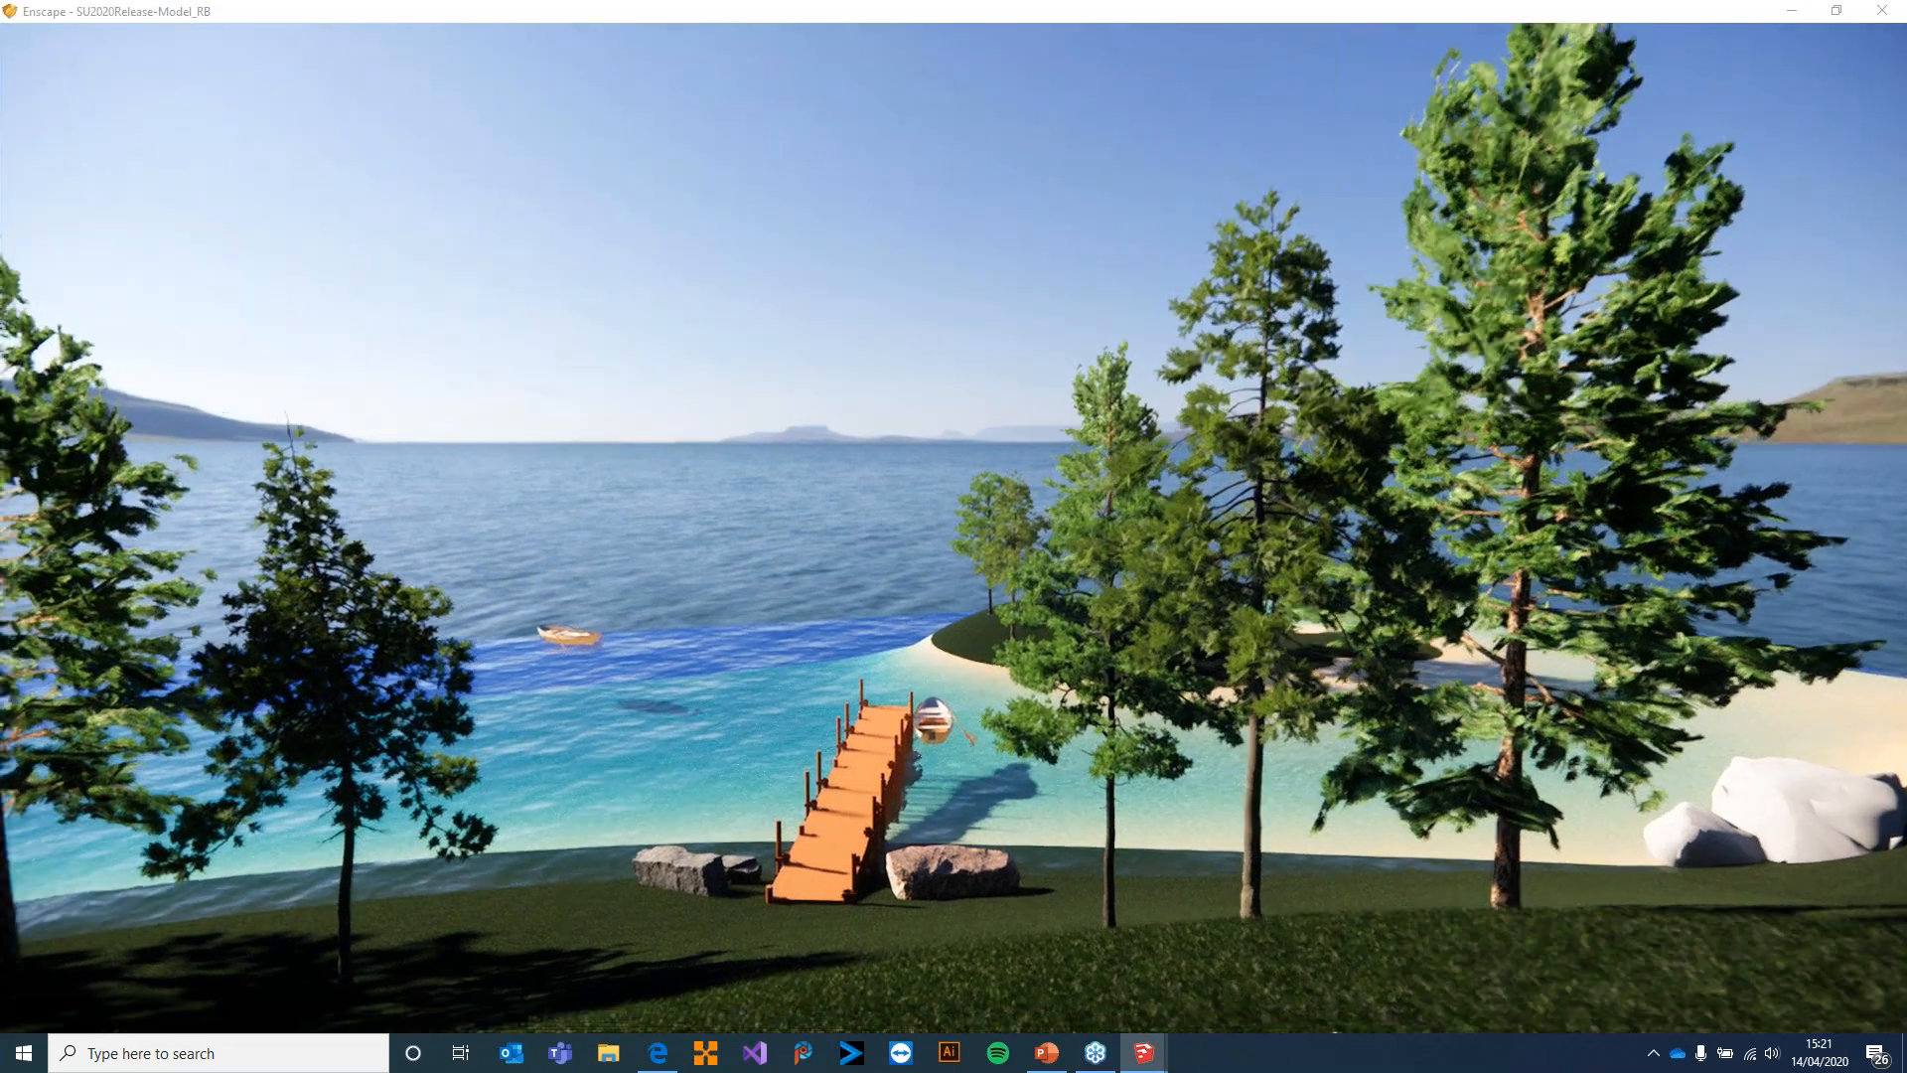
left_click_drag(954, 537, 1271, 636)
key("w")
left_click_drag(1140, 642, 1778, 832)
key("w")
key("w")
key("d")
key("w")
key("w")
key("a")
key("w")
key("d")
left_click_drag(1216, 610, 1137, 773)
key("w")
key("d")
key("w")
key("s")
key("w")
key("w")
key("w")
key("s")
key("s")
left_click_drag(1143, 651, 1103, 663)
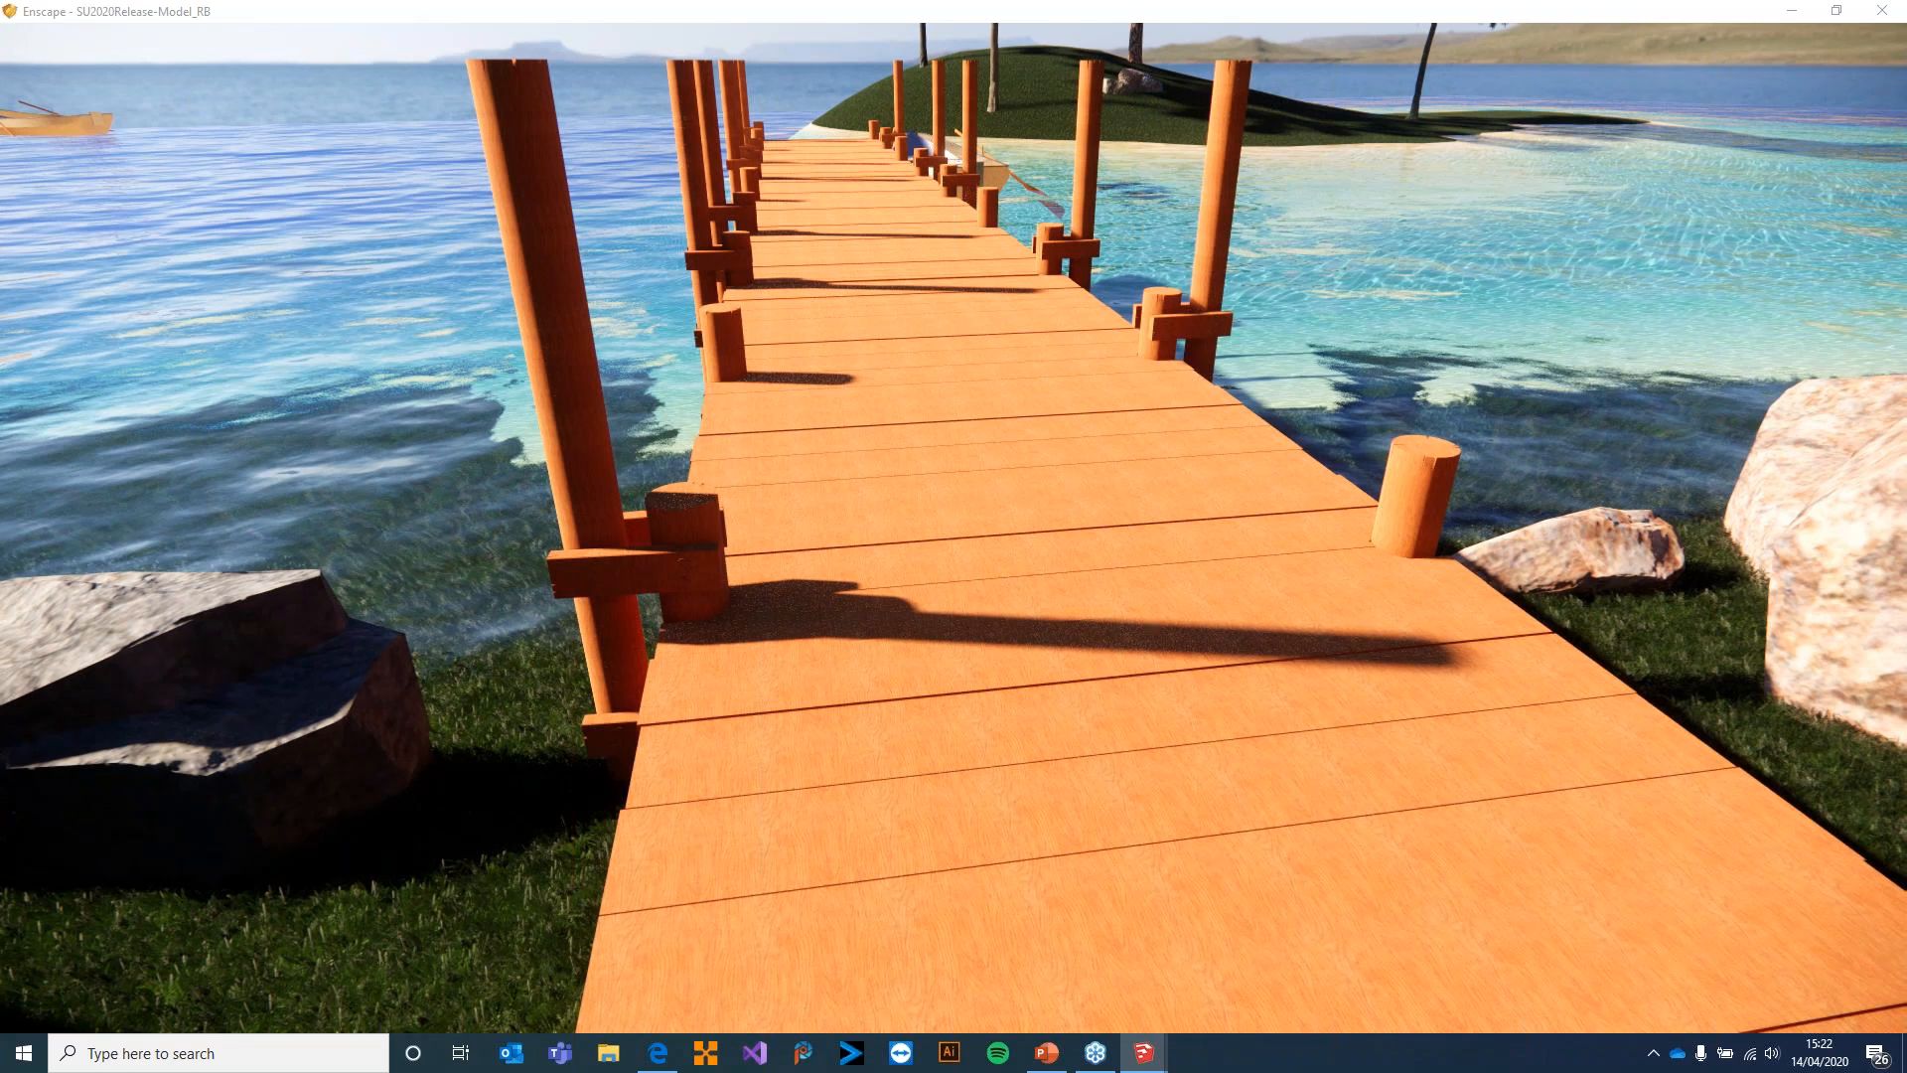
Switch to SketchUp and open the [Wood Cherry Original]1 material in the Enscape material editor
key("alt+Tab")
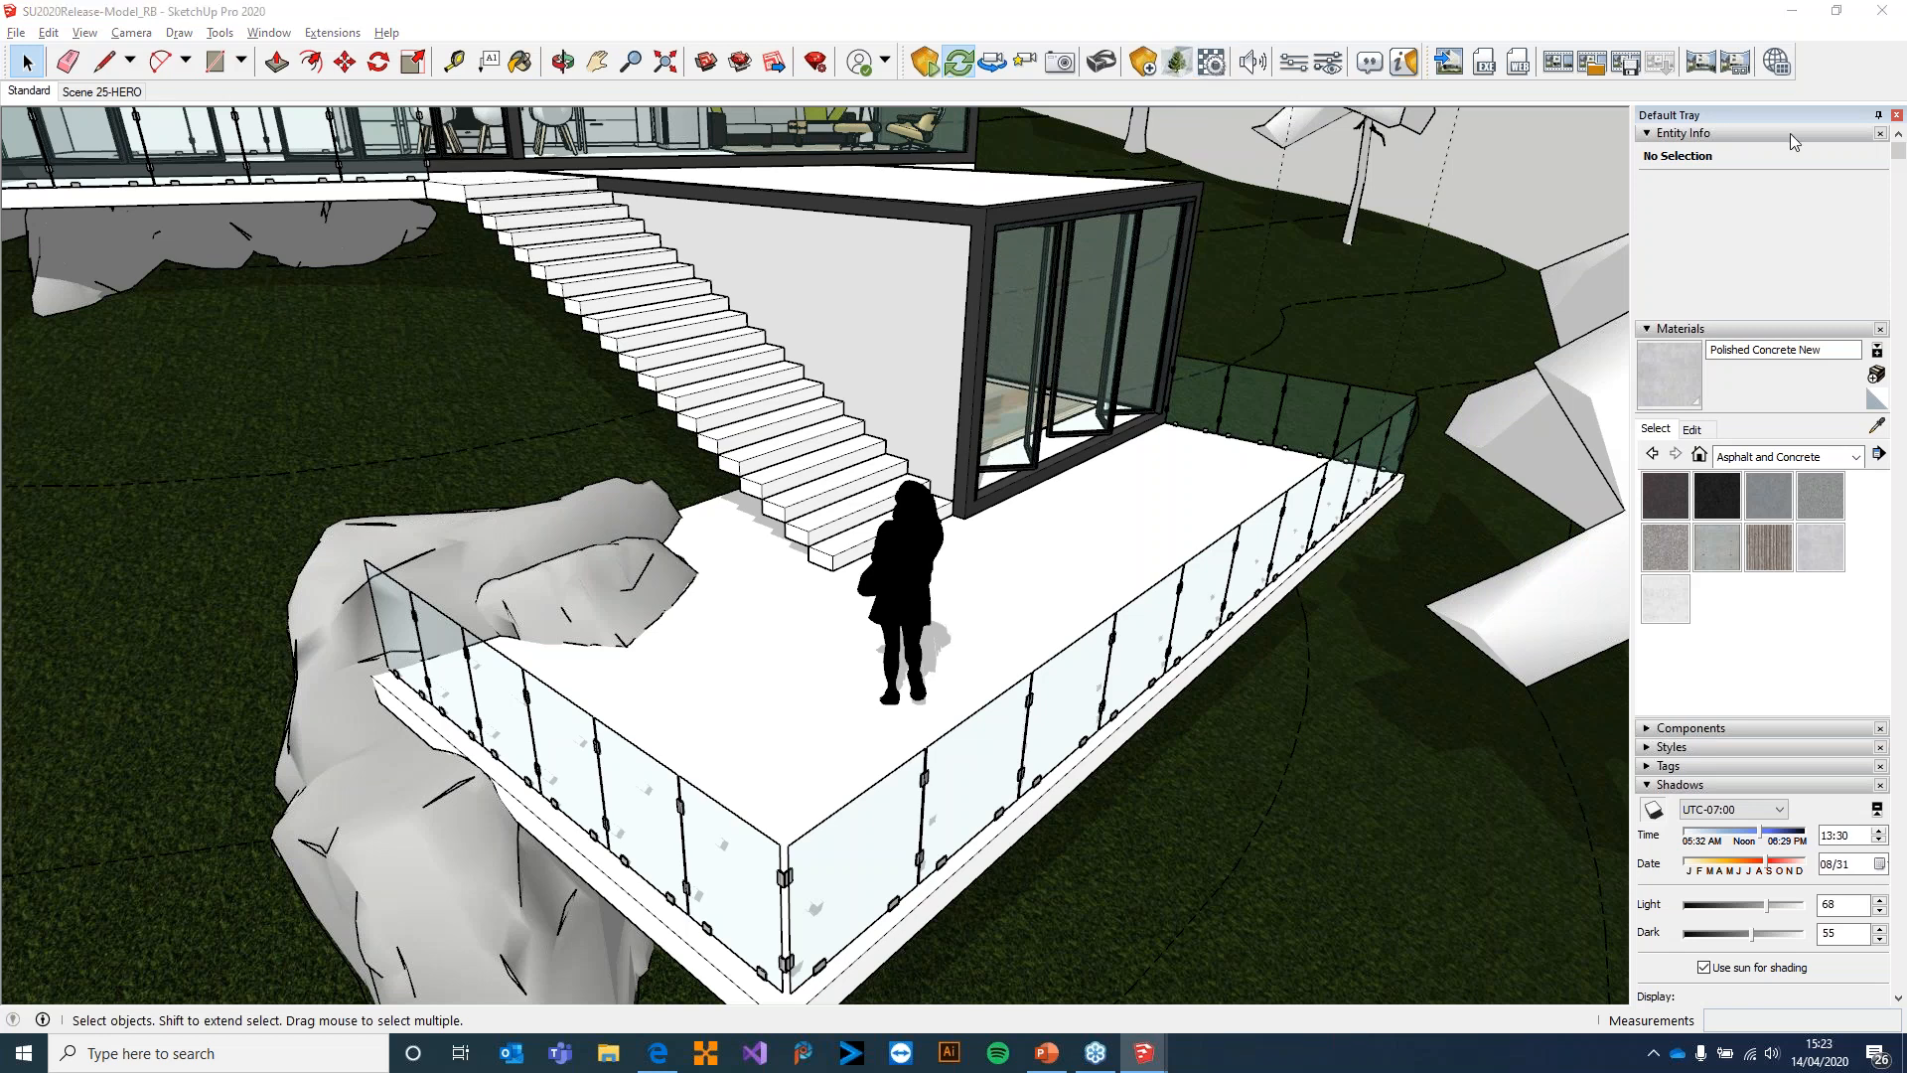
left_click_drag(1906, 308, 881, 139)
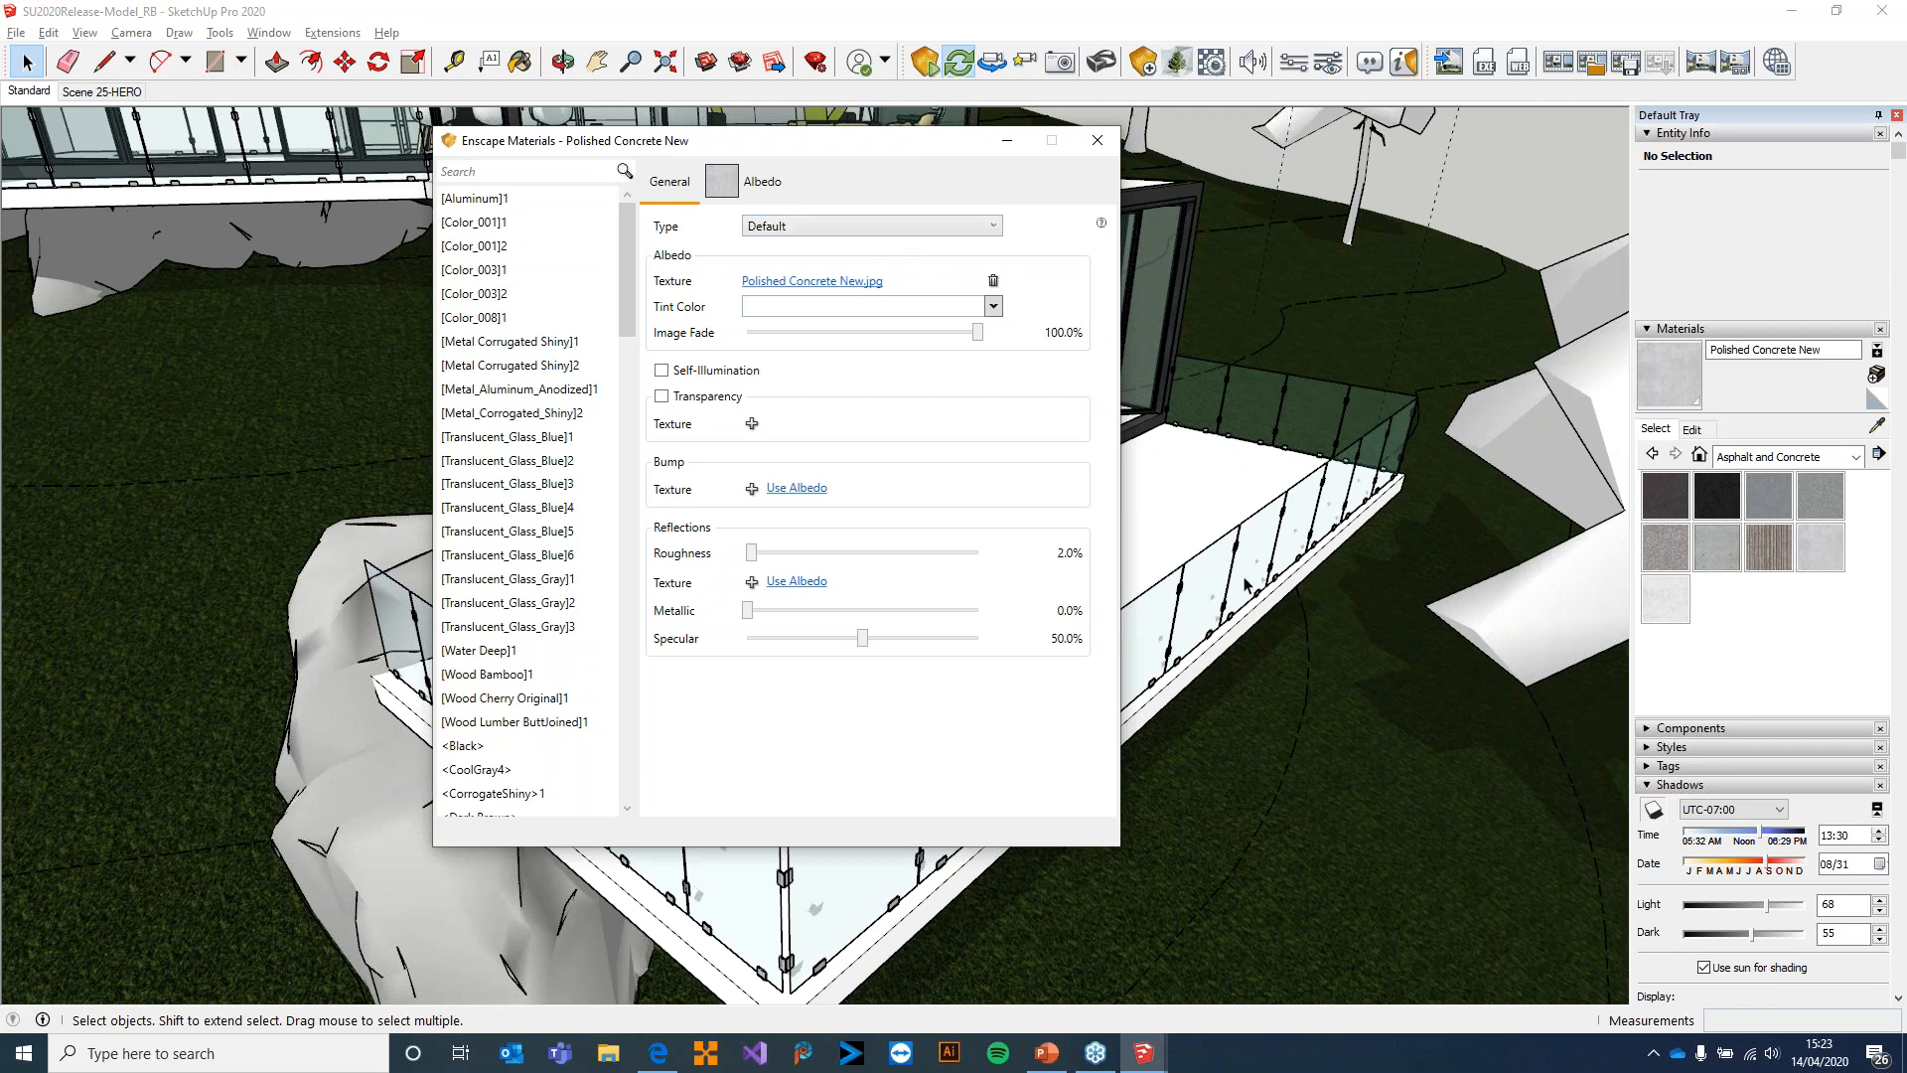
left_click_drag(624, 268, 623, 312)
left_click(474, 461)
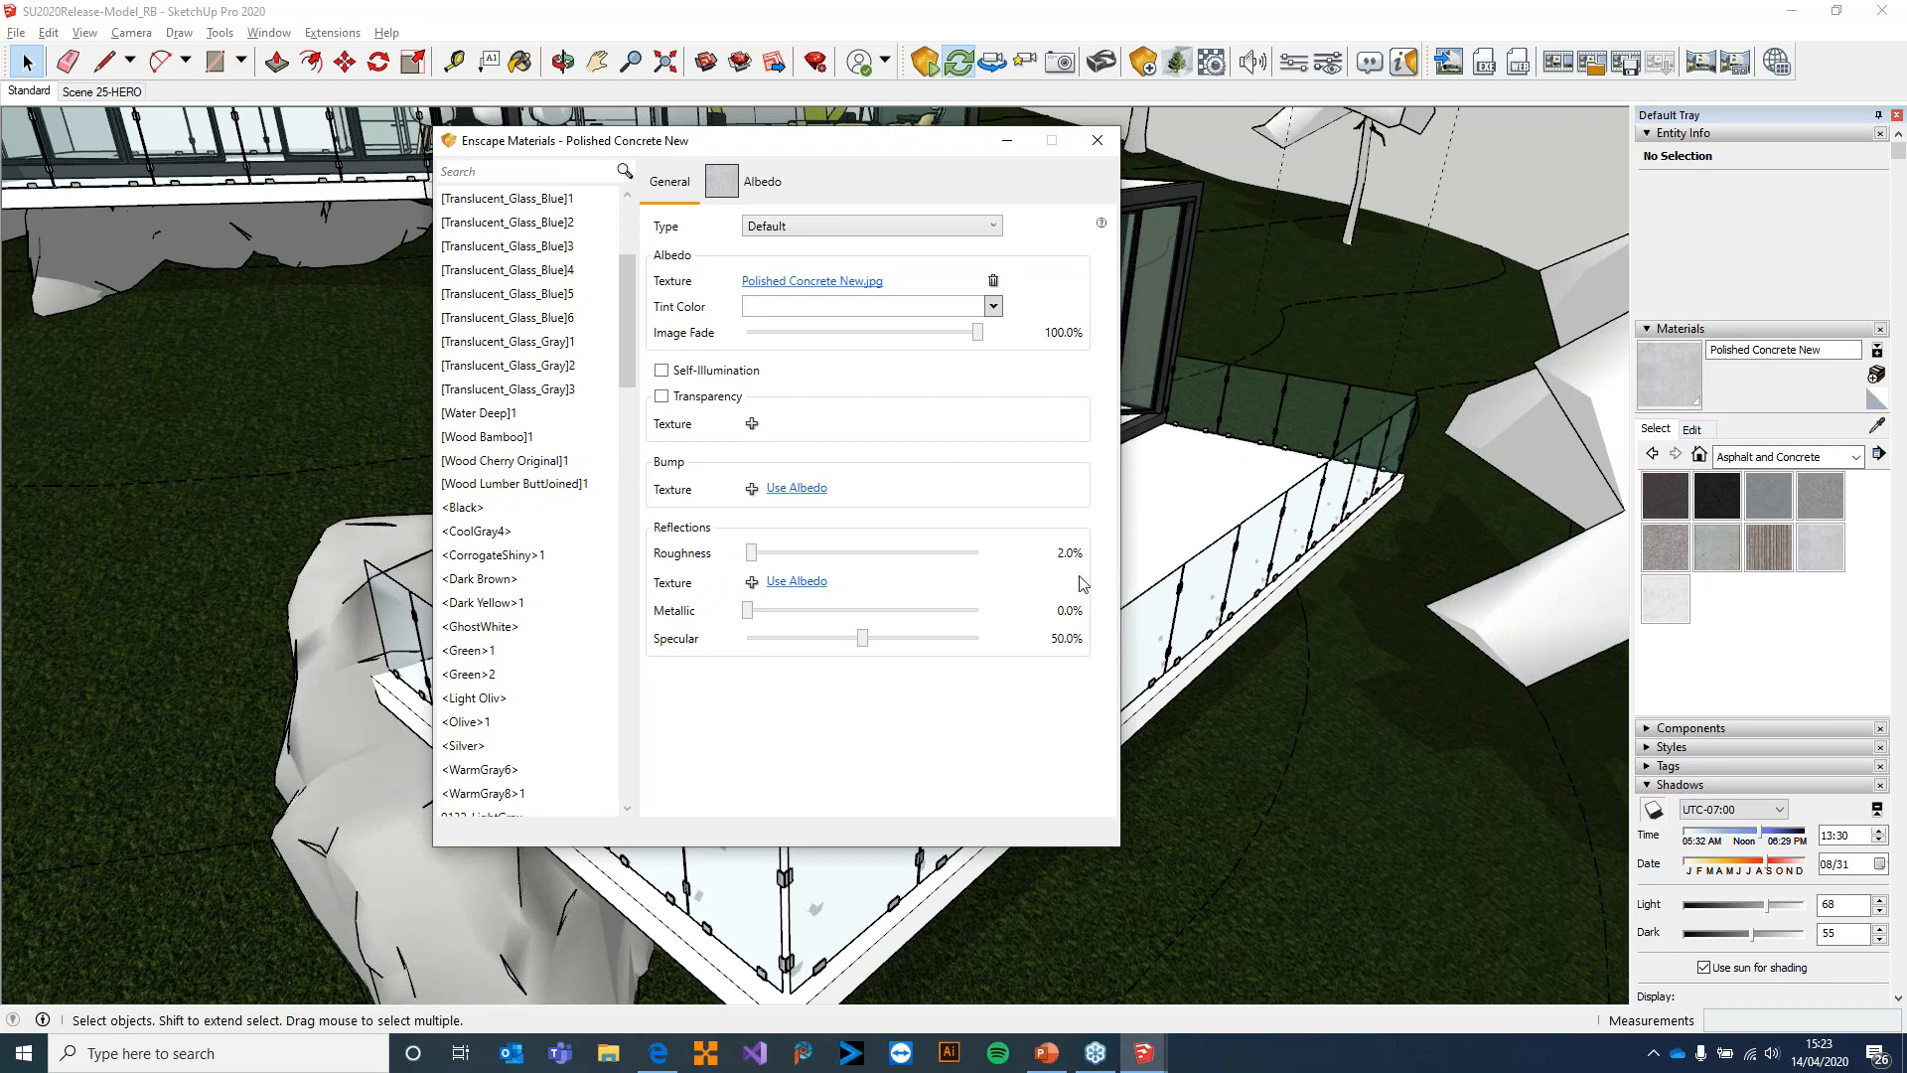
left_click(509, 463)
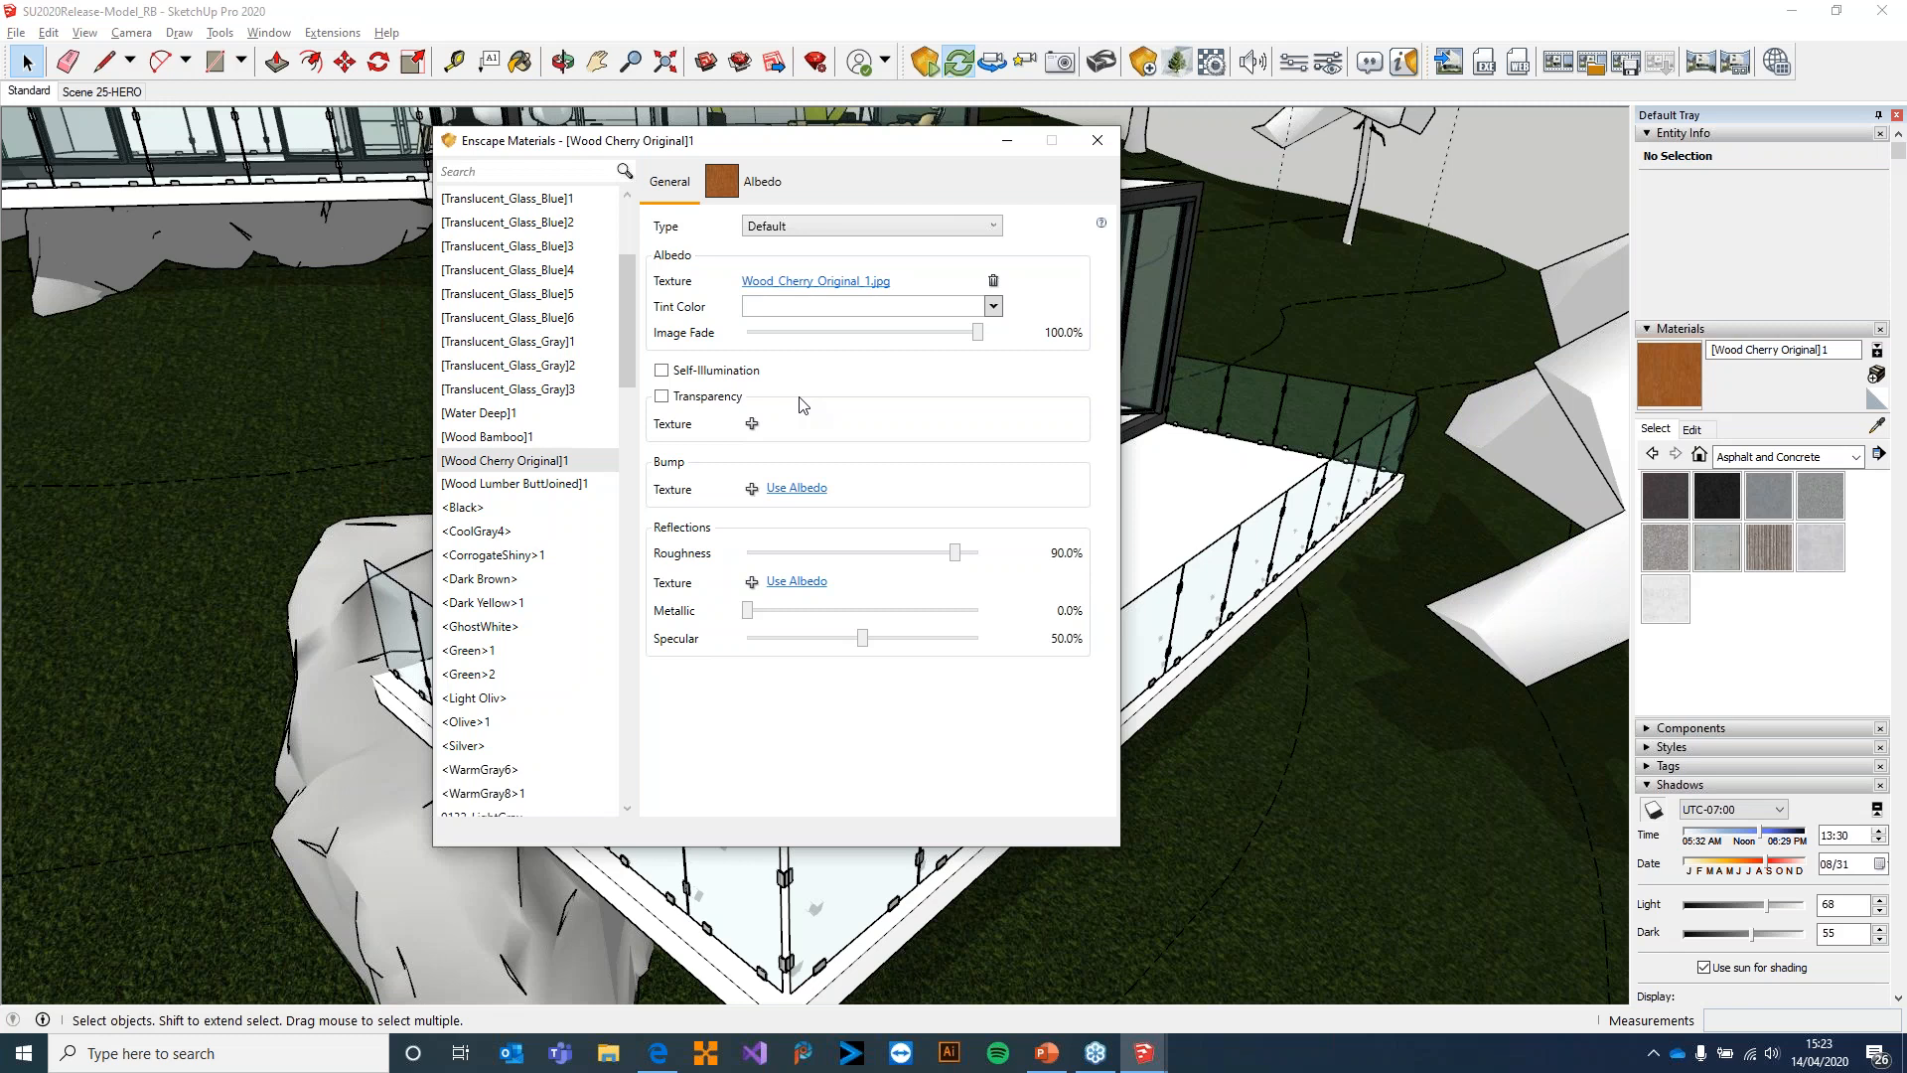
Replace the material's albedo texture with old_planks_02_diff_2k from the old_planks_02_2k_png folder
left_click(994, 281)
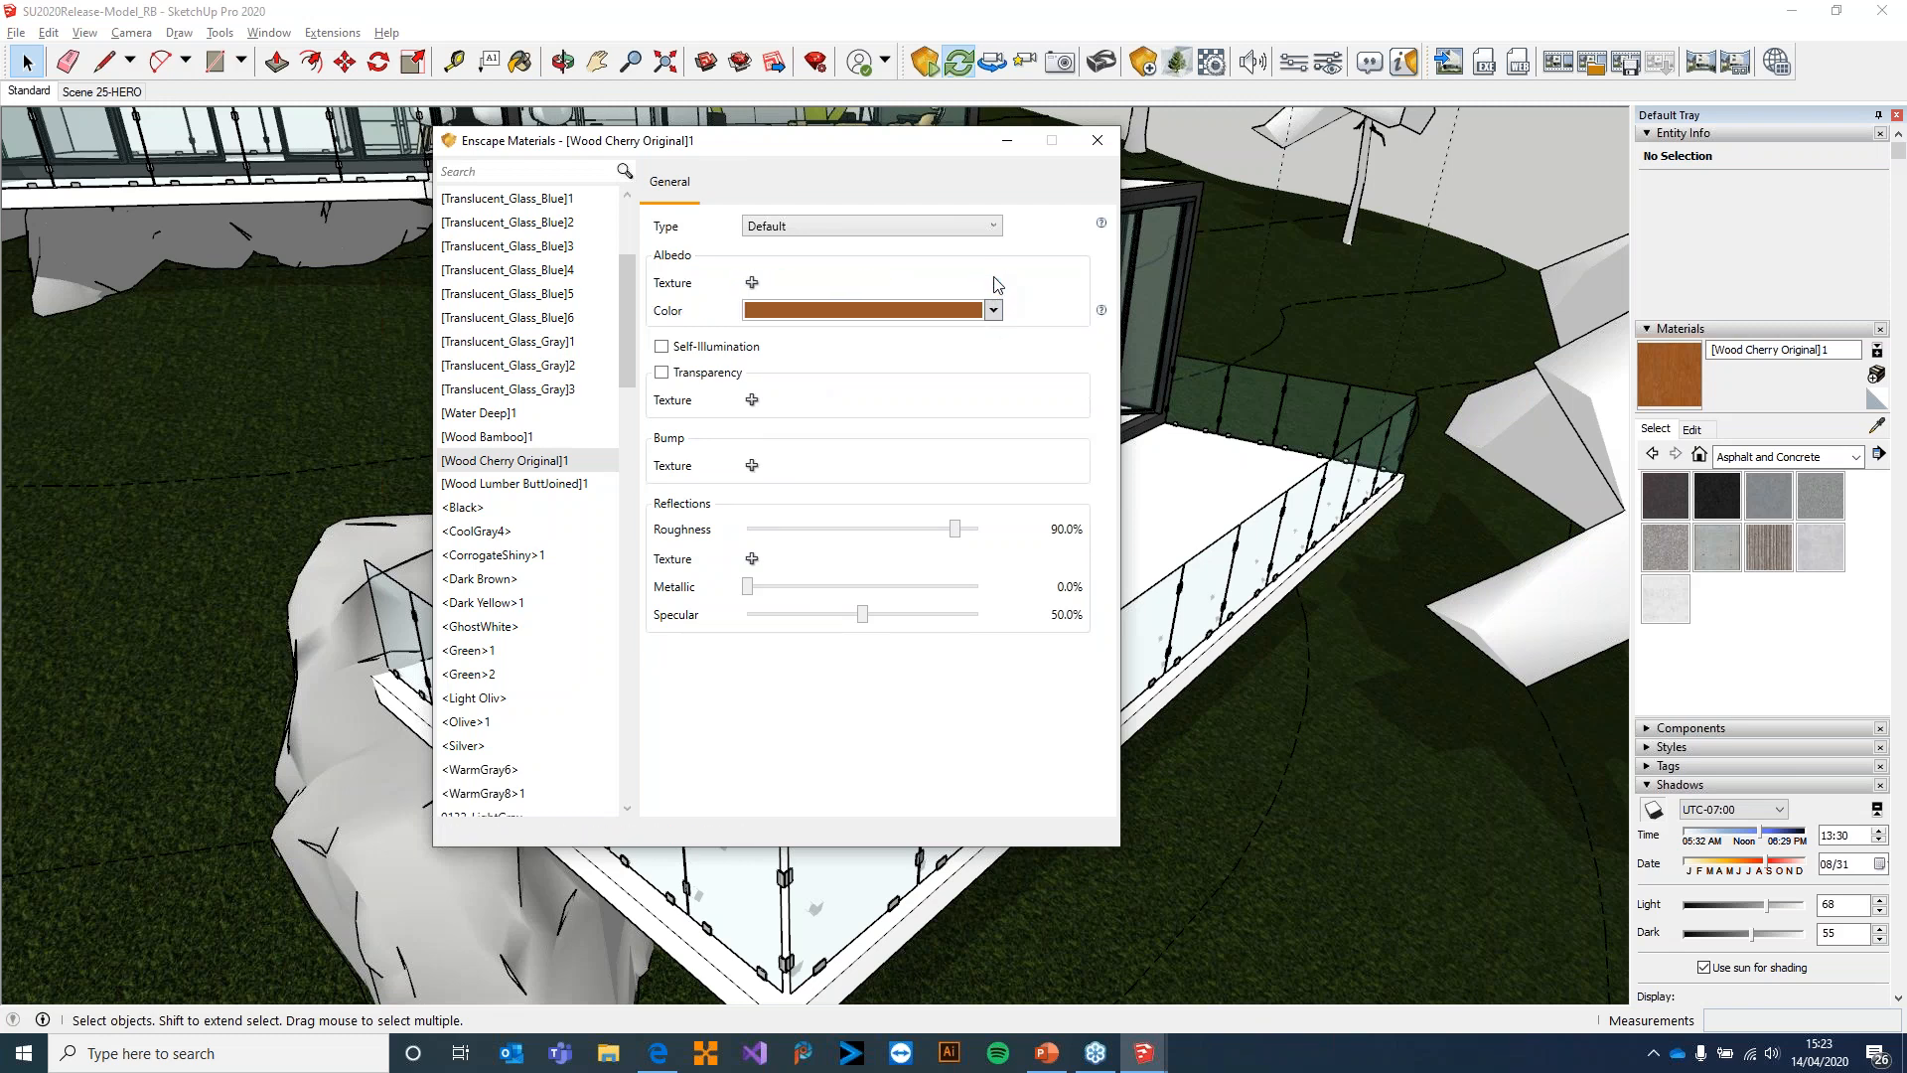
left_click(752, 282)
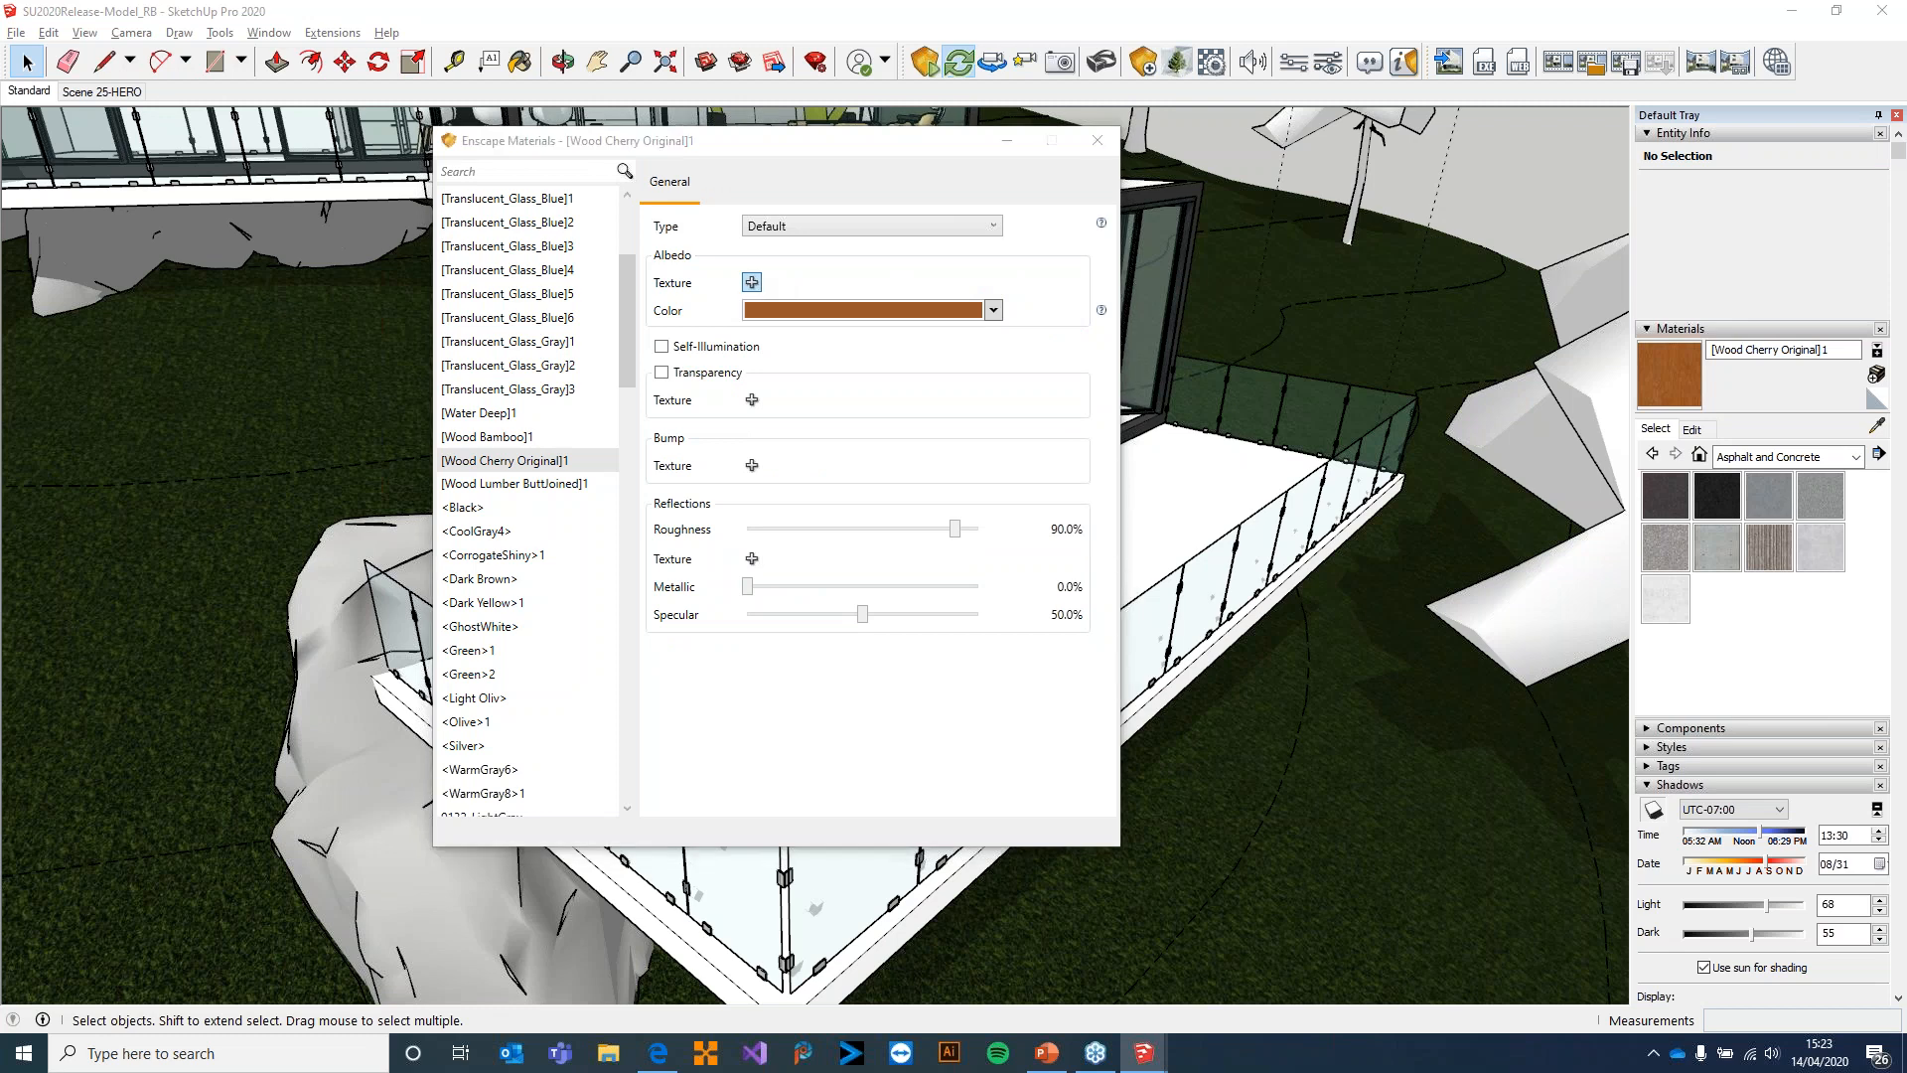
double_click(788, 323)
left_click(813, 366)
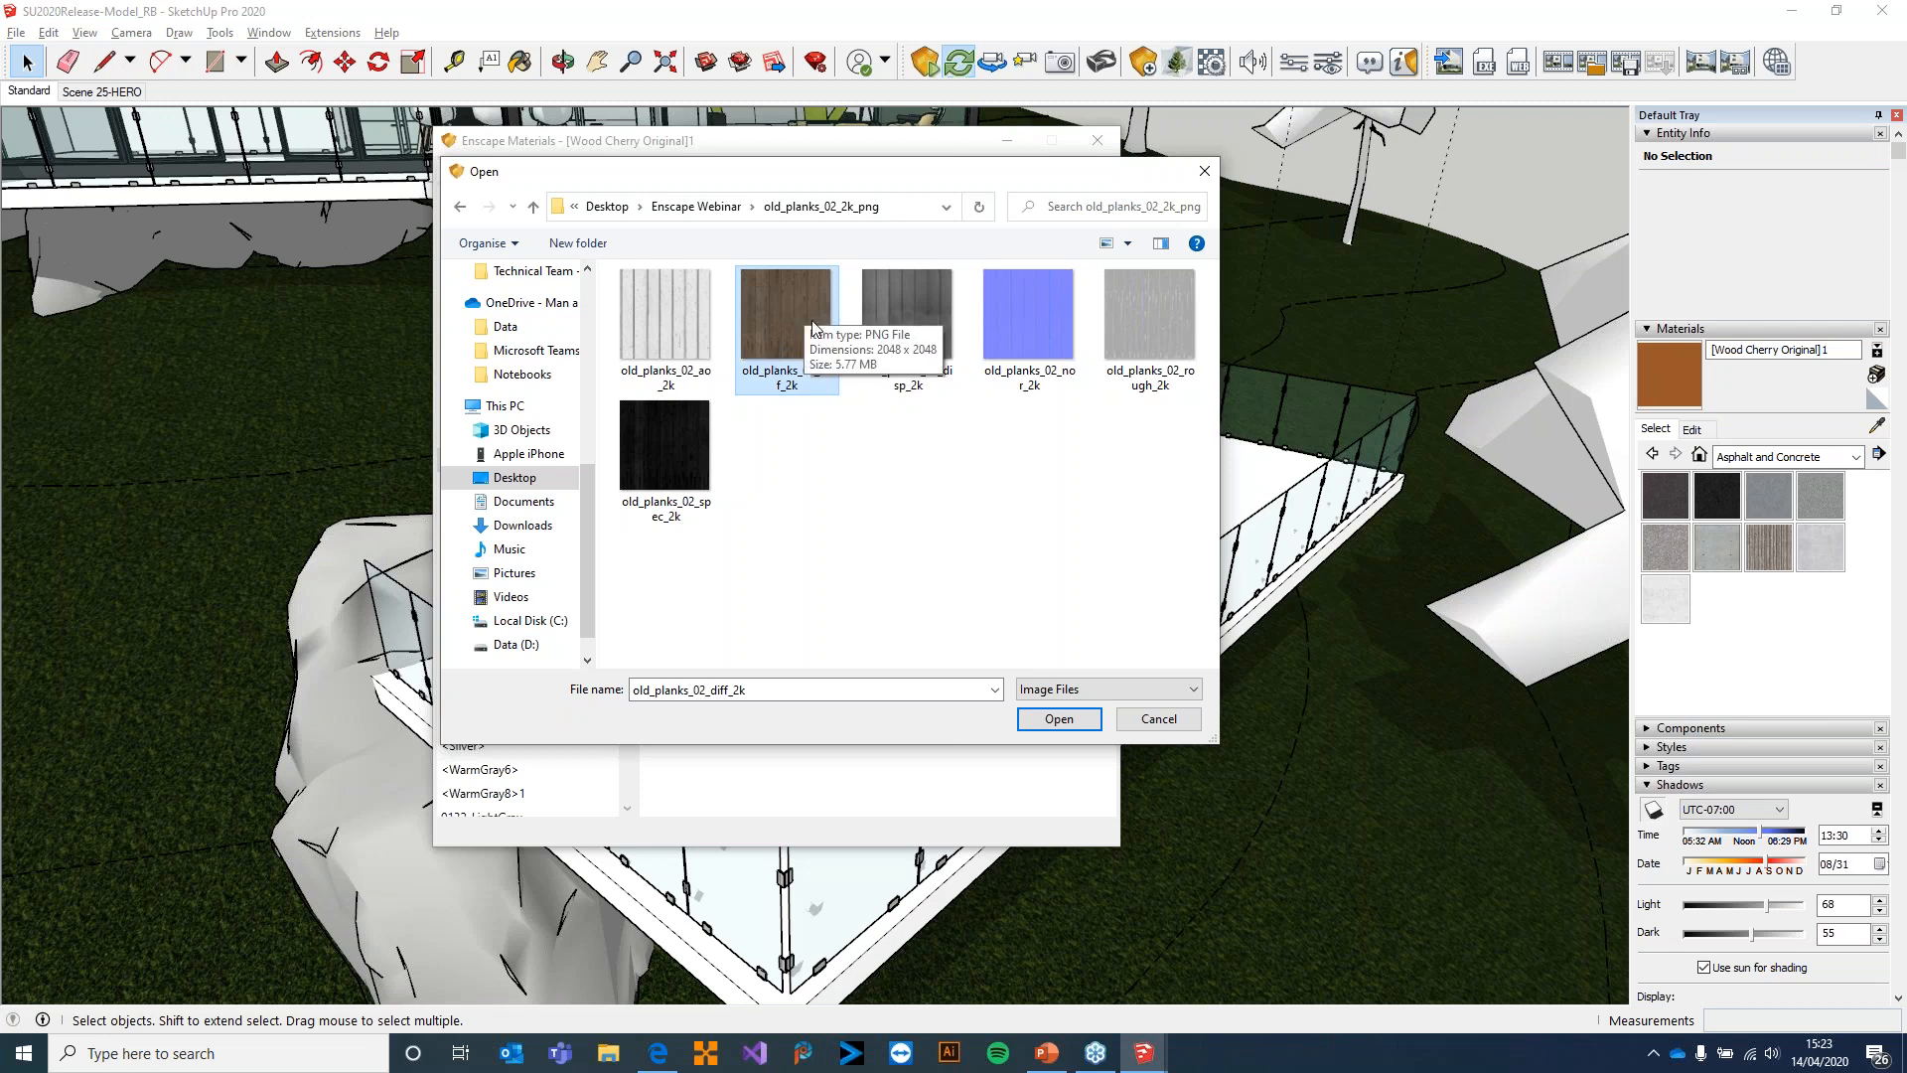
left_click(1057, 719)
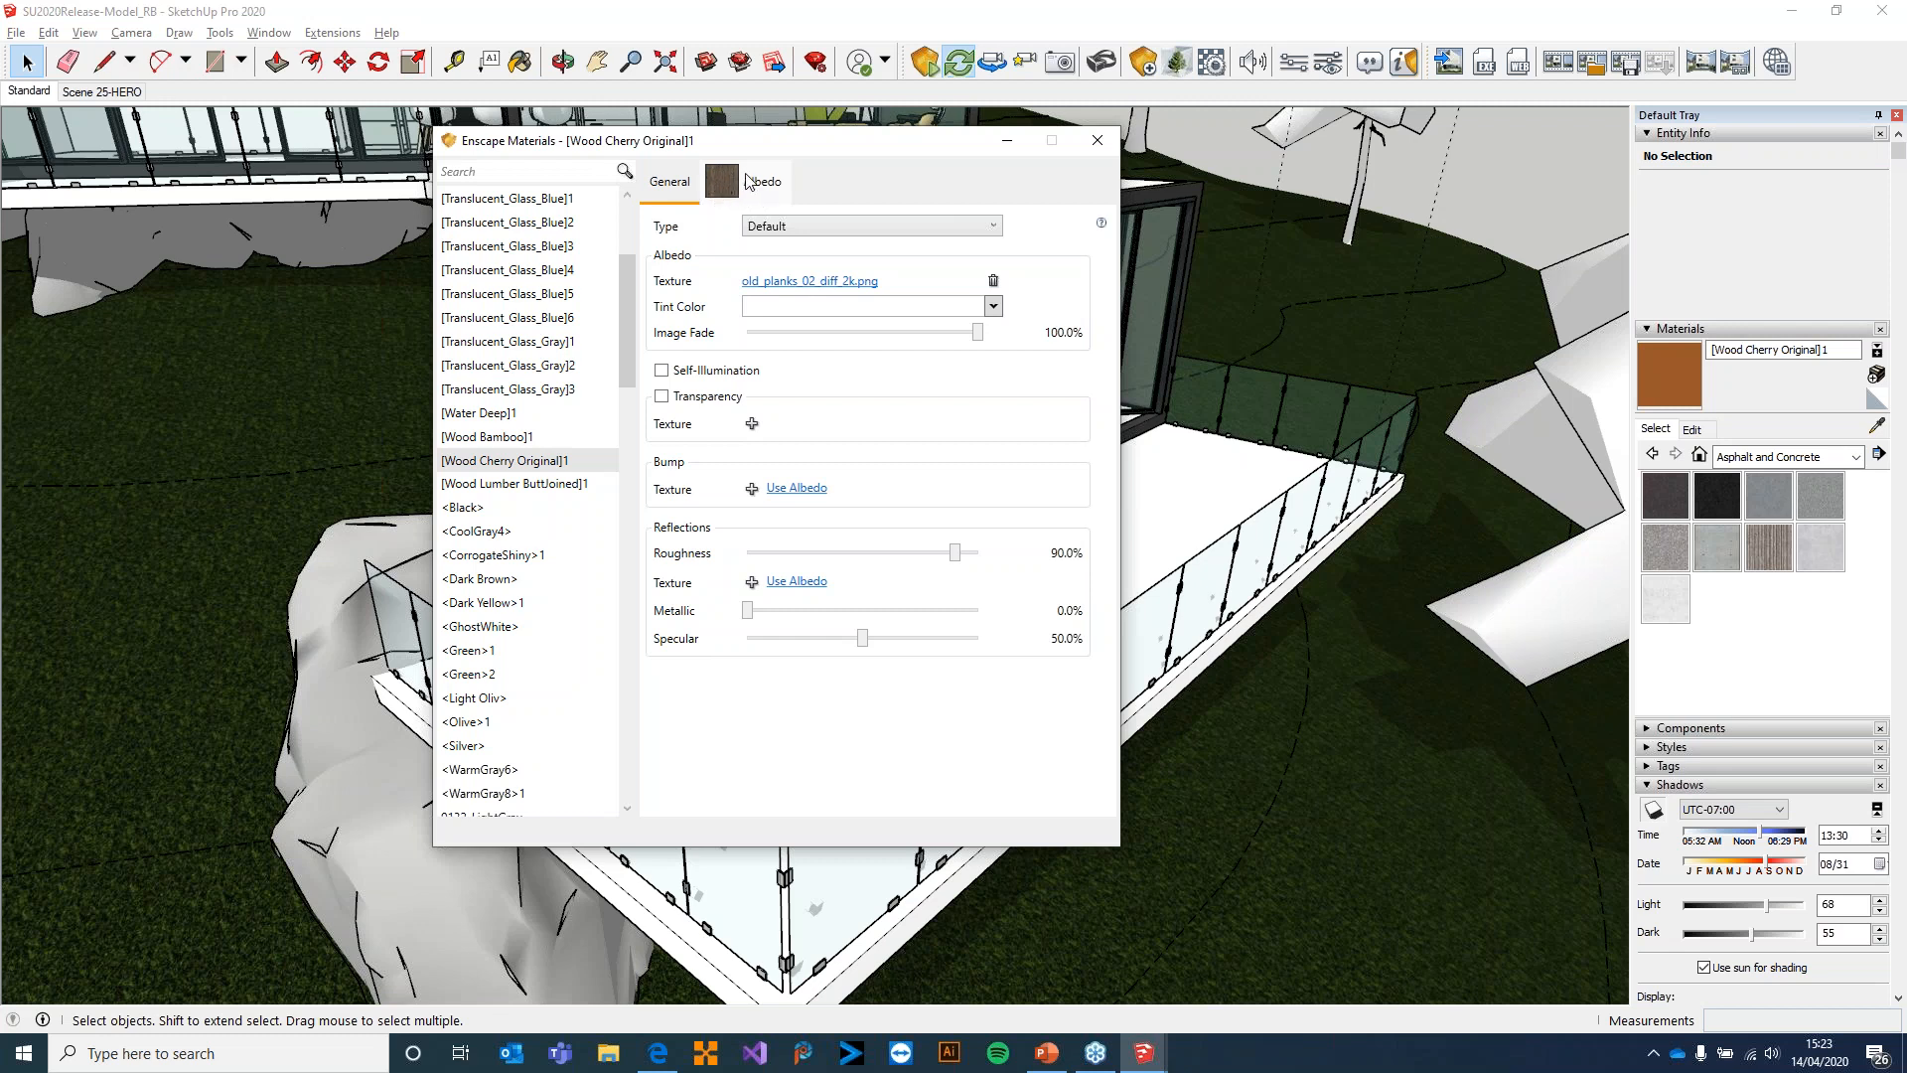
Load old_planks_02_nor_2k as the material's bump texture and set the roughness to 93.9%
left_click(752, 488)
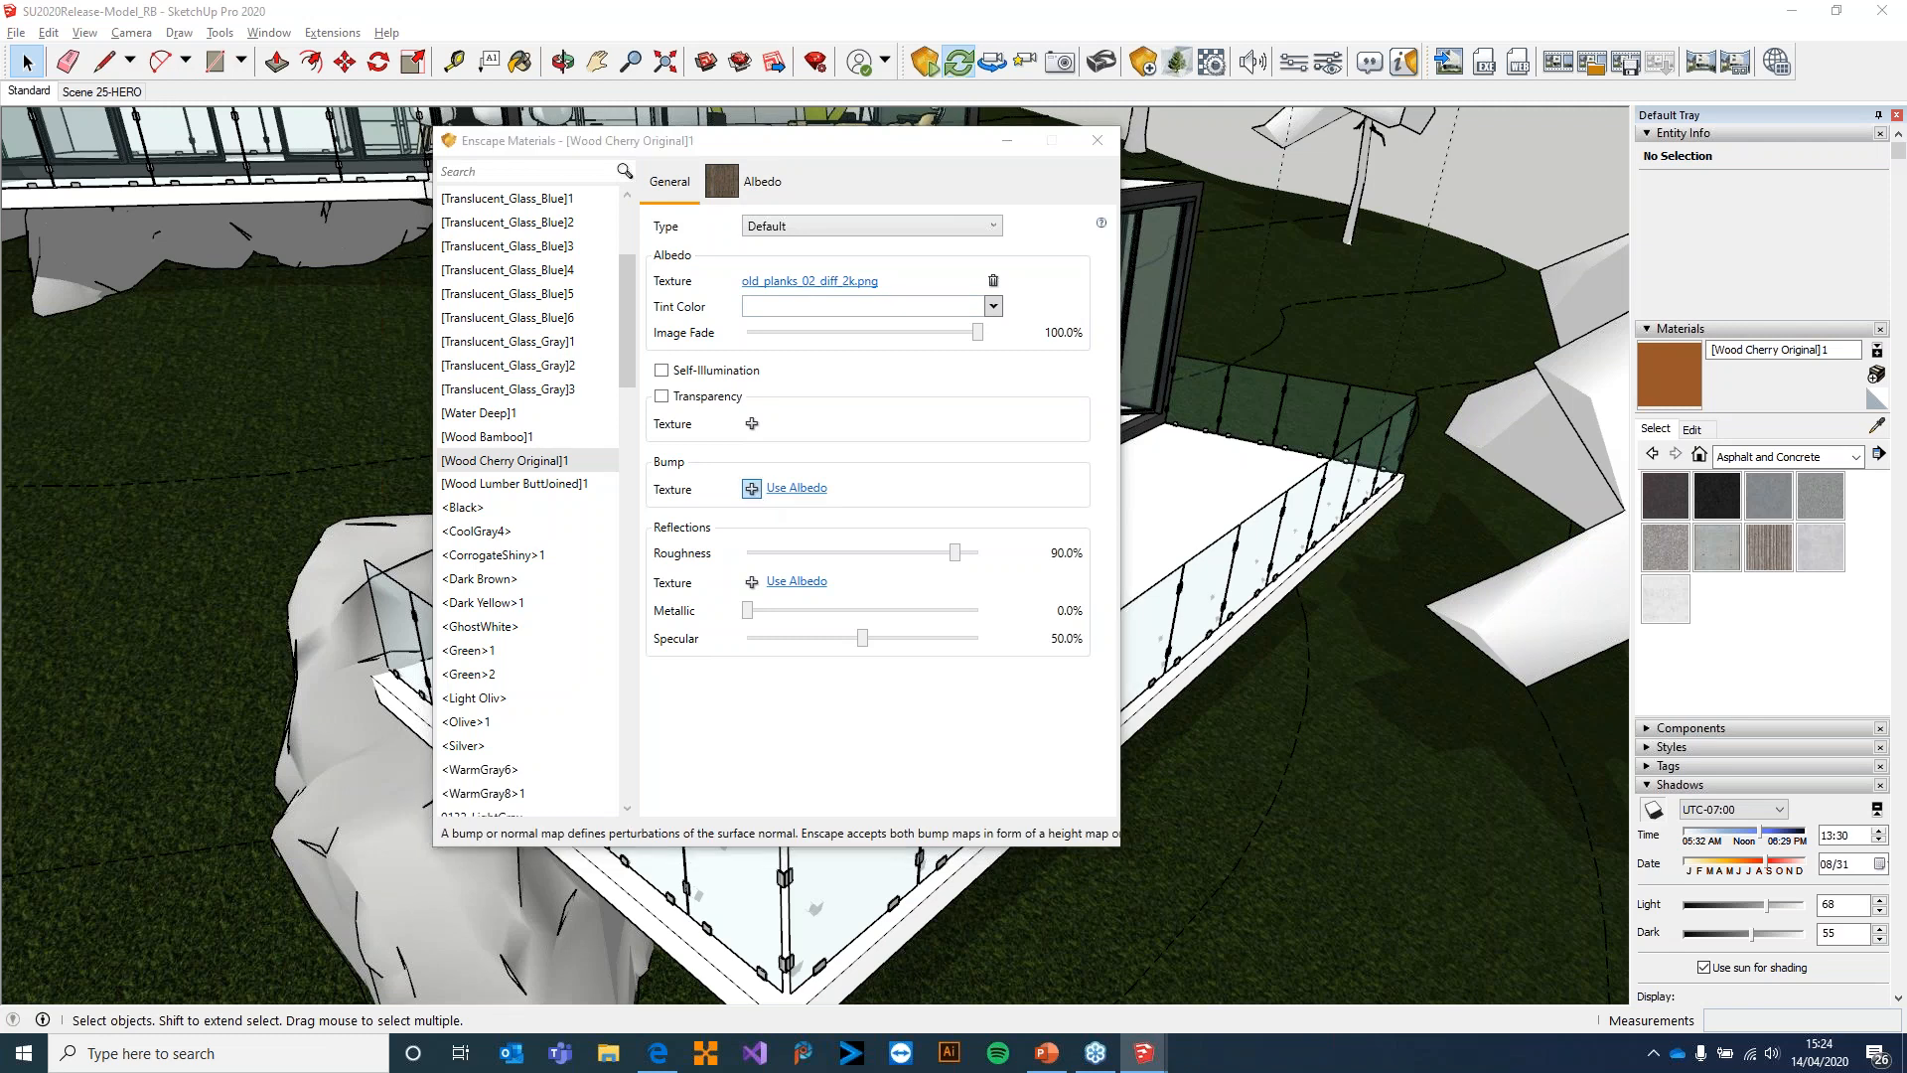
left_click(1035, 323)
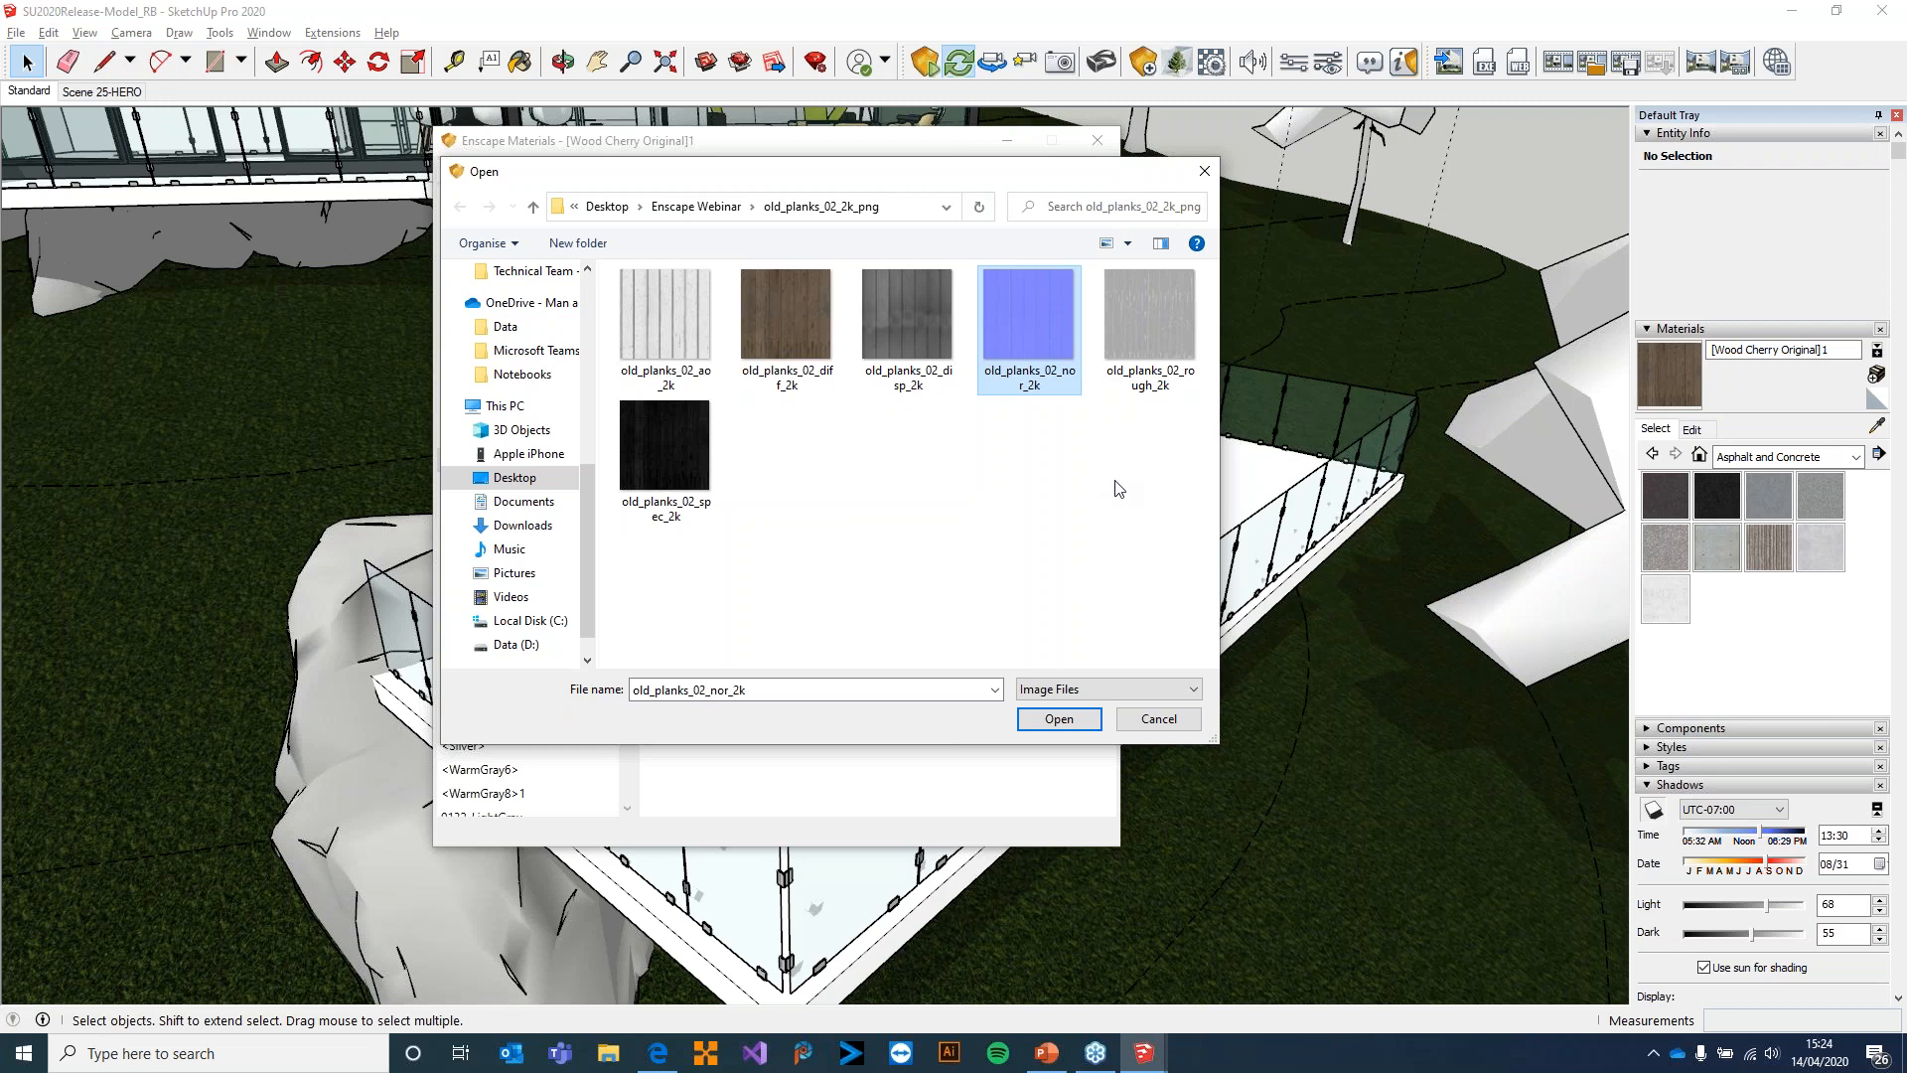
left_click(1068, 721)
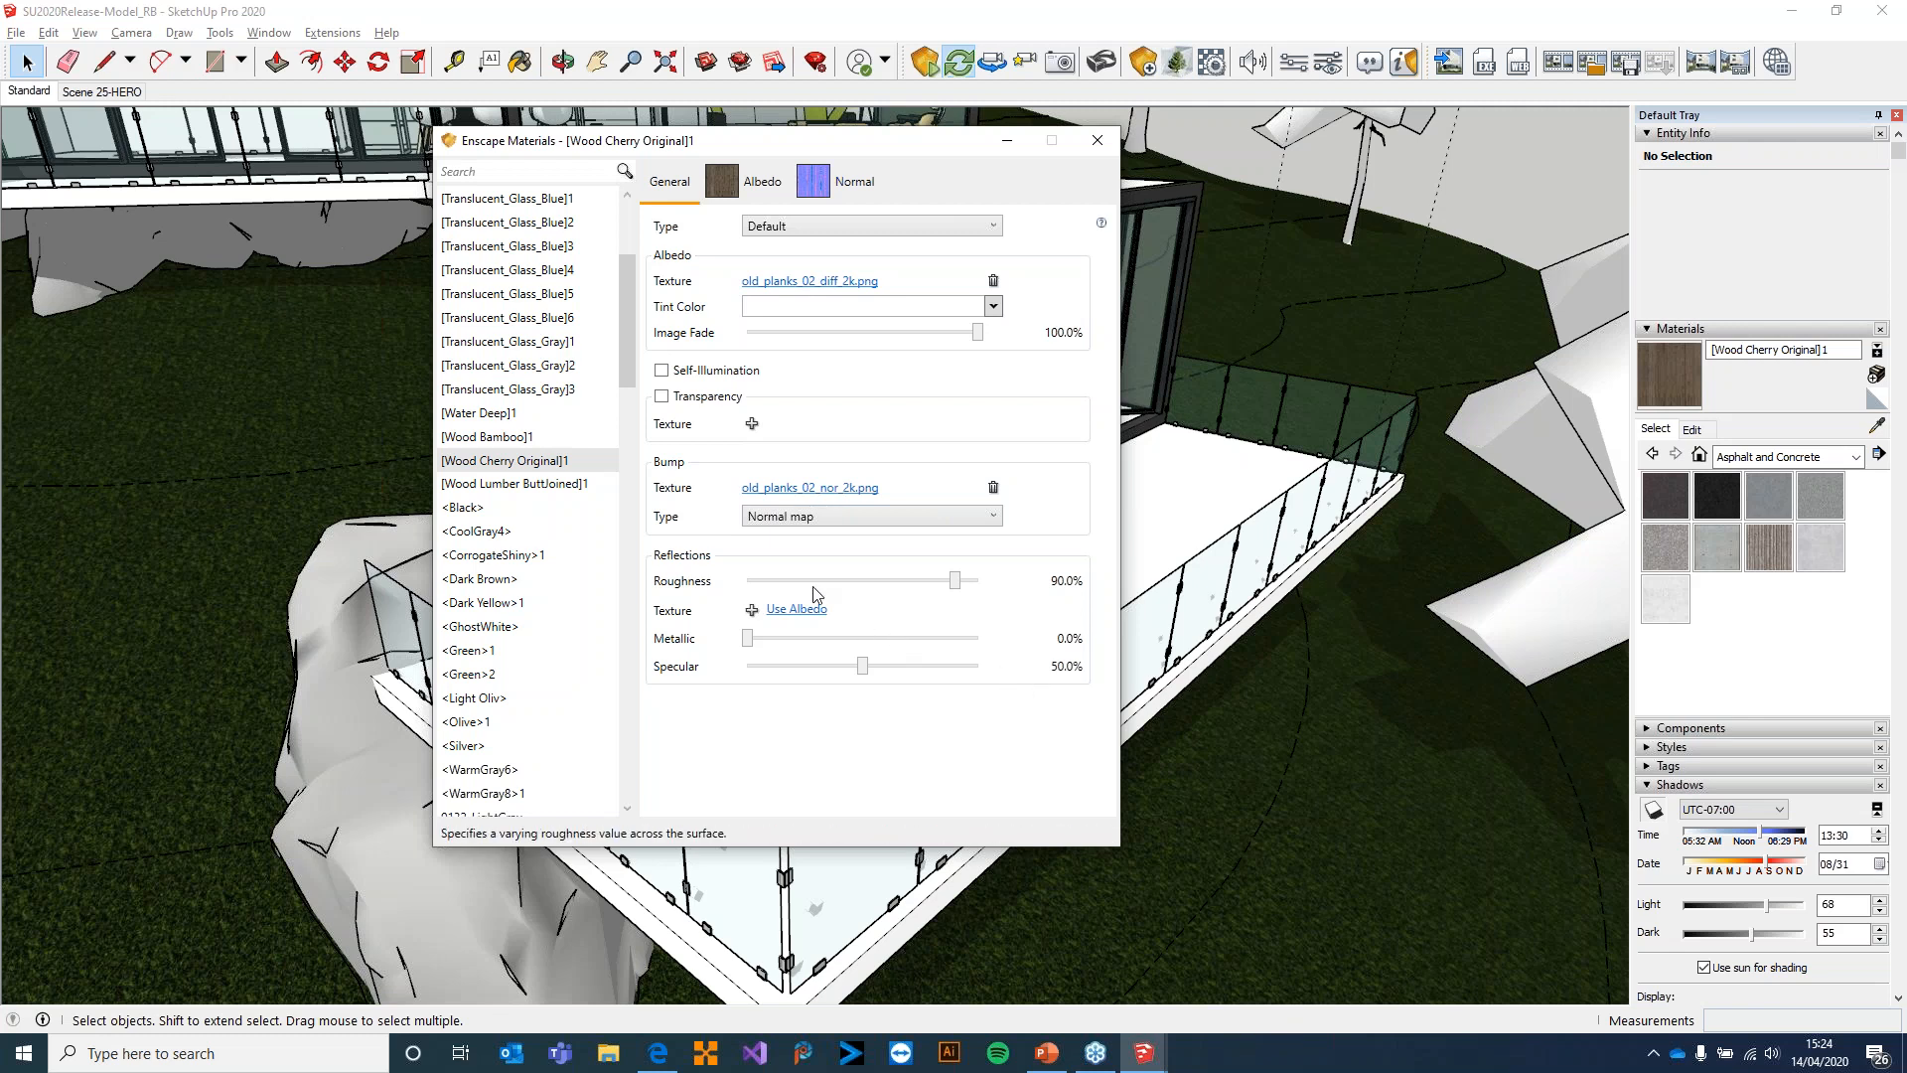
mouse_move(958, 585)
left_mouse_down()
mouse_move(856, 587)
mouse_move(966, 588)
left_mouse_up()
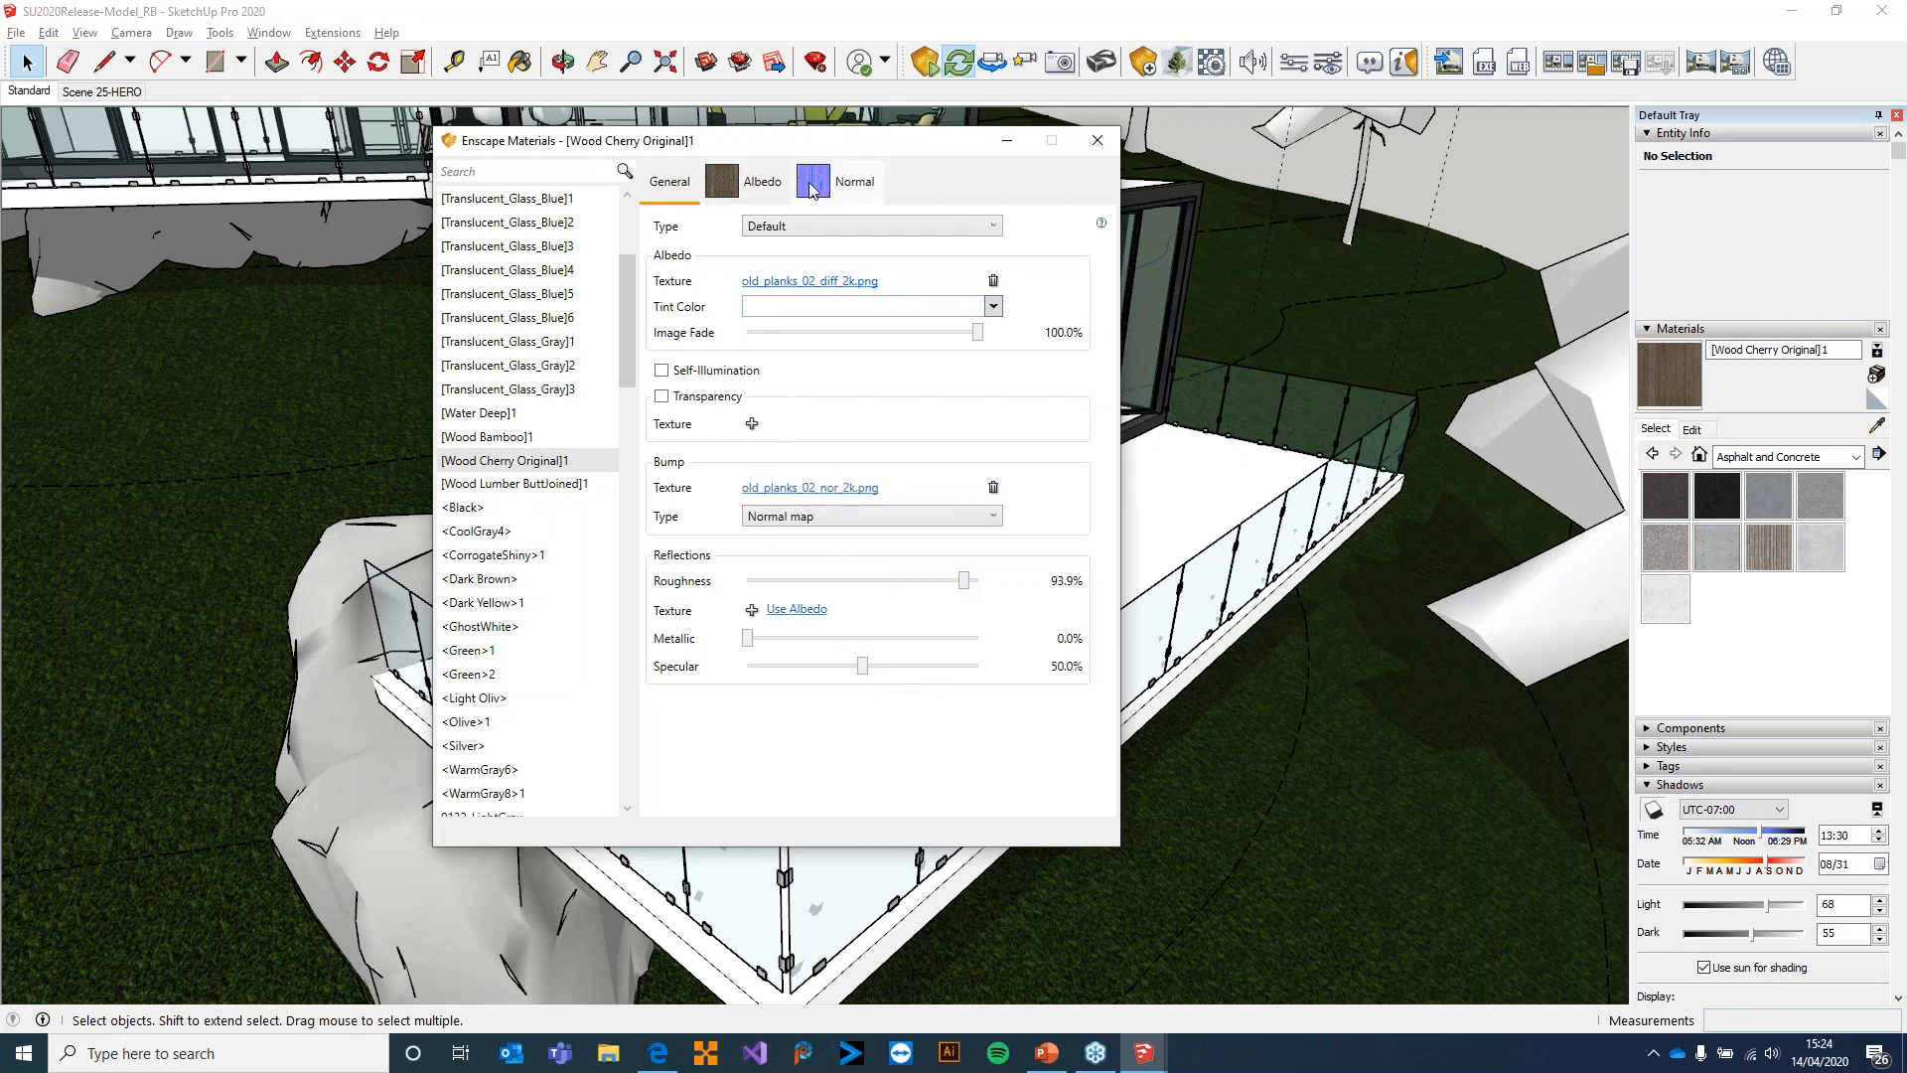
Review the image settings of the material's albedo and normal textures, and return to its general settings
left_click(735, 189)
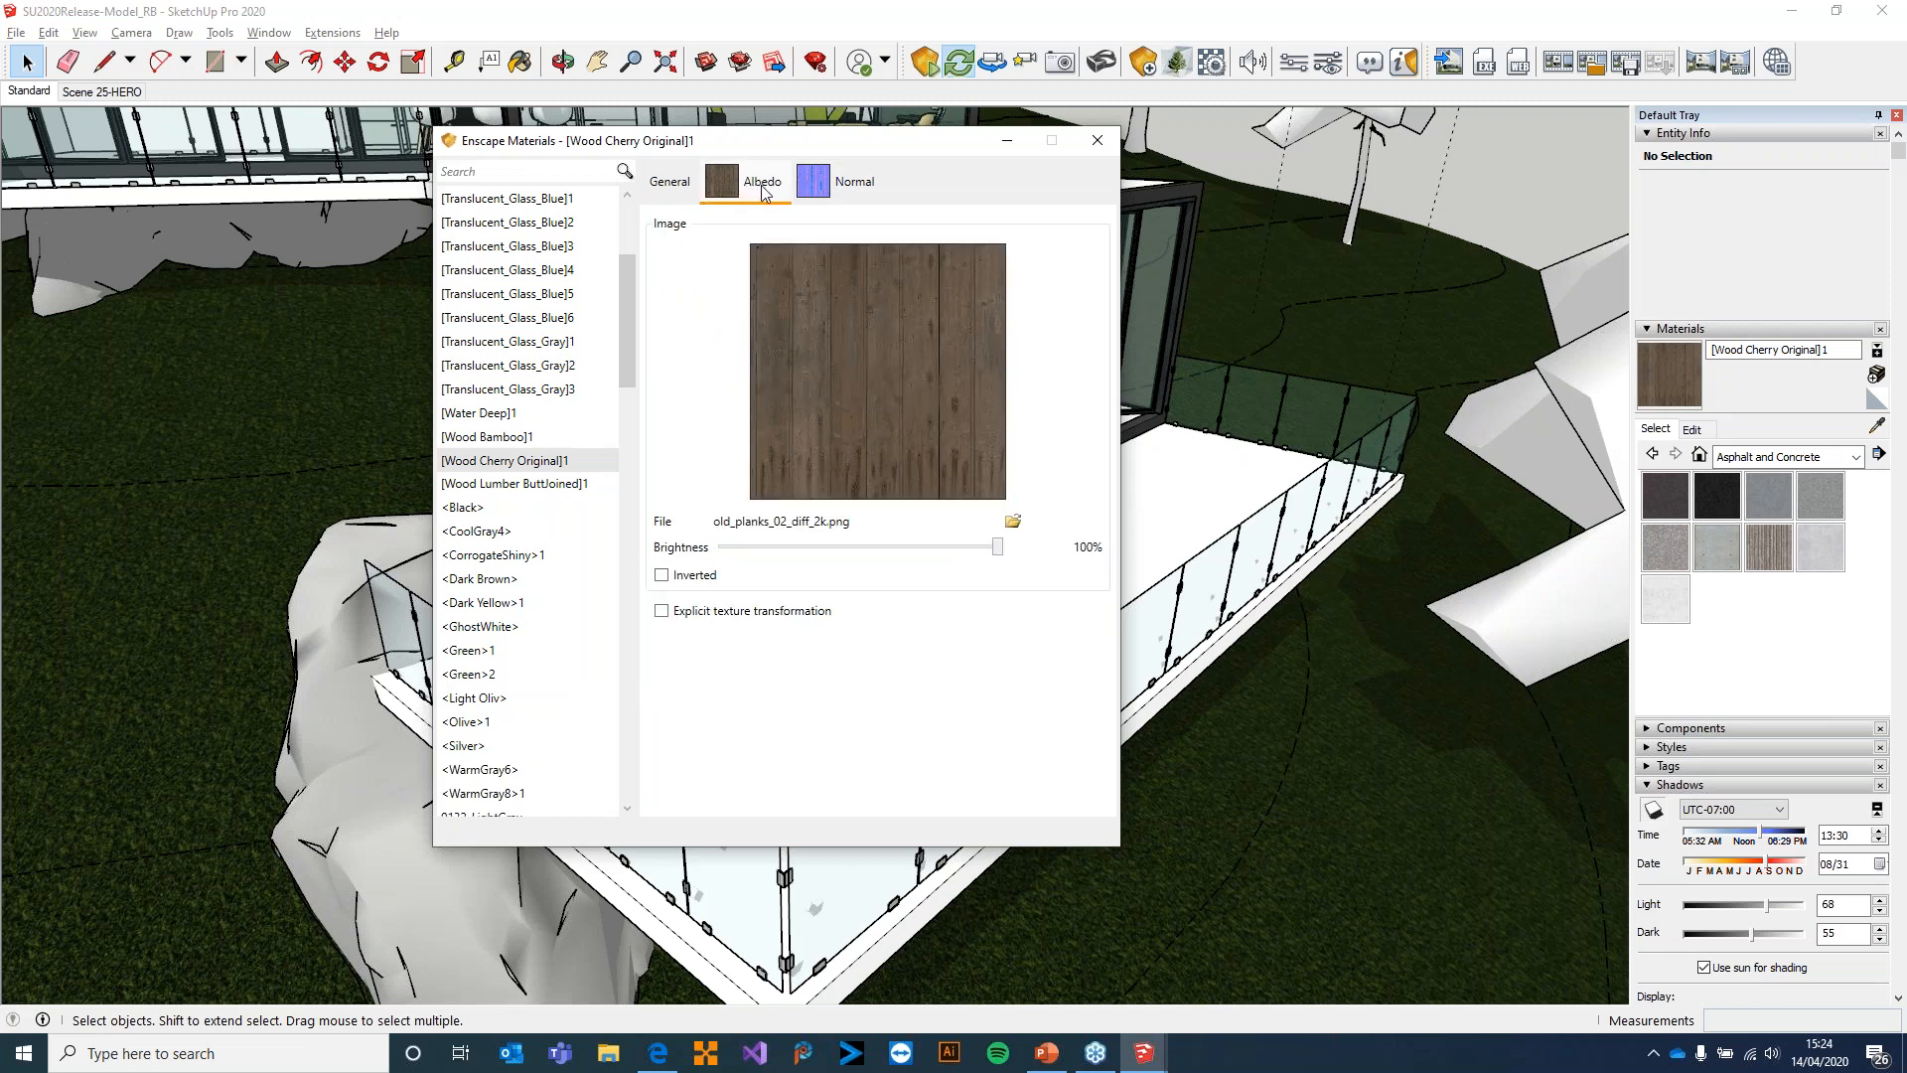
left_click(855, 191)
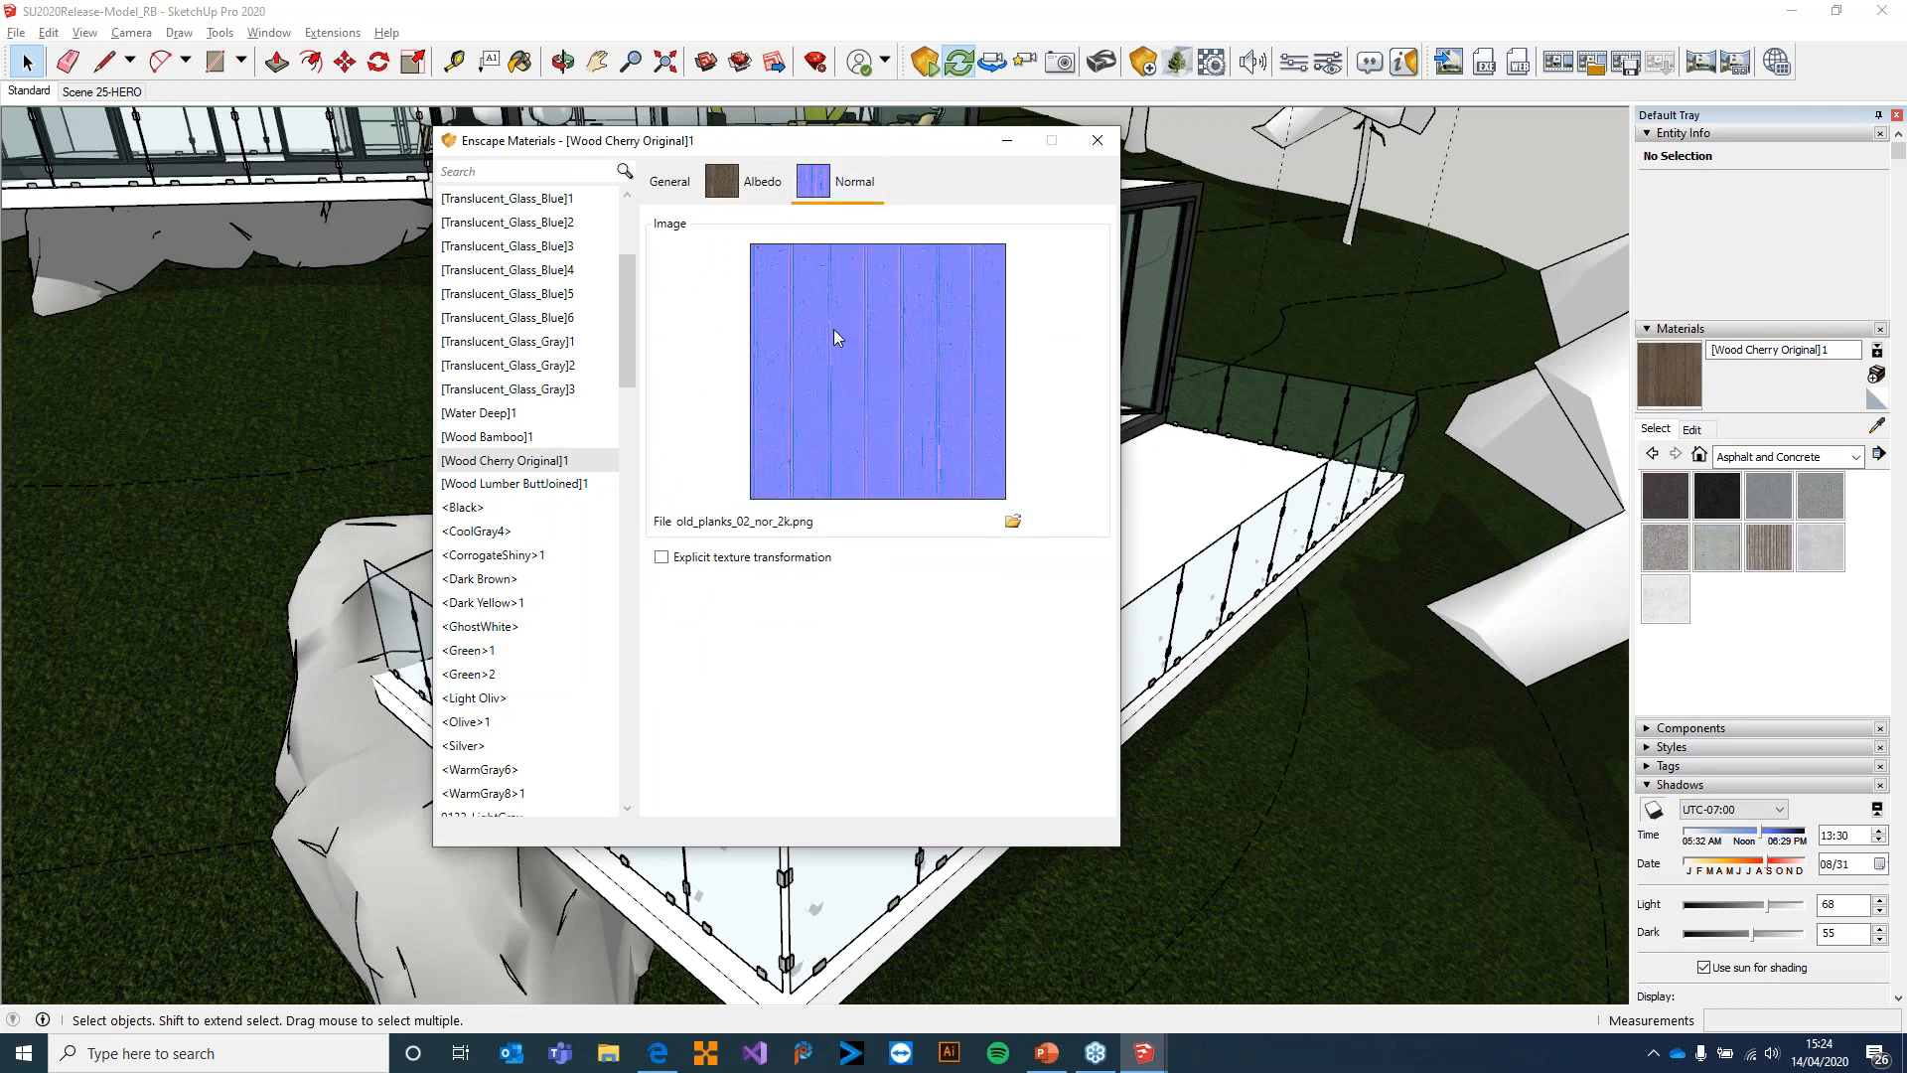
left_click(673, 186)
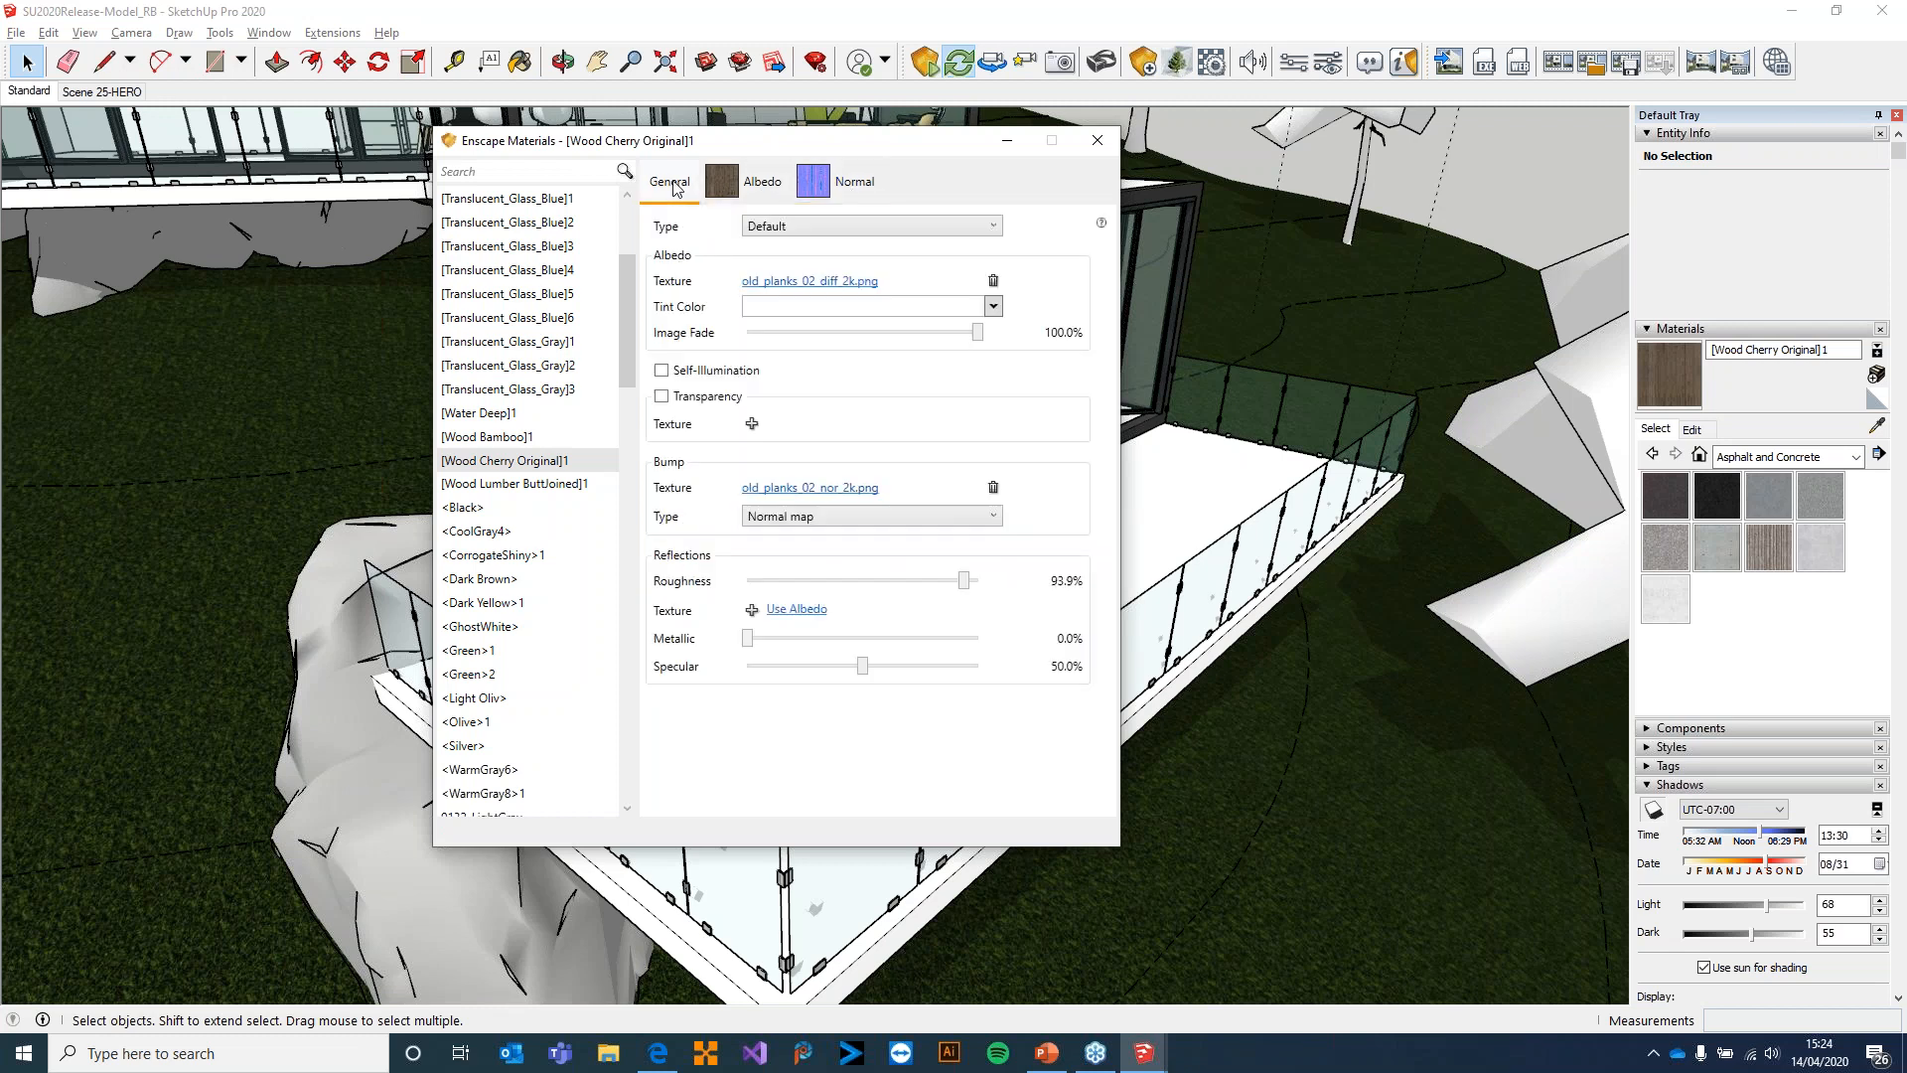
middle_click_drag(1276, 665, 1330, 682)
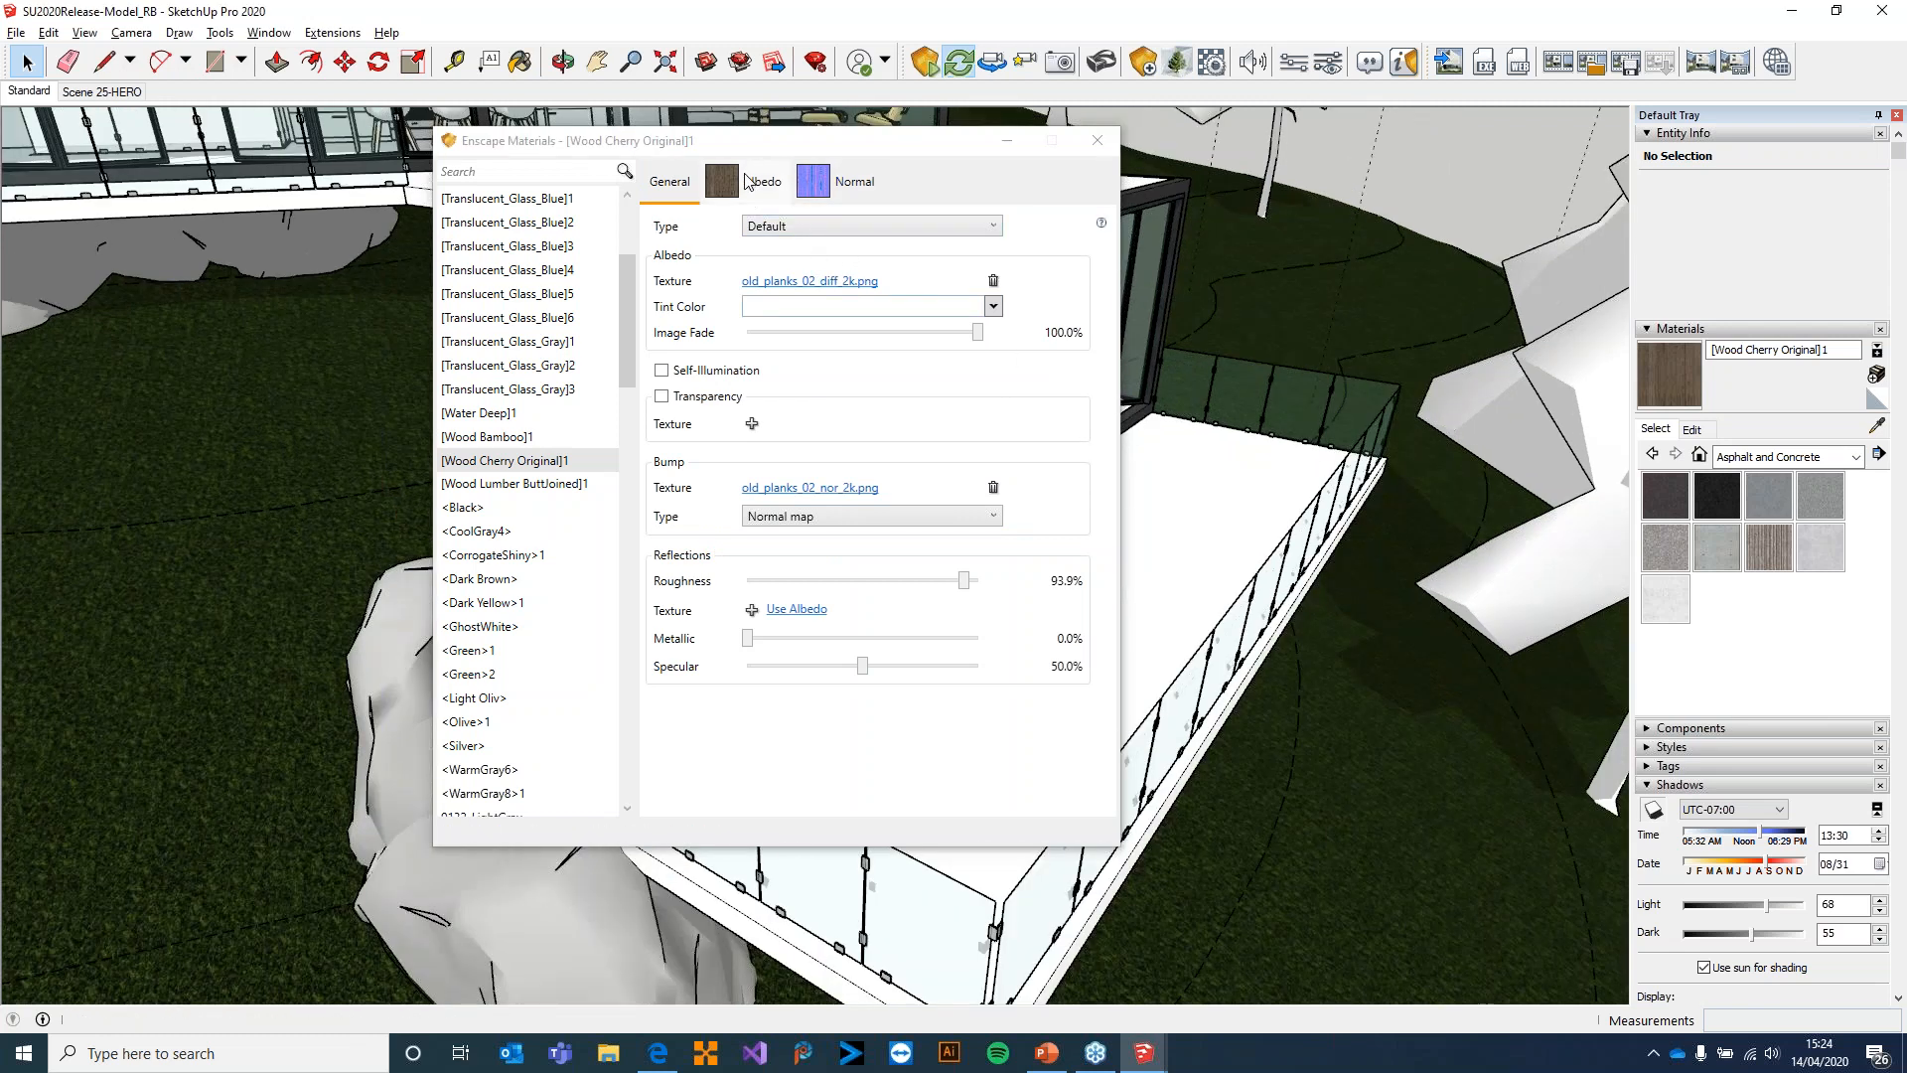
Close the material editor and view the wooden dock in SketchUp and in the Enscape render
left_click(1097, 141)
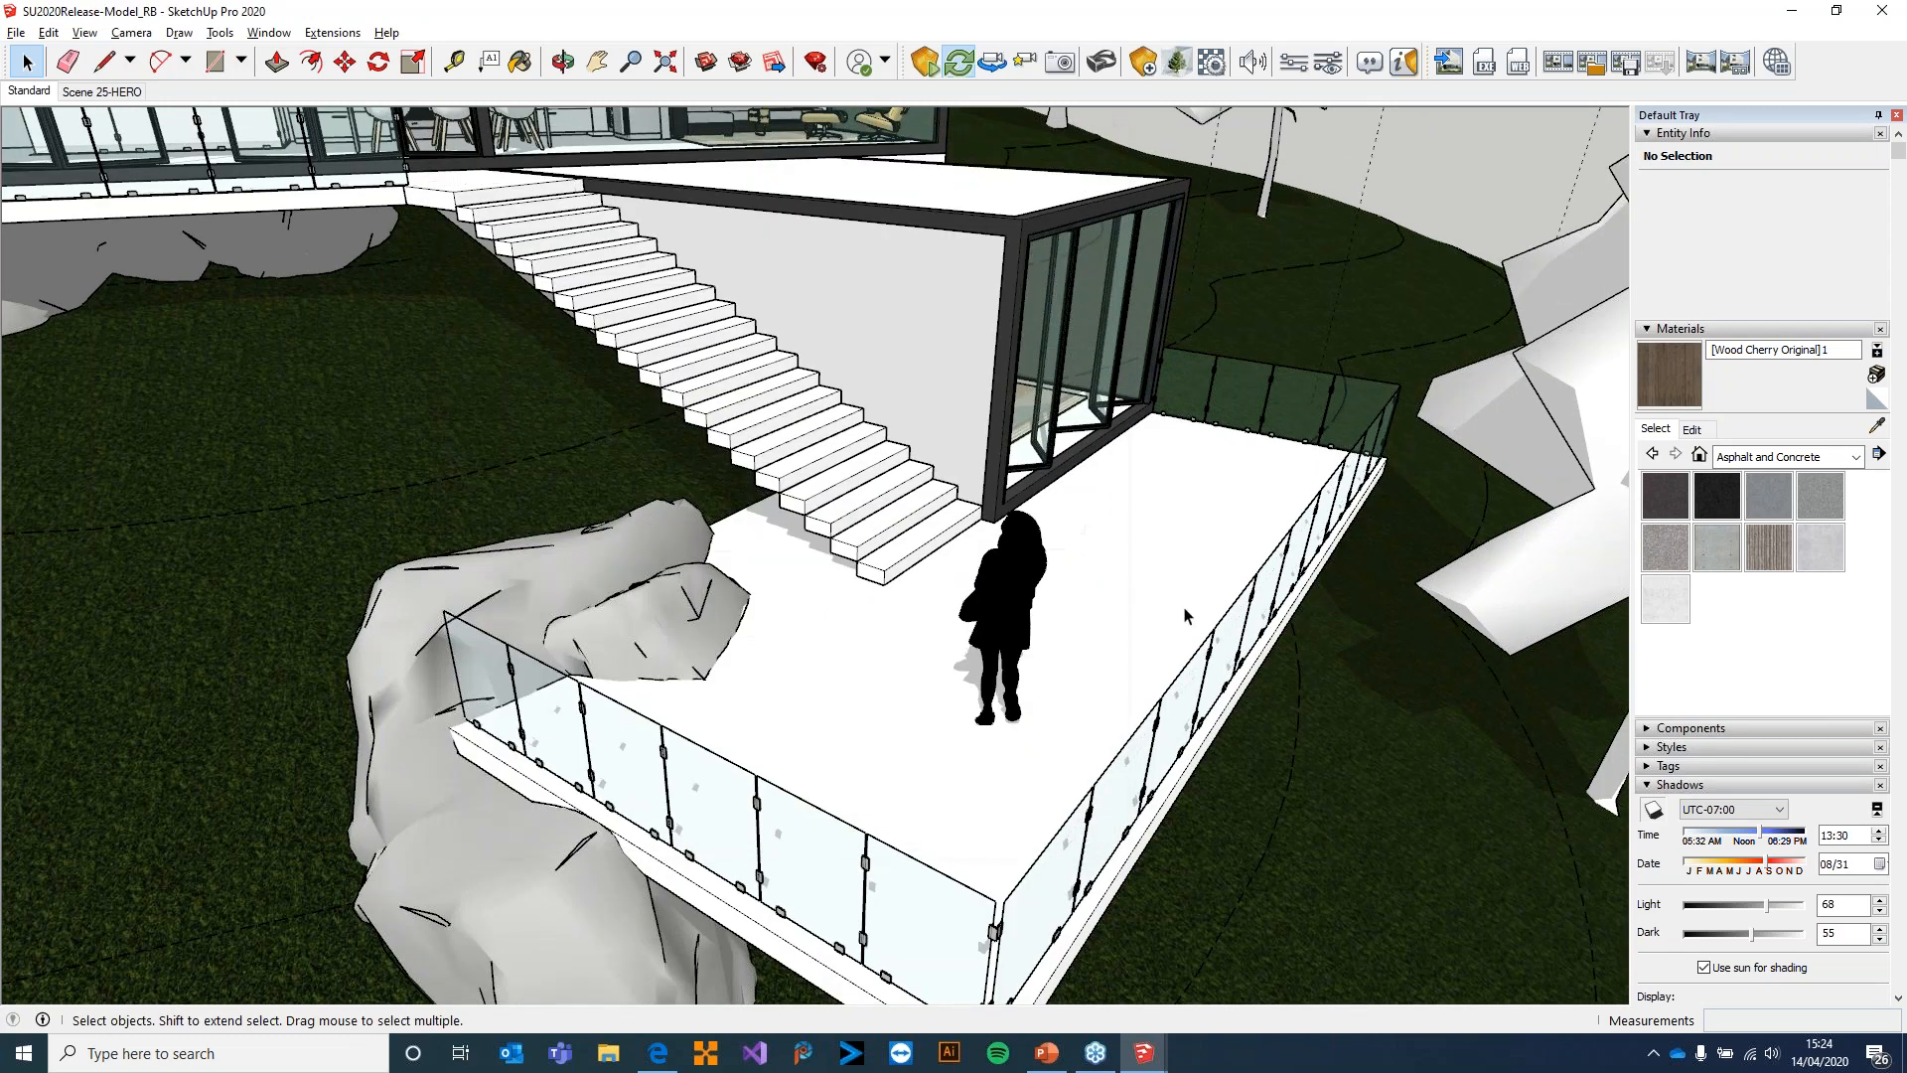
middle_click_drag(1241, 798, 586, 422)
mouse_move(1064, 604)
middle_mouse_down()
mouse_move(1222, 763)
mouse_move(422, 481)
mouse_move(1072, 596)
mouse_move(456, 507)
mouse_move(1049, 555)
mouse_move(1209, 758)
mouse_move(1481, 801)
mouse_move(809, 659)
mouse_move(1234, 644)
mouse_move(1141, 639)
mouse_move(1110, 529)
mouse_move(970, 515)
mouse_move(1027, 633)
mouse_move(1043, 550)
mouse_move(864, 556)
middle_mouse_up()
scroll(1230, 639, "up", 5)
scroll(1206, 674, "up", 5)
left_click(1145, 1053)
left_click(1224, 949)
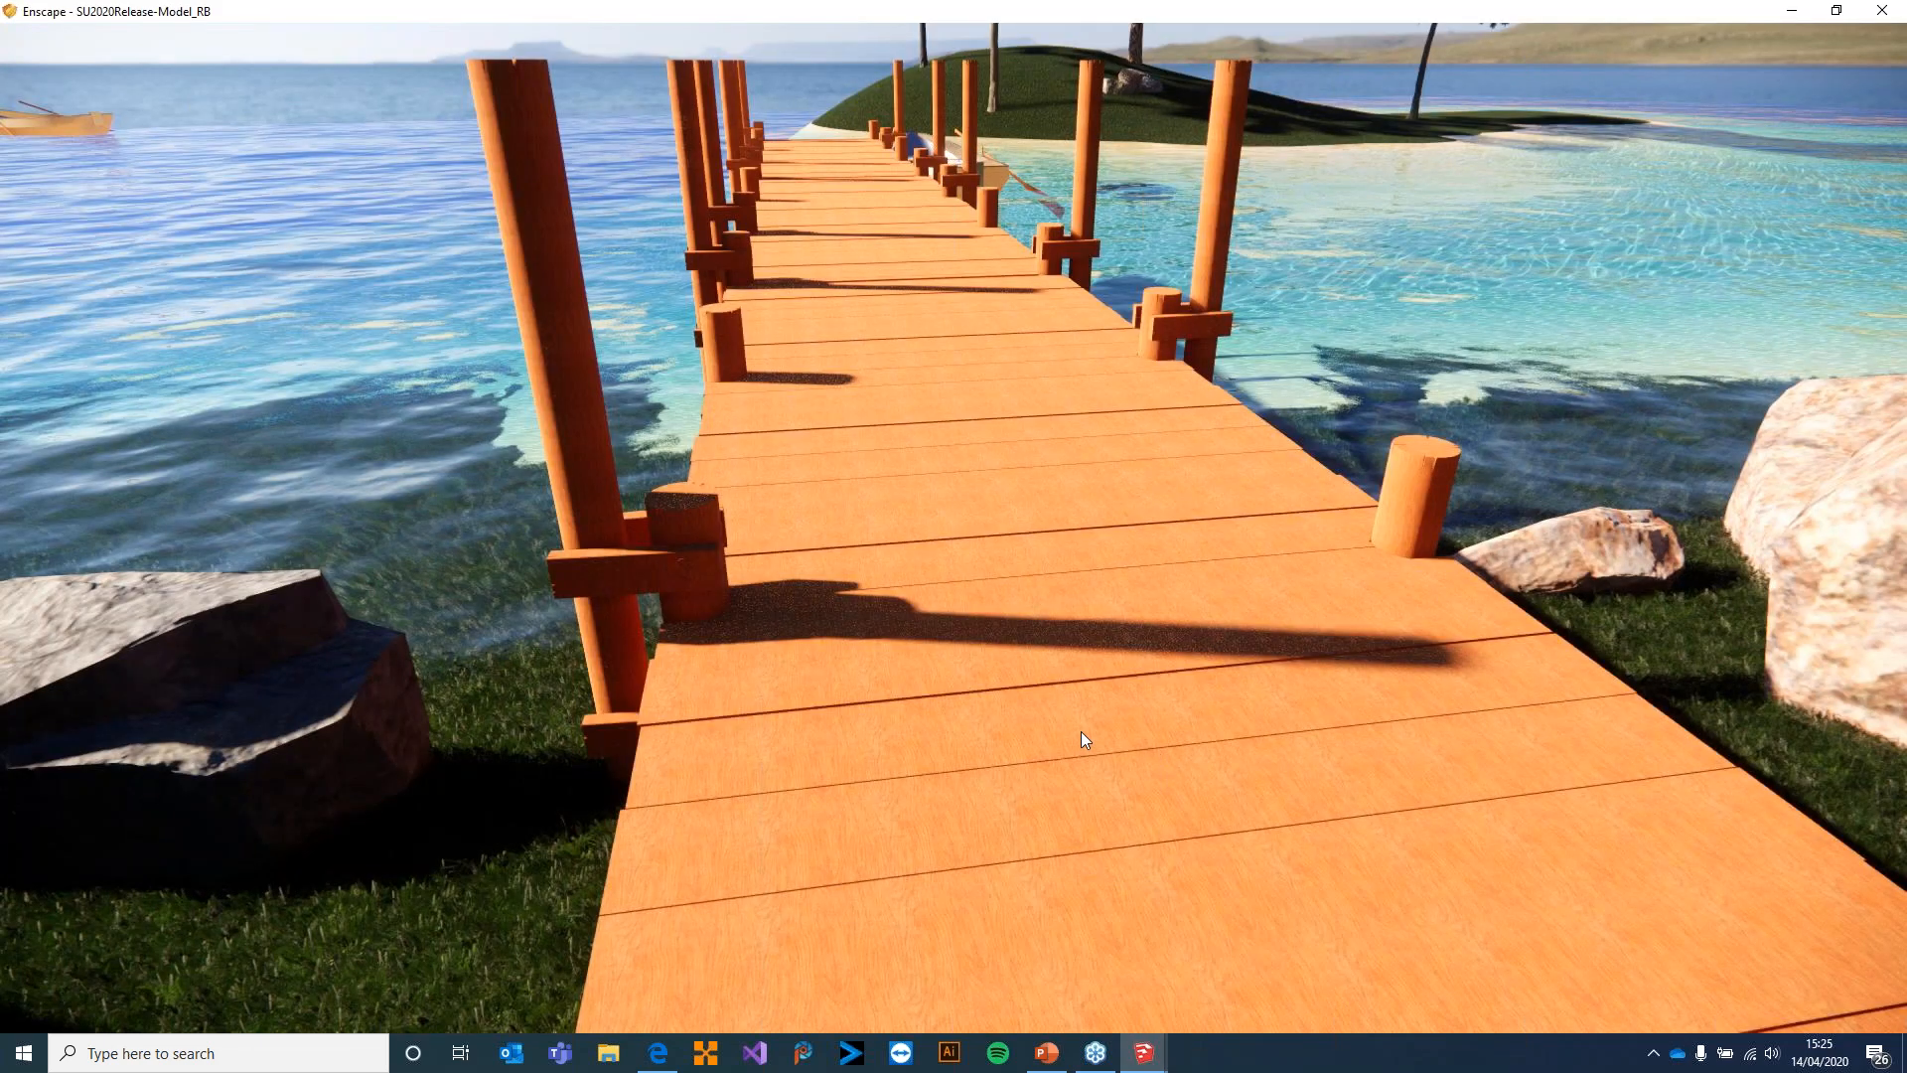
mouse_move(858, 622)
left_mouse_down()
mouse_move(1073, 855)
mouse_move(1003, 800)
mouse_move(891, 640)
left_mouse_up()
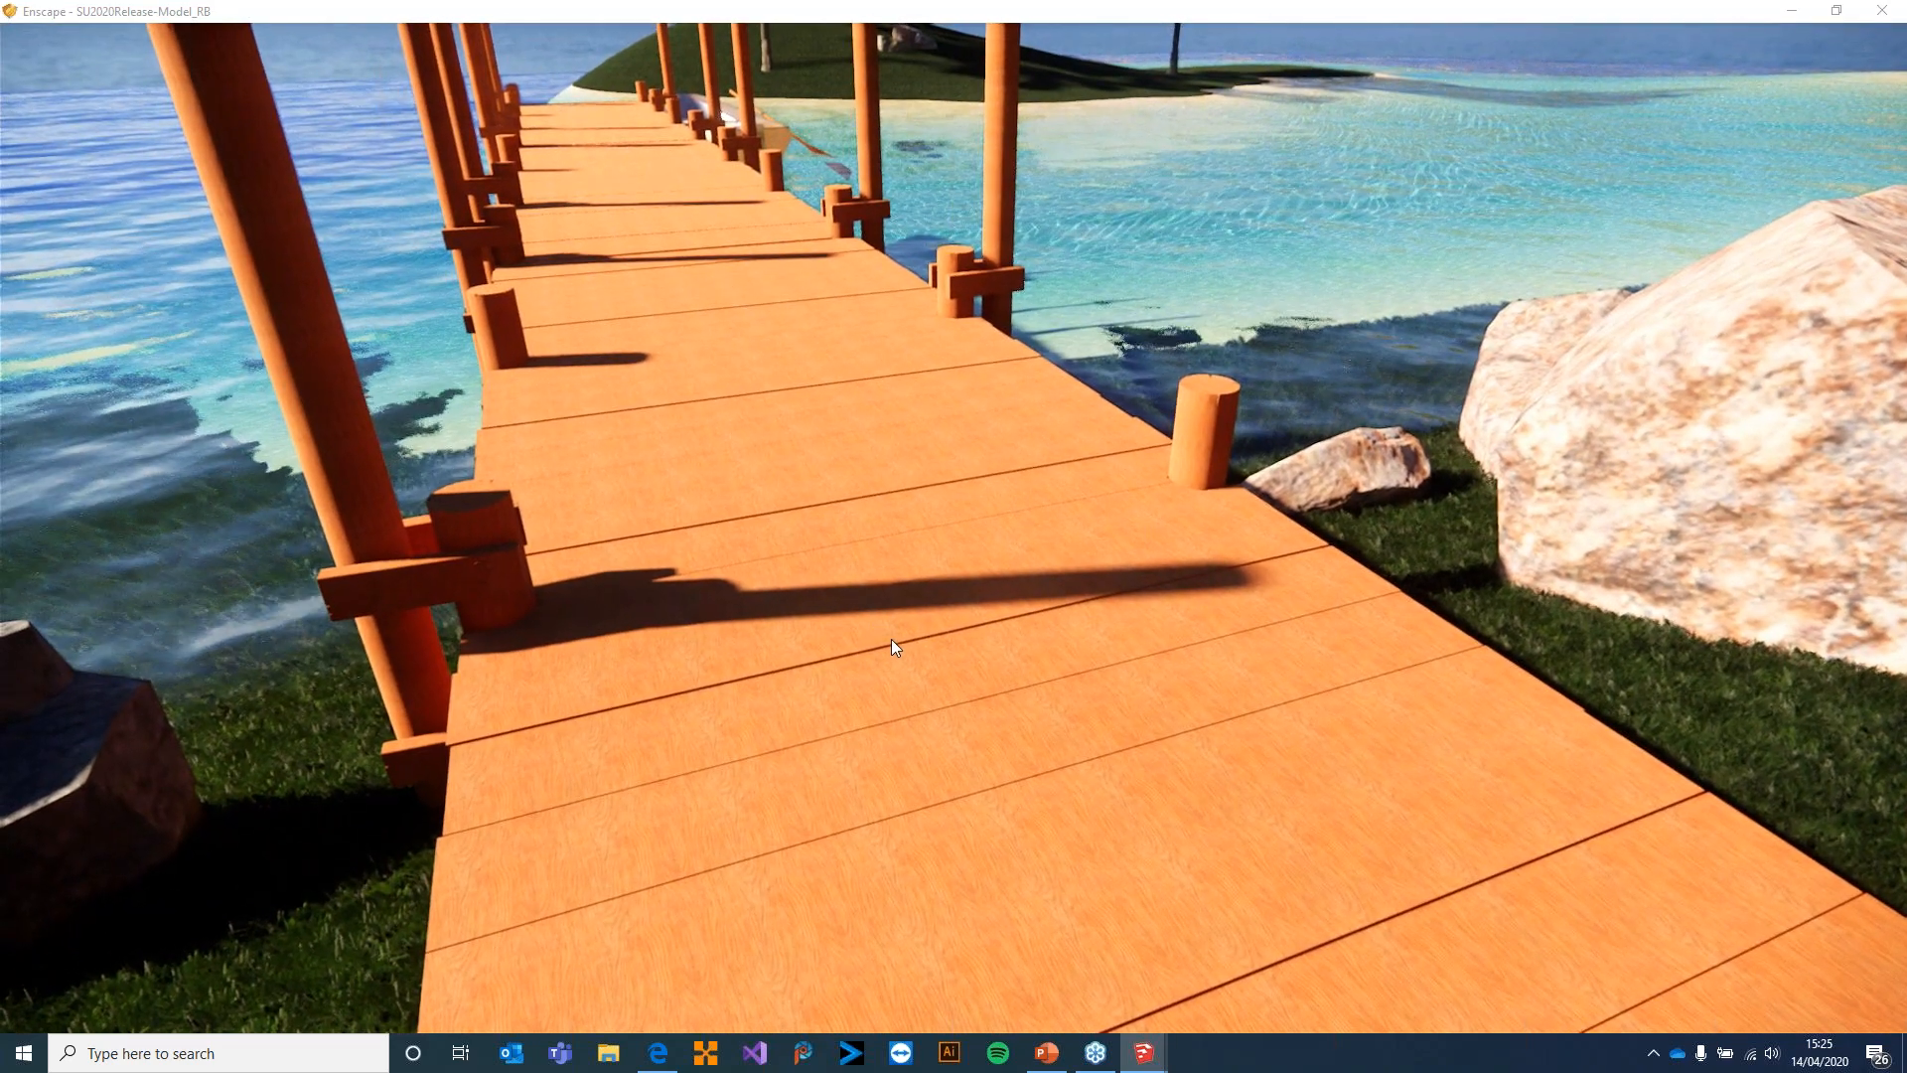
key("alt+Tab")
left_click_drag(1067, 533, 751, 253)
key("alt+Tab")
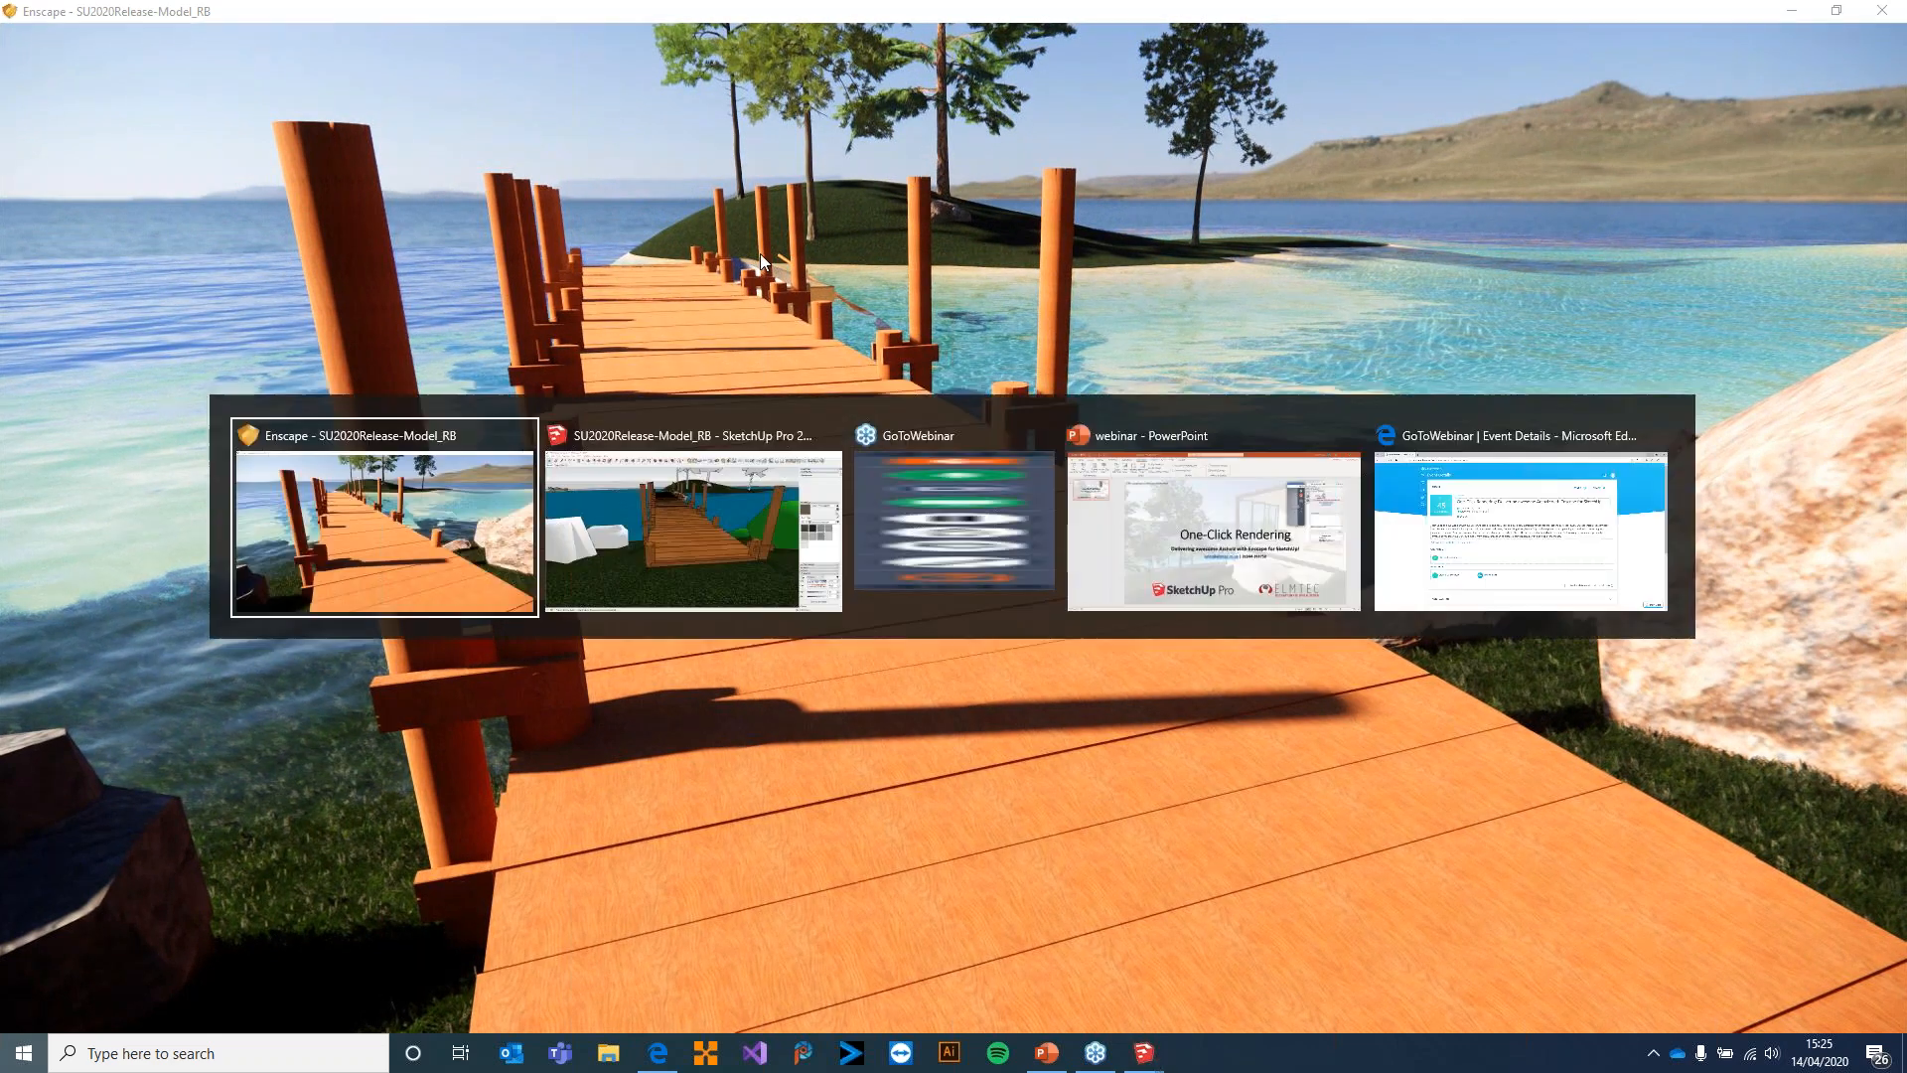
key("alt+Tab")
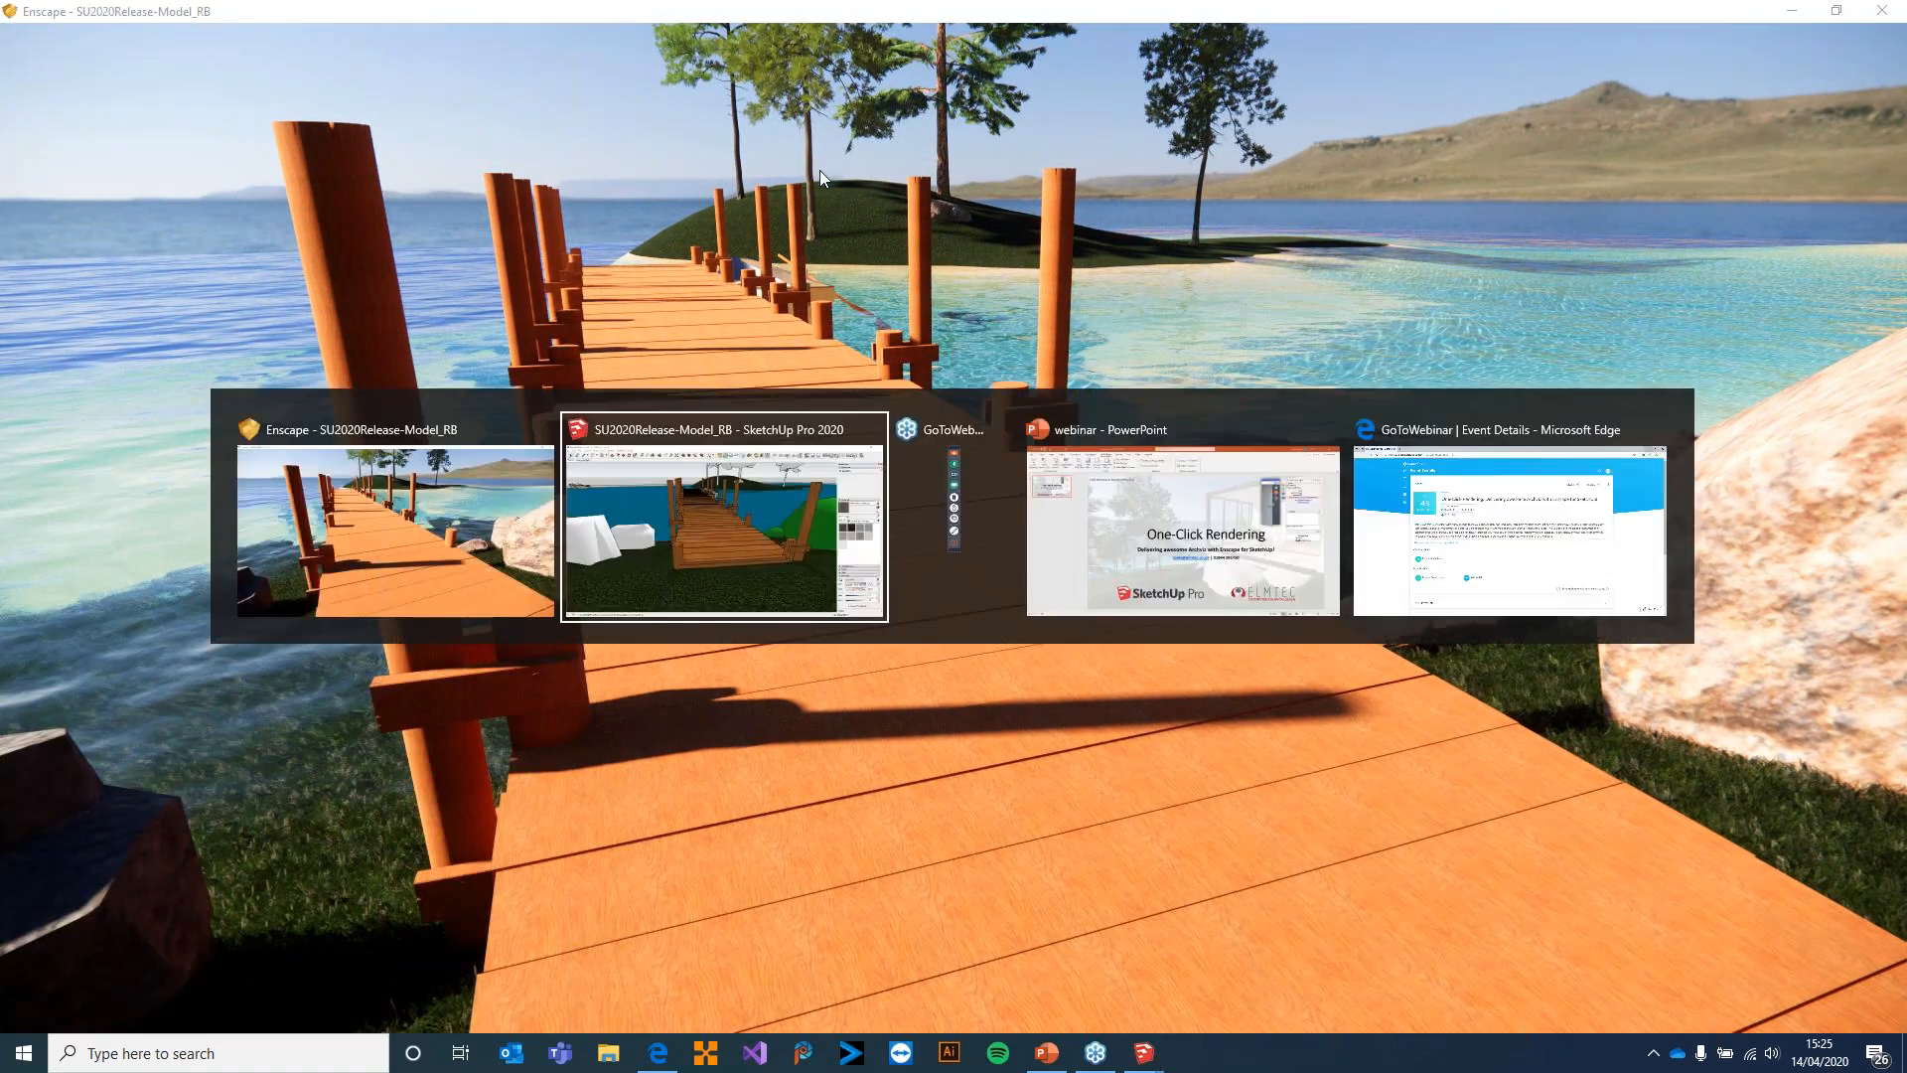
Return to SketchUp and sample the wood material from the dock's planks
left_click(682, 451)
left_click(1877, 425)
left_click(992, 523)
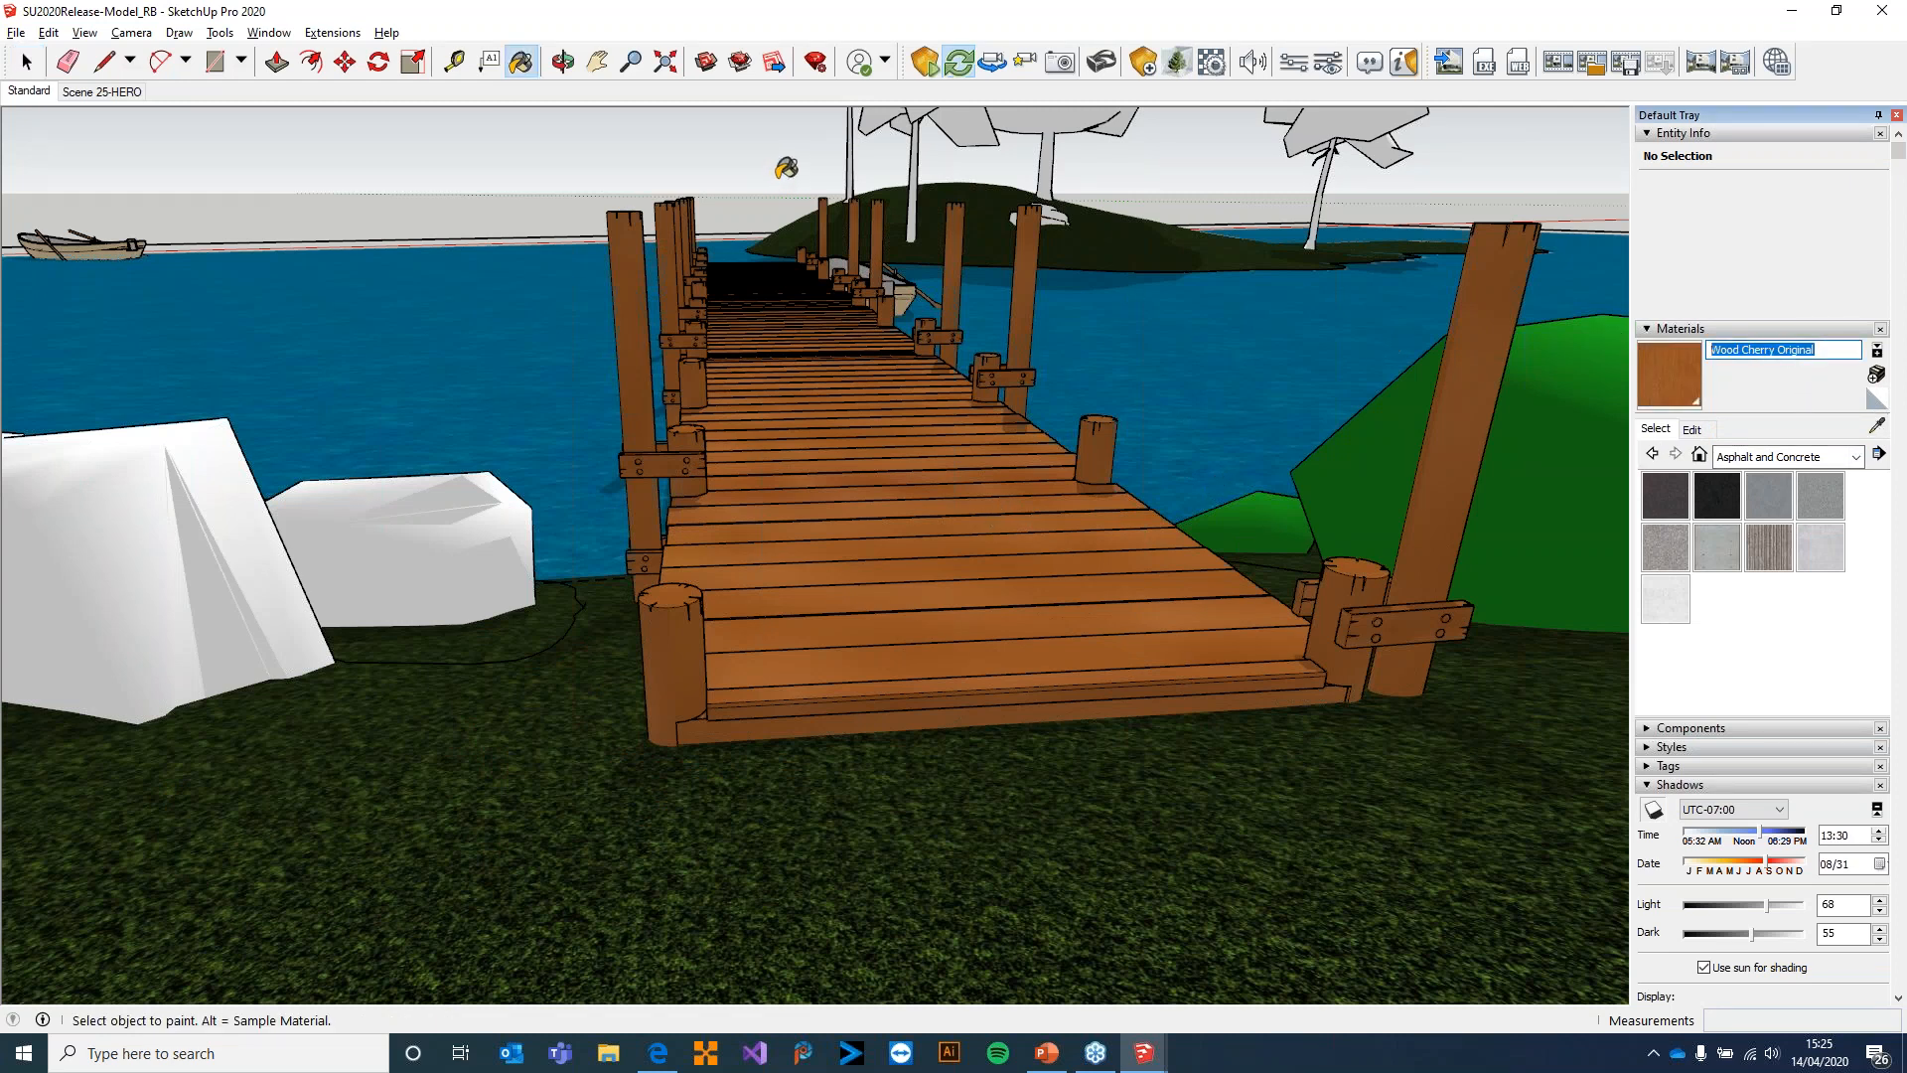
key("BackSpace")
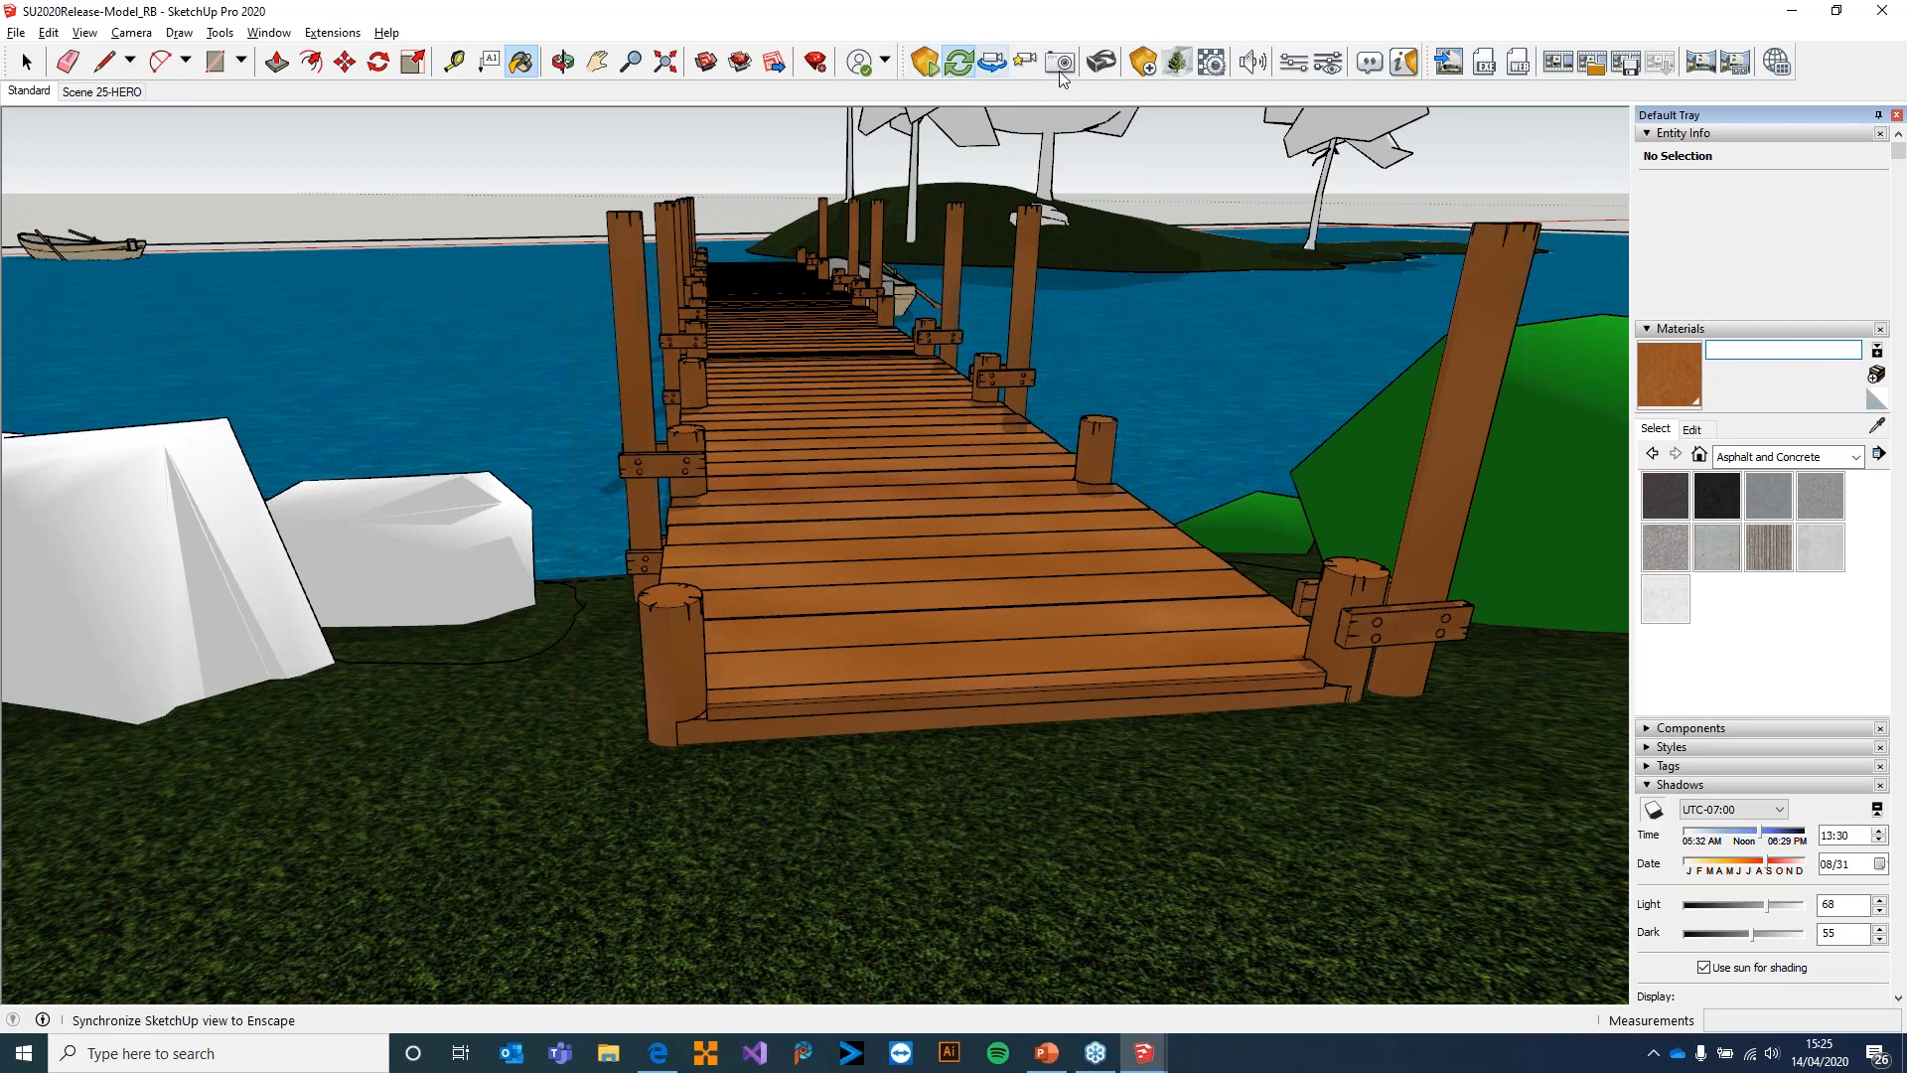
Open the Enscape material editor, search for "cherry" and select the Wood_Cherry_Original material
left_click(1213, 62)
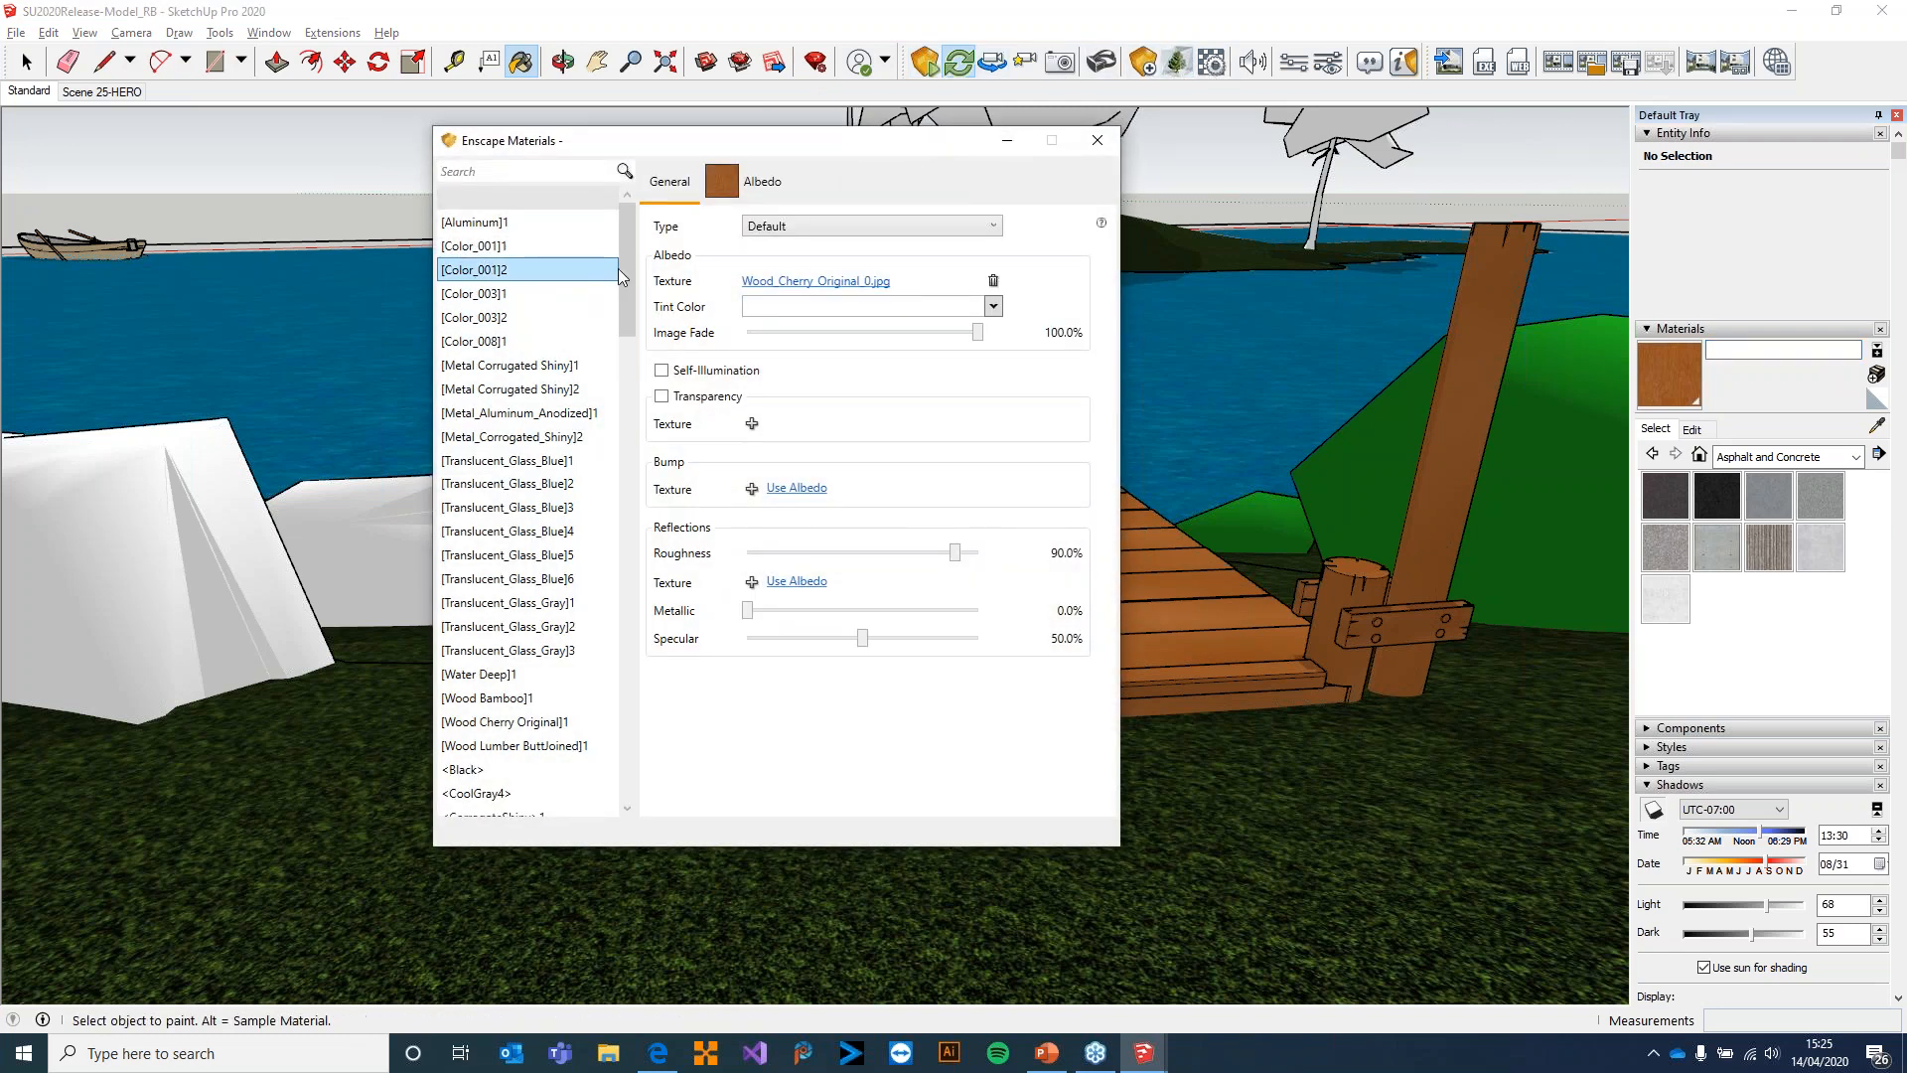
left_click_drag(624, 271, 617, 608)
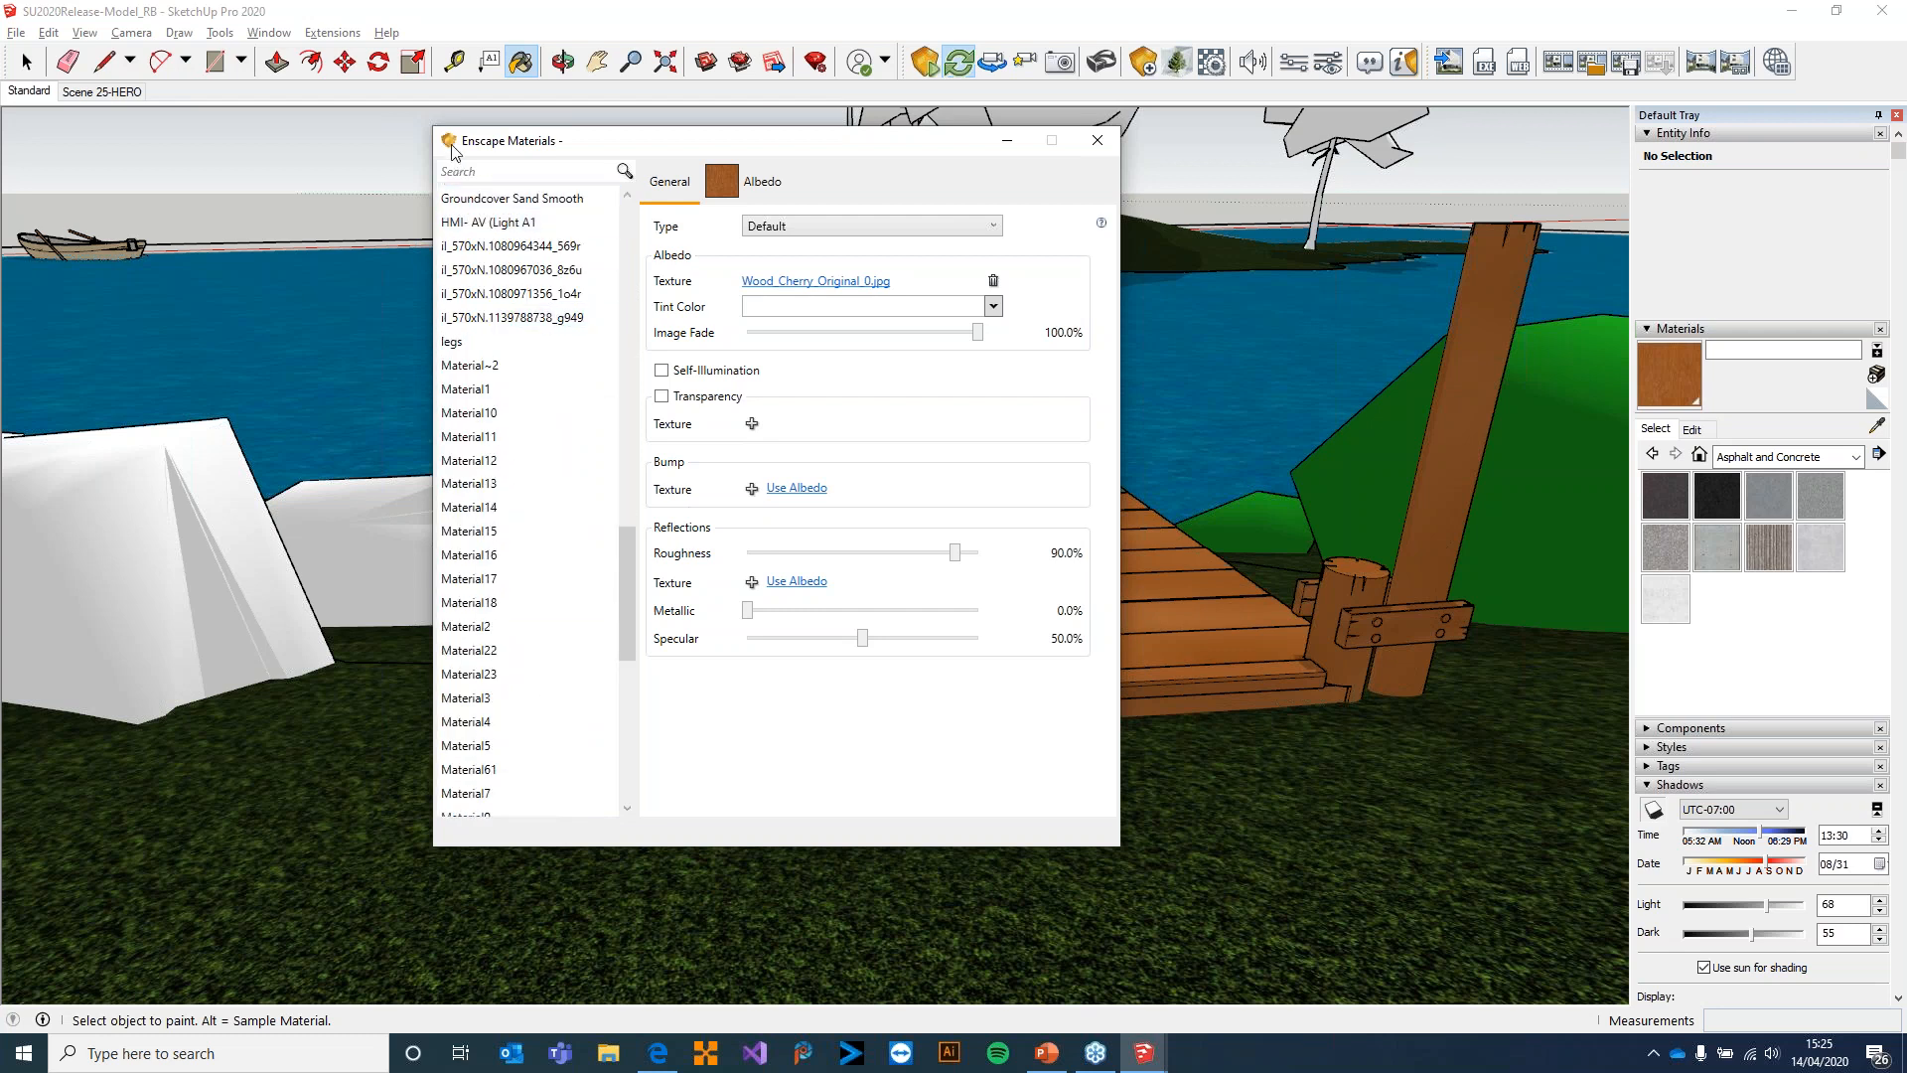
left_click(467, 171)
type("cherry")
left_click(524, 225)
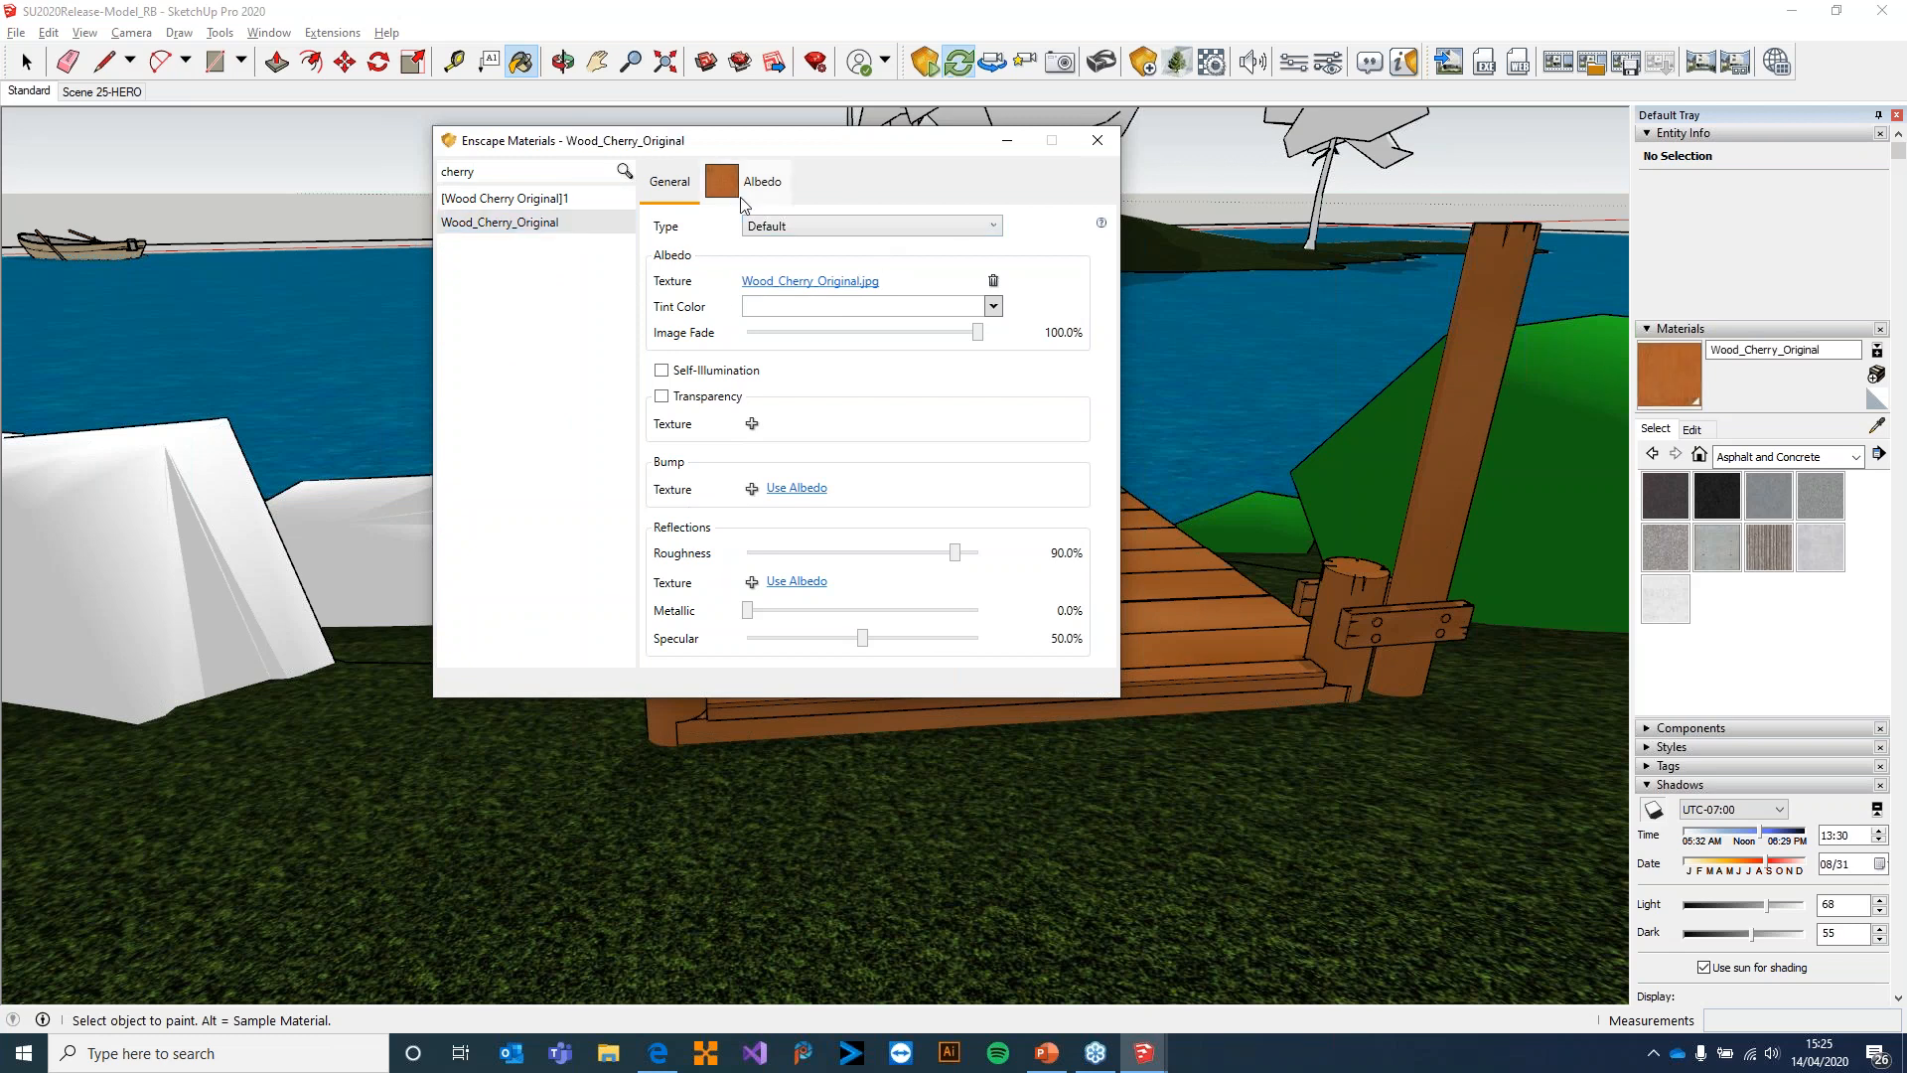
Replace the material's albedo texture with old_planks_02_diff_2k, load old_planks_02_nor_2k as its bump texture, and close the editor
left_click(993, 281)
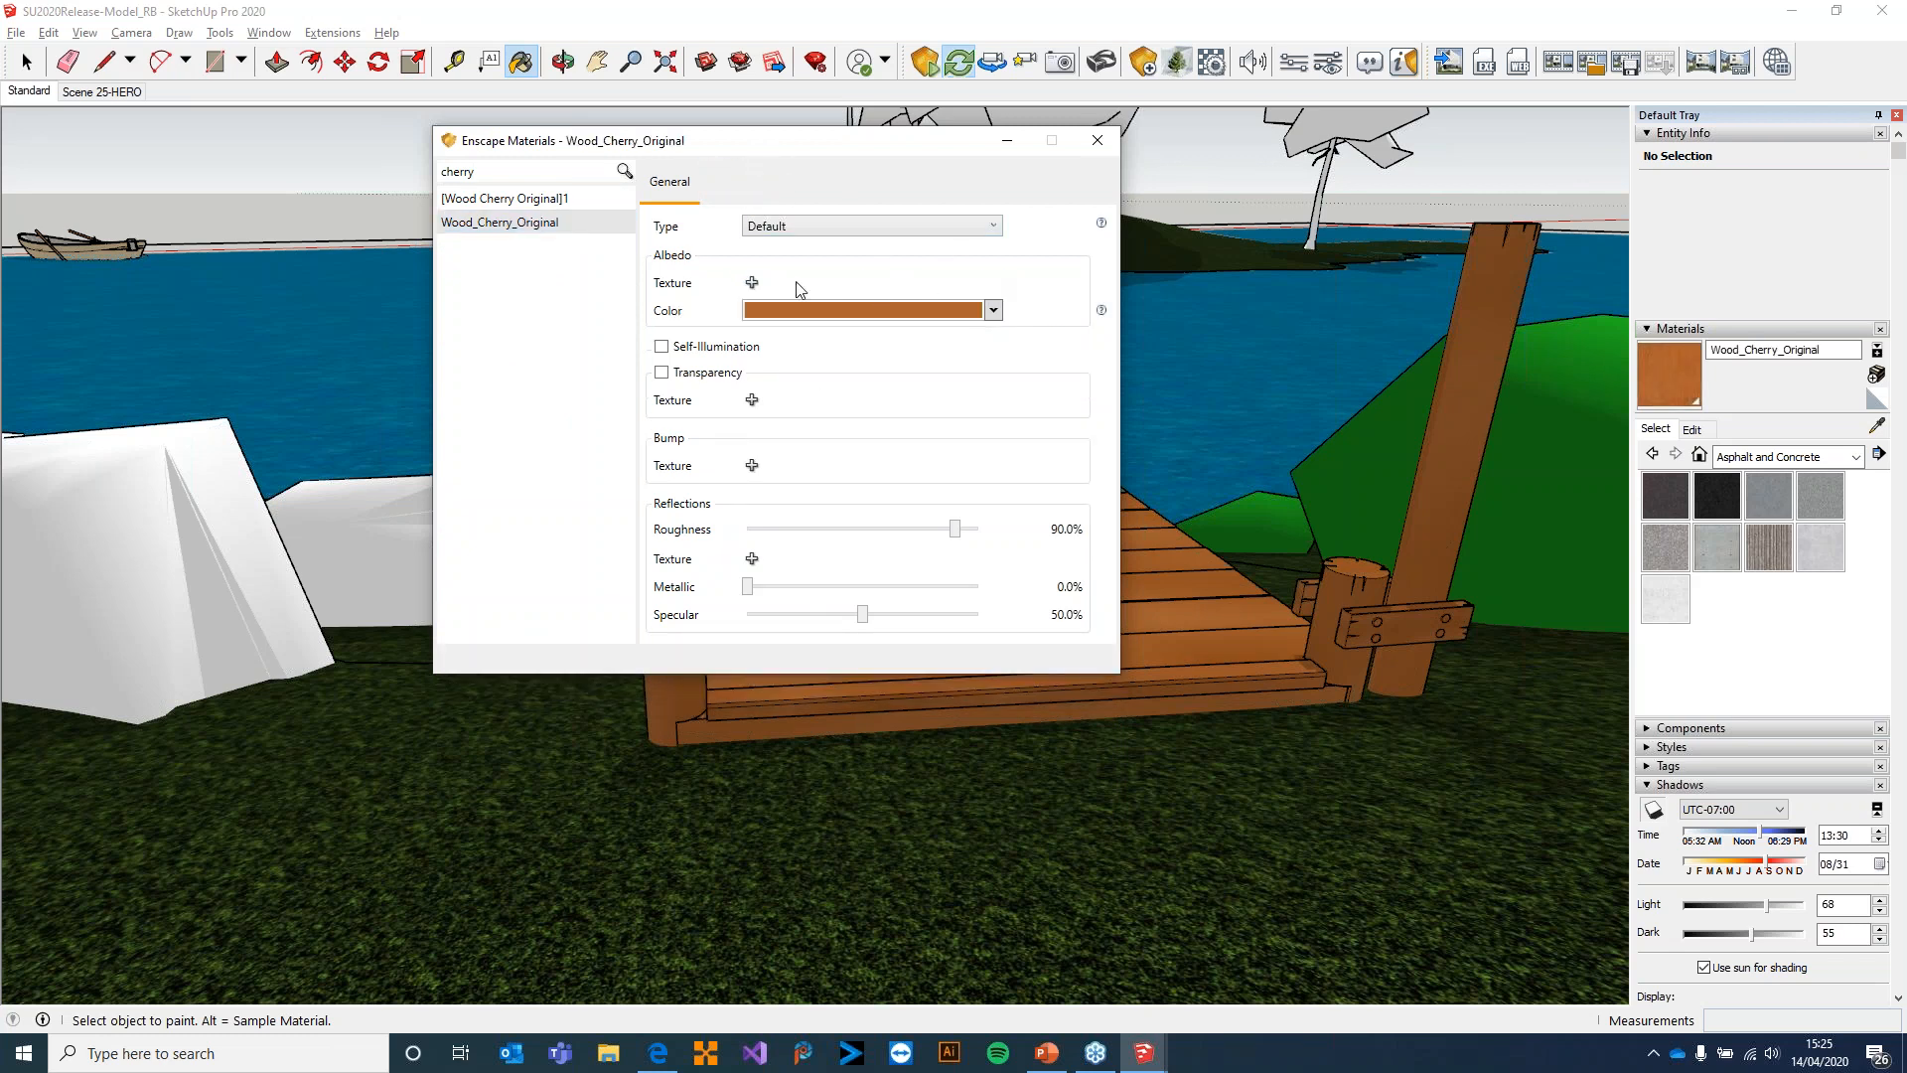
left_click(752, 283)
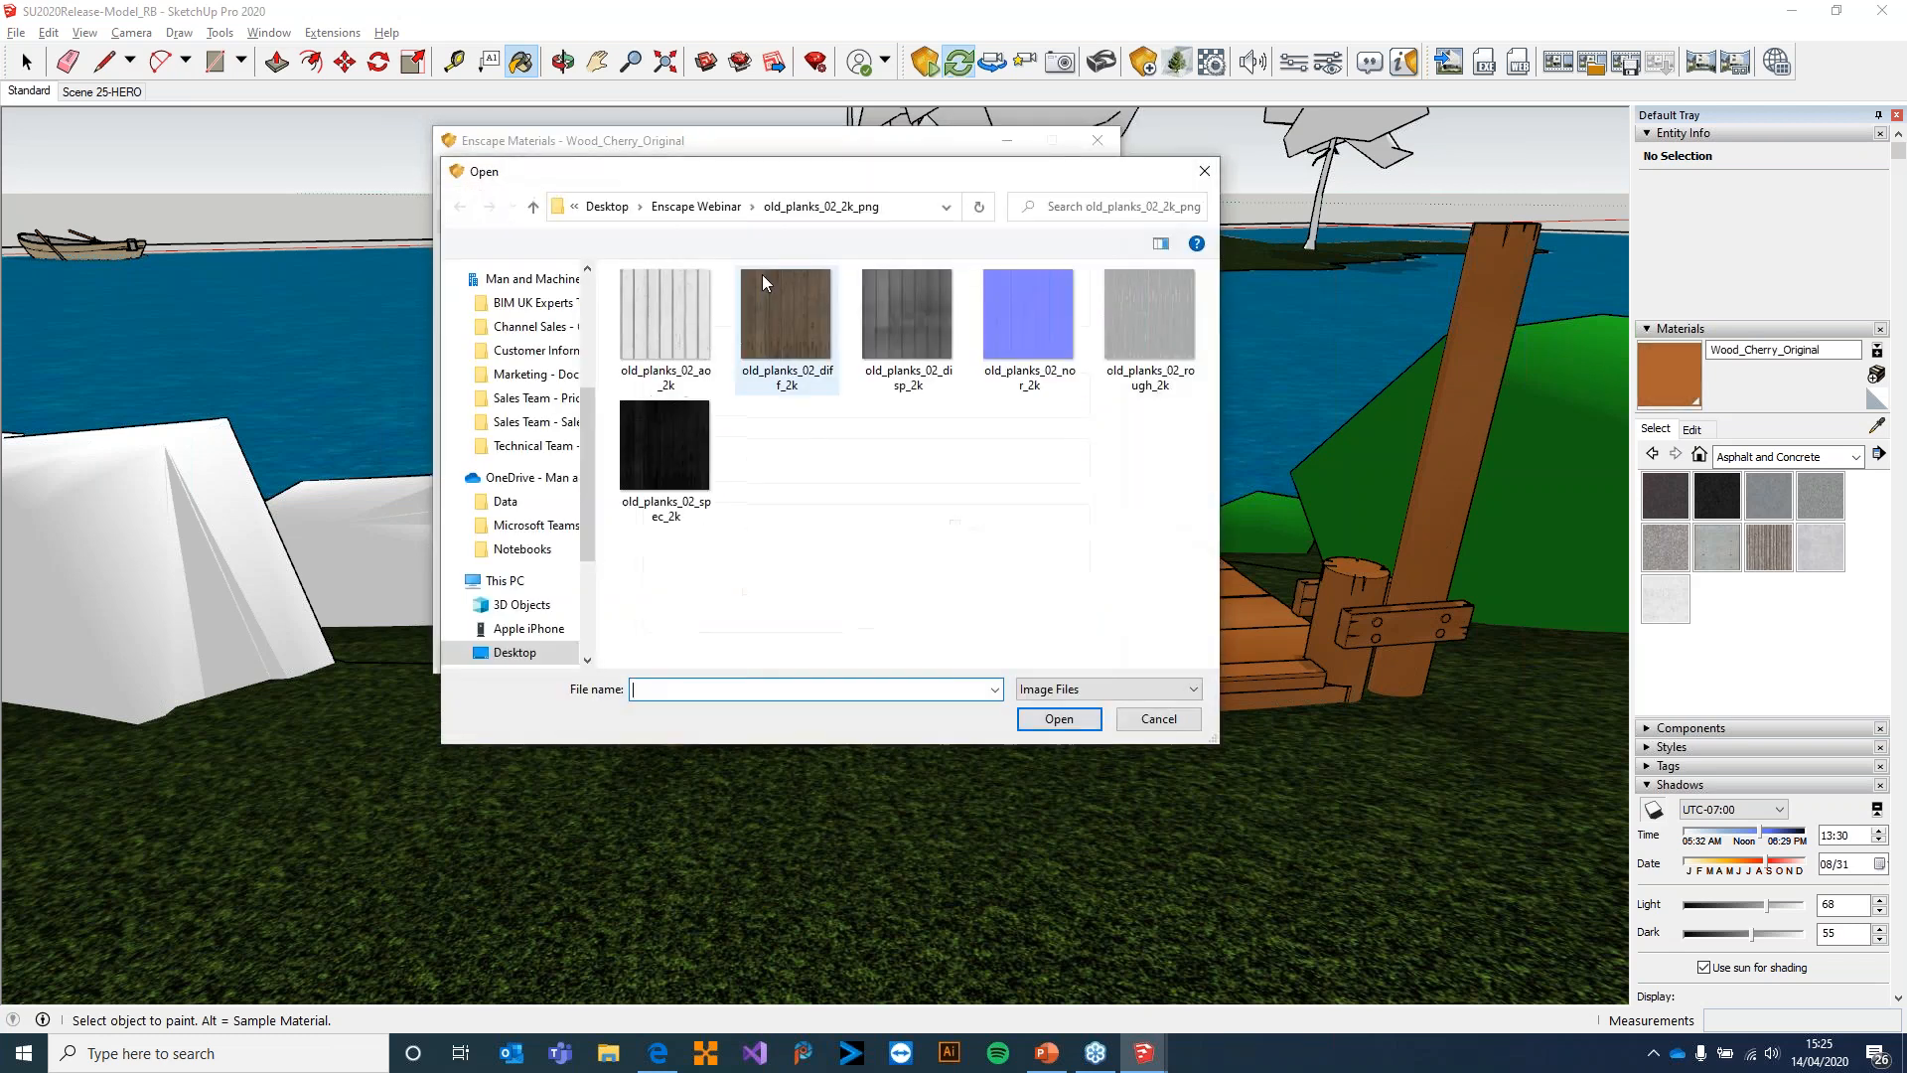
double_click(797, 320)
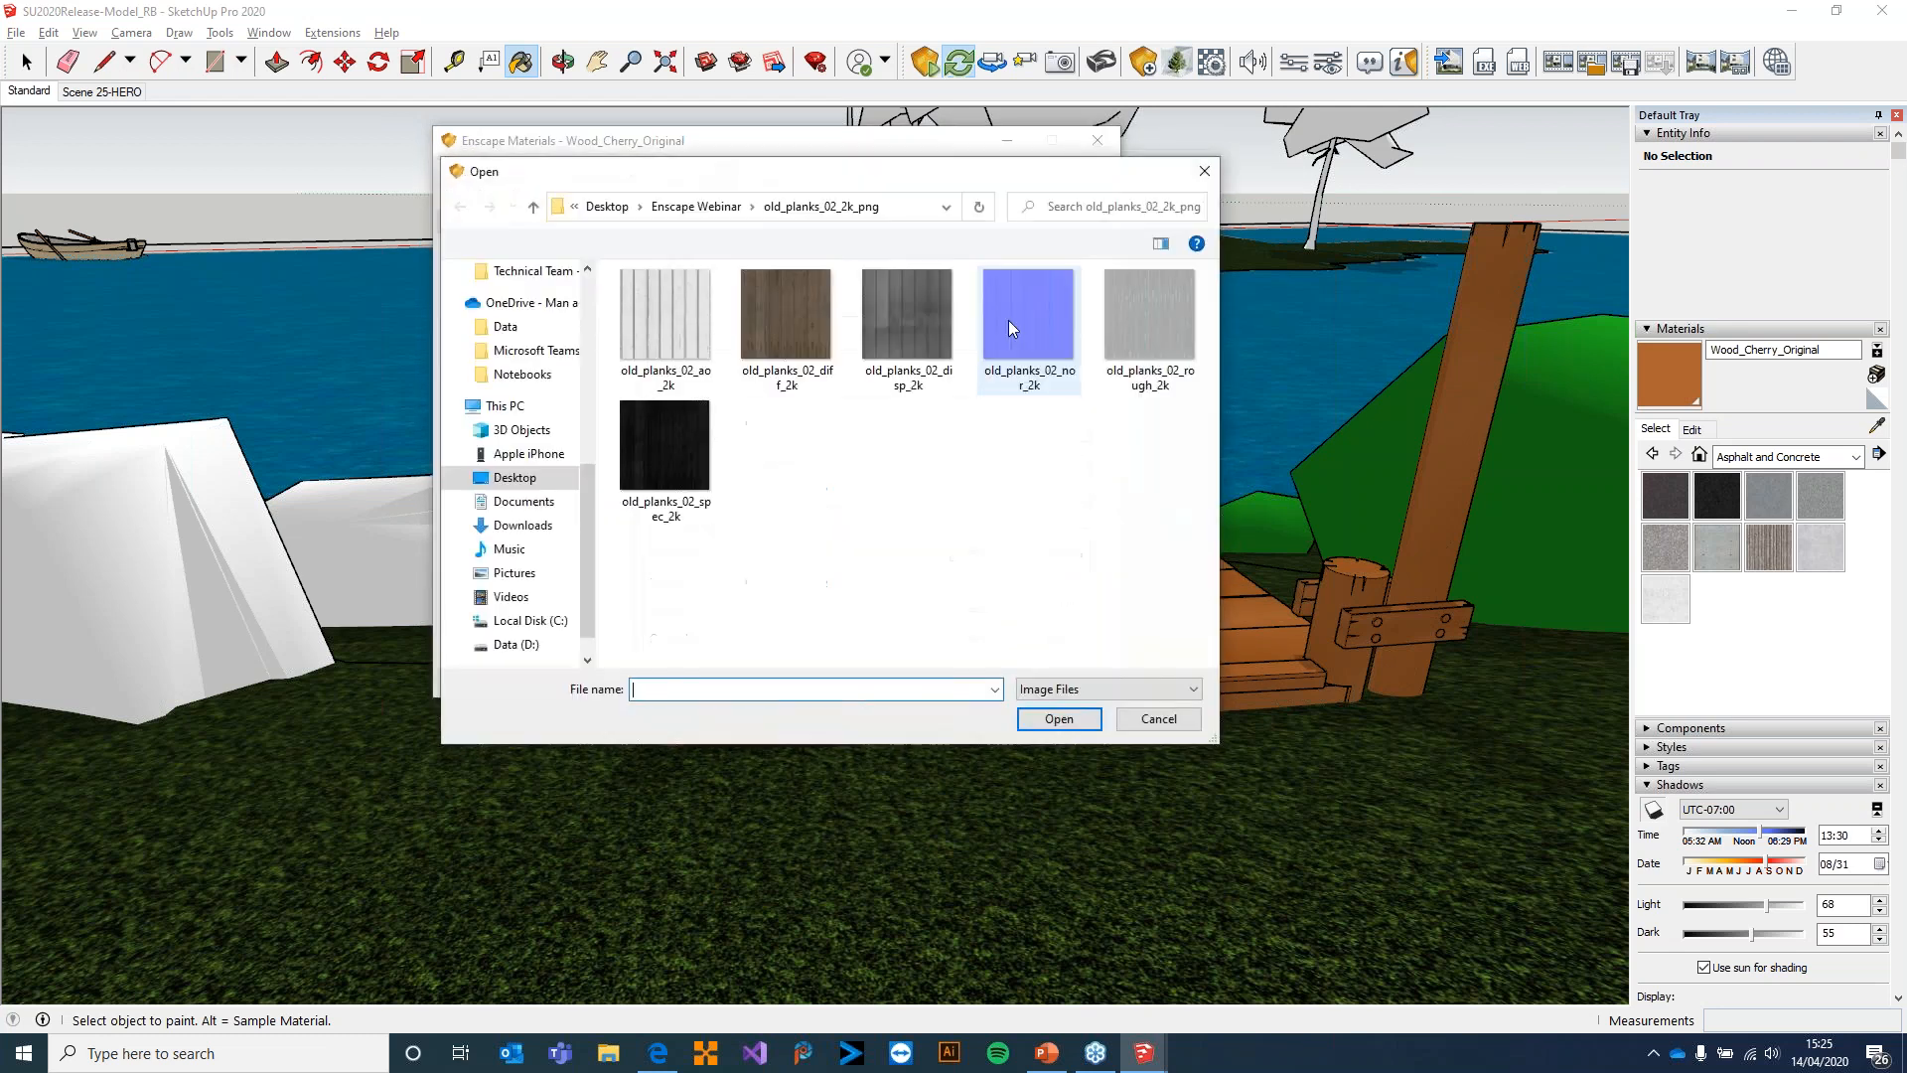
double_click(1009, 316)
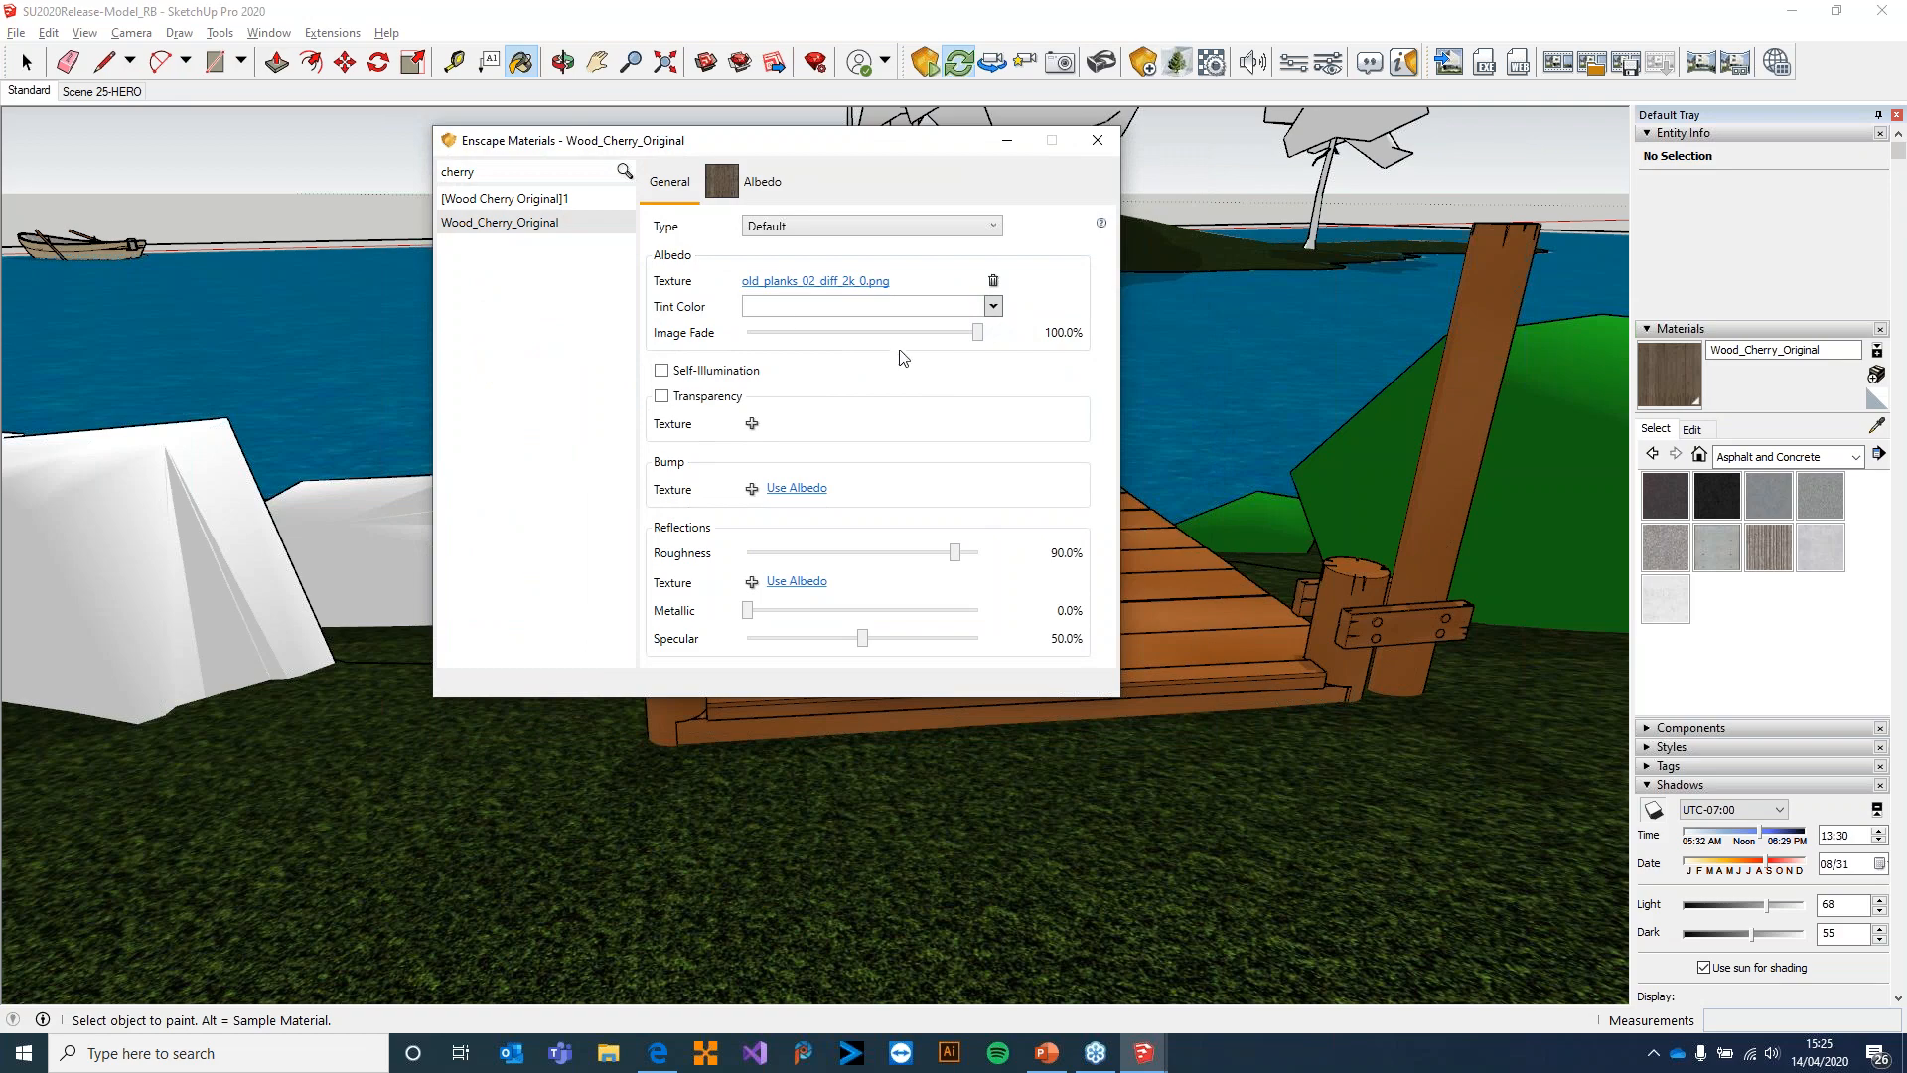
left_click(1098, 141)
Compare the dock's planks between the SketchUp model and the Enscape render, moving along to the moored rowing boat
left_click_drag(944, 527, 757, 529)
left_click_drag(928, 523, 1103, 653)
key("alt+Tab")
key("alt+Tab")
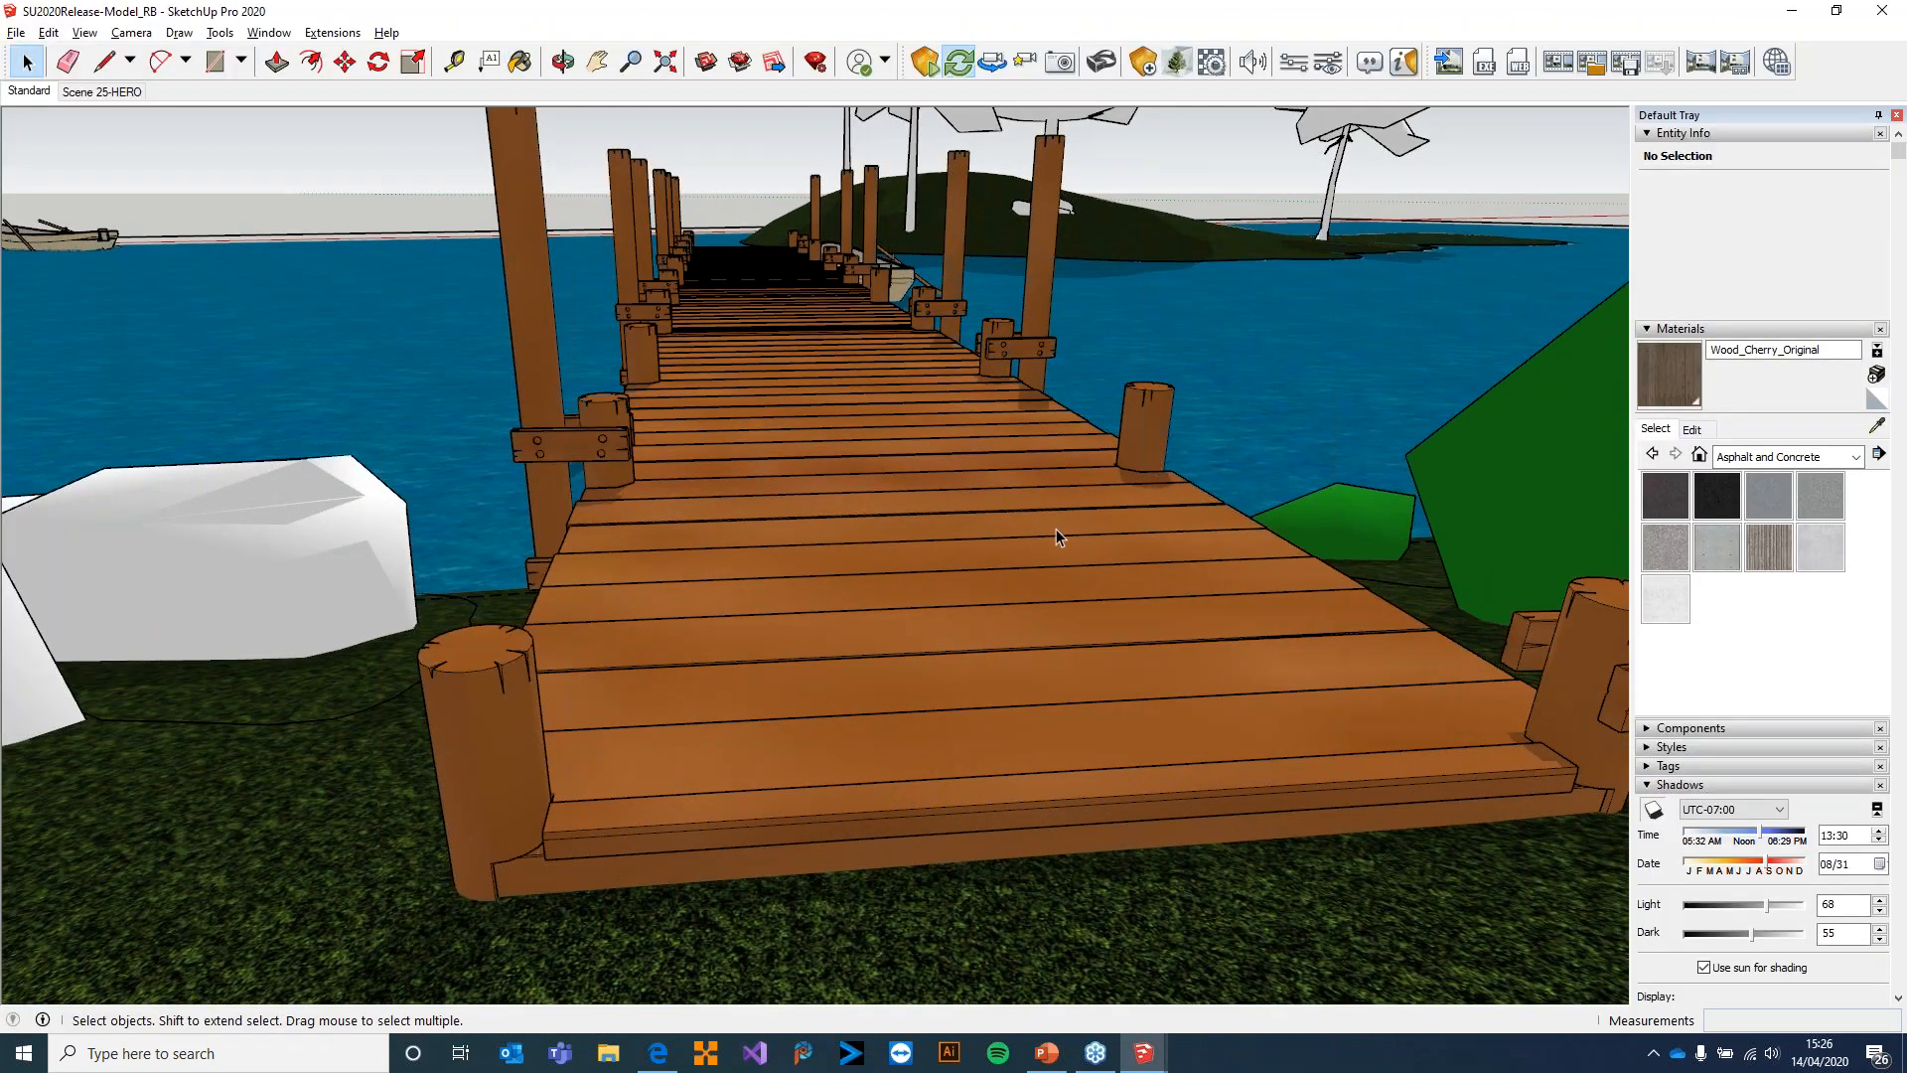
key("alt+Tab")
left_click_drag(1043, 526, 997, 510)
key("w")
key("alt+Tab")
key("alt+Tab")
middle_click_drag(787, 353, 821, 557)
scroll(821, 557, "up", 3)
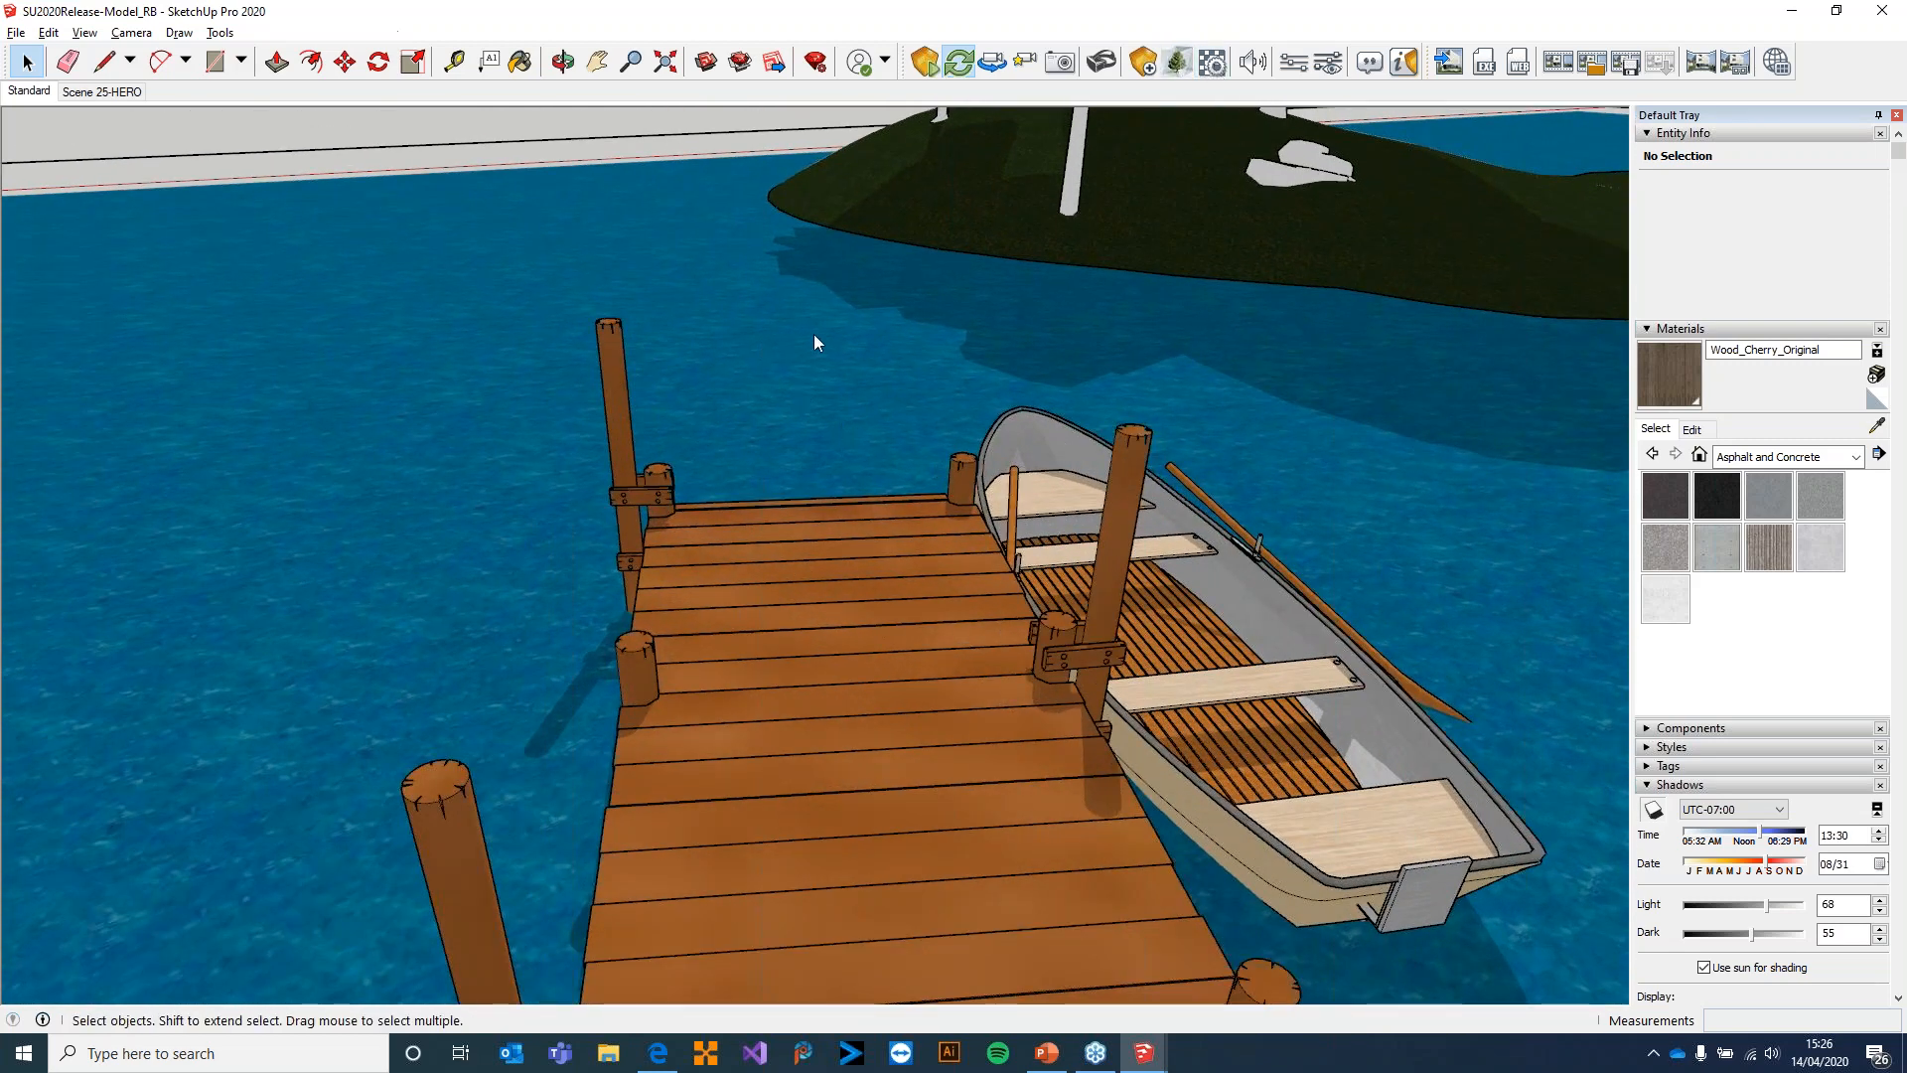
Check the textures of Wood_Cherry_Original in the Enscape material editor by searching for "cherr", and close the editor
scroll(513, 751, "down", 5)
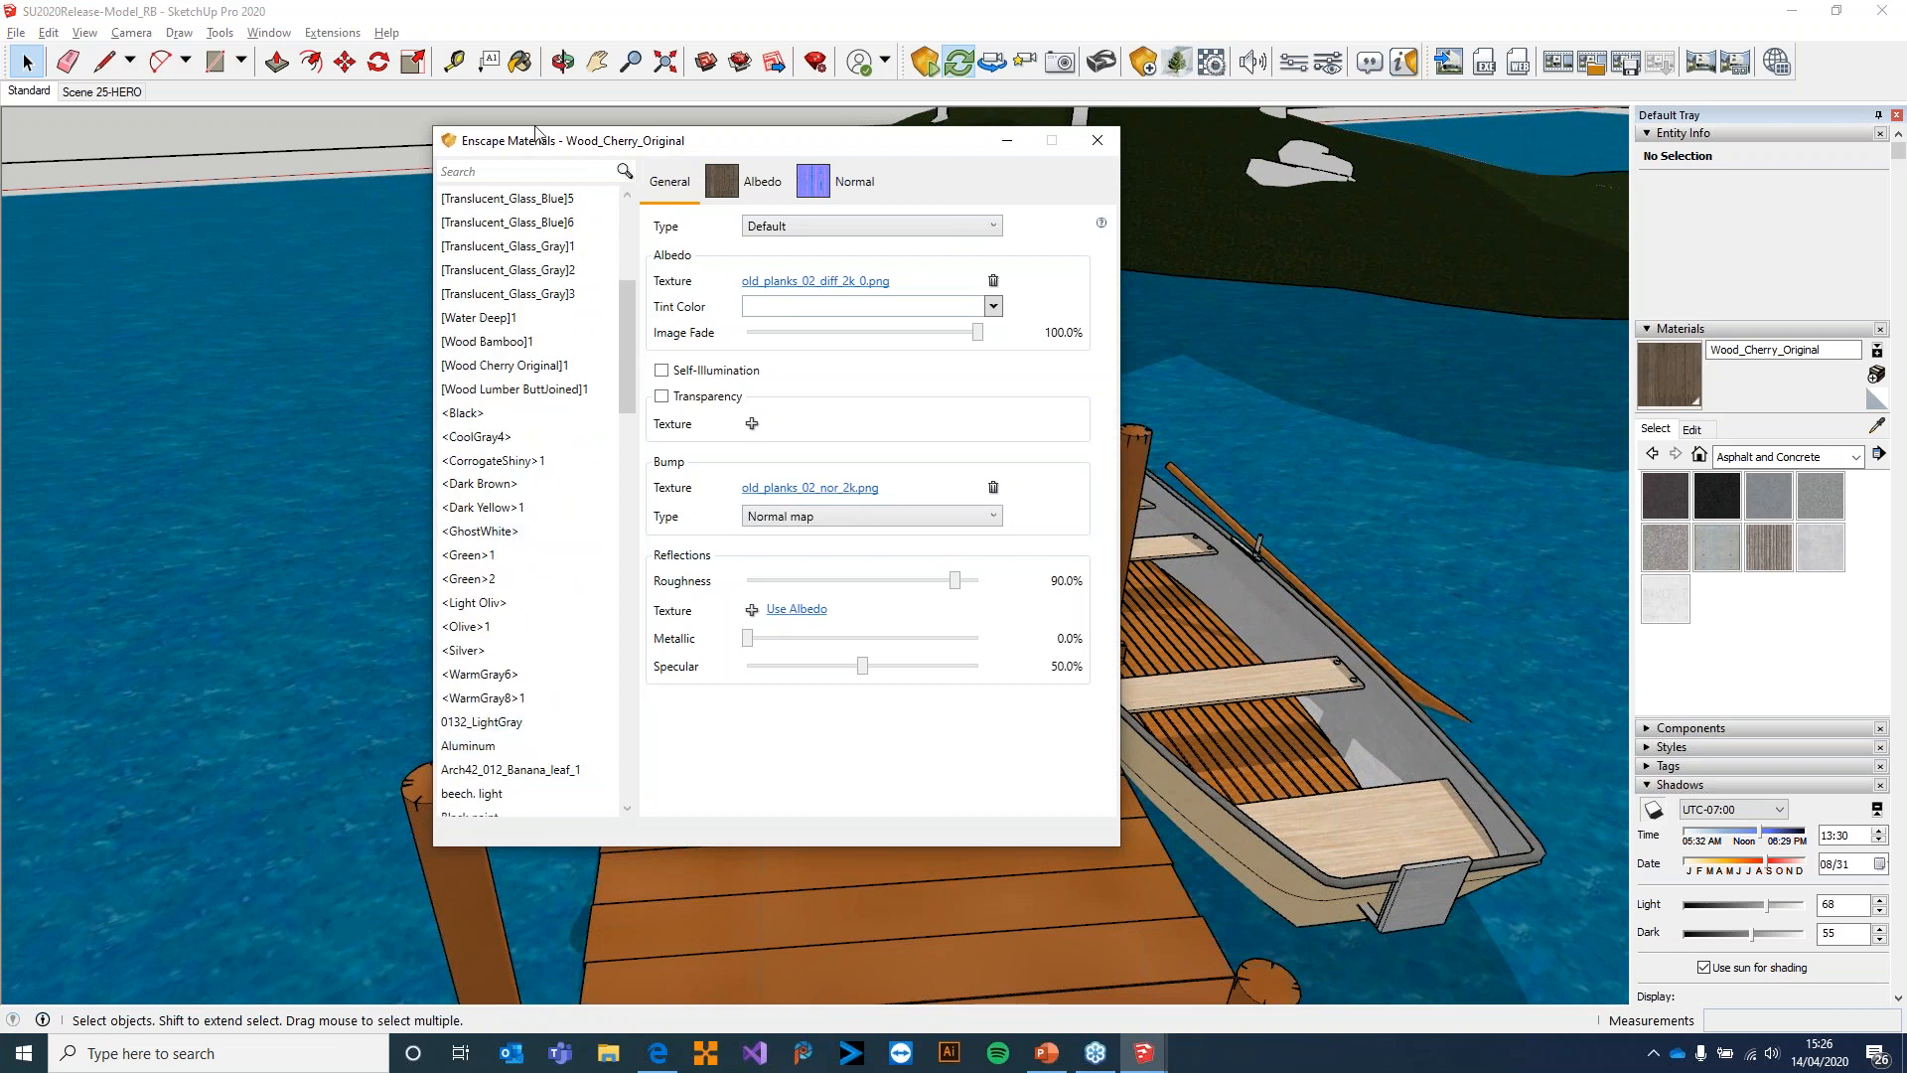
type("rr")
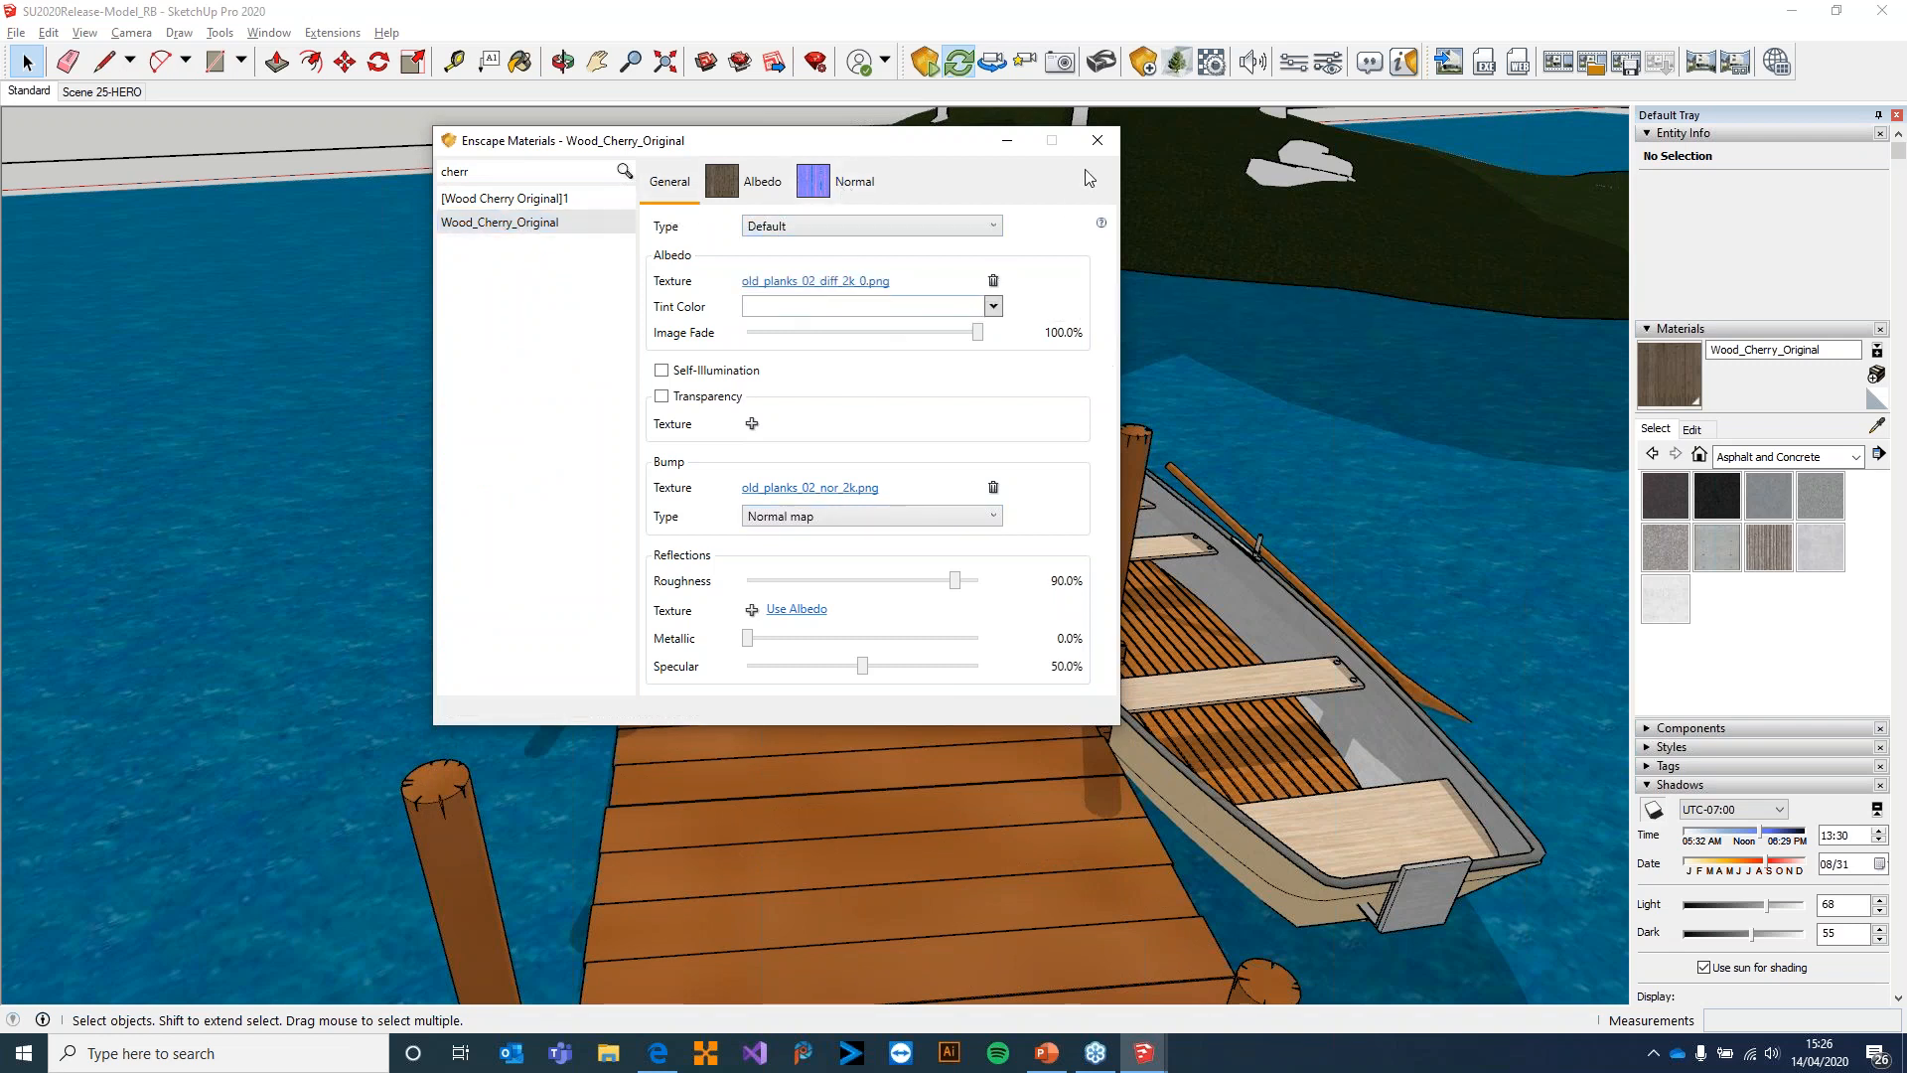
left_click(1096, 140)
Select the Dock component in SketchUp and examine its planks, ending with the surrounding water selected
middle_click_drag(850, 522, 1155, 524)
scroll(1093, 556, "up", 6)
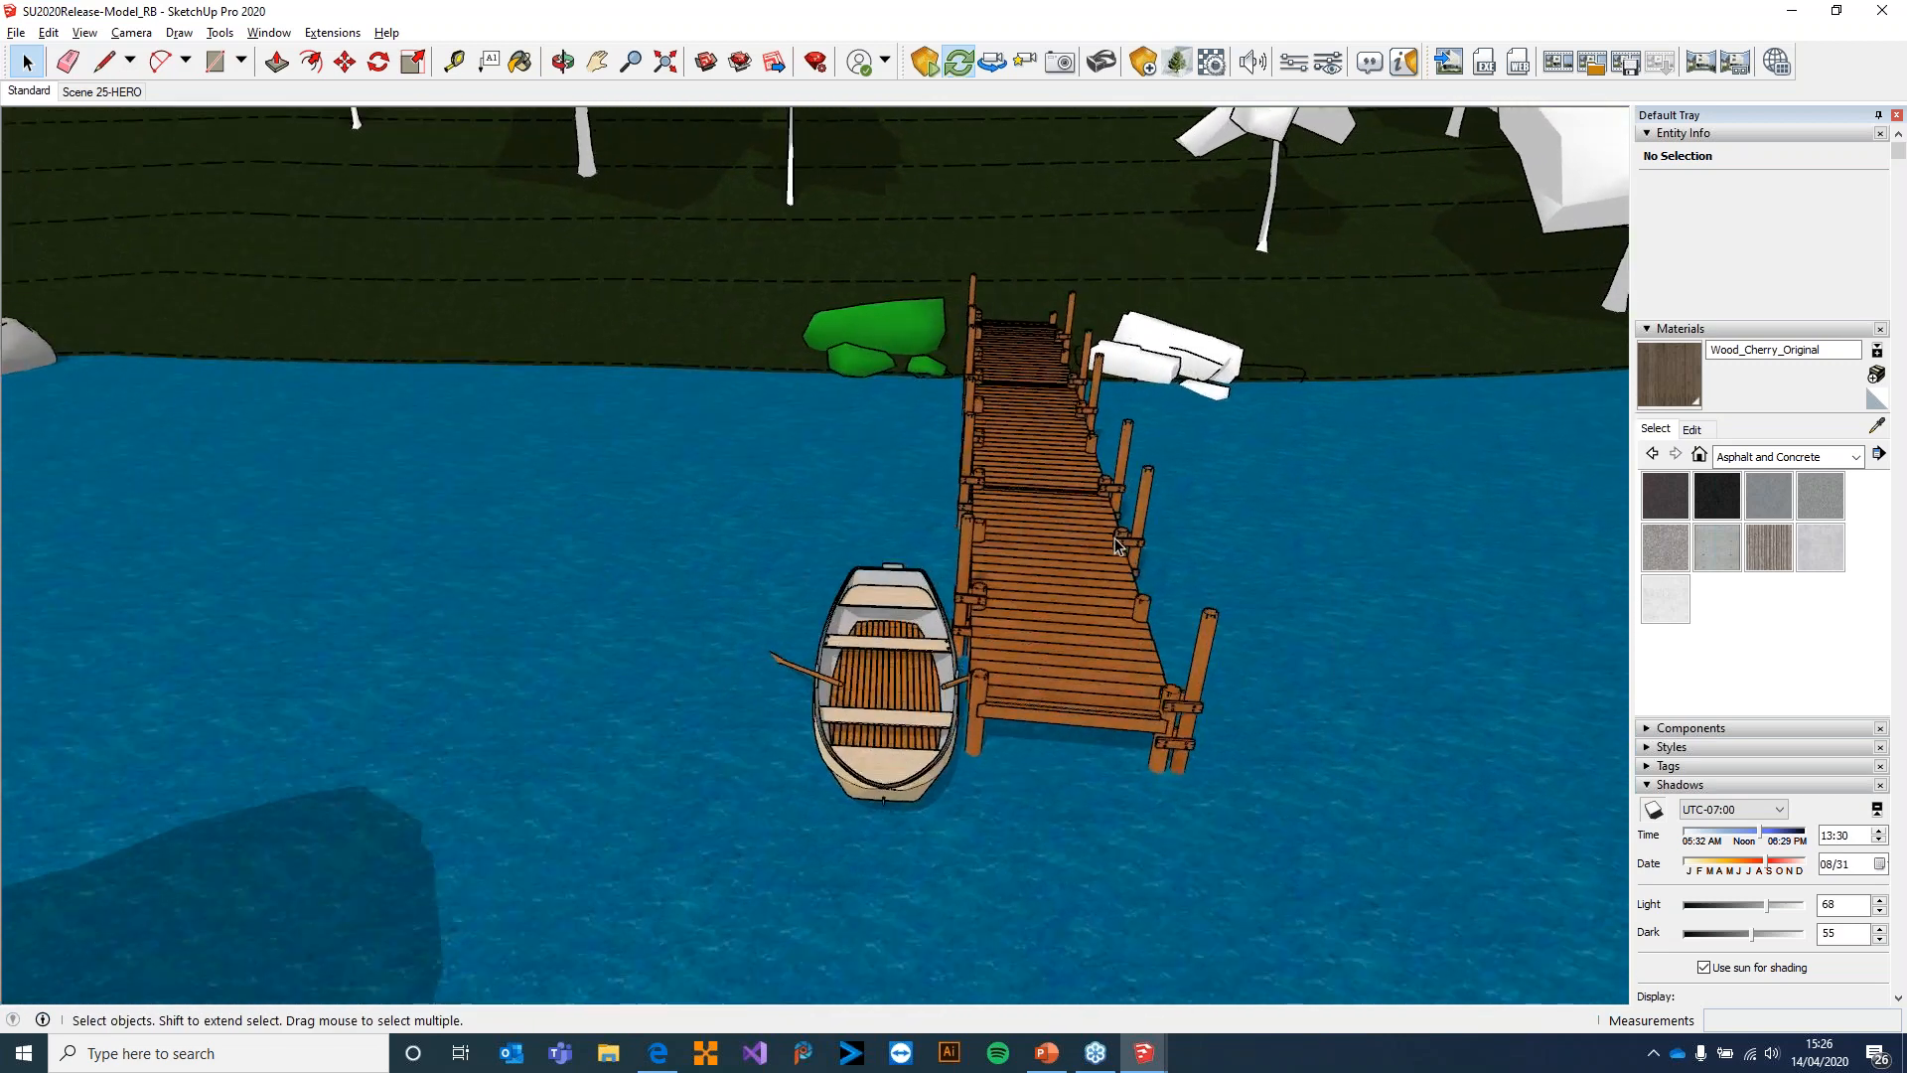
left_click(1046, 584)
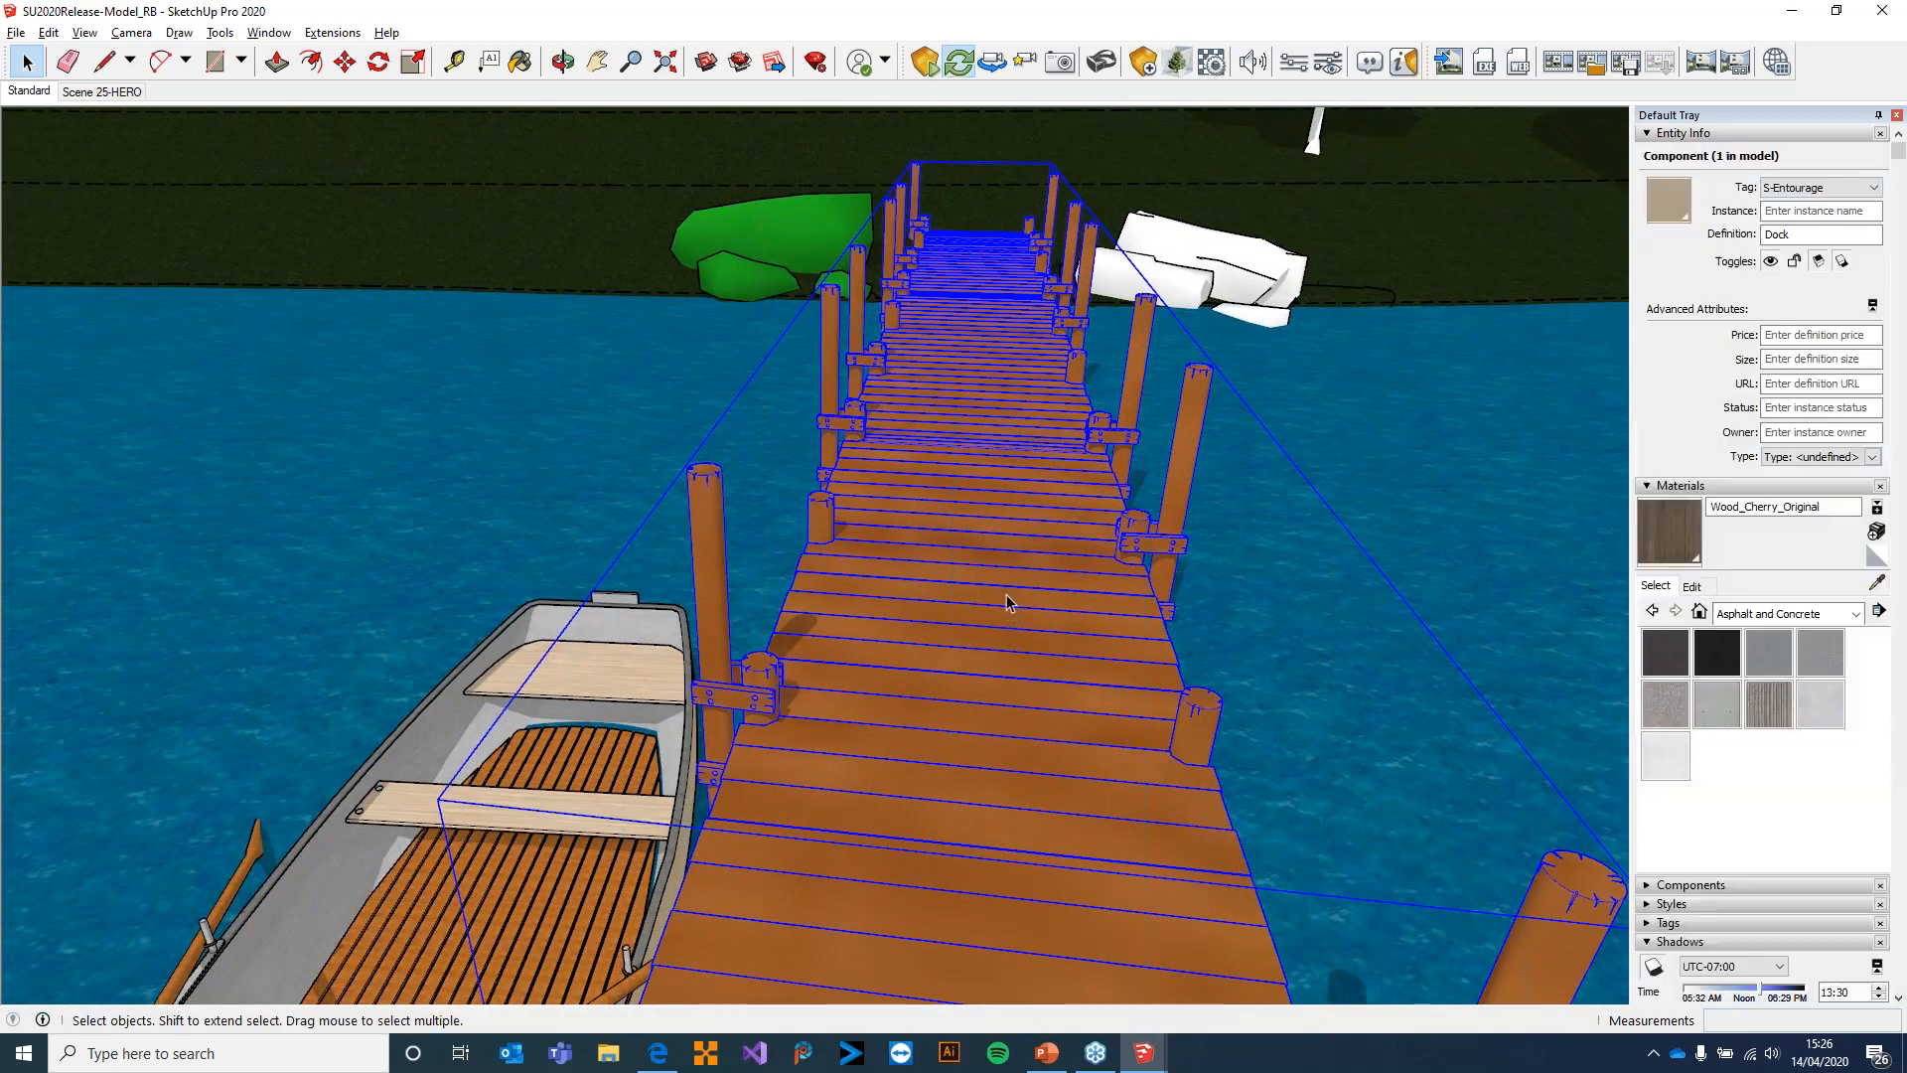
scroll(1009, 576, "up", 2)
left_click(581, 295)
scroll(610, 296, "down", 4)
middle_click_drag(610, 364, 656, 373)
Switch to Enscape and fly to the house's terrace to examine the white staircase and the wall beside it
key("alt+Tab")
left_click_drag(948, 629, 1813, 706)
key("w")
key("w")
key("w")
key("w")
key("w")
key("w")
key("w")
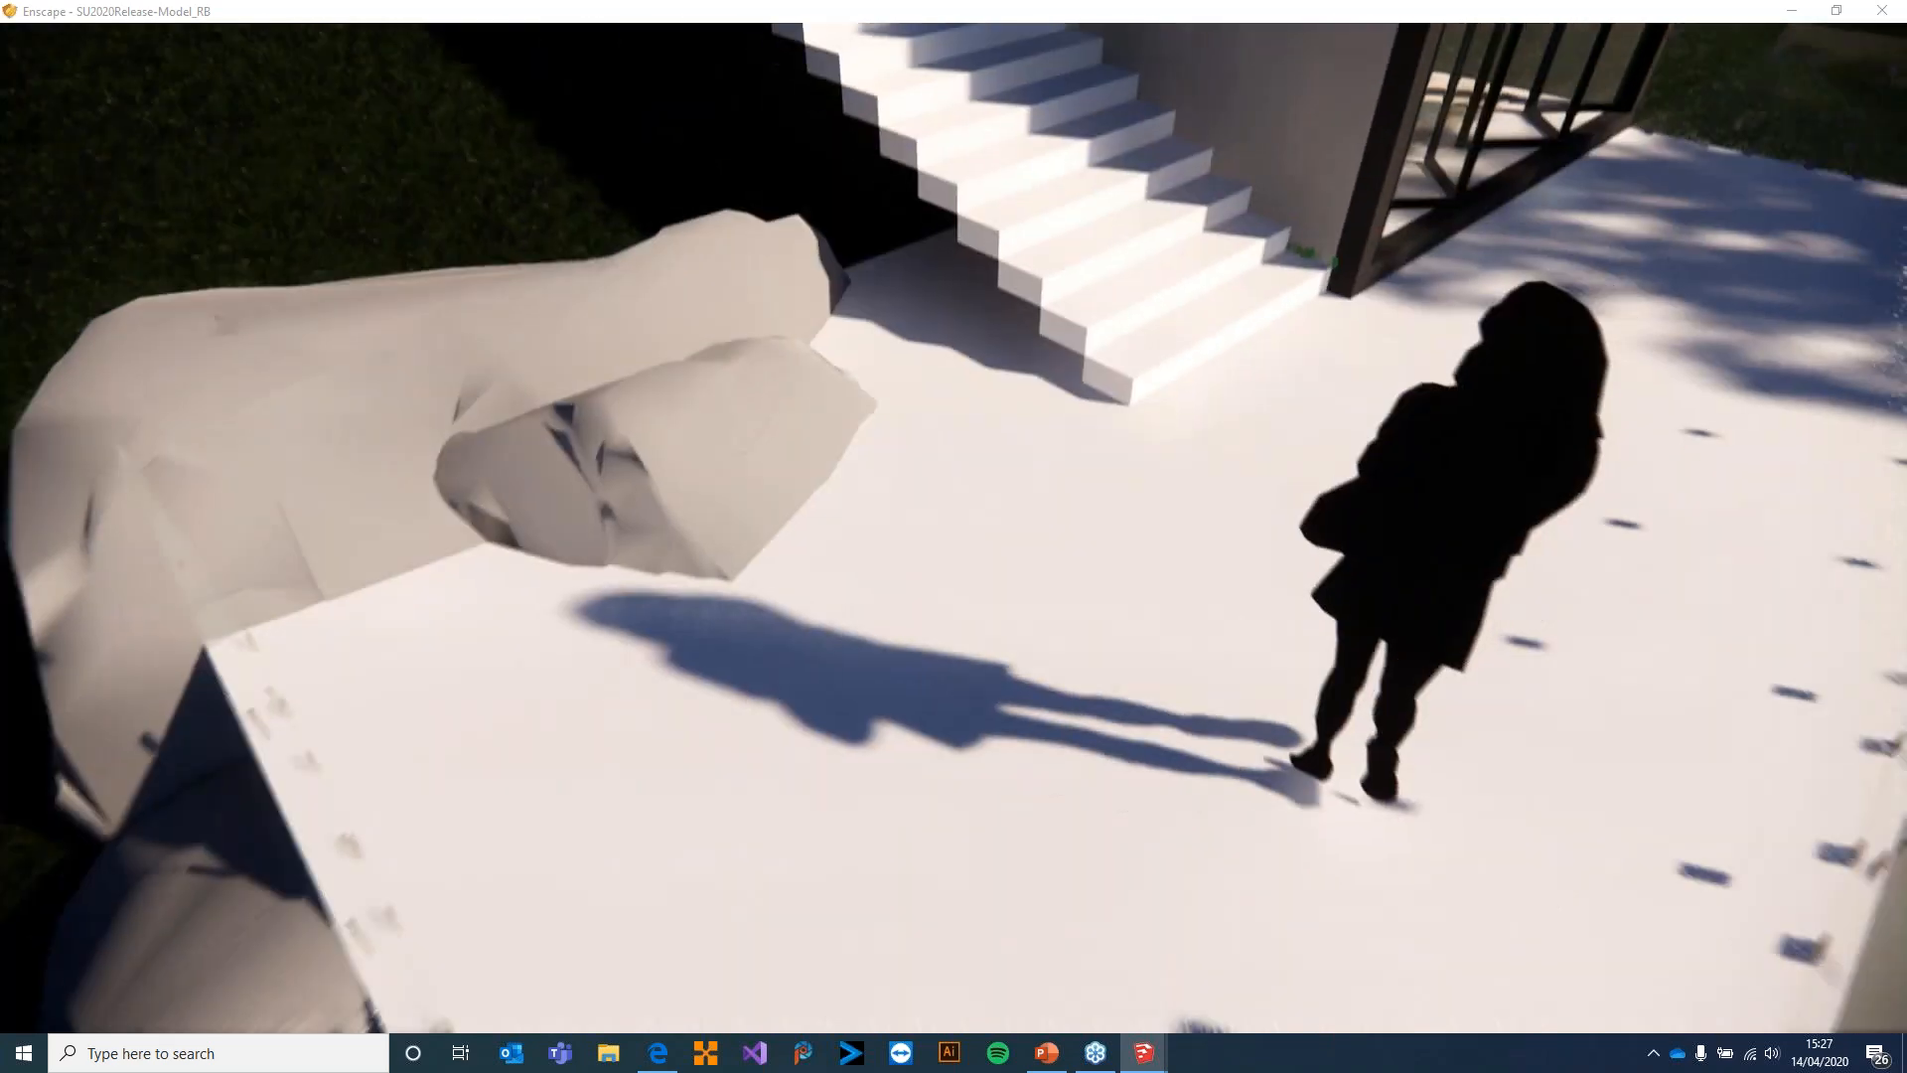
left_click_drag(883, 435, 886, 480)
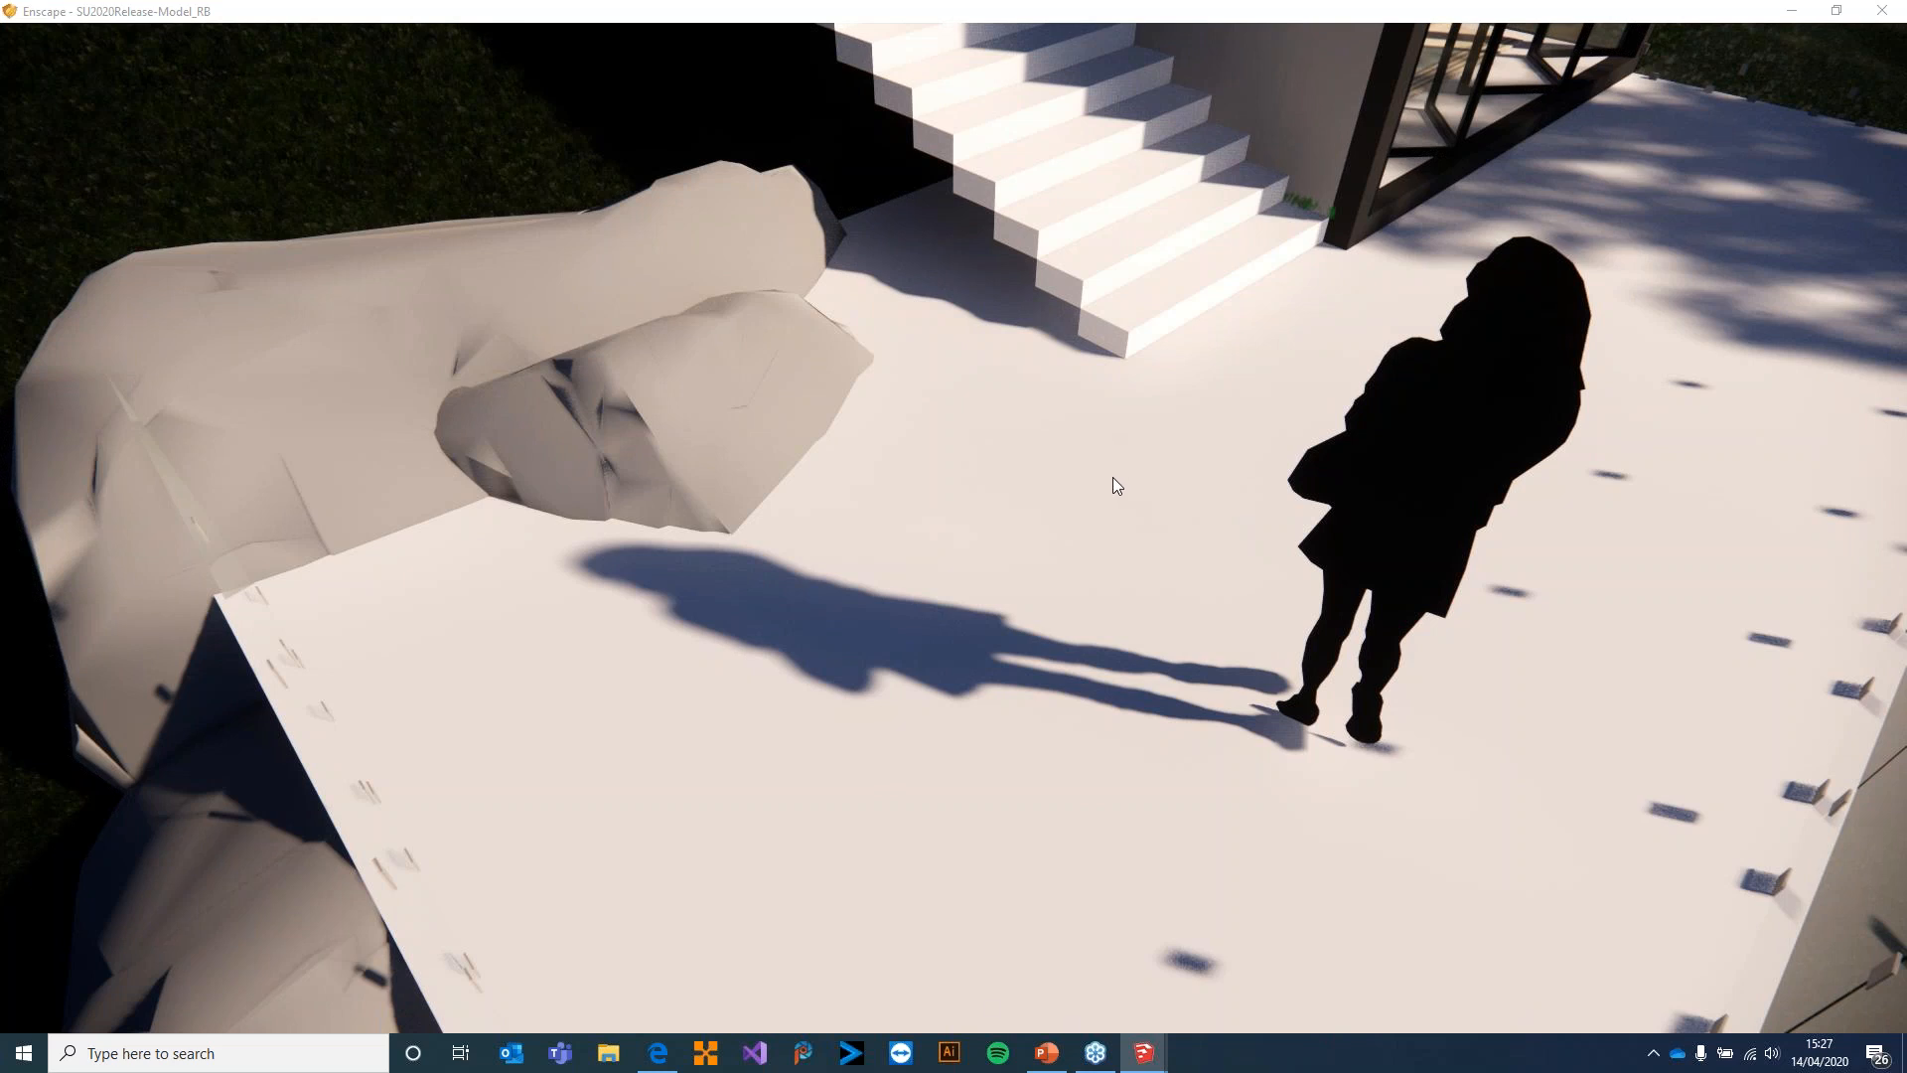
left_click_drag(1081, 449, 1004, 528)
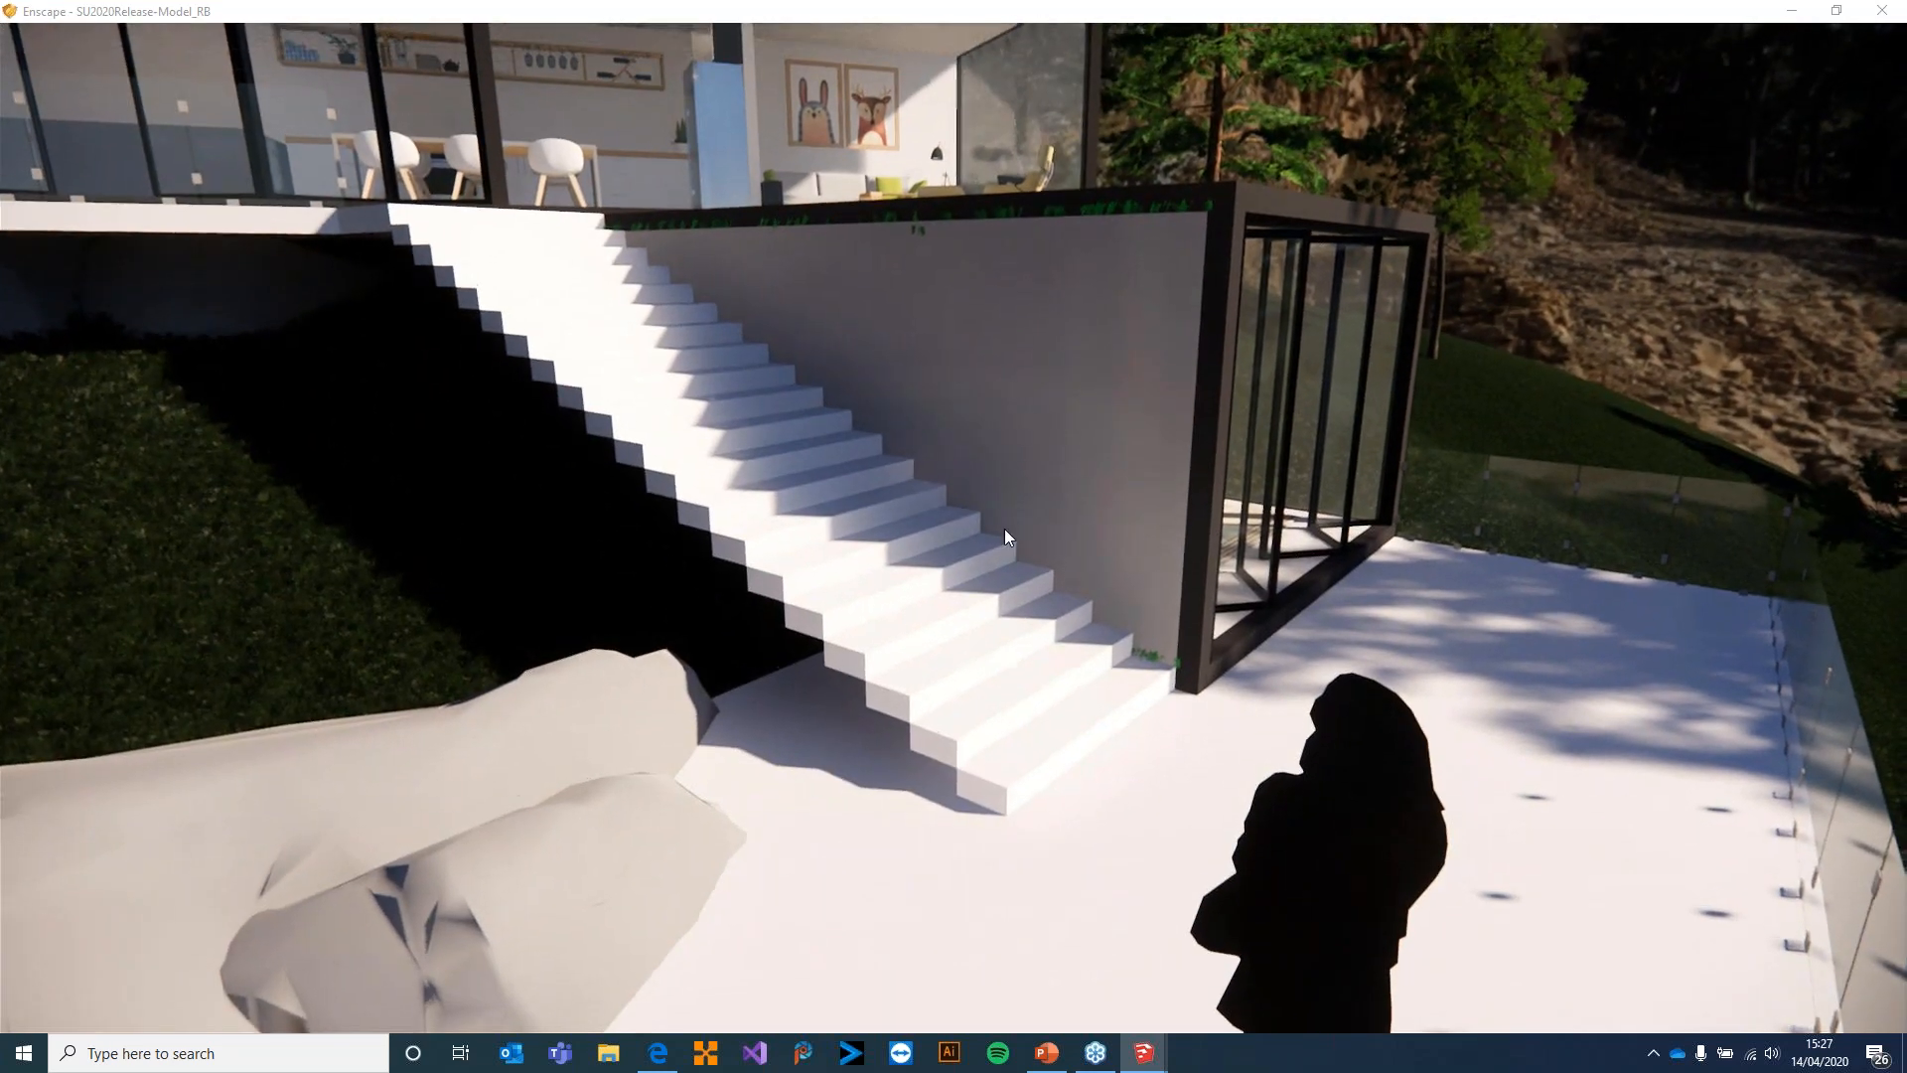
Switch to SketchUp and open the nested house groups for editing down to the wall beside the outdoor staircase
key("alt+Tab")
key("alt+Tab")
mouse_move(902, 473)
middle_mouse_down()
mouse_move(969, 706)
mouse_move(973, 845)
middle_mouse_up()
mouse_move(1031, 522)
middle_mouse_down()
mouse_move(913, 316)
mouse_move(1082, 884)
middle_mouse_up()
middle_click_drag(944, 259, 1107, 767, "shift")
scroll(1278, 888, "up", 3)
scroll(1278, 888, "up", 6)
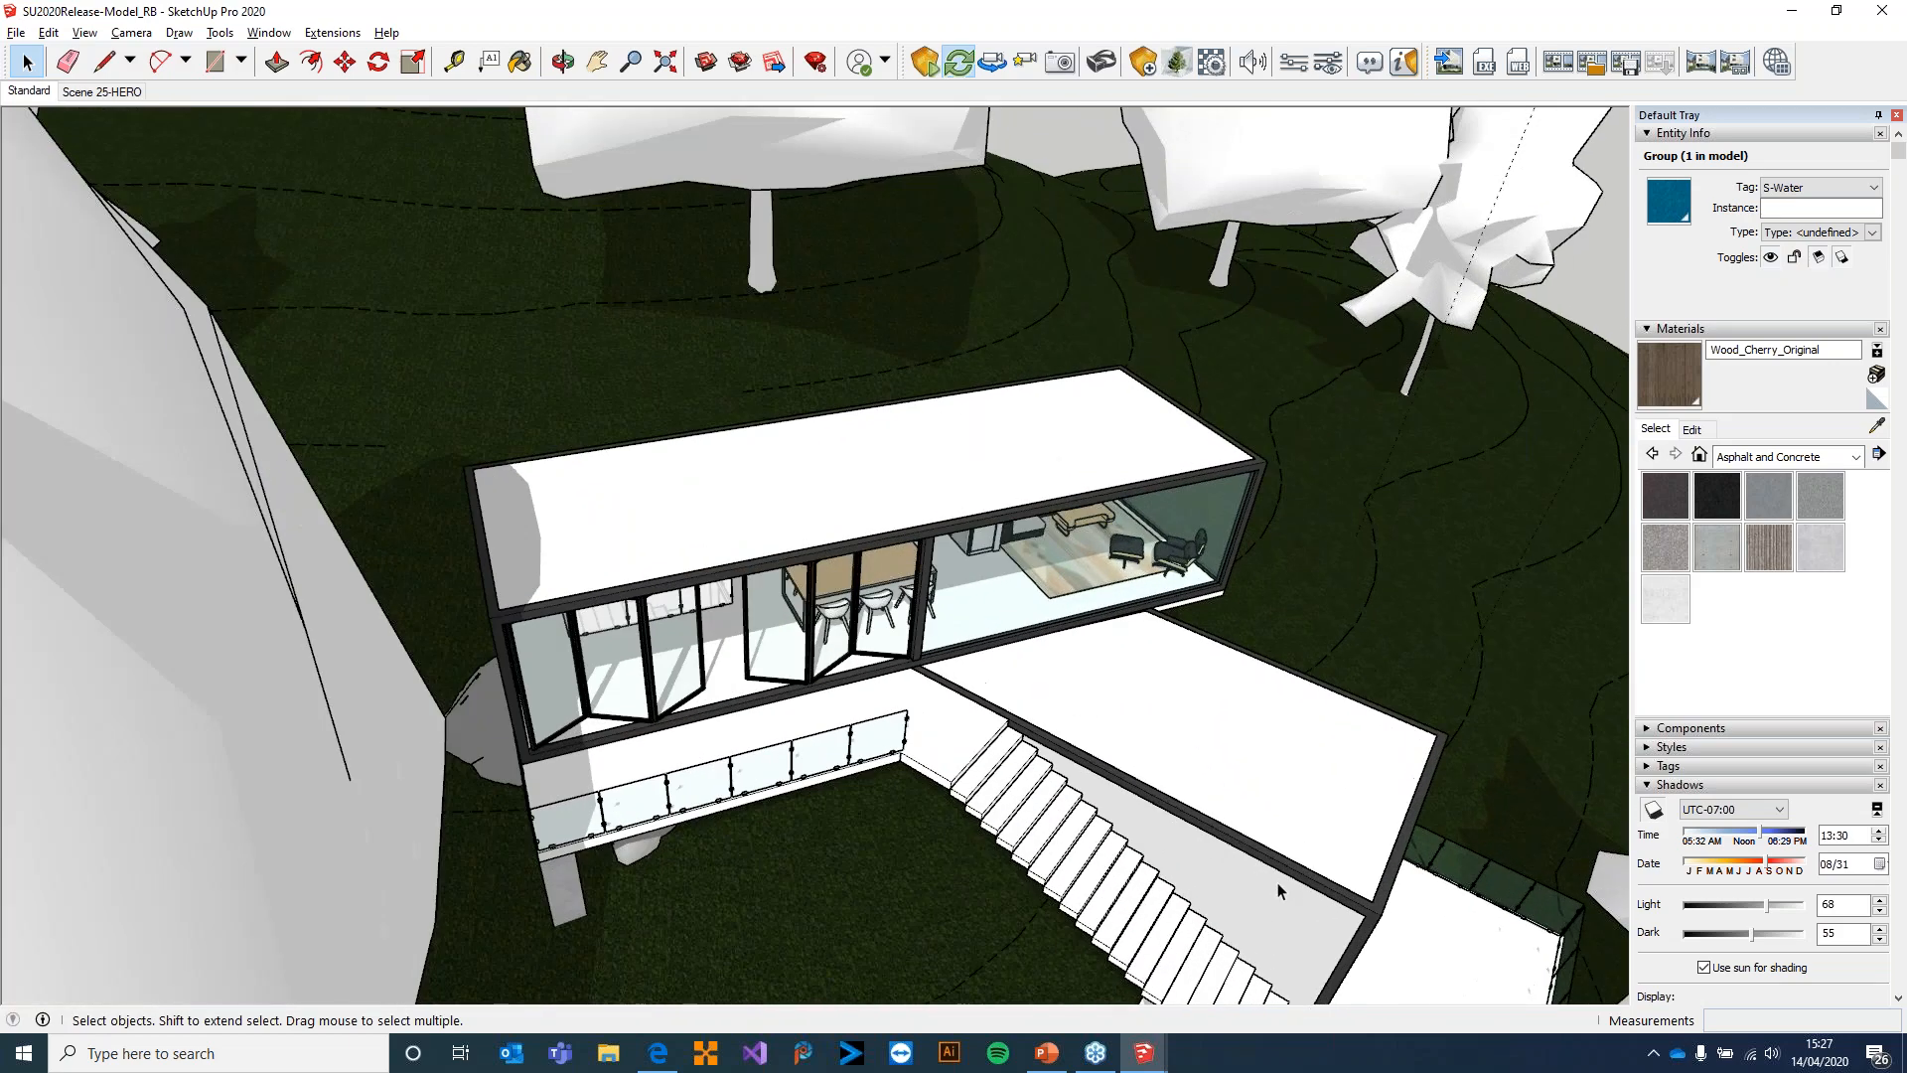
mouse_move(1178, 710)
middle_mouse_down("shift")
mouse_move(1086, 621)
mouse_move(1093, 594)
middle_mouse_up("shift")
scroll(1101, 610, "up", 2)
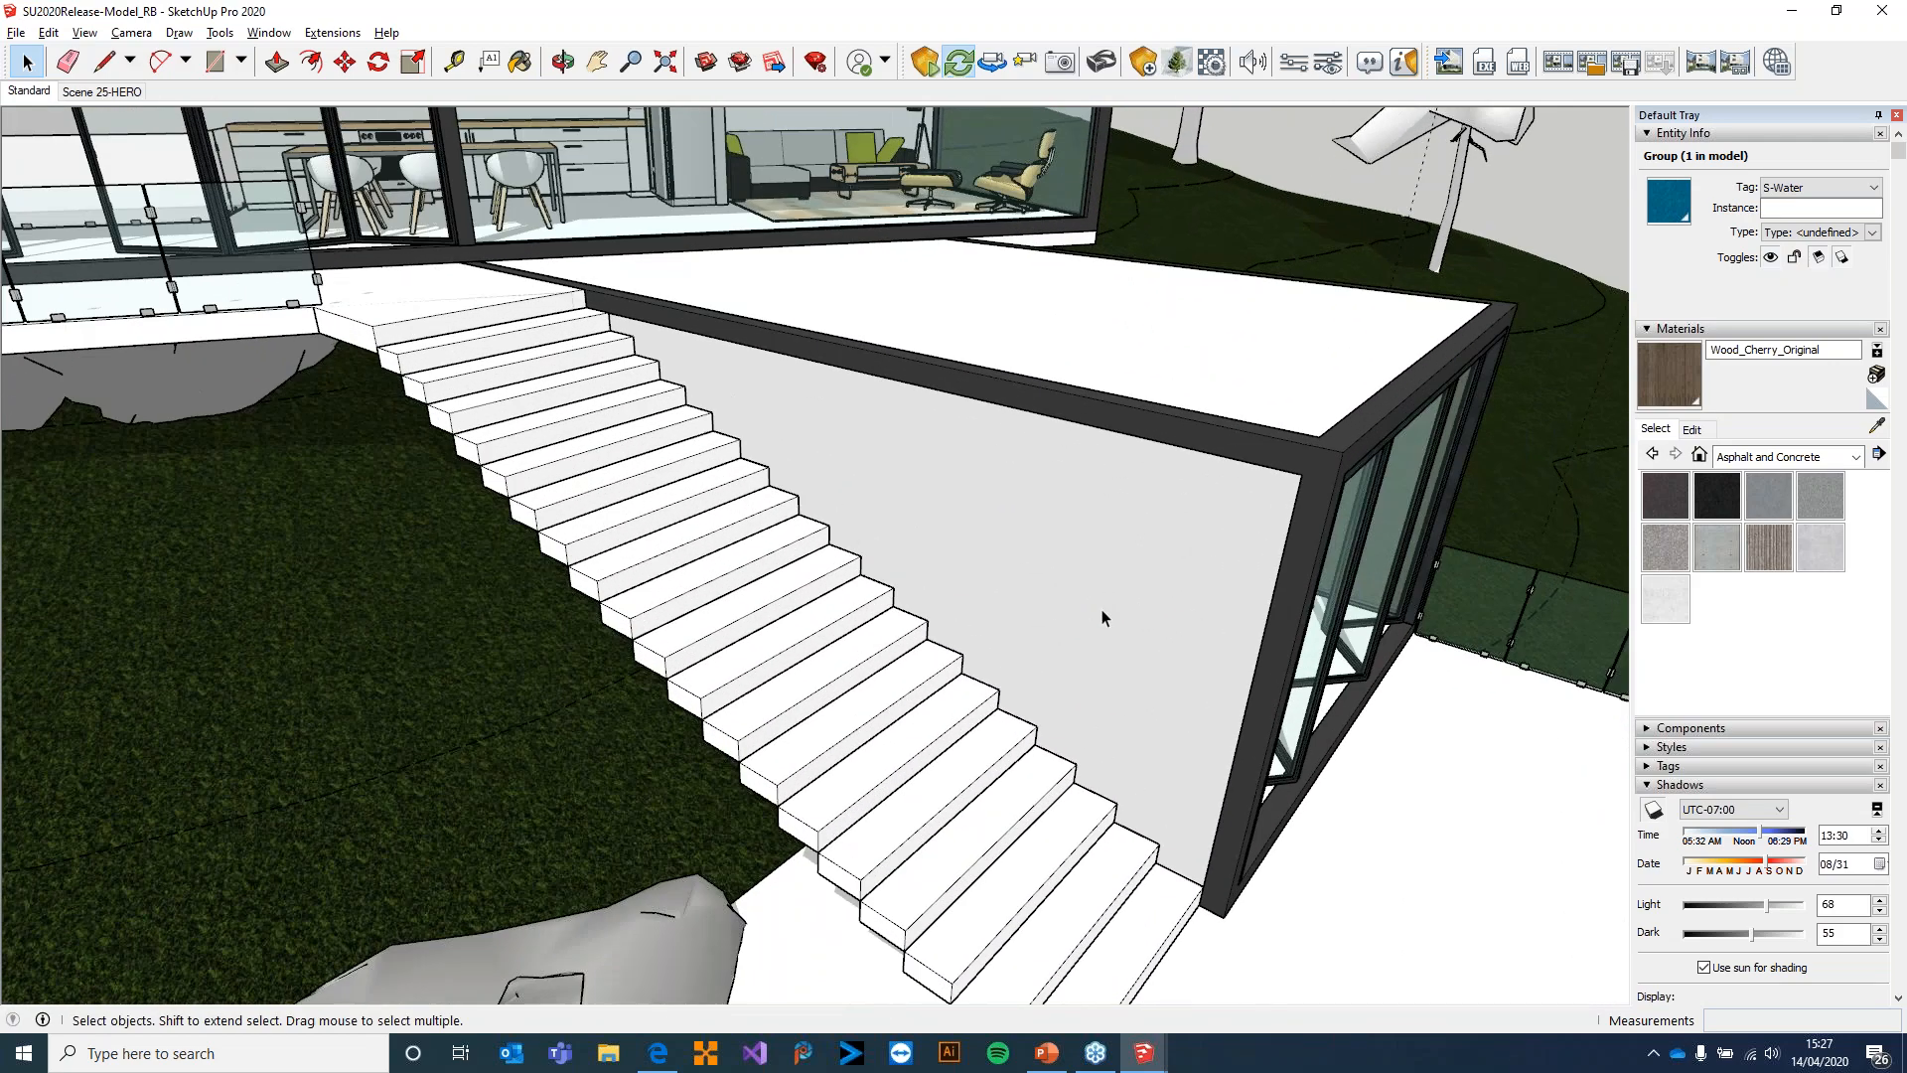
left_click(1108, 551)
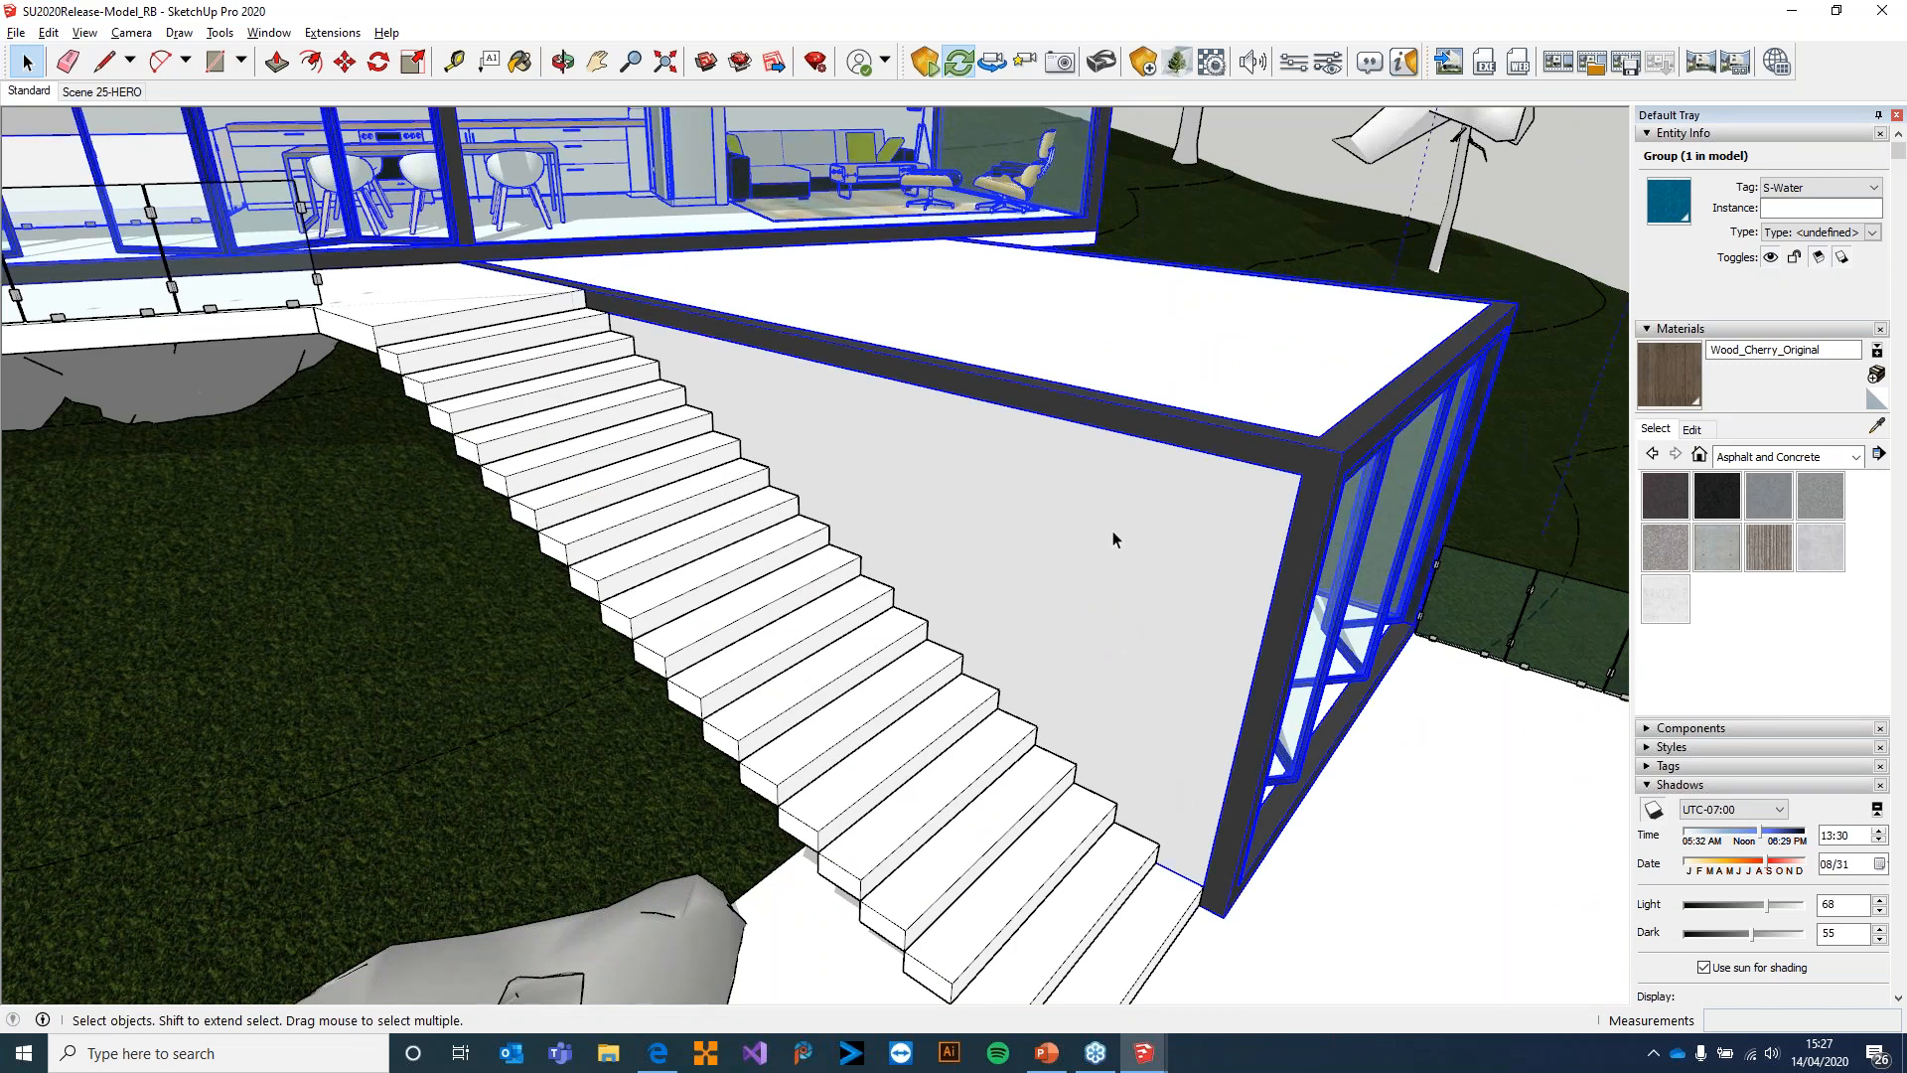
double_click(1113, 536)
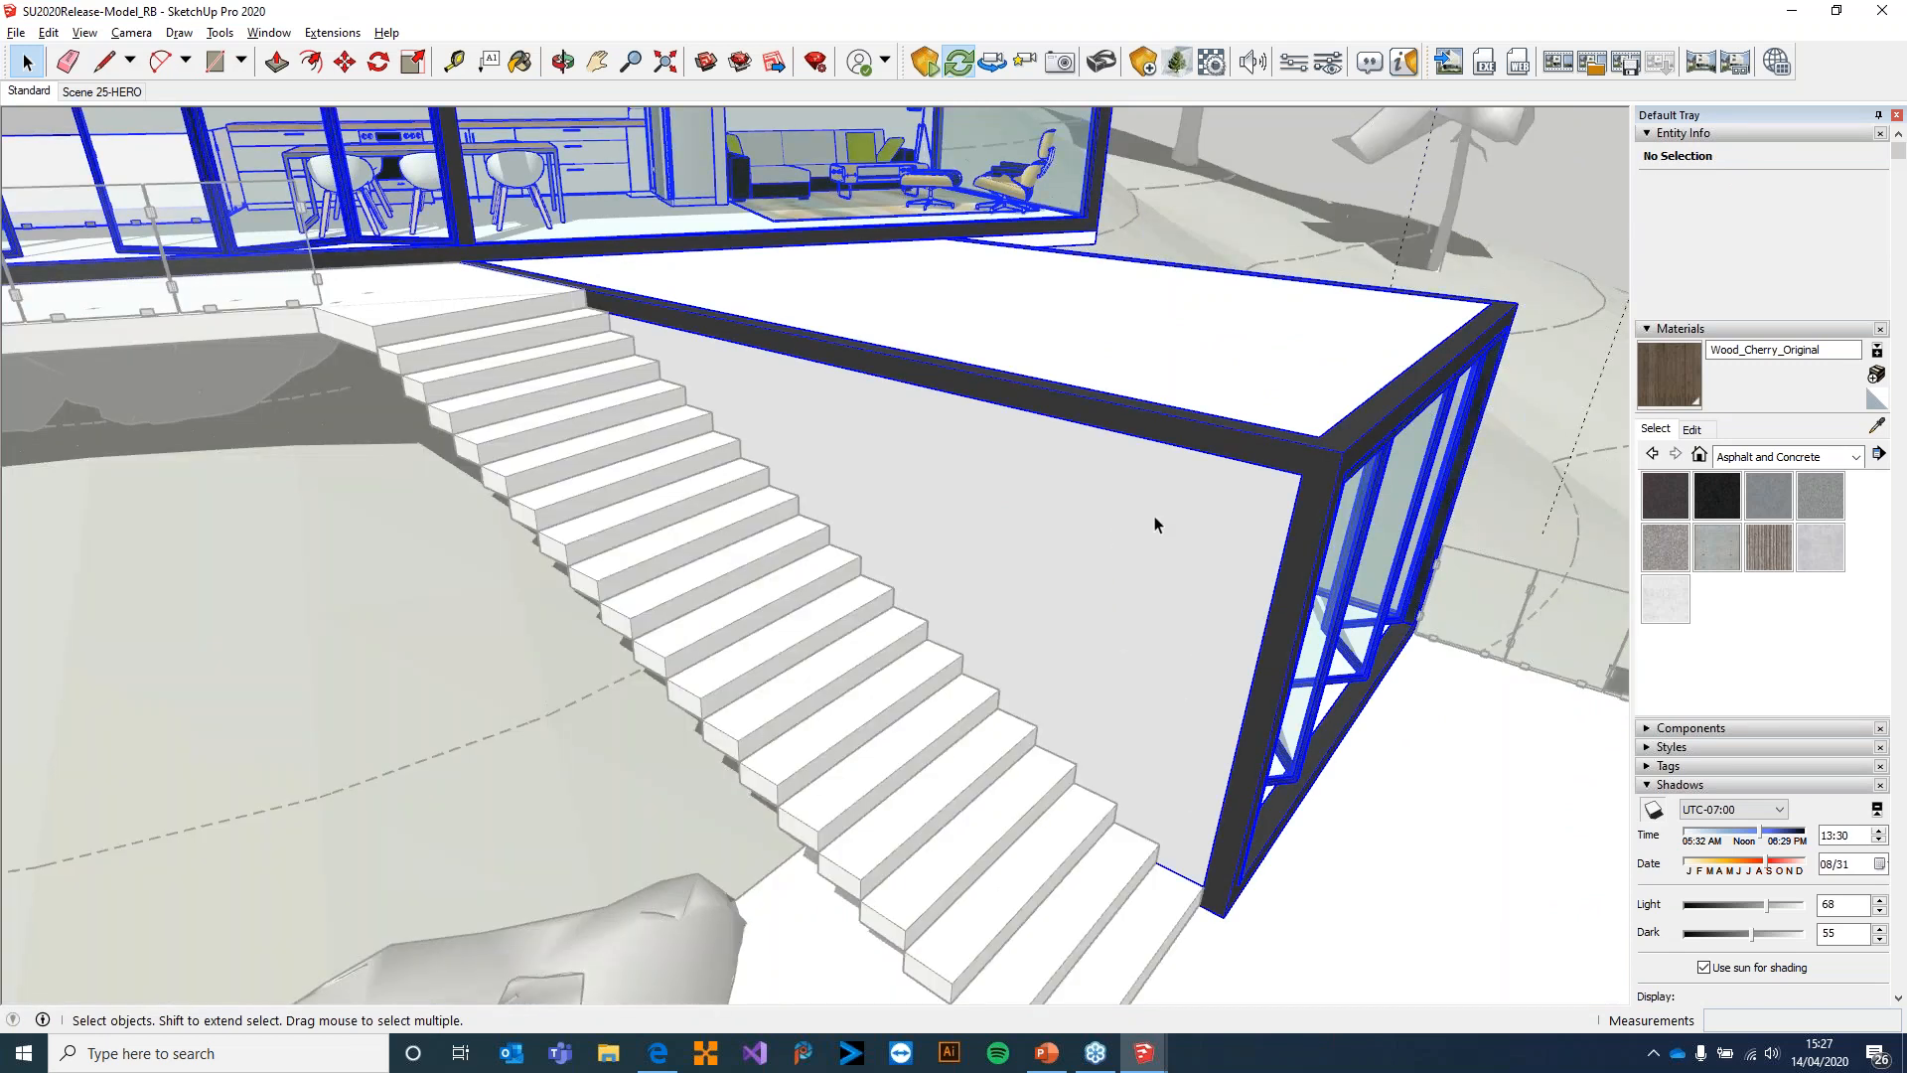
left_click(1157, 512)
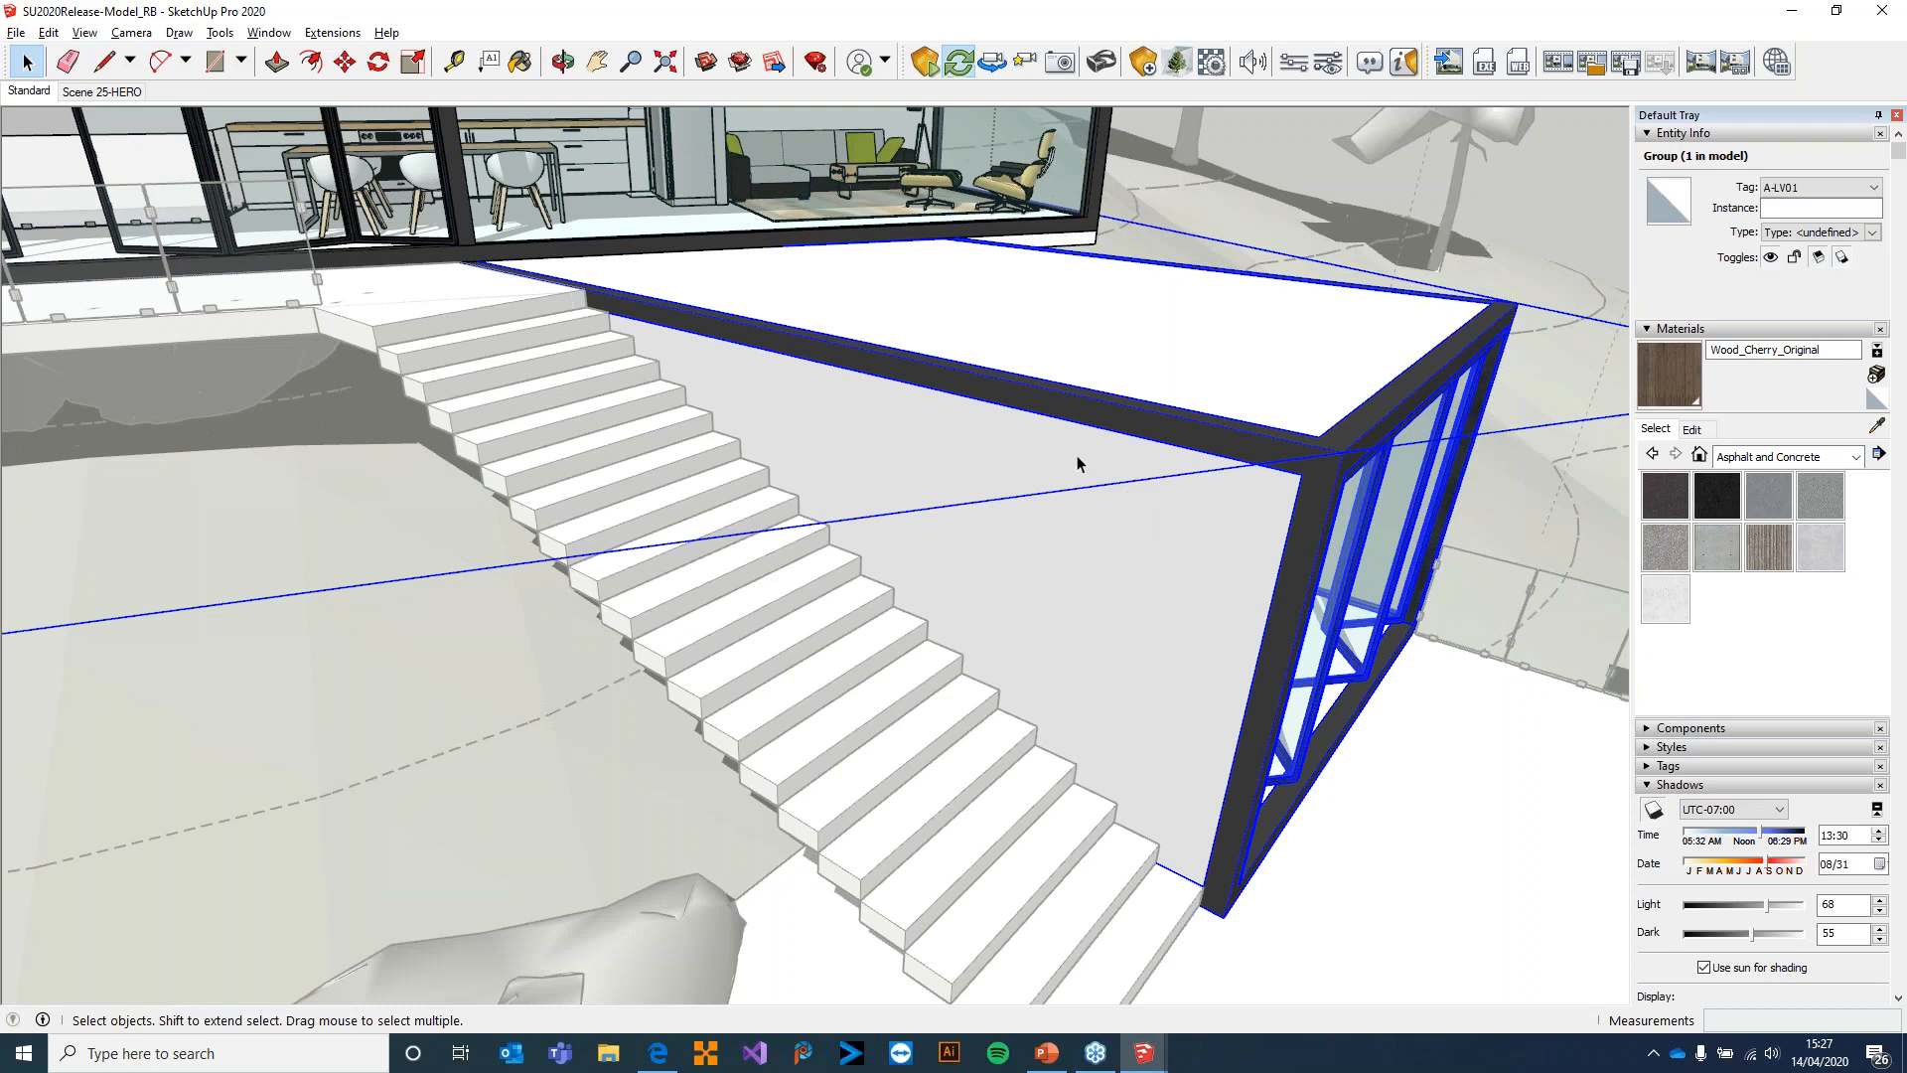
double_click(1130, 480)
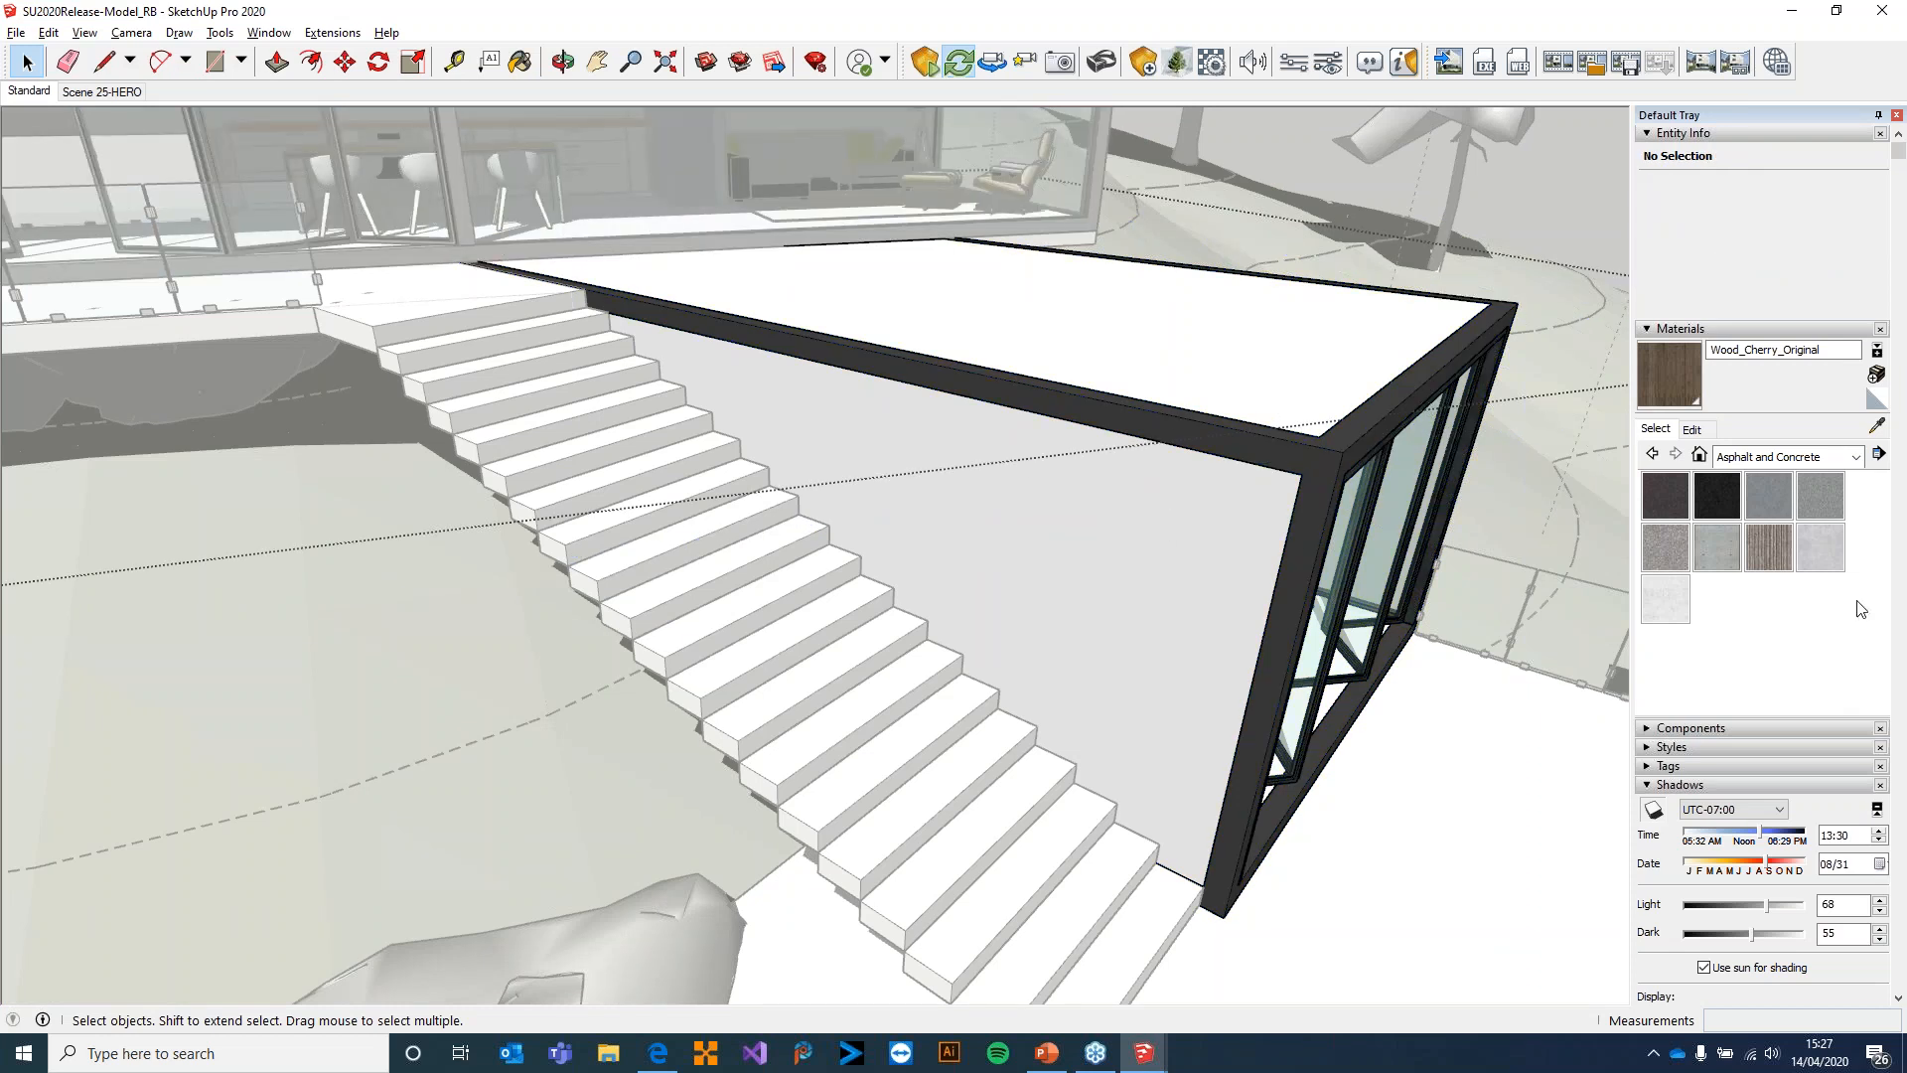
Sample the Stairs Wall material from the wall beside the staircase and select its name
left_click(1877, 426)
left_click(1053, 442)
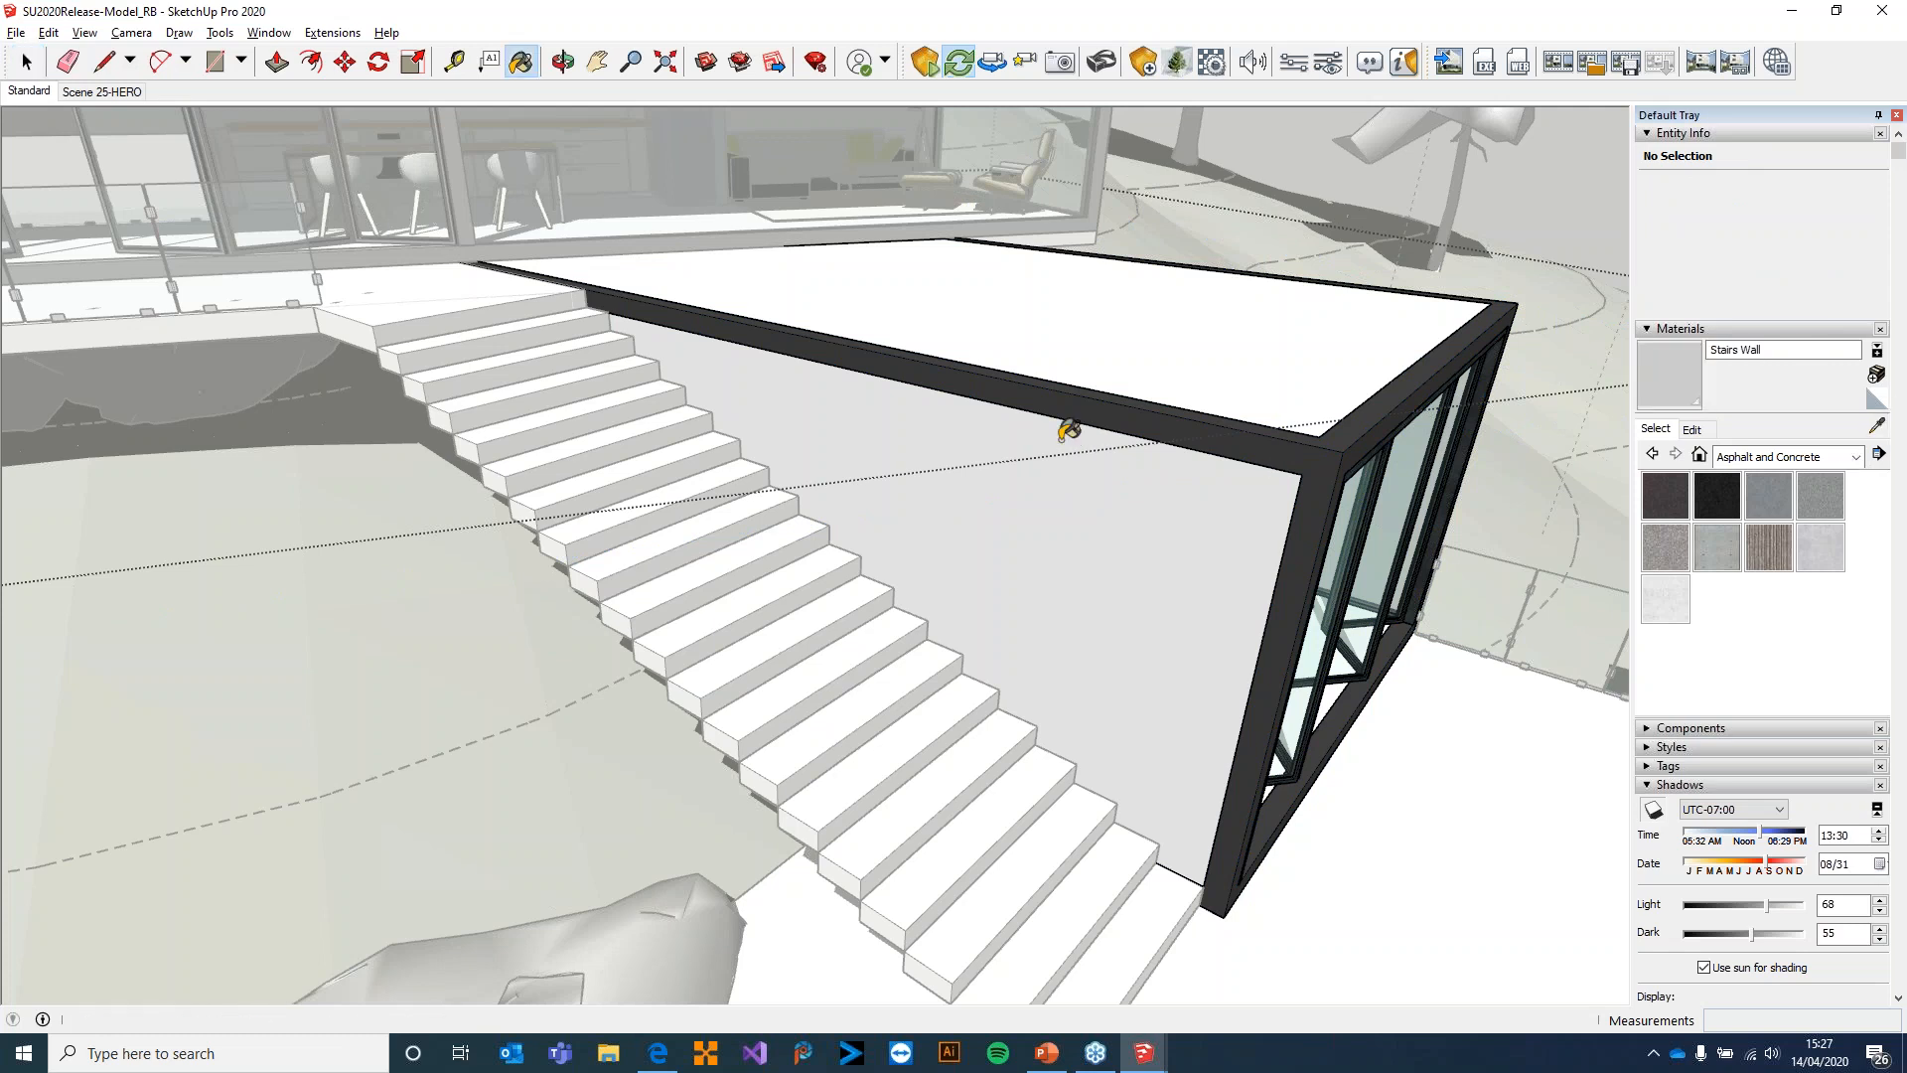
left_click(1800, 348)
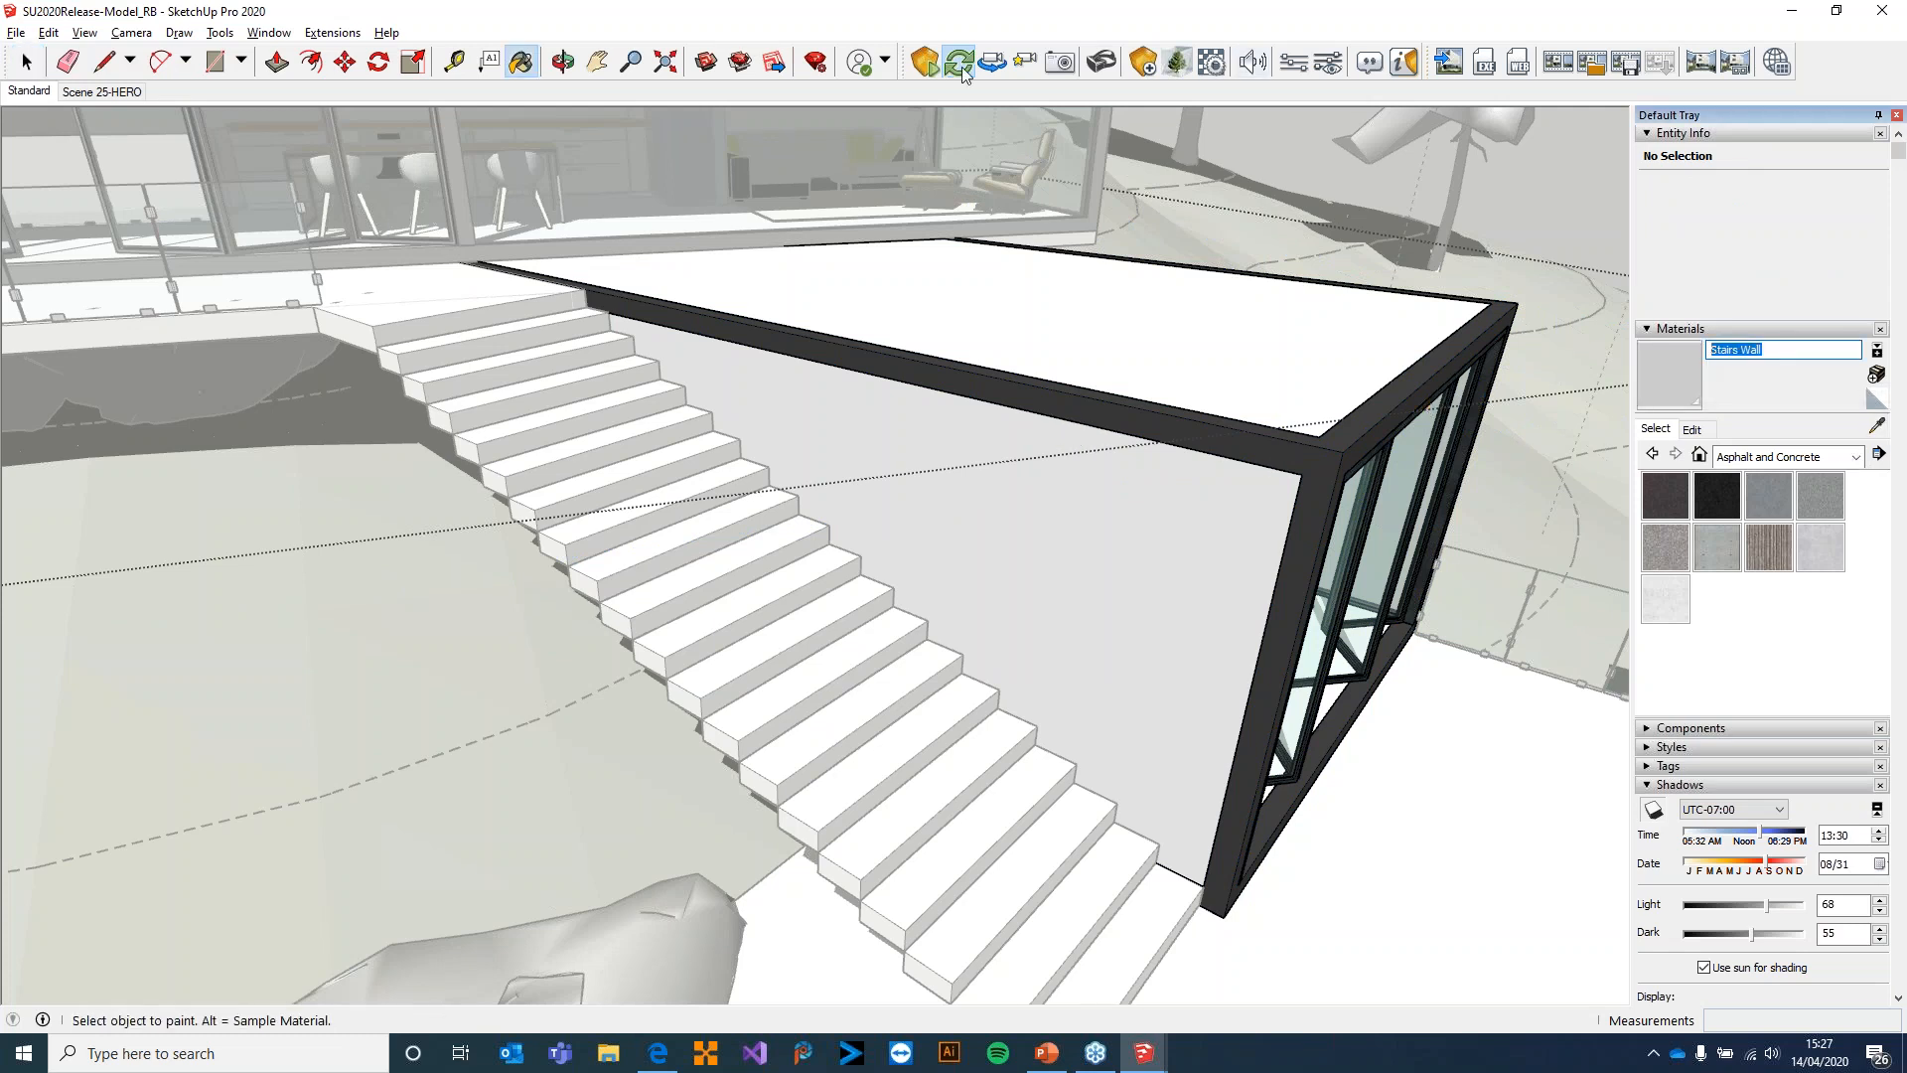
Find the Stairs Wall material in the Enscape material editor by searching for "stairs" and review the available material types
left_click(1213, 62)
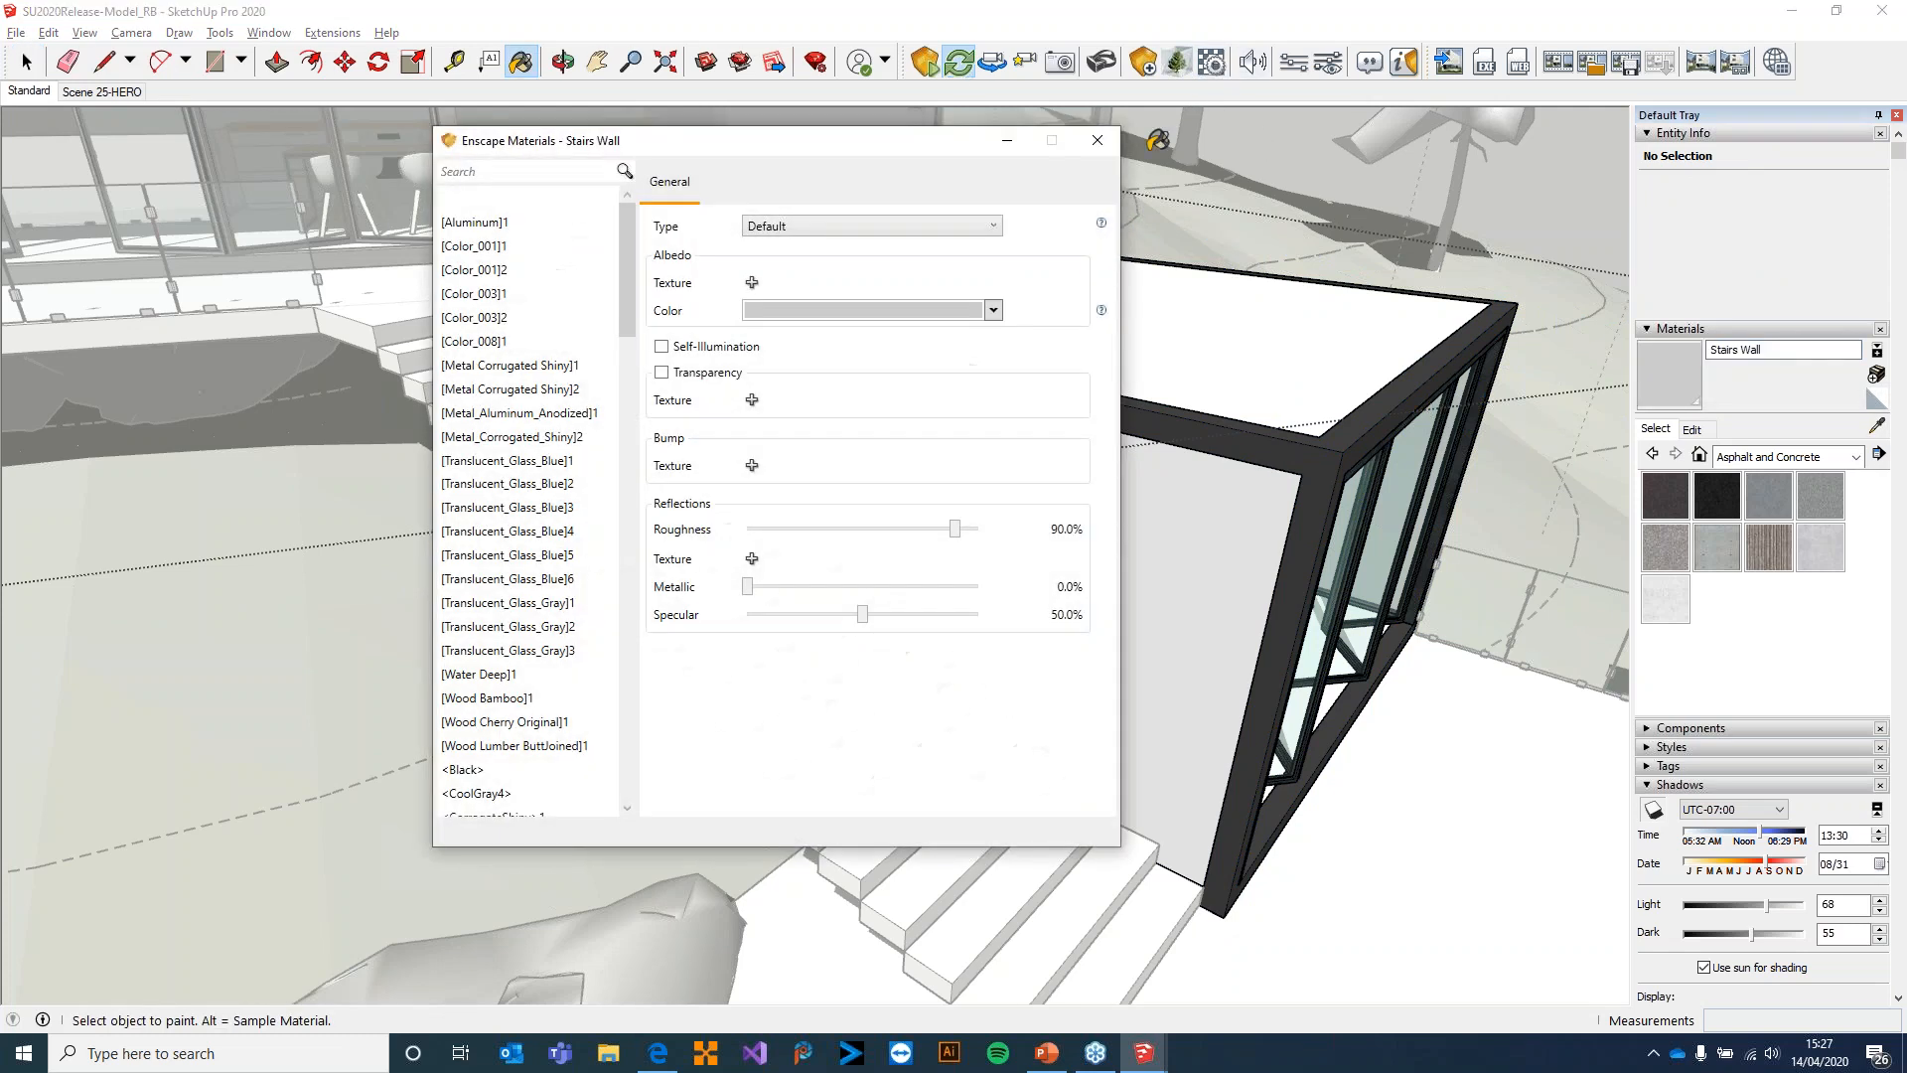
left_click(506, 176)
type("stairs")
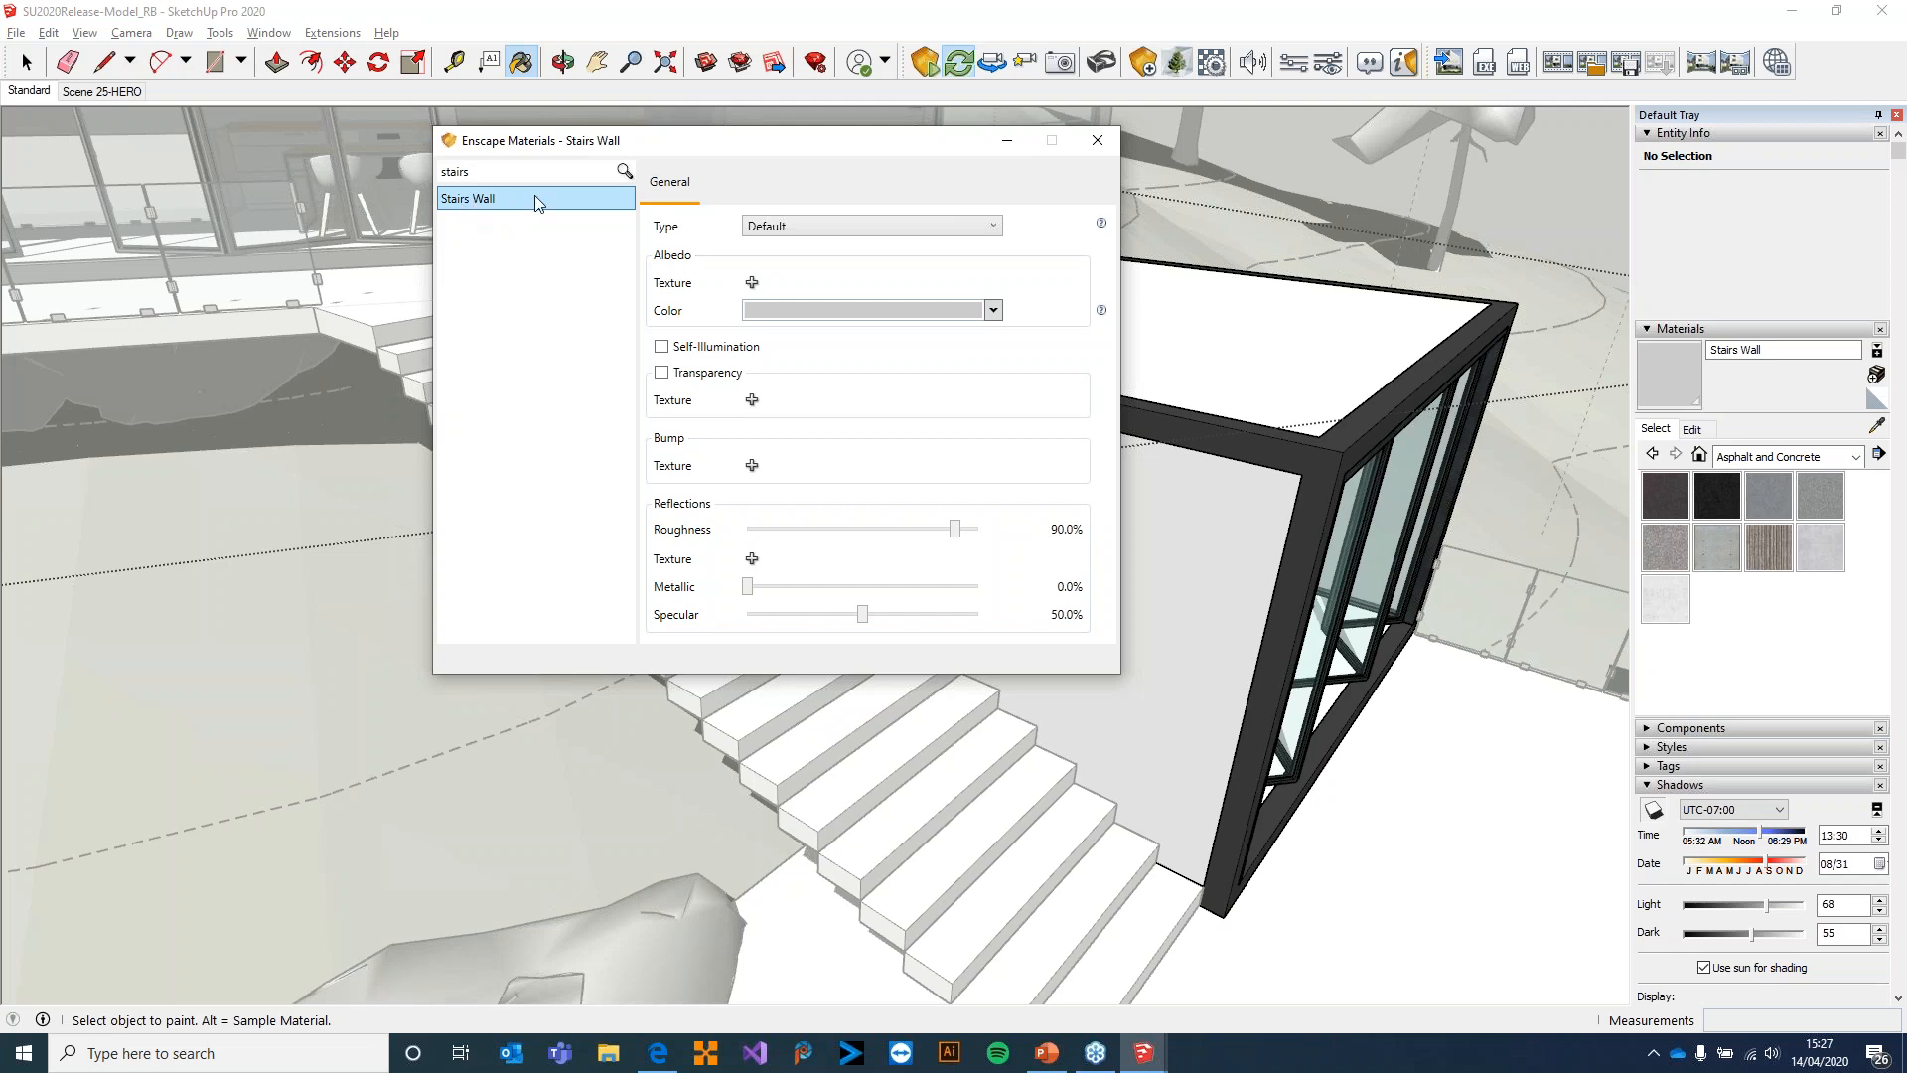
left_click(825, 227)
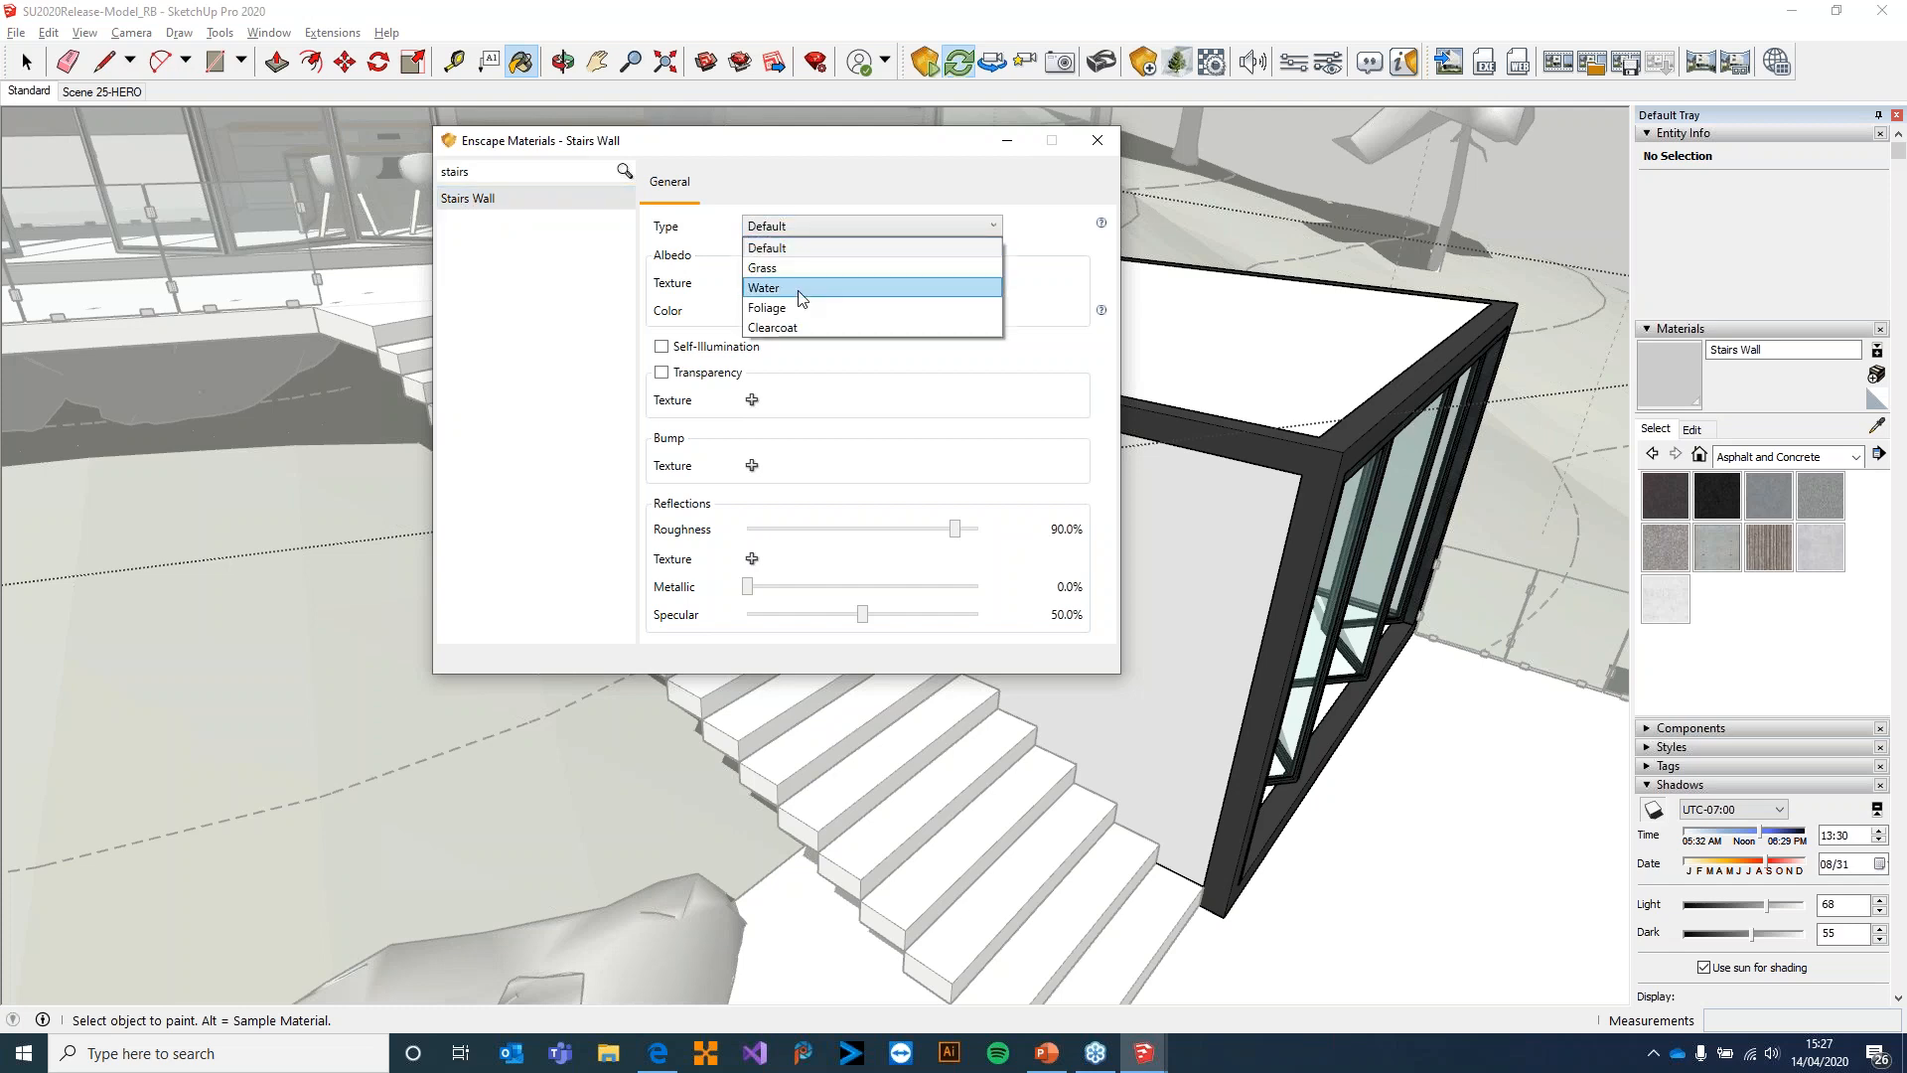
left_click(803, 224)
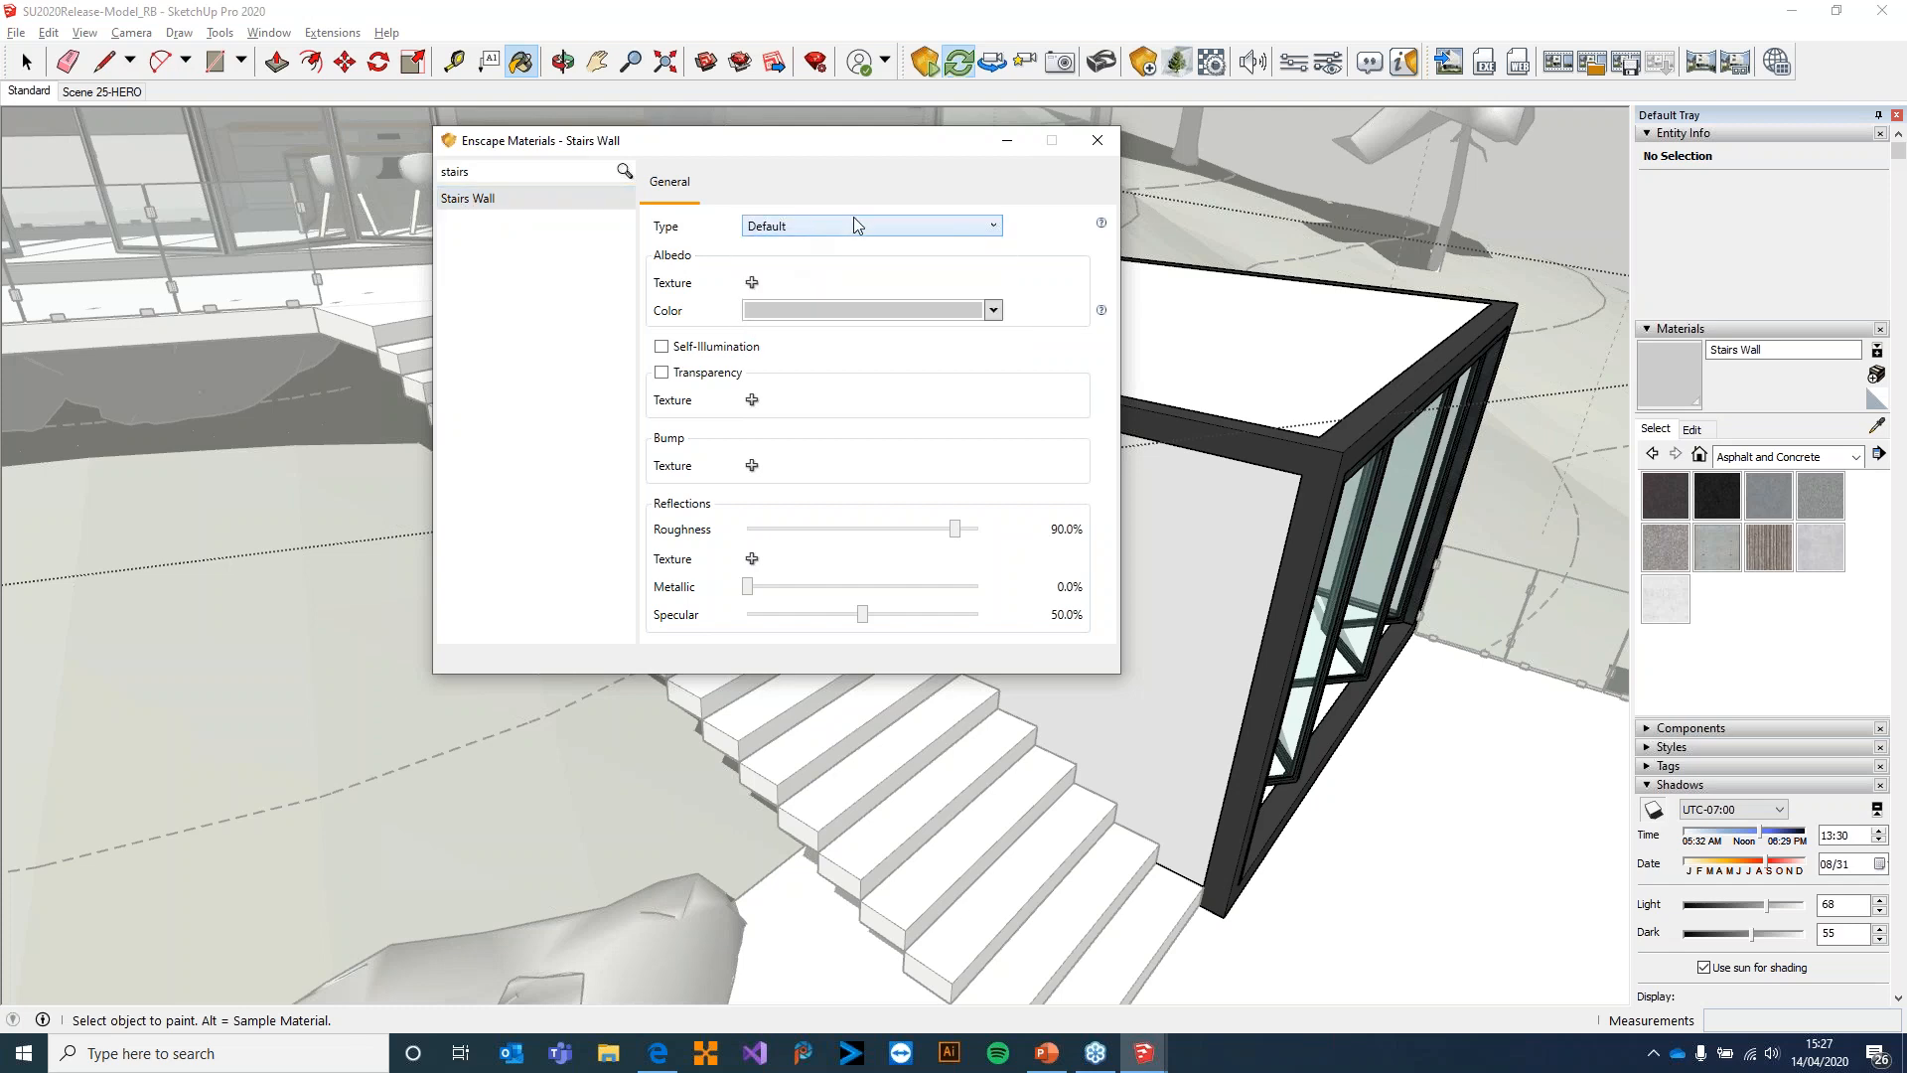
Load sandstone_blocks_05_diff_2k from the sandstone_blocks_05_2k_png folder as the Stairs Wall material's albedo texture
left_click(752, 283)
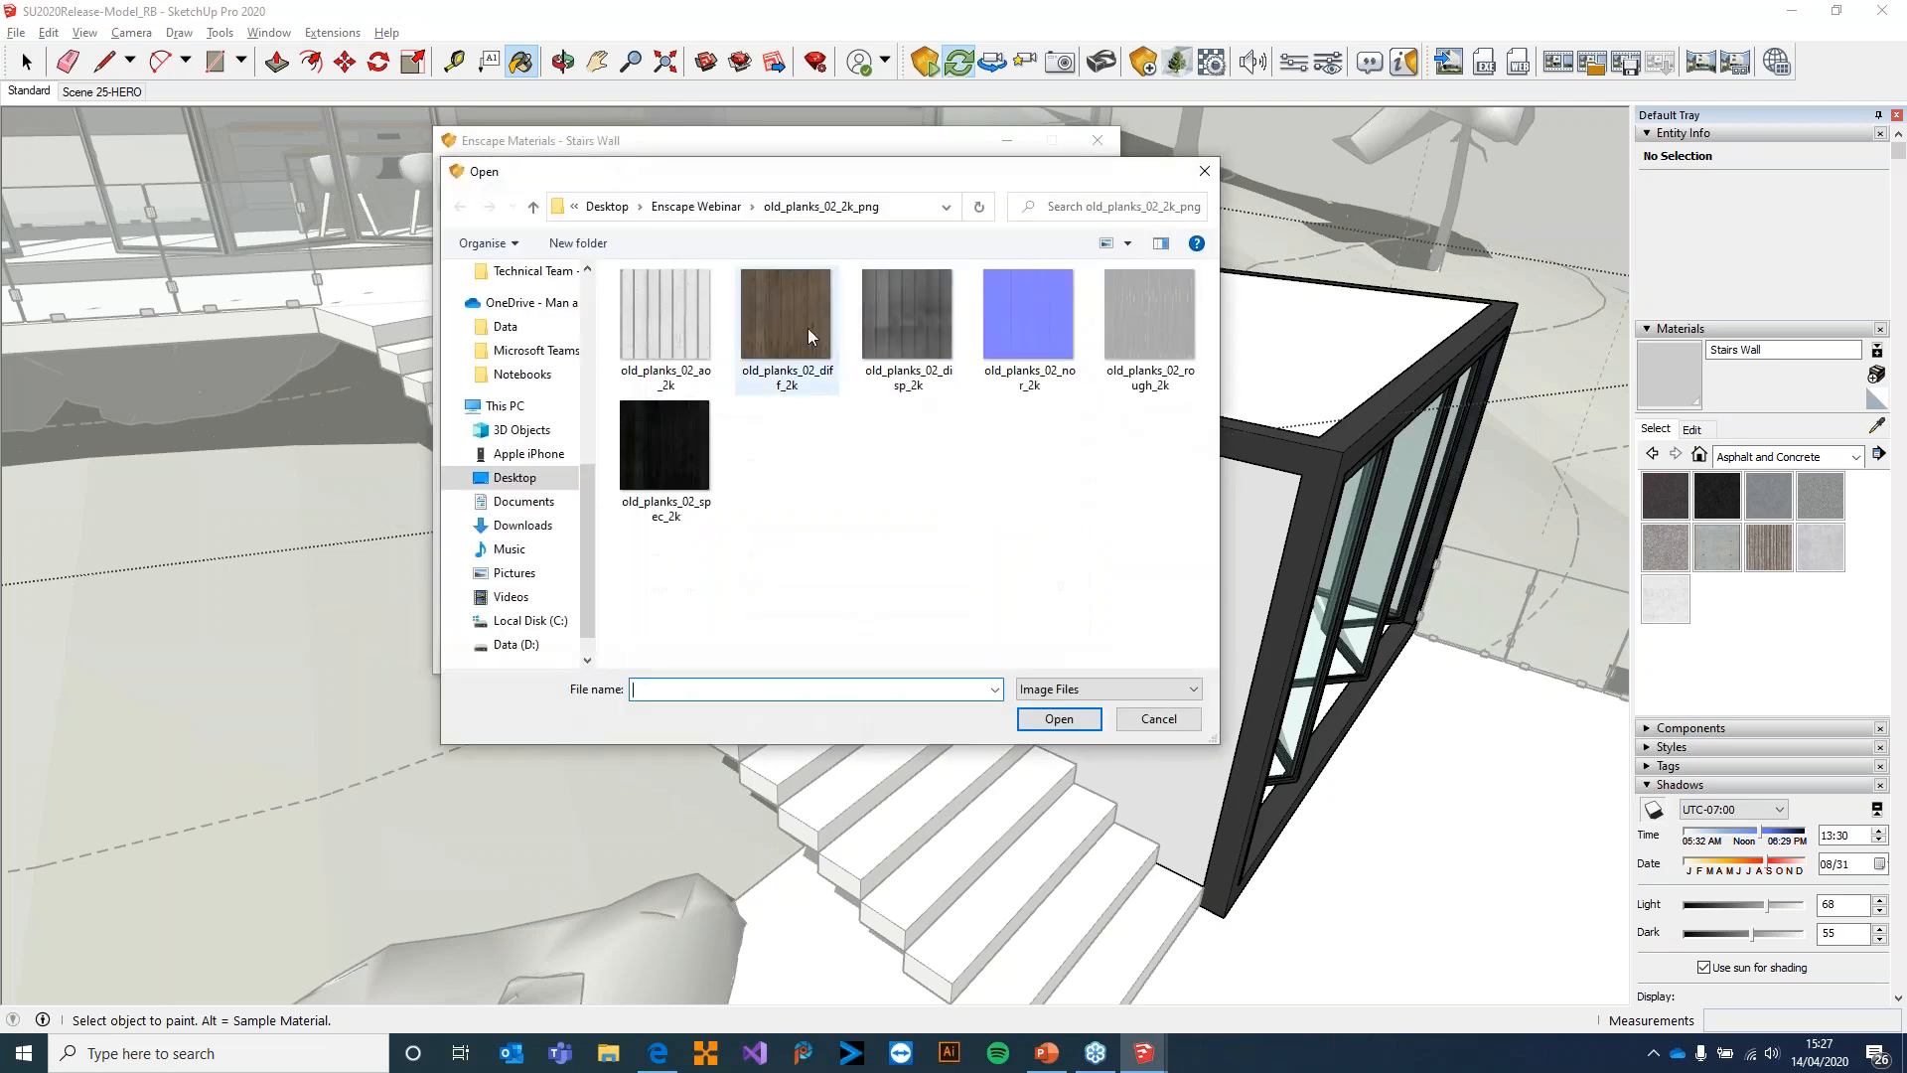
left_click(696, 207)
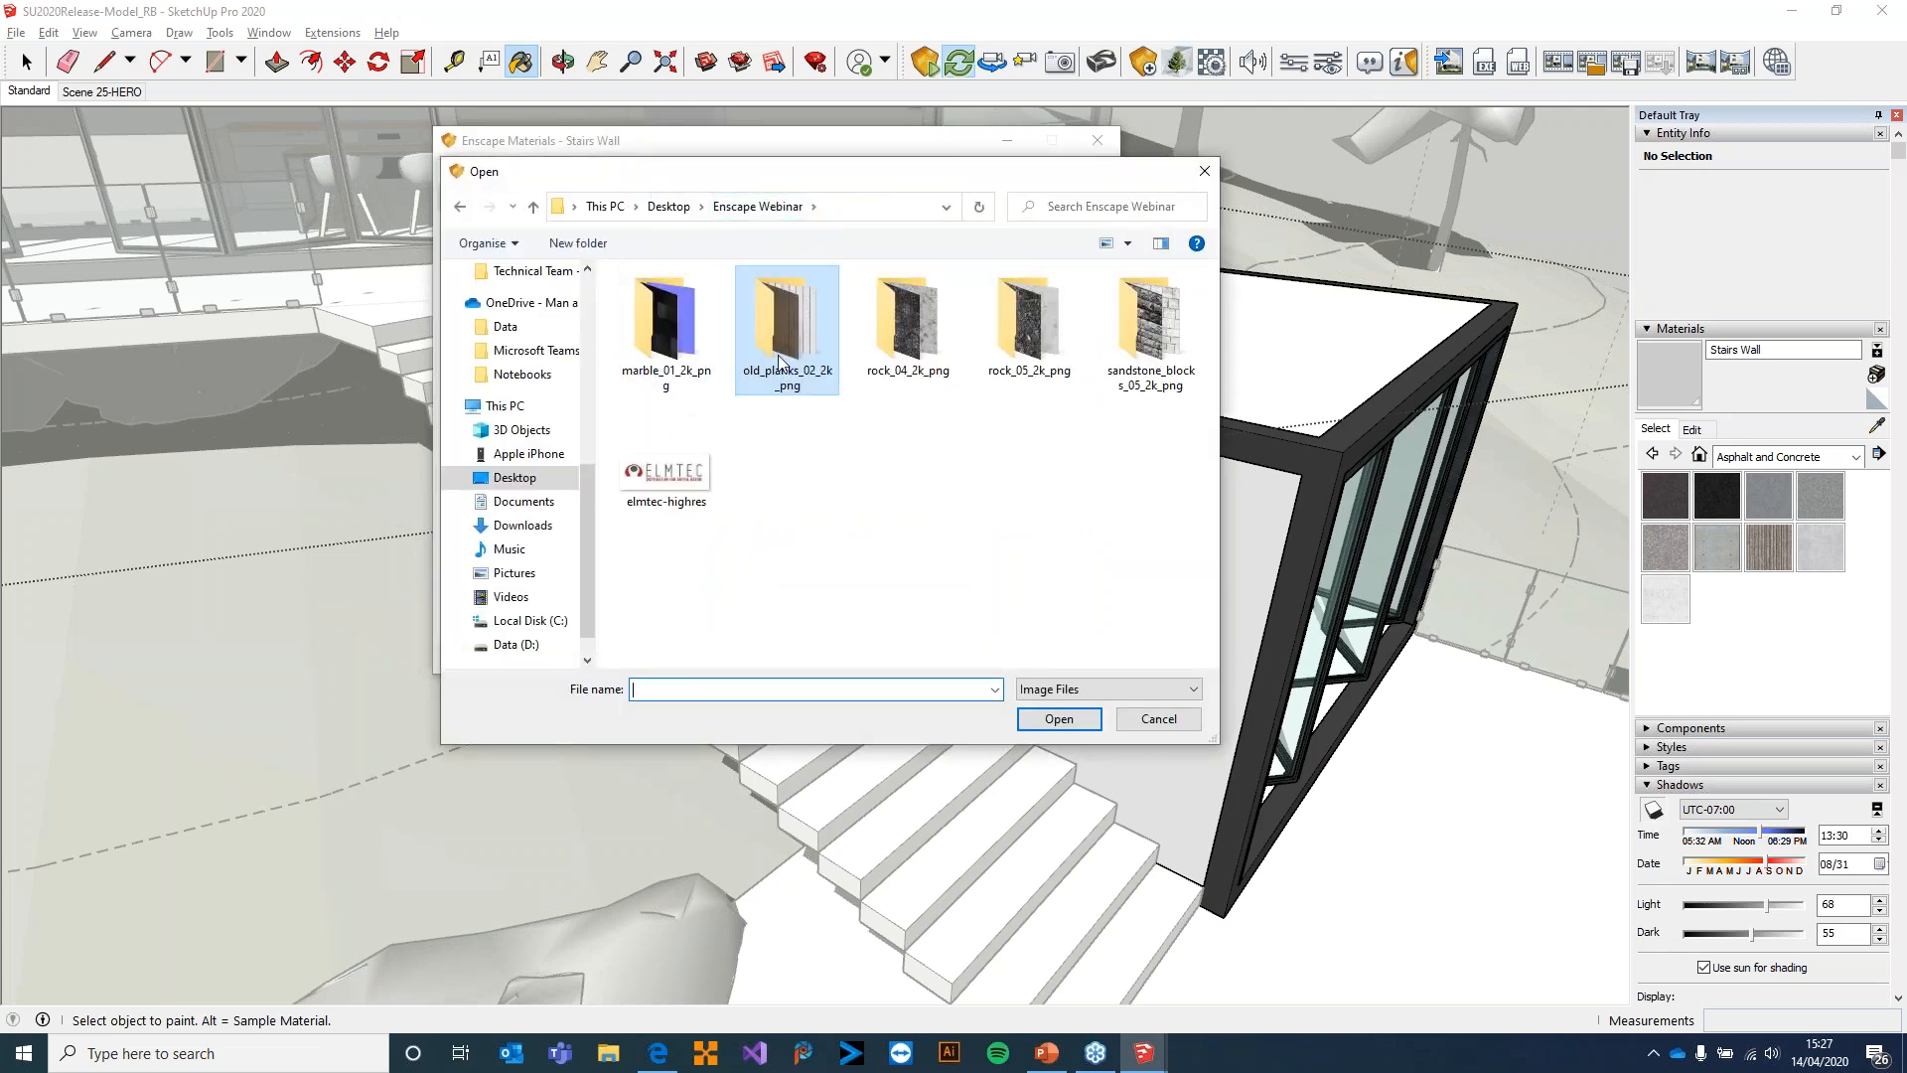
double_click(1150, 323)
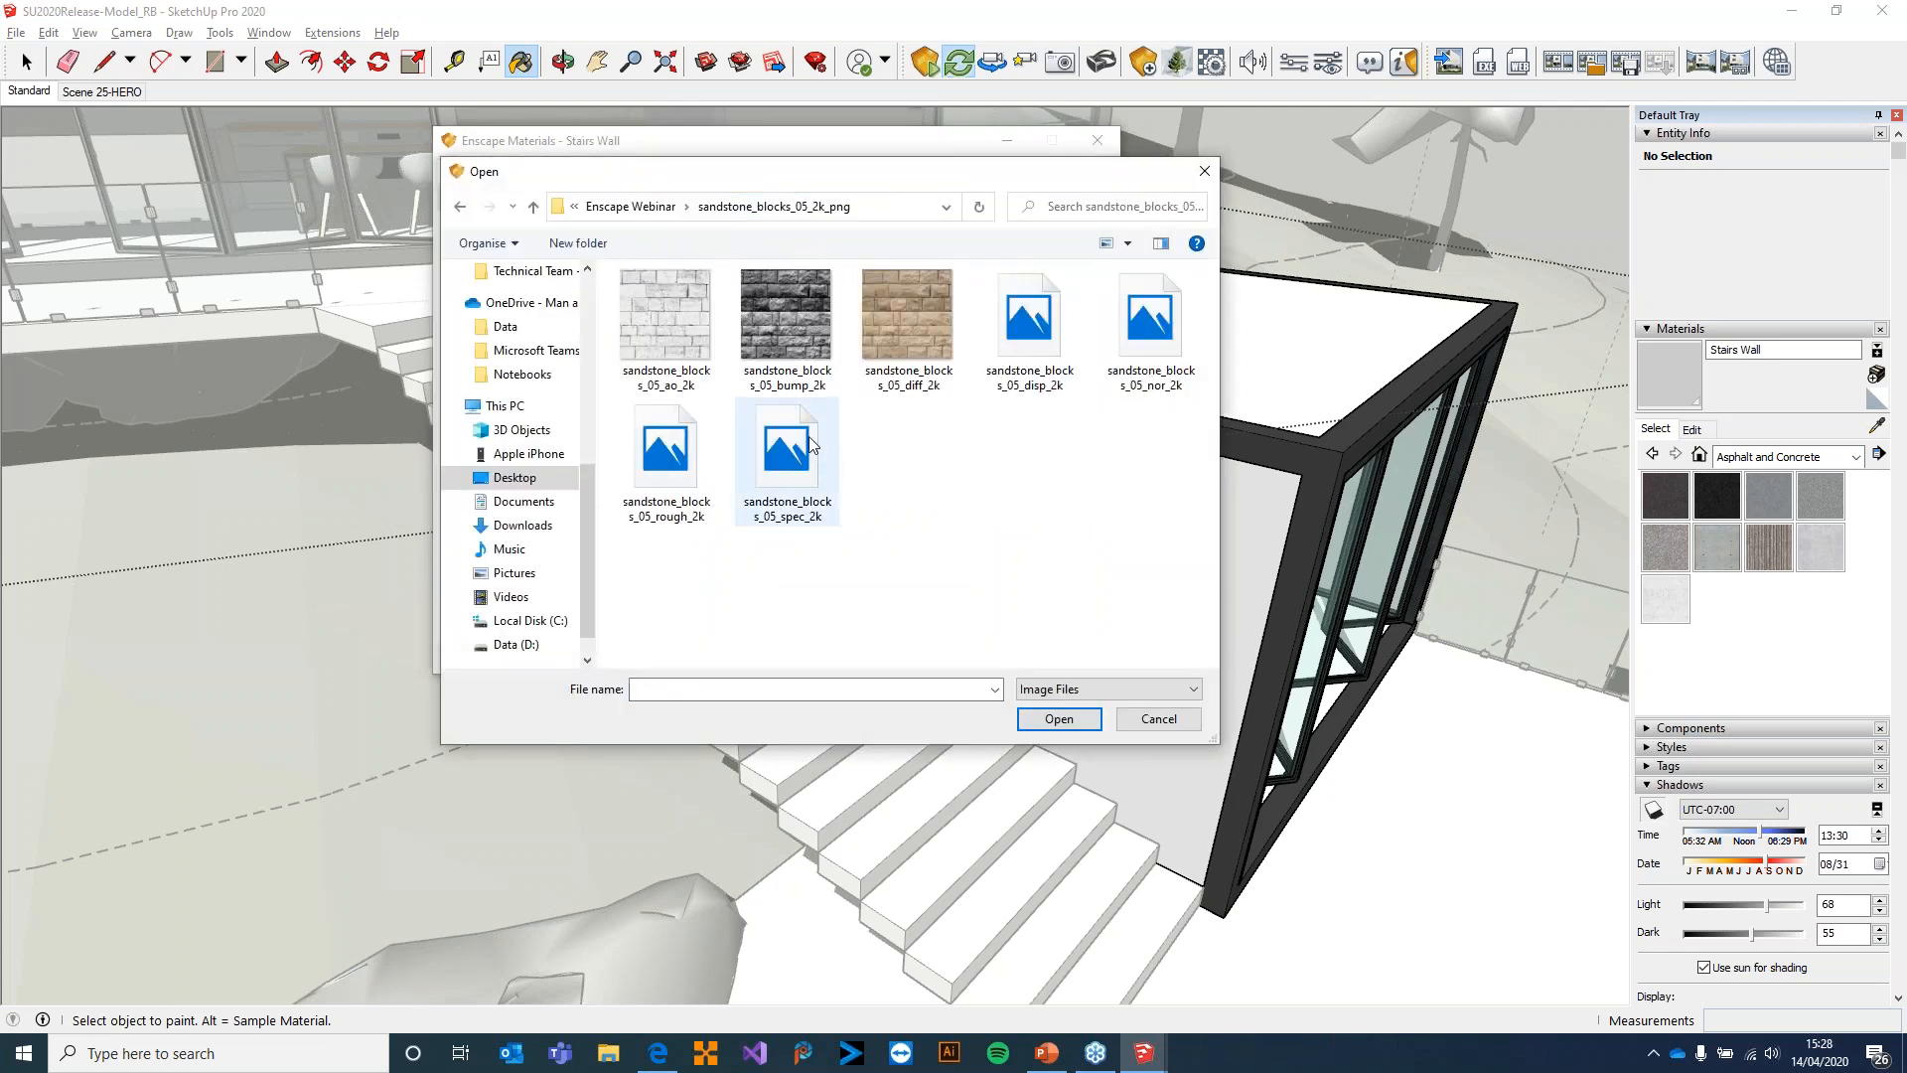
double_click(915, 307)
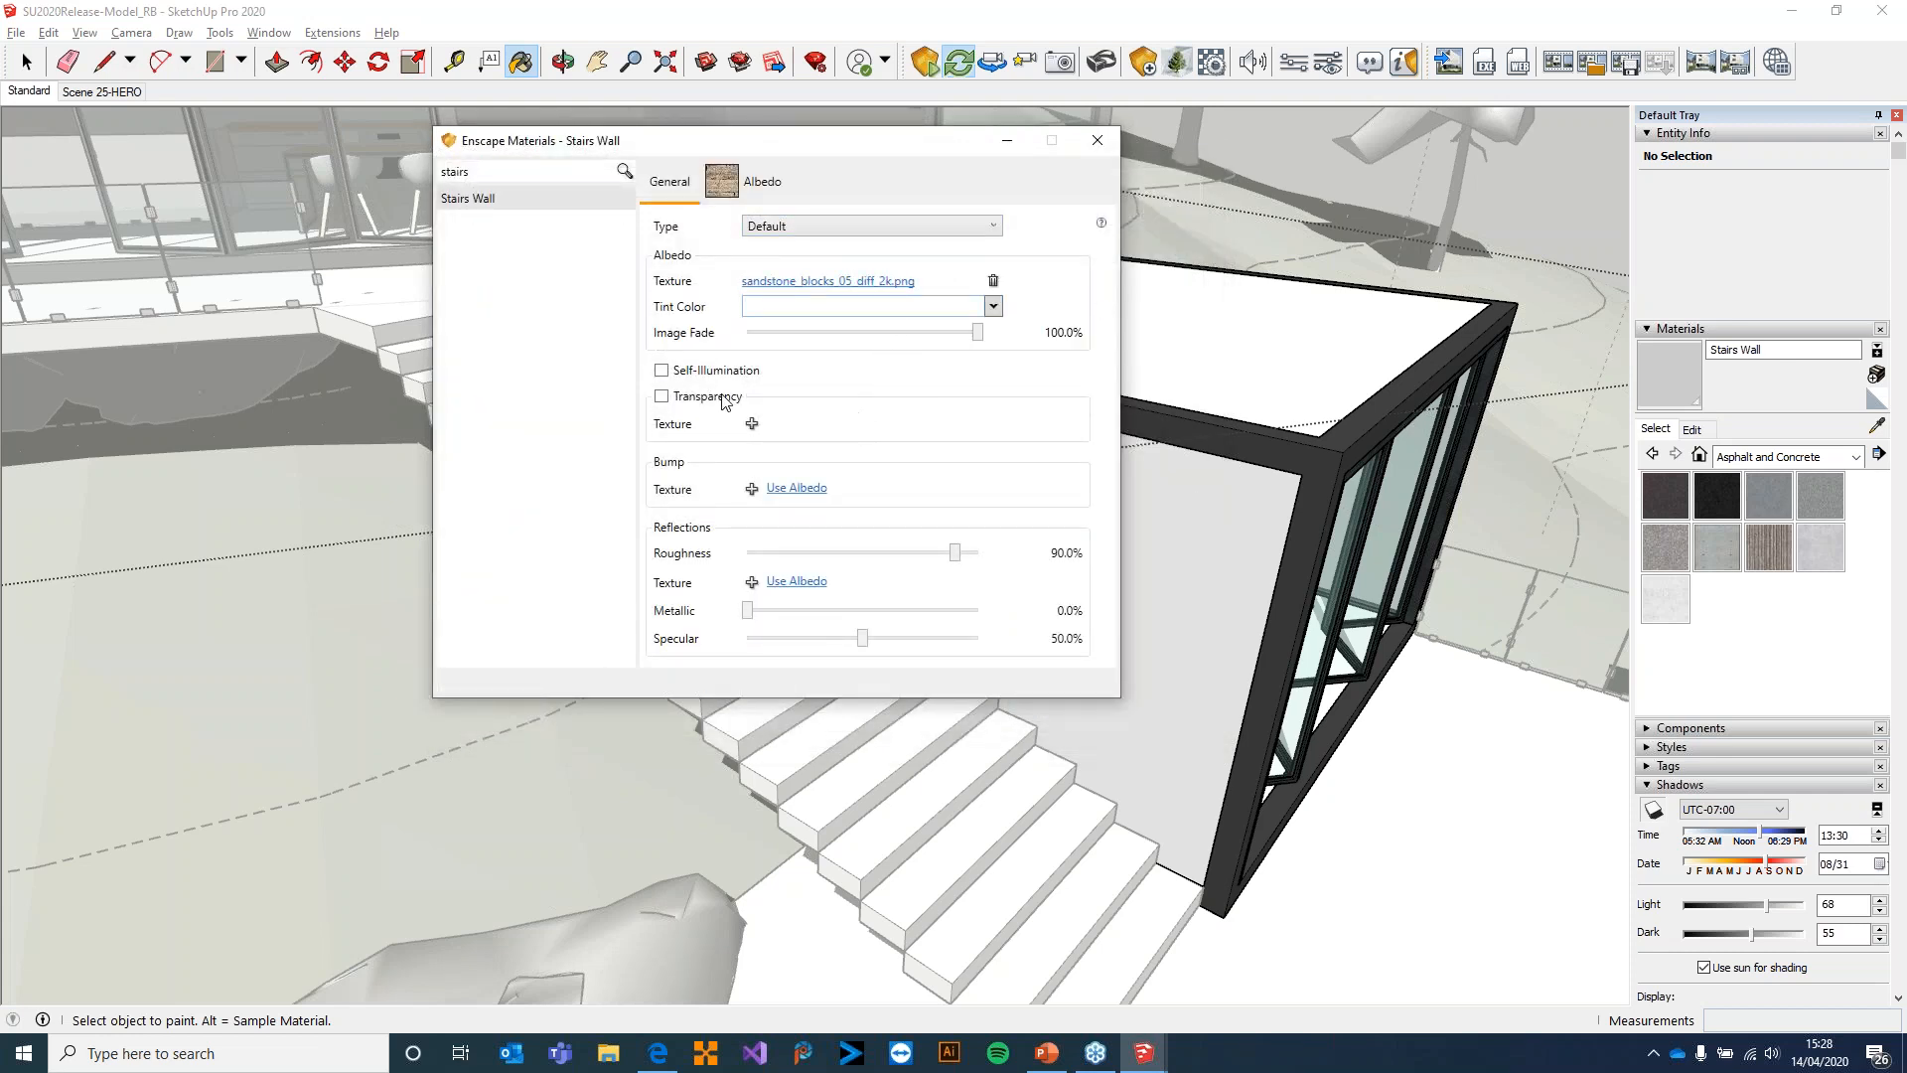
Load sandstone_blocks_05_bump_2k as the Stairs Wall material's bump map and close the Enscape material editor
left_click(752, 490)
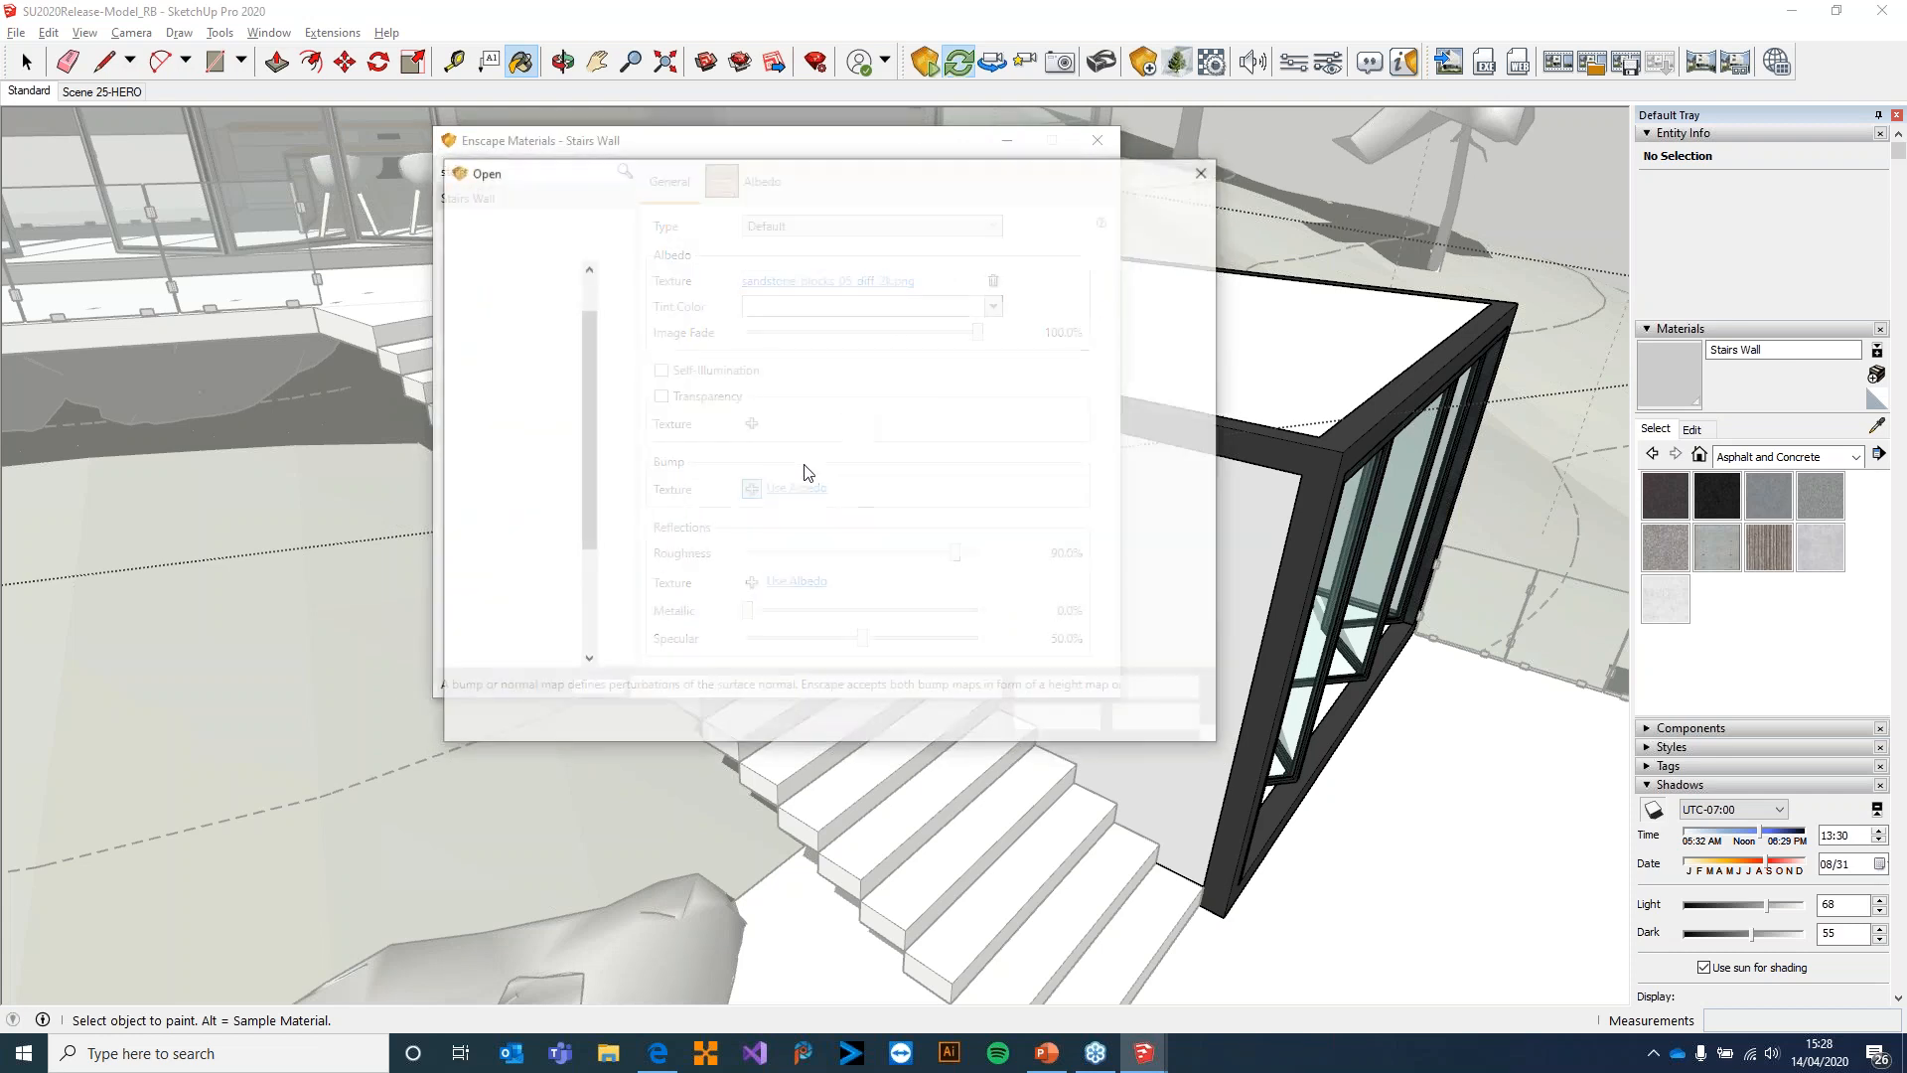
double_click(770, 325)
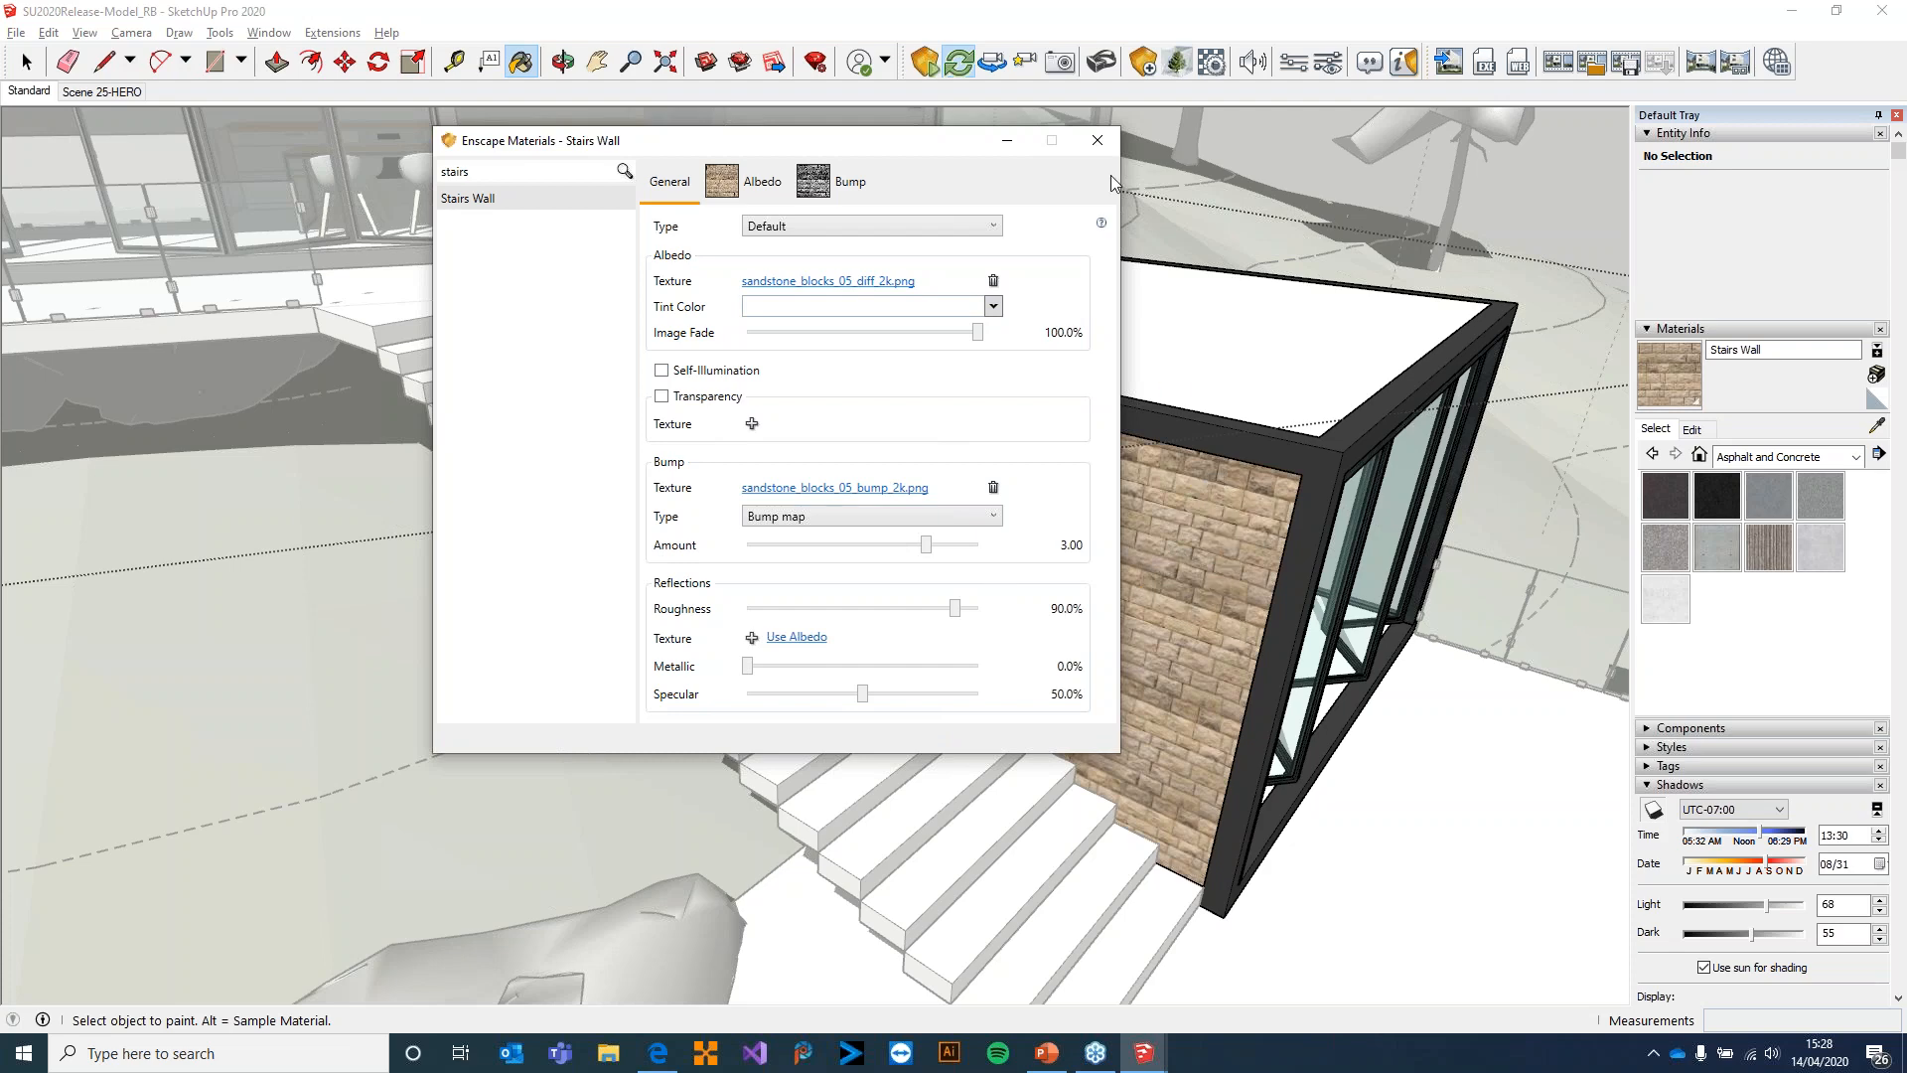
left_click(1099, 146)
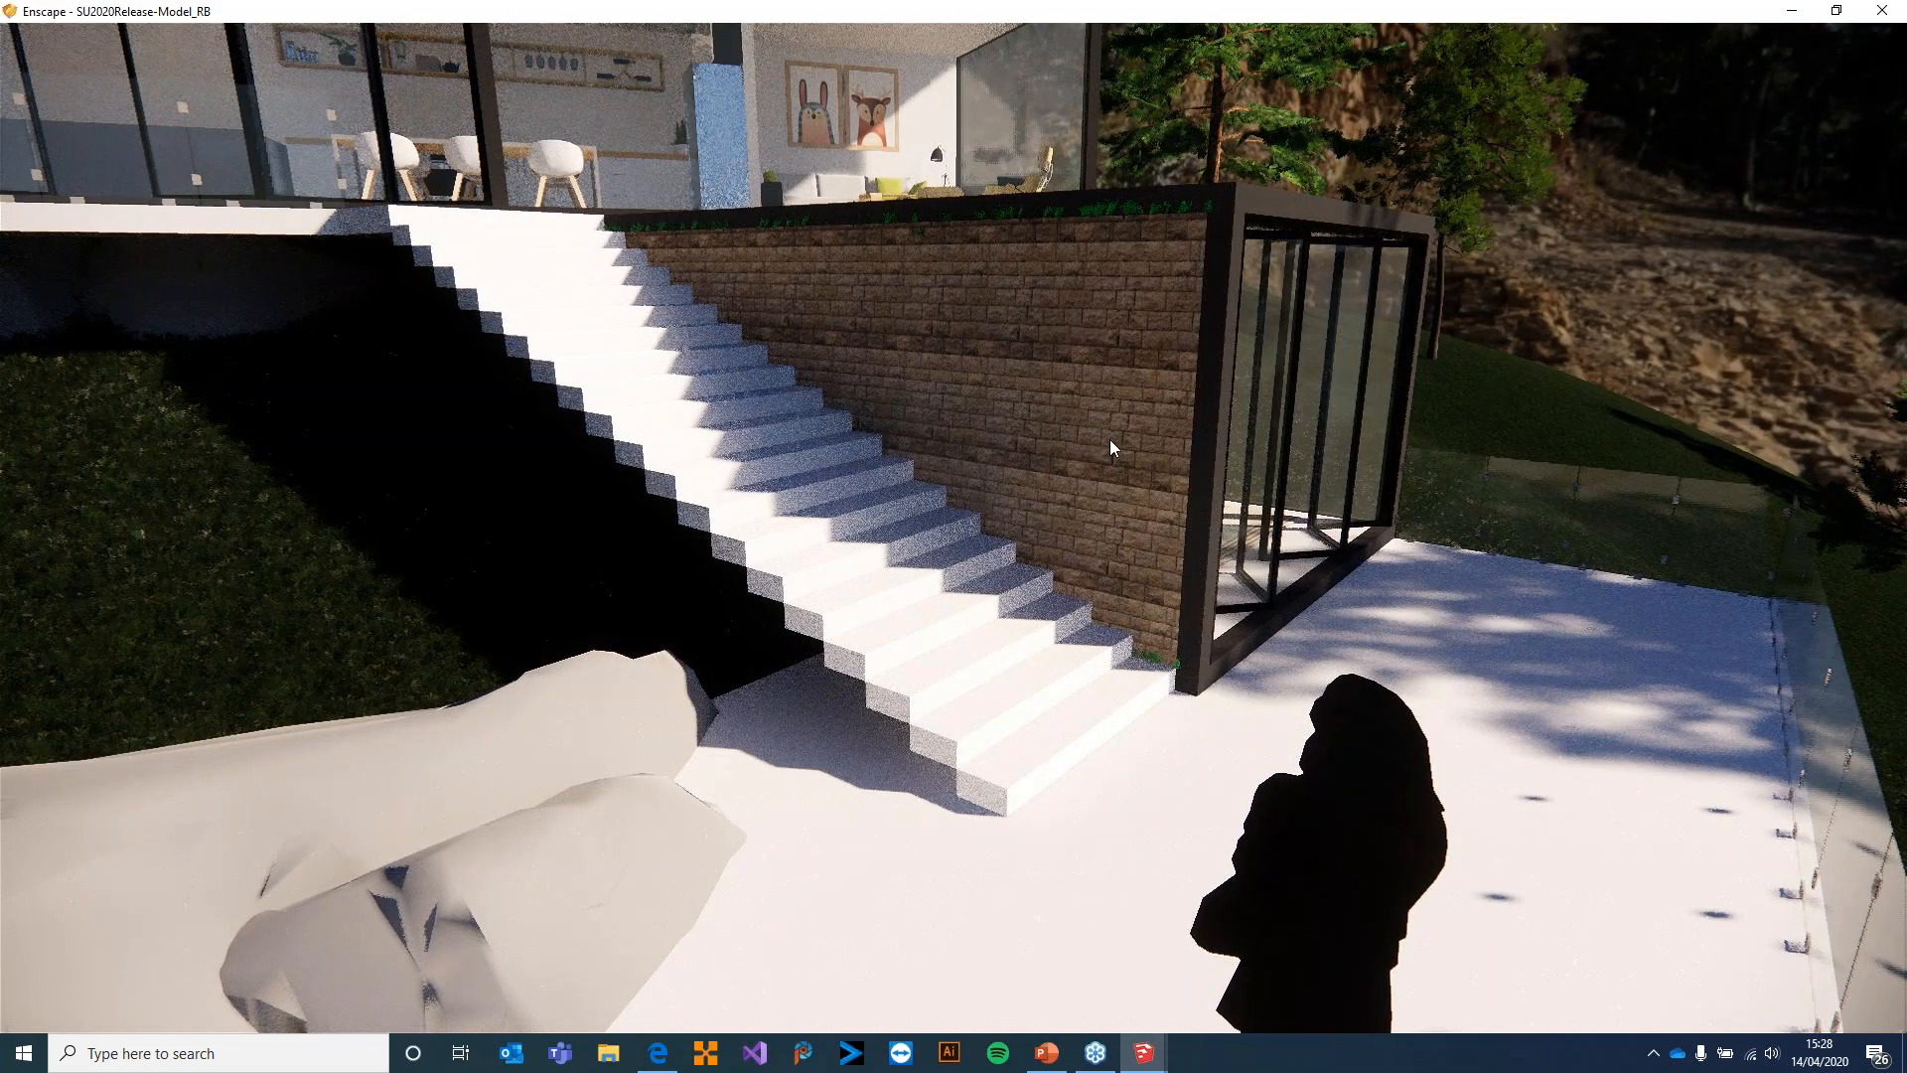
Fly up to the wall beside the outdoor staircase in Enscape and examine its sandstone texture from several angles
key("w")
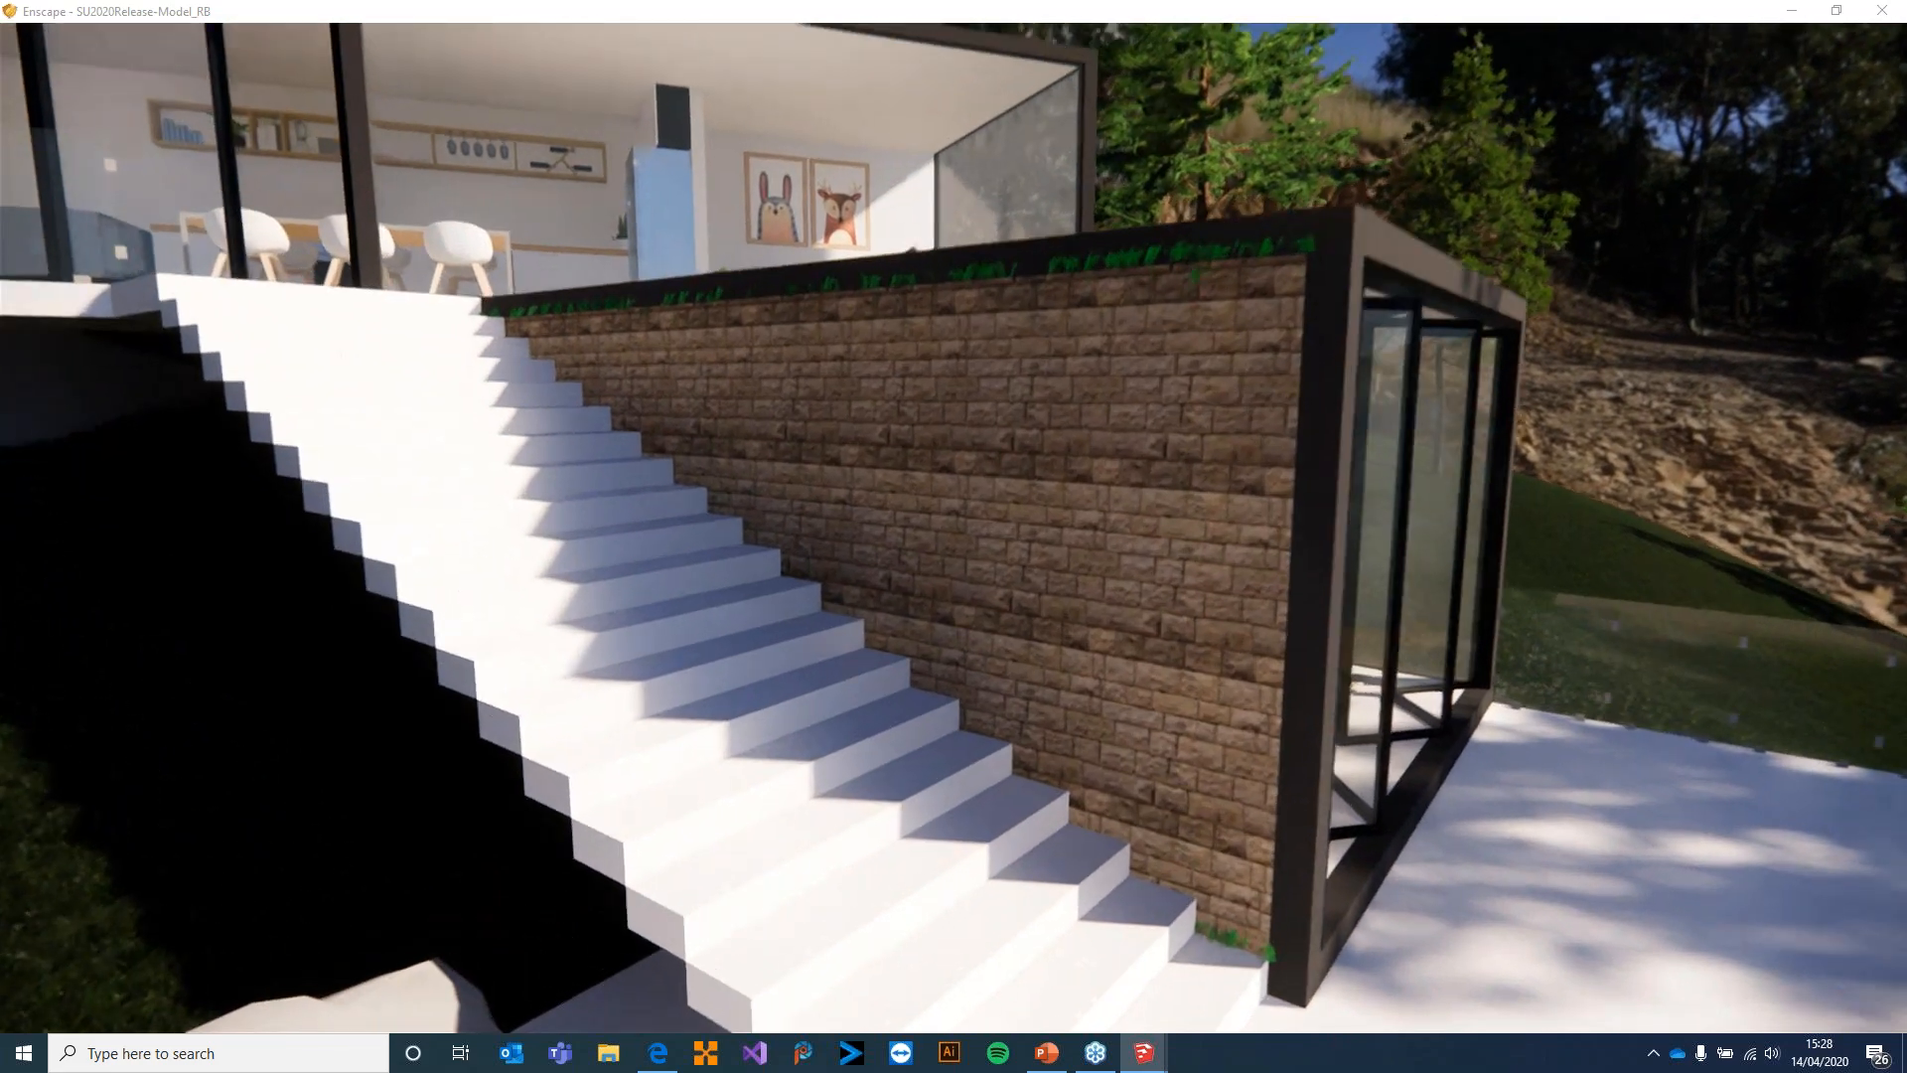
key("w")
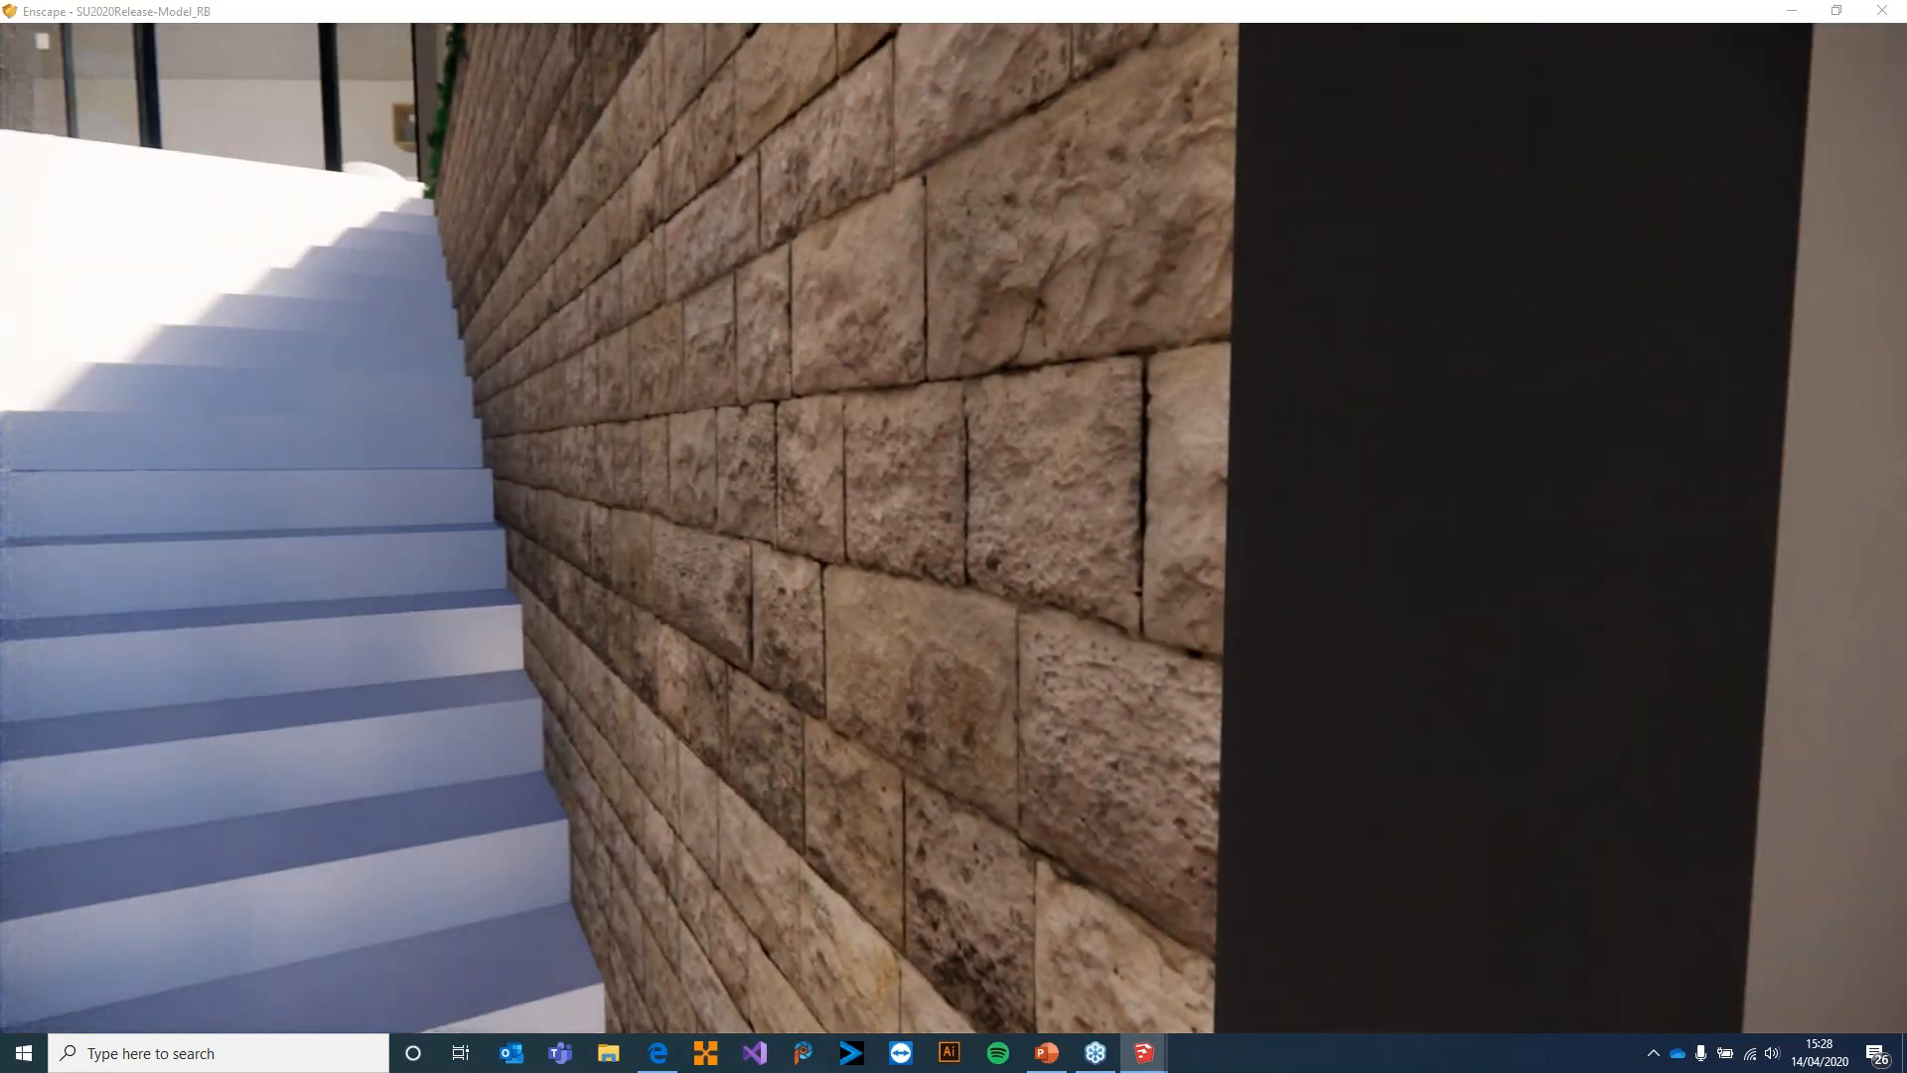
left_click_drag(927, 469, 1156, 502)
key("s")
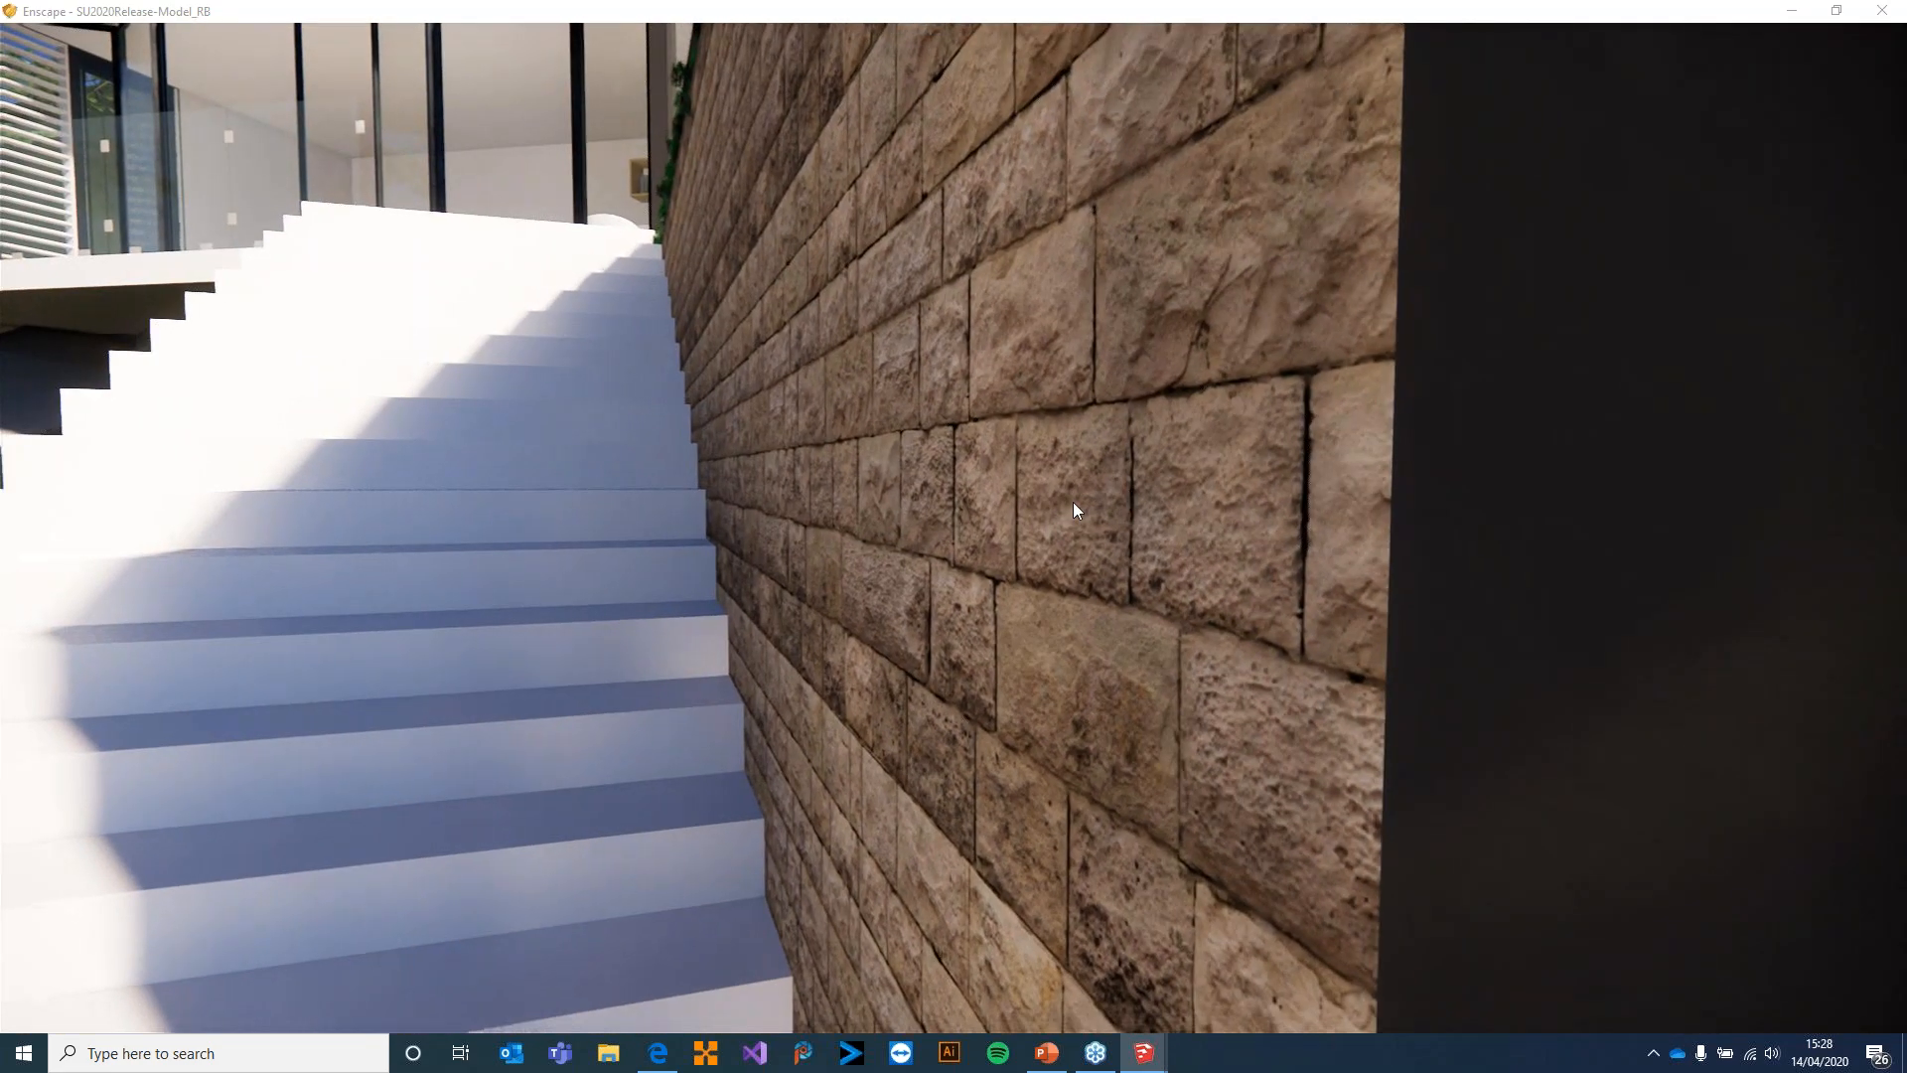
key("s")
key("d")
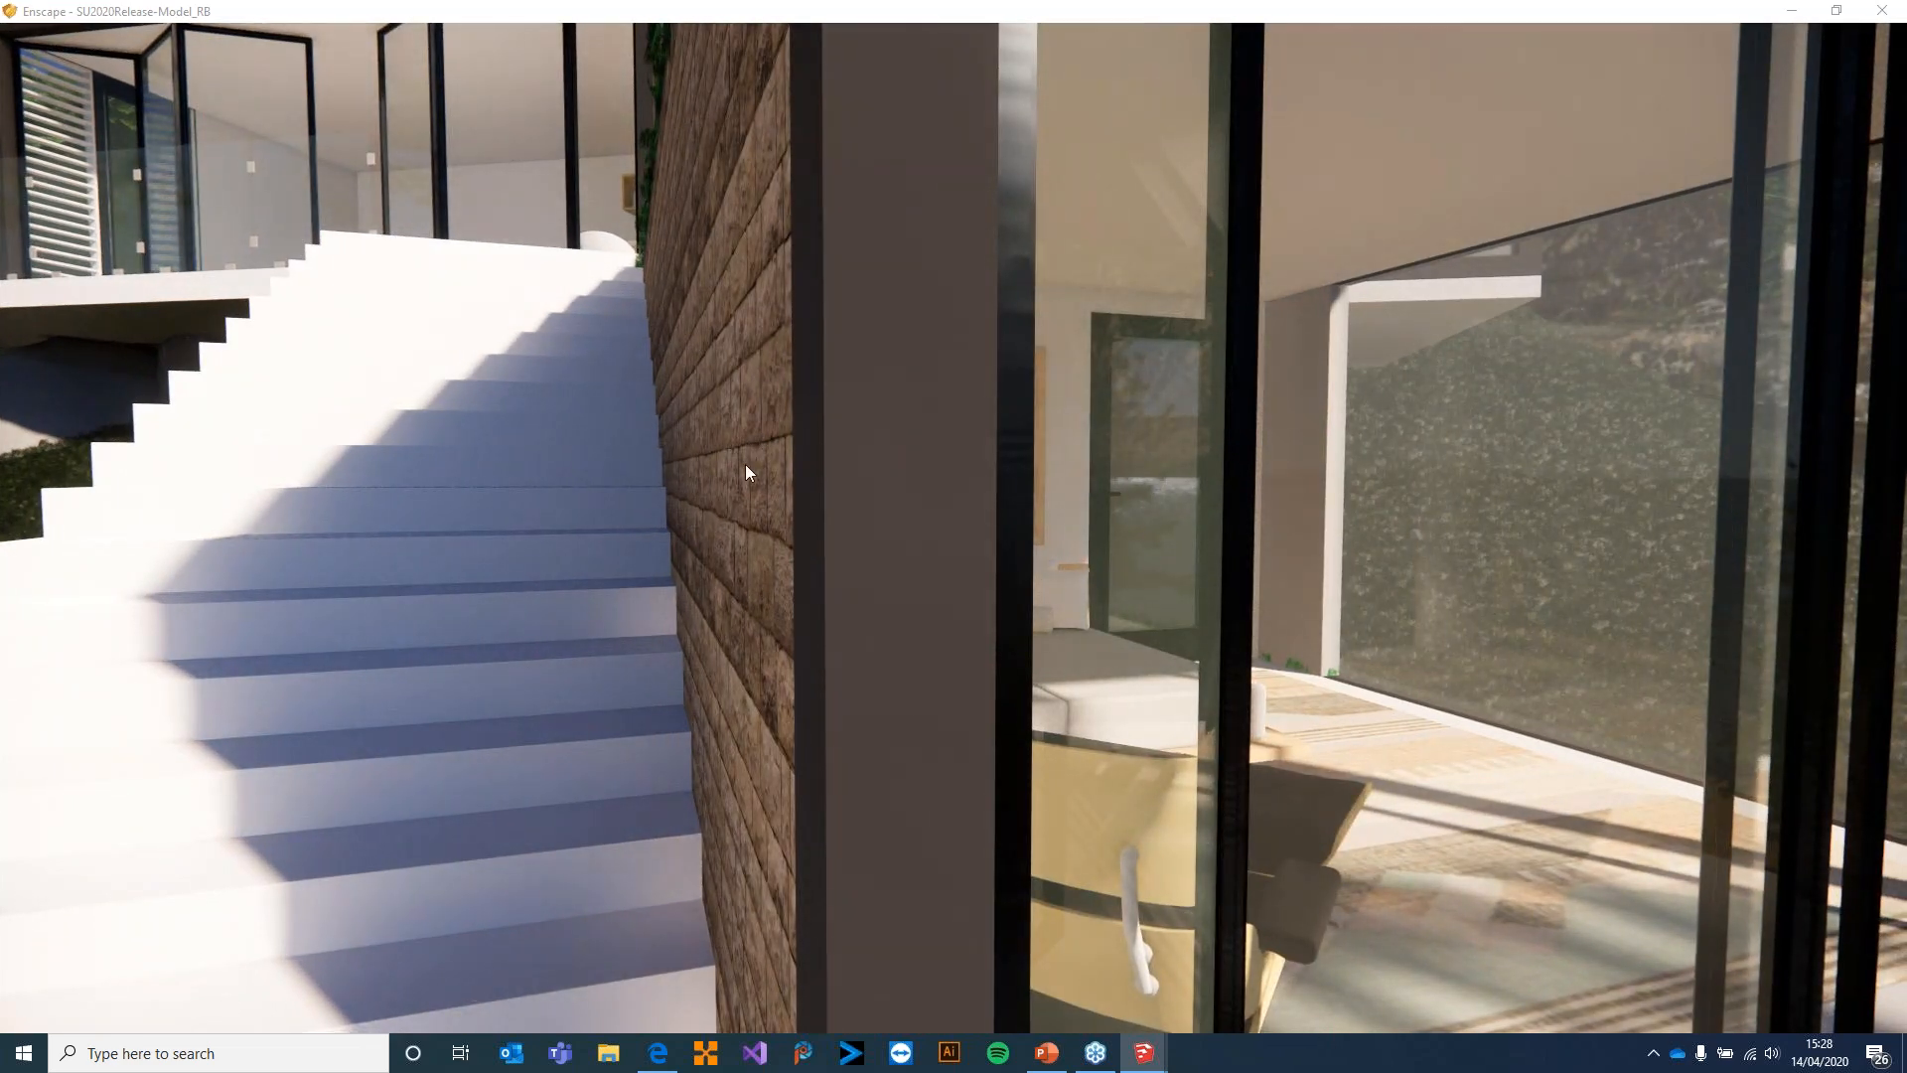
key("d")
key("a")
left_click_drag(795, 473, 100, 432)
key("a")
key("e")
key("q")
left_click_drag(755, 397, 794, 444)
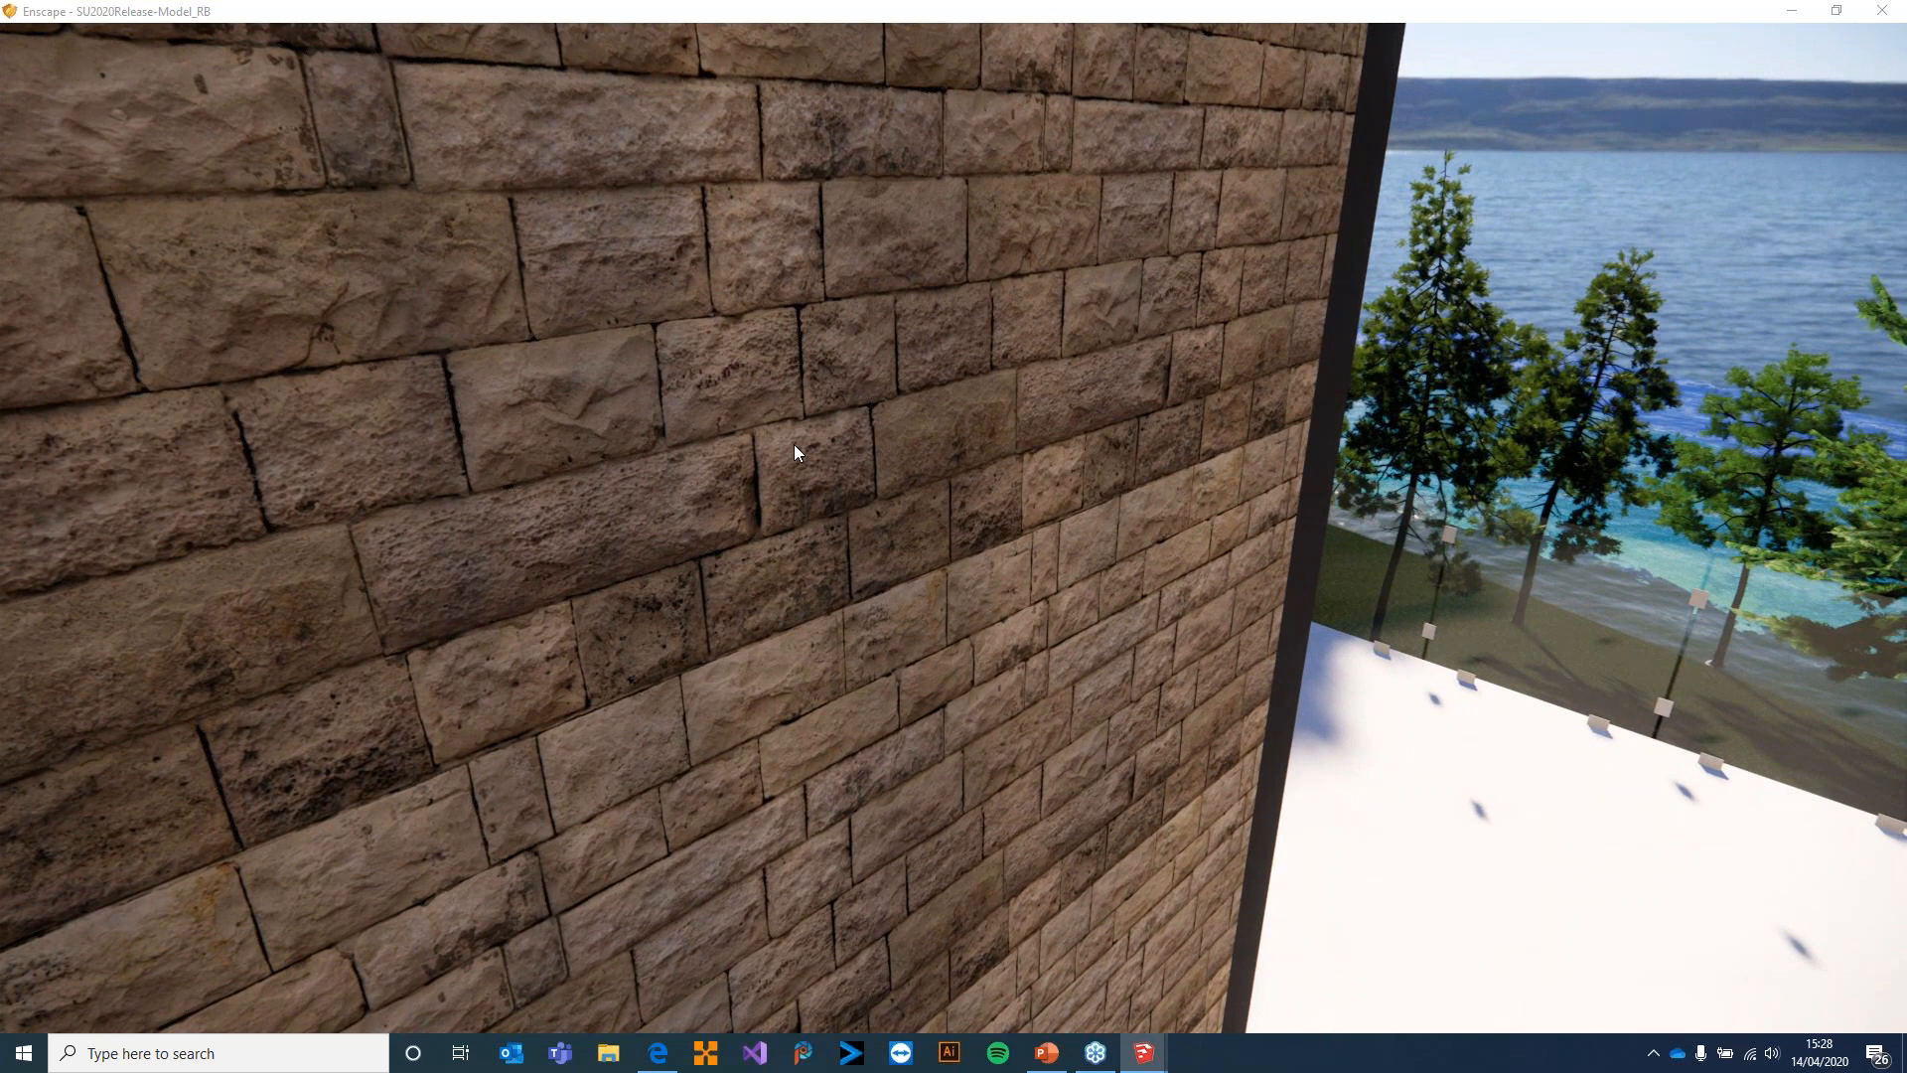
Switch to SketchUp and set the Stairs Wall material's bump amount to 10.00 in the Enscape material editor
key("alt+Tab")
left_click(755, 517)
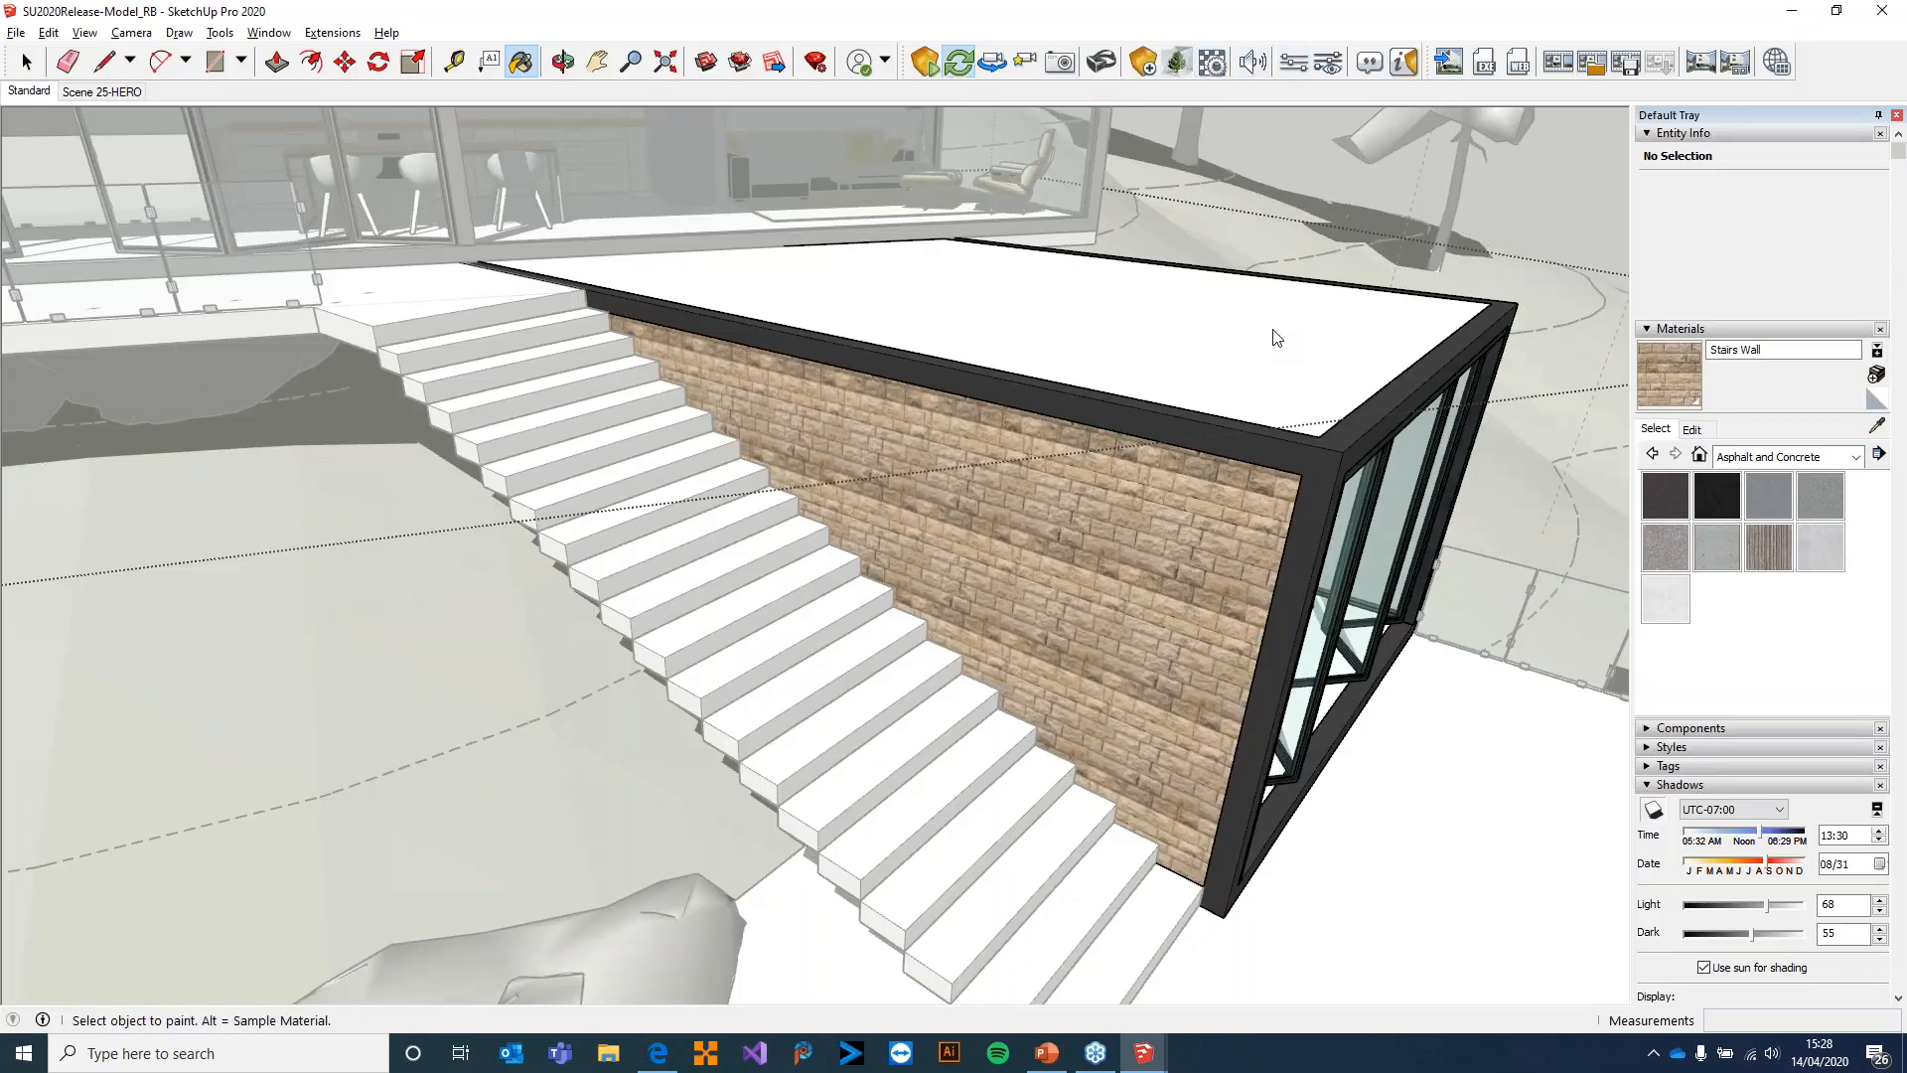
left_click(1212, 62)
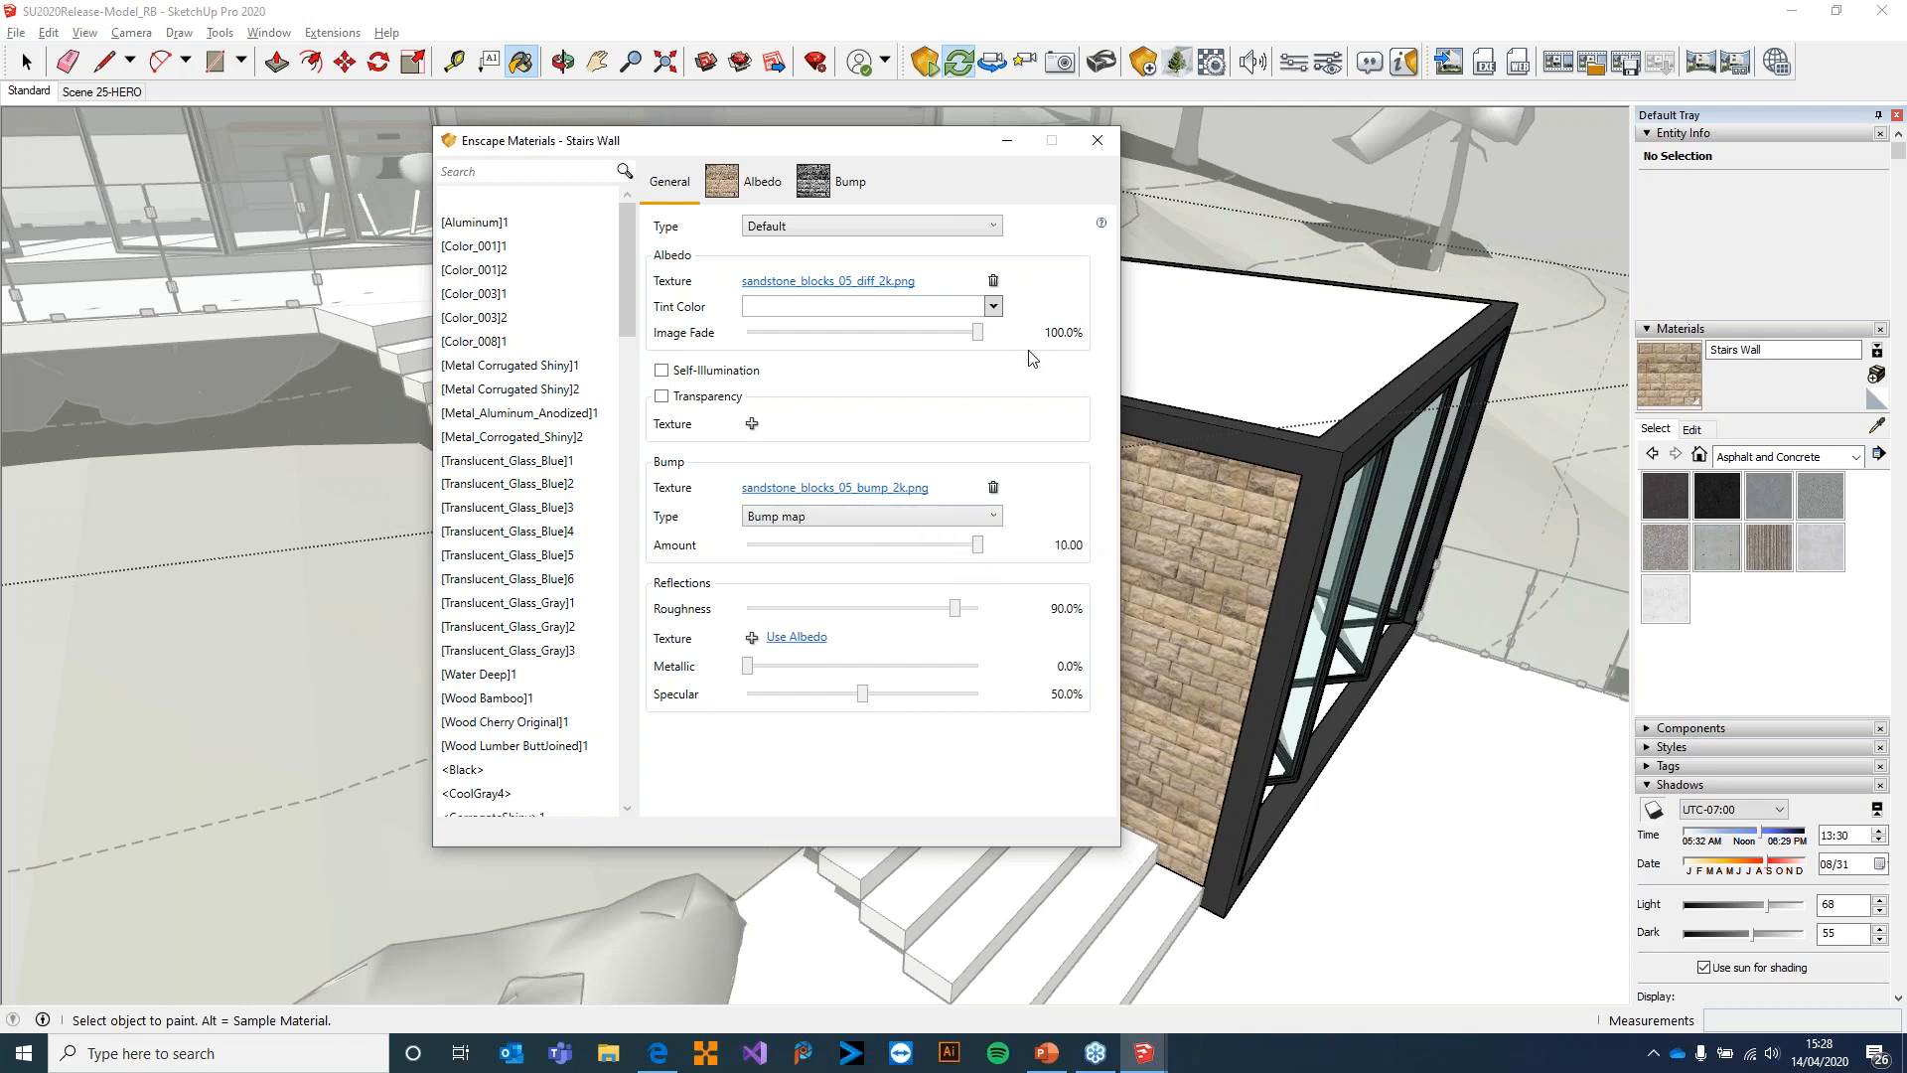
left_click(1097, 153)
key("space")
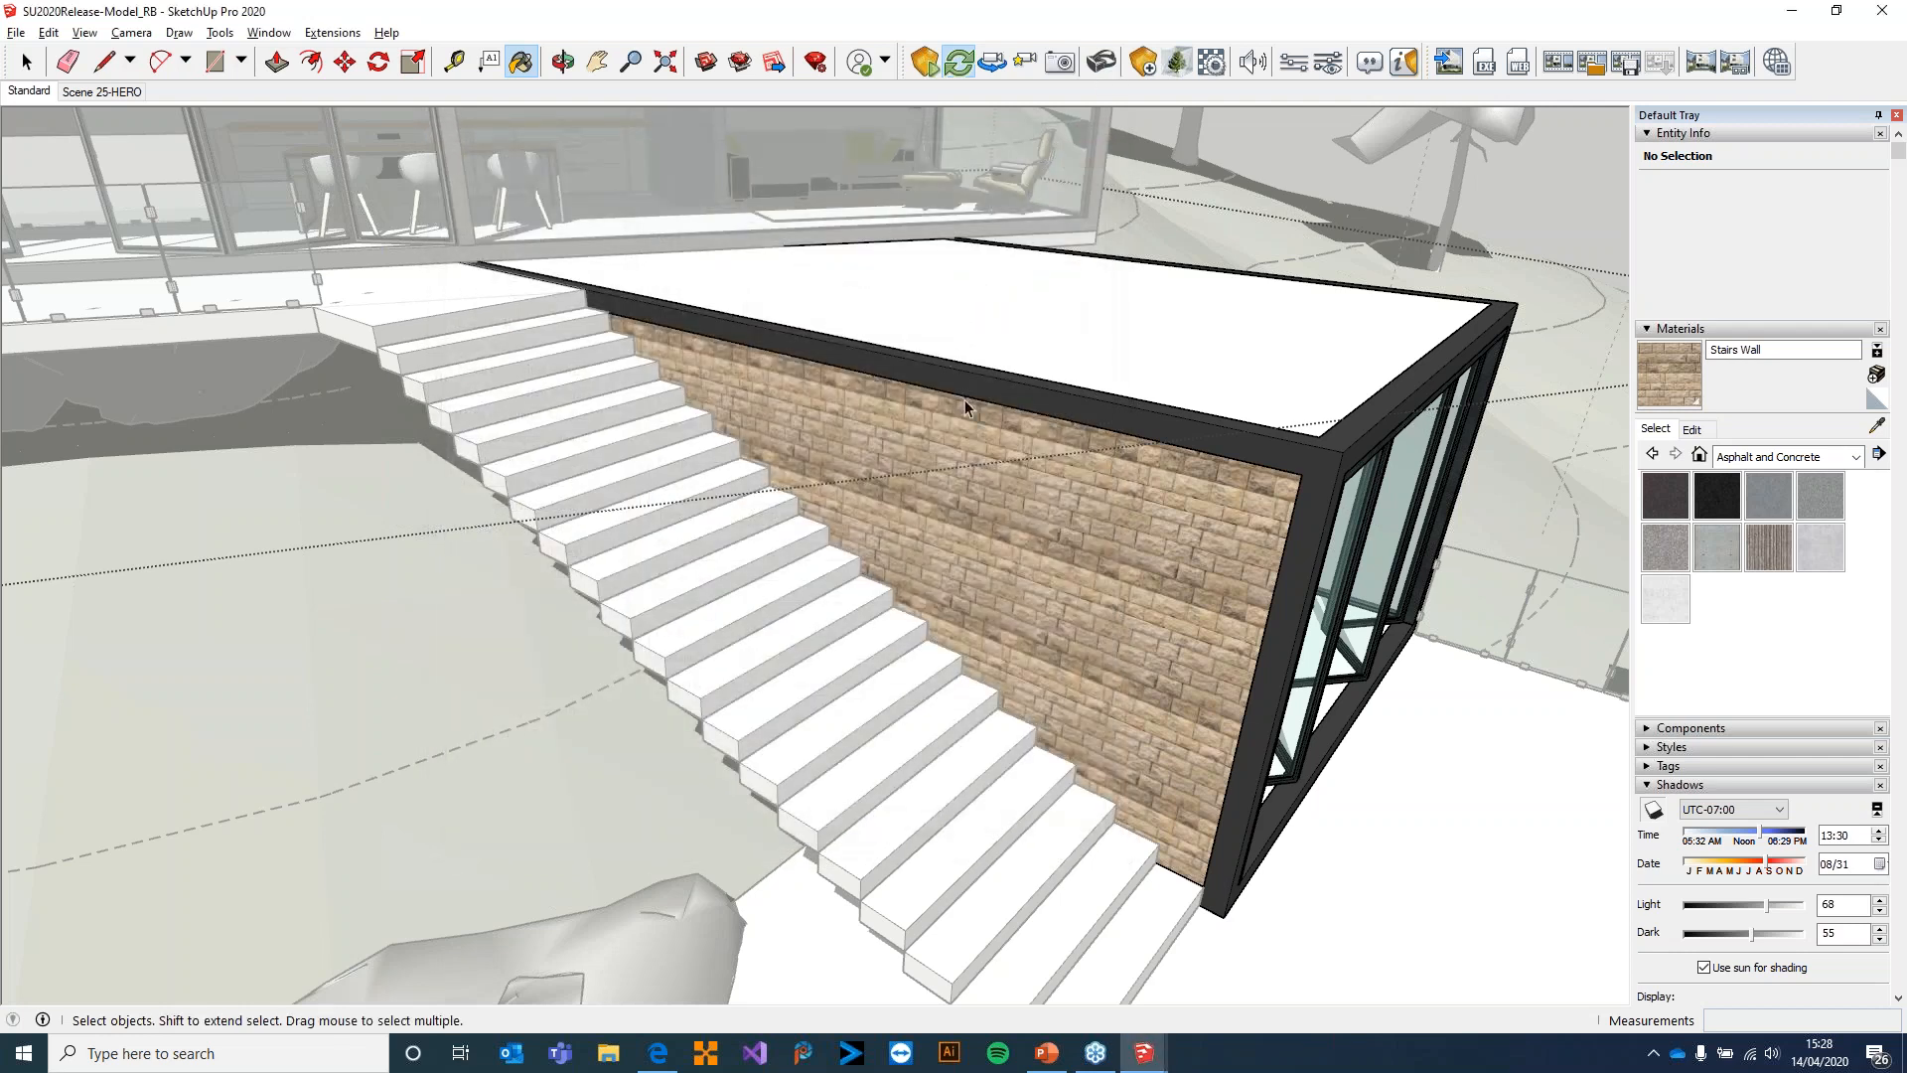
Switch to Enscape and examine the relief of the sandstone wall up close, turning from the wall to the terrace floor
key("alt+Tab")
left_click(749, 493)
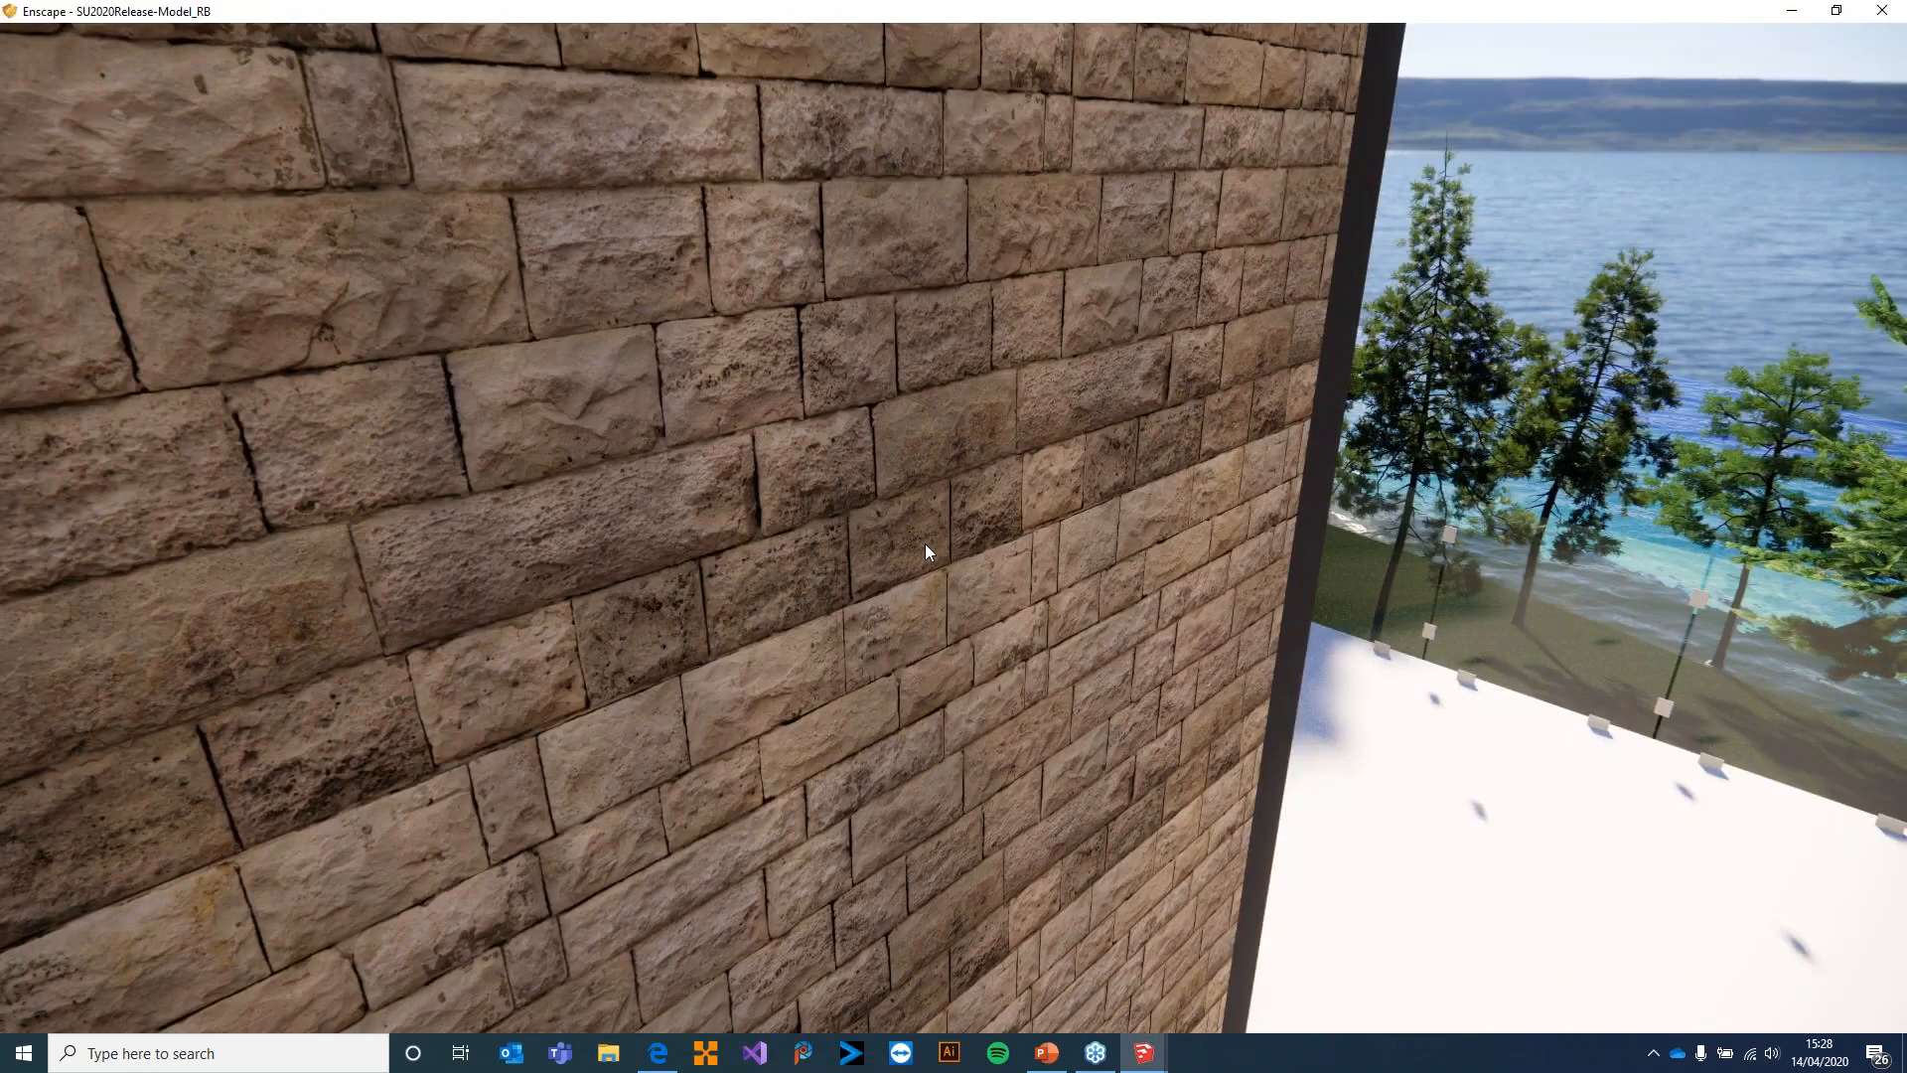
right_click_drag(1331, 567, 978, 450)
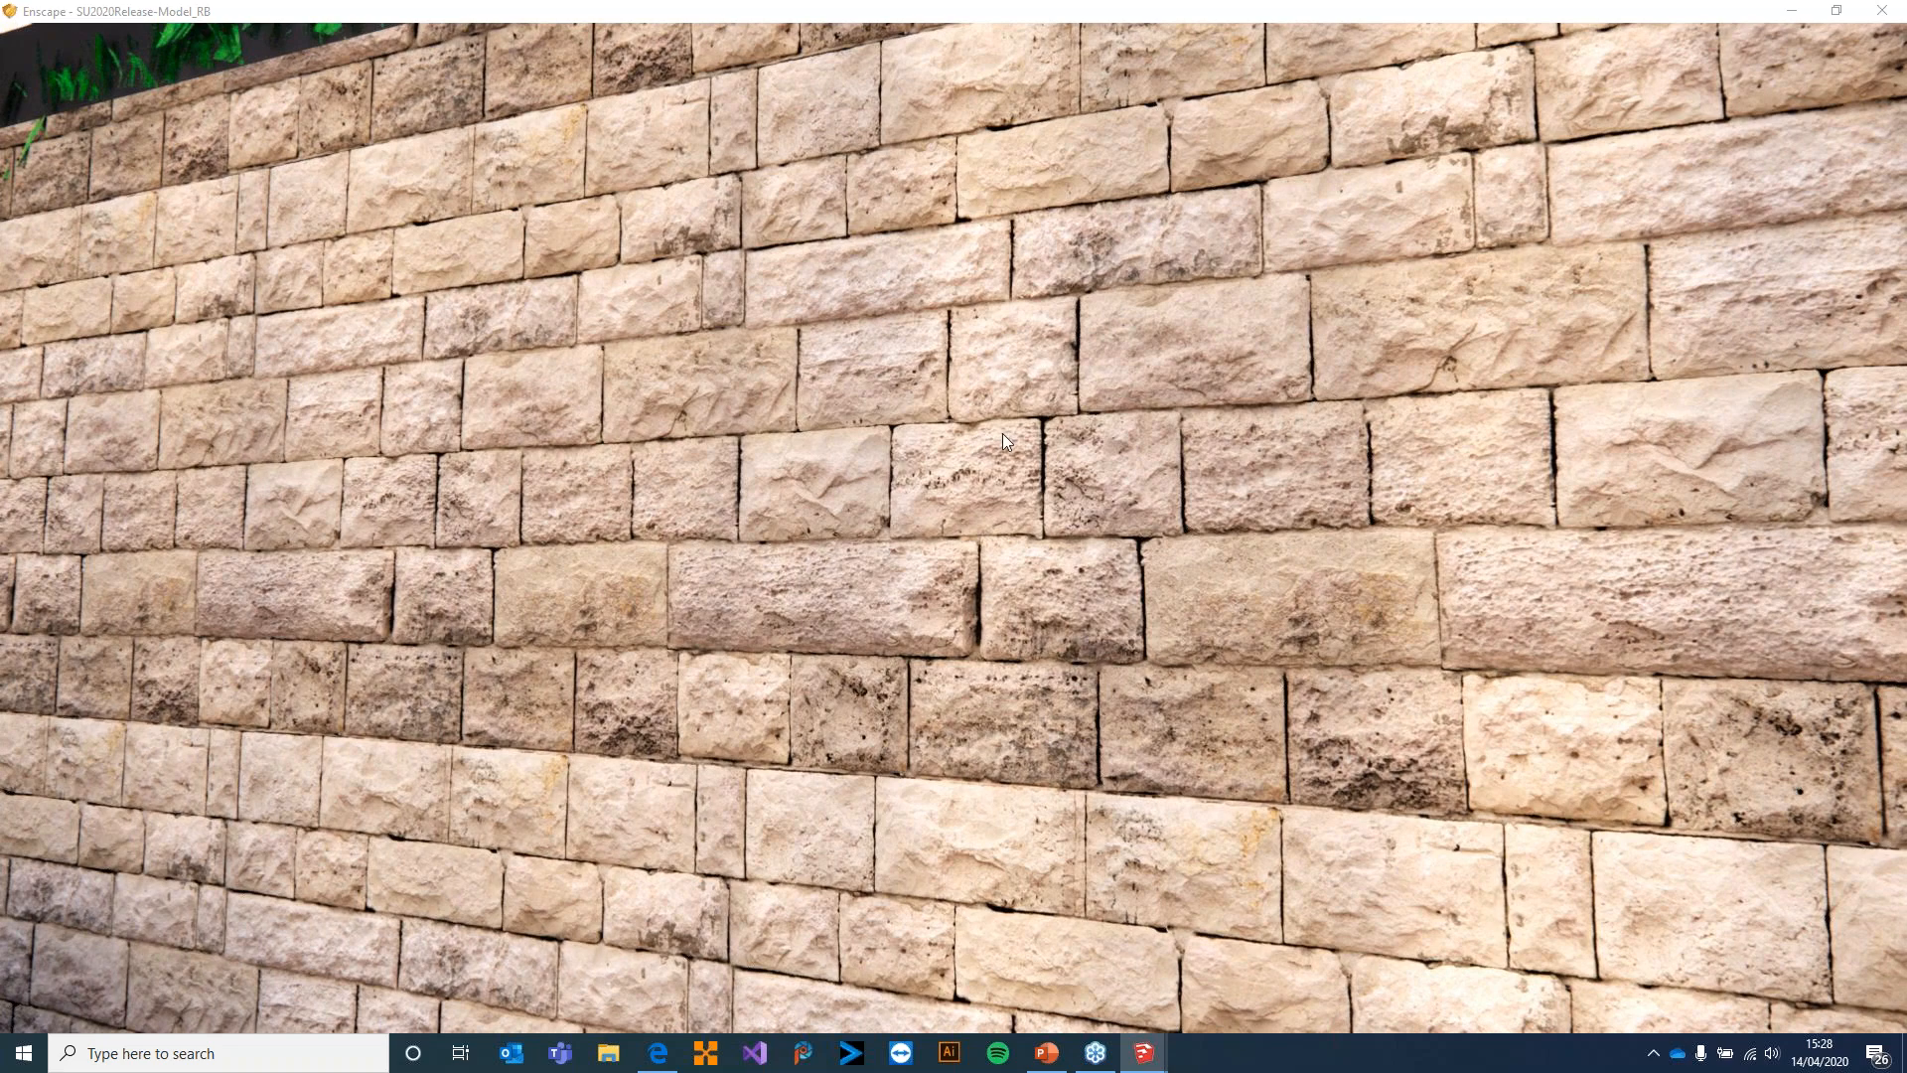
left_click_drag(1029, 431, 715, 433)
right_click_drag(1083, 417, 1222, 429)
scroll(998, 414, "down", 3)
scroll(1143, 426, "up", 2)
right_click_drag(894, 397, 1105, 410)
mouse_move(1105, 409)
left_mouse_down()
mouse_move(1237, 412)
mouse_move(1460, 462)
mouse_move(1281, 423)
mouse_move(1113, 422)
left_mouse_up()
key("w")
key("w")
left_click_drag(1291, 423, 1120, 407)
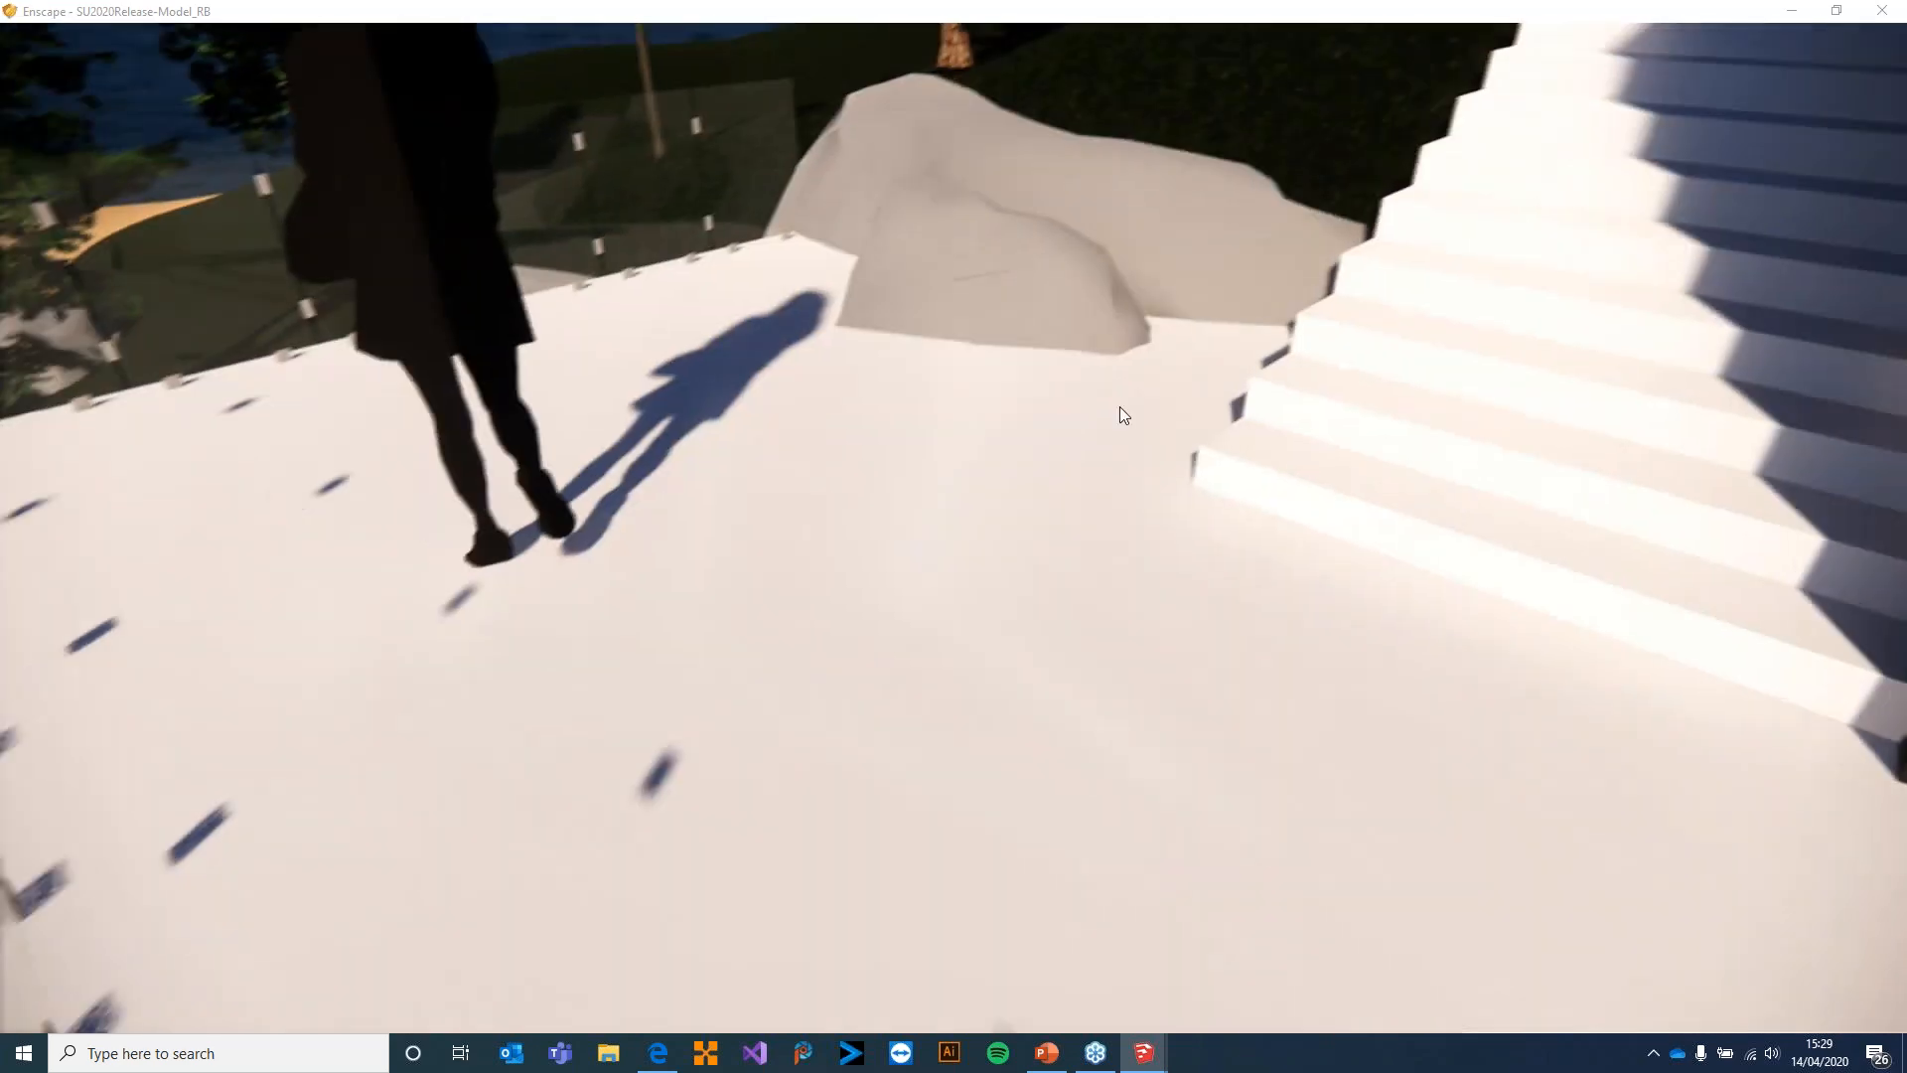
Switch to SketchUp, leave the nested house groups and select the terrace floor component at the foot of the stairs
key("alt+Tab")
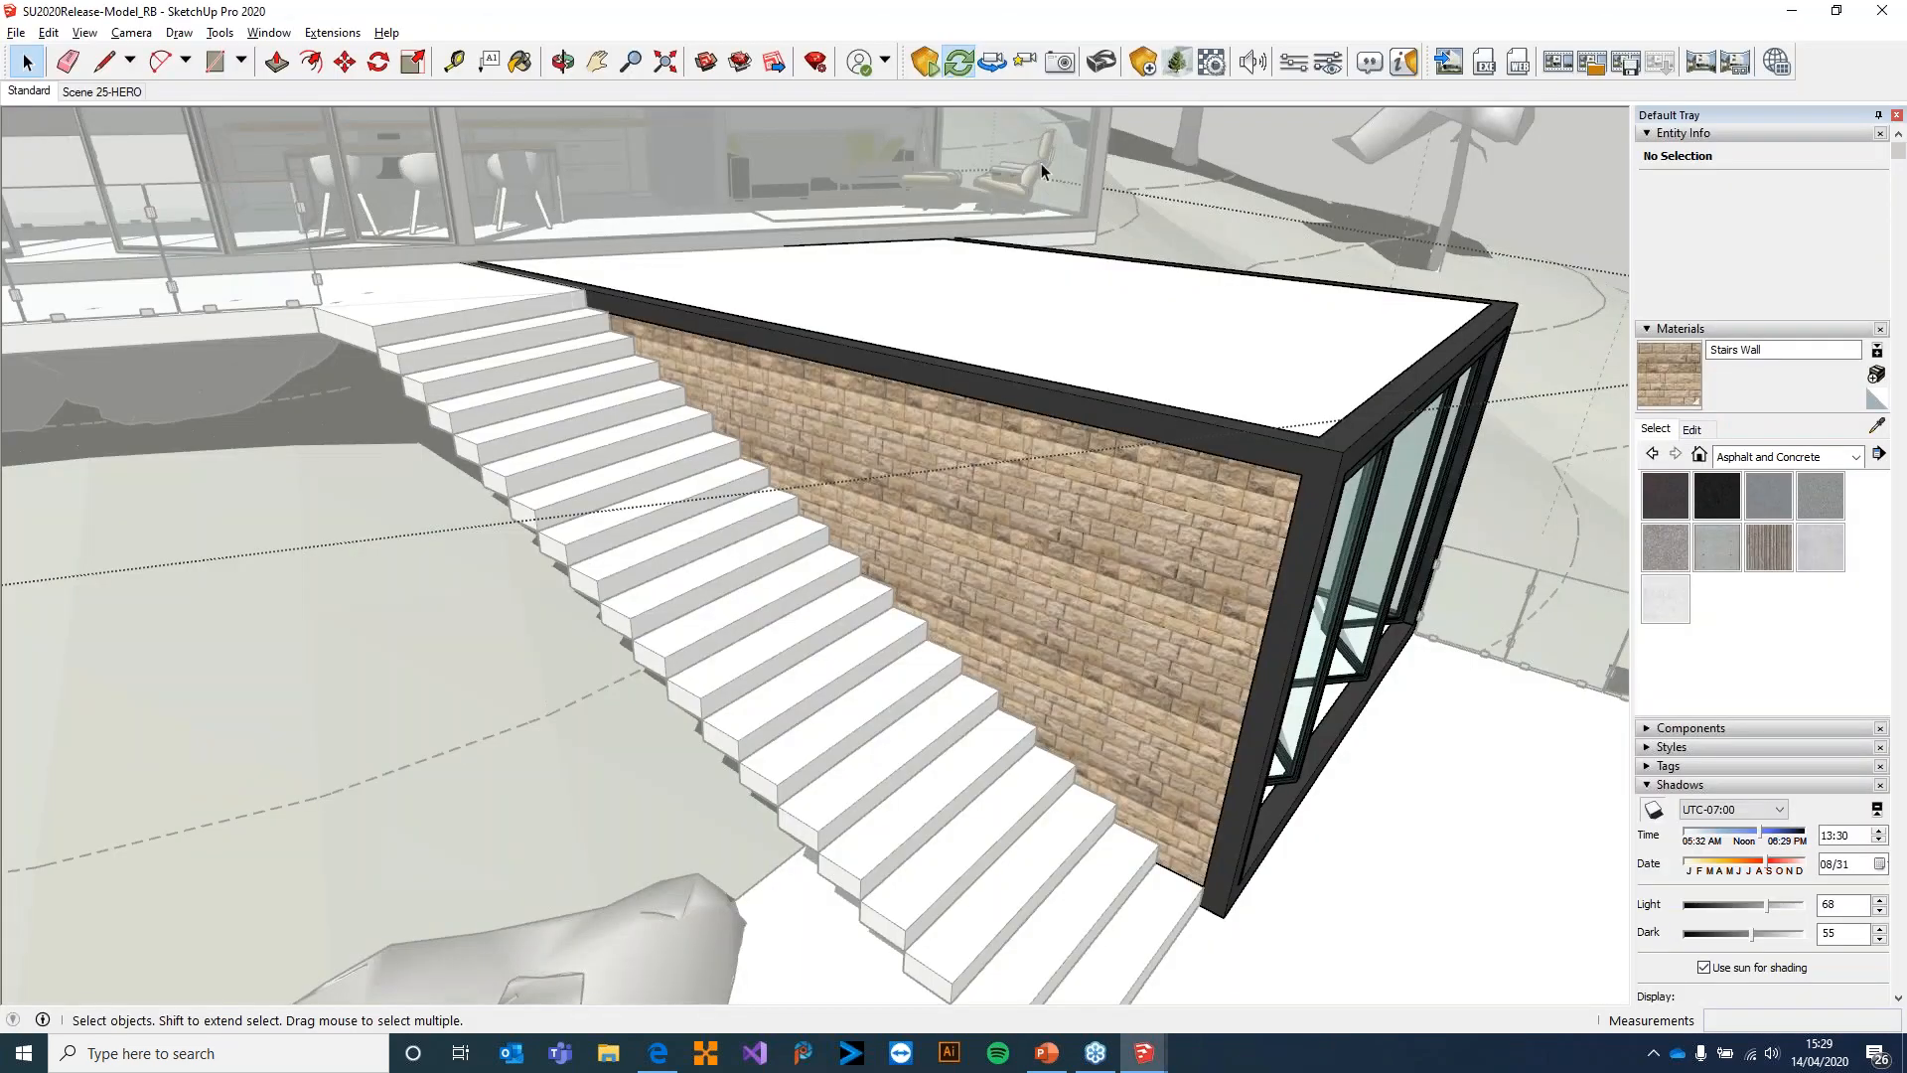
left_click(1554, 157)
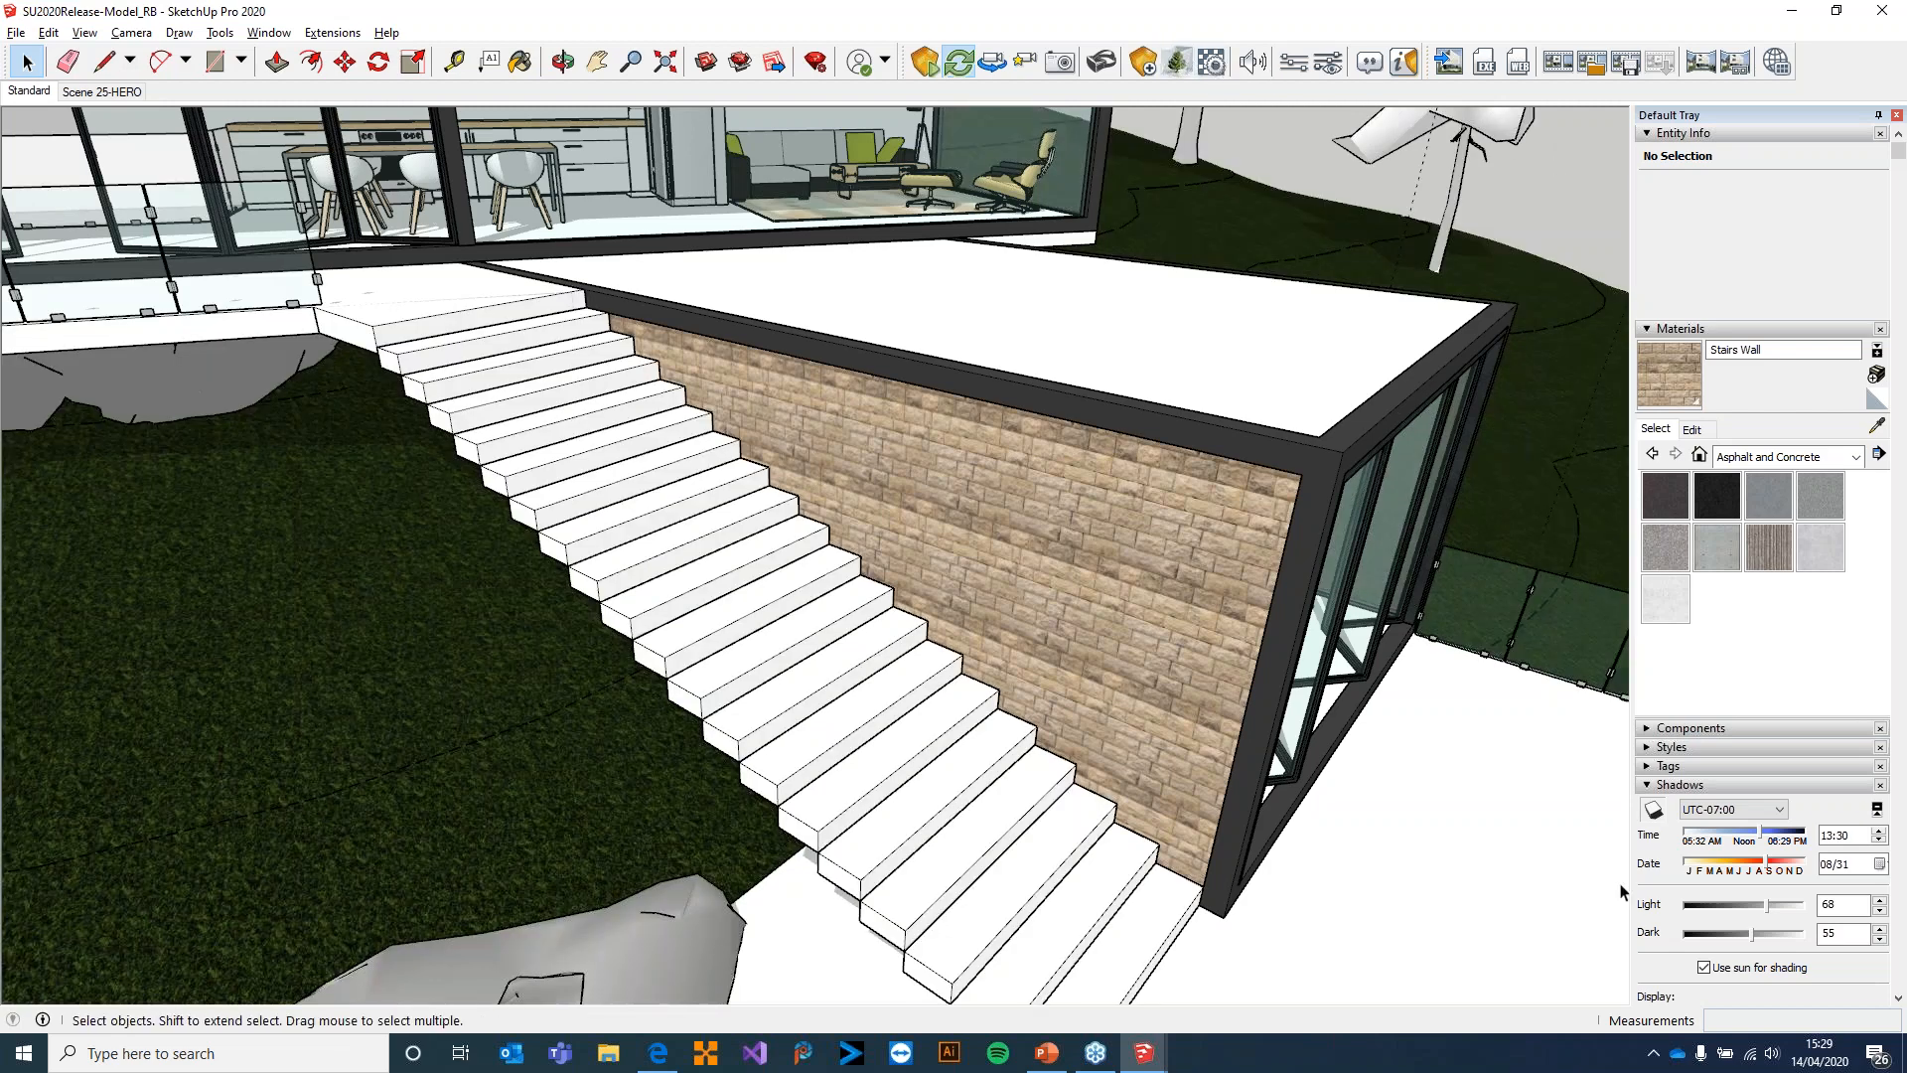
middle_click_drag(1403, 797, 1291, 661, "shift")
left_click(1876, 398)
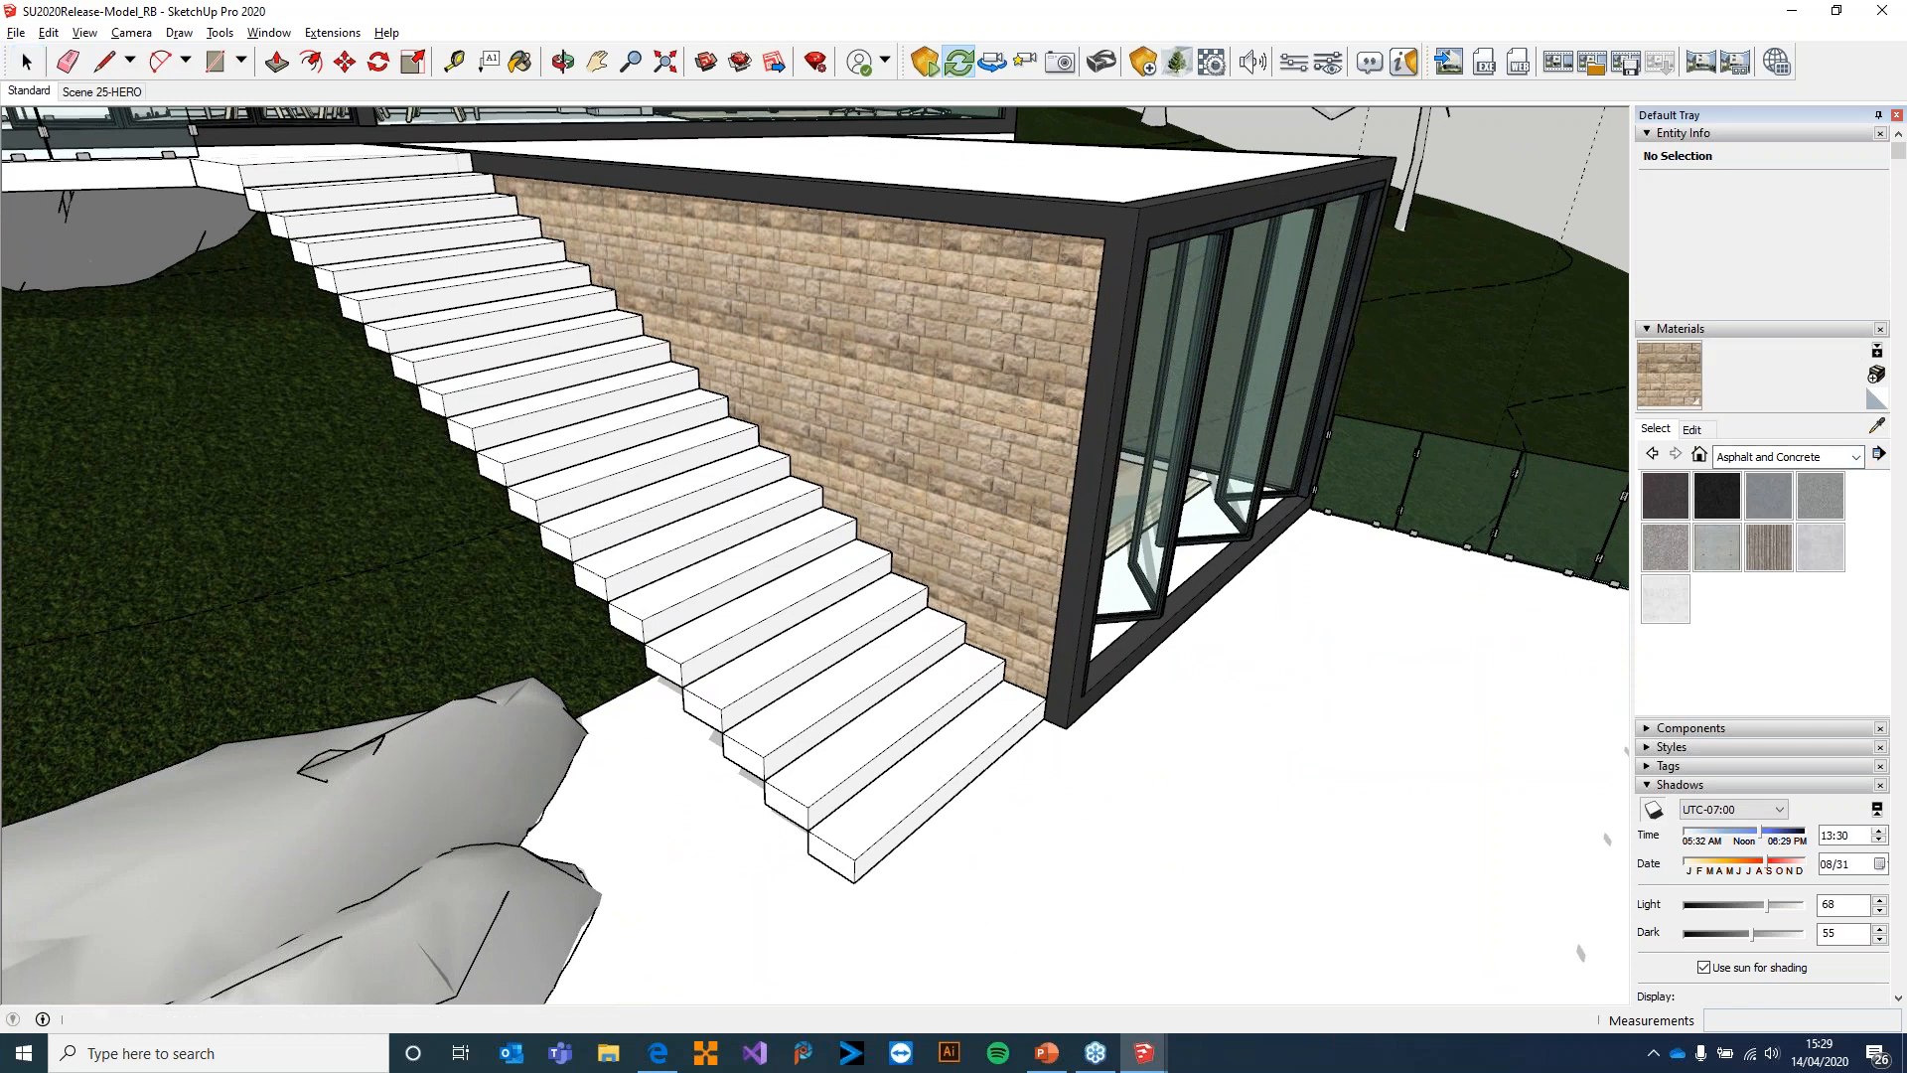
key("space")
double_click(1329, 705)
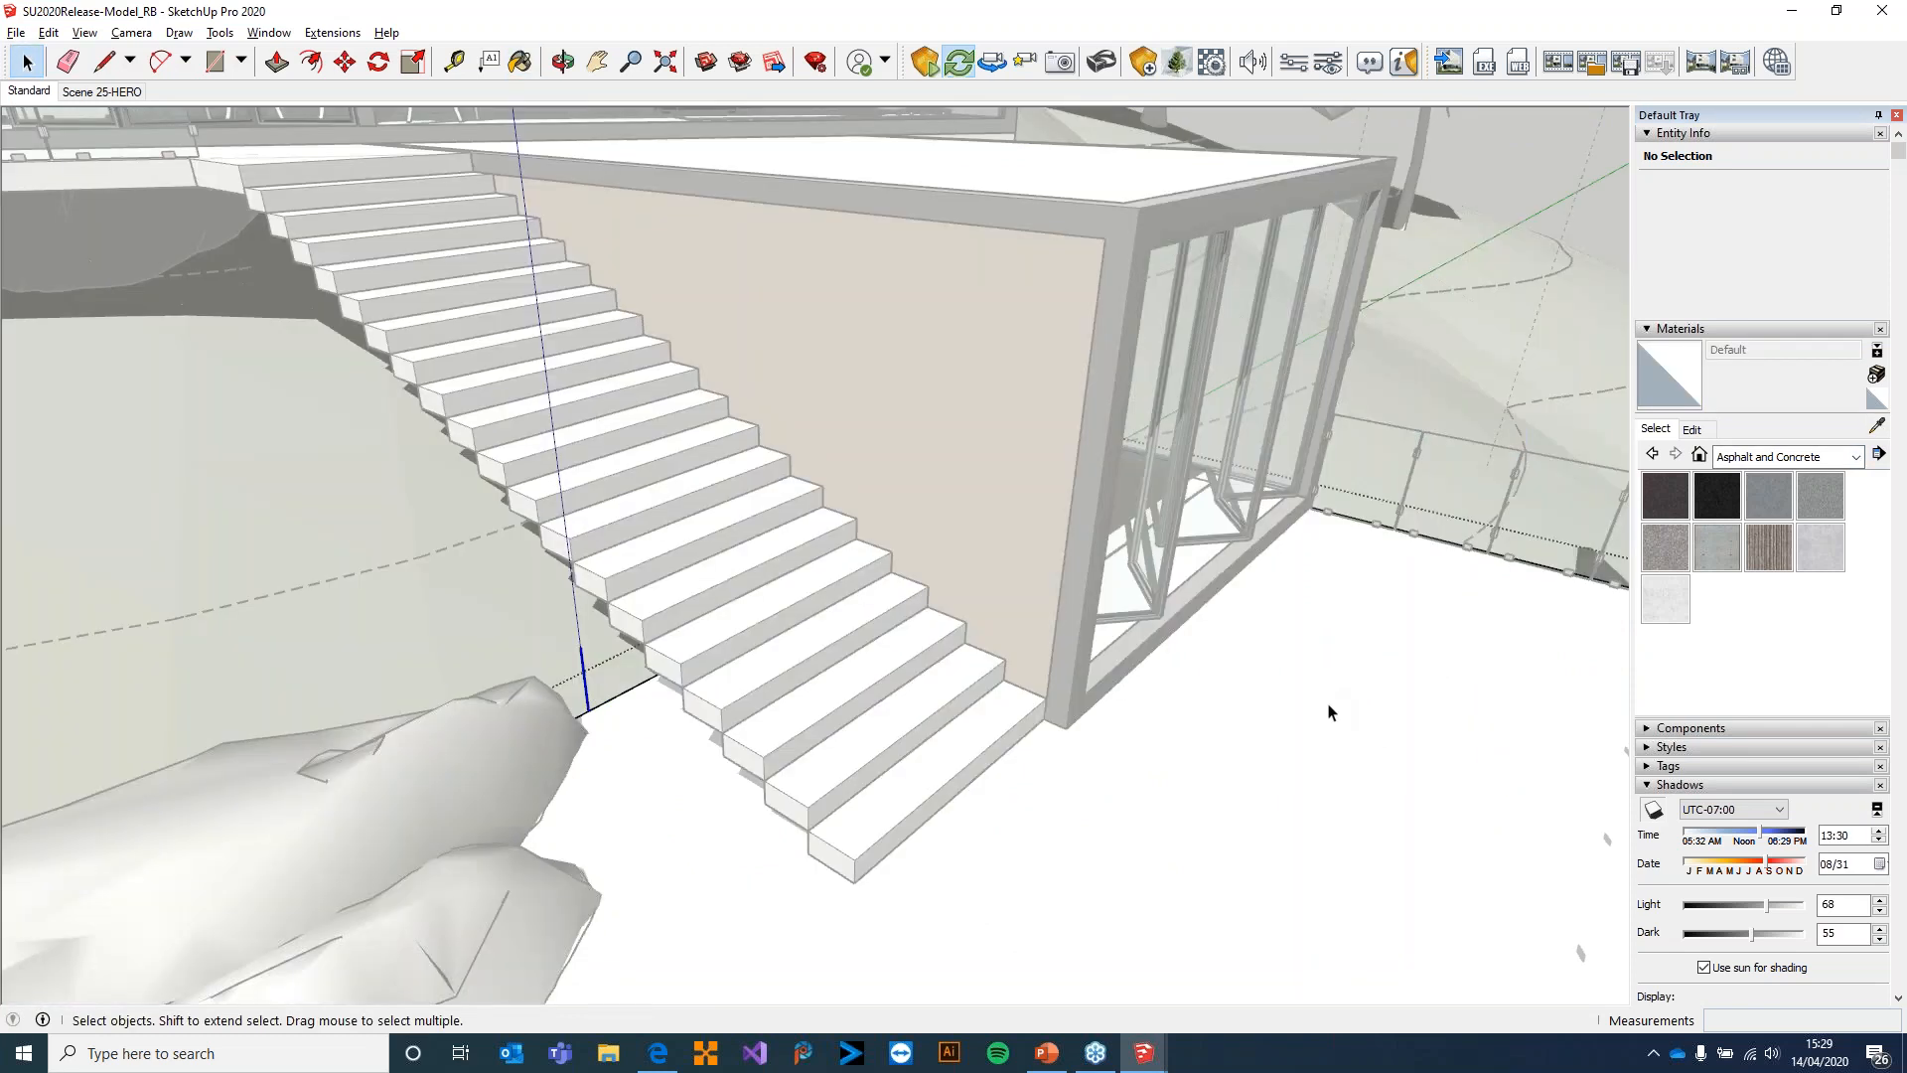
double_click(1192, 811)
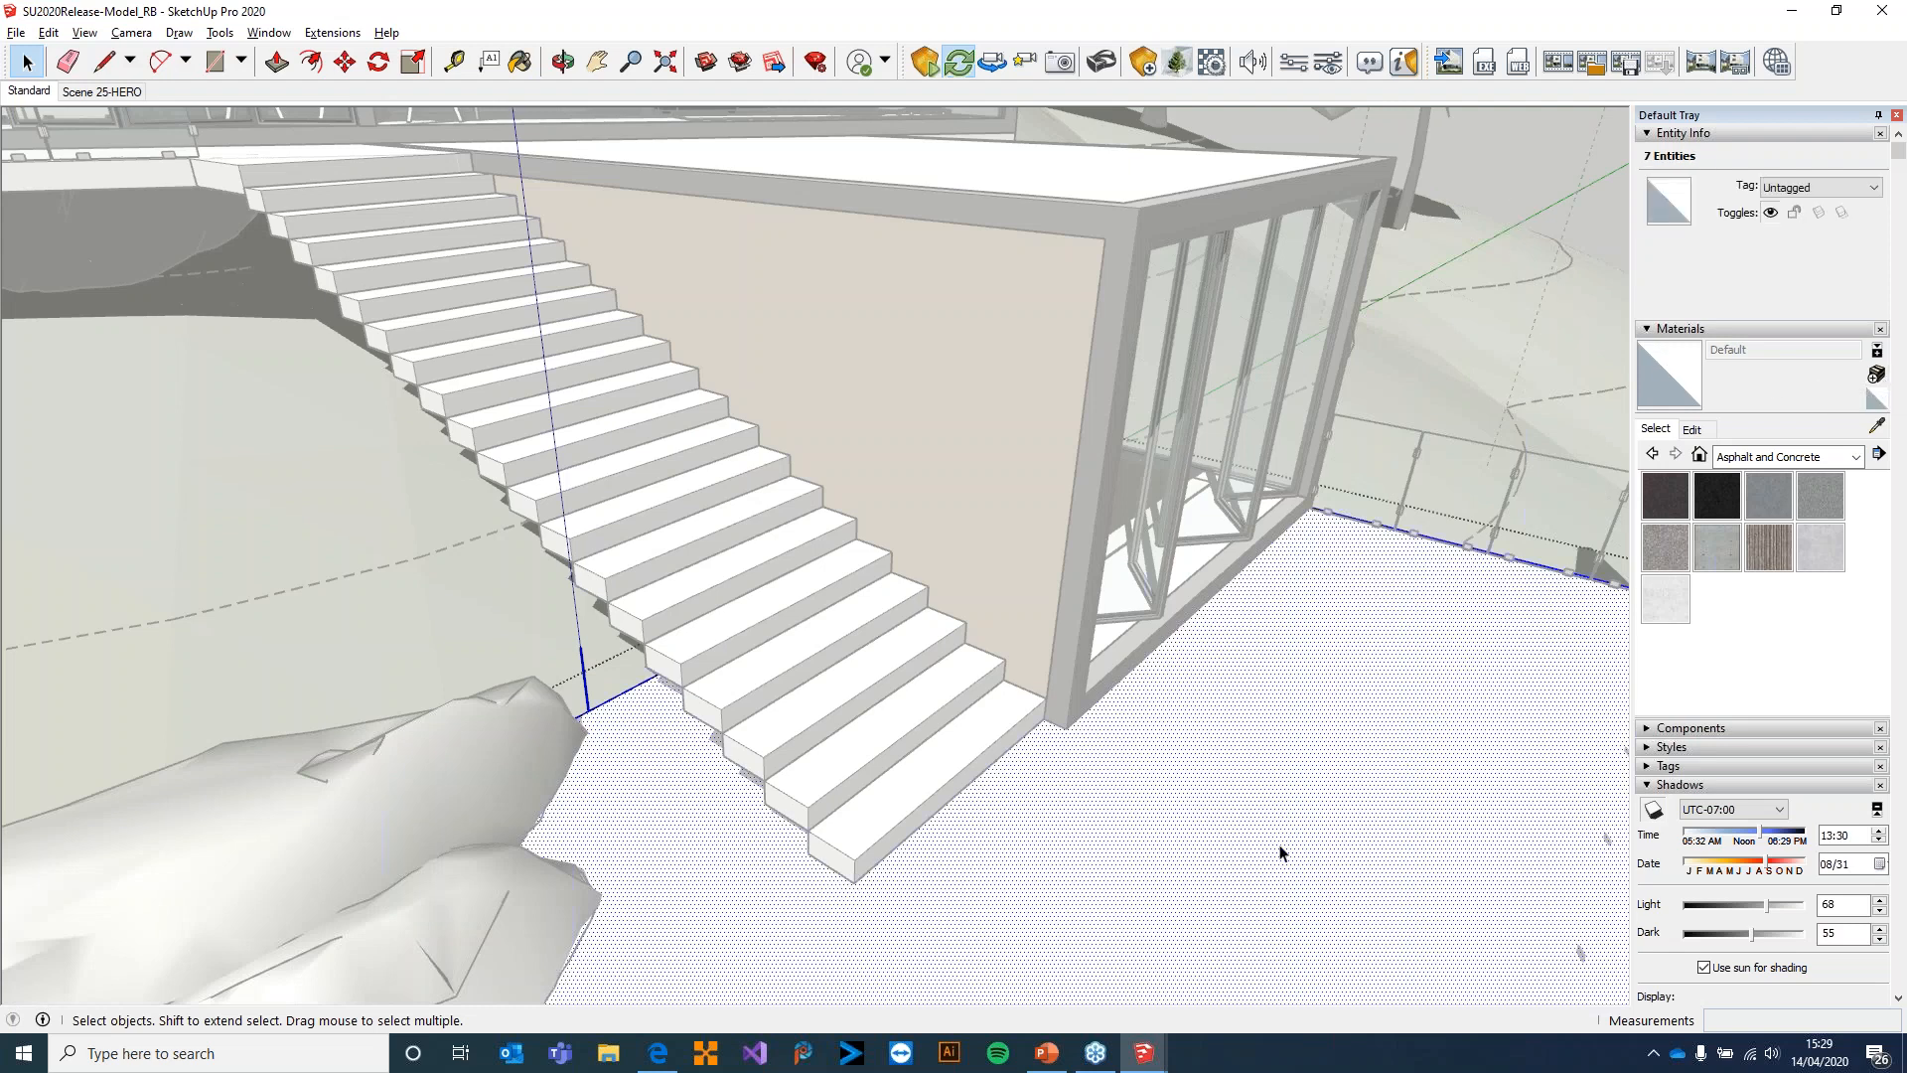
key("Escape")
left_click(1332, 717)
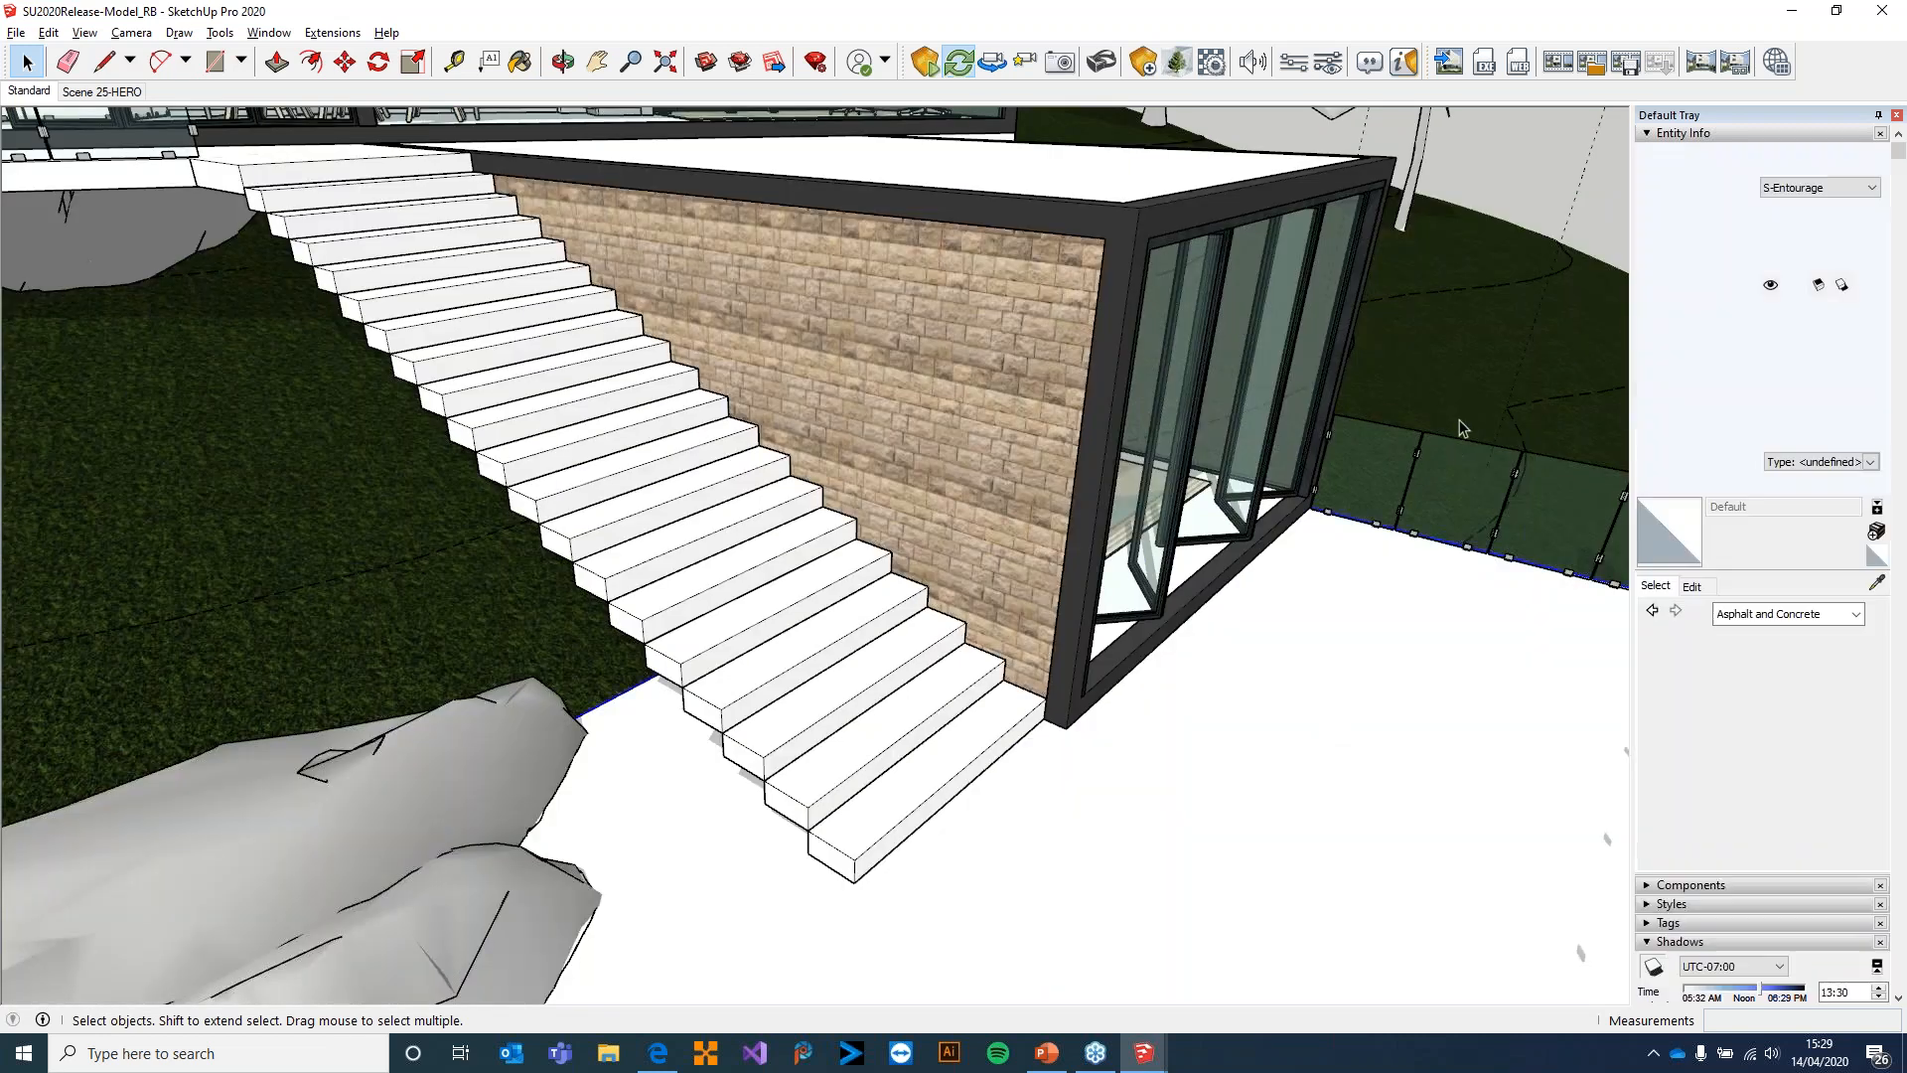
Create a new material named Tile Floor and paint it onto the selected terrace floor component
left_click(1876, 530)
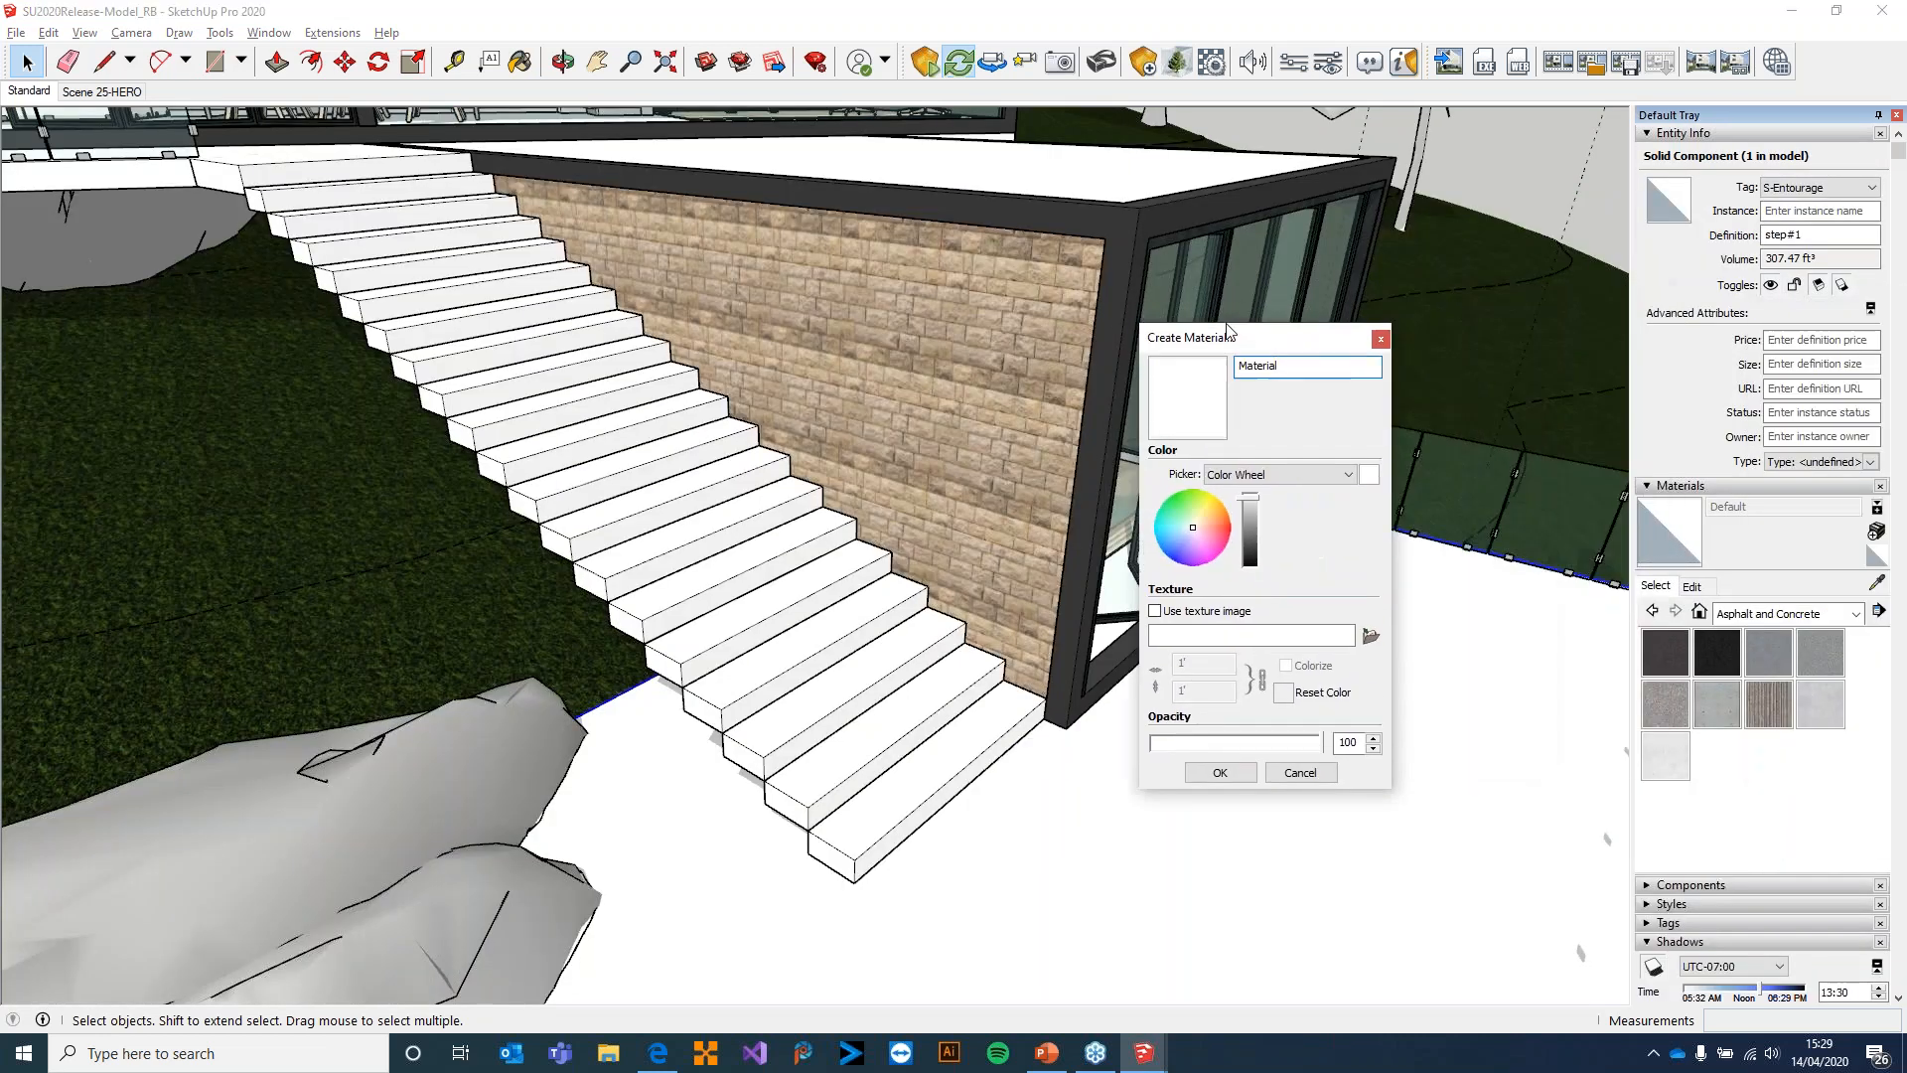
double_click(1297, 364)
type("Tile Floor")
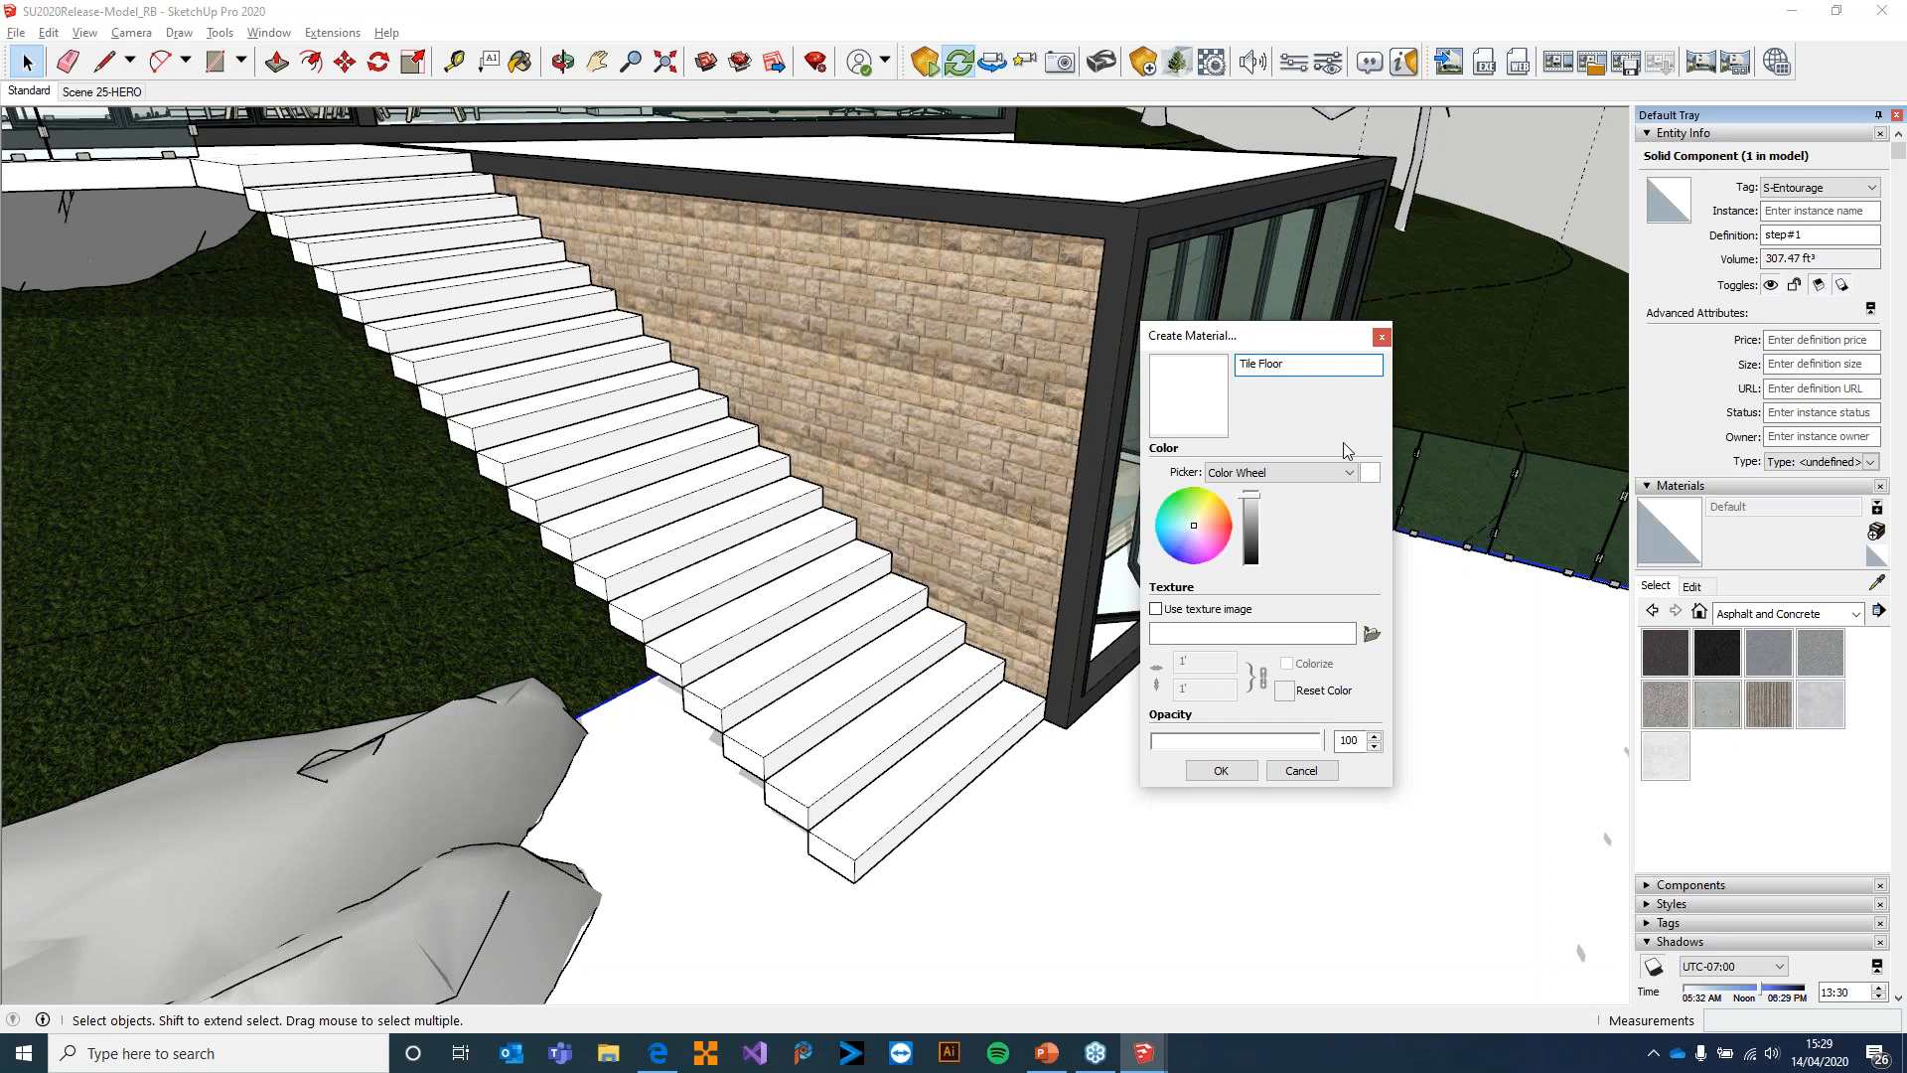
left_click(1228, 776)
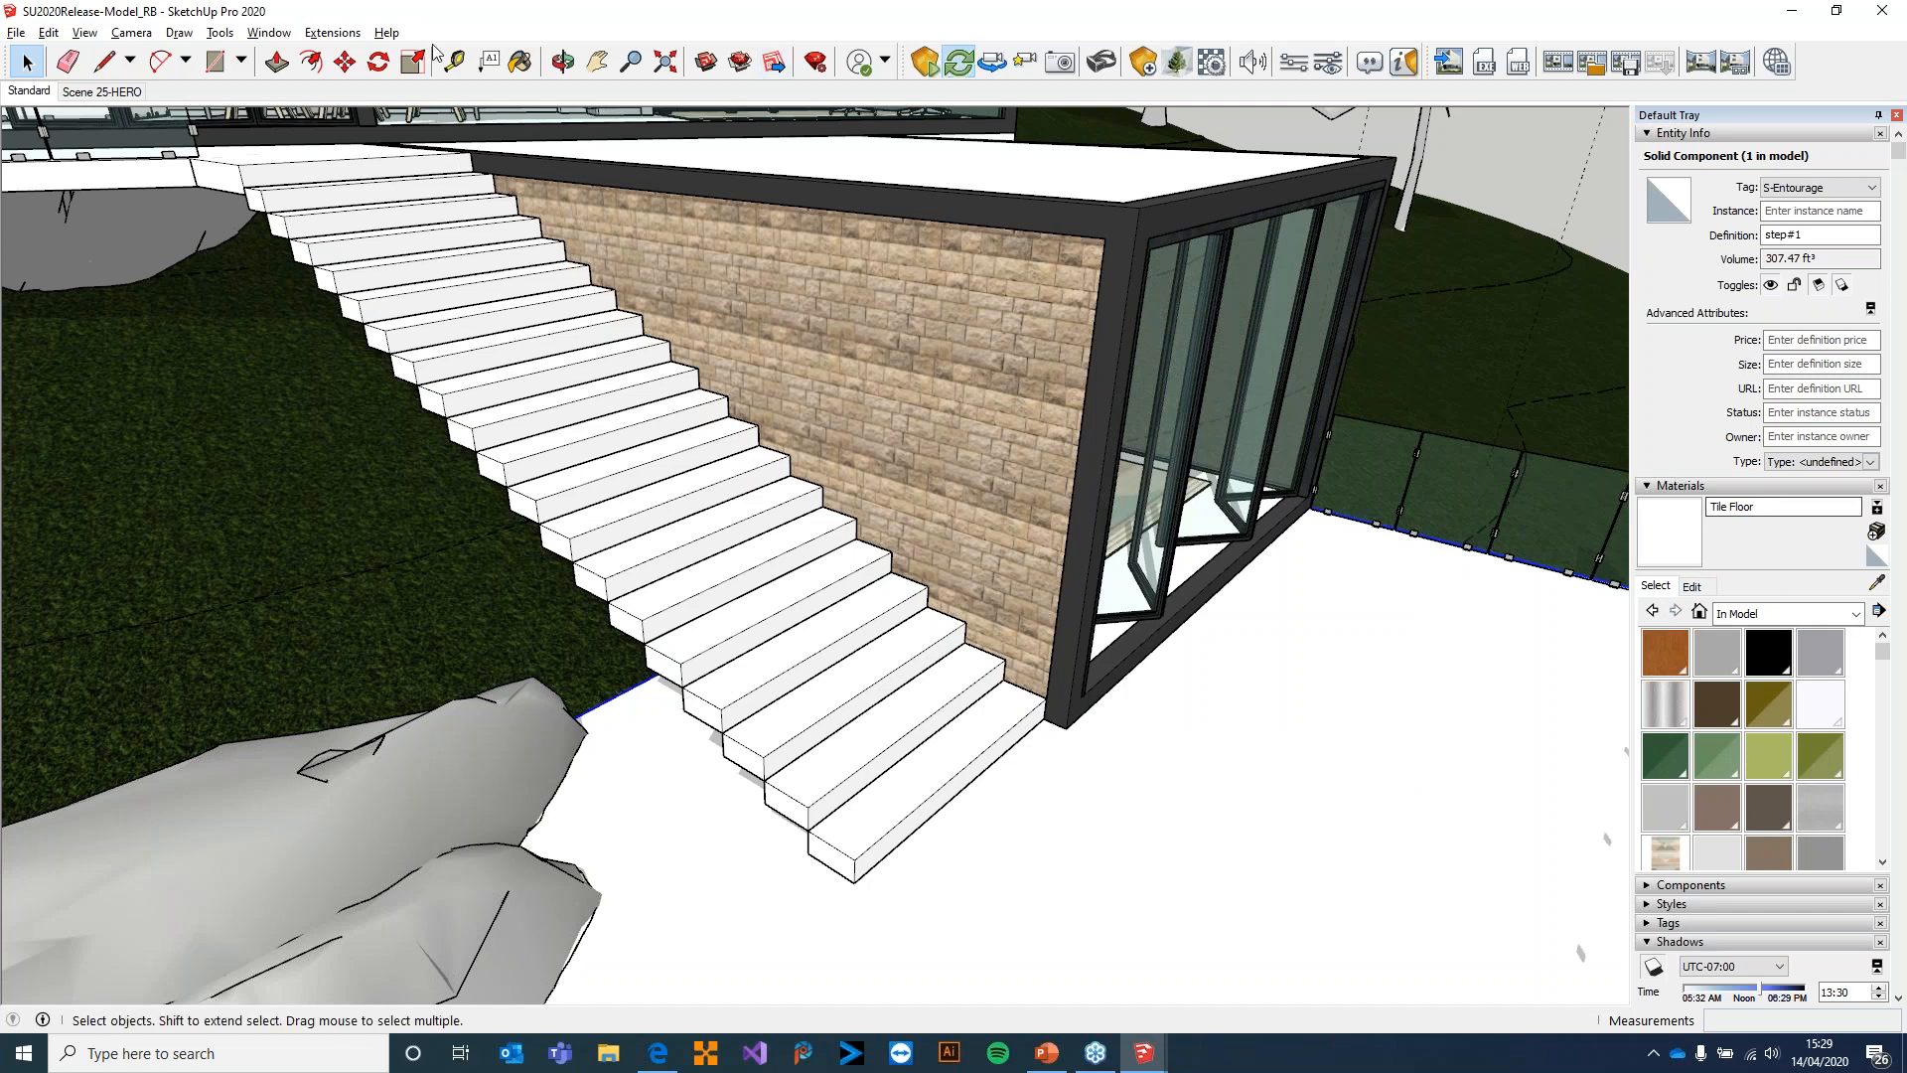
key("b")
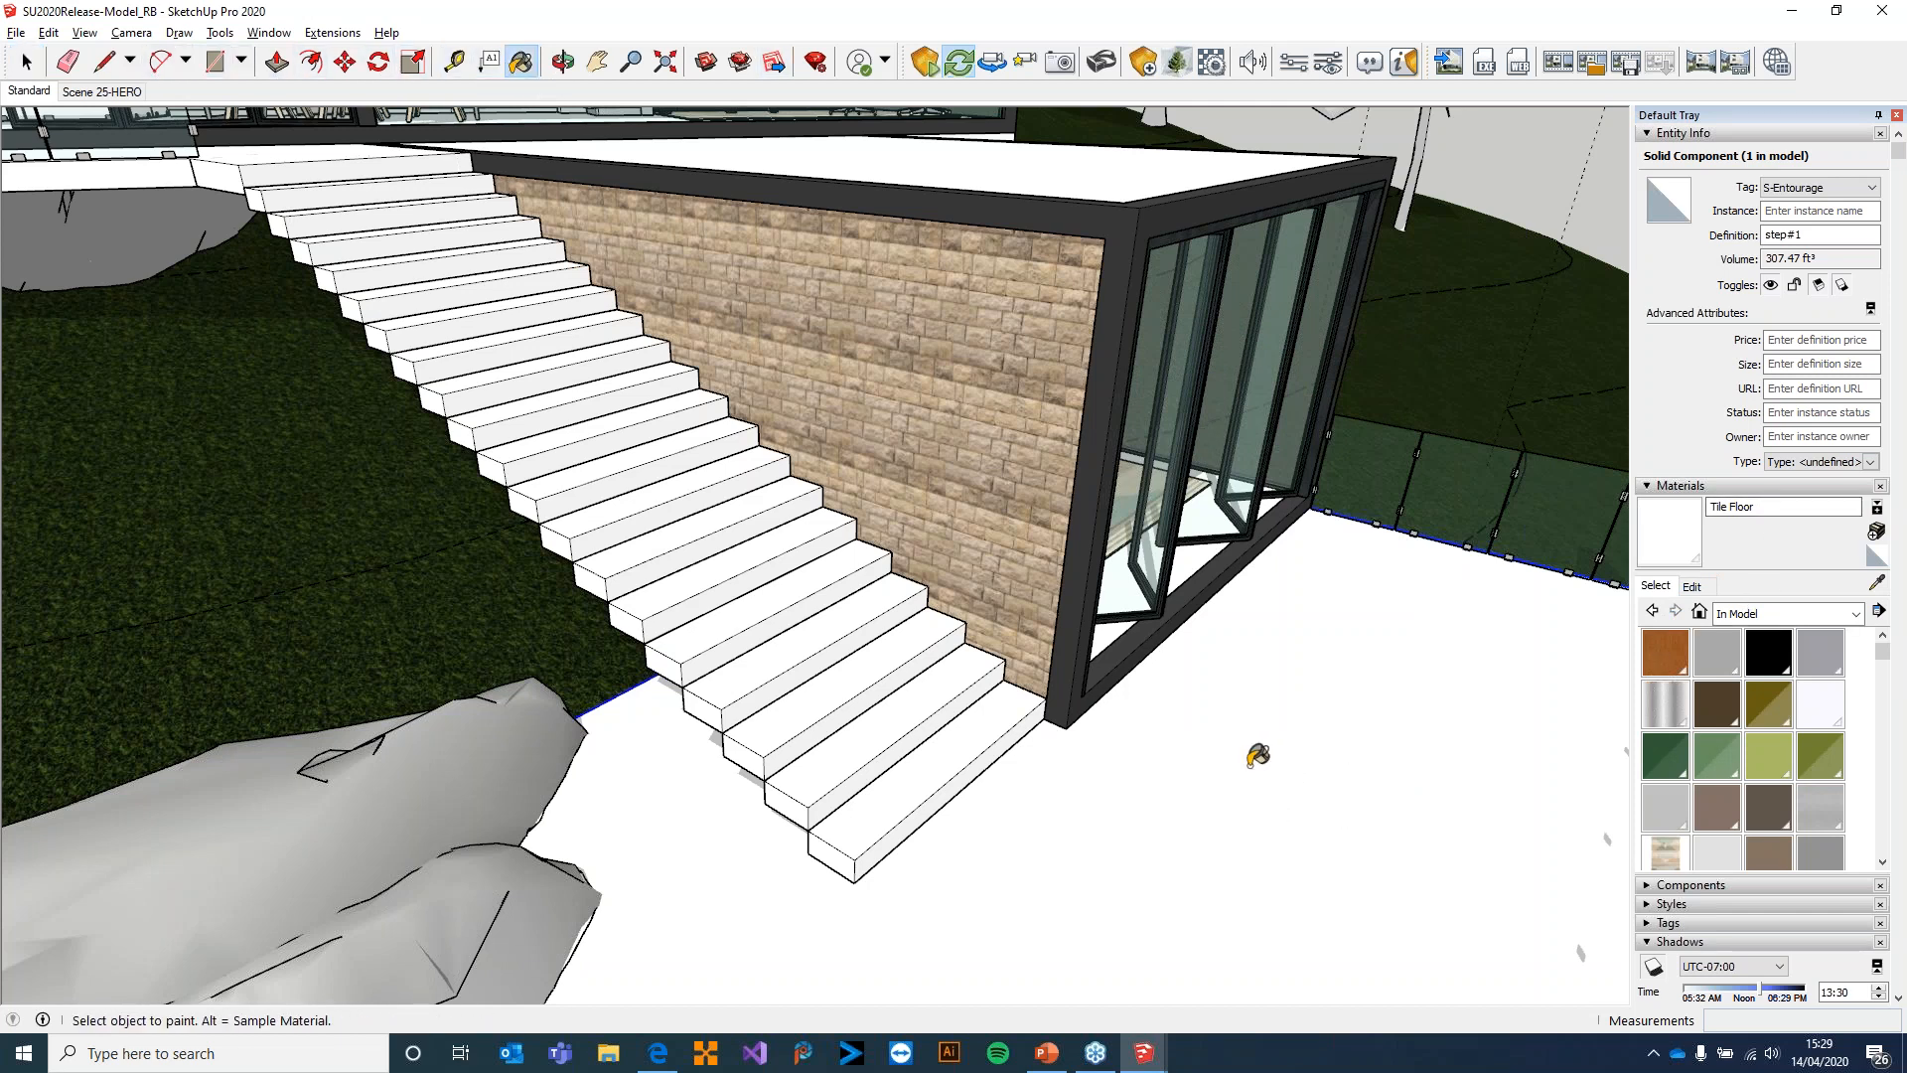
key("space")
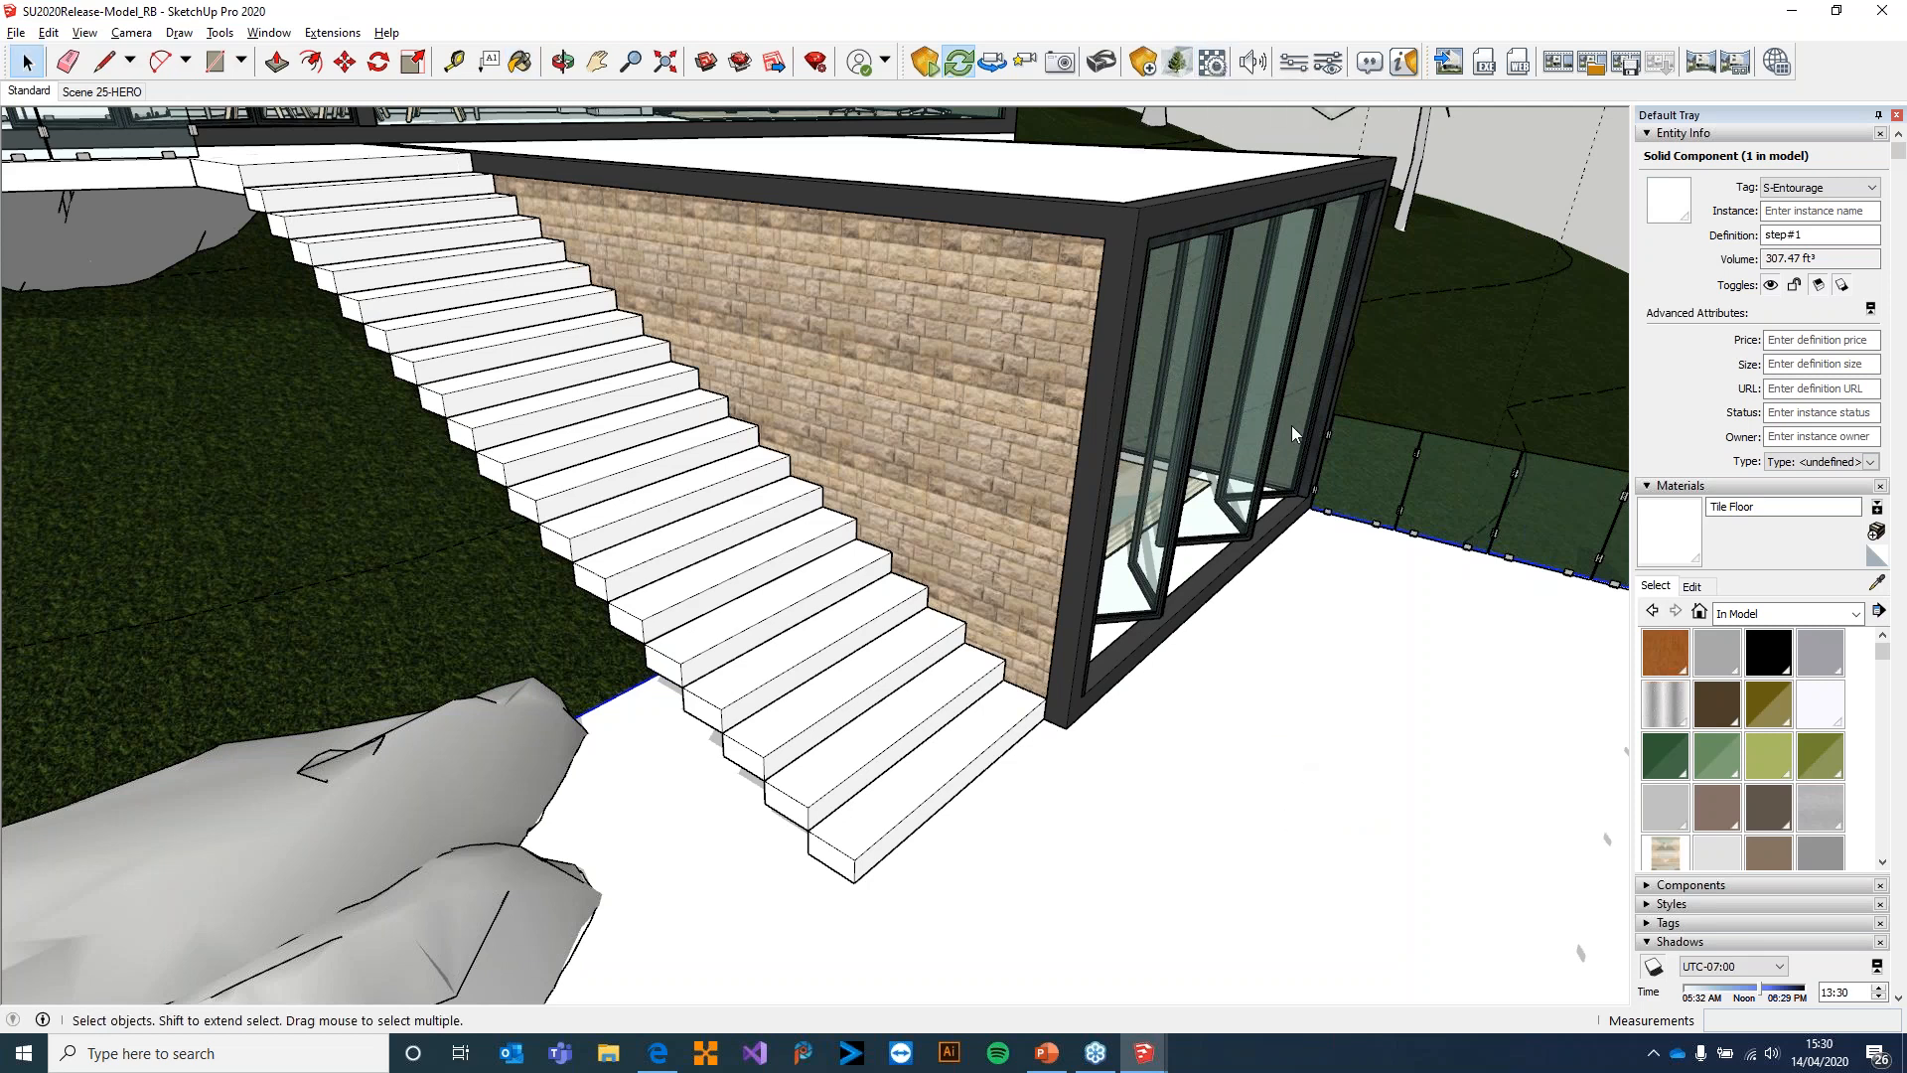
Find Tile Floor in the Enscape material editor by searching for "tile" and load marble_01_diff_2k as its albedo texture
left_click(537, 177)
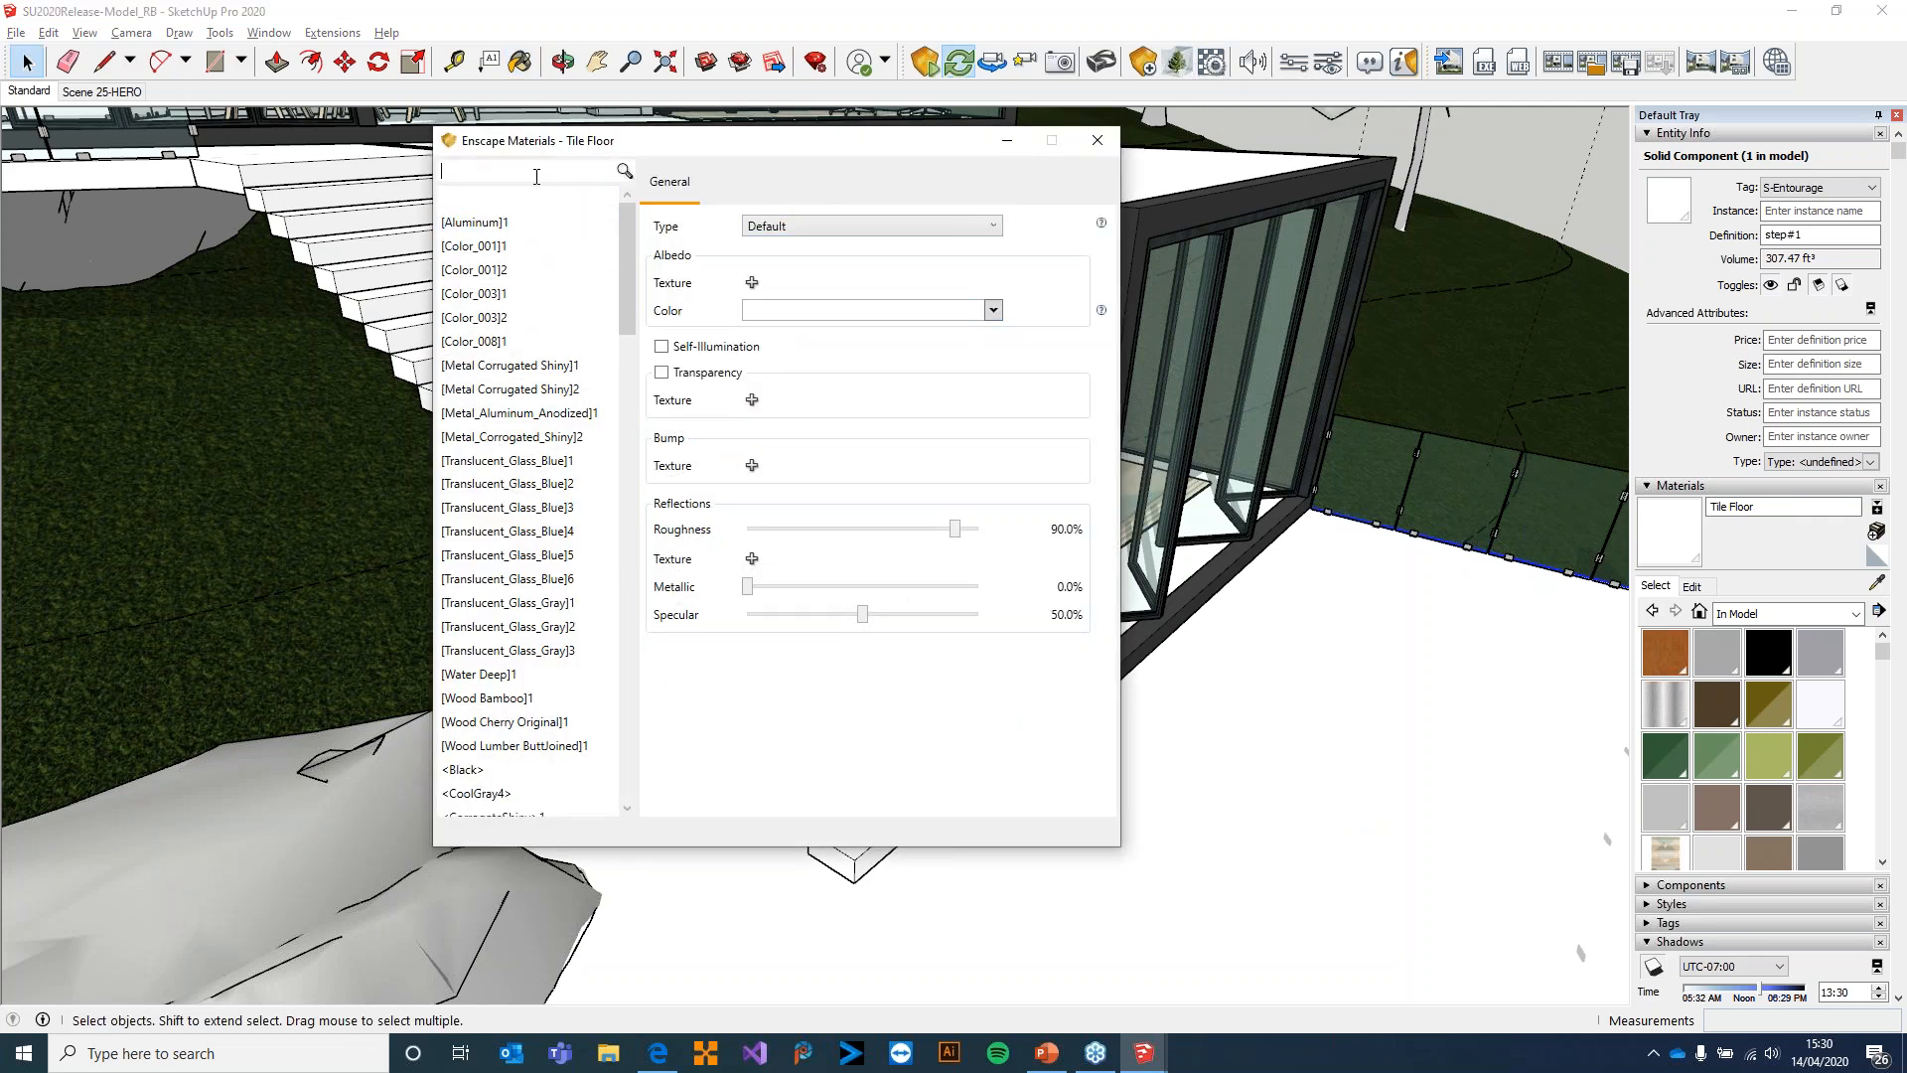
left_click(537, 197)
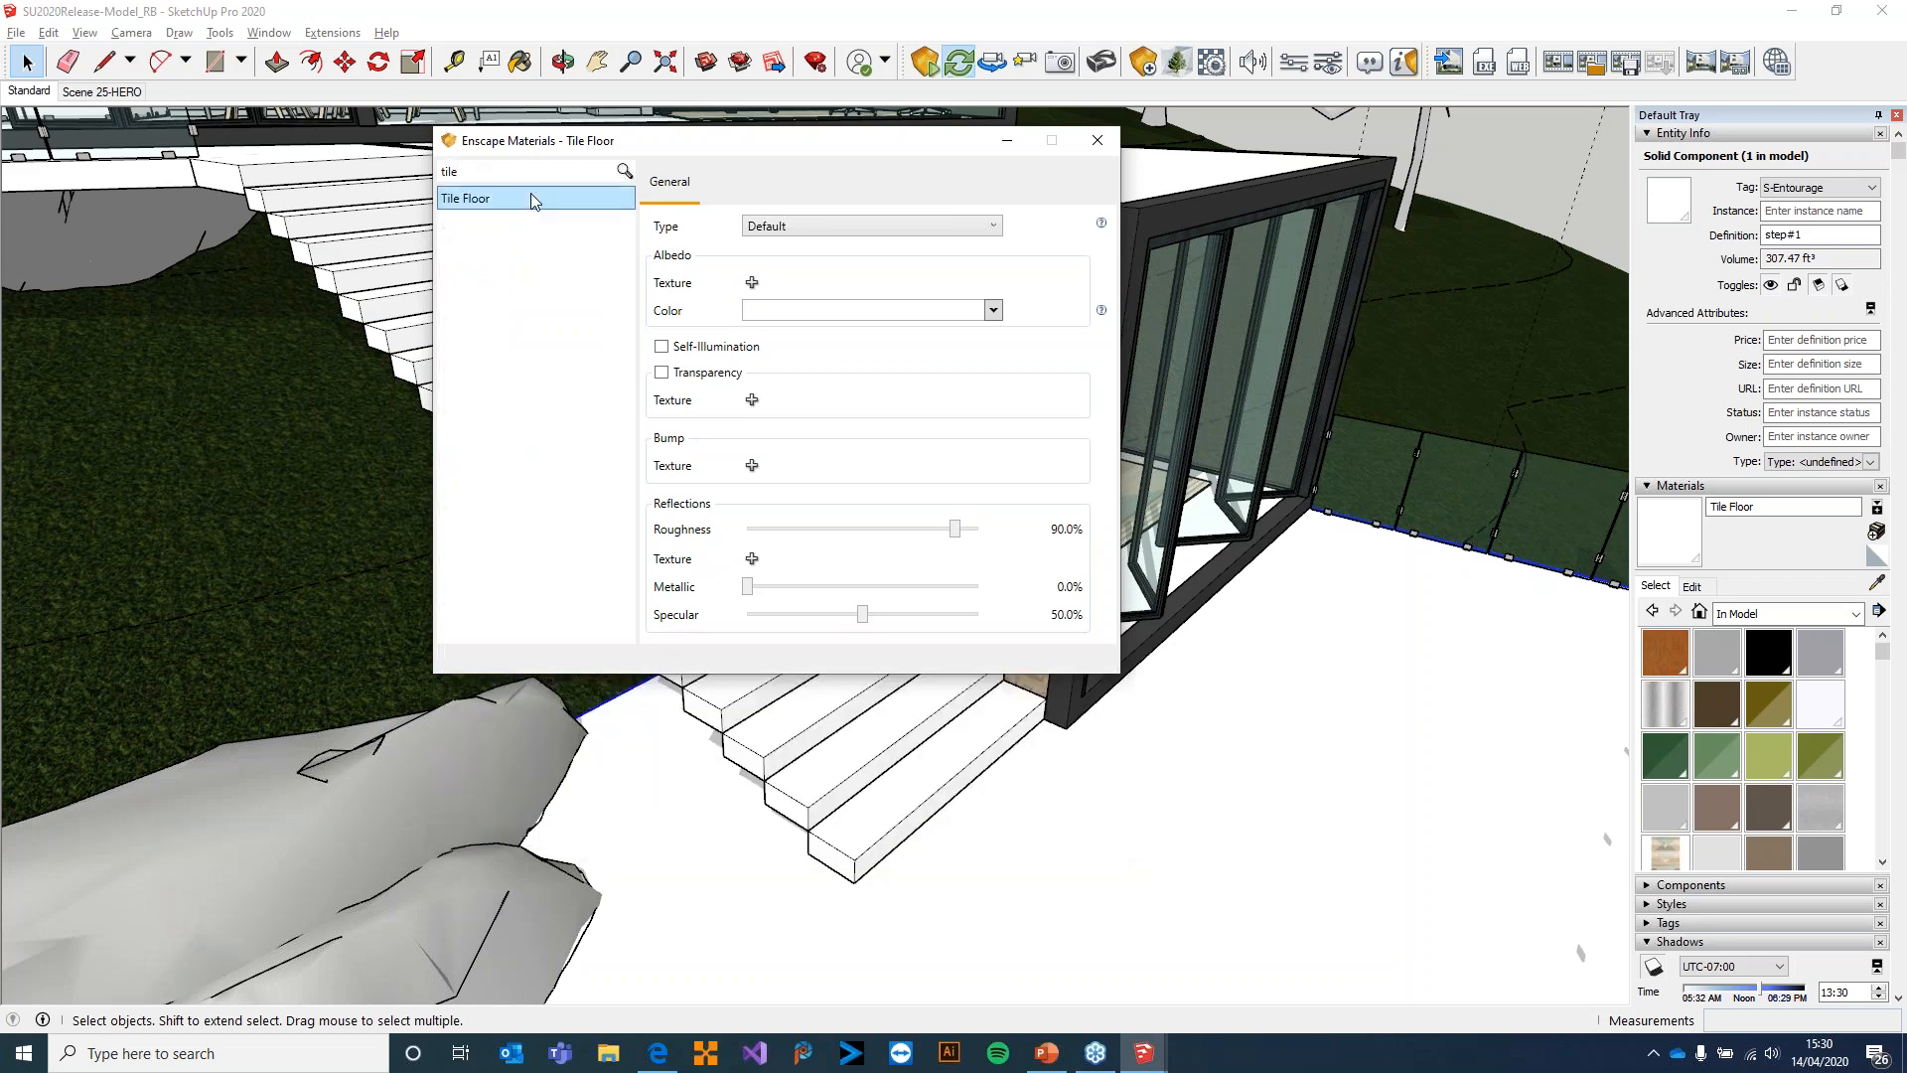
left_click(752, 282)
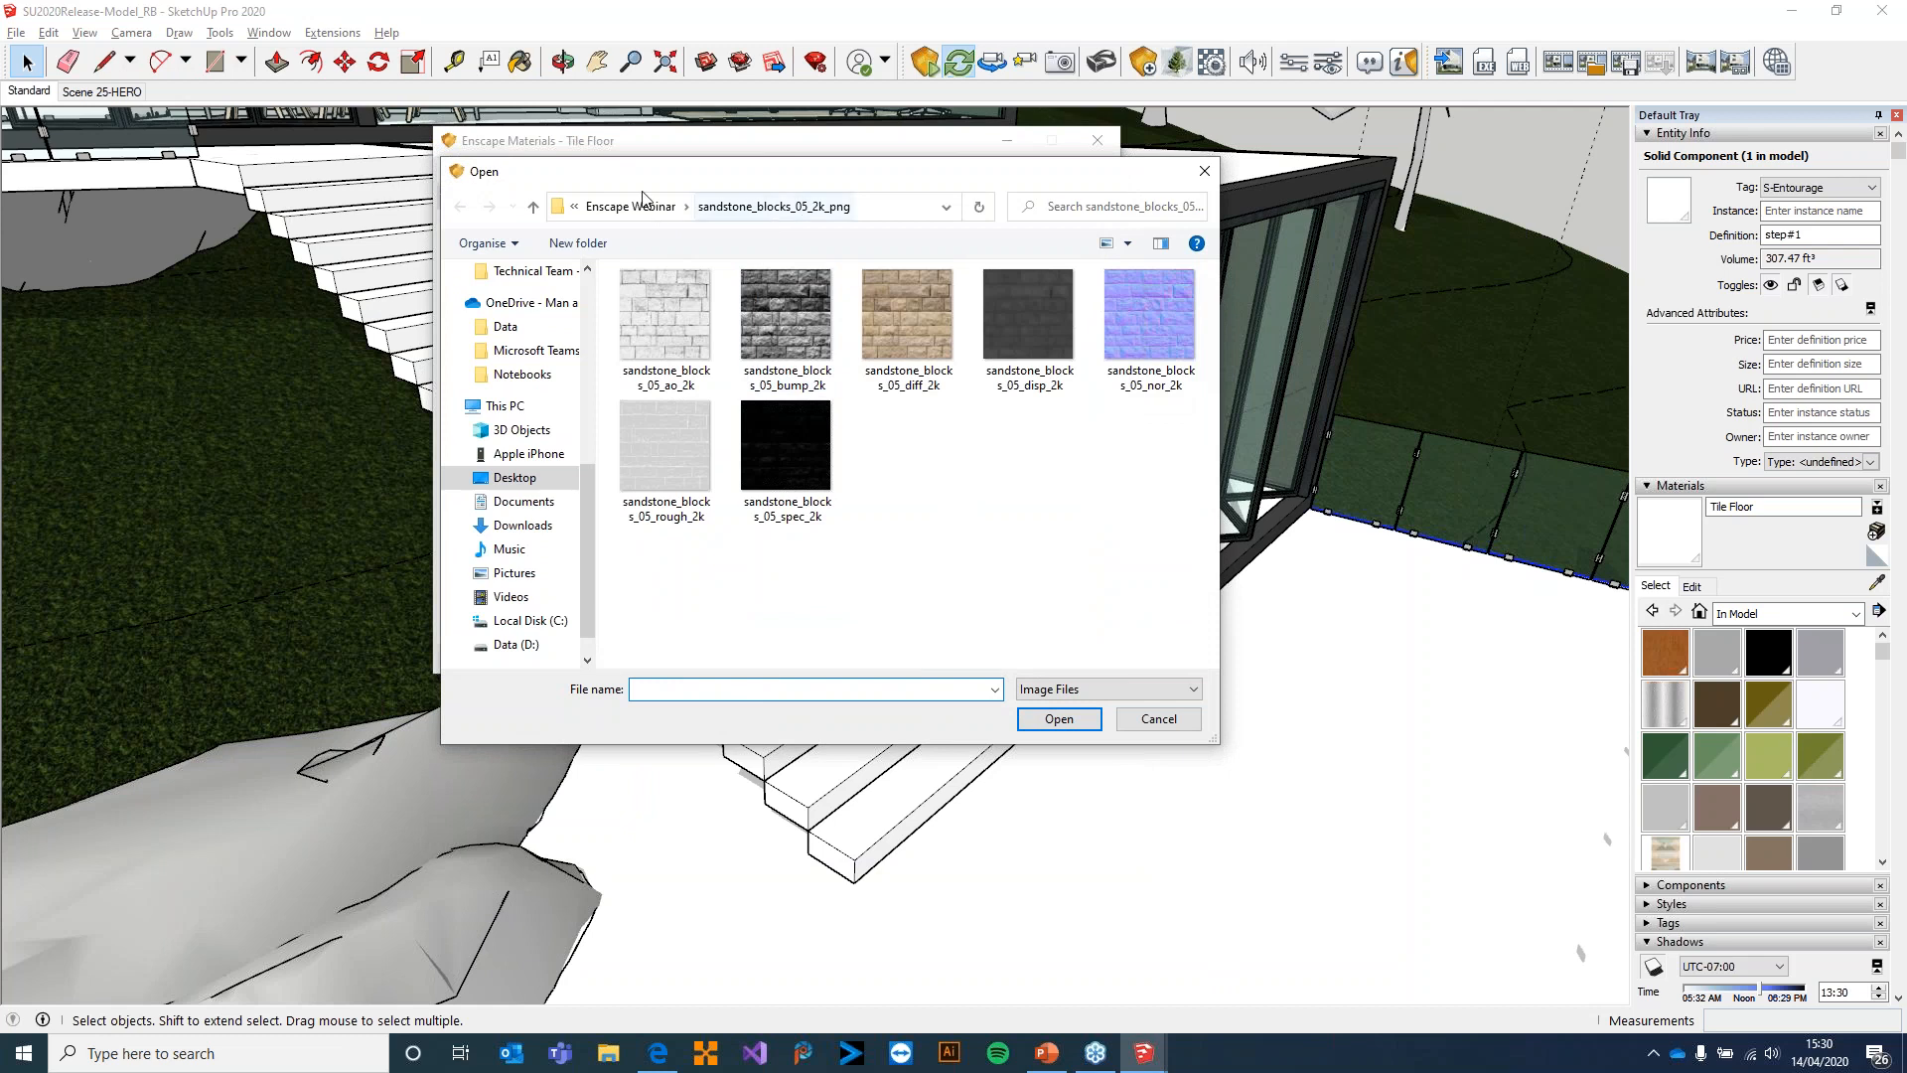
left_click(640, 205)
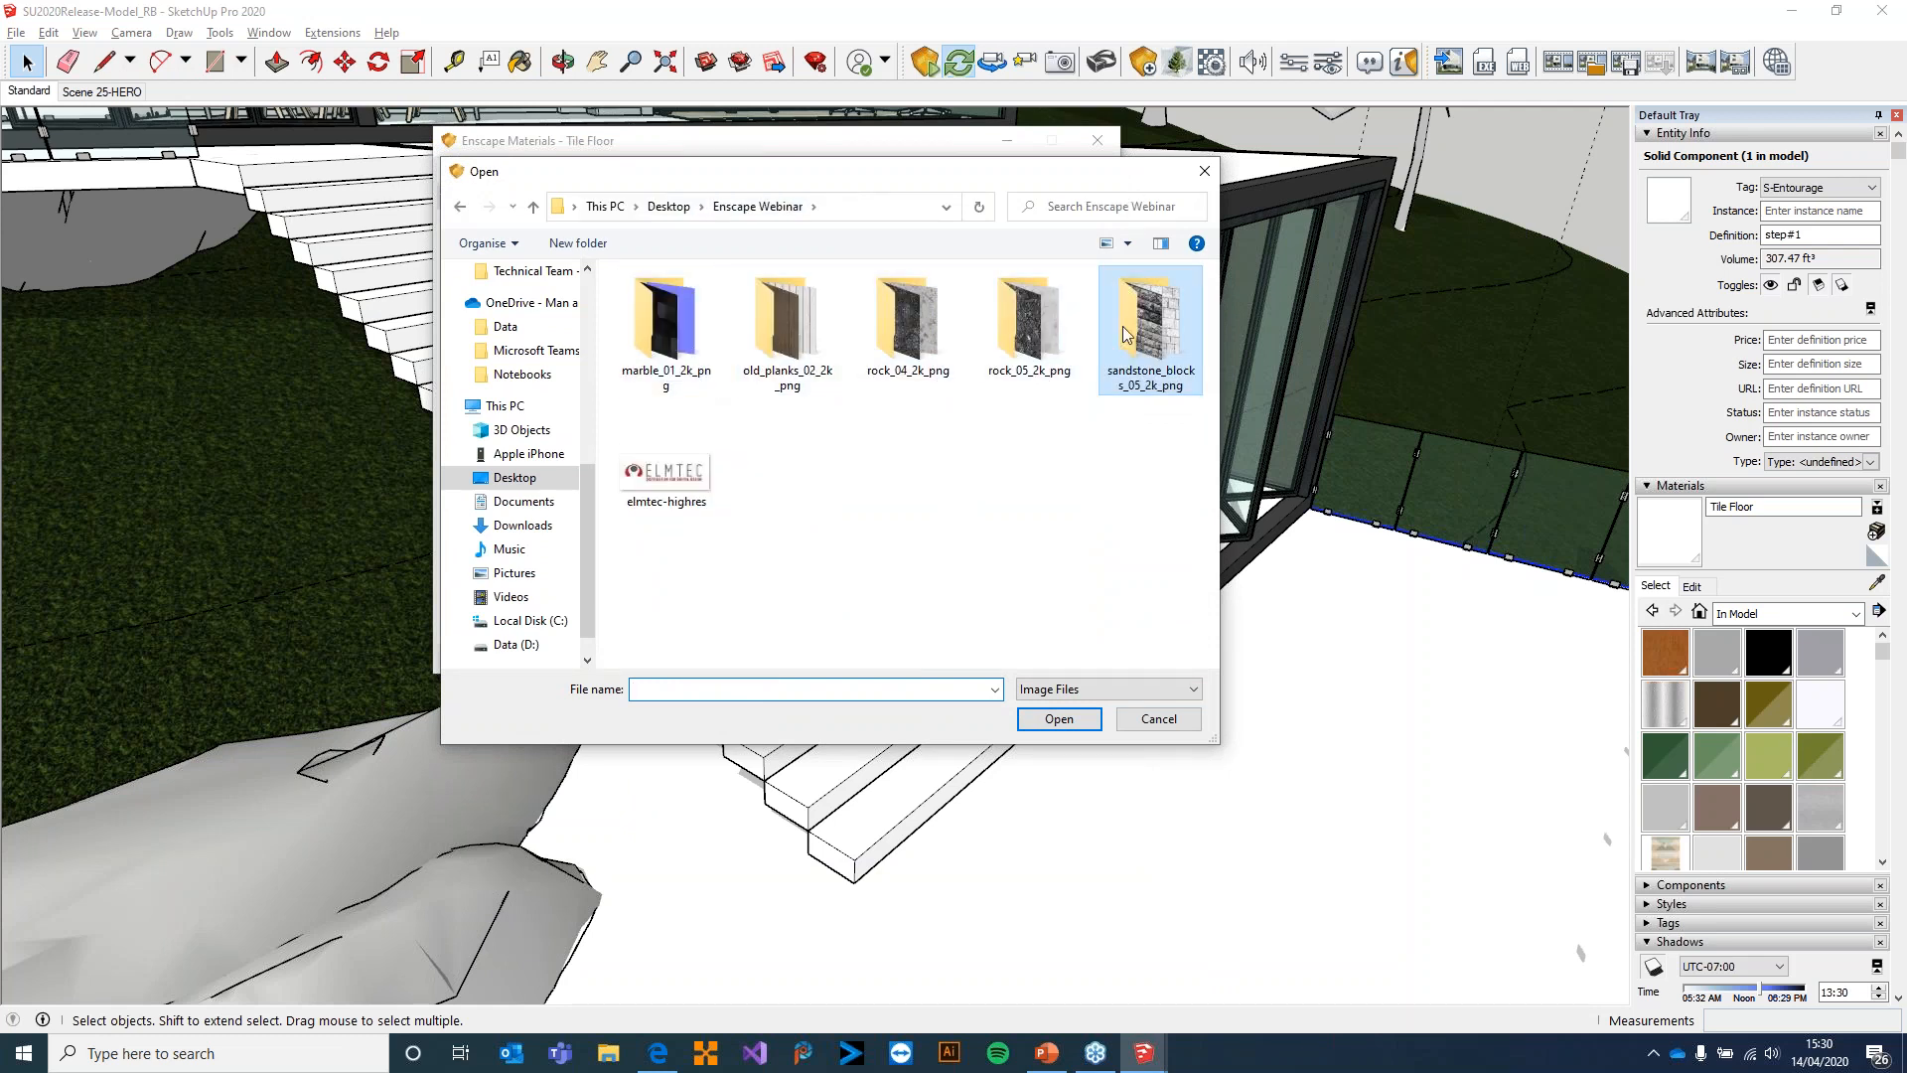
double_click(666, 318)
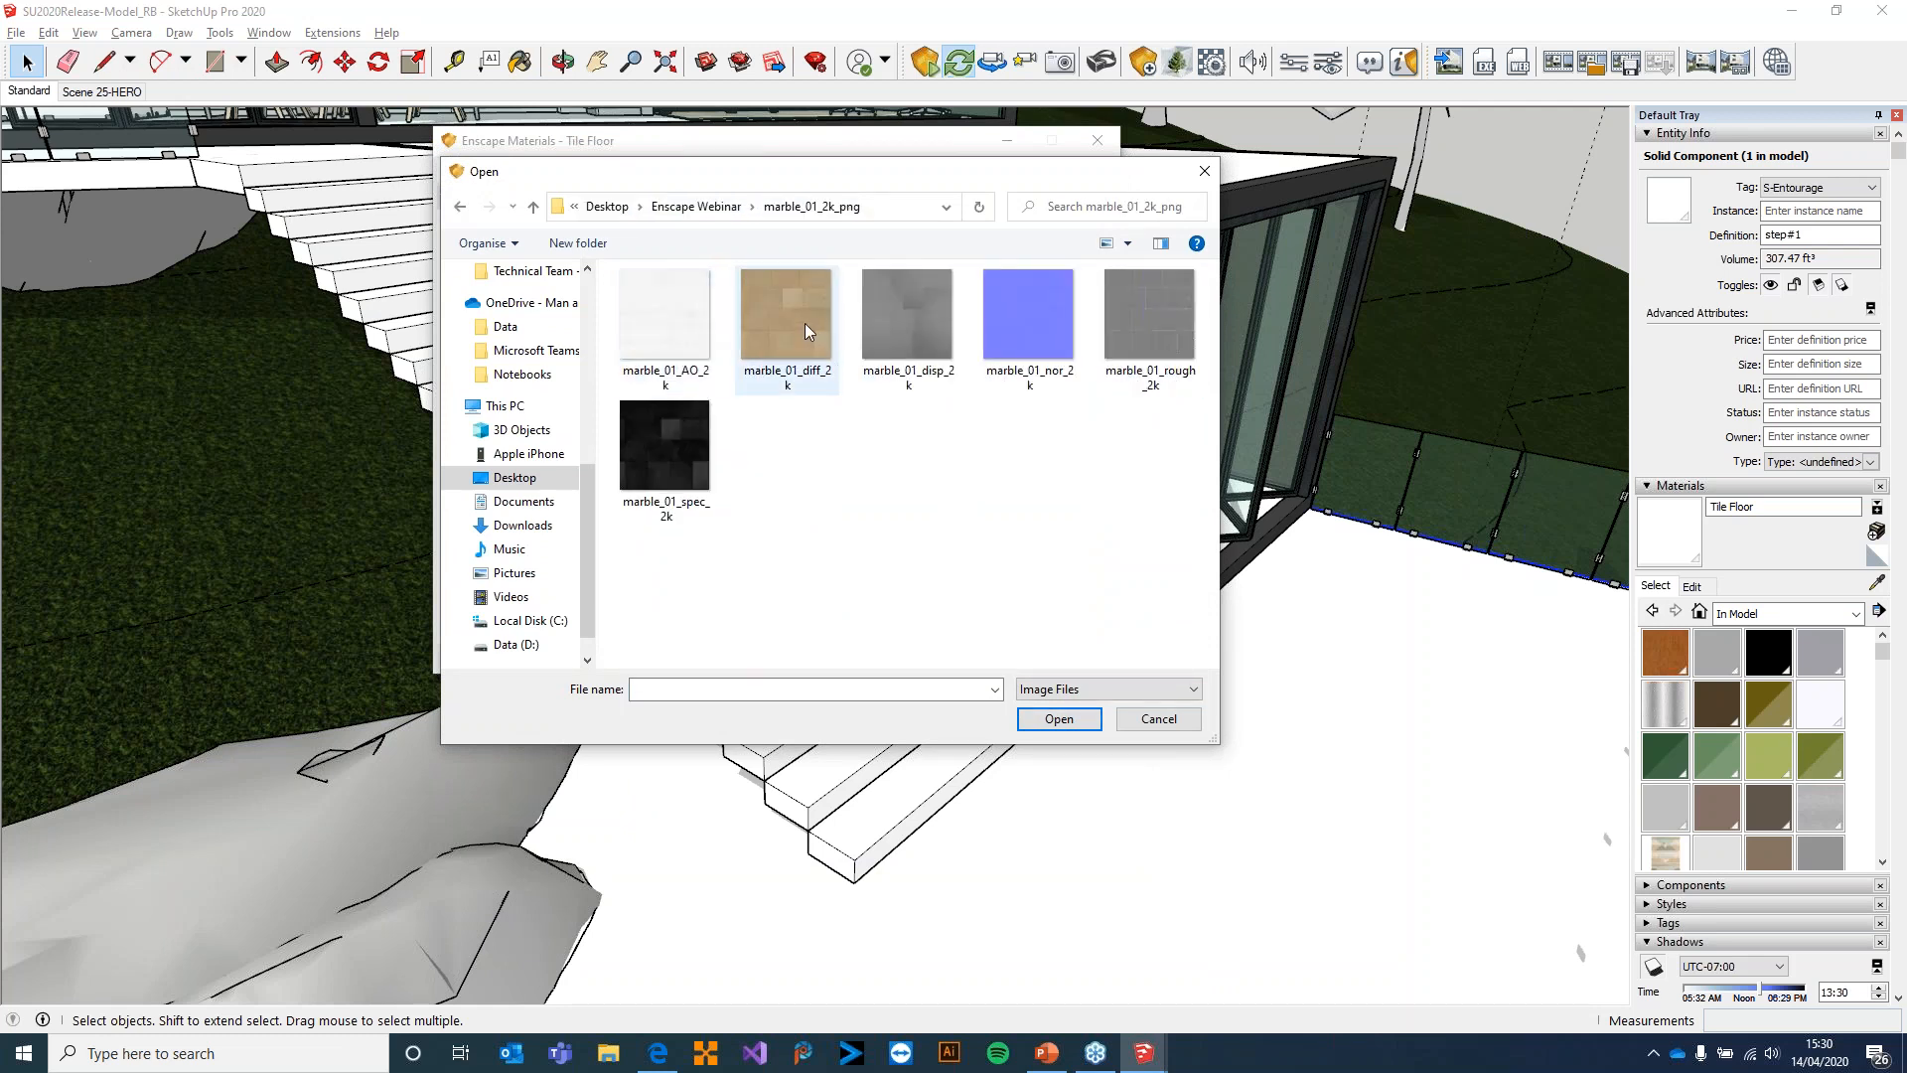
double_click(778, 302)
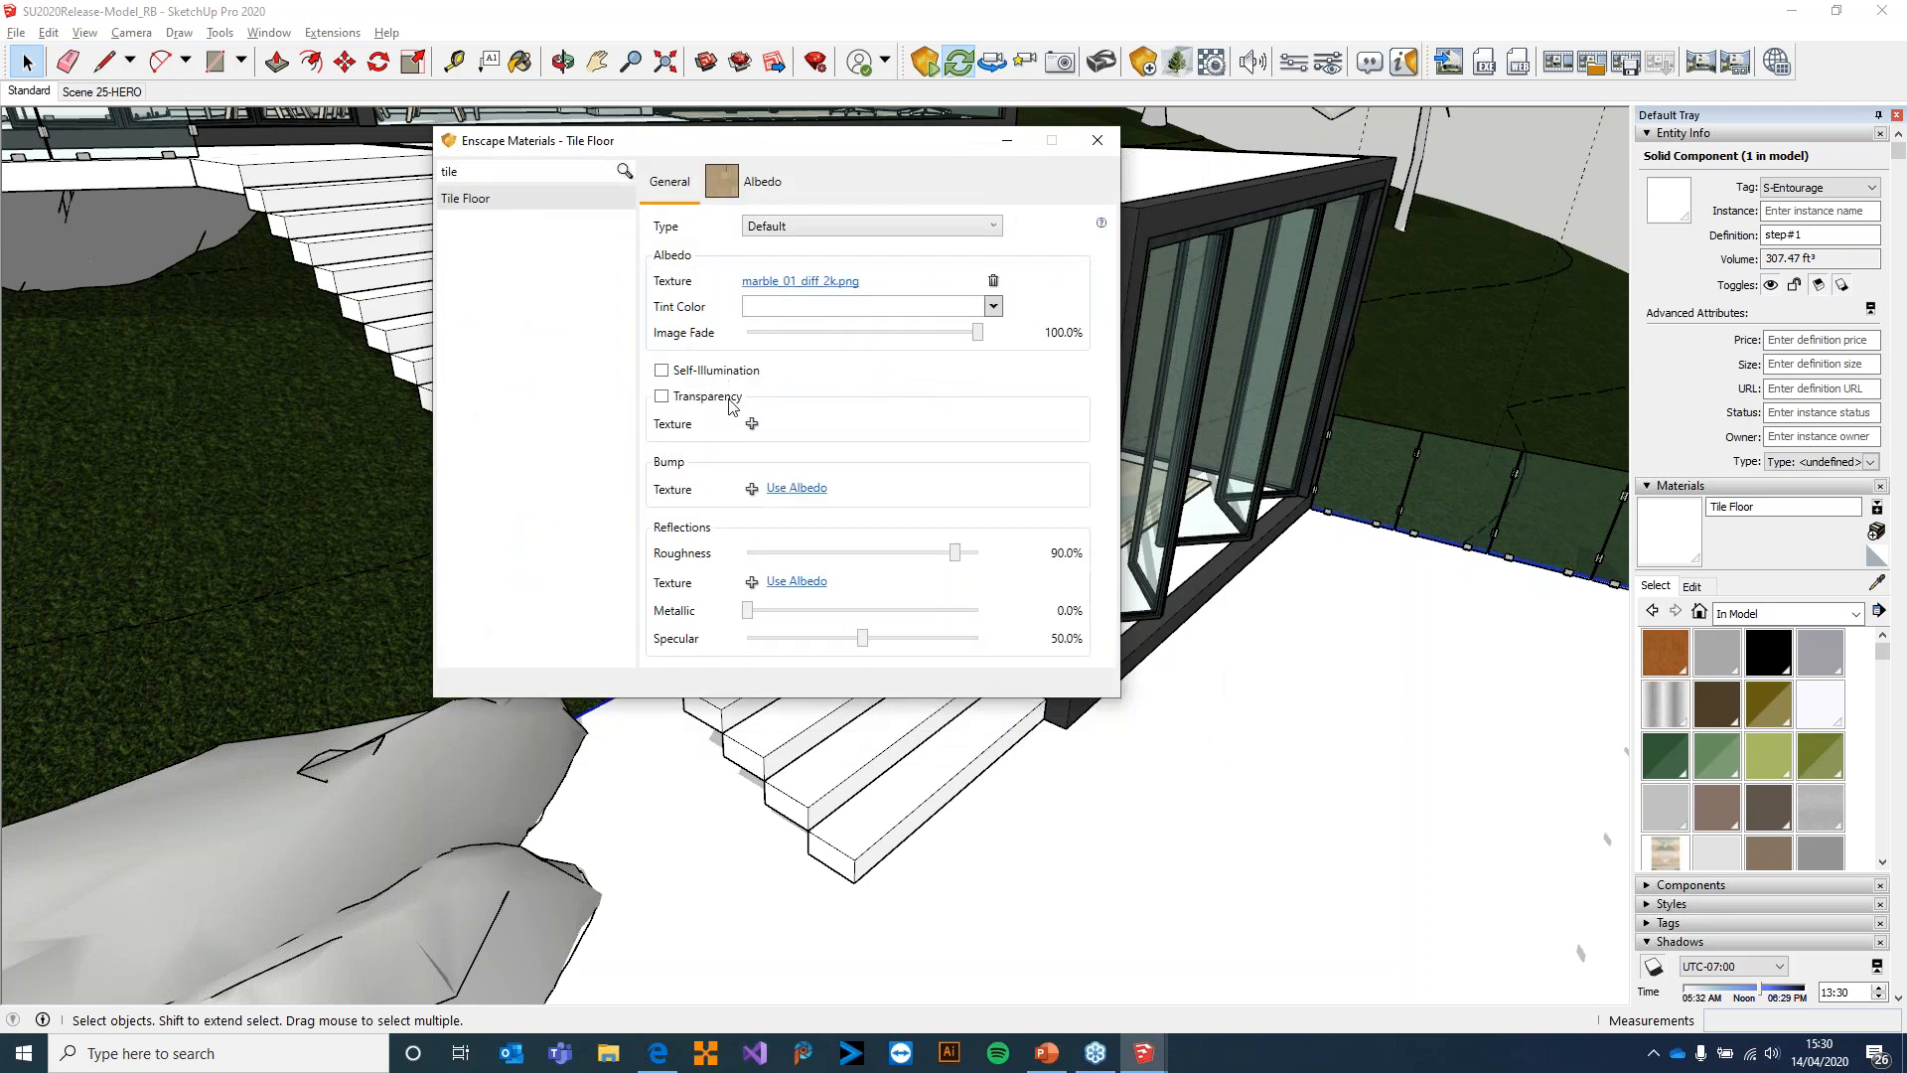
Load marble_01_nor_2k as the bump texture of the Tile Floor material
left_click(752, 487)
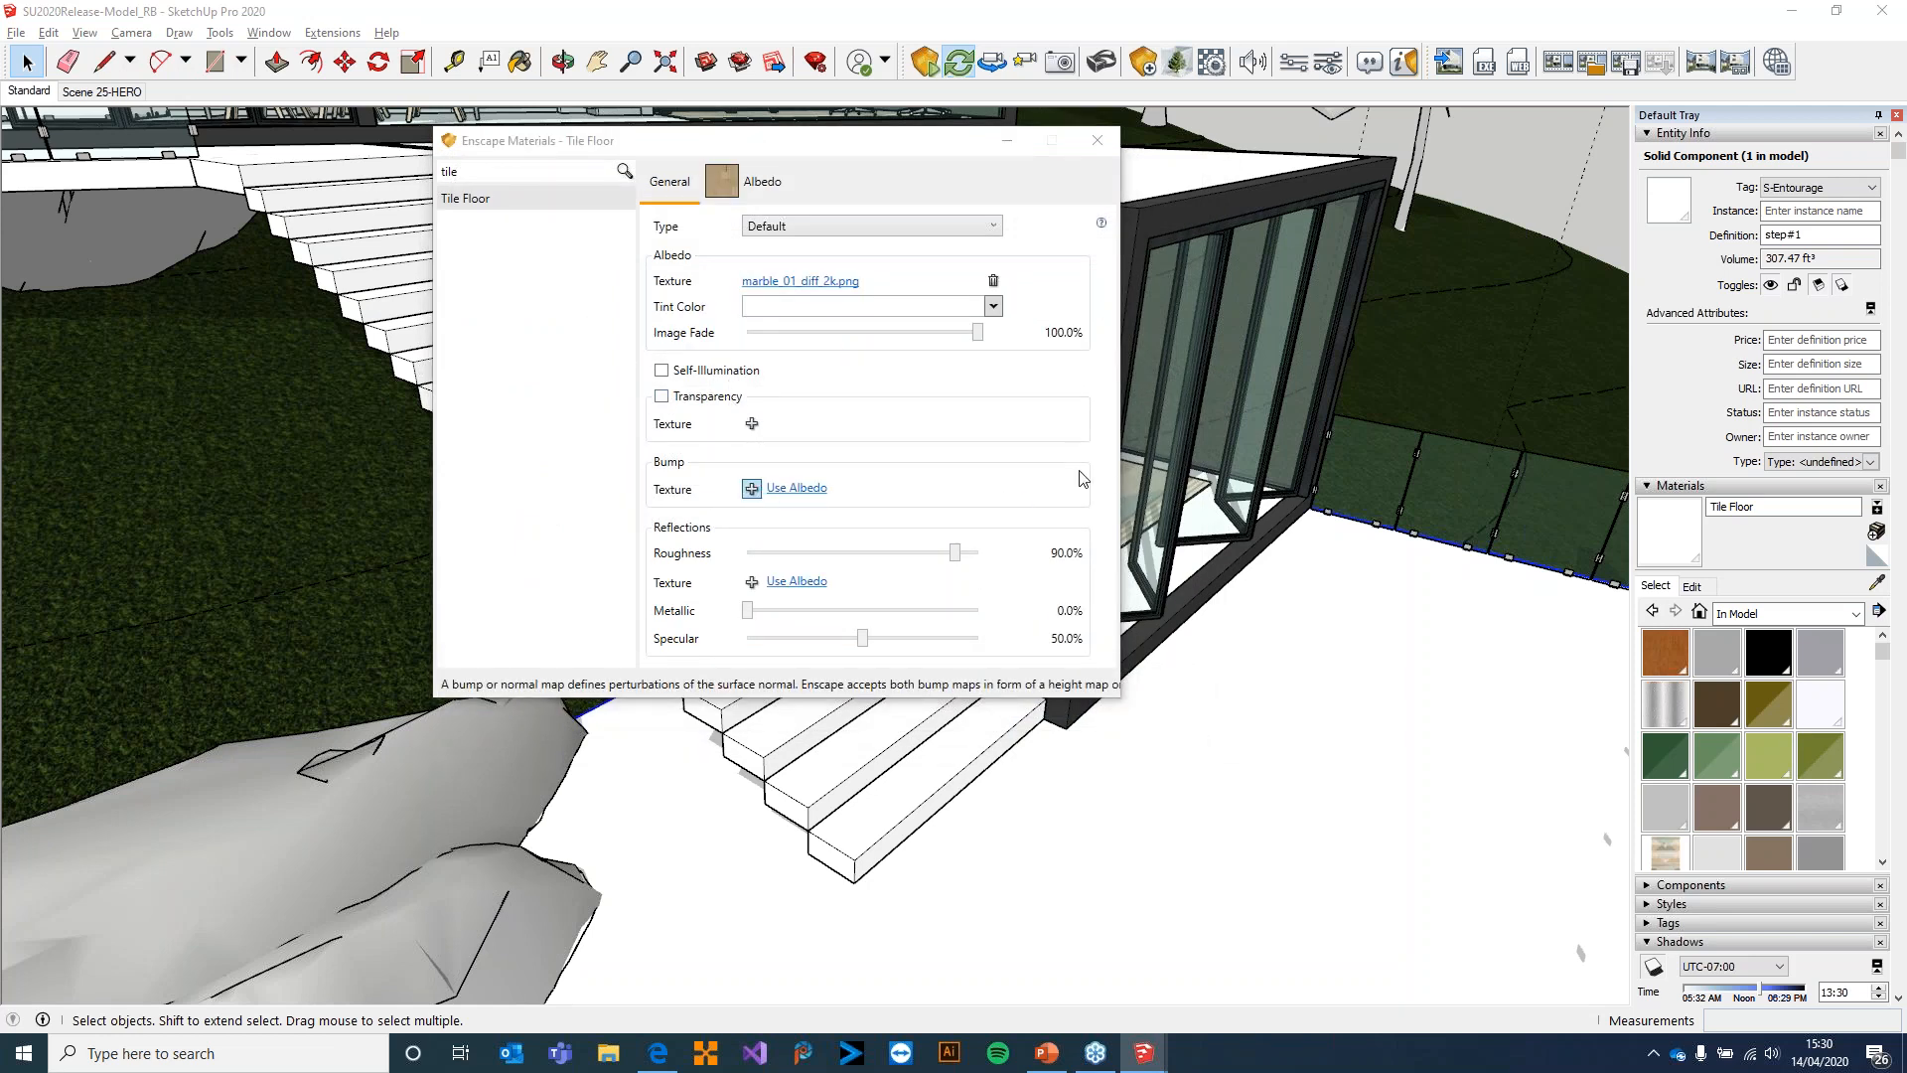
left_click(752, 488)
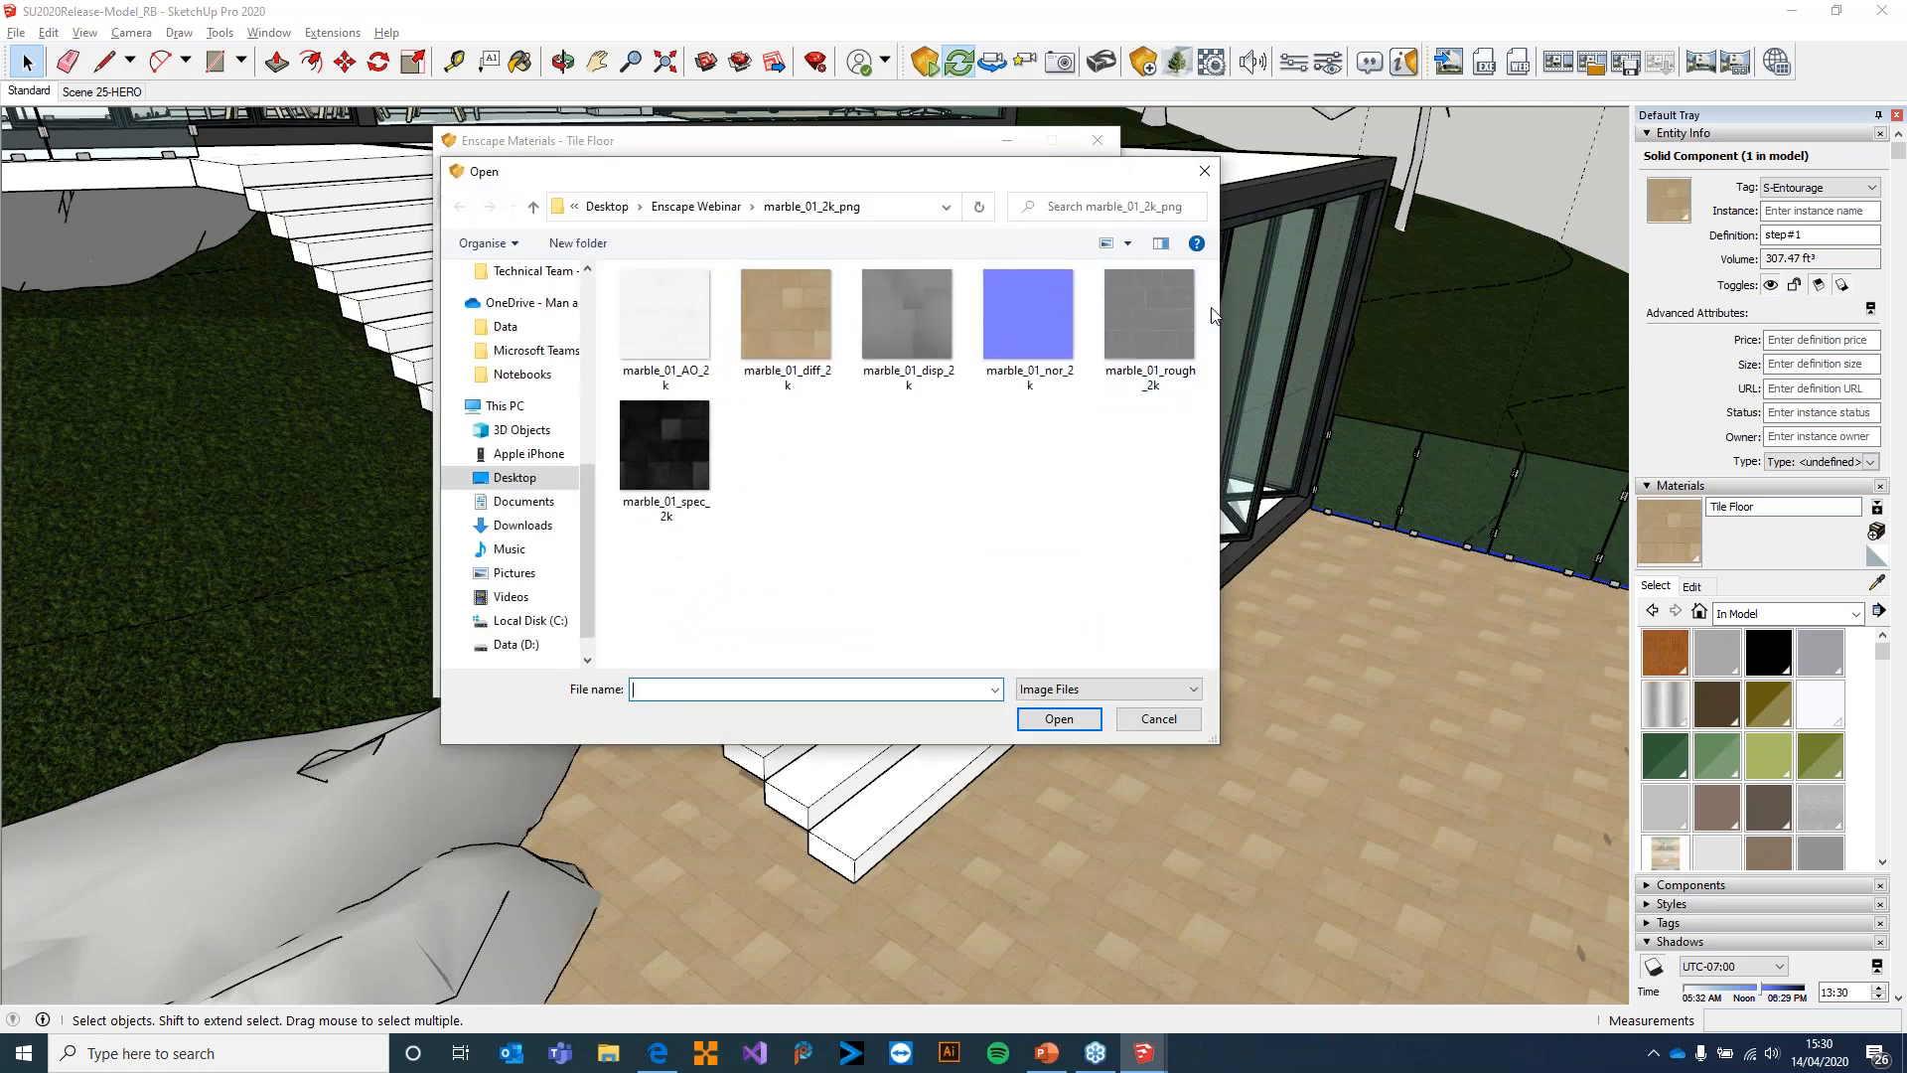
double_click(1028, 306)
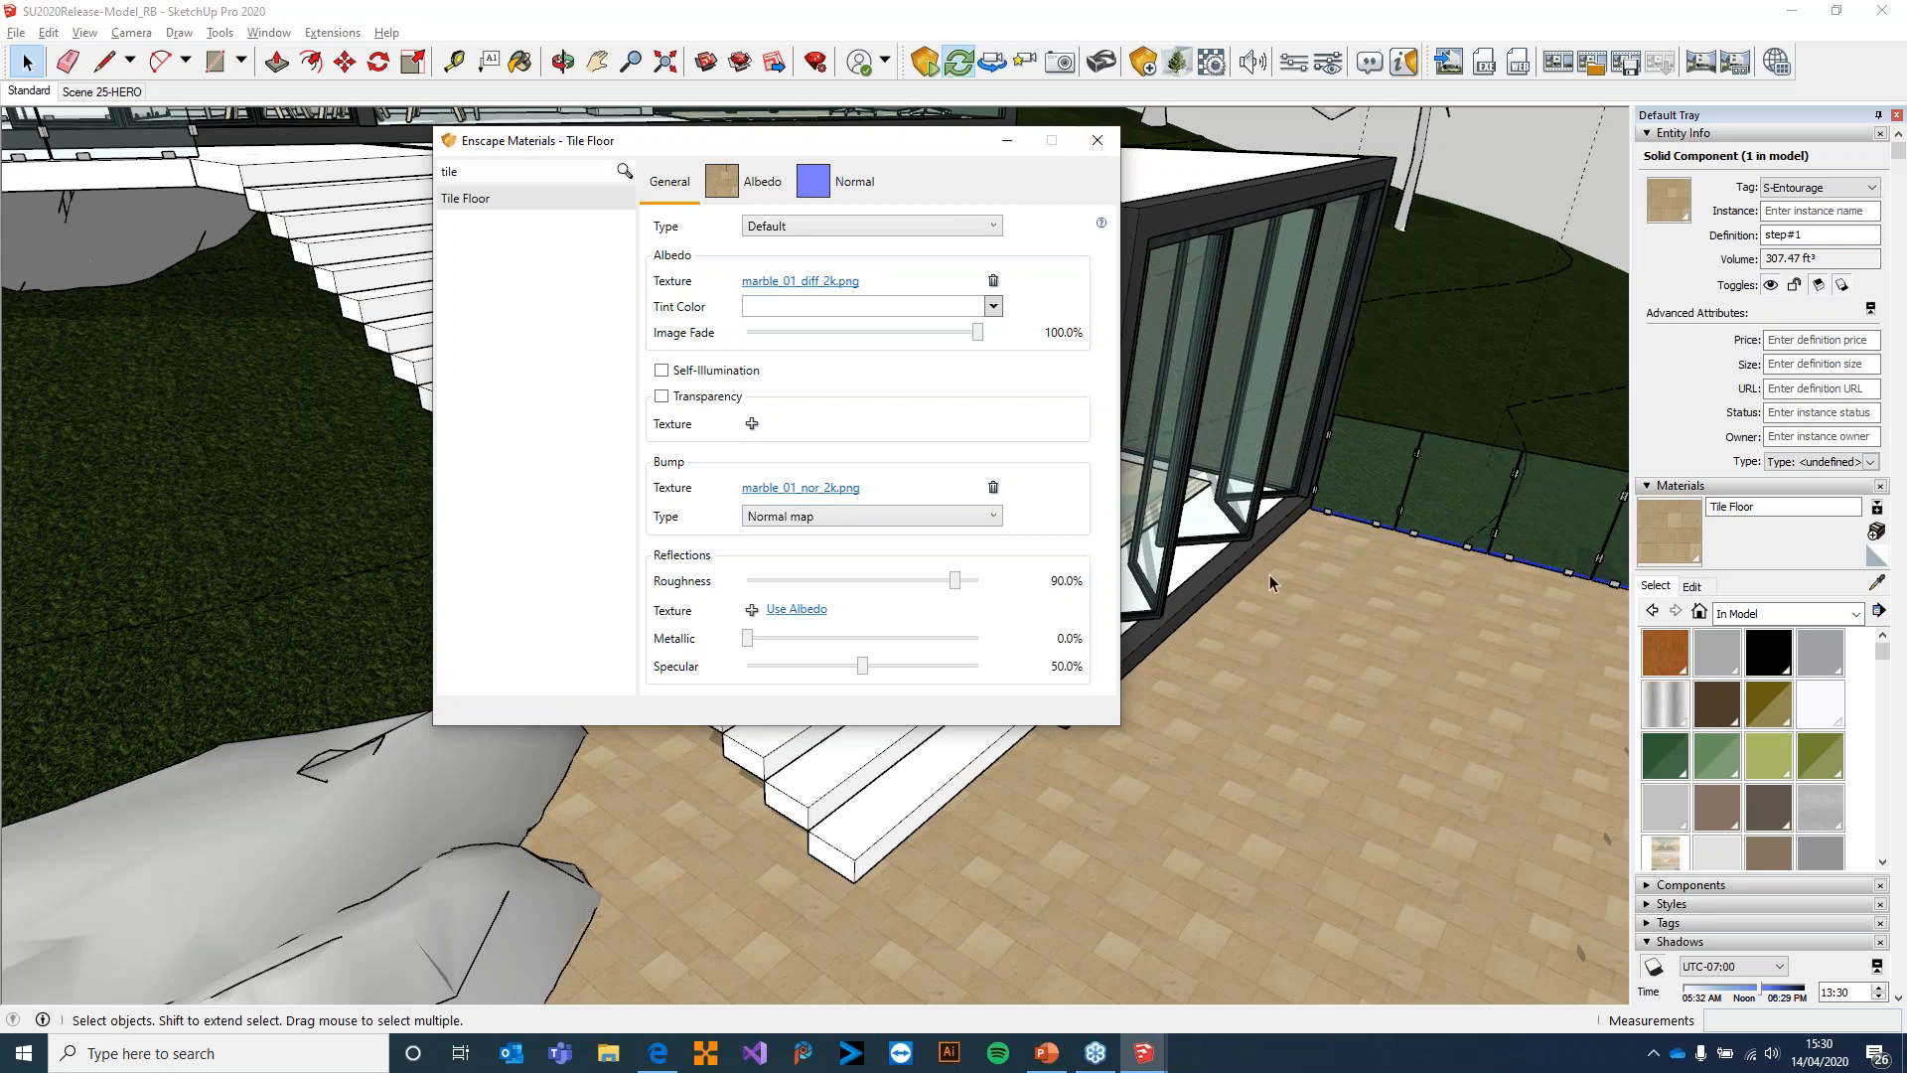
Enable explicit texture transformation for Tile Floor's albedo texture and close the Enscape material editor
left_click(758, 186)
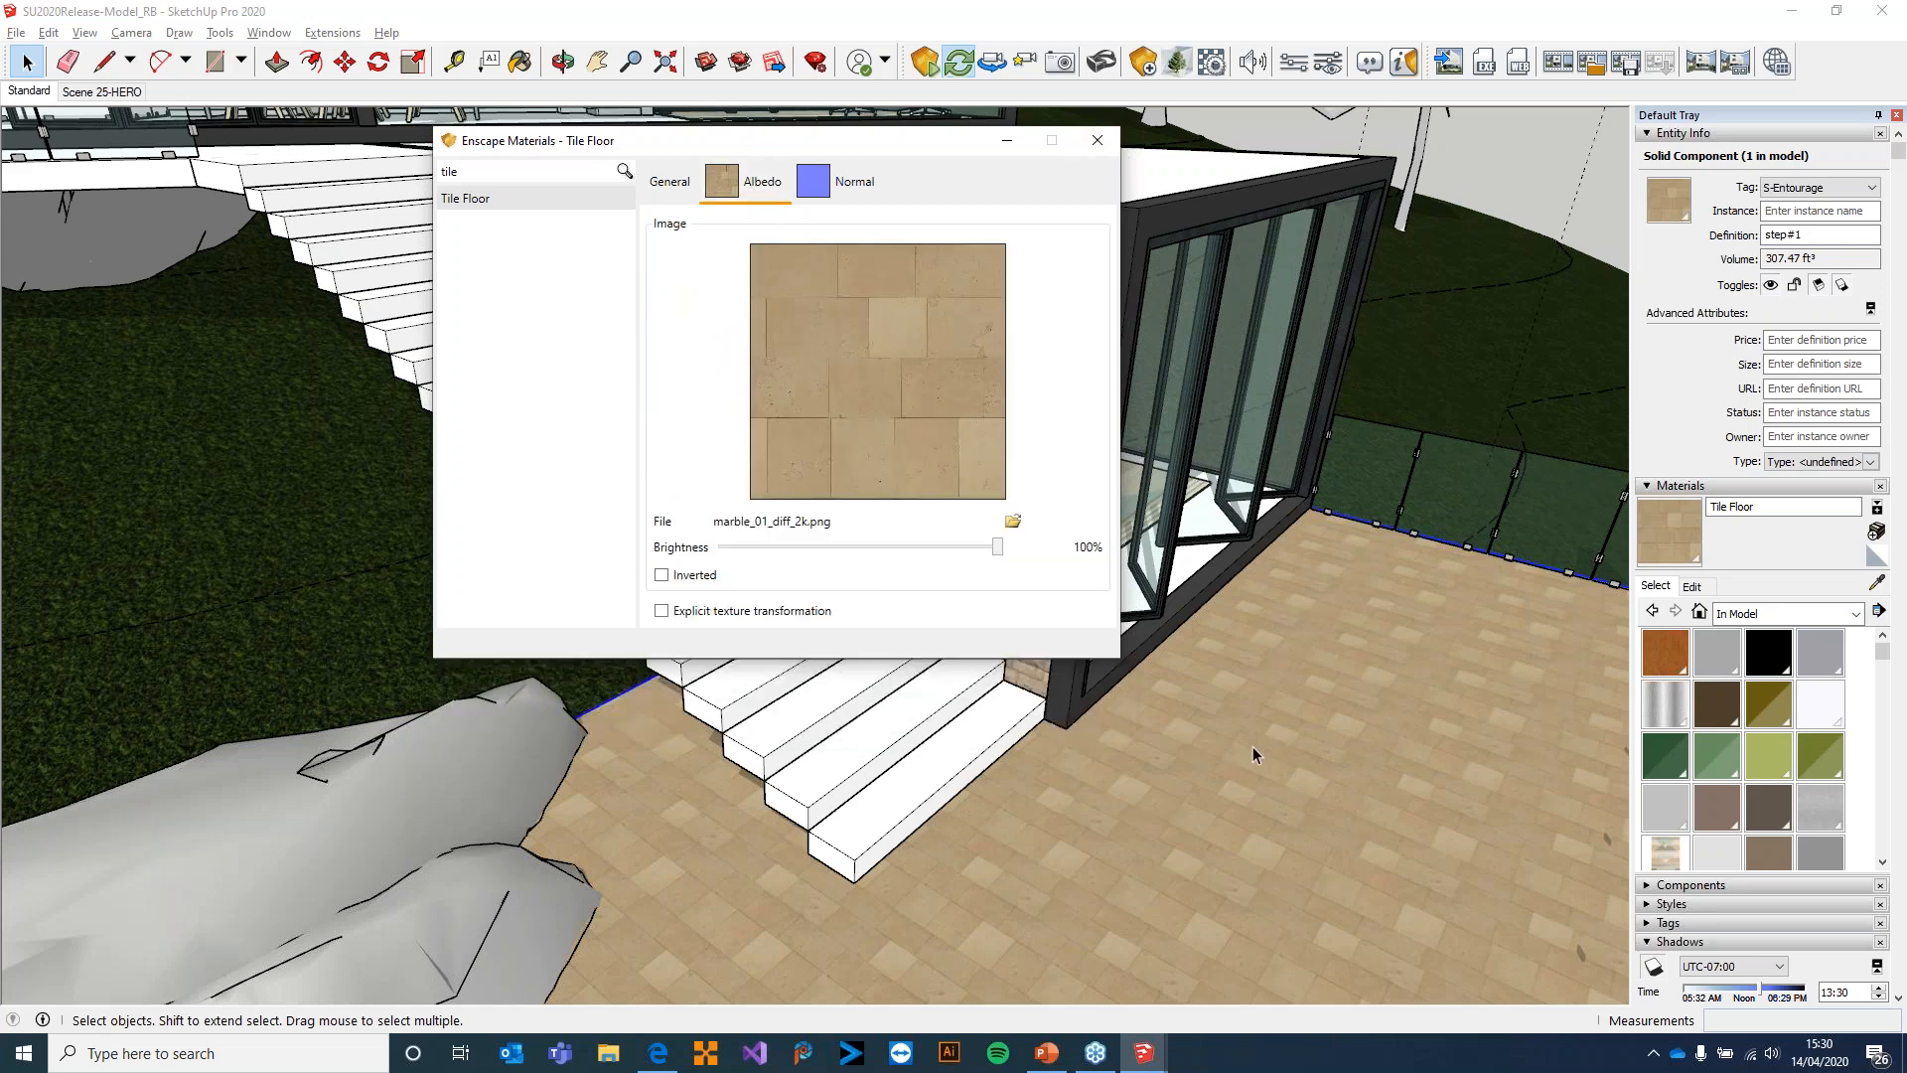
left_click(672, 184)
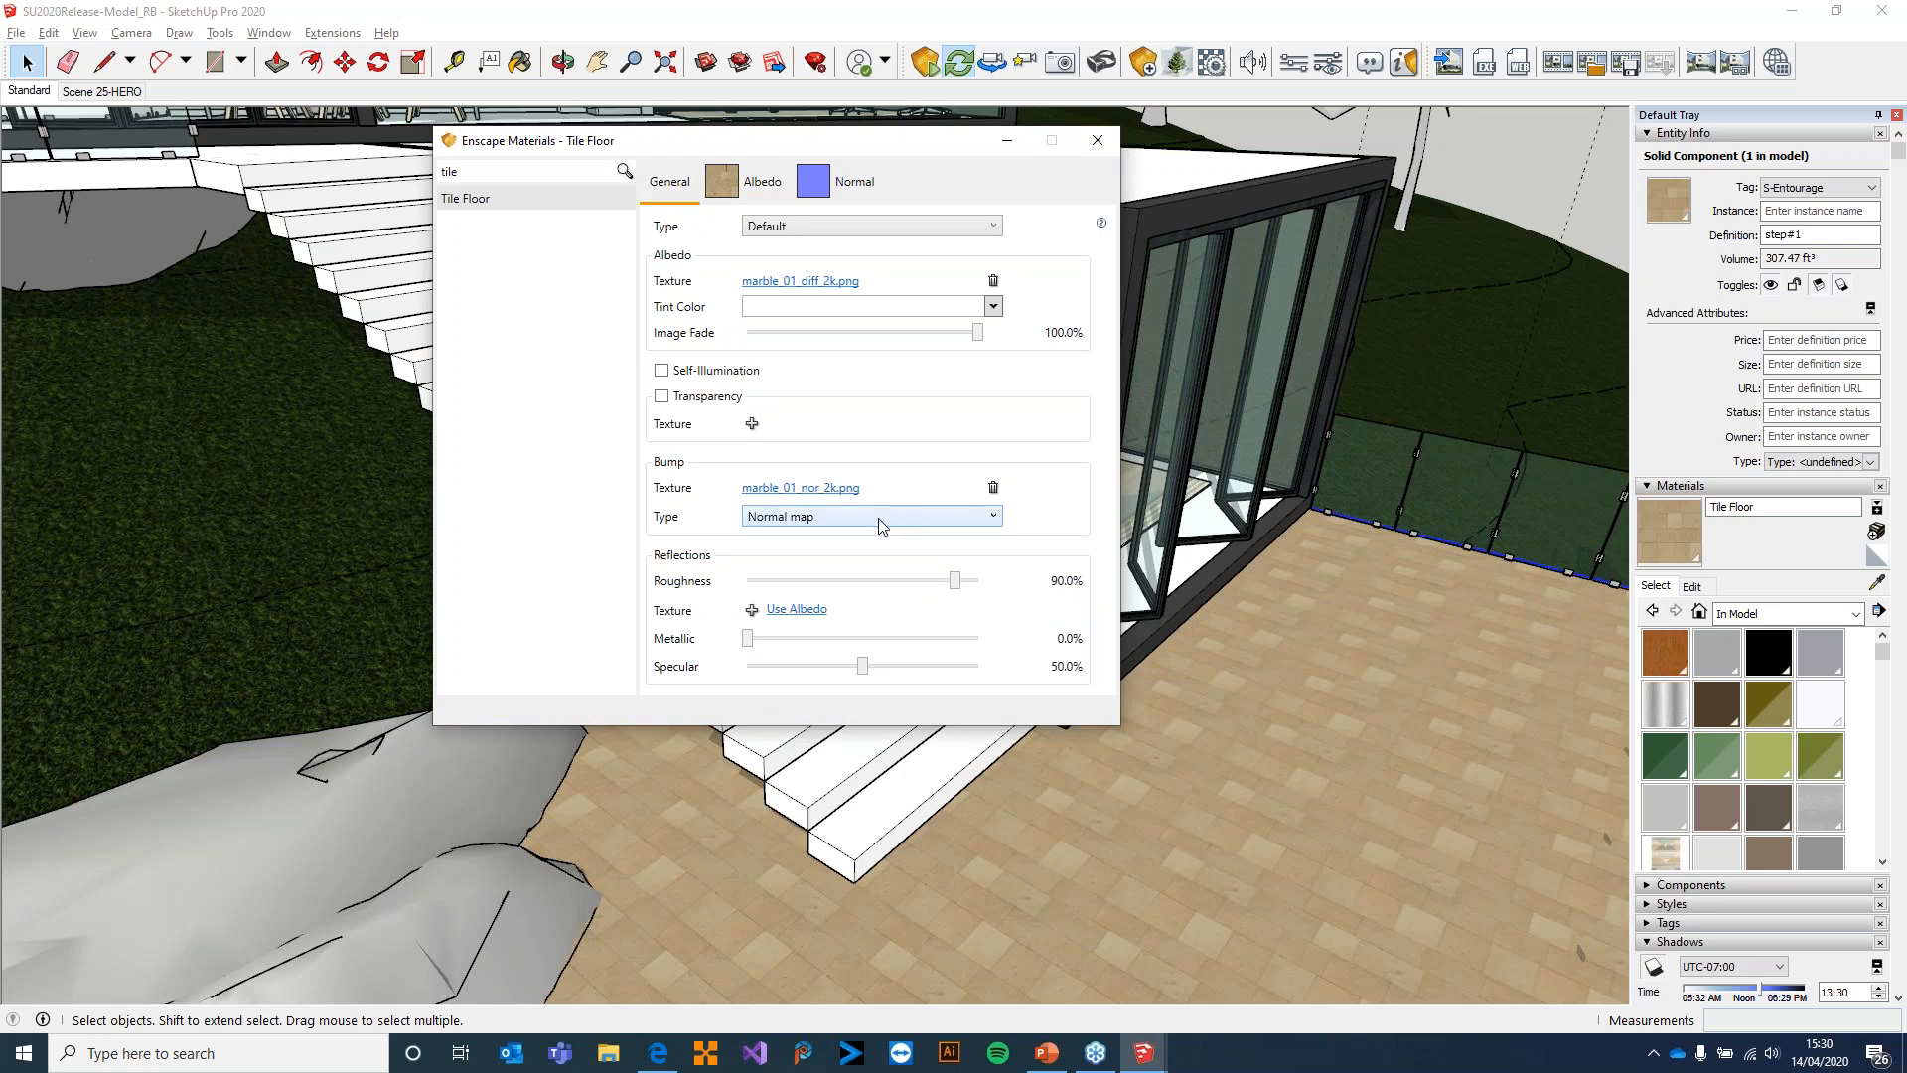
left_click(773, 282)
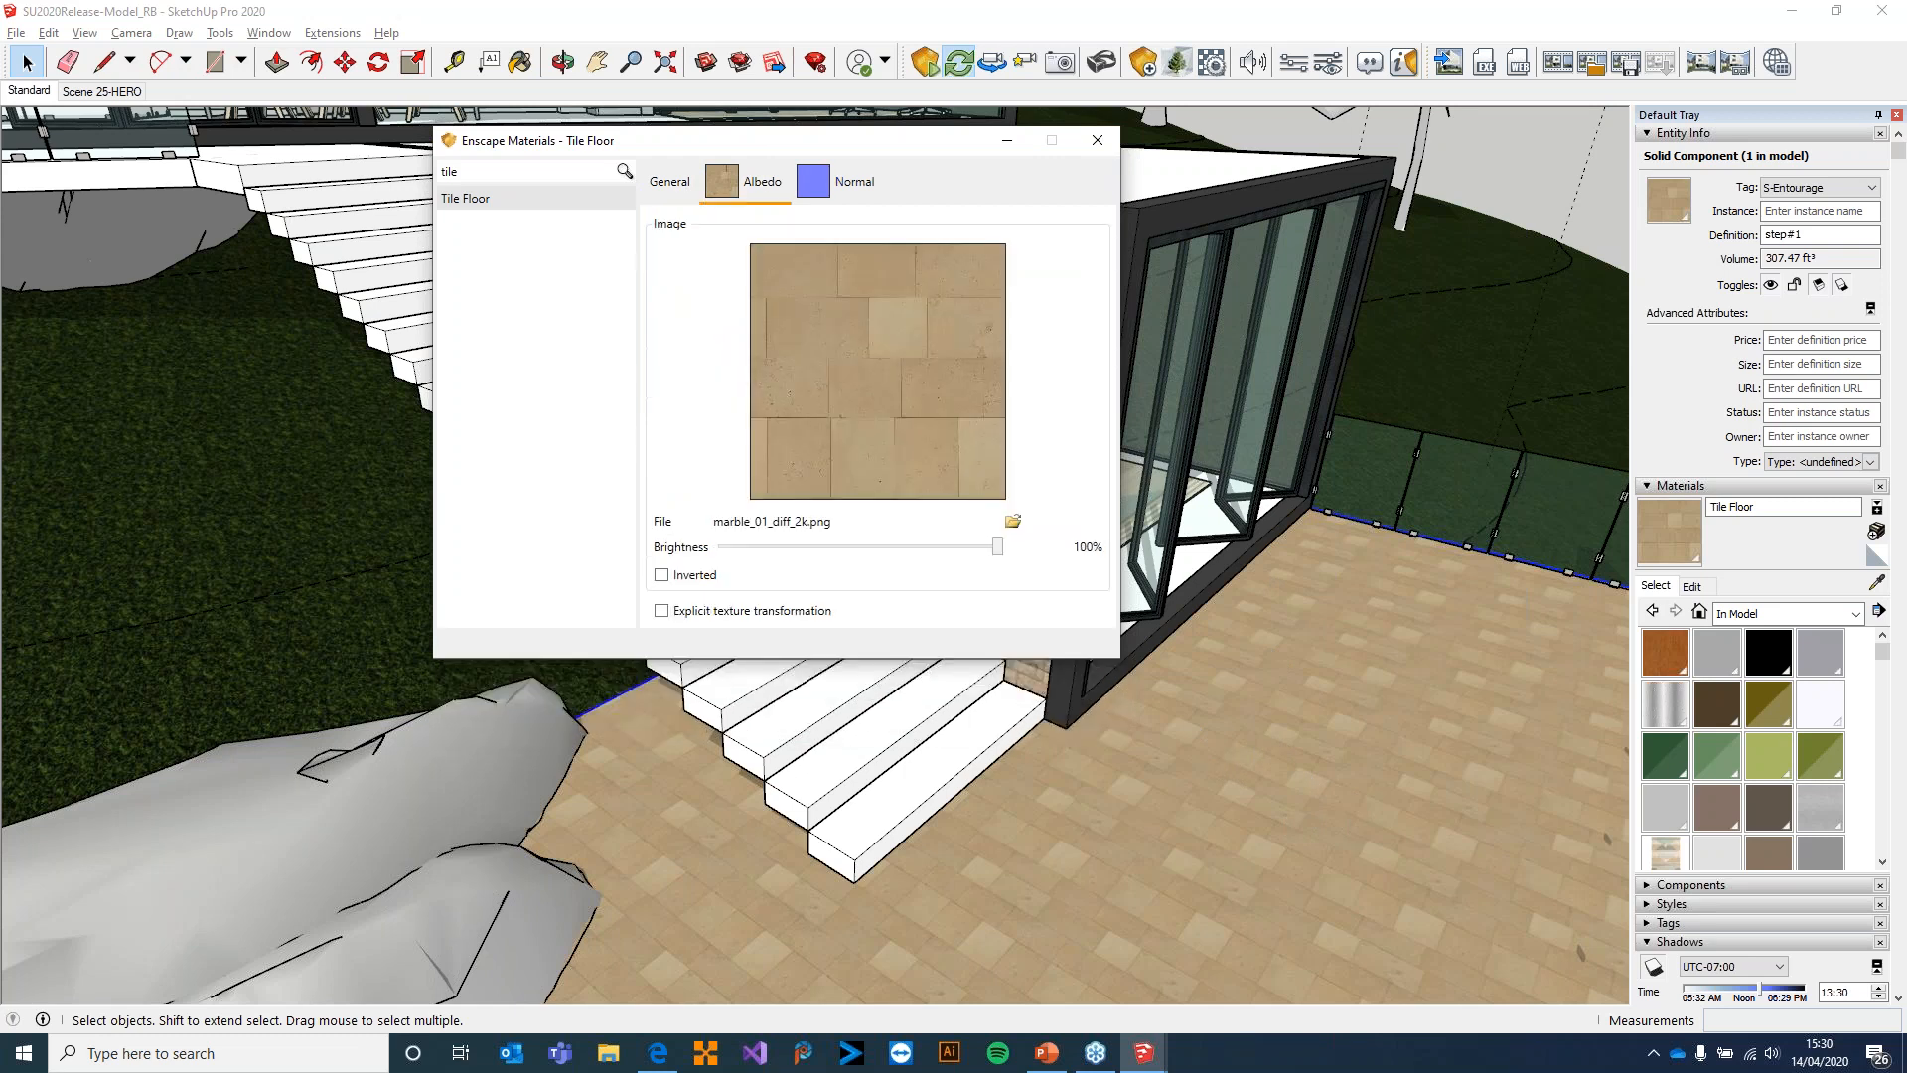
left_click(743, 612)
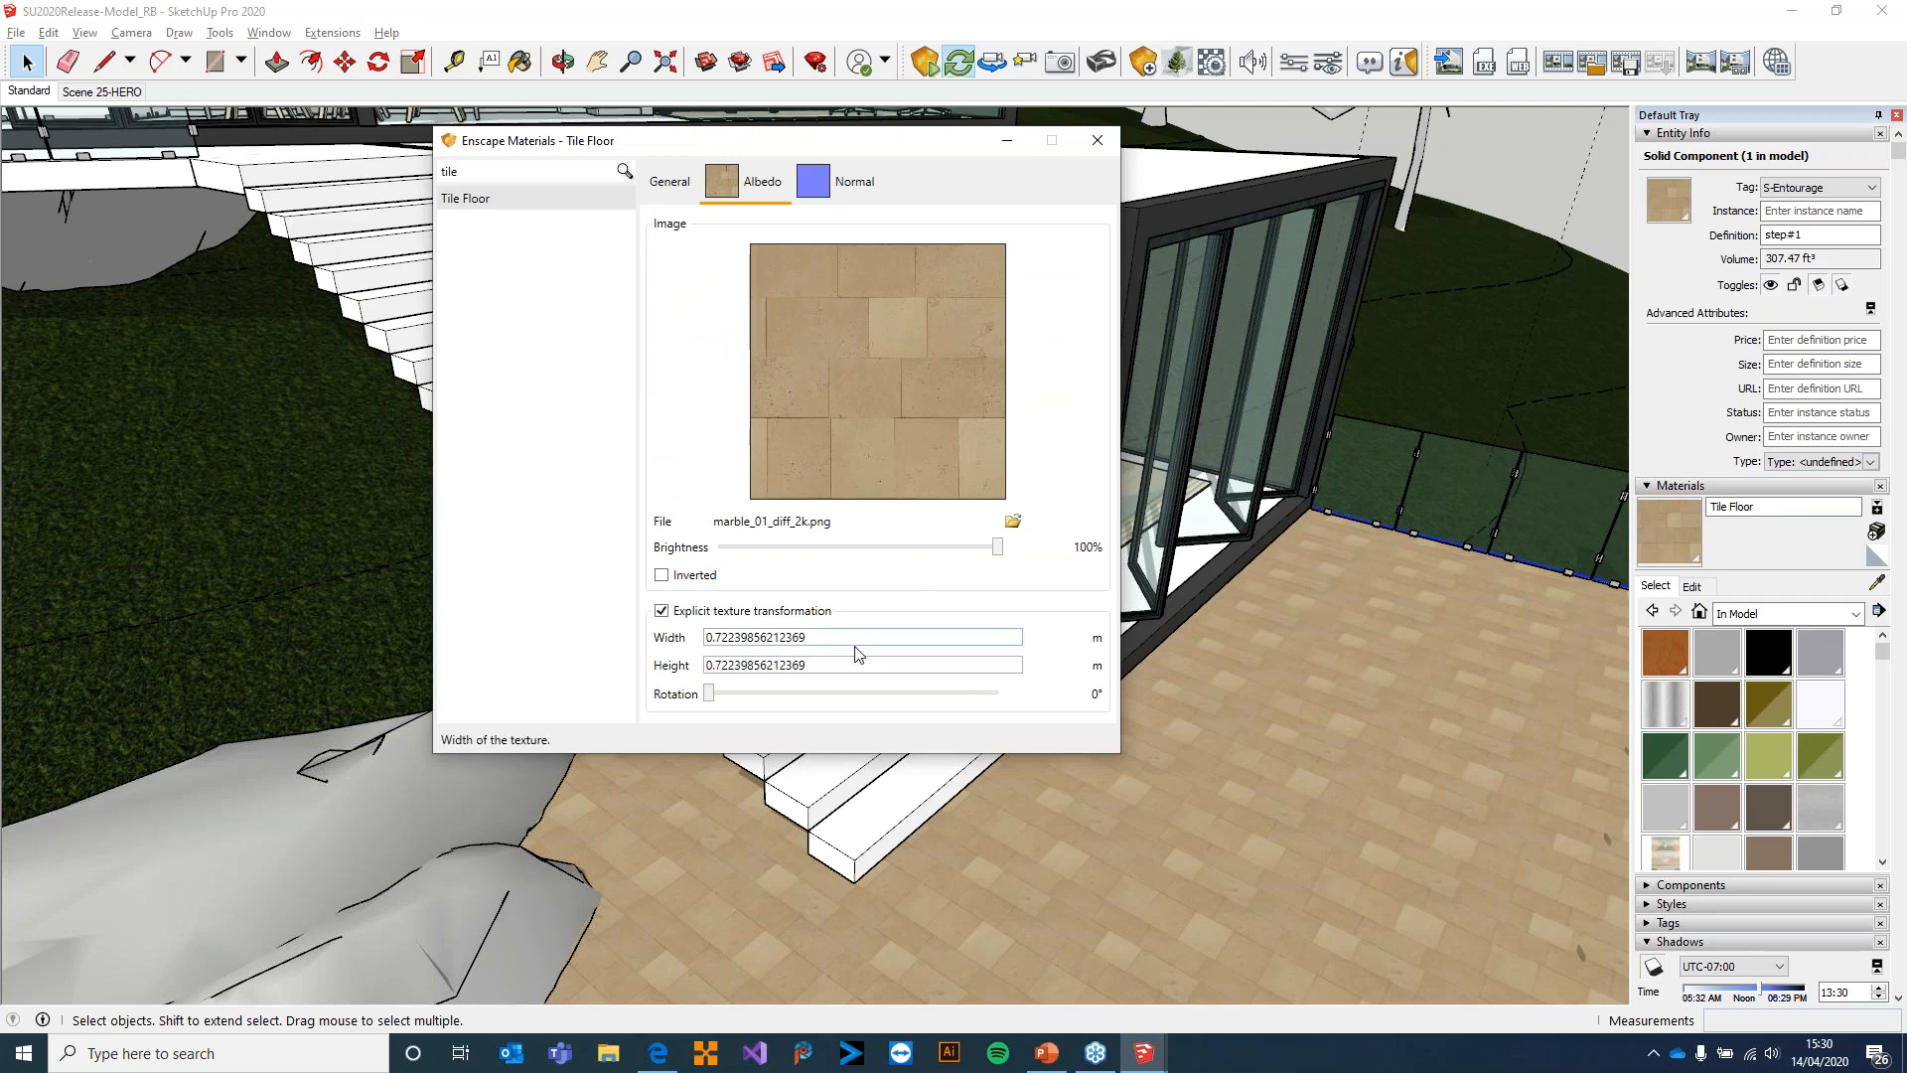
left_click(1098, 142)
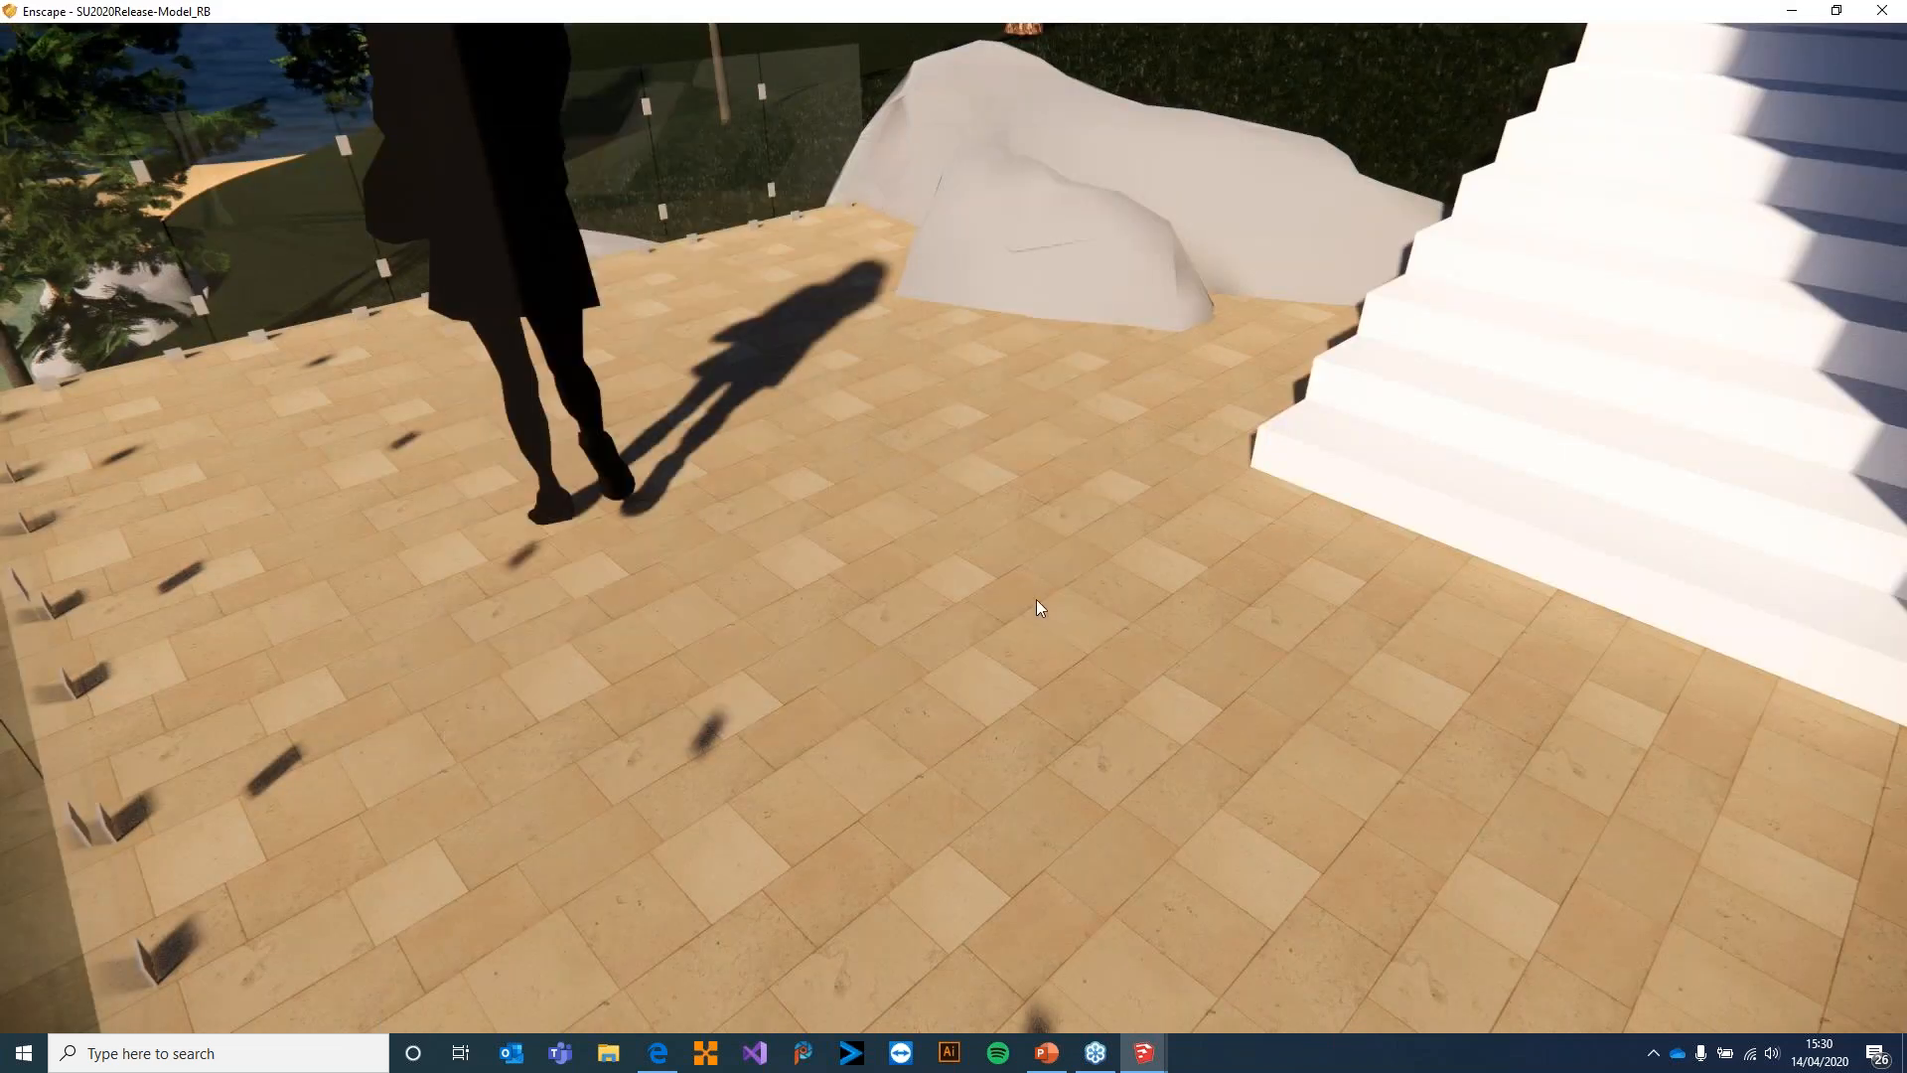
Switch to Enscape and examine the tiled terrace floor, backing away and turning toward the lake
mouse_move(988, 605)
left_mouse_down()
mouse_move(855, 611)
mouse_move(809, 634)
mouse_move(949, 532)
mouse_move(1122, 517)
mouse_move(830, 502)
mouse_move(651, 455)
mouse_move(69, 377)
mouse_move(159, 425)
mouse_move(547, 492)
mouse_move(884, 492)
left_mouse_up()
key("s")
key("d")
left_click_drag(1053, 582, 912, 584)
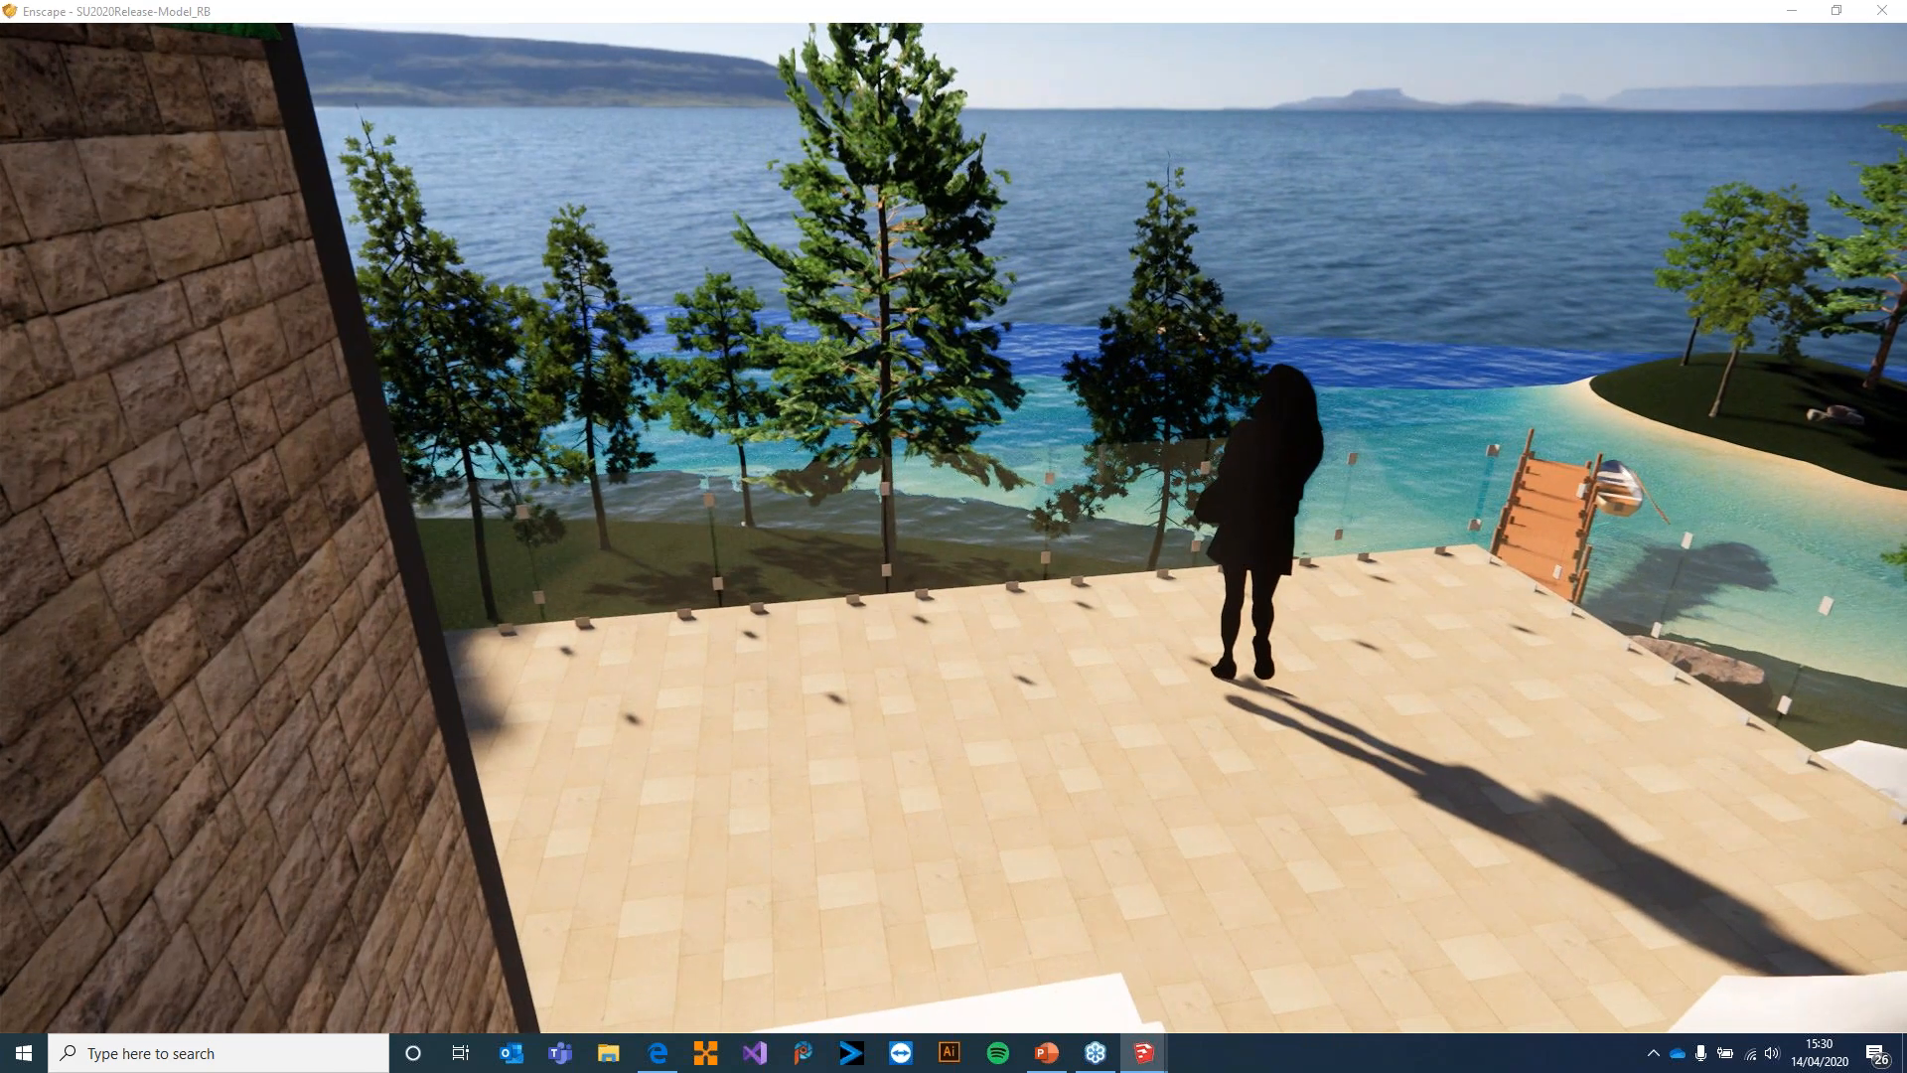
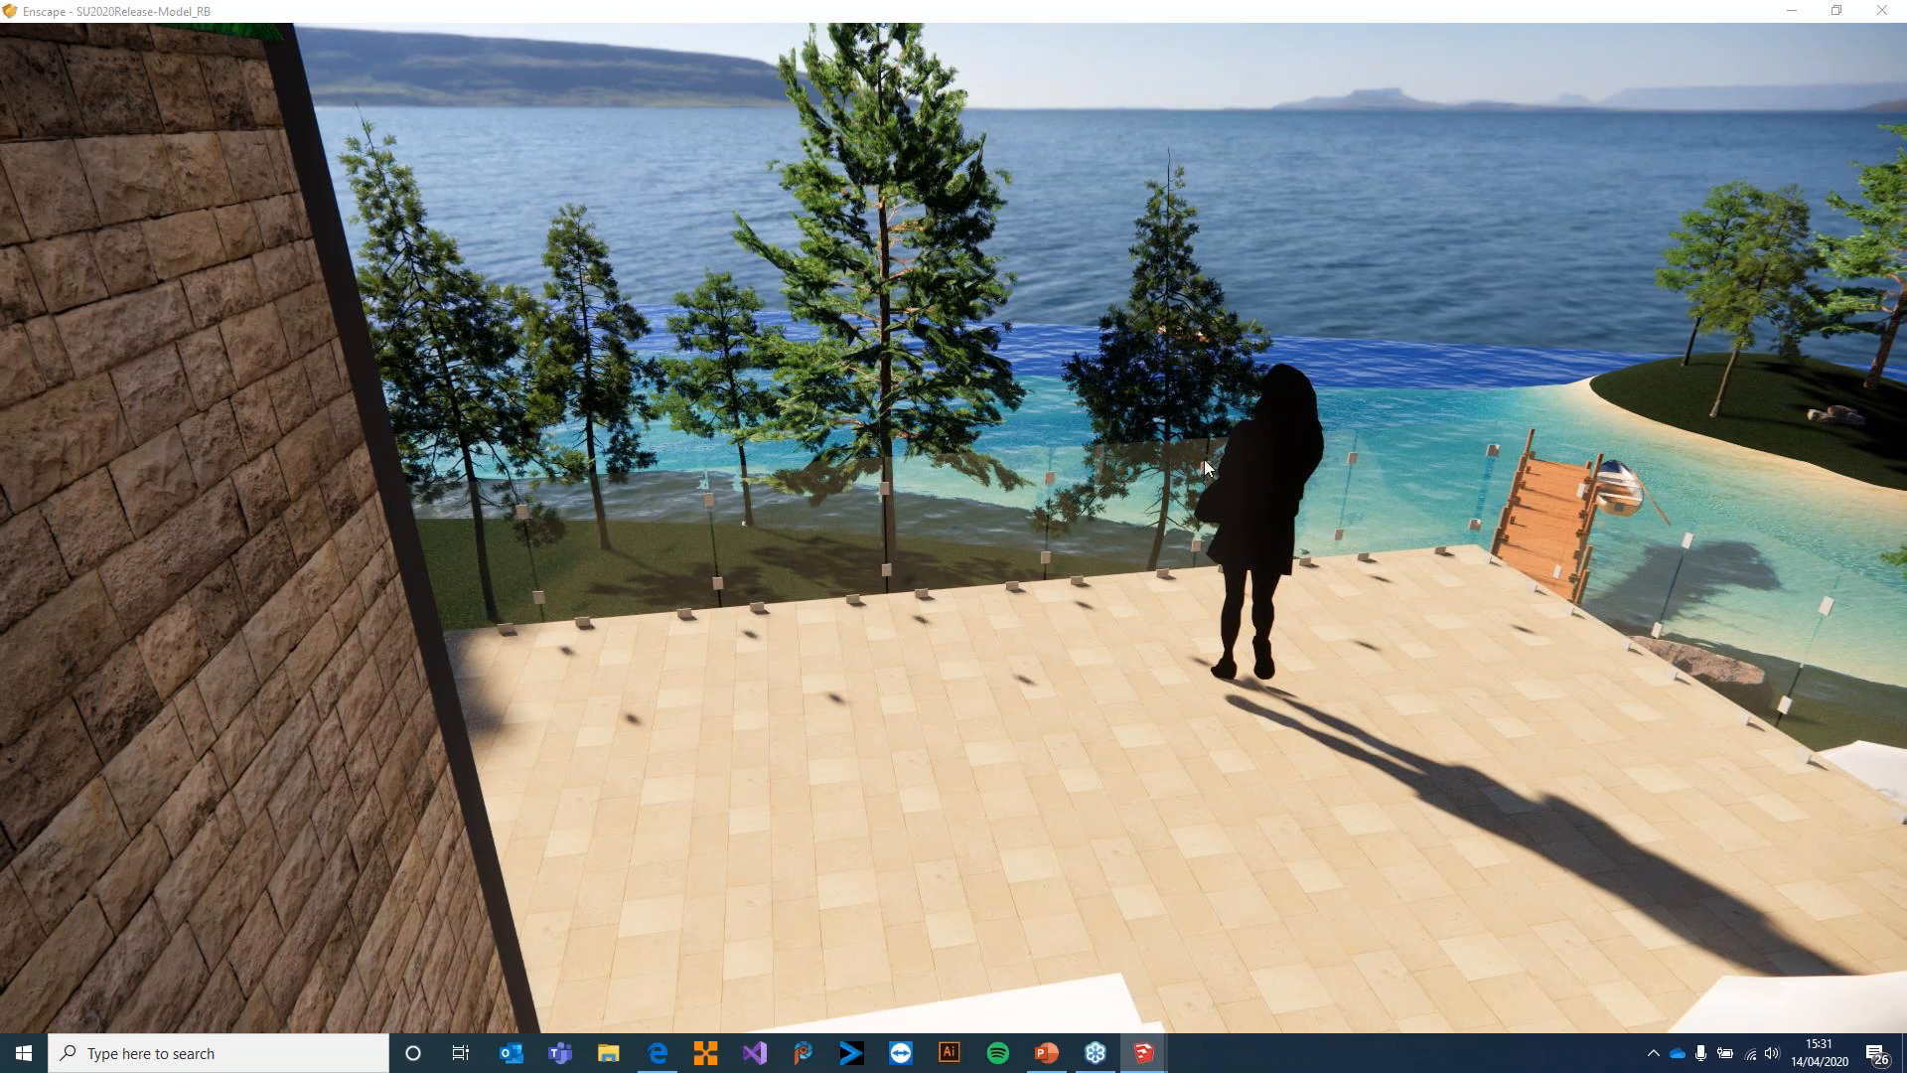
Compare the terrace's 2D woman silhouette in SketchUp and Enscape, and delete it from the SketchUp model
key("alt+Tab")
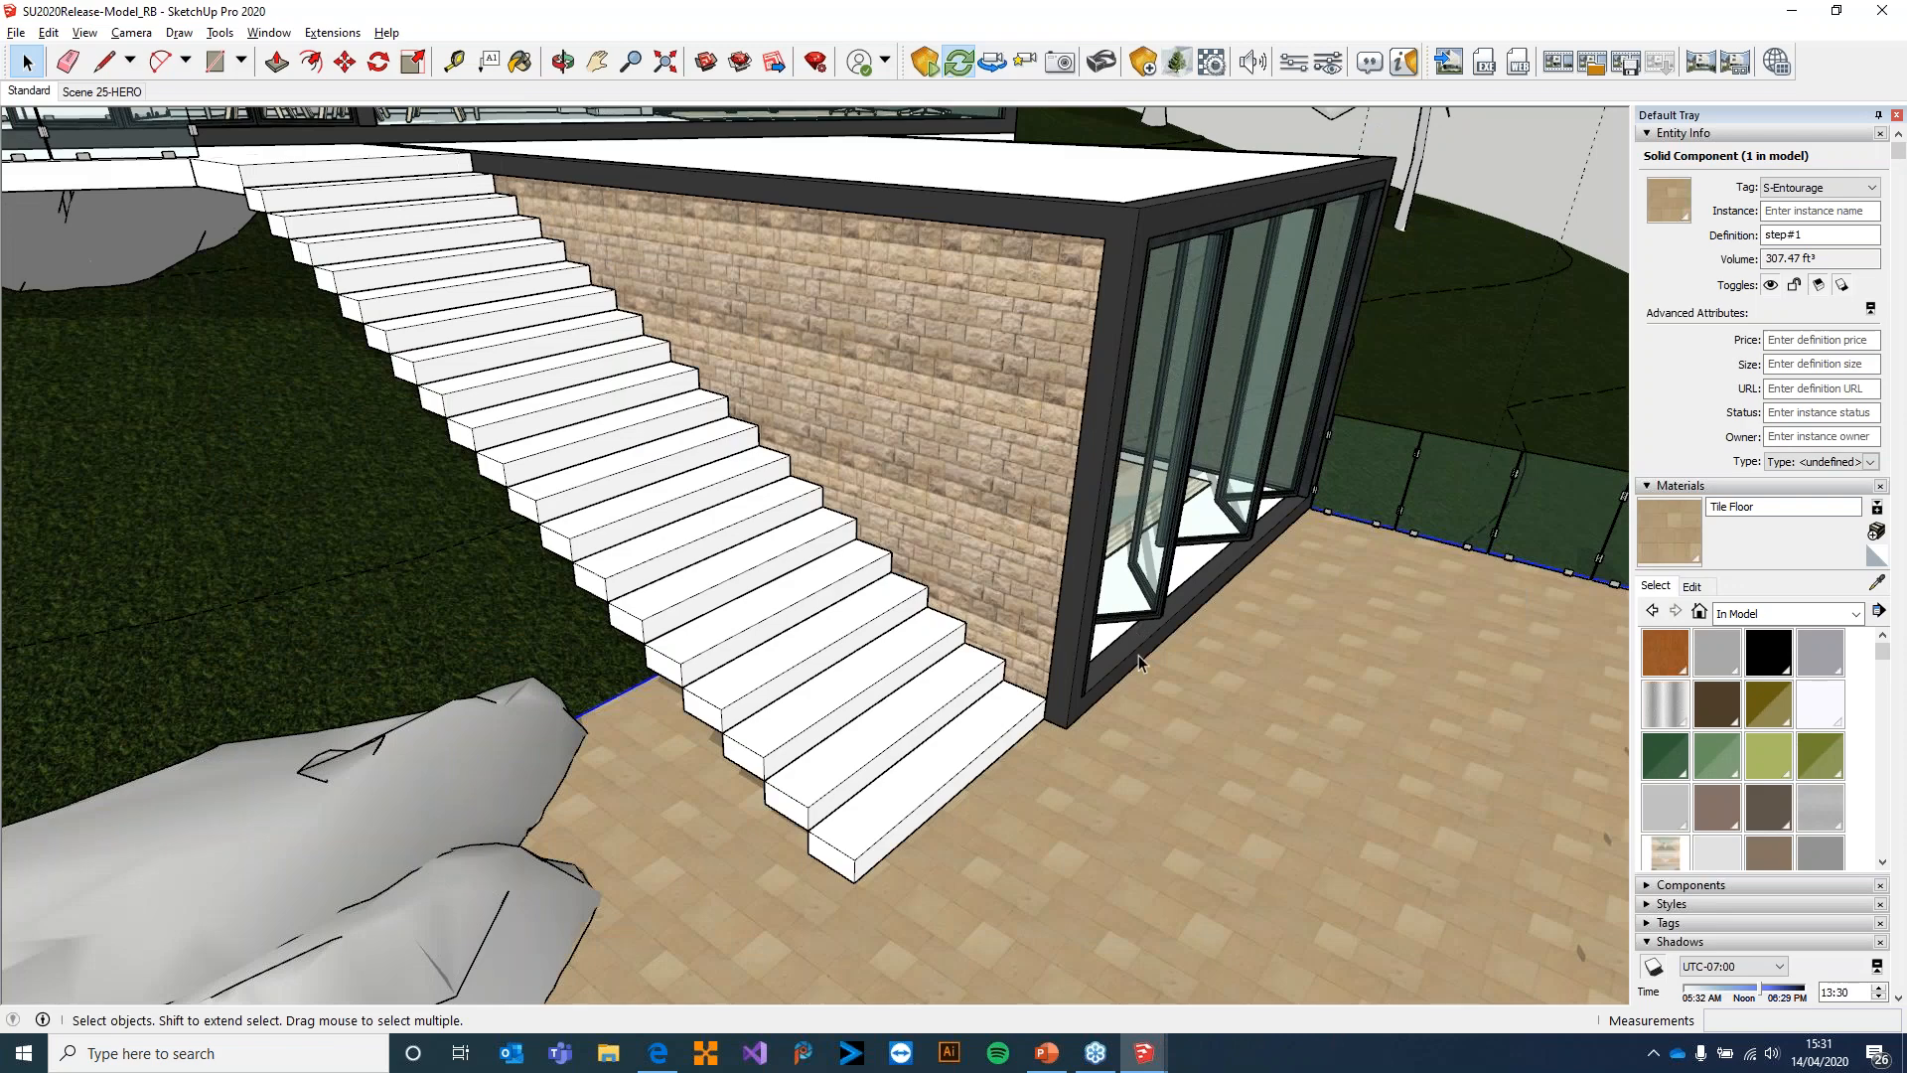
mouse_move(1139, 653)
middle_mouse_down()
mouse_move(1343, 672)
mouse_move(1299, 635)
mouse_move(1047, 557)
middle_mouse_up()
mouse_move(1192, 608)
middle_mouse_down()
mouse_move(1251, 622)
mouse_move(903, 506)
mouse_move(1277, 528)
mouse_move(1107, 416)
mouse_move(1086, 484)
mouse_move(1006, 438)
middle_mouse_up()
scroll(1146, 444, "up", 3)
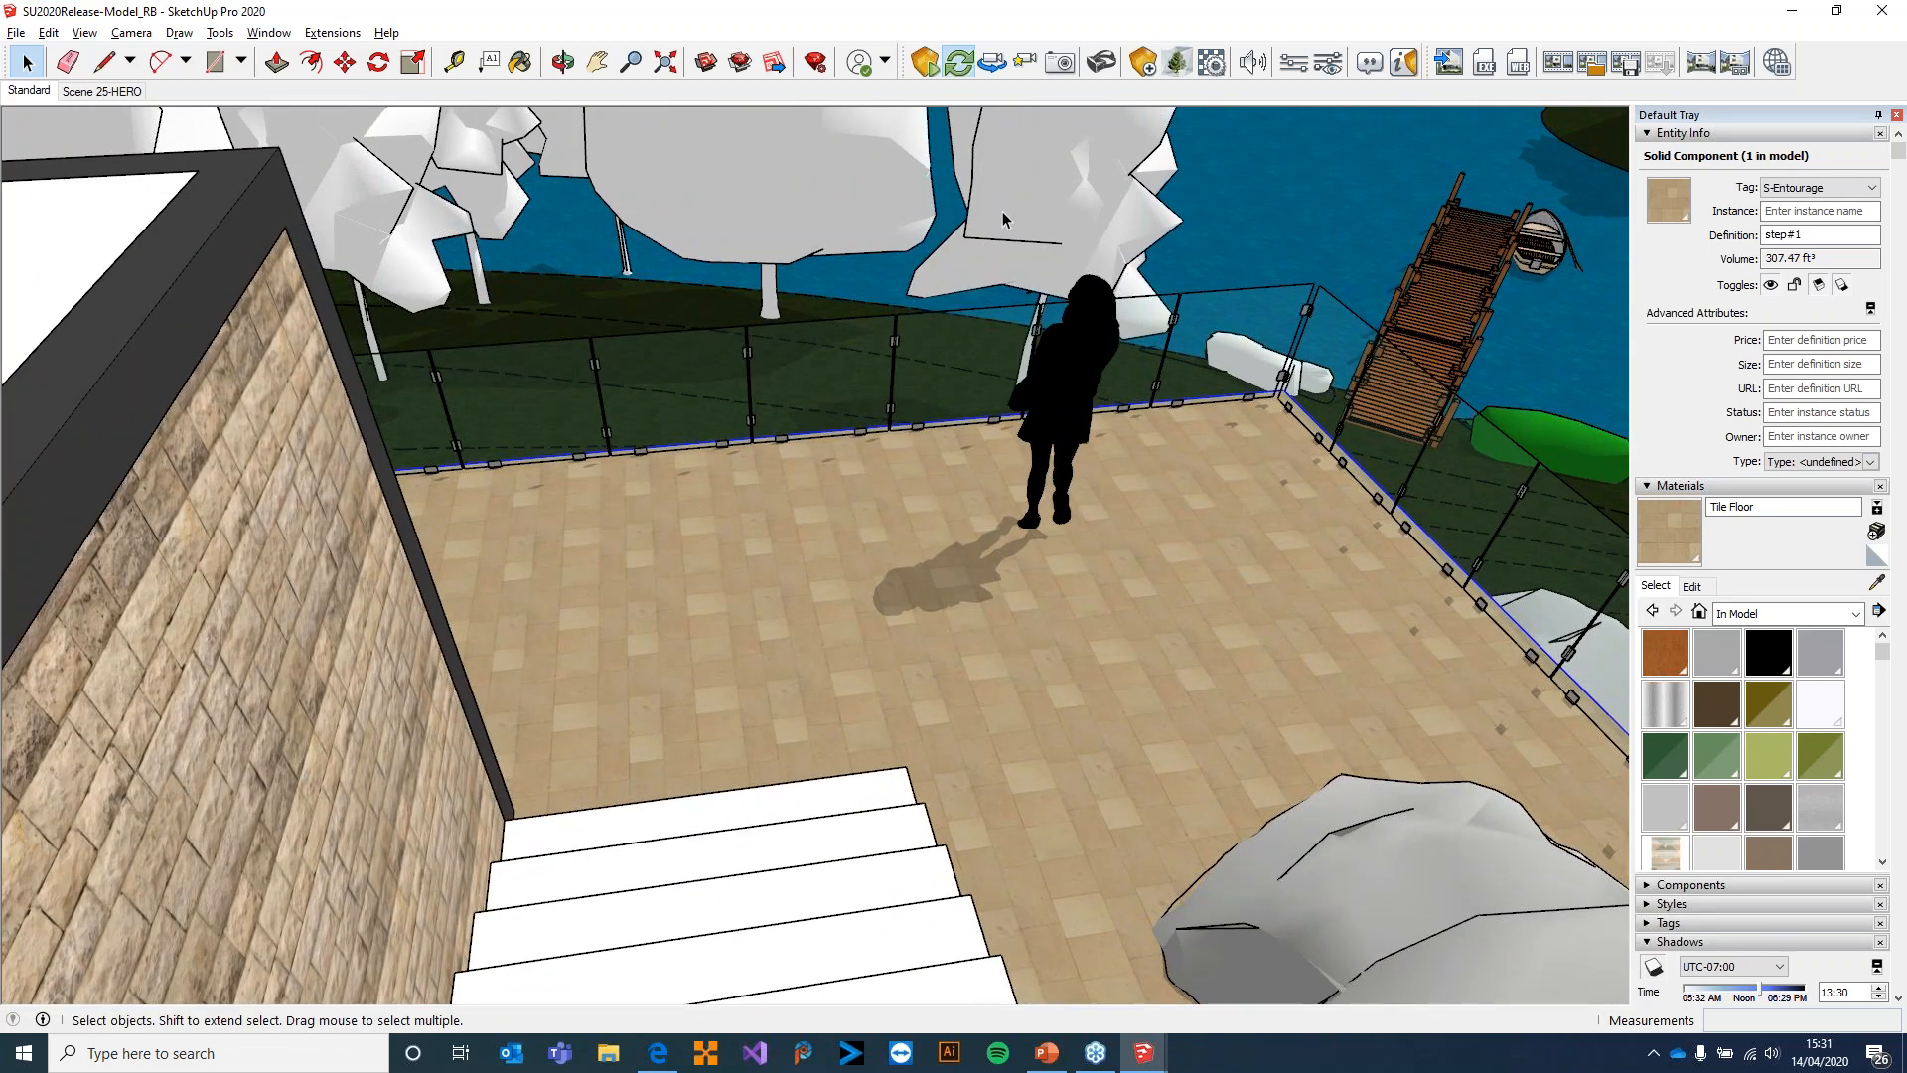
key("alt+Tab")
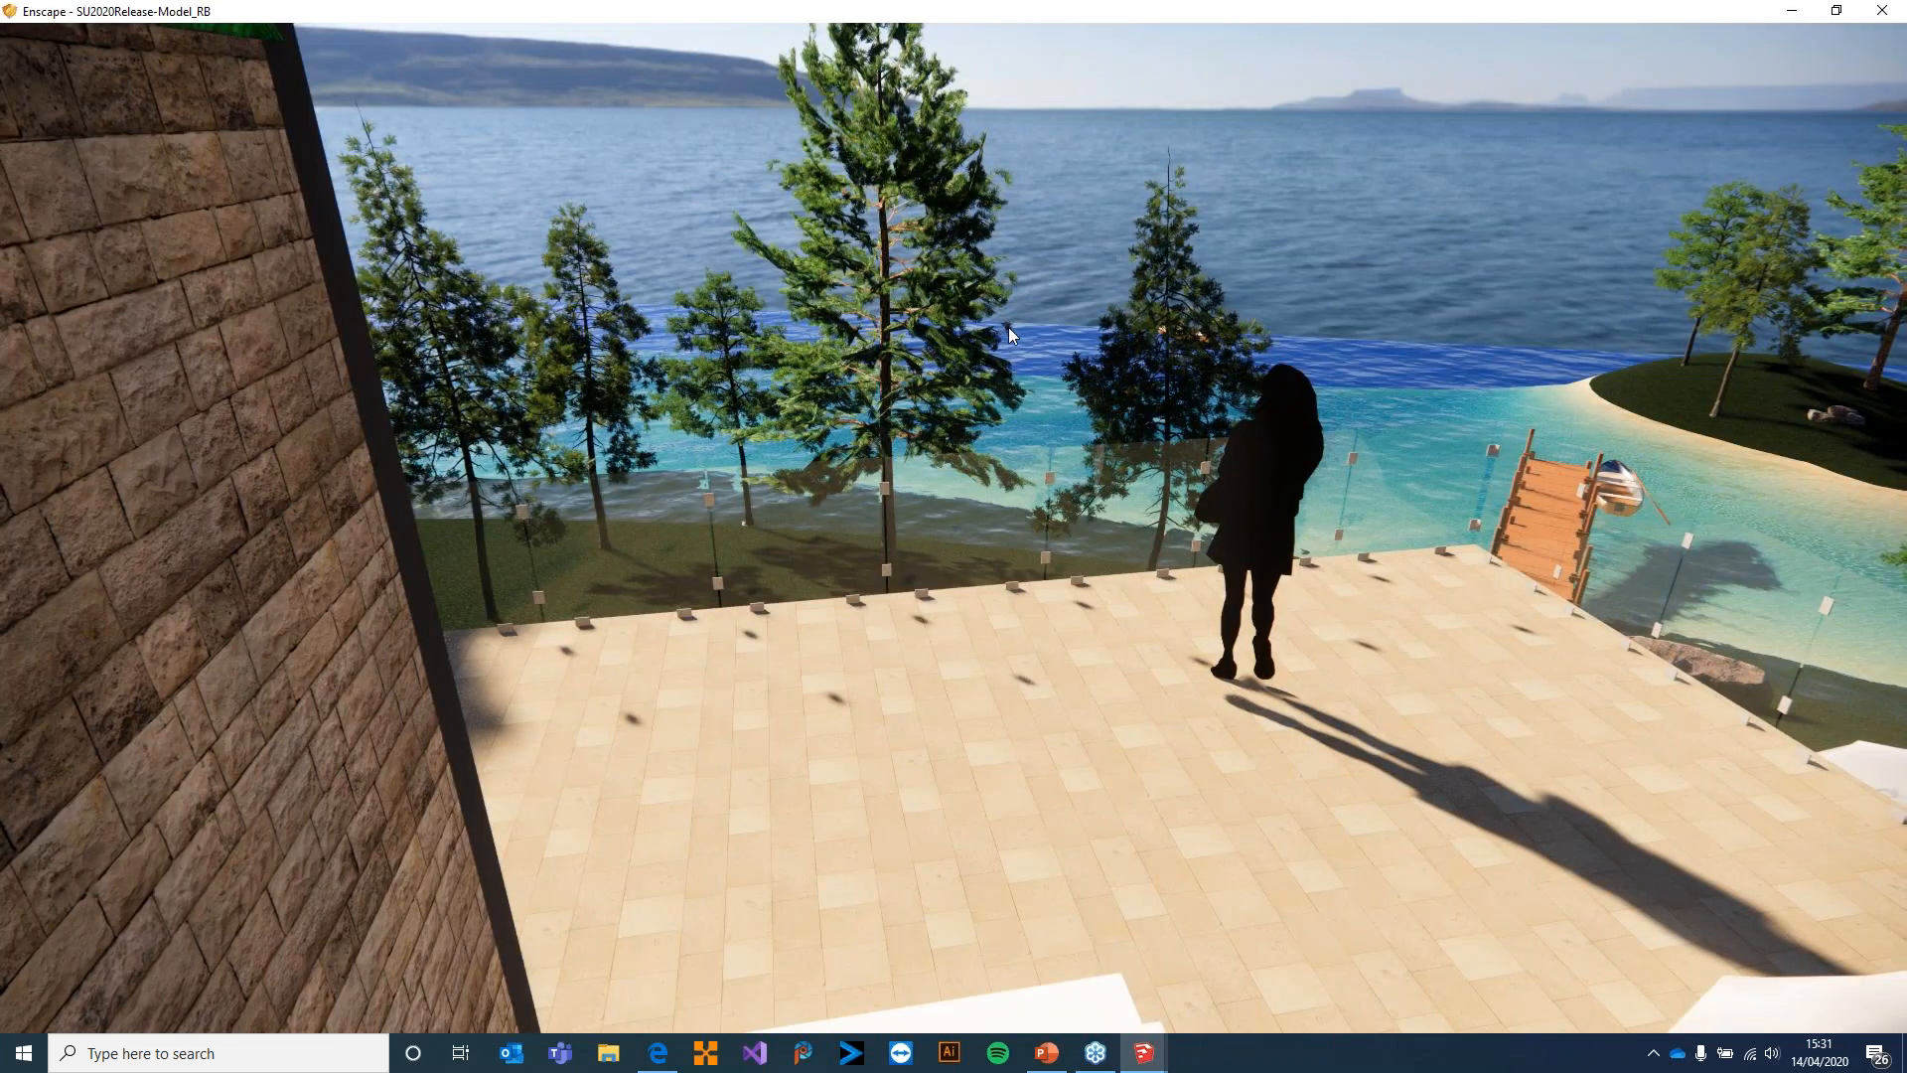
right_click_drag(975, 314, 1070, 326)
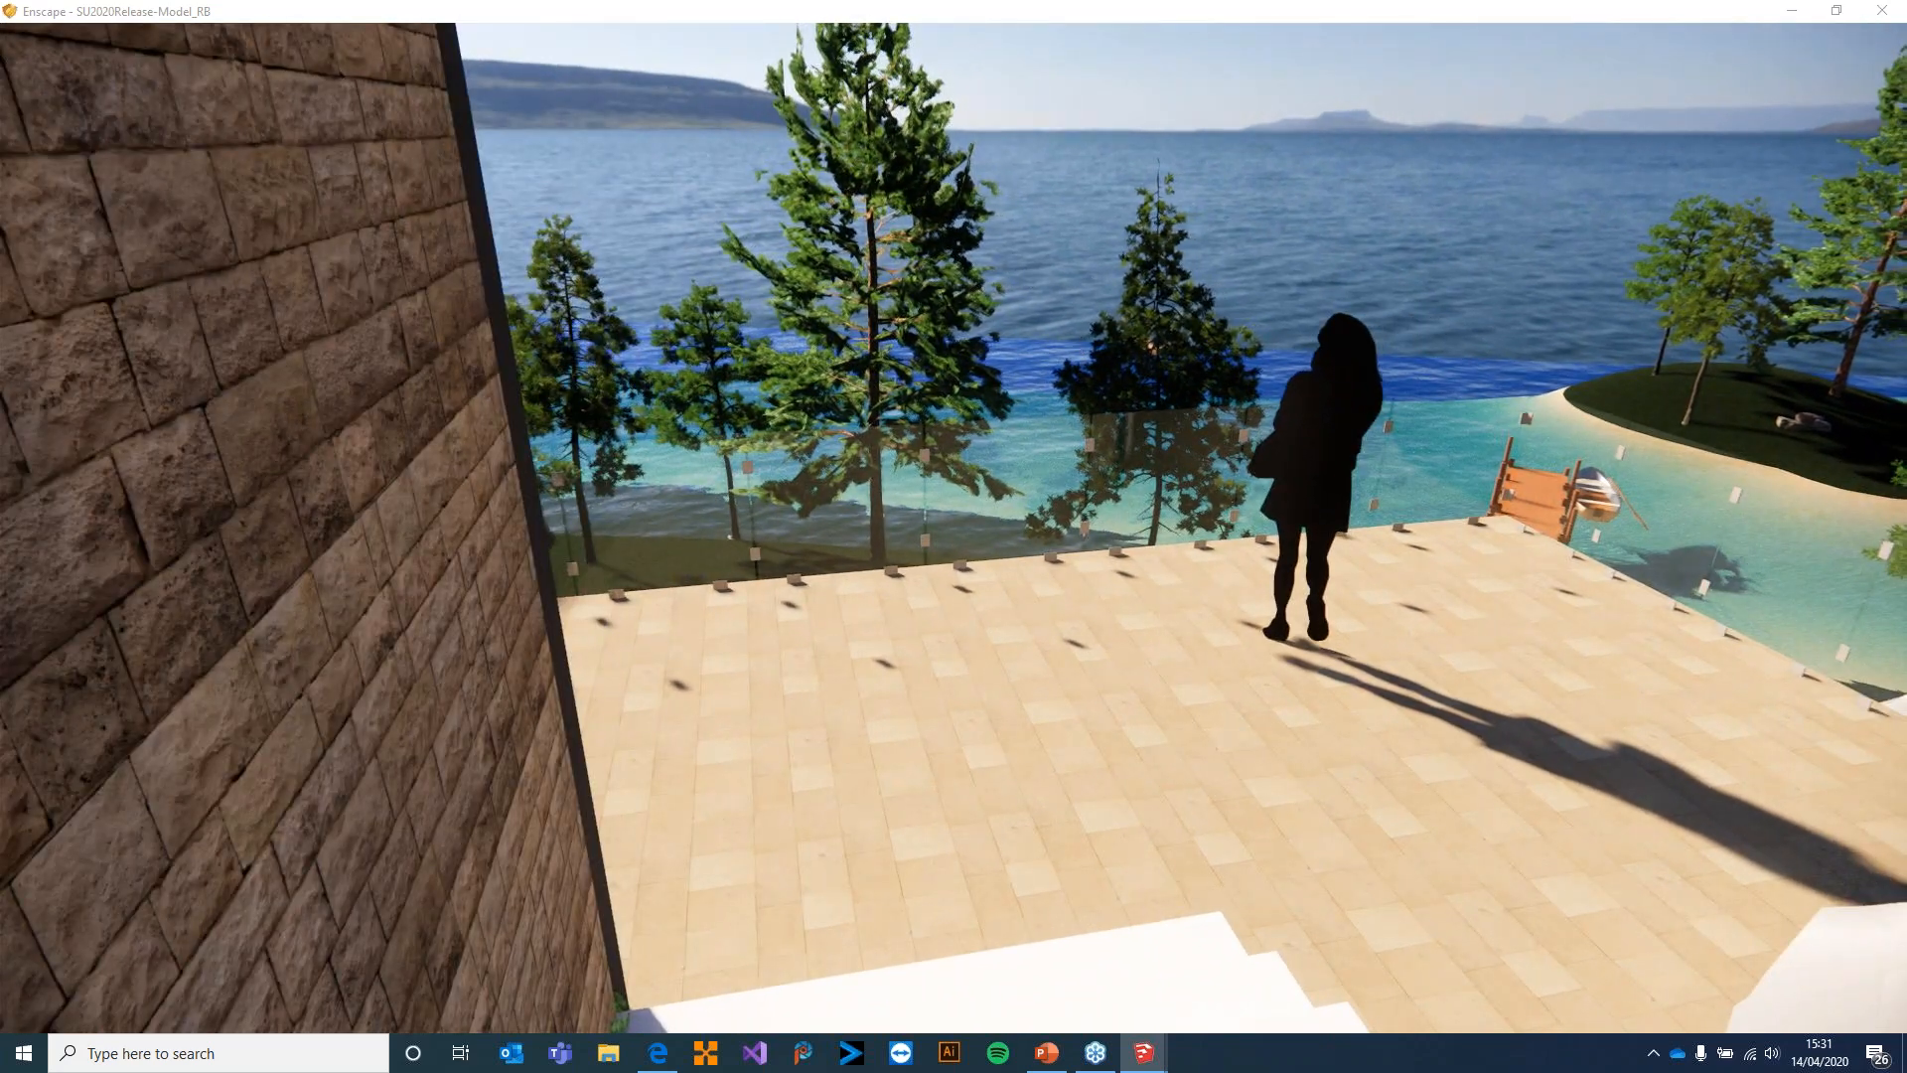
right_click_drag(1232, 387, 1270, 403)
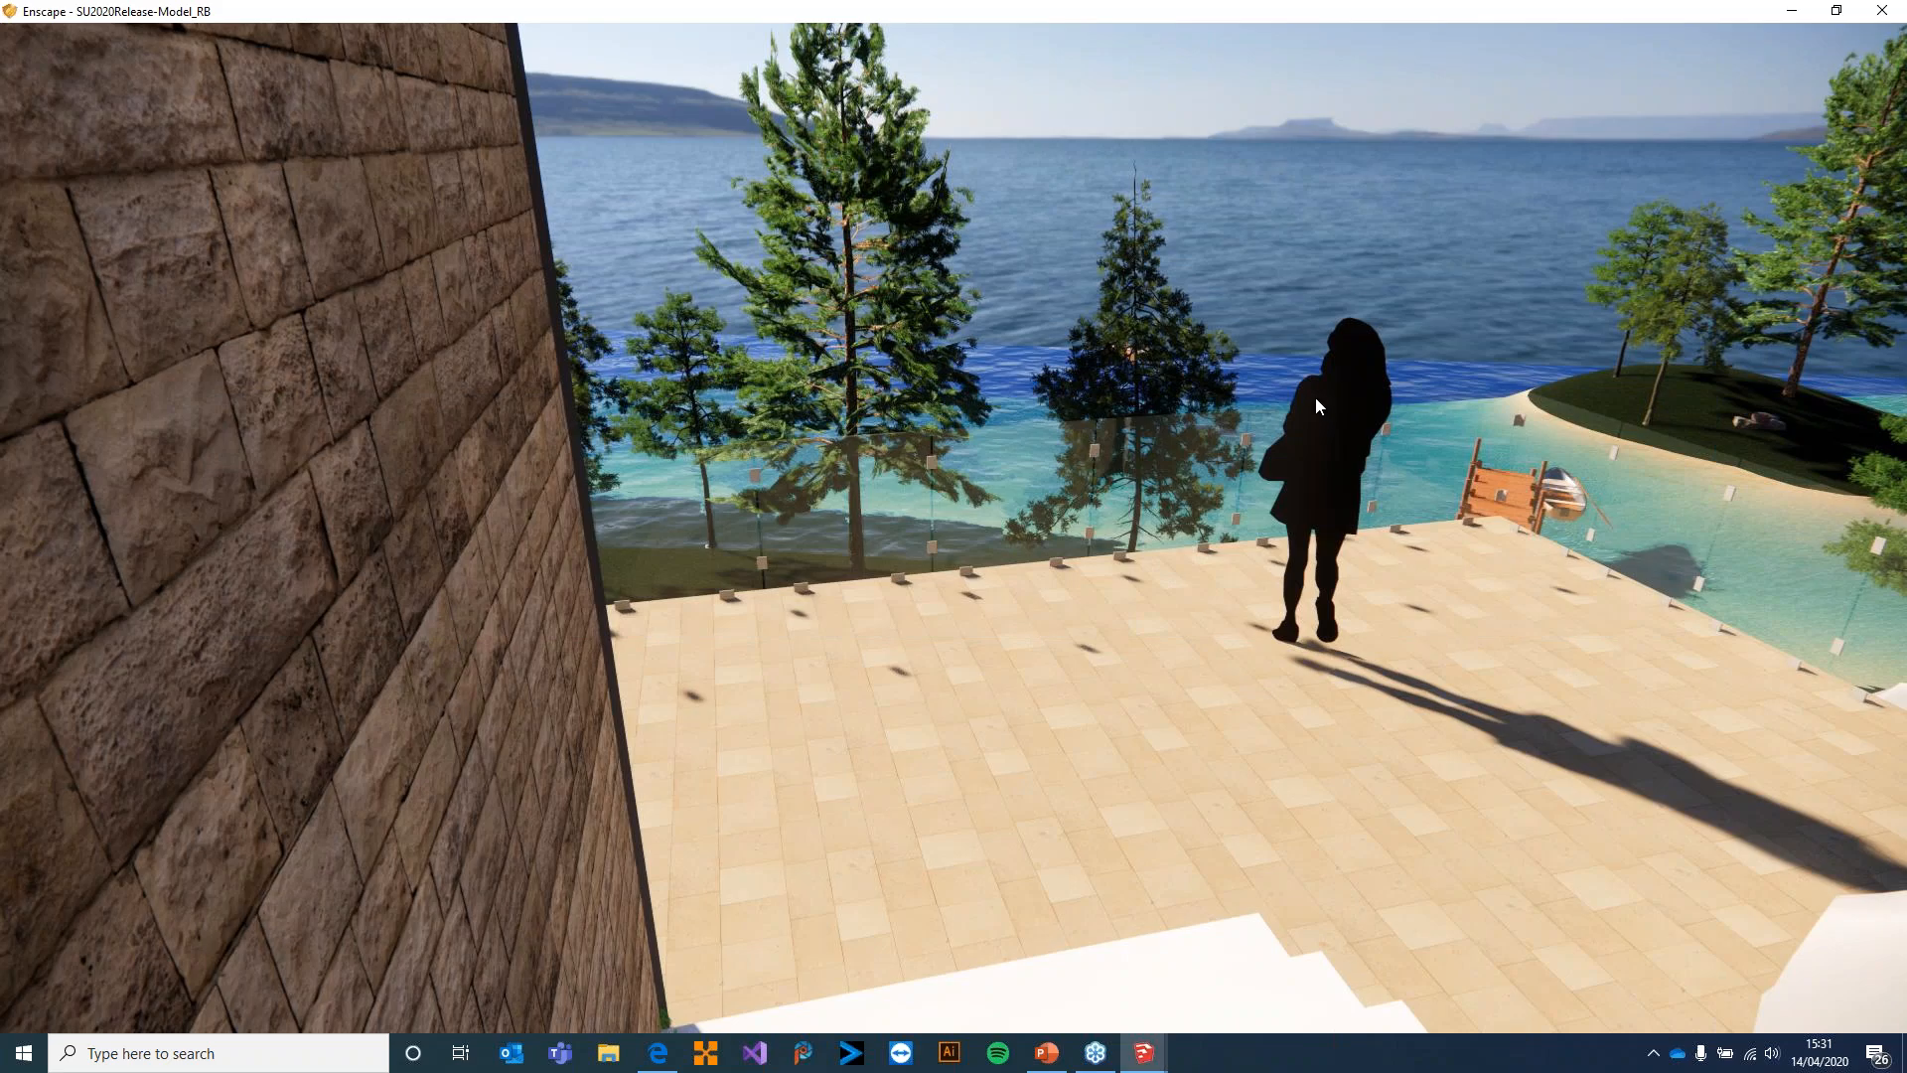
key("alt+Tab")
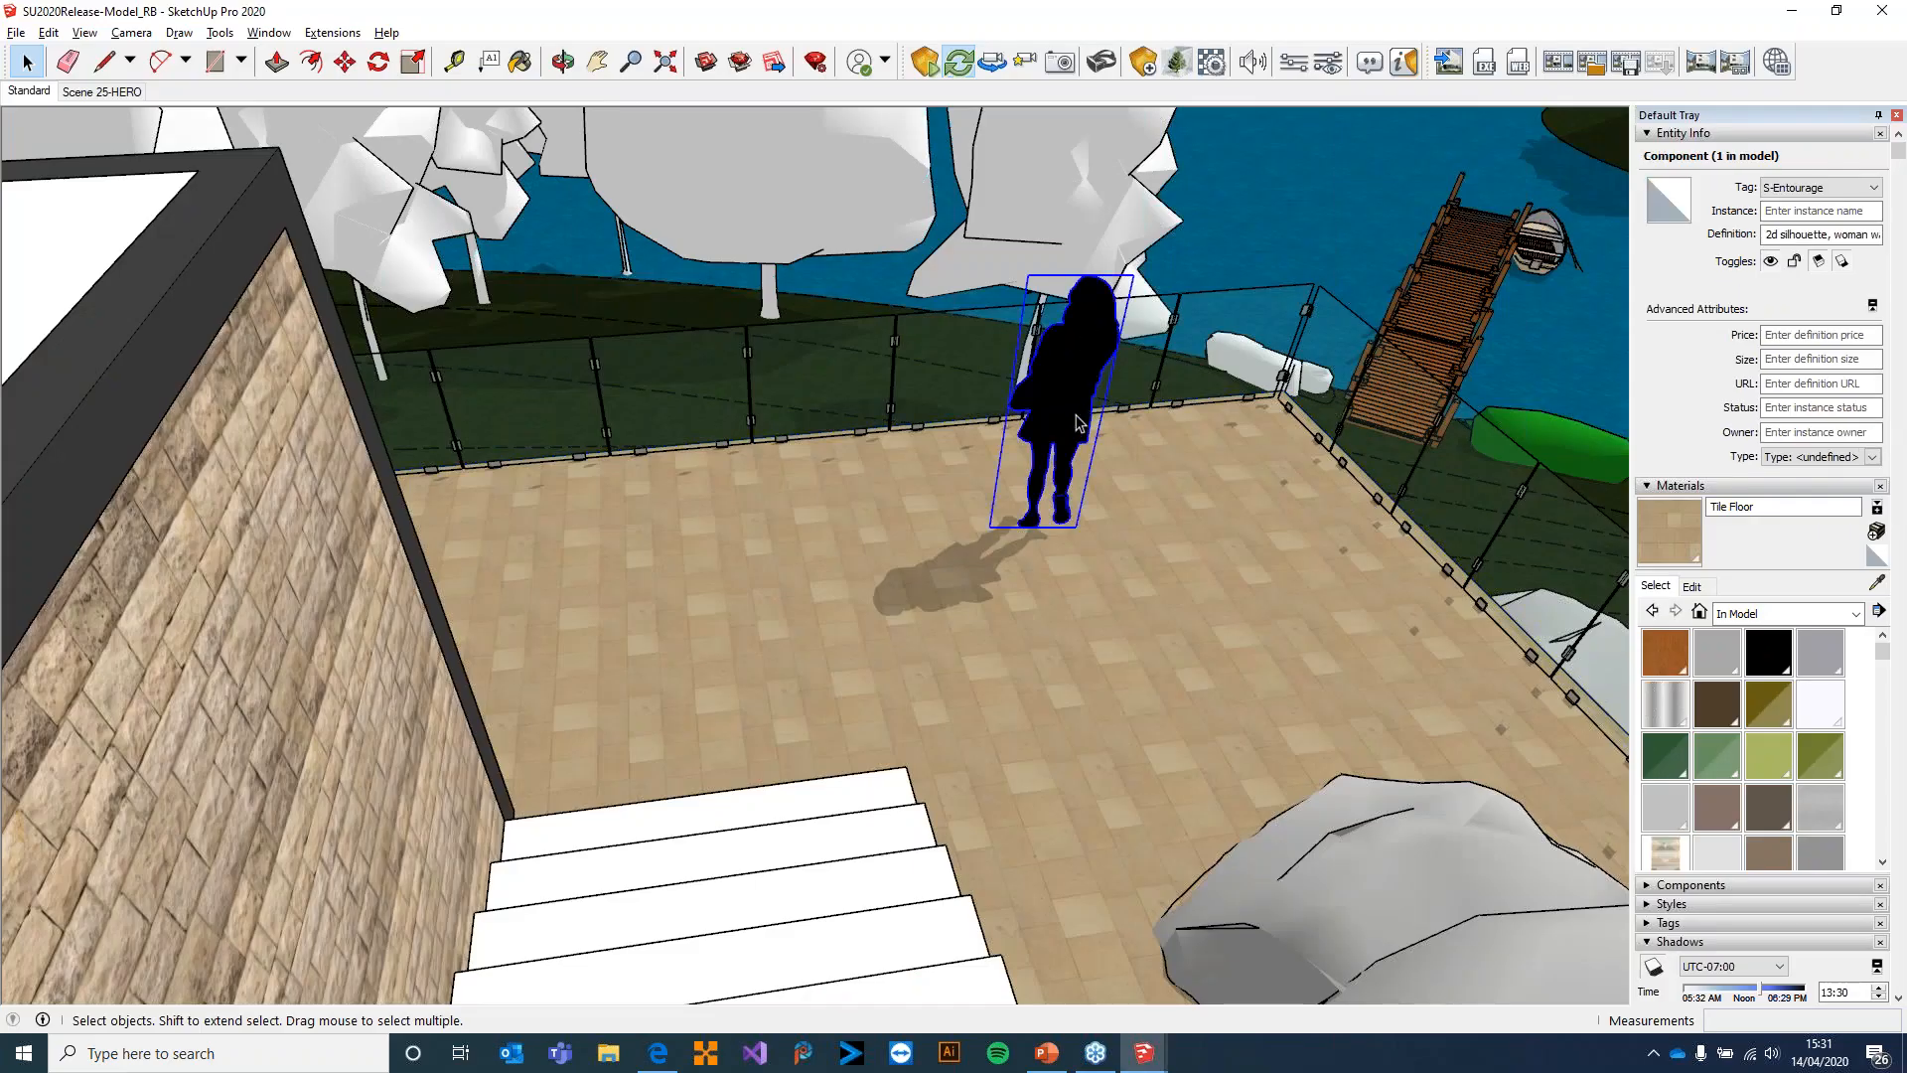
key("Delete")
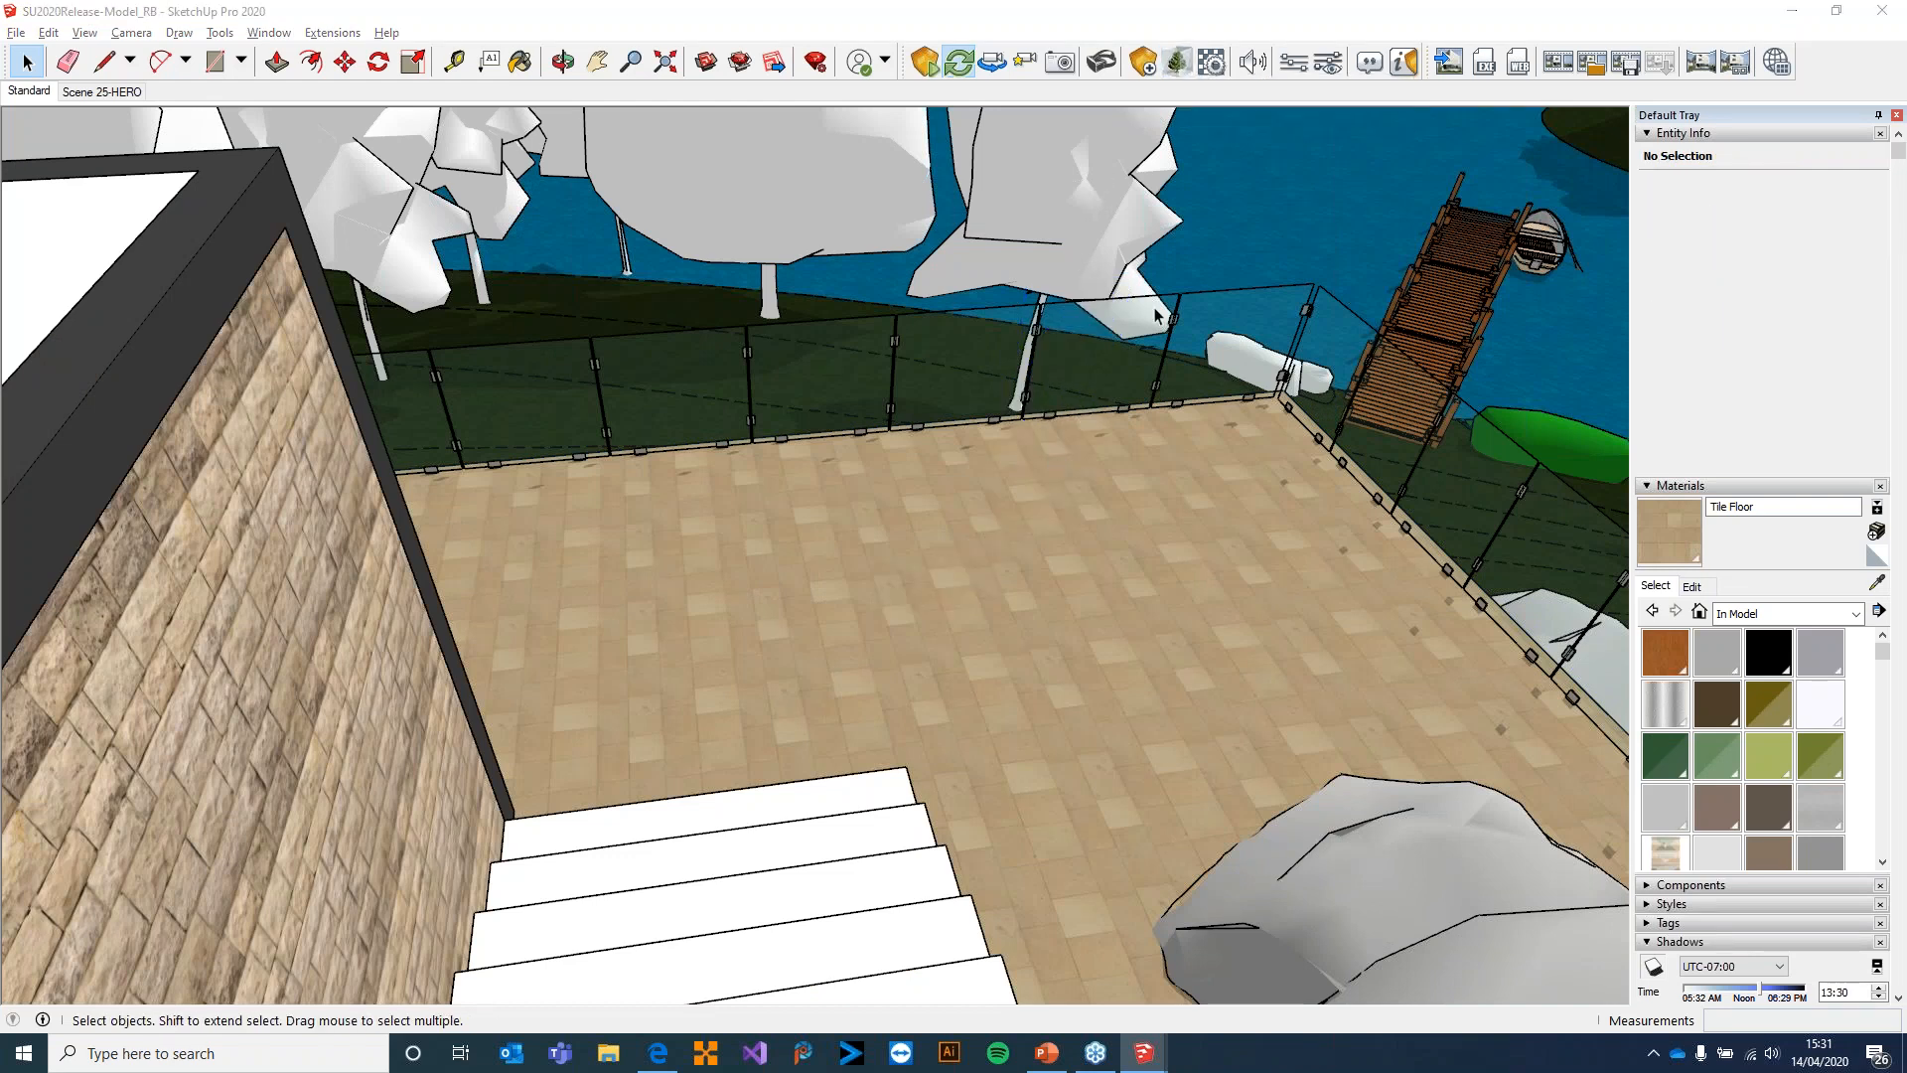
Place the standing woman in the orange floral dress from the Enscape Asset Library's People category near the terrace's far railing corner
left_click_drag(887, 454, 376, 112)
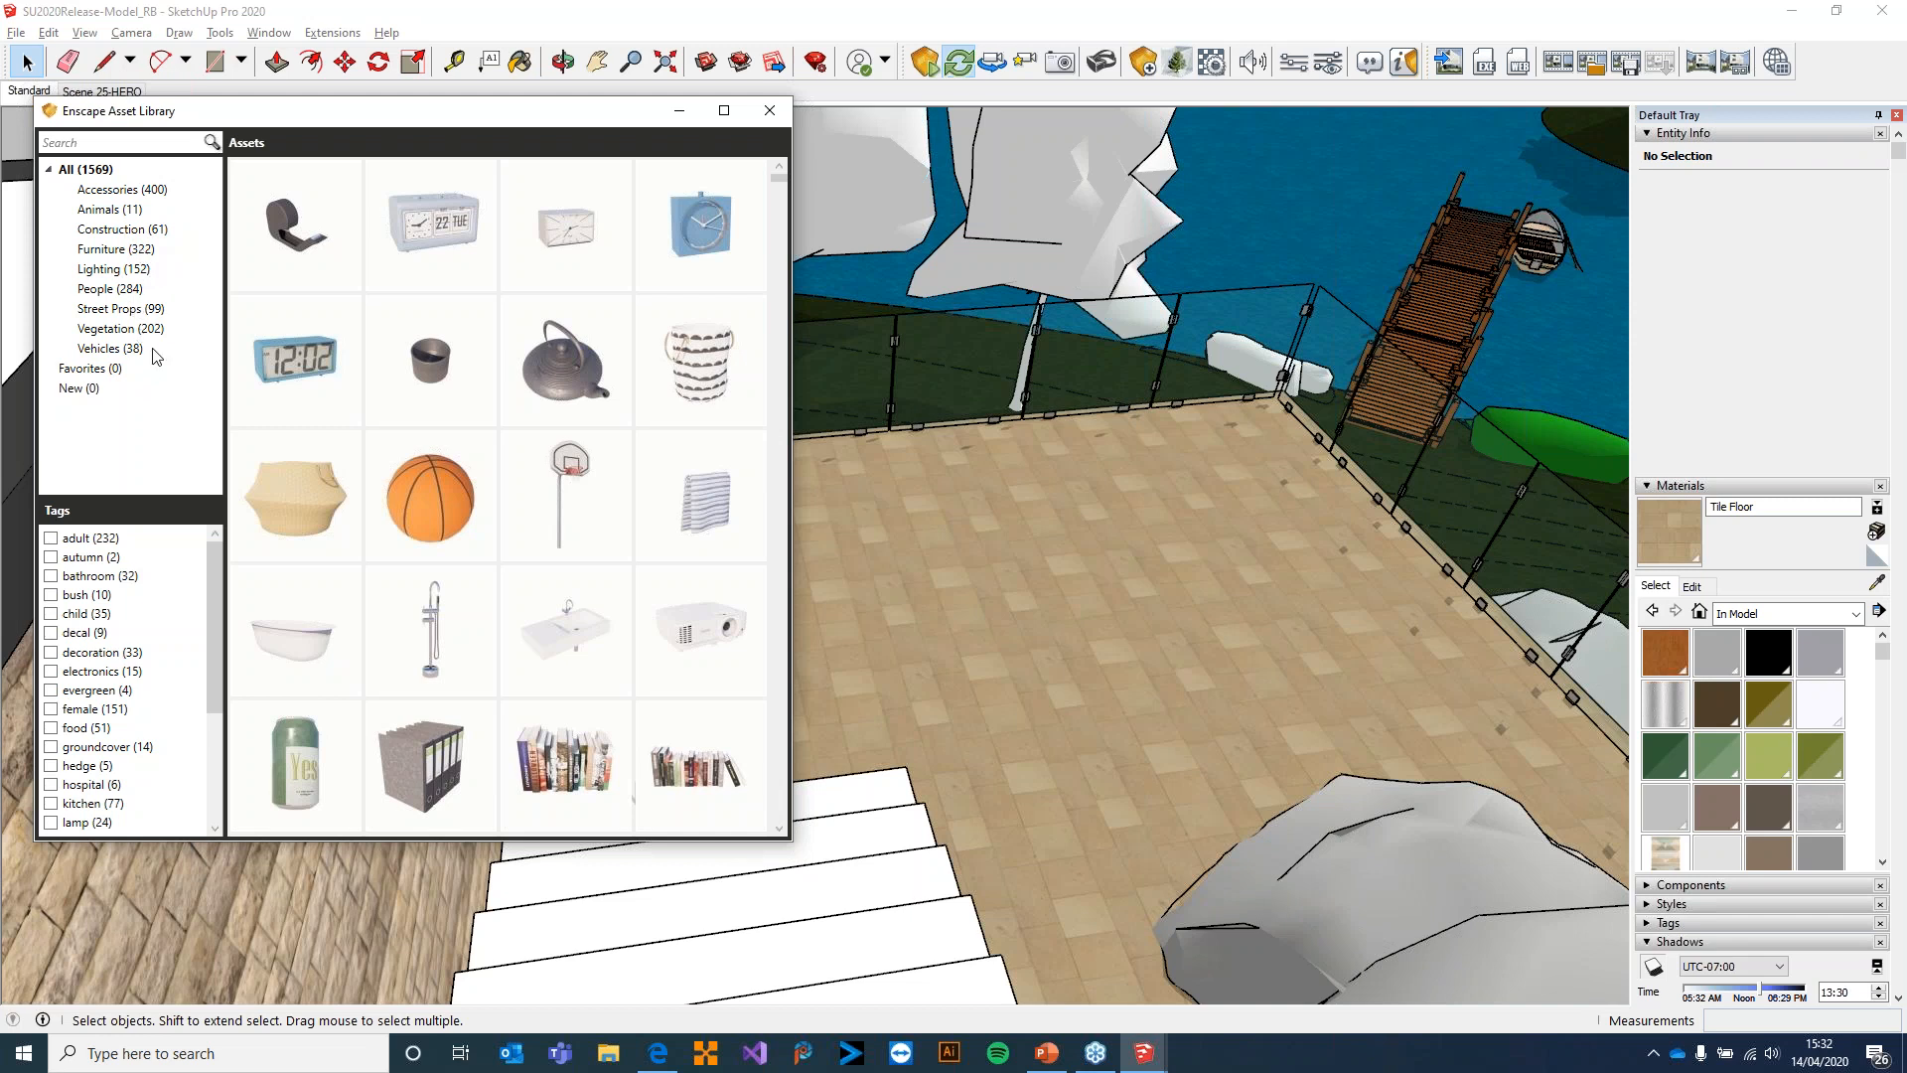
left_click(110, 292)
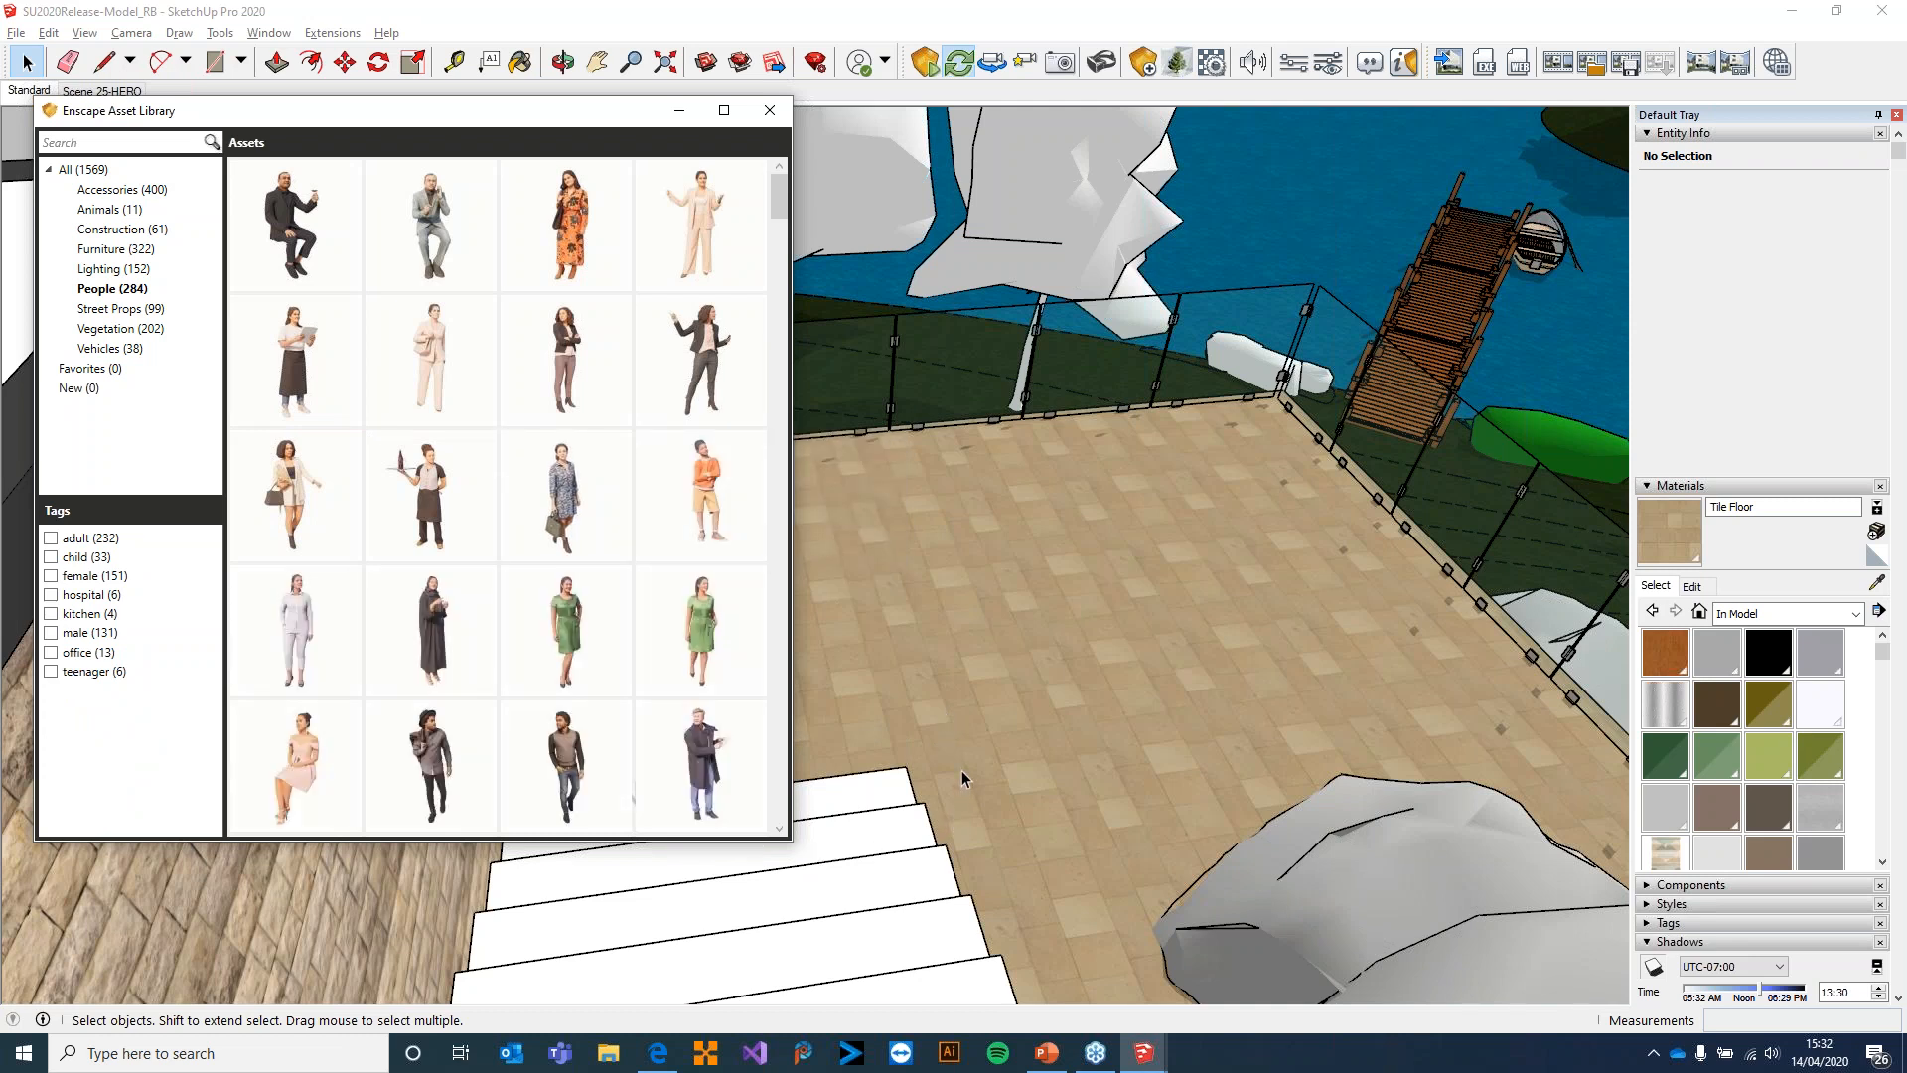
scroll(566, 497, "down", 2)
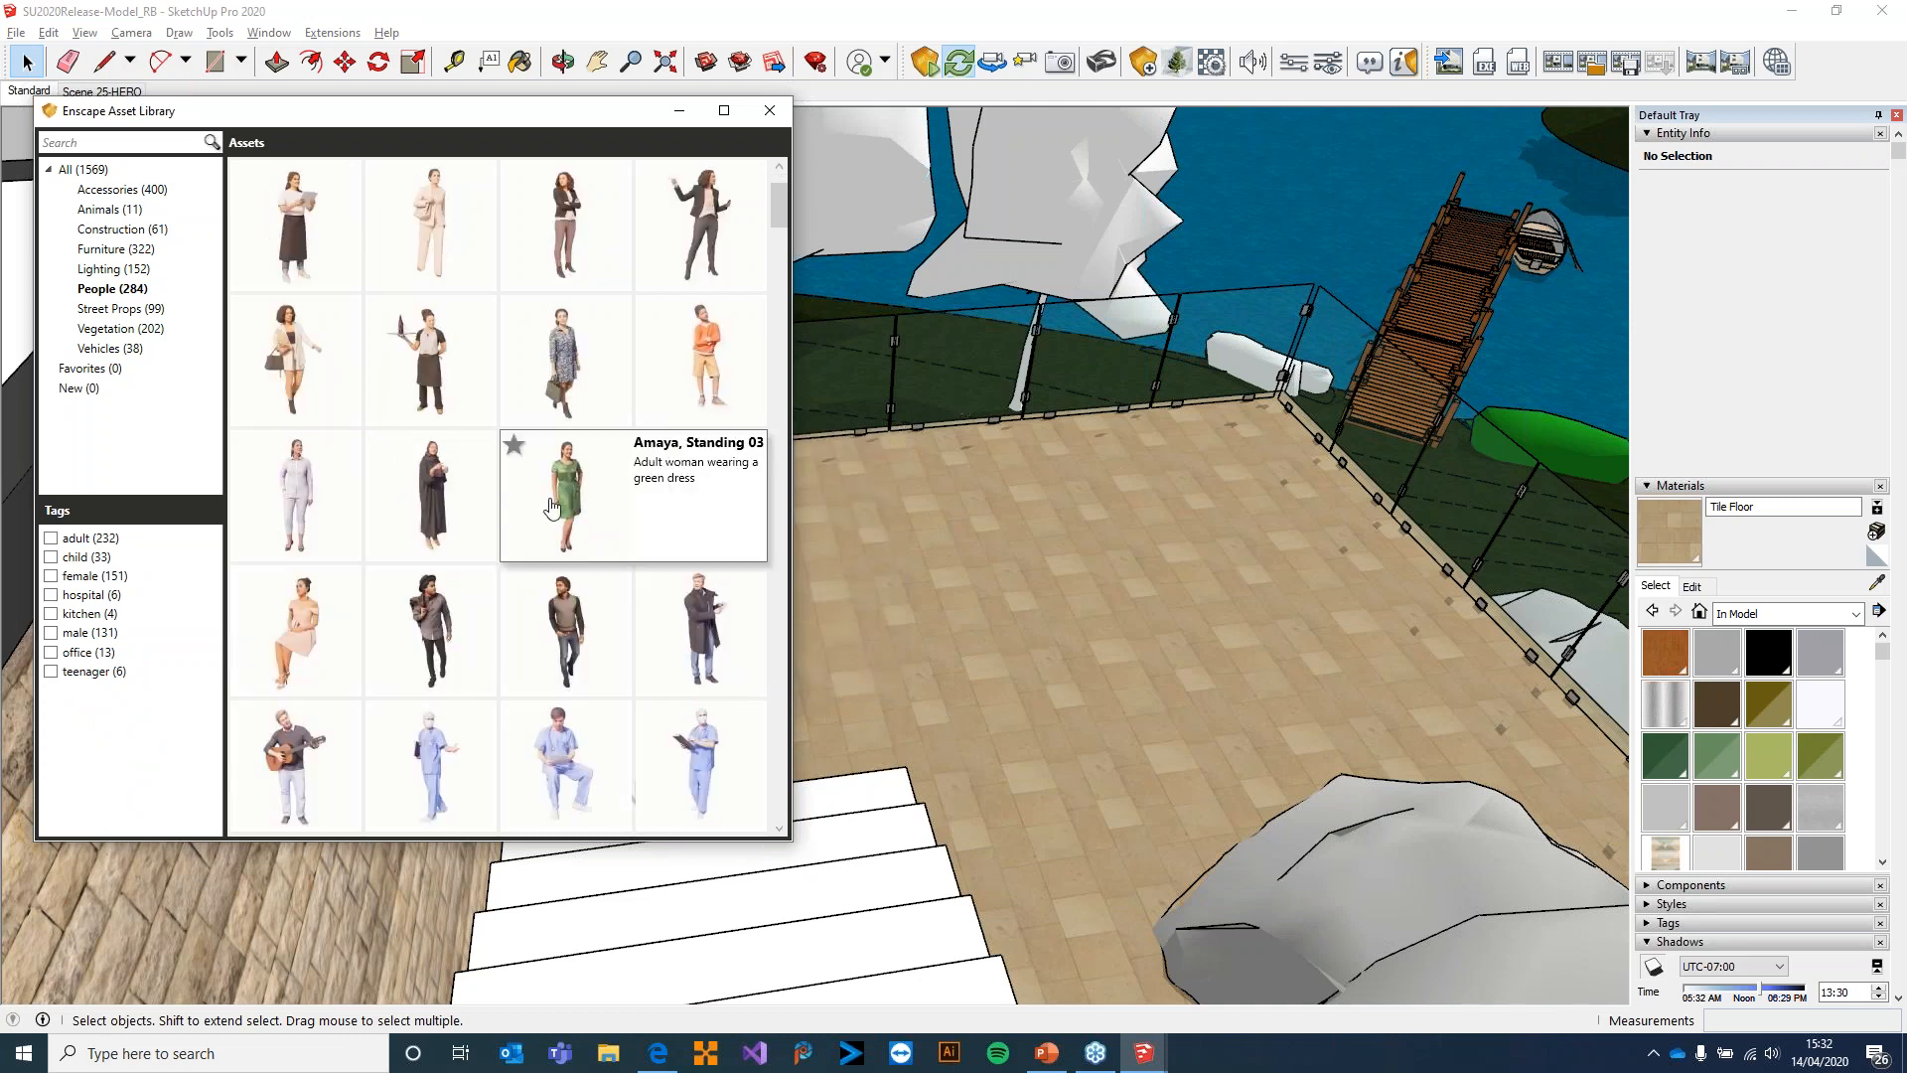
scroll(685, 606, "down", 2)
scroll(616, 492, "up", 4)
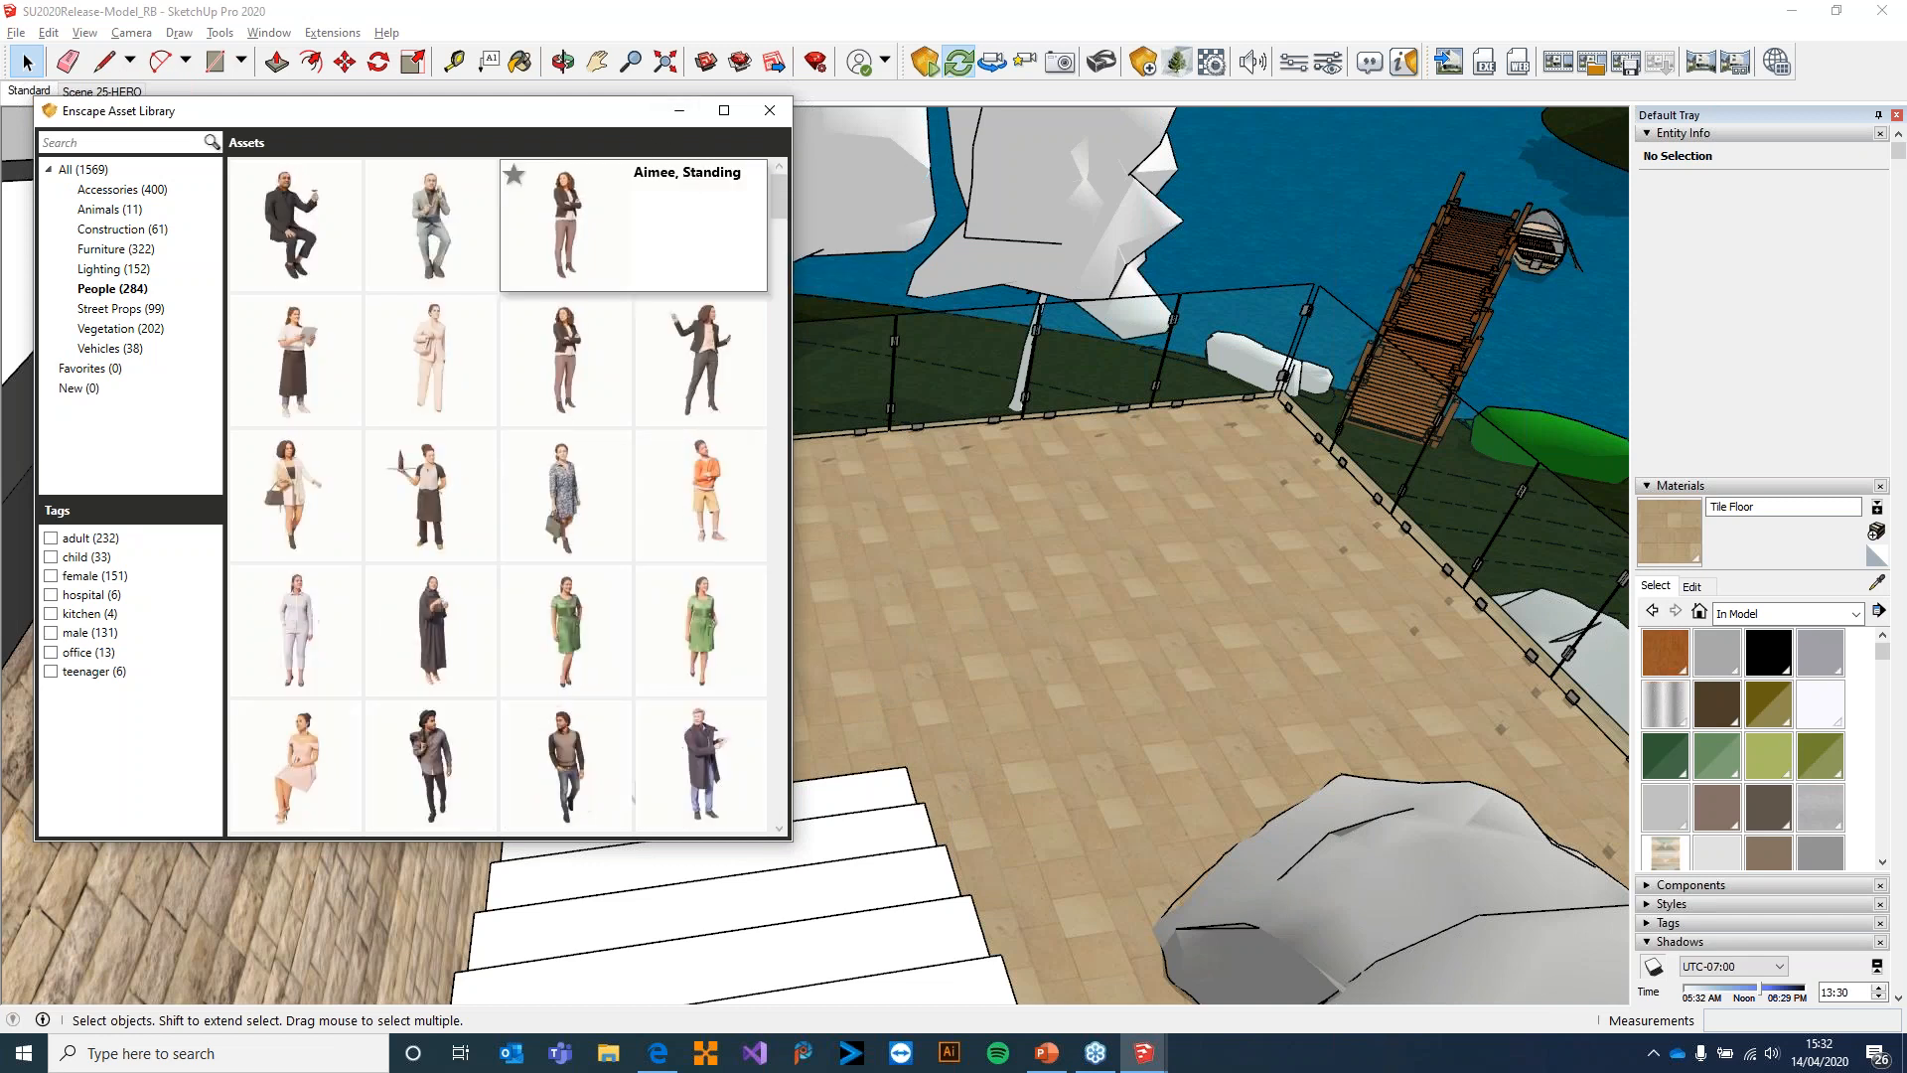
left_click(568, 223)
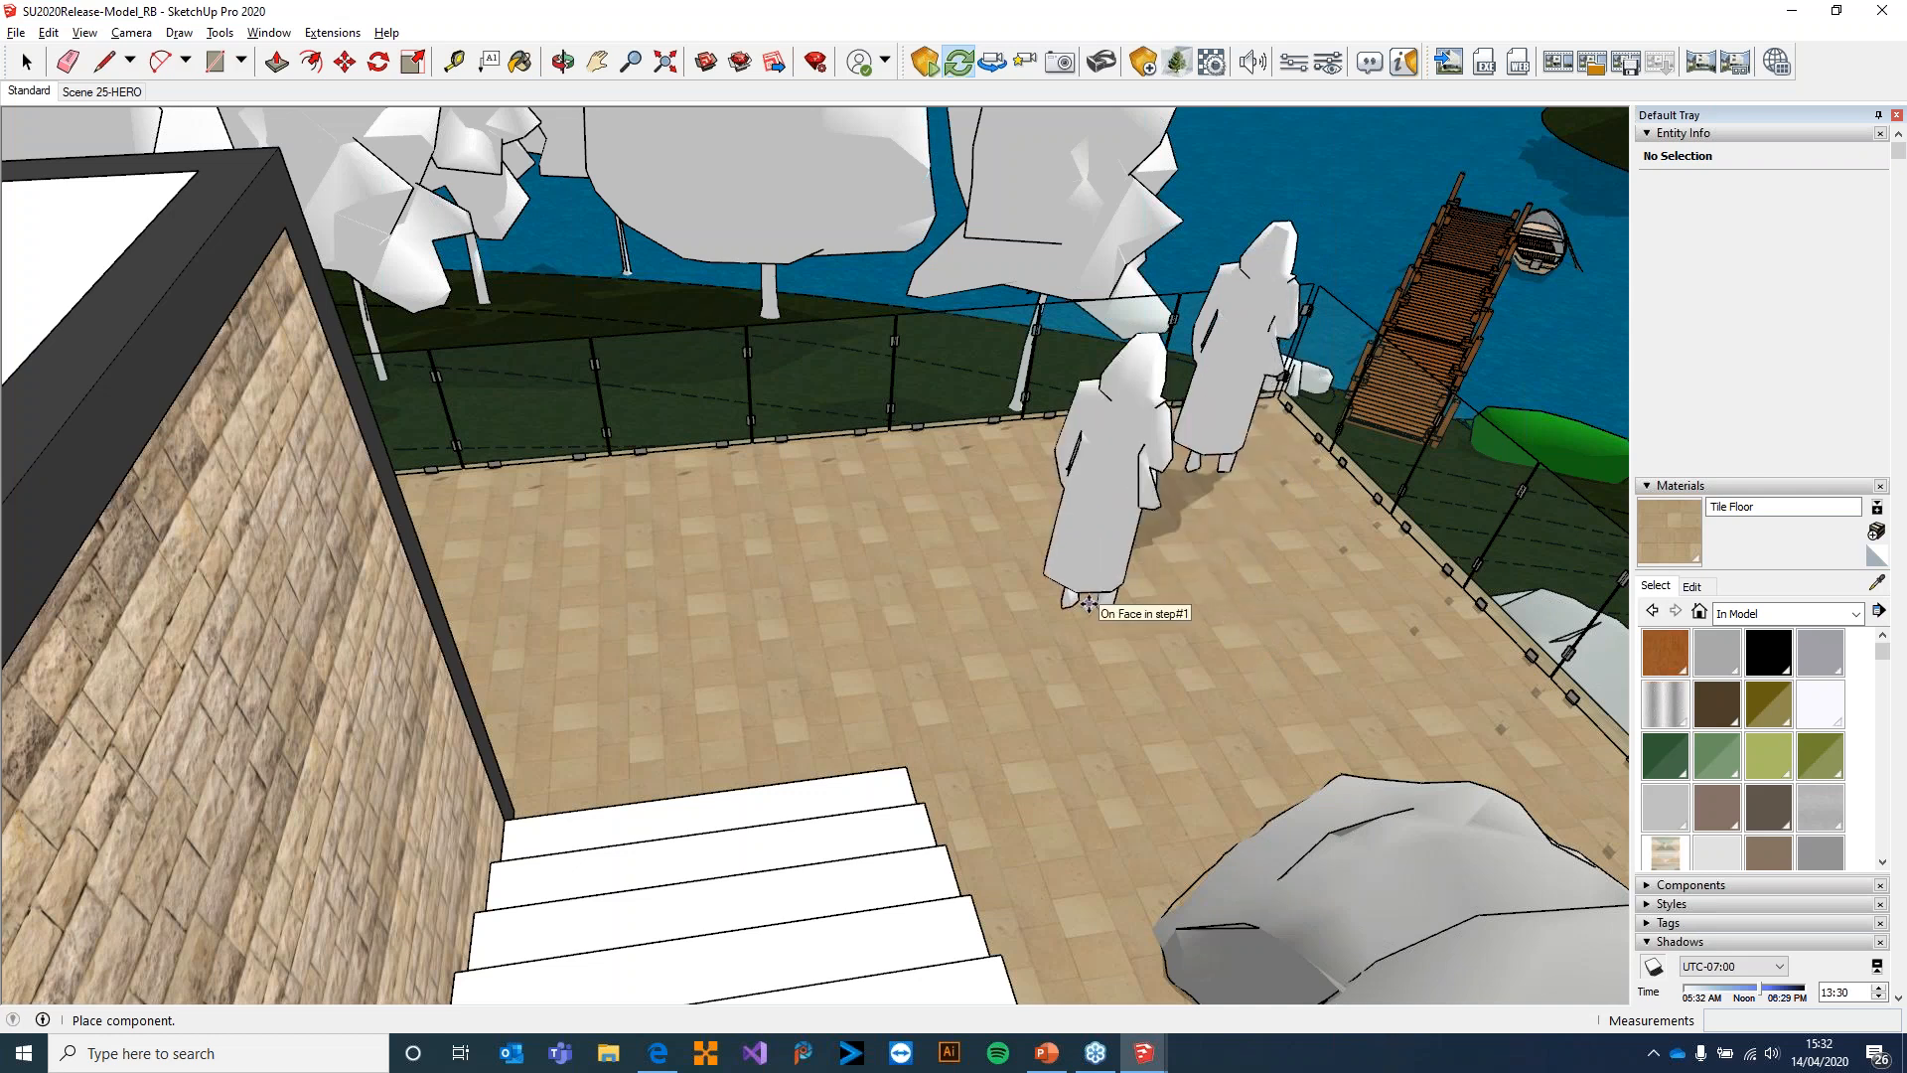
key("Escape")
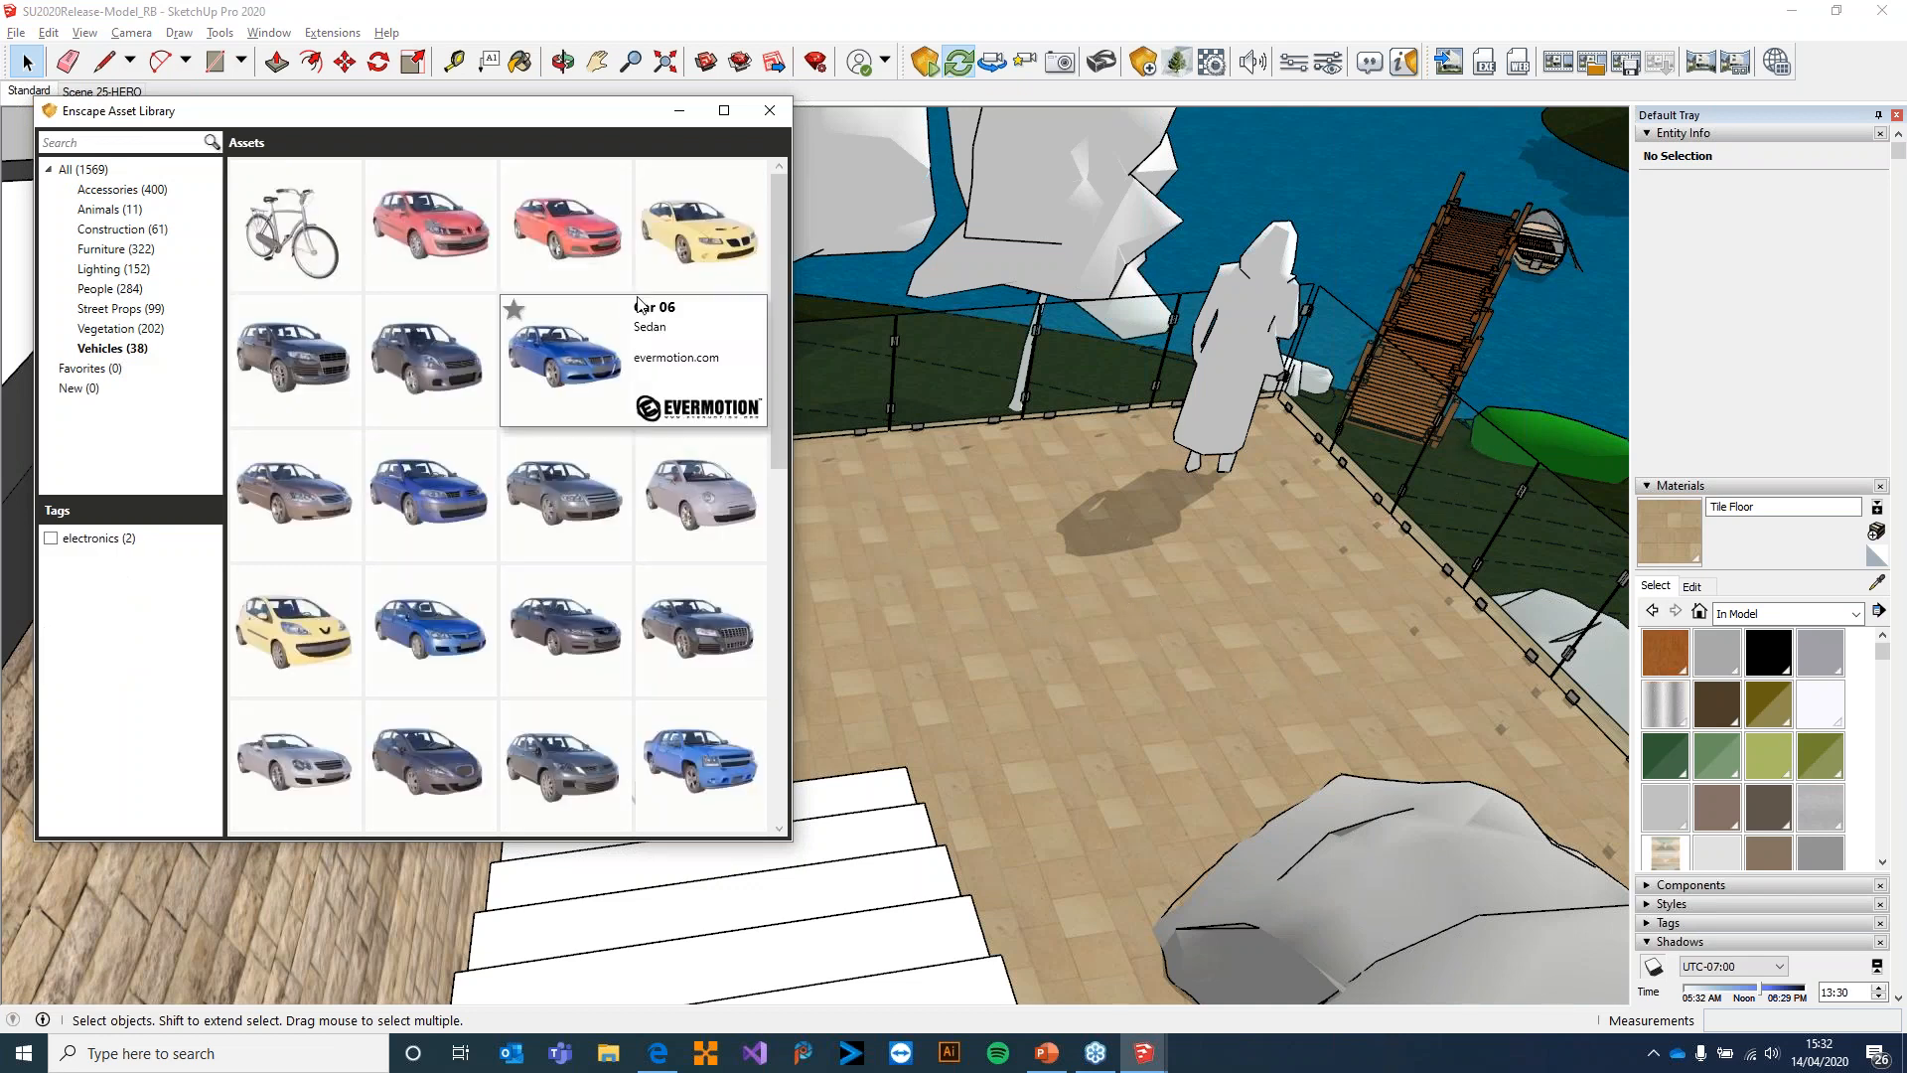
Place the upright electric scooter from the Enscape Asset Library's Vehicles category beside the terrace railing, near the boulder
left_click_drag(779, 319, 777, 783)
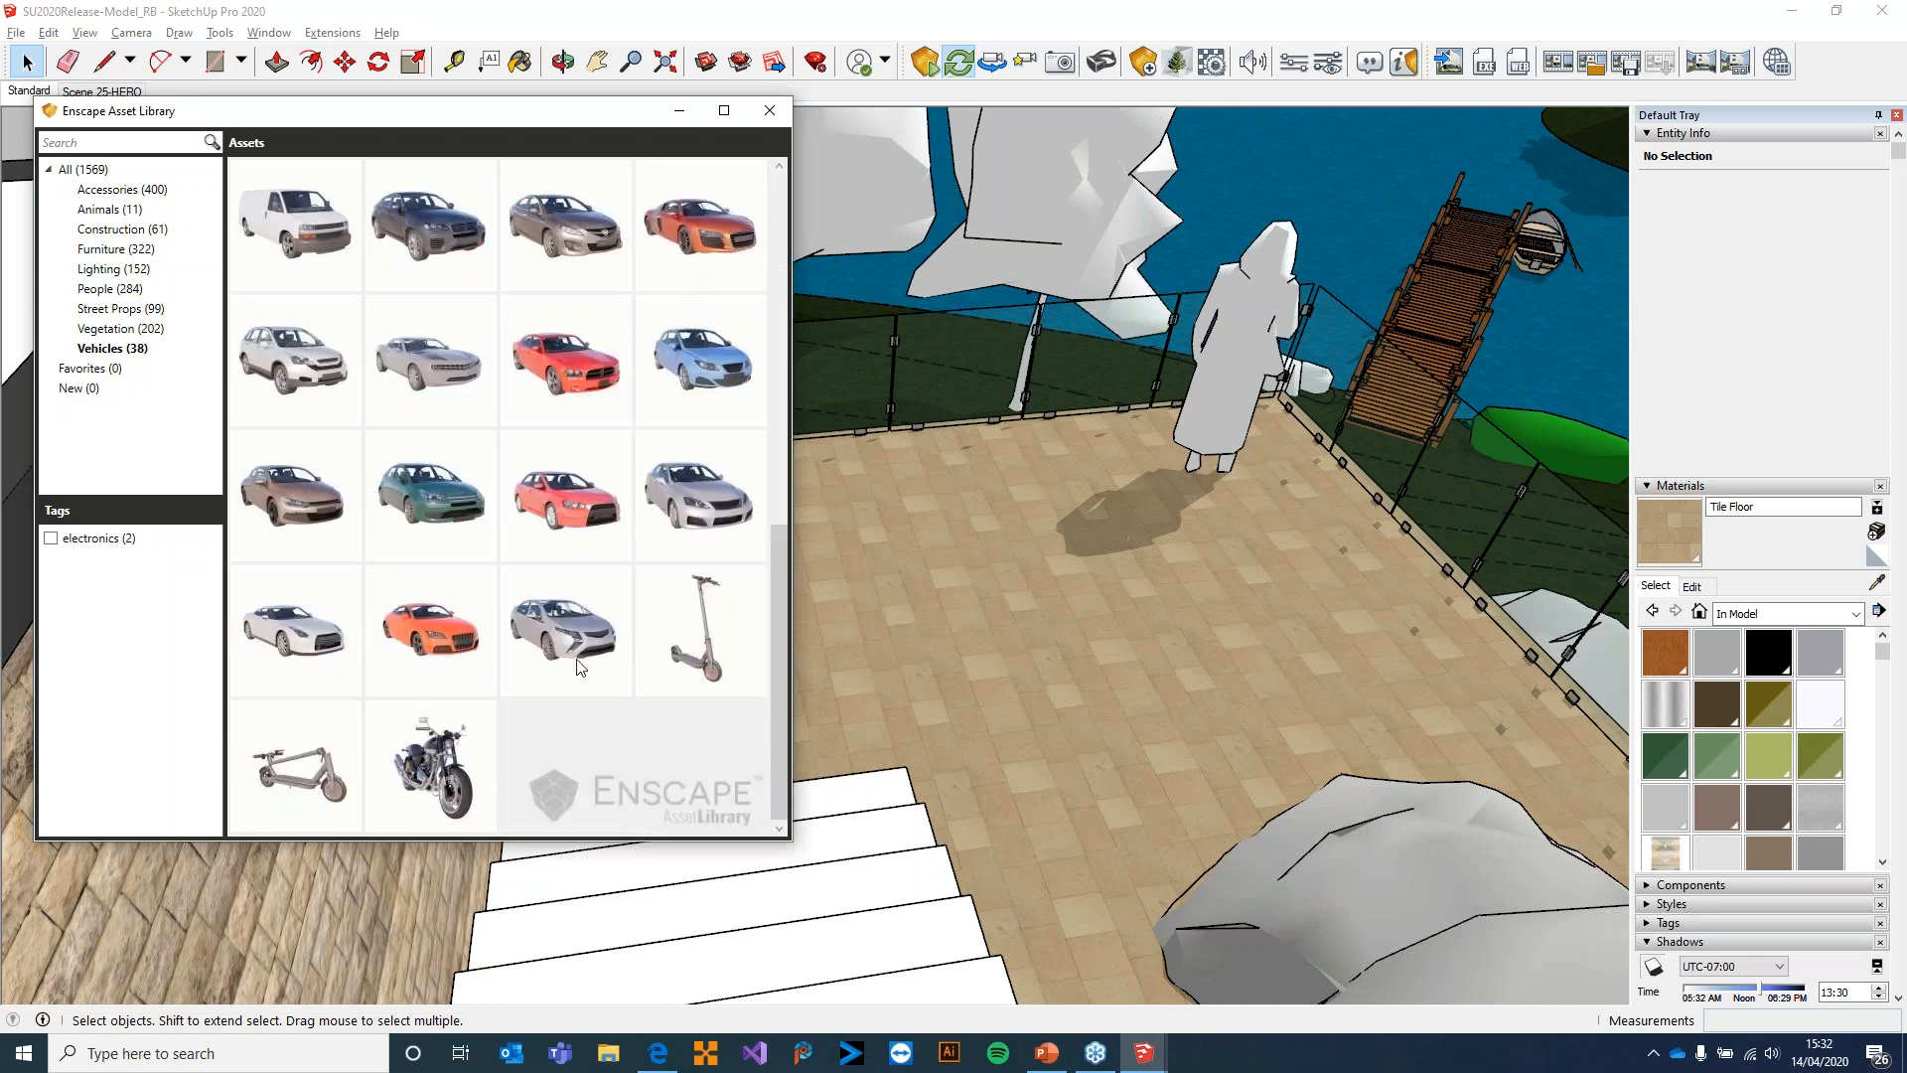
mouse_move(264, 762)
left_click(681, 620)
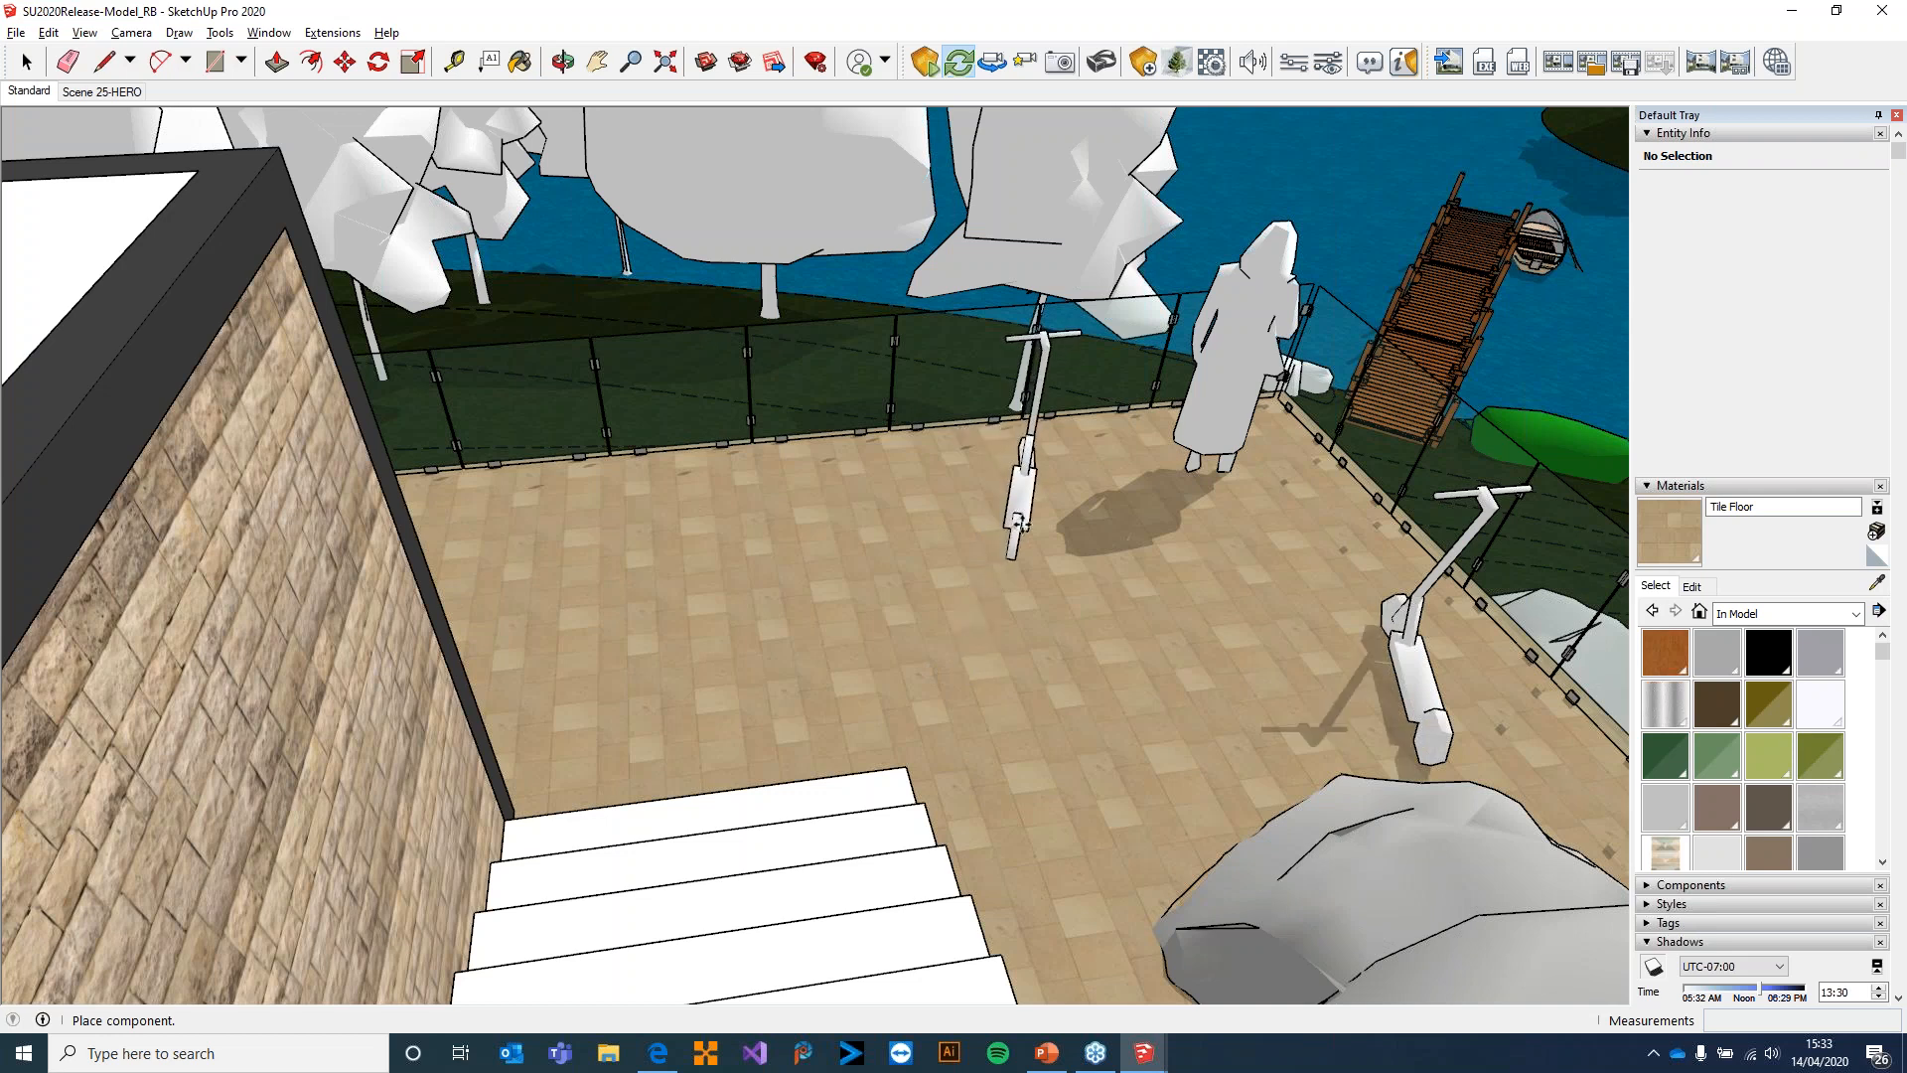
key("Escape")
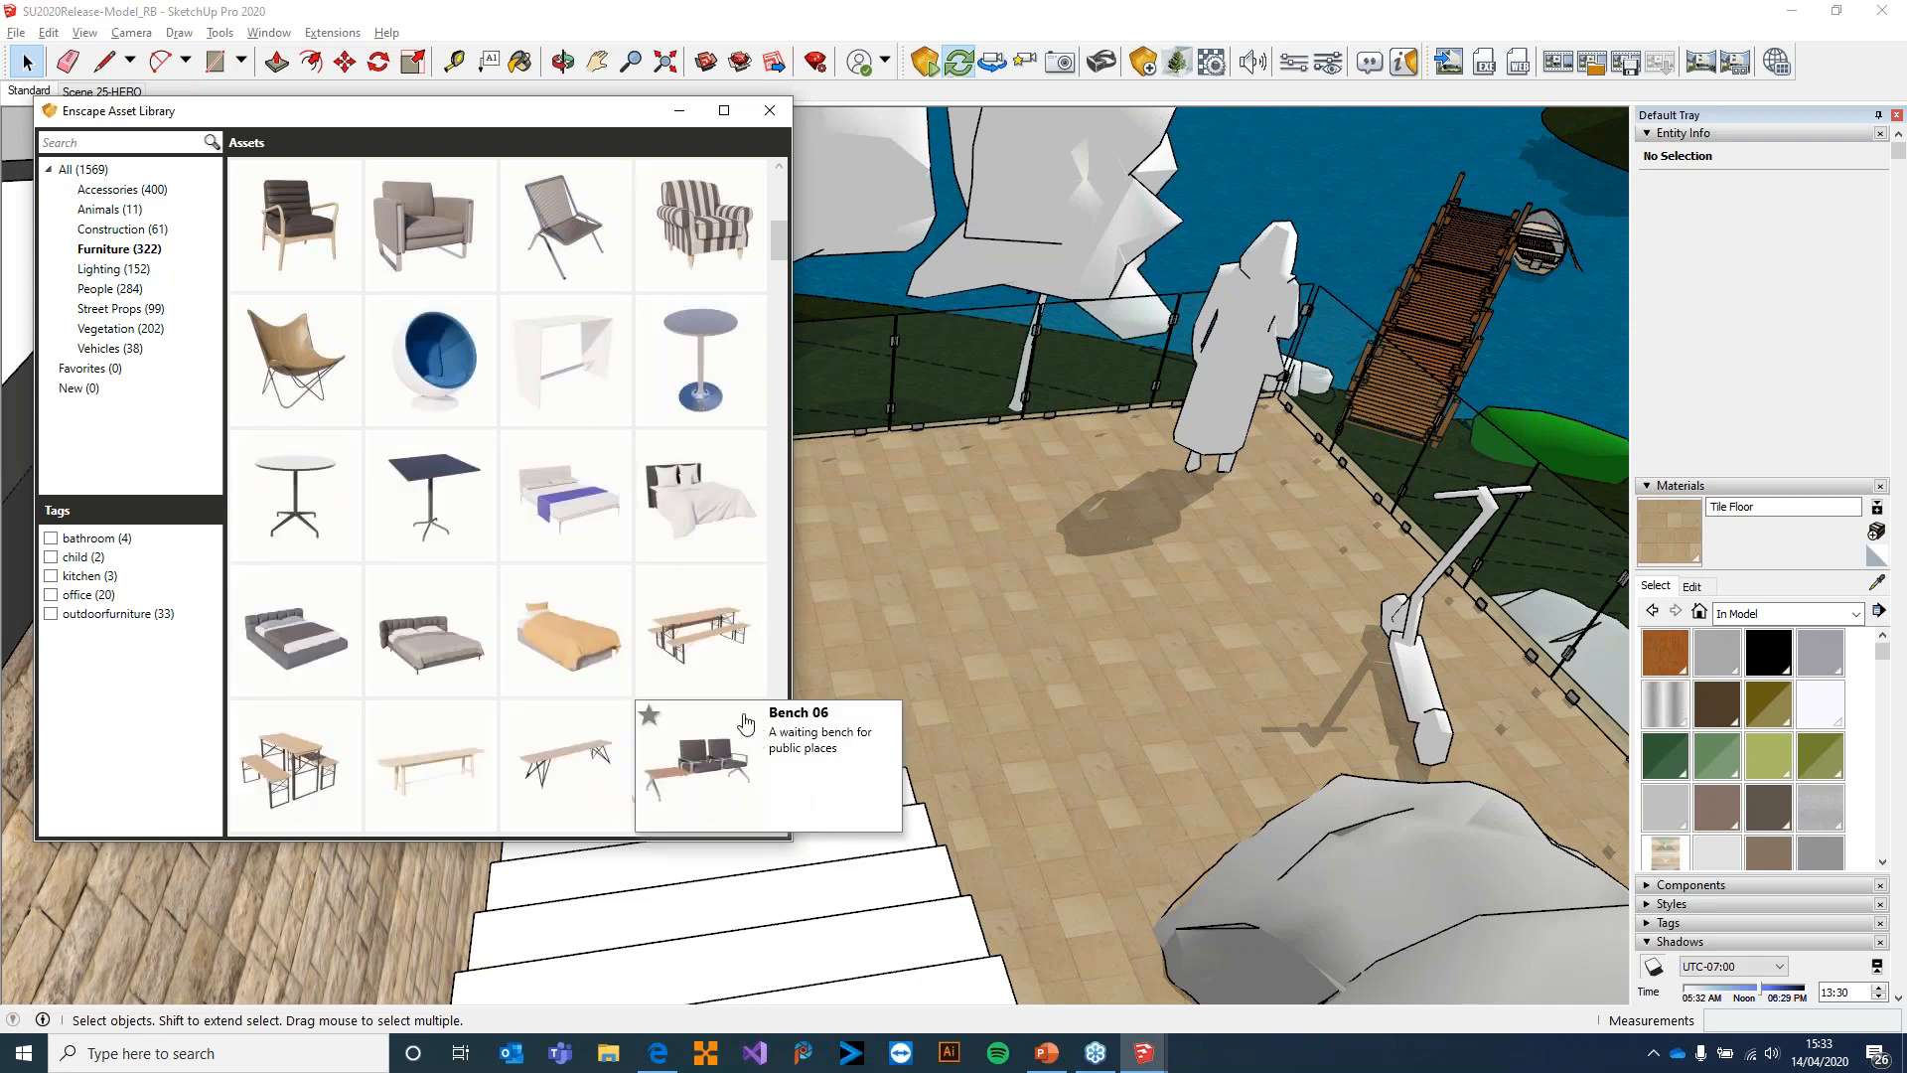
Place Armchair 08 from the Enscape Asset Library's Furniture category in the middle of the terrace and close the library
scroll(746, 722, "down", 5)
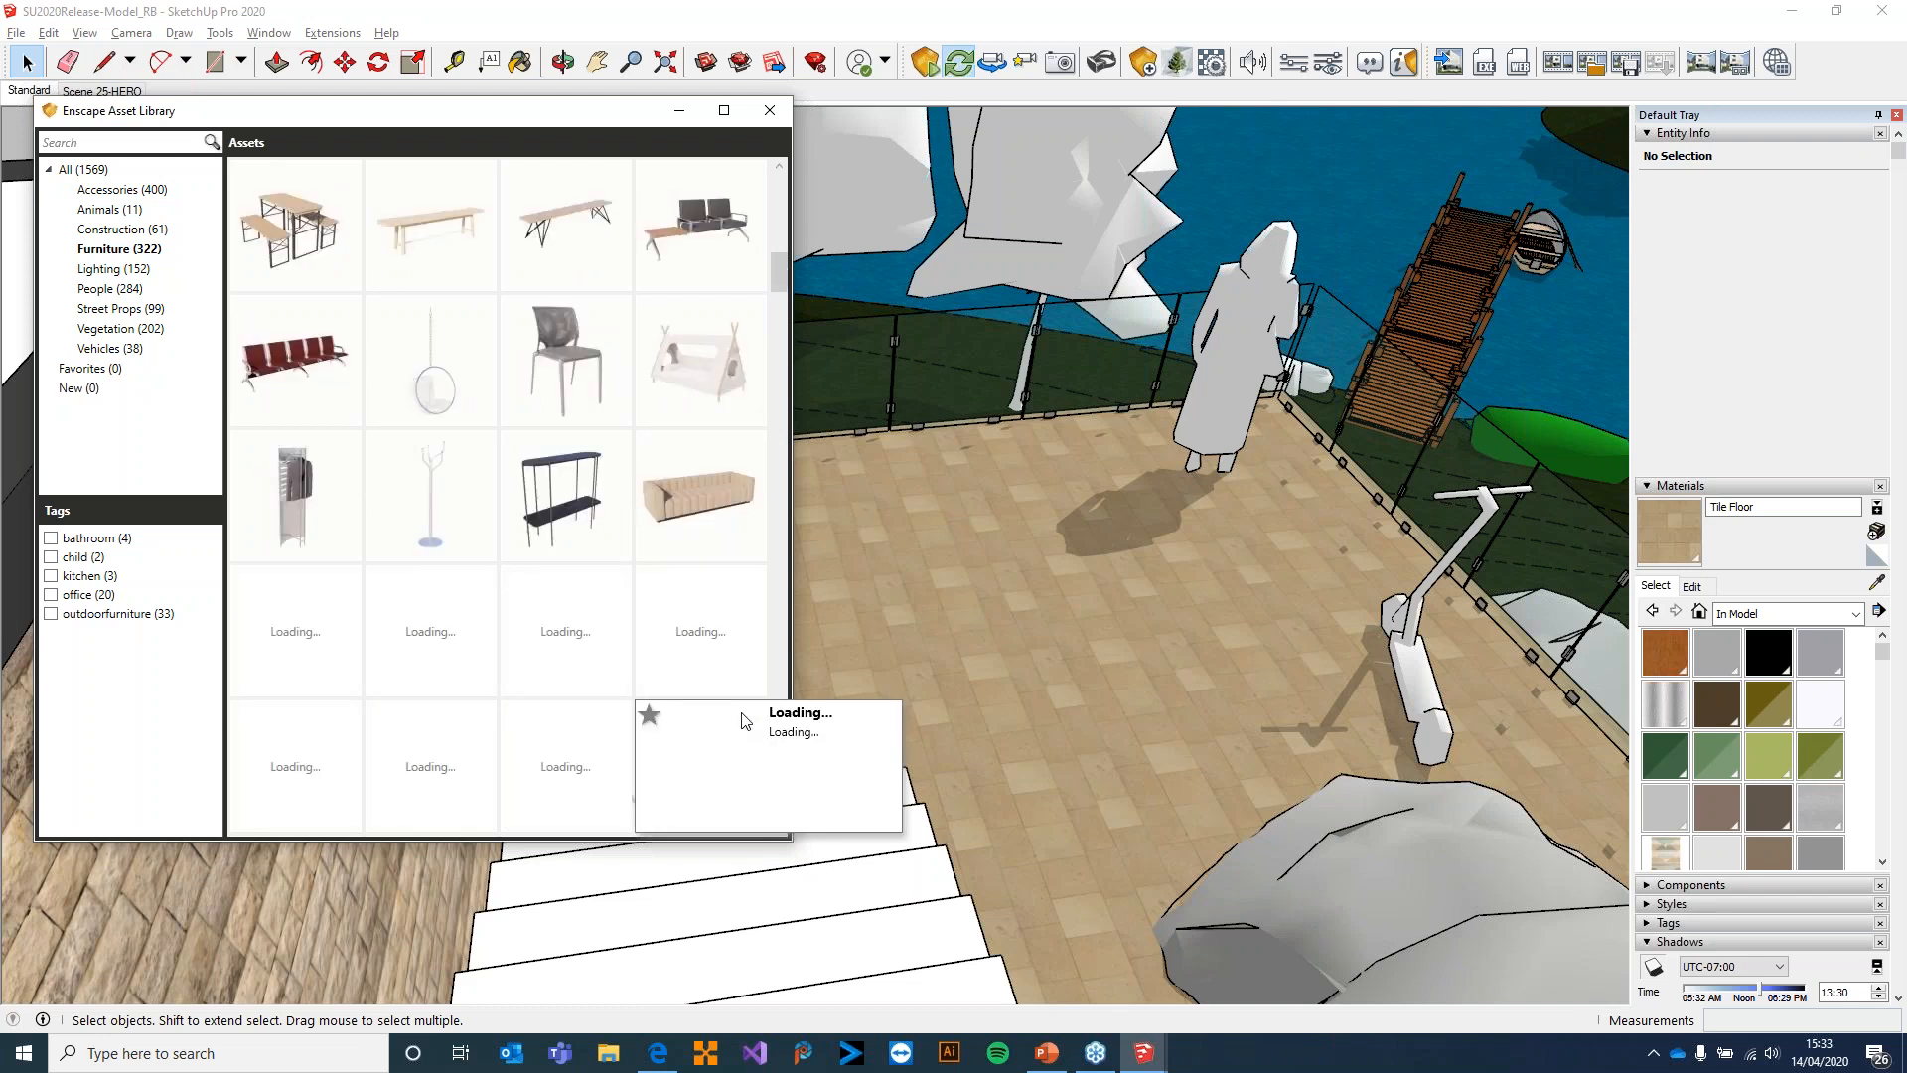
scroll(746, 722, "down", 1)
scroll(746, 714, "down", 3)
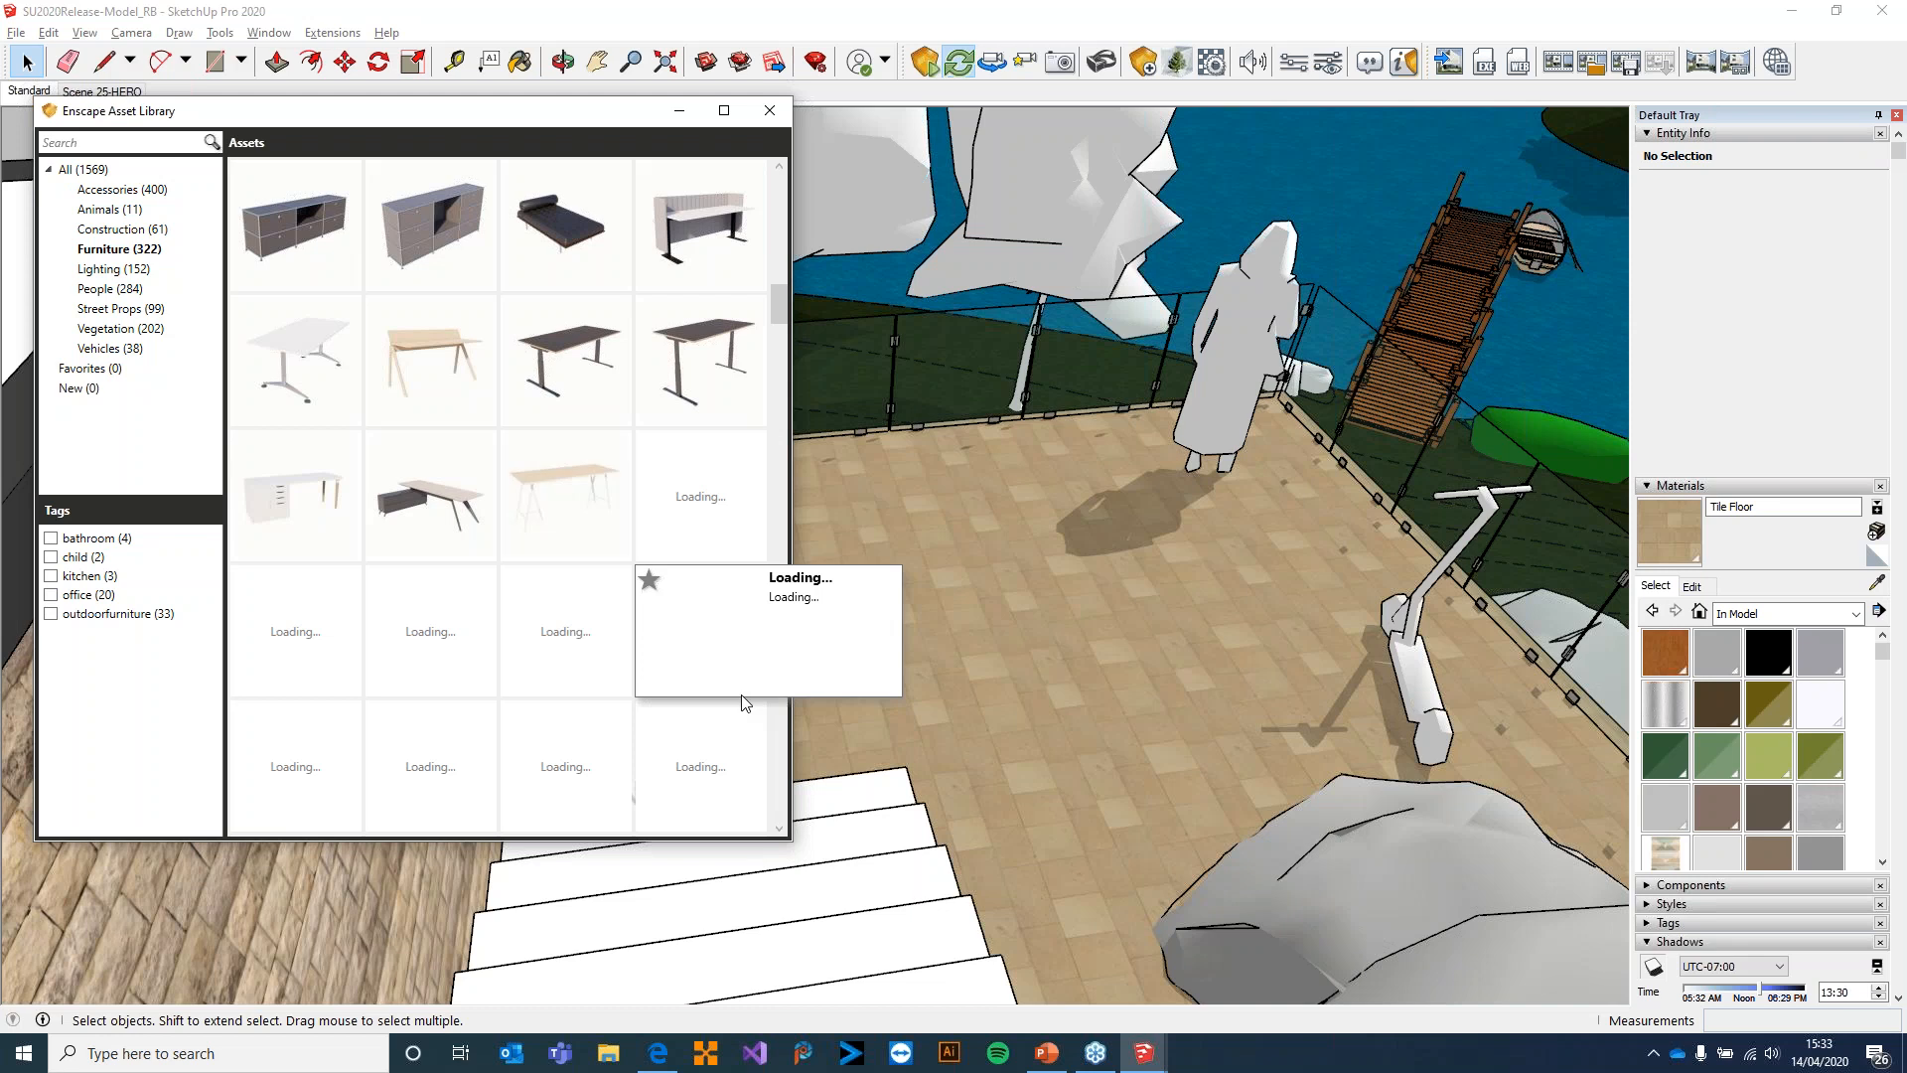
scroll(630, 566, "up", 6)
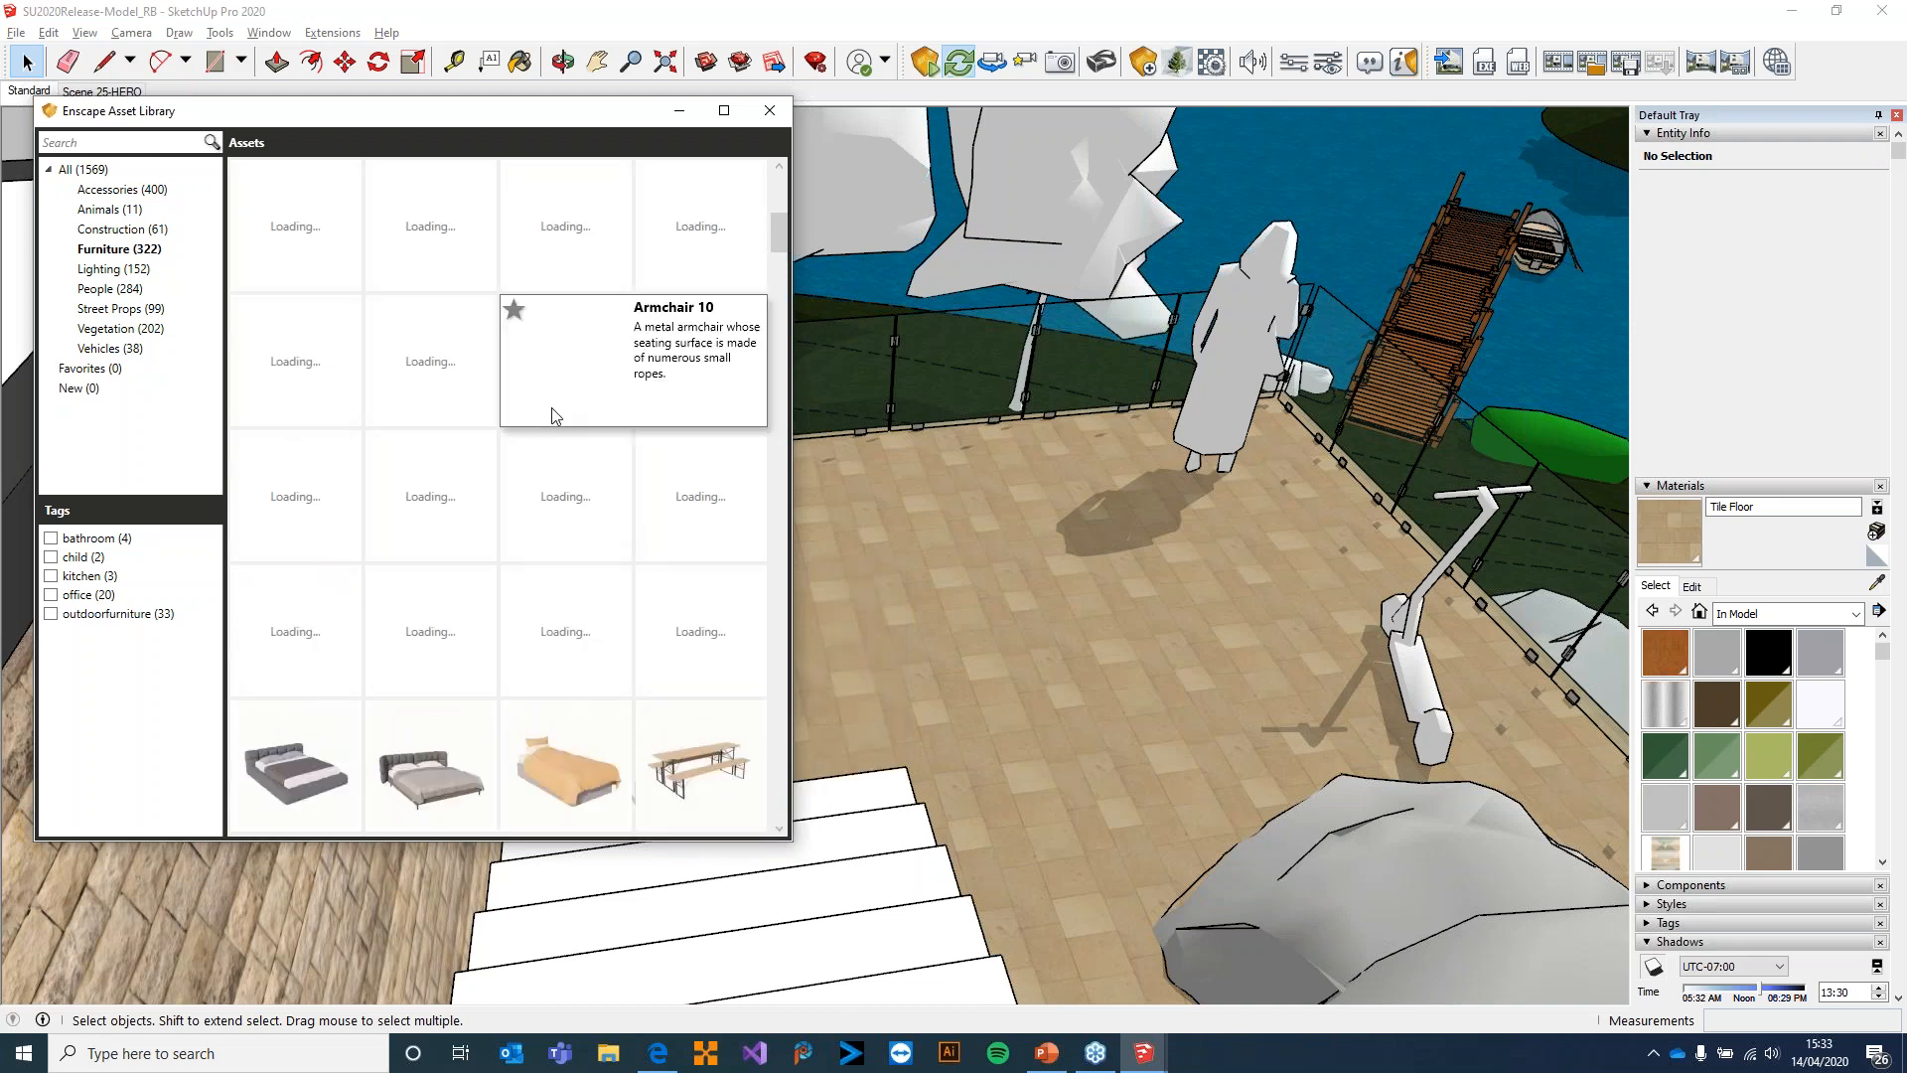
scroll(554, 389, "up", 3)
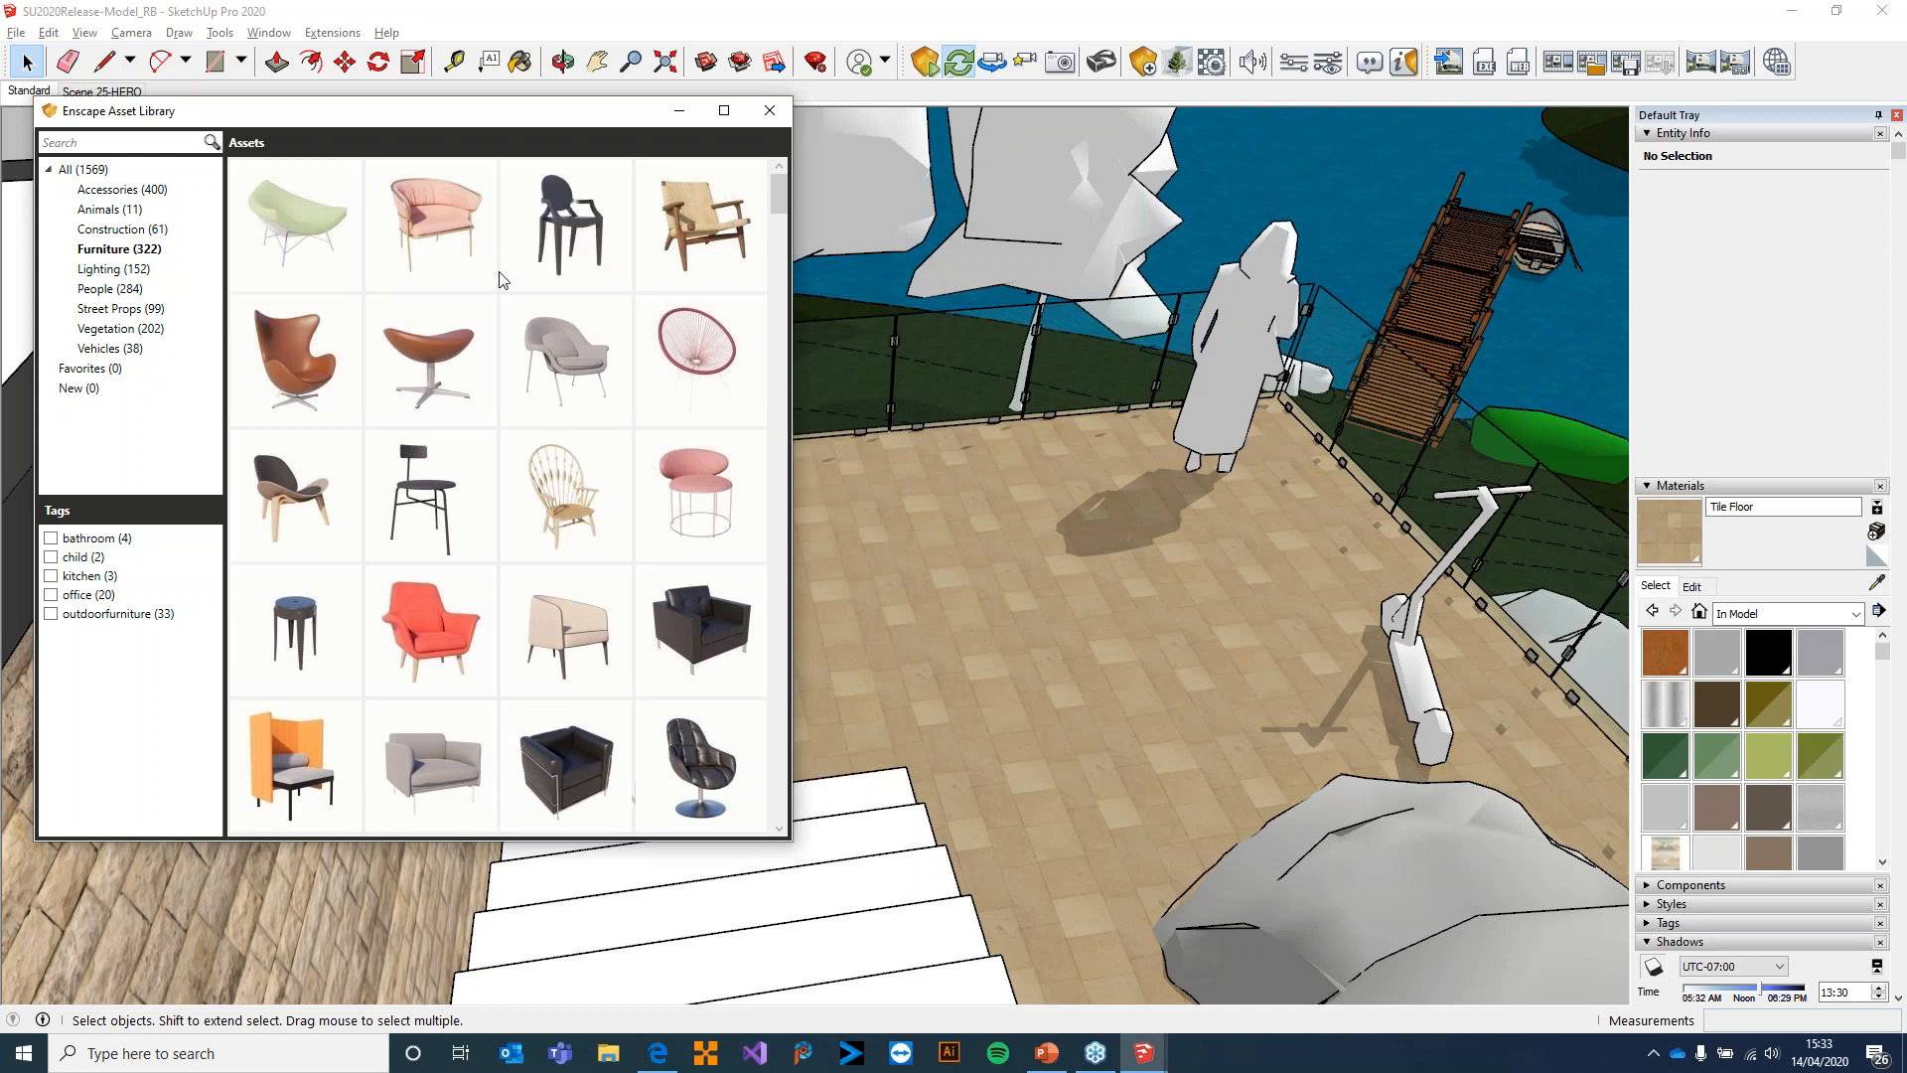
scroll(501, 274, "down", 4)
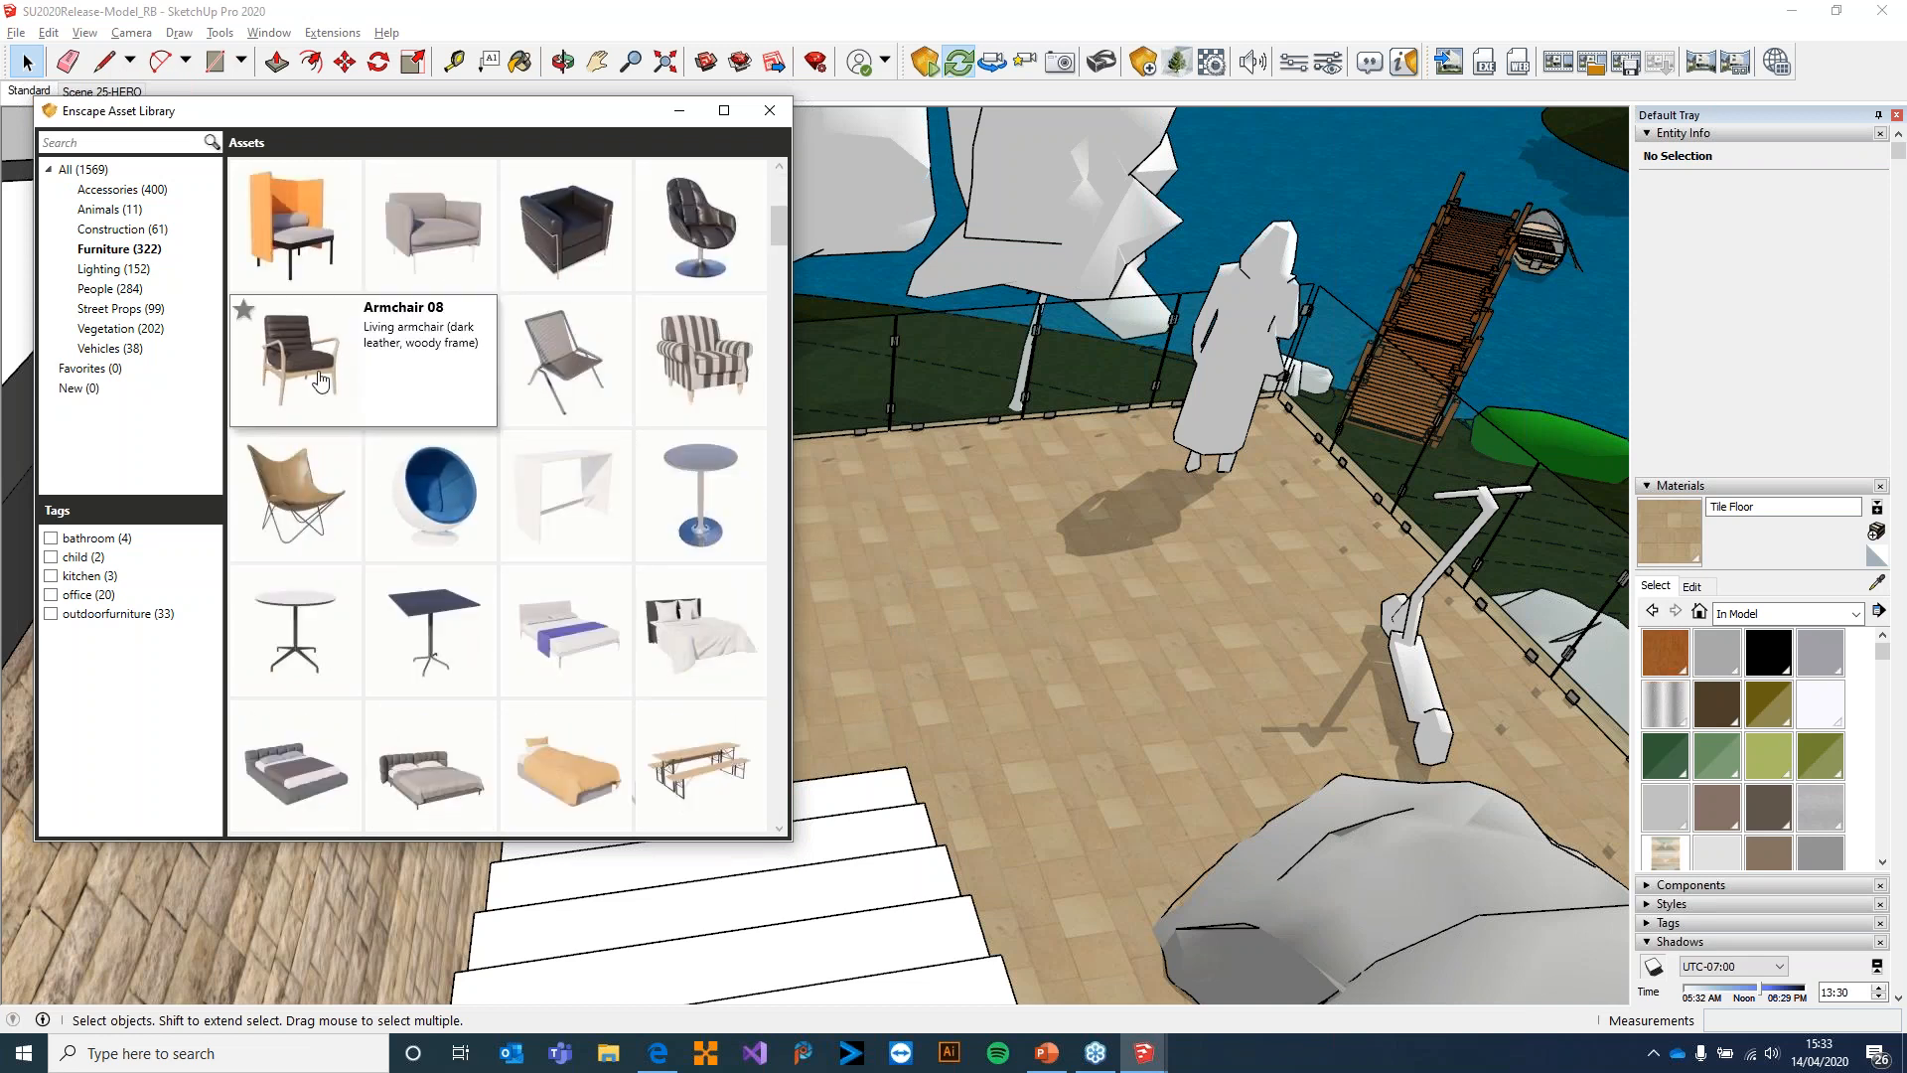
left_click(320, 381)
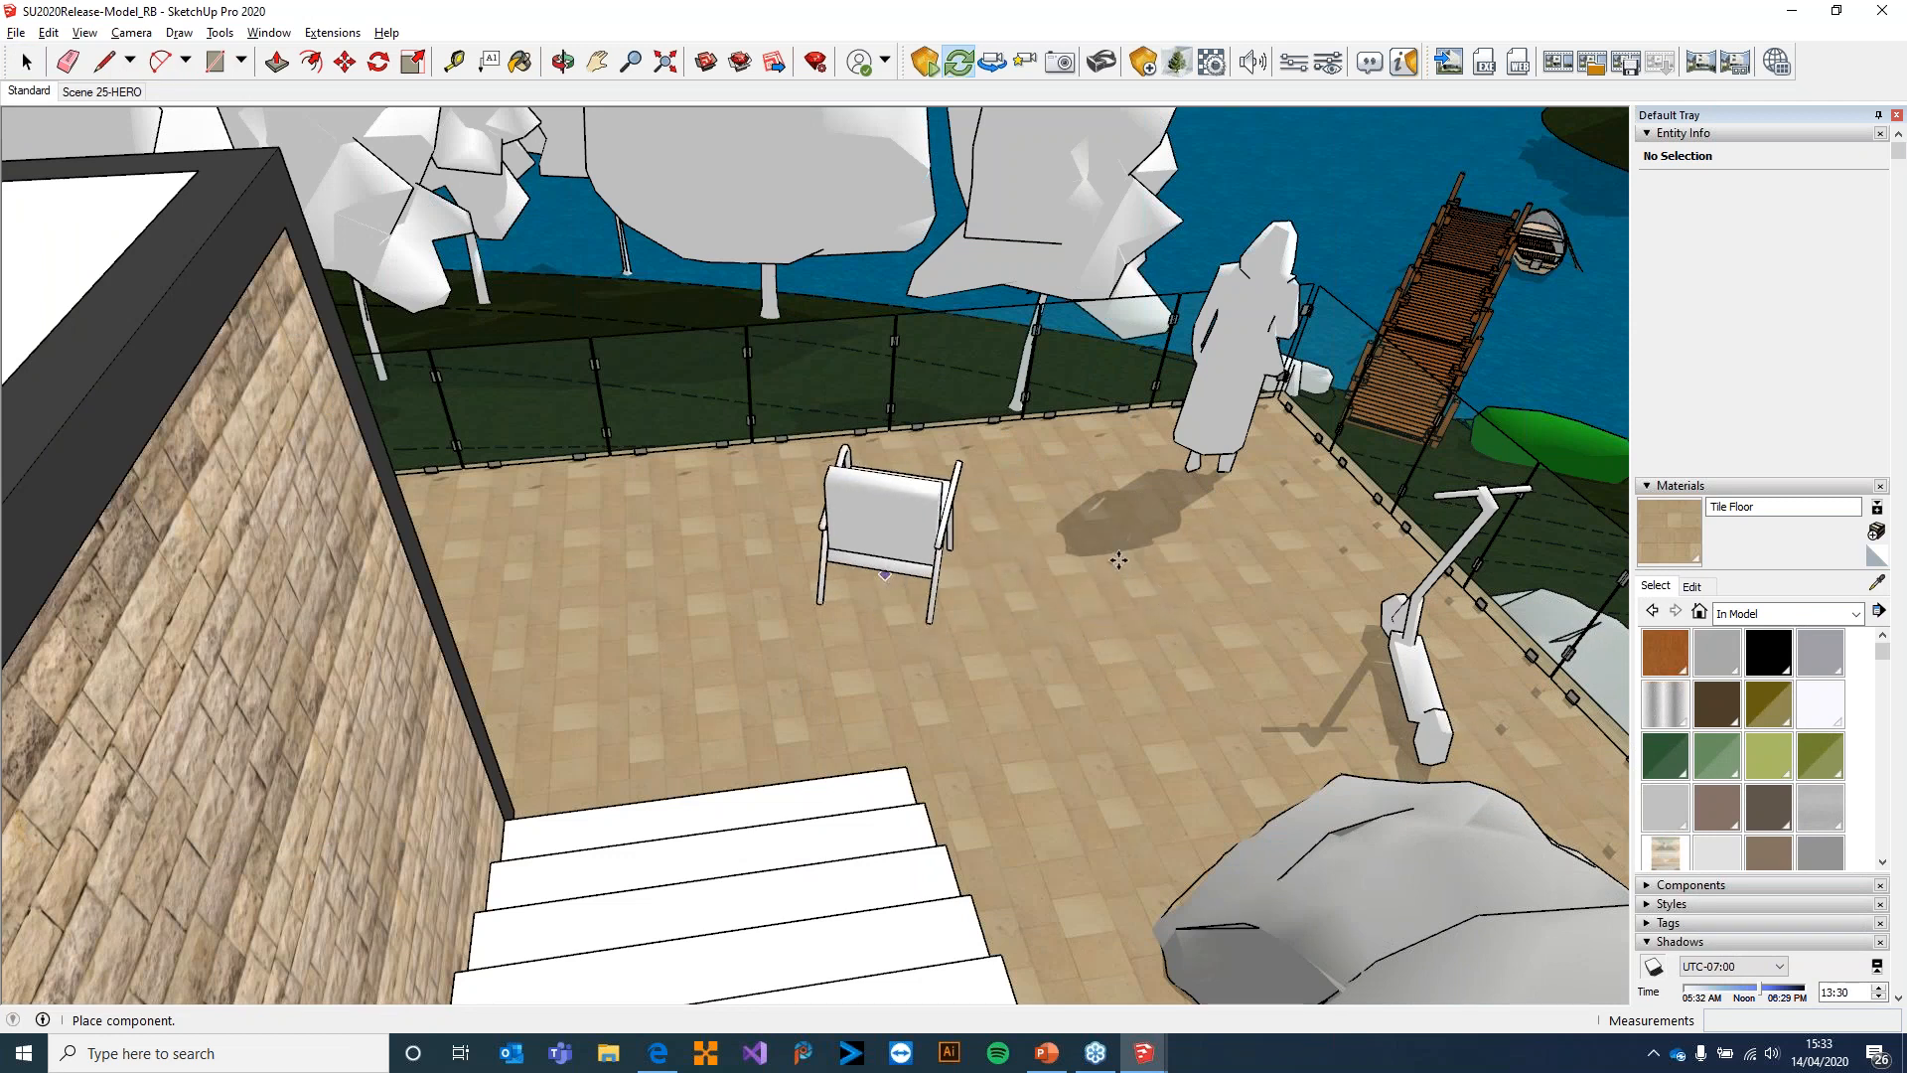
key("Escape")
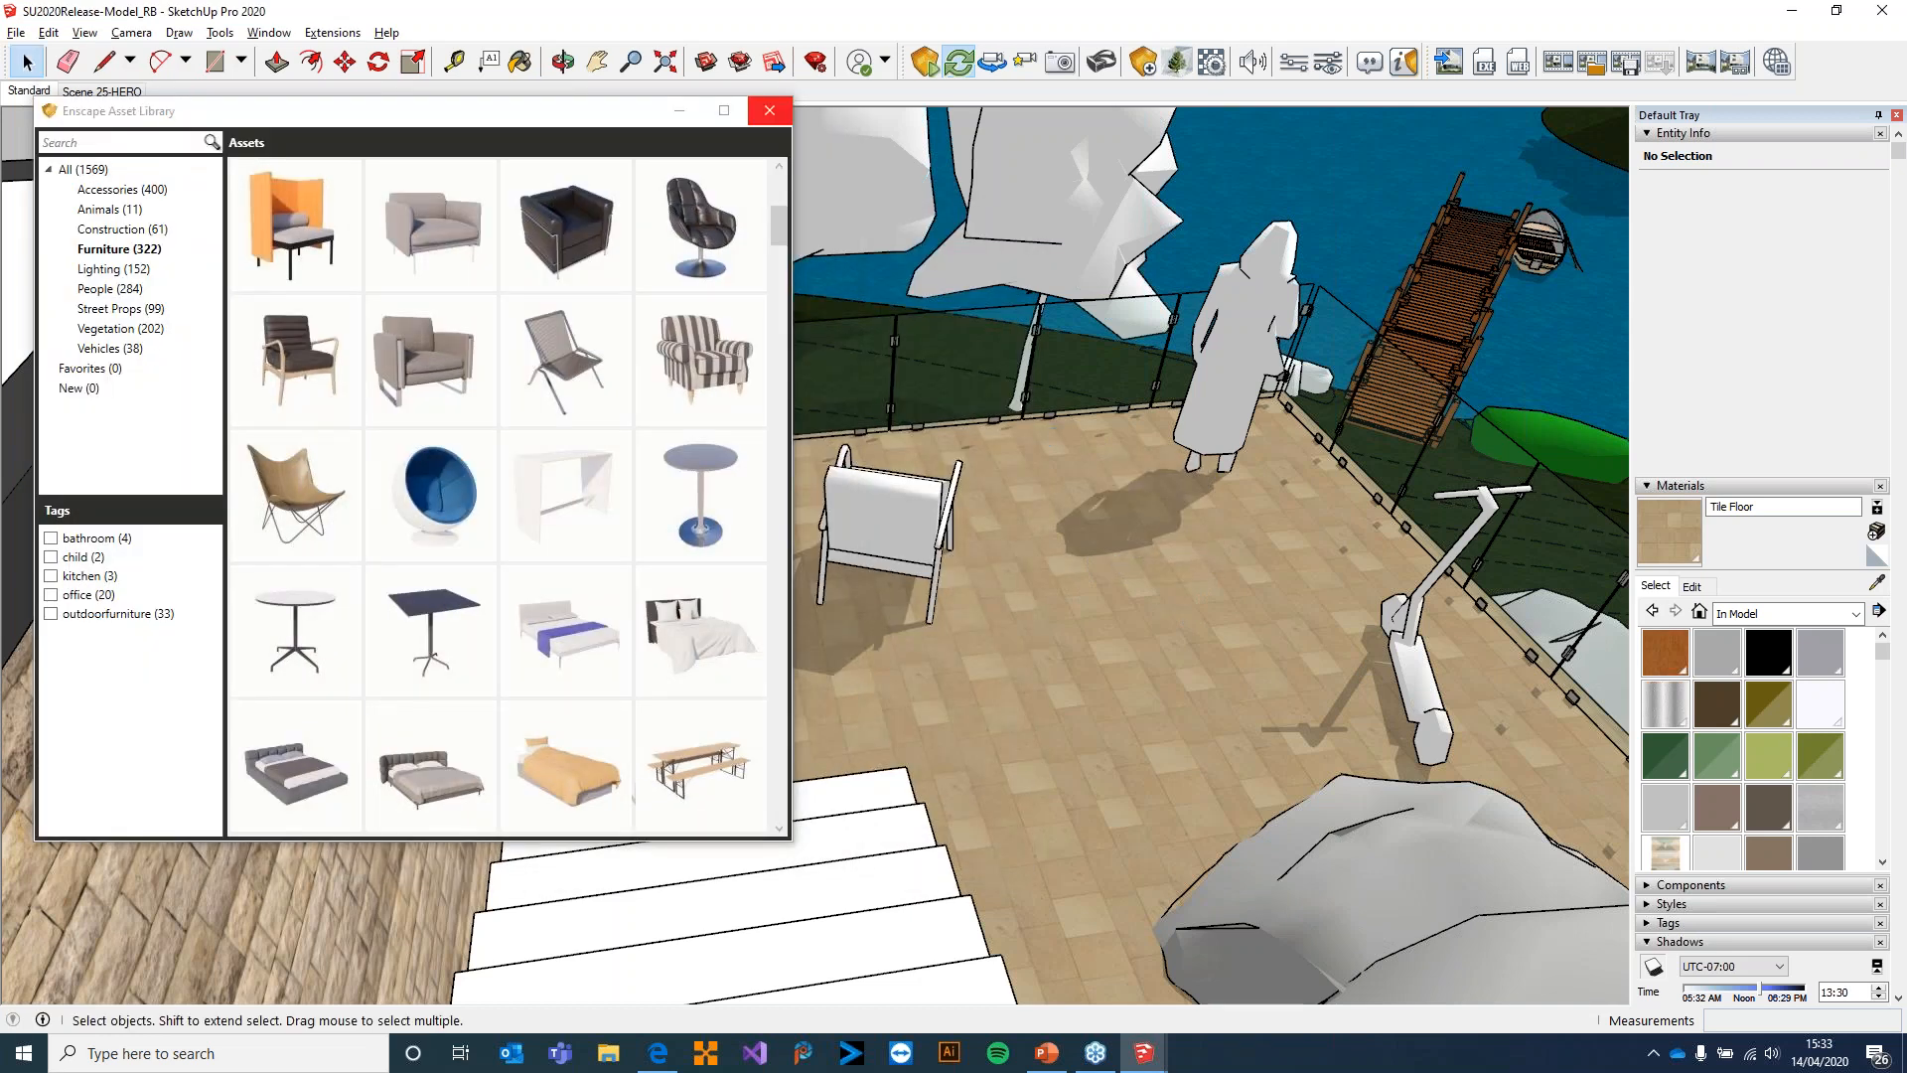
left_click(770, 113)
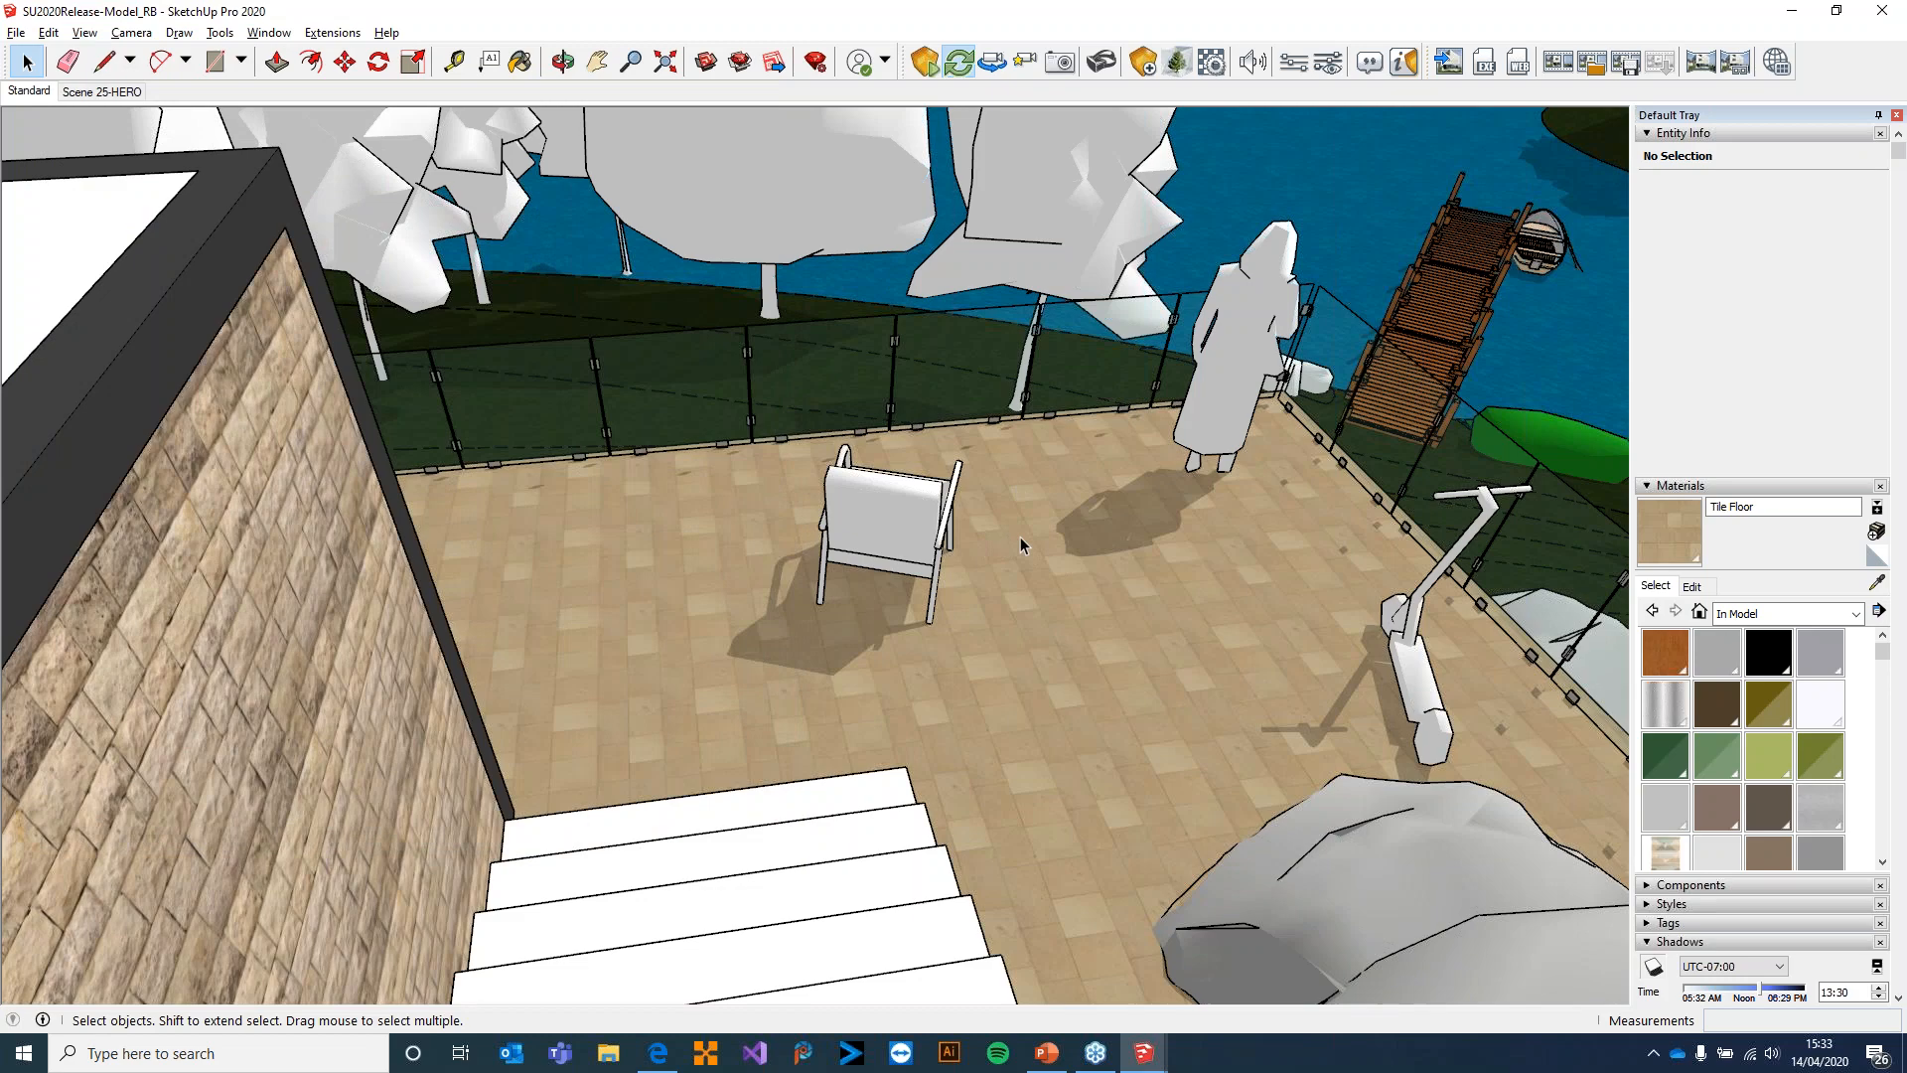
Switch to Enscape and move from the terrace overview toward the placed armchair, circling to its front
mouse_move(1153, 1055)
left_click(1232, 959)
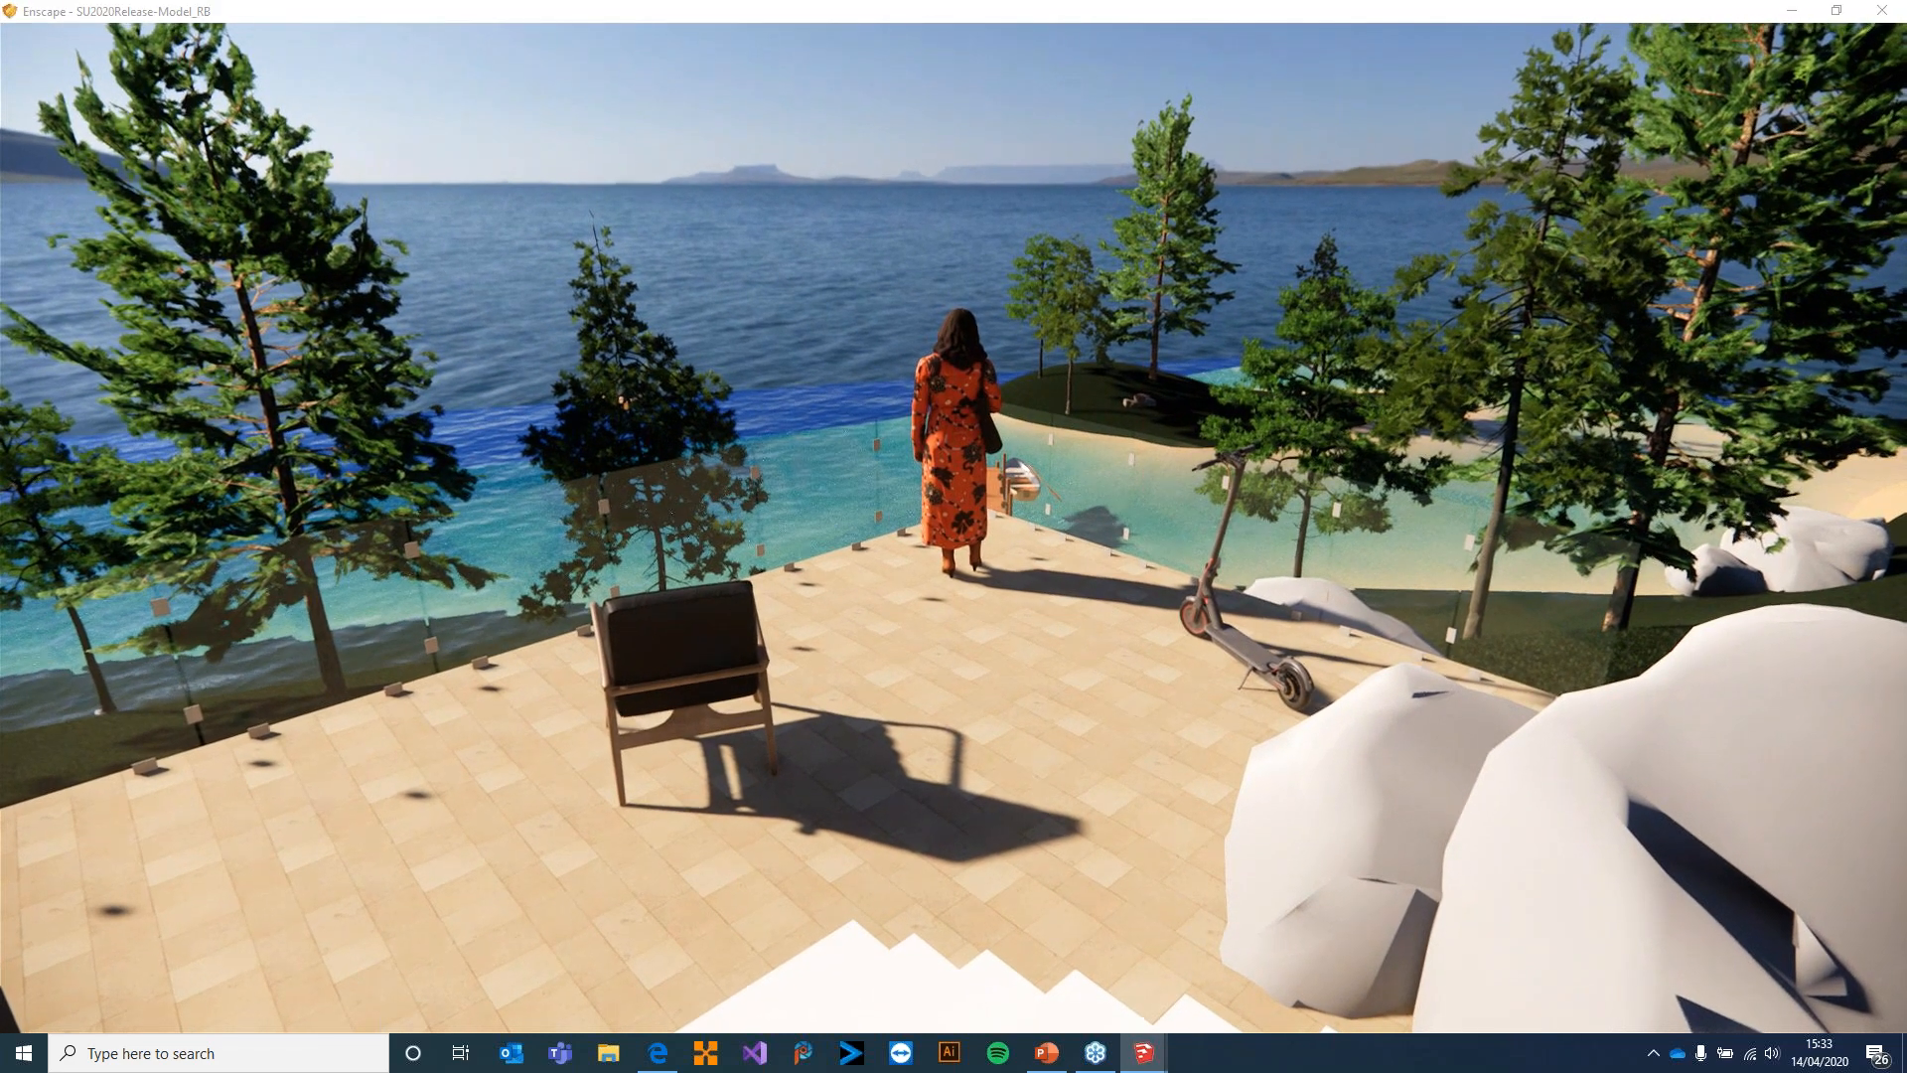
key("w")
key("a")
key("w")
key("a")
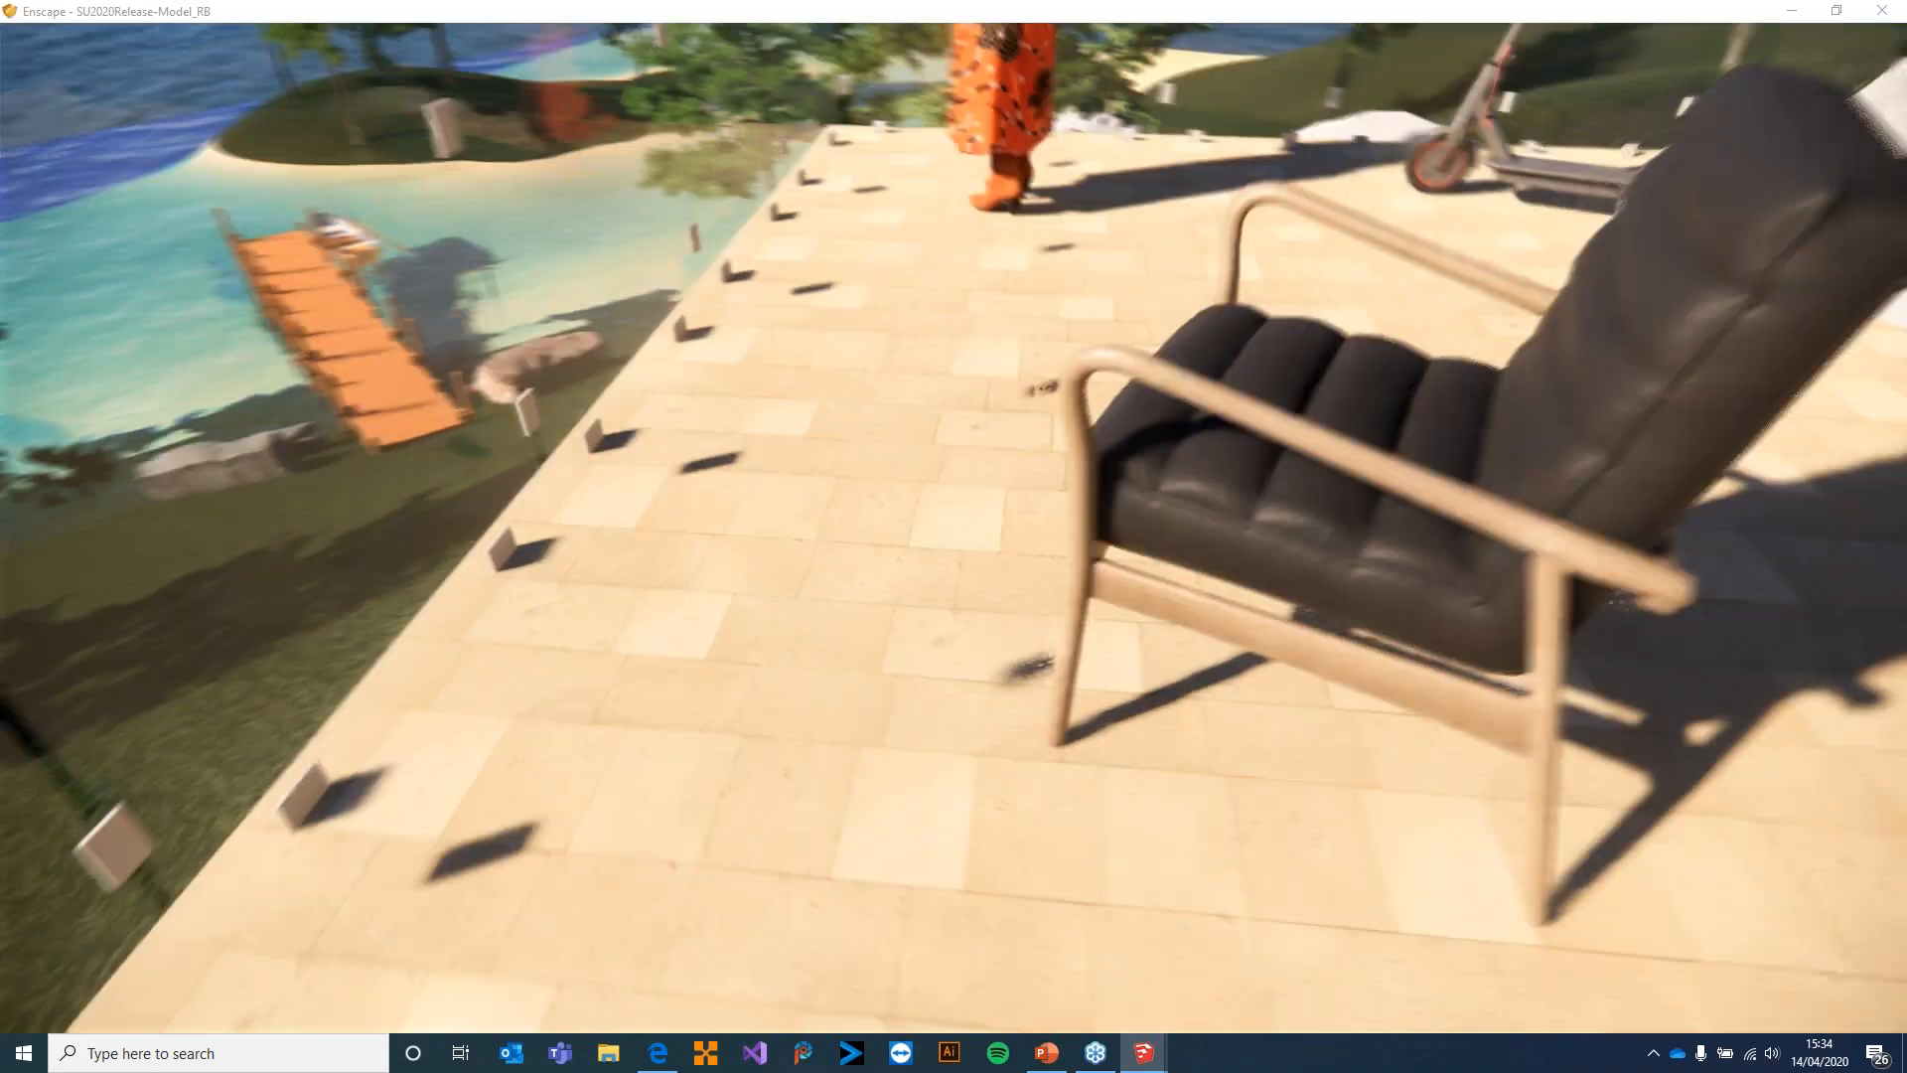
key("w")
key("a")
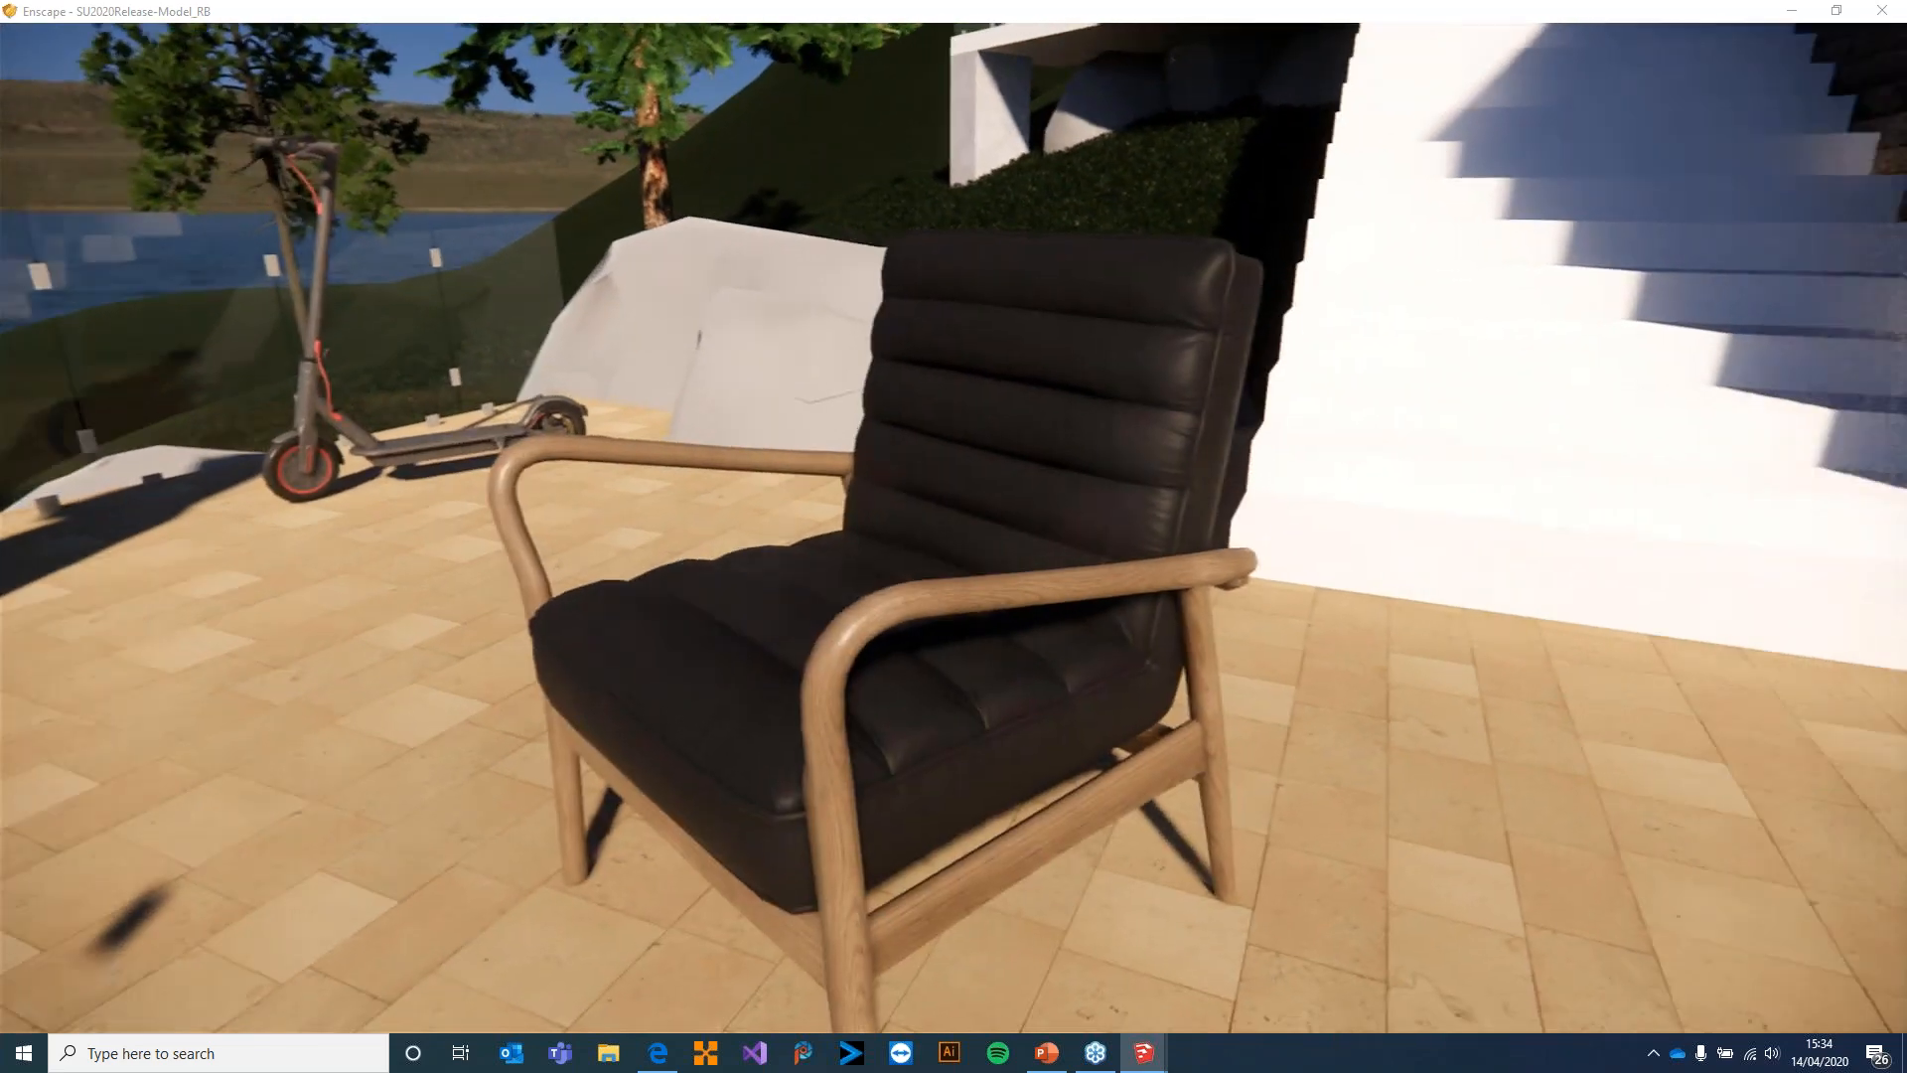
Examine the armchair's leather, wooden frame and cast shadow up close from several sides
key("s")
key("d")
key("a")
key("w")
key("a")
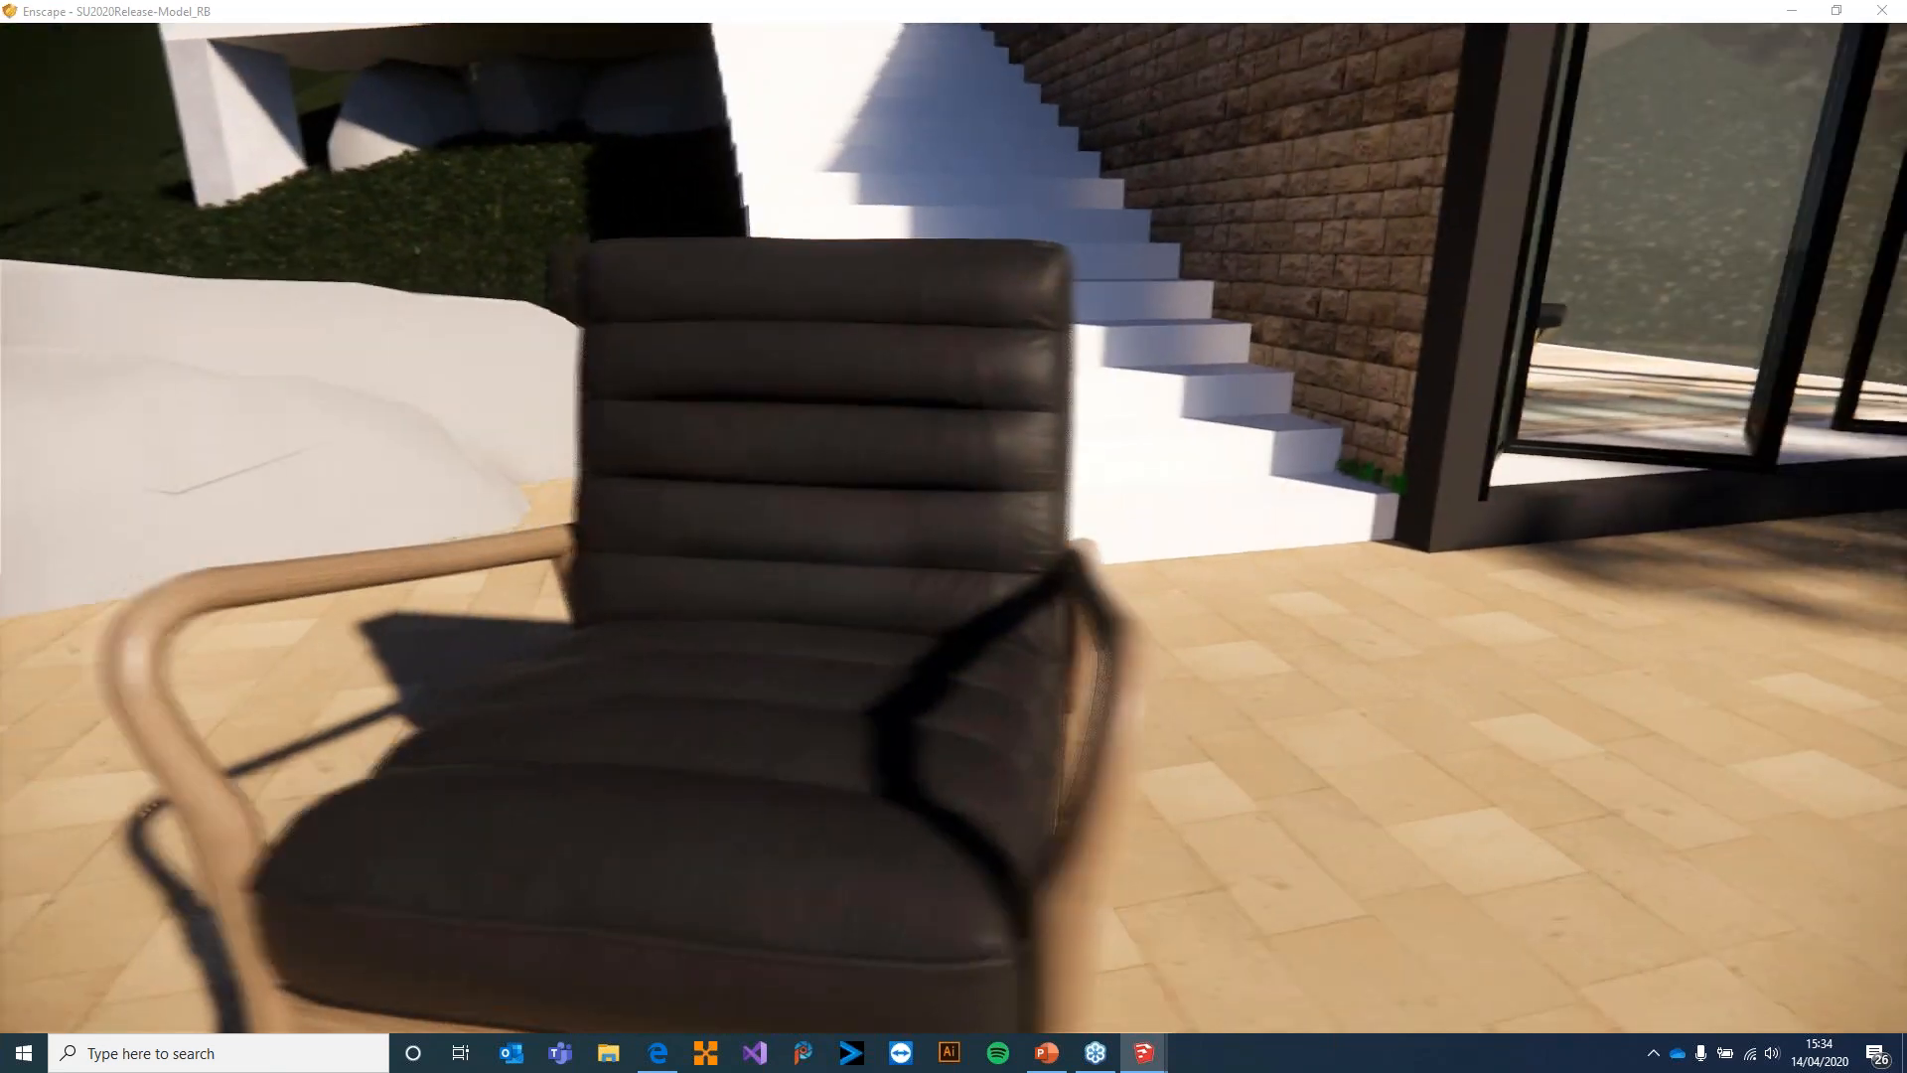
key("s")
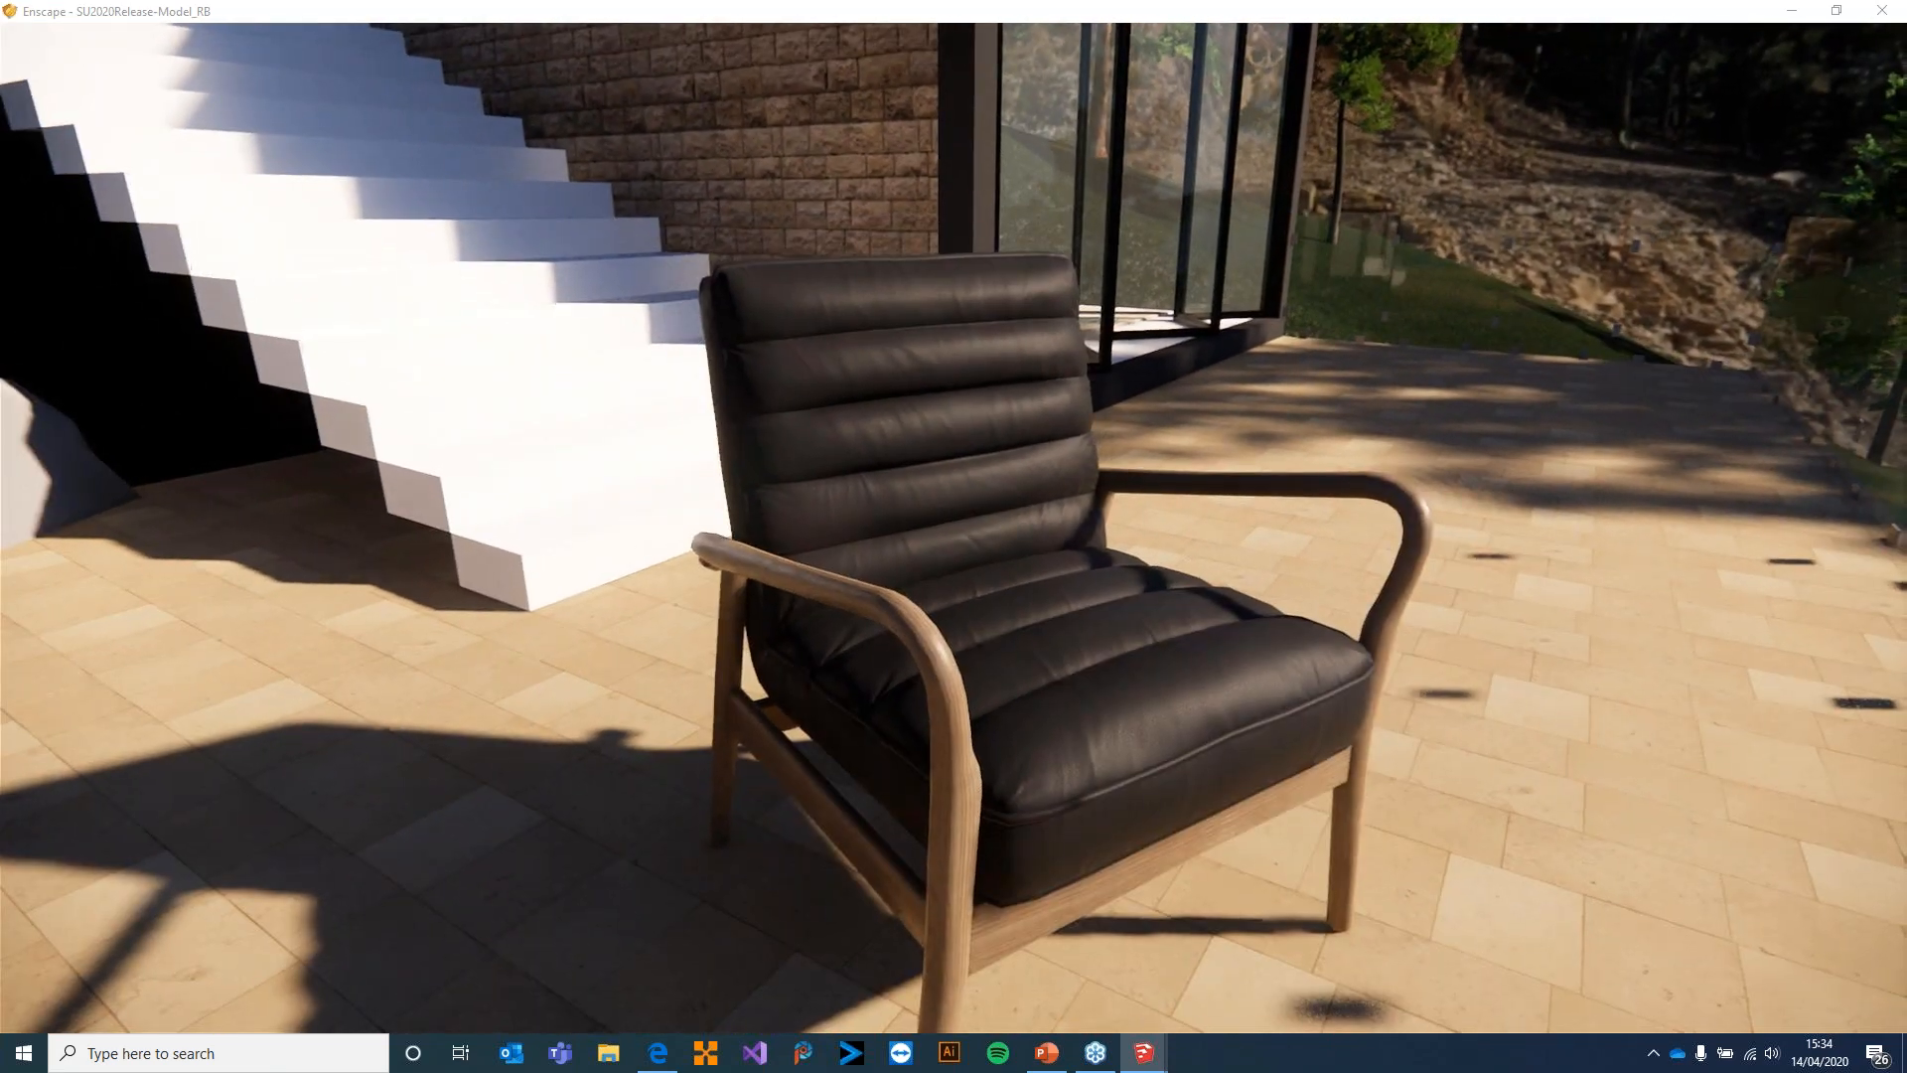
key("w")
left_click_drag(953, 537, 1028, 238)
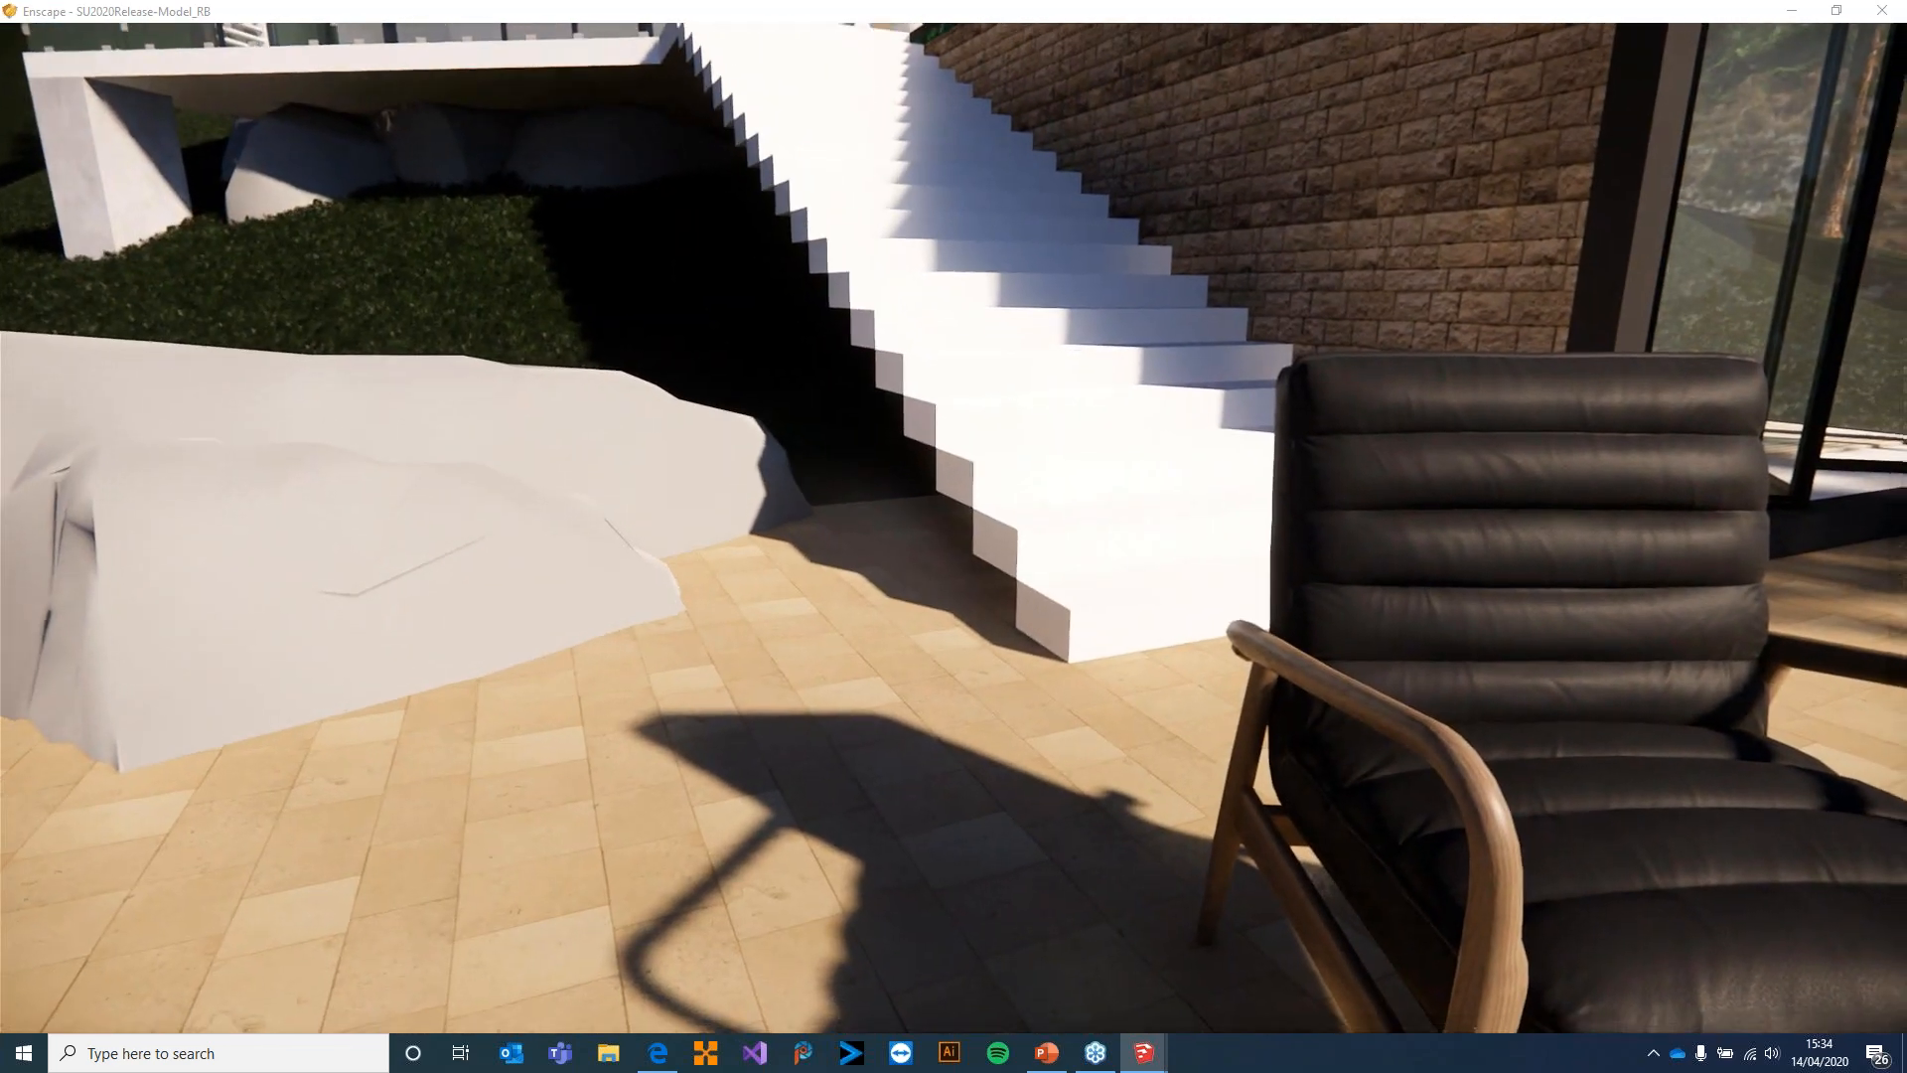
key("s")
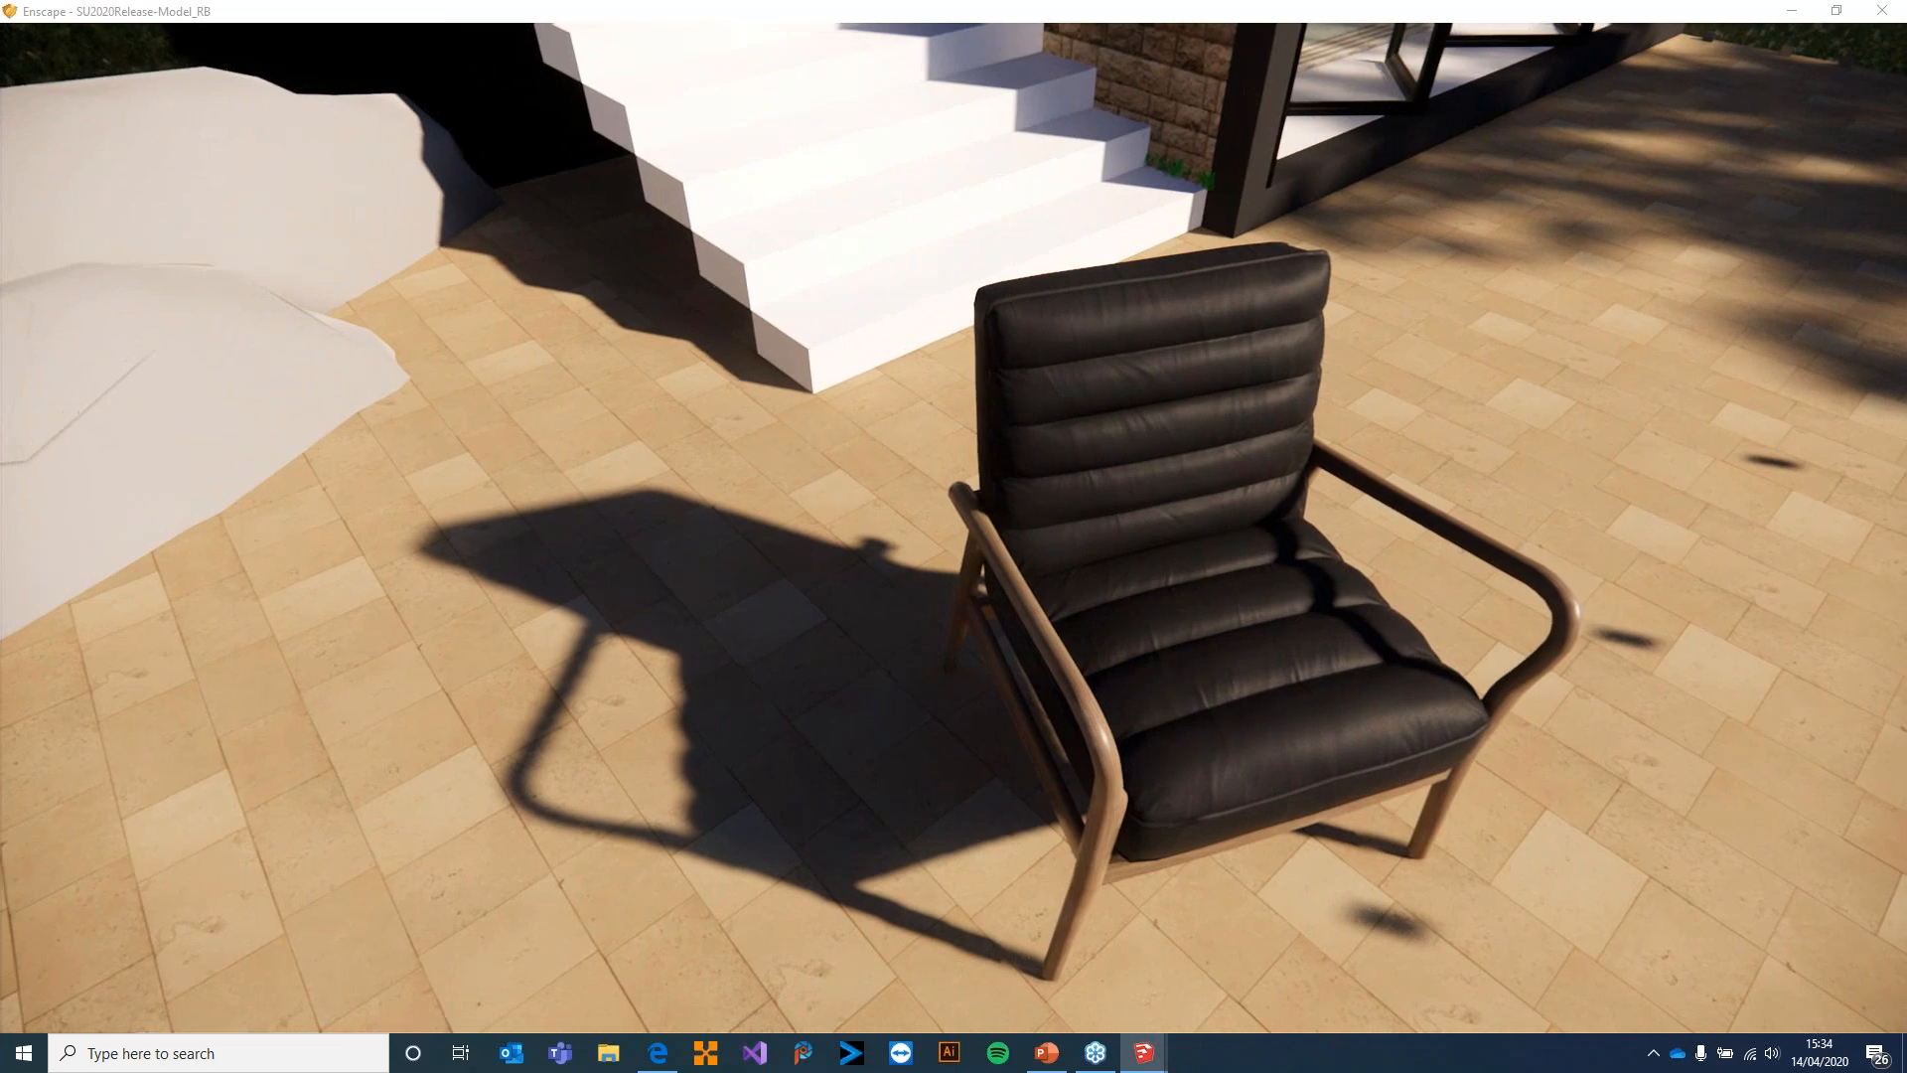
Examine the woman in the orange dress from the front and return to a view across the furnished terrace
left_click_drag(954, 536, 348, 397)
right_click_drag(954, 537, 1371, 566)
left_click_drag(954, 536, 1142, 542)
right_click_drag(953, 536, 1222, 547)
left_click_drag(953, 537, 1053, 537)
right_click_drag(953, 537, 596, 546)
left_click_drag(953, 536, 844, 556)
scroll(954, 536, "down", 3)
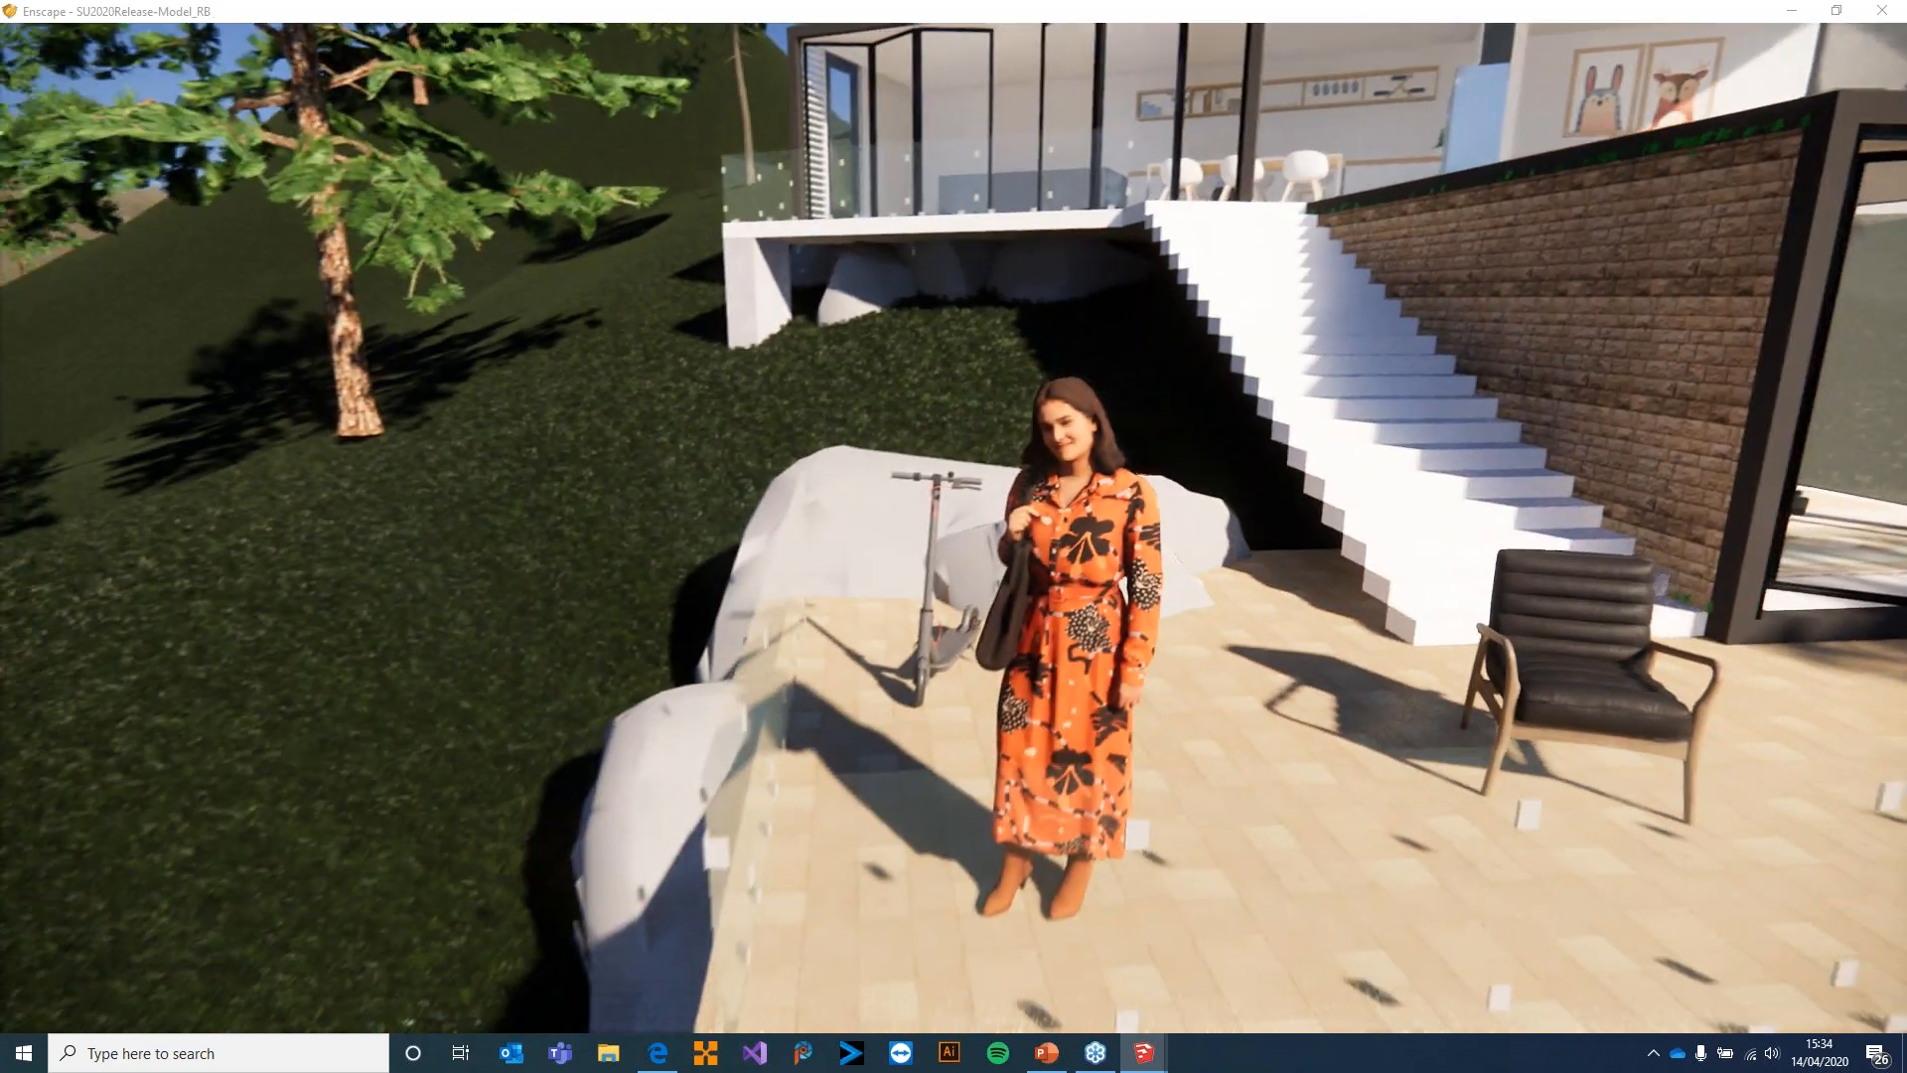
right_click_drag(954, 536, 755, 541)
scroll(954, 536, "up", 3)
key("w")
mouse_move(954, 536)
left_mouse_down()
mouse_move(1312, 547)
mouse_move(1371, 527)
mouse_move(1262, 487)
mouse_move(1203, 547)
mouse_move(954, 542)
left_mouse_up()
key("d")
key("w")
left_click_drag(1470, 586, 1256, 632)
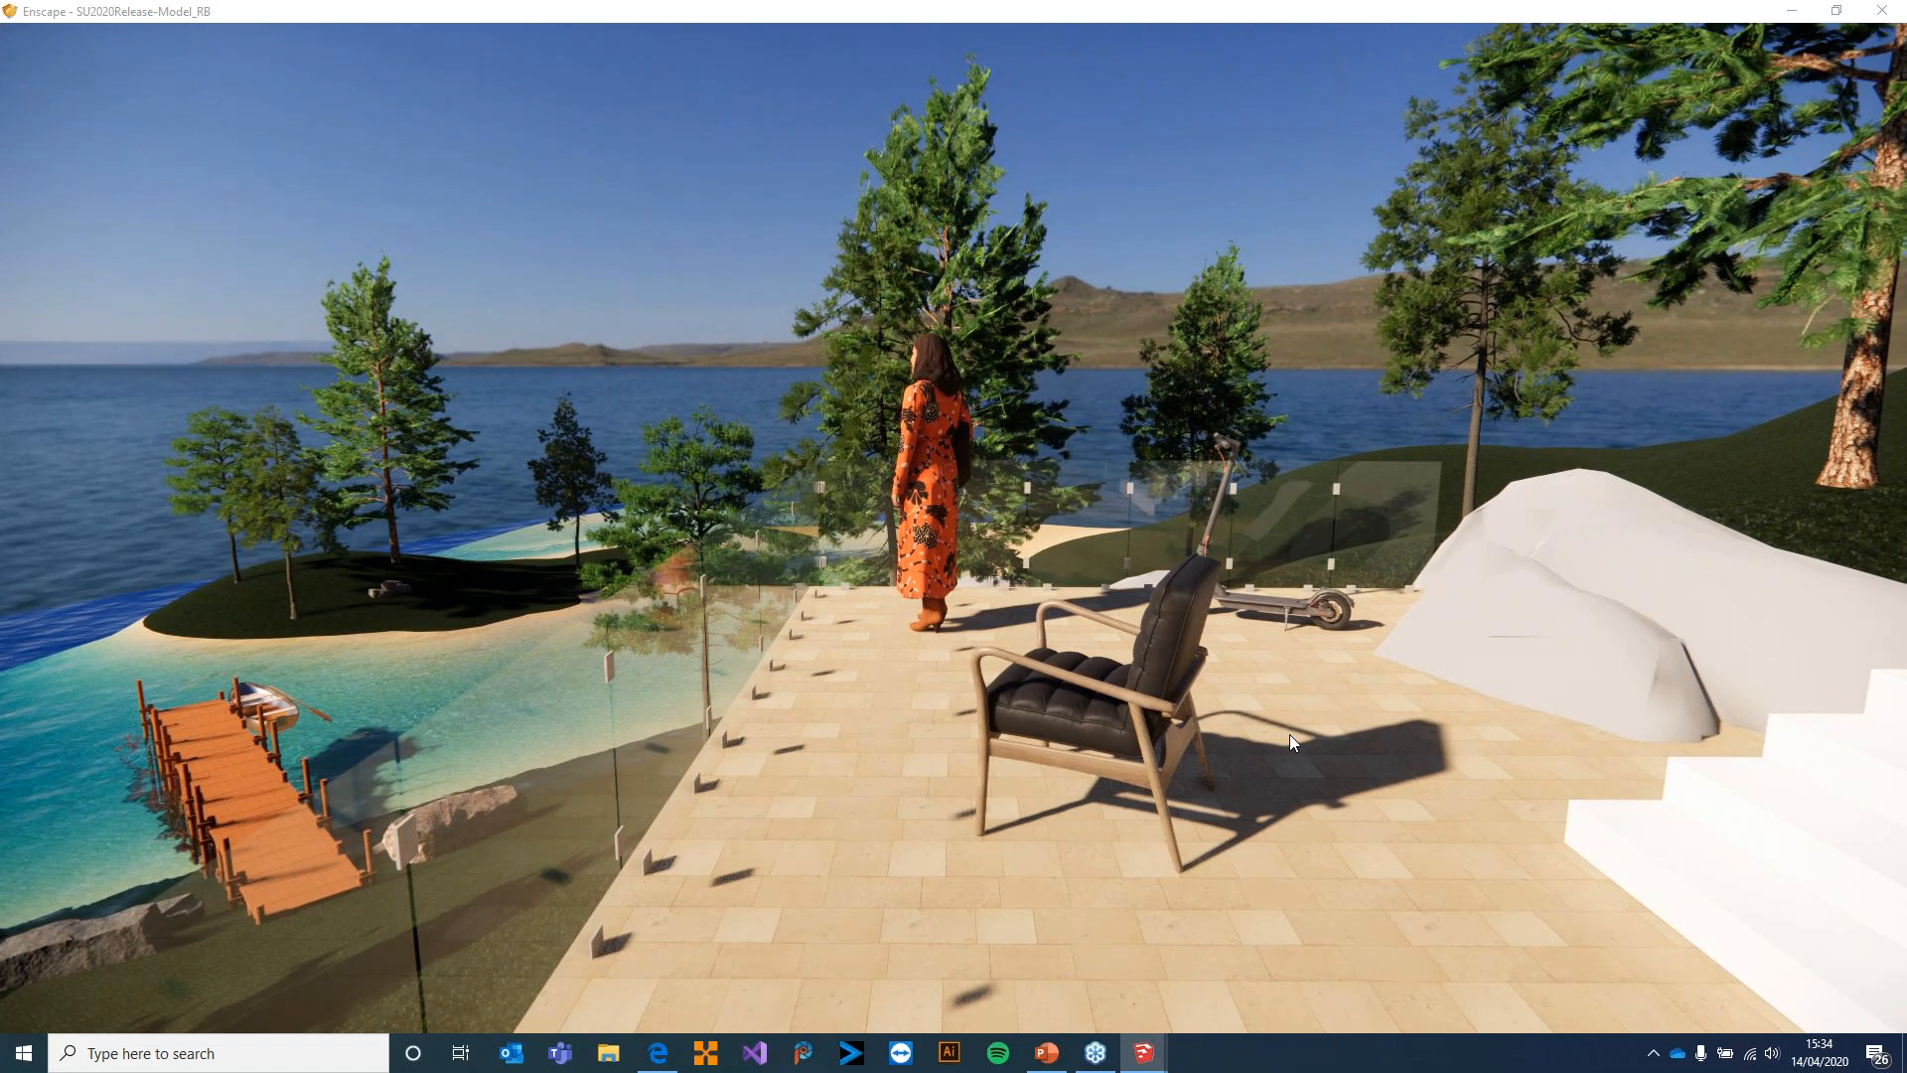
Move from the furnished terrace up the white outdoor stairs toward the house's glazed front
left_click_drag(1294, 718, 1828, 641)
key("w")
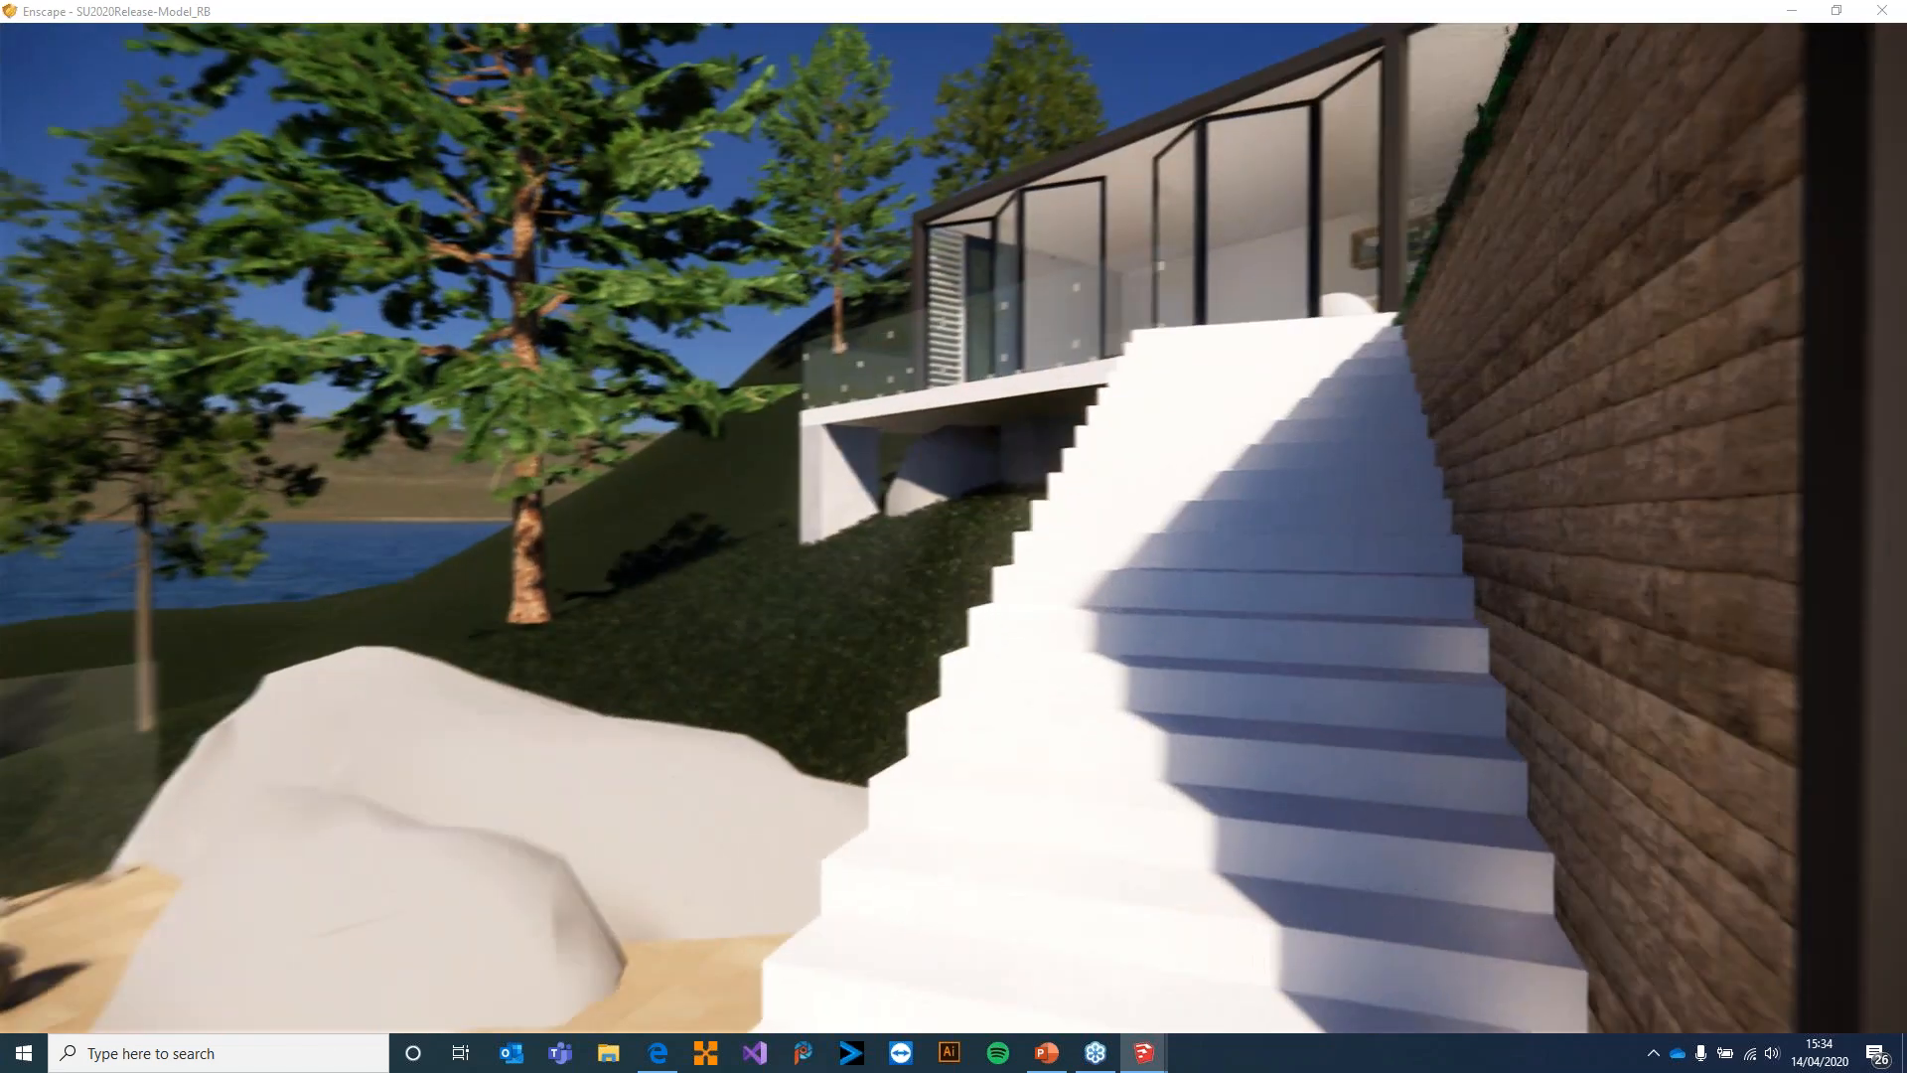
key("w")
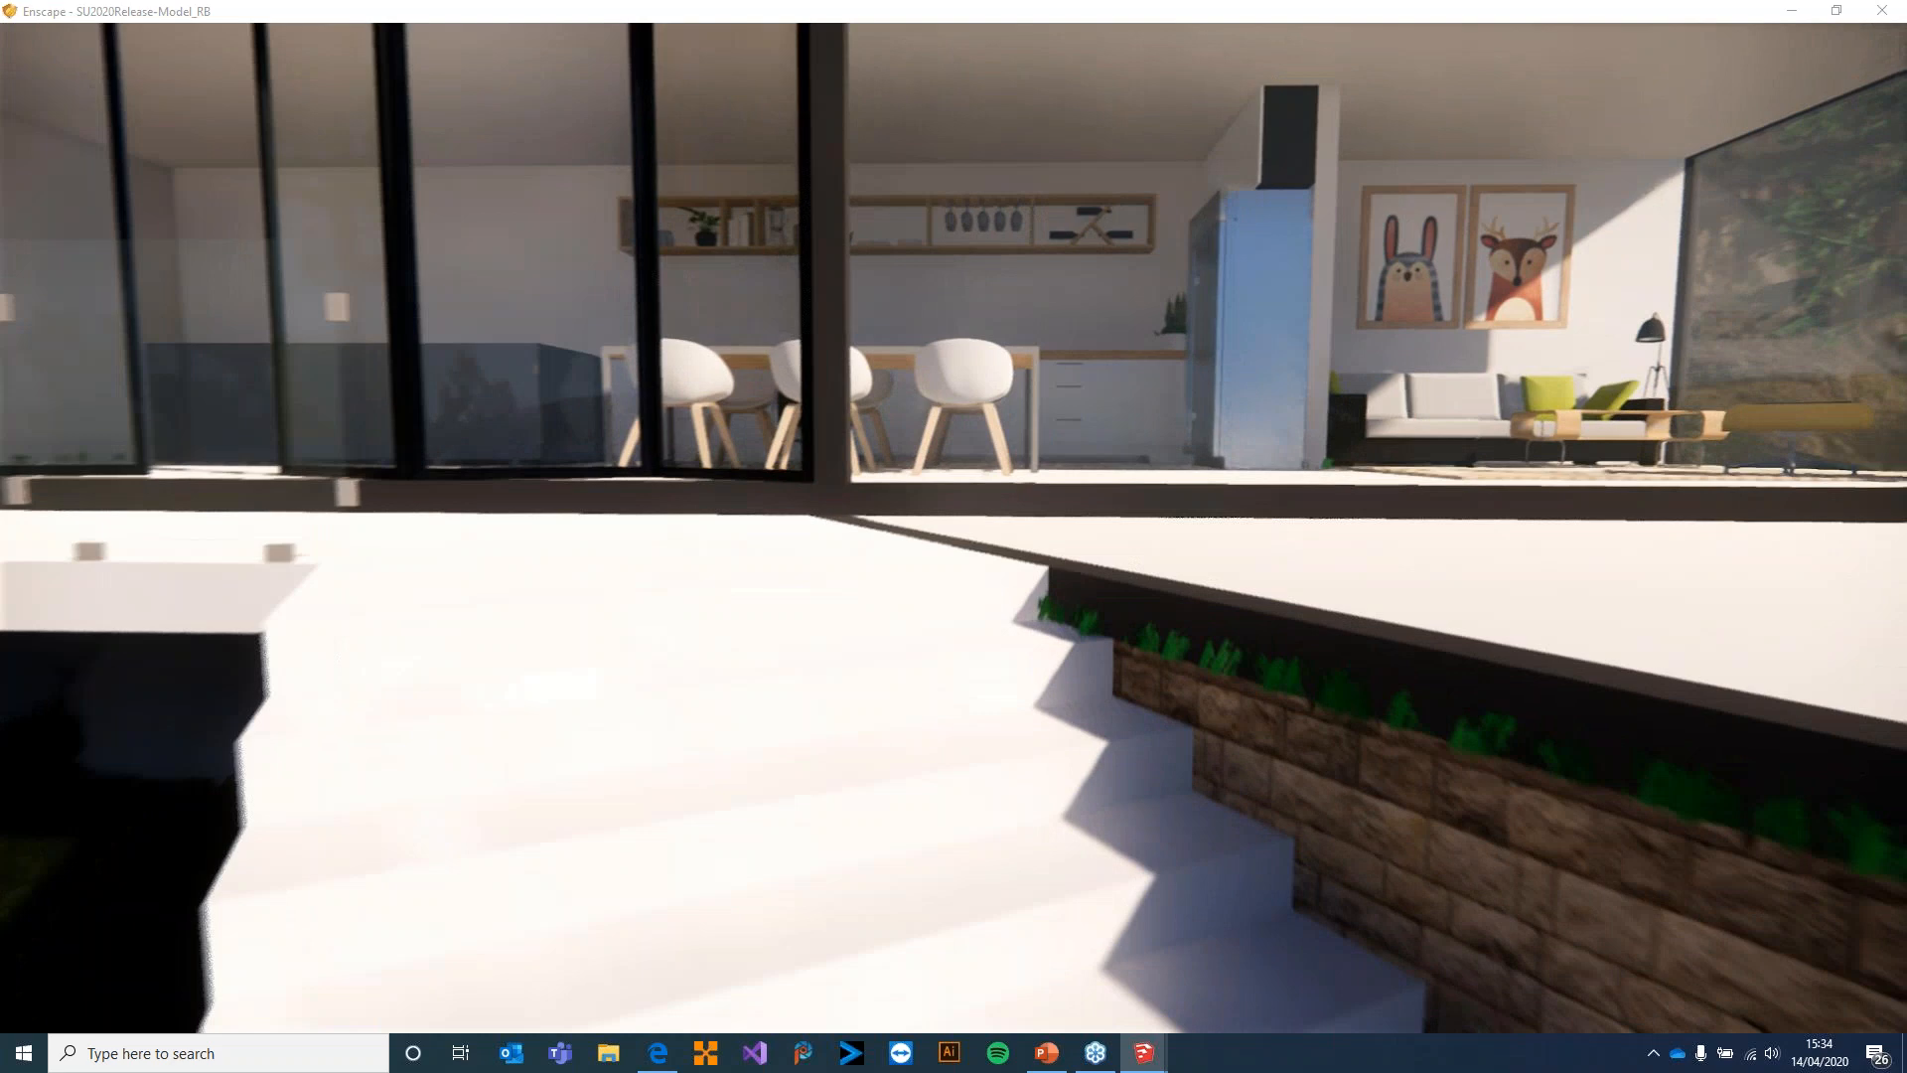
key("w")
Switch to SketchUp, place Fallen Leaves 04 from the Enscape Asset Library on the house's flat white roof, and close the library
key("alt+Tab")
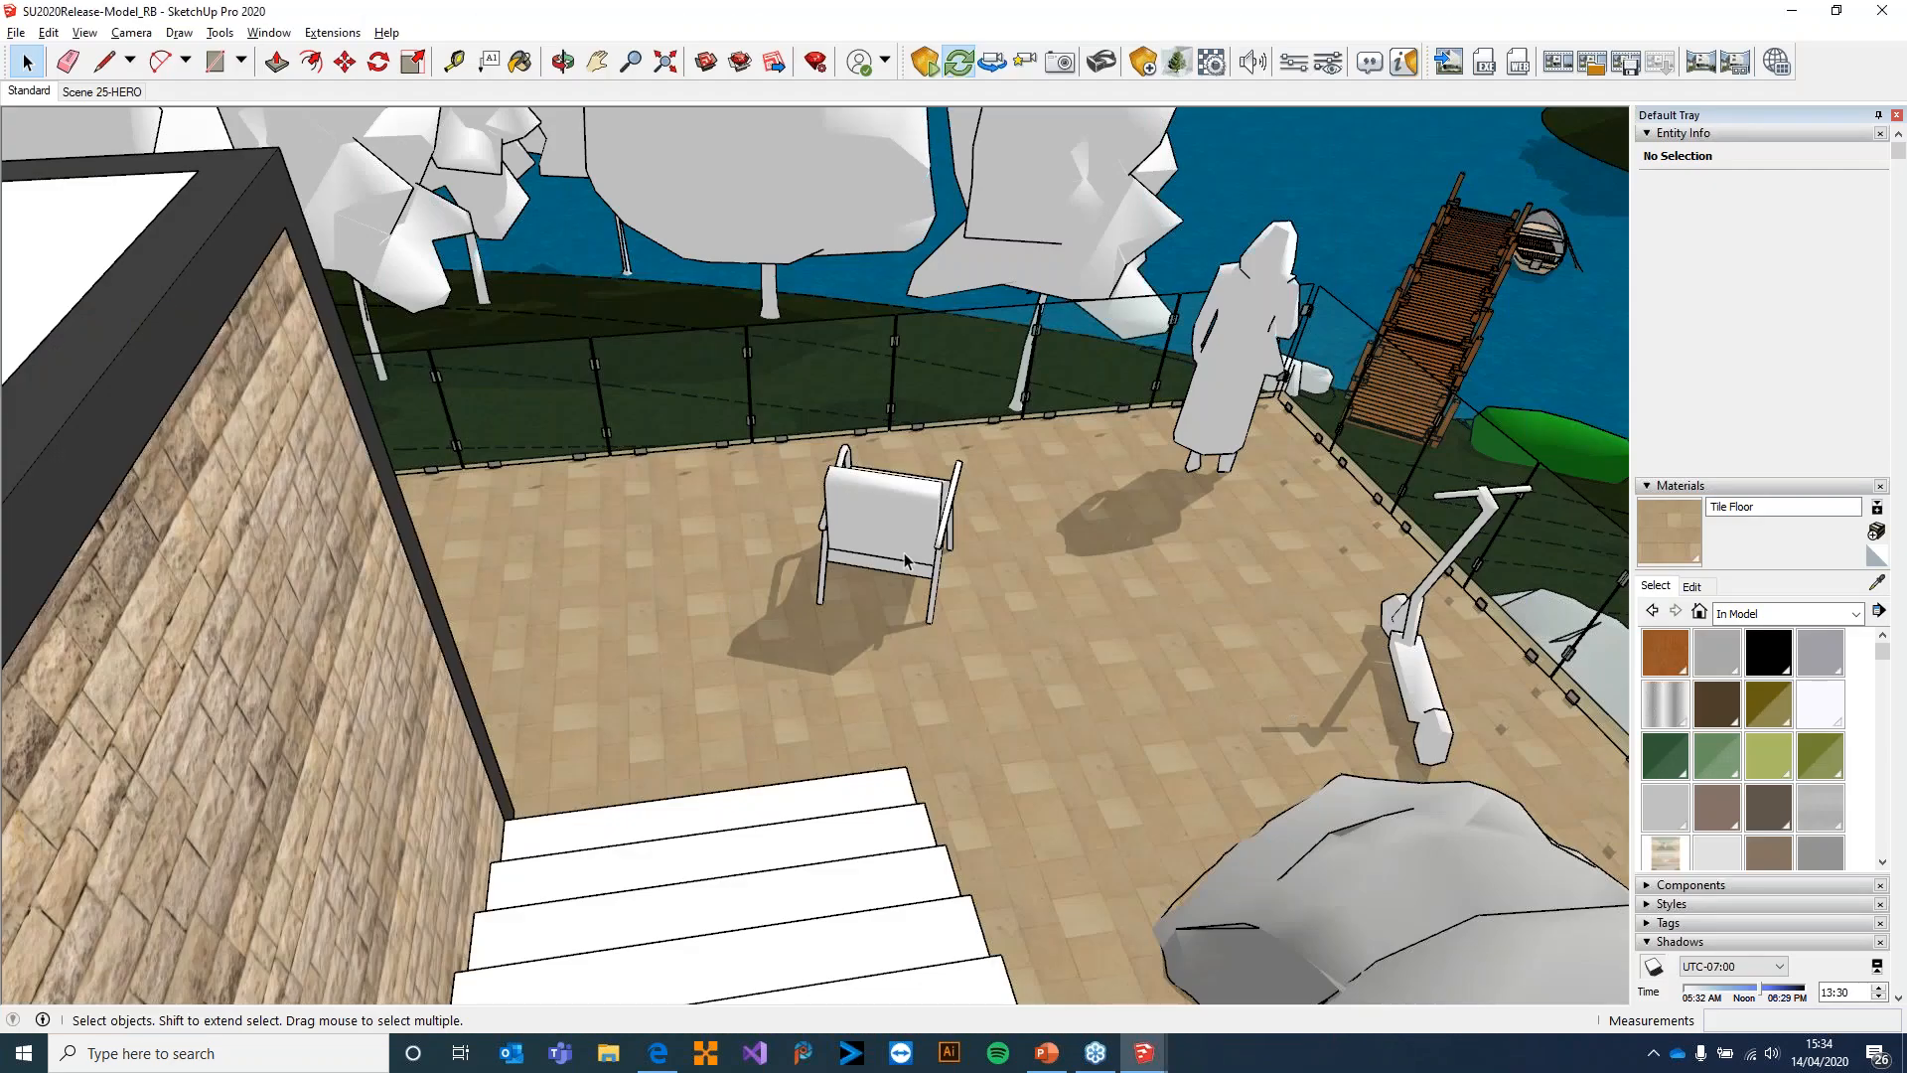
mouse_move(757, 524)
middle_mouse_down()
mouse_move(608, 502)
mouse_move(690, 558)
mouse_move(655, 616)
mouse_move(377, 519)
mouse_move(536, 477)
mouse_move(1120, 533)
mouse_move(1018, 601)
mouse_move(850, 575)
middle_mouse_up()
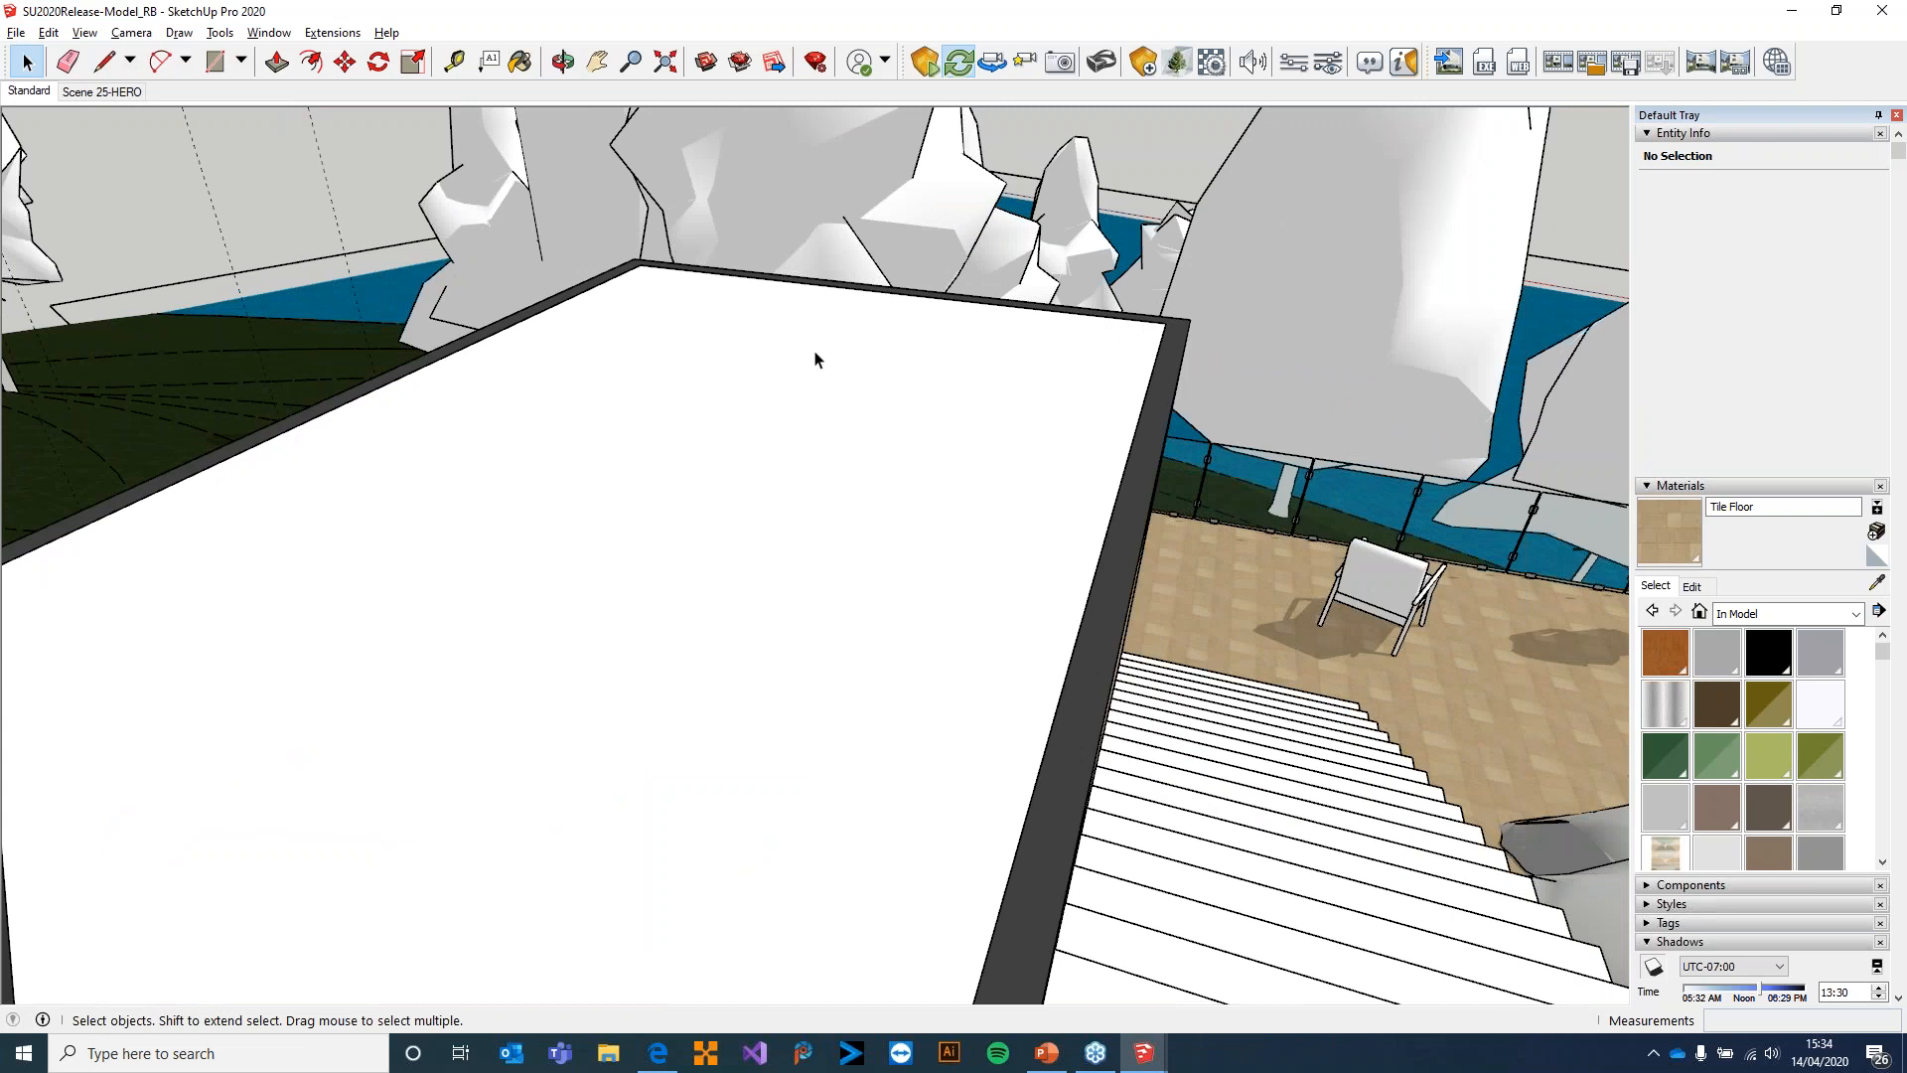
left_click(1182, 63)
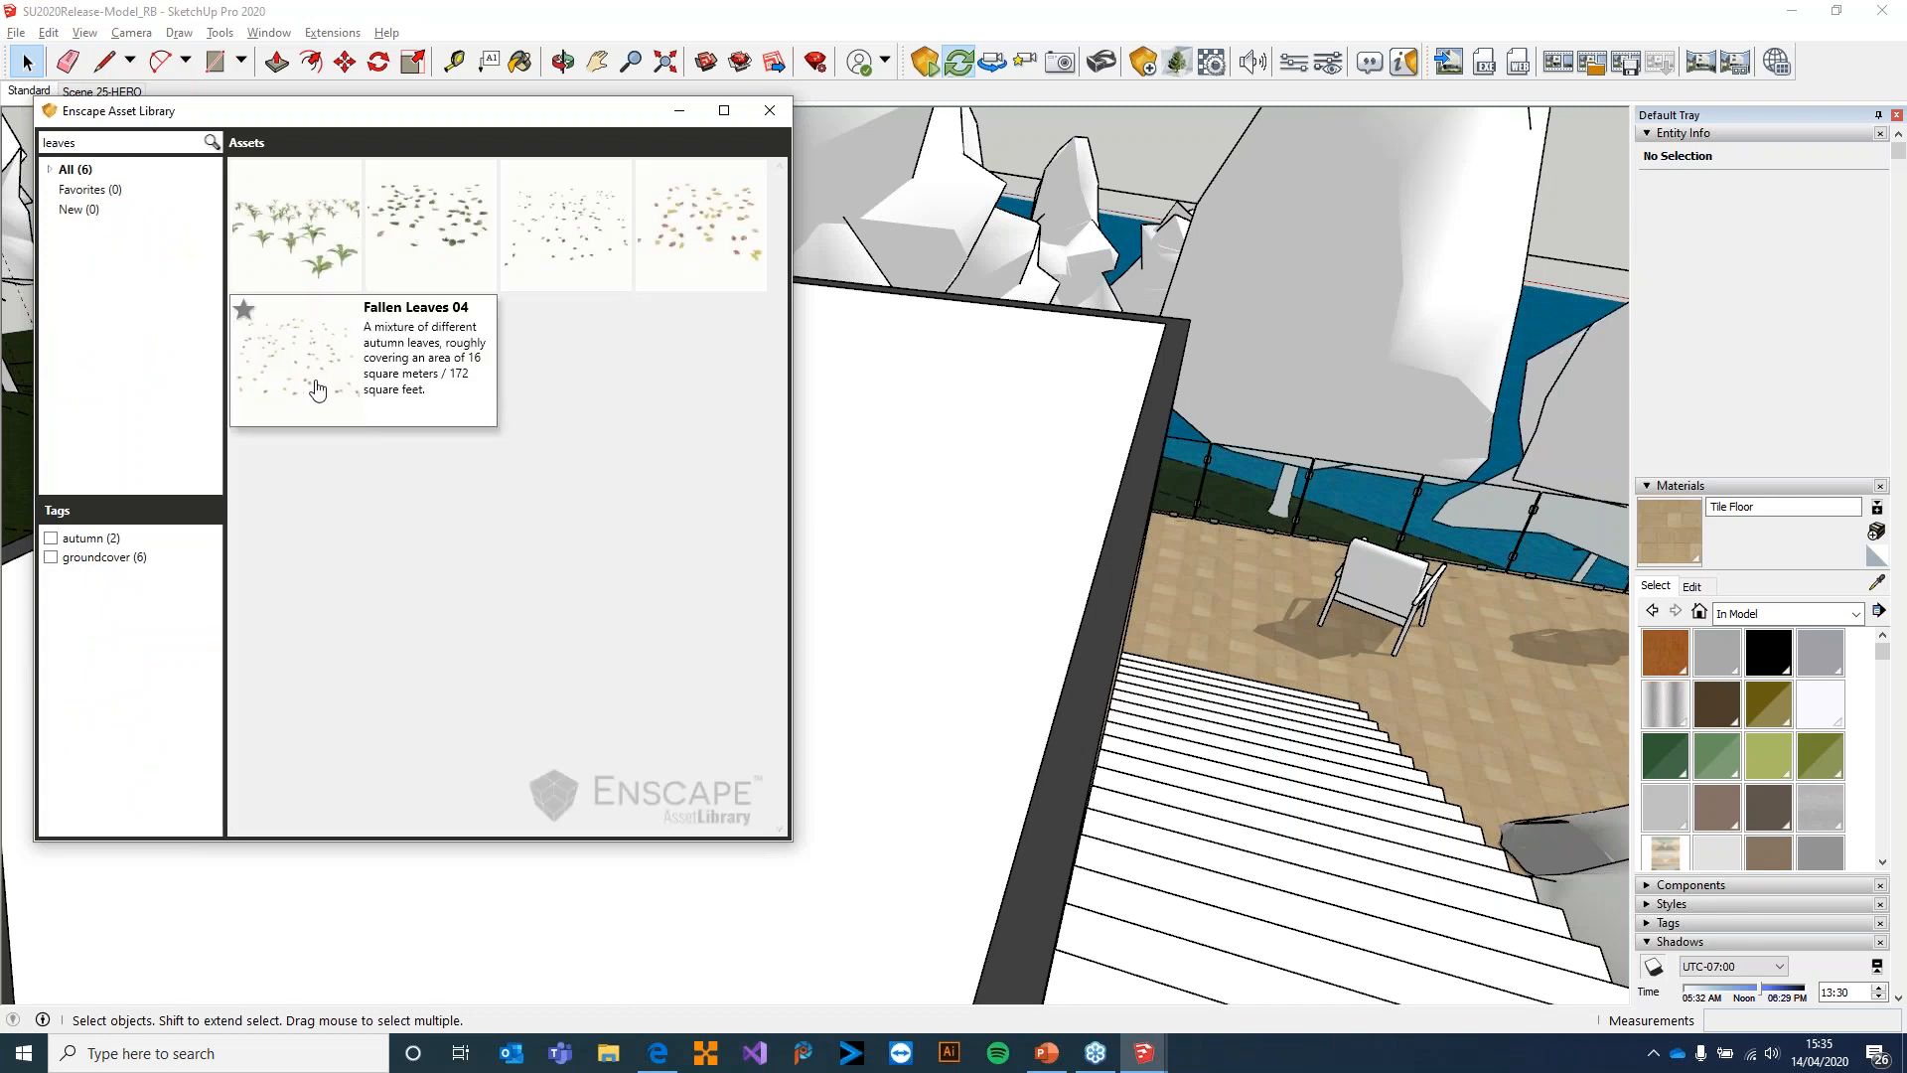
left_click(318, 390)
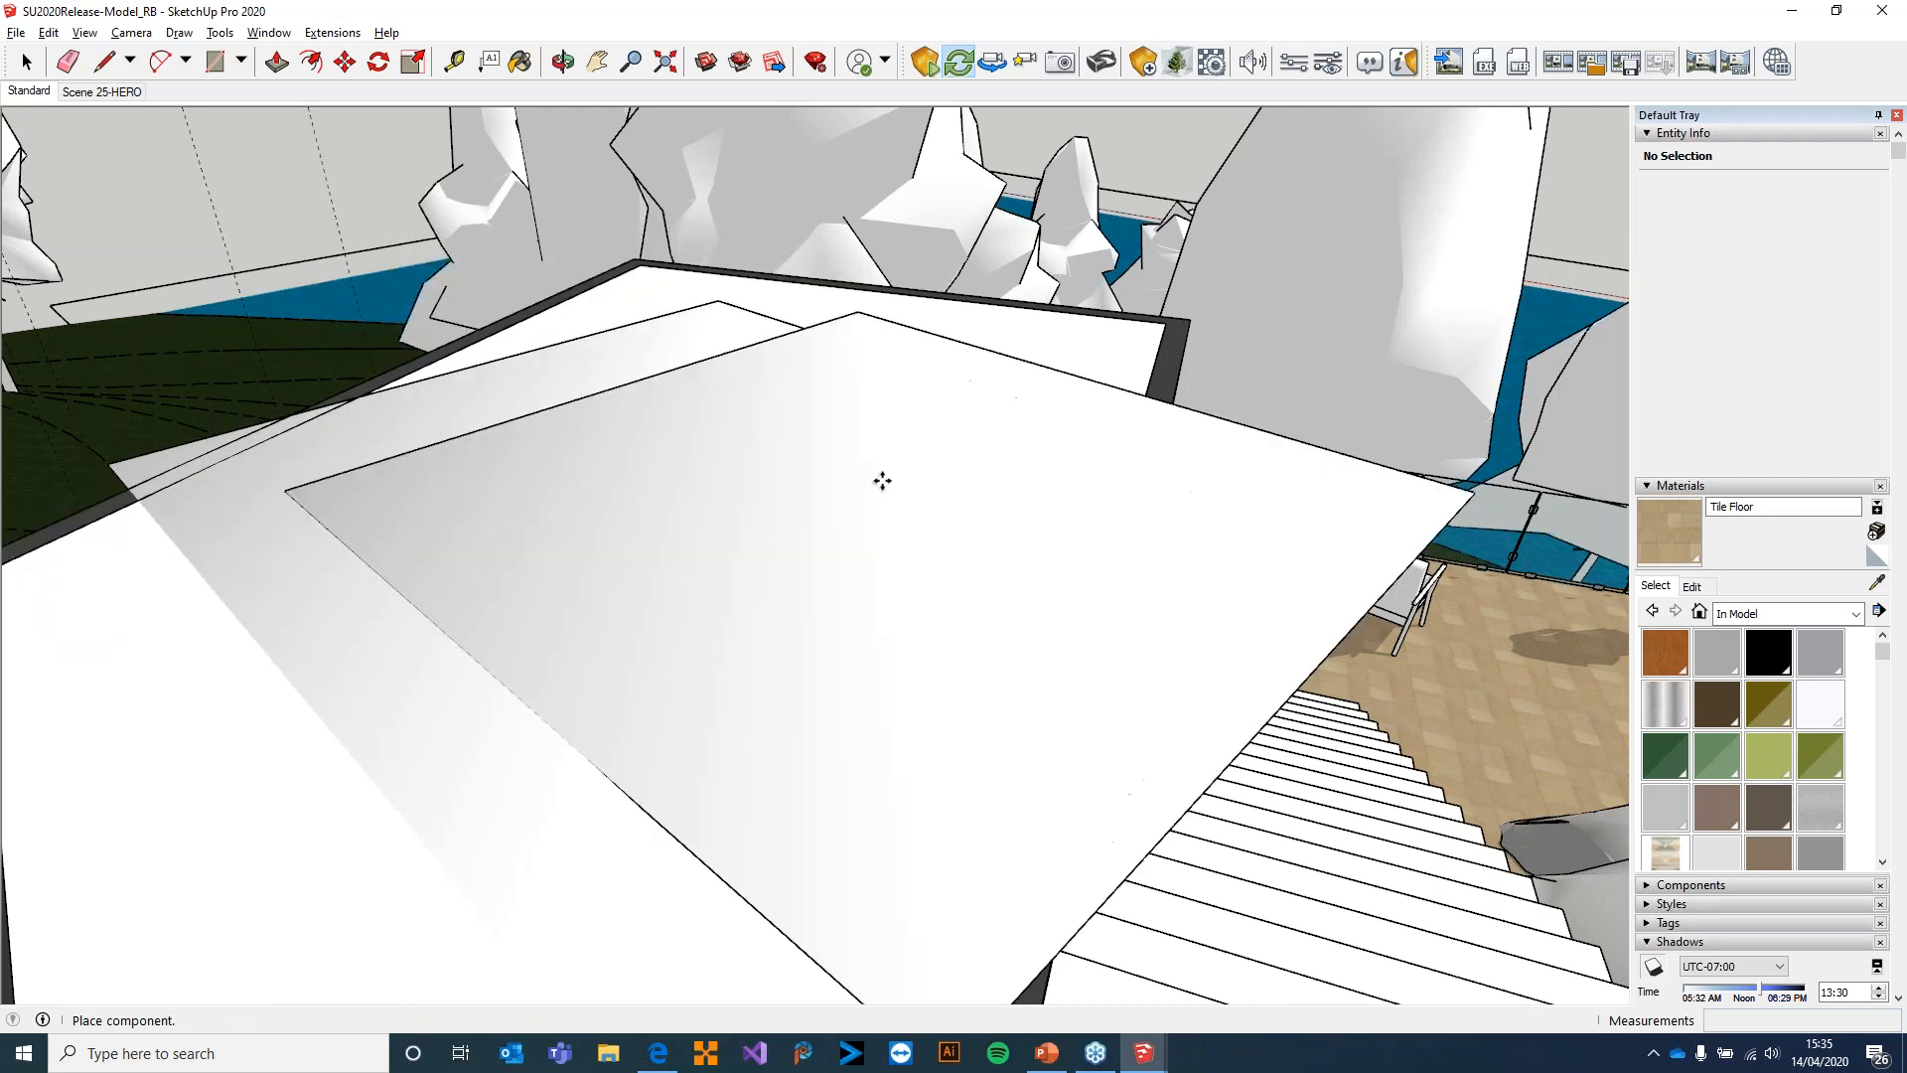
left_click(1034, 519)
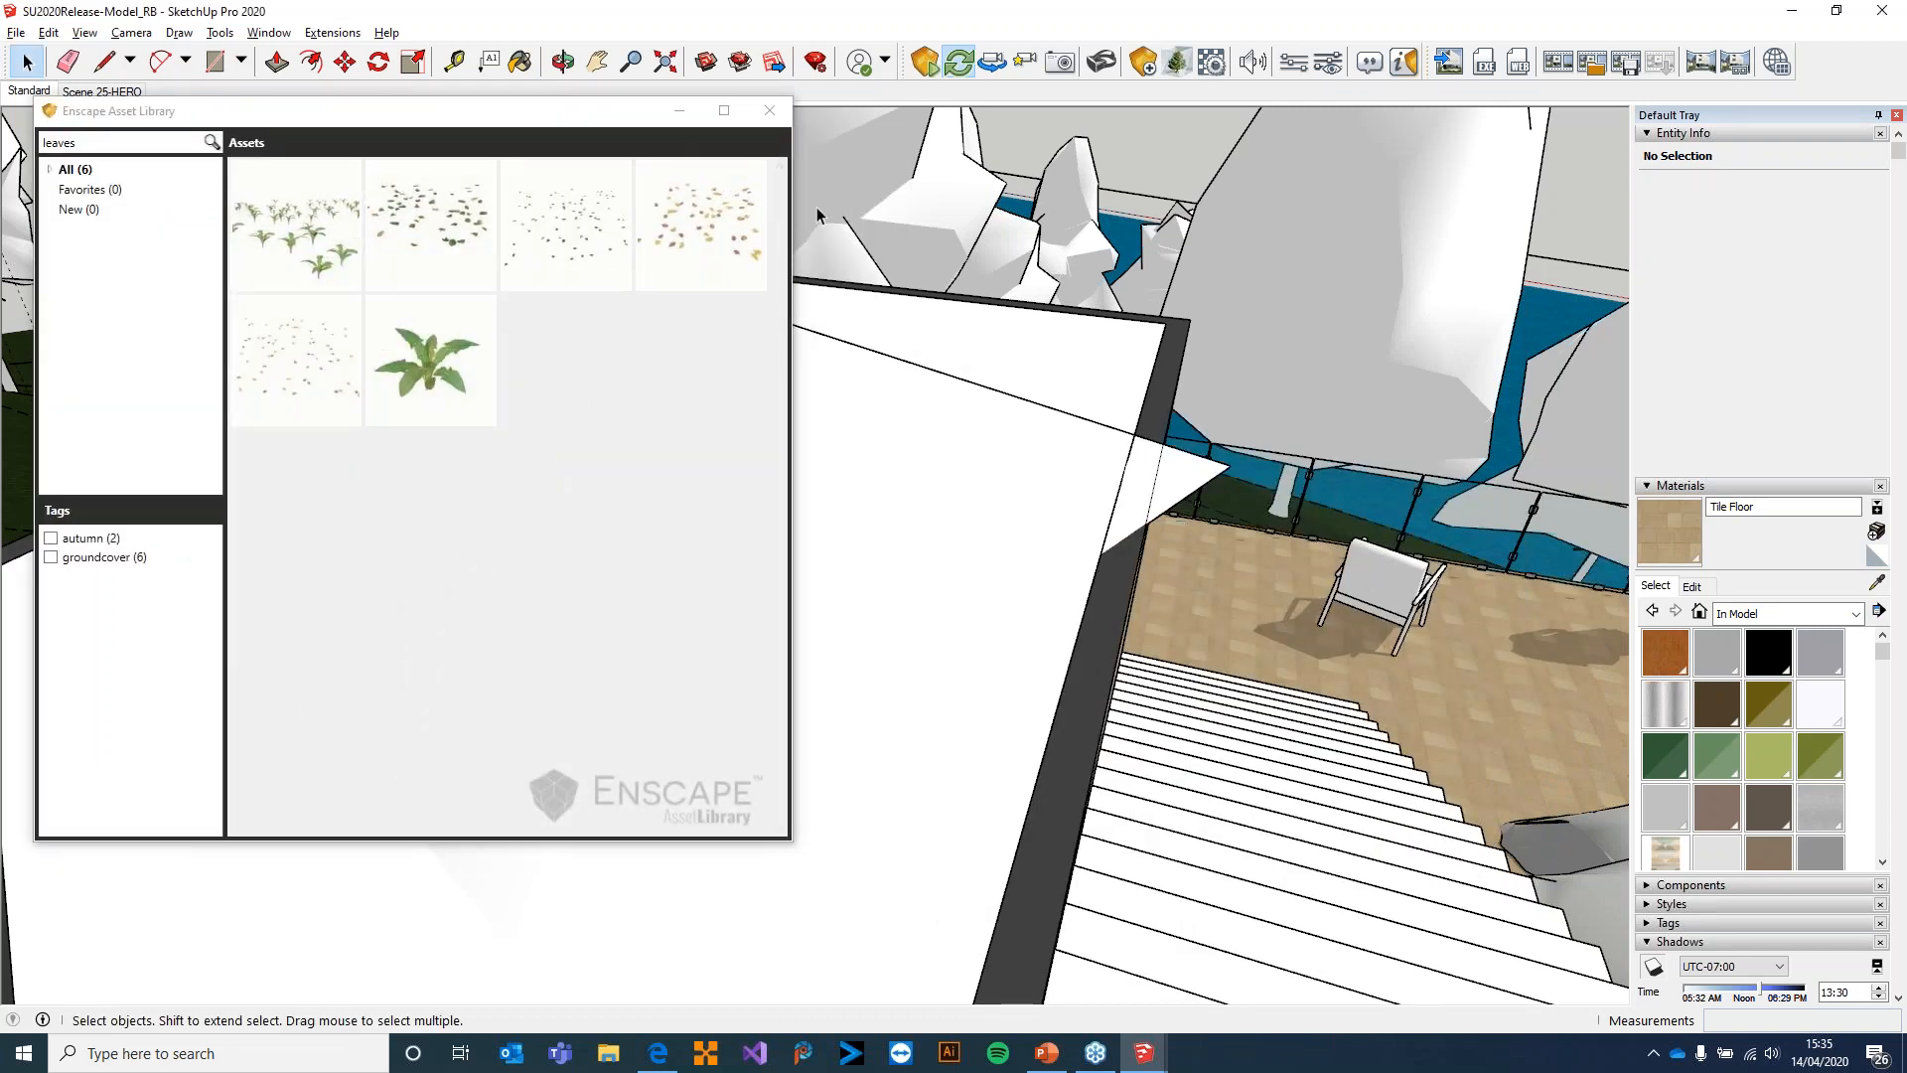
left_click(770, 110)
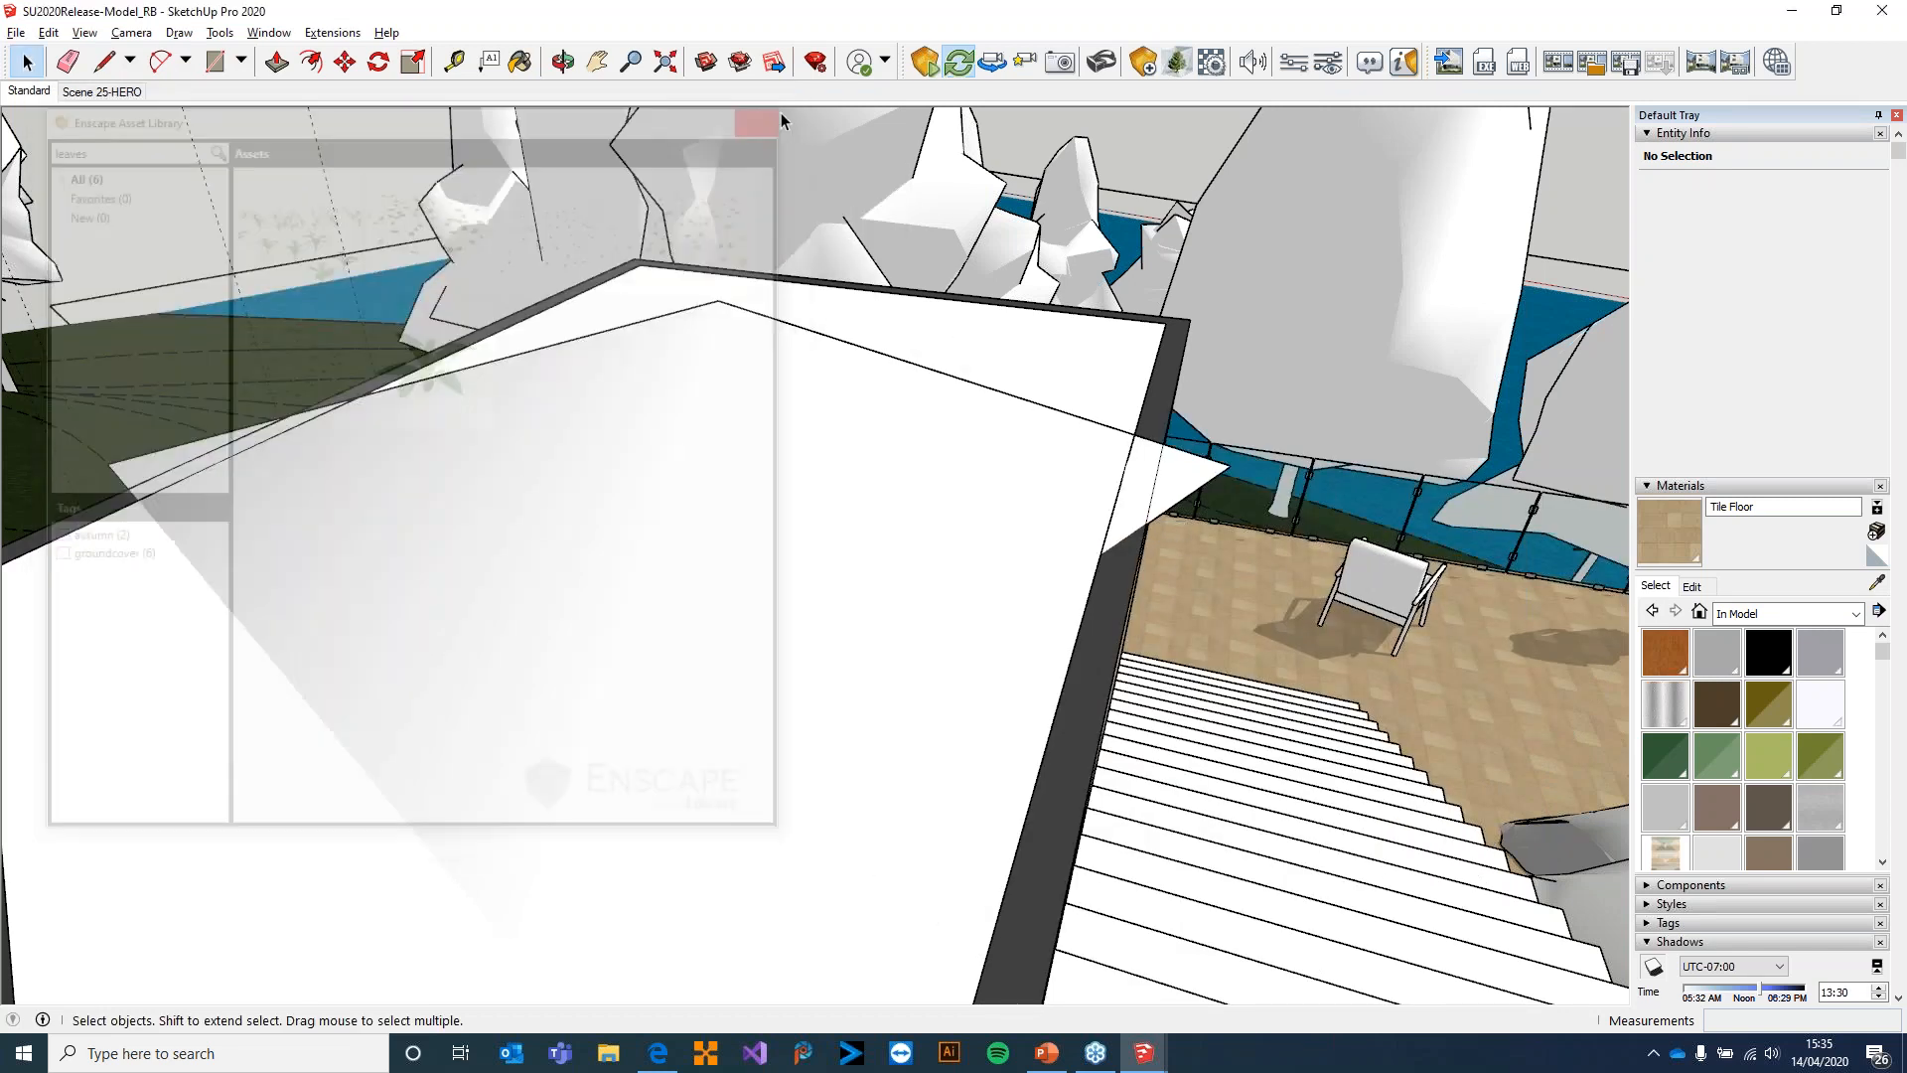
Switch to Enscape and examine the fallen leaves scattered over the roof from several positions
key("alt+Tab")
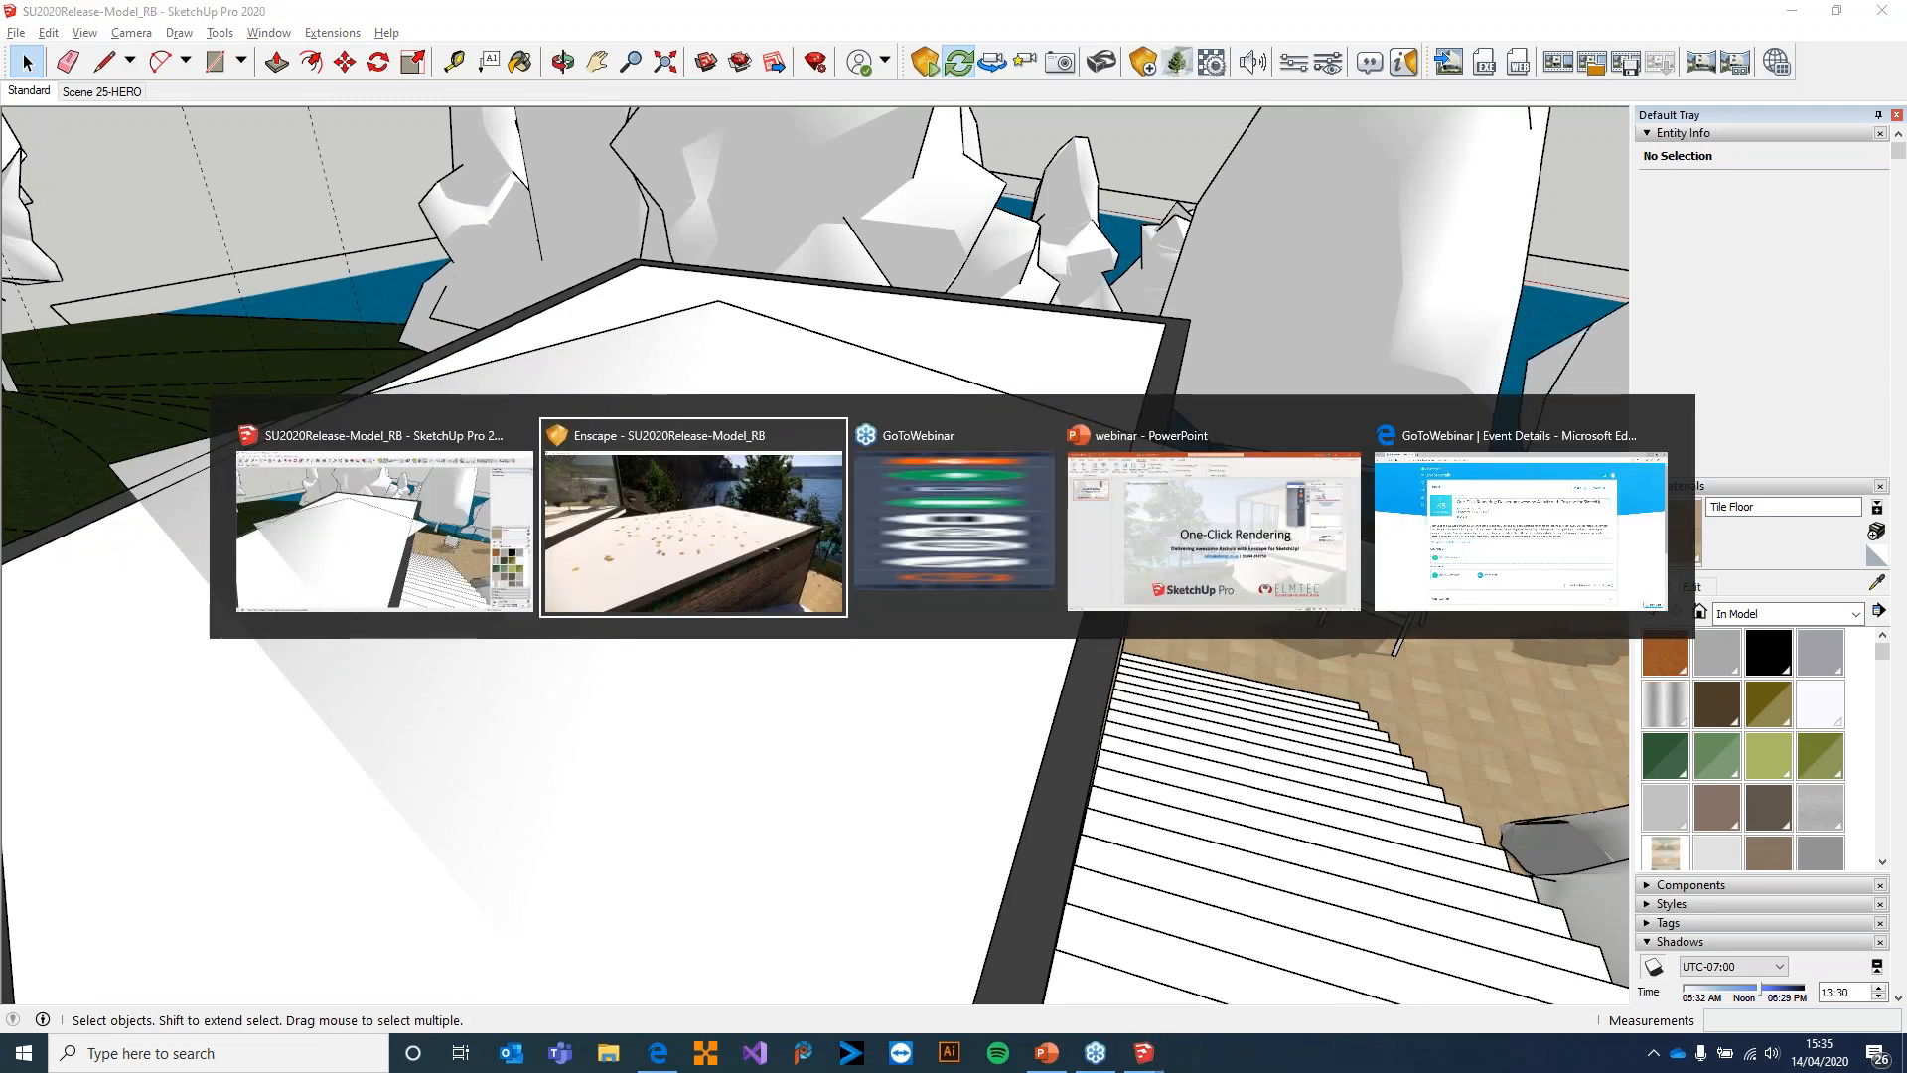
left_click_drag(1040, 574, 1888, 740)
key("w")
left_click_drag(954, 537, 965, 484)
key("a")
key("s")
key("d")
key("s")
Move up the outdoor stairs and through the folding glass doors to the kitchen's dining table
left_click_drag(755, 487, 1037, 526)
key("w")
key("w")
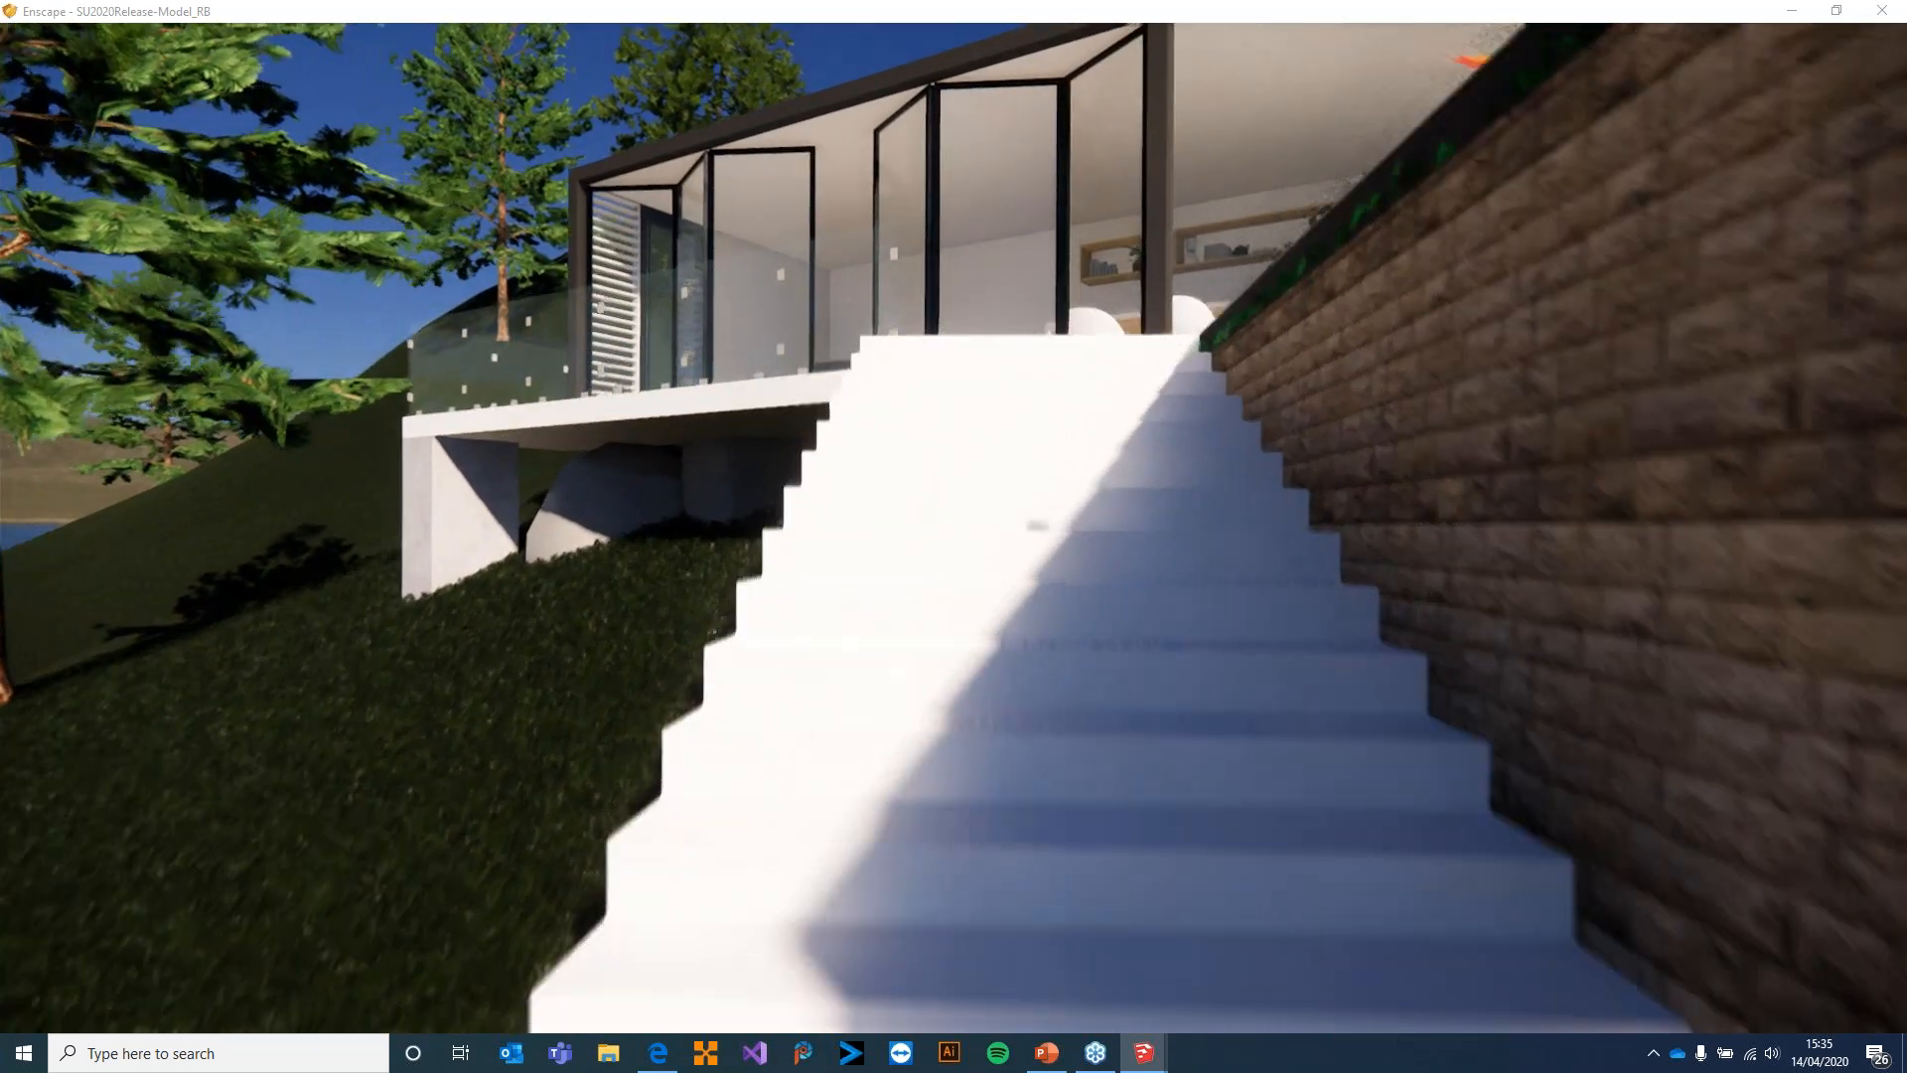
key("w")
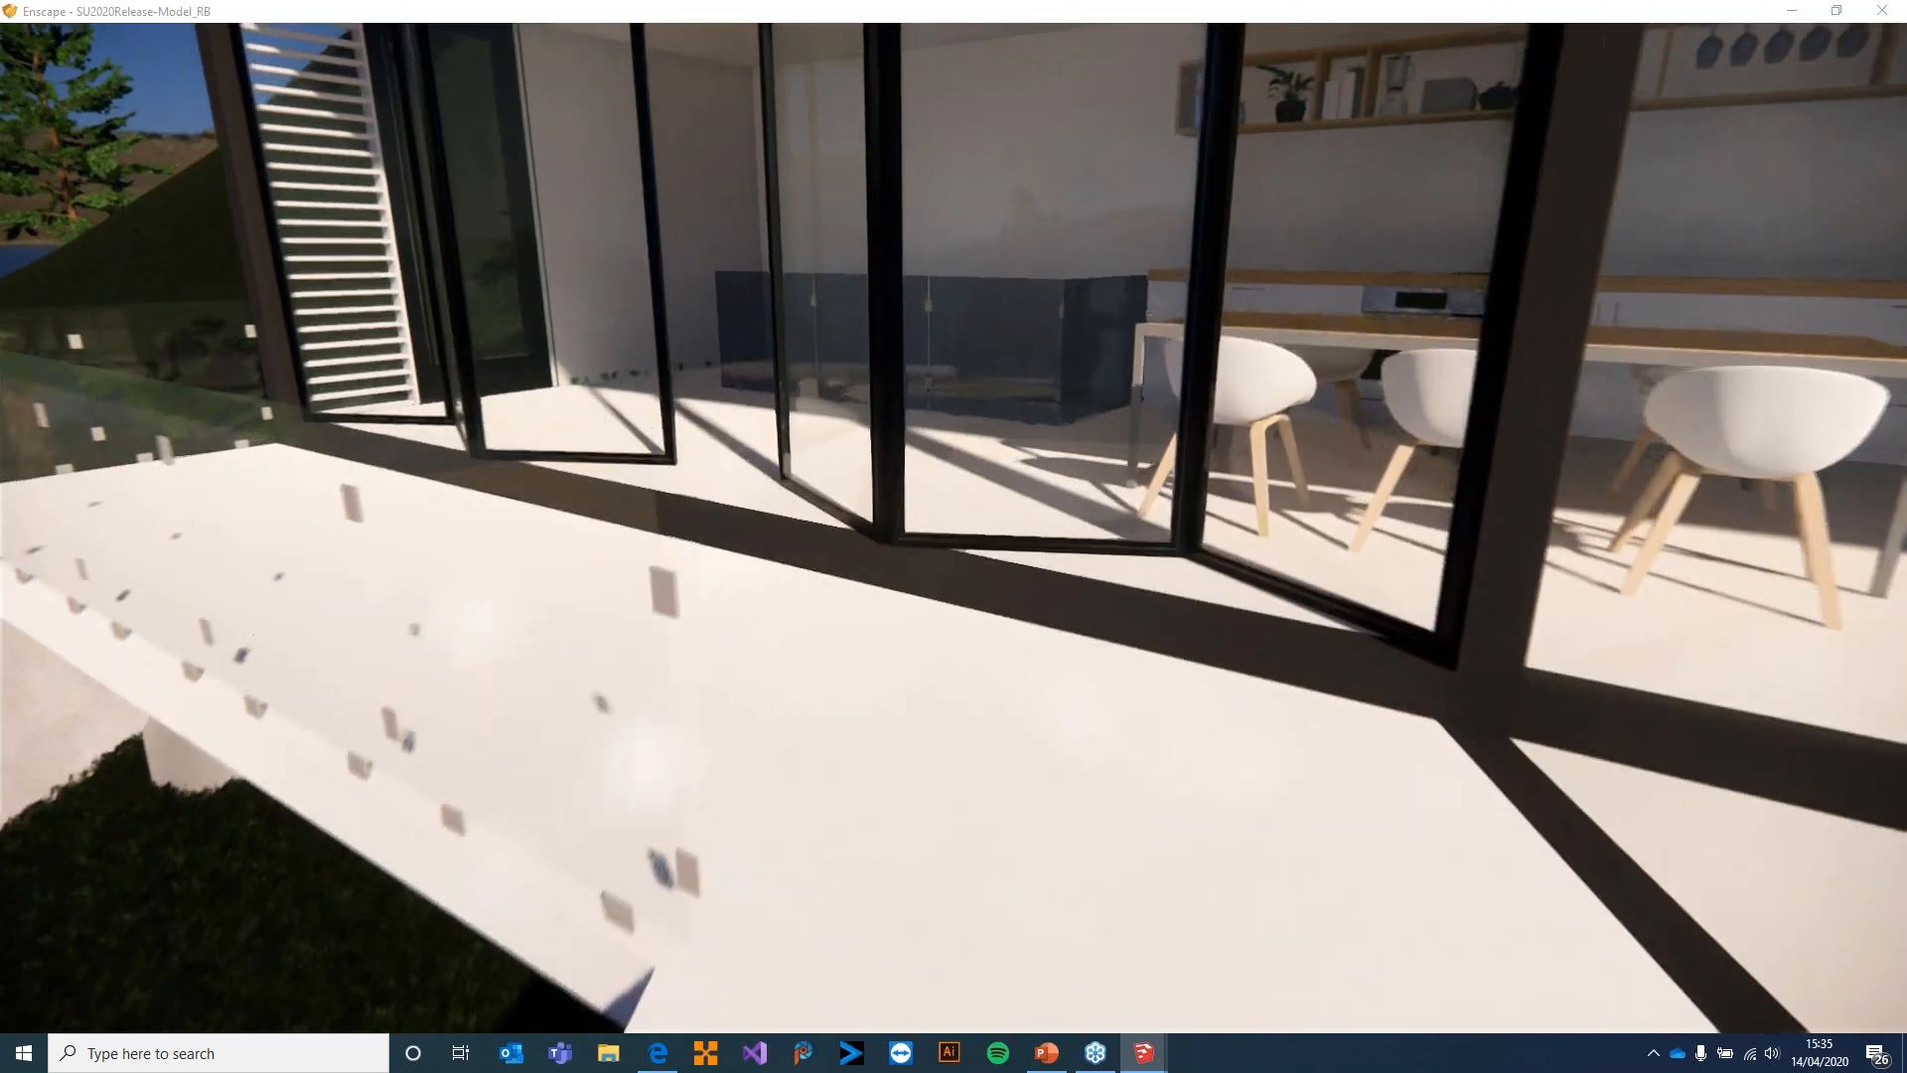
key("w")
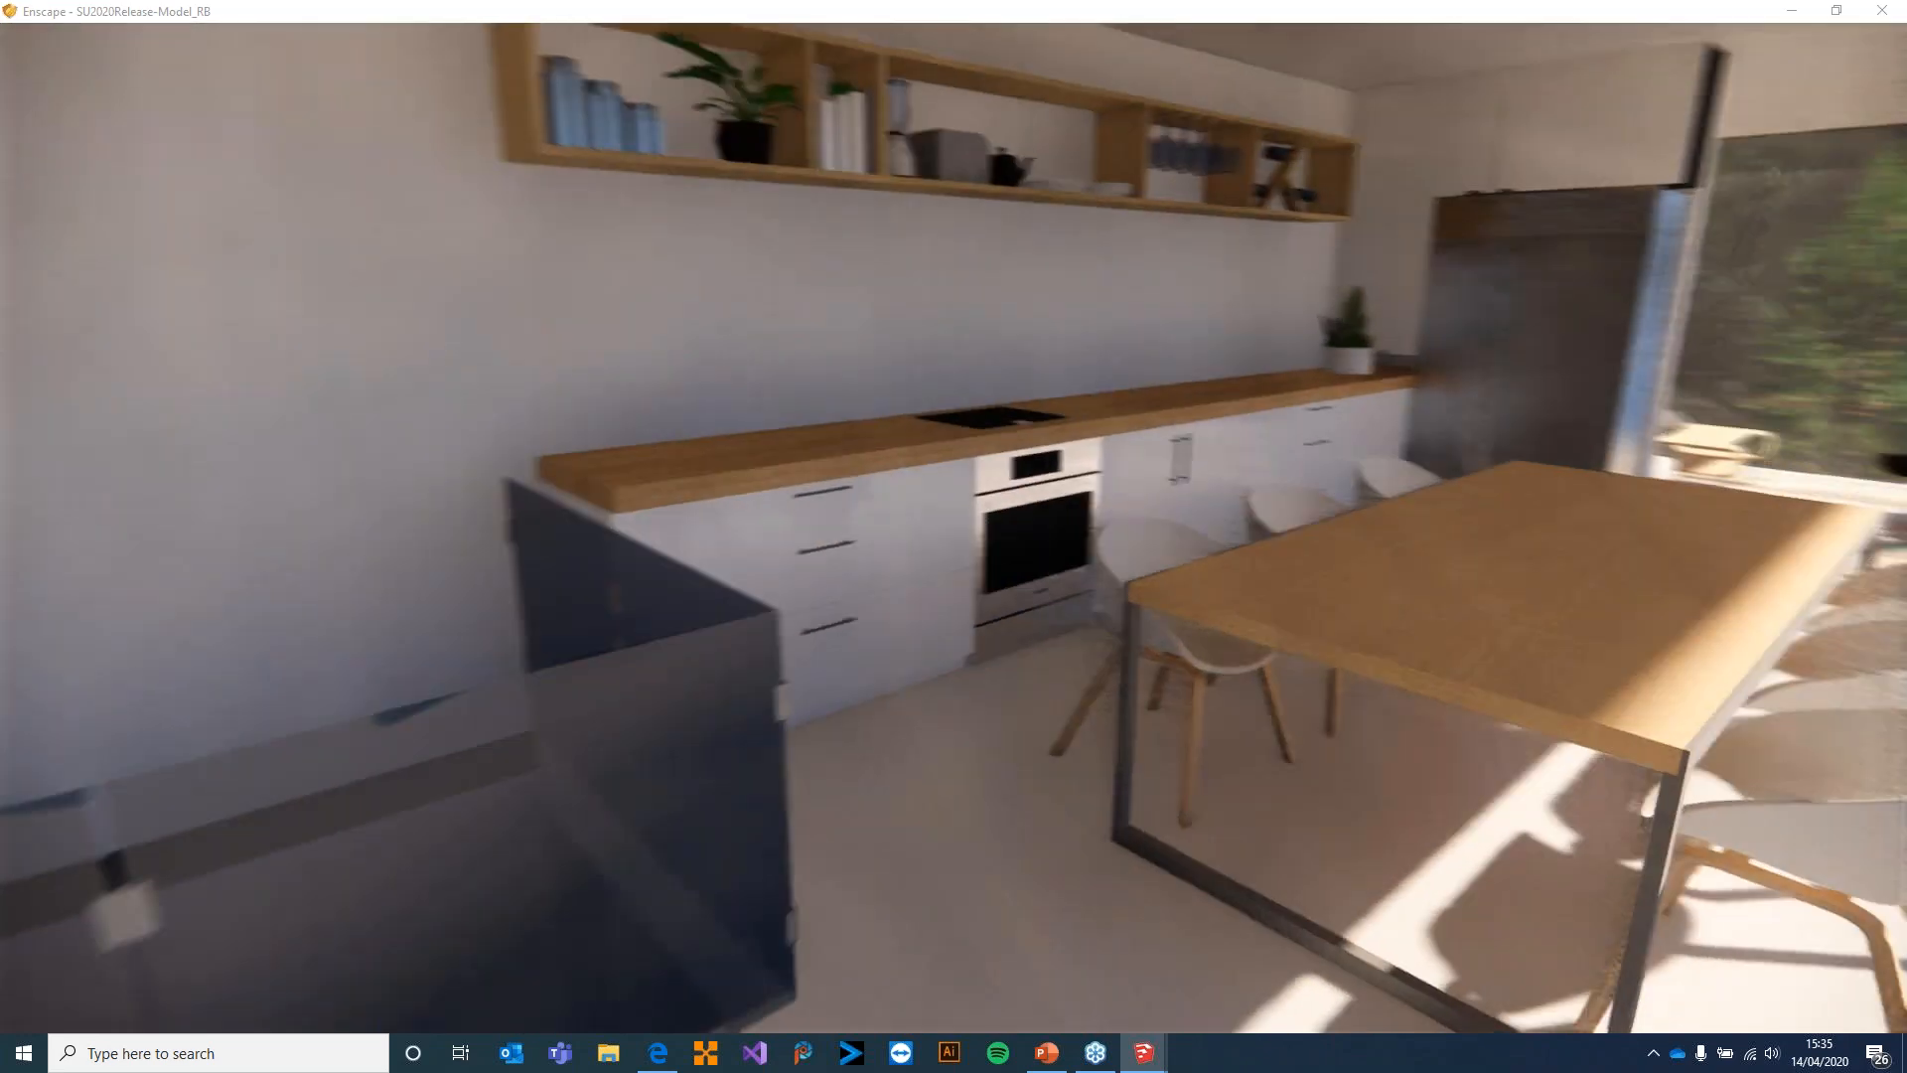
key("w")
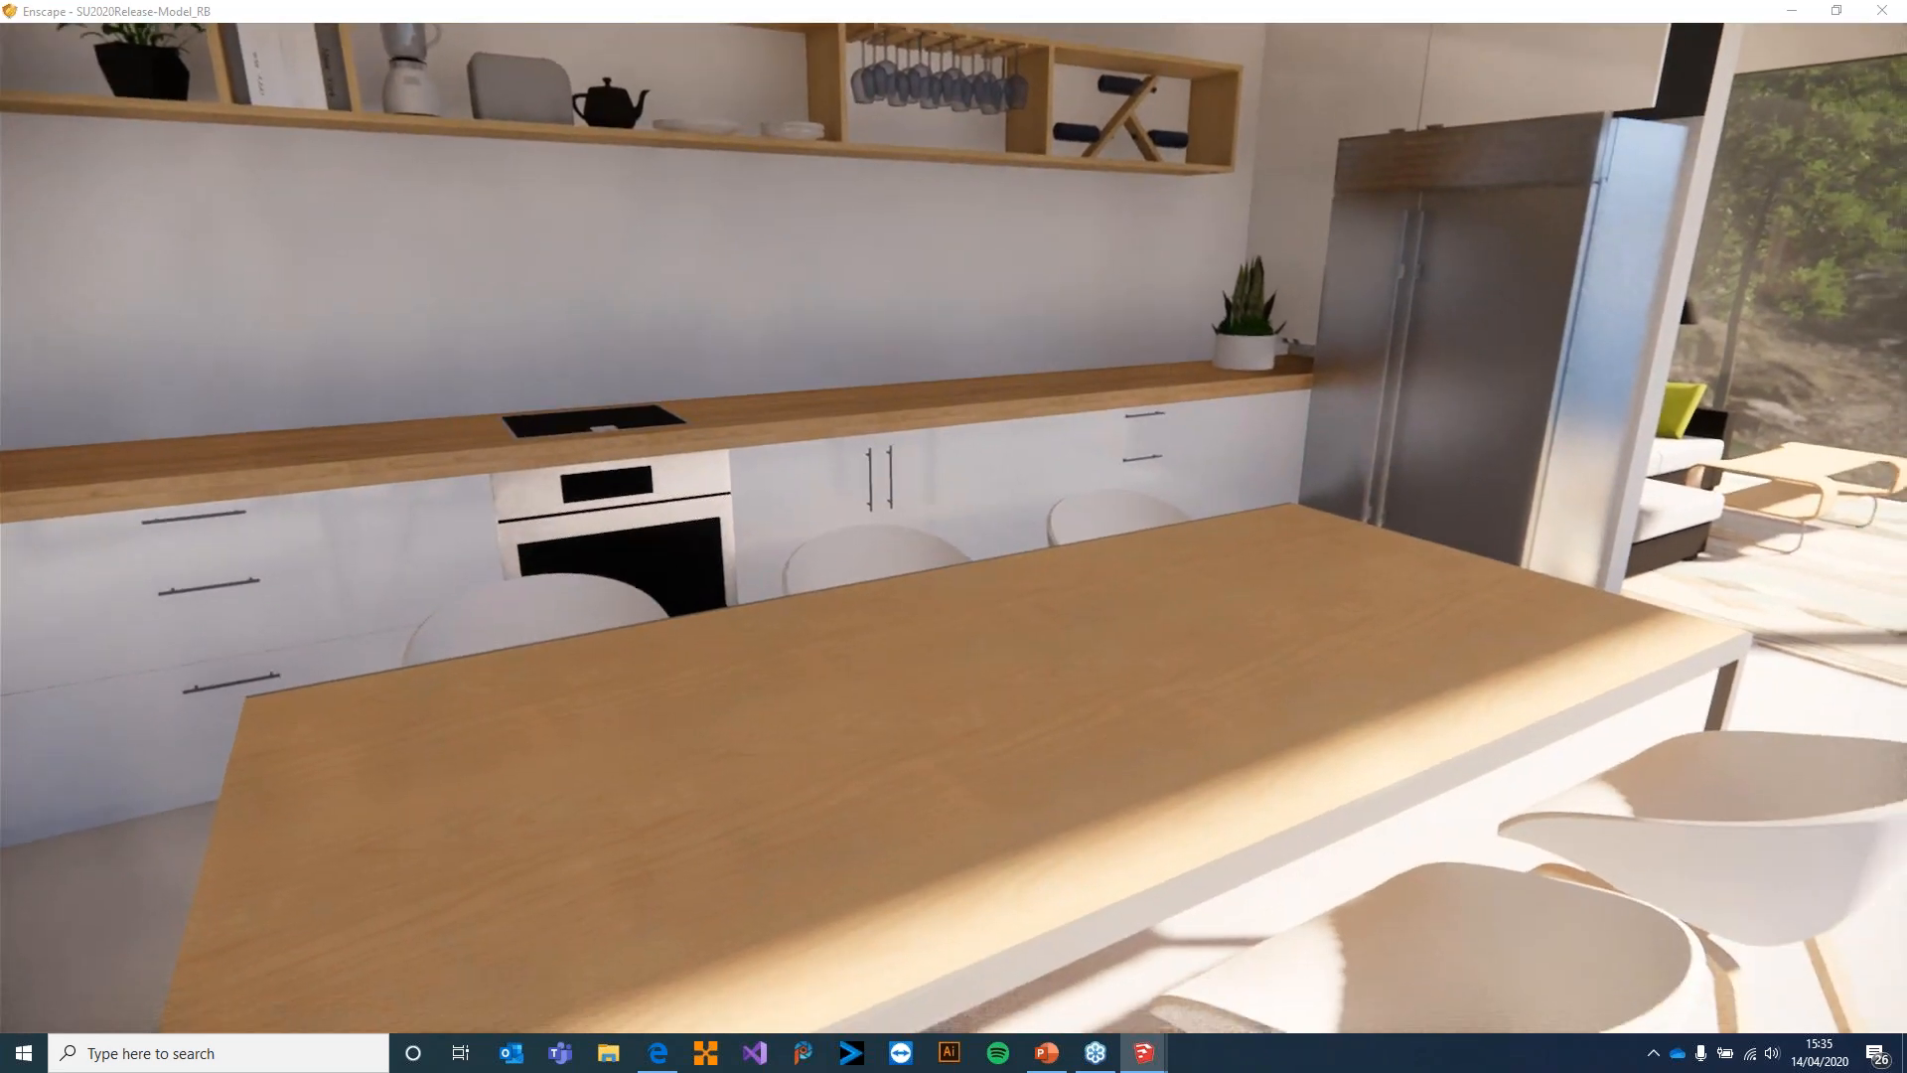
Examine the kitchen's wooden worktop, hob and wall shelf up close
key("a")
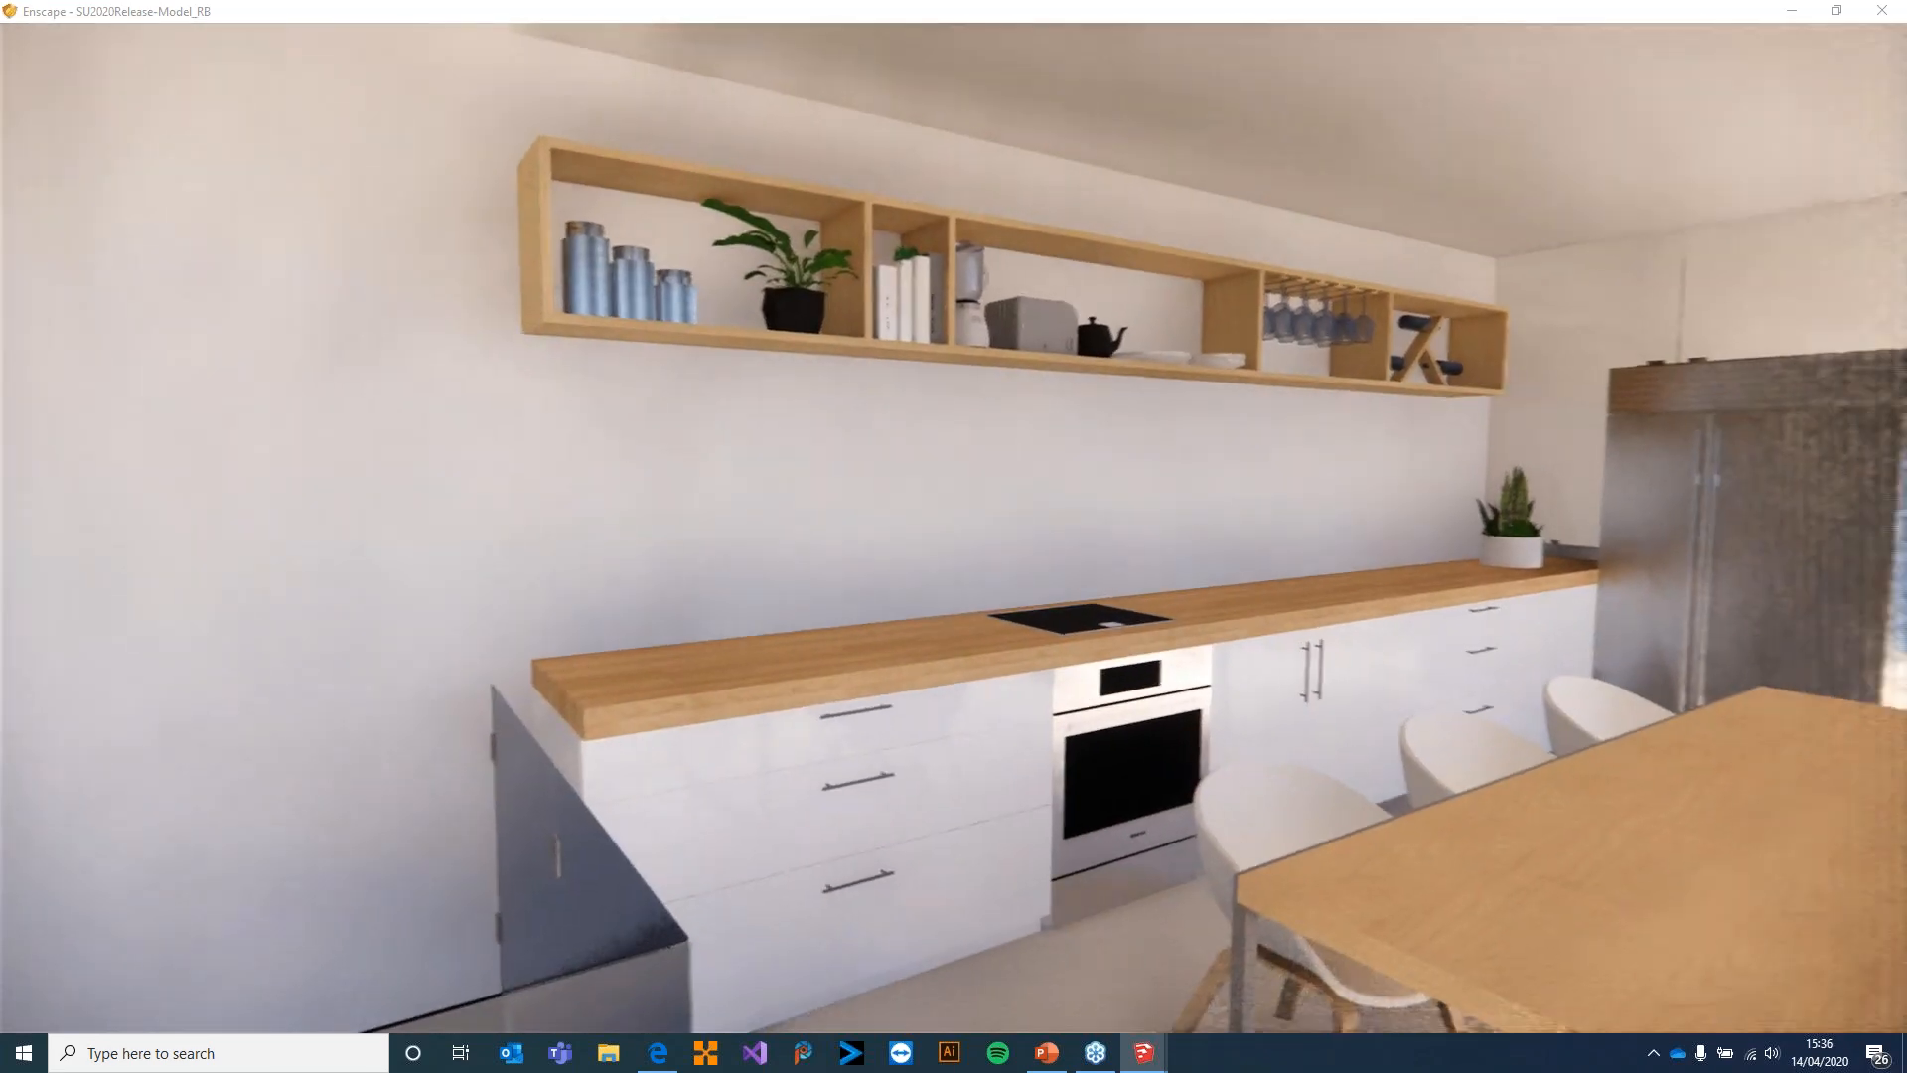
key("w")
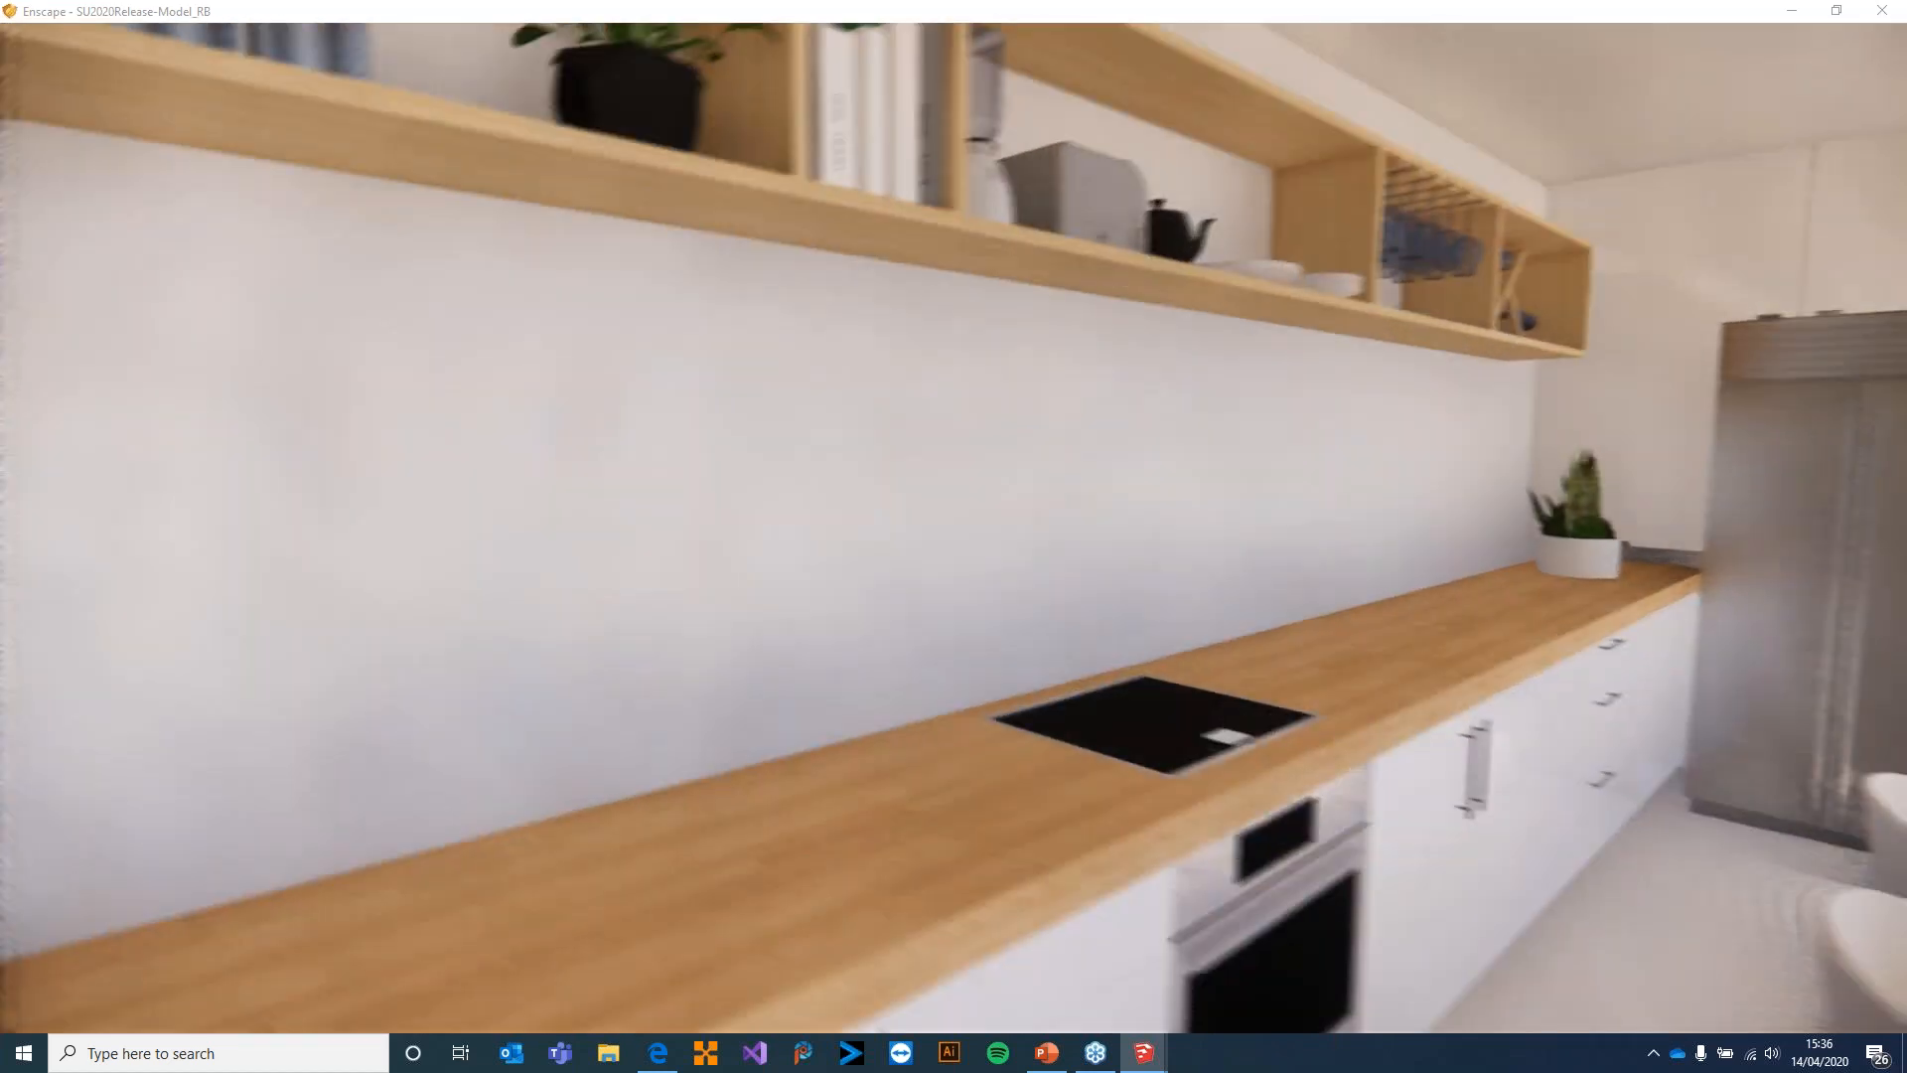
key("s")
left_click_drag(993, 536, 916, 536)
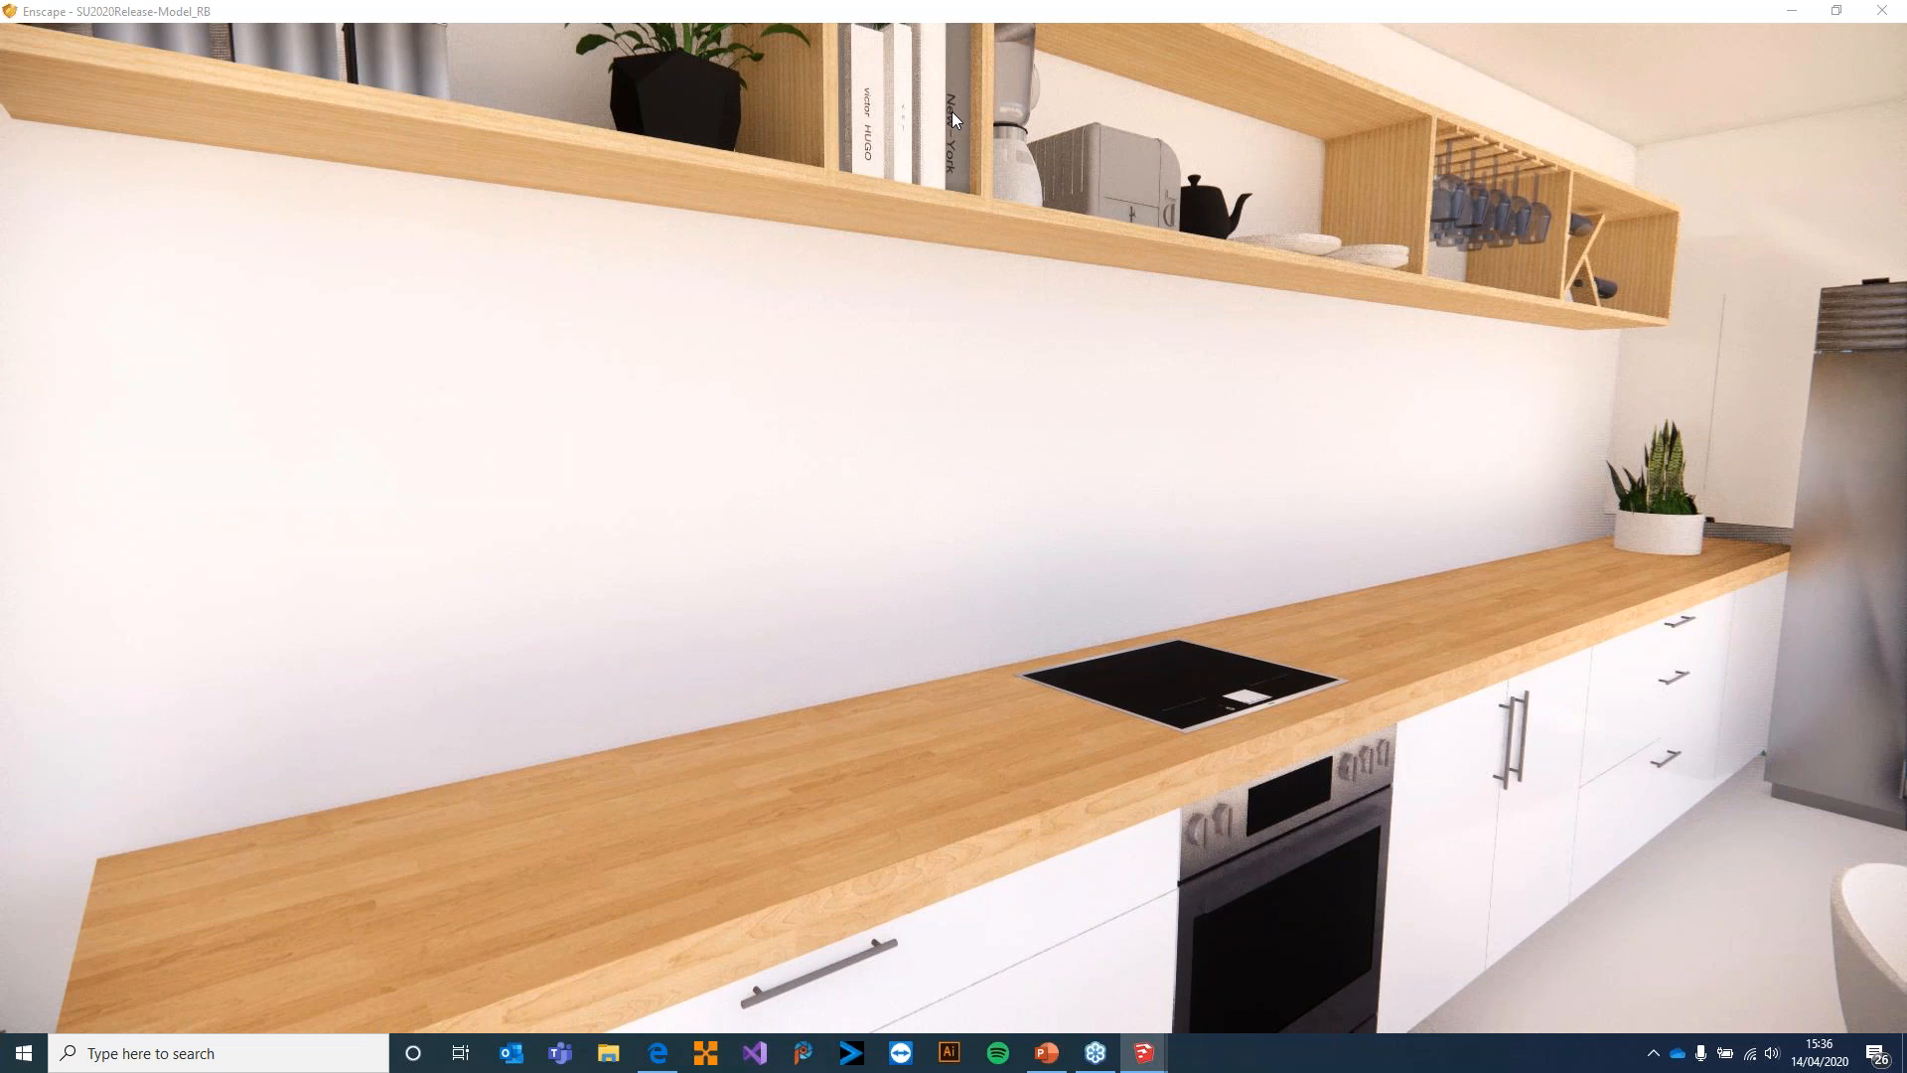
Switch to SketchUp and bring the kitchen worktop and the underside of its wall shelf into close view
key("alt+Tab")
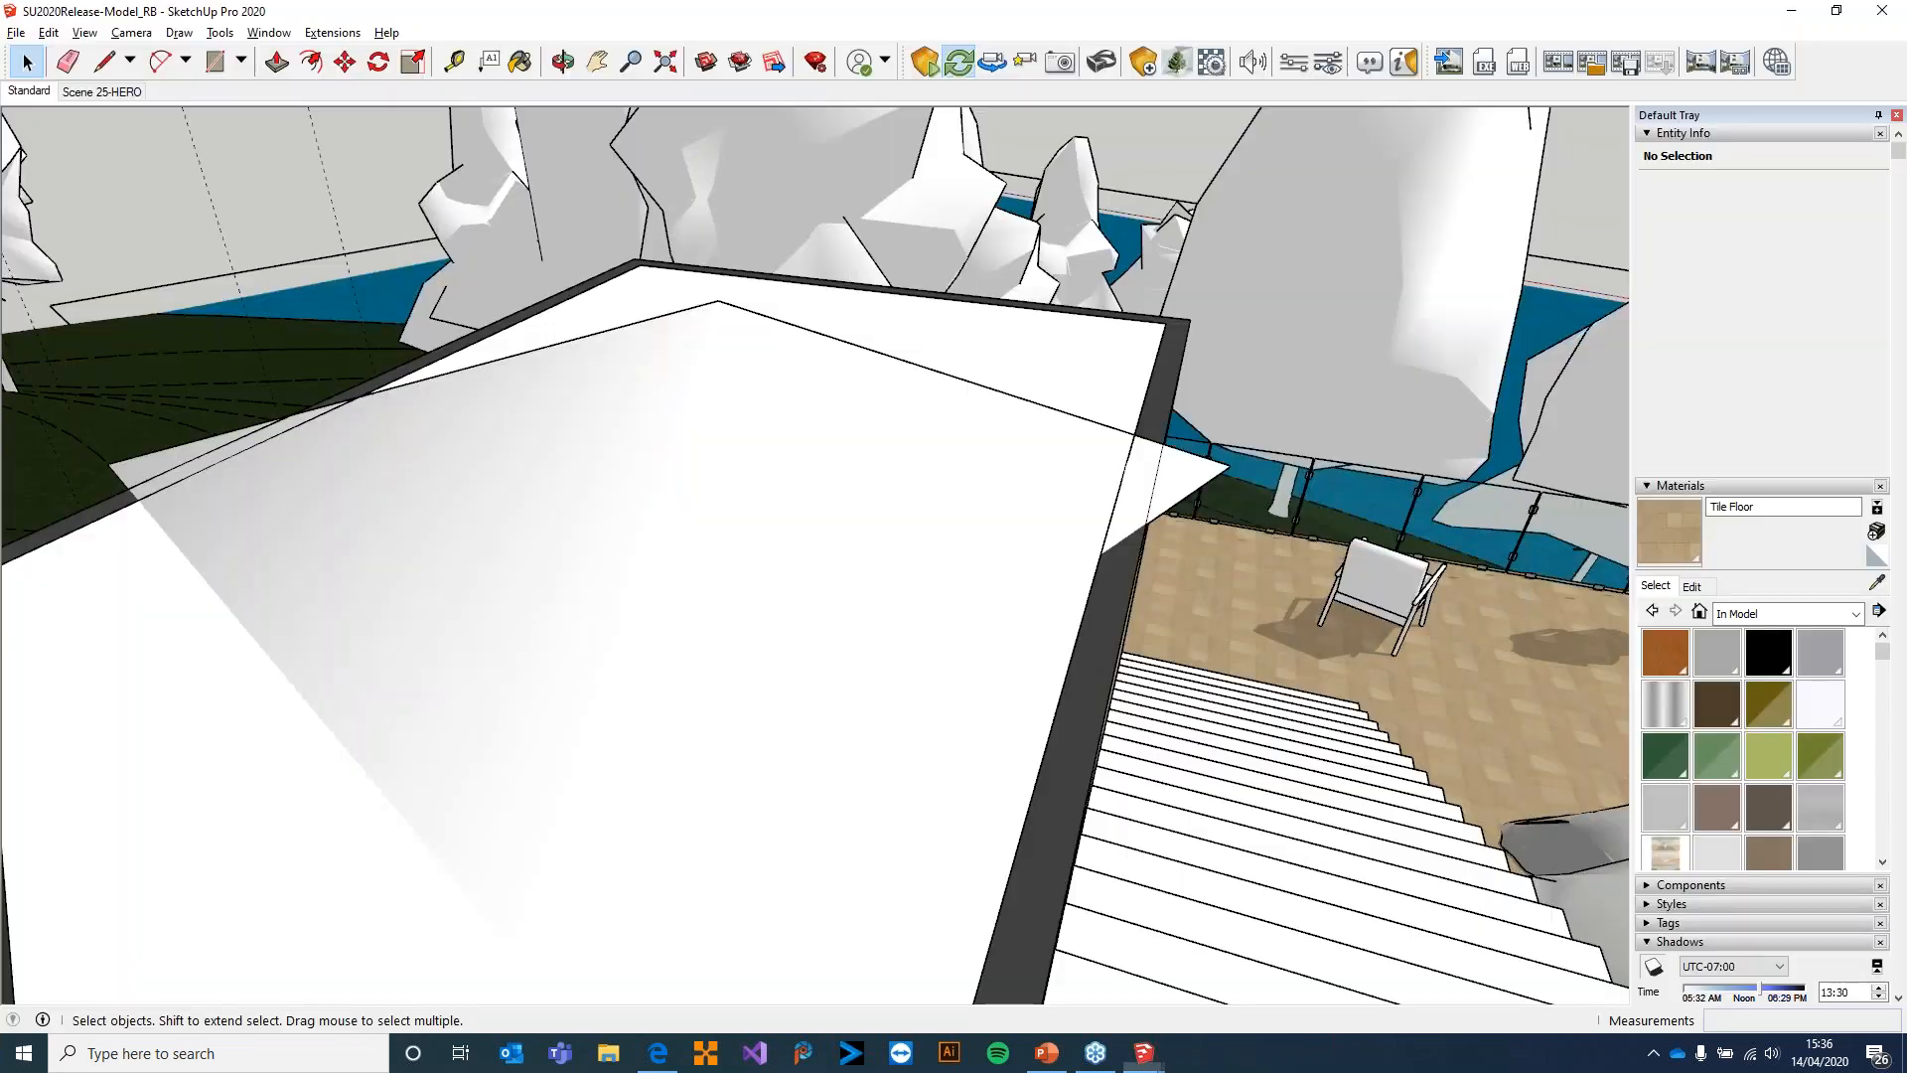
middle_click_drag(1077, 434, 1291, 611)
middle_click_drag(844, 477, 1275, 732)
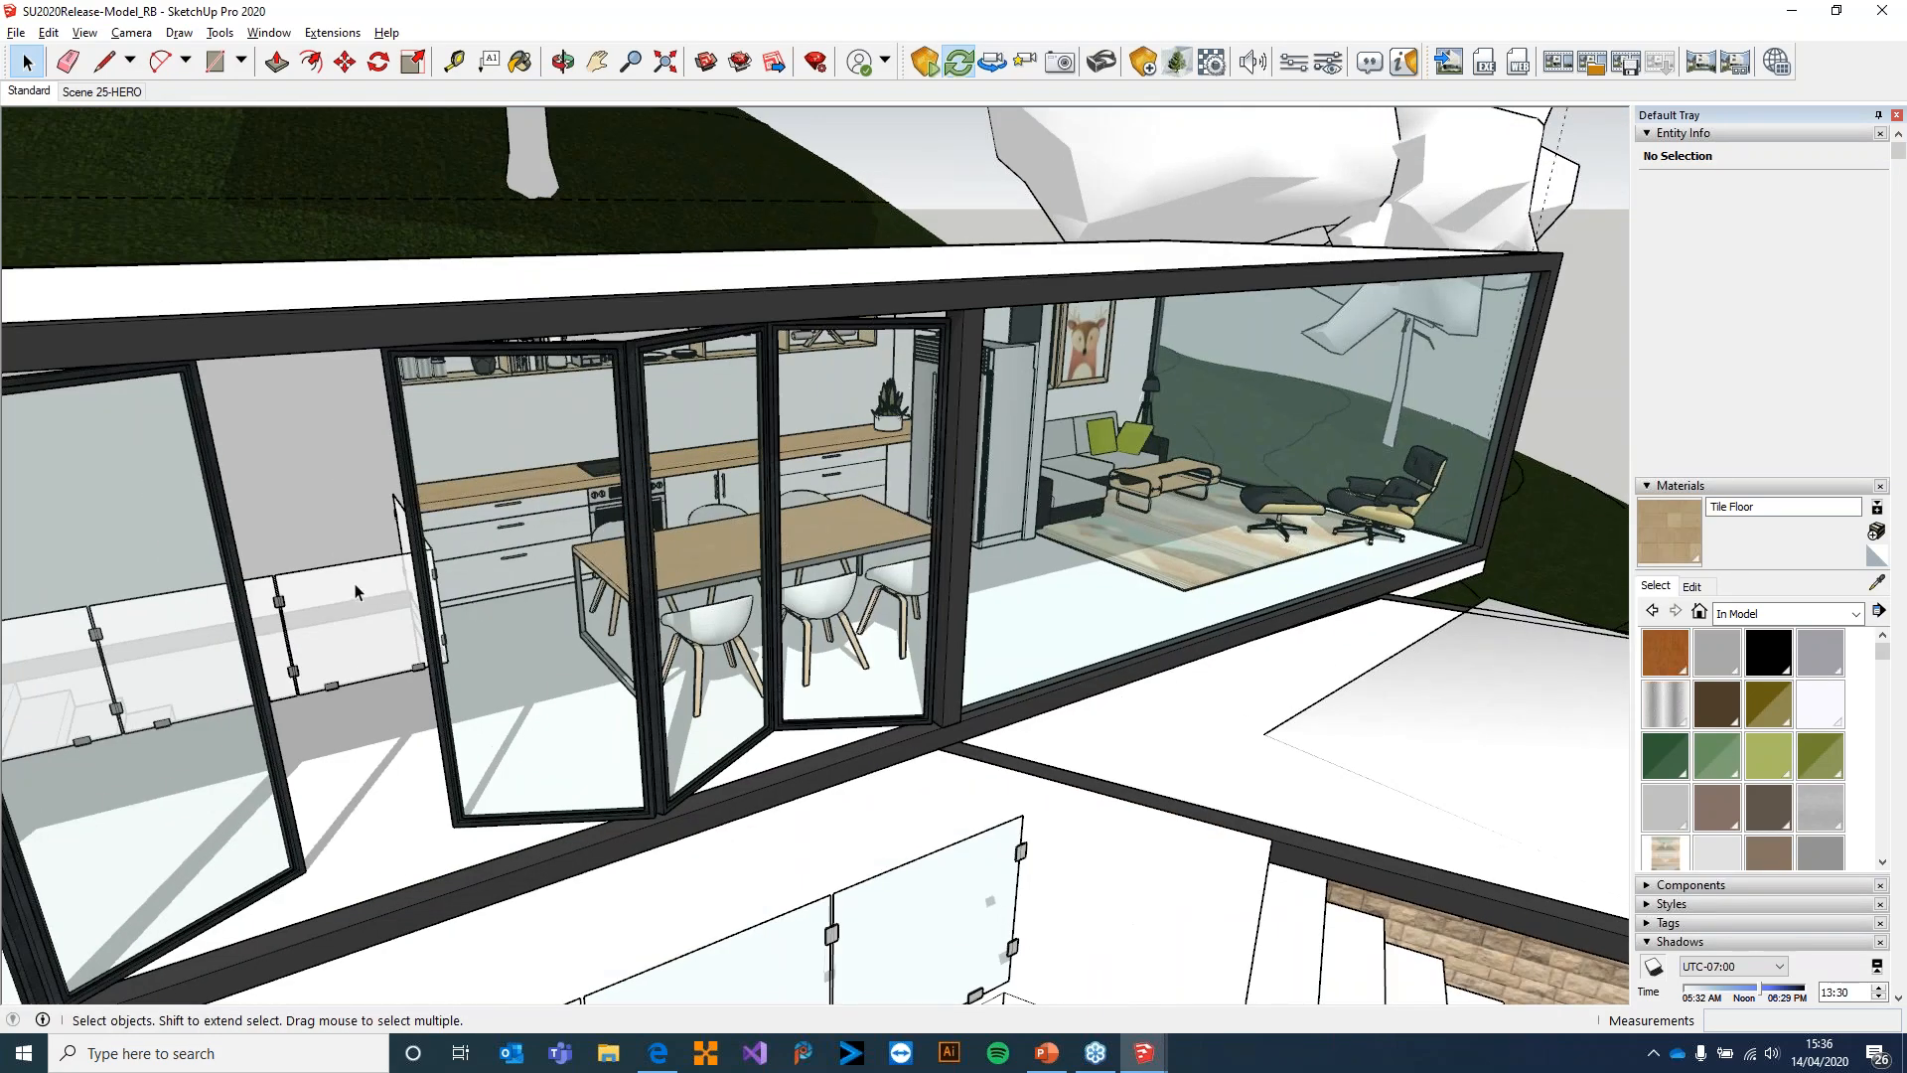
scroll(567, 548, "up", 10)
middle_click_drag(628, 522, 792, 633, "shift")
scroll(735, 577, "up", 3)
middle_click_drag(886, 517, 969, 687, "shift")
middle_click_drag(959, 561, 926, 485)
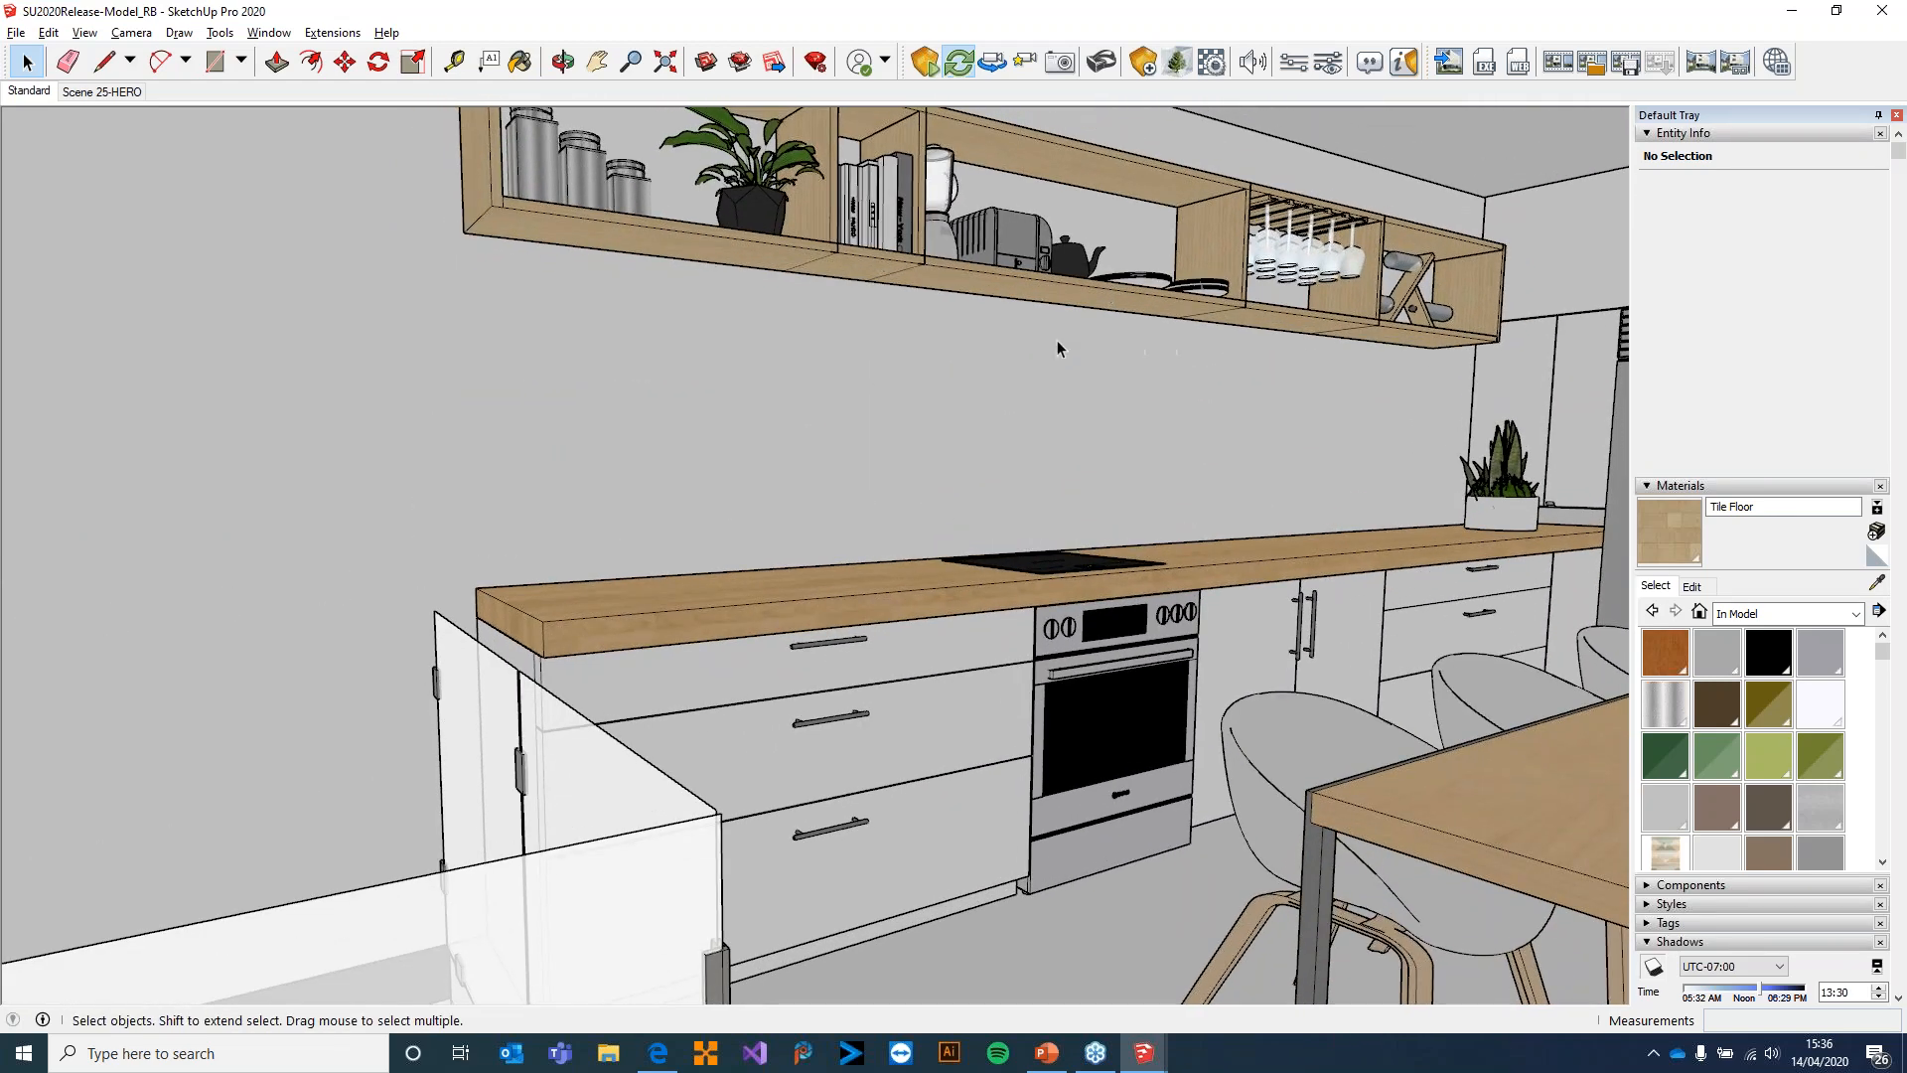
scroll(1057, 339, "up", 2)
scroll(934, 259, "up", 2)
middle_click_drag(730, 304, 887, 363, "shift")
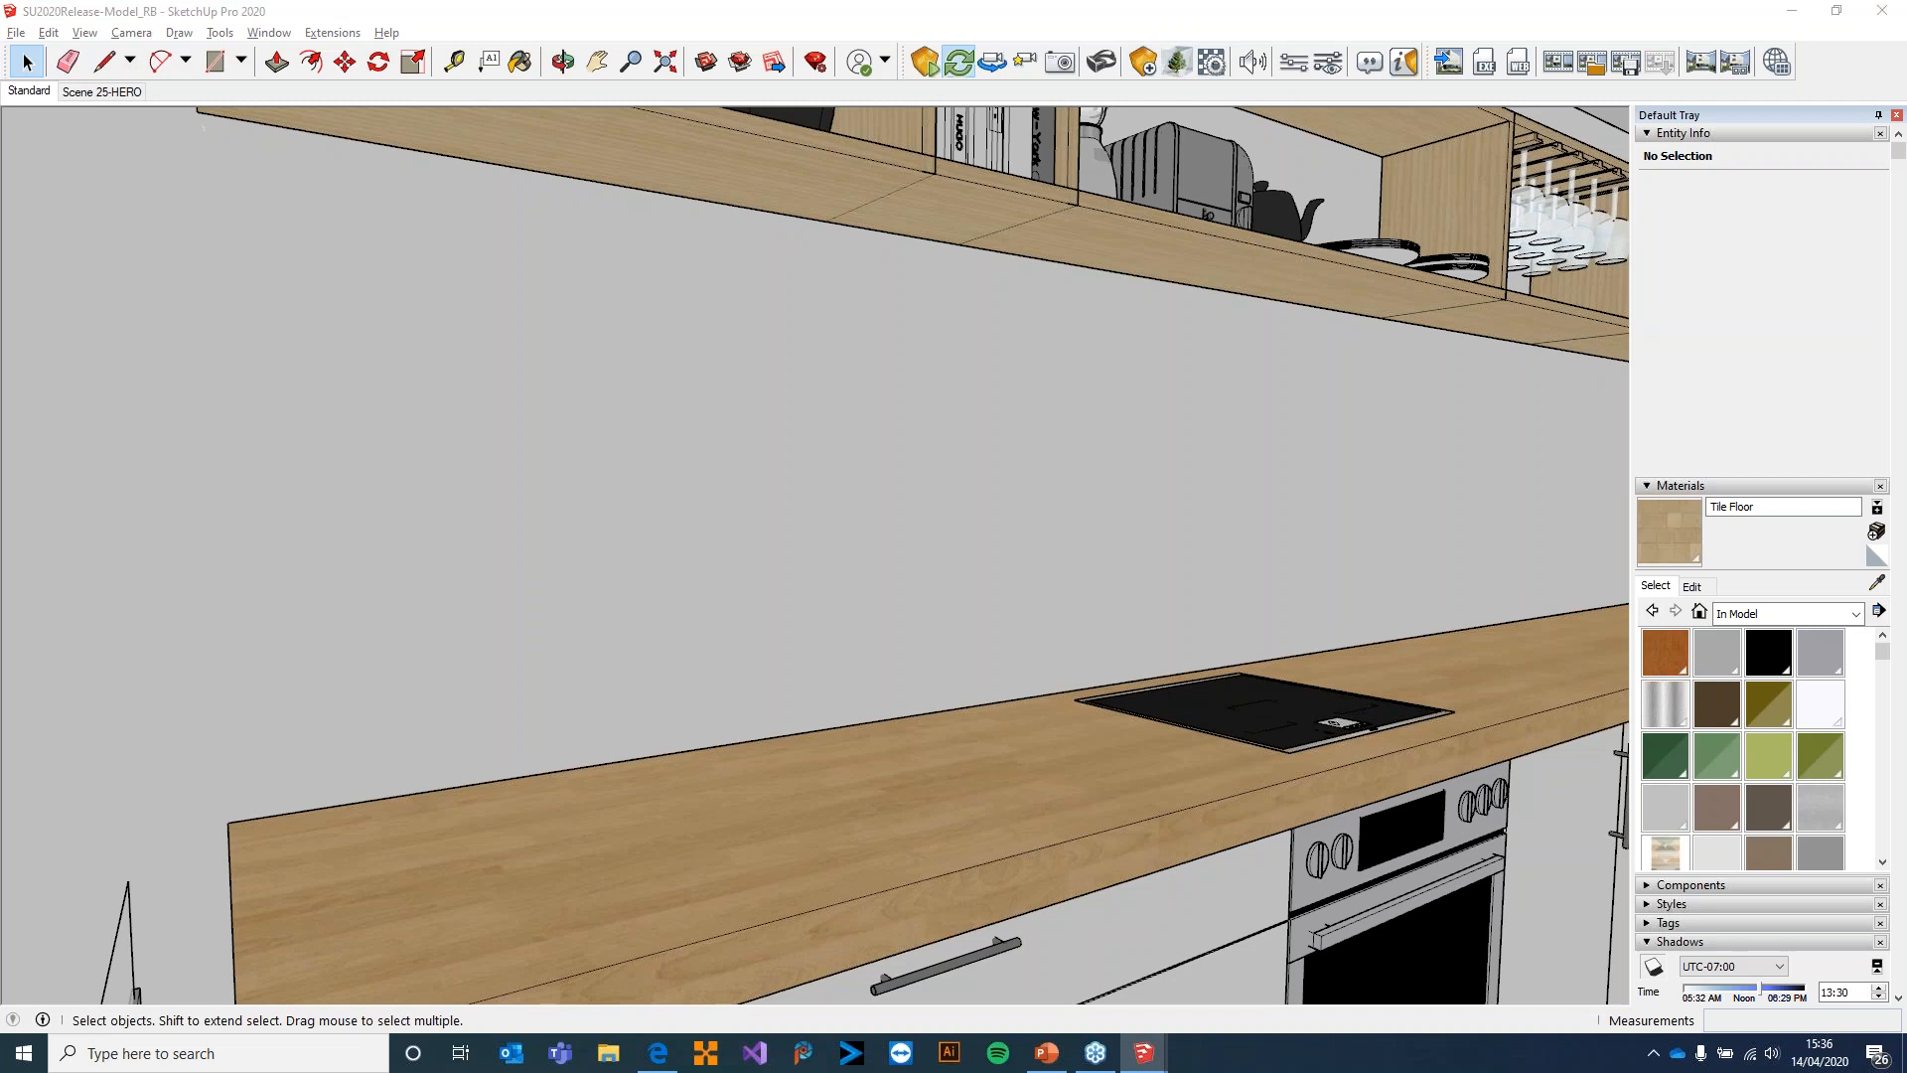
Add an Enscape rectangular area light just below the kitchen wall shelf, aimed at the worktop beside the hob
left_click_drag(909, 502, 262, 338)
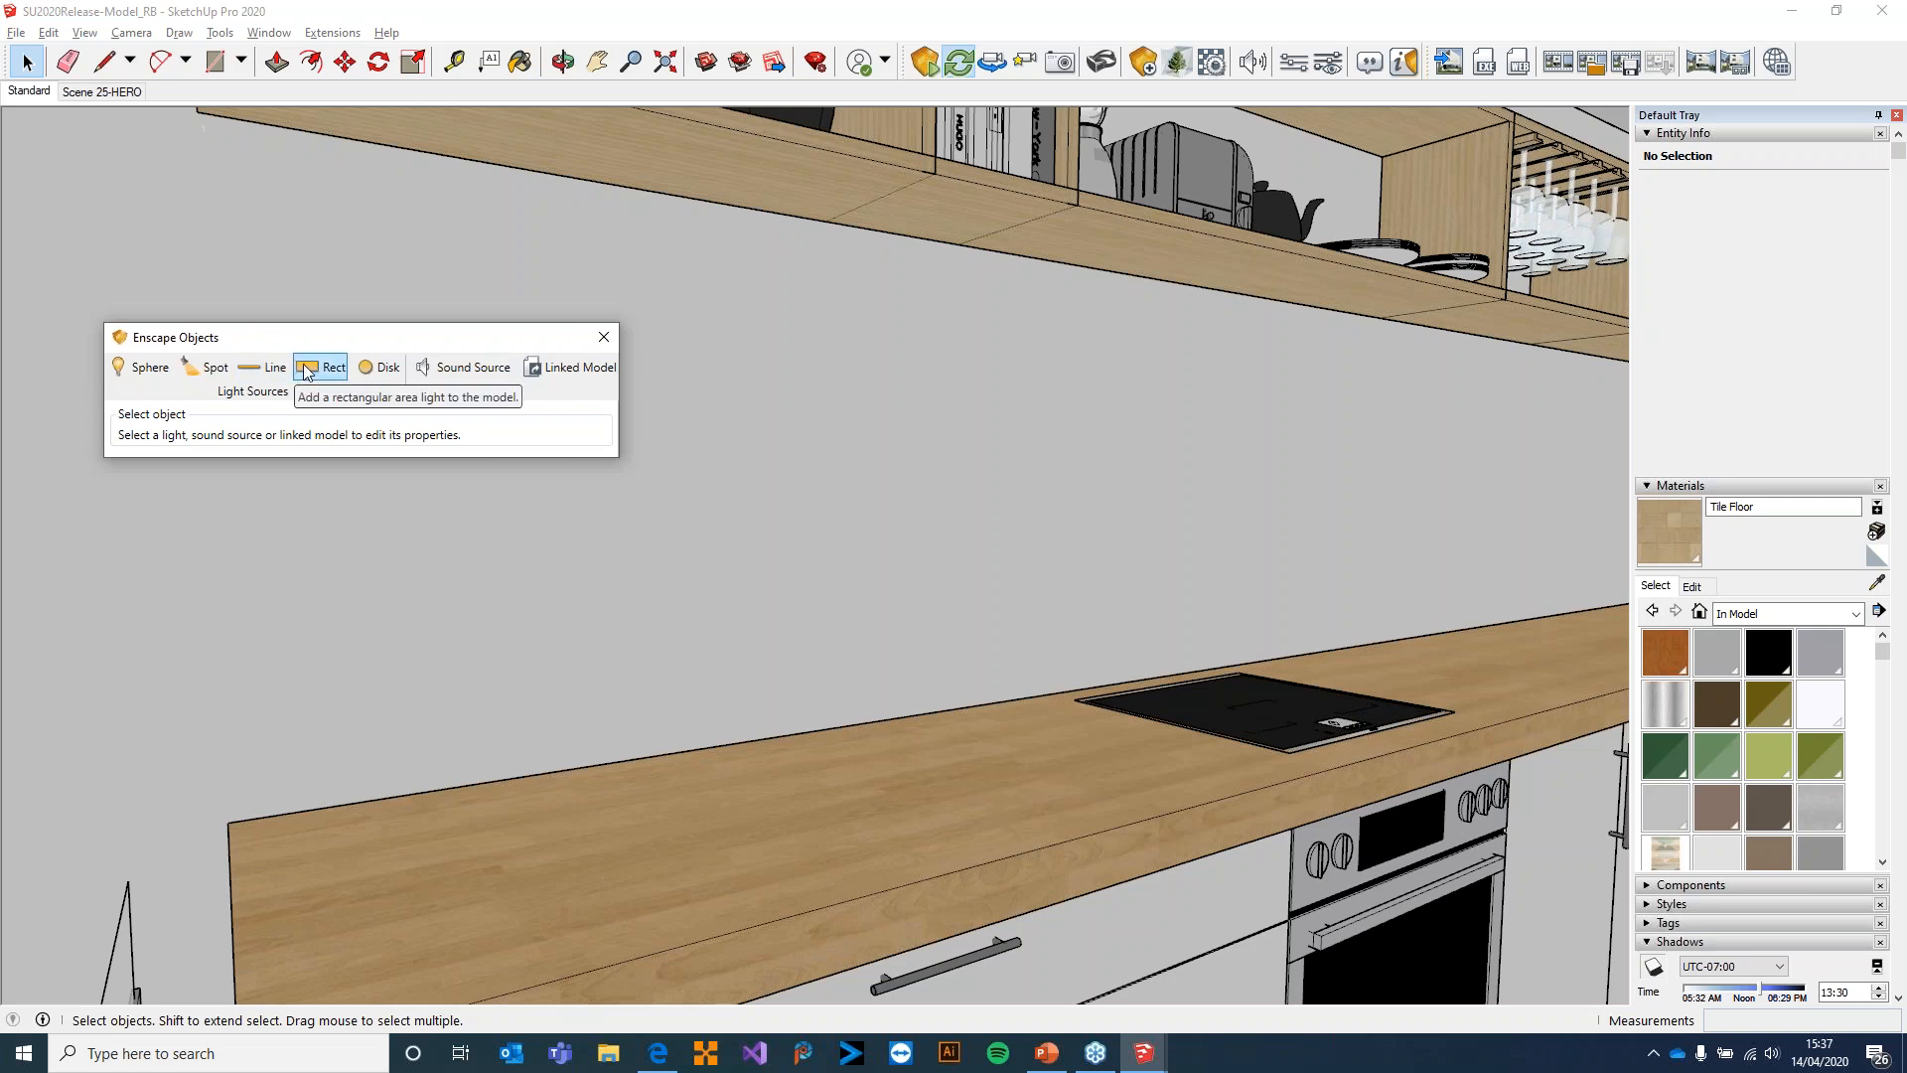
left_click_drag(308, 336, 295, 297)
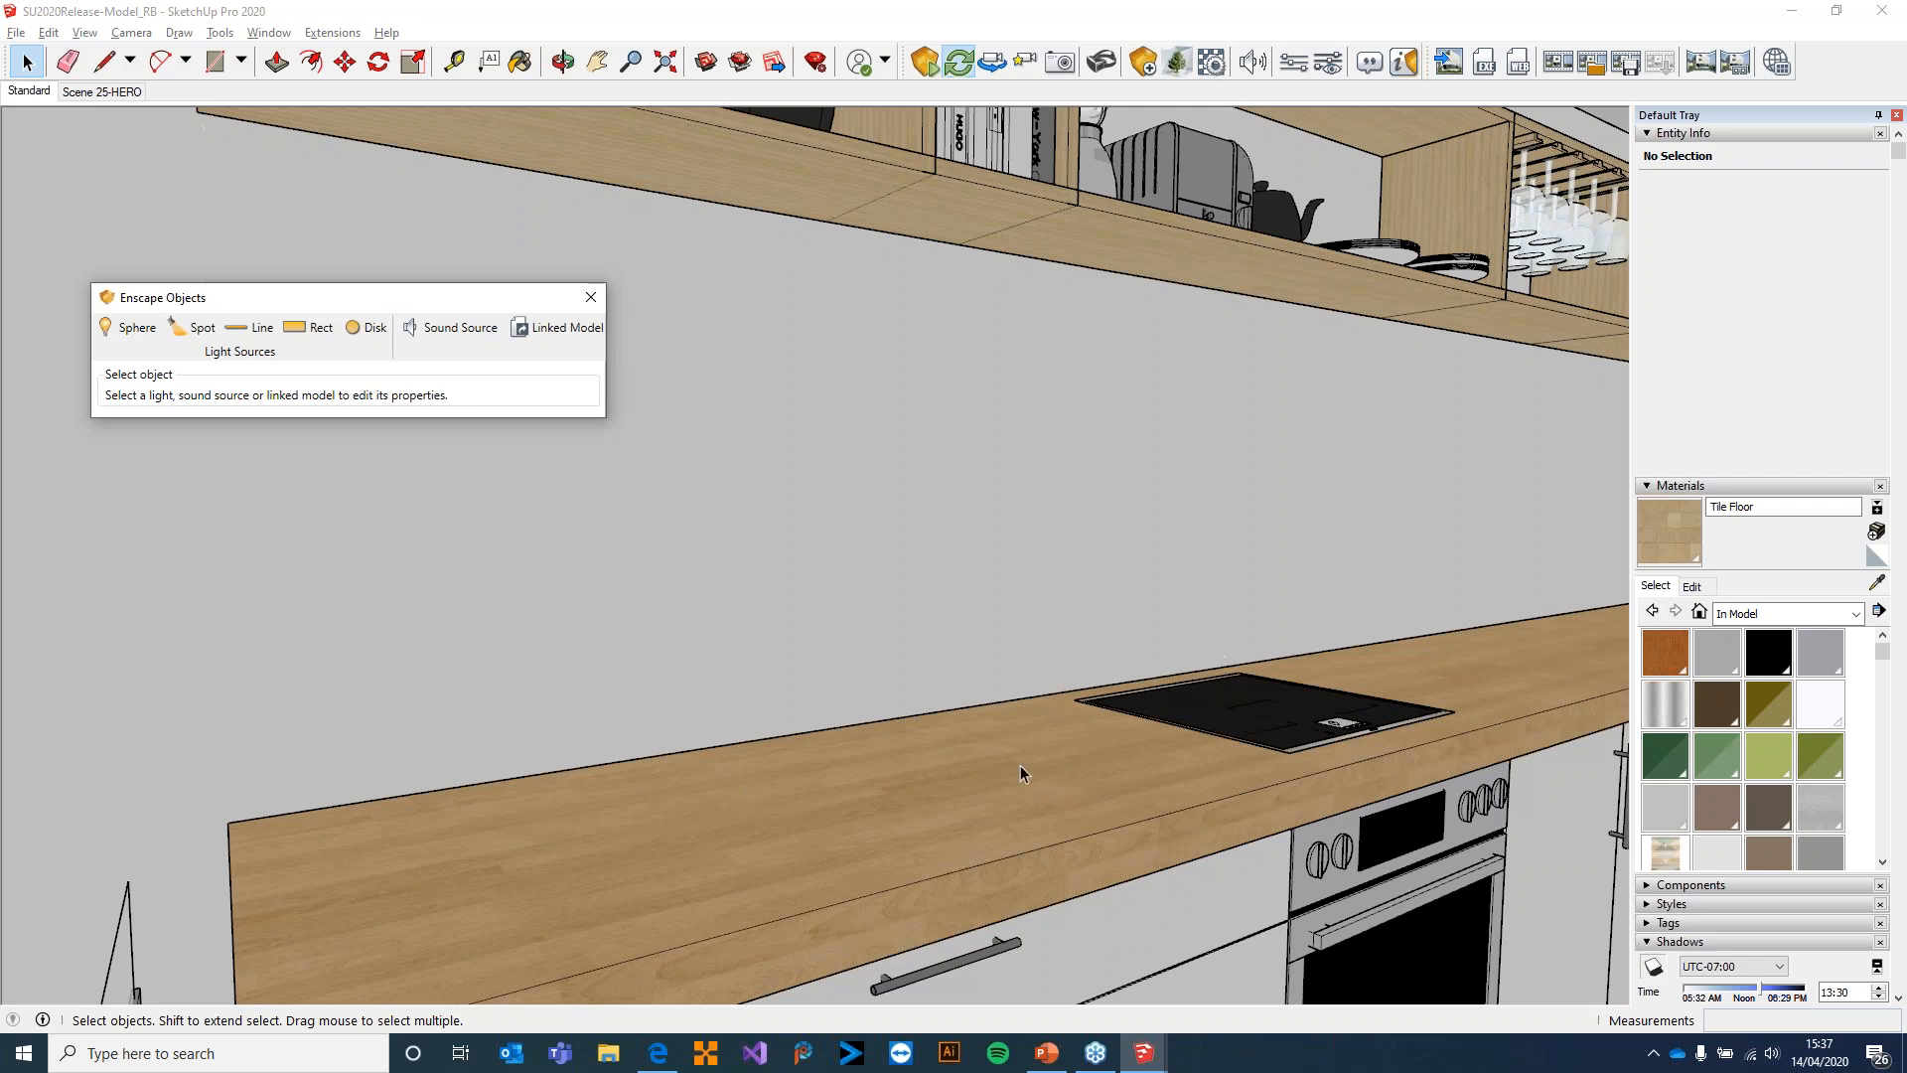
left_click(303, 327)
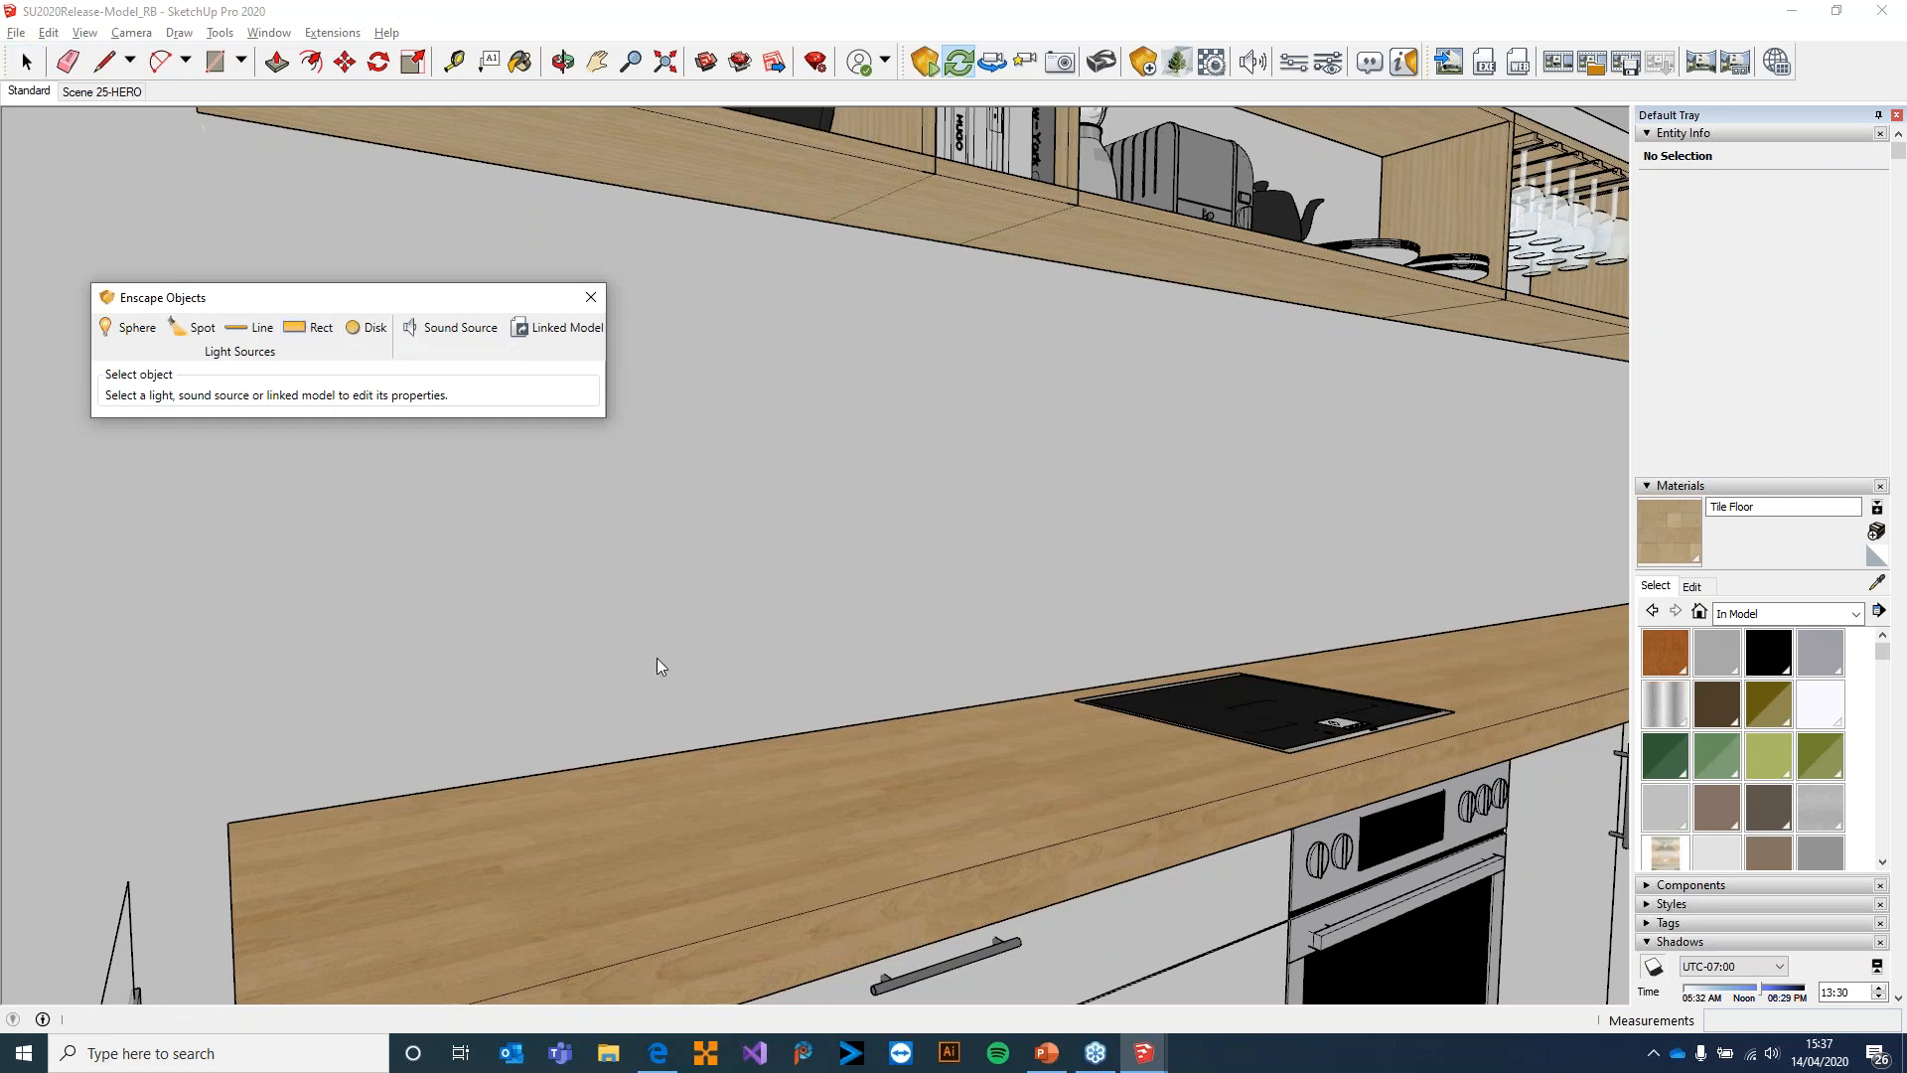
left_click(762, 179)
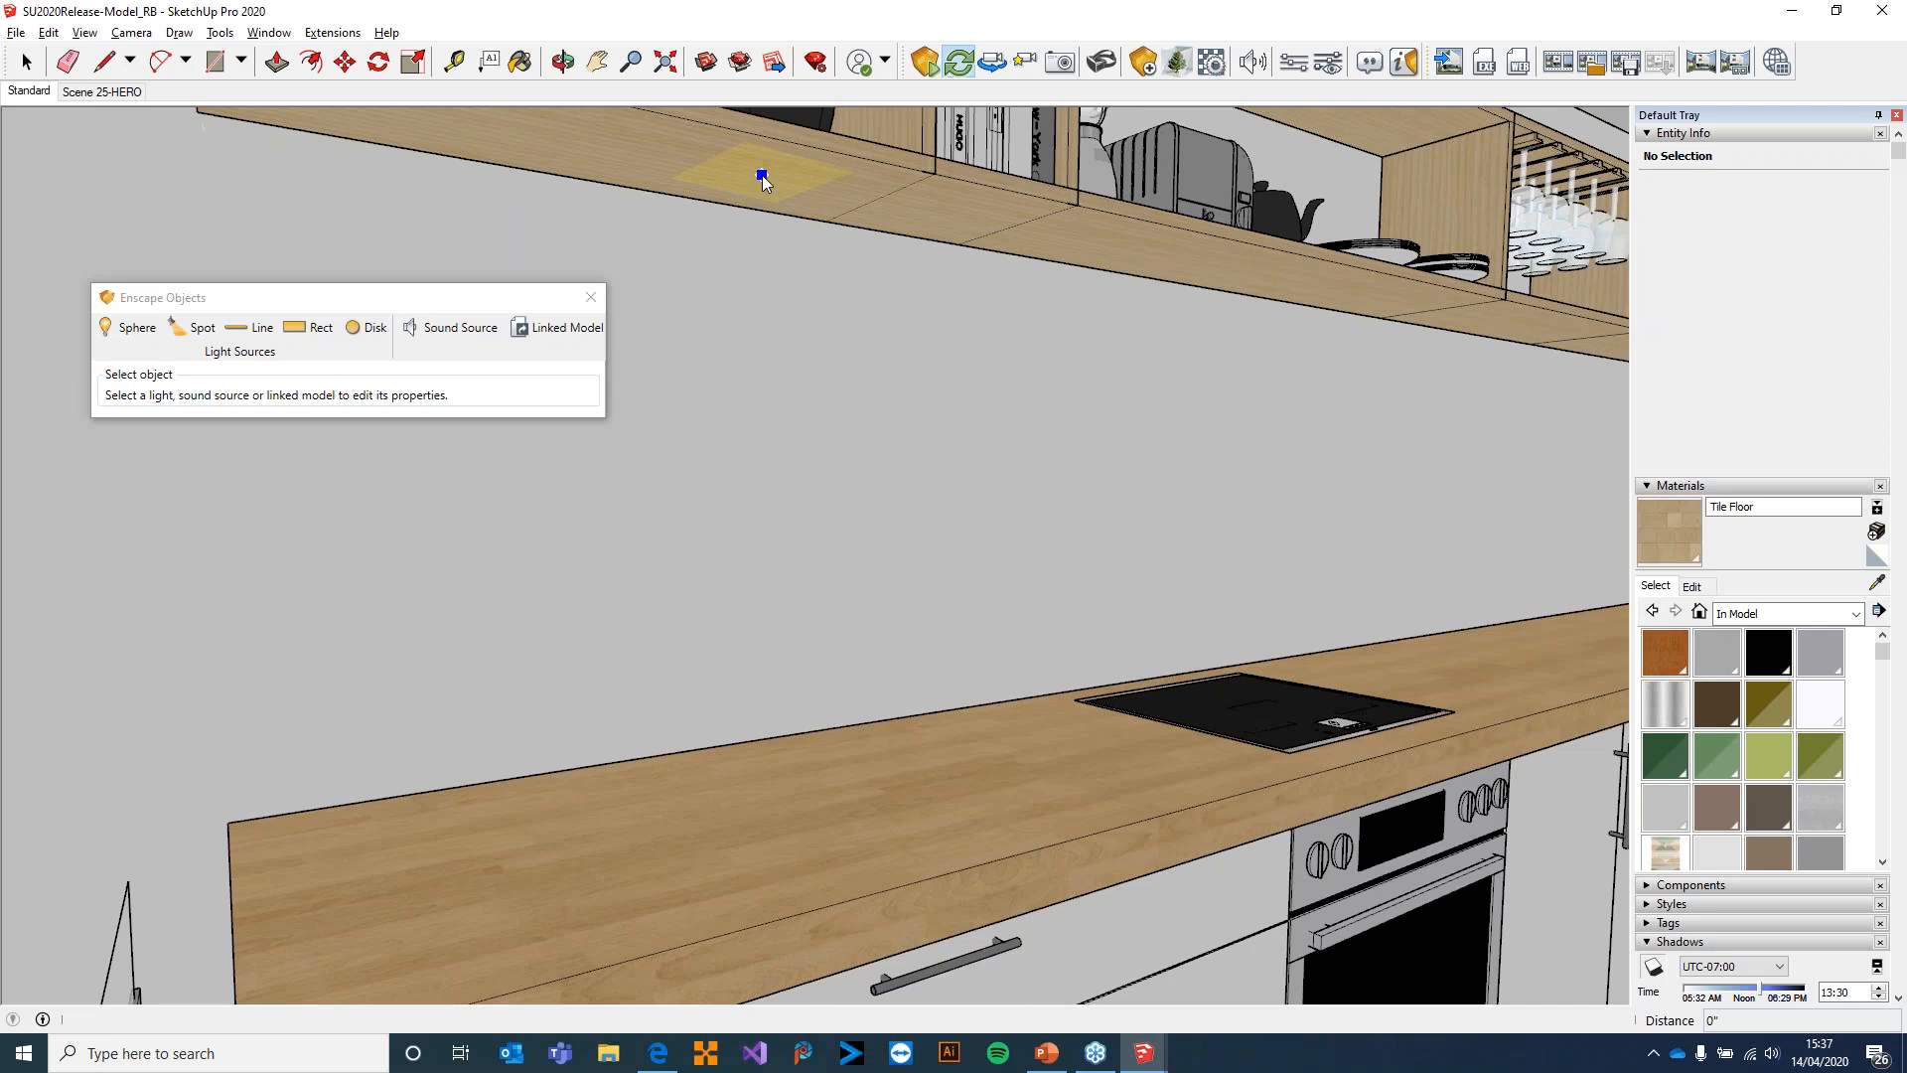
left_click(762, 181)
left_click(759, 238)
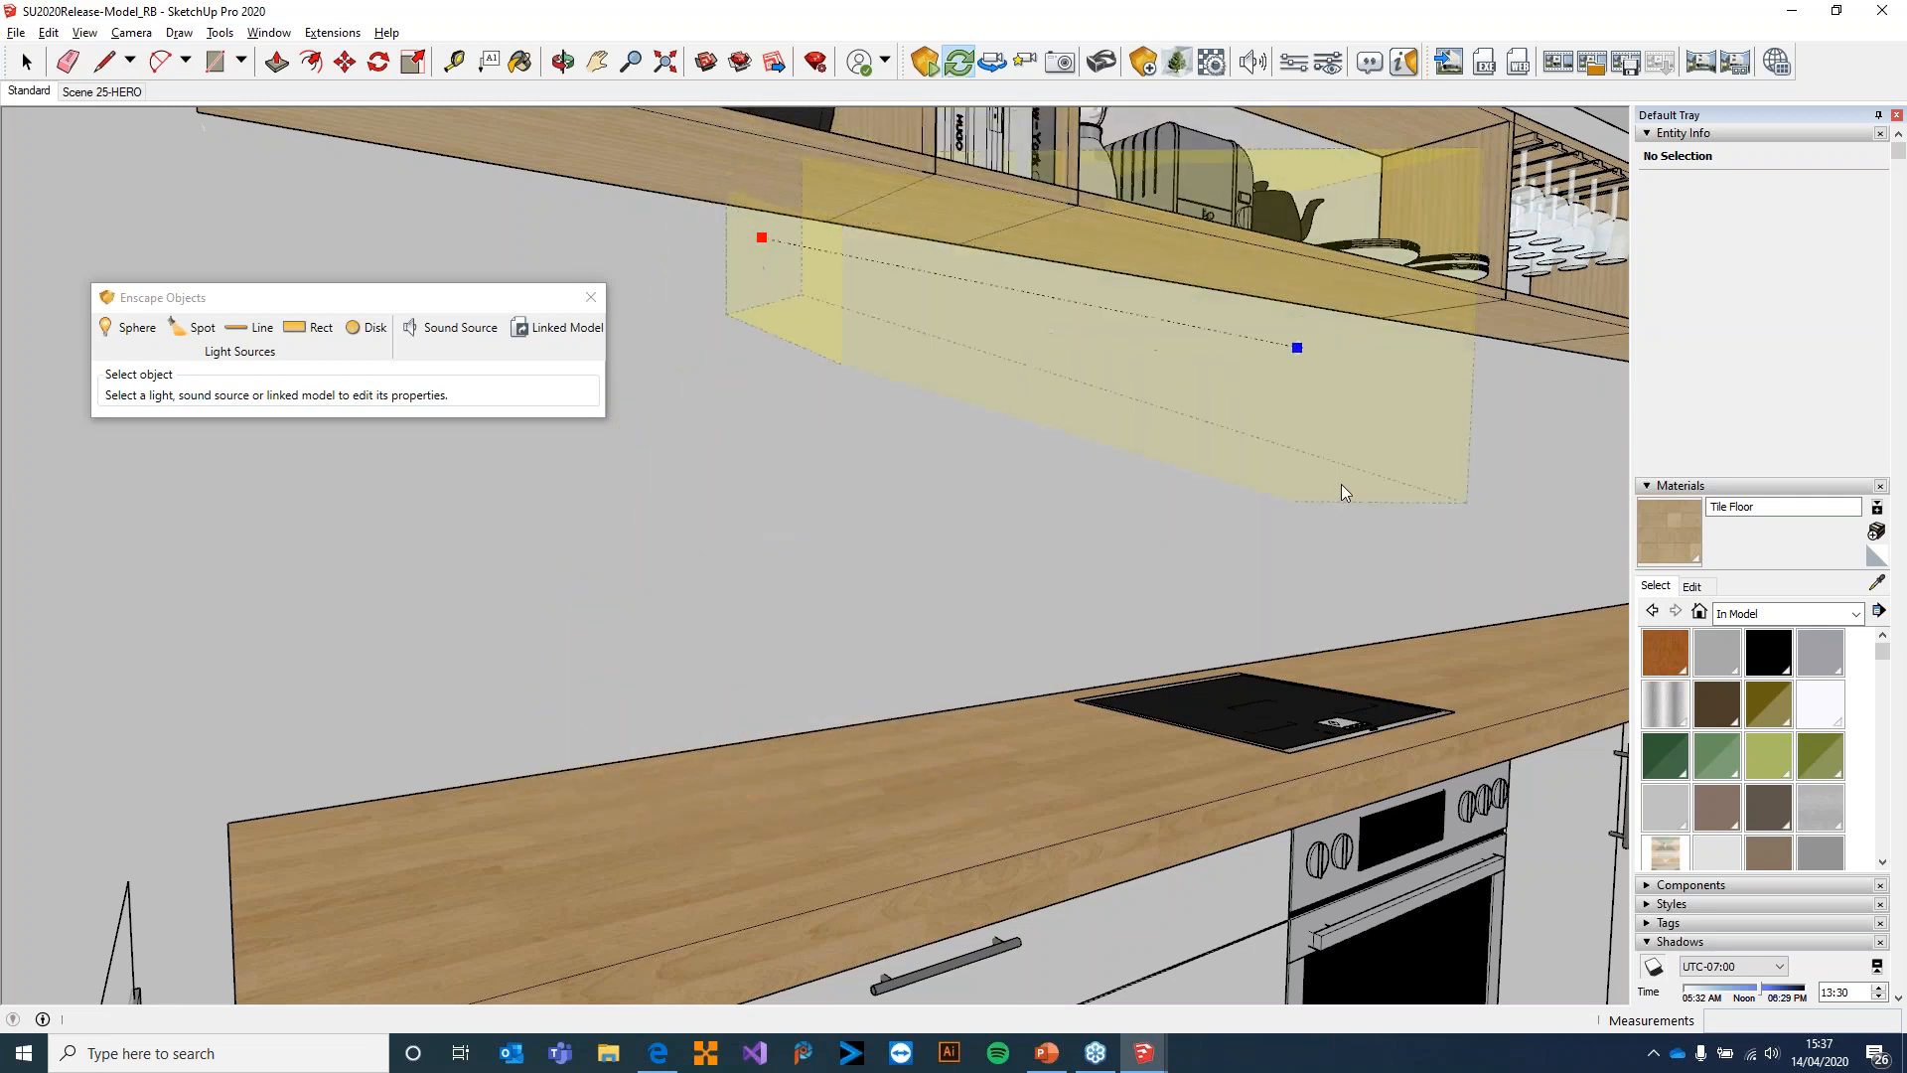
right_click(1115, 772)
left_click(924, 574)
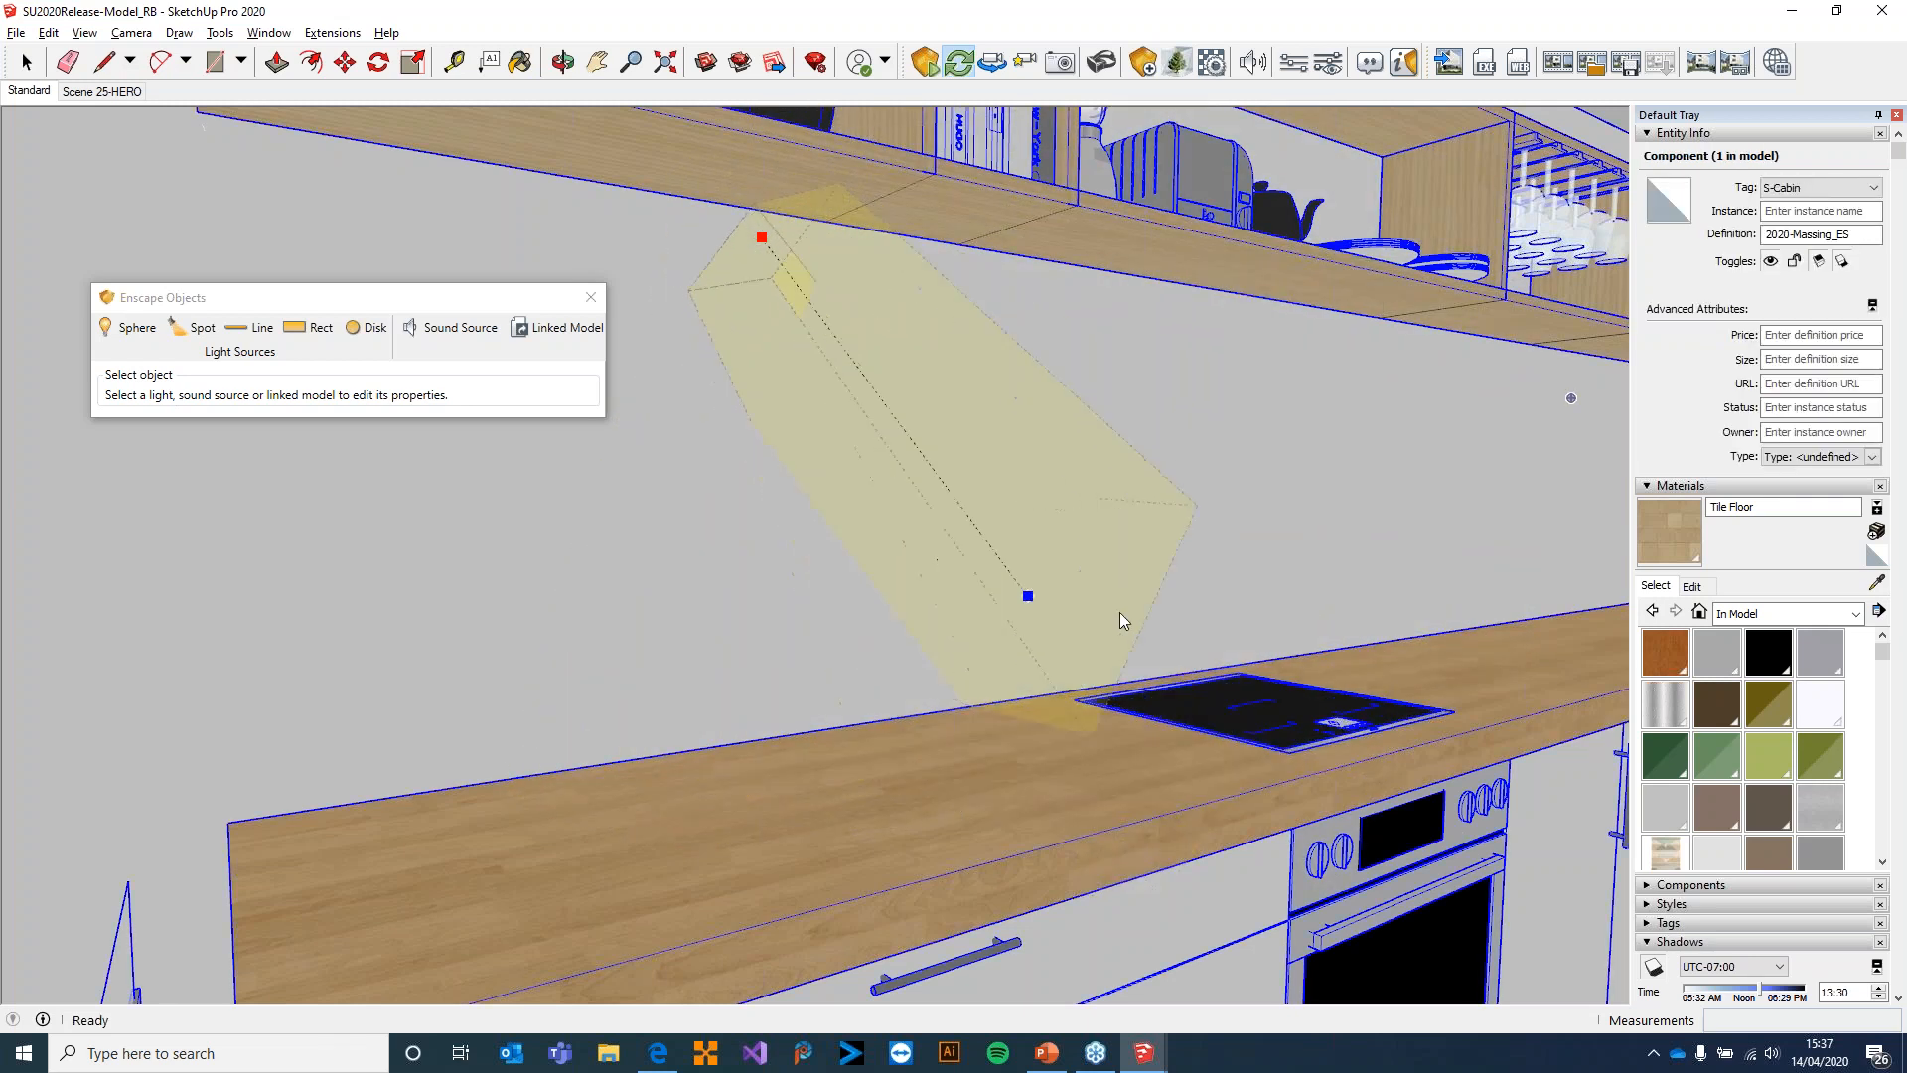
left_click(1147, 745)
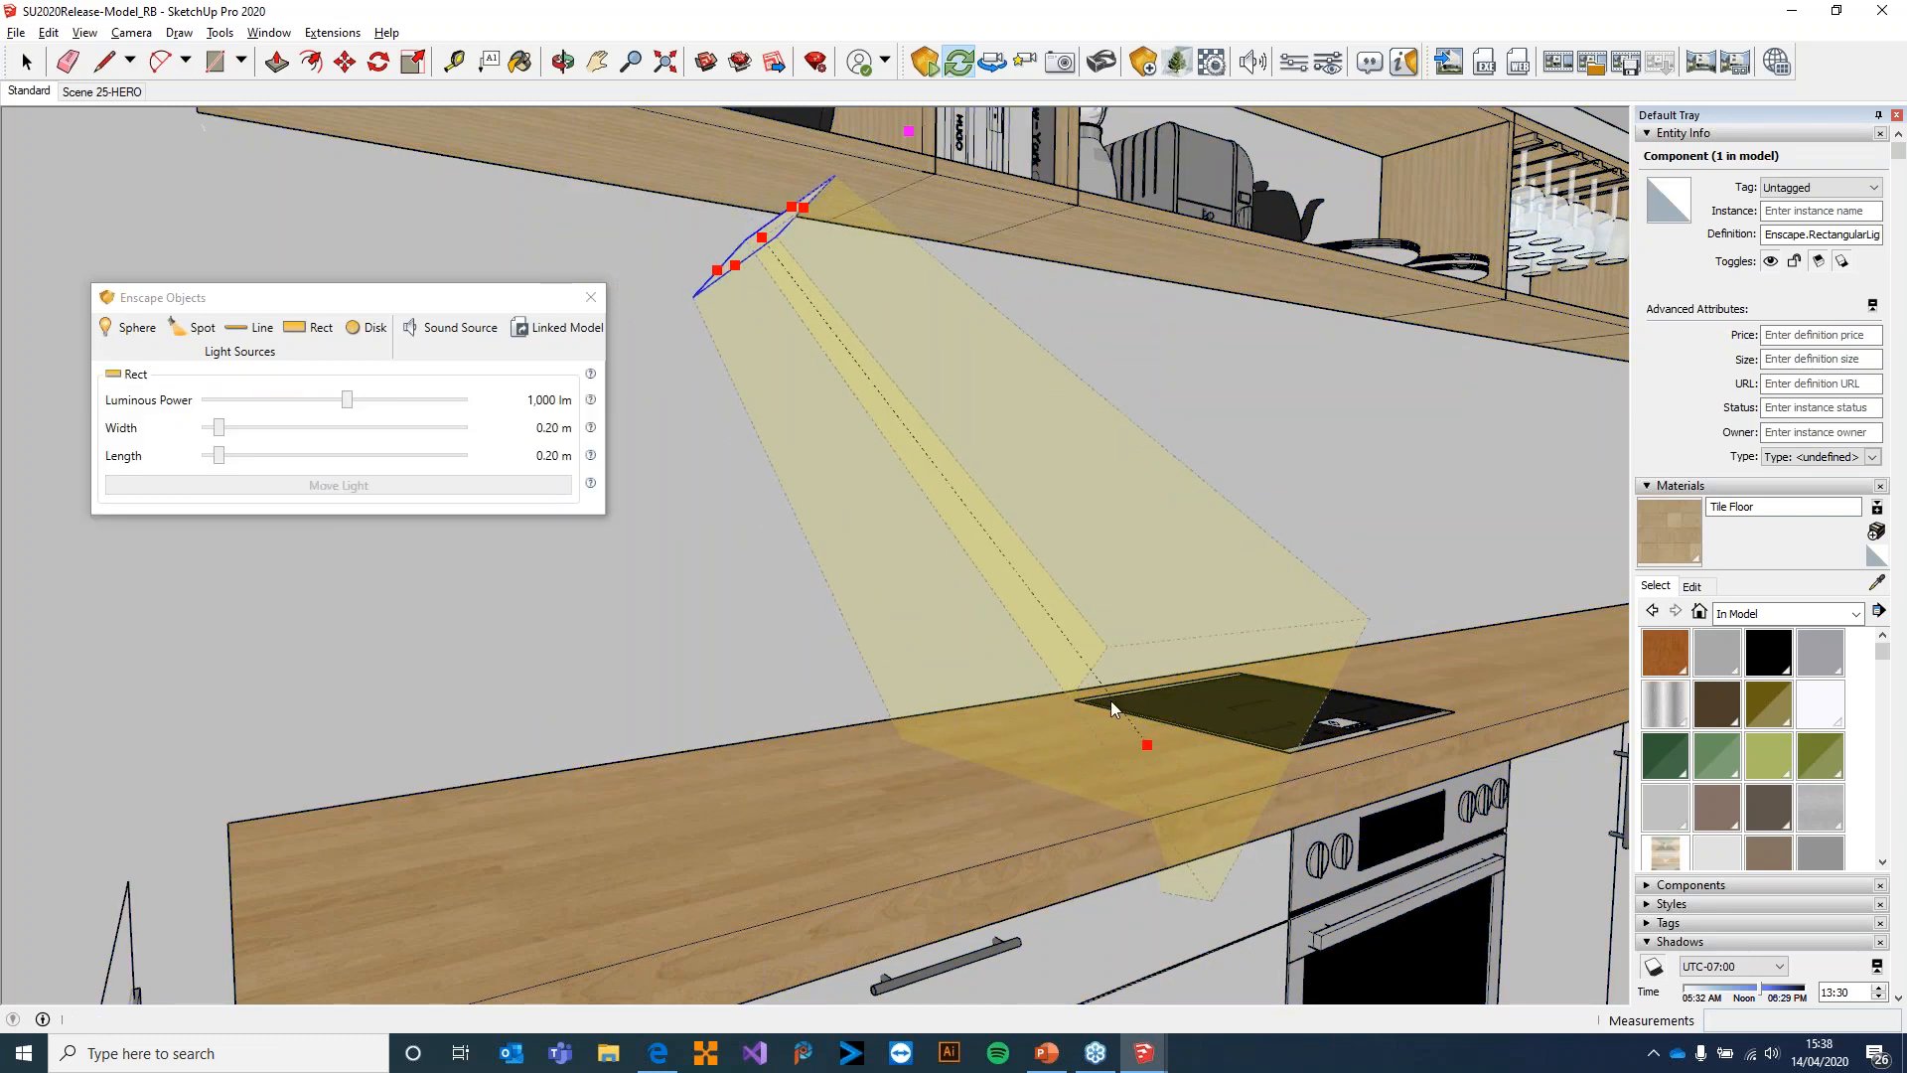
Set the rectangular light's luminous power to 300,000 lm and both its width and length to 0.10 m
left_click(348, 400)
left_click_drag(347, 399, 751, 457)
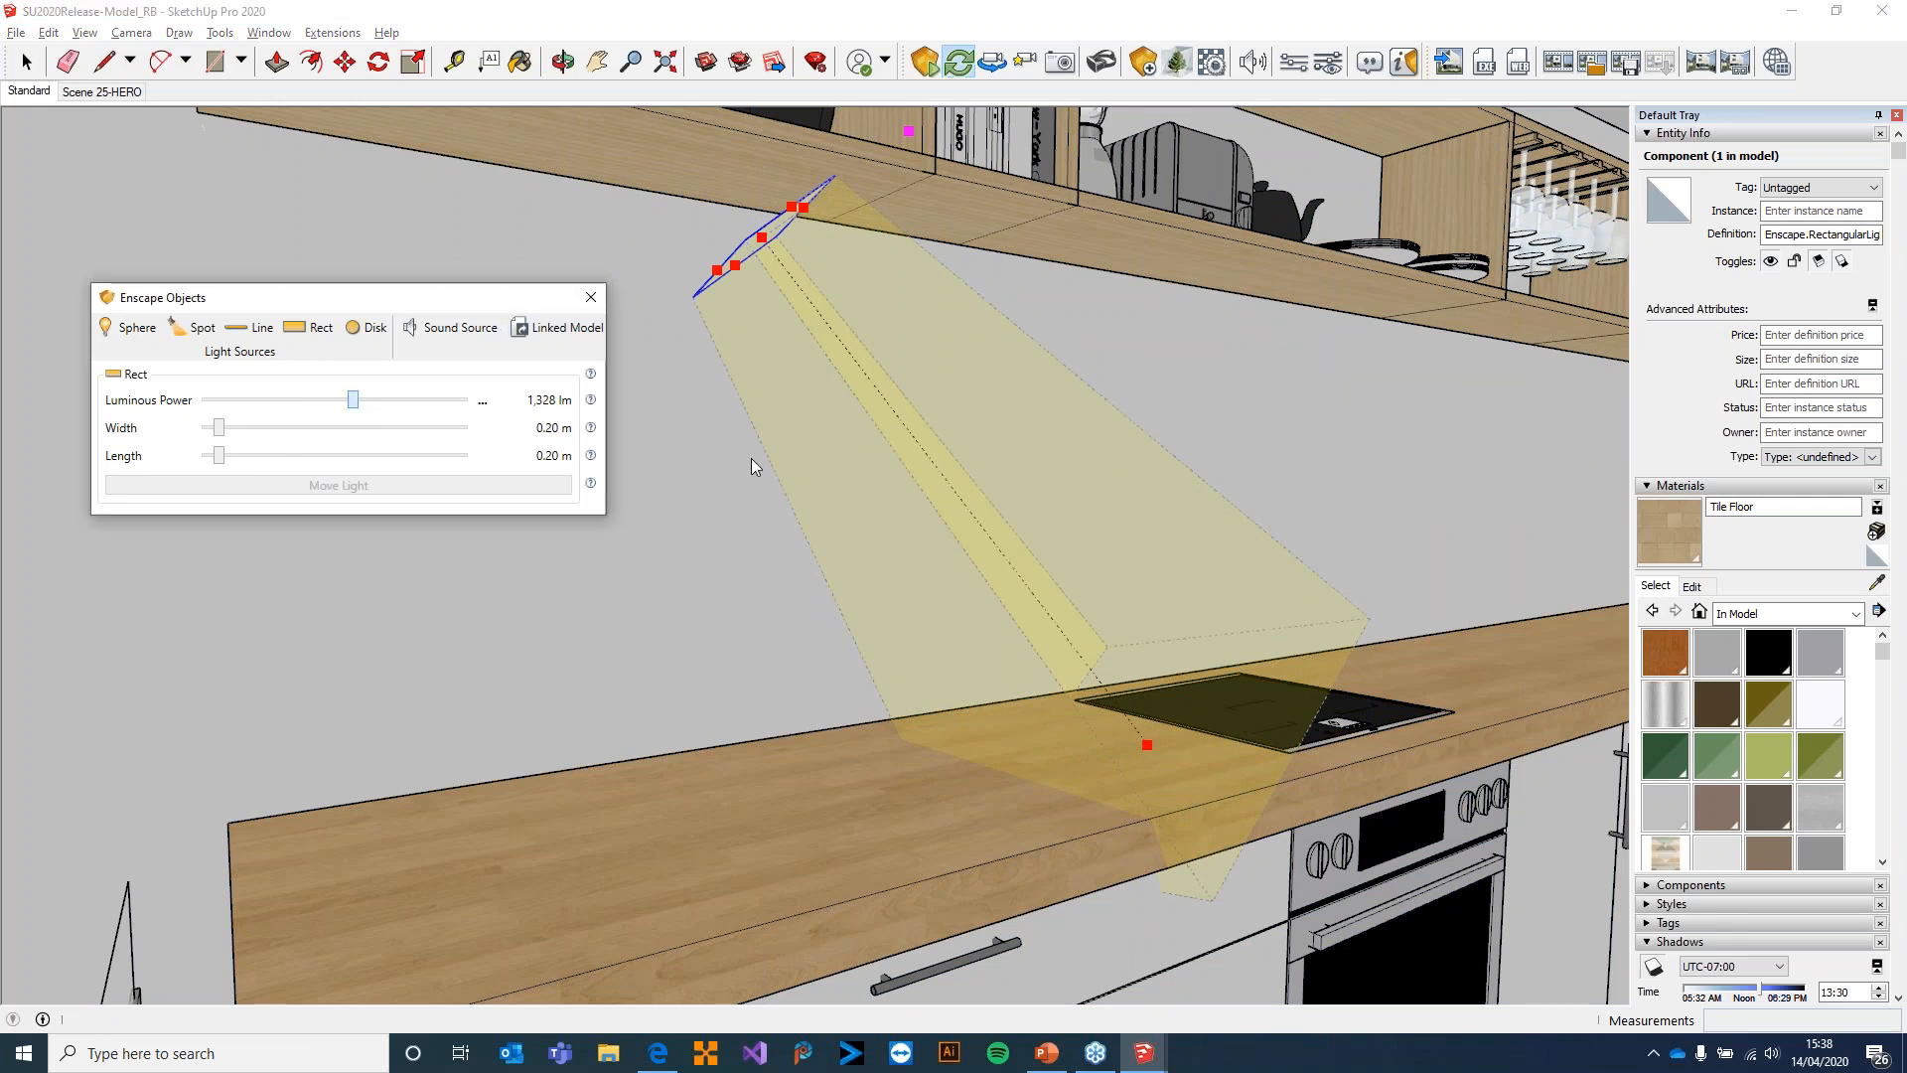
right_click(497, 435)
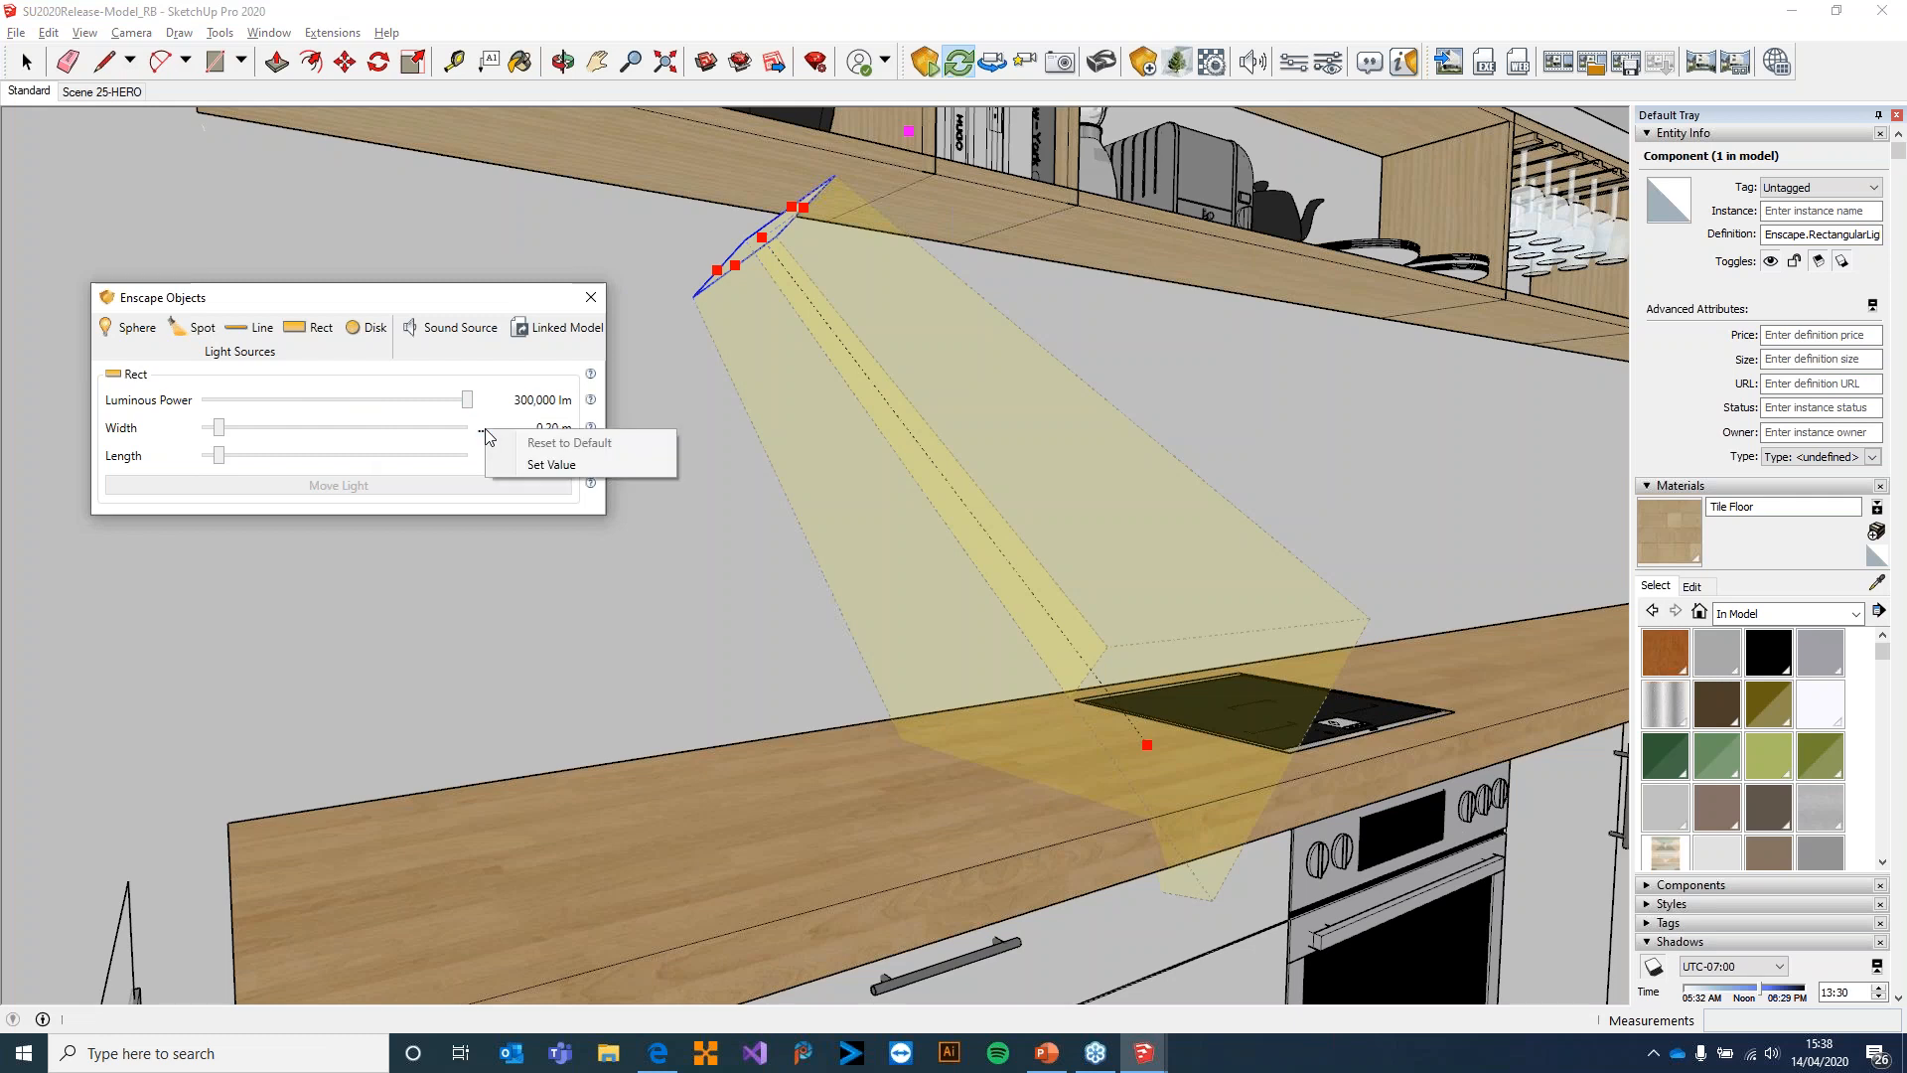
left_click(597, 468)
type("0.1")
key("Return")
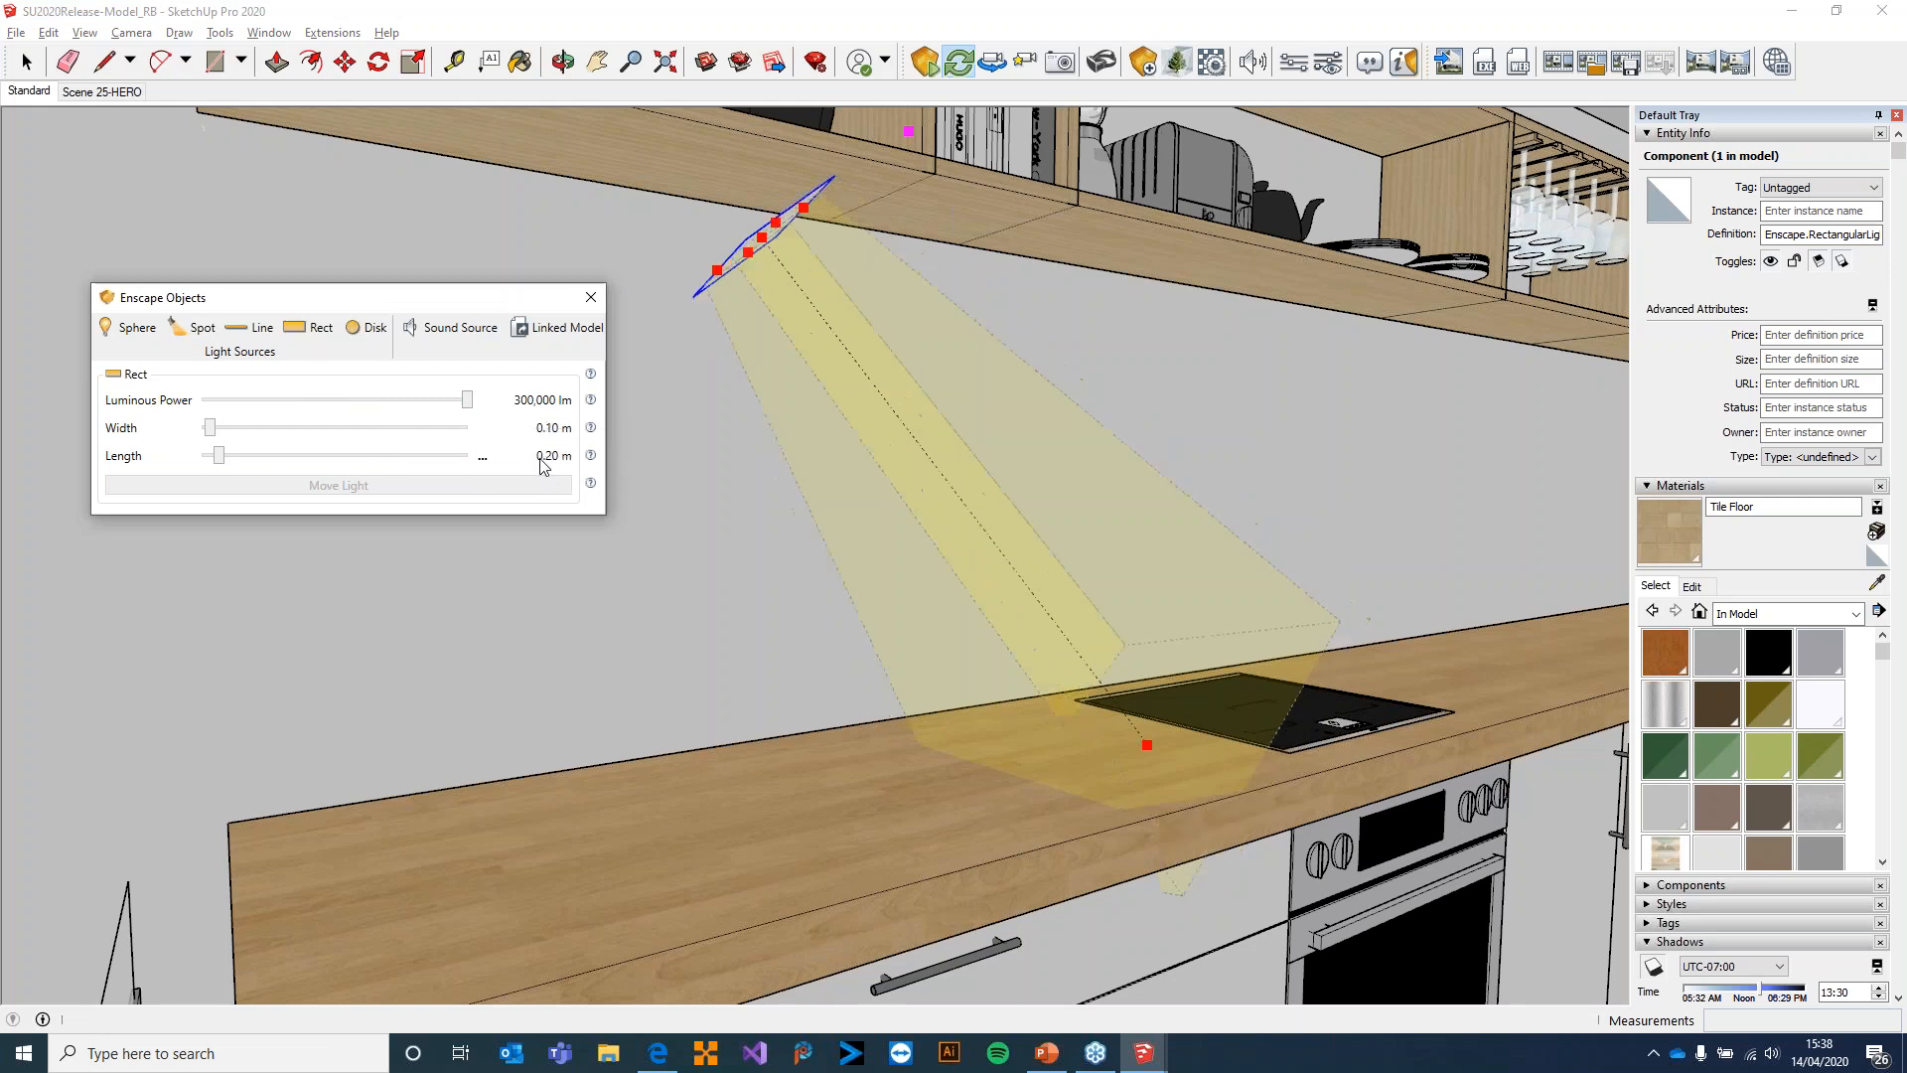
right_click(482, 462)
left_click(551, 489)
type("0.1")
key("Return")
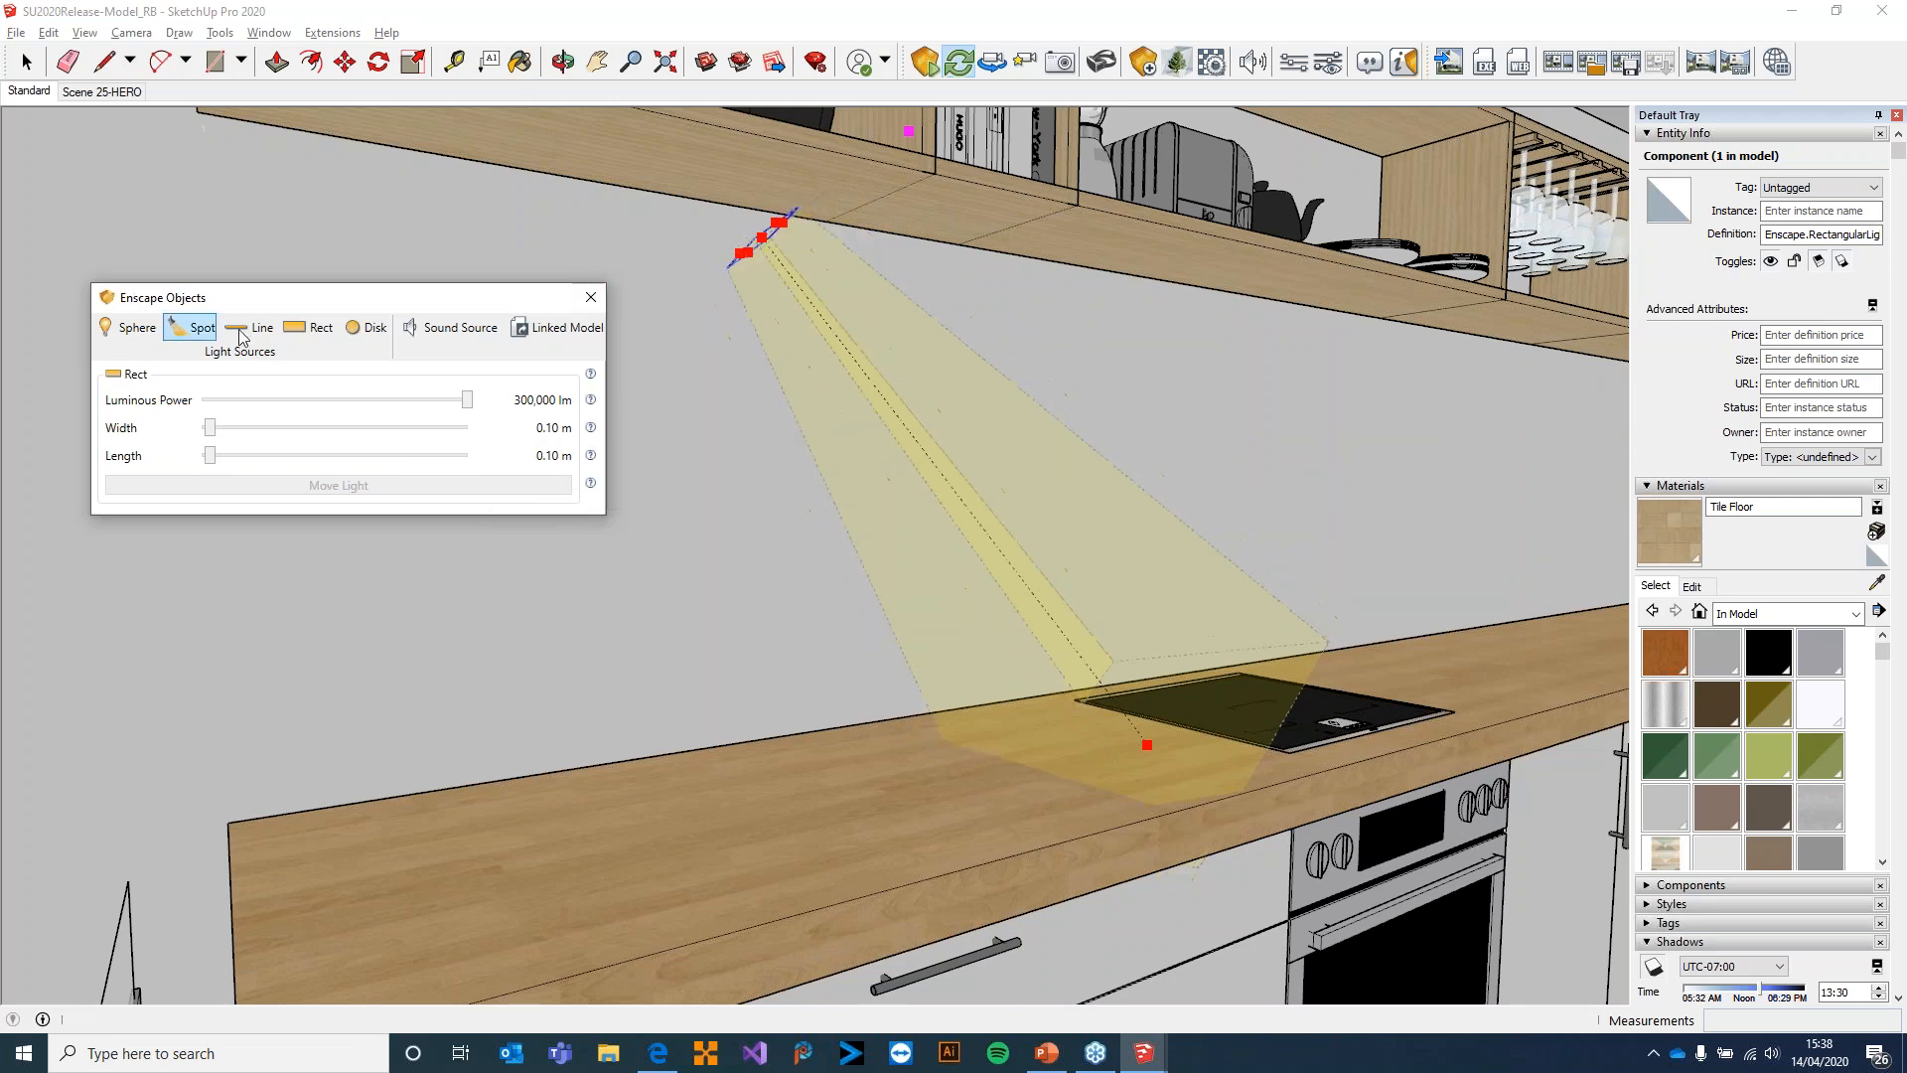
Add an Enscape disk light under the wall shelf's end farthest from the fridge, aimed down at the worktop
left_click(365, 329)
middle_click_drag(538, 175, 599, 187)
left_click(596, 187)
left_click(596, 187)
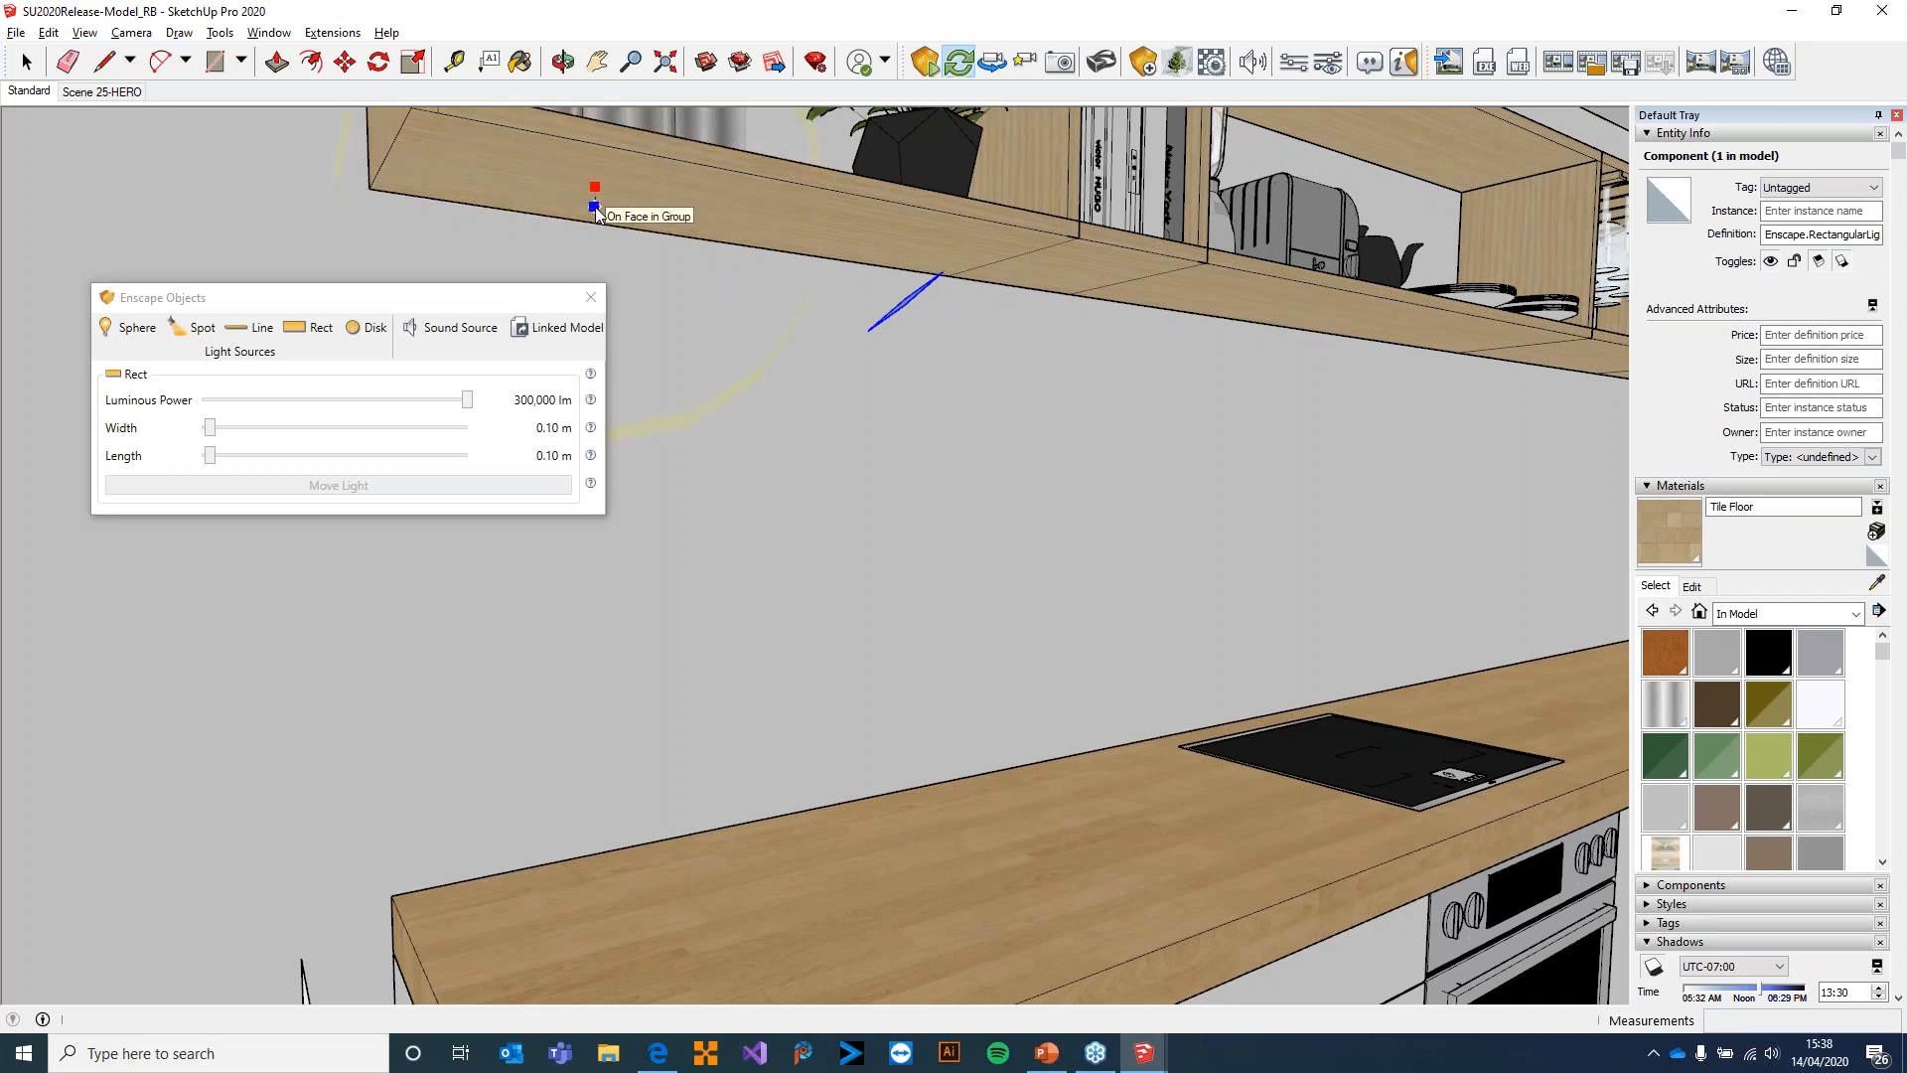
left_click(594, 187)
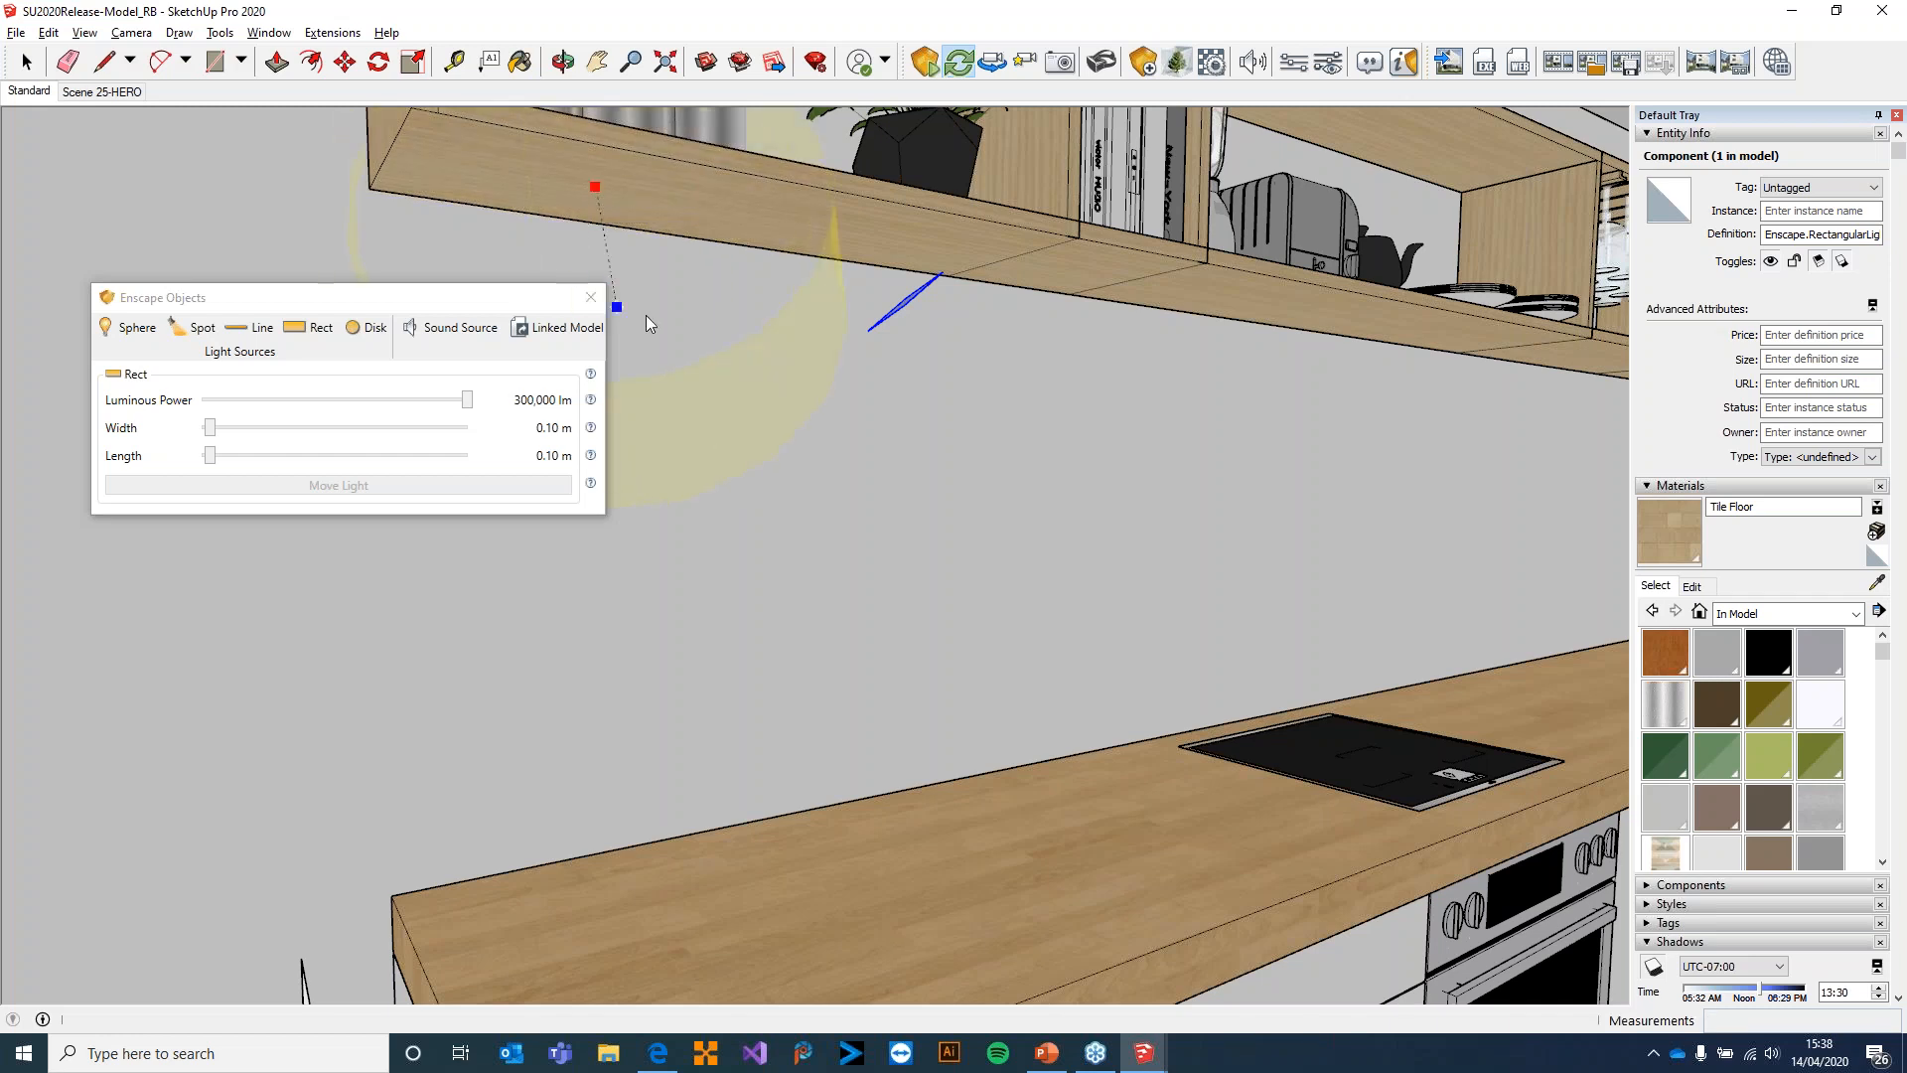
left_click(716, 886)
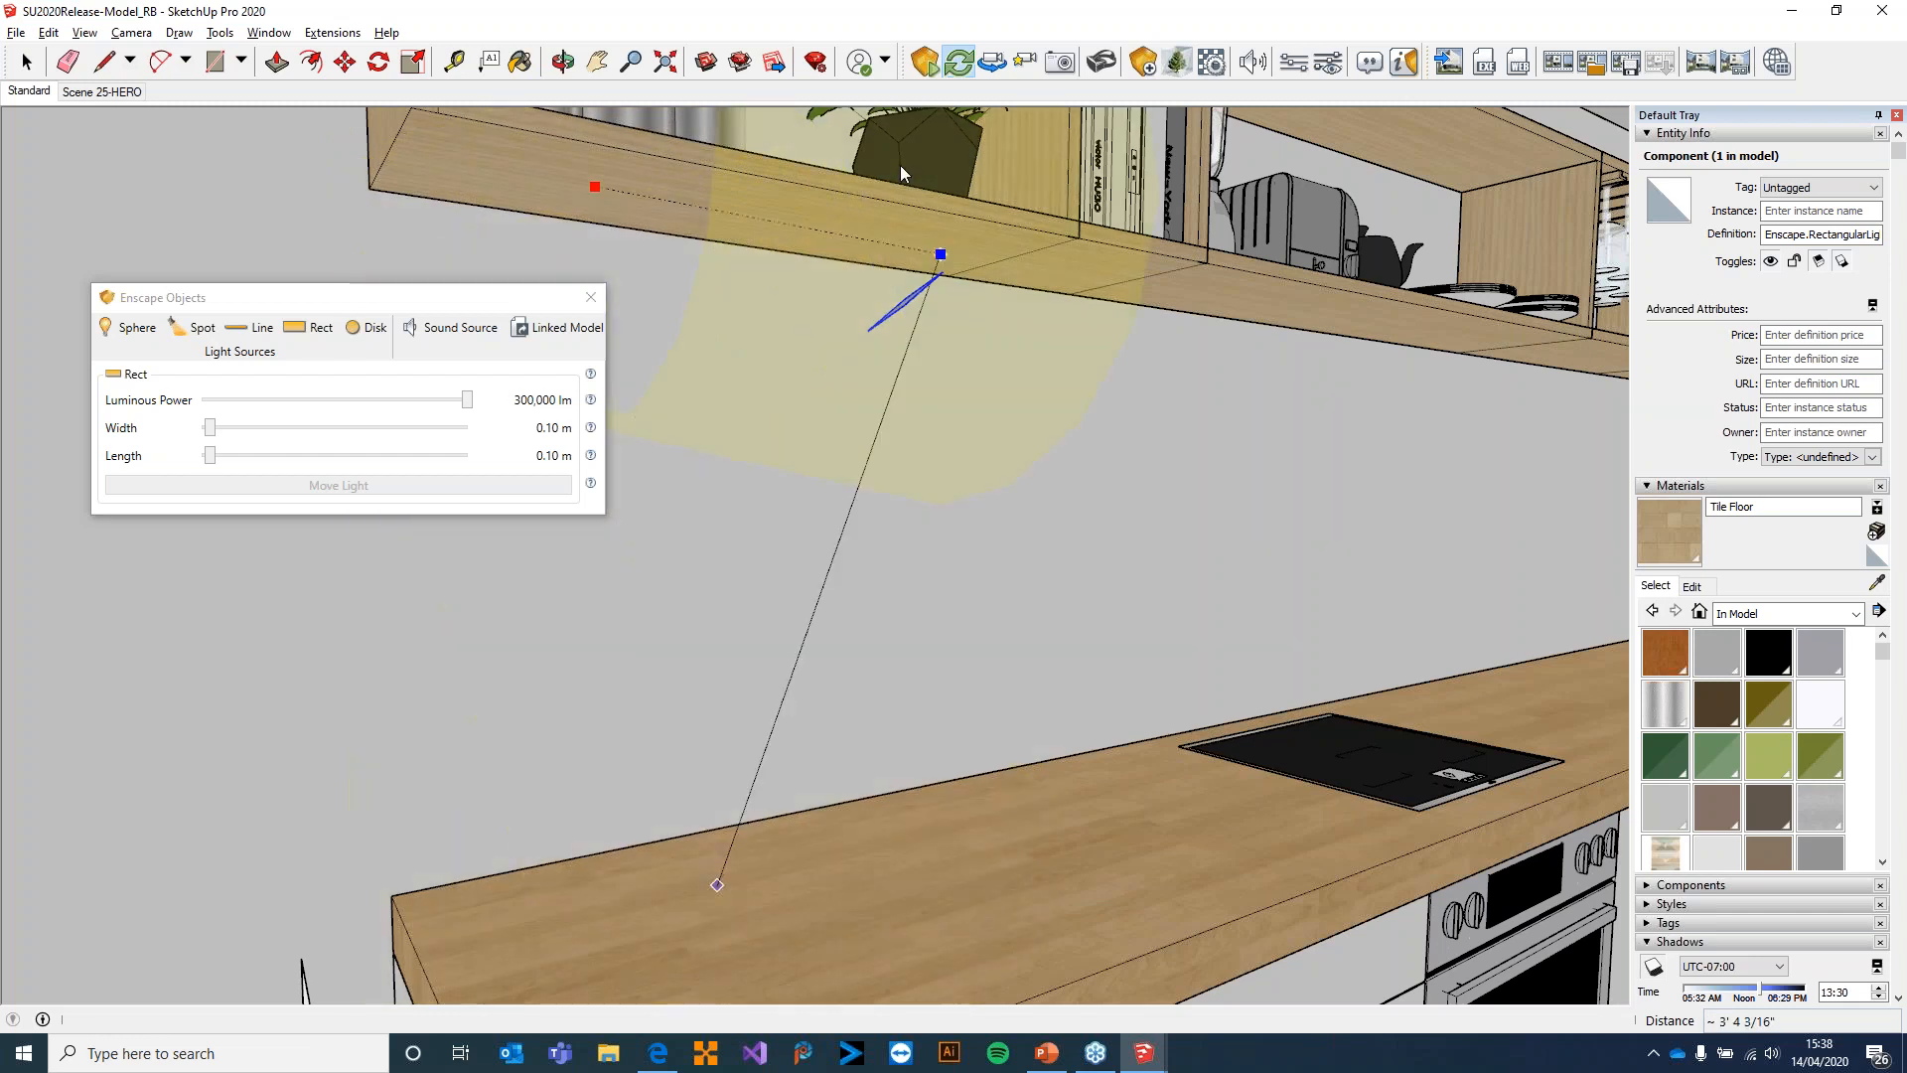
left_click(717, 887)
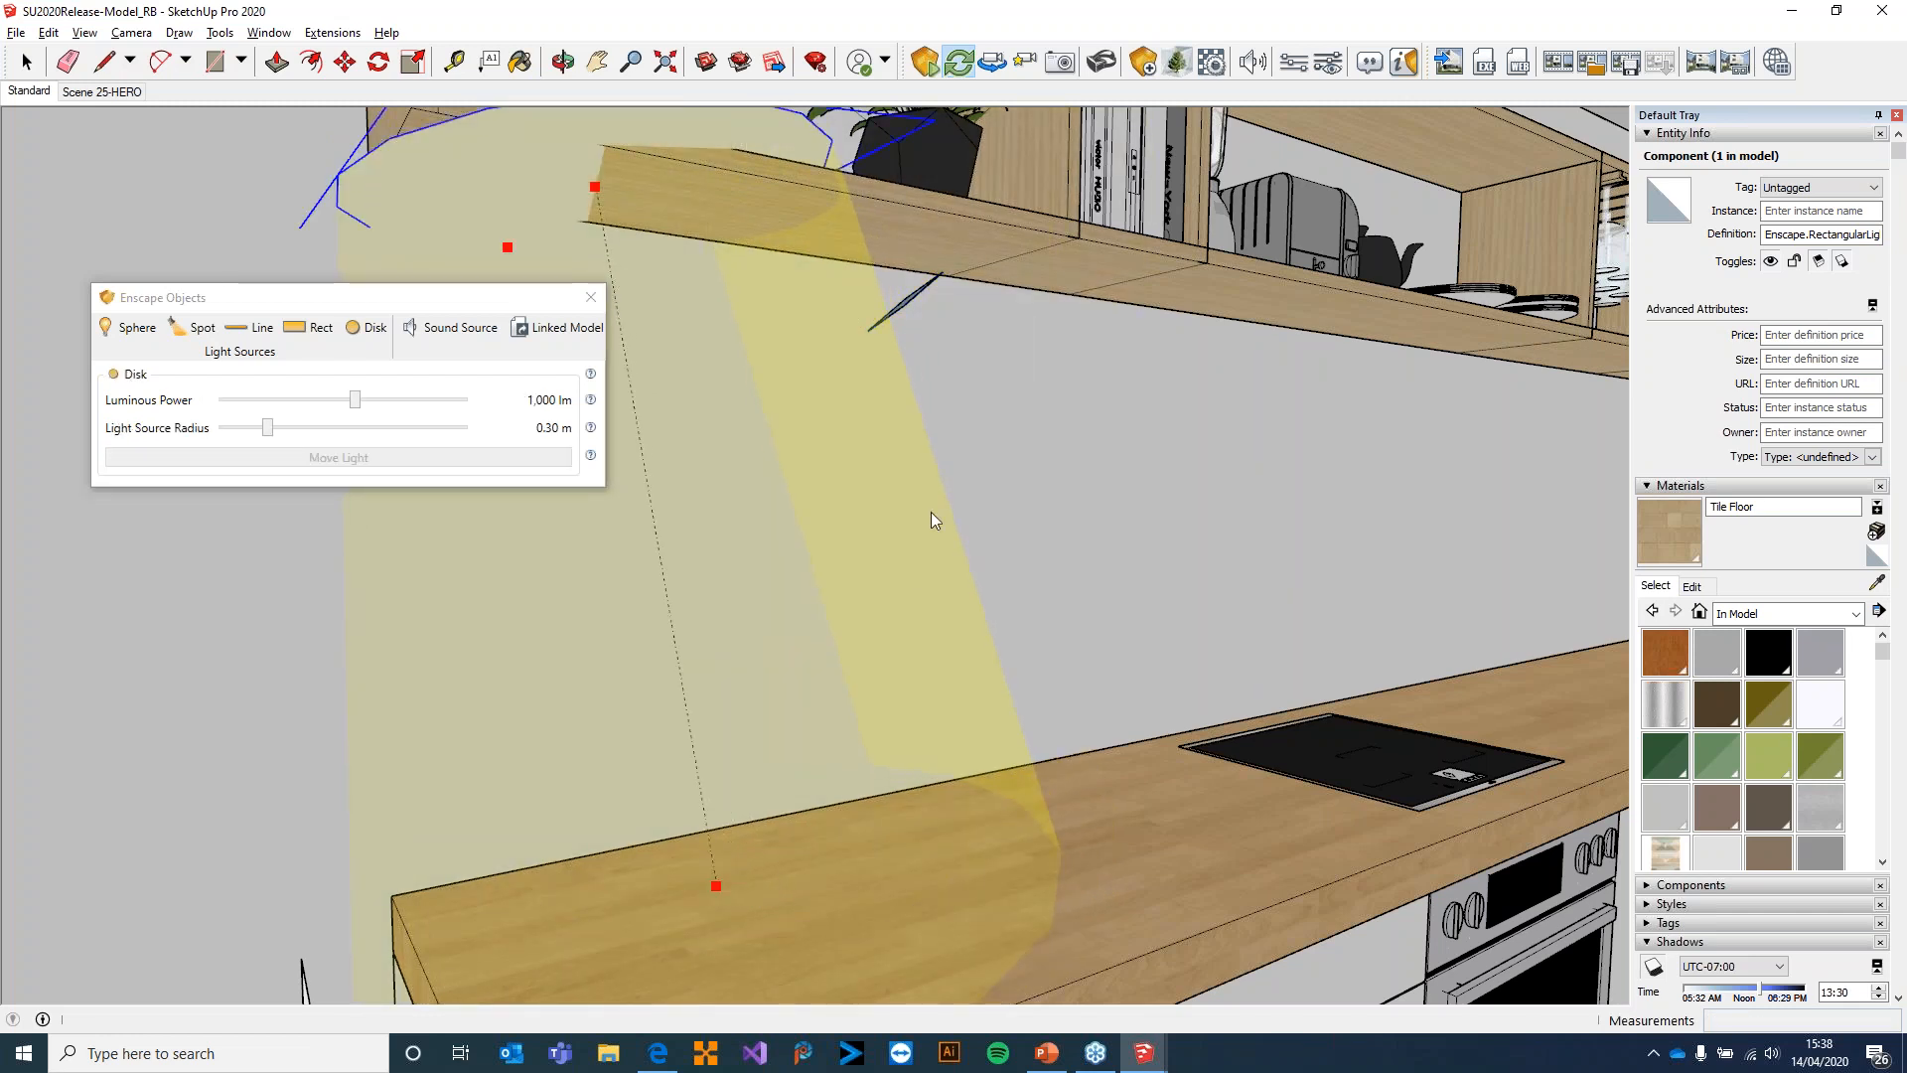
Set the disk light's source radius to 0.10 m and its luminous power to 300,000 lm
left_click(490, 434)
left_click(557, 469)
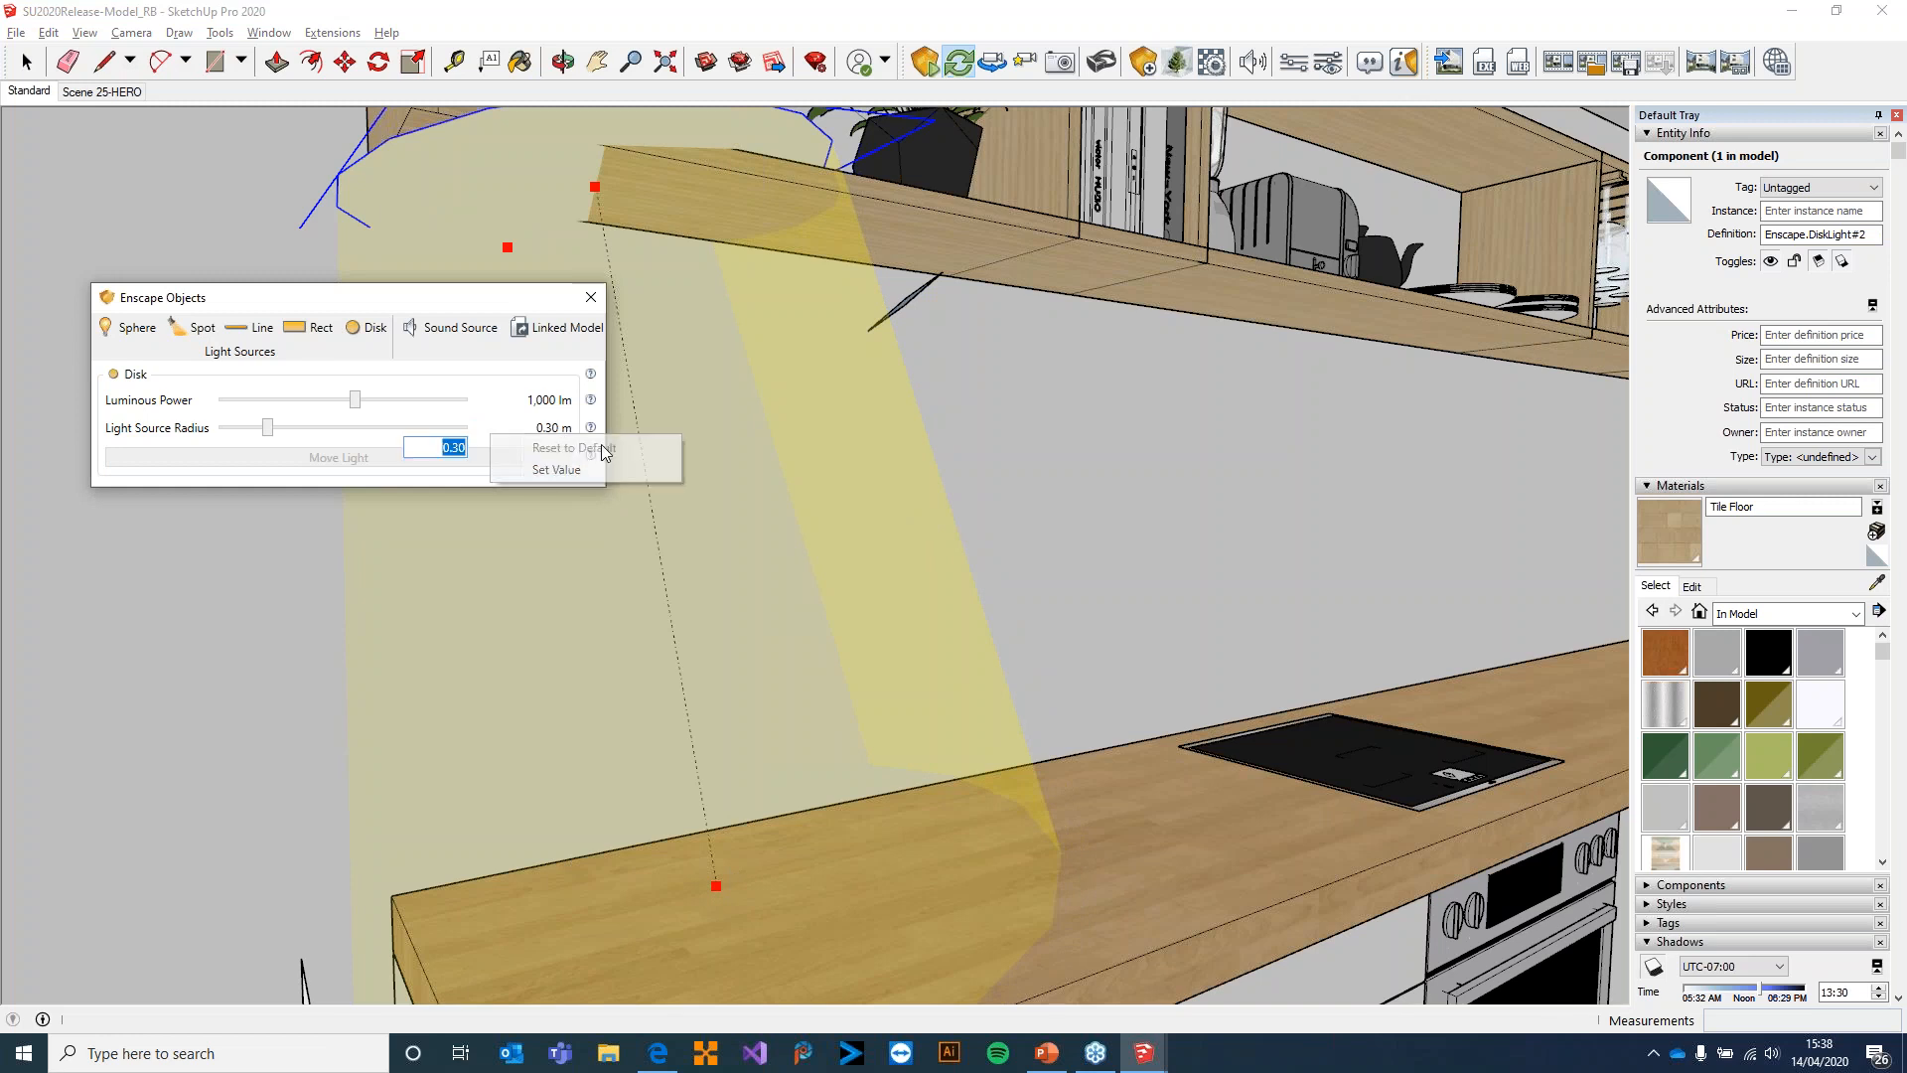
type("0.10")
key("Return")
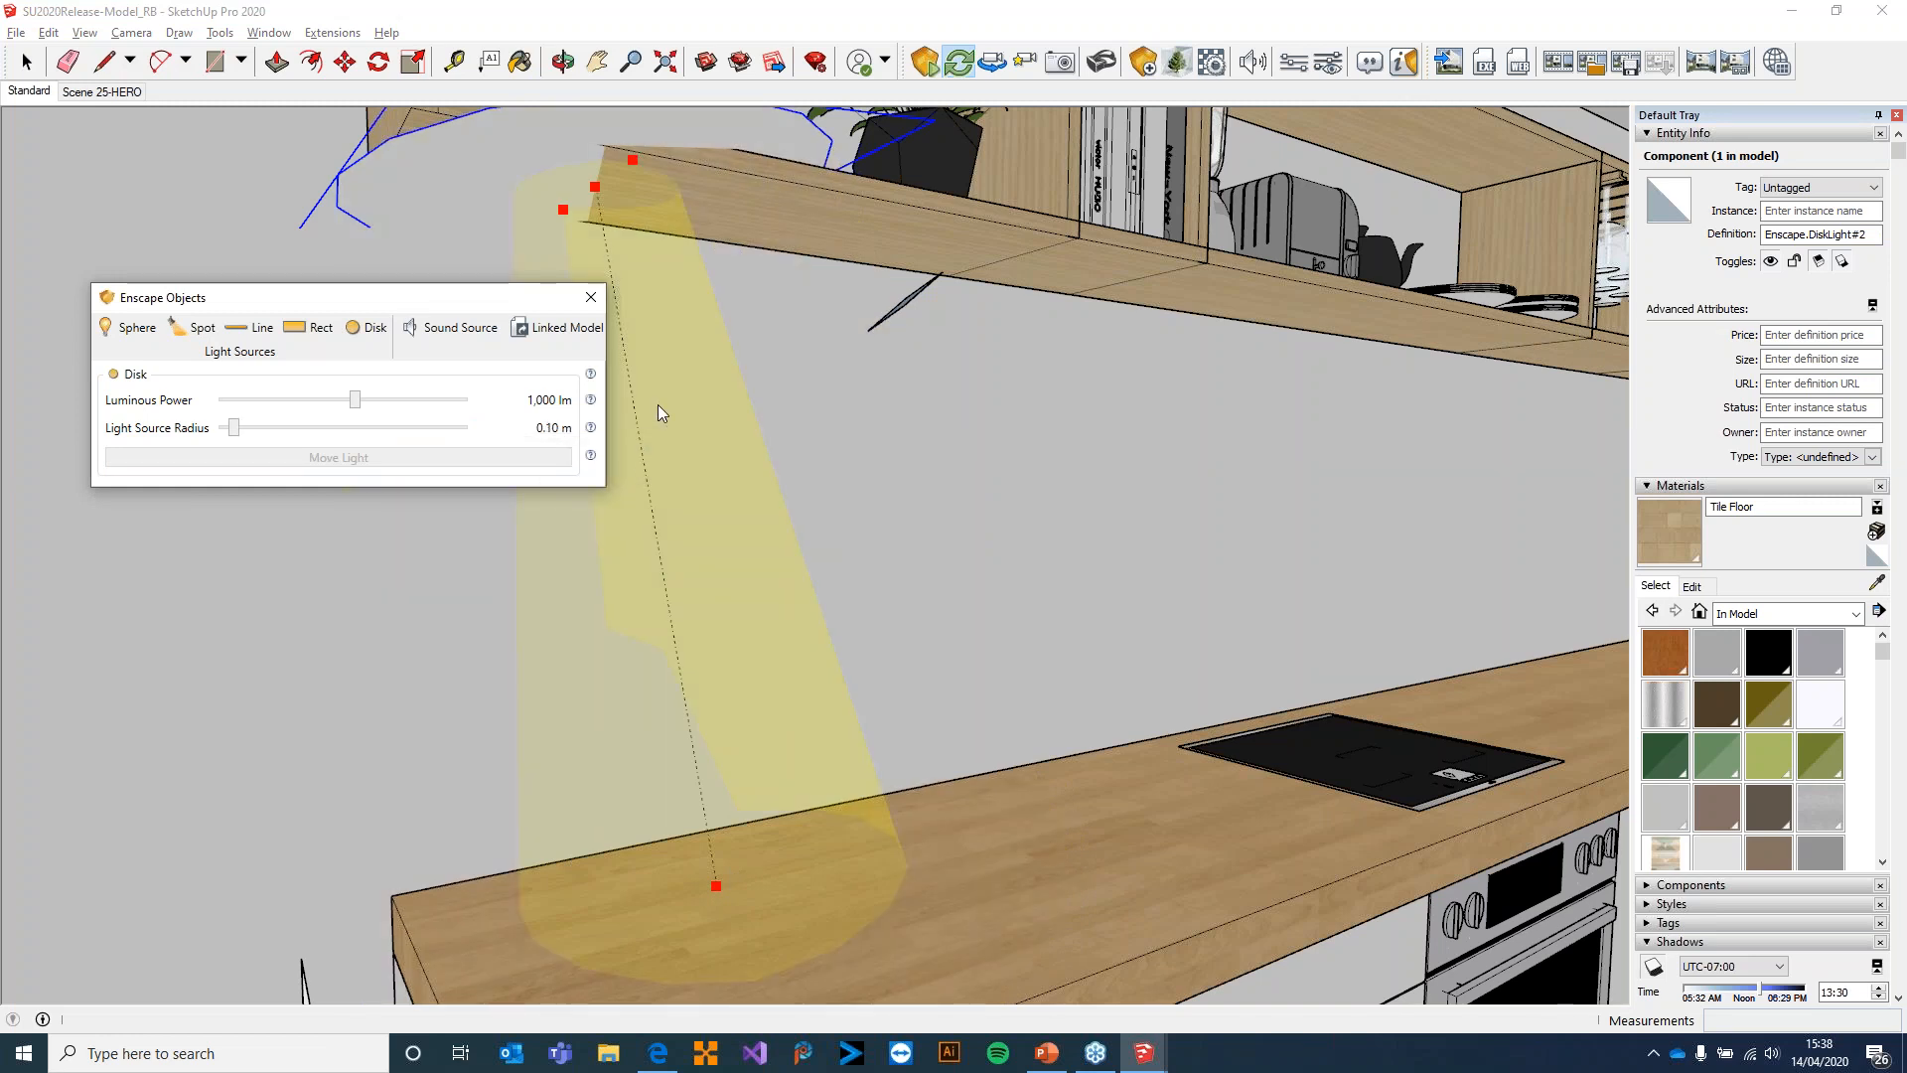
left_click_drag(355, 399, 666, 402)
left_click(591, 297)
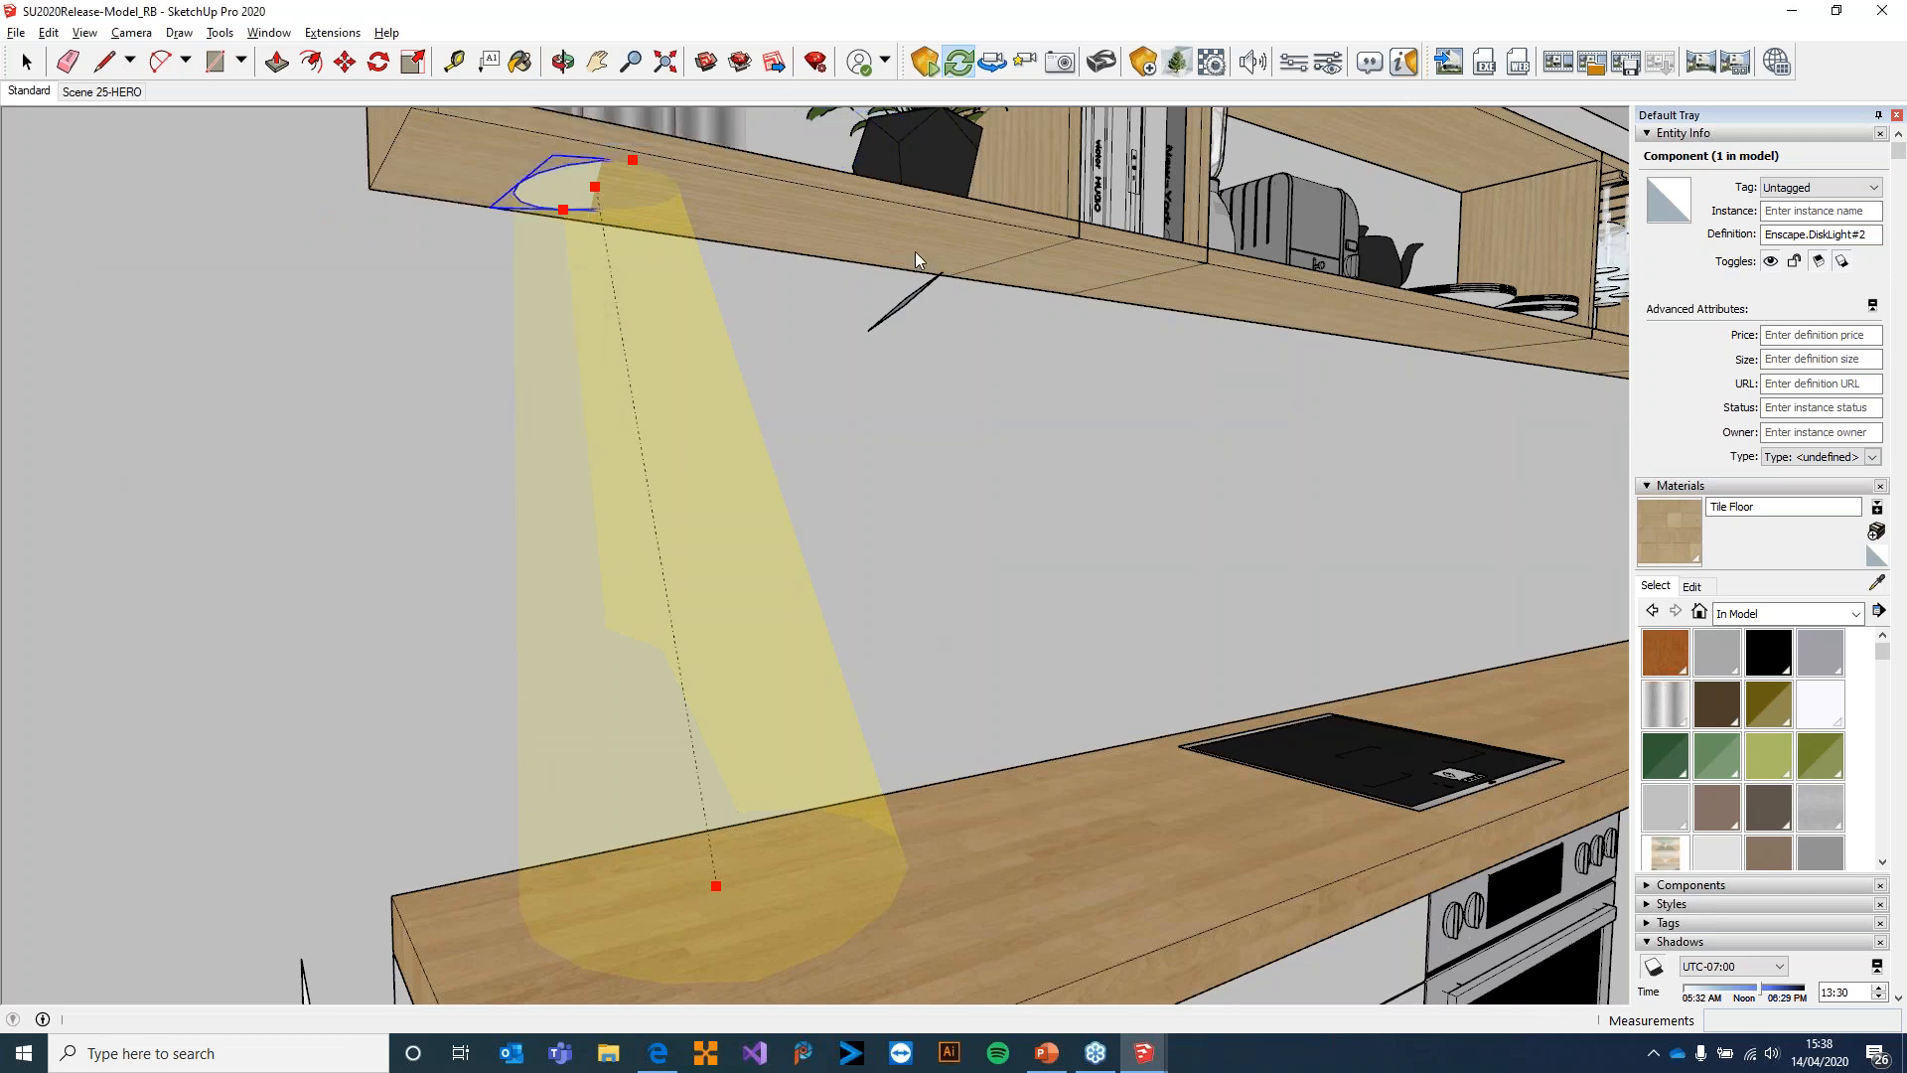
Check the rectangular light's beam over the worktop, switch to Enscape and look out through the dining room glazing at the lake
middle_click_drag(906, 292, 946, 402)
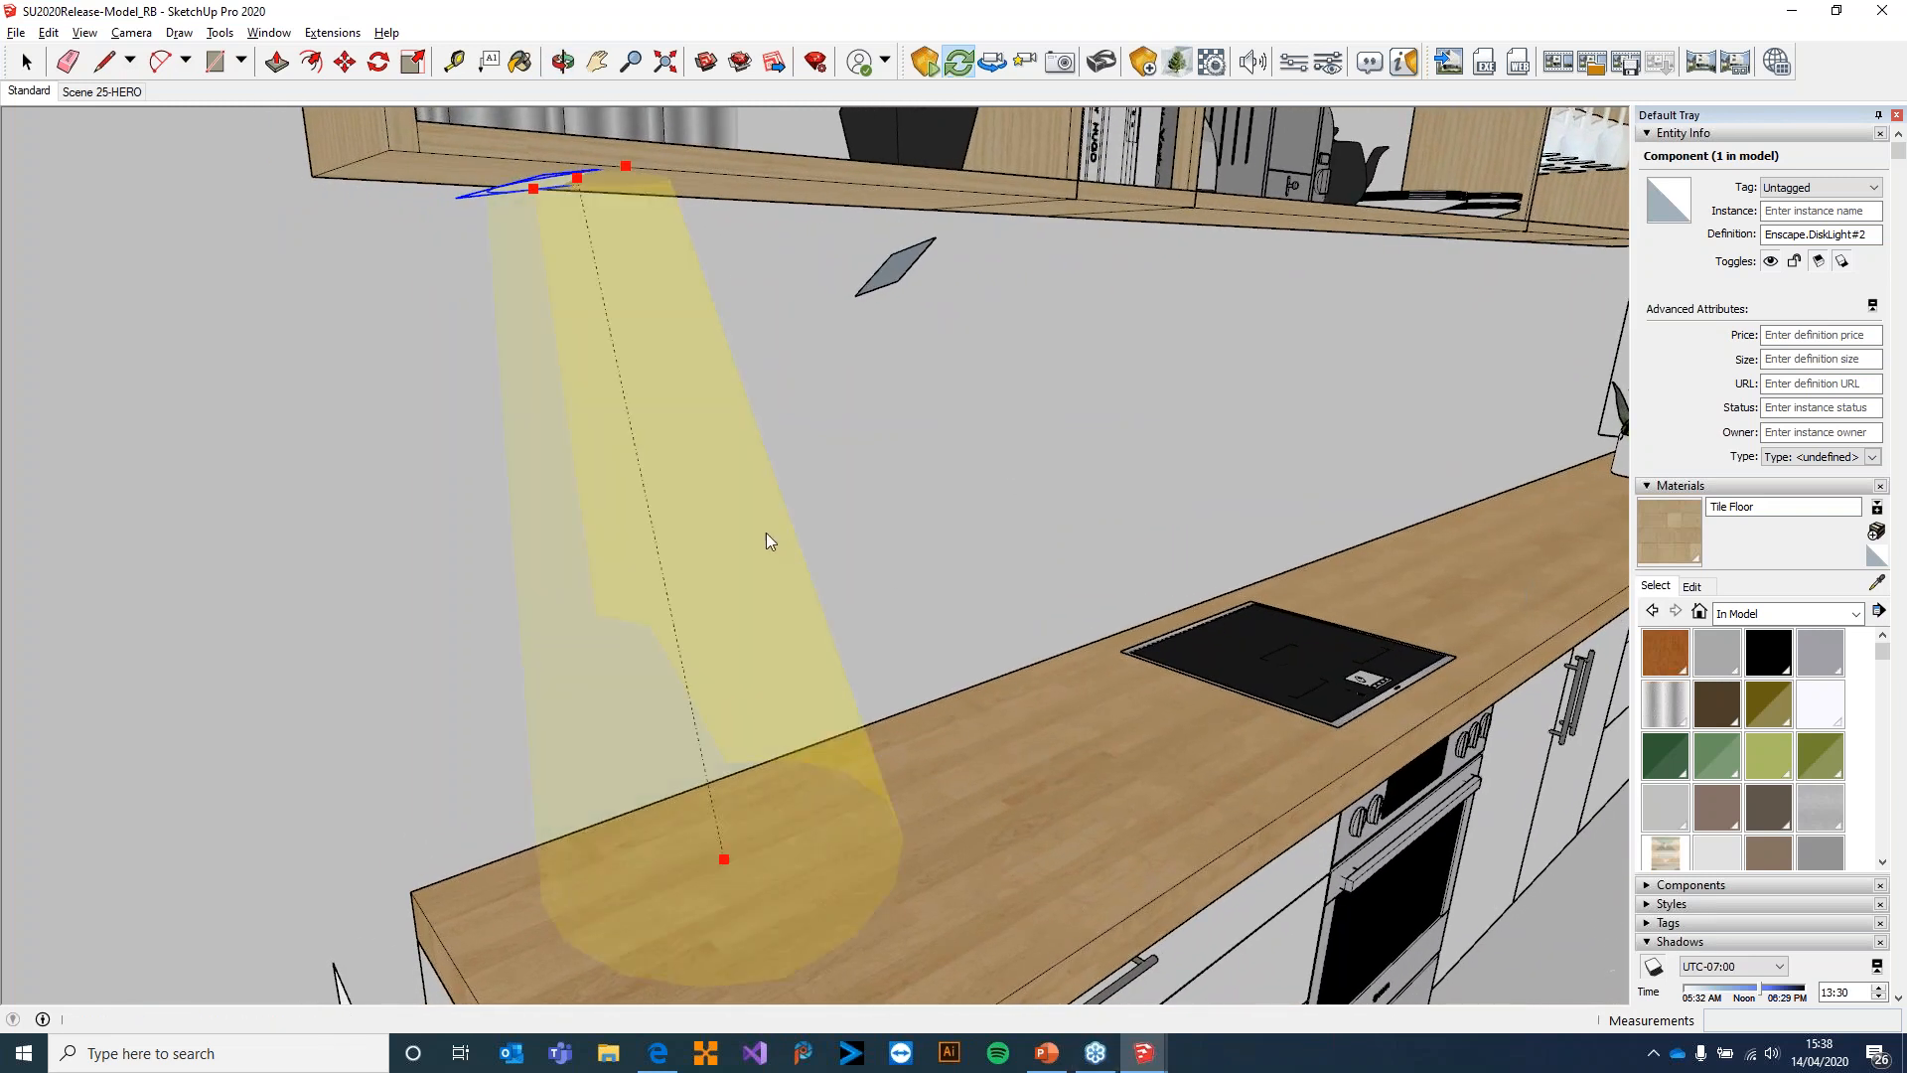
left_click(902, 262)
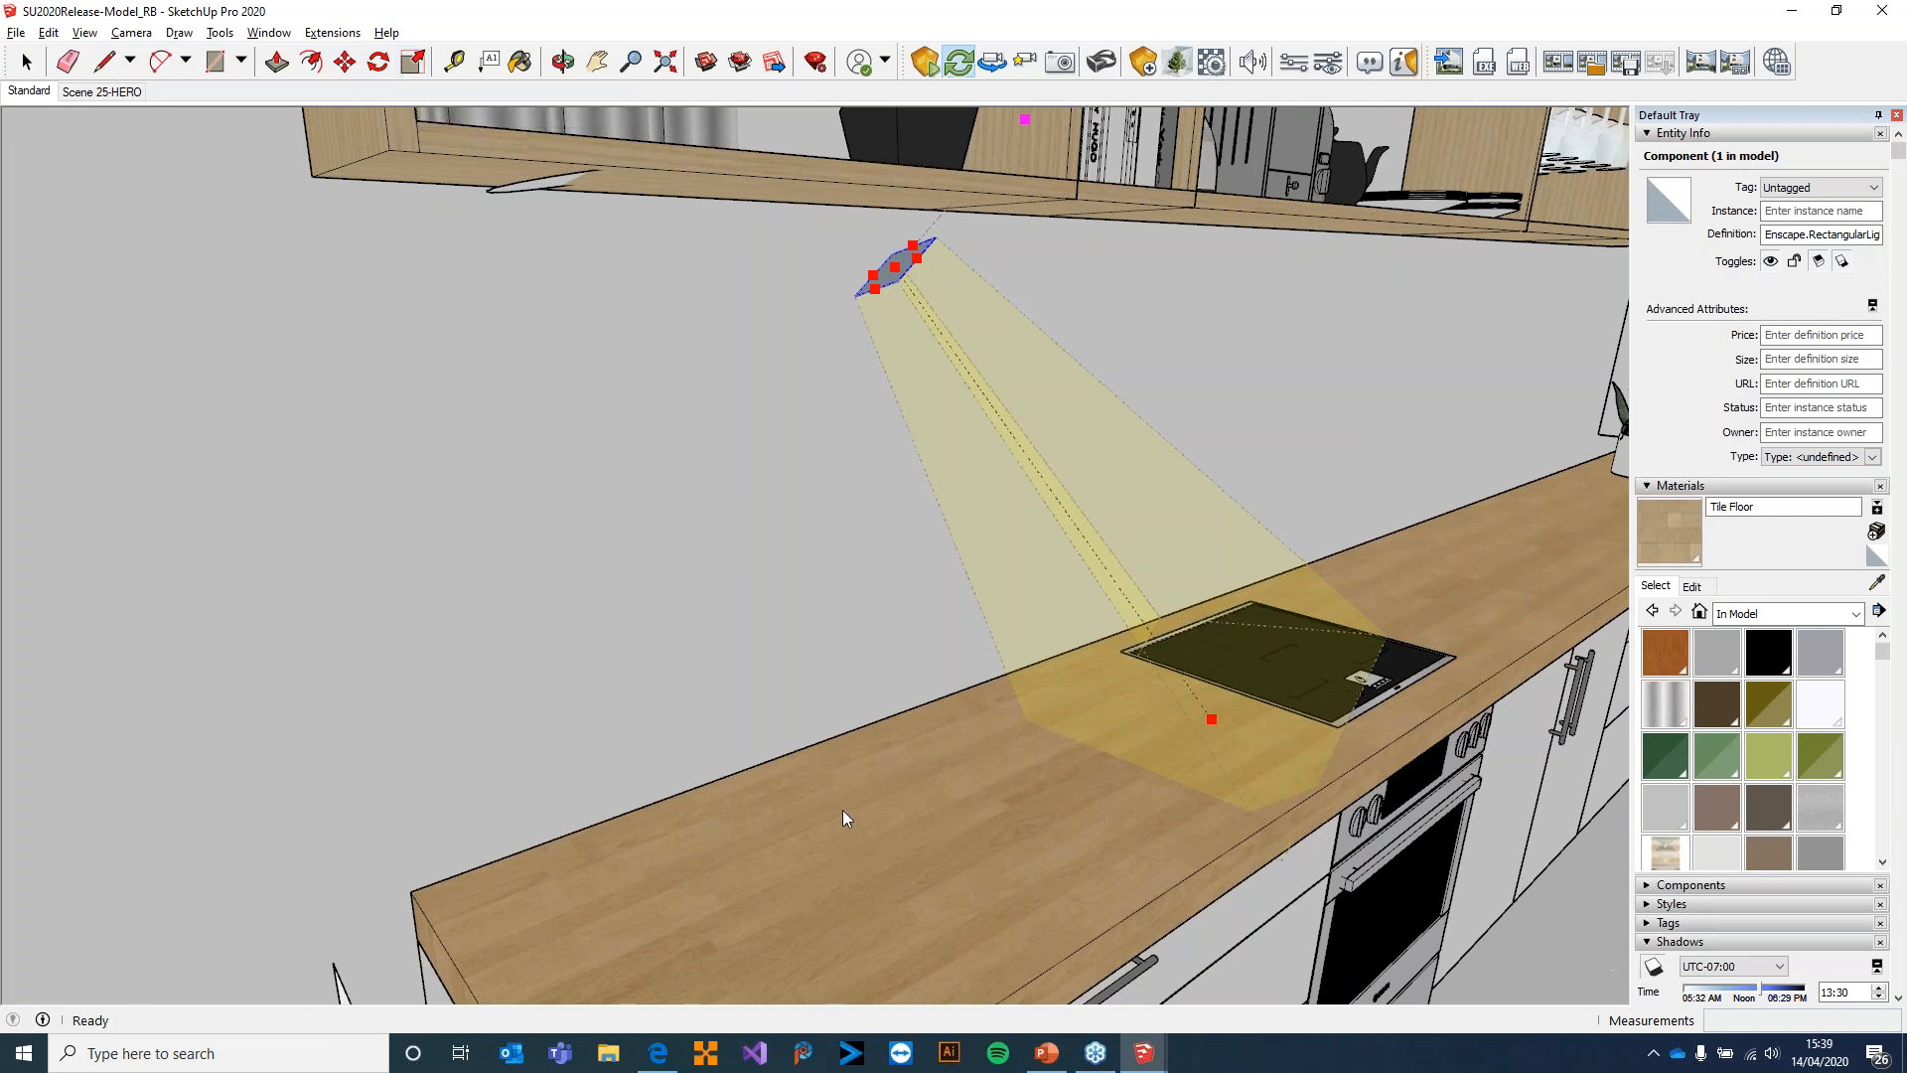
key("alt+Tab")
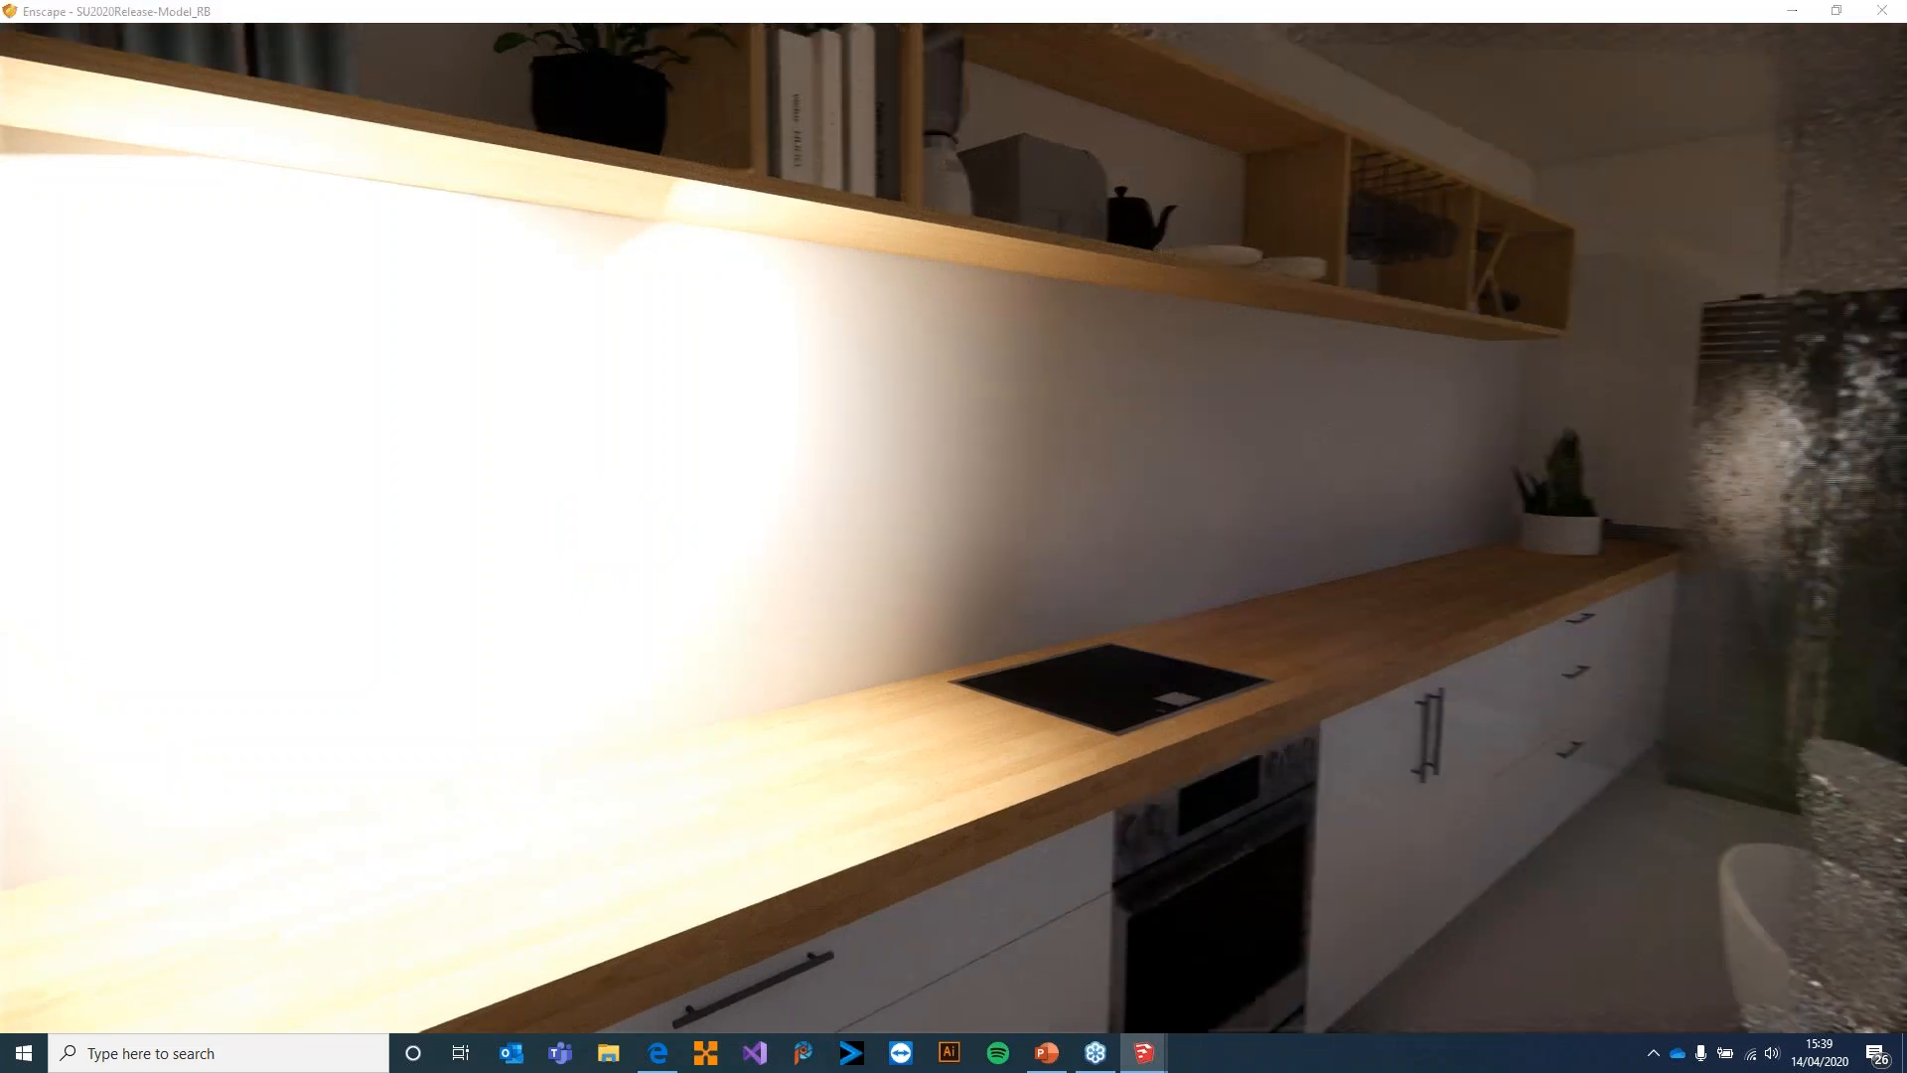
left_click_drag(954, 536, 1391, 537)
key("d")
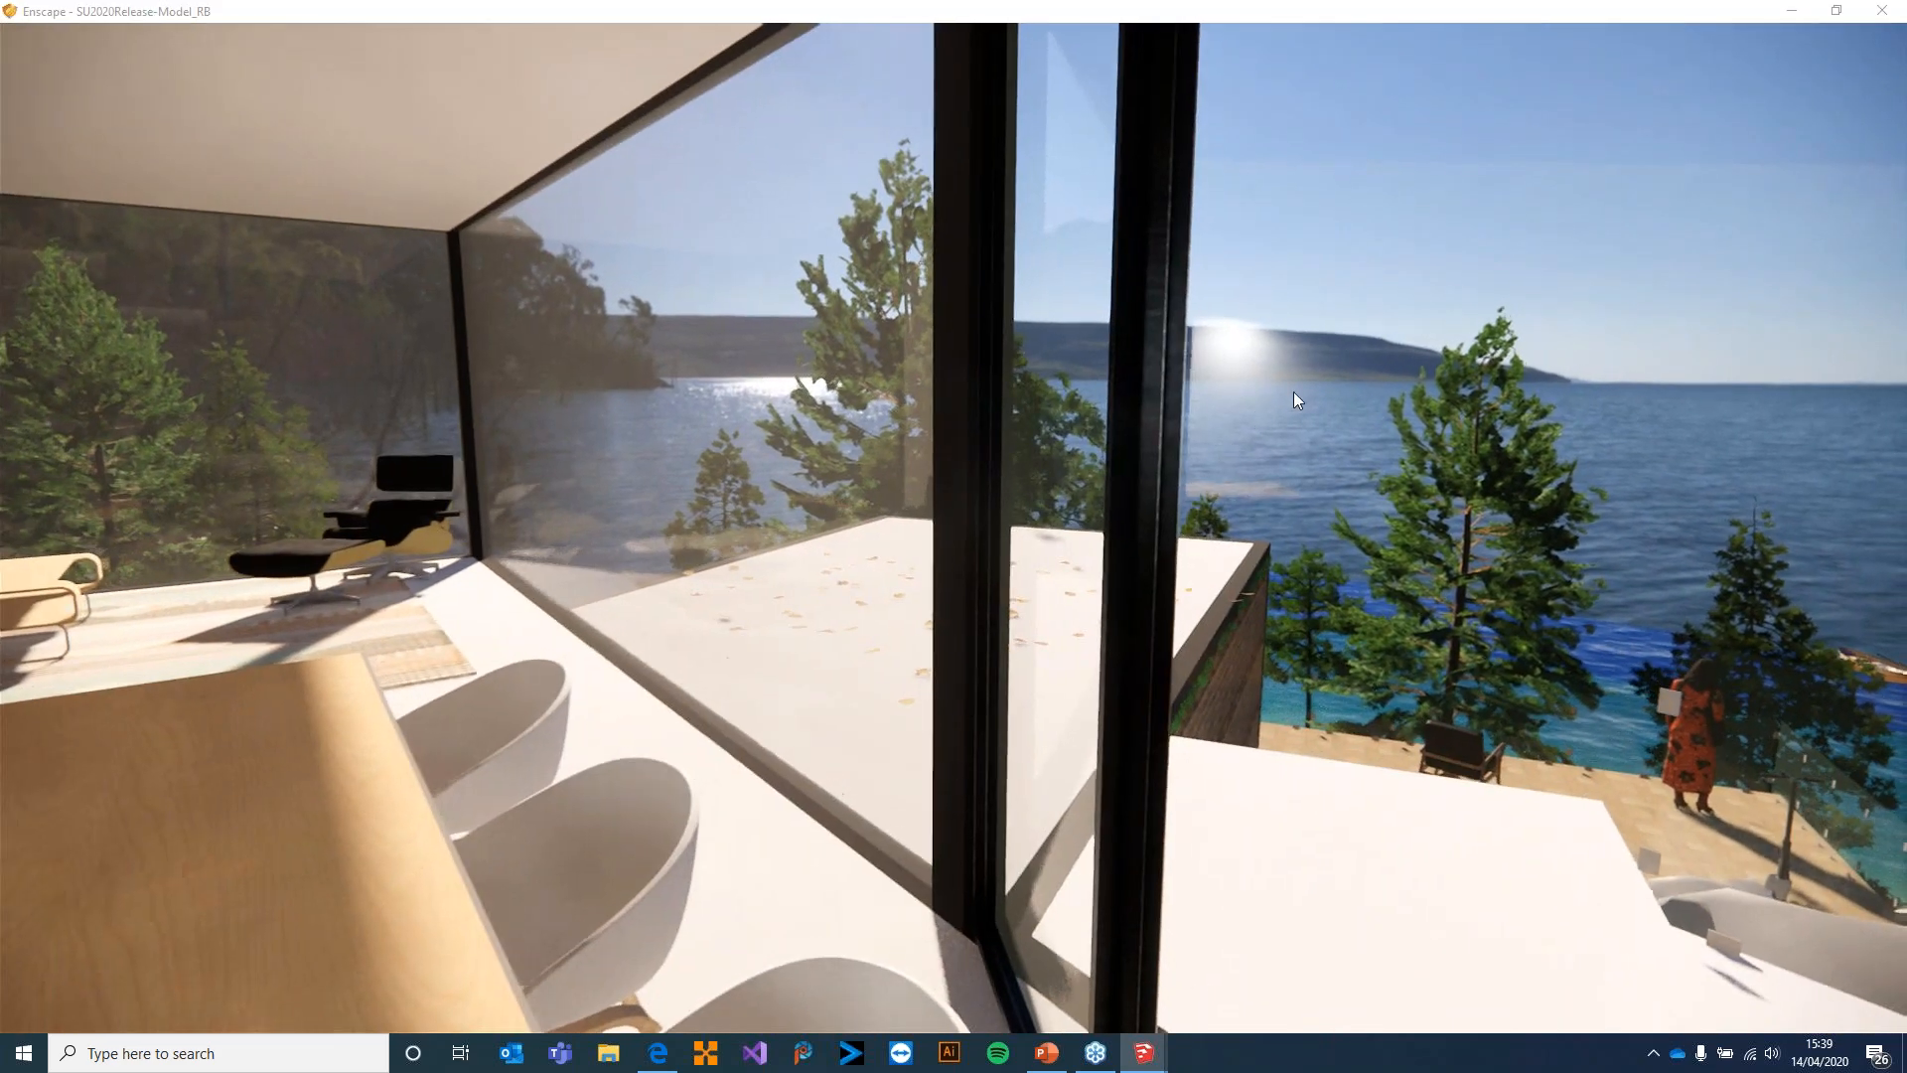
Switch to SketchUp and set the Enscape atmosphere's horizon source to Clear
key("alt+Tab")
left_click(1331, 64)
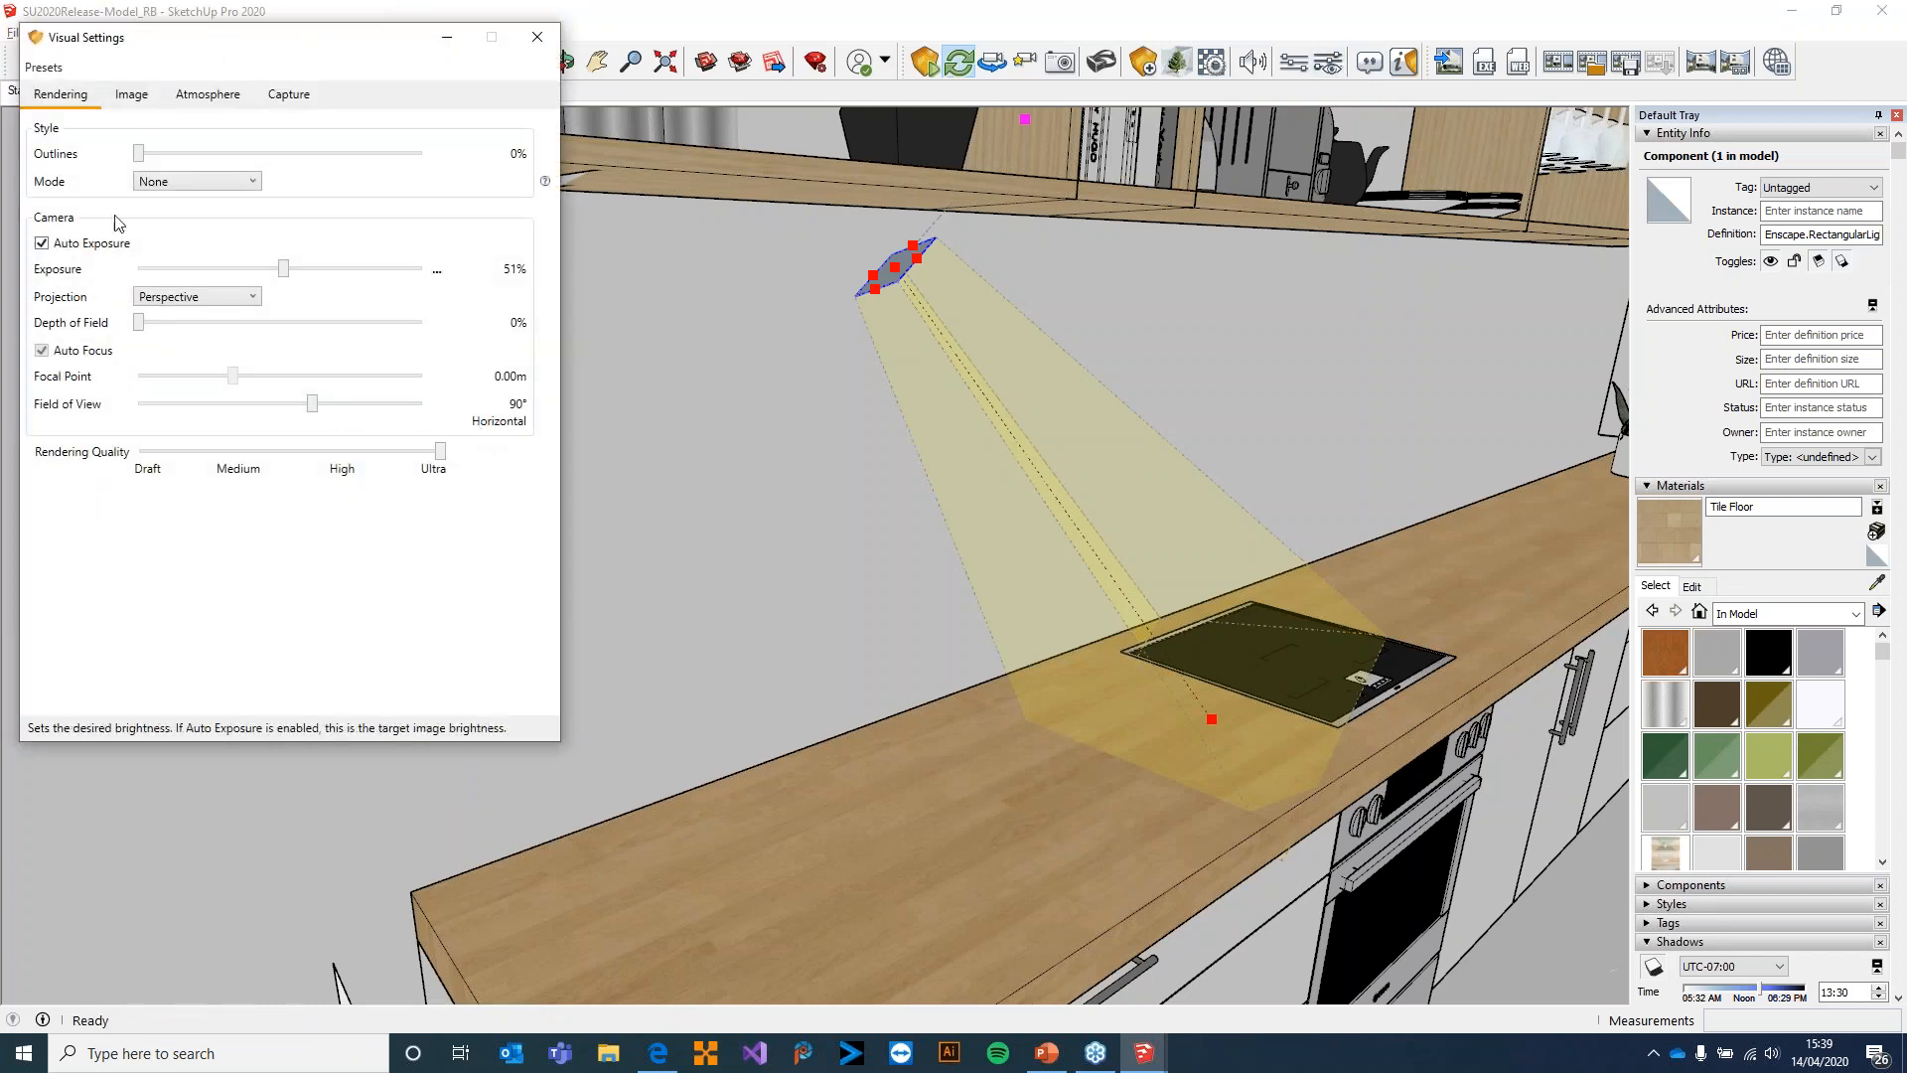
left_click(208, 94)
left_click(239, 445)
left_click(229, 463)
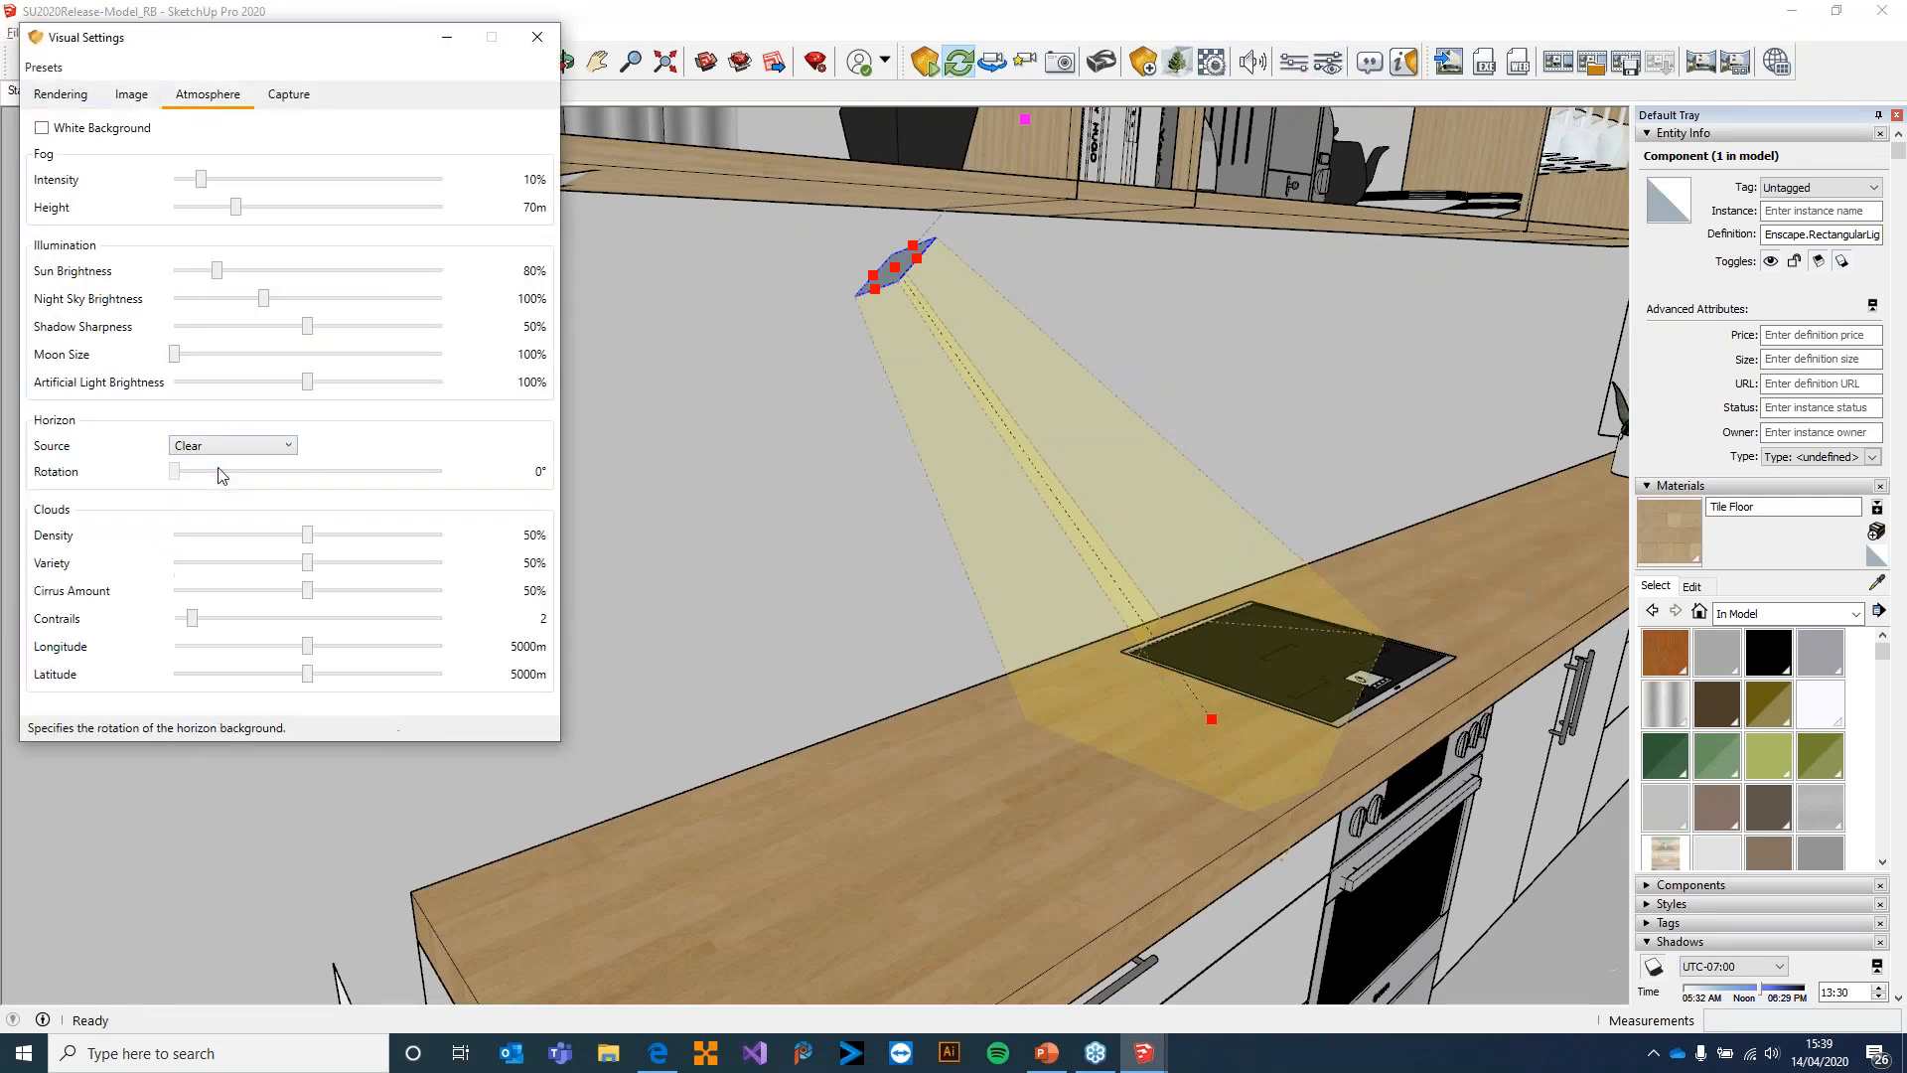
left_click(537, 37)
Switch to Enscape, change the time of day to night and inspect the artificial light under the kitchen shelf
key("alt+Tab")
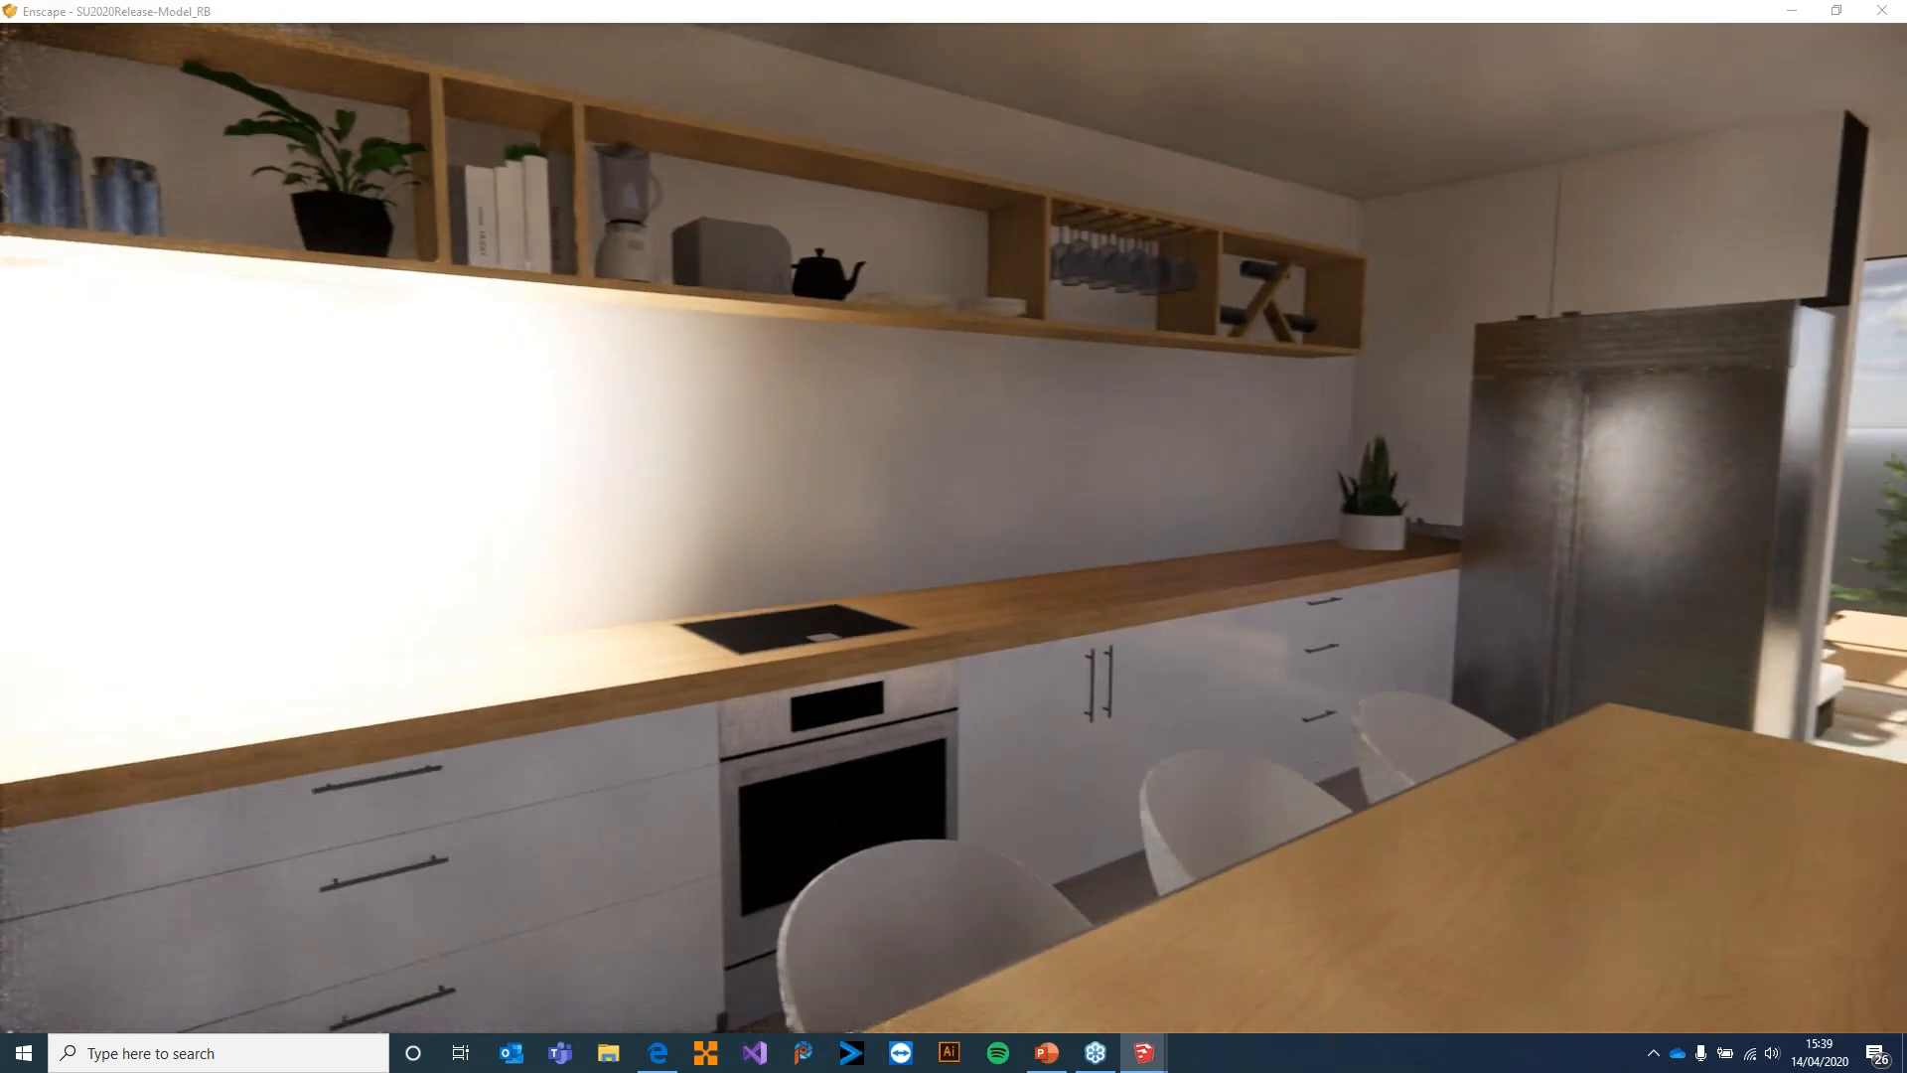
key("i")
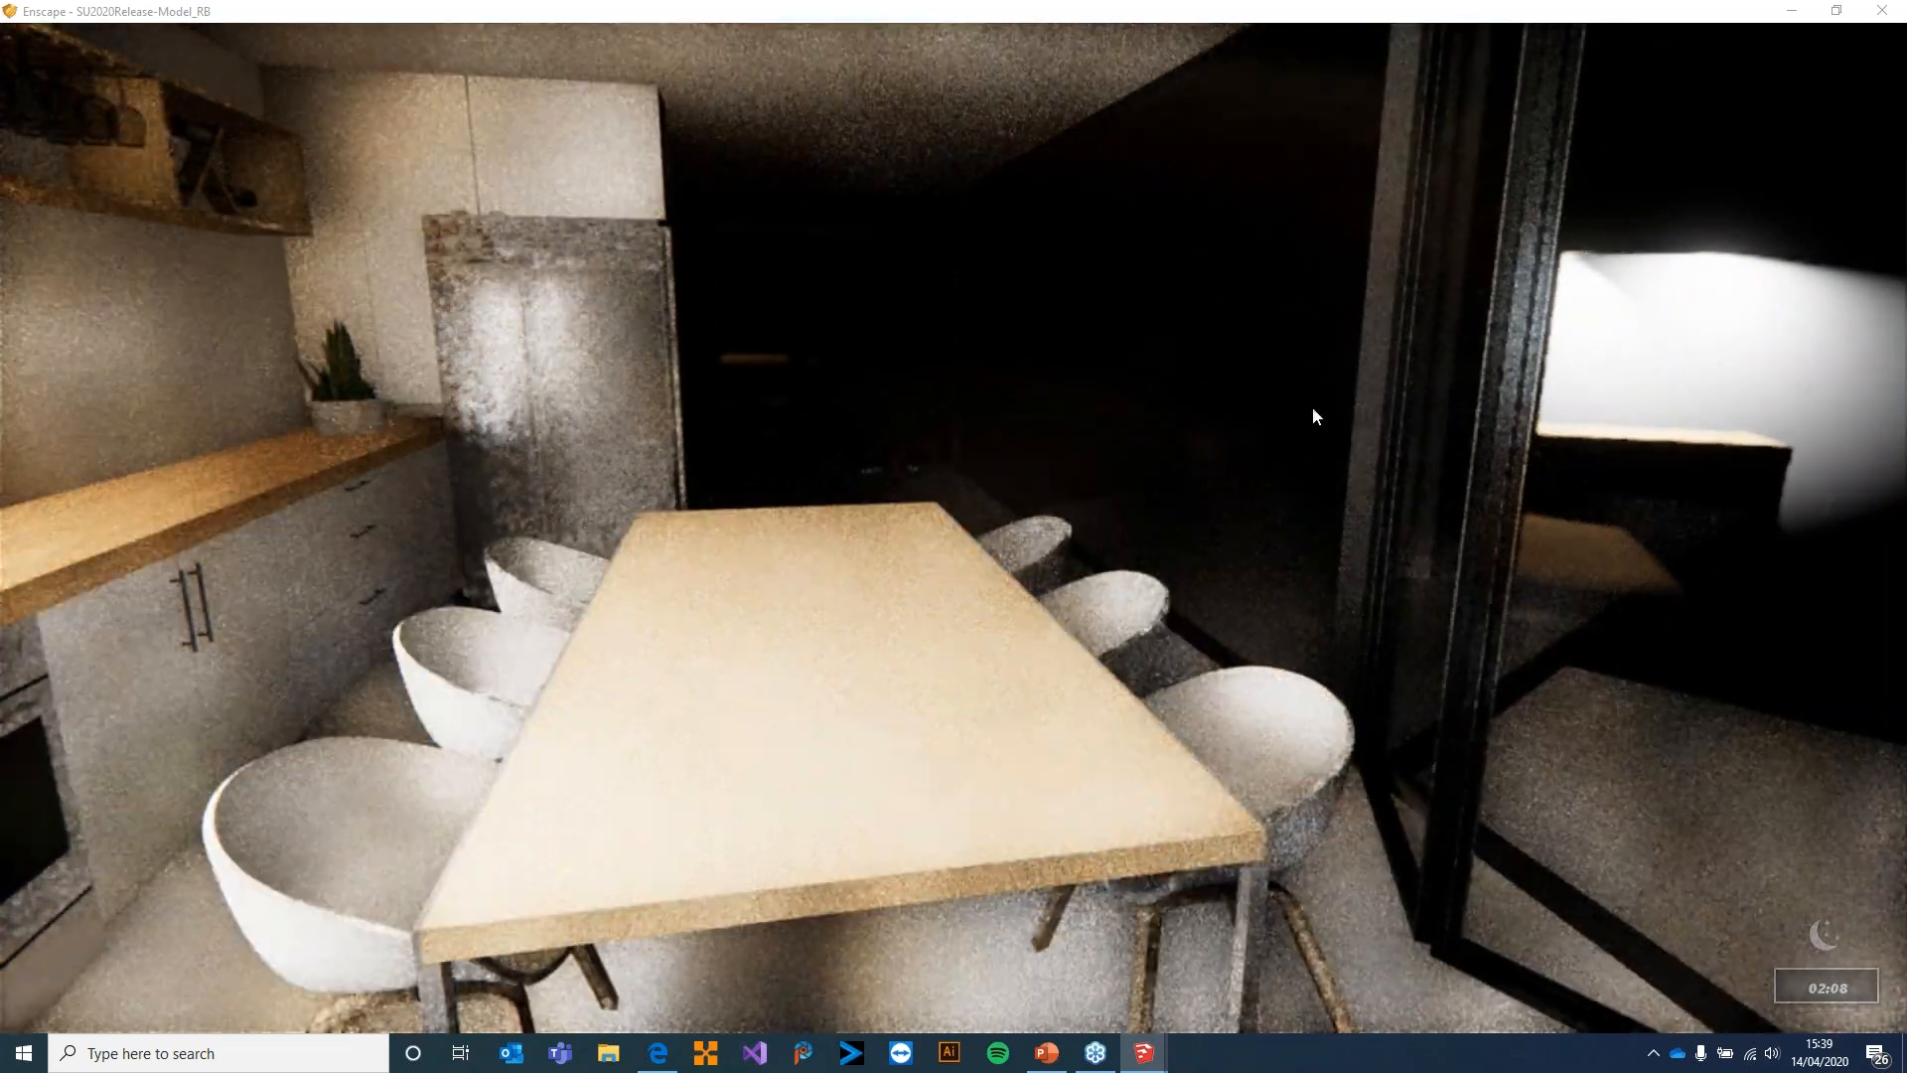
left_click_drag(1313, 408, 1123, 395)
left_click_drag(1143, 437, 1564, 481)
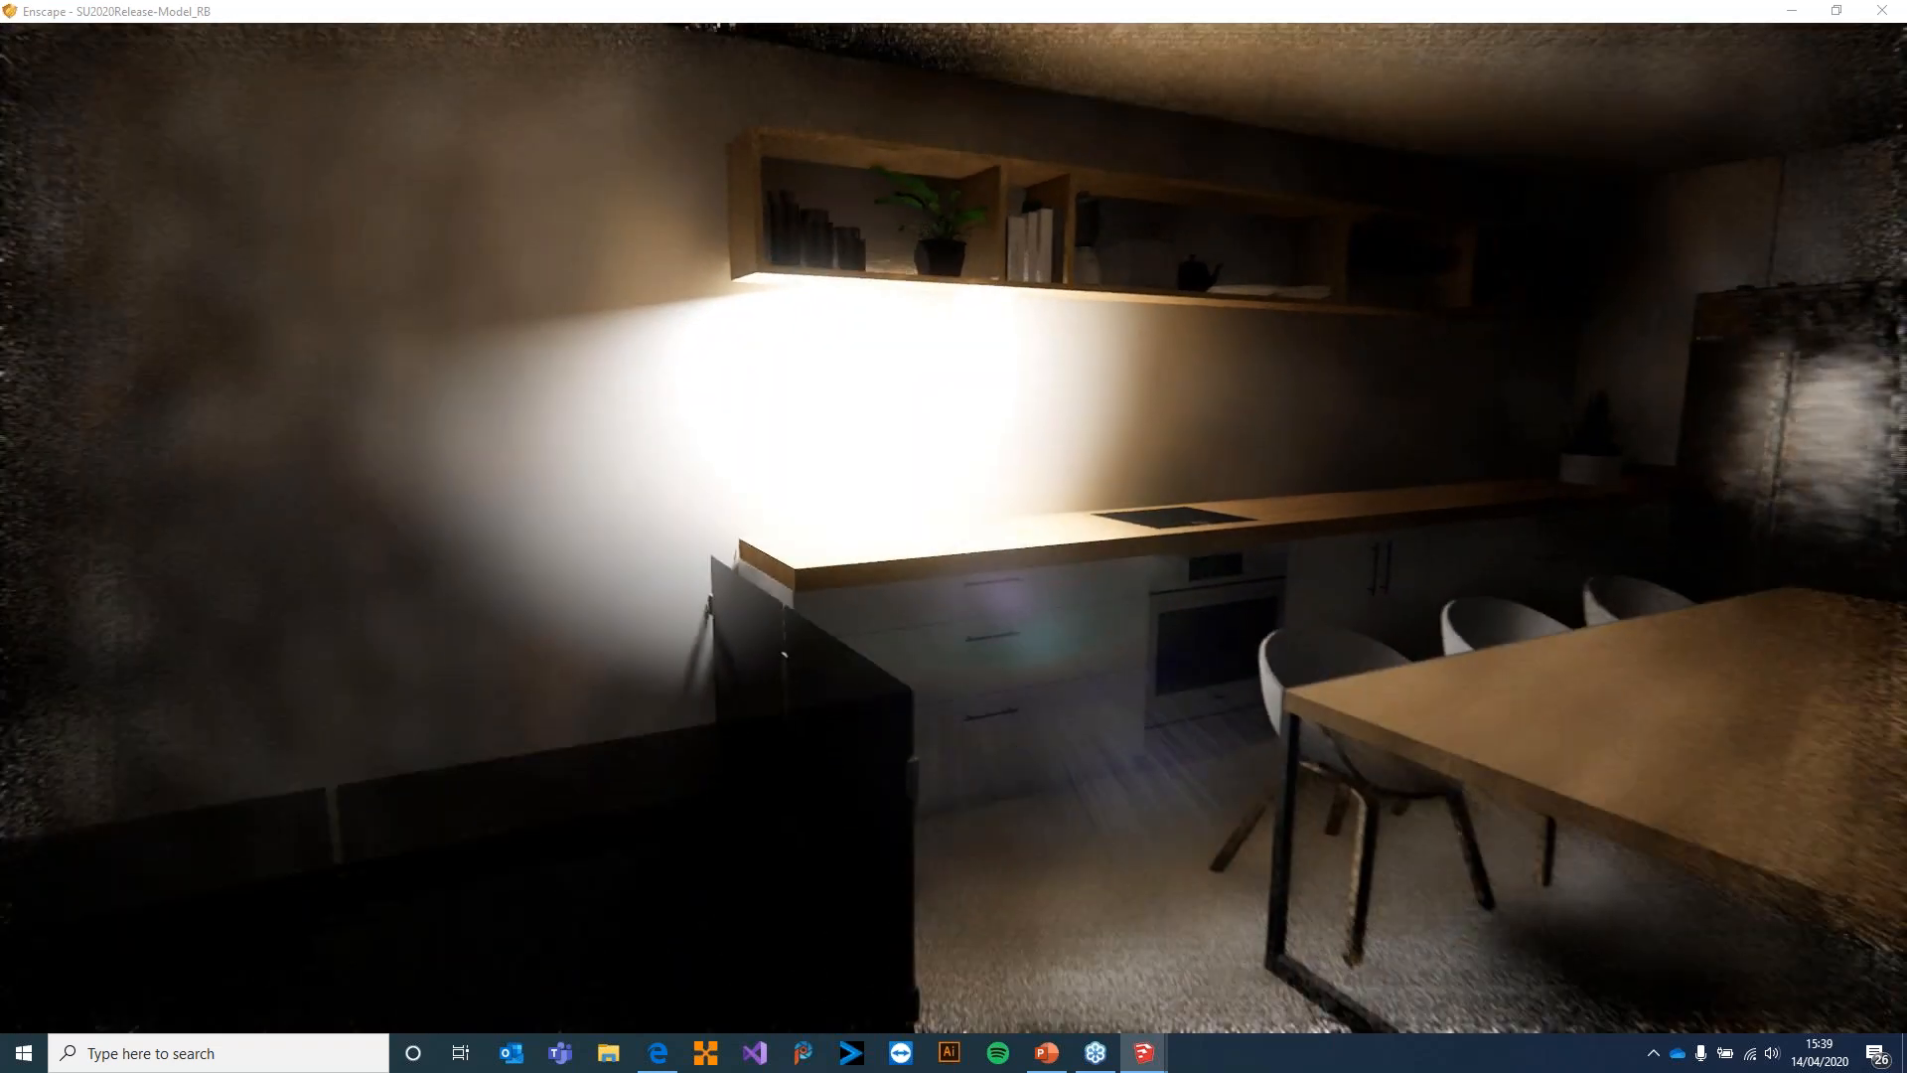
key("w")
Switch to SketchUp and lower the disk light's luminous power to 50 lm and the rectangular light's to 2 lm
key("alt+Tab")
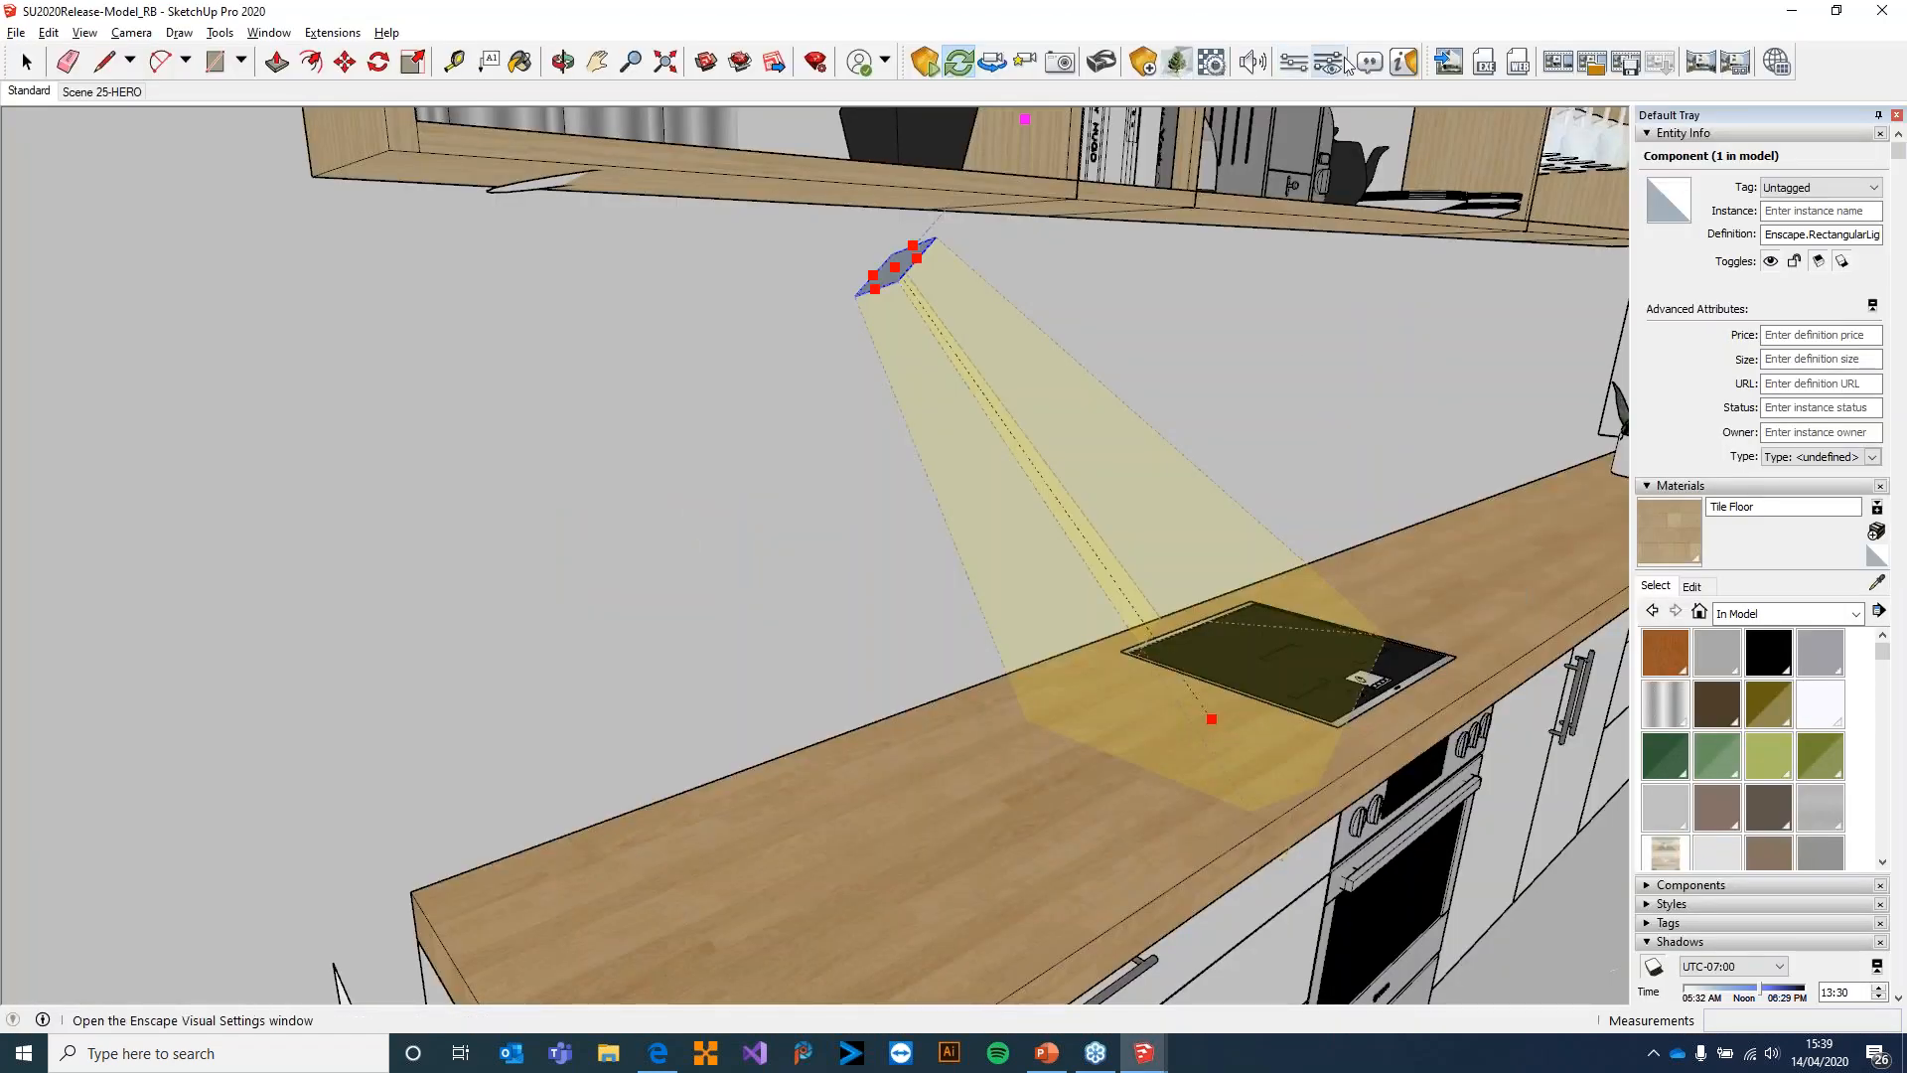
left_click(1144, 63)
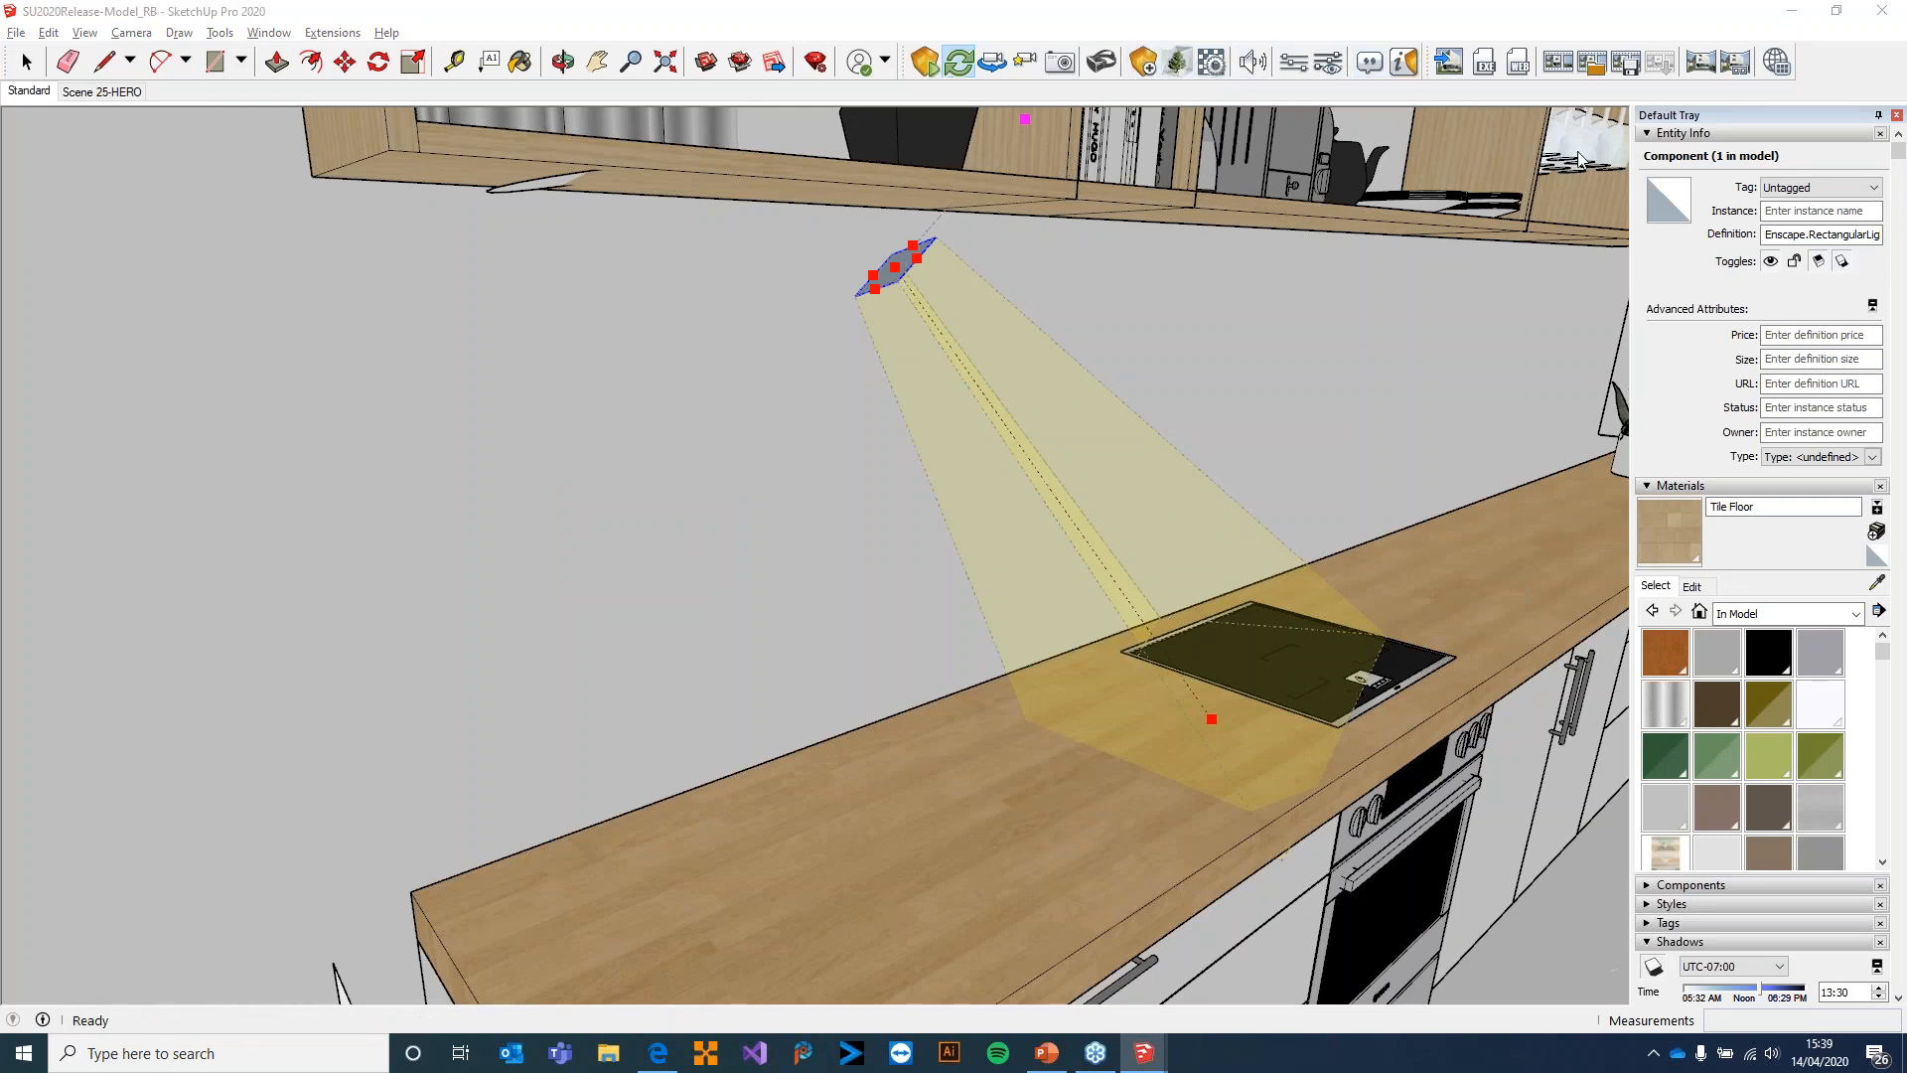
left_click(534, 176)
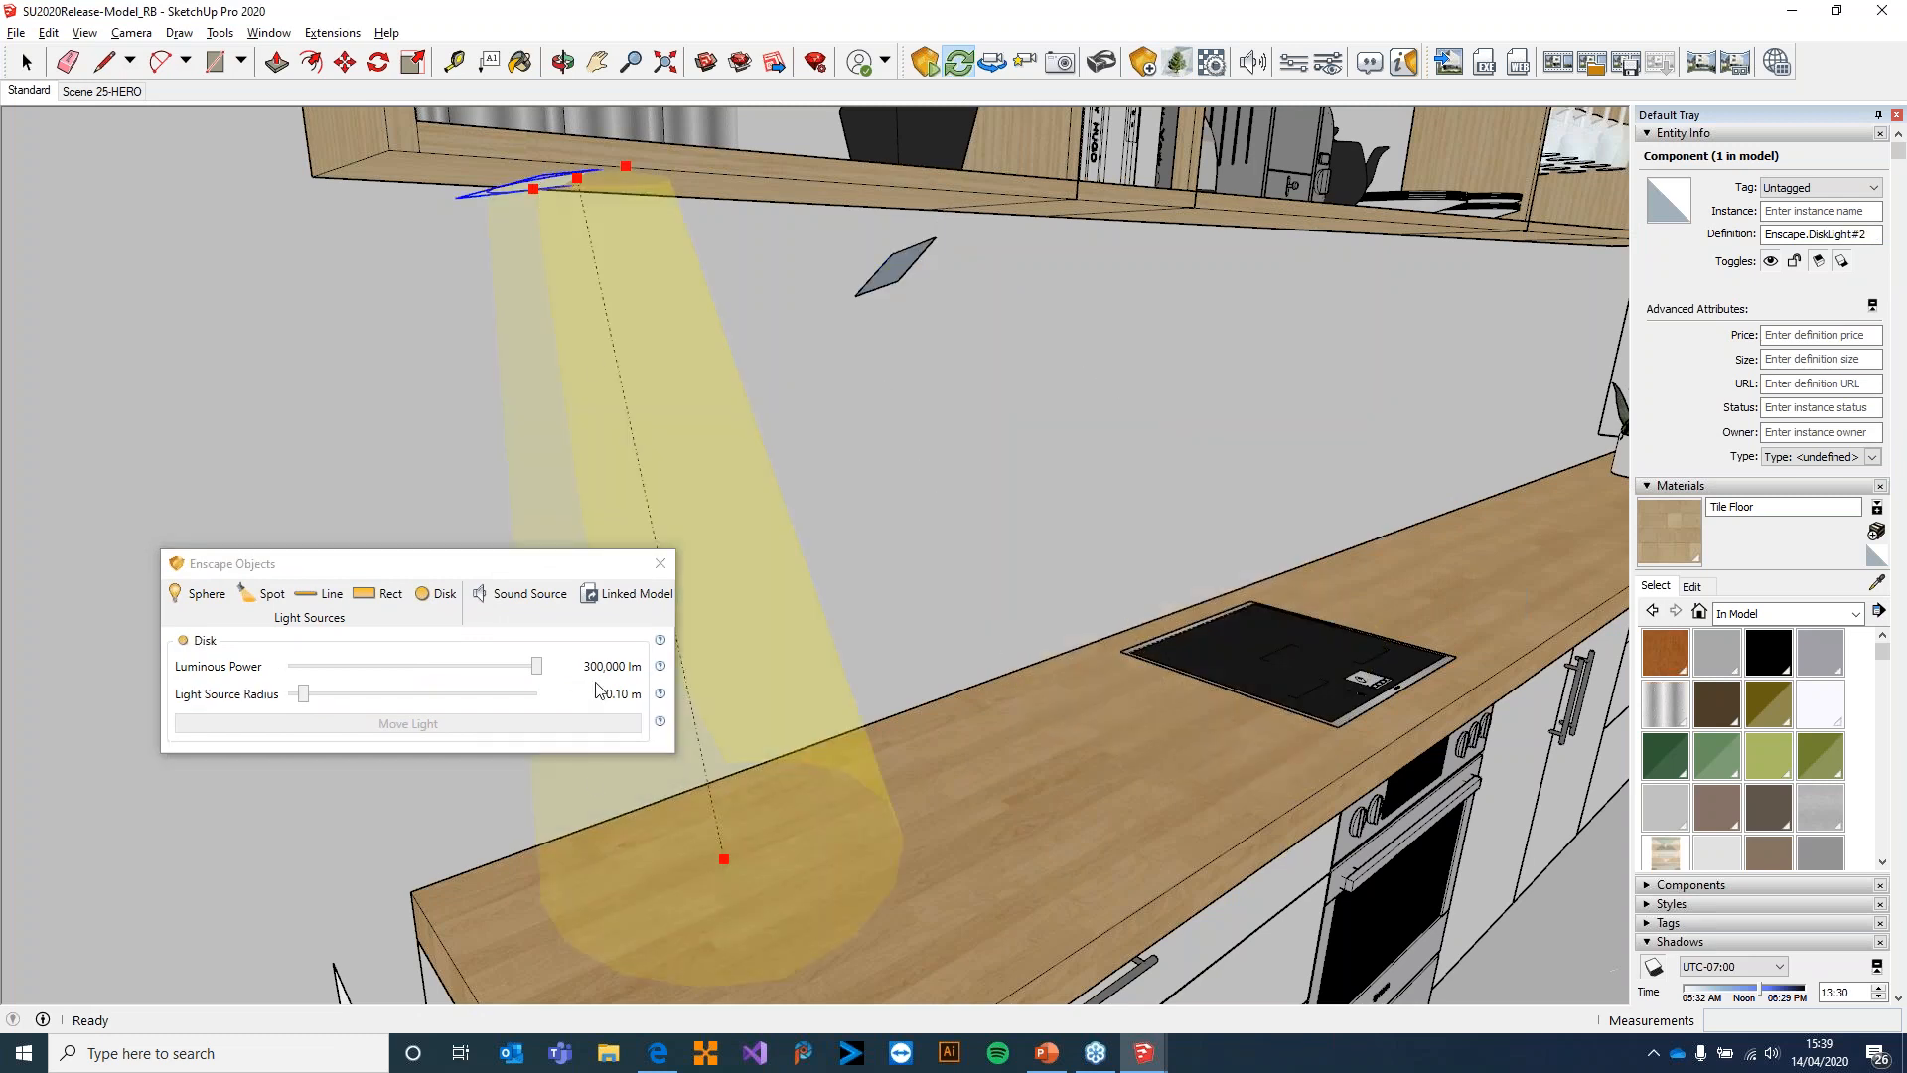
left_click_drag(536, 665, 383, 671)
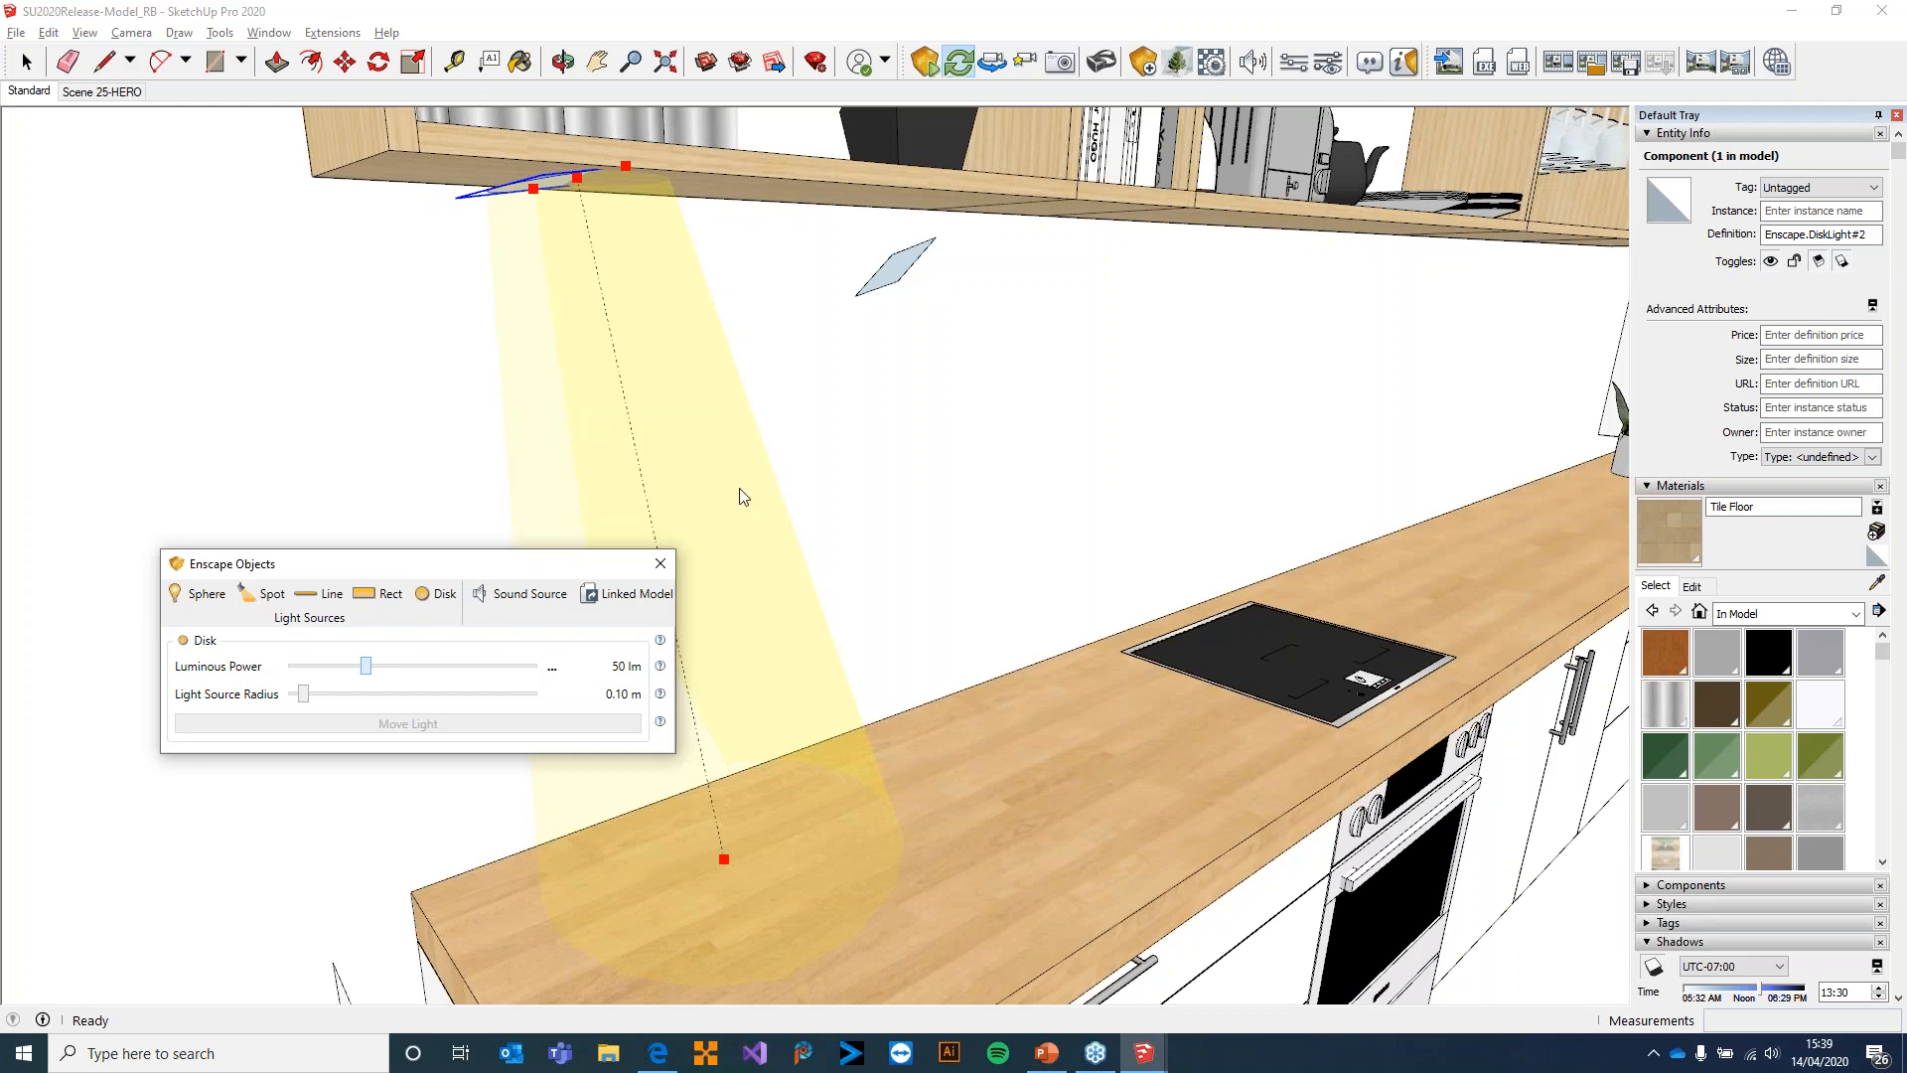
left_click(897, 258)
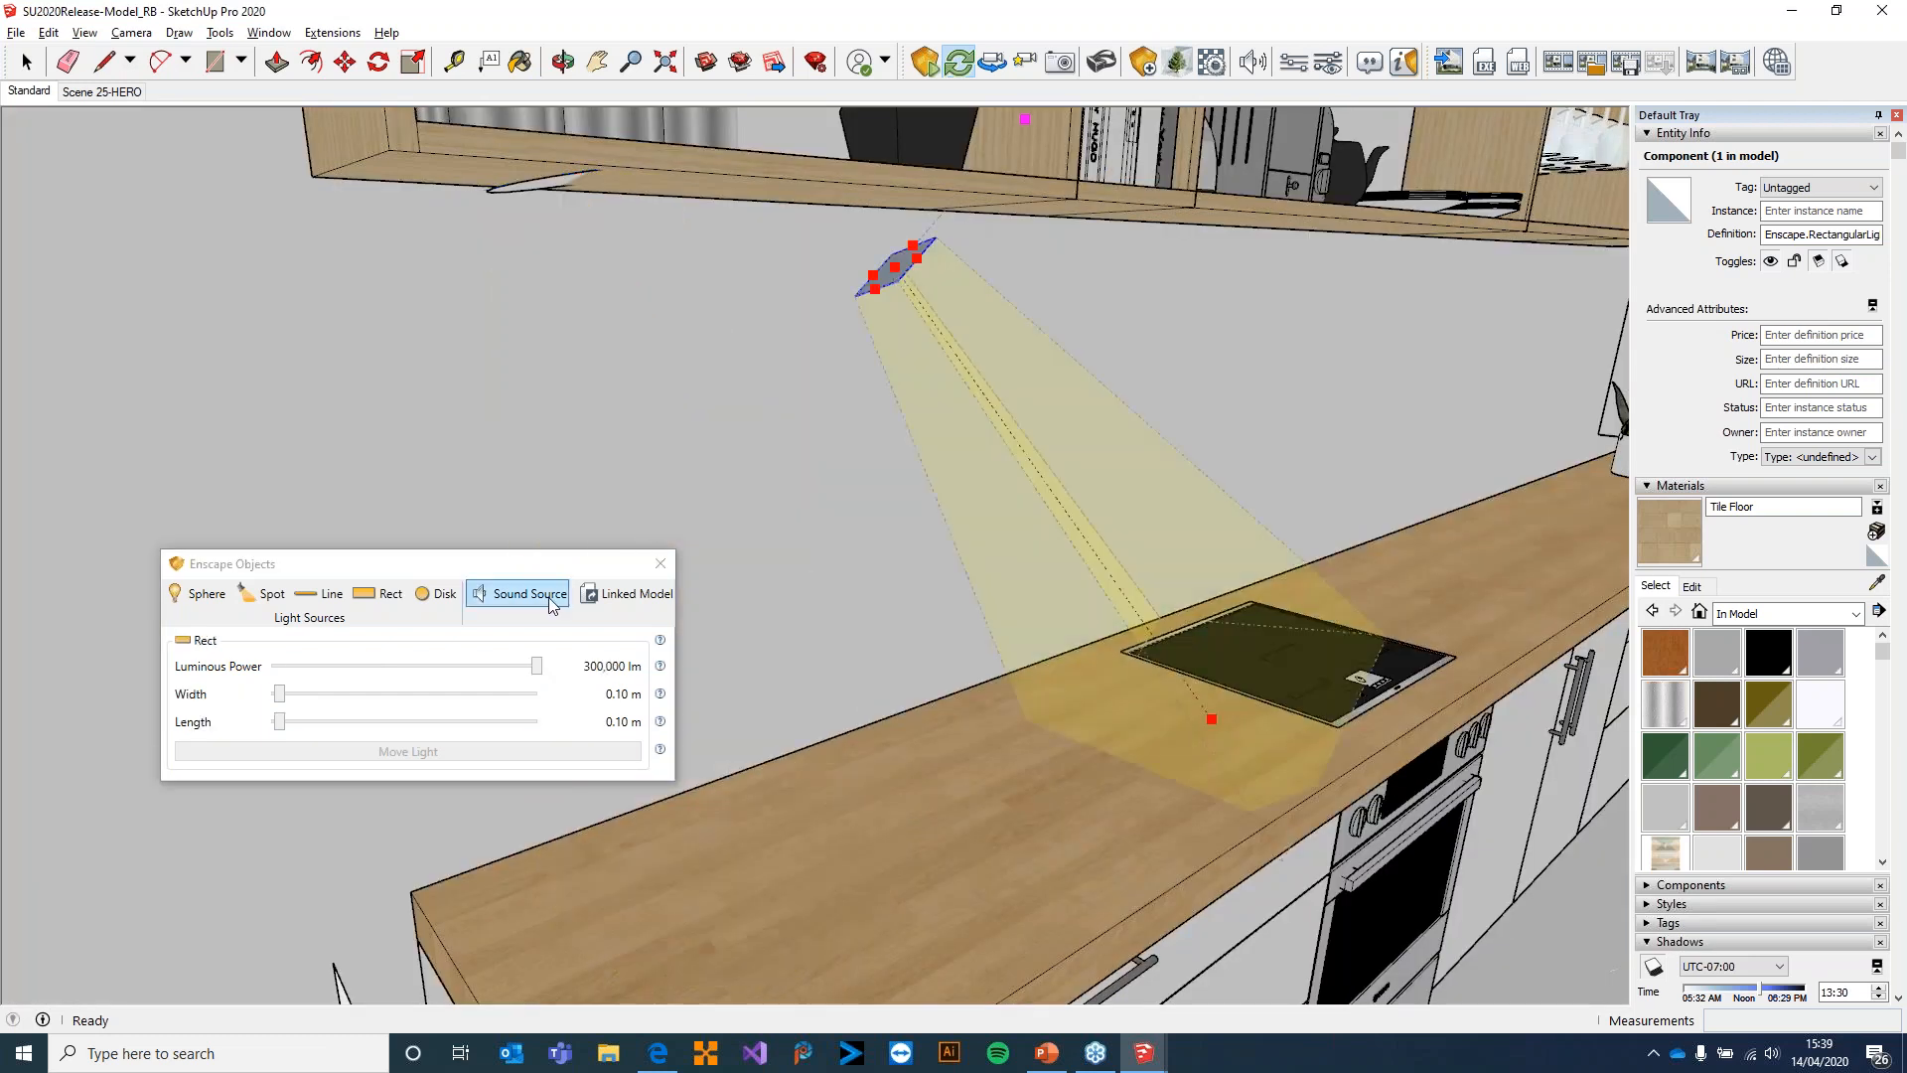
left_click_drag(539, 665, 285, 673)
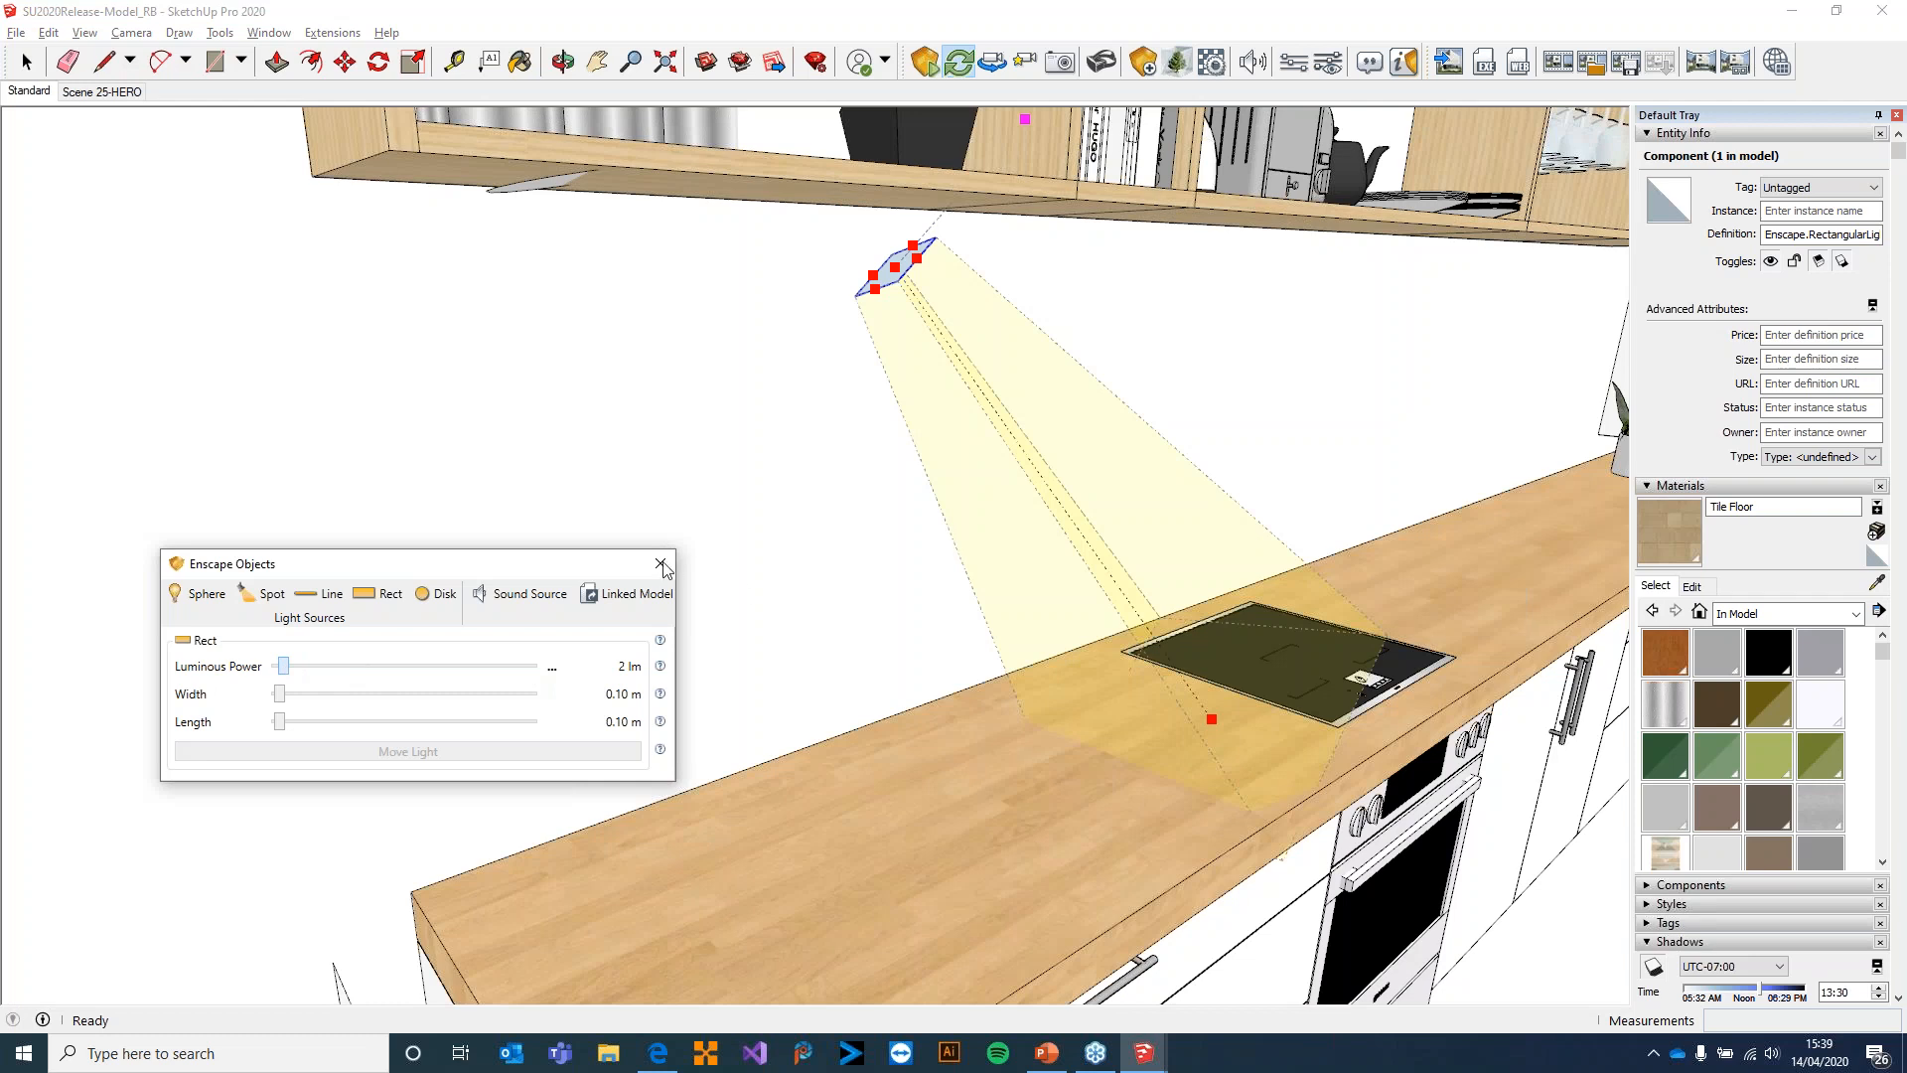
Switch to Enscape, examine the dimmed kitchen lighting at night and move out through the glazing to the exterior
key("alt+Tab")
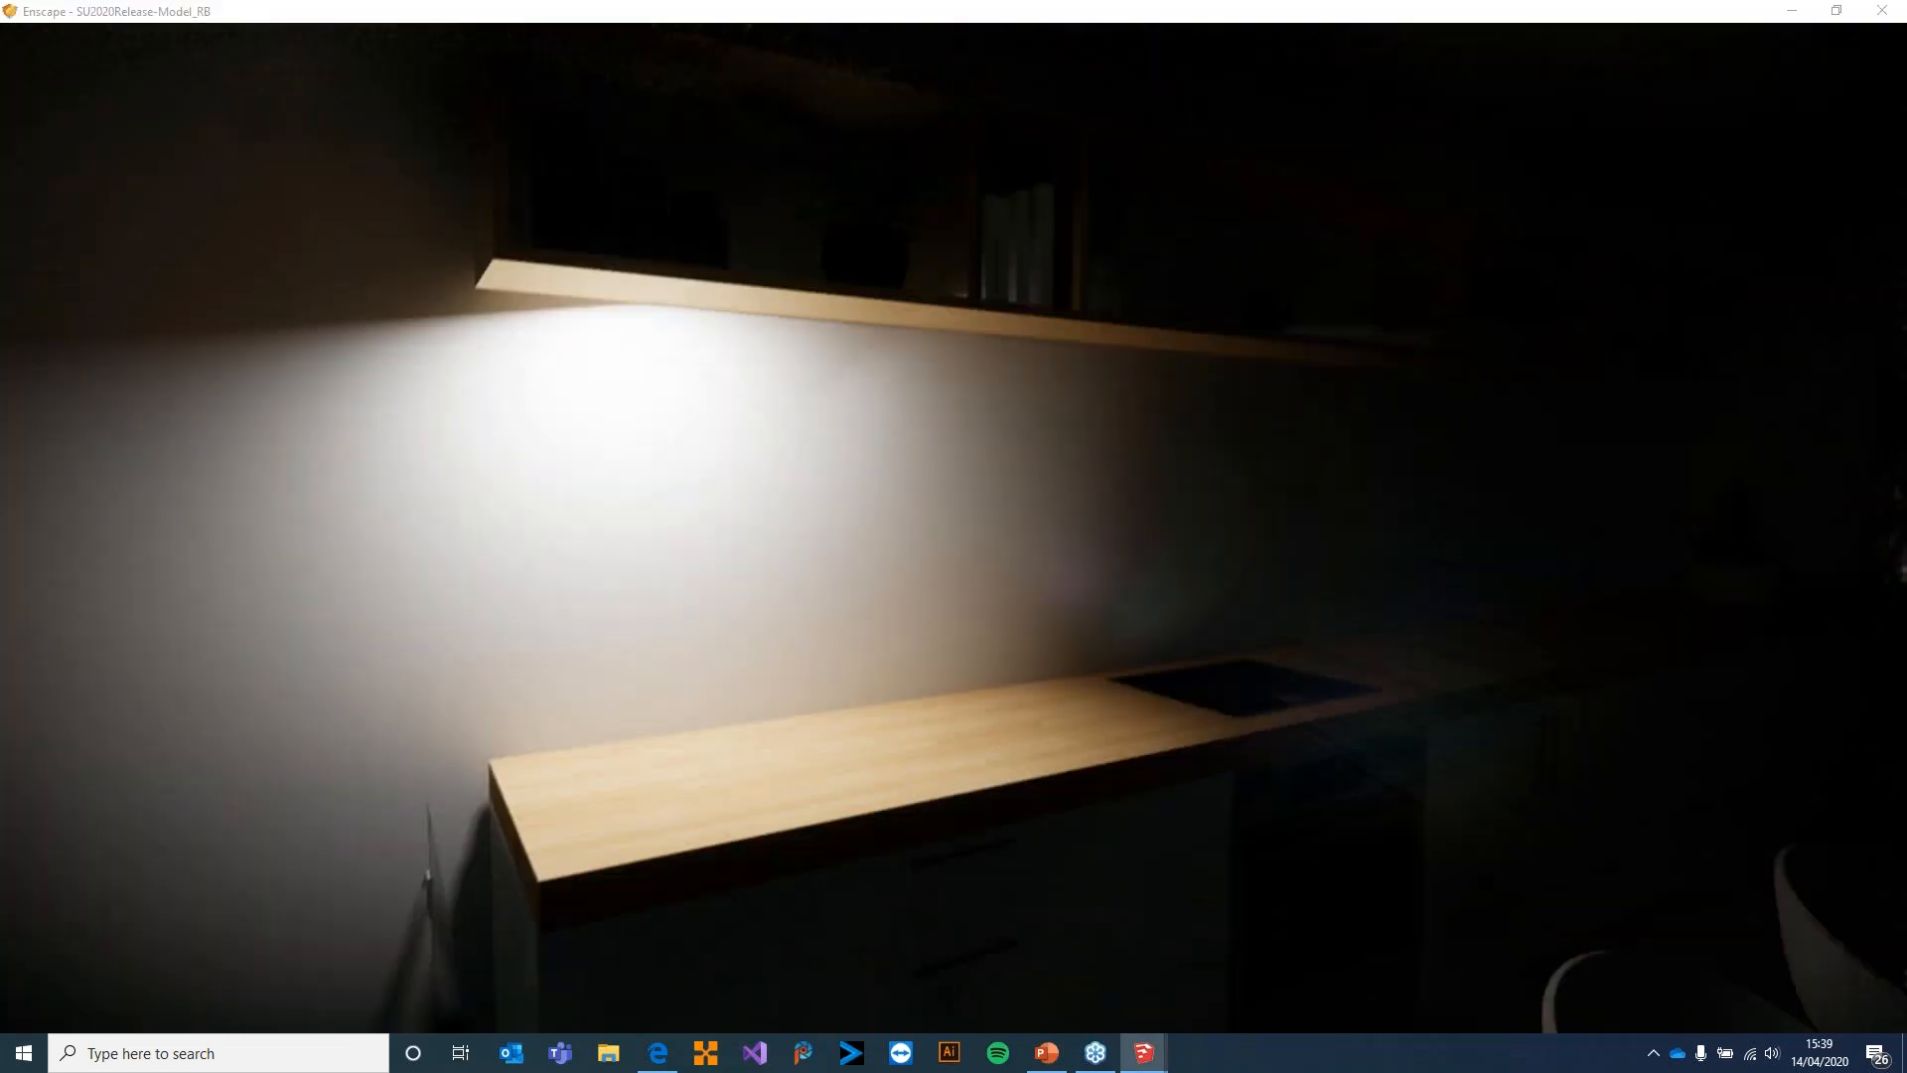
key("d")
key("a")
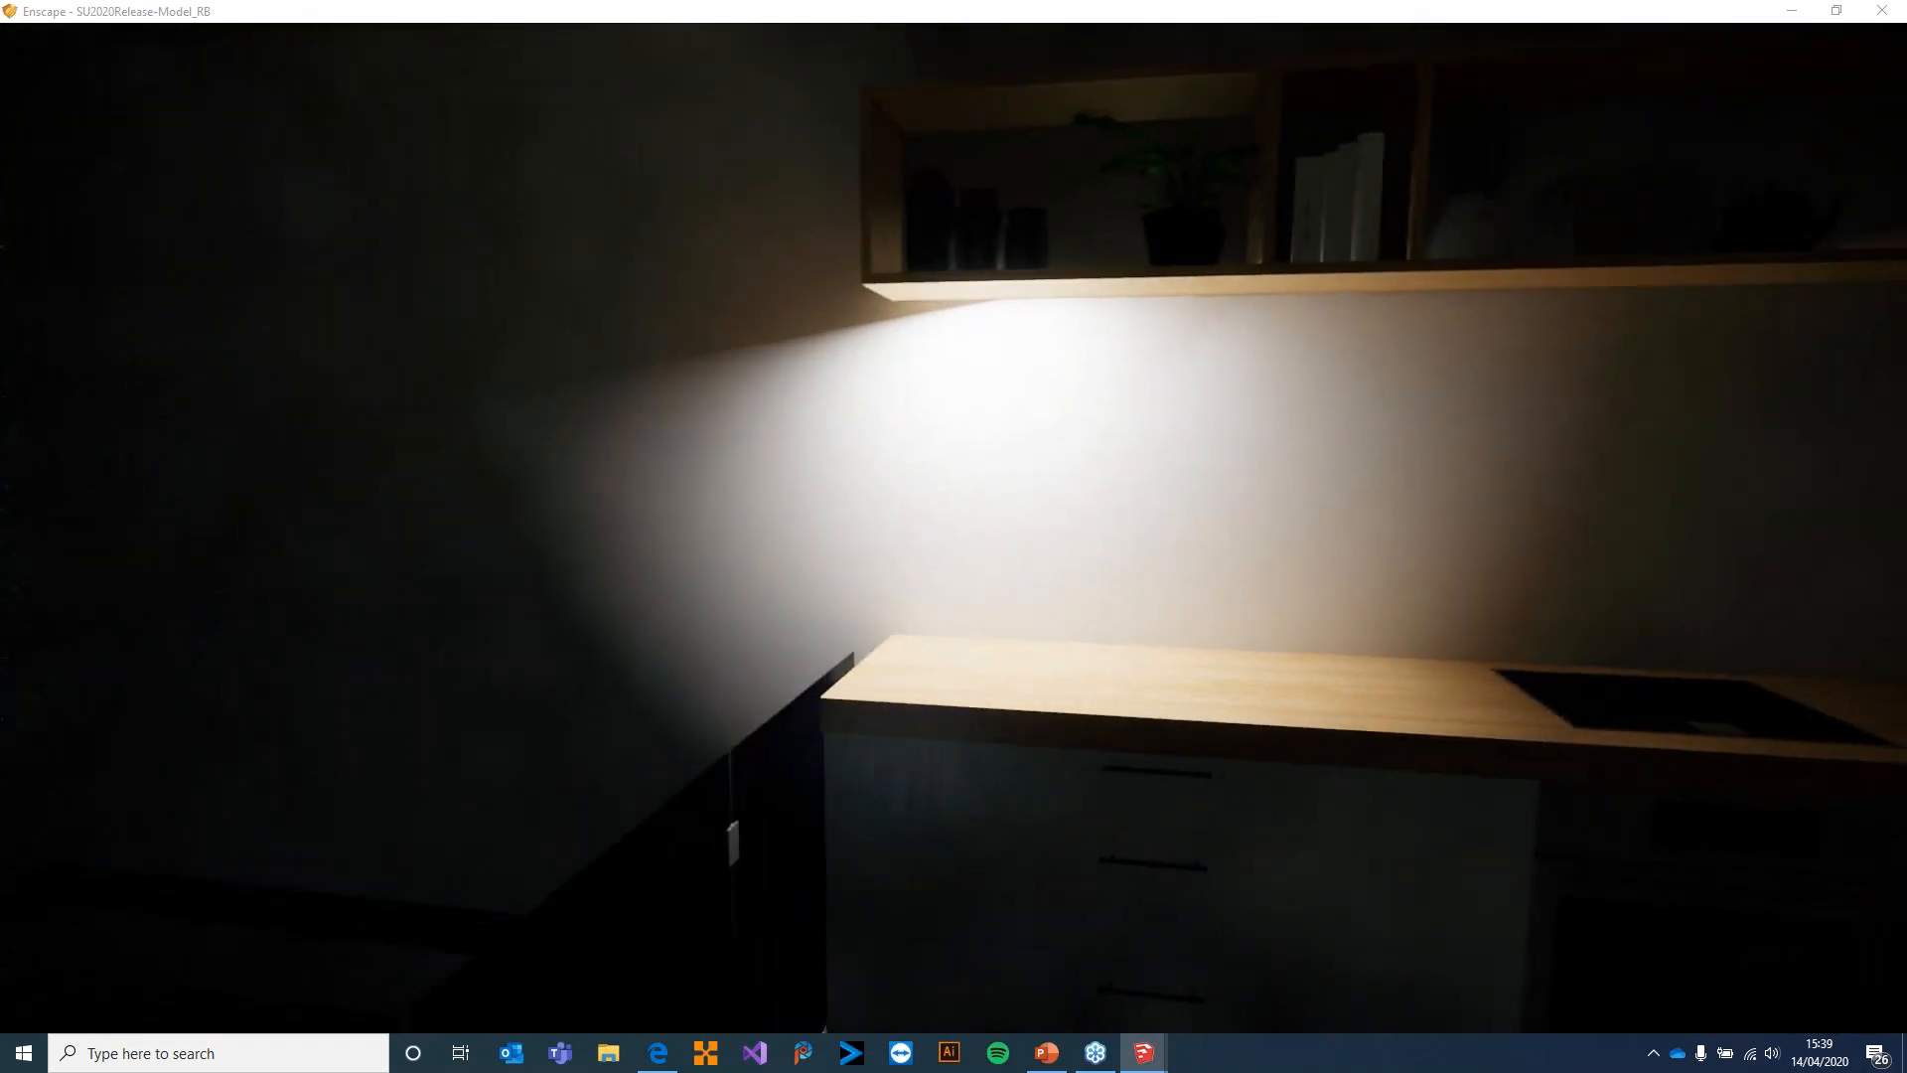
key("s")
key("s")
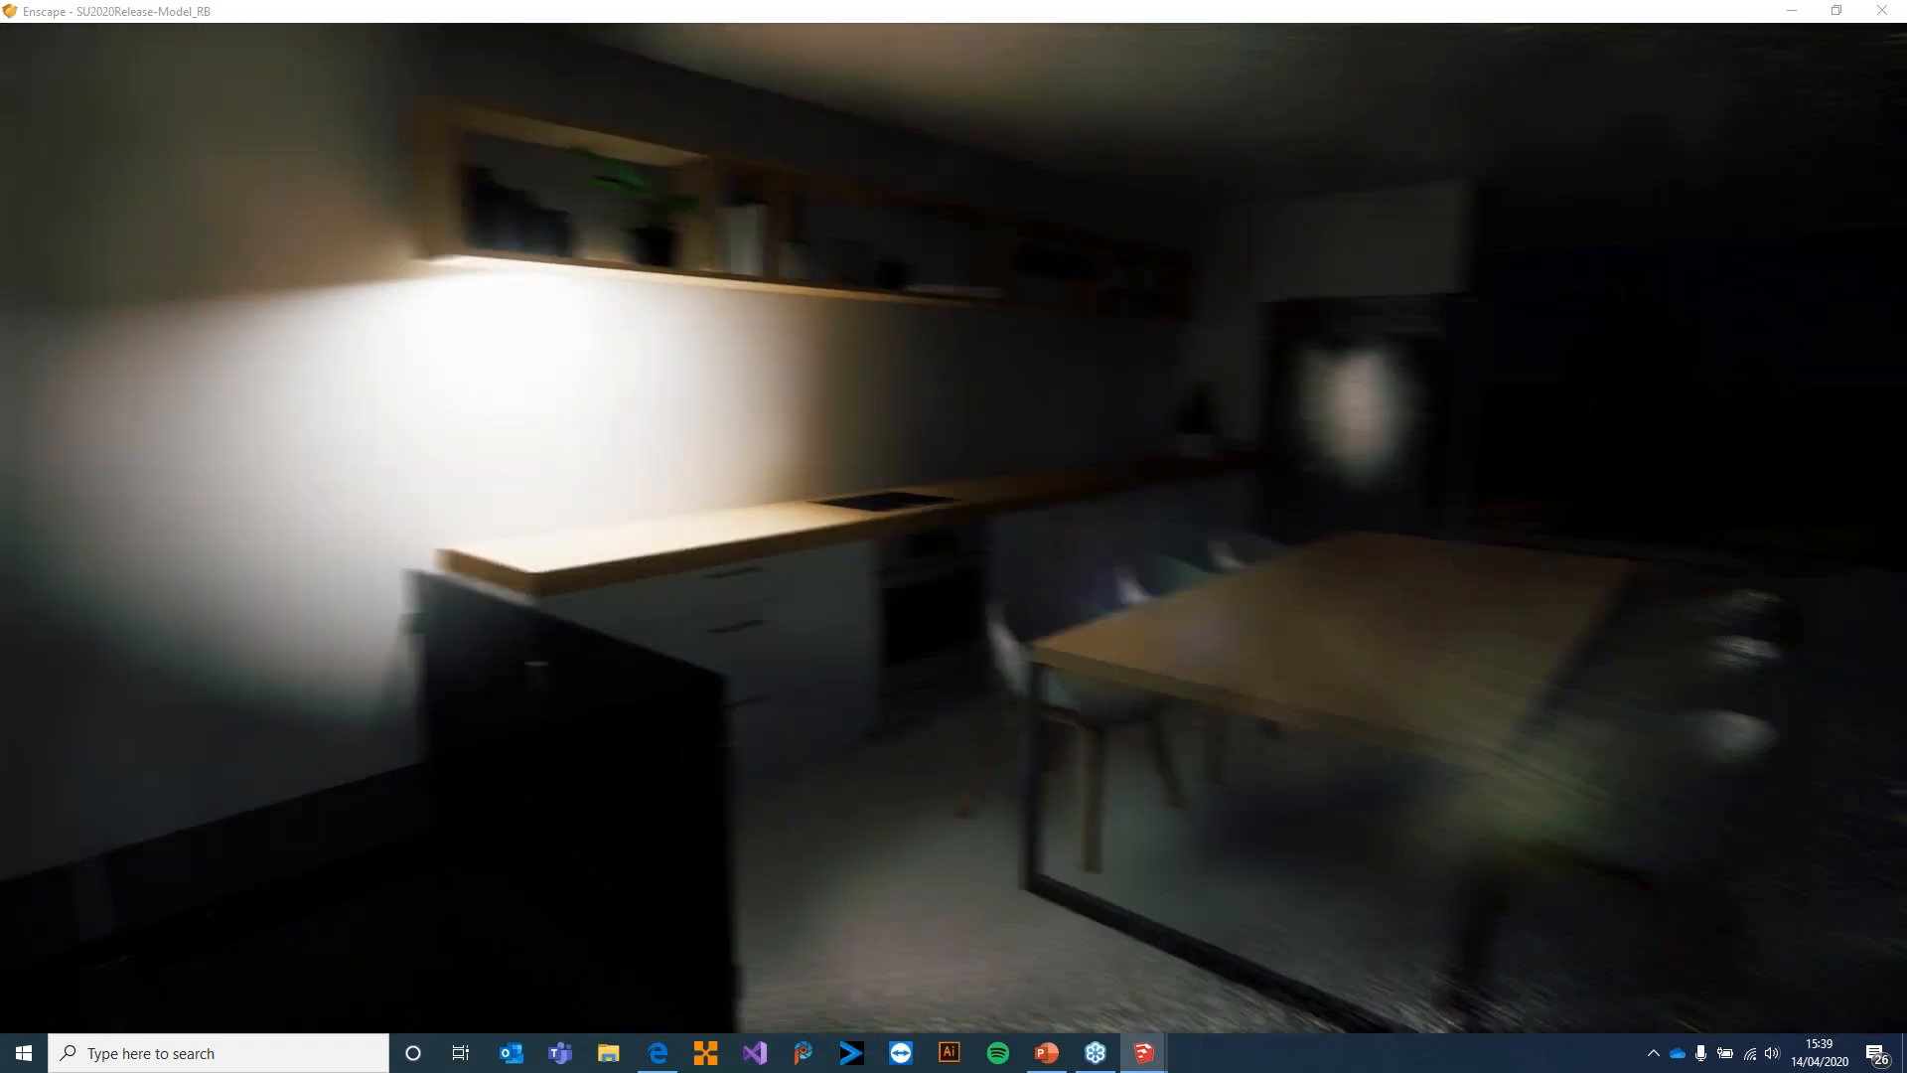
key("w")
key("w")
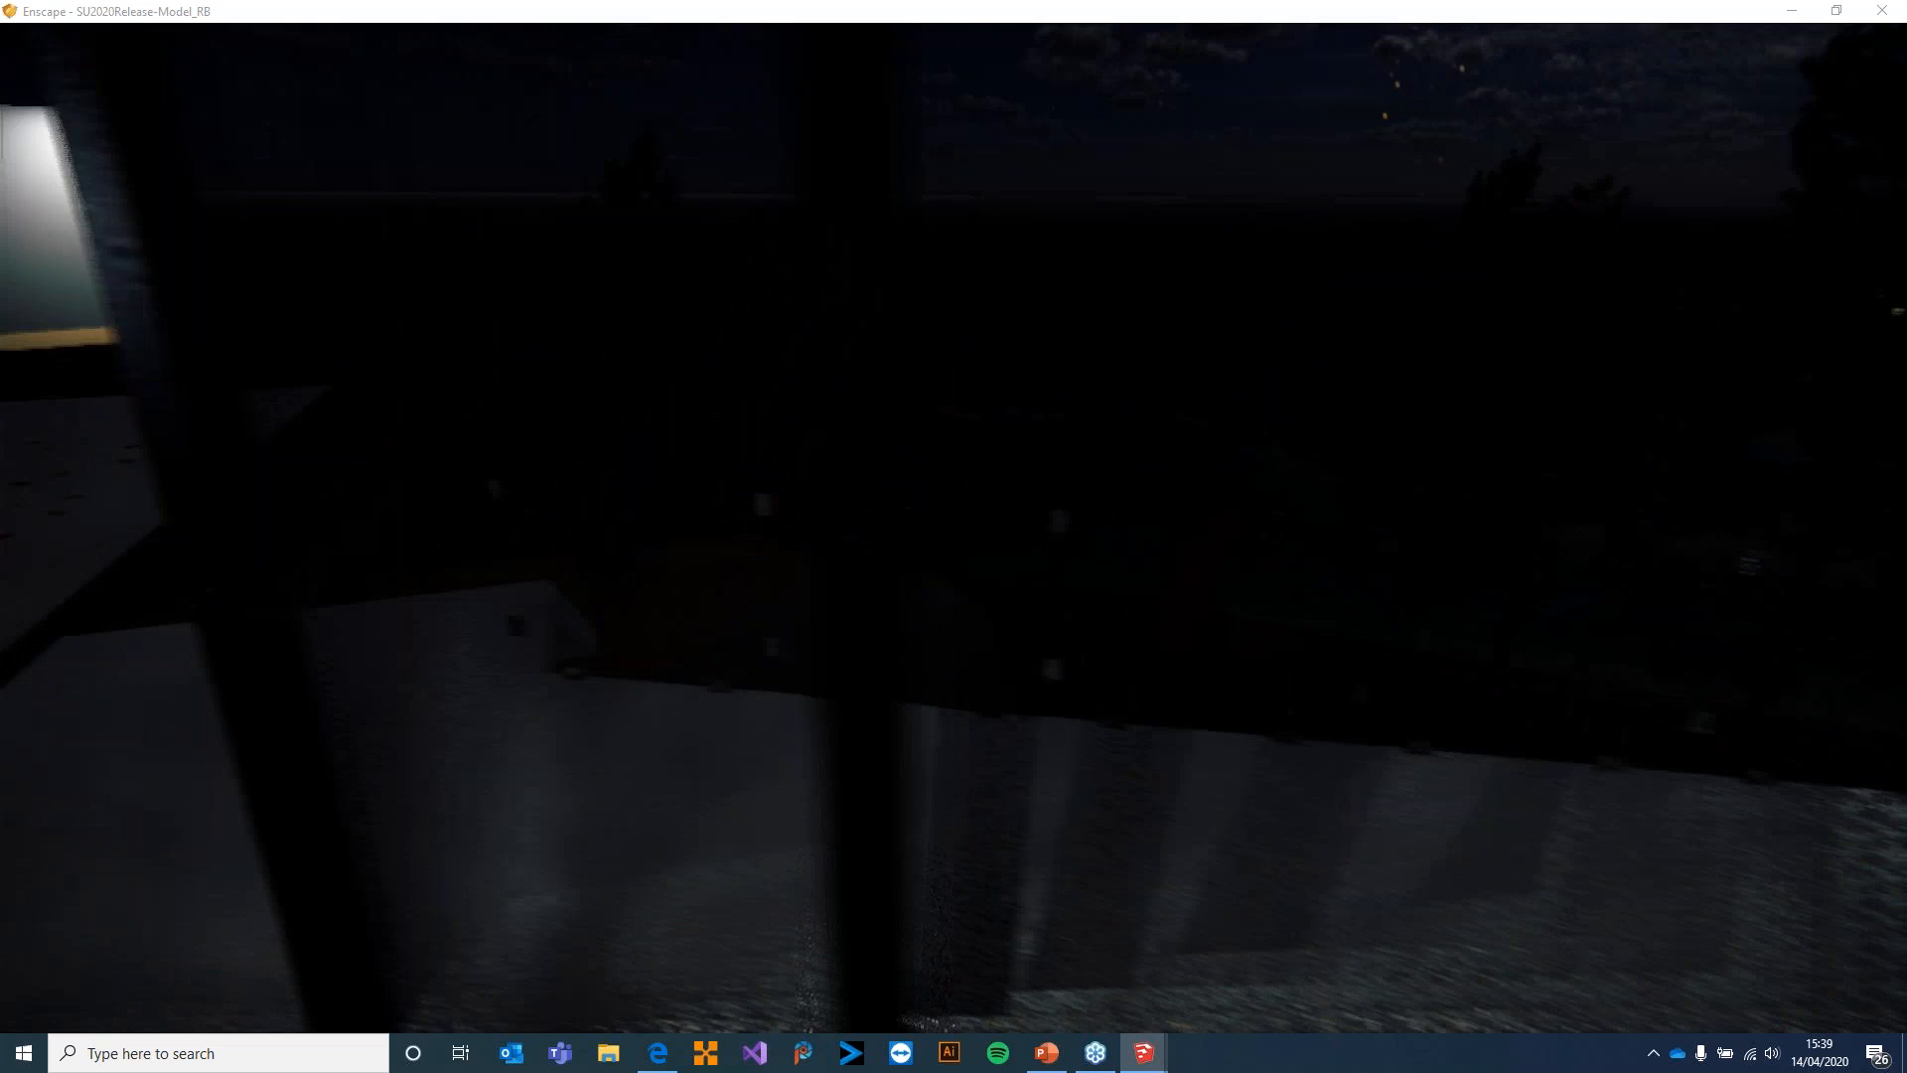
key("w")
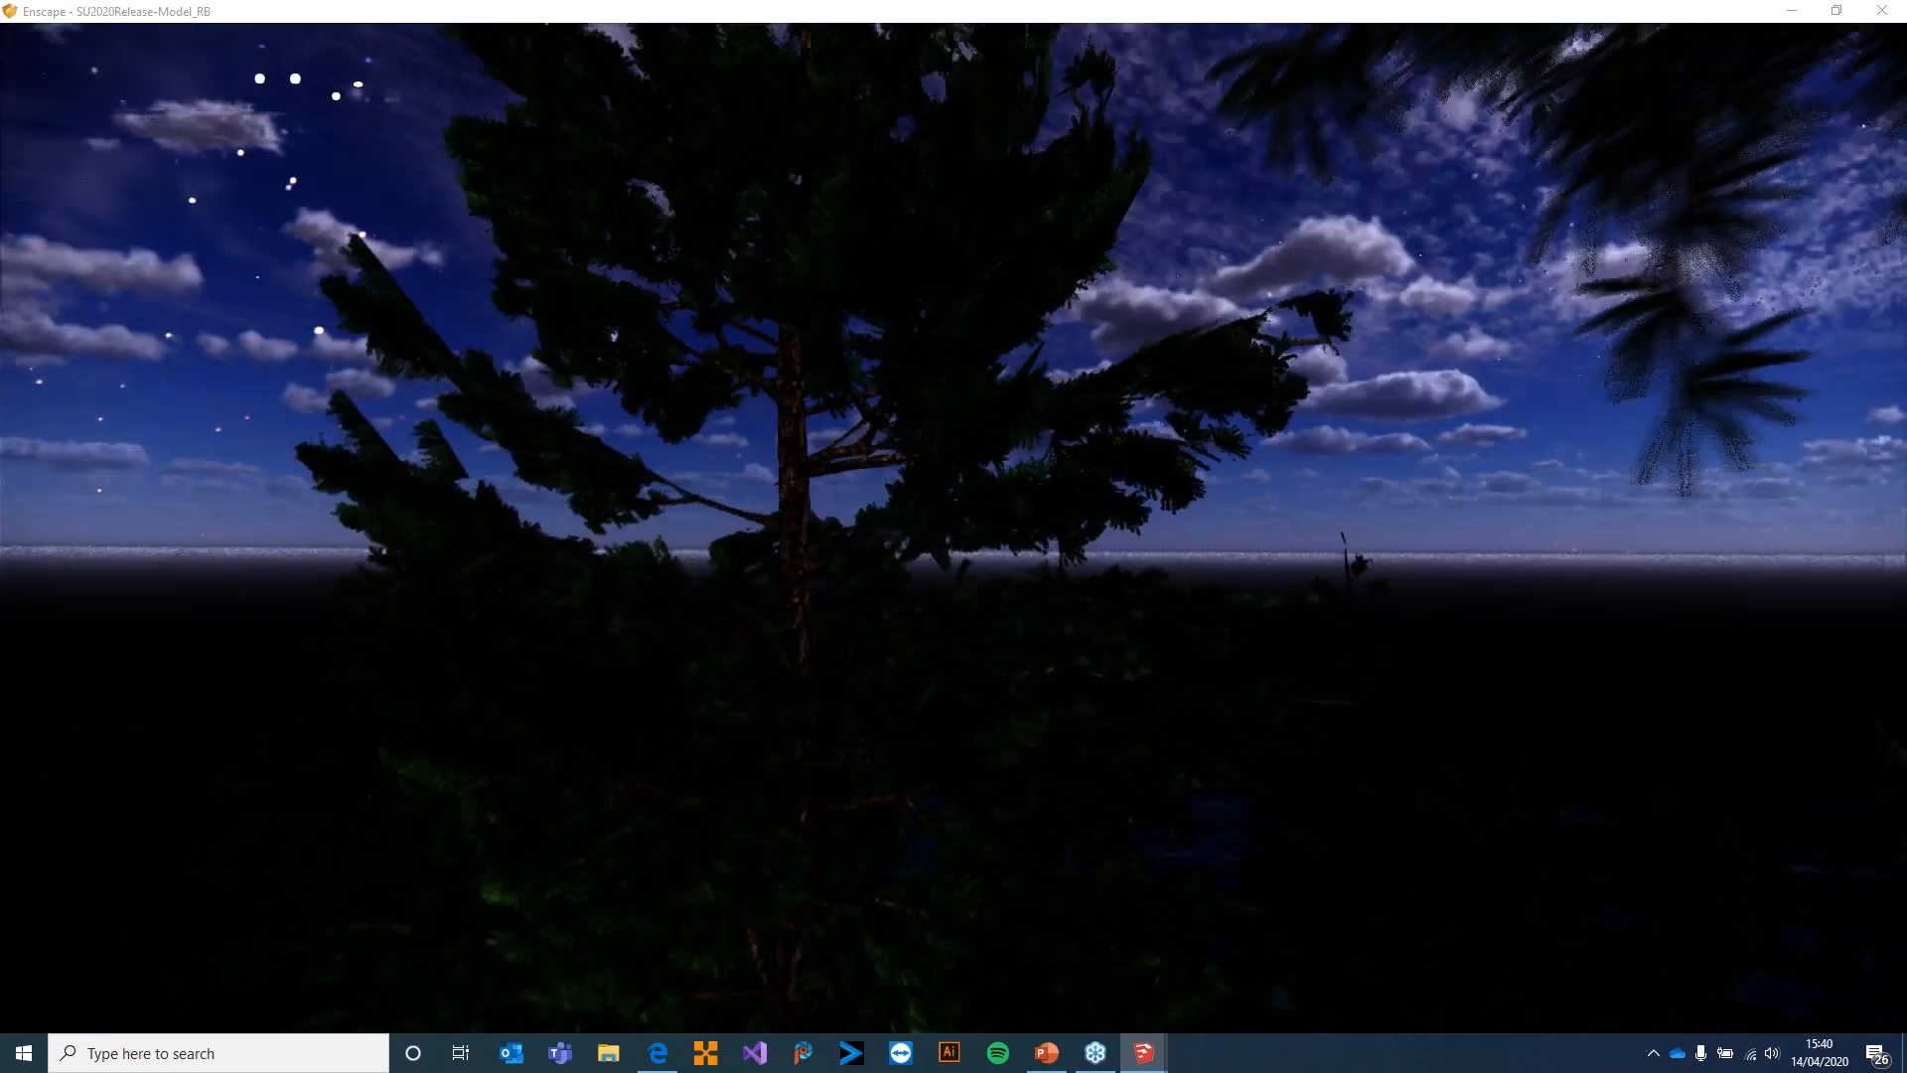
View the lit house from outside at night, return the time of day to daylight and move towards the terrace and lake
left_click_drag(1490, 526, 1083, 523)
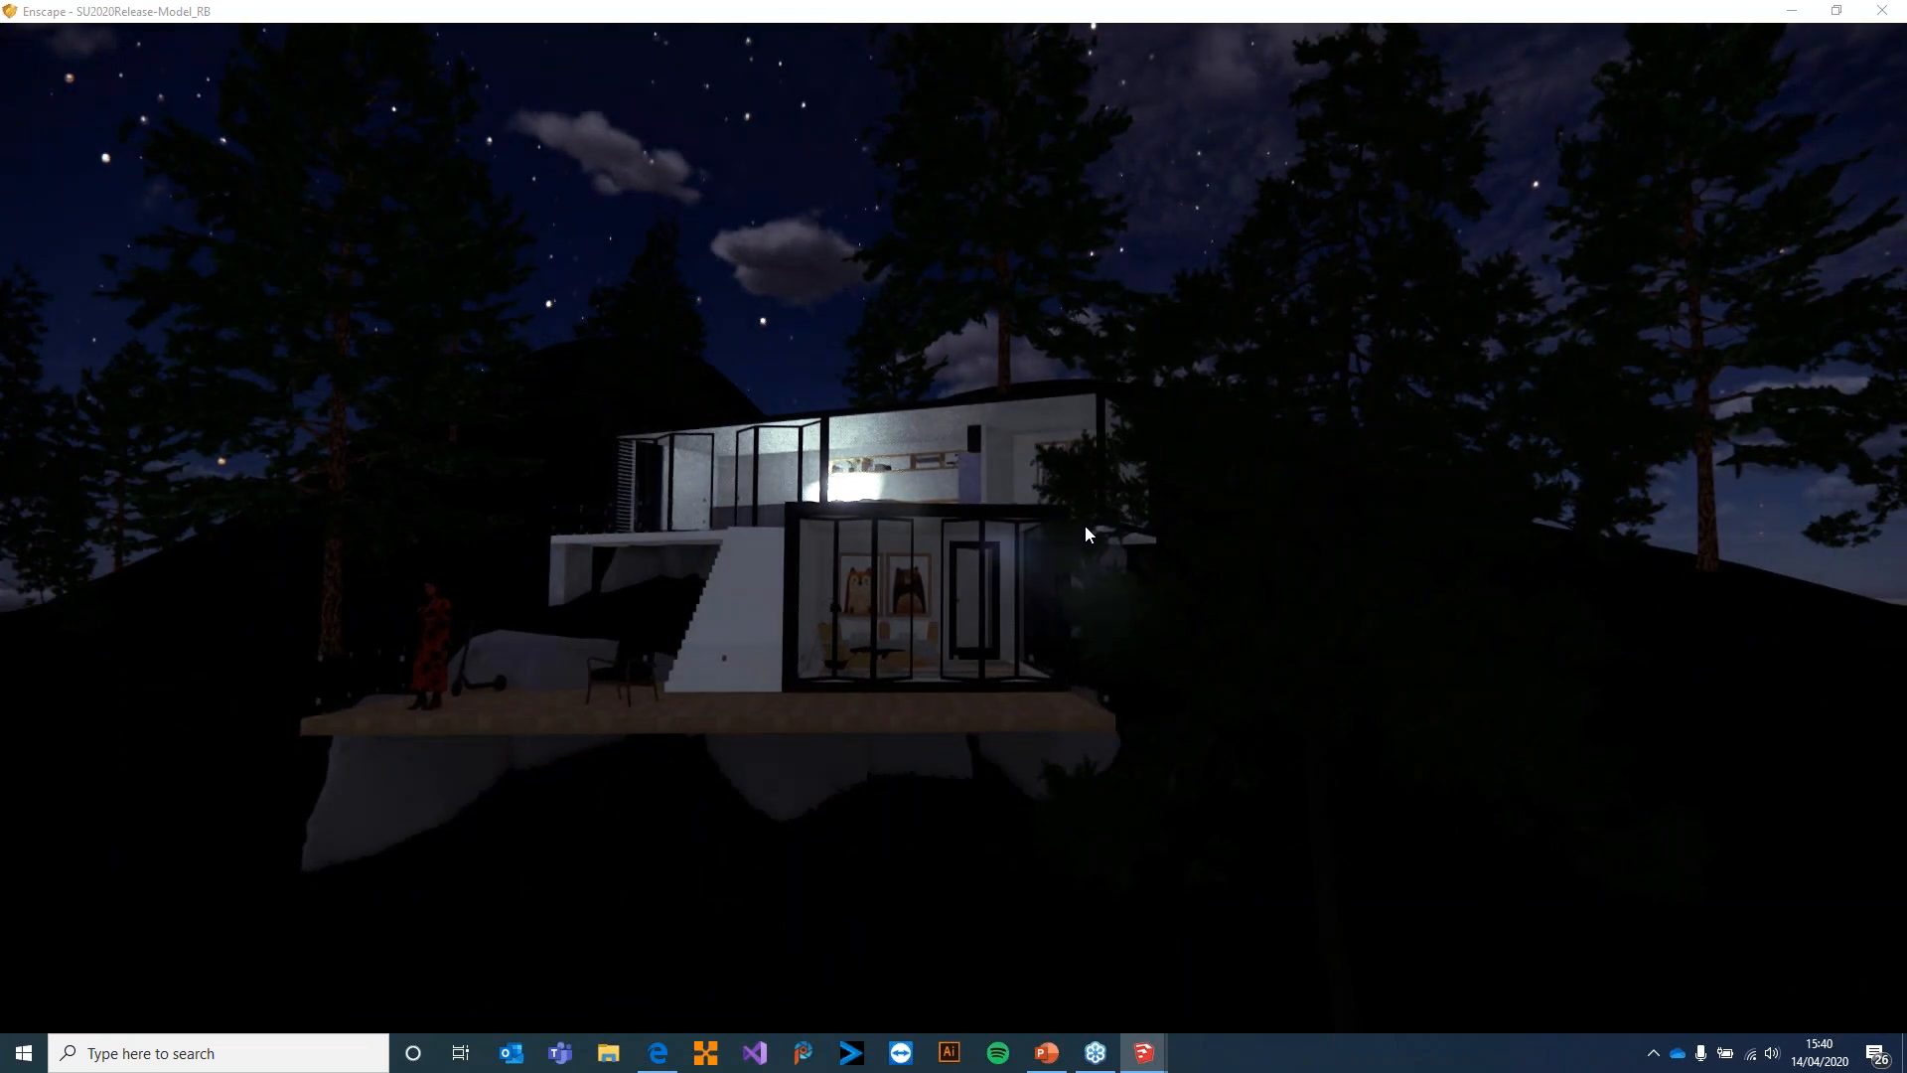
right_click_drag(1090, 490, 894, 489, "shift")
left_click_drag(894, 489, 1122, 433)
key("a")
key("a")
key("w")
key("a")
key("a")
left_click_drag(954, 433, 1242, 433)
key("w")
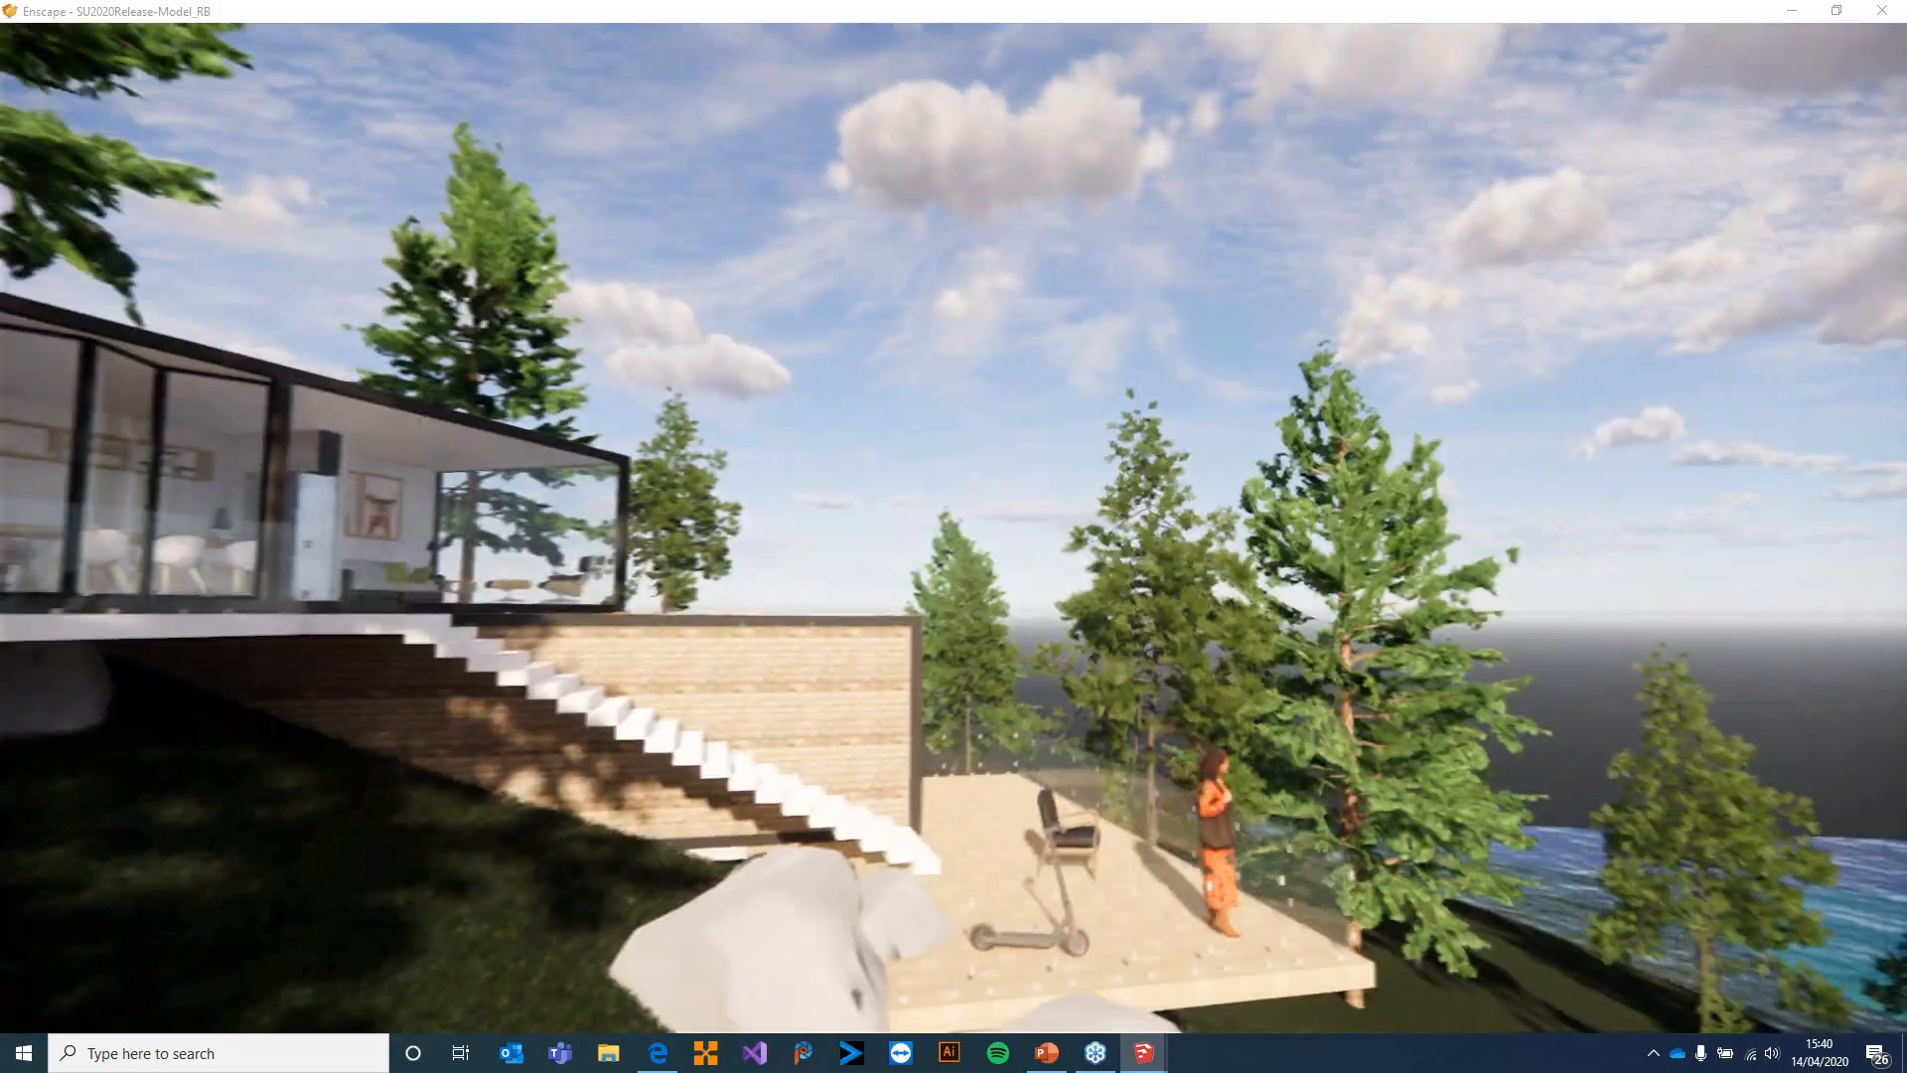
key("w")
left_click_drag(953, 433, 1376, 626)
Switch to SketchUp and delete both the rectangular and disk lights under the kitchen shelf
key("alt+Tab")
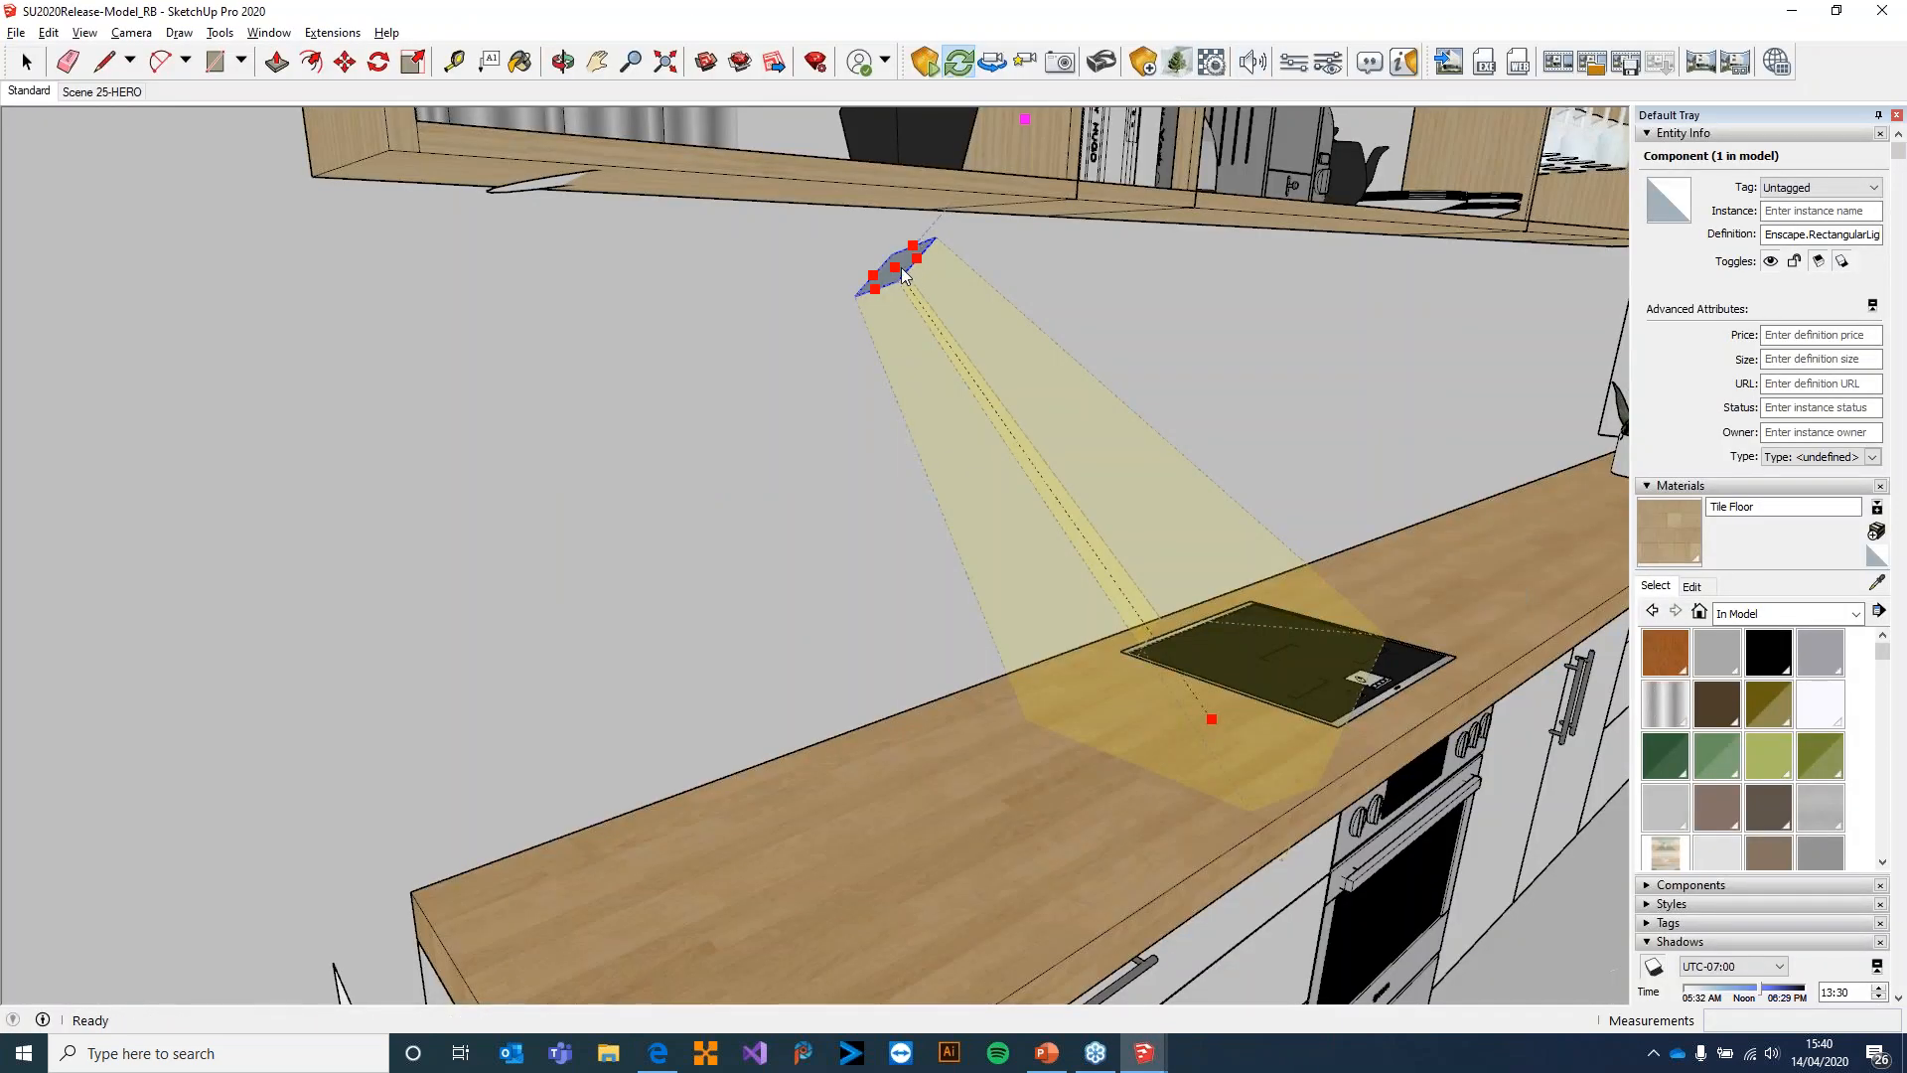
left_click(537, 186)
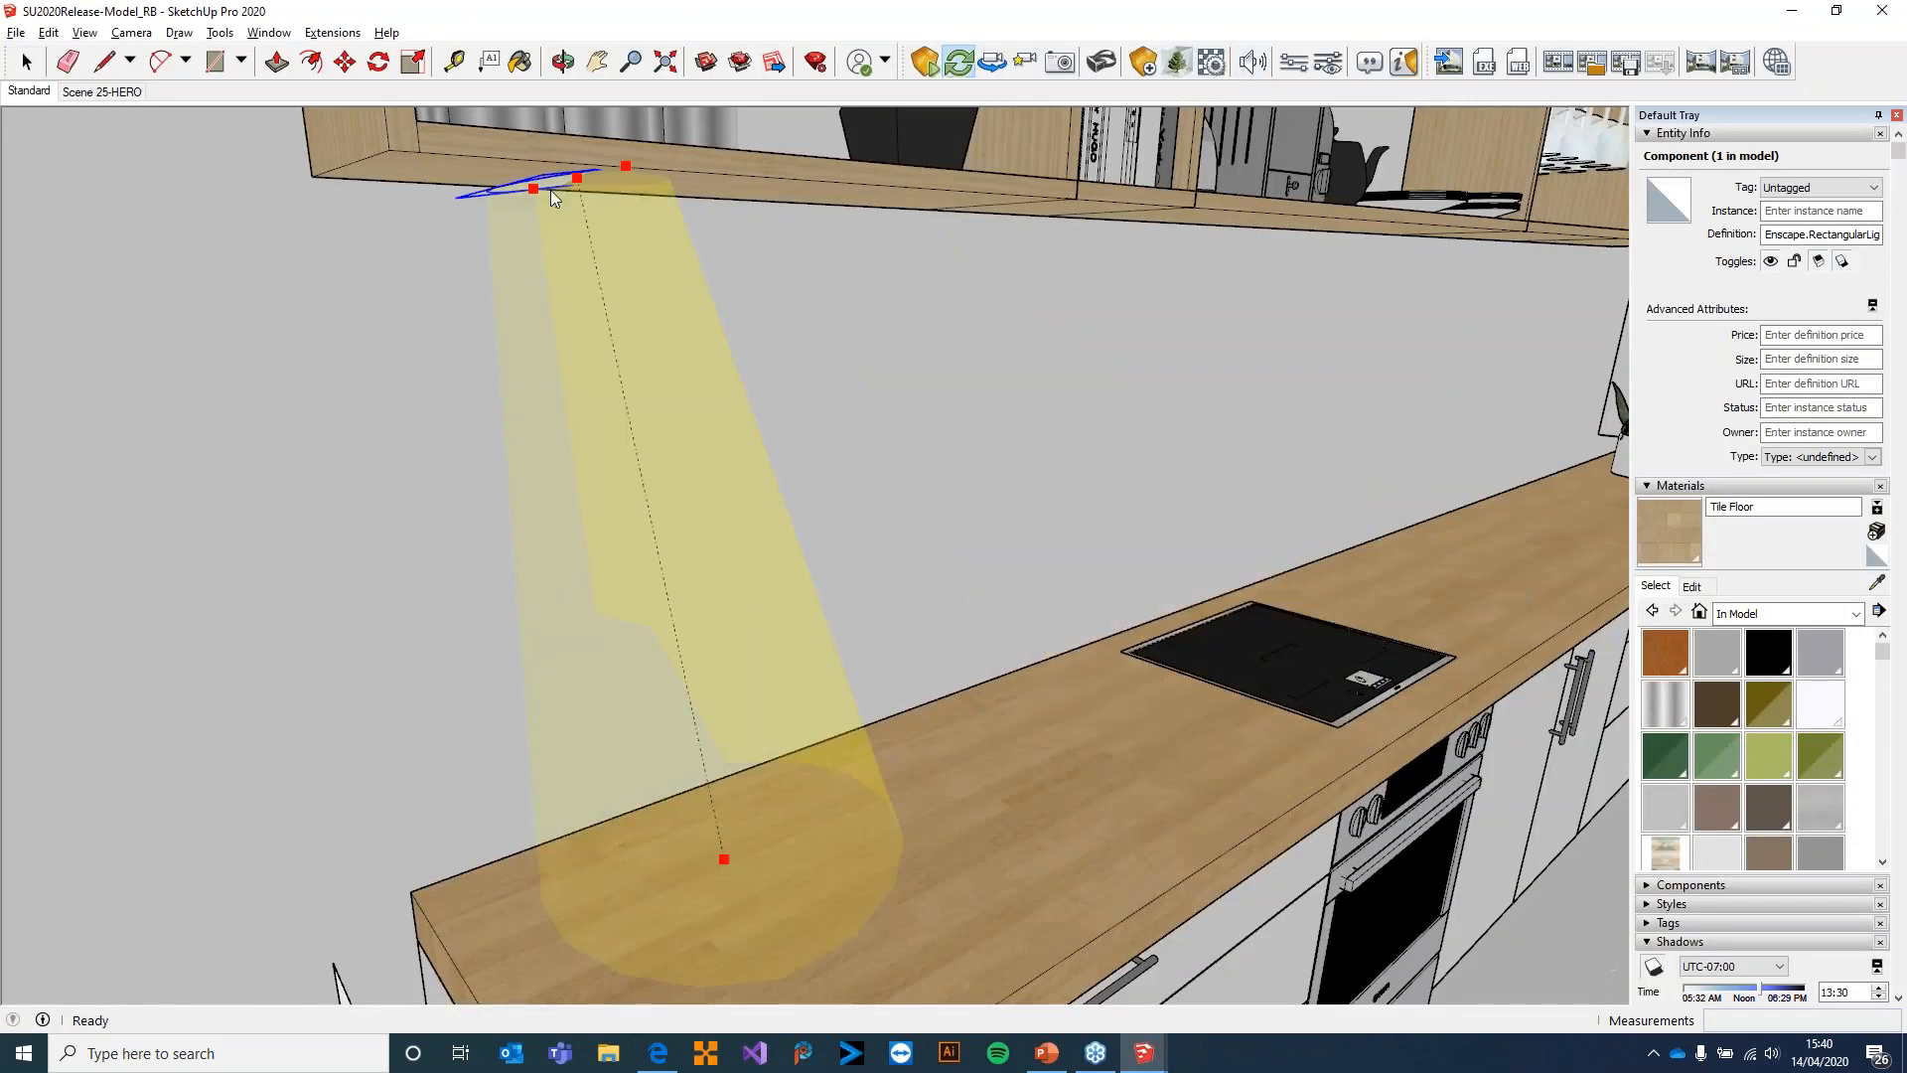
key("Delete")
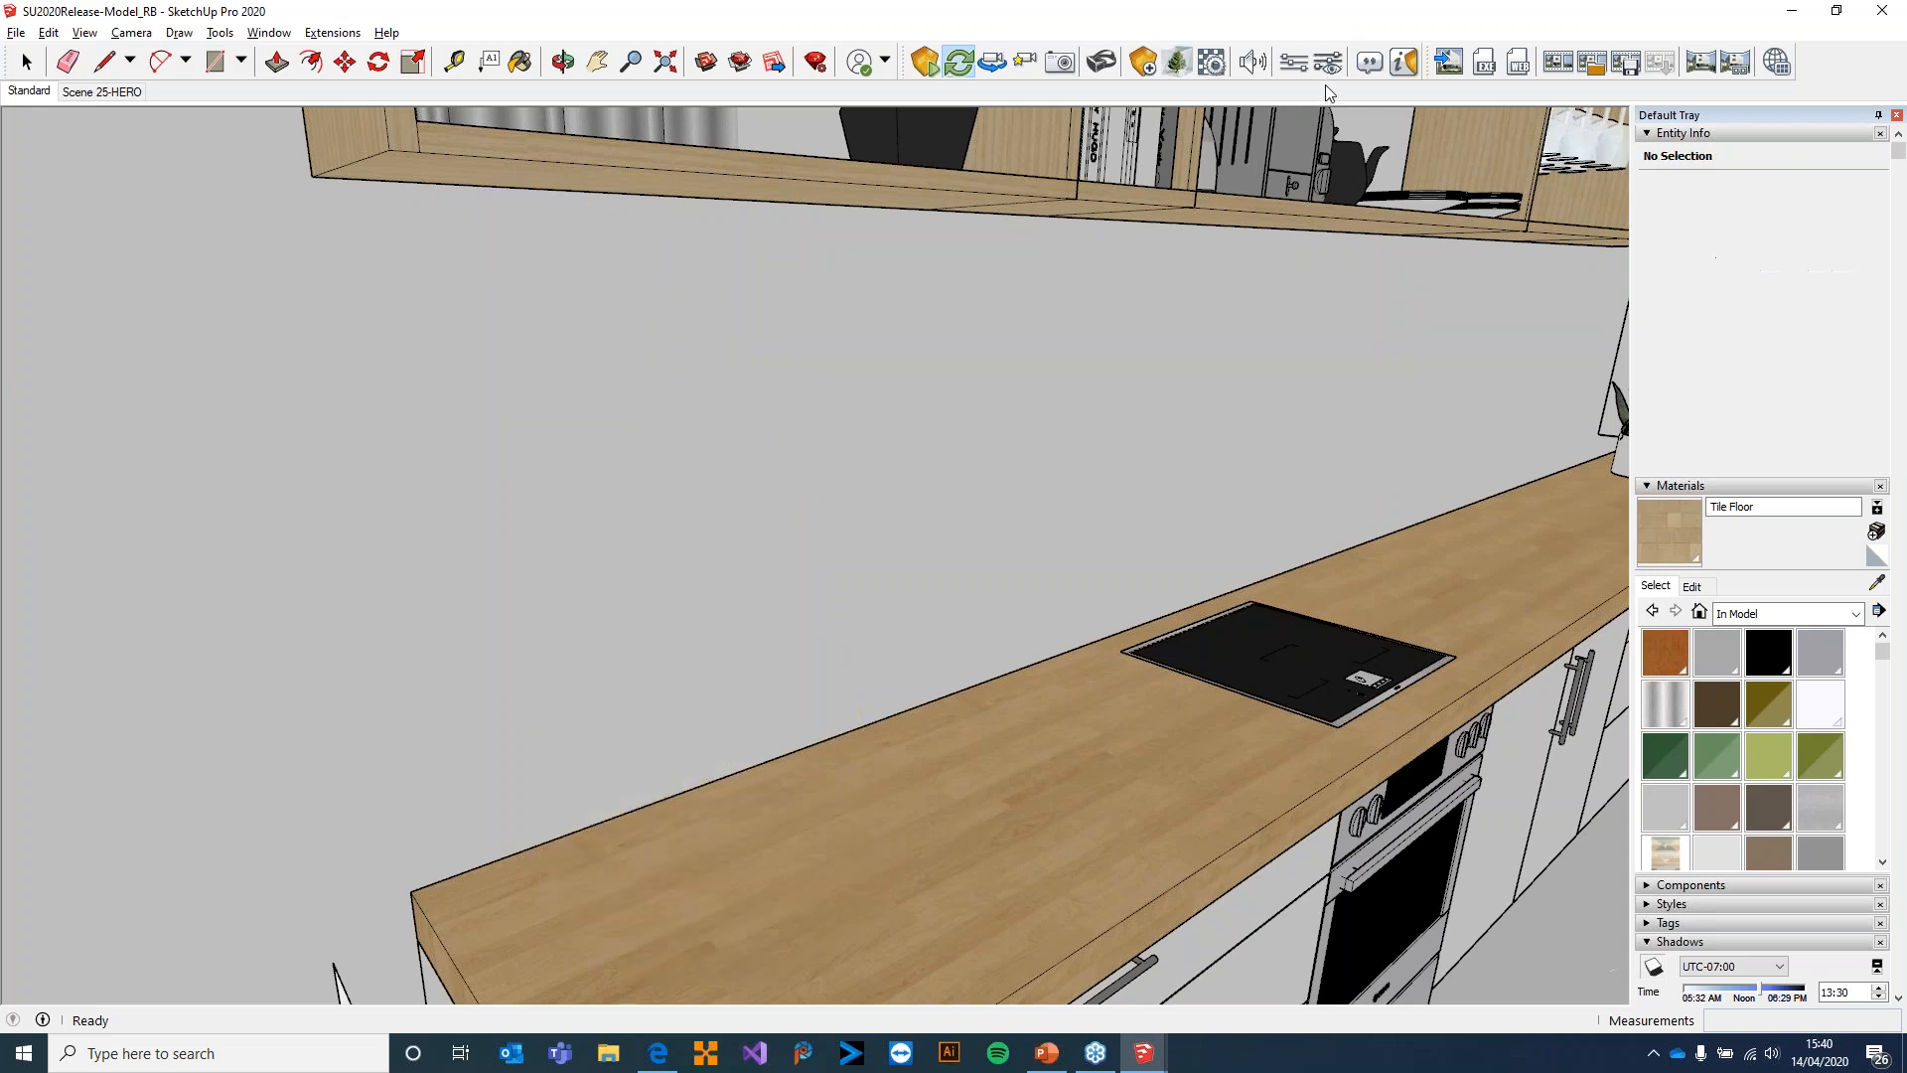
Set the Enscape atmosphere's horizon source to Skybox and enable Brightest Point as Sun Direction
left_click(1331, 63)
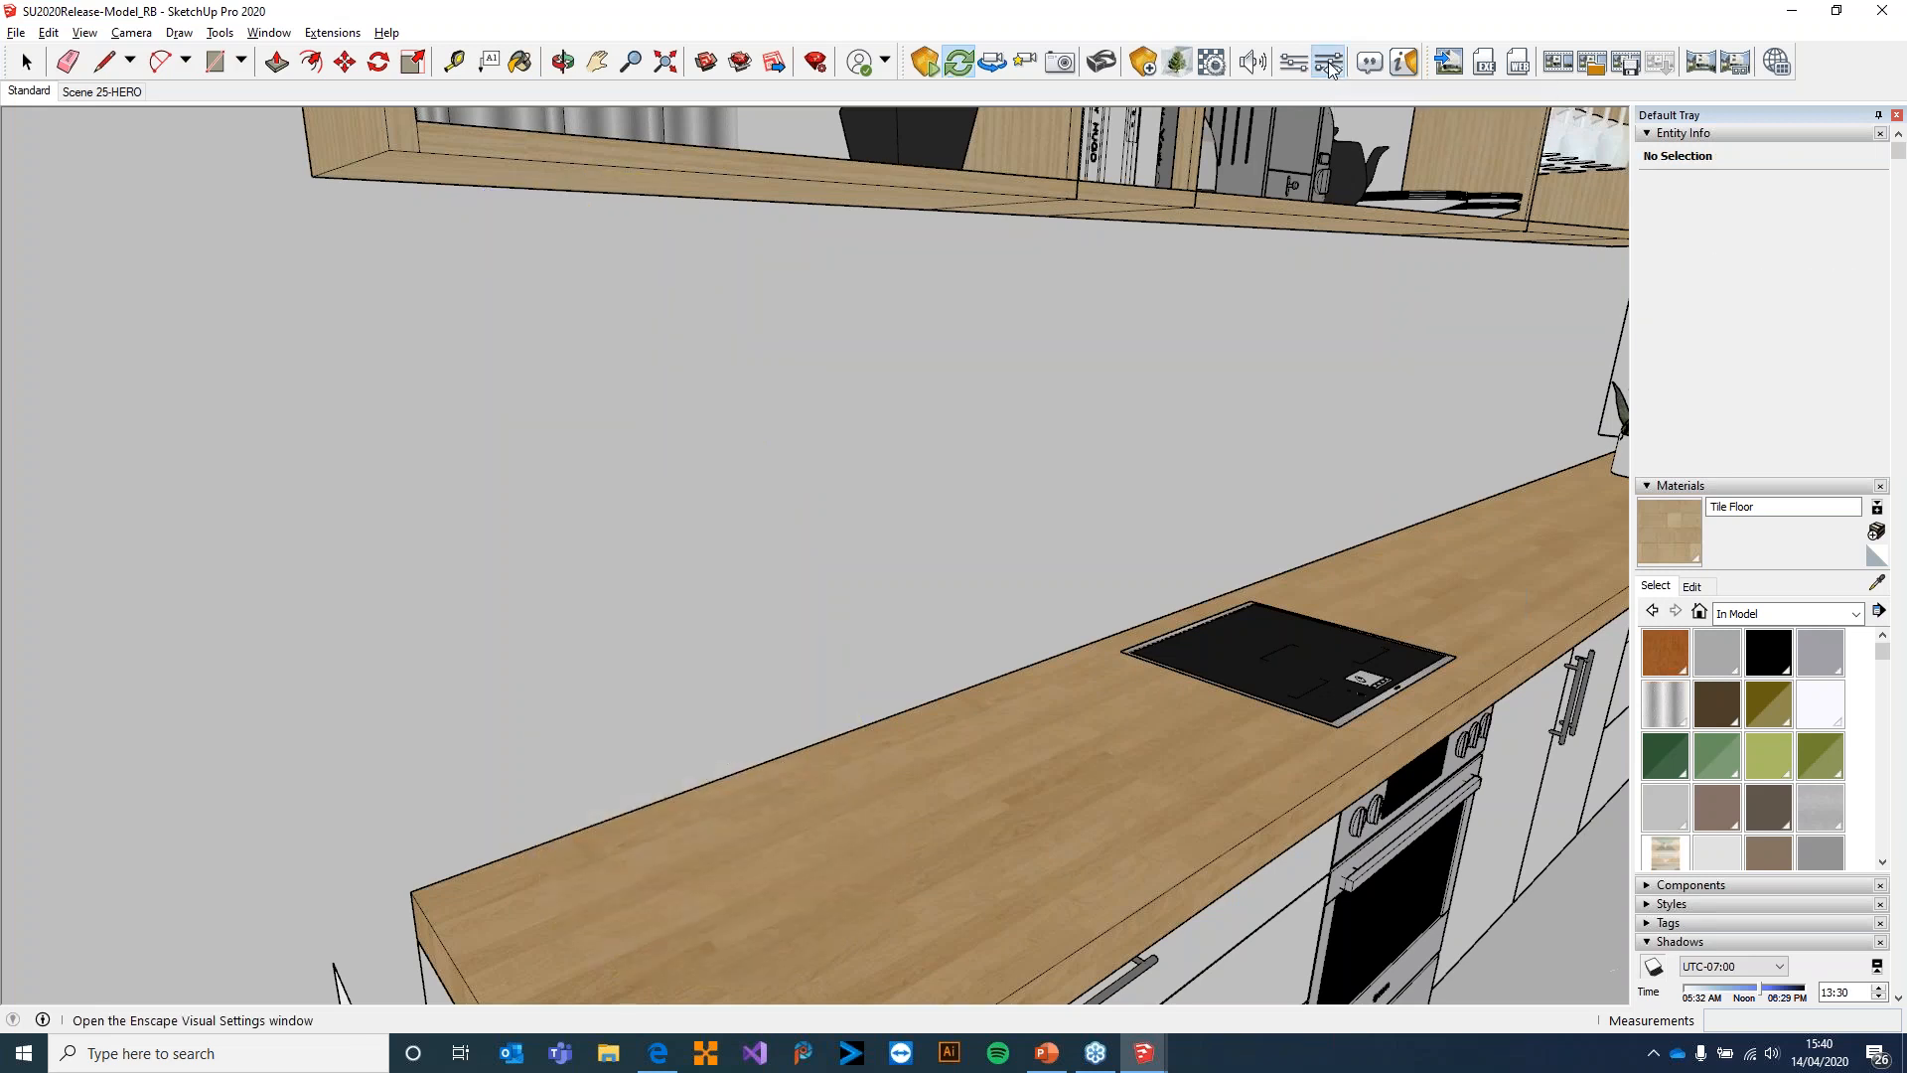
left_click(231, 100)
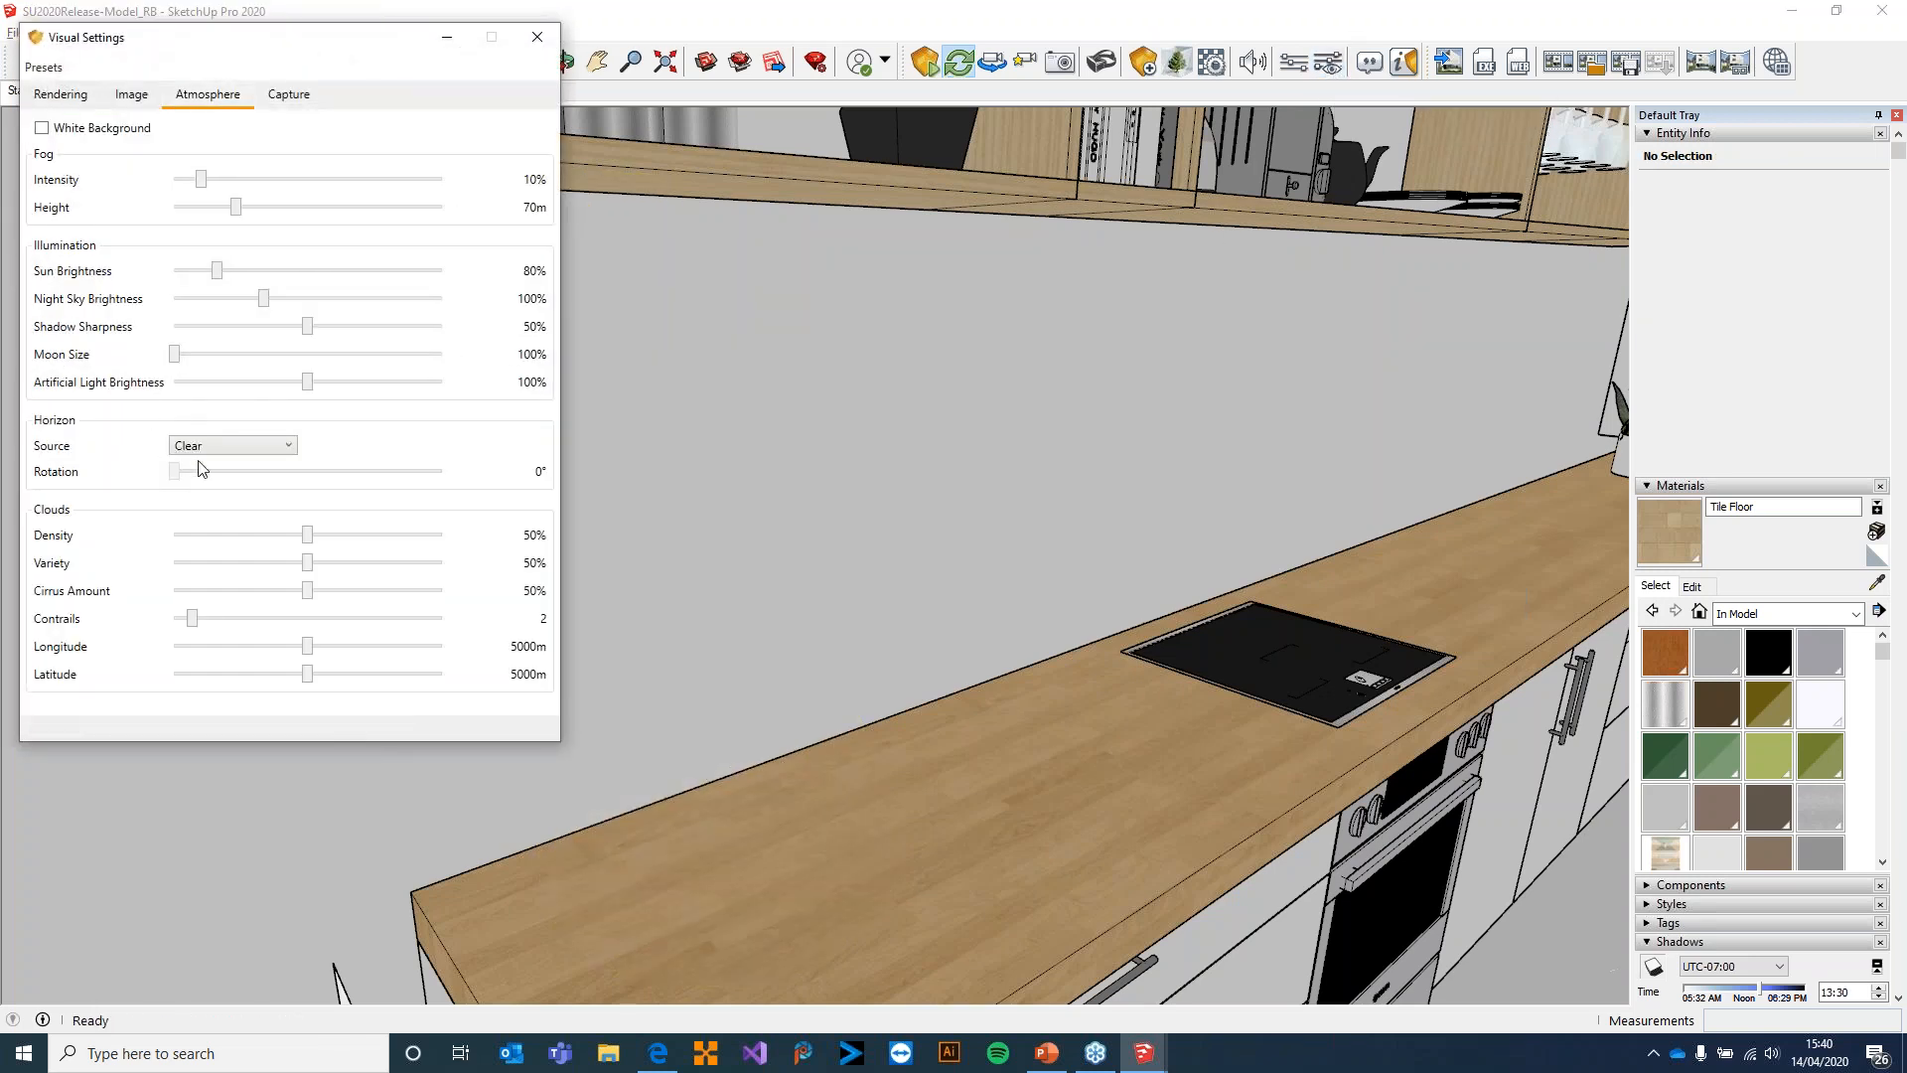
left_click(233, 446)
left_click(247, 481)
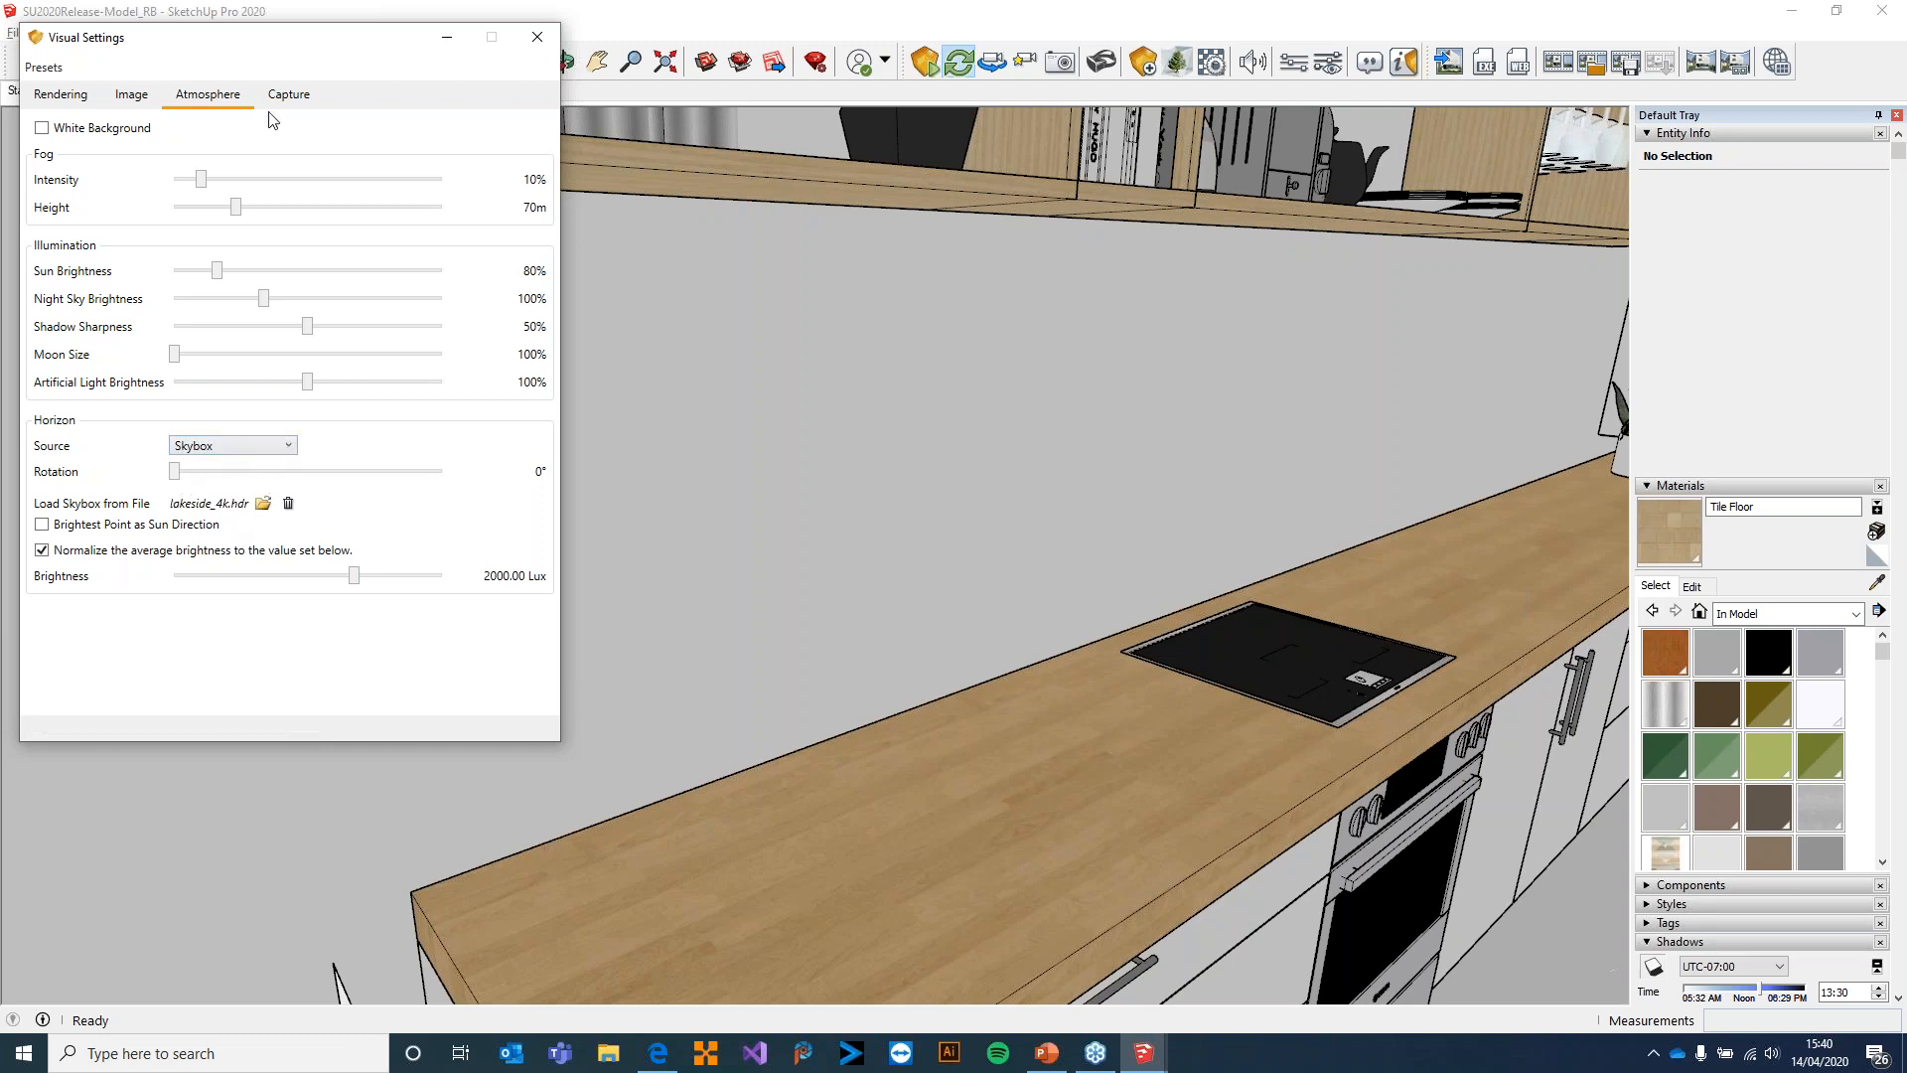
left_click(134, 525)
left_click(538, 38)
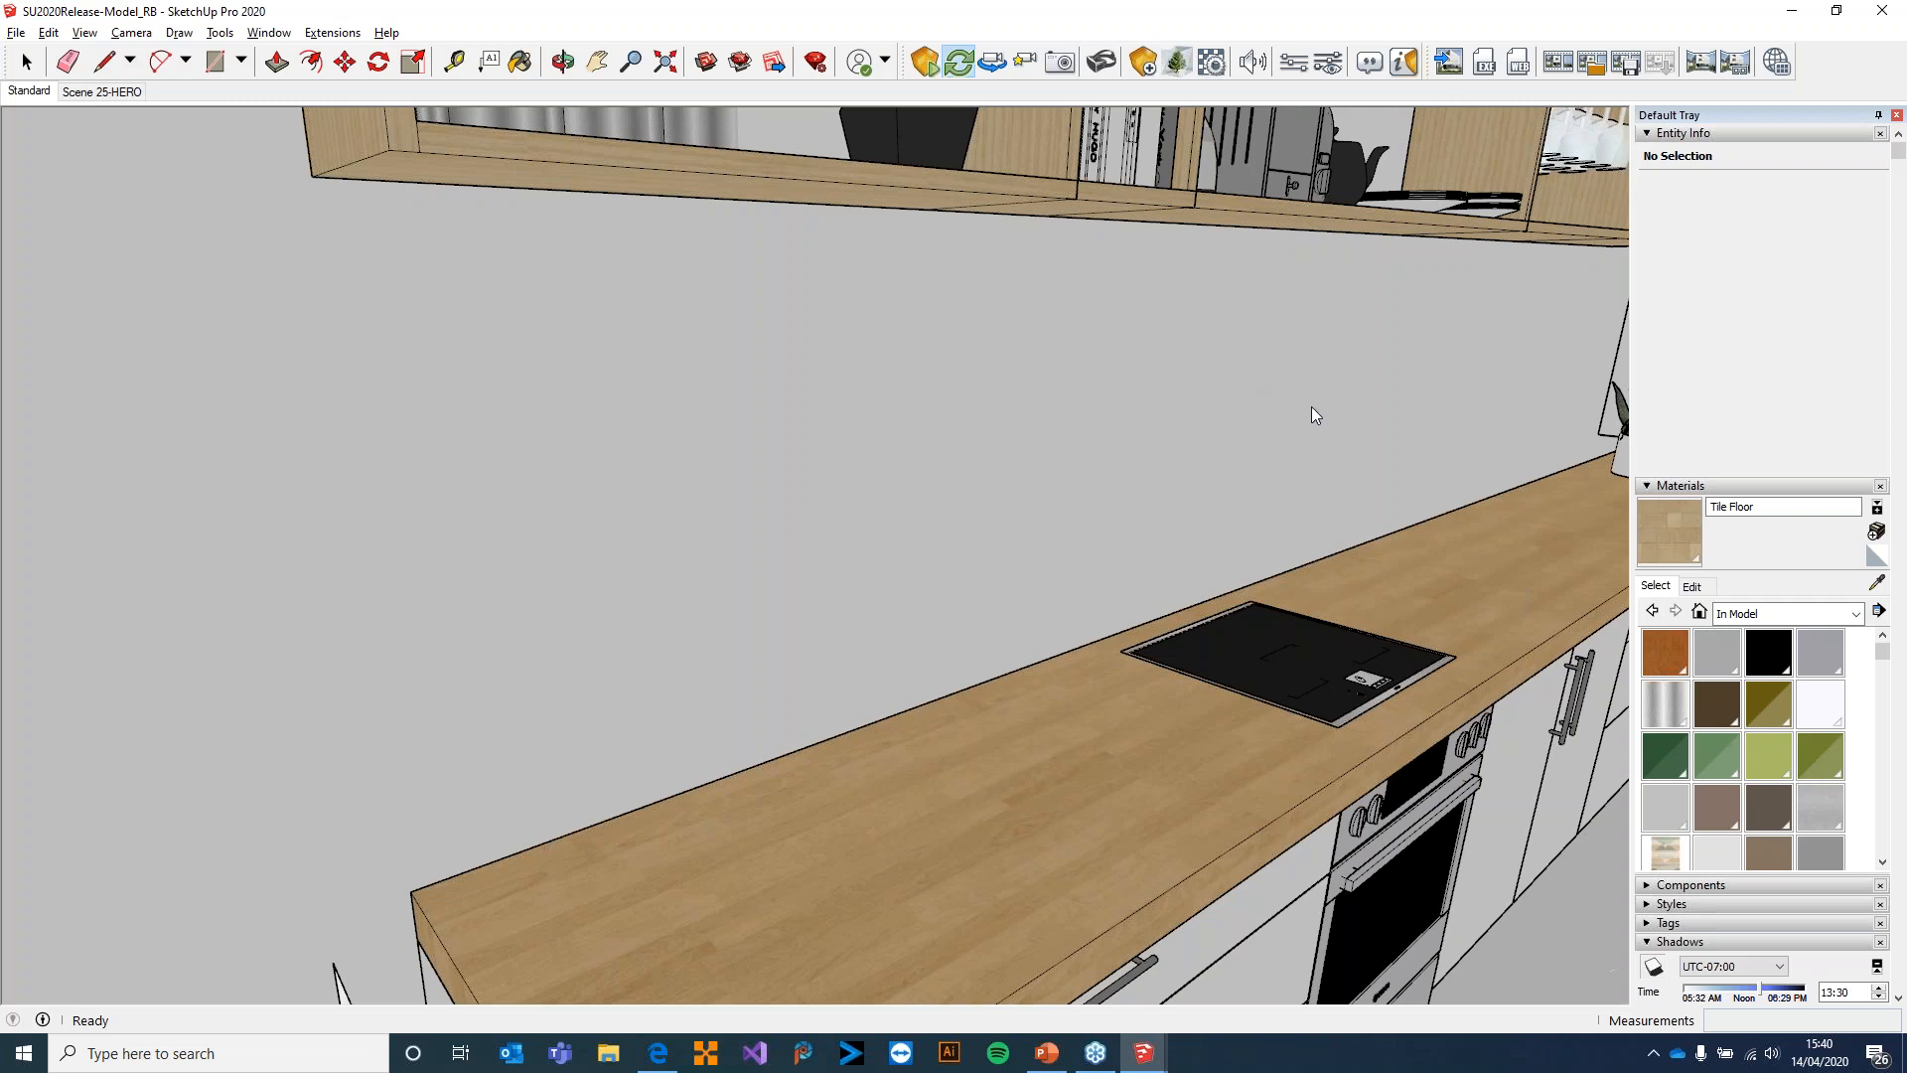
Open Enscape's General Settings, examine the Customization options and compare them with the render window
left_click(1295, 64)
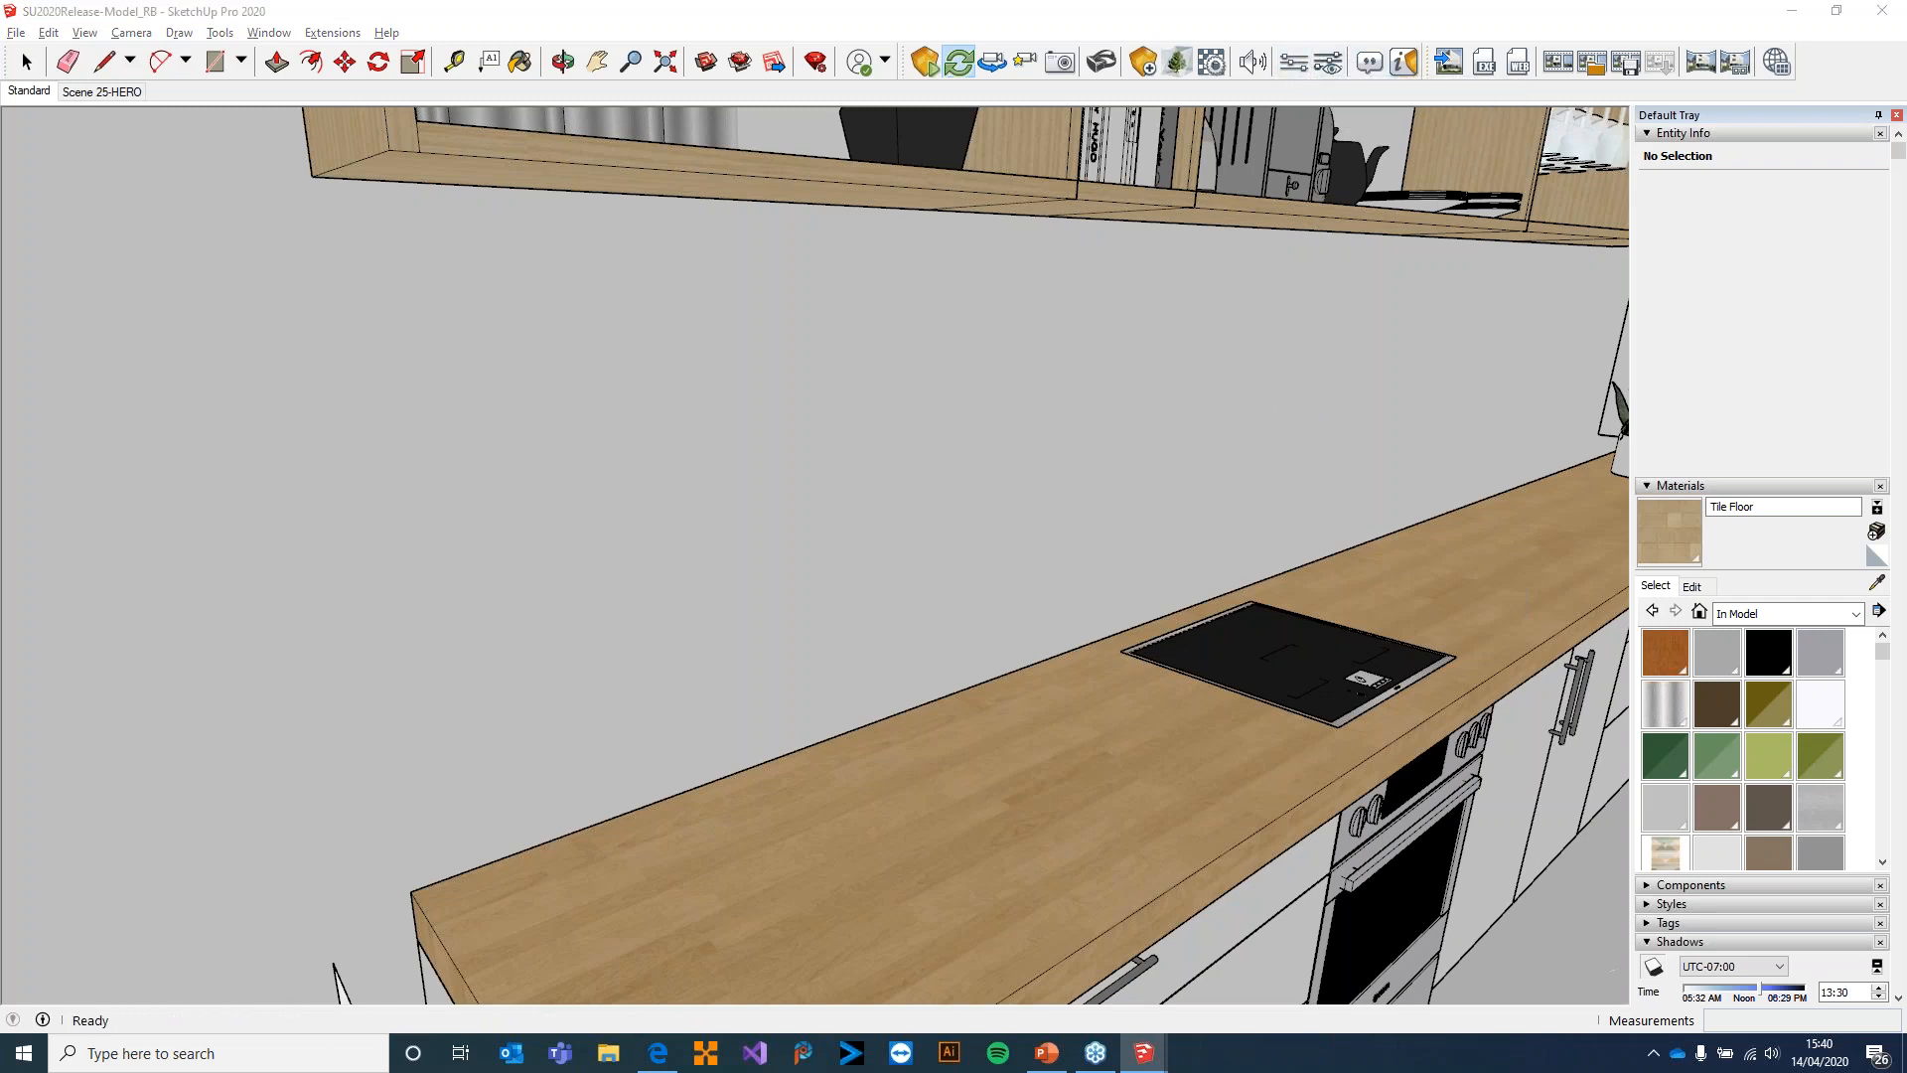
left_click_drag(992, 265, 682, 232)
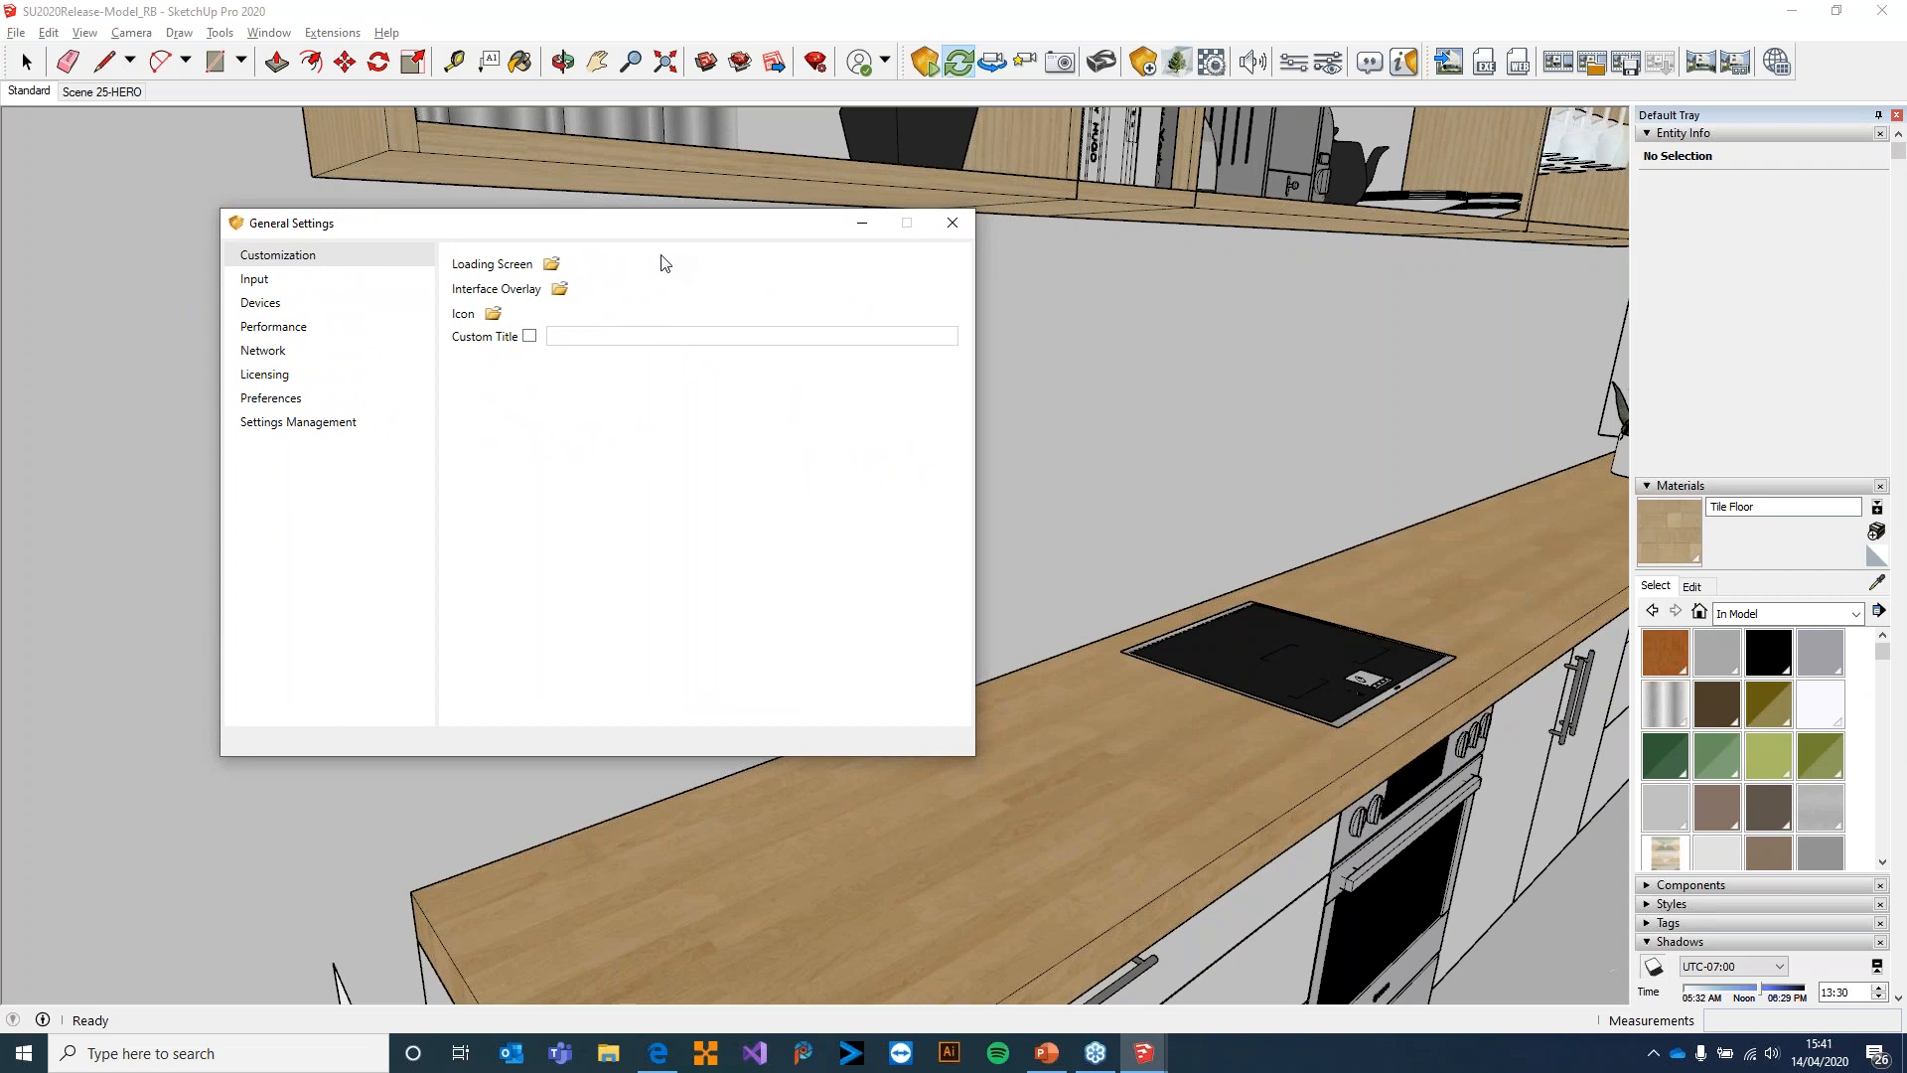
mouse_move(1147, 1055)
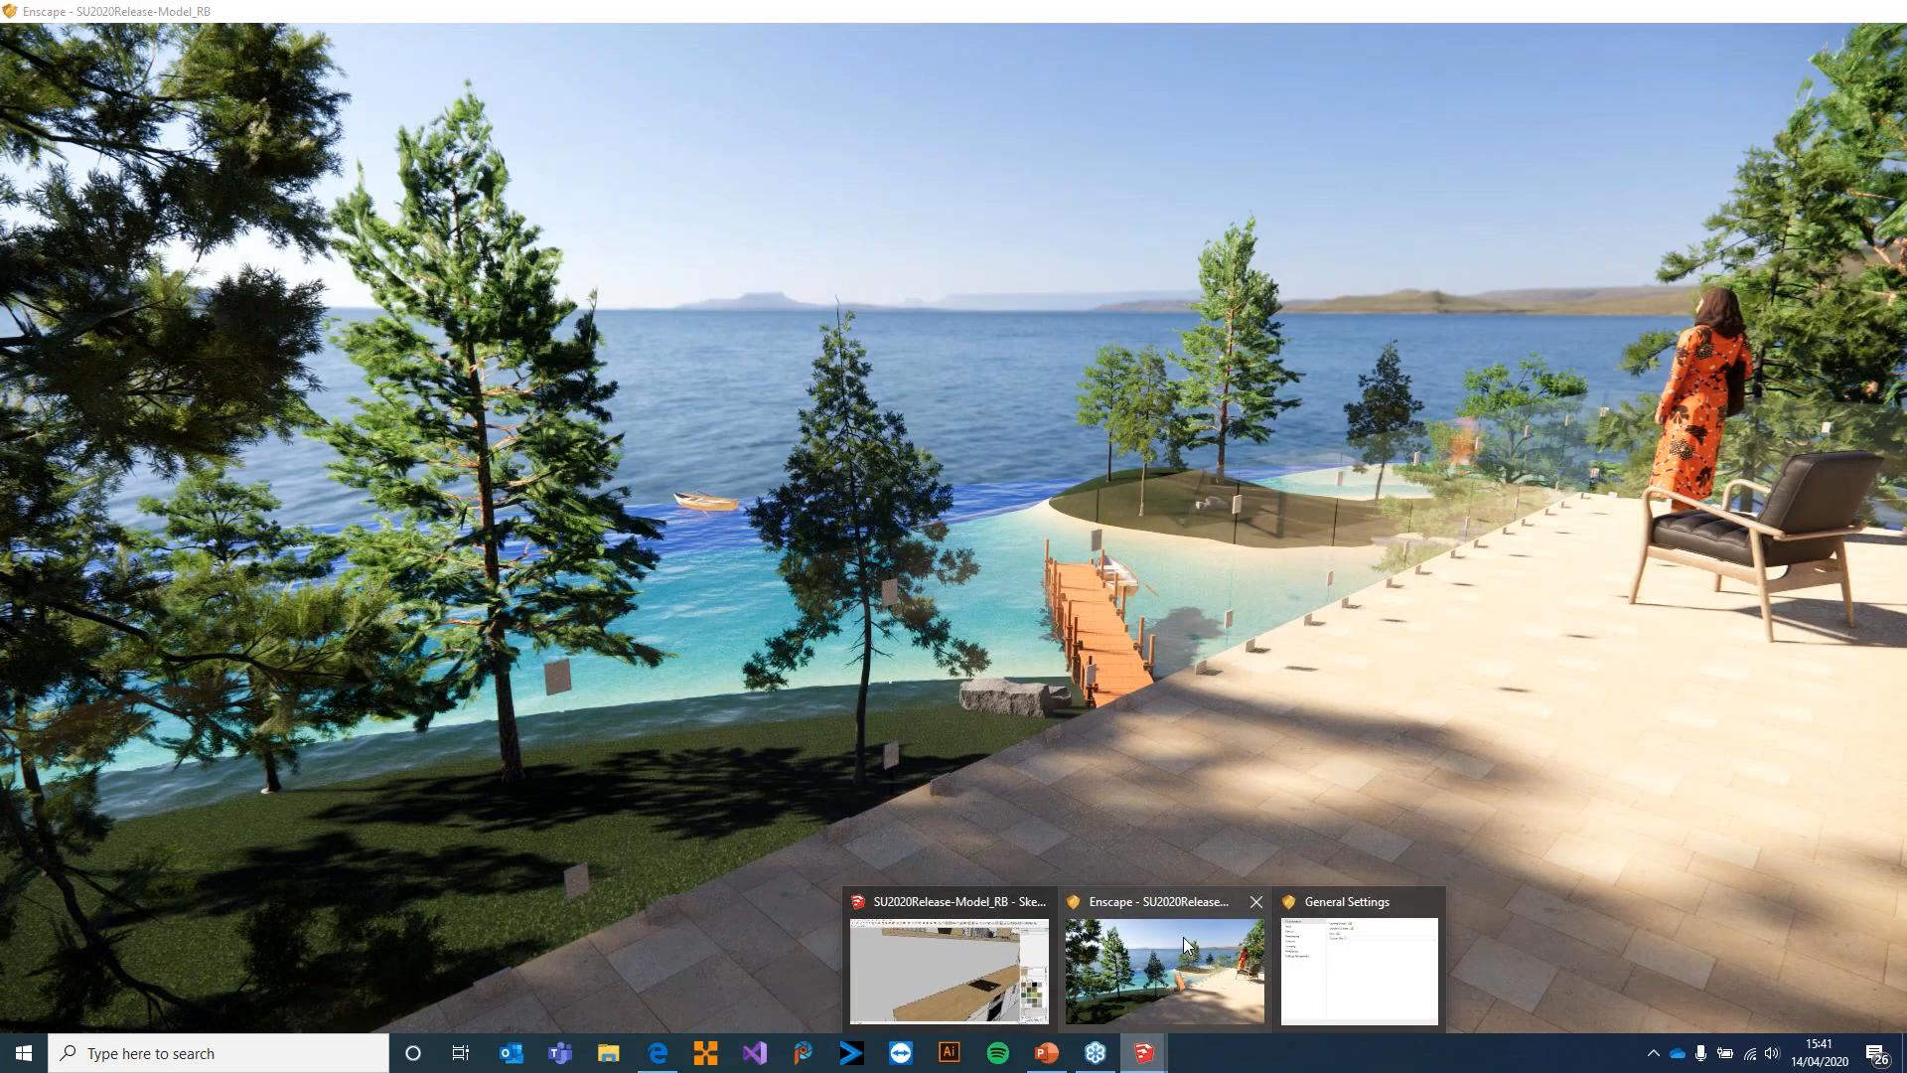
left_click(1183, 938)
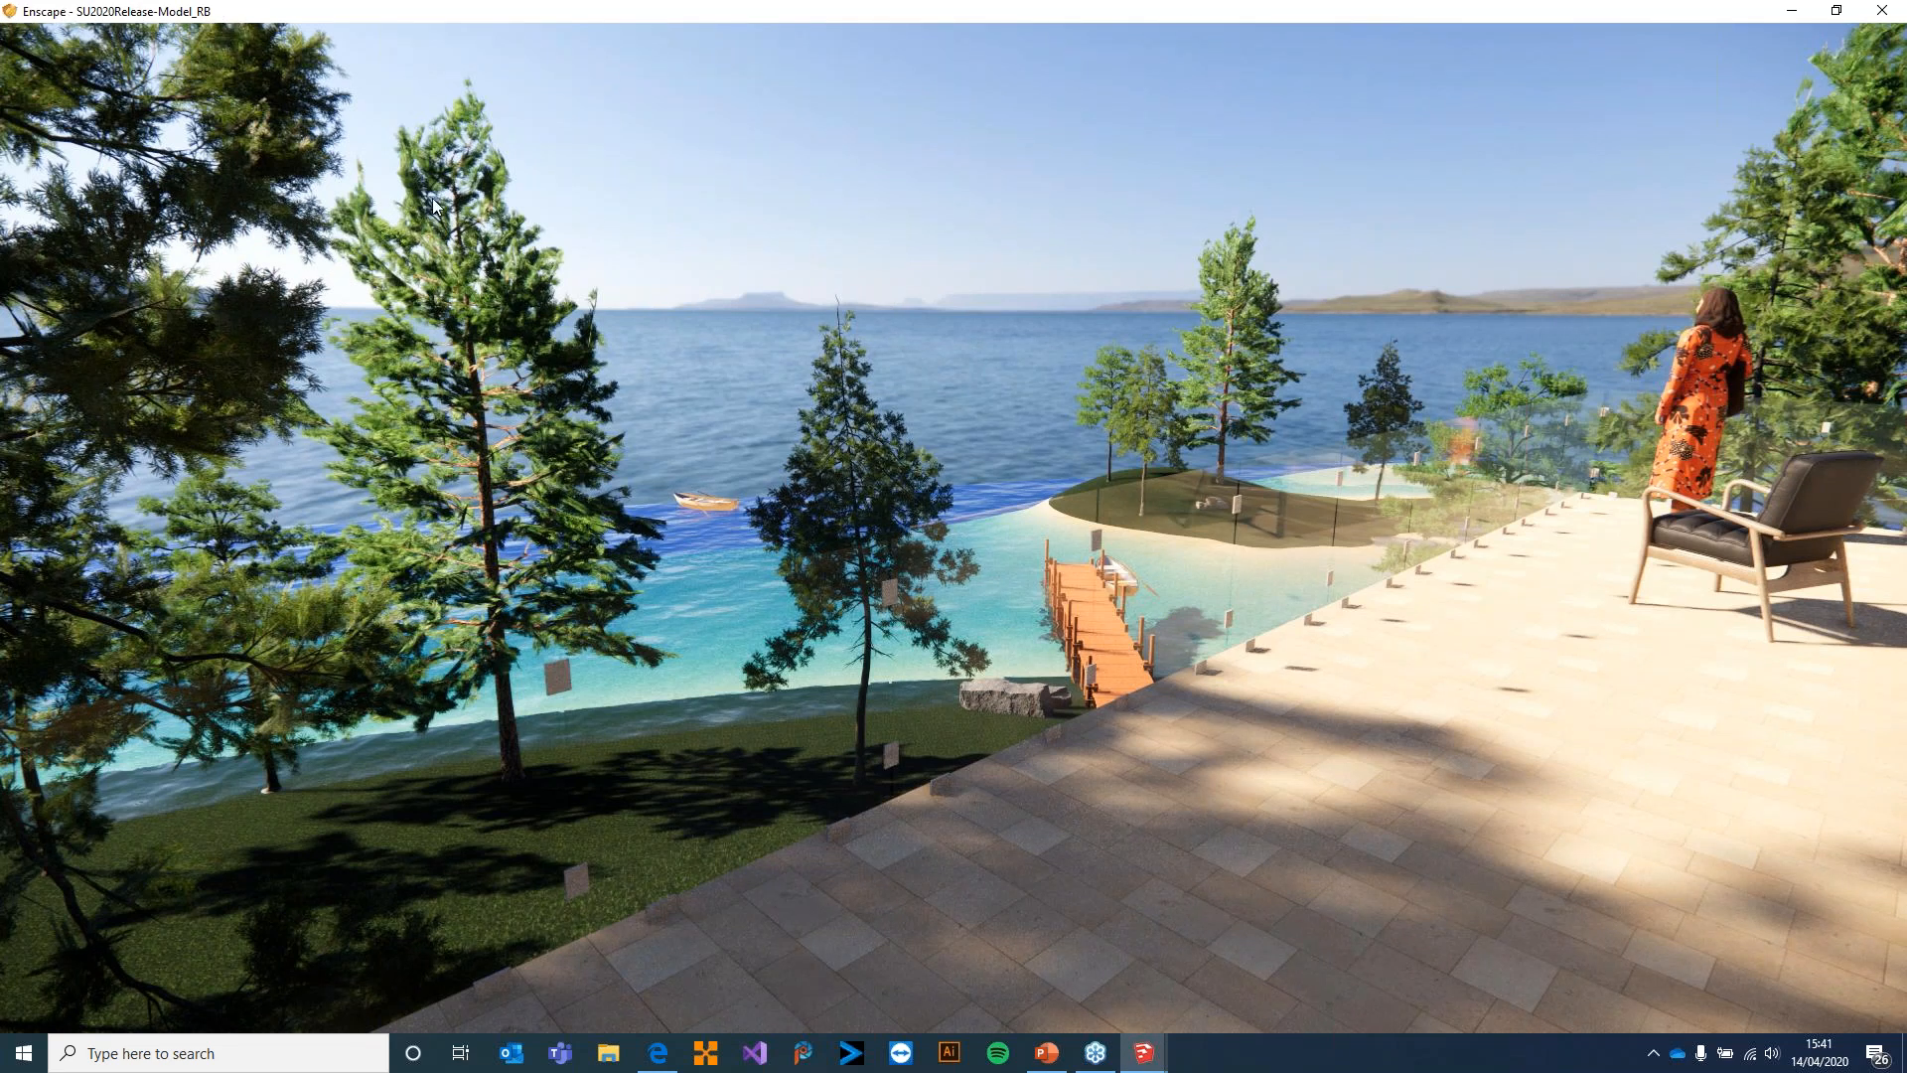
mouse_move(1145, 1053)
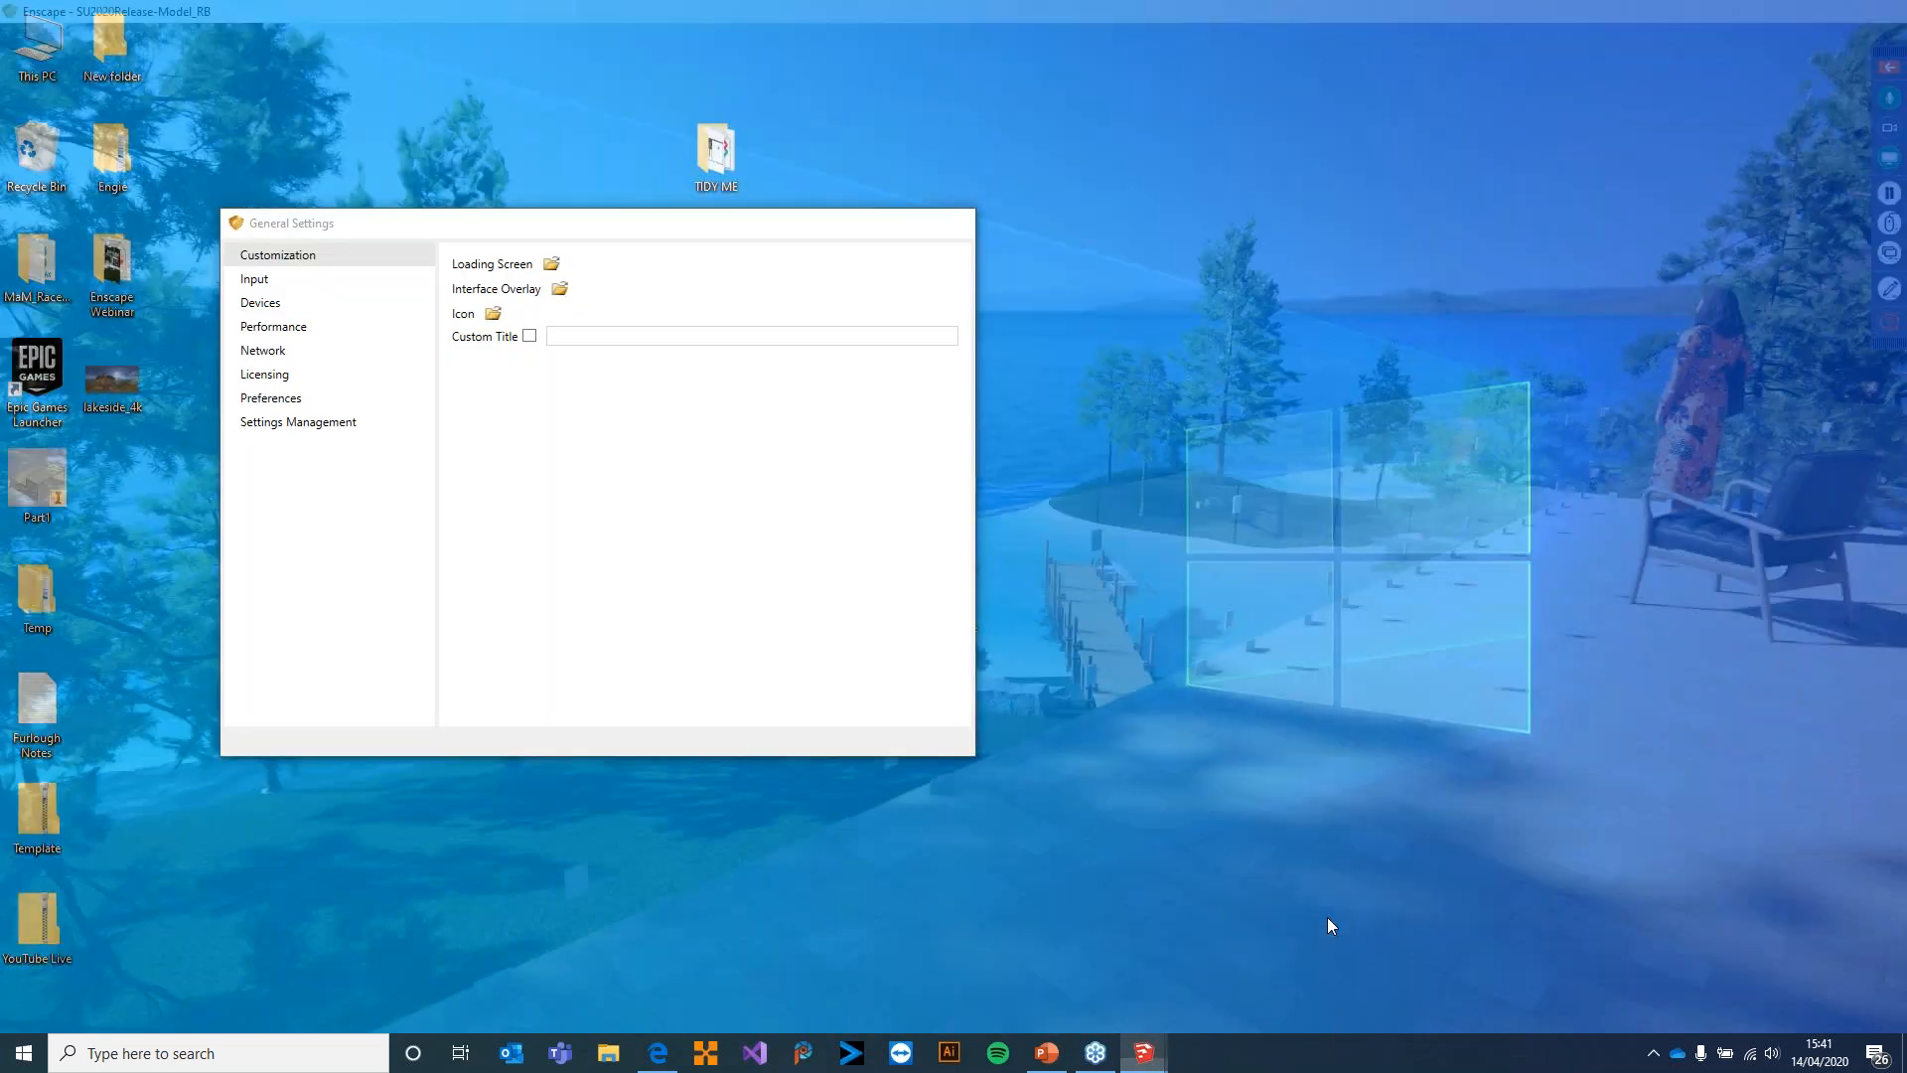
left_click(1331, 925)
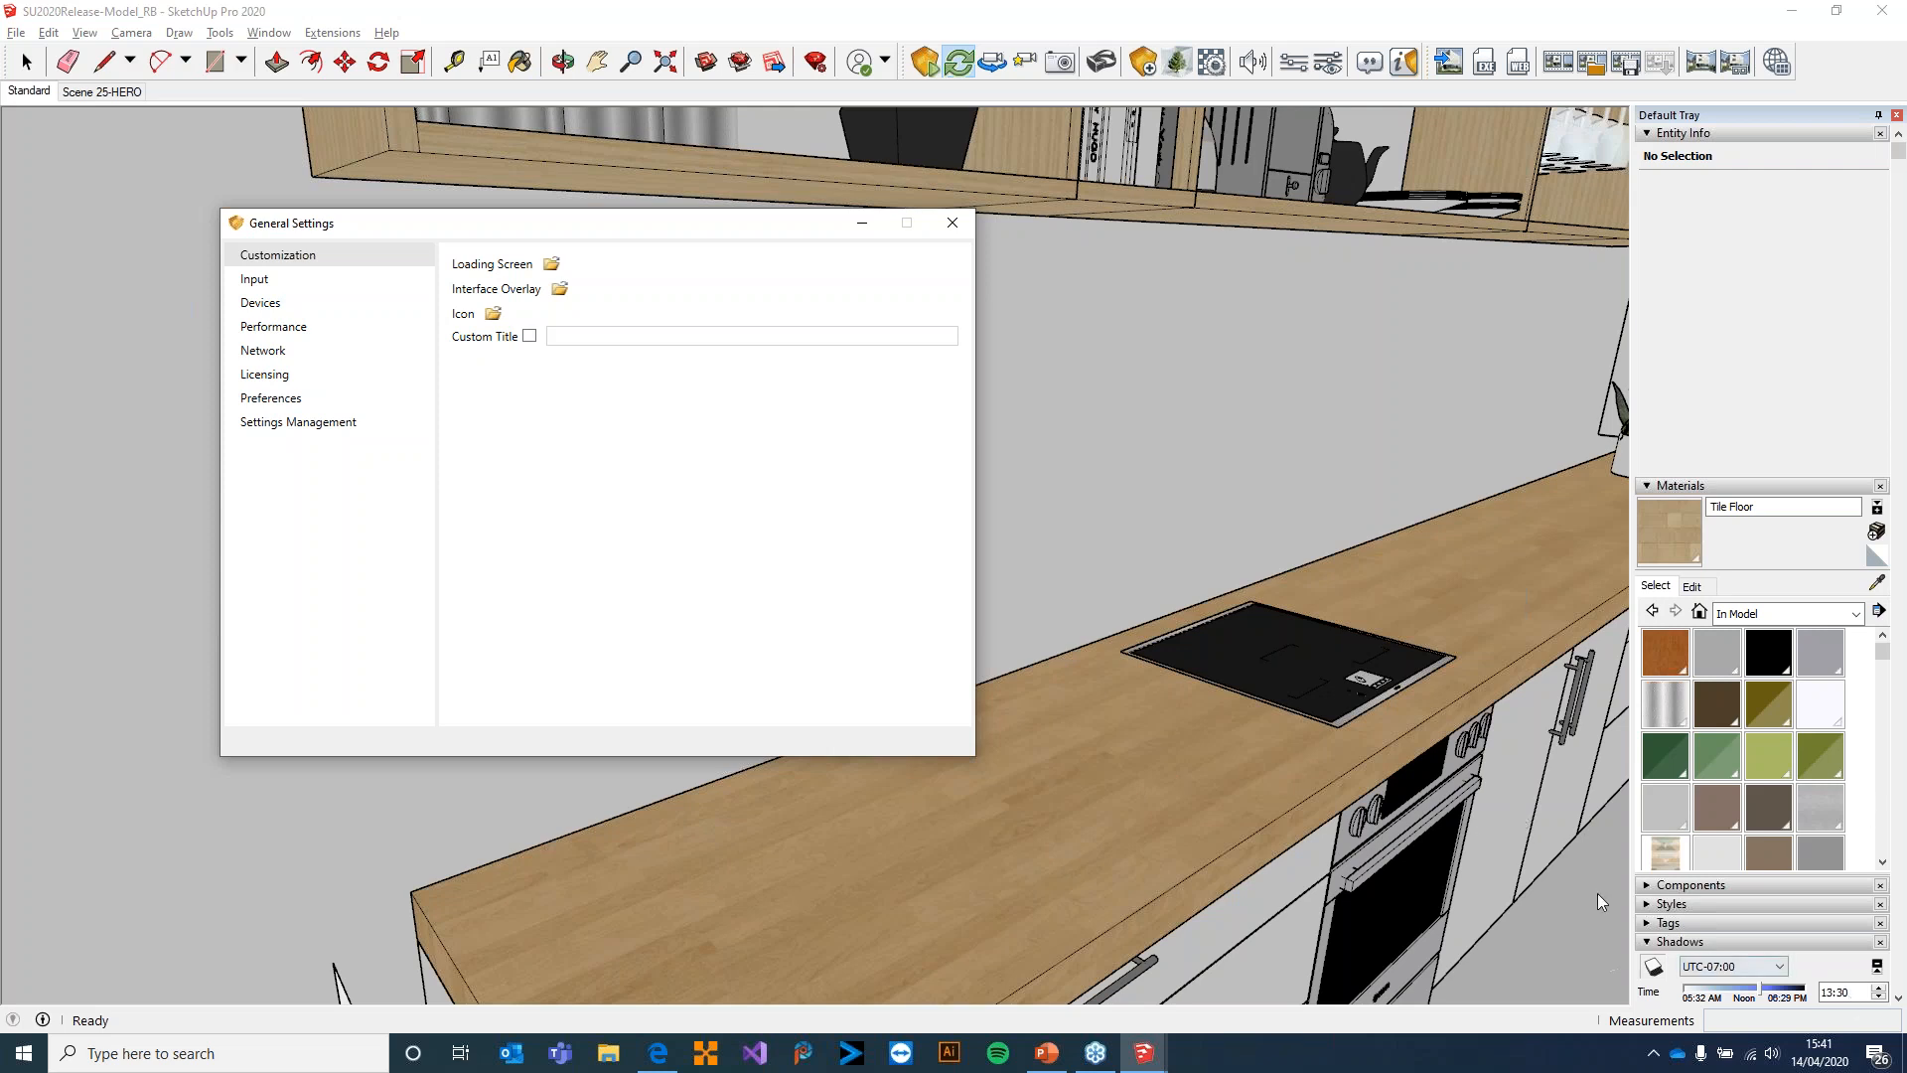
Review the Input, Devices, Preferences and Settings Management pages of General Settings and close the dialog
left_click(294, 276)
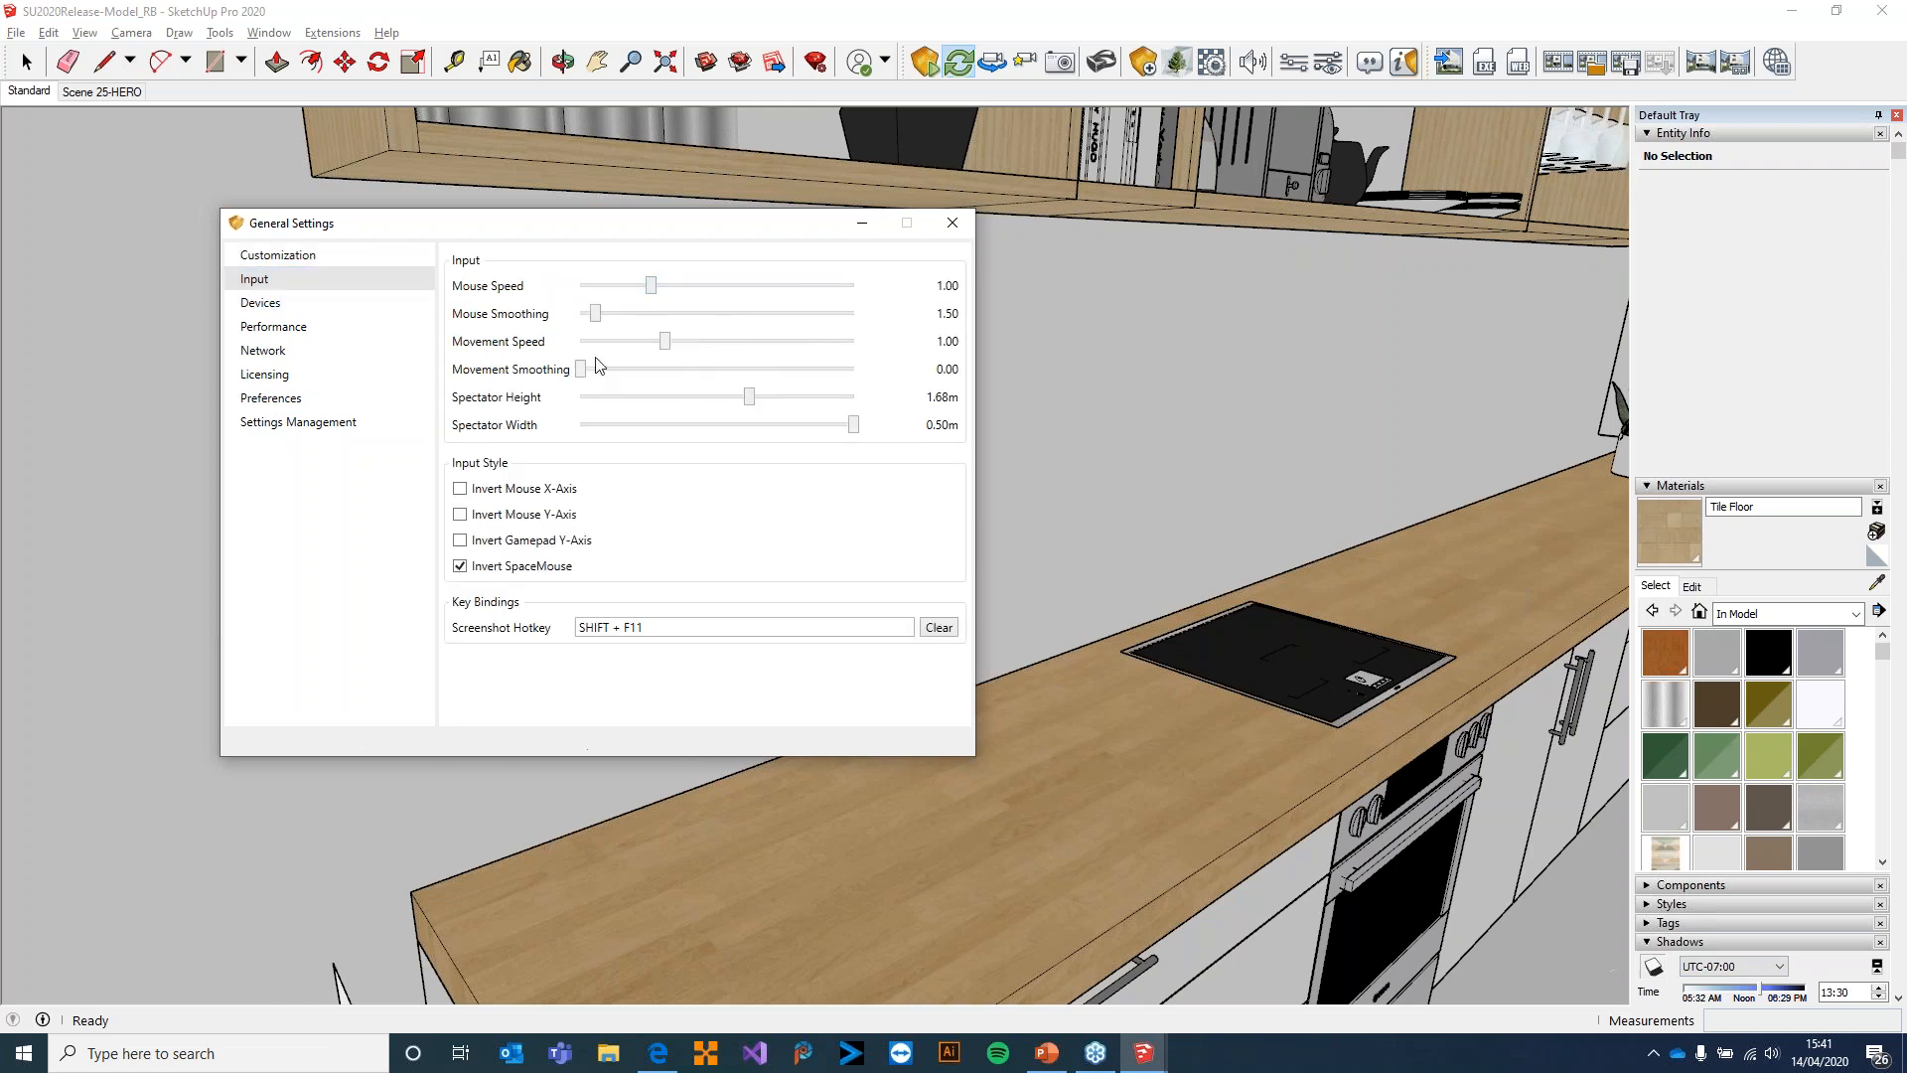
left_click(309, 305)
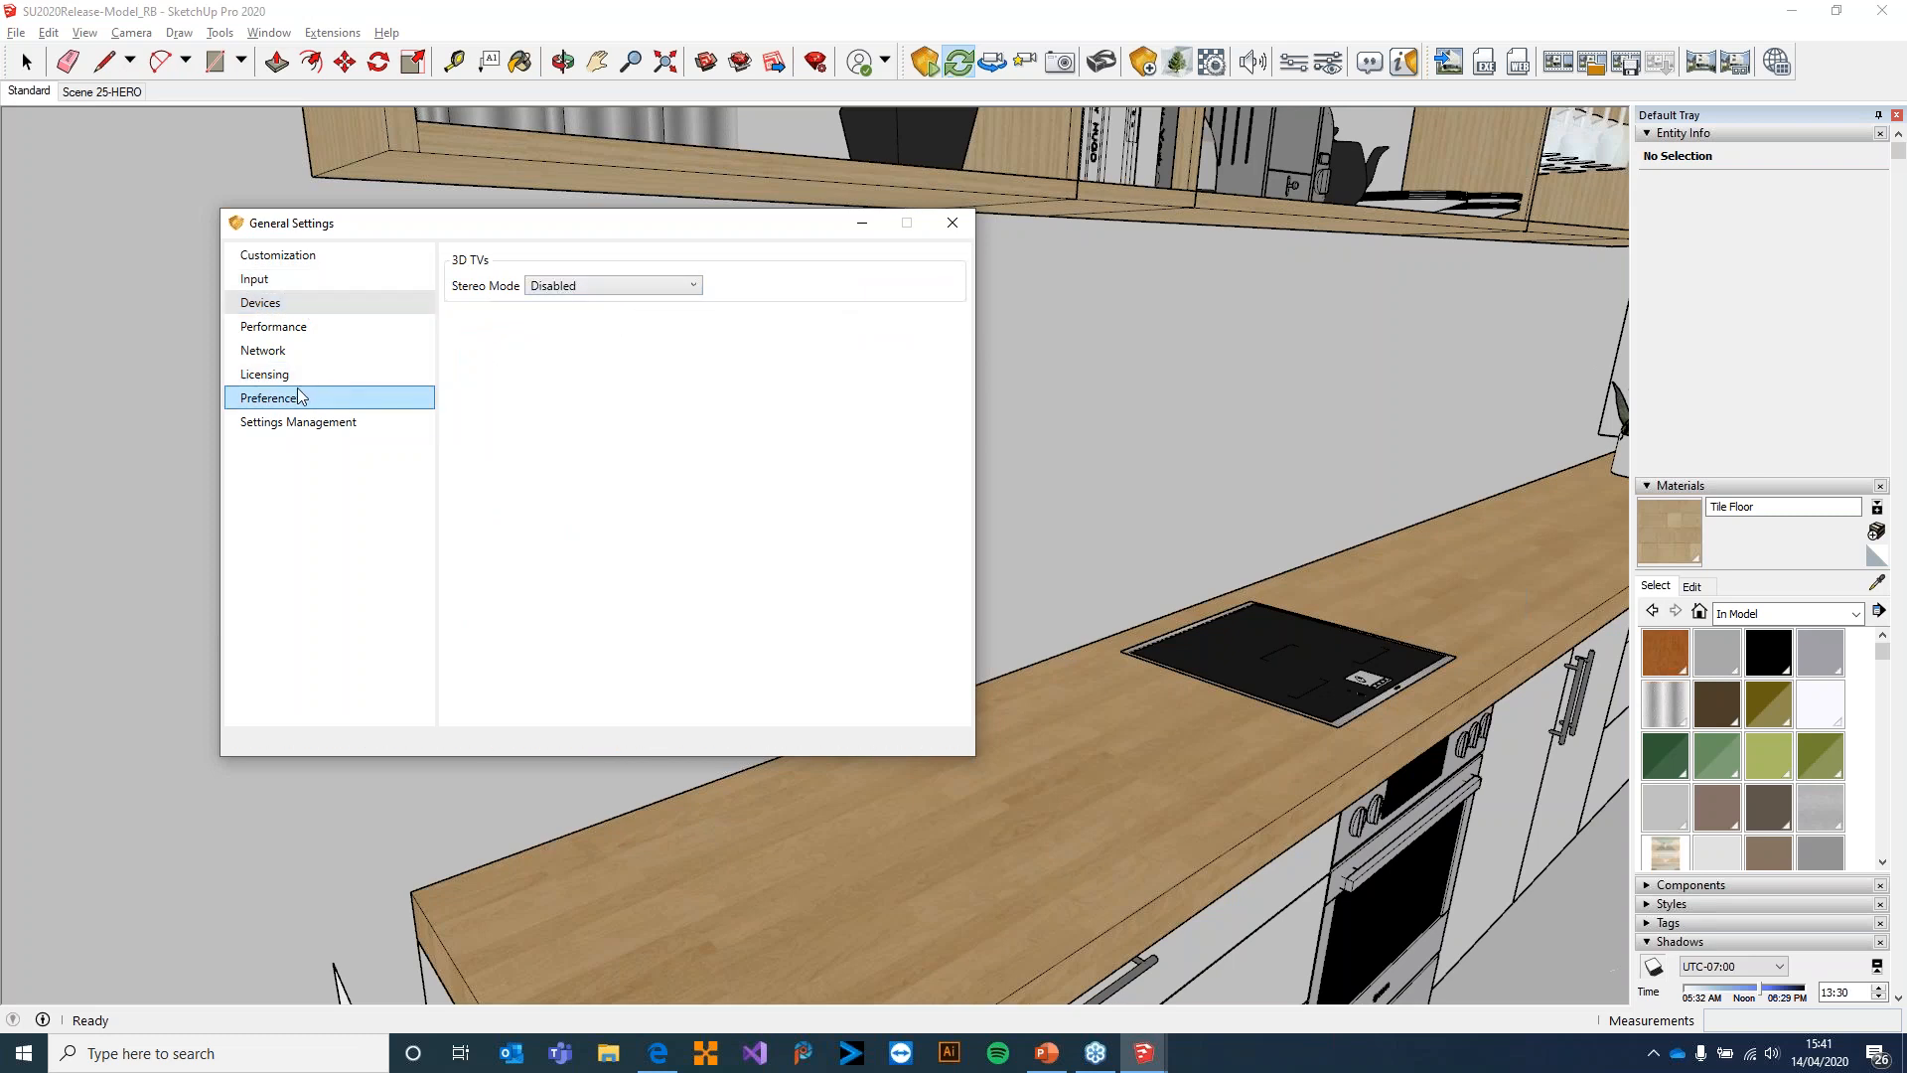
left_click(326, 402)
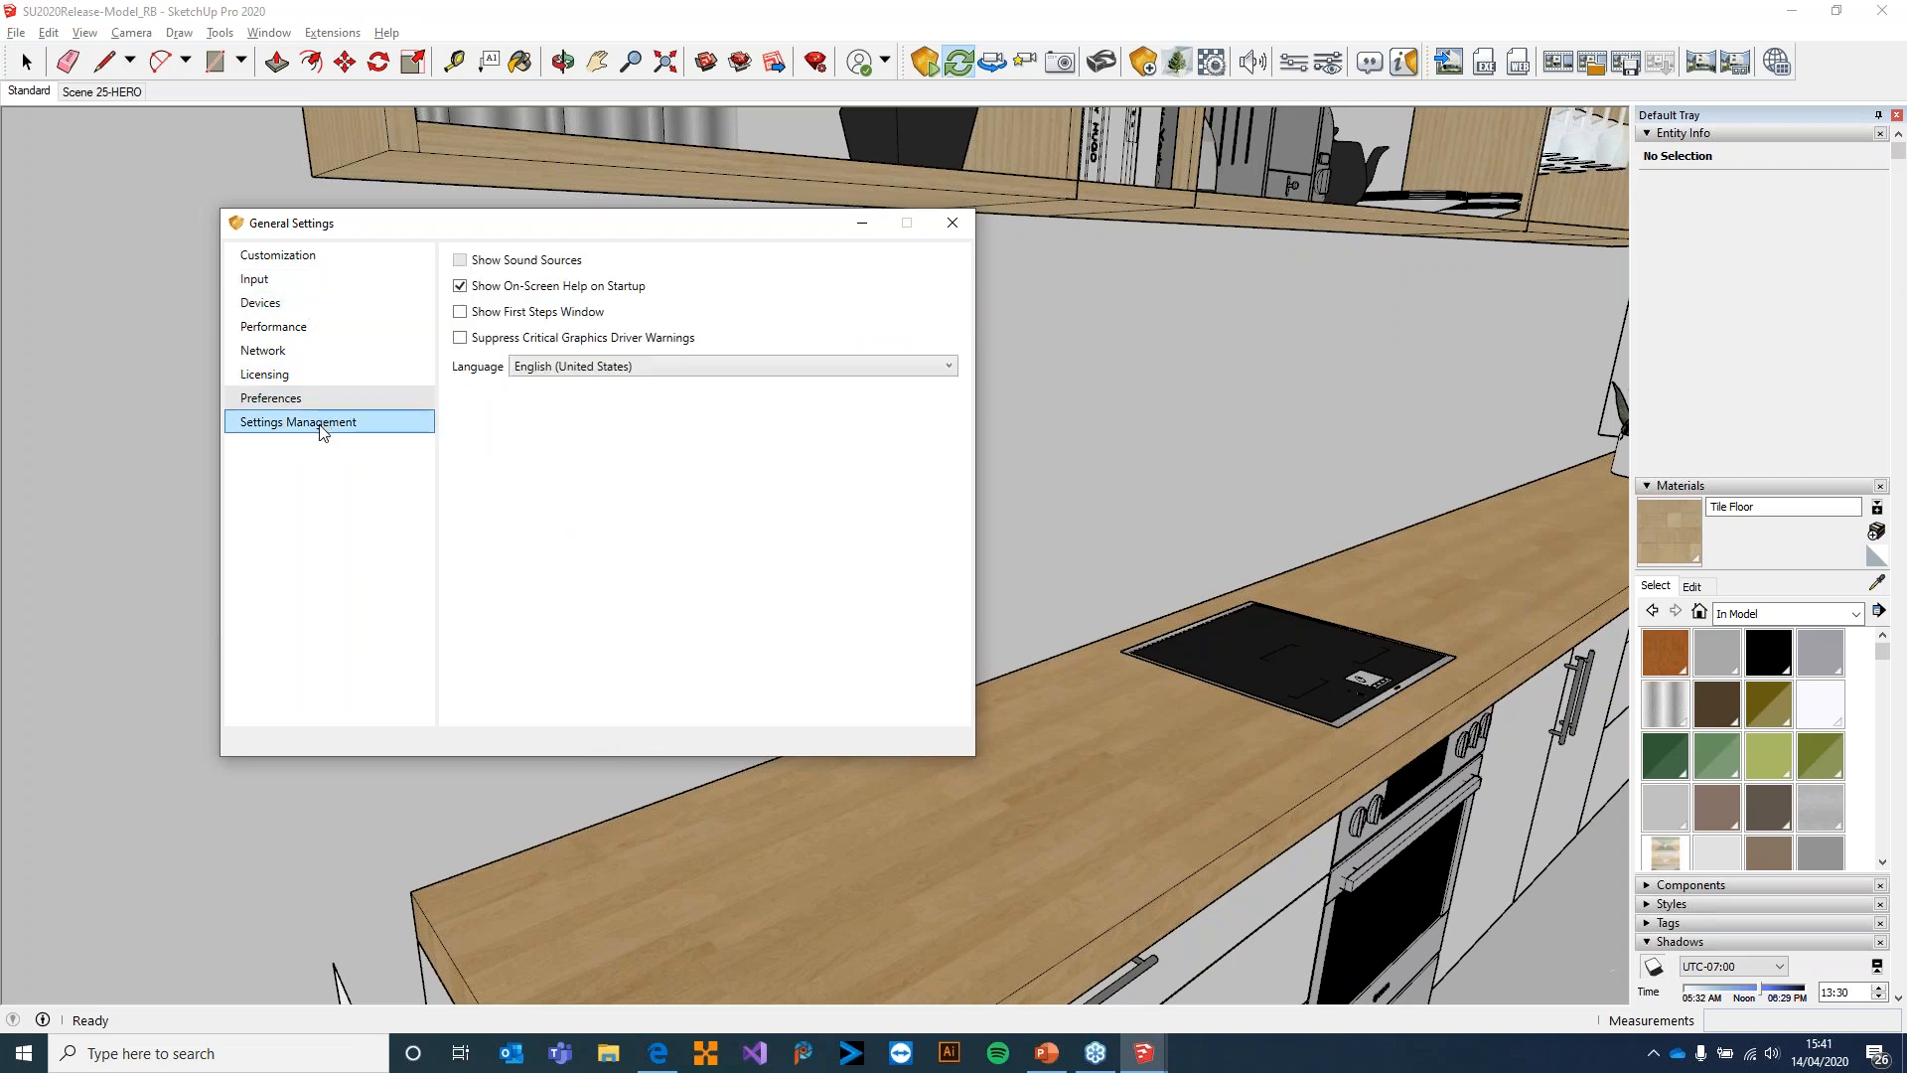
left_click(326, 426)
left_click(953, 223)
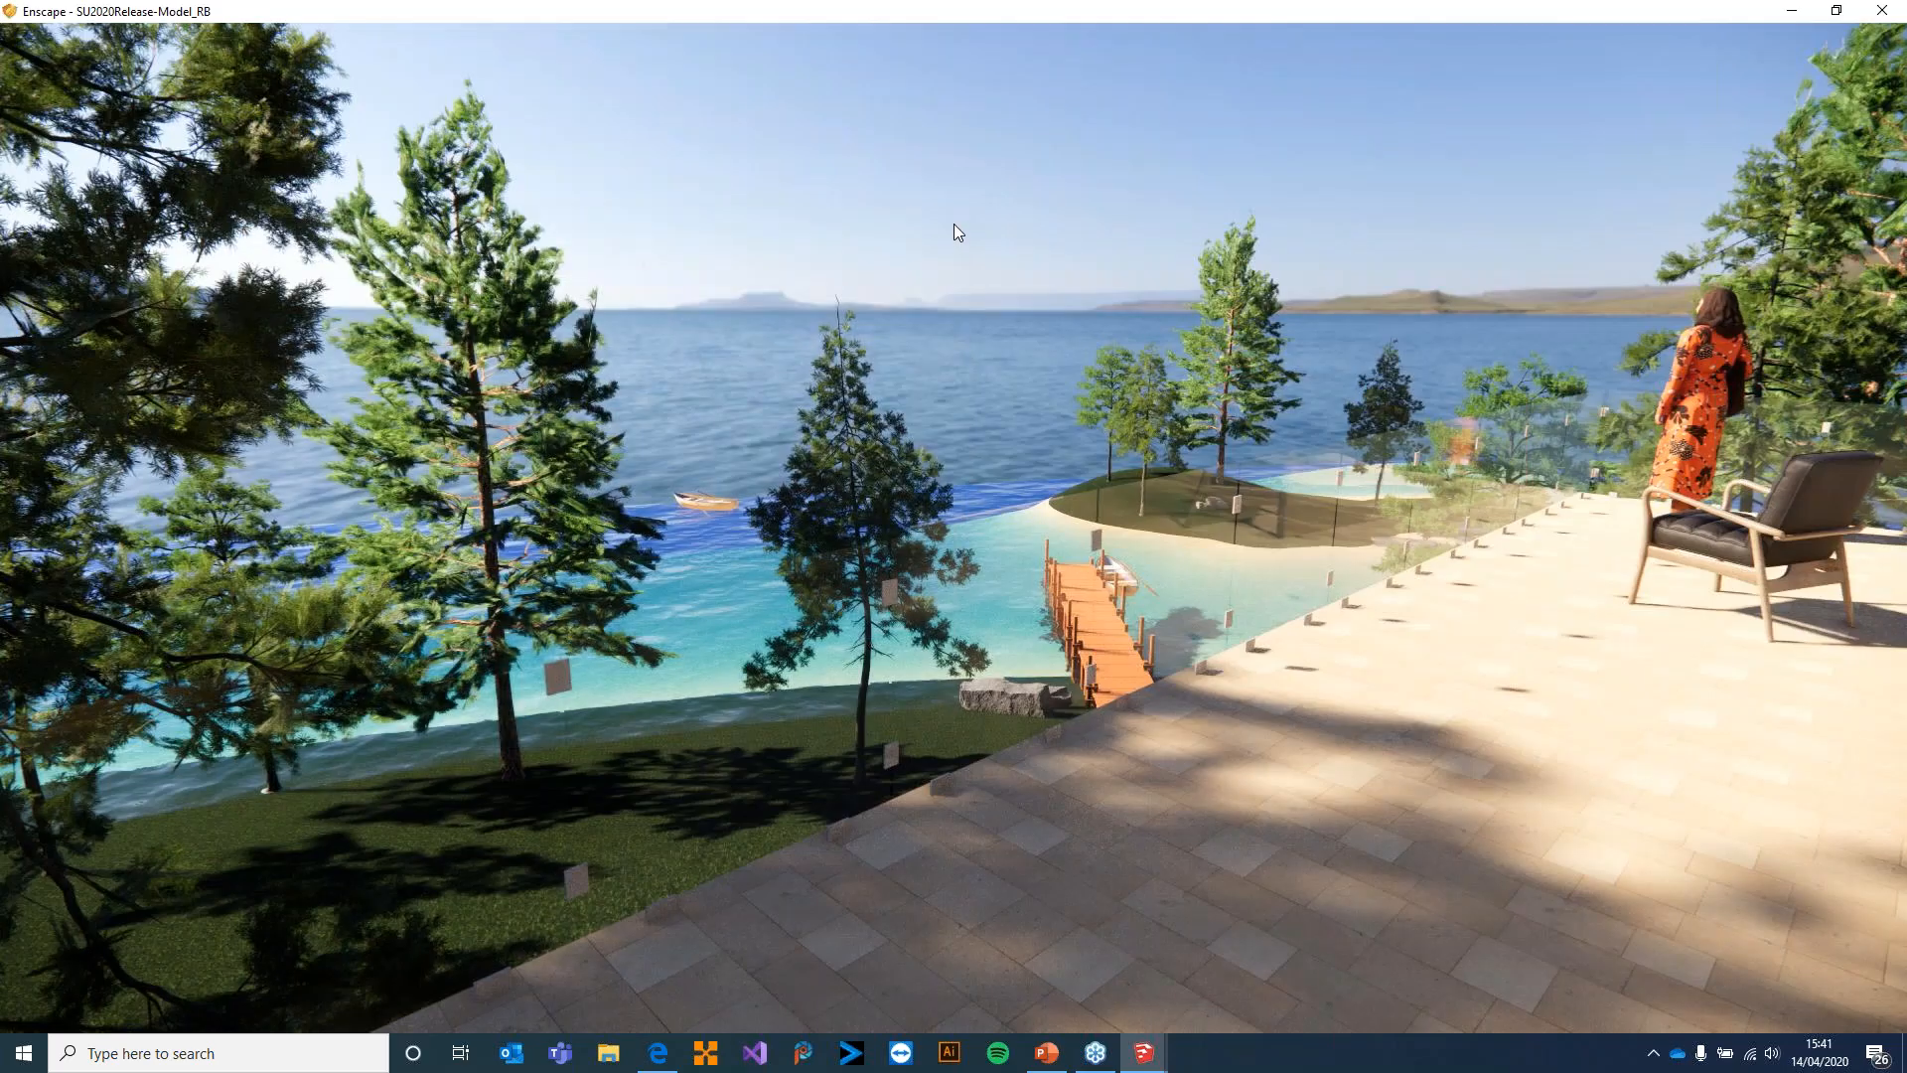
Look along the terrace beside the glazing in Enscape, check the Enscape tools in SketchUp and return to the render
left_click_drag(1107, 533, 1136, 529)
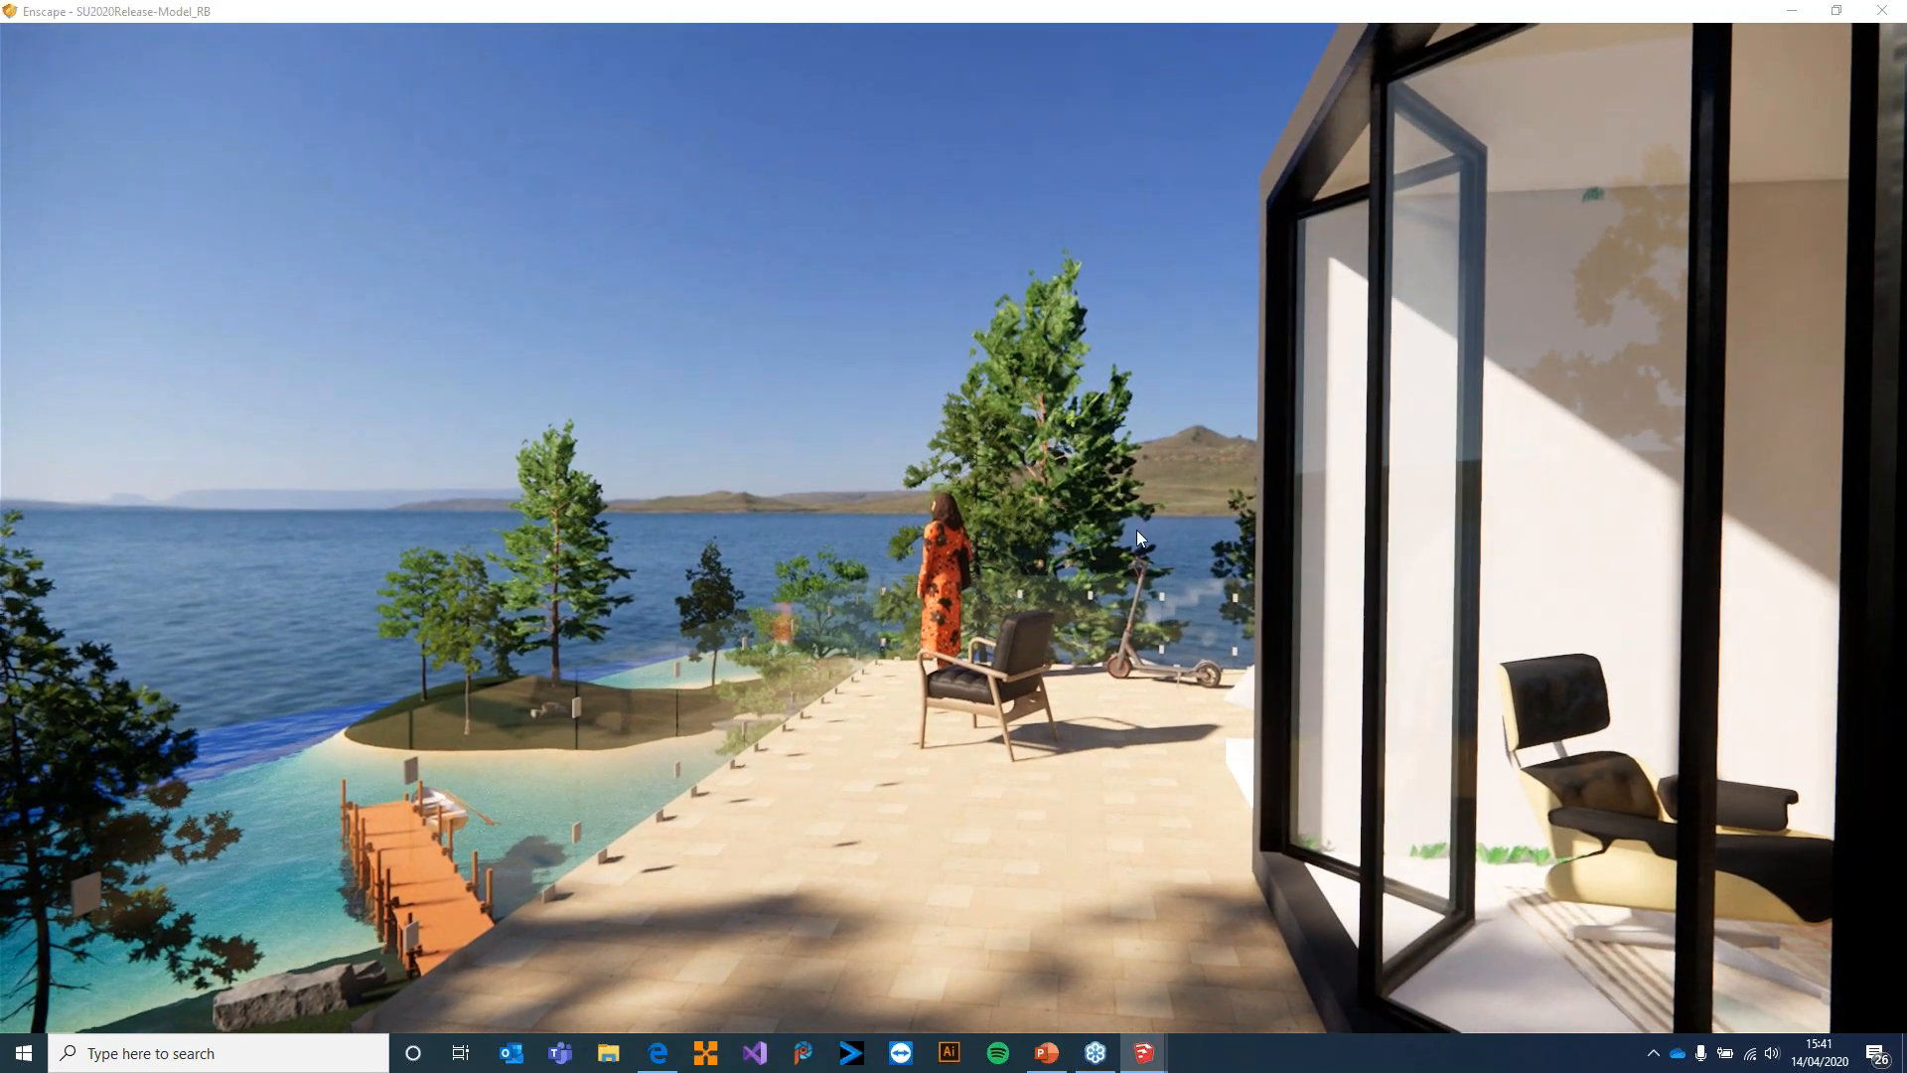
key("alt+Tab")
key("alt+Tab")
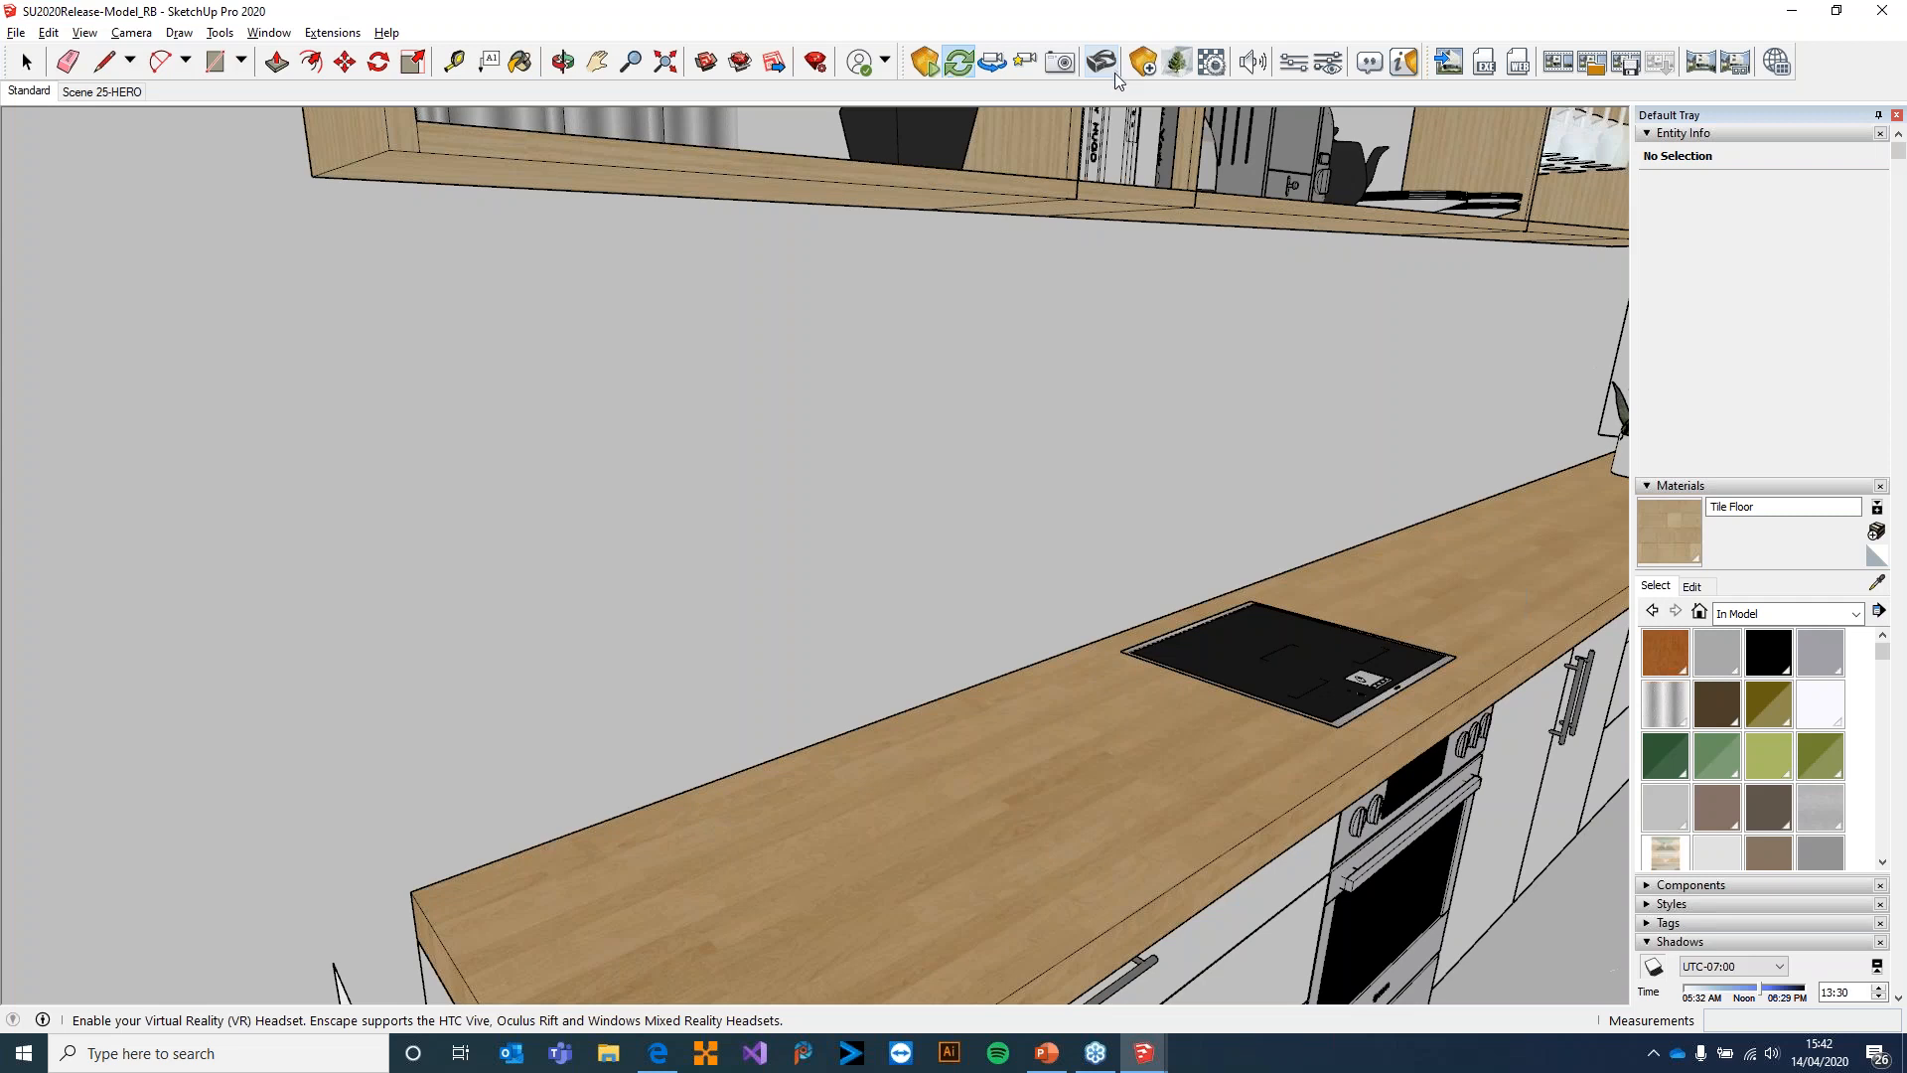
key("alt+Tab")
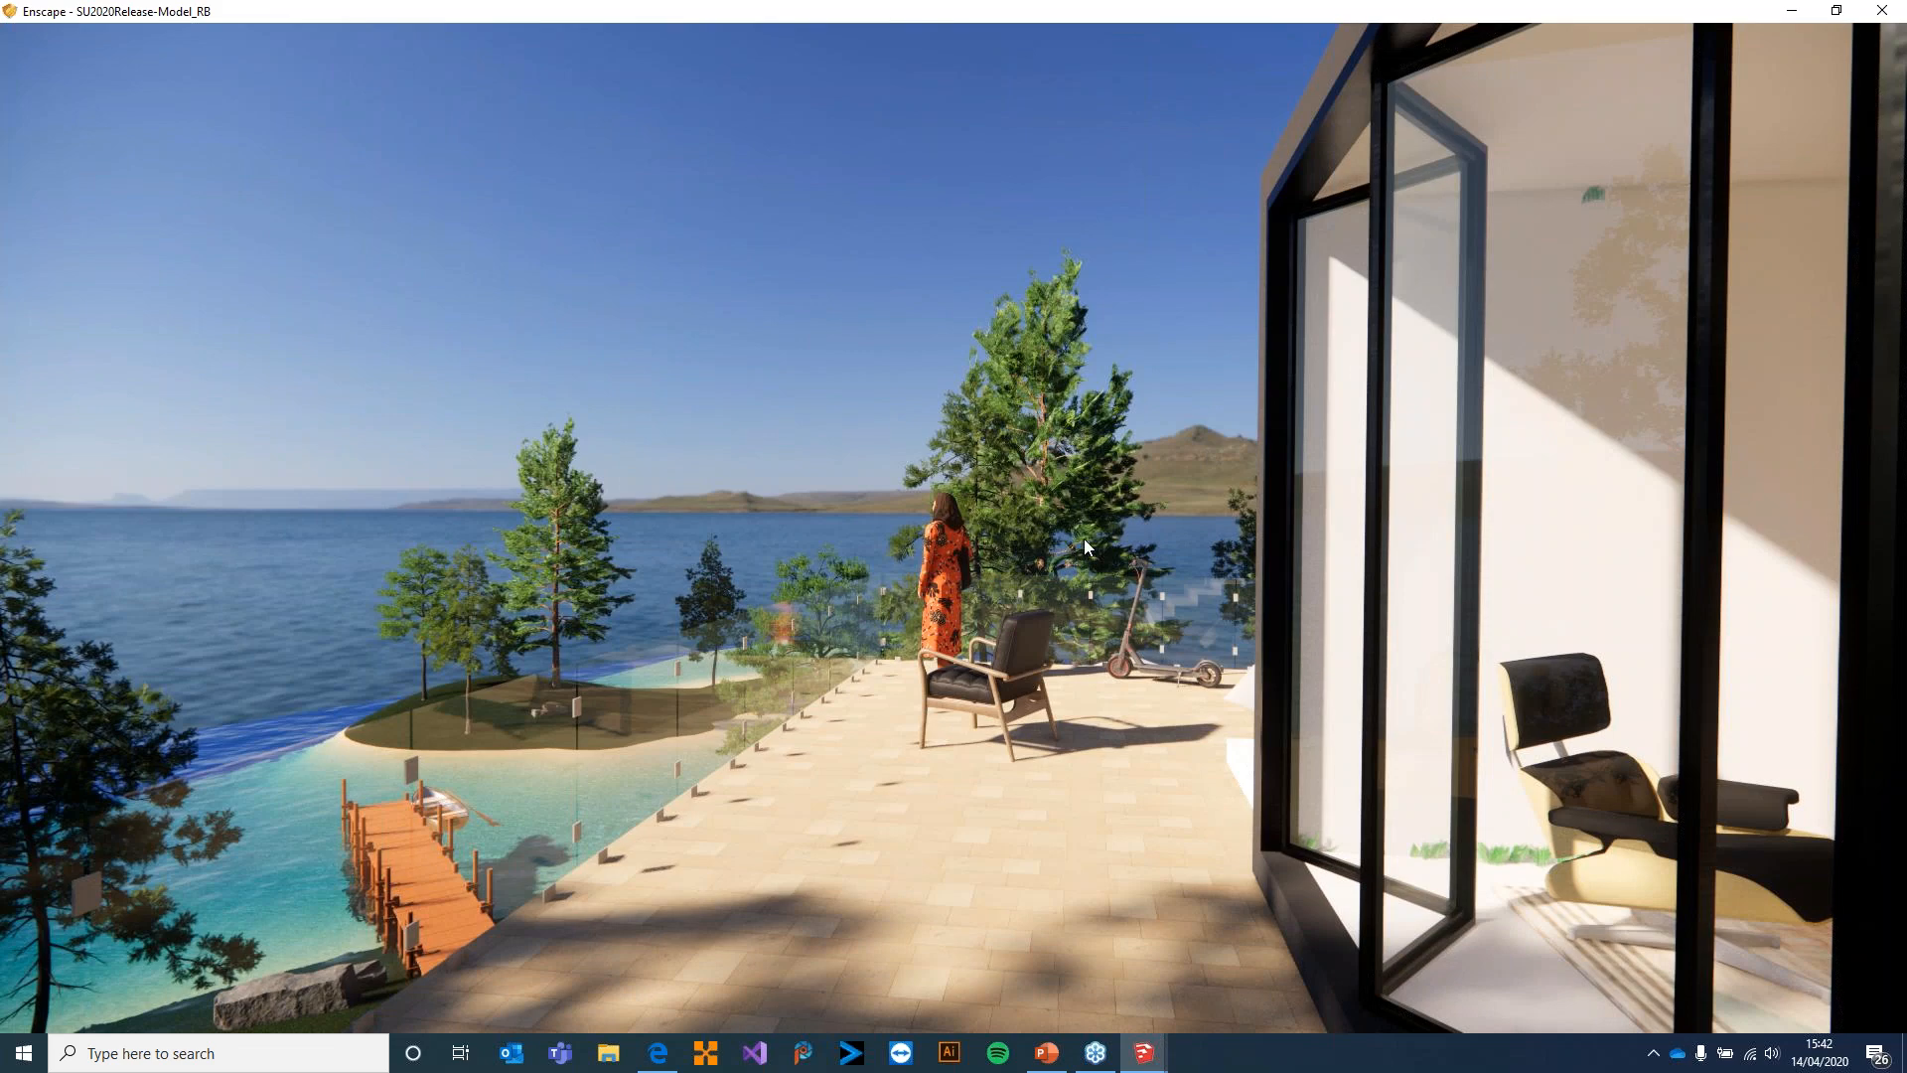
Show the on-screen navigation help and move along the terrace towards the woman and the armchair
key("h")
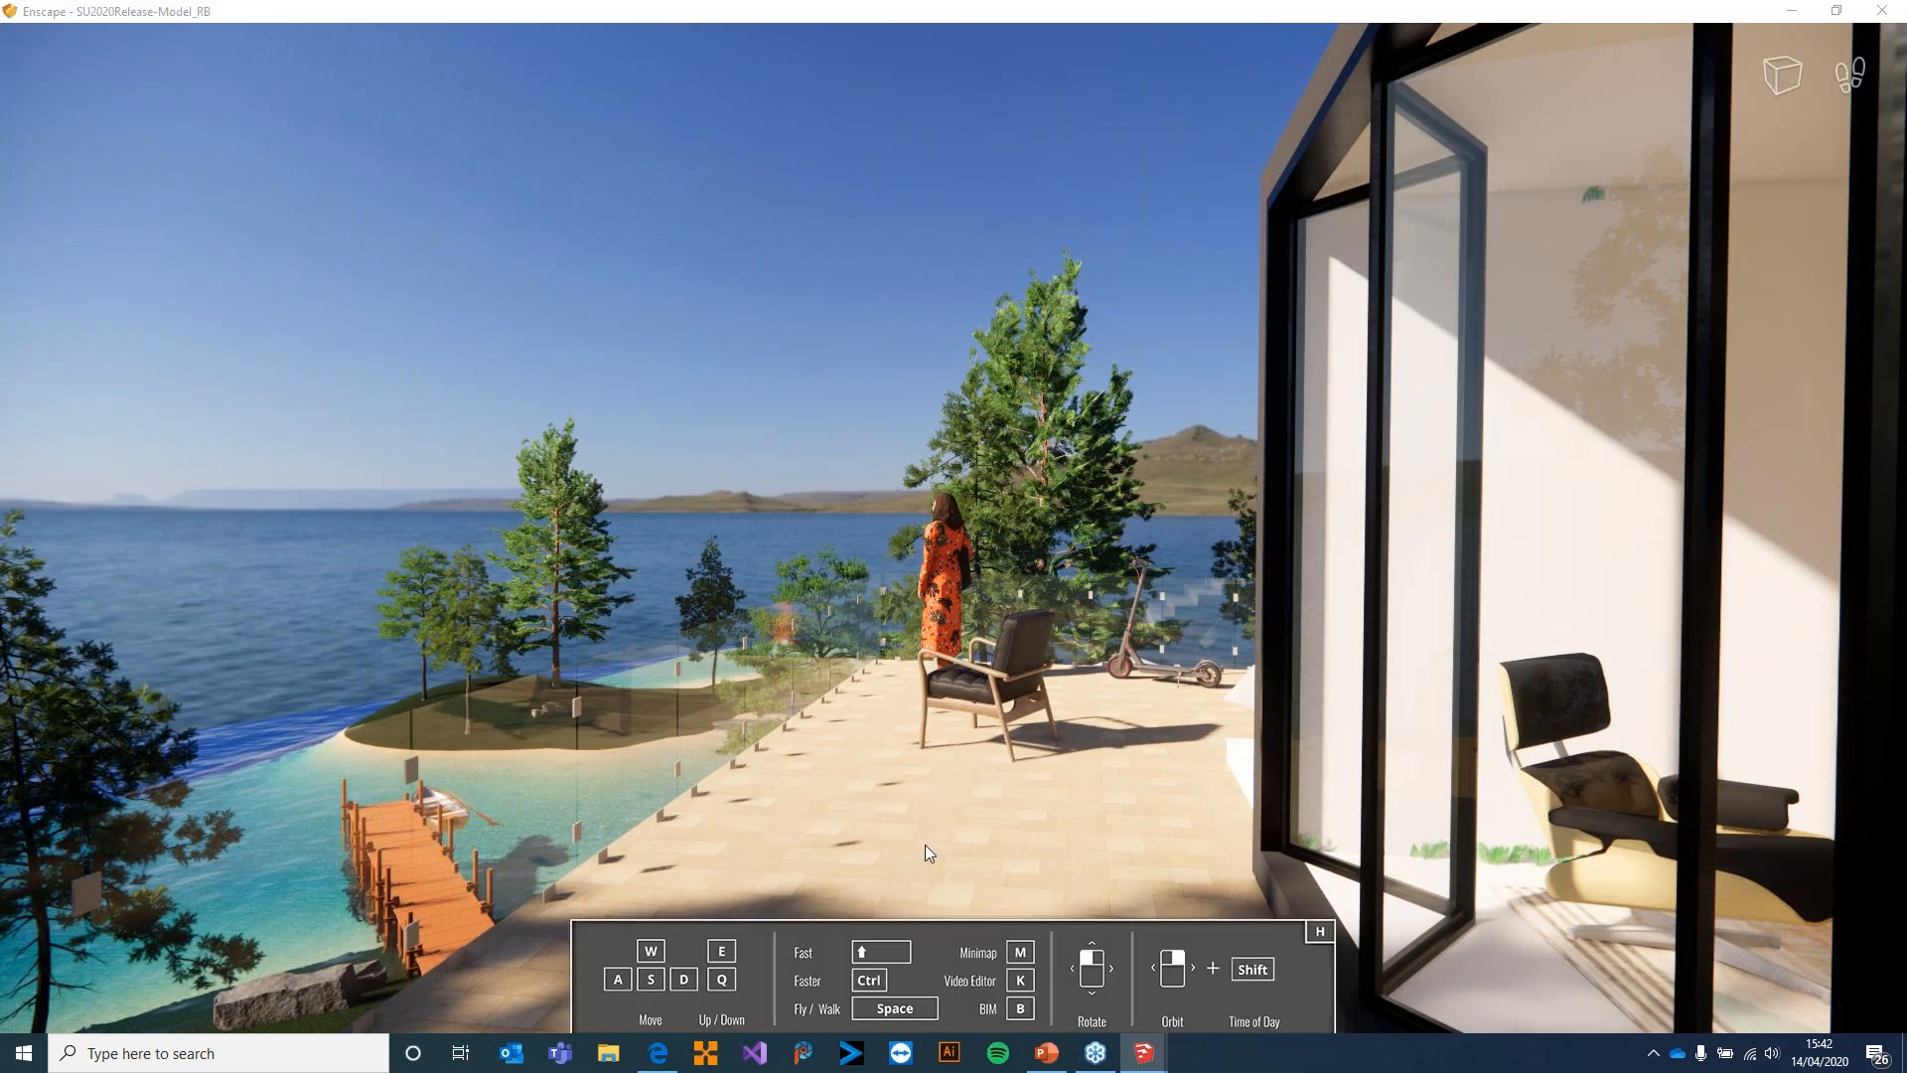
key("w")
left_click_drag(916, 735, 958, 795)
key("s")
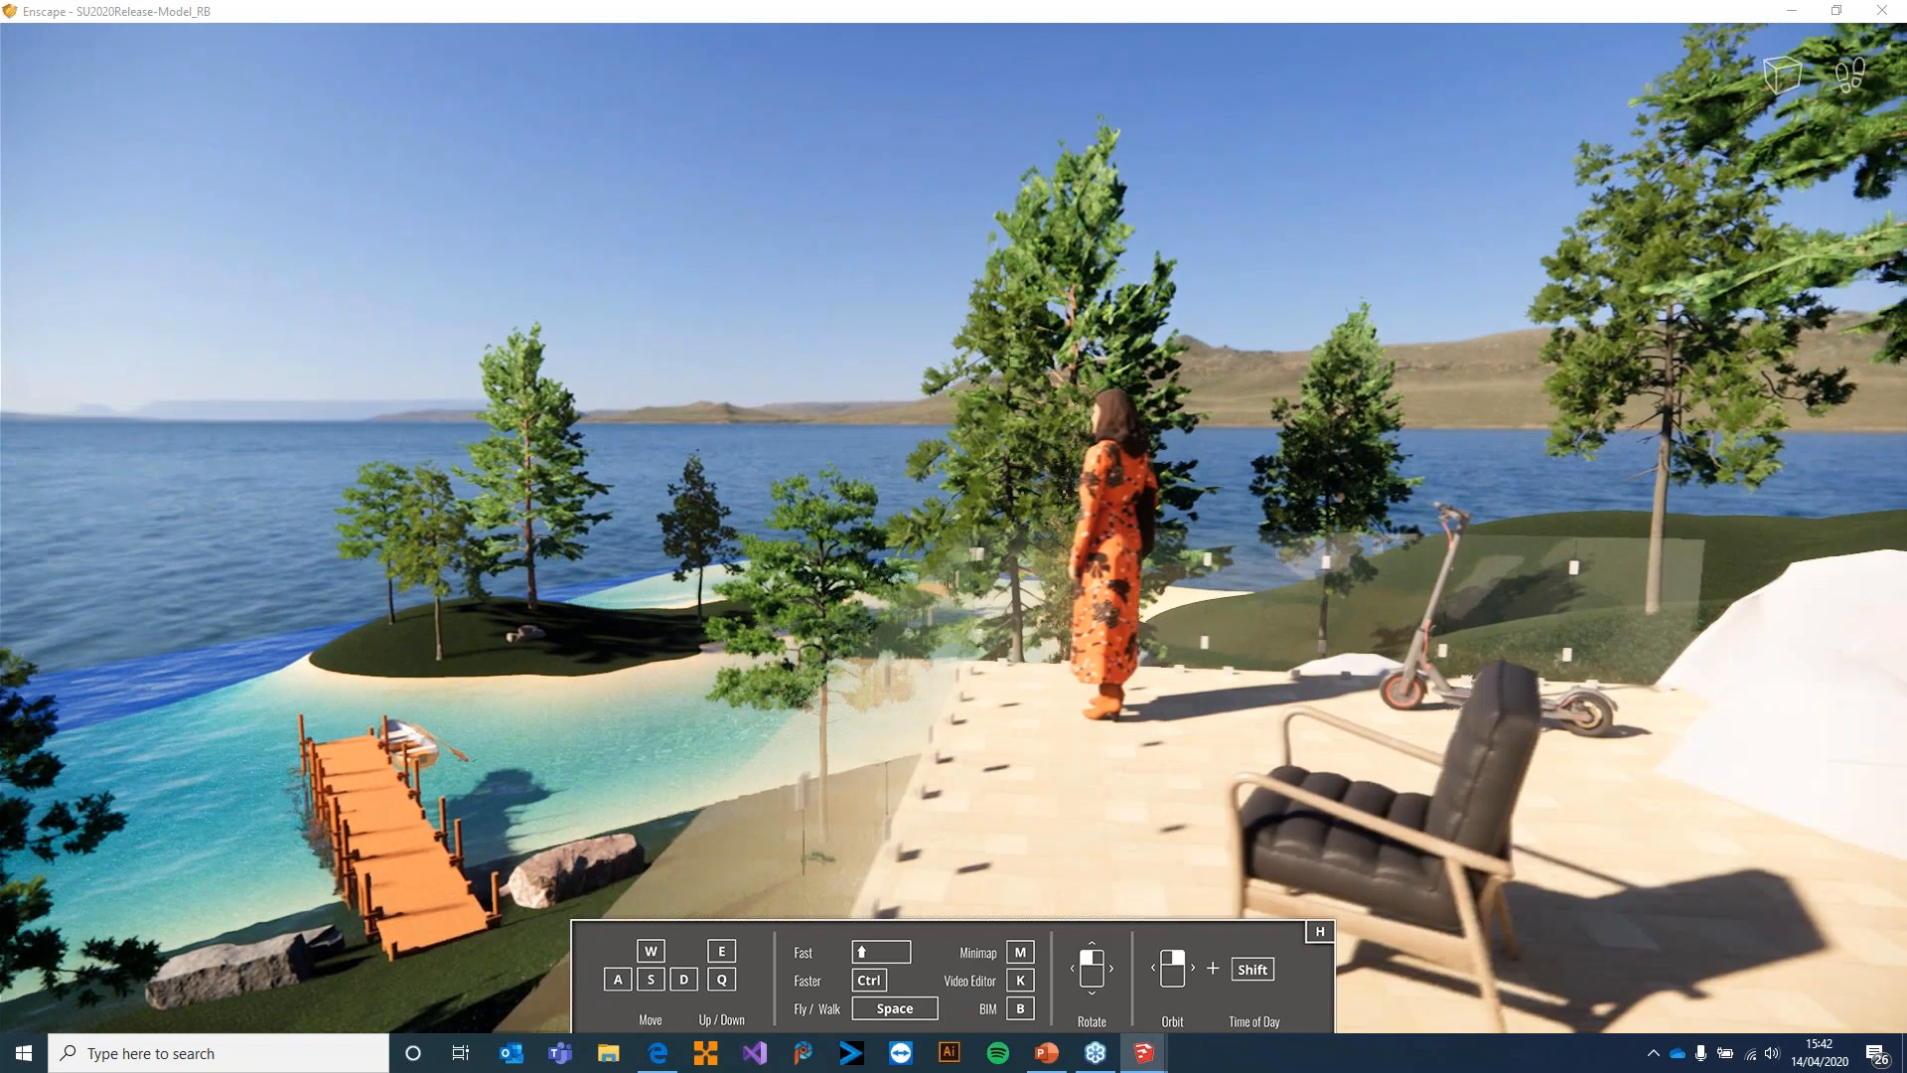
Display the minimap, enlarge it and shrink it again while looking around the terrace, and hide it
key("m")
key("m")
key("m")
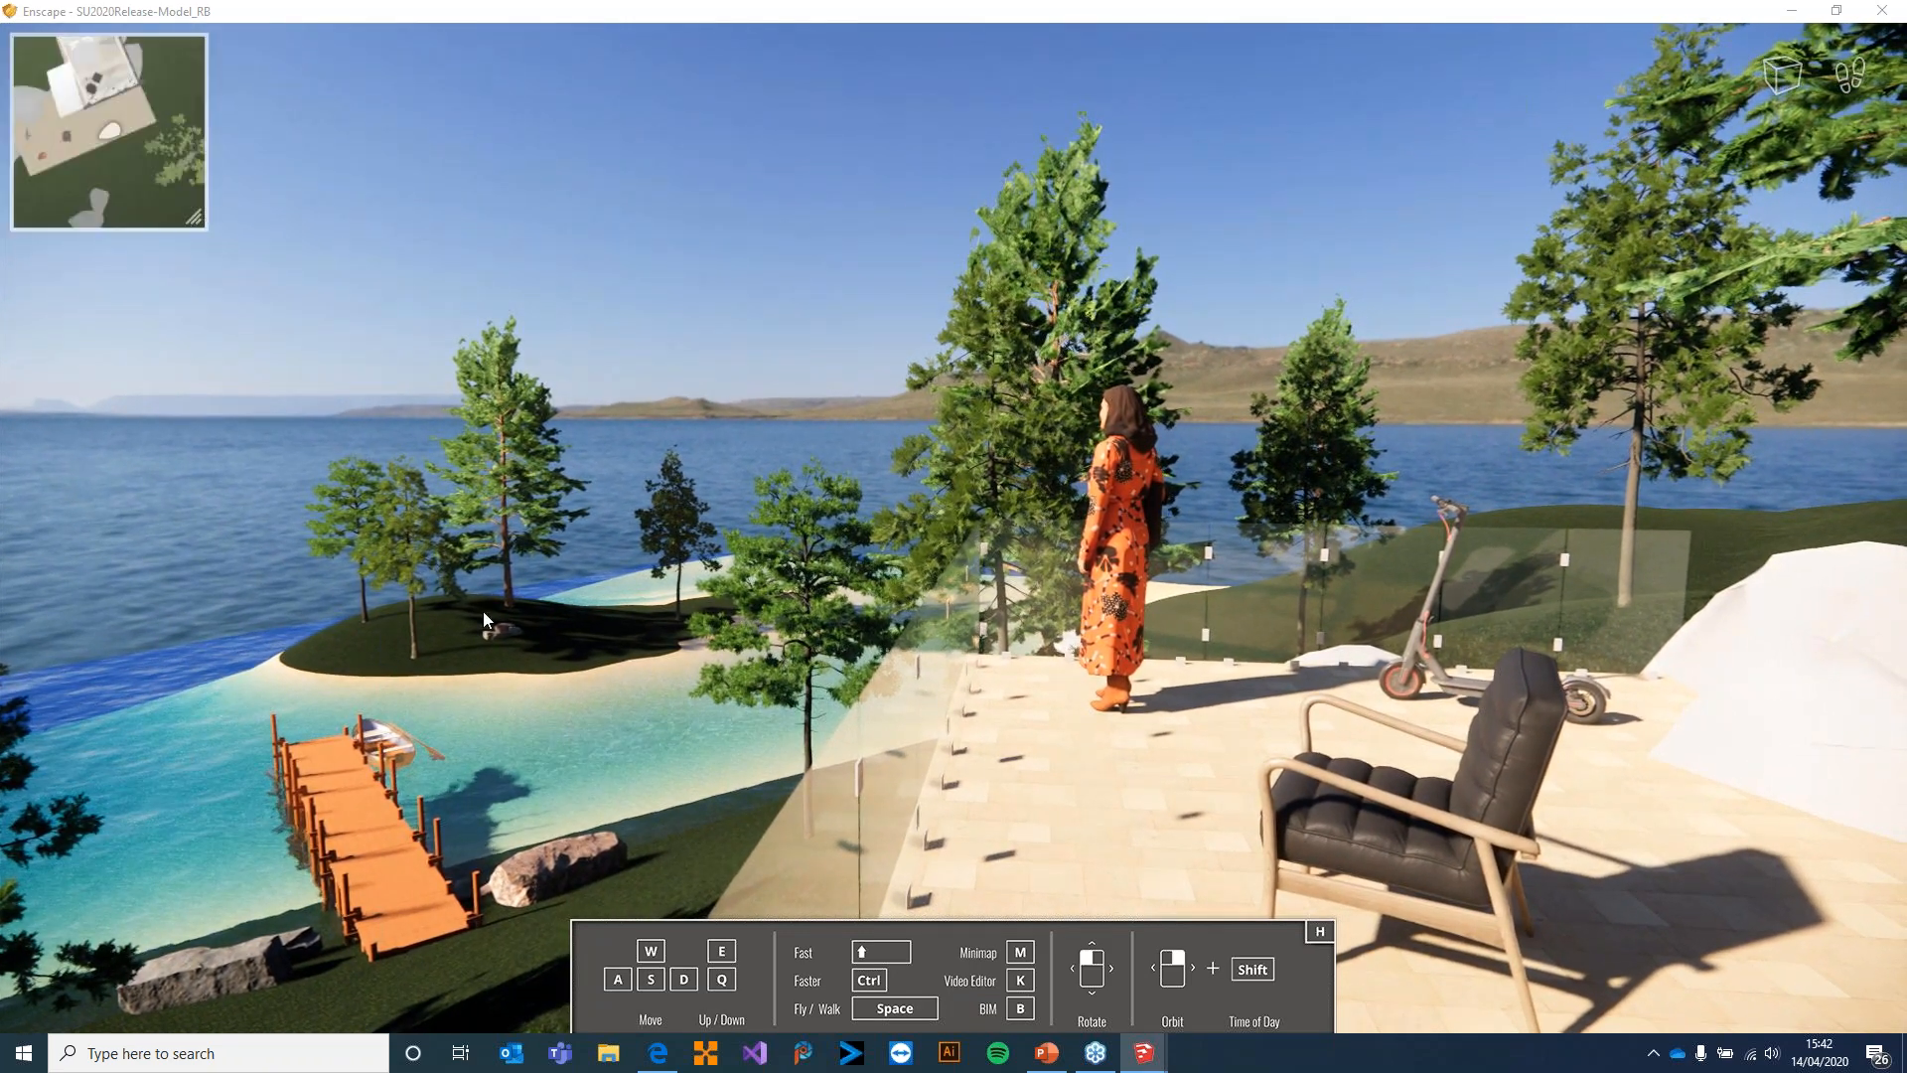
left_click_drag(196, 223, 531, 510)
left_click_drag(1082, 487, 1331, 503)
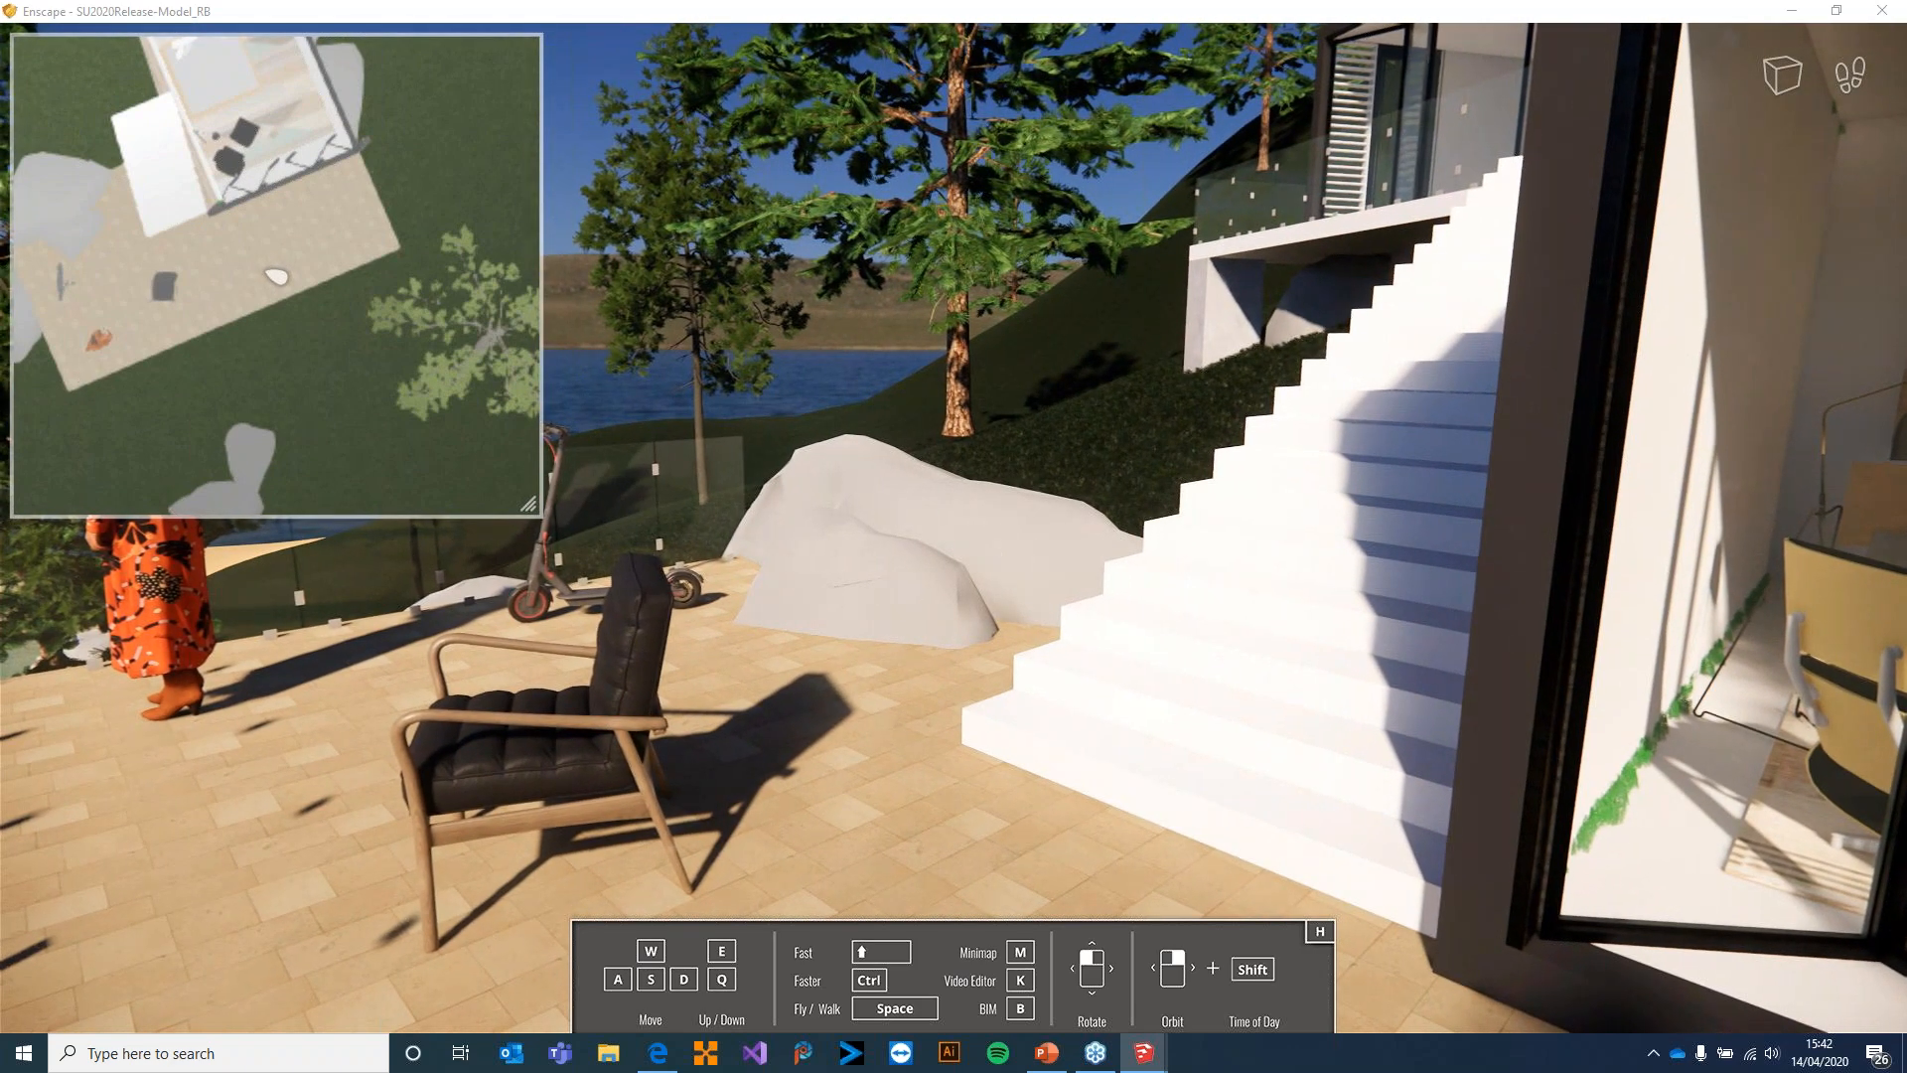
left_click_drag(527, 496, 216, 148)
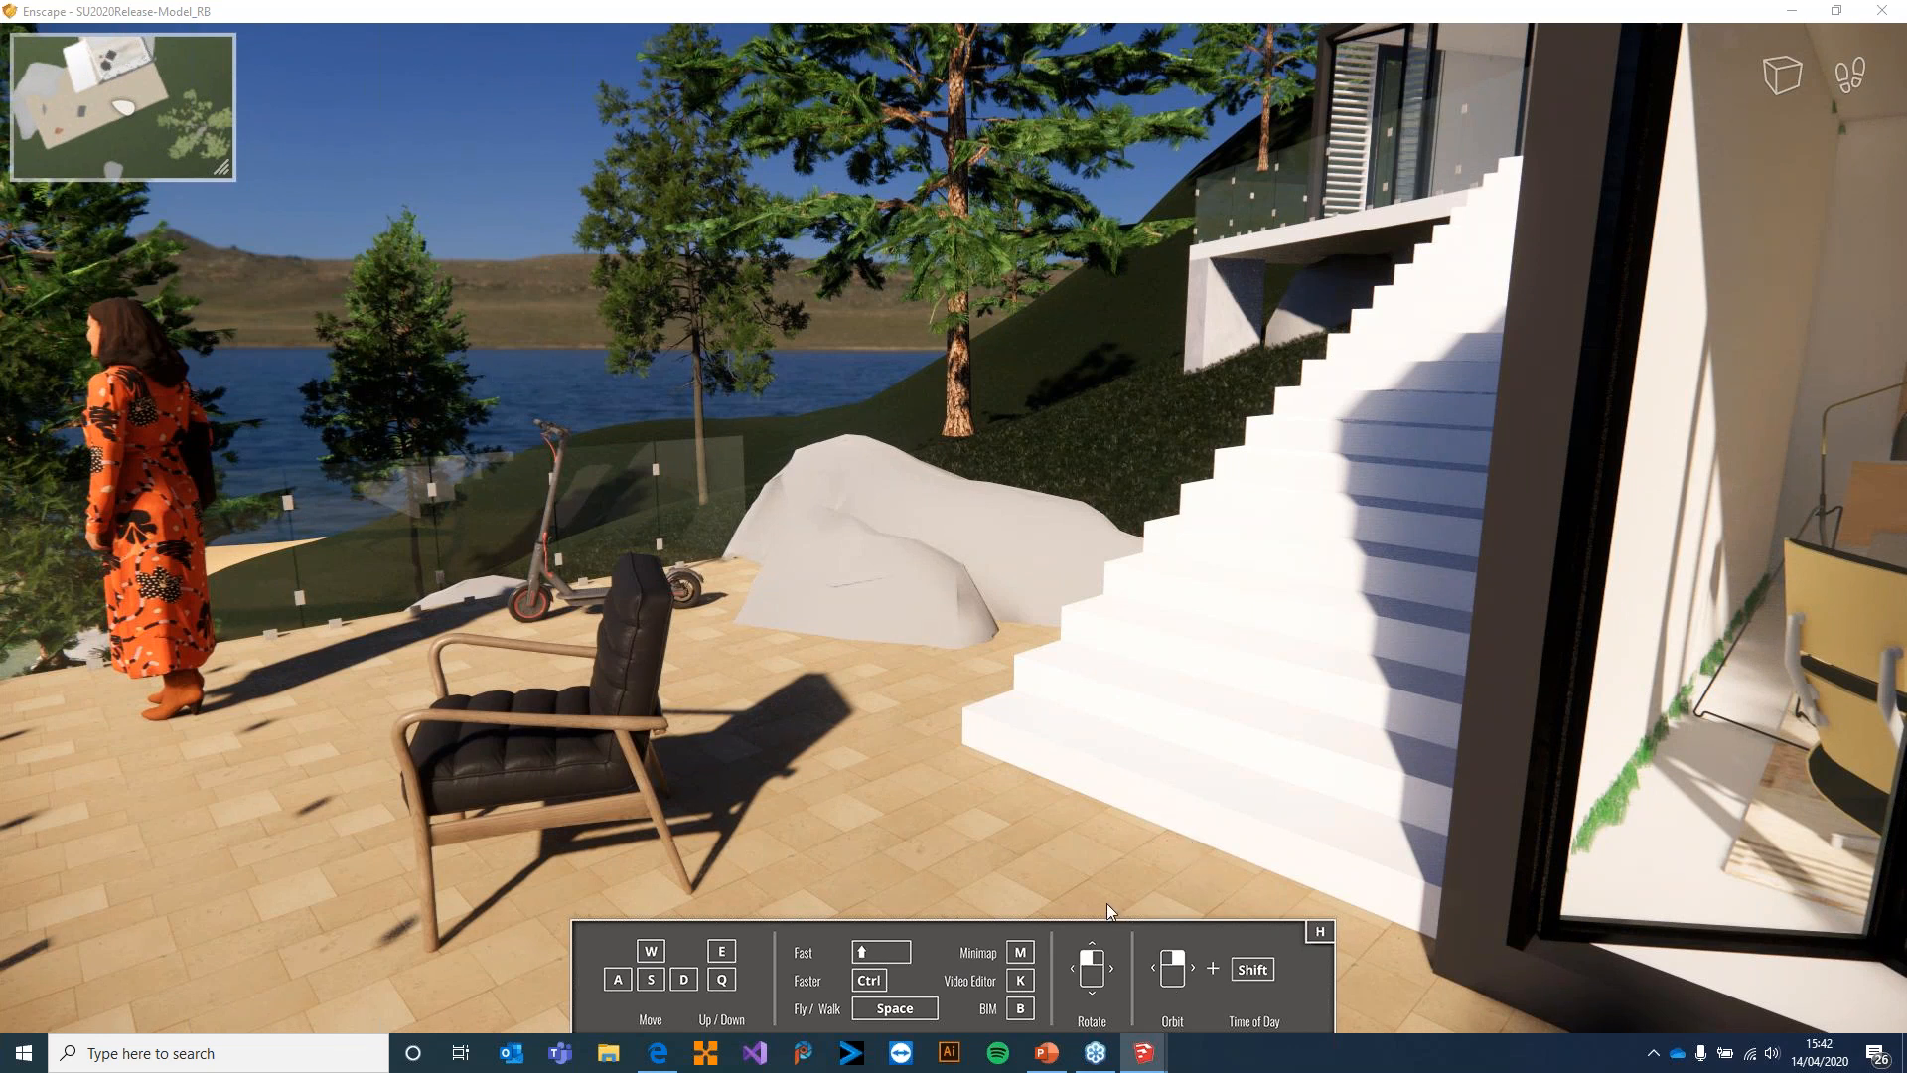
key("m")
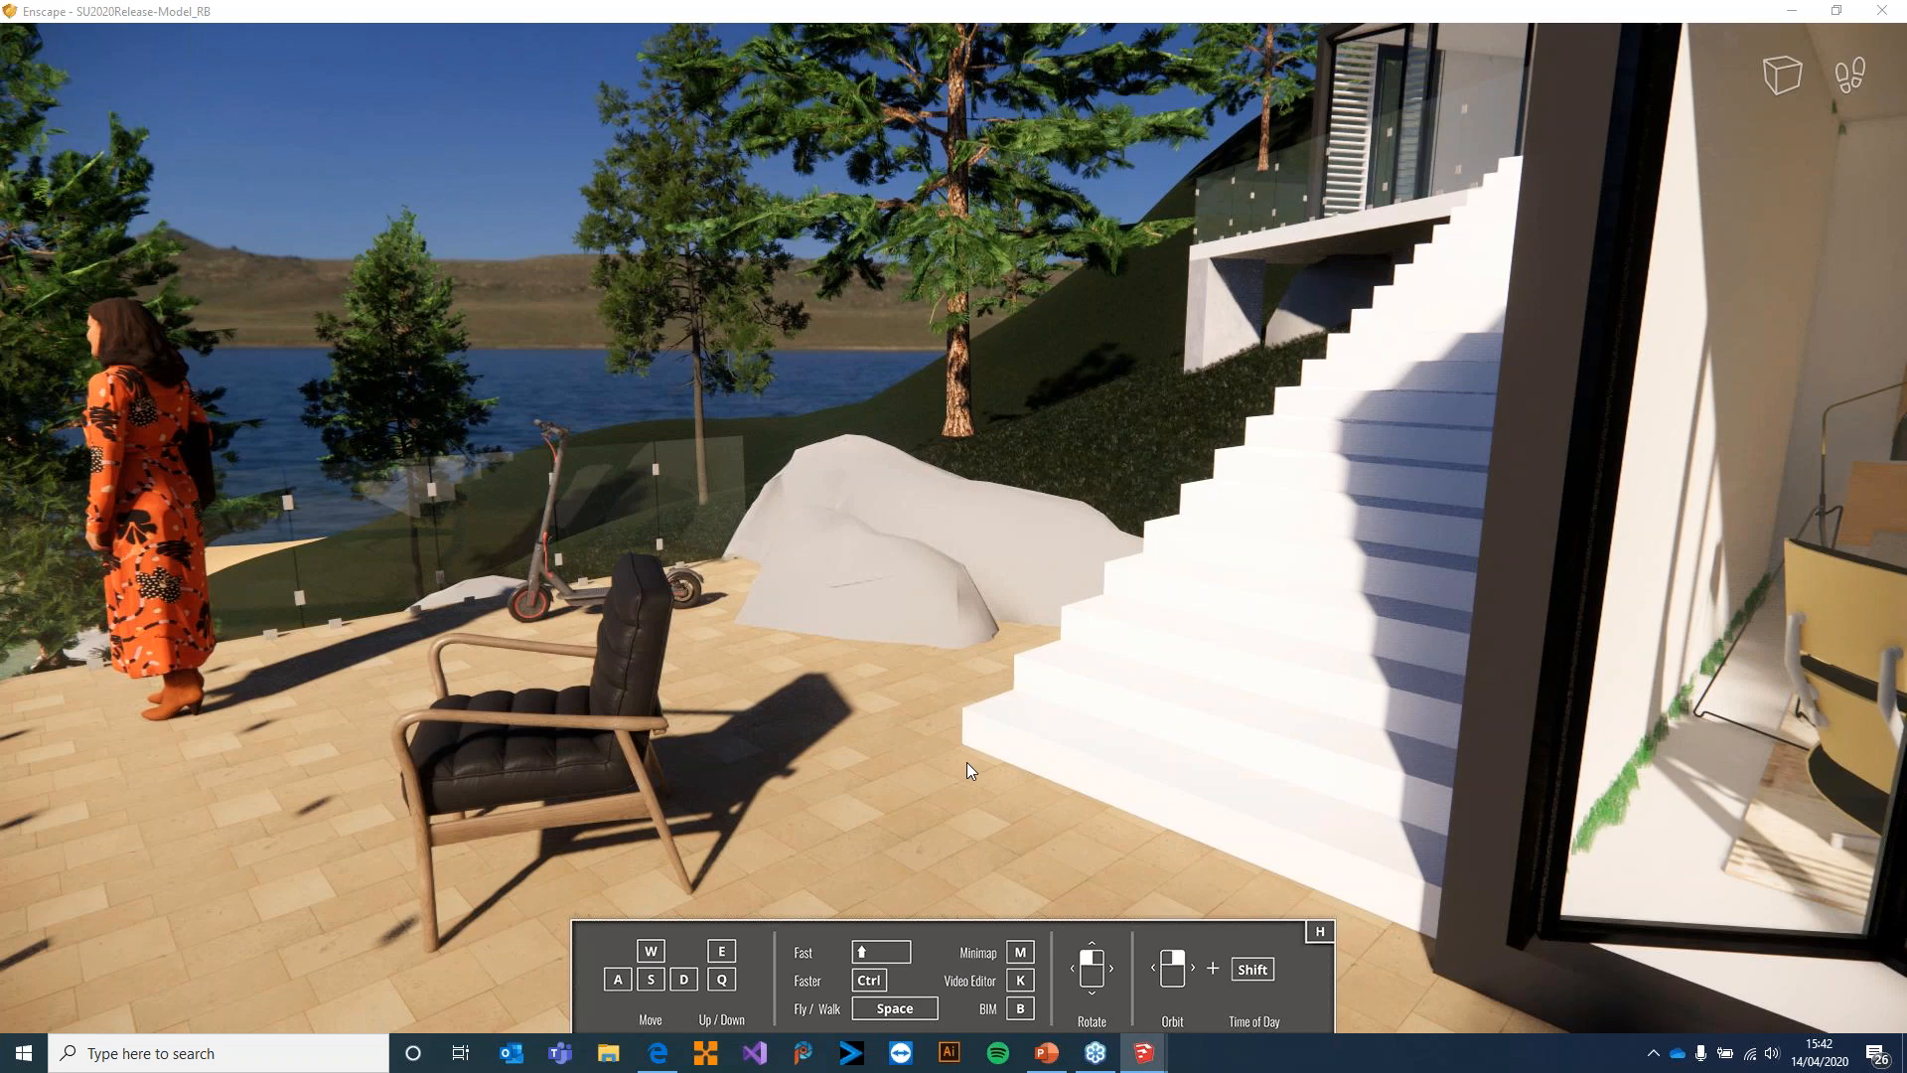
Open the Video Editor, fly out to frame the whole house above the lawn and add the first keyframe there
key("k")
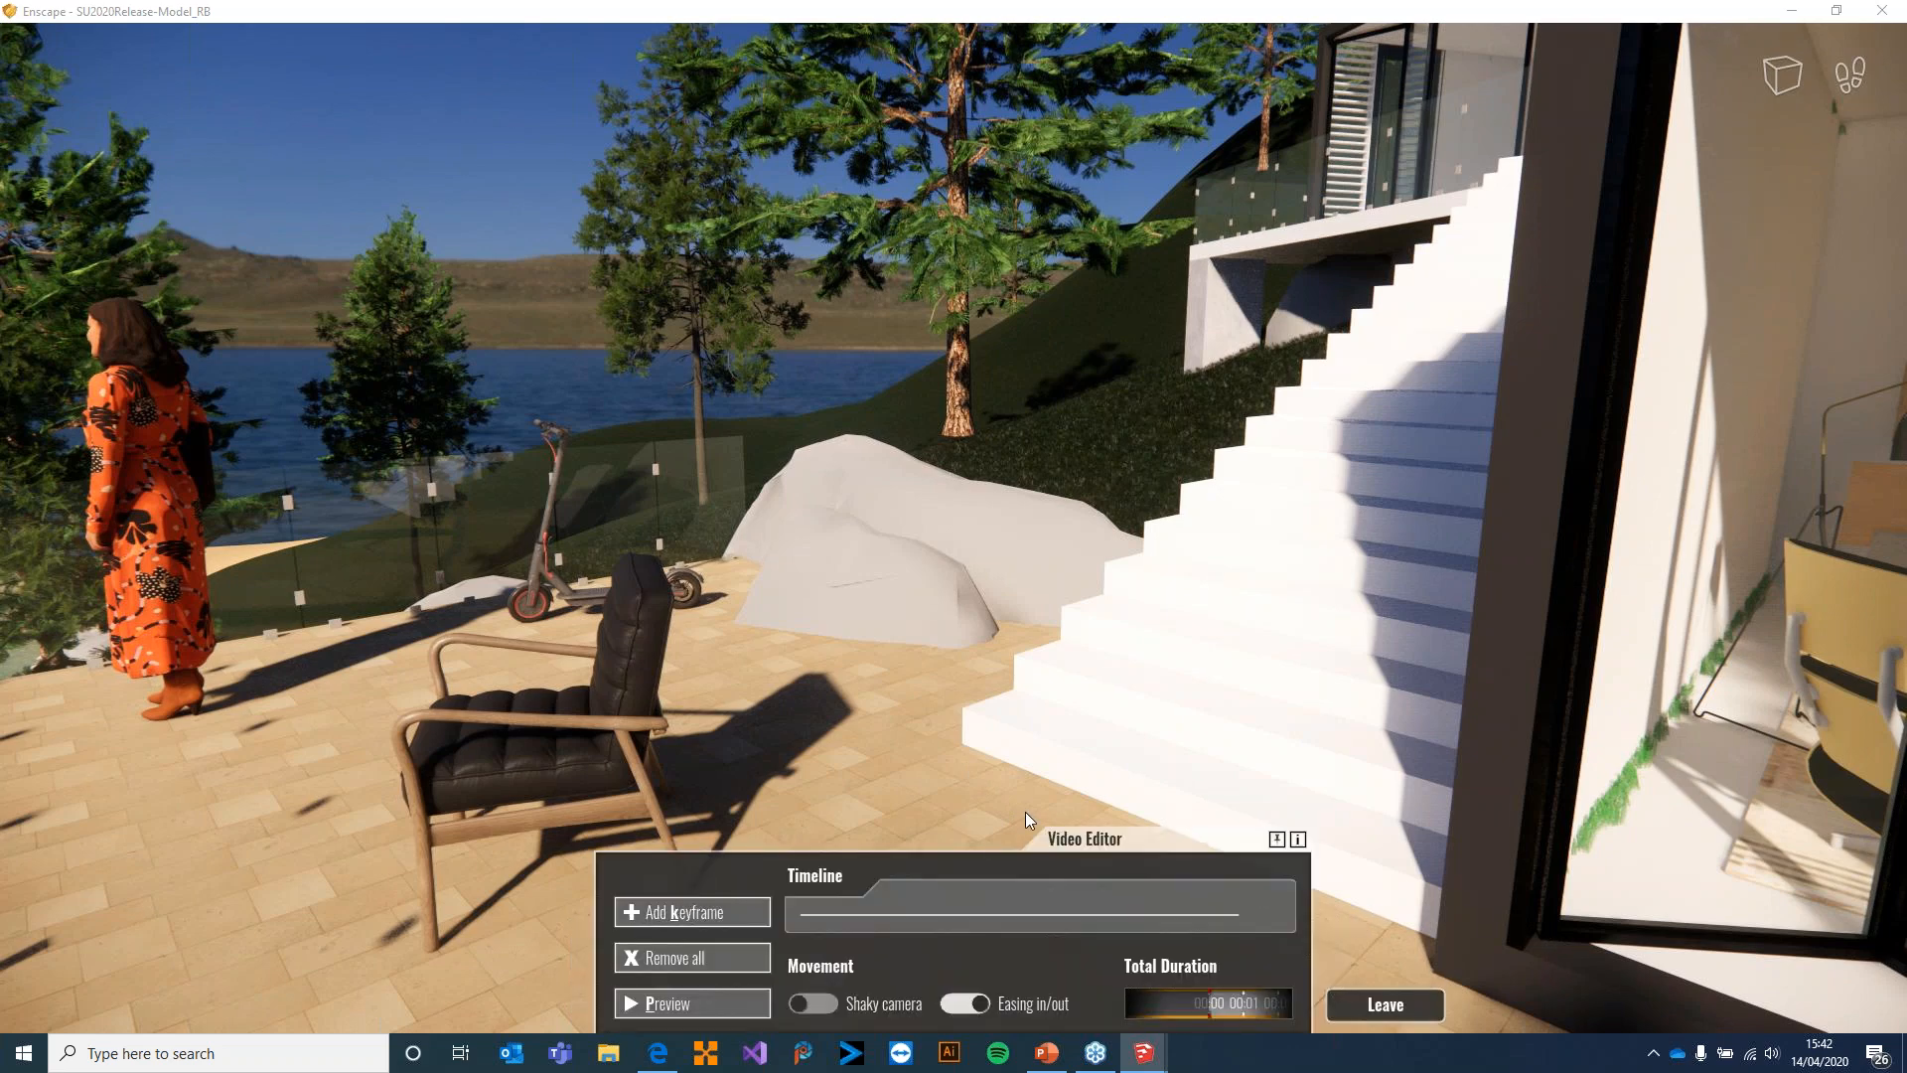
left_click_drag(993, 605, 387, 388)
key("space")
key("s")
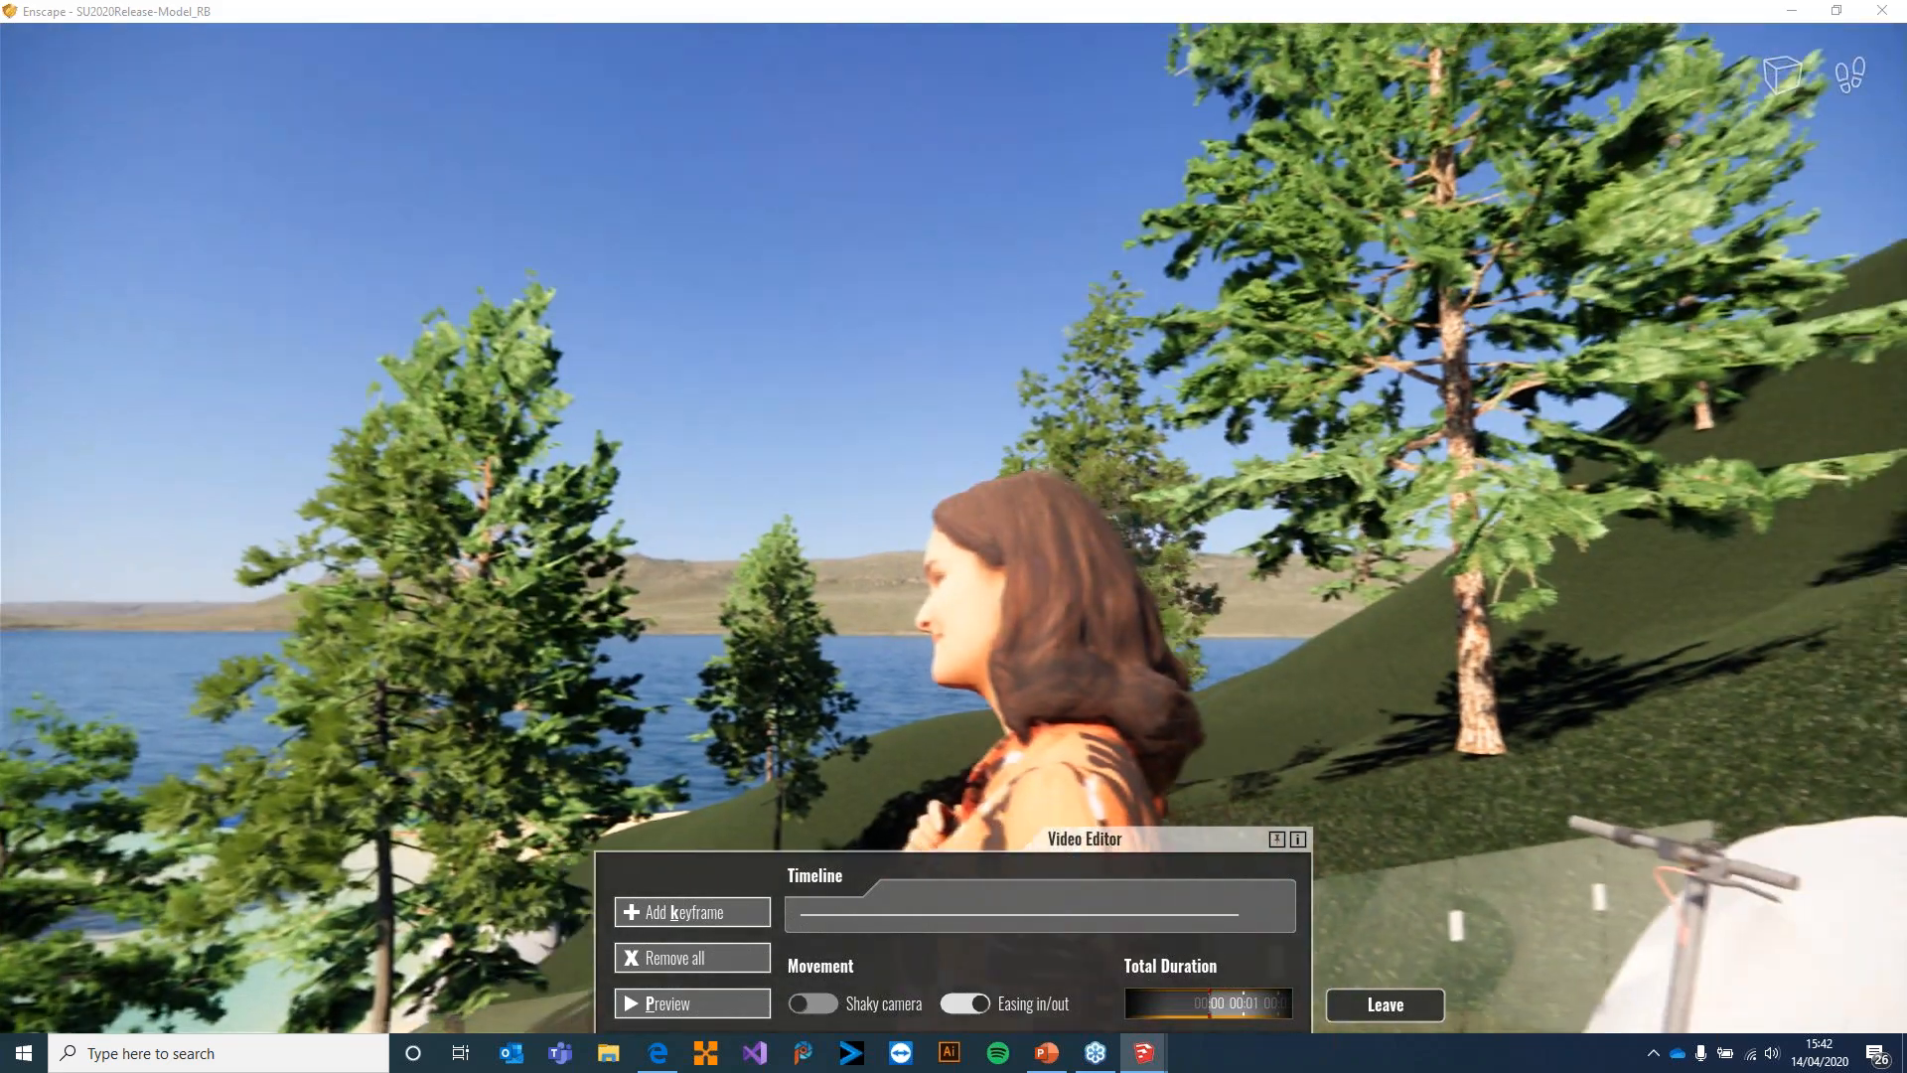
key("a")
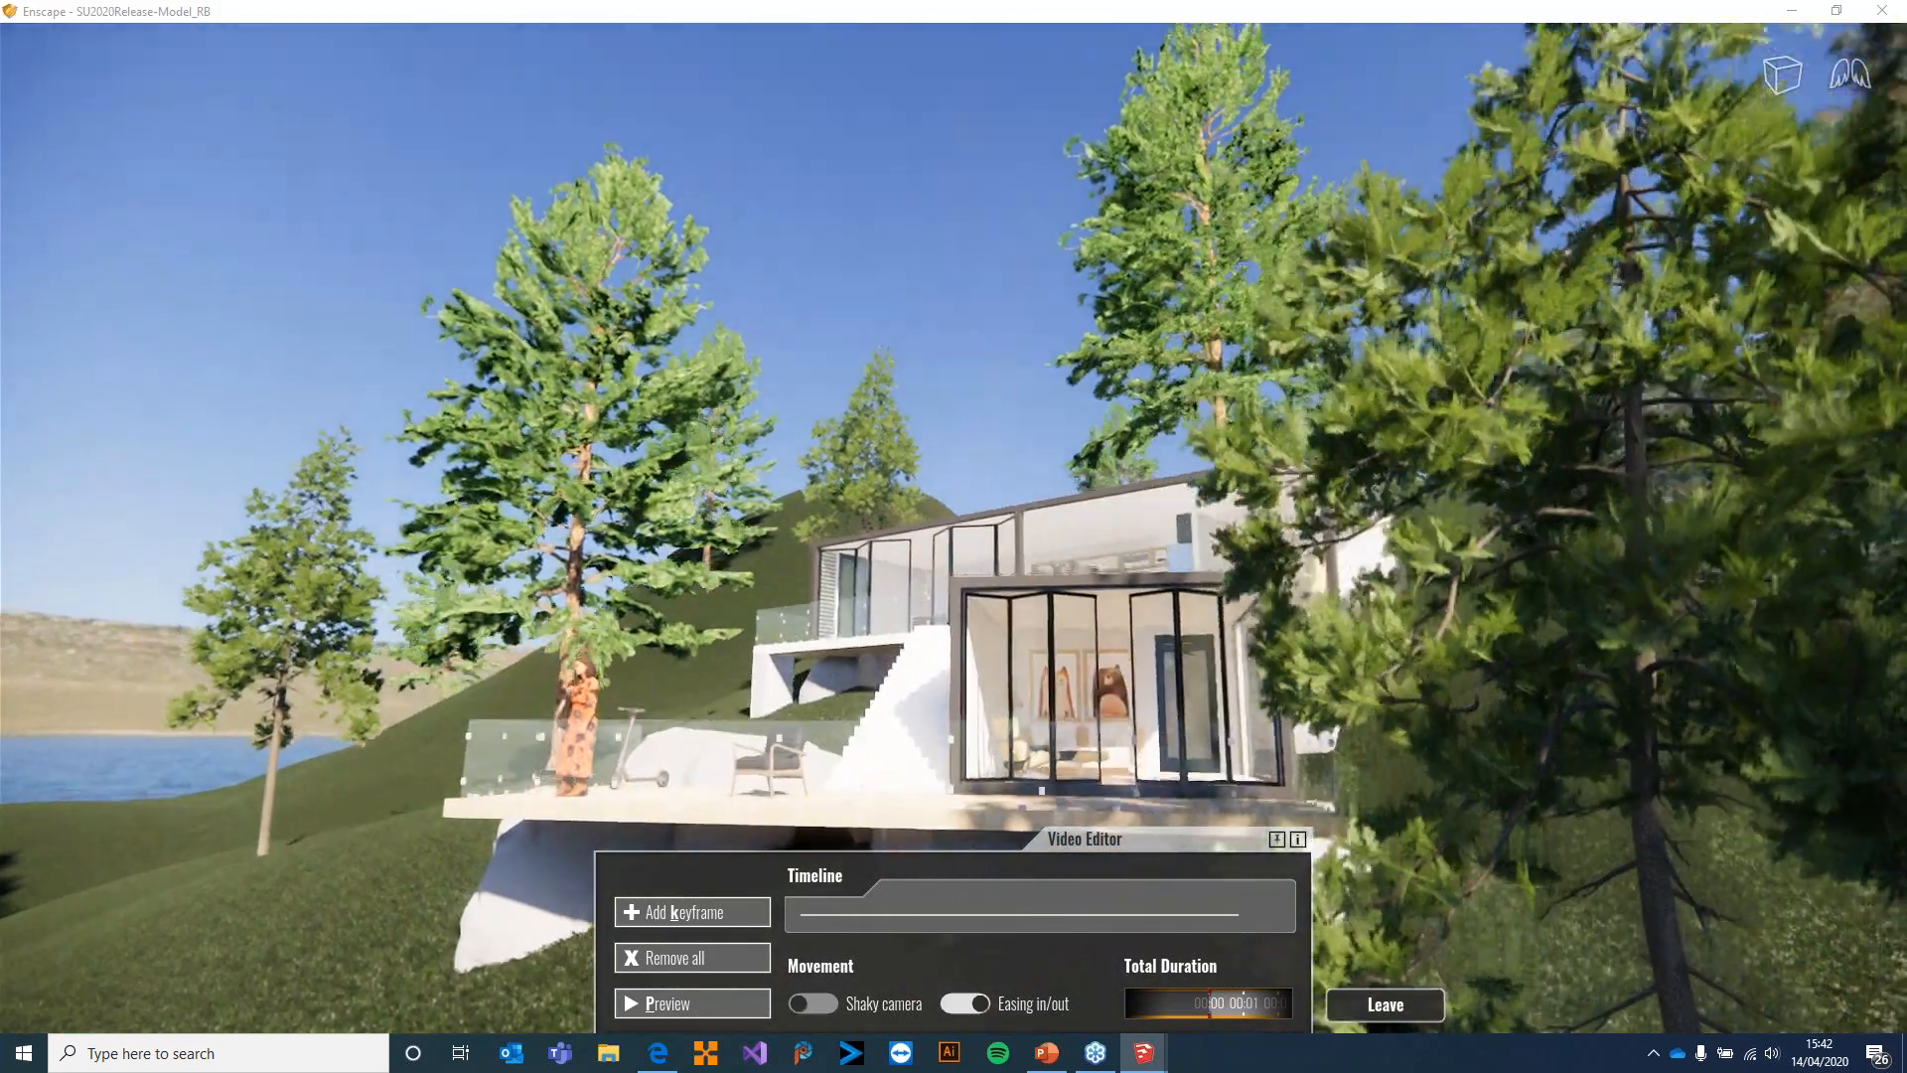
key("a")
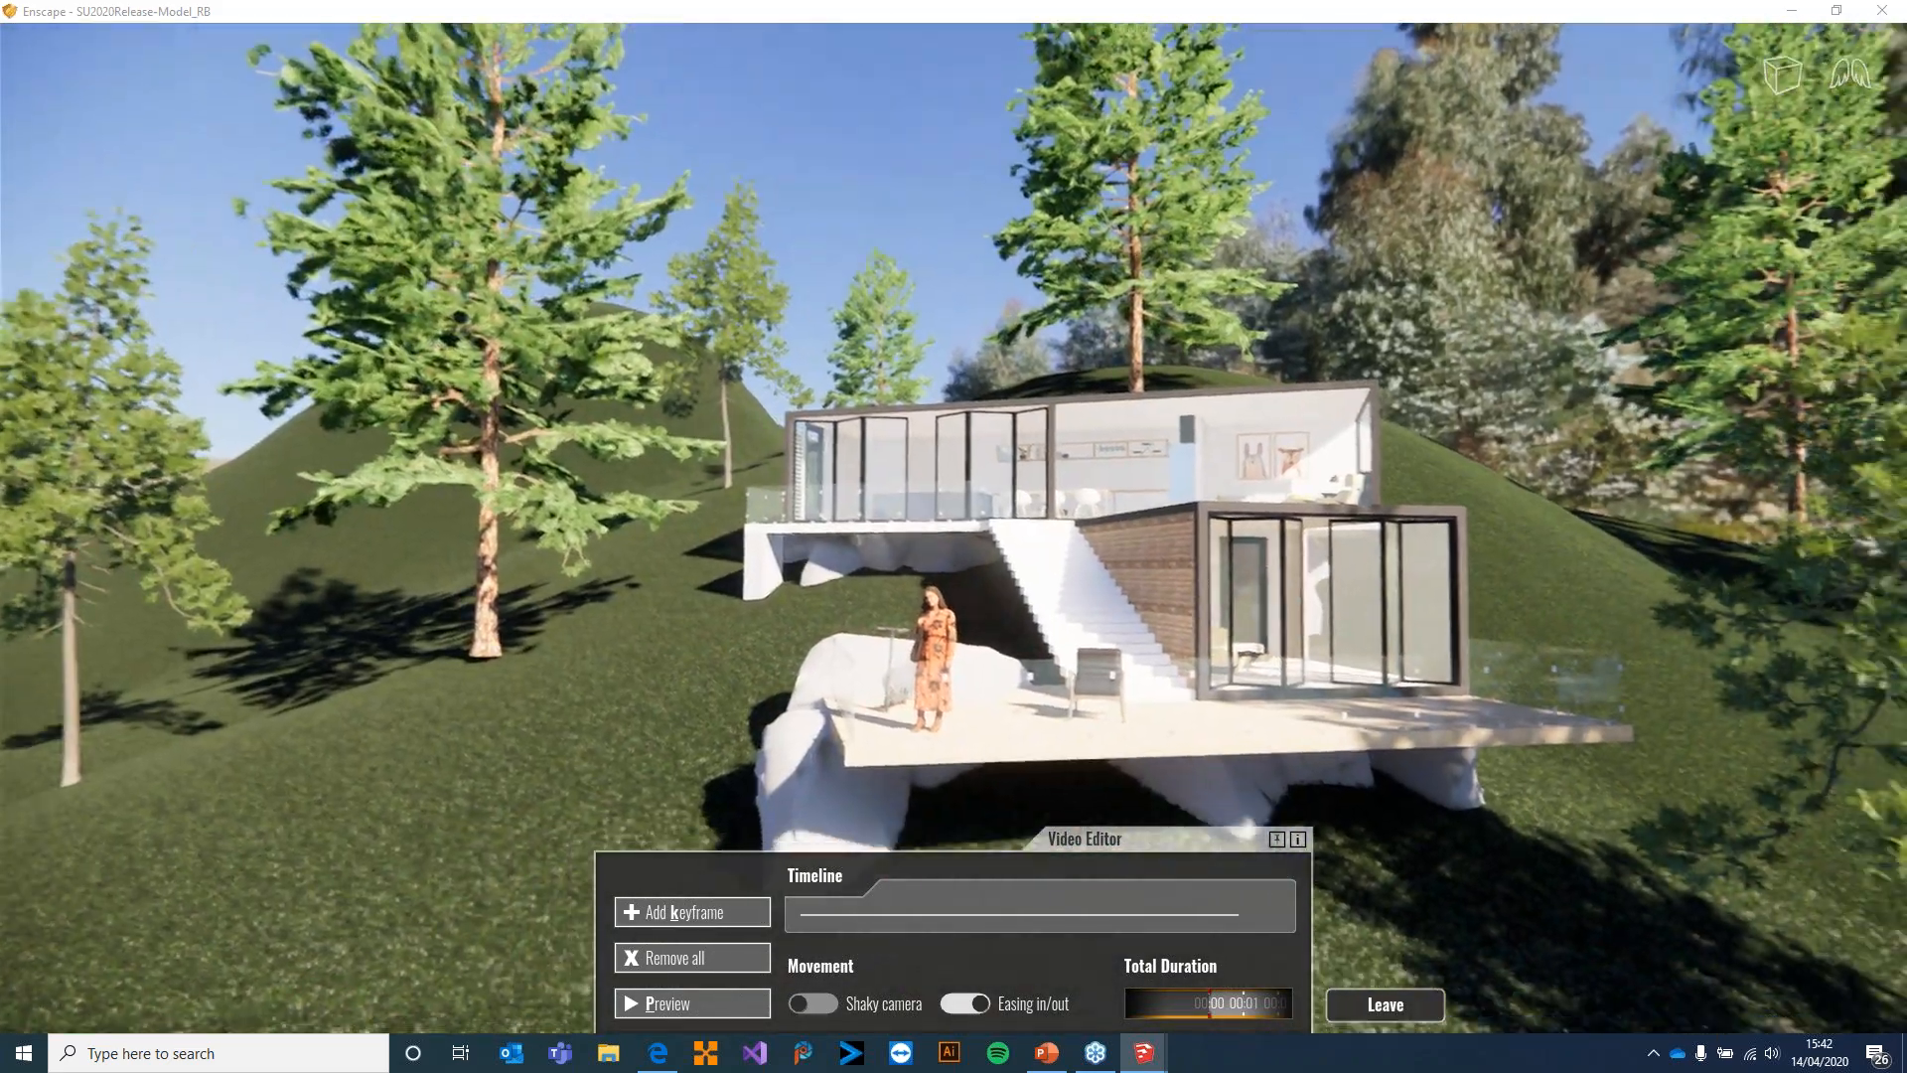
key("e")
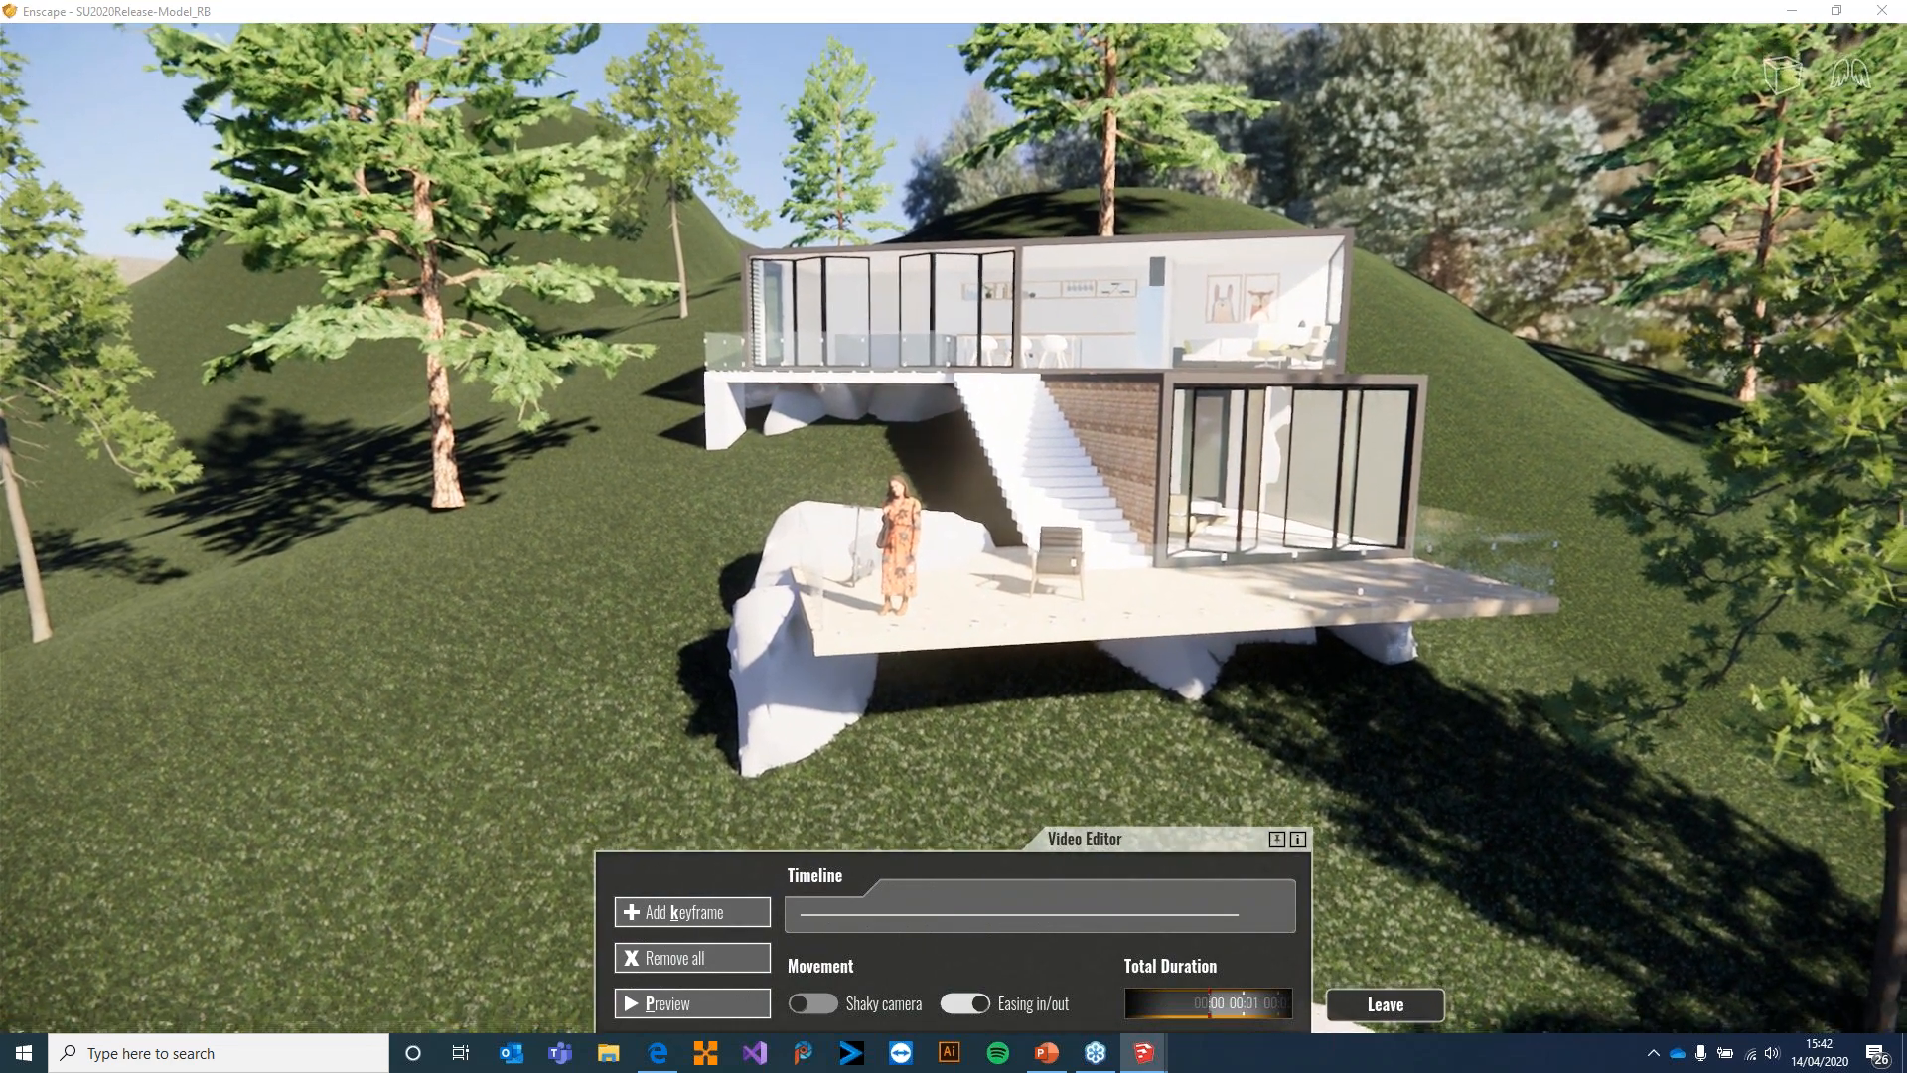
left_click_drag(1002, 582, 1002, 591)
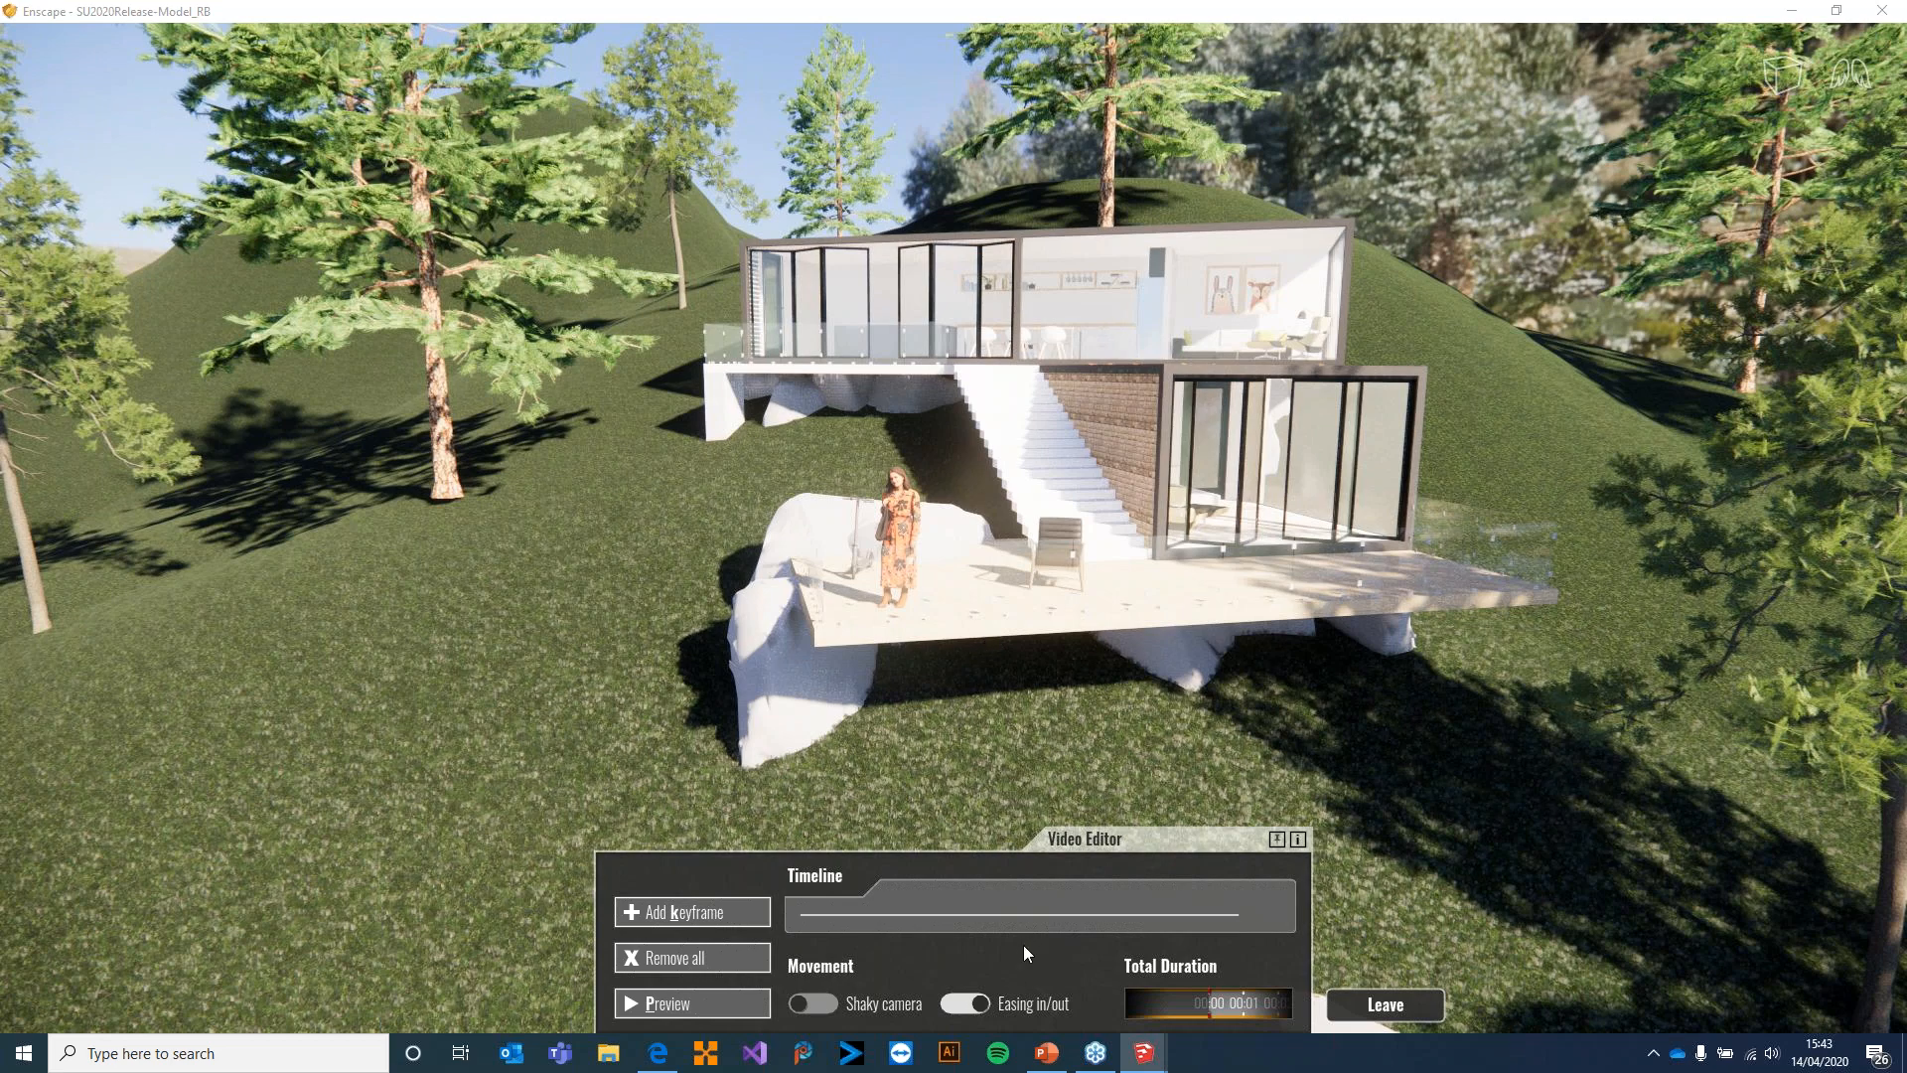
left_click(677, 920)
Add video keyframes along a path orbiting past the staircase side of the house and rising above its roof
right_click_drag(698, 730, 1137, 730)
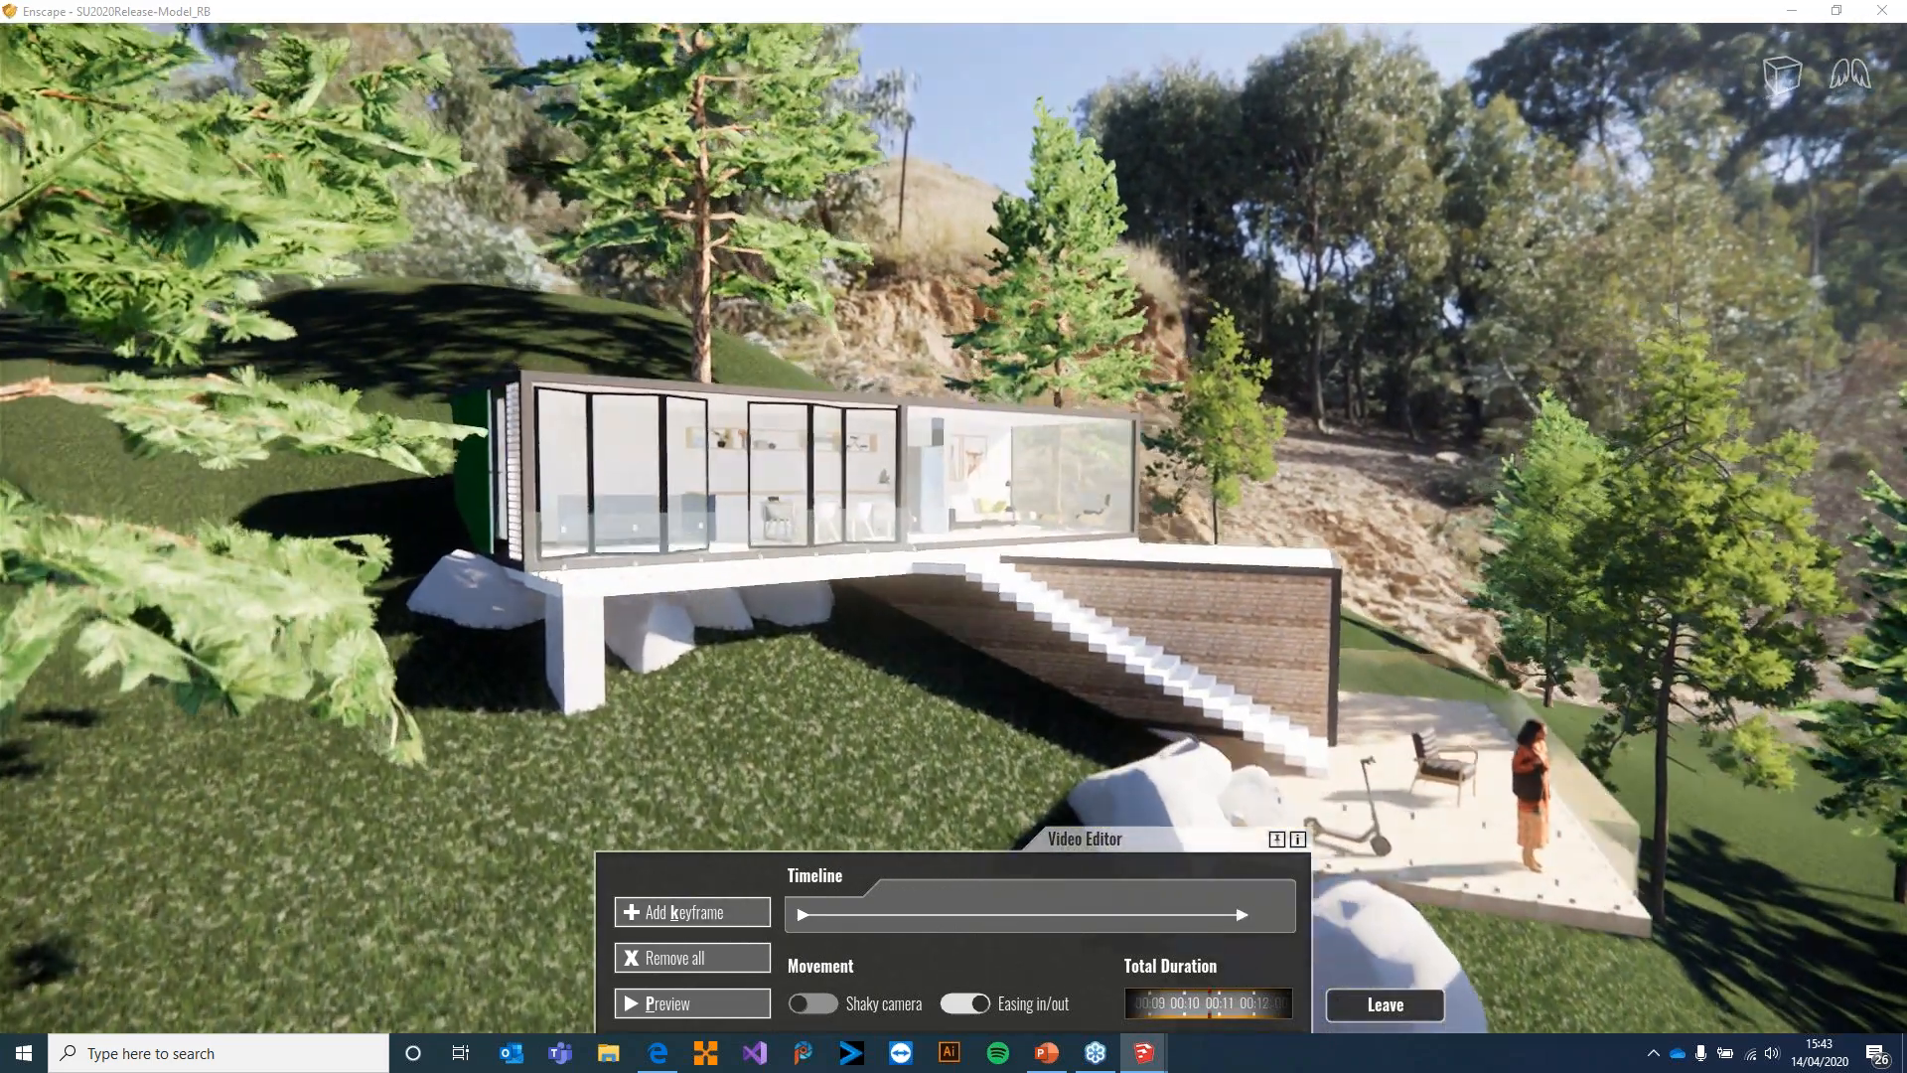
right_click_drag(785, 701, 831, 703)
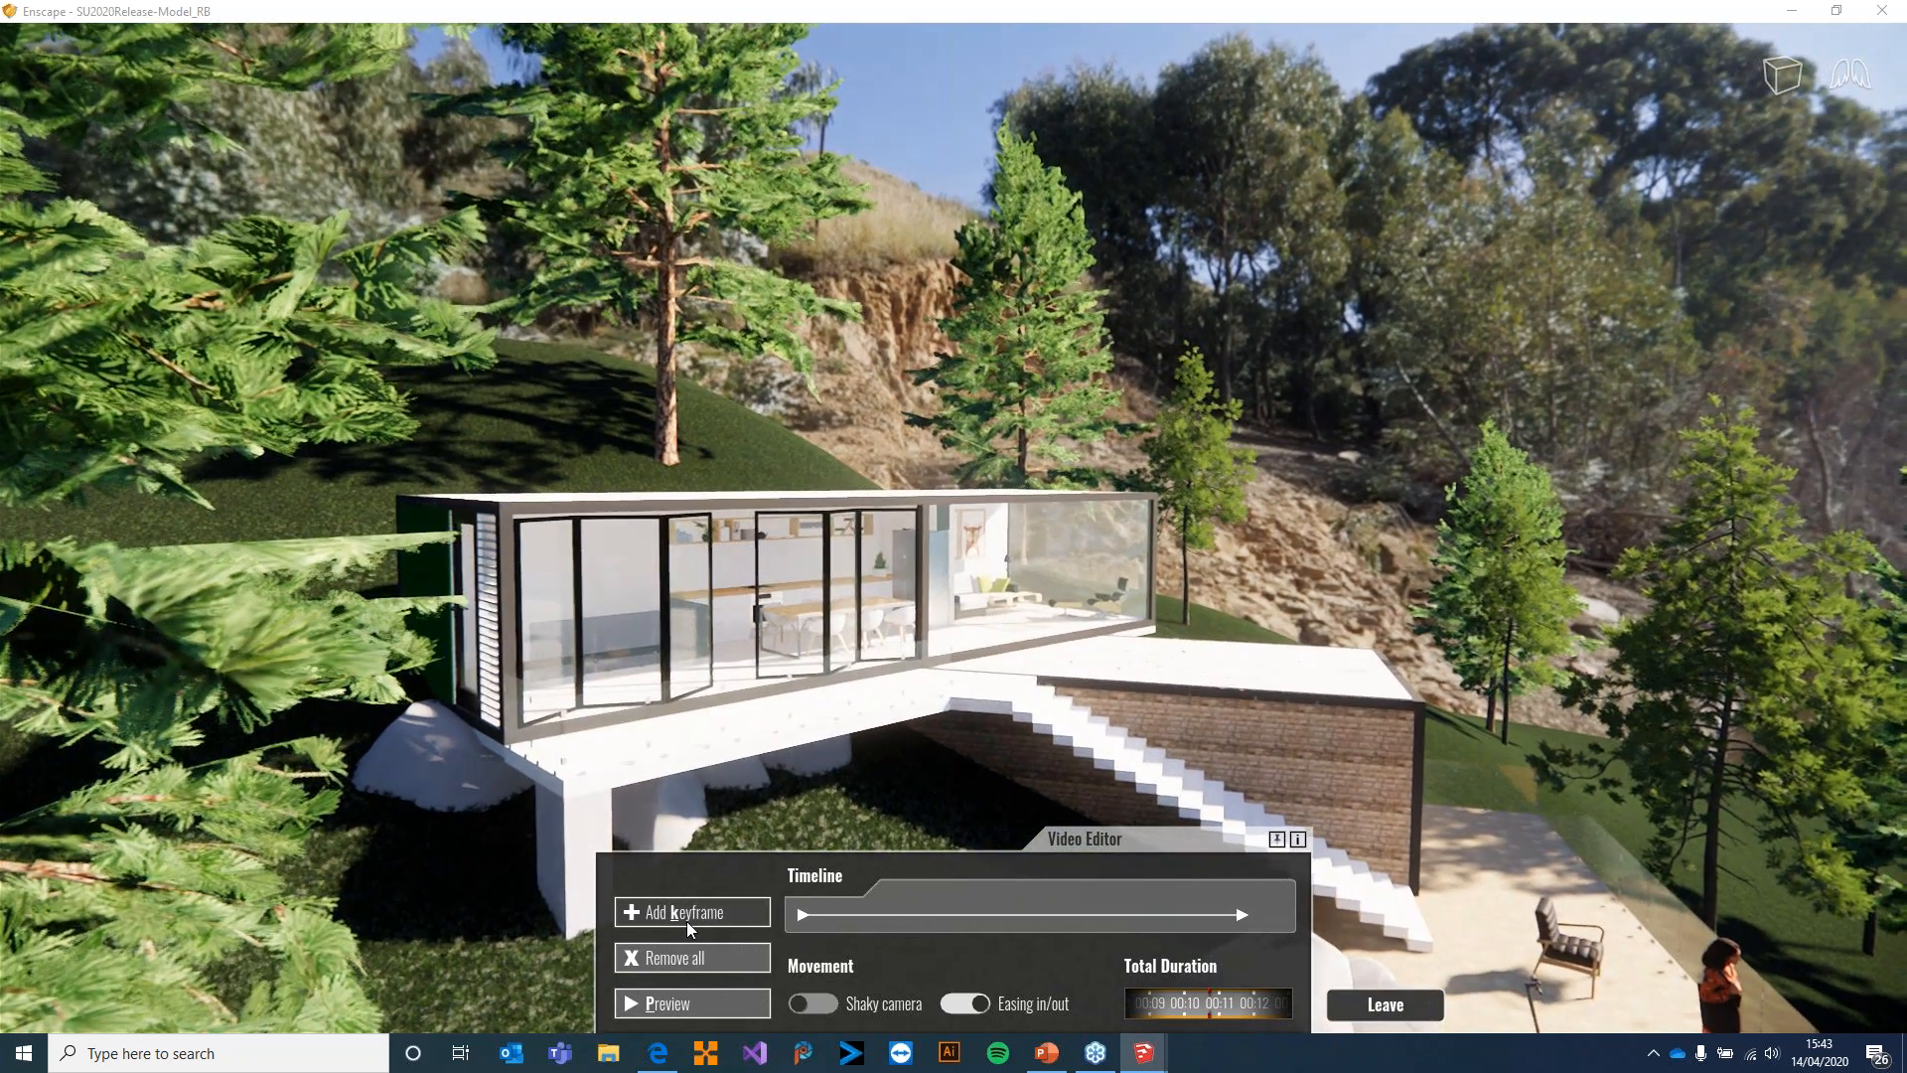
left_click_drag(860, 617, 1078, 793)
key("e")
key("a")
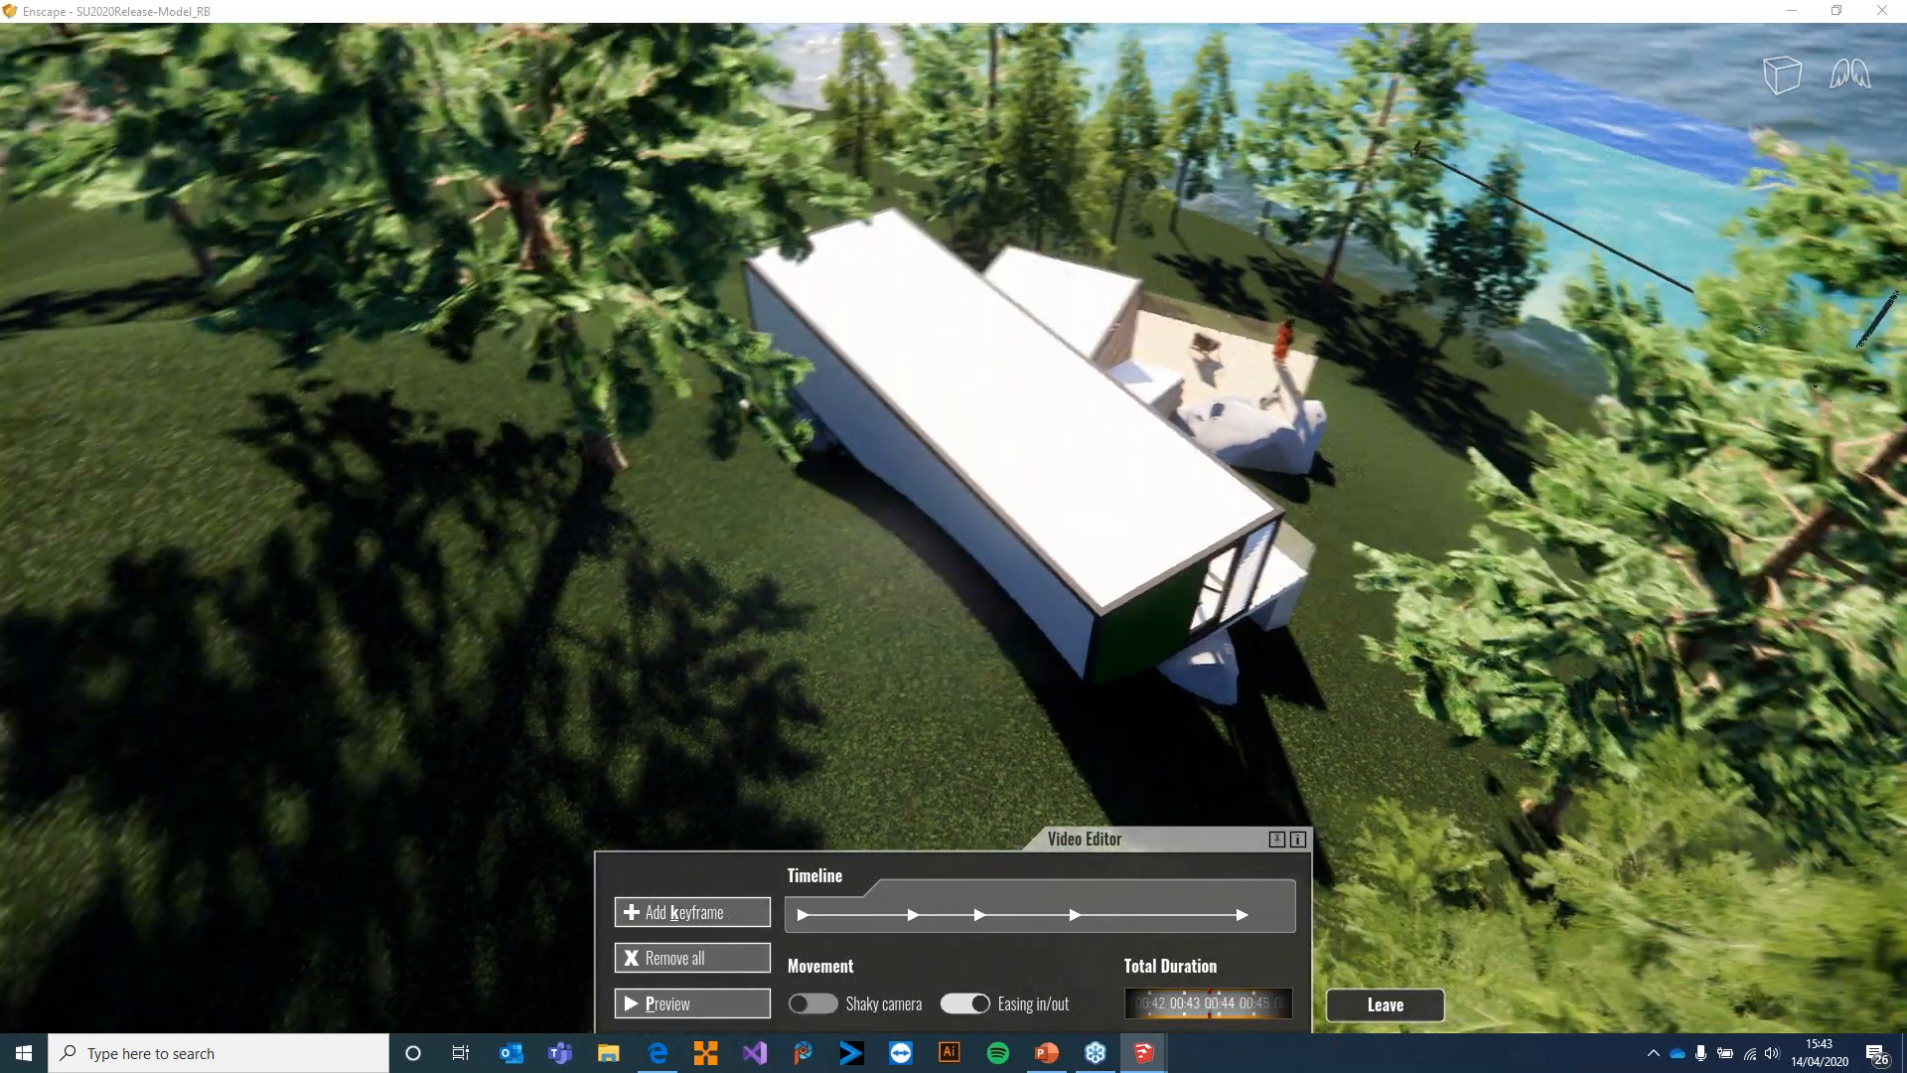
Continue the camera path with keyframes above the roof and along the rear of the house
left_click_drag(1078, 793, 1142, 792)
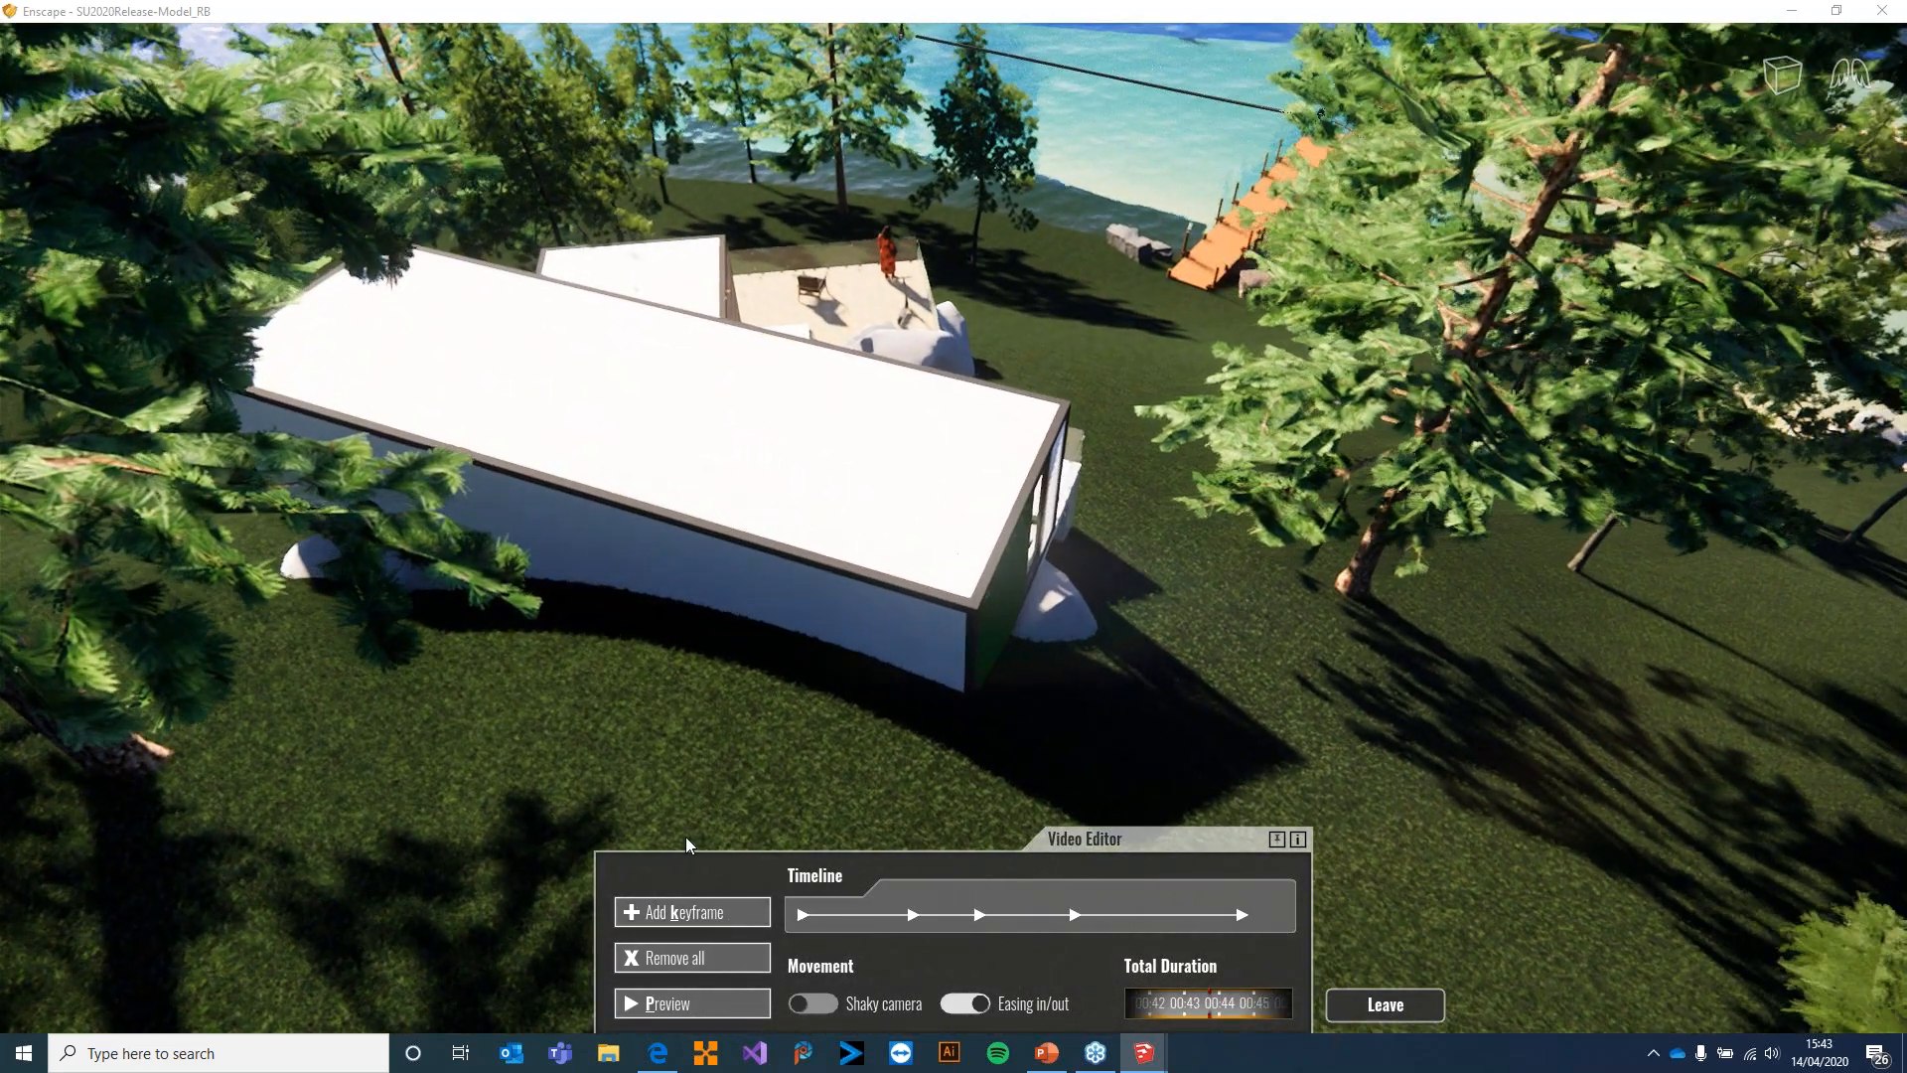
left_click_drag(1142, 793, 1008, 737)
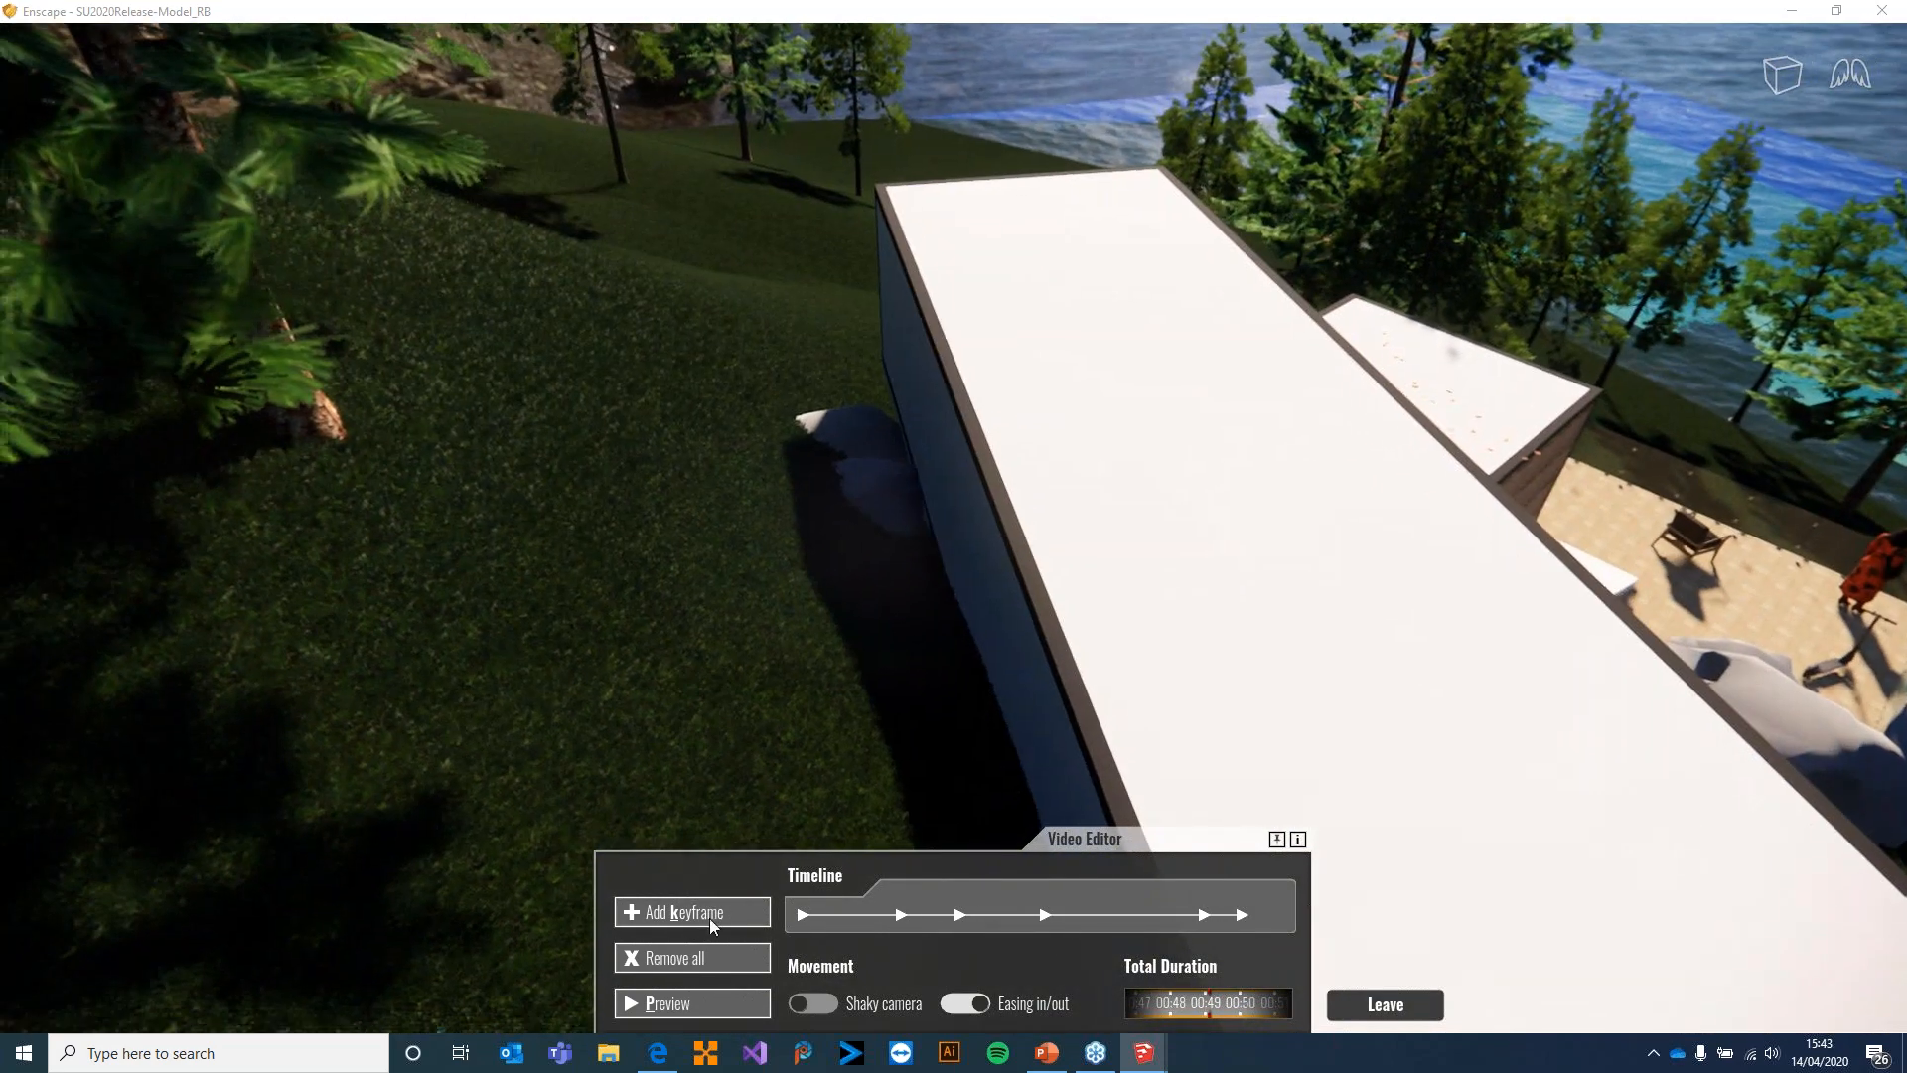
left_click(710, 918)
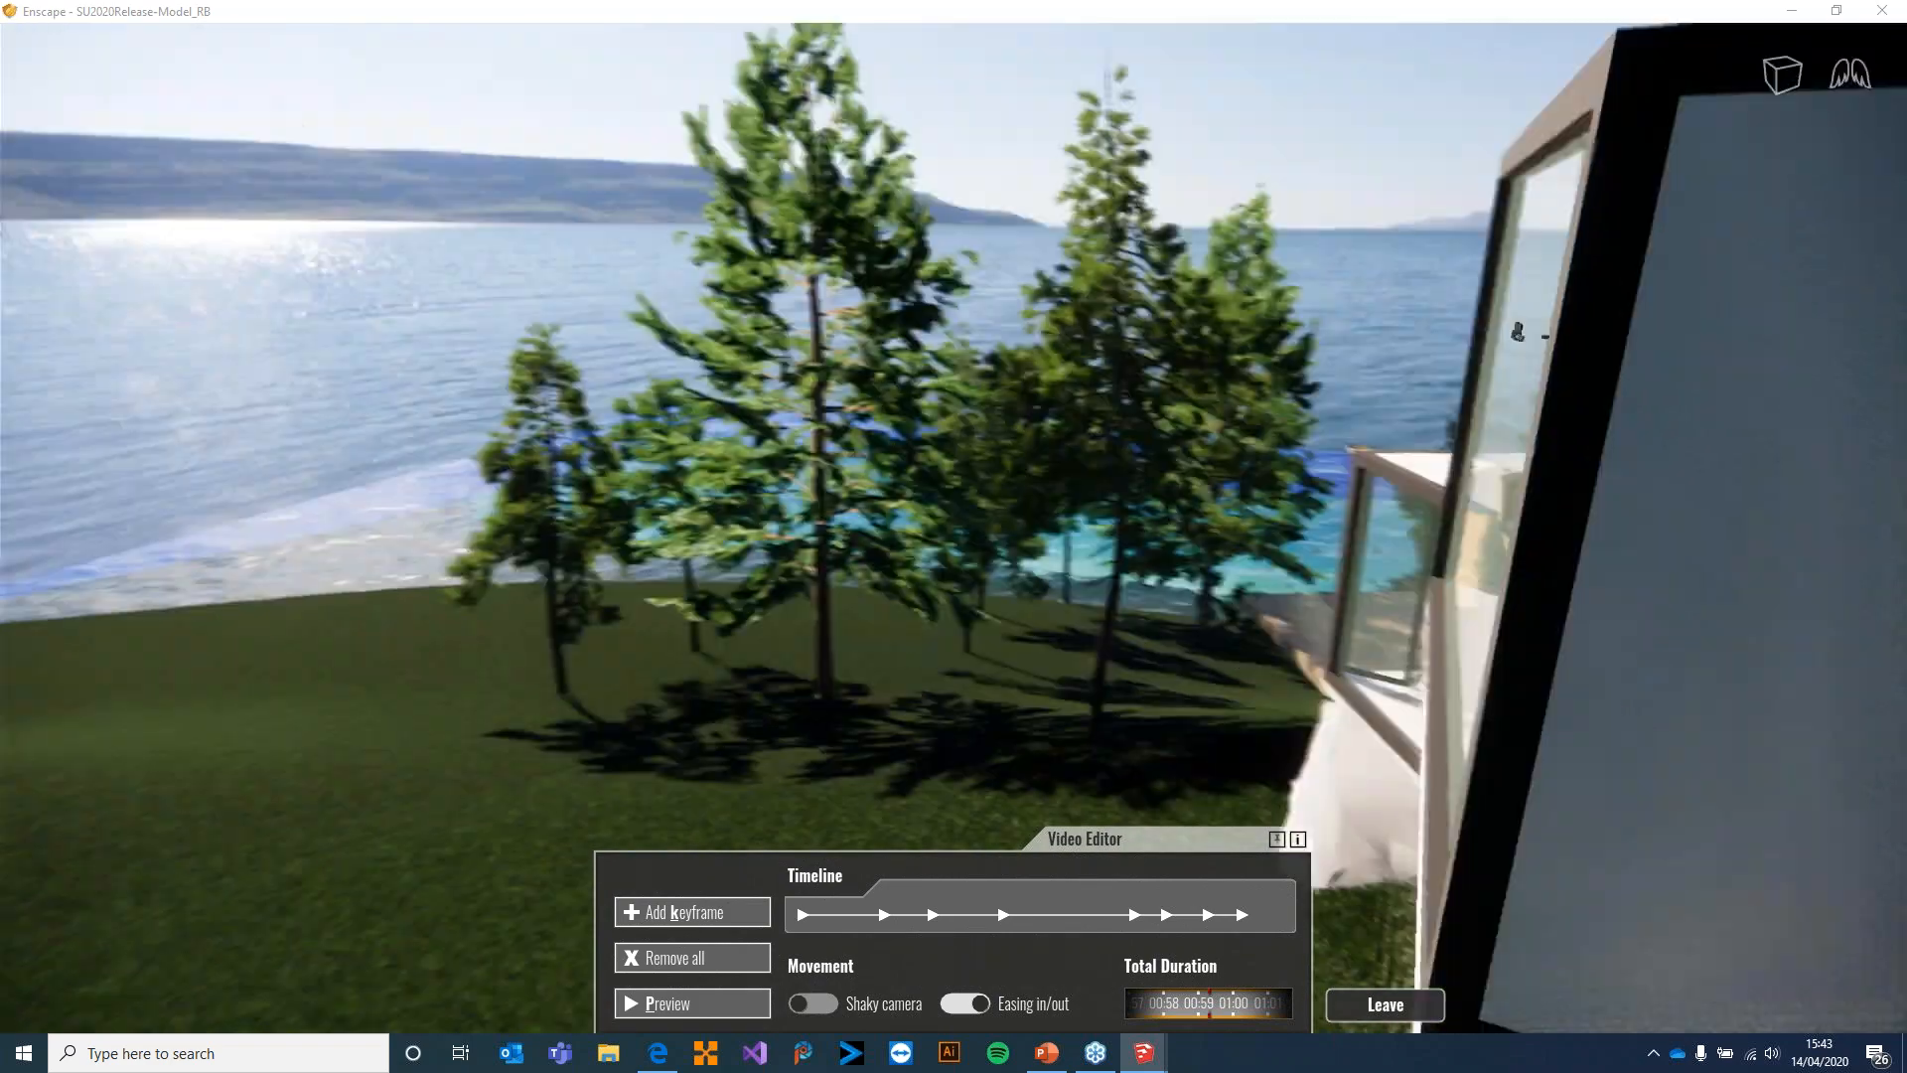
Add camera keyframes around the glazed living room end, along the terrace front and close to the folding glass doors
left_click_drag(854, 751, 914, 743)
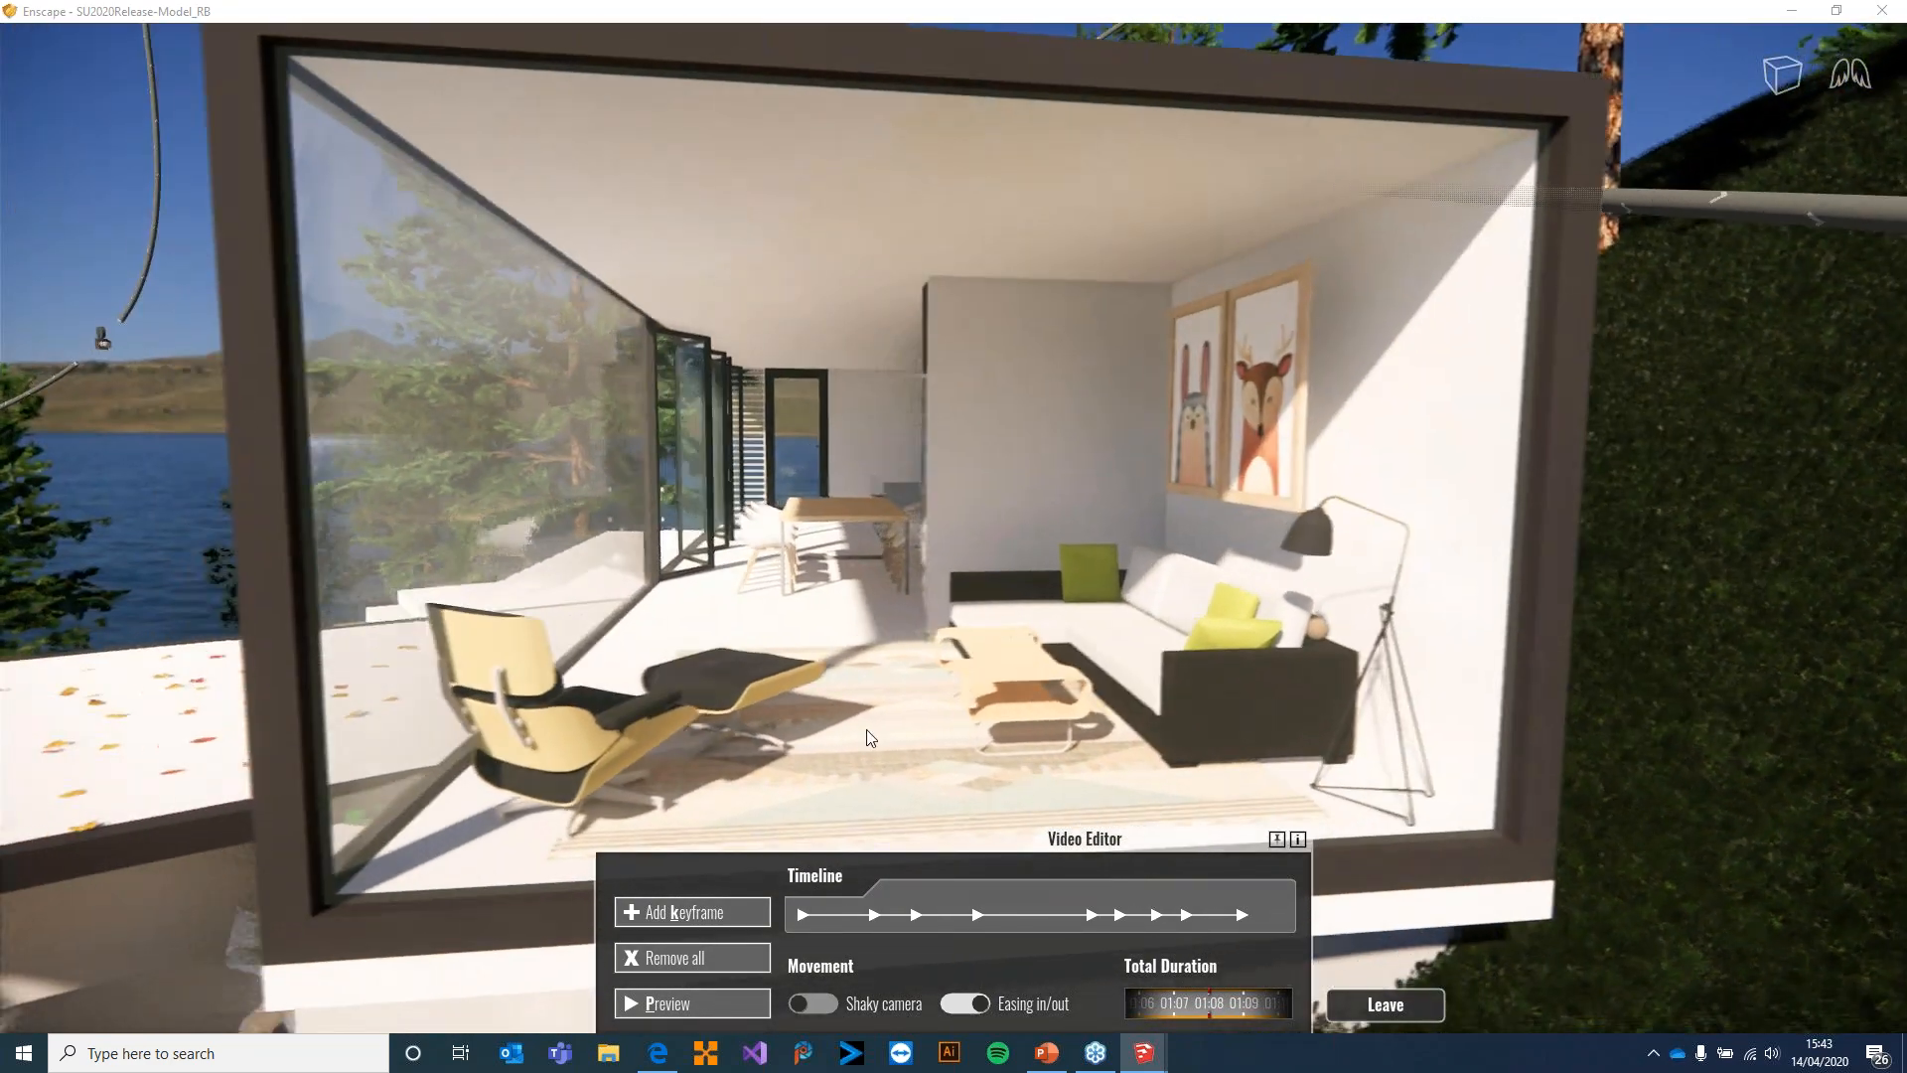
right_click_drag(930, 636, 1316, 638)
right_click_drag(699, 775, 1207, 776)
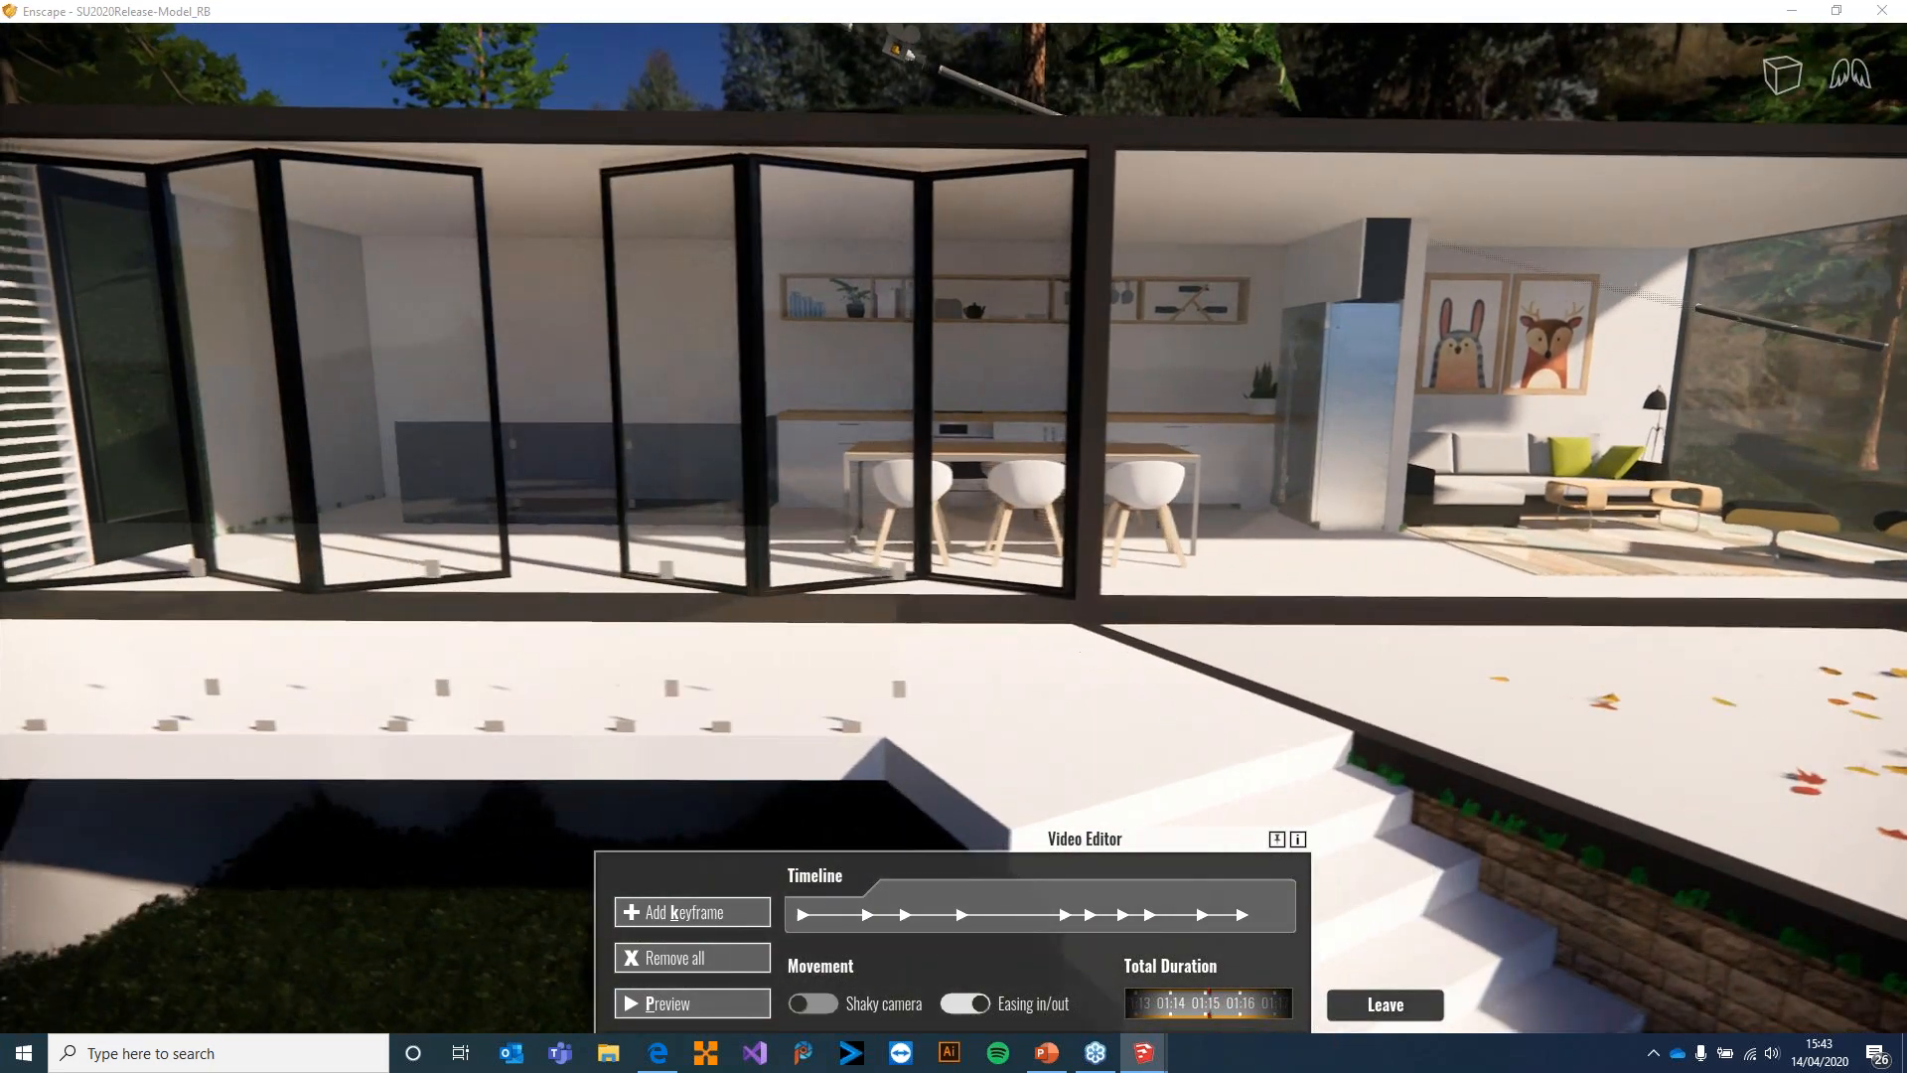
key("a")
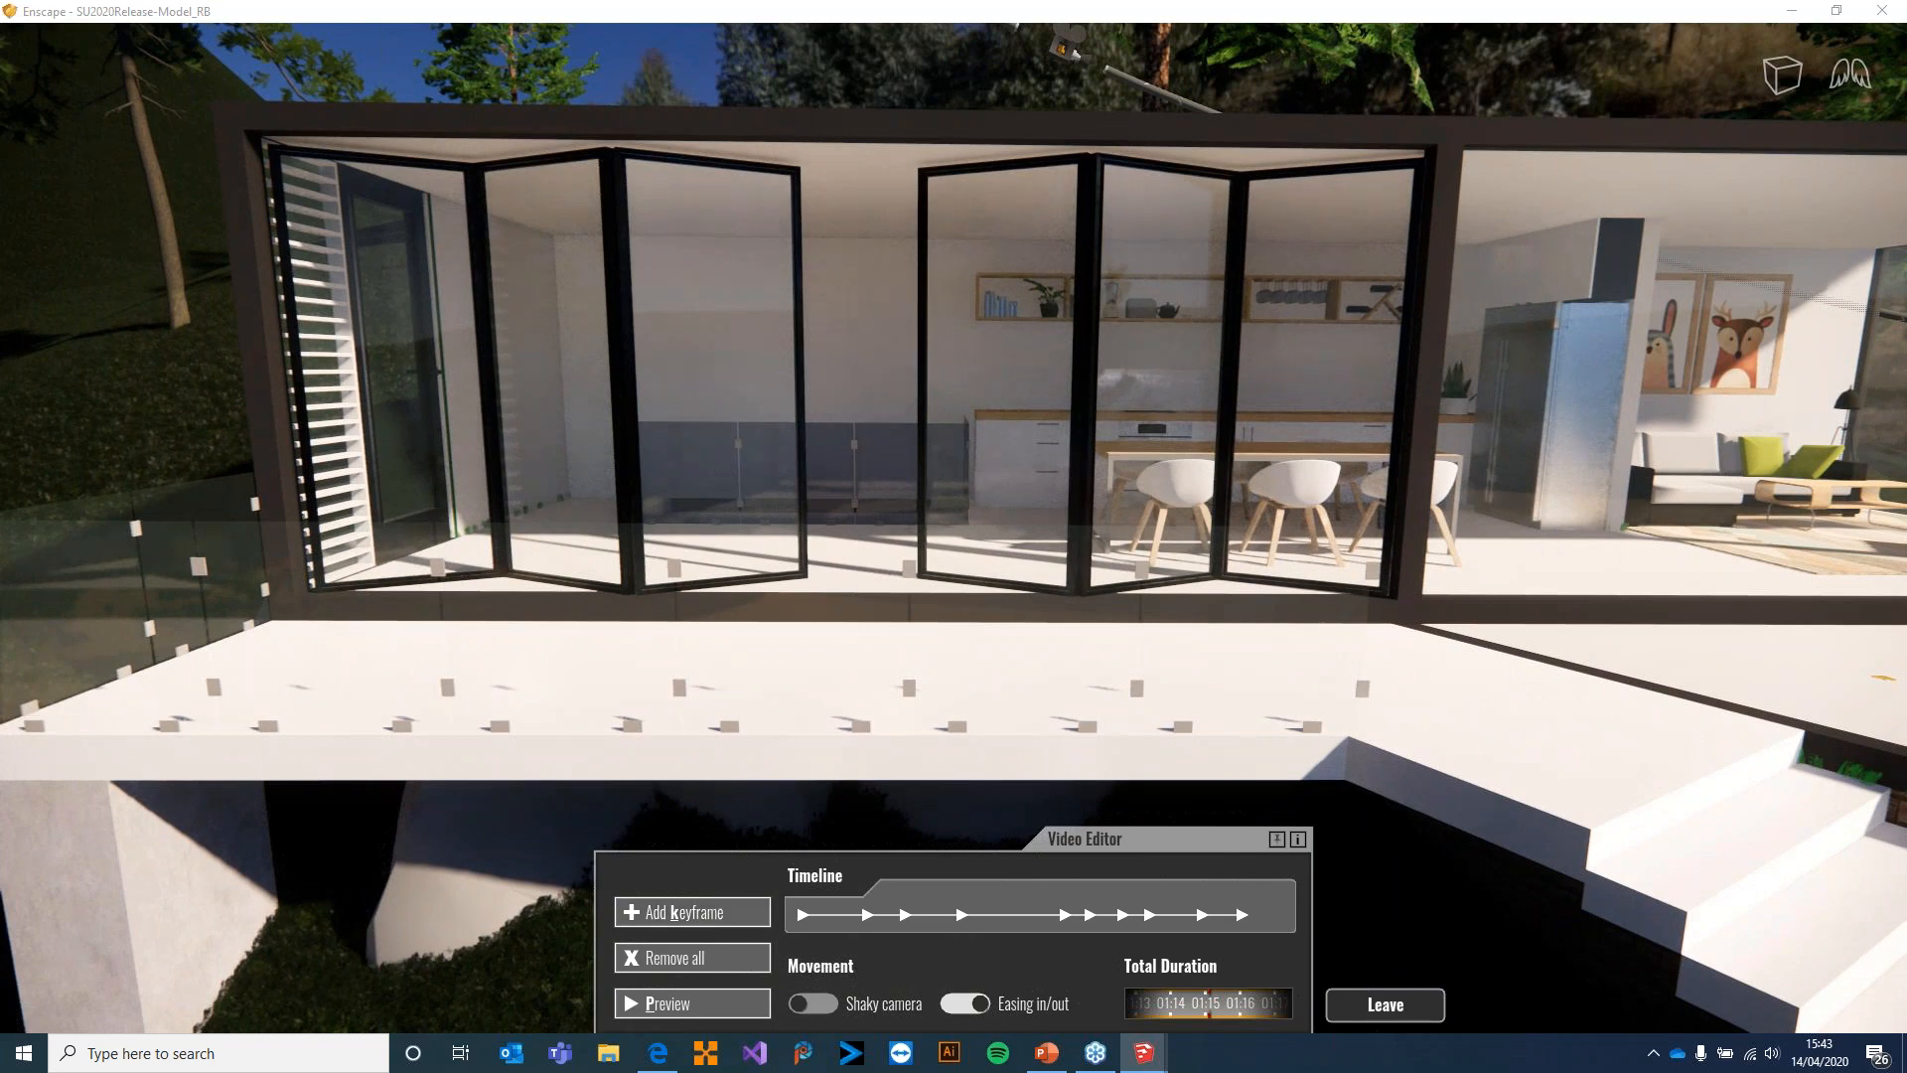
key("w")
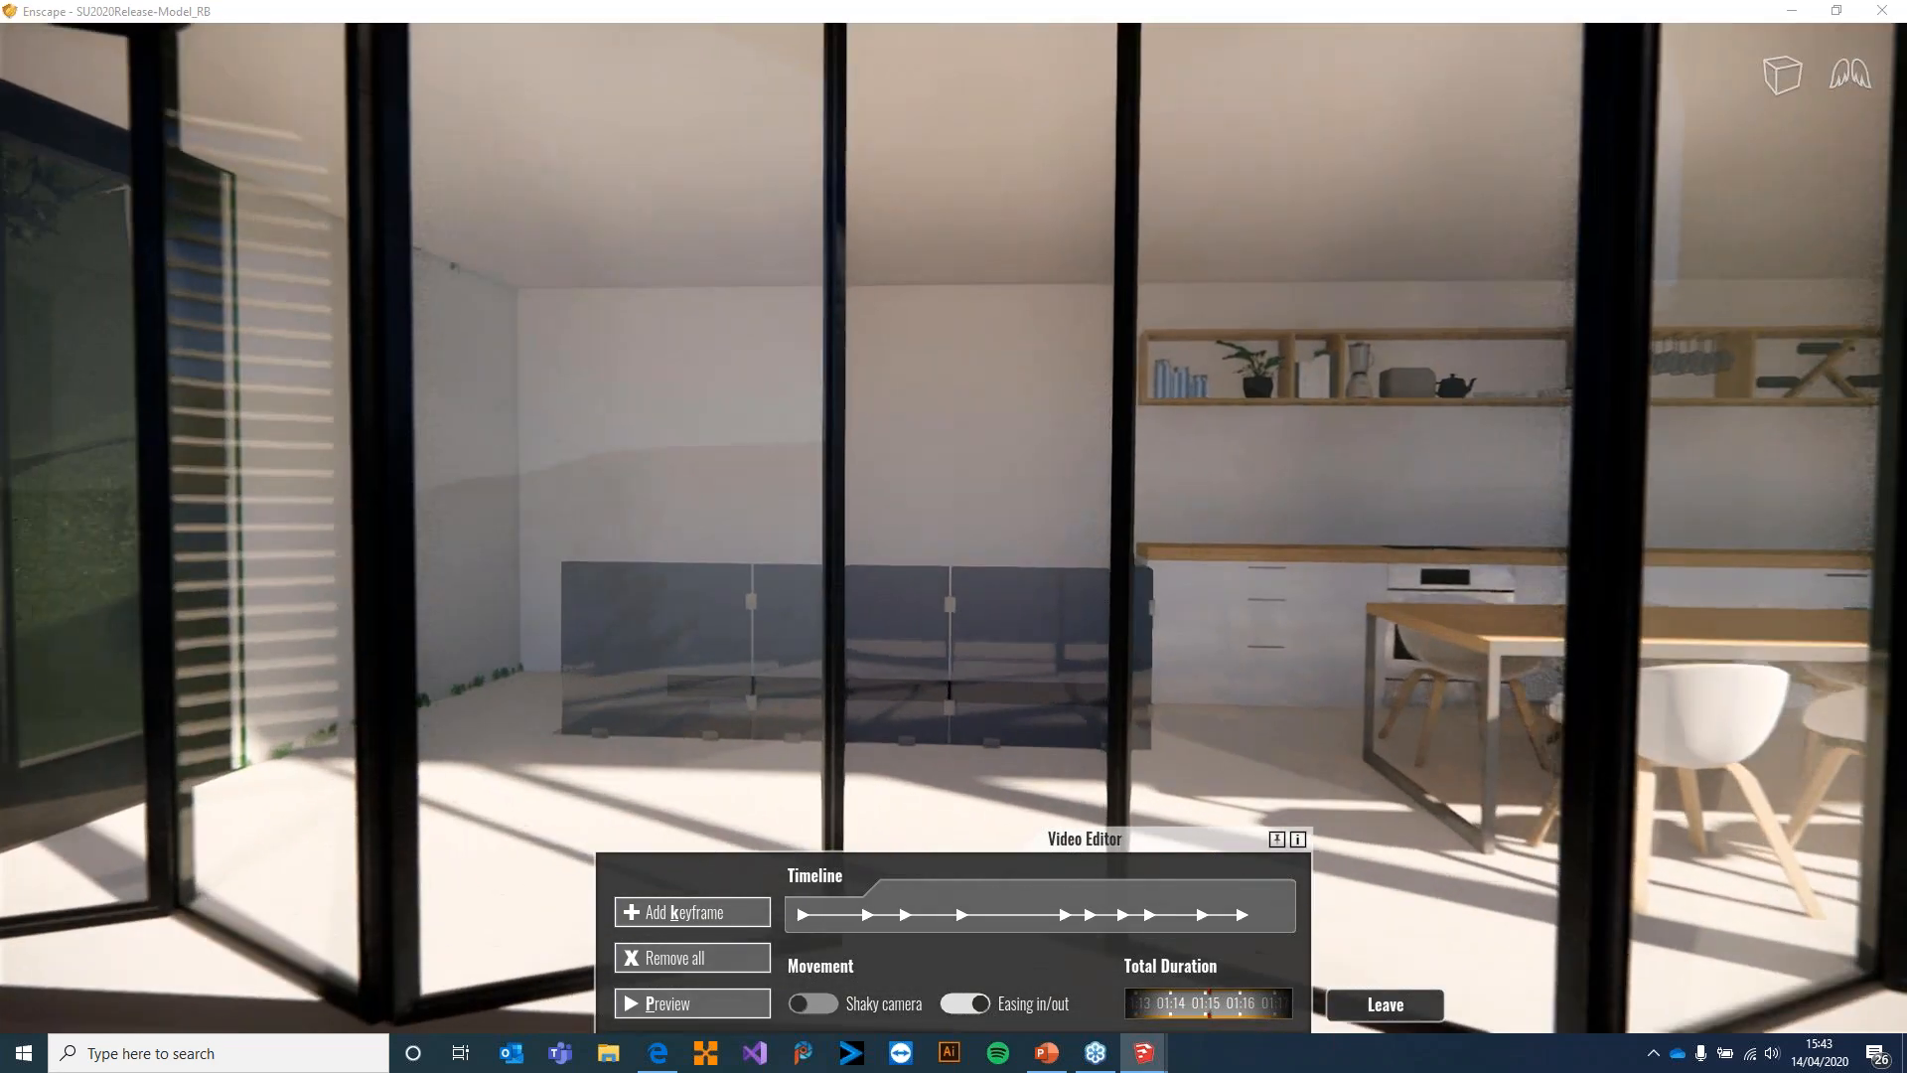
left_click(696, 912)
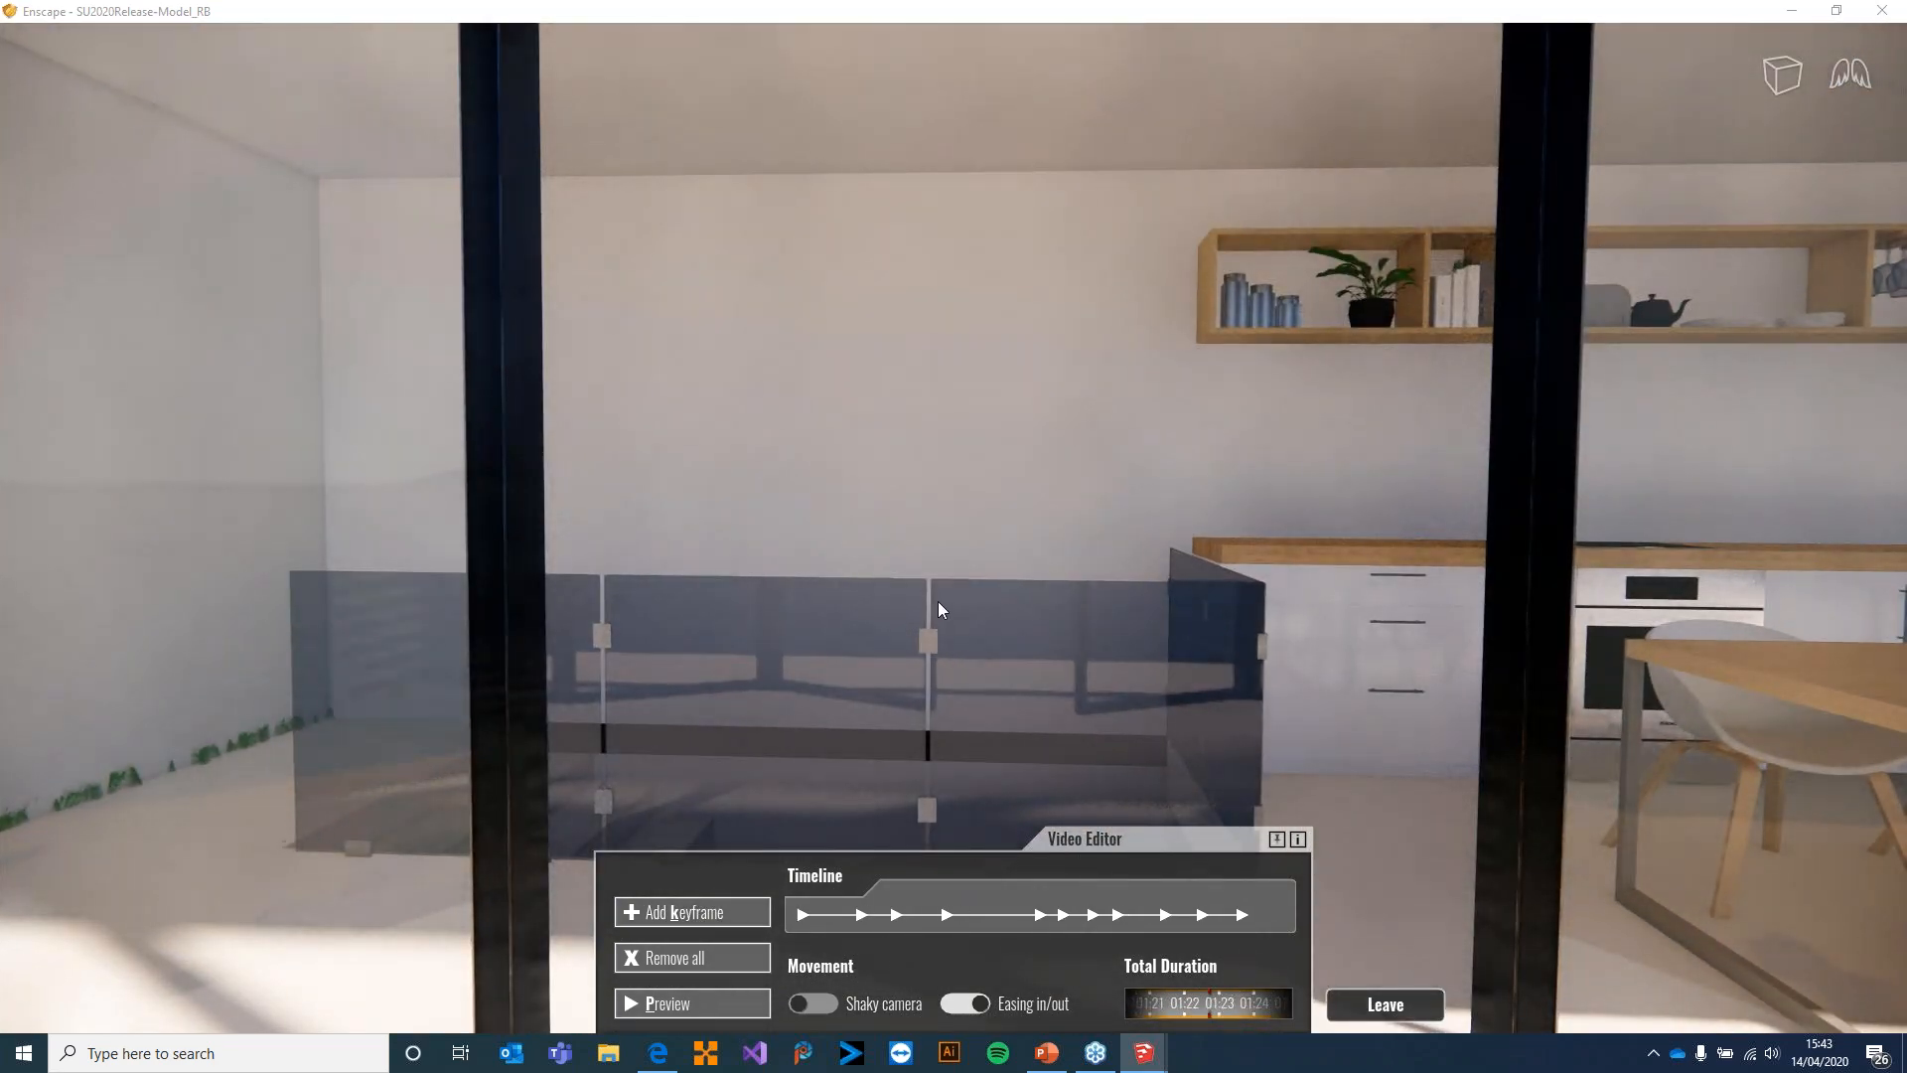
Continue the camera path inside the house with keyframes facing the kitchen and dining area and looking down the internal staircase
key("w")
left_click_drag(938, 600, 805, 761)
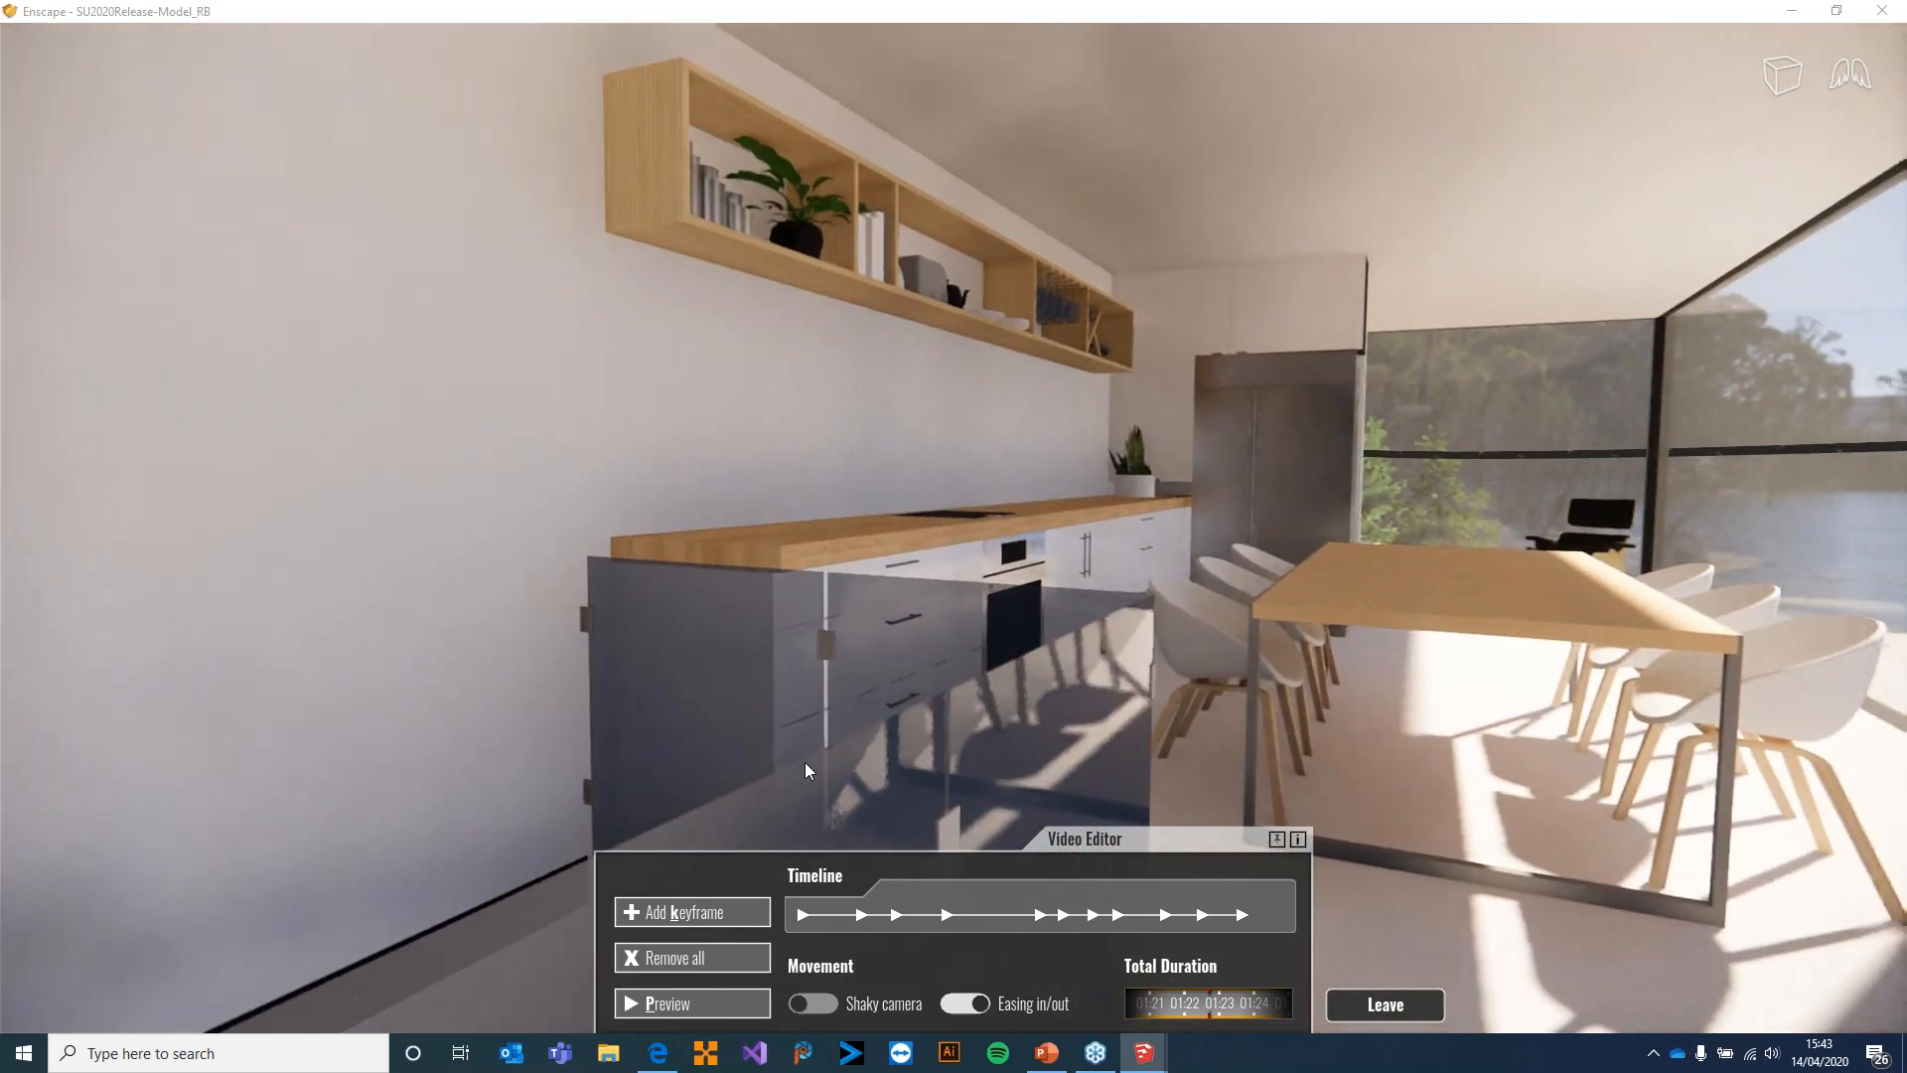
left_click(736, 912)
key("s")
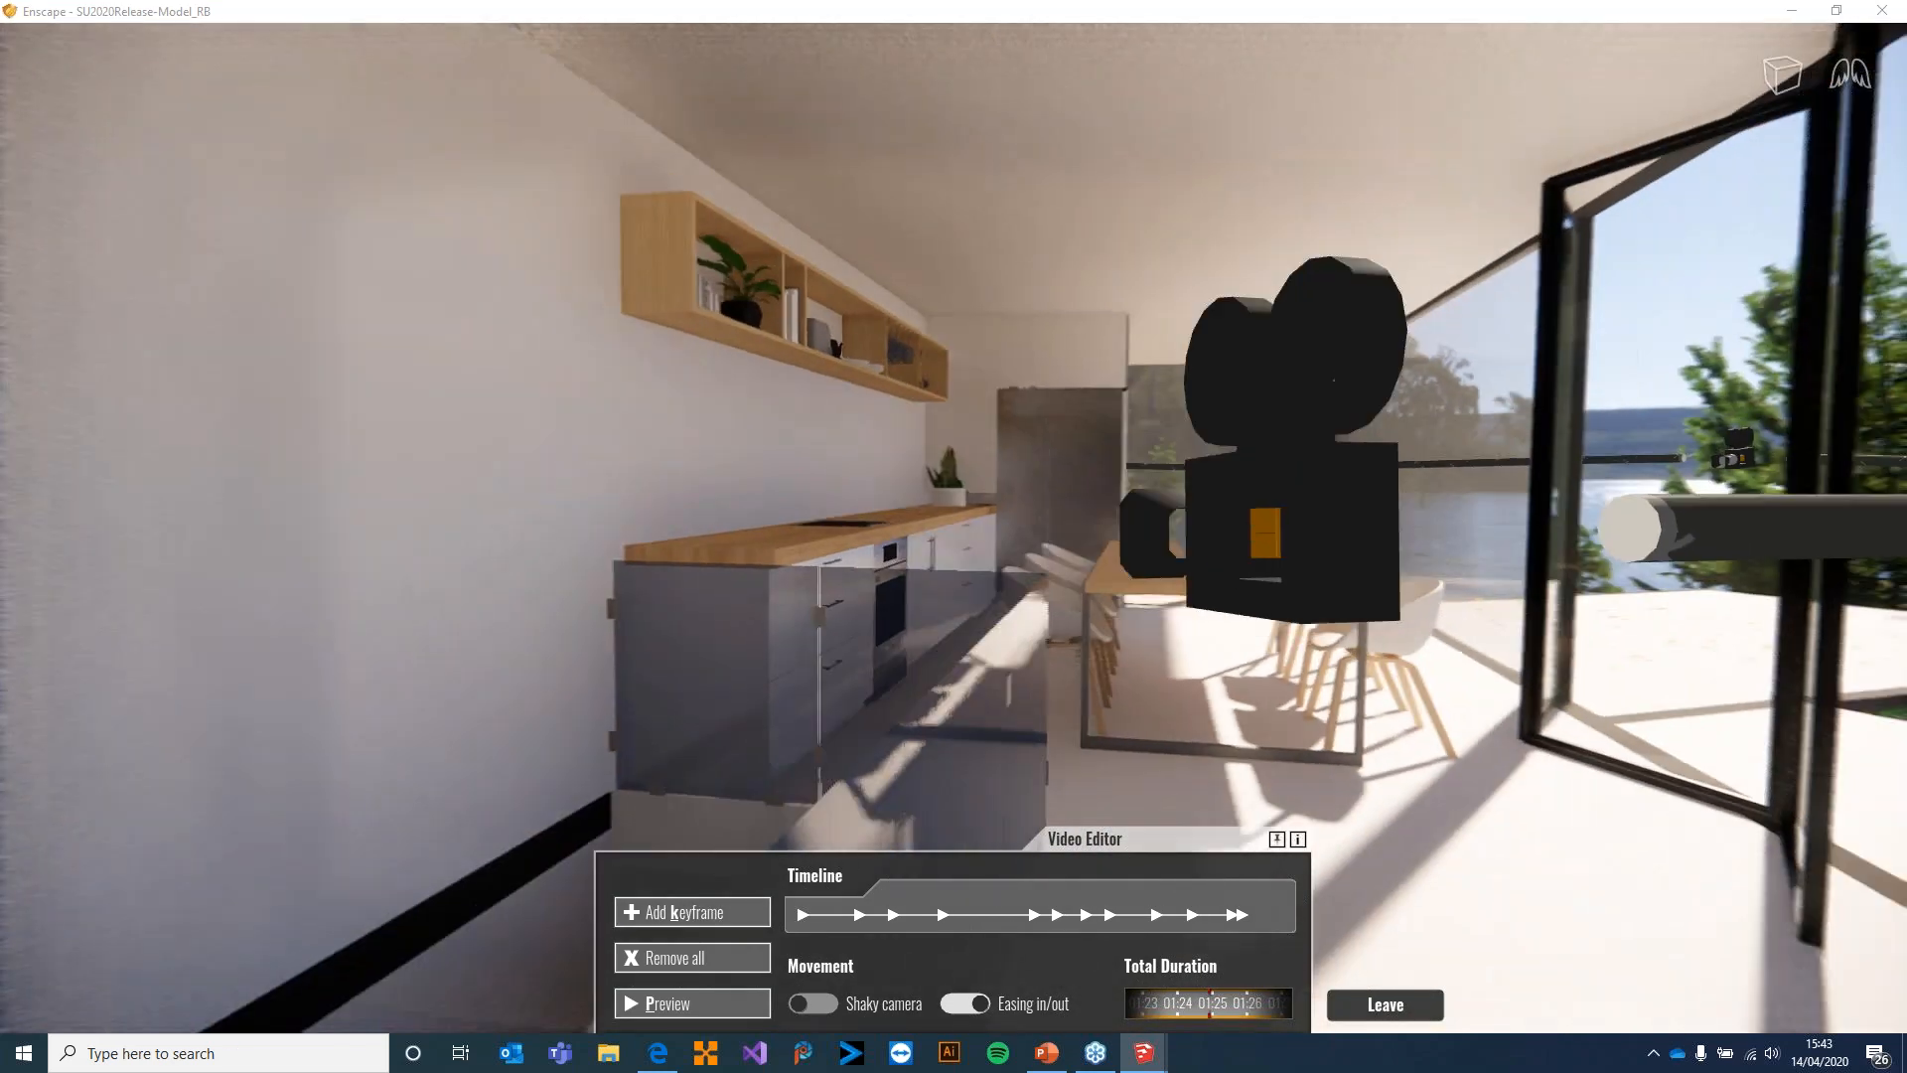
key("a")
left_click_drag(1033, 624, 1005, 657)
left_click_drag(999, 574, 987, 605)
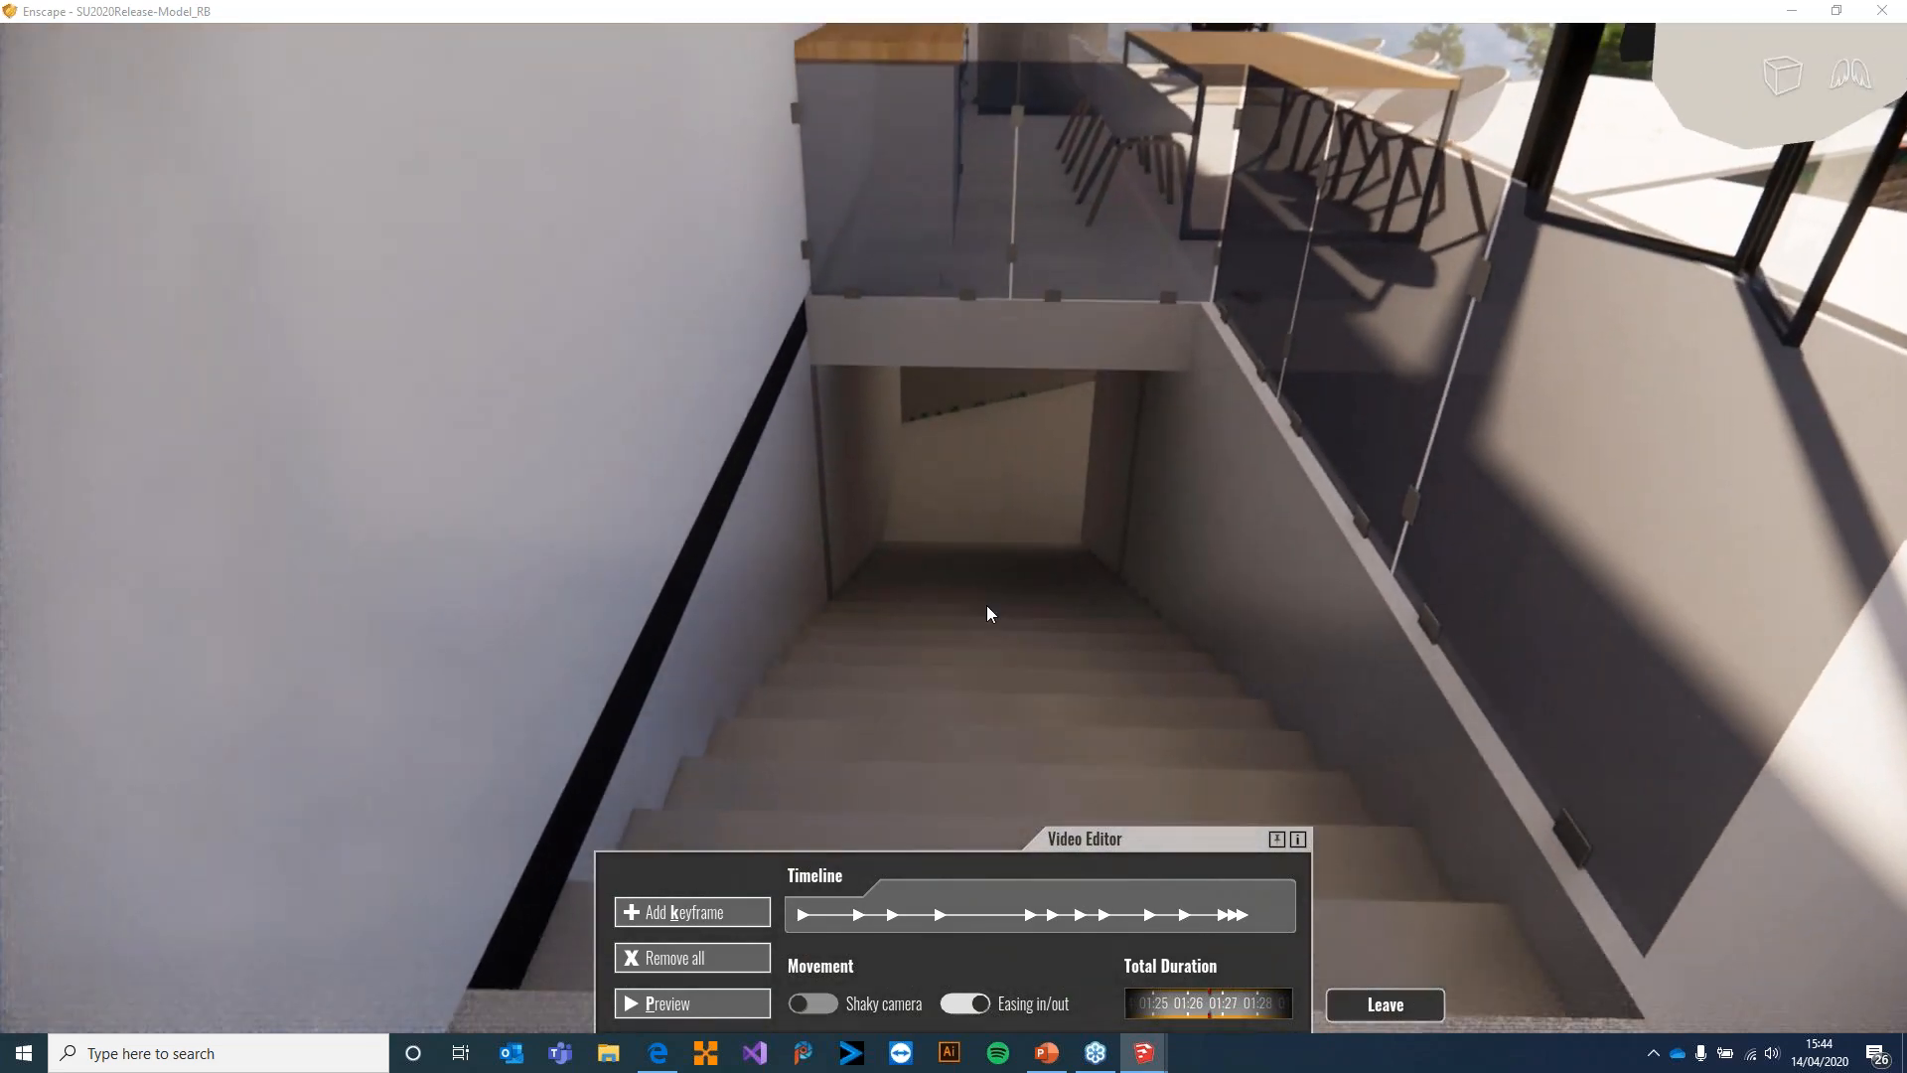
Move on down the internal staircase and add the final keyframe of the camera path
left_click_drag(982, 485, 755, 452)
key("shift+w")
key("shift+s")
left_click_drag(998, 420, 946, 256)
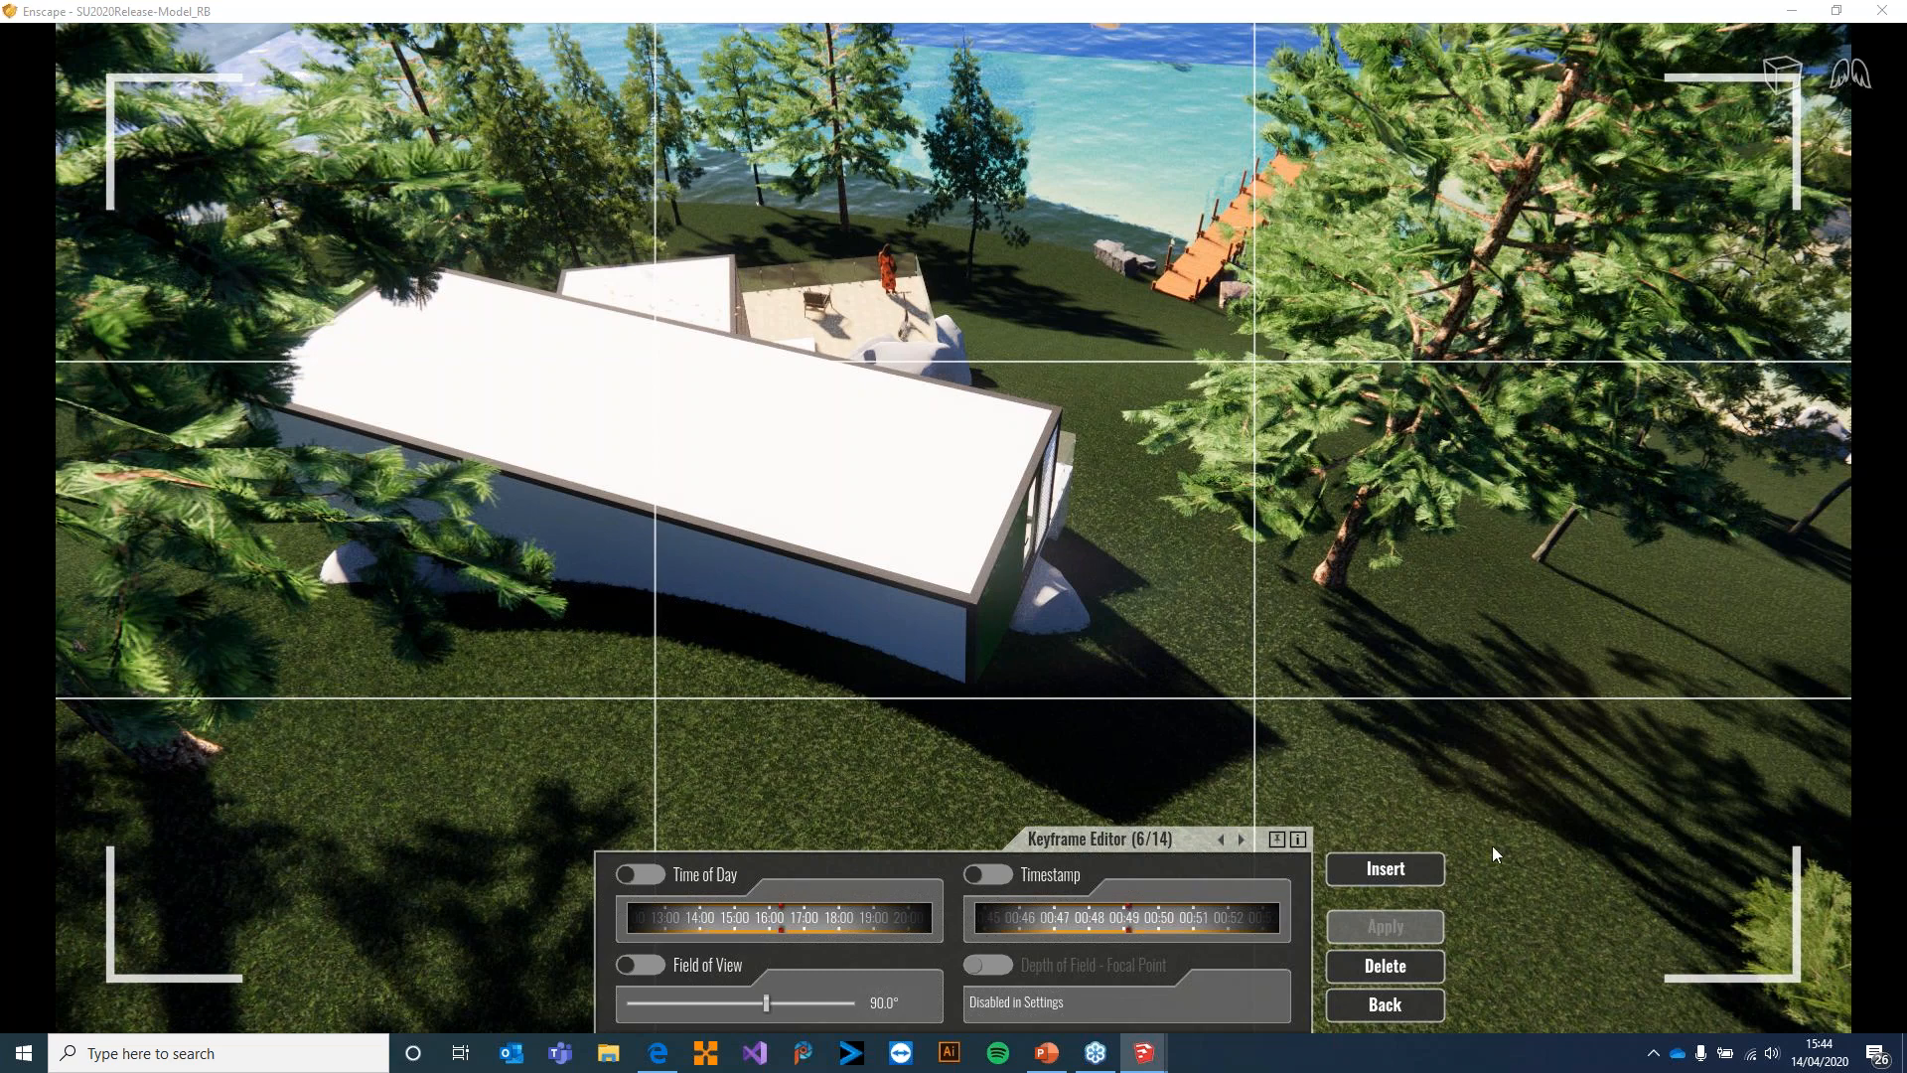
Tilt the sixth keyframe's view up towards the lake, apply it, return to the Video Editor and preview the camera path
left_click_drag(1443, 886, 1429, 967)
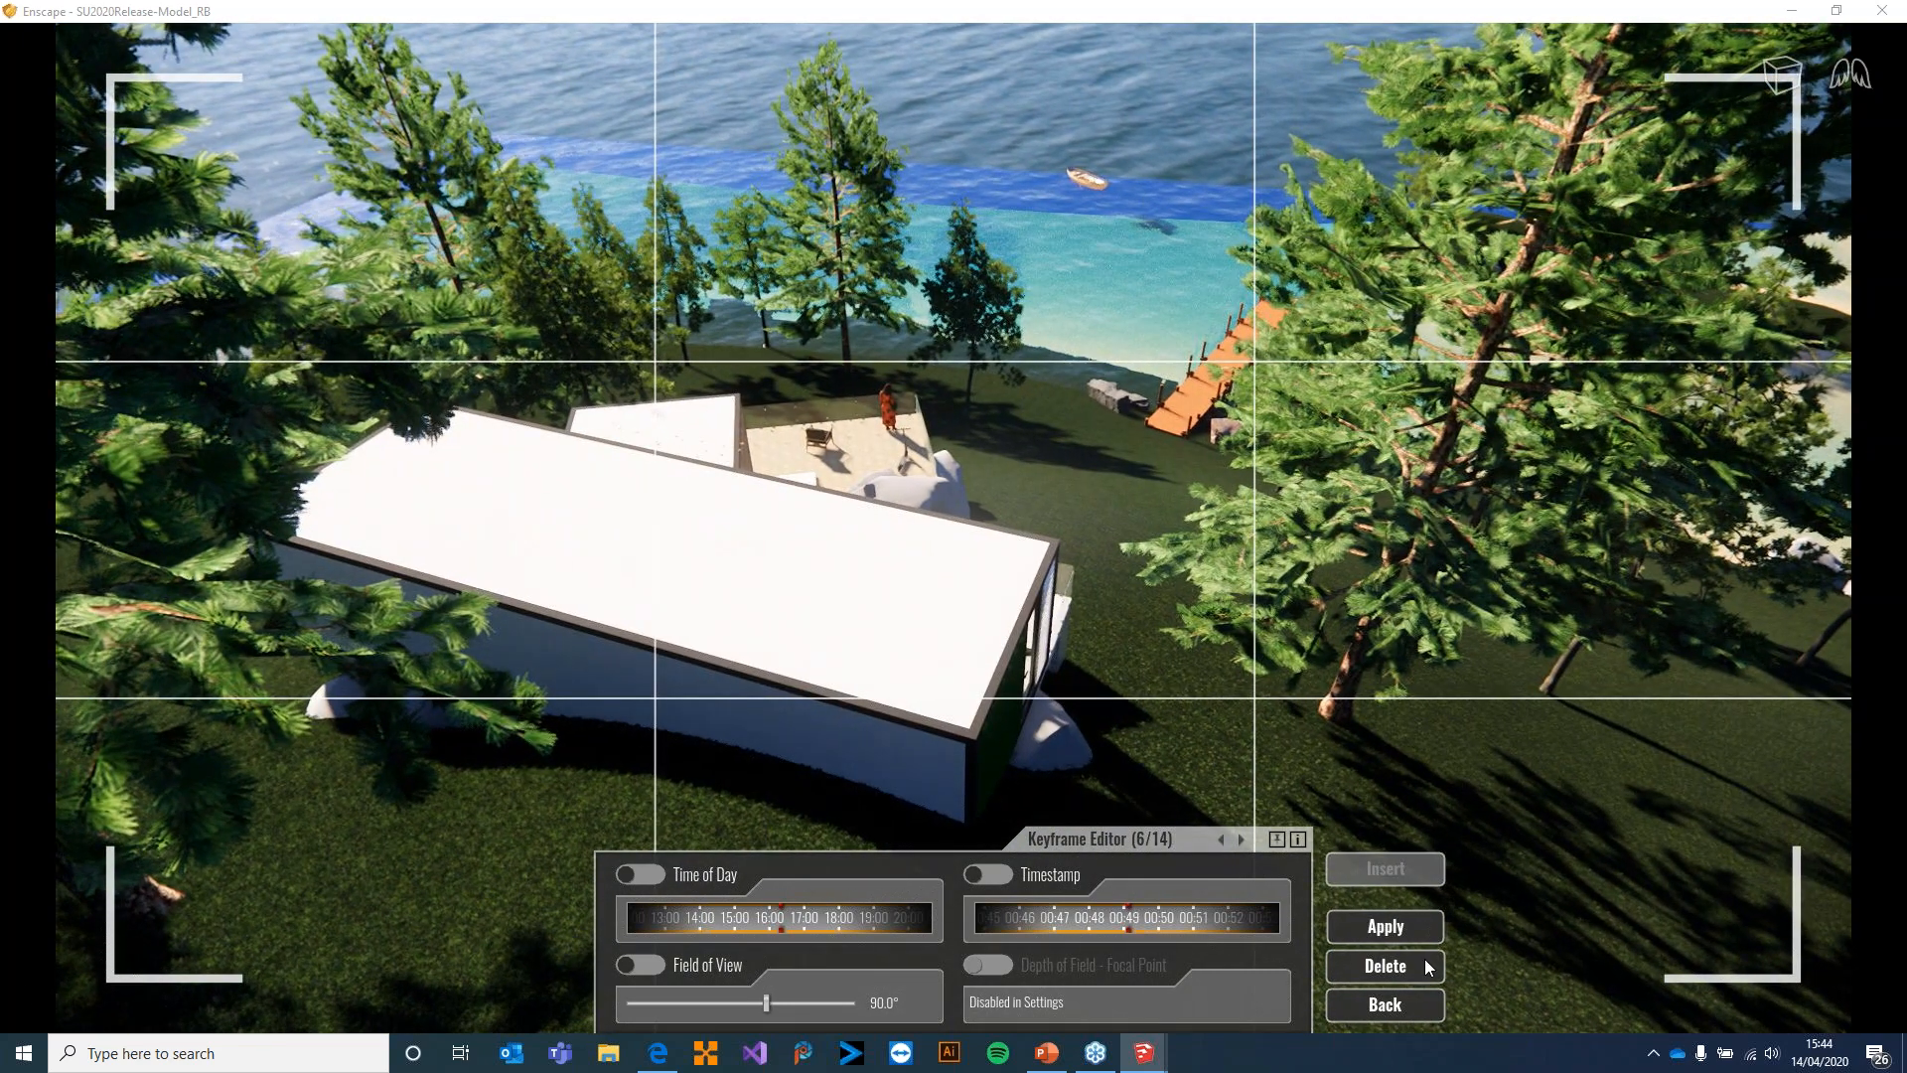
left_click(1400, 929)
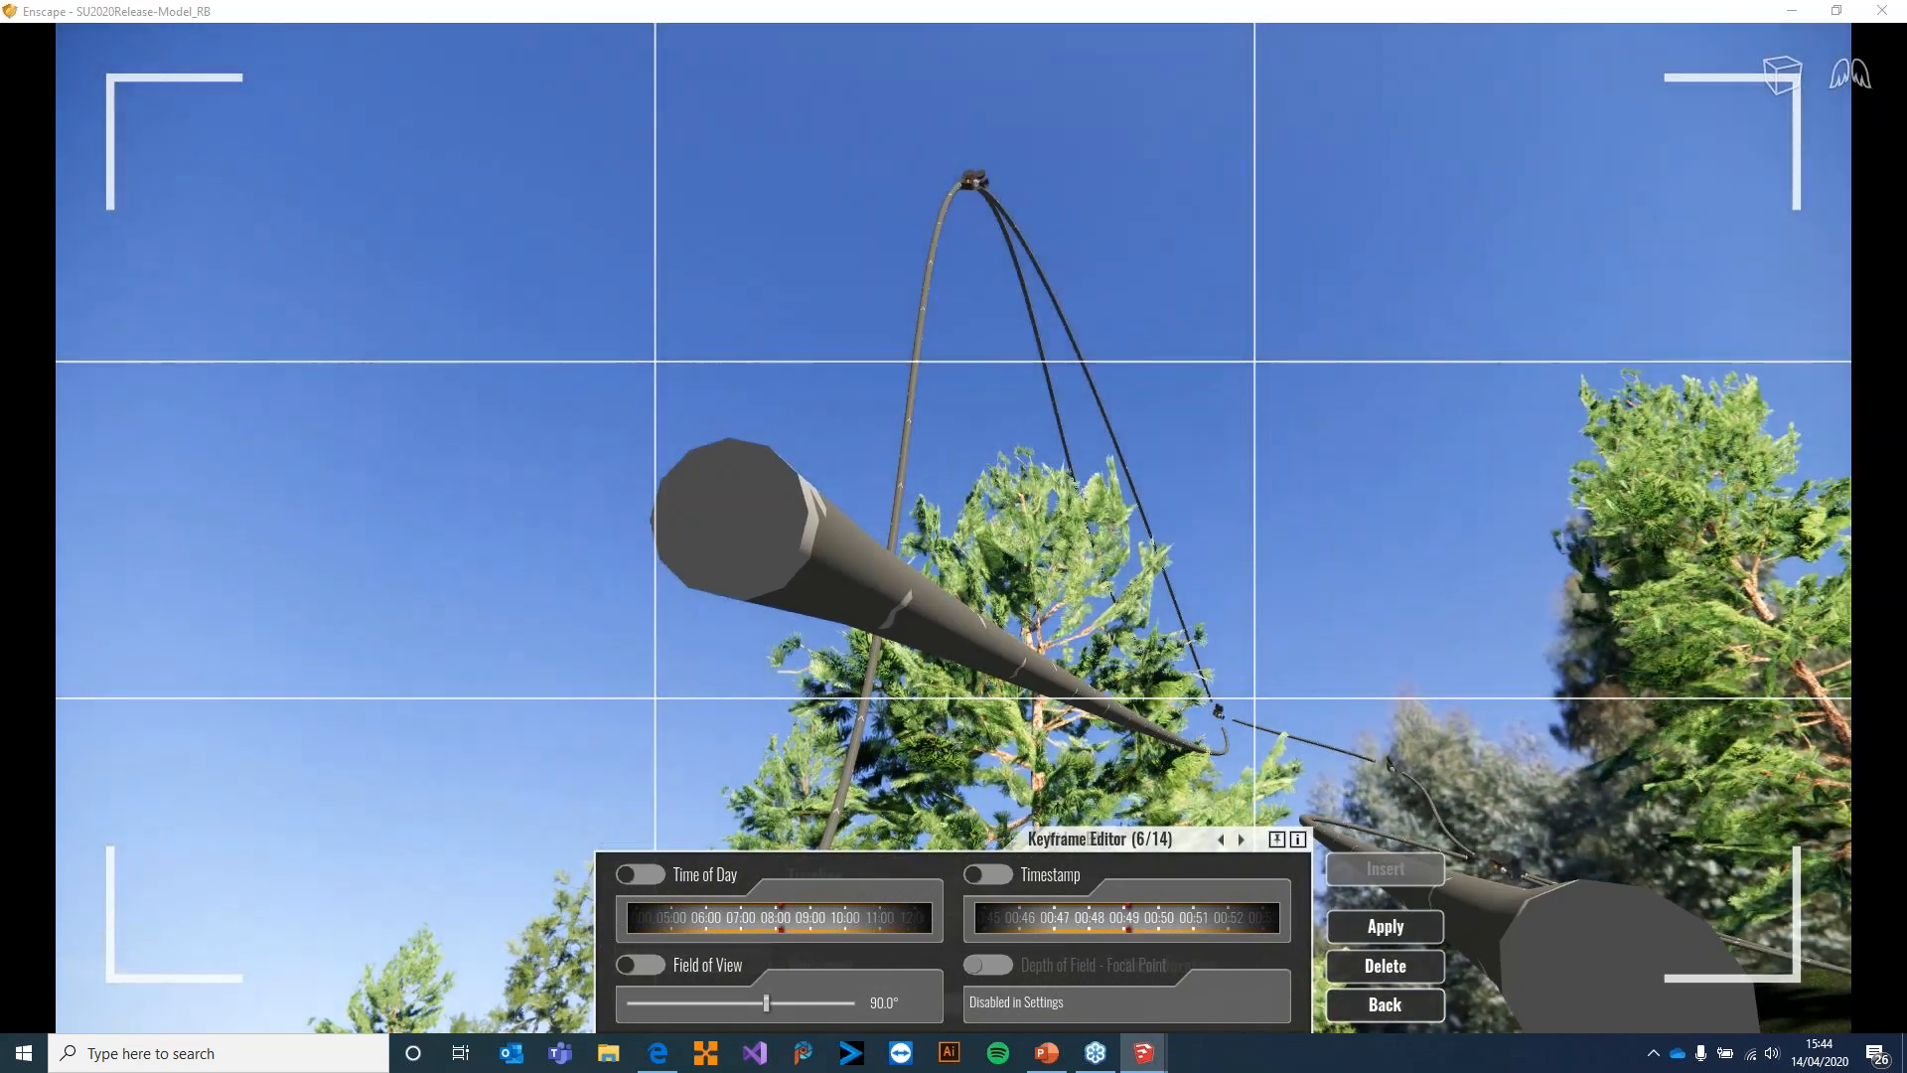
left_click_drag(795, 438, 1037, 566)
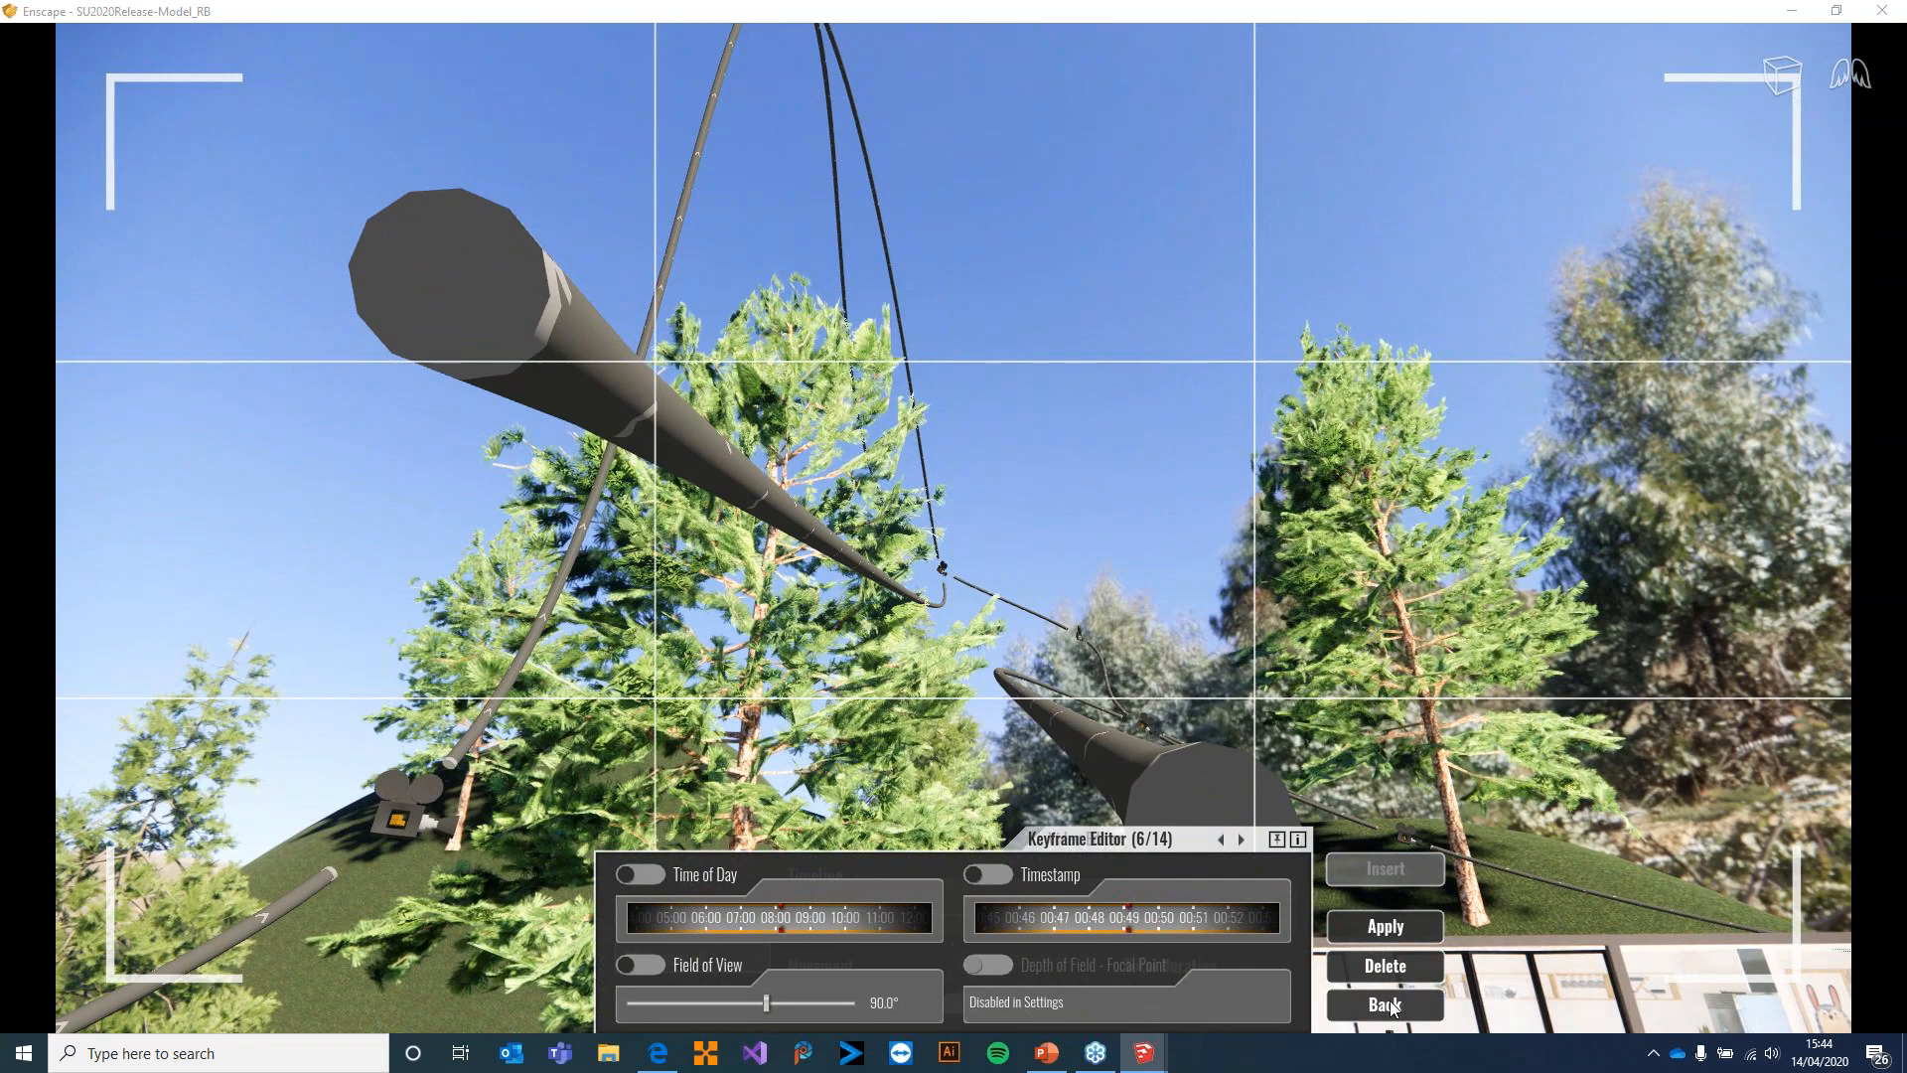
left_click(1387, 1005)
left_click_drag(1231, 556, 1312, 775)
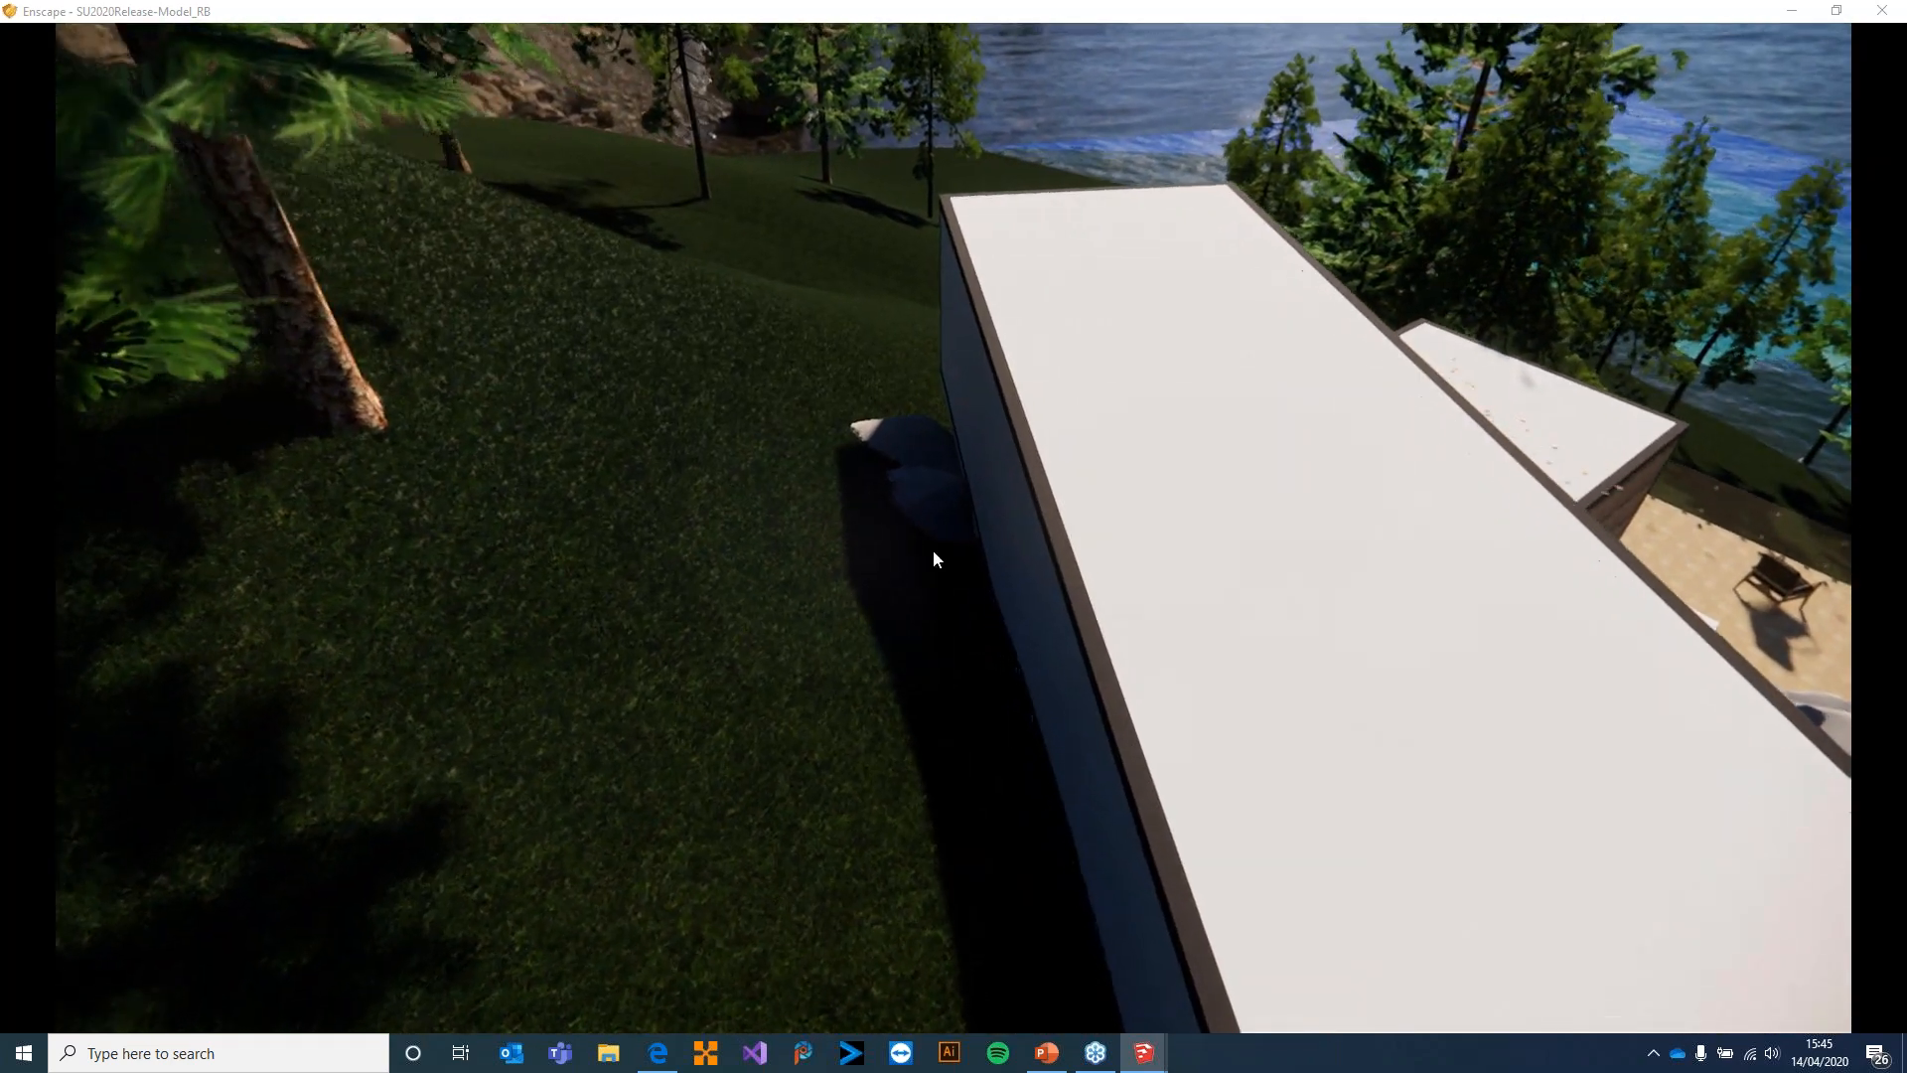
Restore the maximised Enscape window to a smaller size, reposition it and minimise it to switch to SketchUp
mouse_move(322, 21)
left_mouse_down()
mouse_move(457, 288)
mouse_move(523, 200)
mouse_move(509, 177)
mouse_move(555, 154)
left_mouse_up()
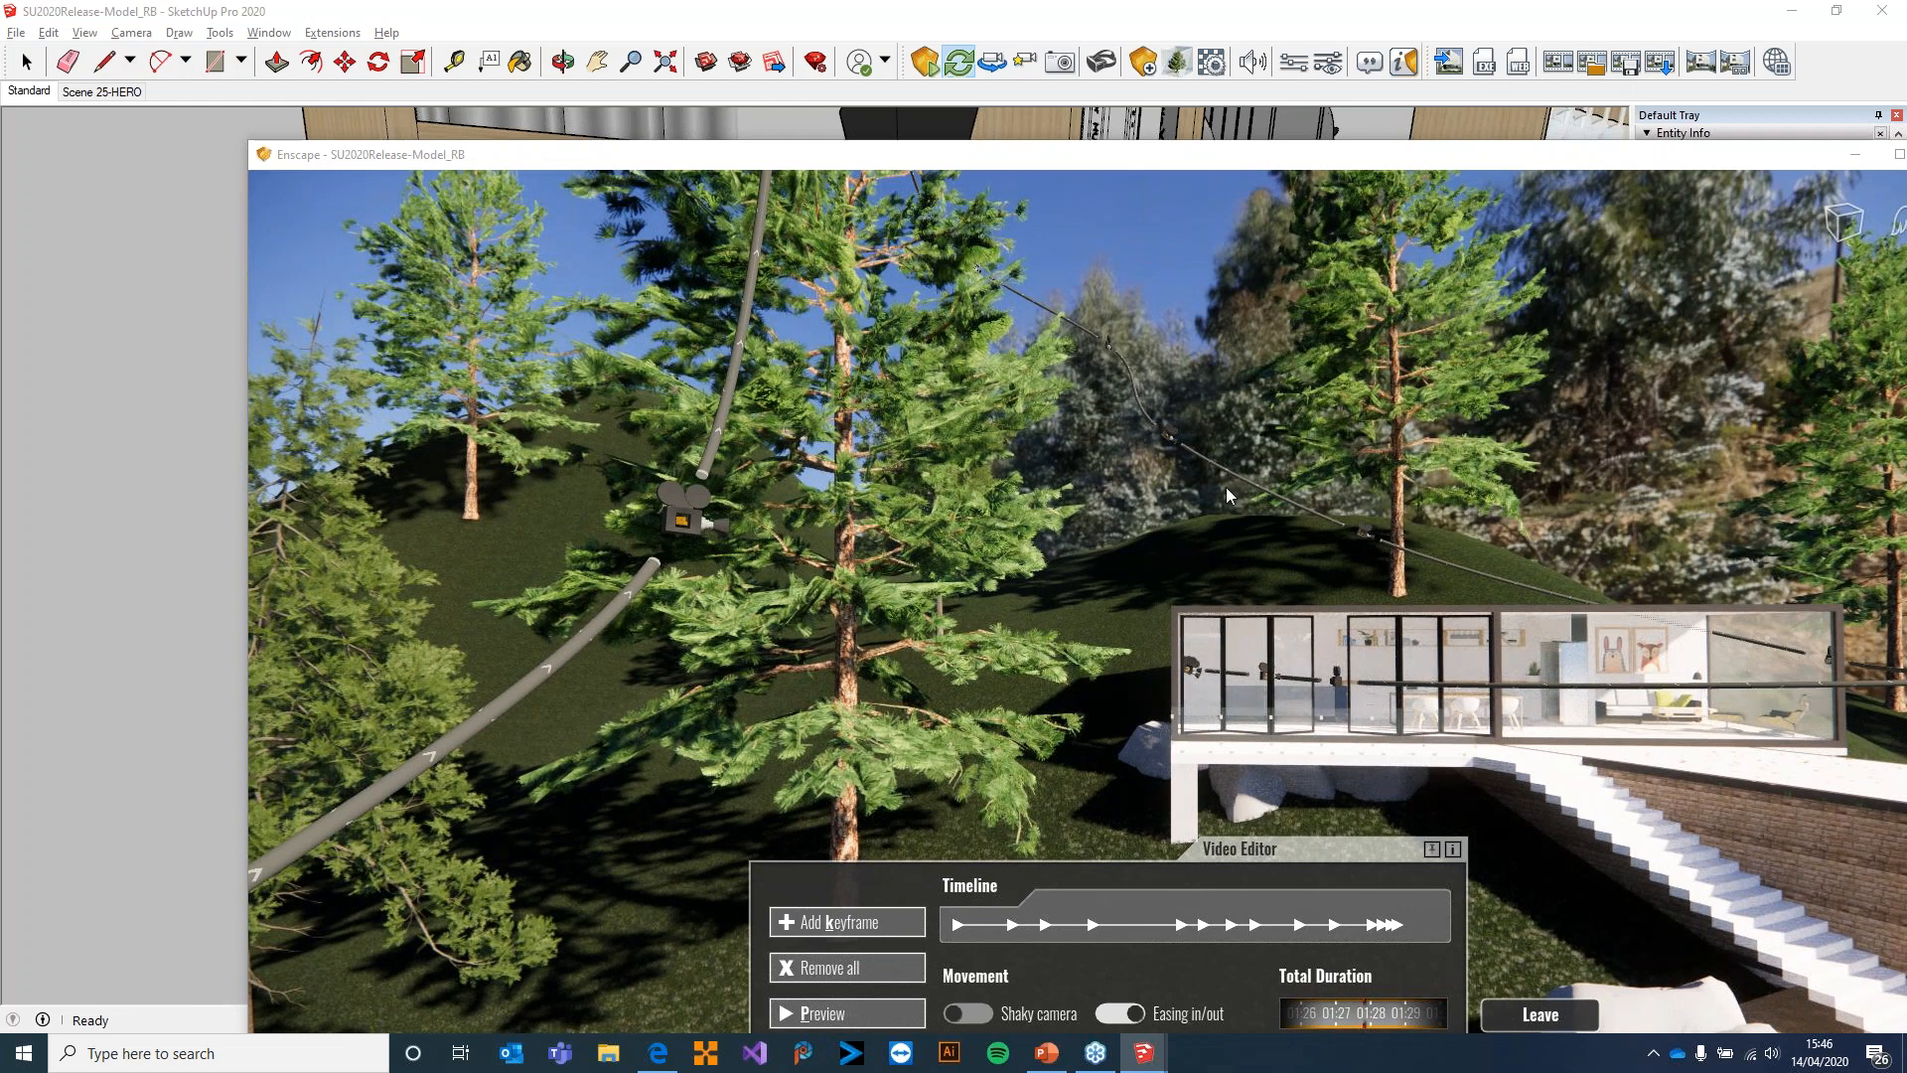
mouse_move(1186, 151)
left_mouse_down()
mouse_move(1004, 14)
mouse_move(944, 69)
mouse_move(908, 46)
left_mouse_up()
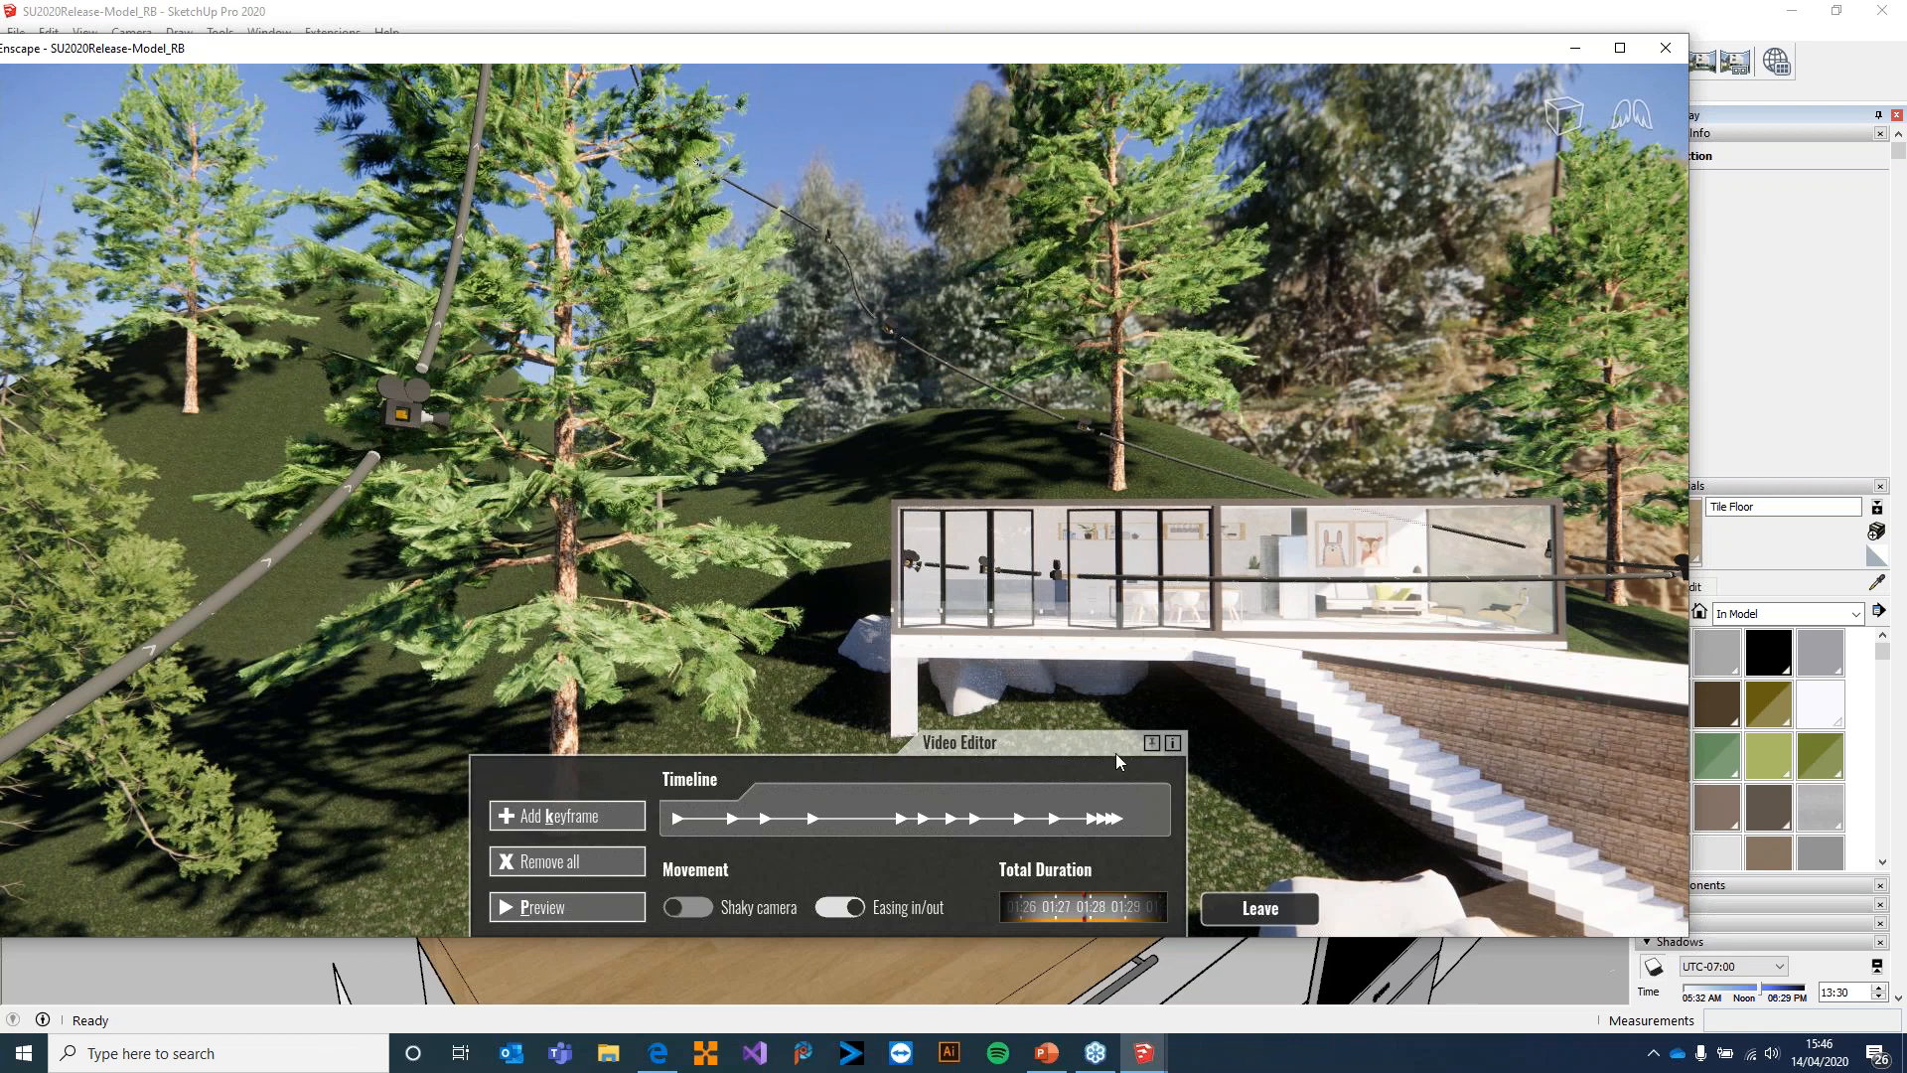
left_click(1575, 47)
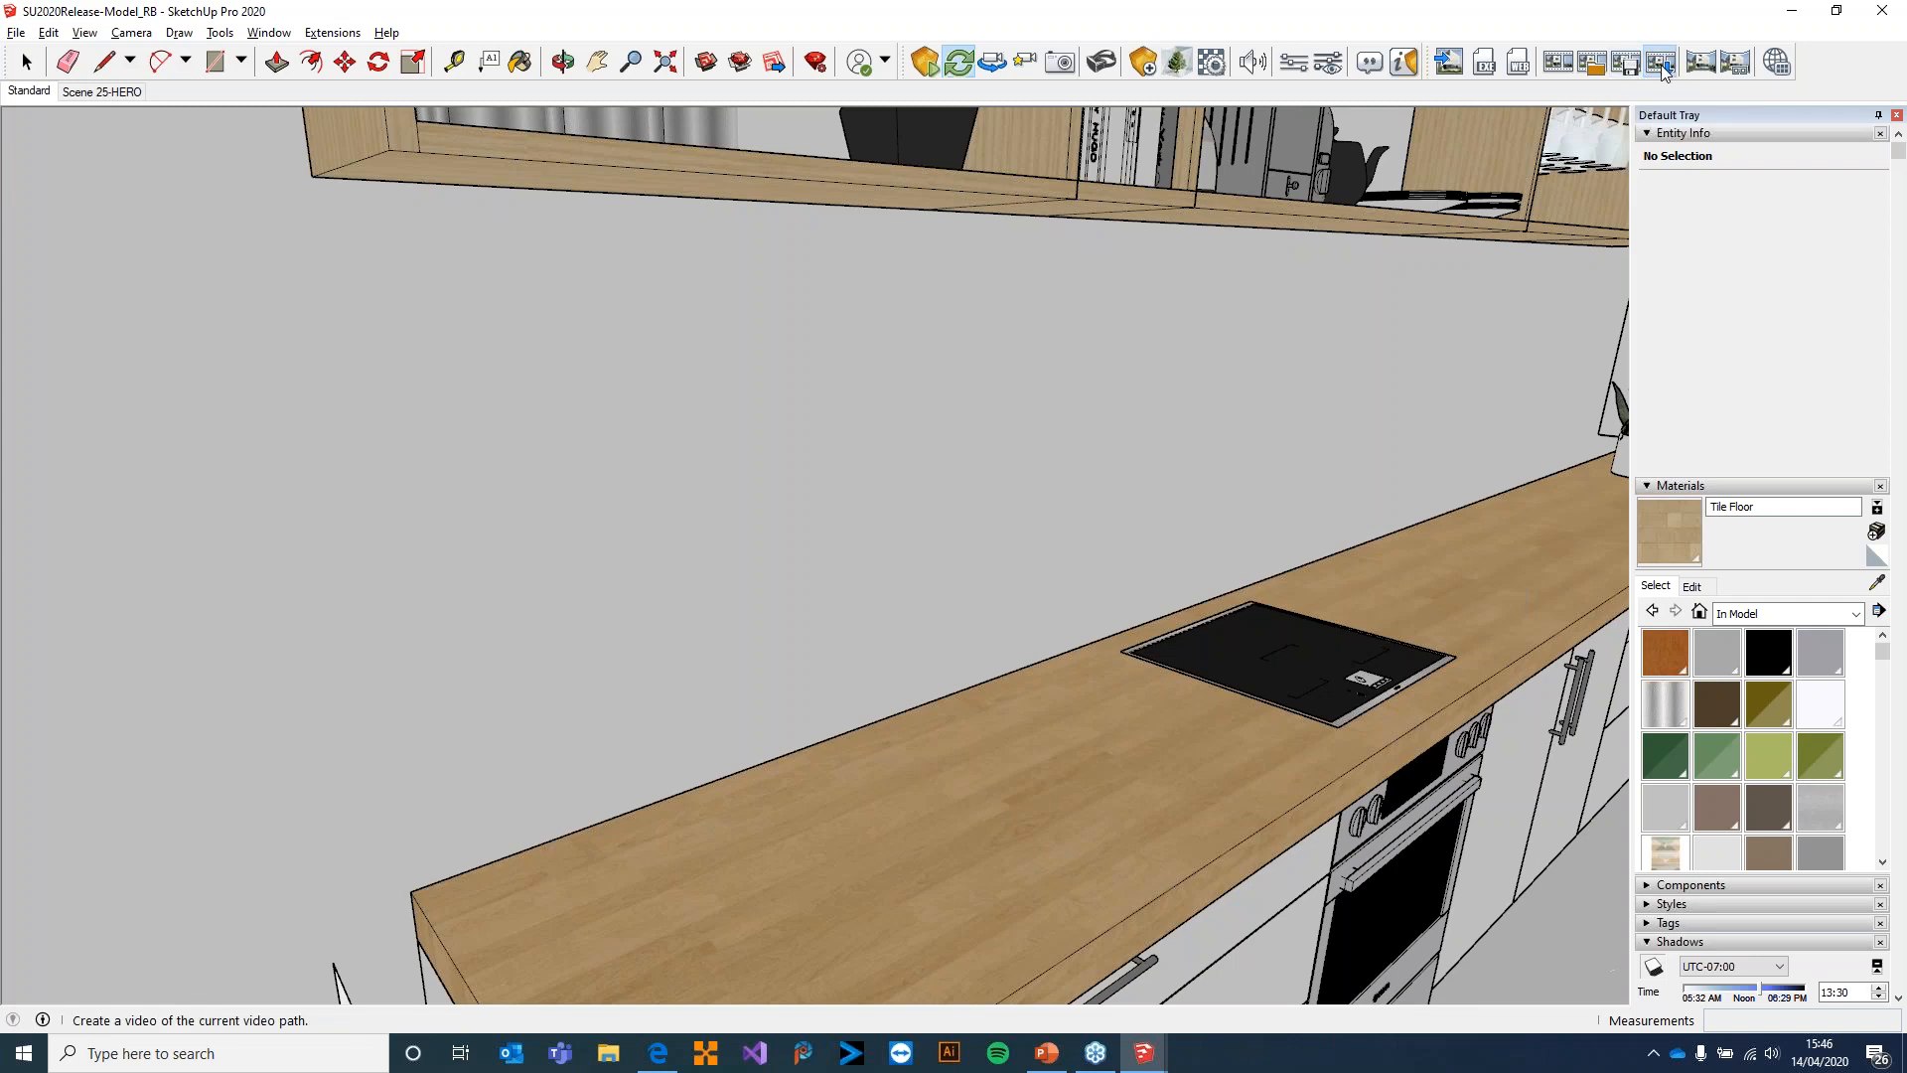
Open the video export of the current camera path with MP4 video as the file type and cancel the save
left_click(1662, 64)
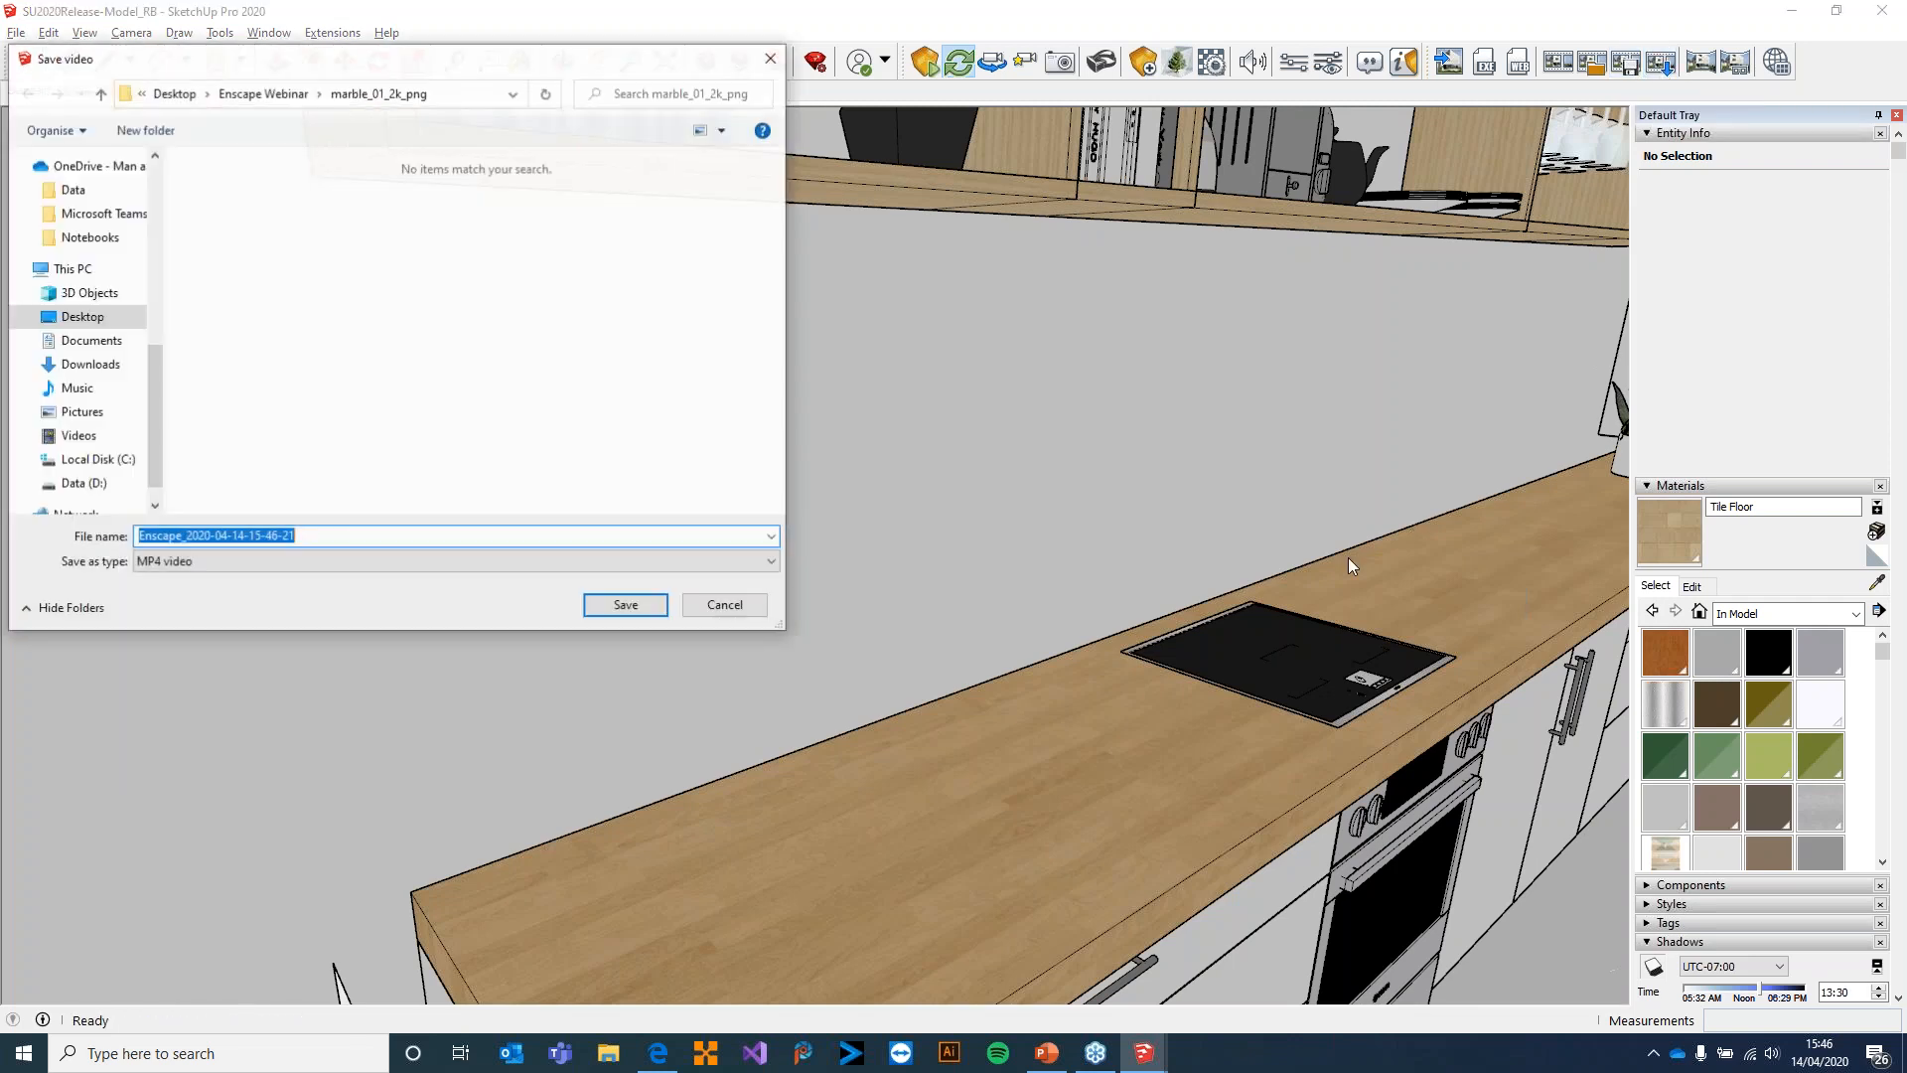
left_click(278, 562)
left_click(276, 566)
left_click(278, 541)
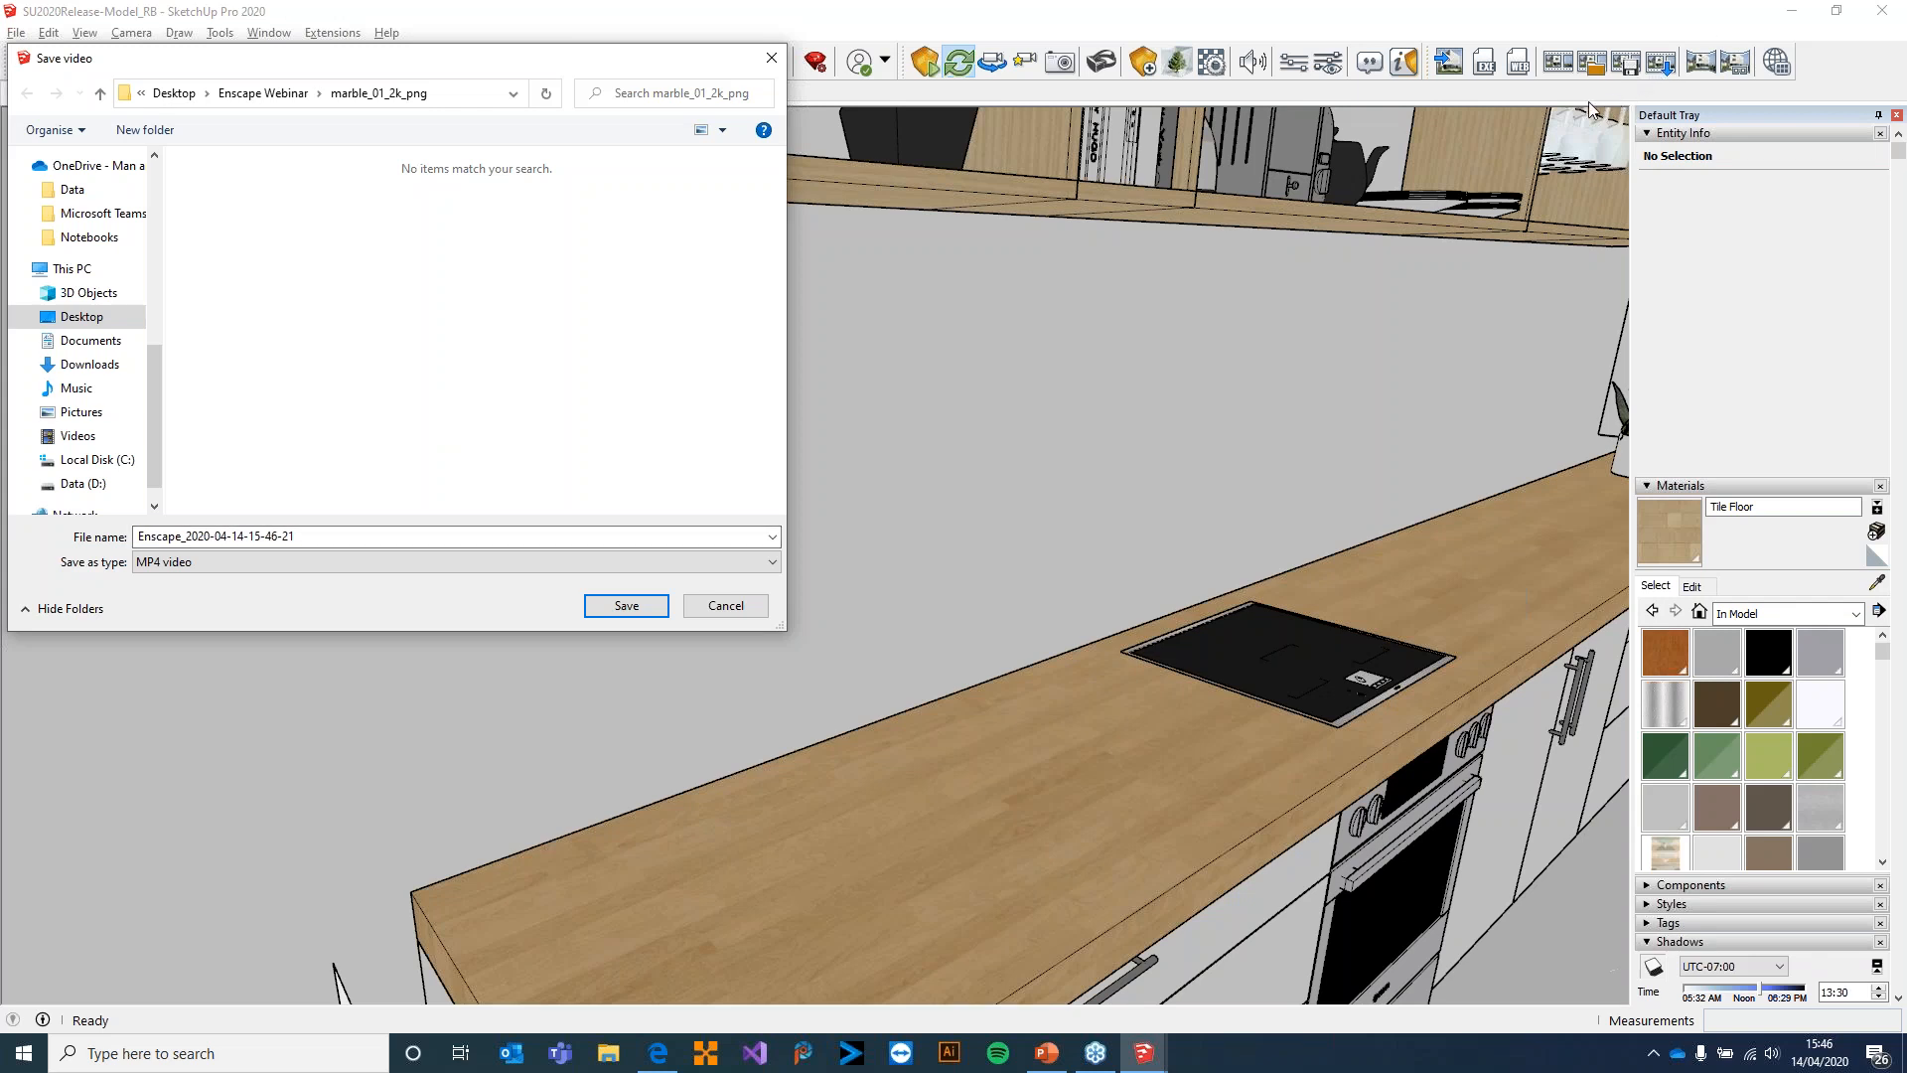
left_click(723, 607)
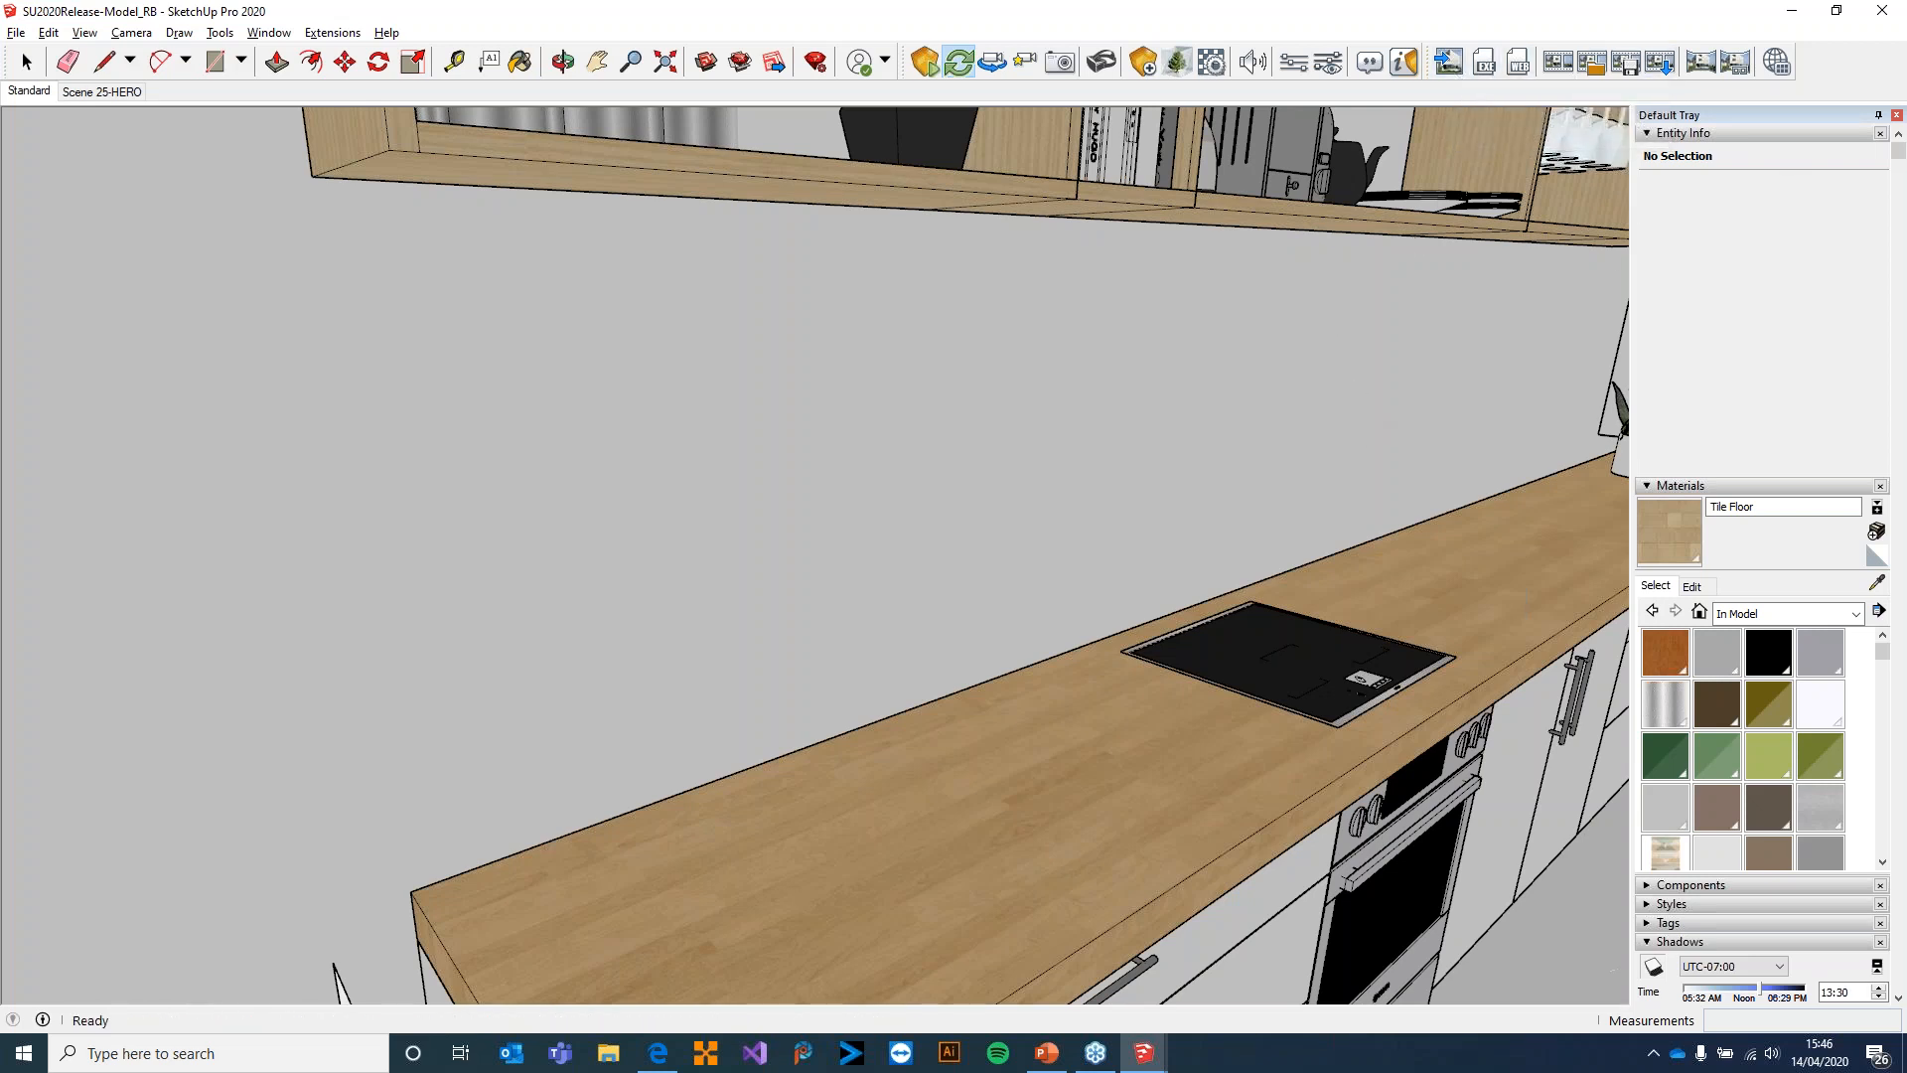
Switch back to the Enscape window, leave the Video Editor and hide the navigation help overlay
key("alt+Tab")
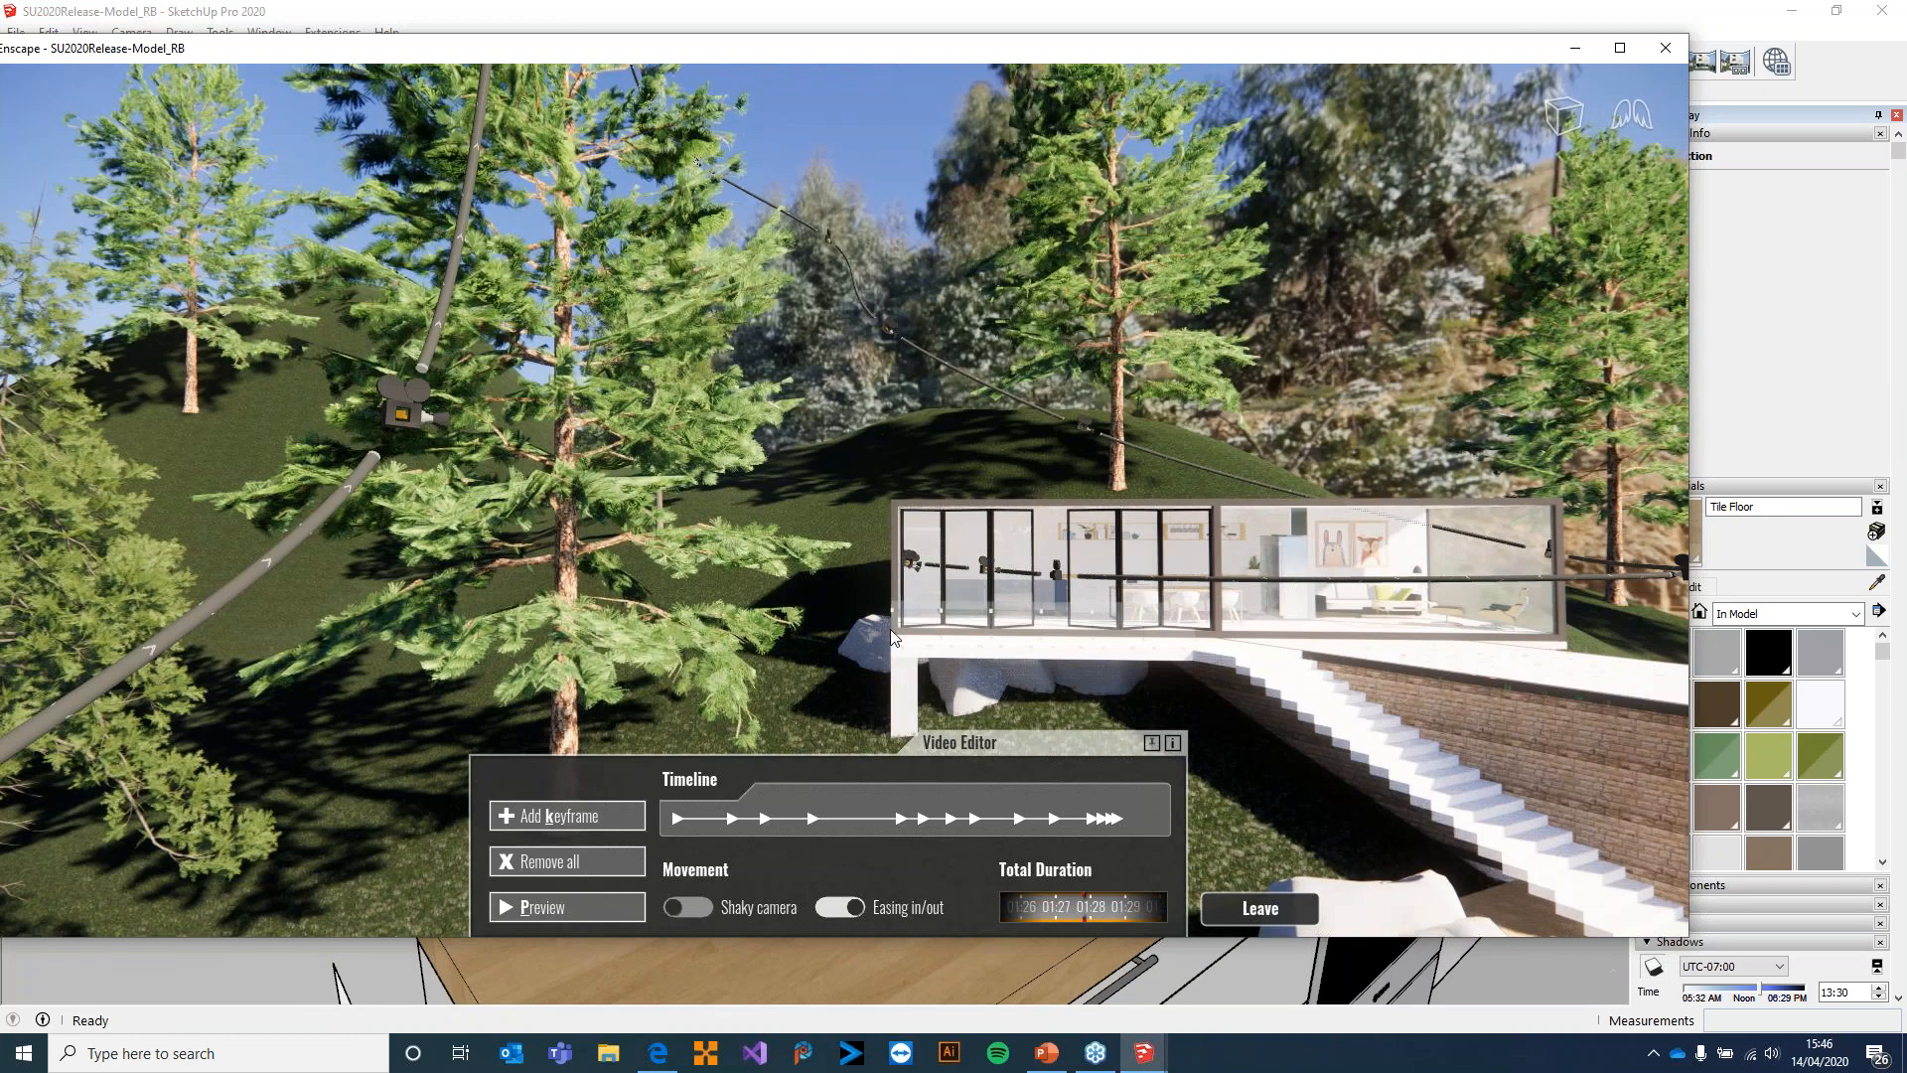
left_click(1260, 908)
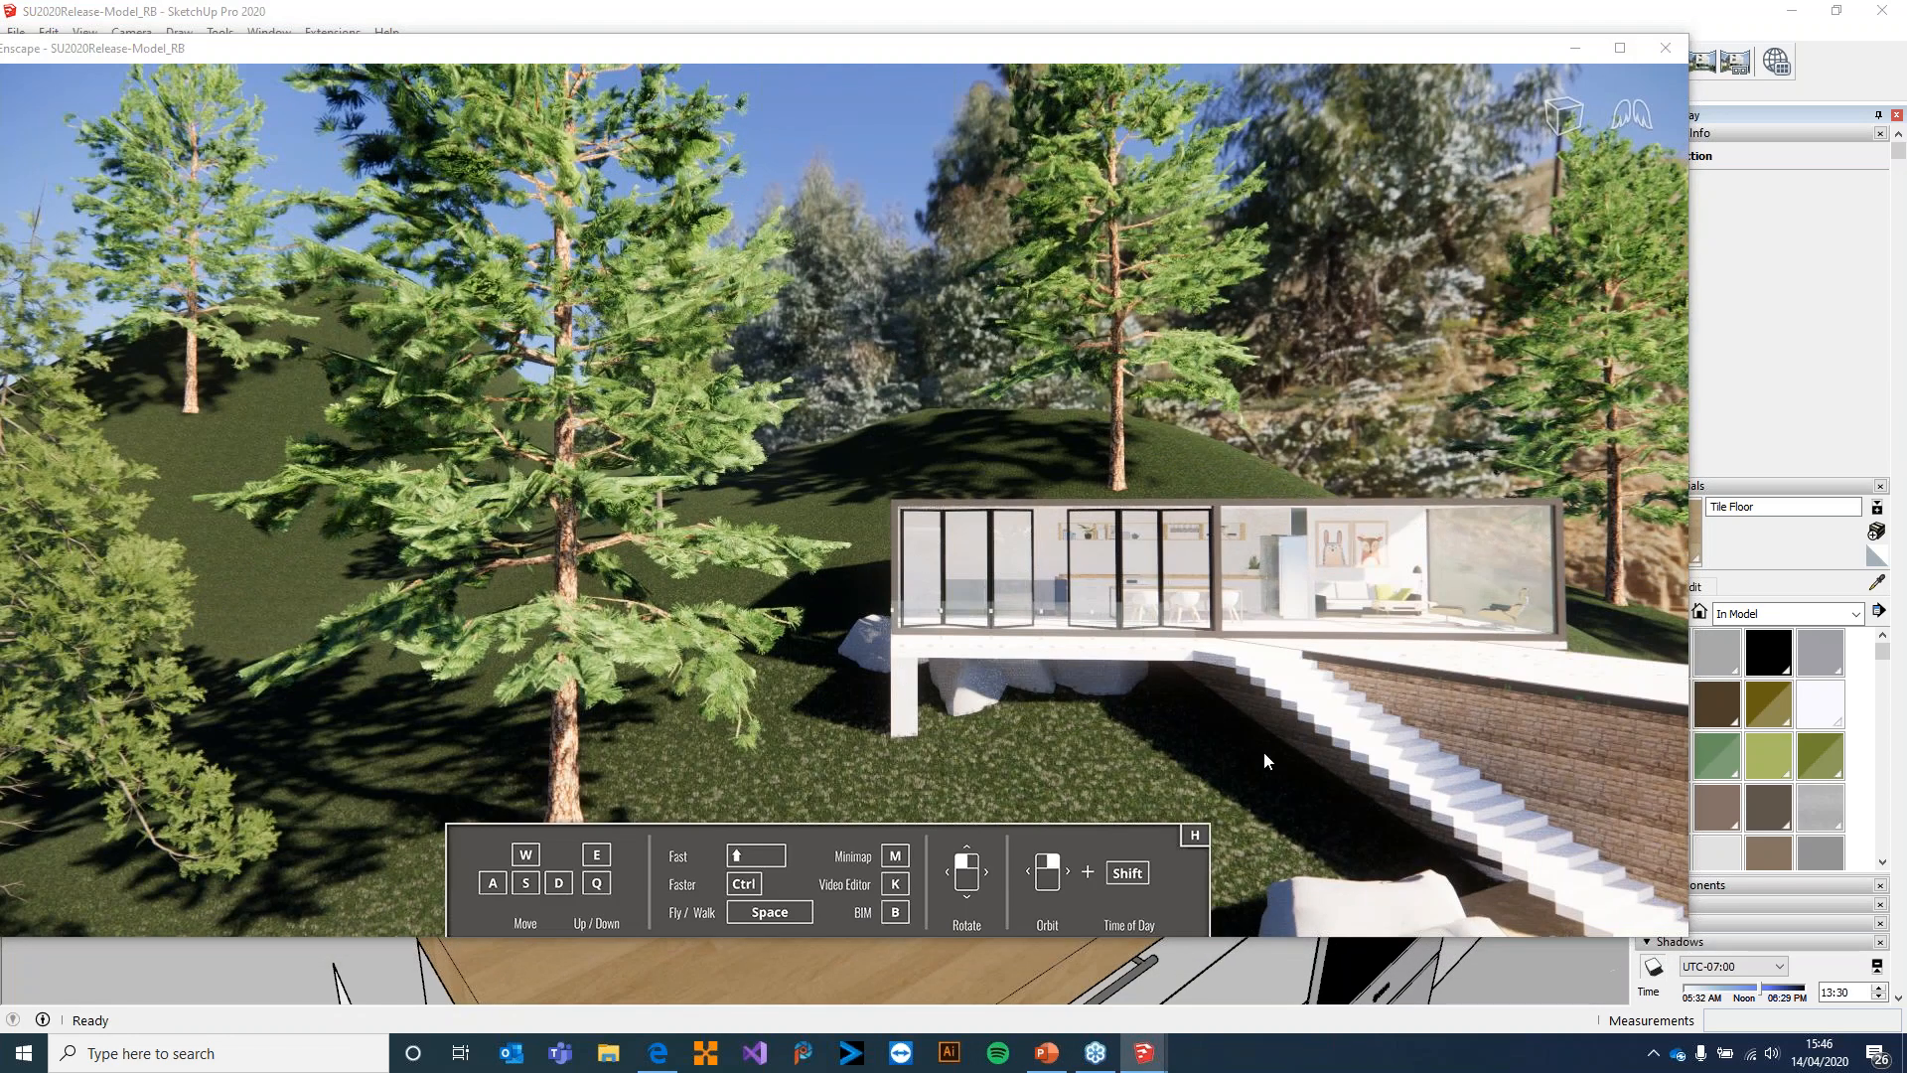
key("h")
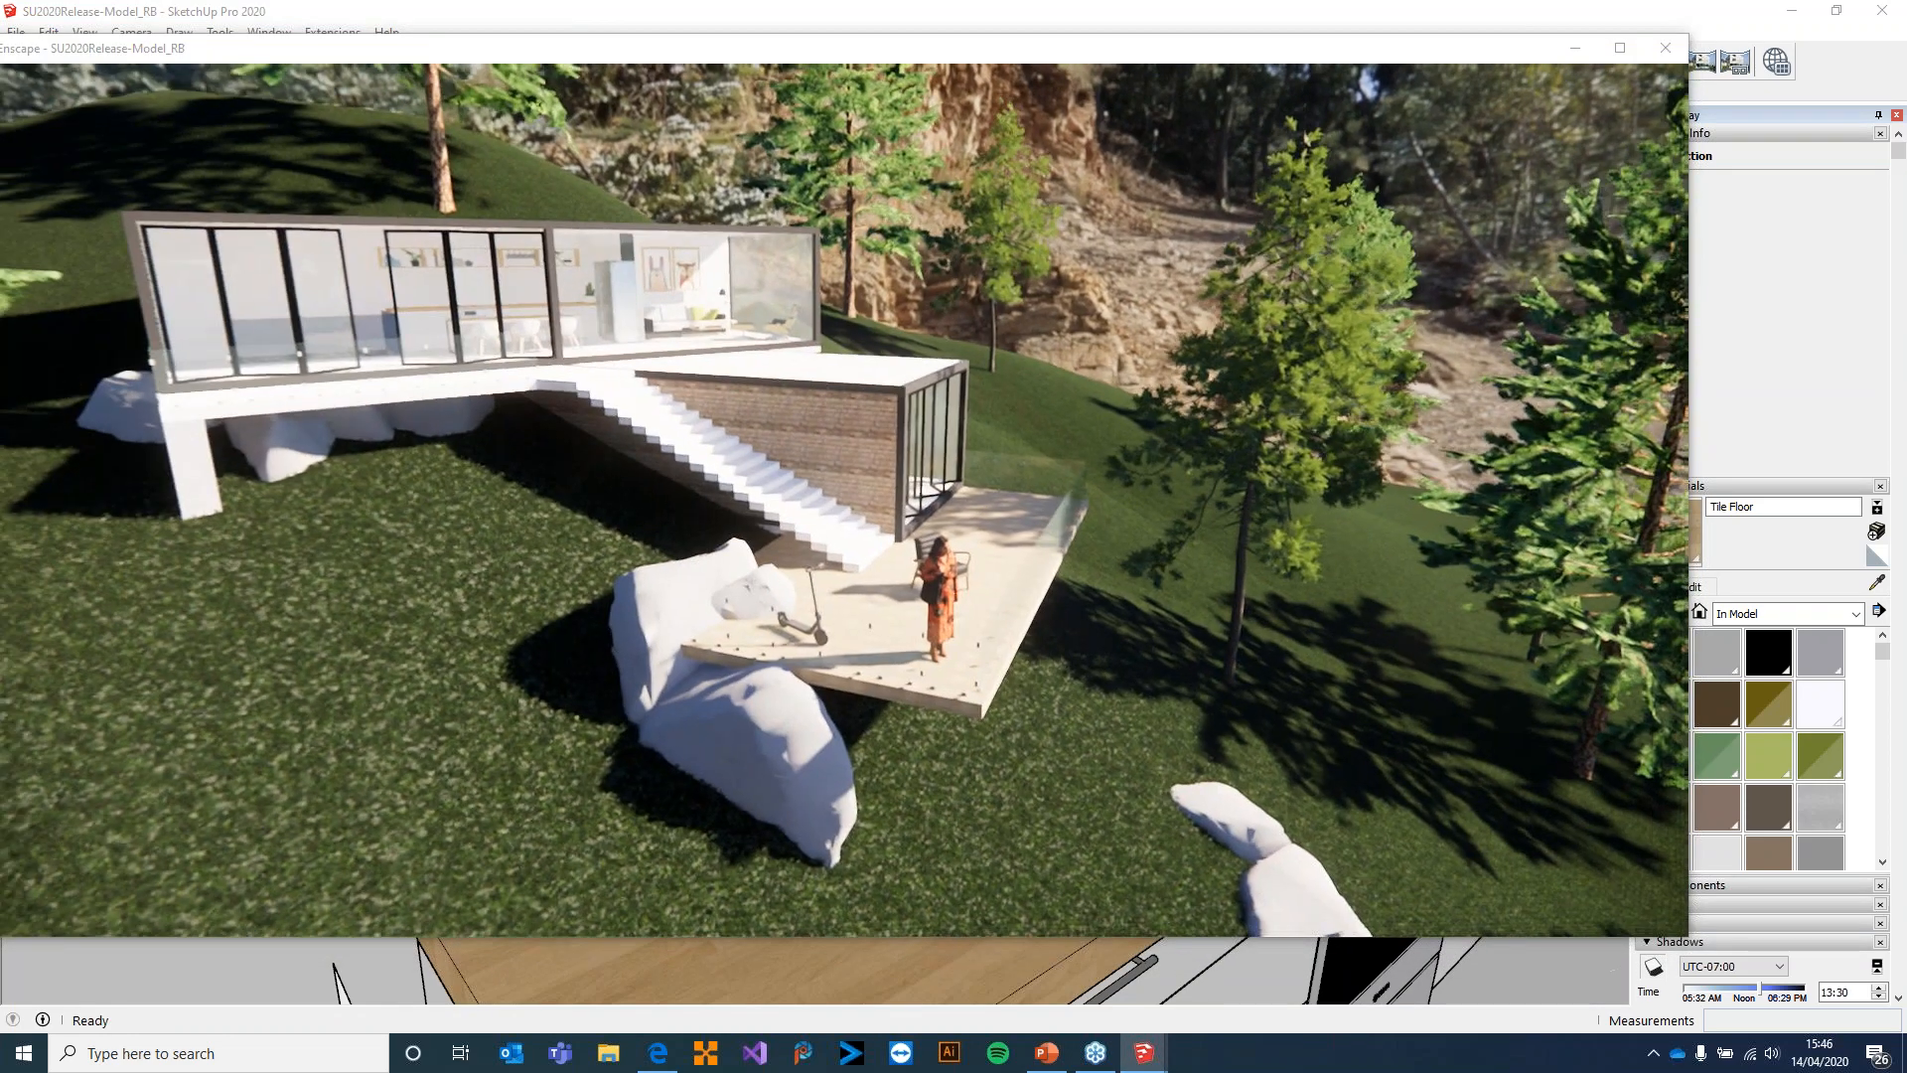
Fly to the lower terrace, frame the armchair and the woman in front of the lake, and return to SketchUp
key("w")
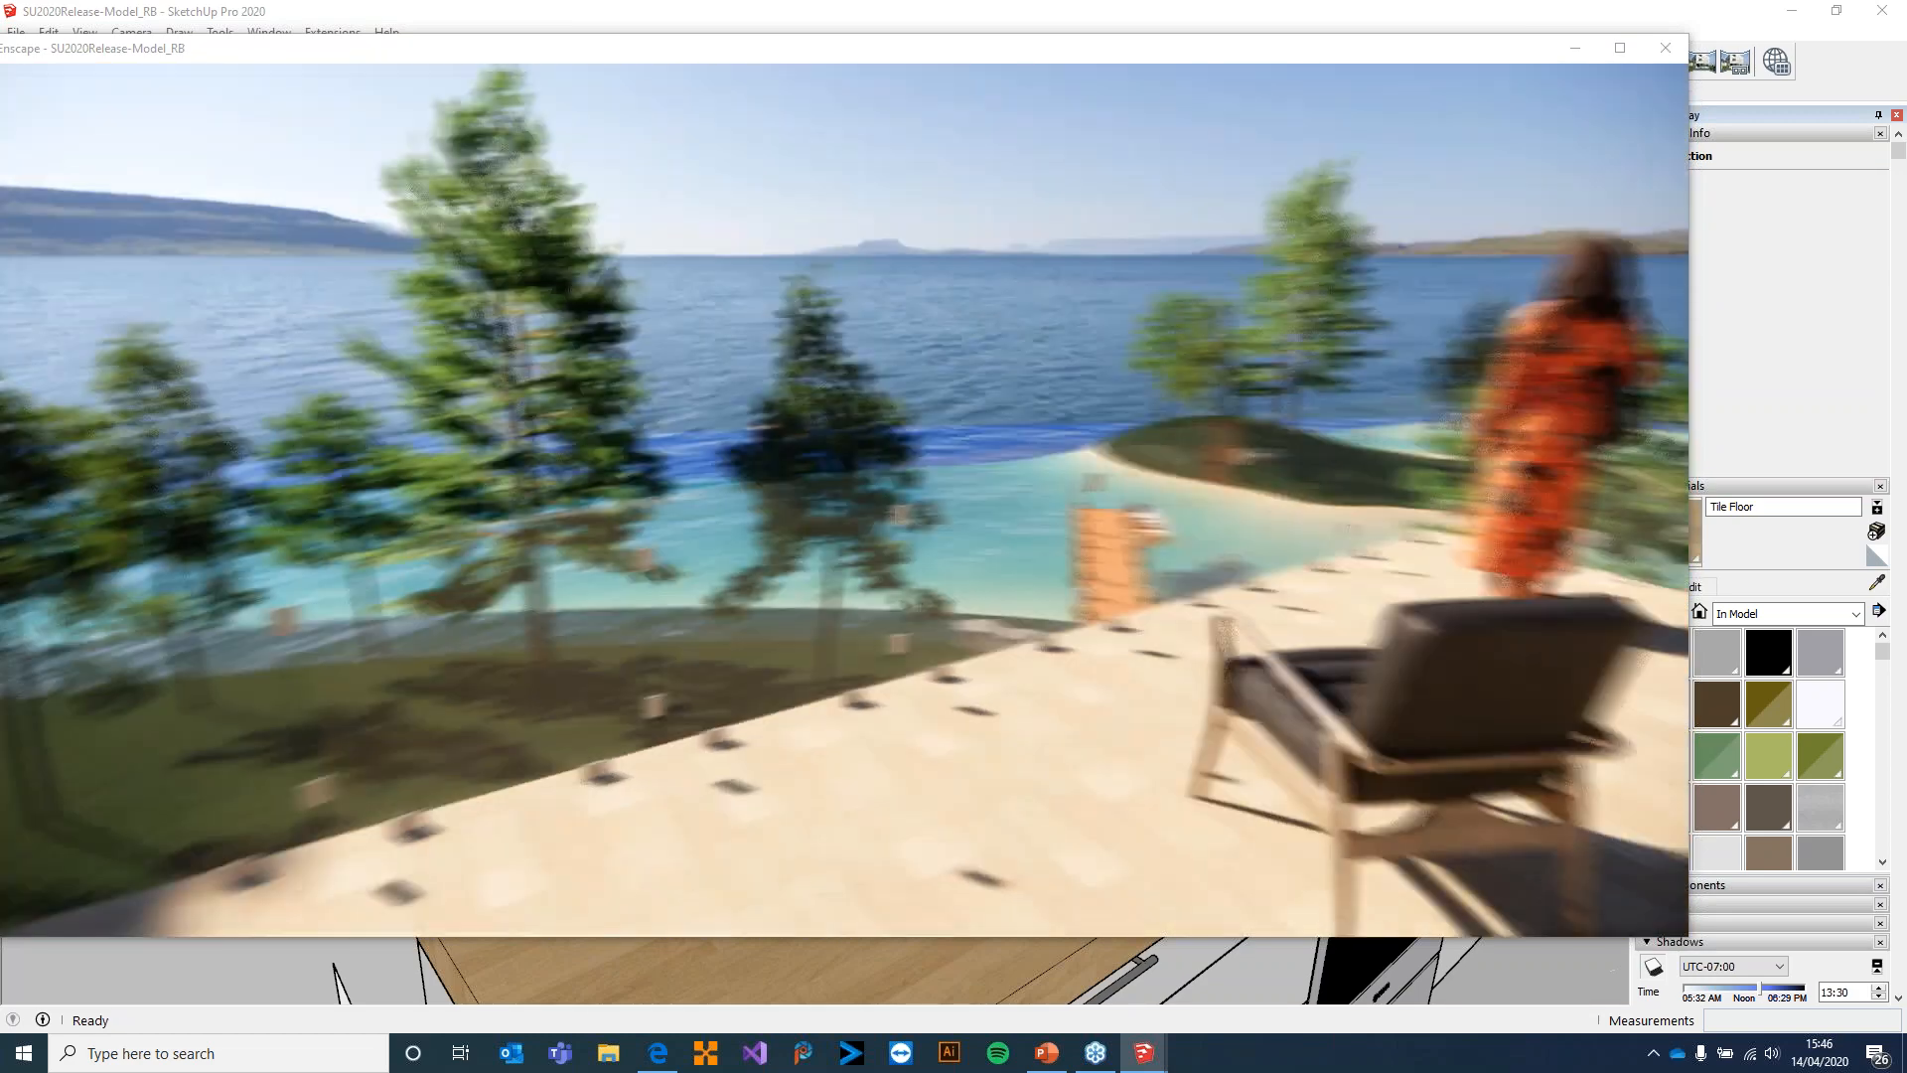
left_click_drag(933, 735, 1136, 647)
mouse_move(1341, 57)
left_mouse_down()
mouse_move(1385, 129)
mouse_move(1401, 112)
left_mouse_up()
left_click(1527, 11)
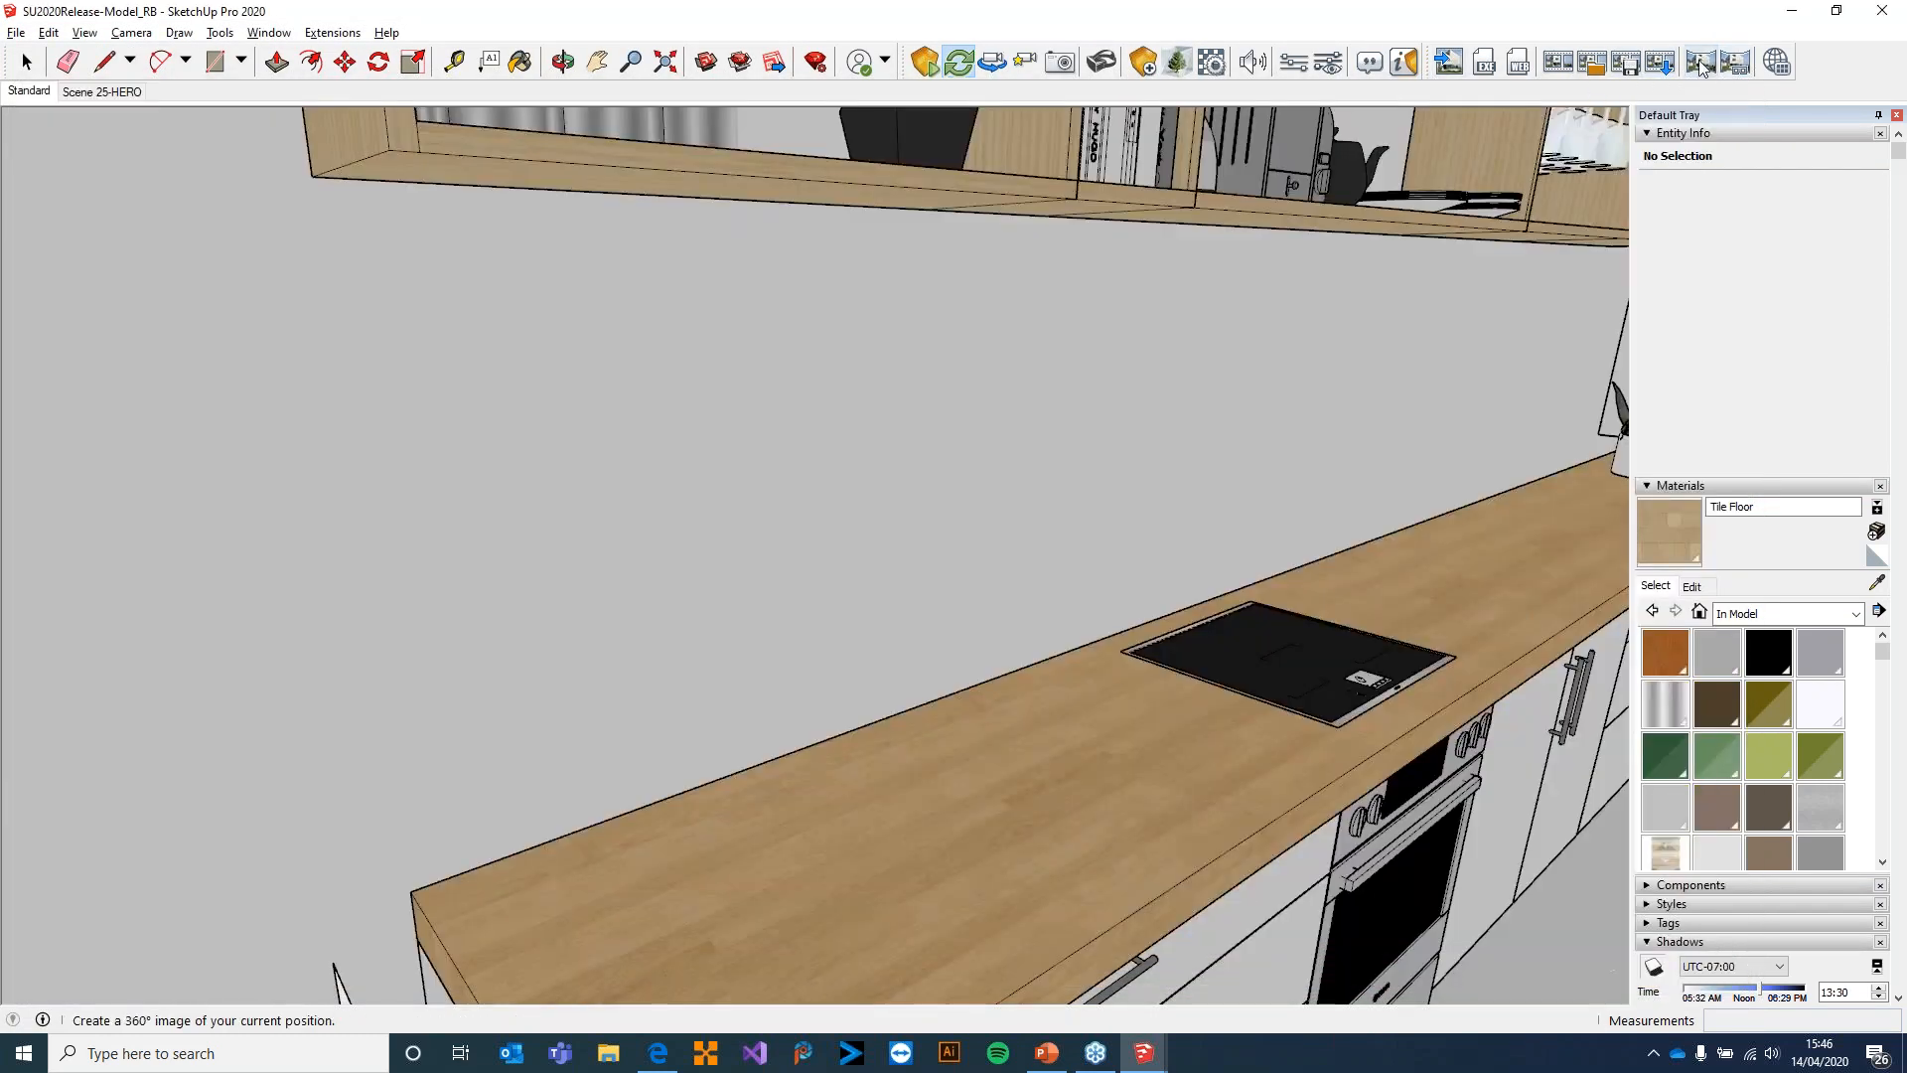
Open Render Image, try selecting the saved scenes, choose Use Current Enscape Viewport and start the render
left_click(1449, 62)
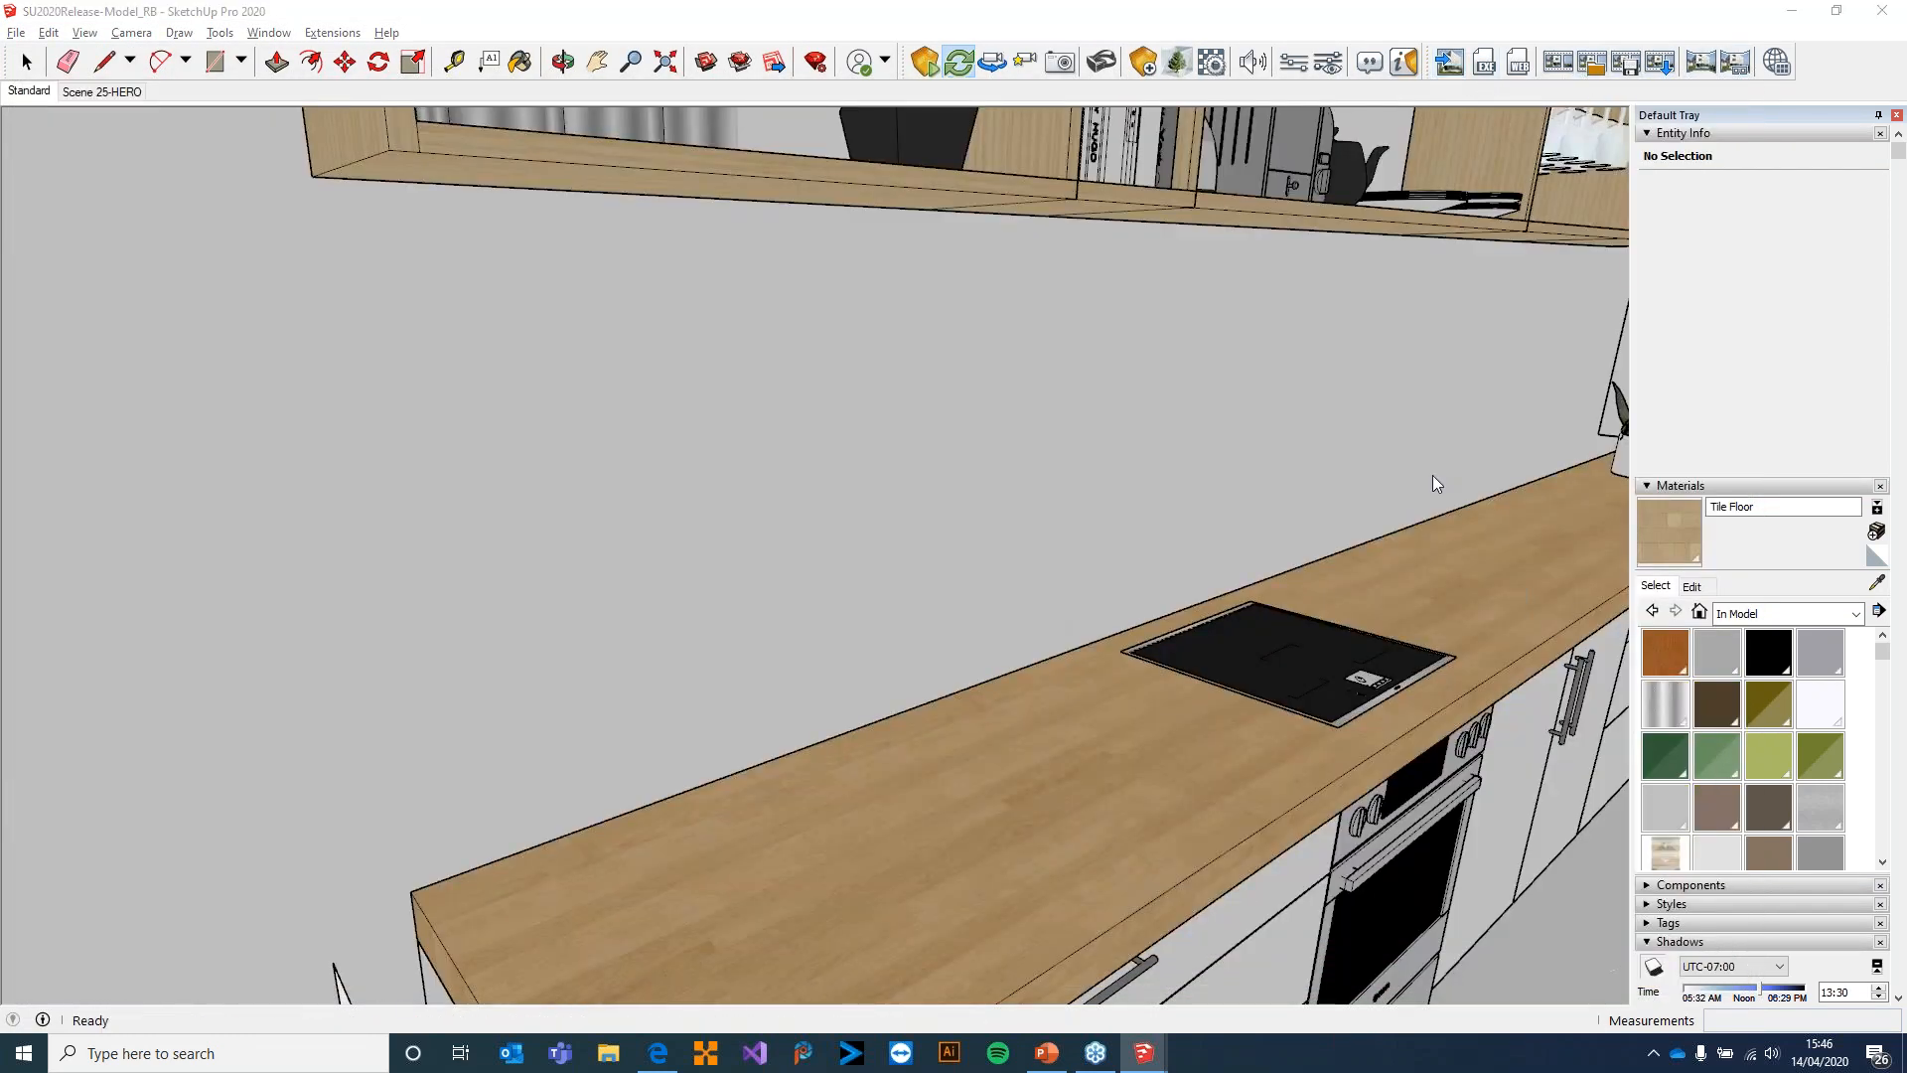
left_click_drag(123, 455, 265, 259)
left_click(259, 370)
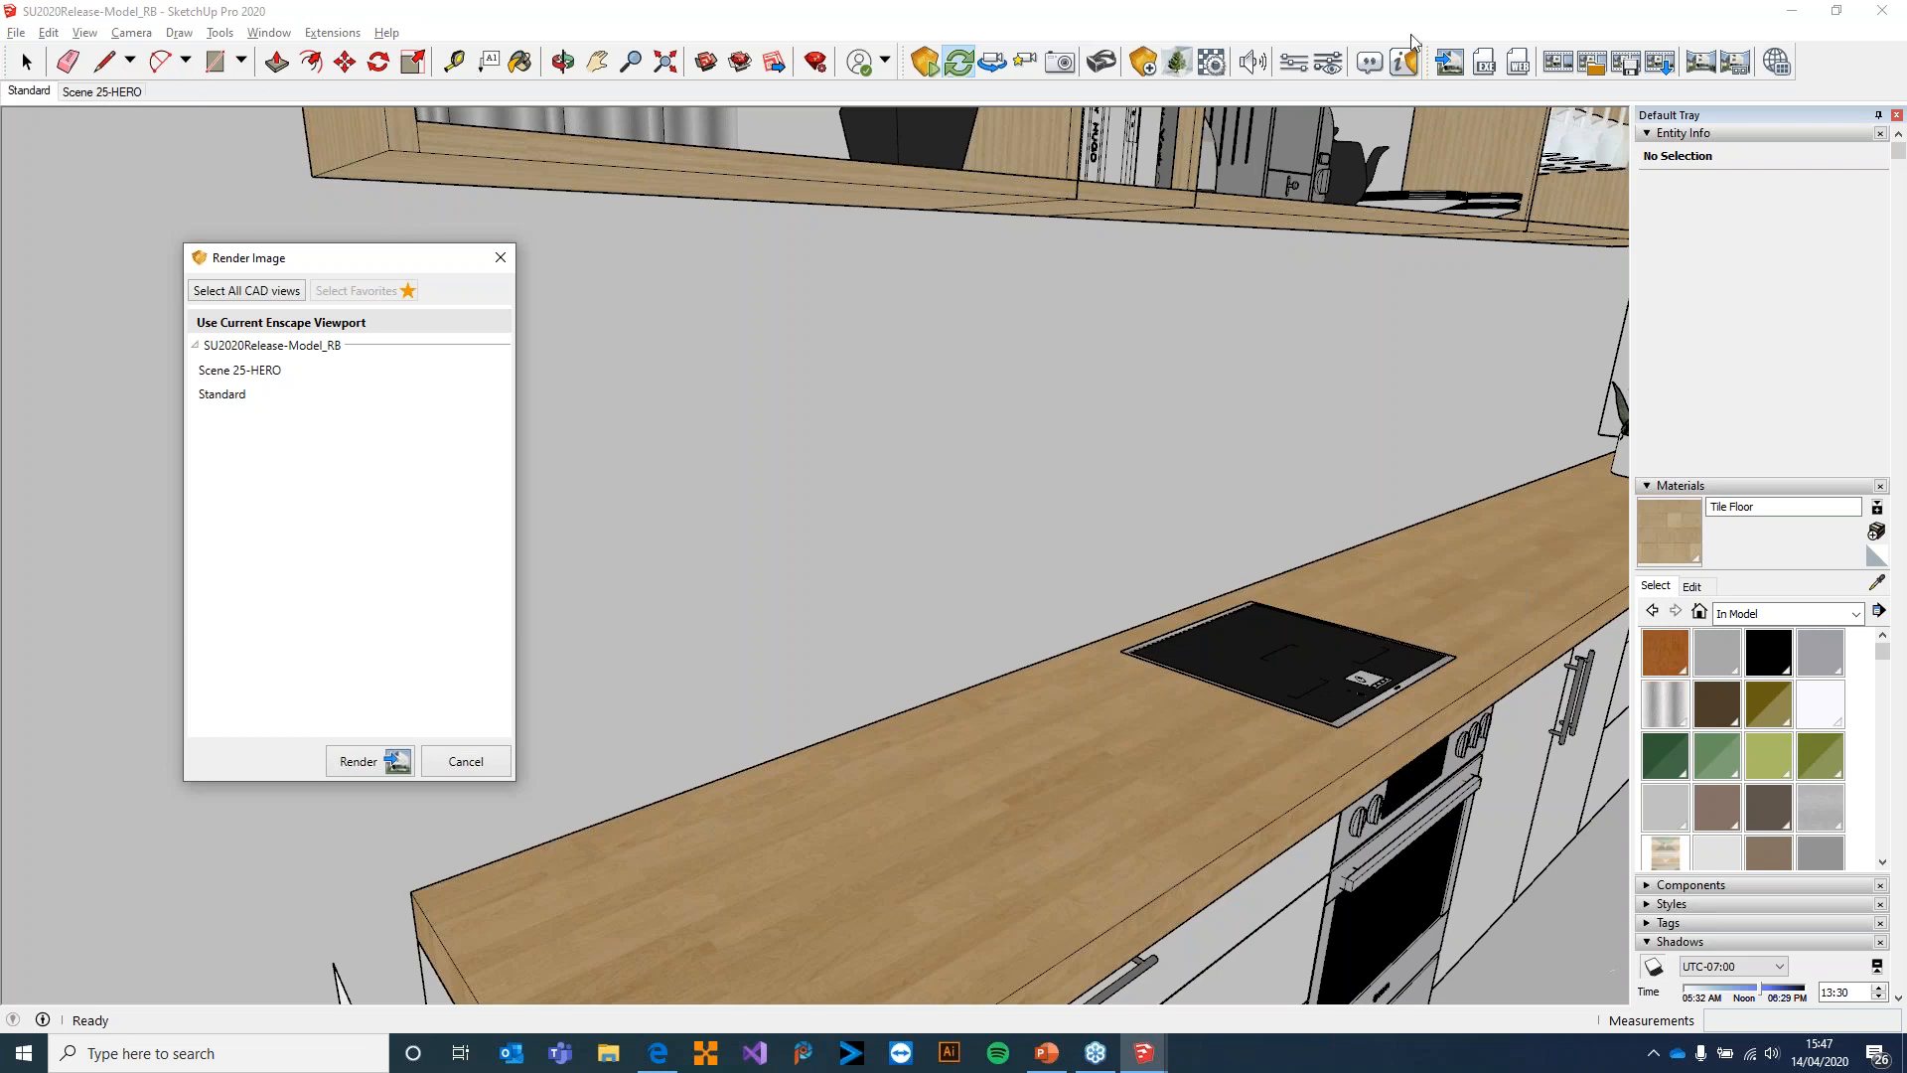
left_click(224, 395)
left_click(233, 320)
left_click(379, 763)
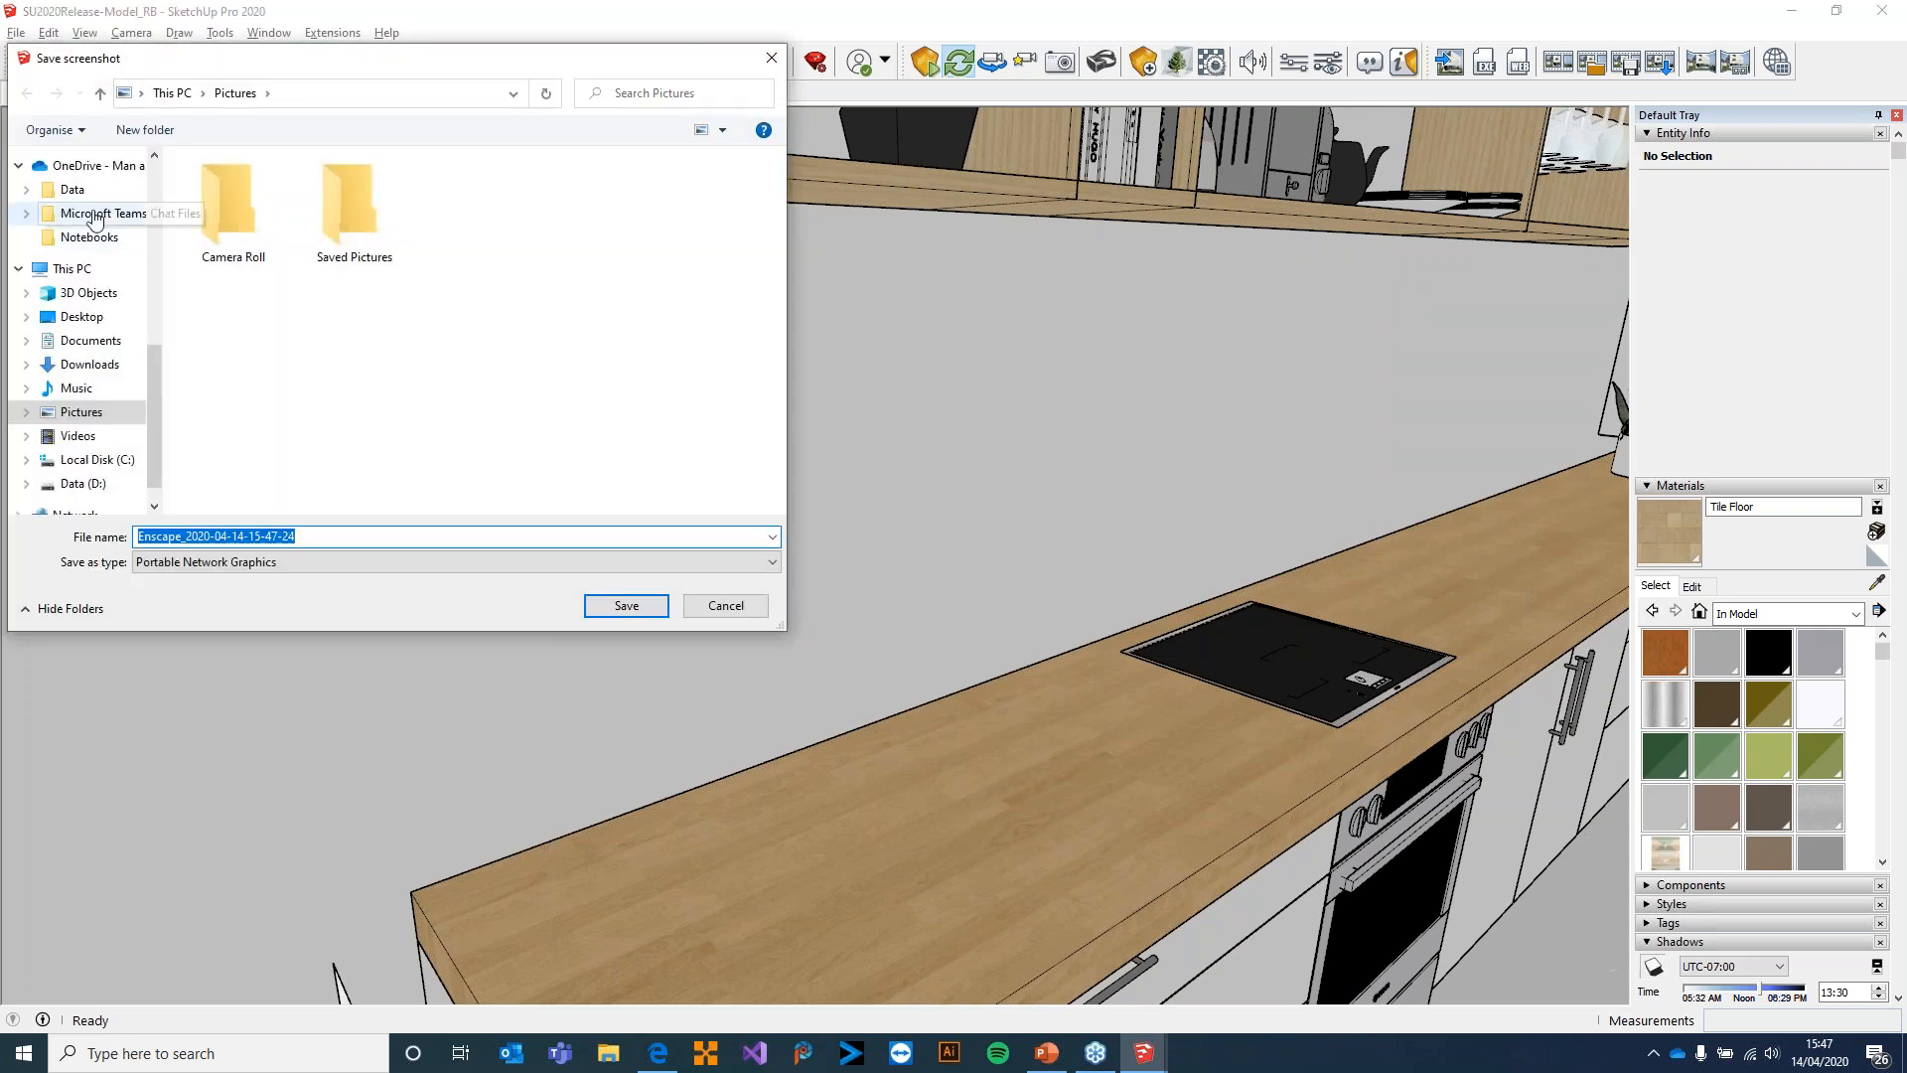
Save the rendered image as a Portable Network Graphics file in the Enscape Webinar folder on the Desktop
left_click(100, 319)
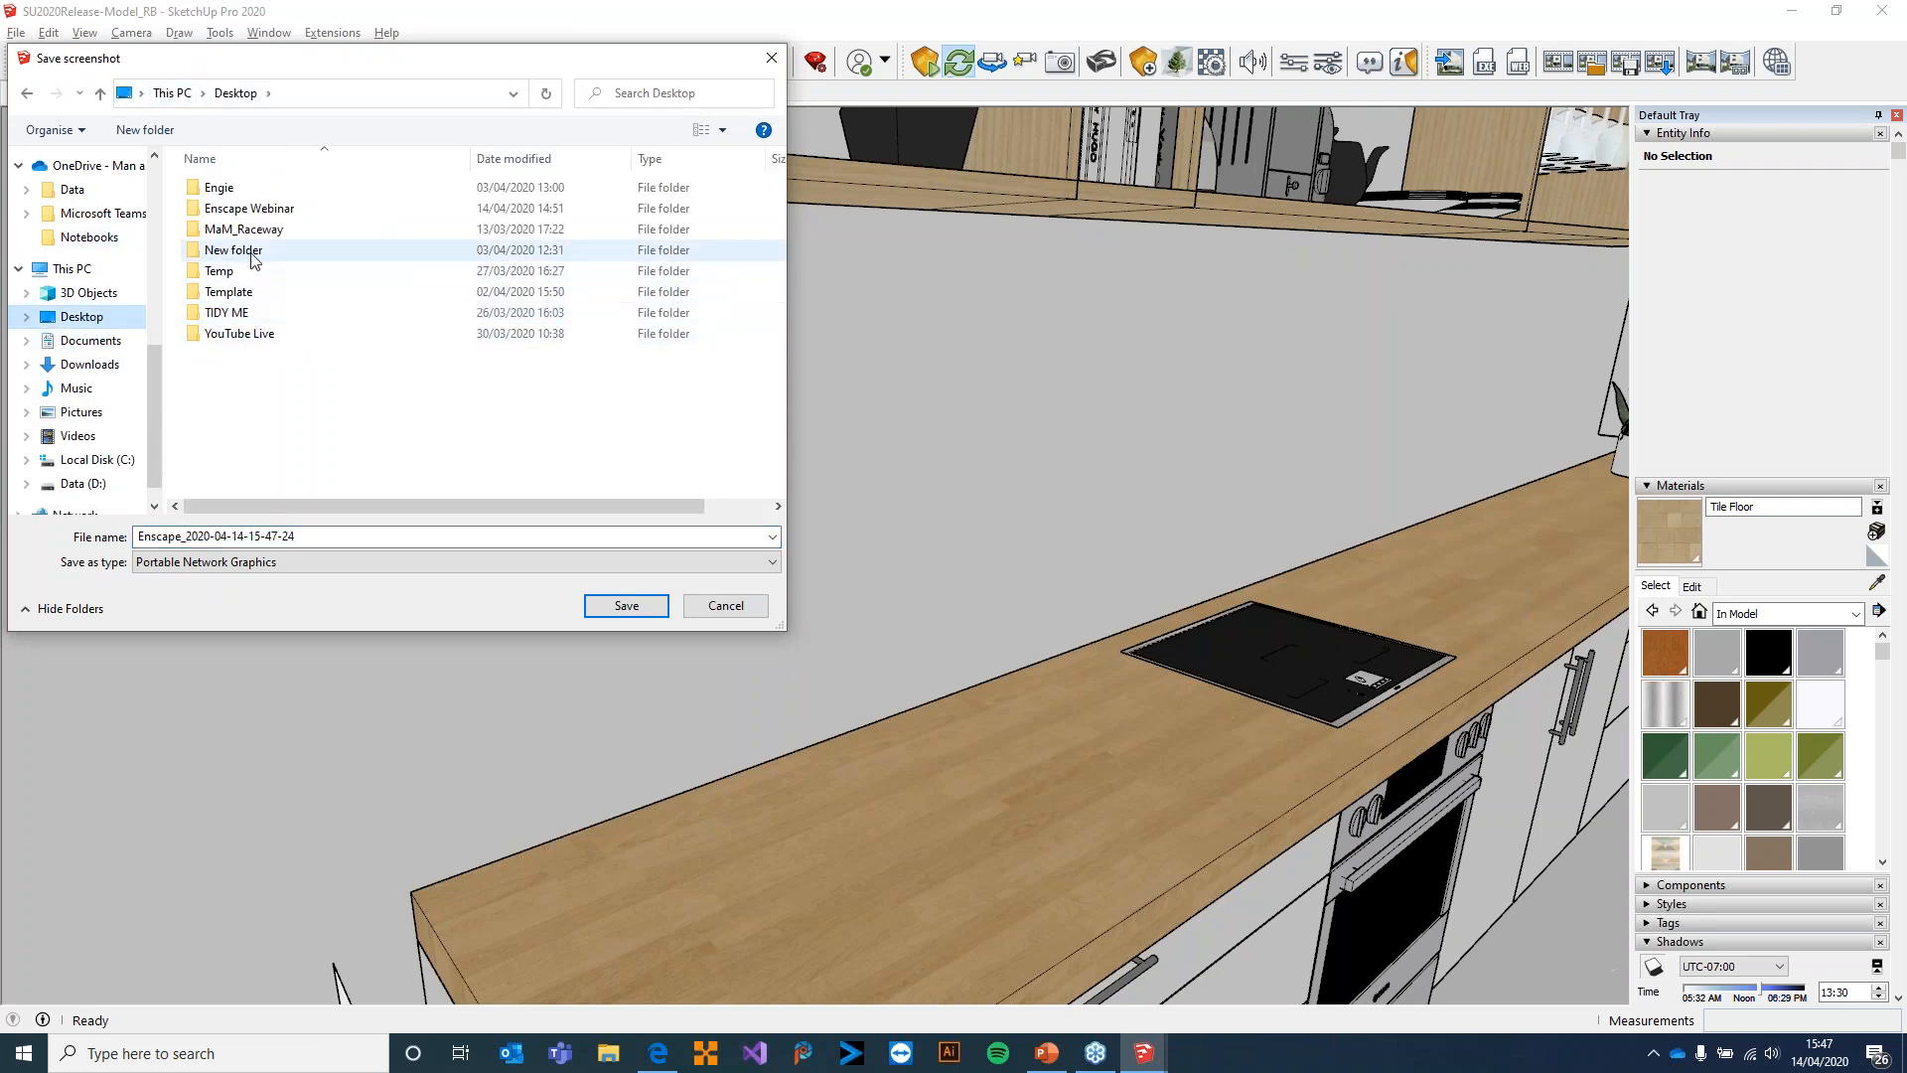
double_click(252, 210)
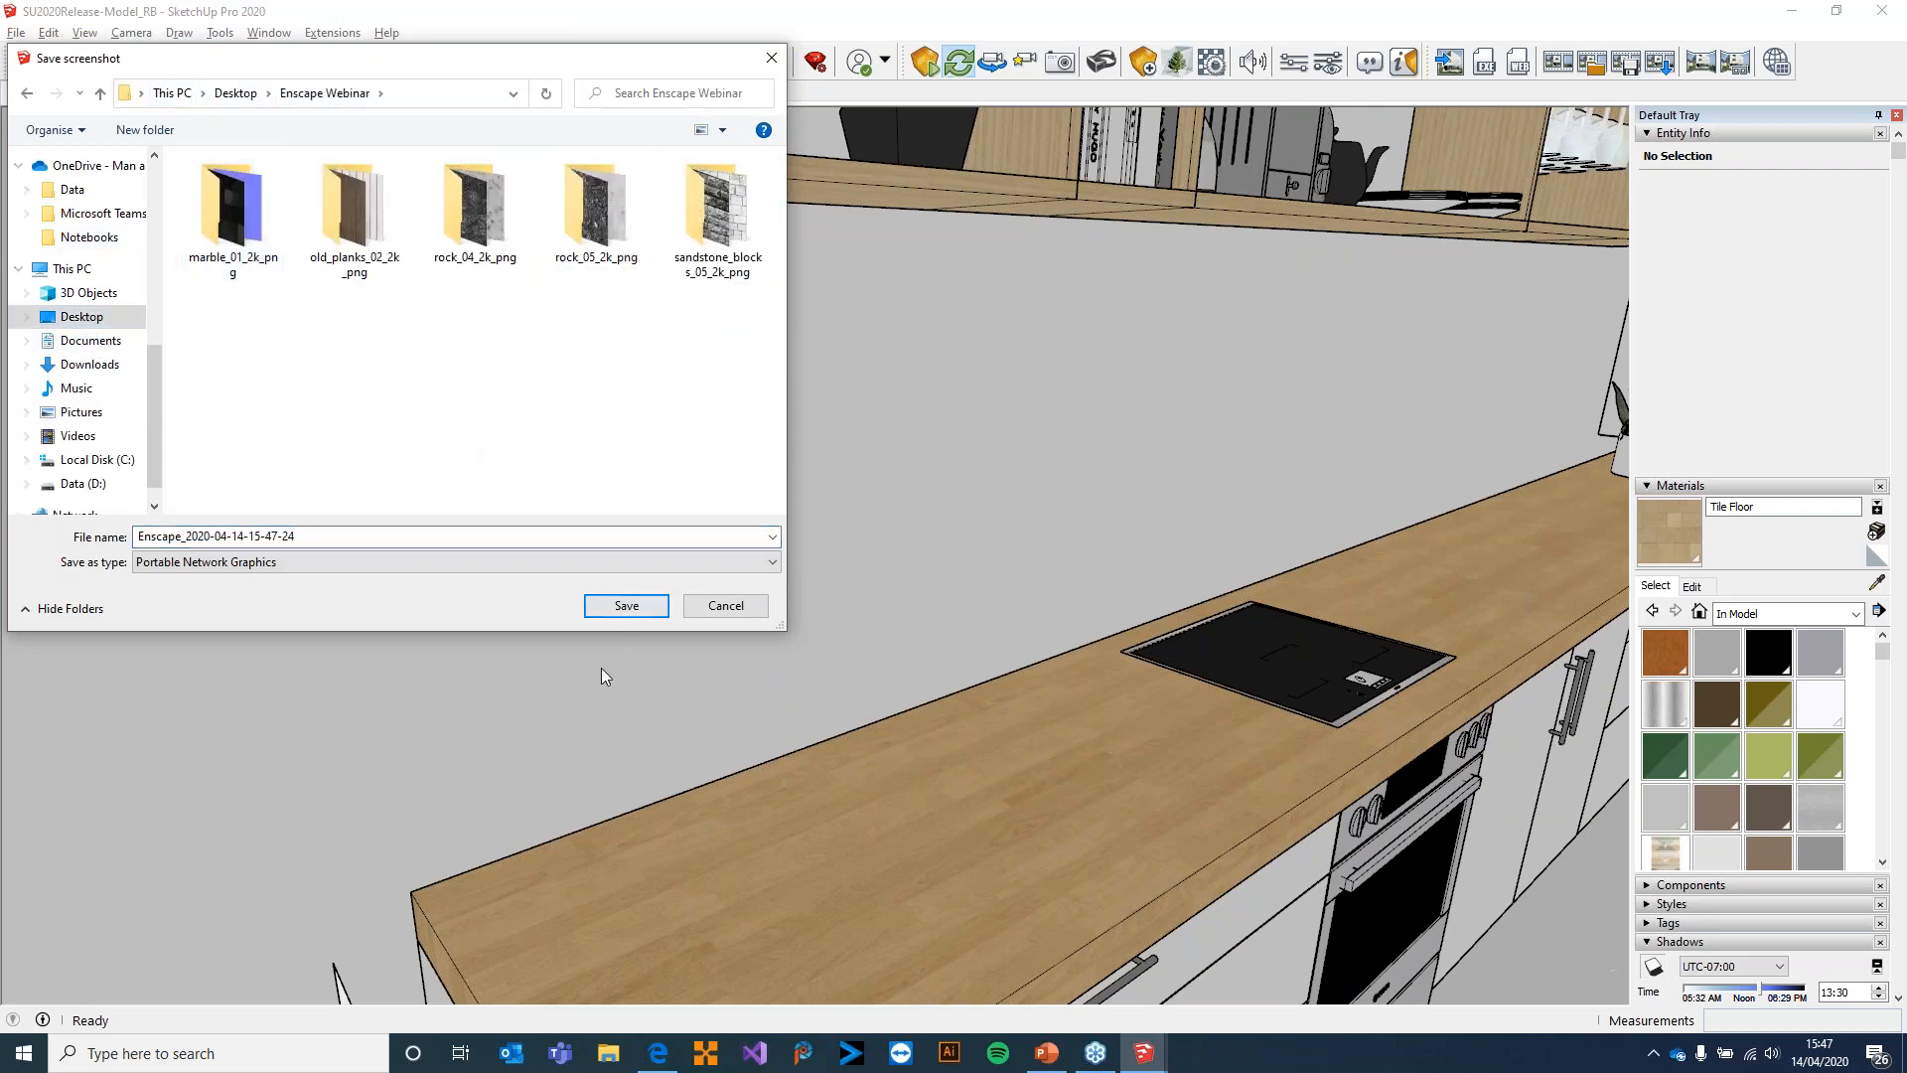
left_click(651, 602)
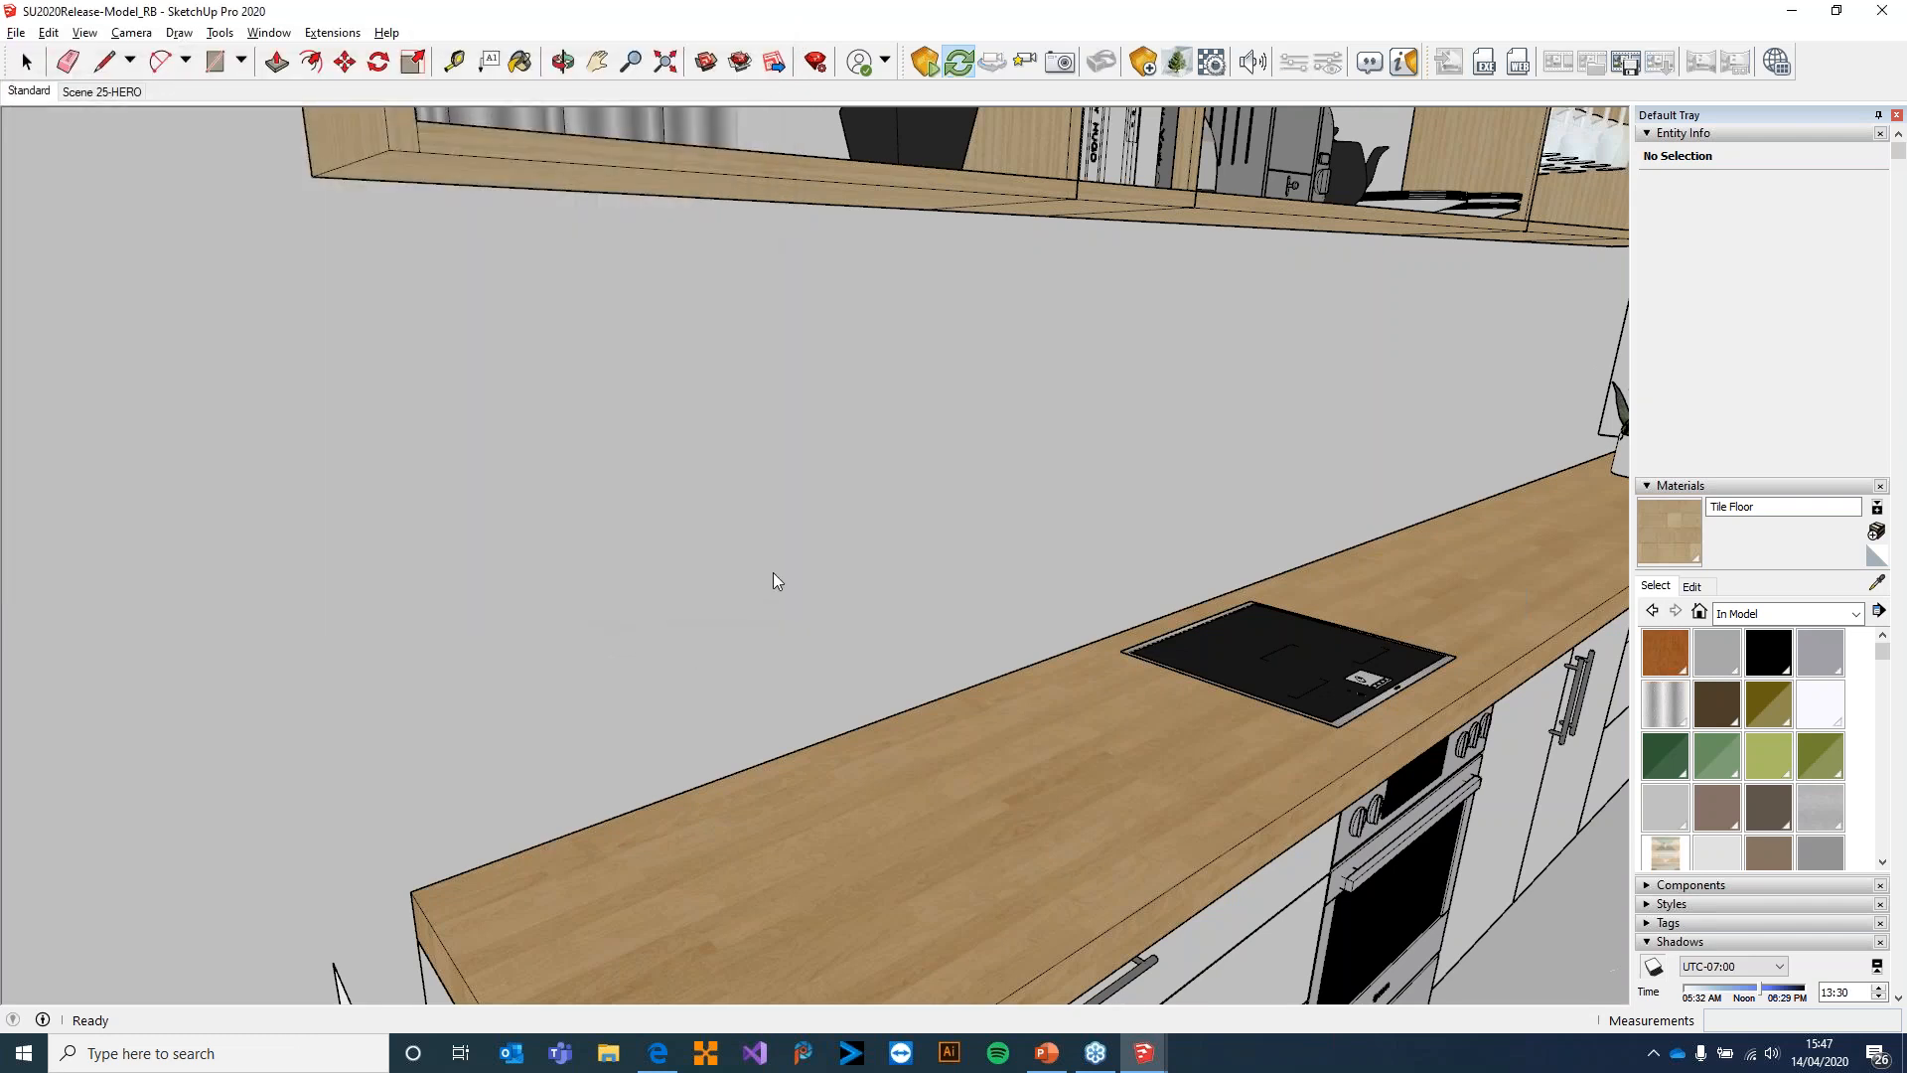
Bring up the Enscape window to check the rendered view, and open the Desktop's Enscape Webinar folder in File Explorer
mouse_move(1143, 1053)
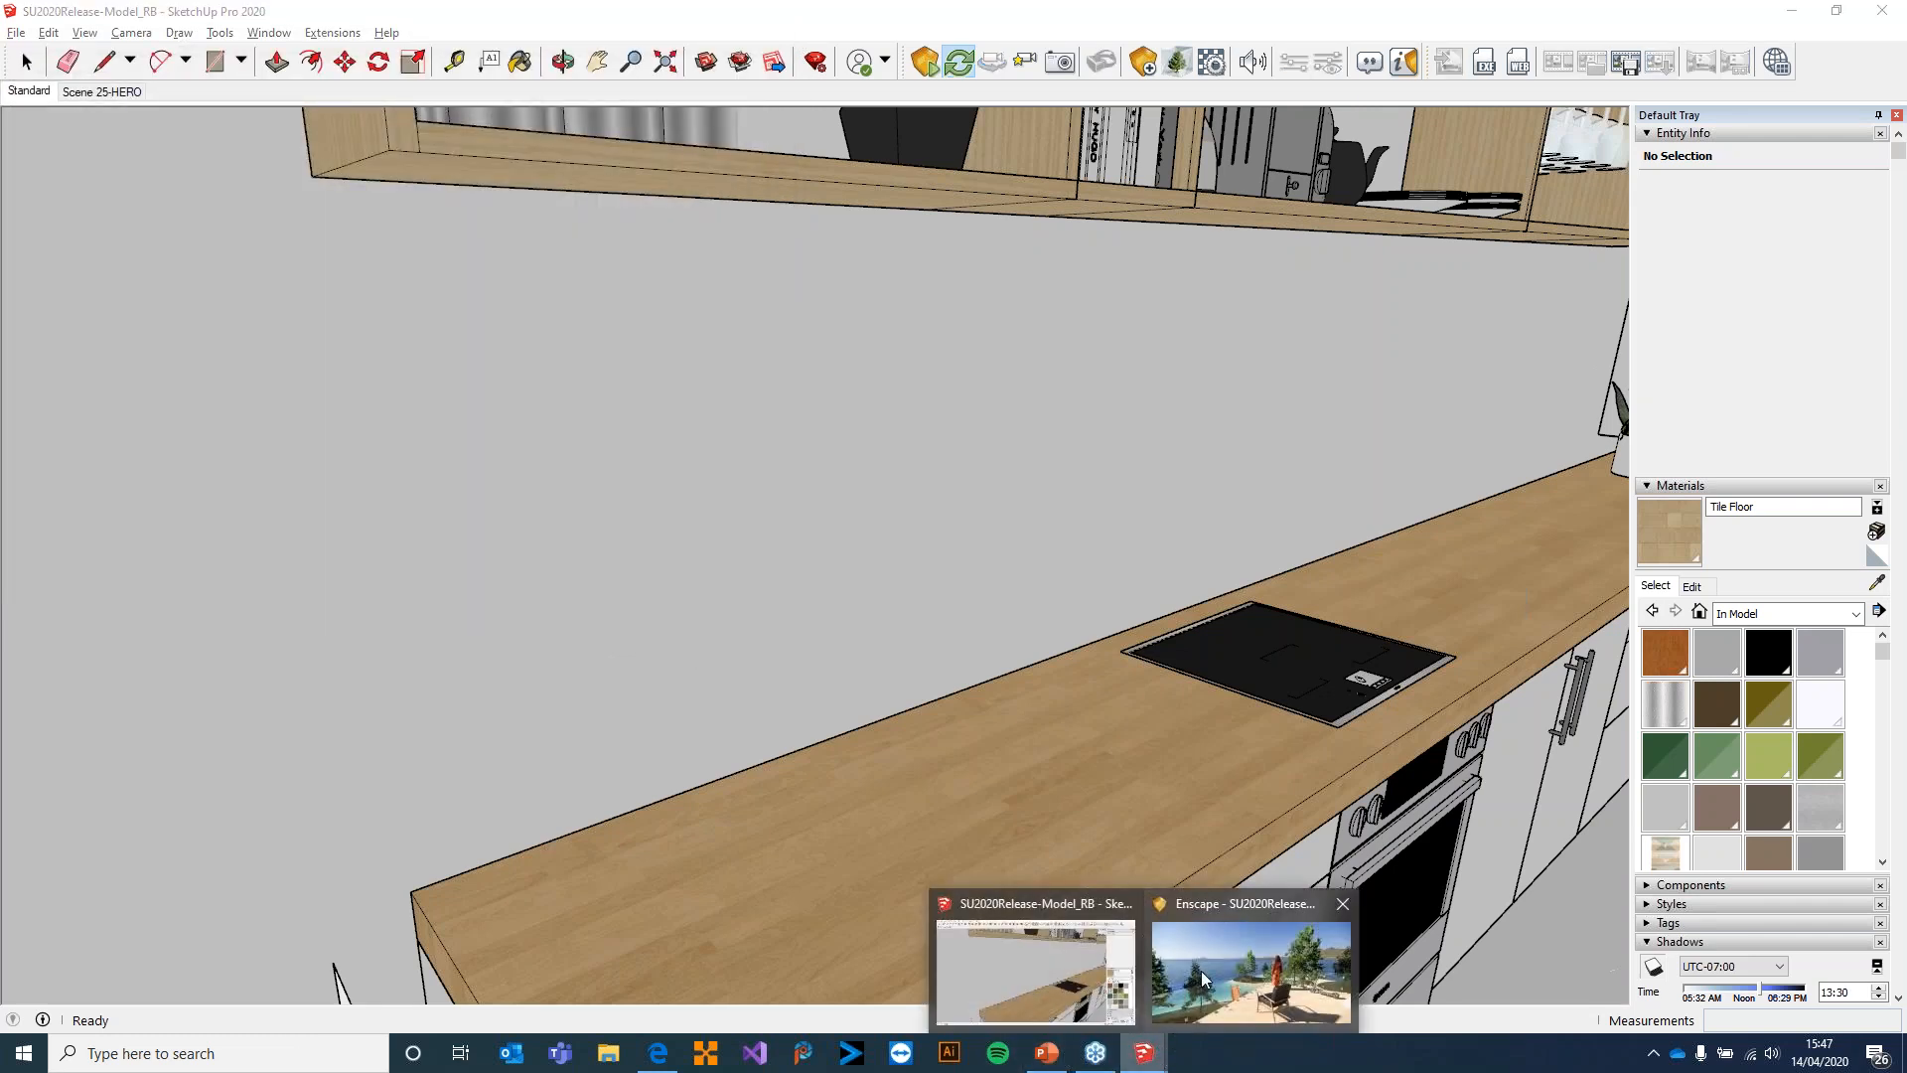
left_click(1202, 979)
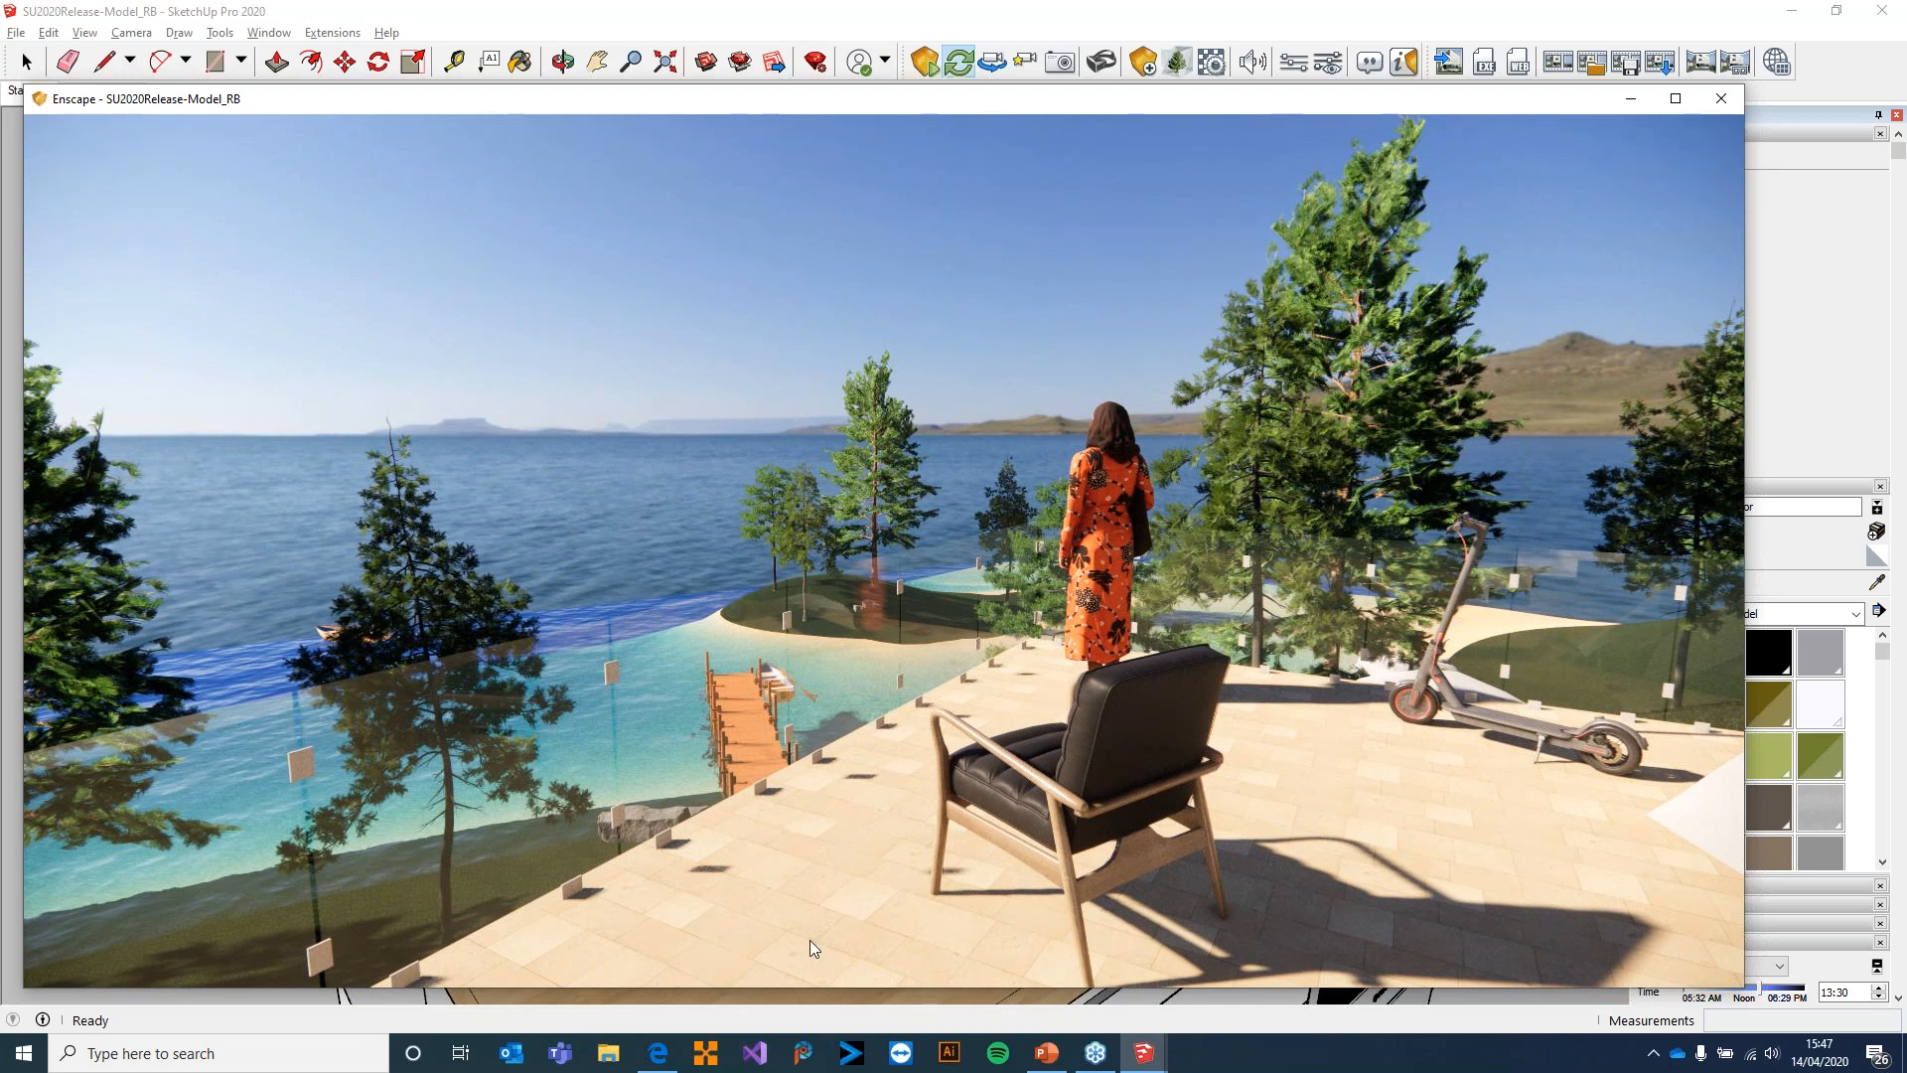
left_click(614, 1054)
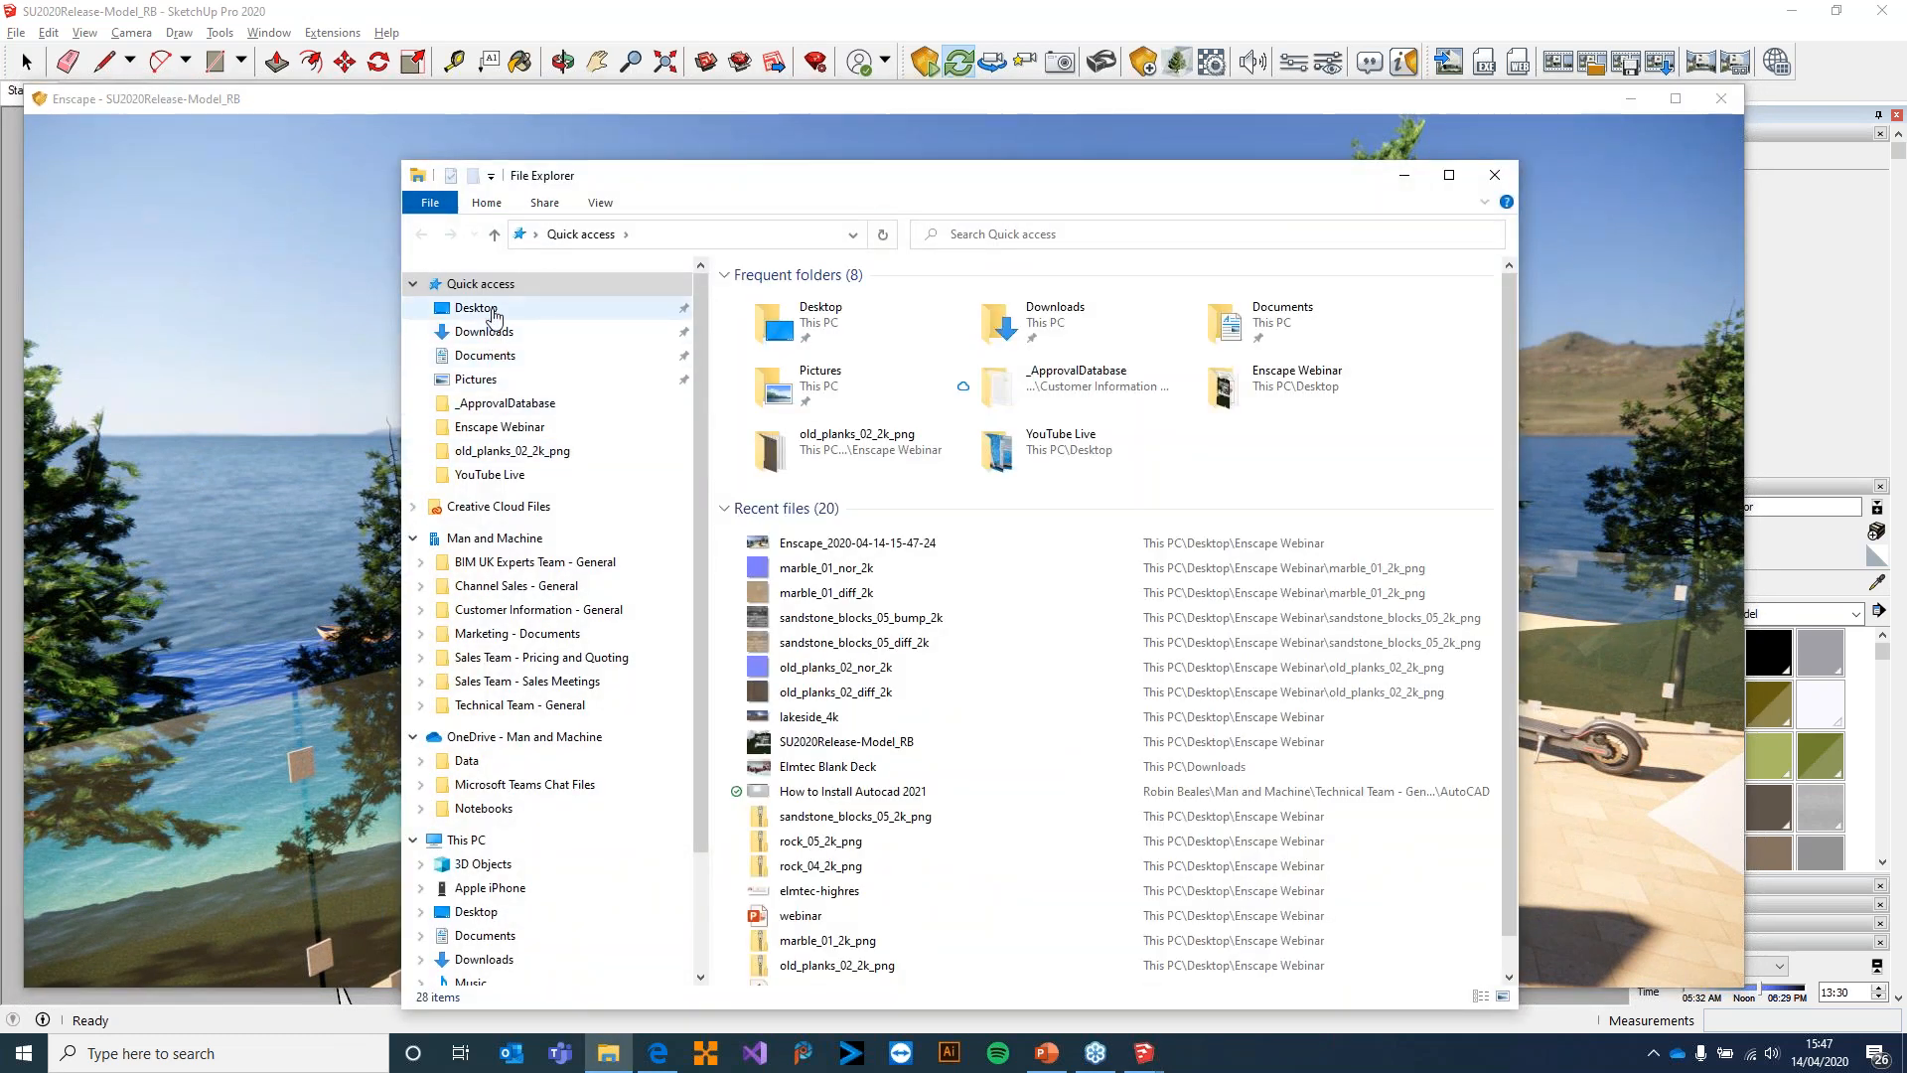
left_click(557, 308)
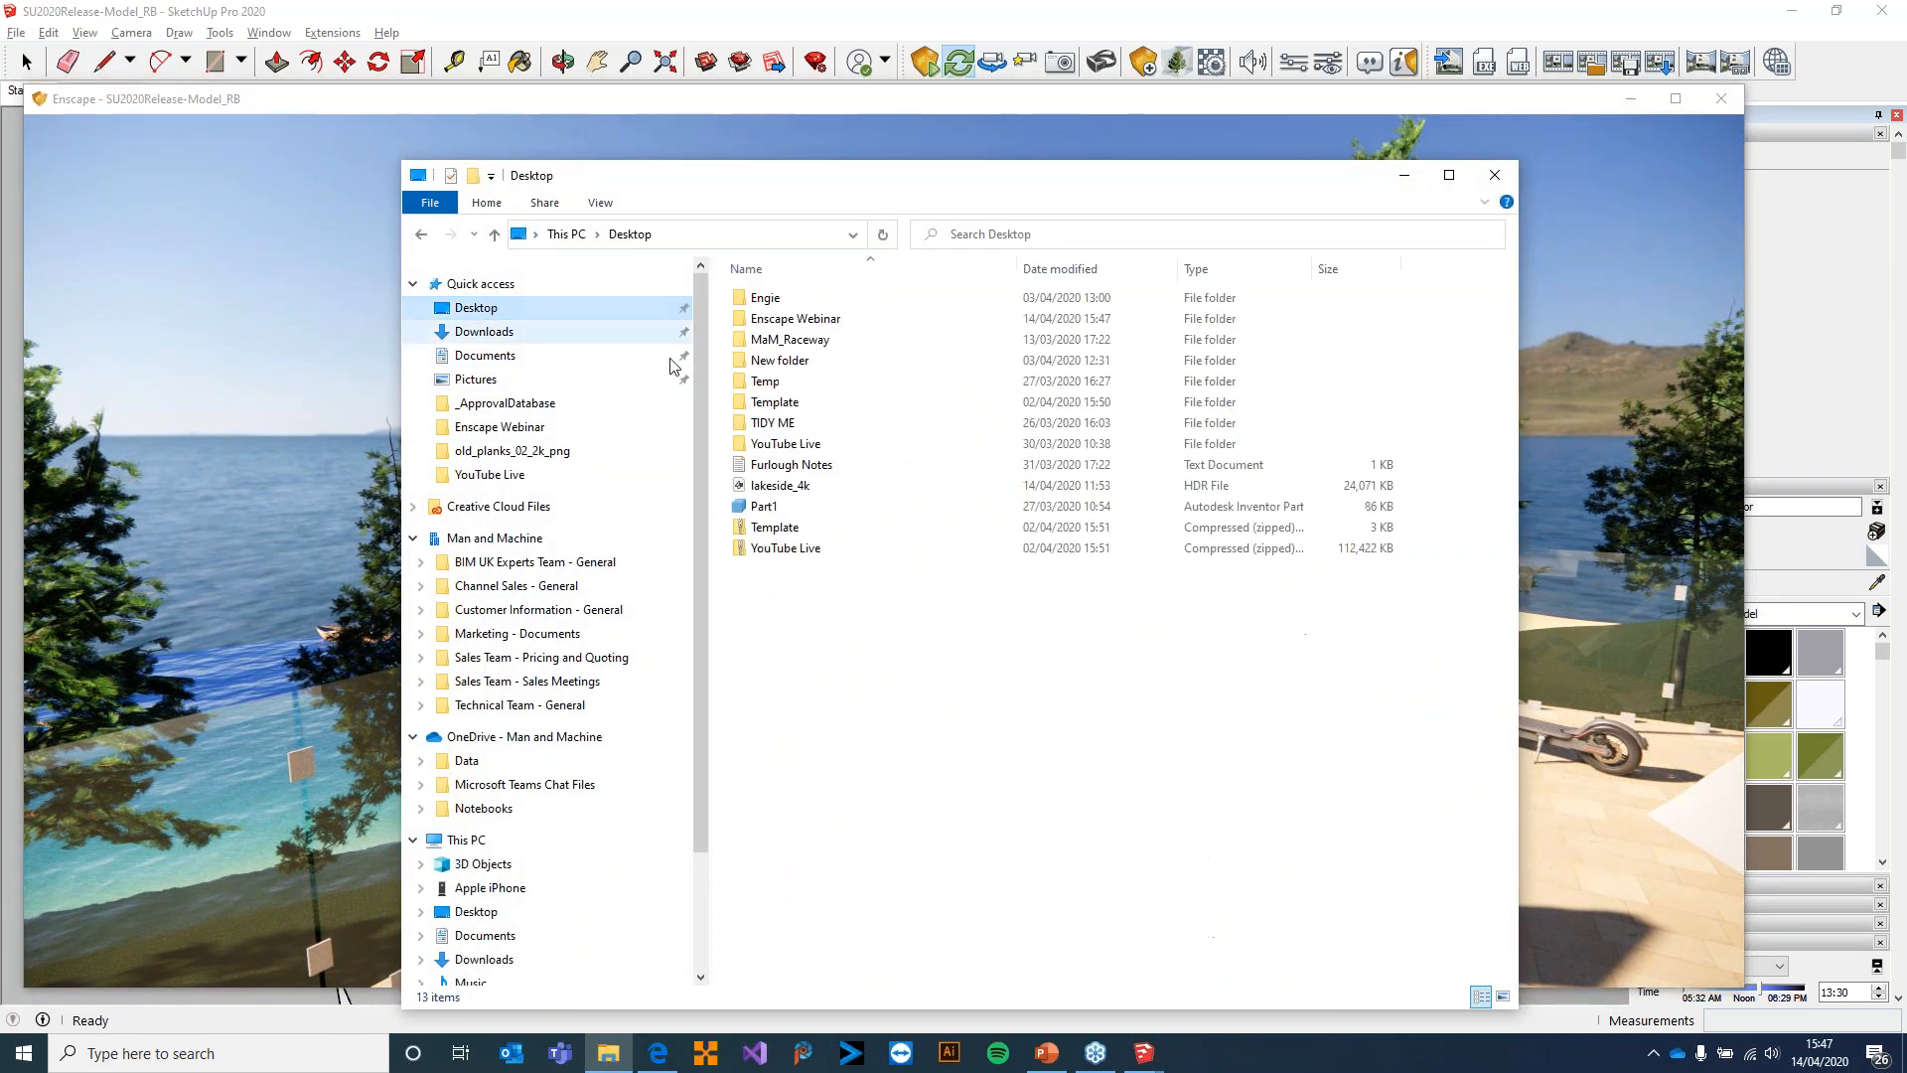
left_click(800, 321)
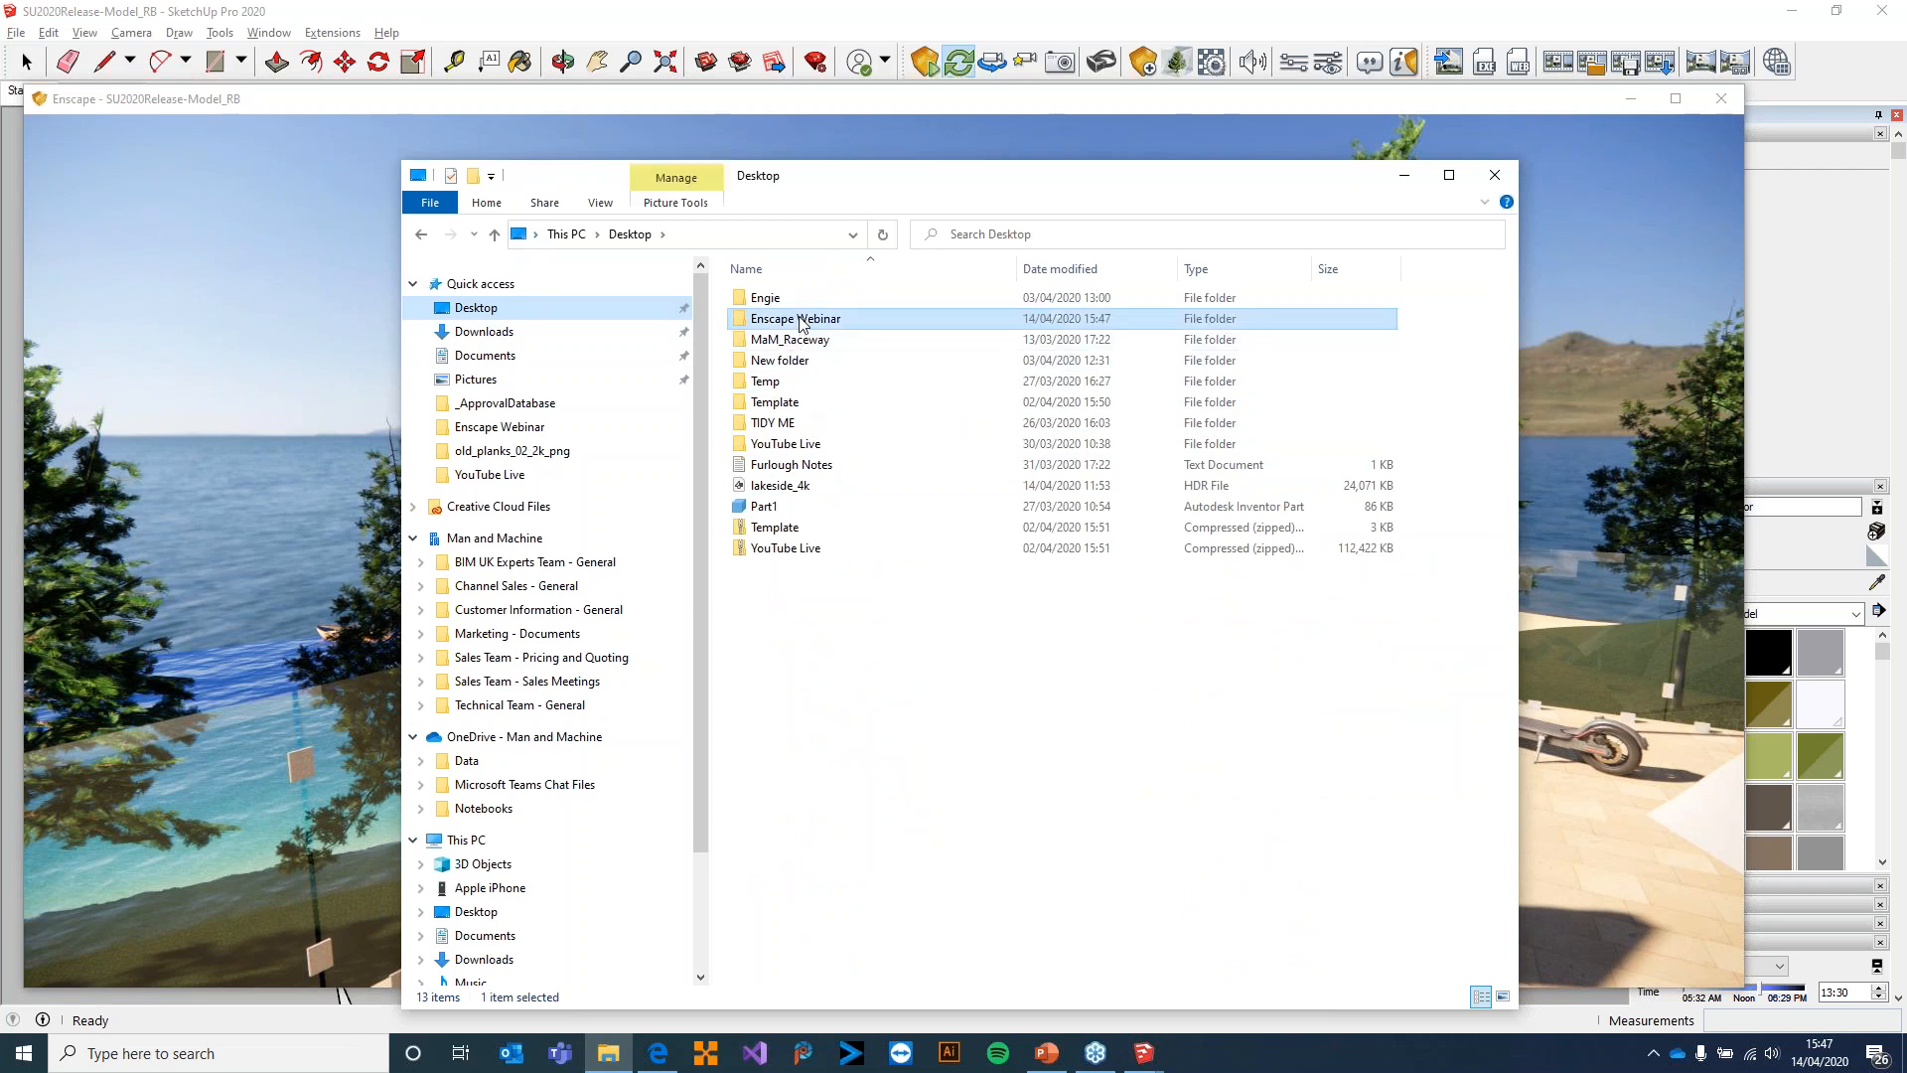
double_click(801, 320)
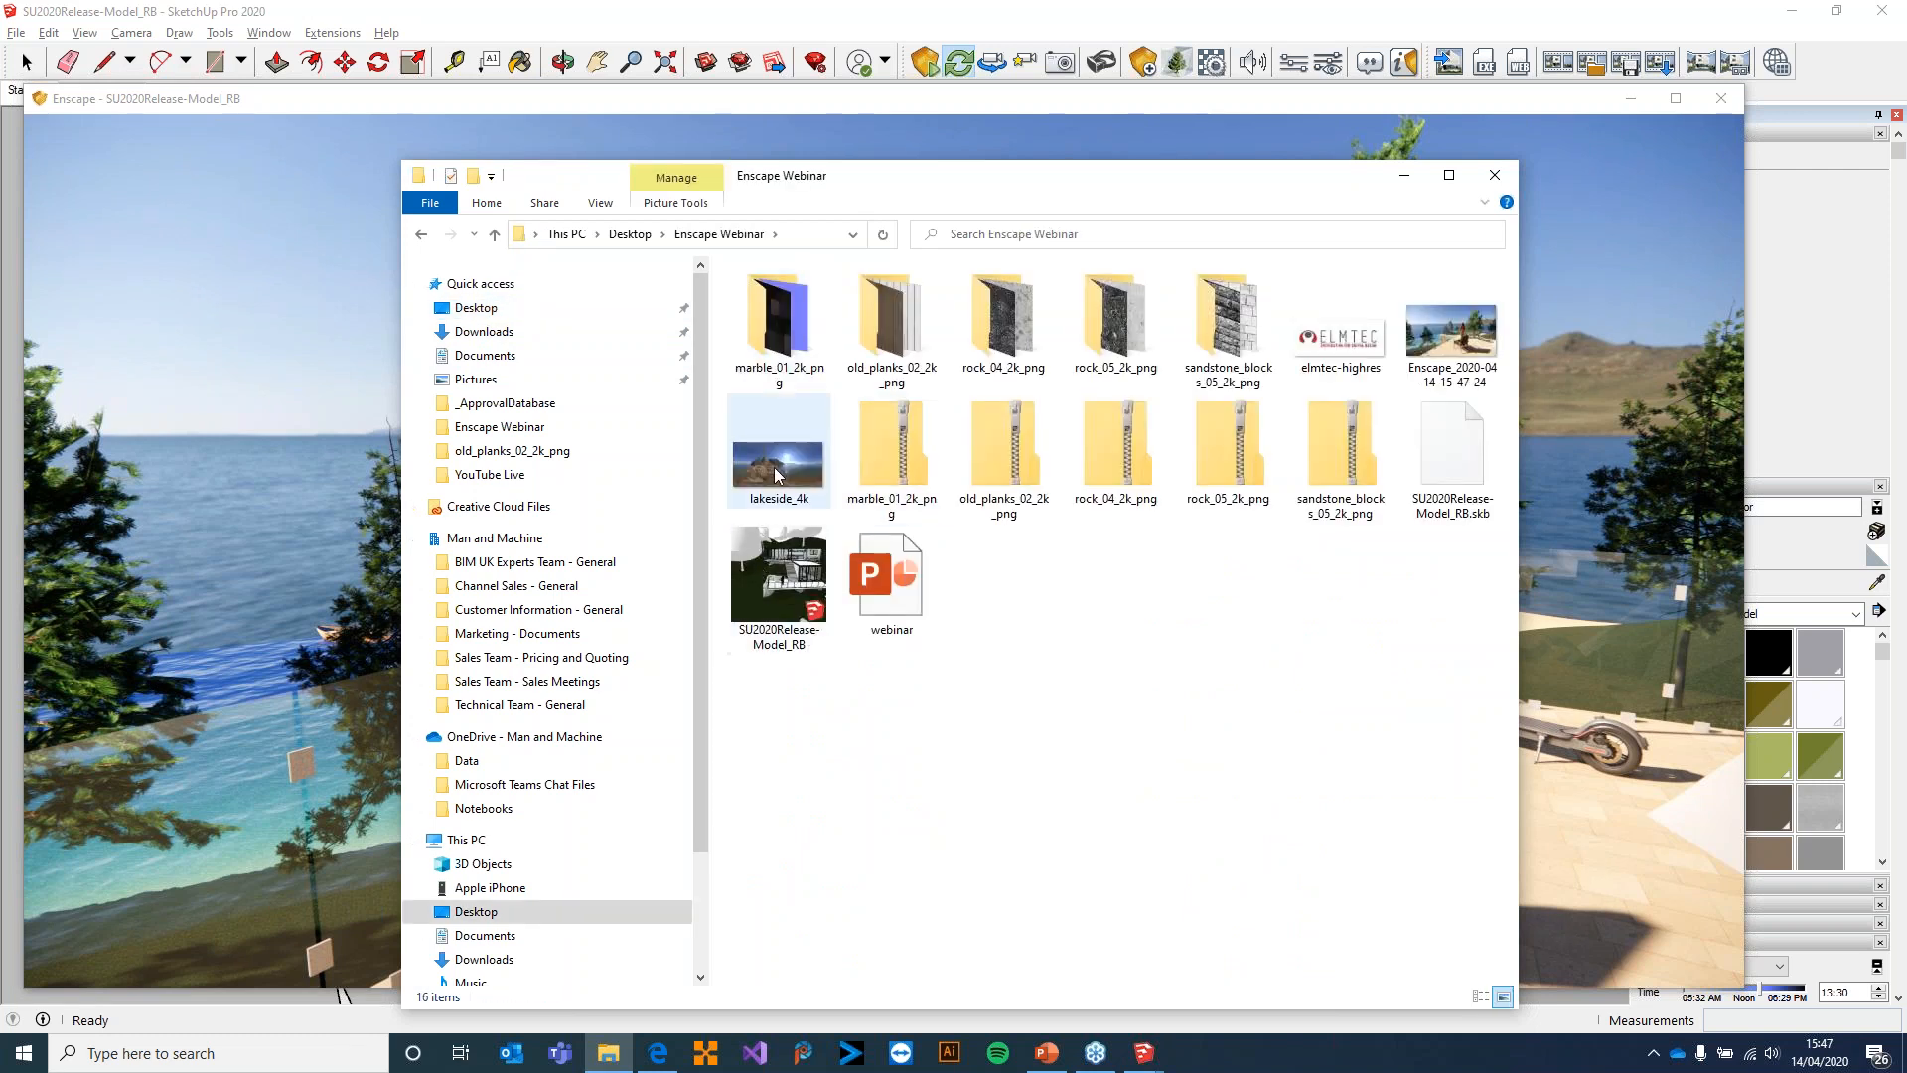
double_click(775, 475)
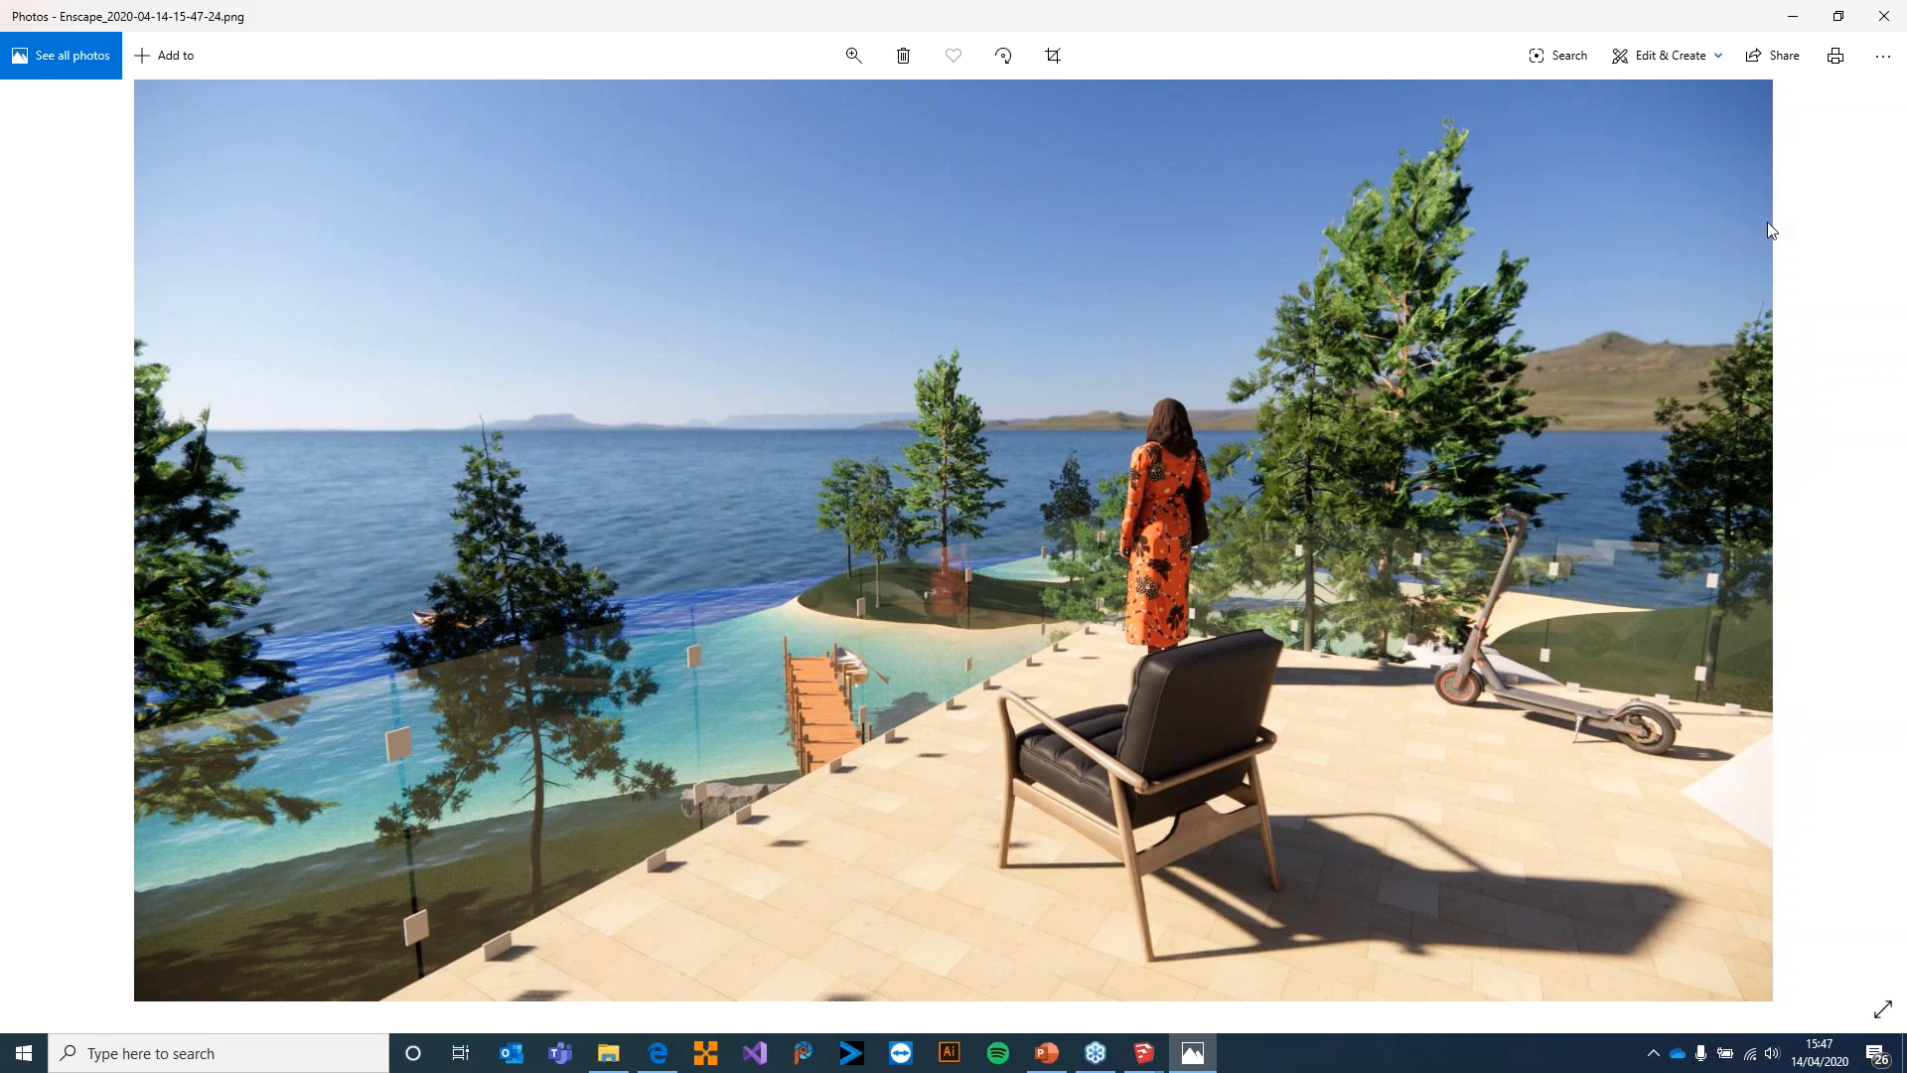
left_click(1884, 16)
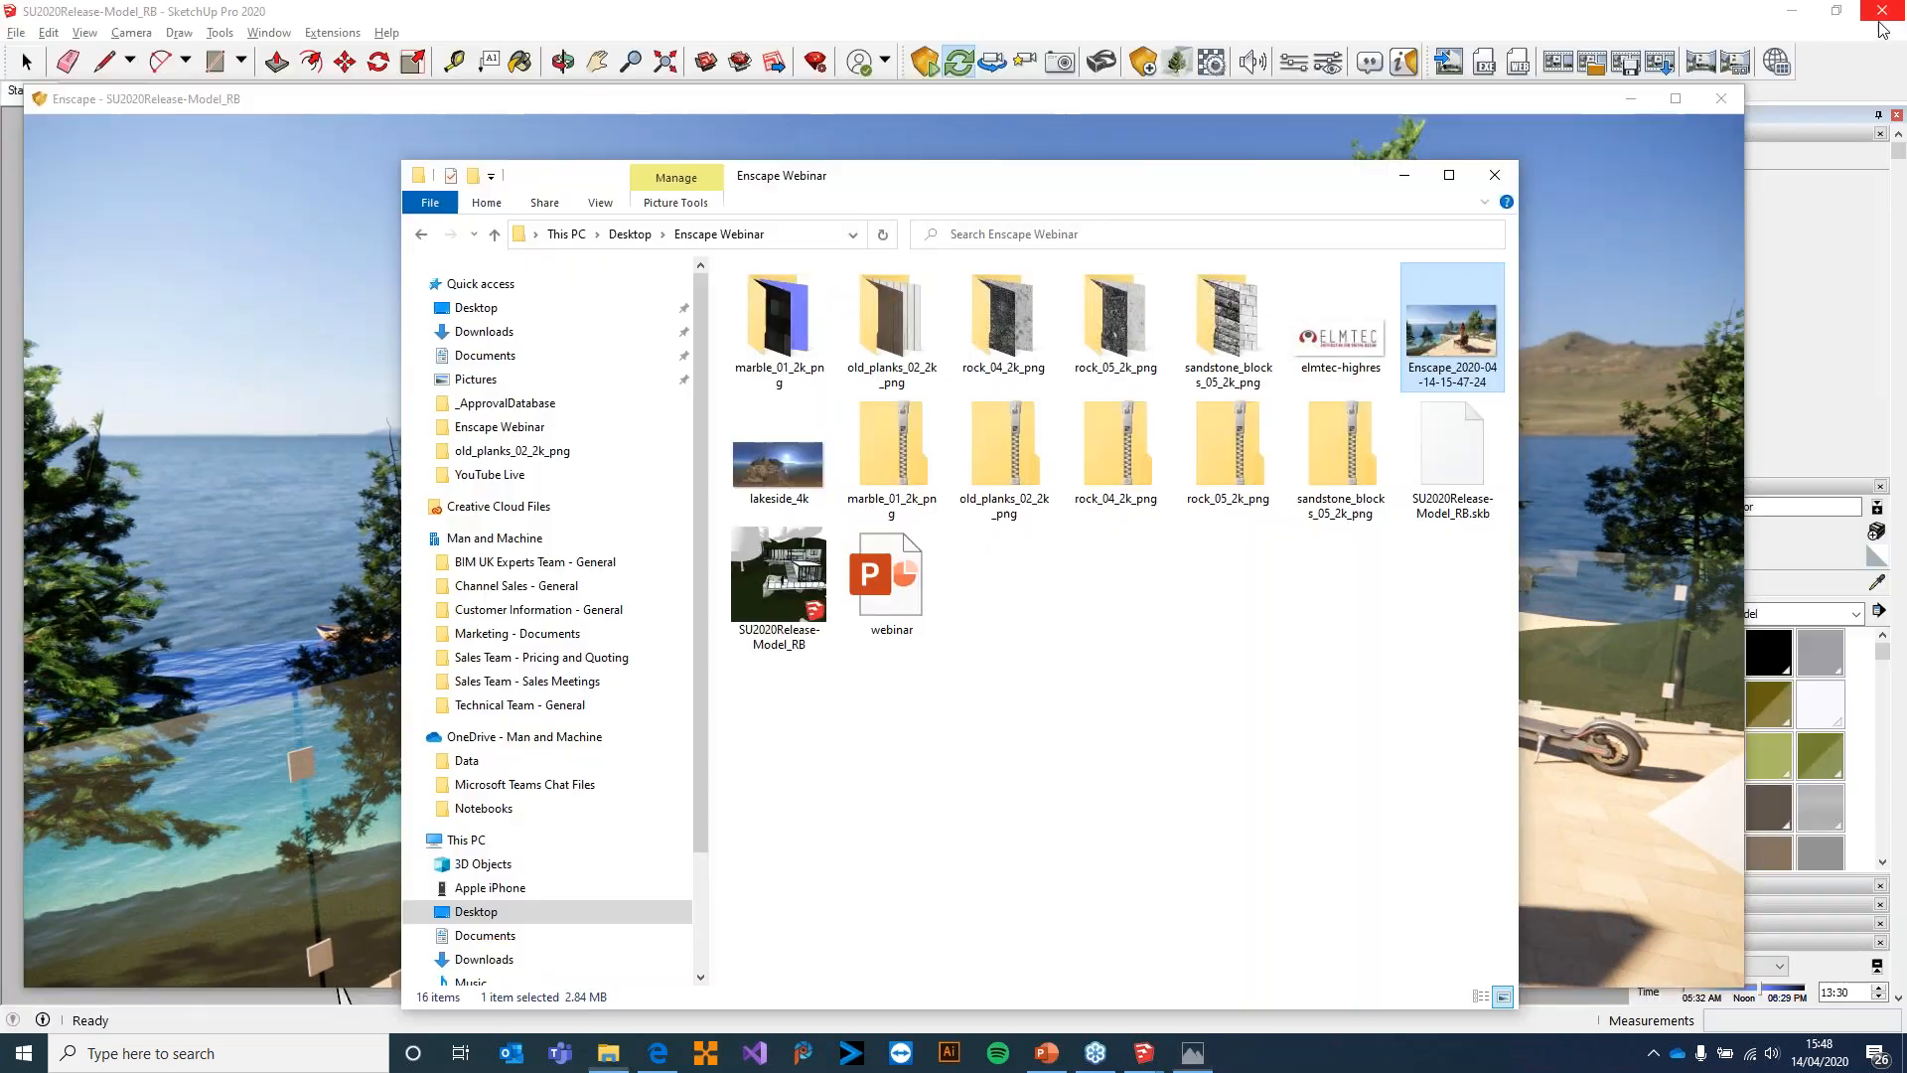
left_click(997, 13)
Fly around the lower terrace in Enscape, looking at the lake, the house and its staircase, and return to SketchUp
middle_click_drag(1148, 628, 1231, 631)
key("alt+Tab")
key("Tab")
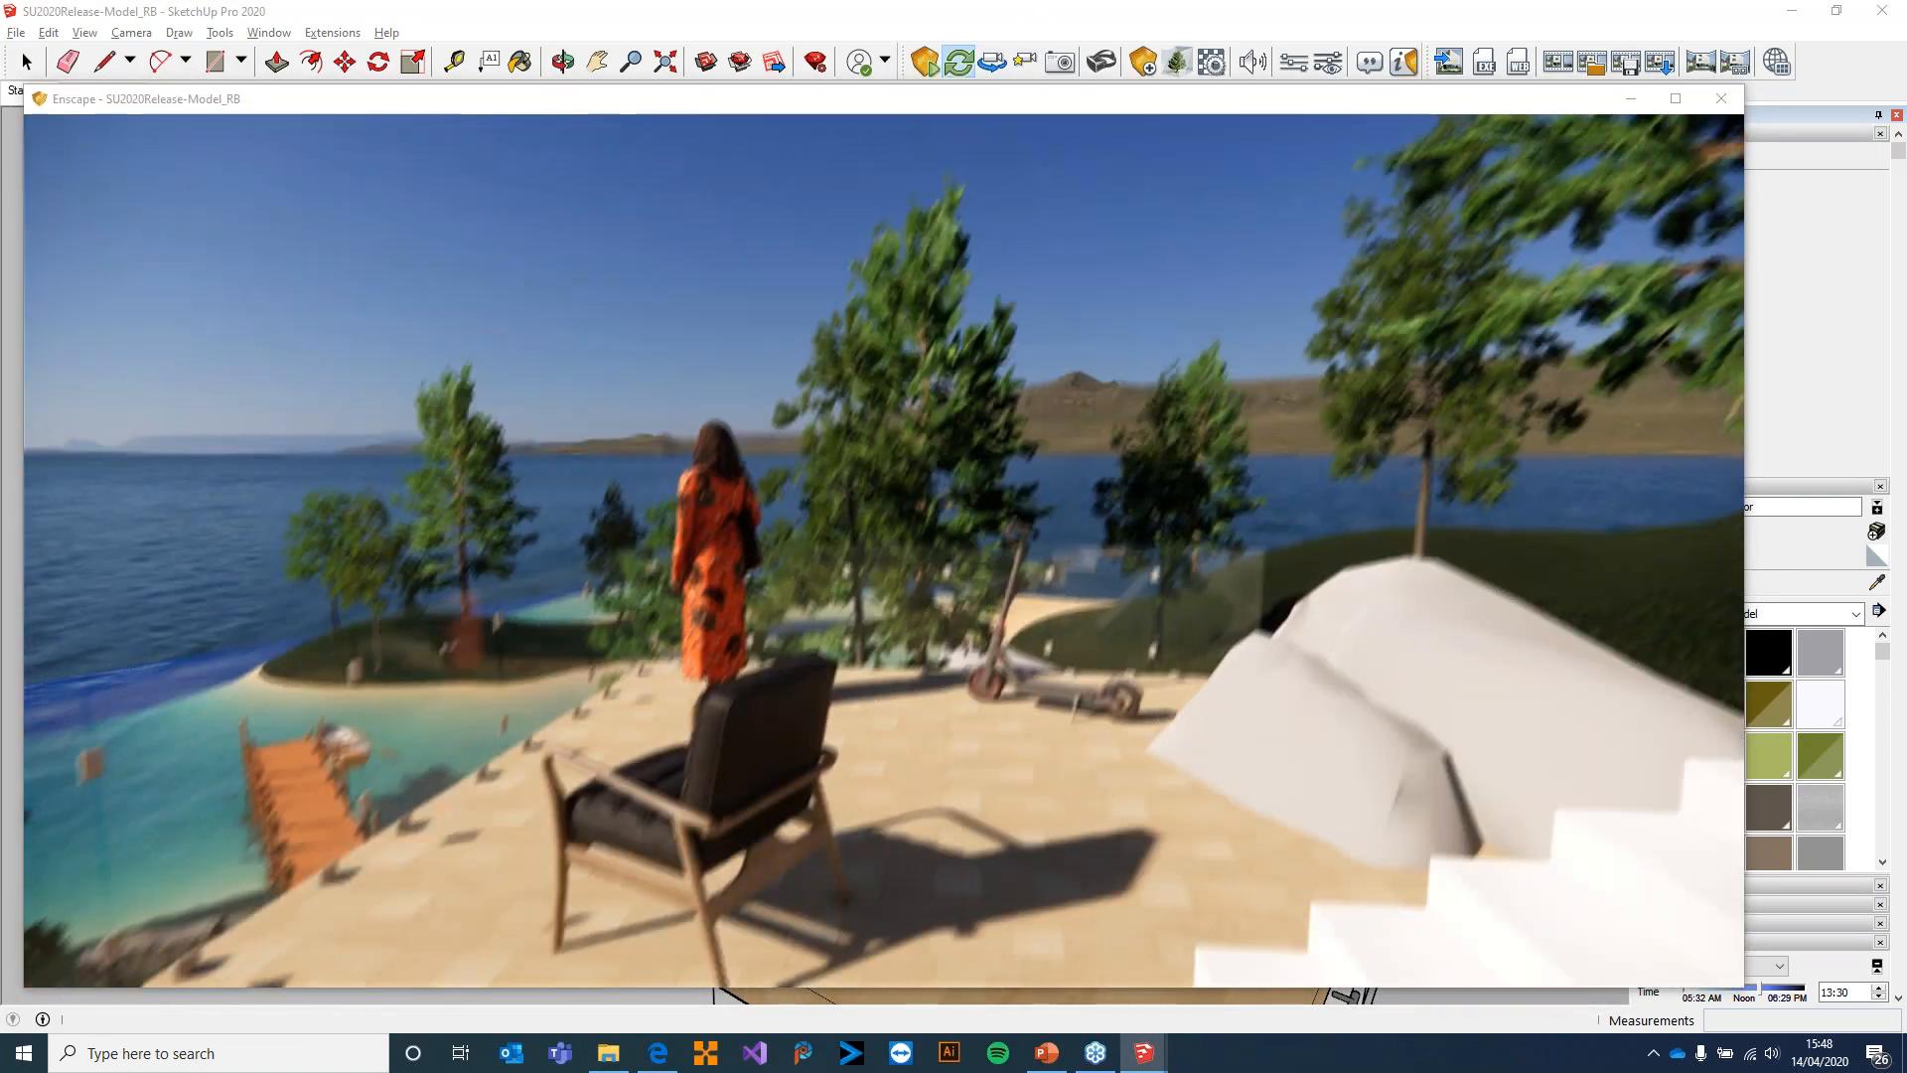
key("w")
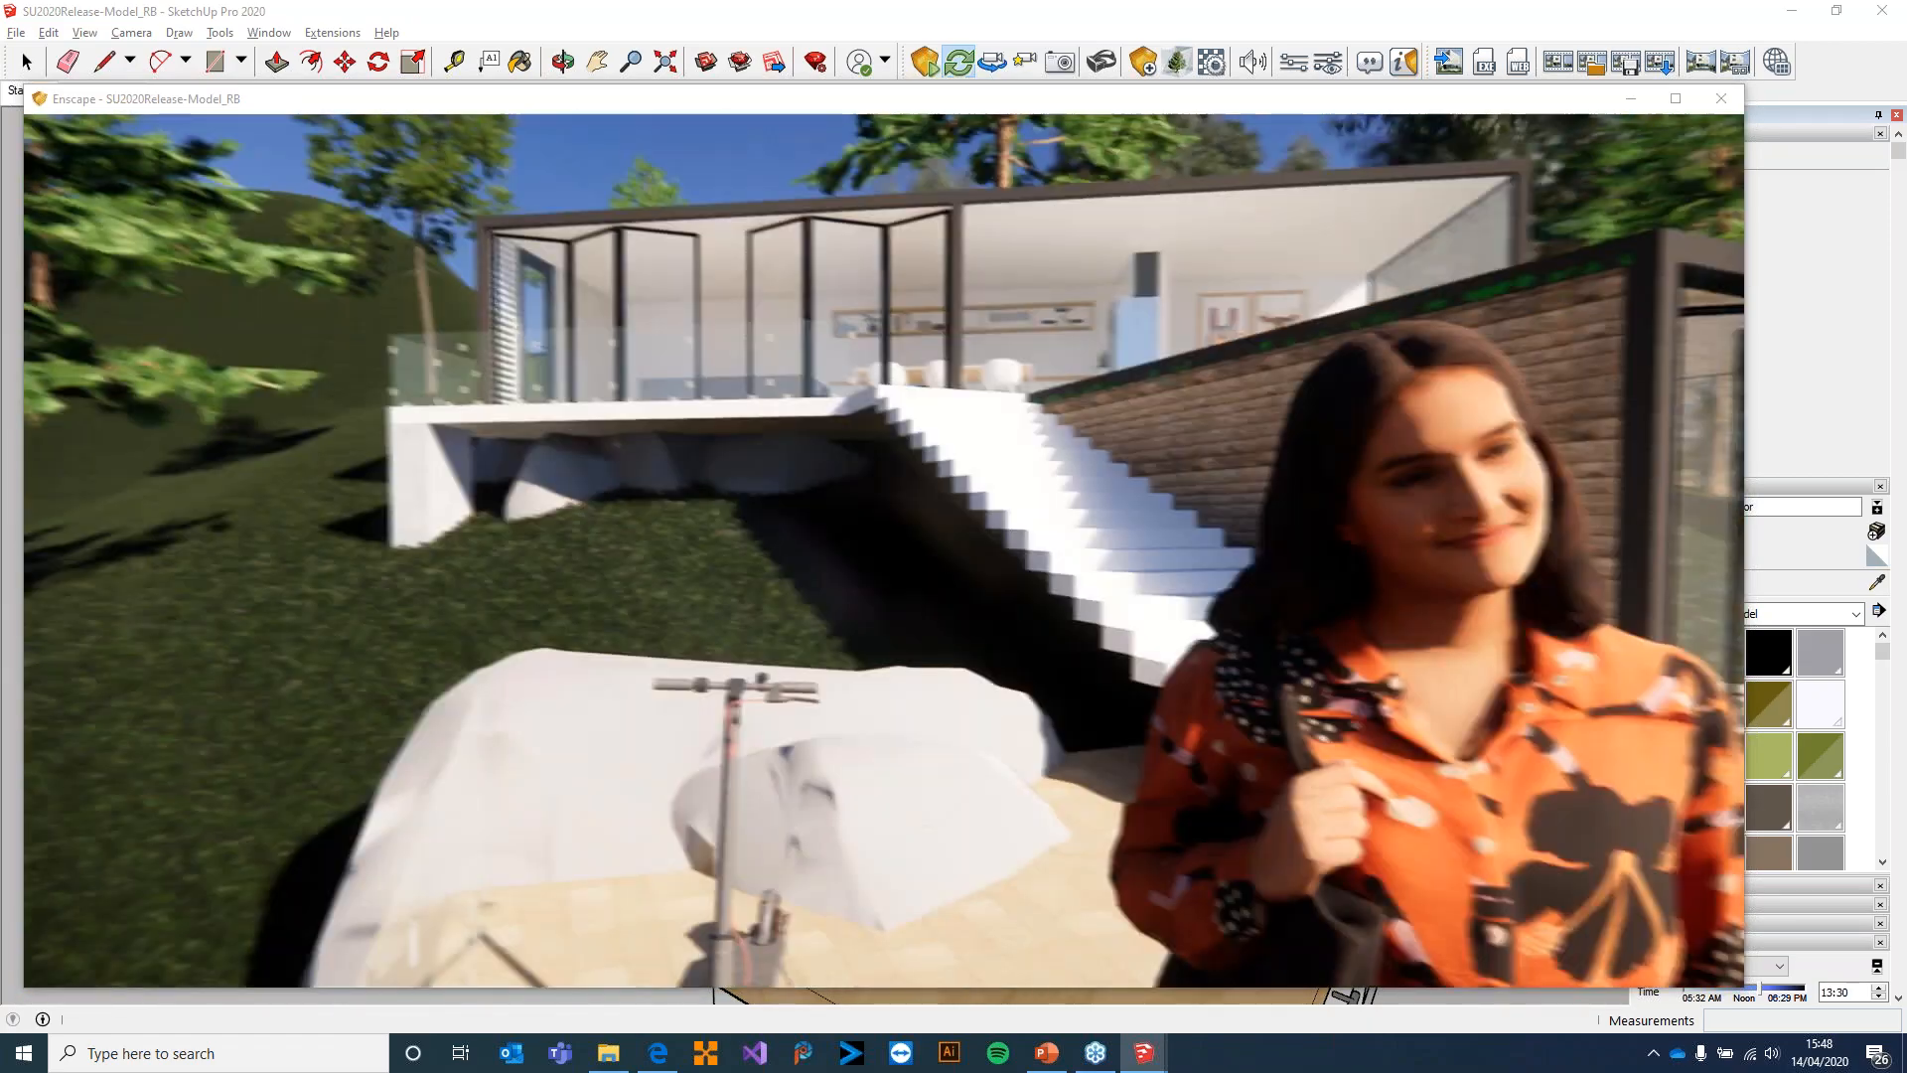
key("w")
key("w")
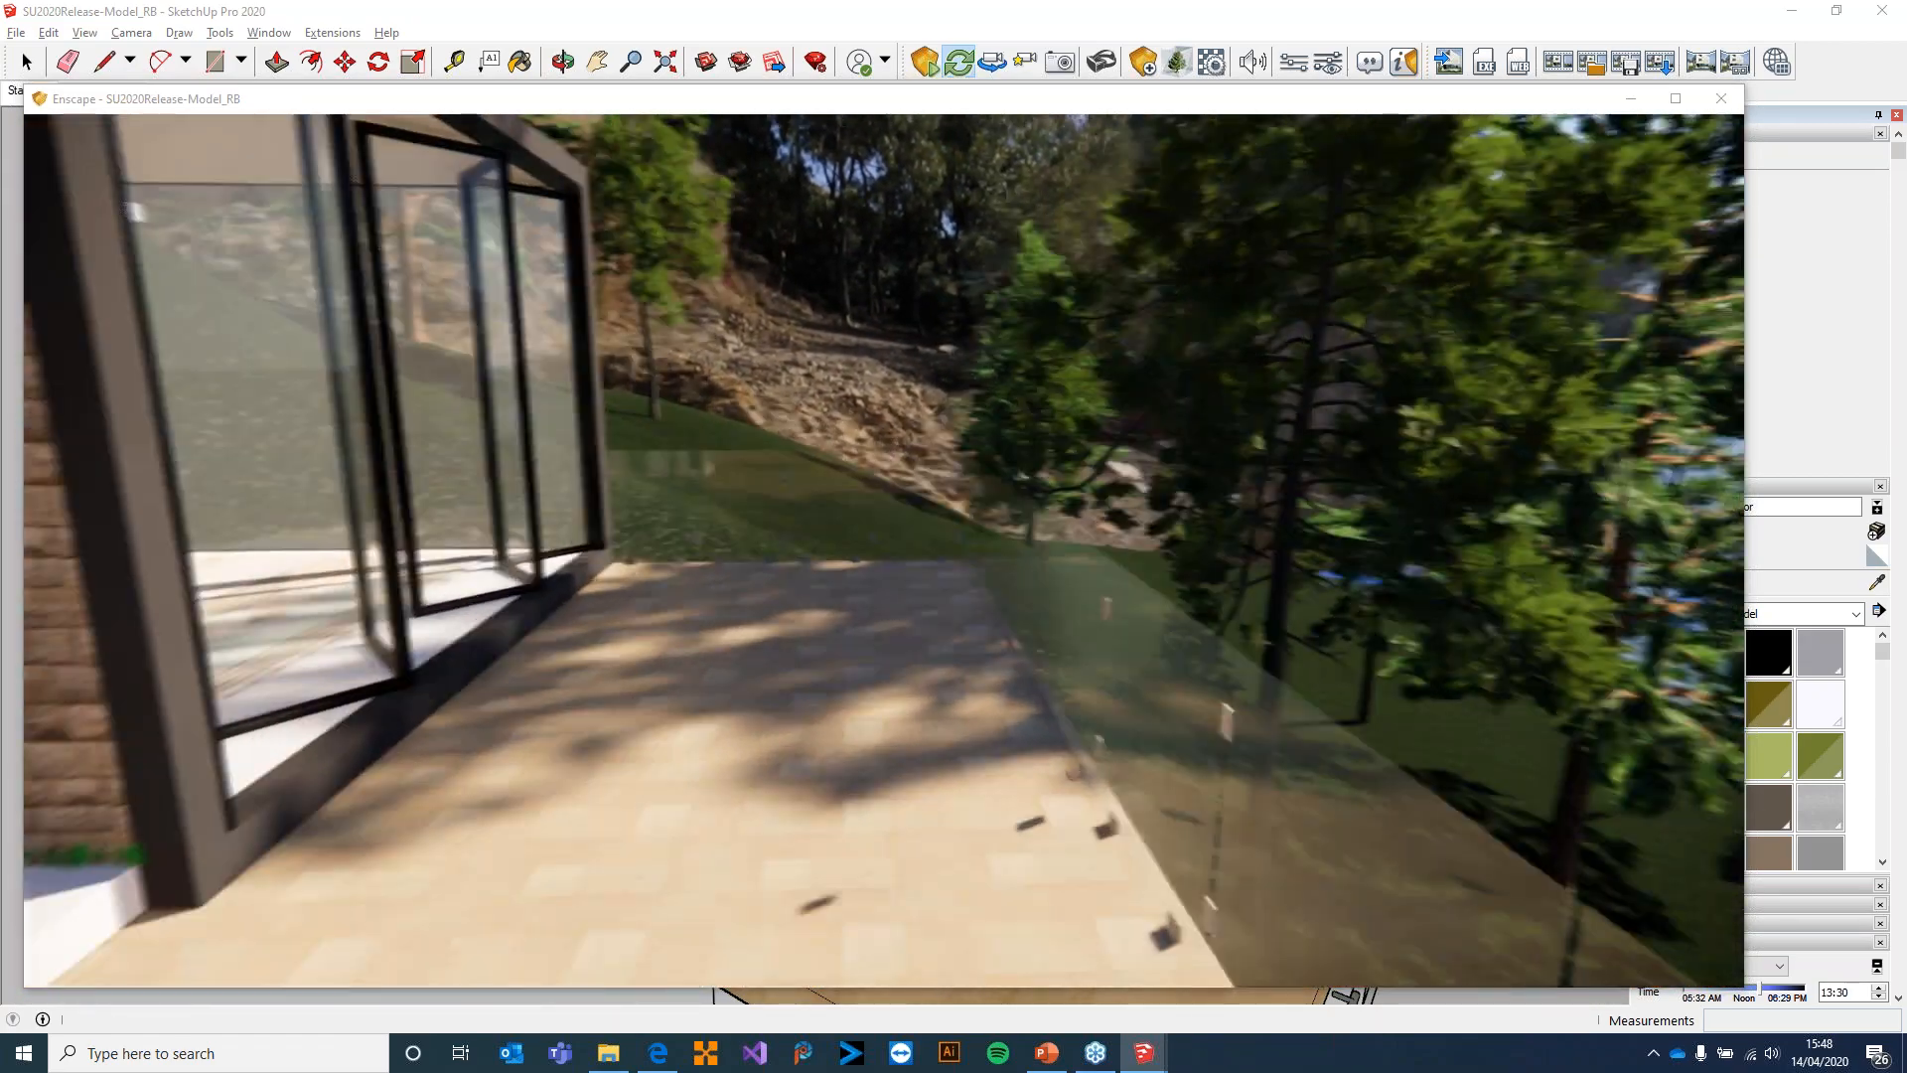
key("w")
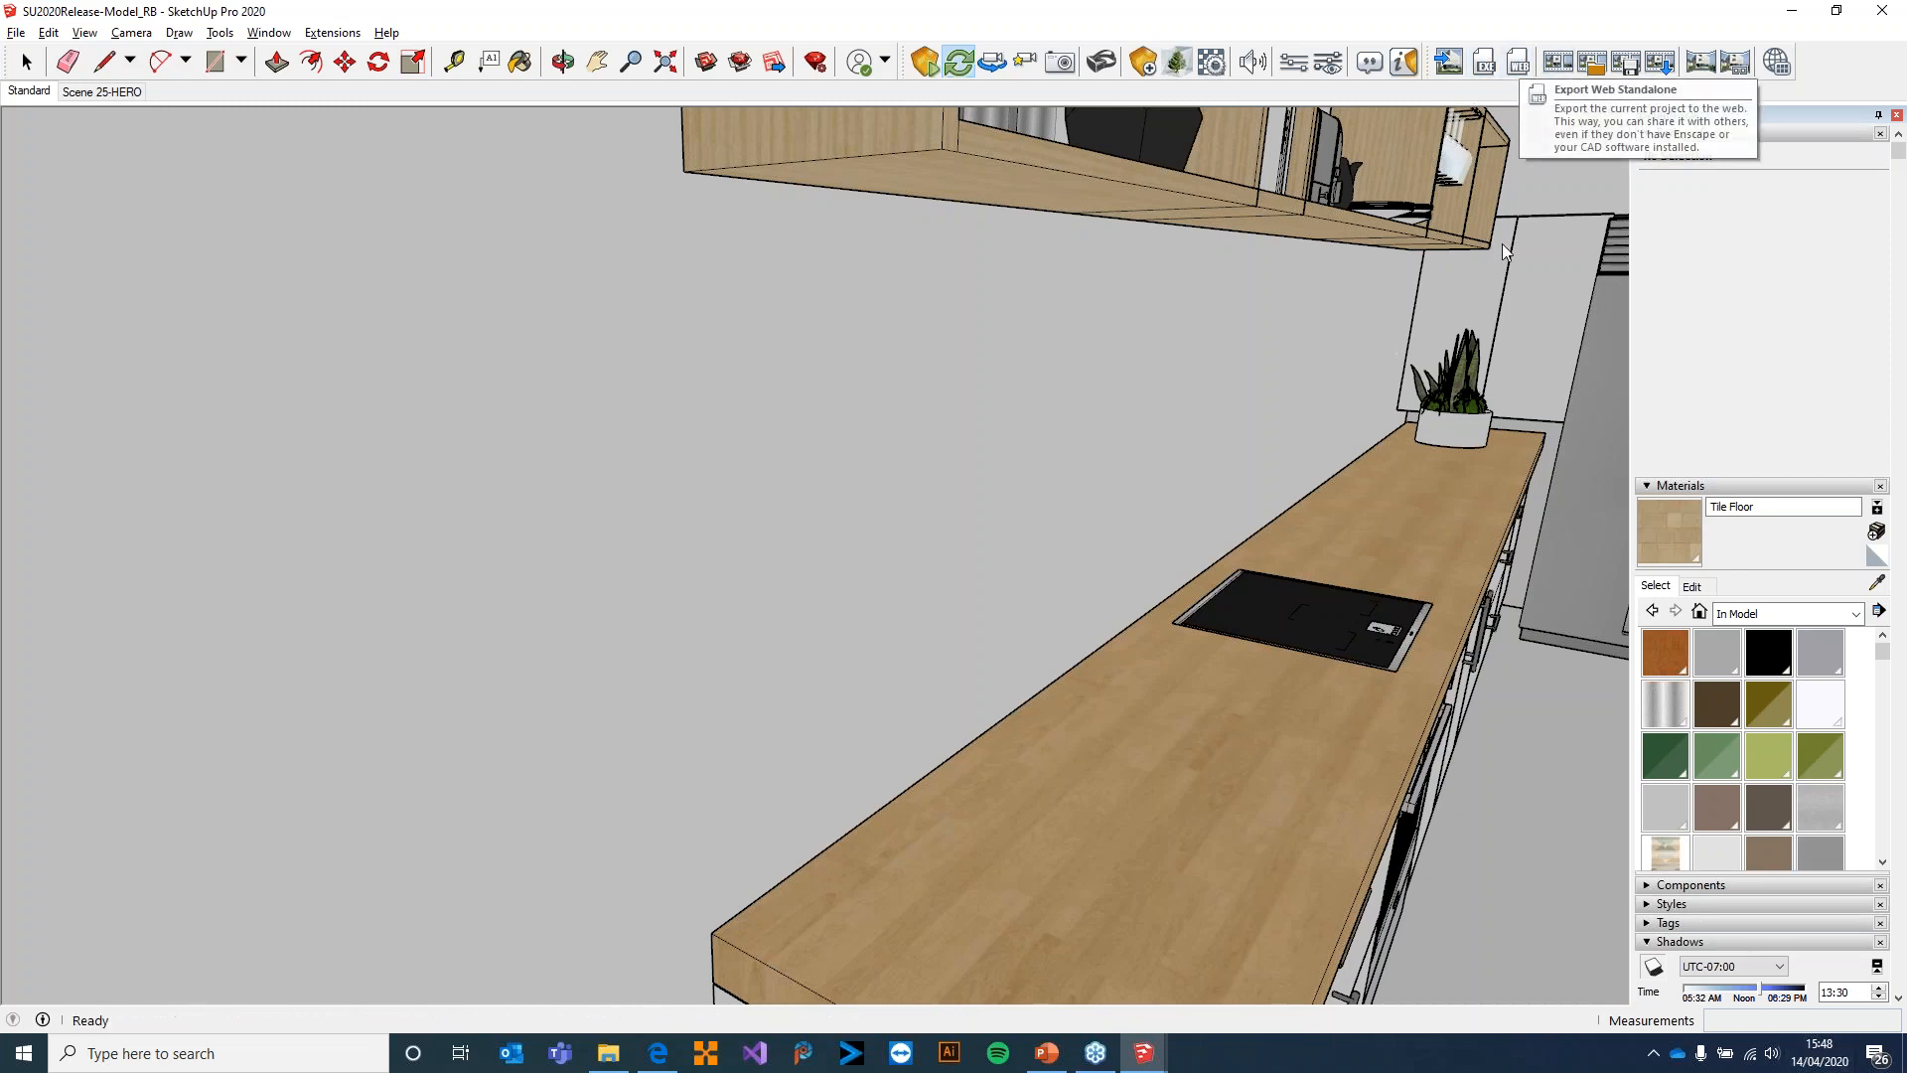
Start a Web Standalone export of the project and cancel it during the upload
left_click(1516, 65)
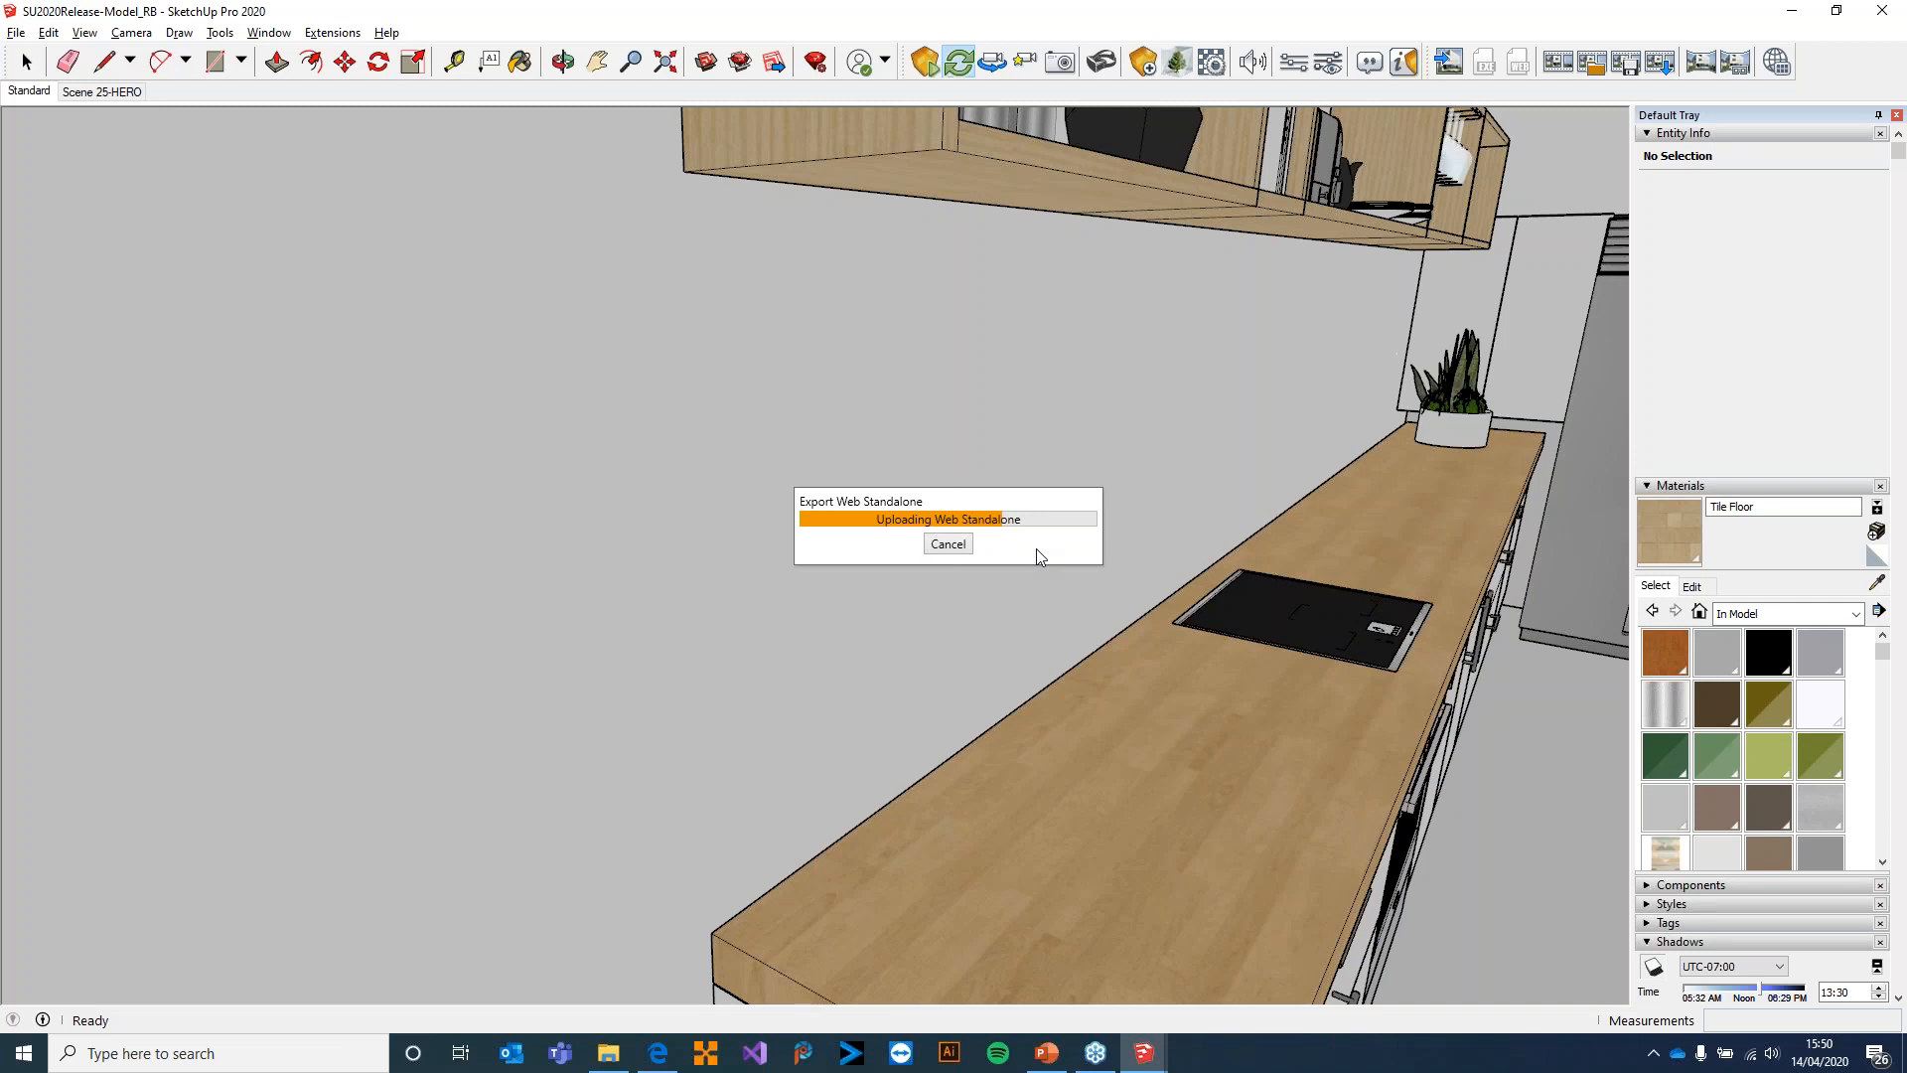
left_click(955, 546)
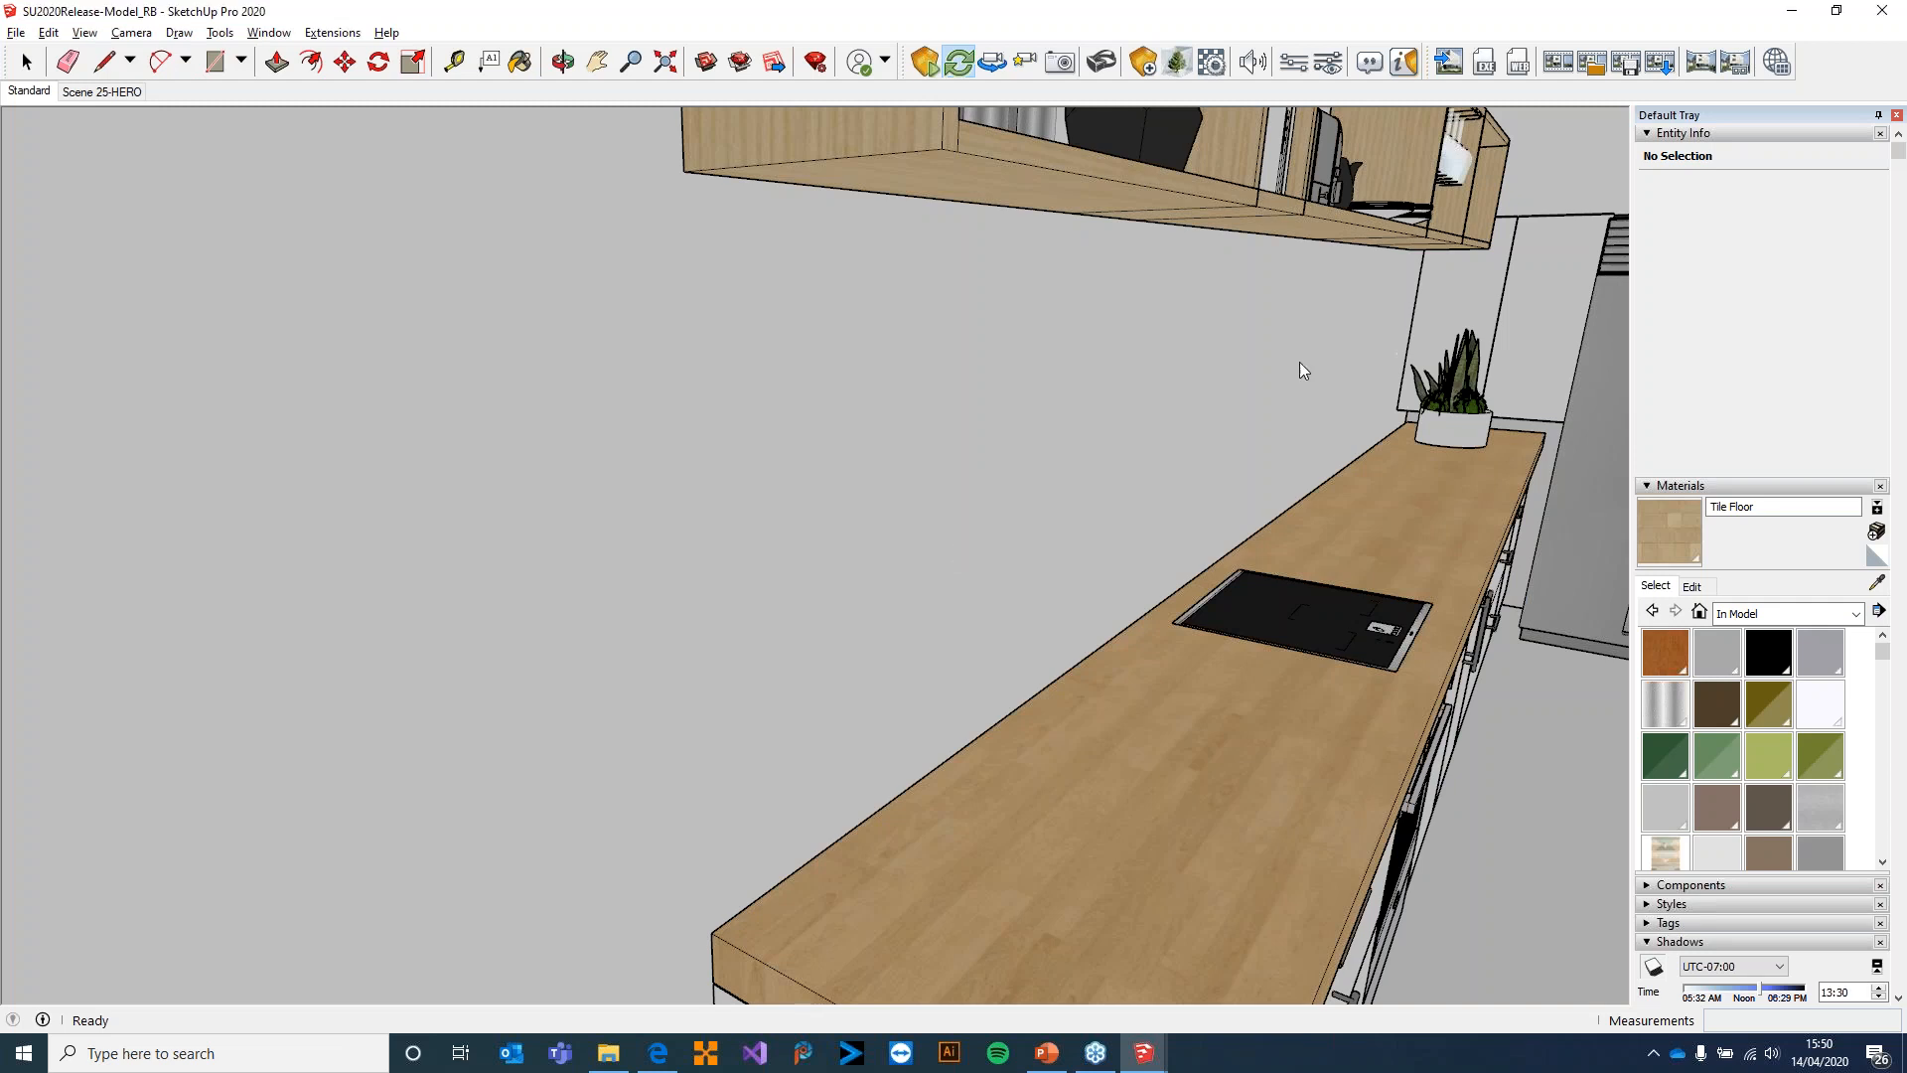
Export the project as the Exe Standalone Enscape__SU2020Release-Model_RB in the Desktop's Enscape Webinar folder
left_click(1485, 66)
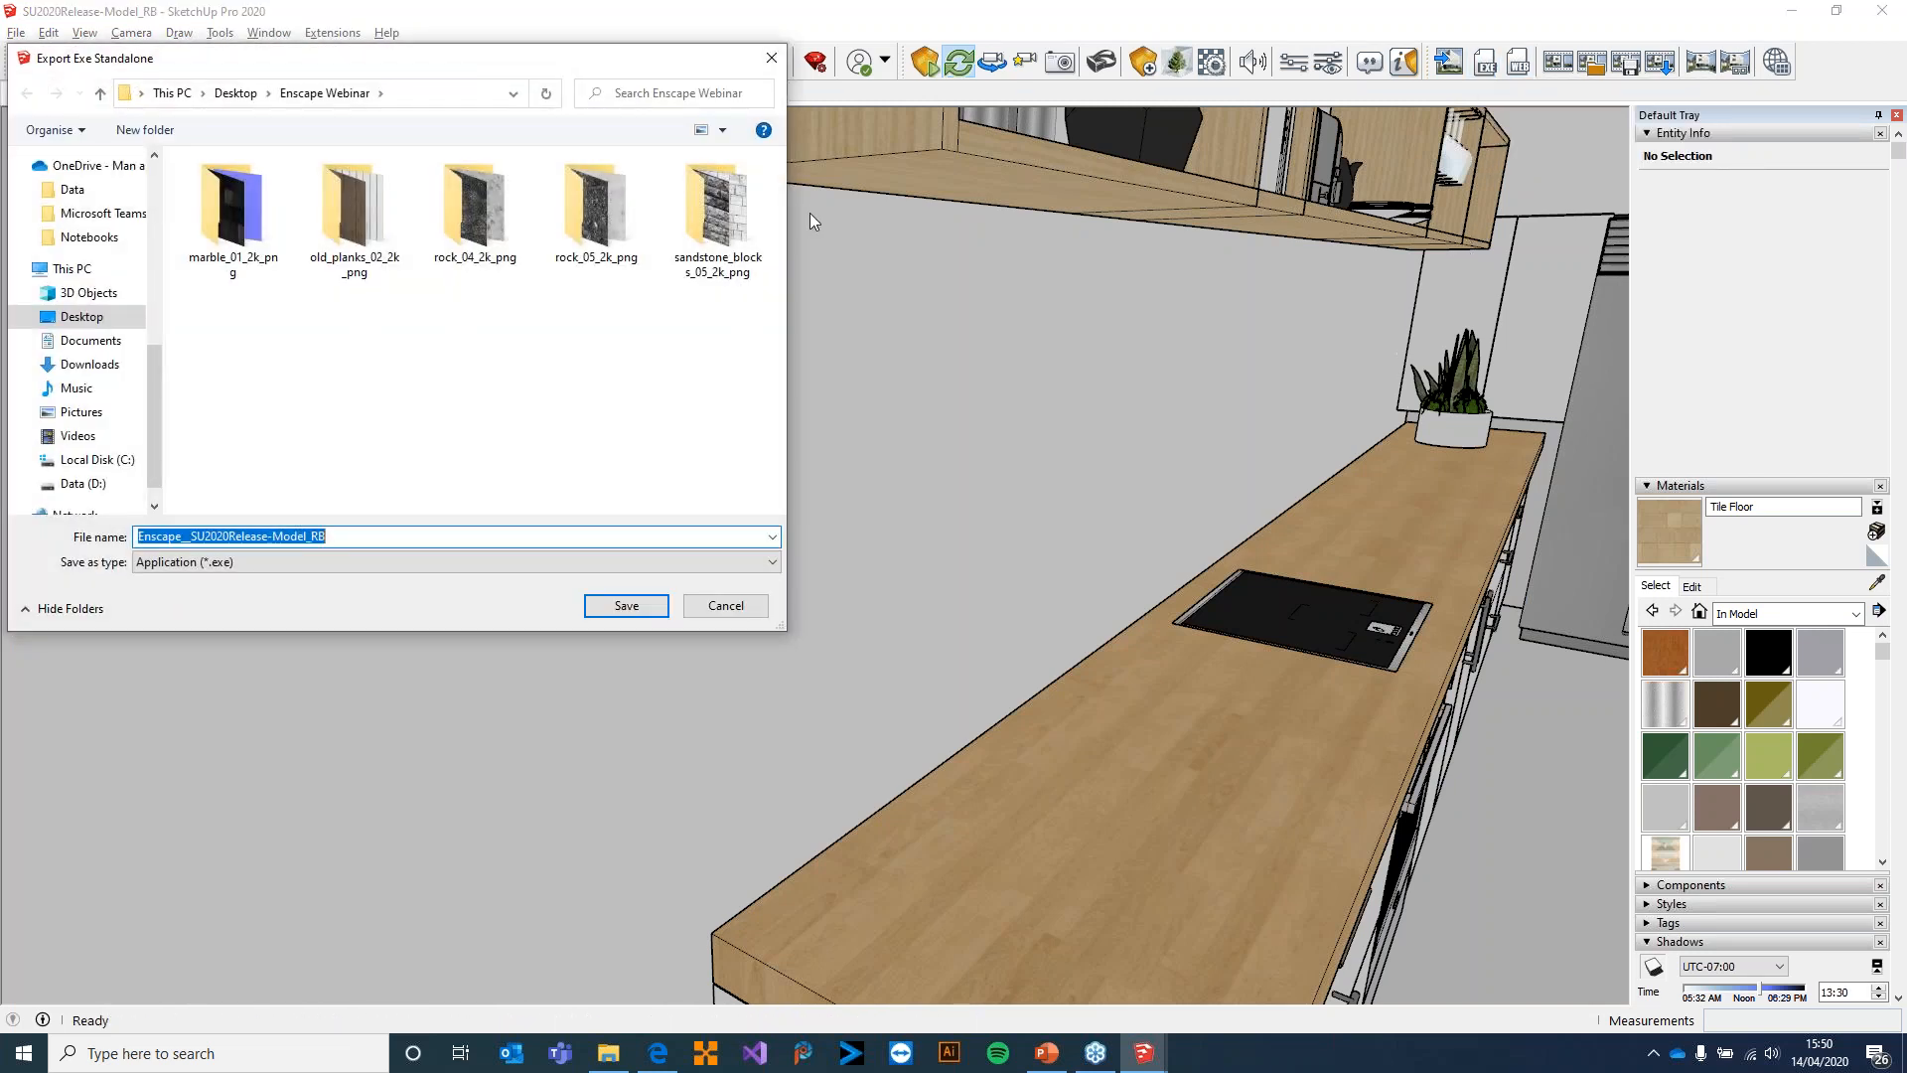
left_click(627, 606)
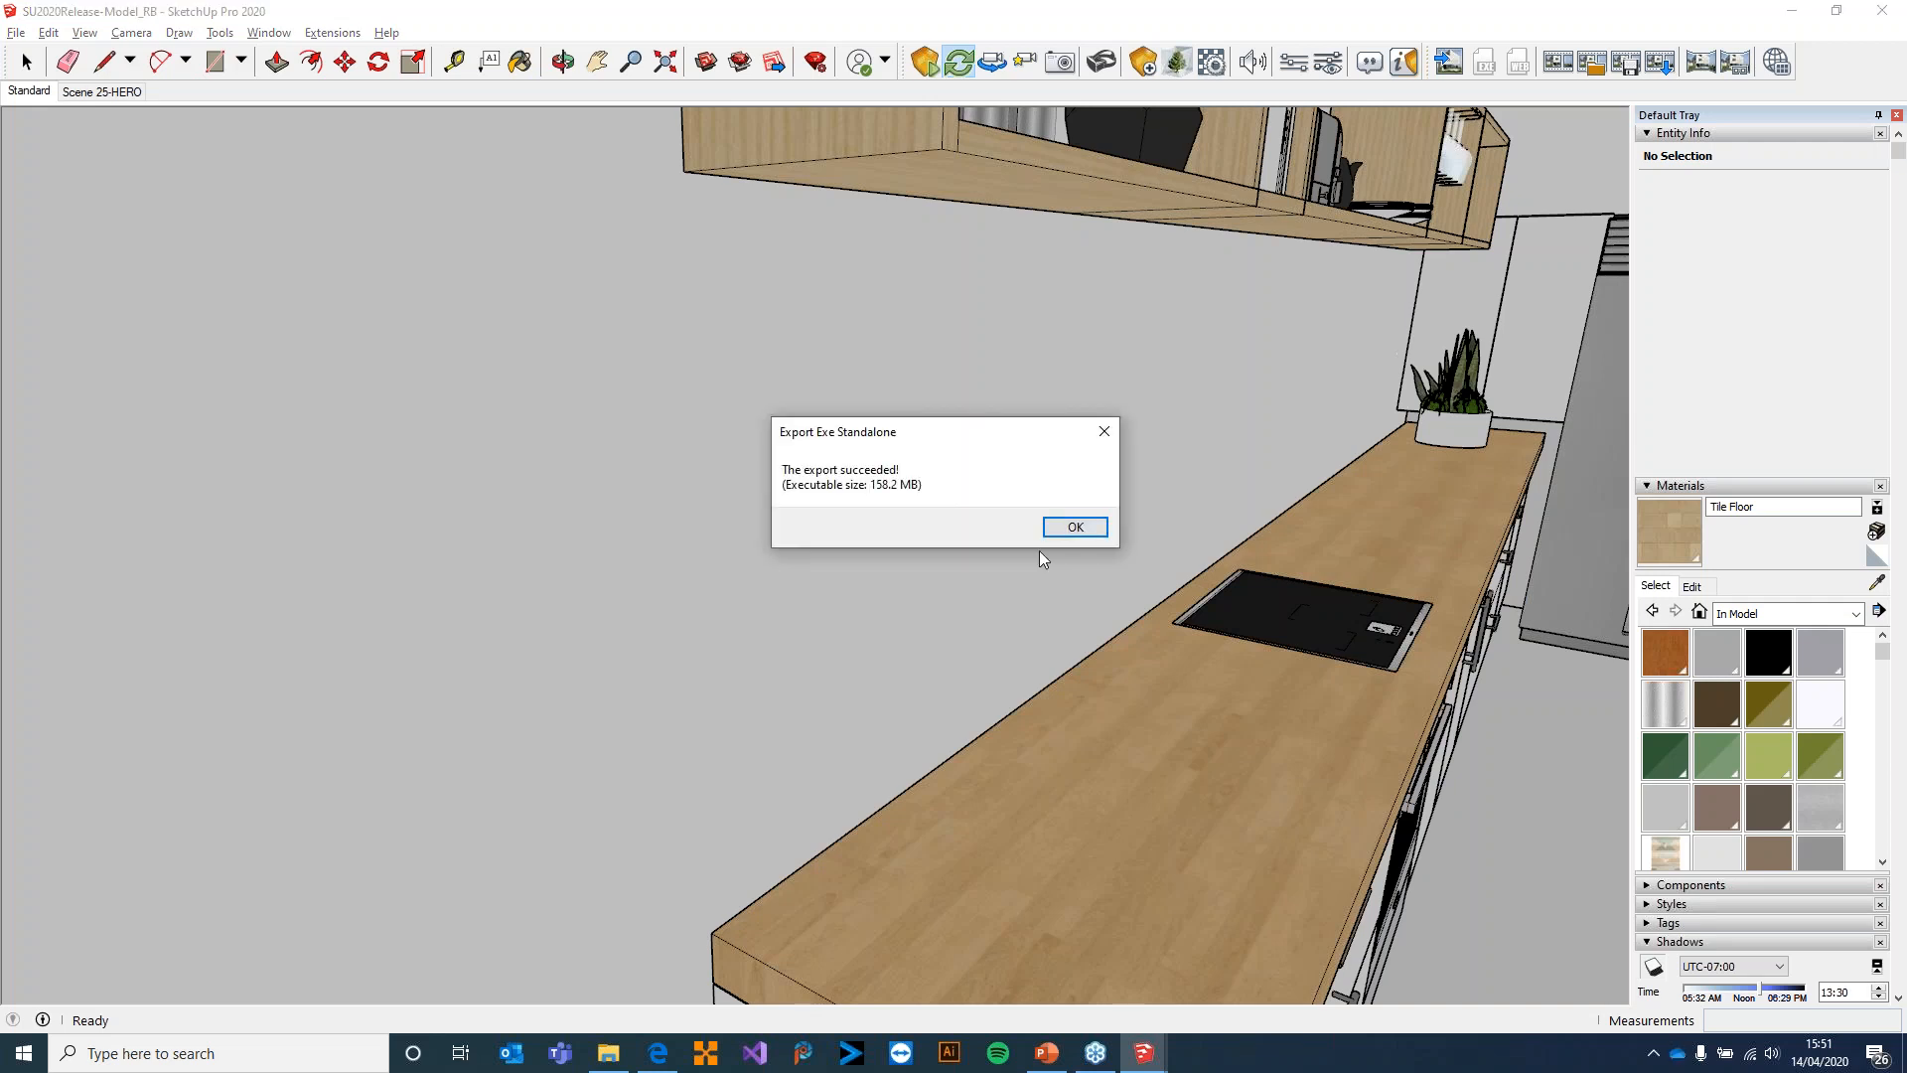
left_click(1057, 530)
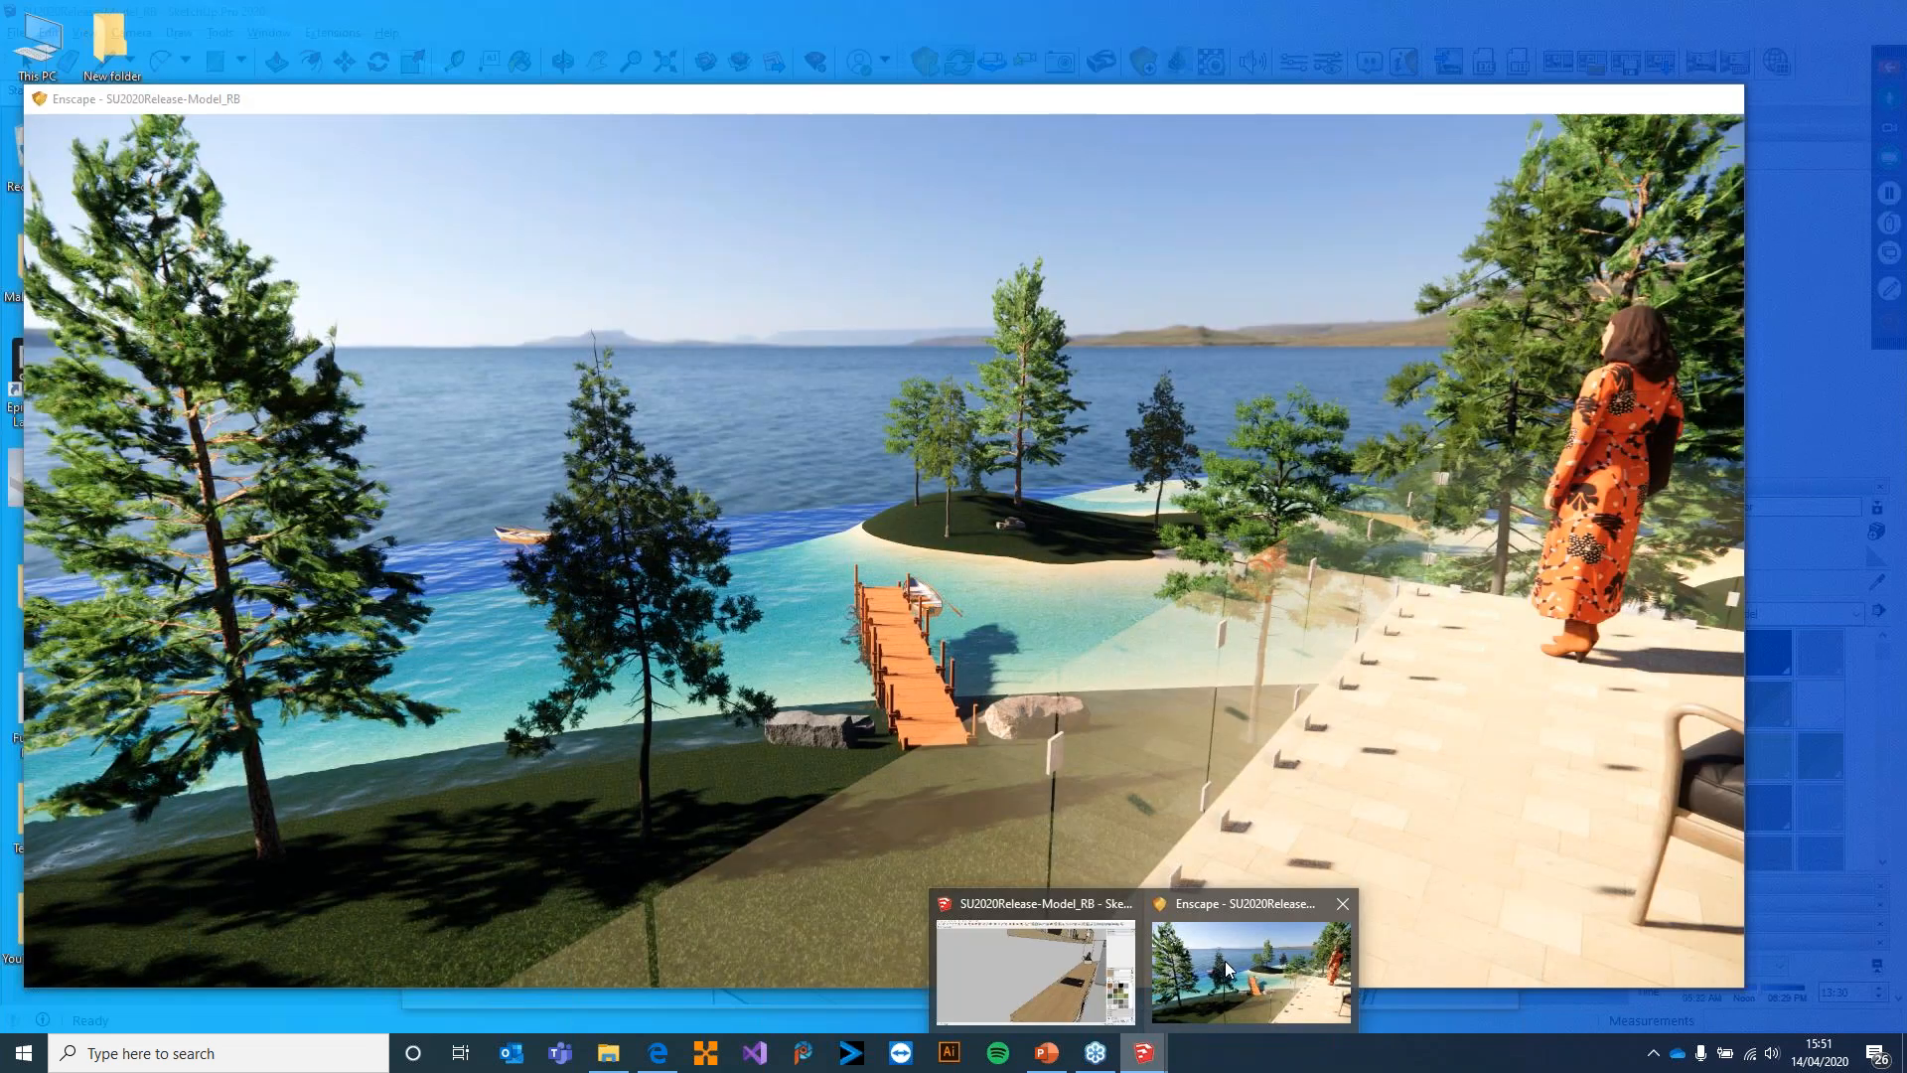
Fly out in Enscape to frame the whole house and terrace on the hillside, and return to SketchUp
left_click(1229, 970)
left_click_drag(1176, 738, 1545, 686)
key("a")
key("w")
left_click_drag(1028, 690, 1065, 667)
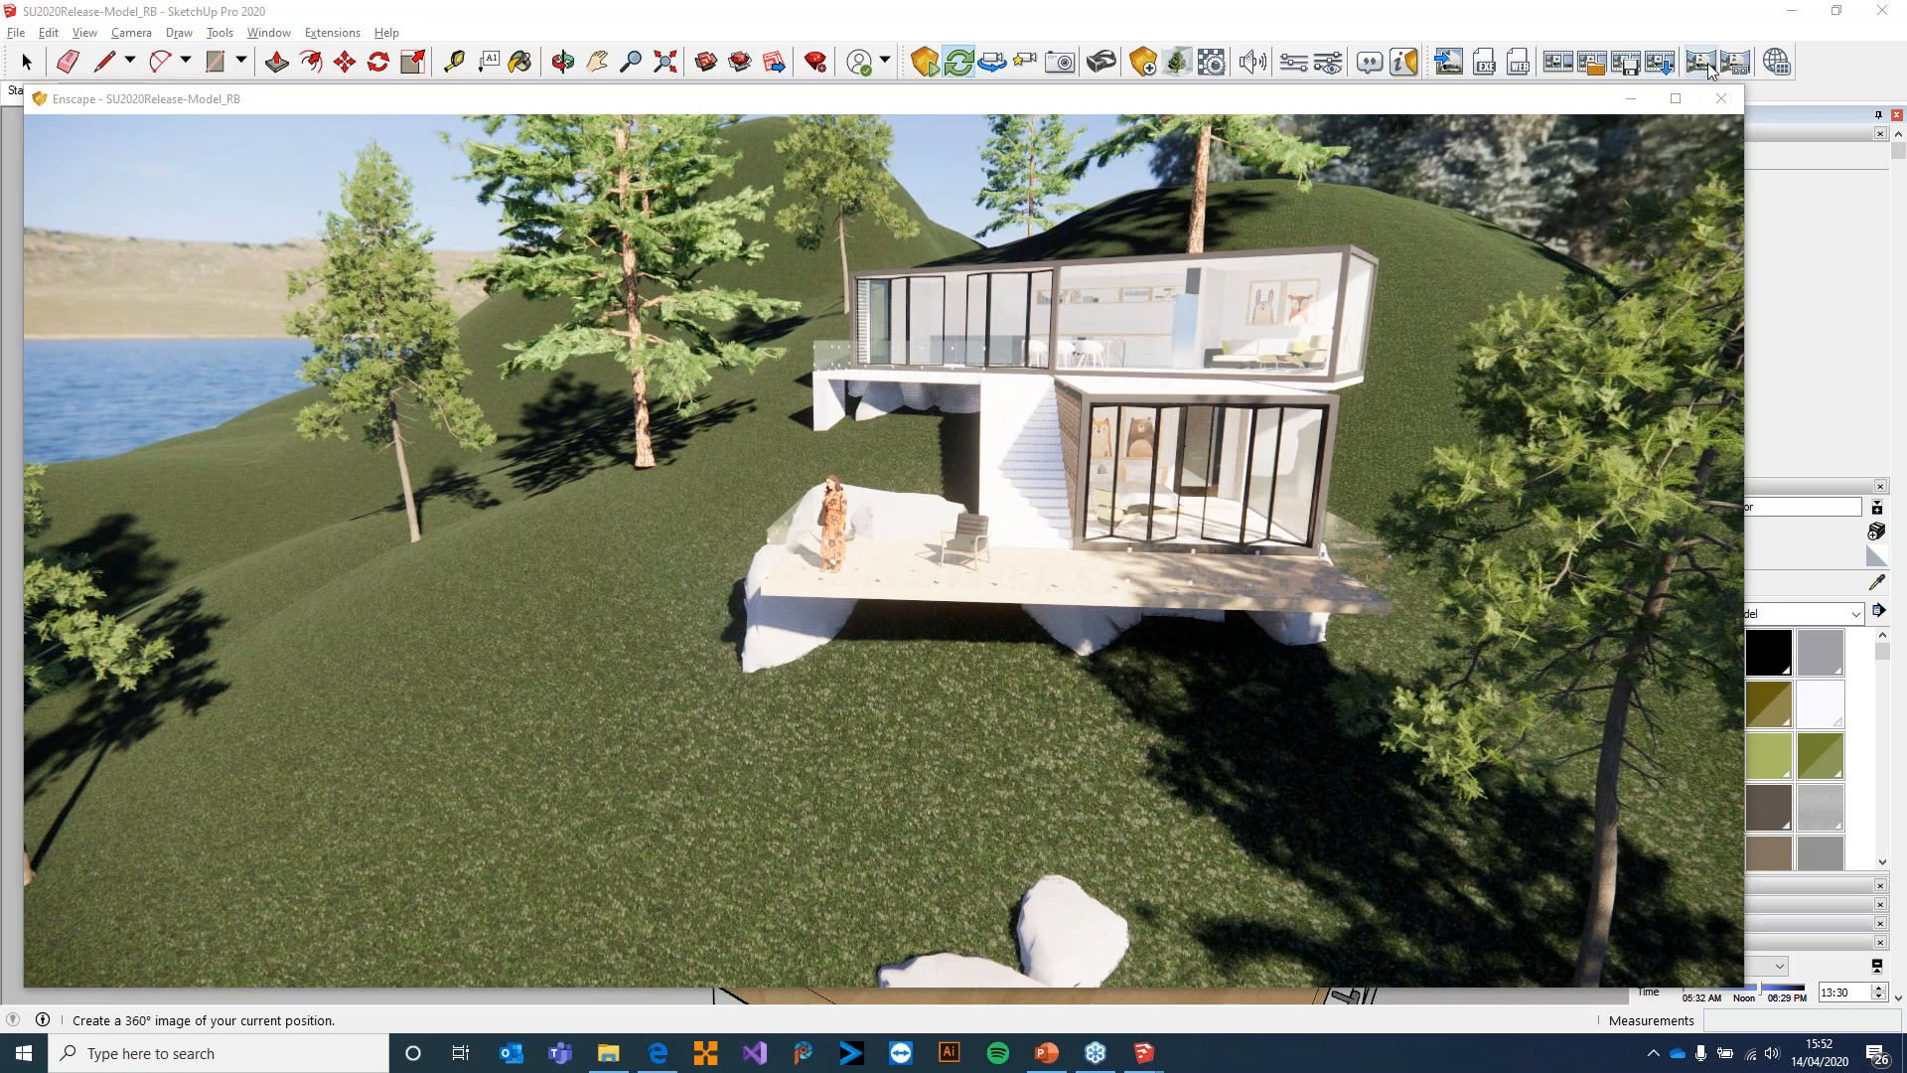
left_click(1631, 100)
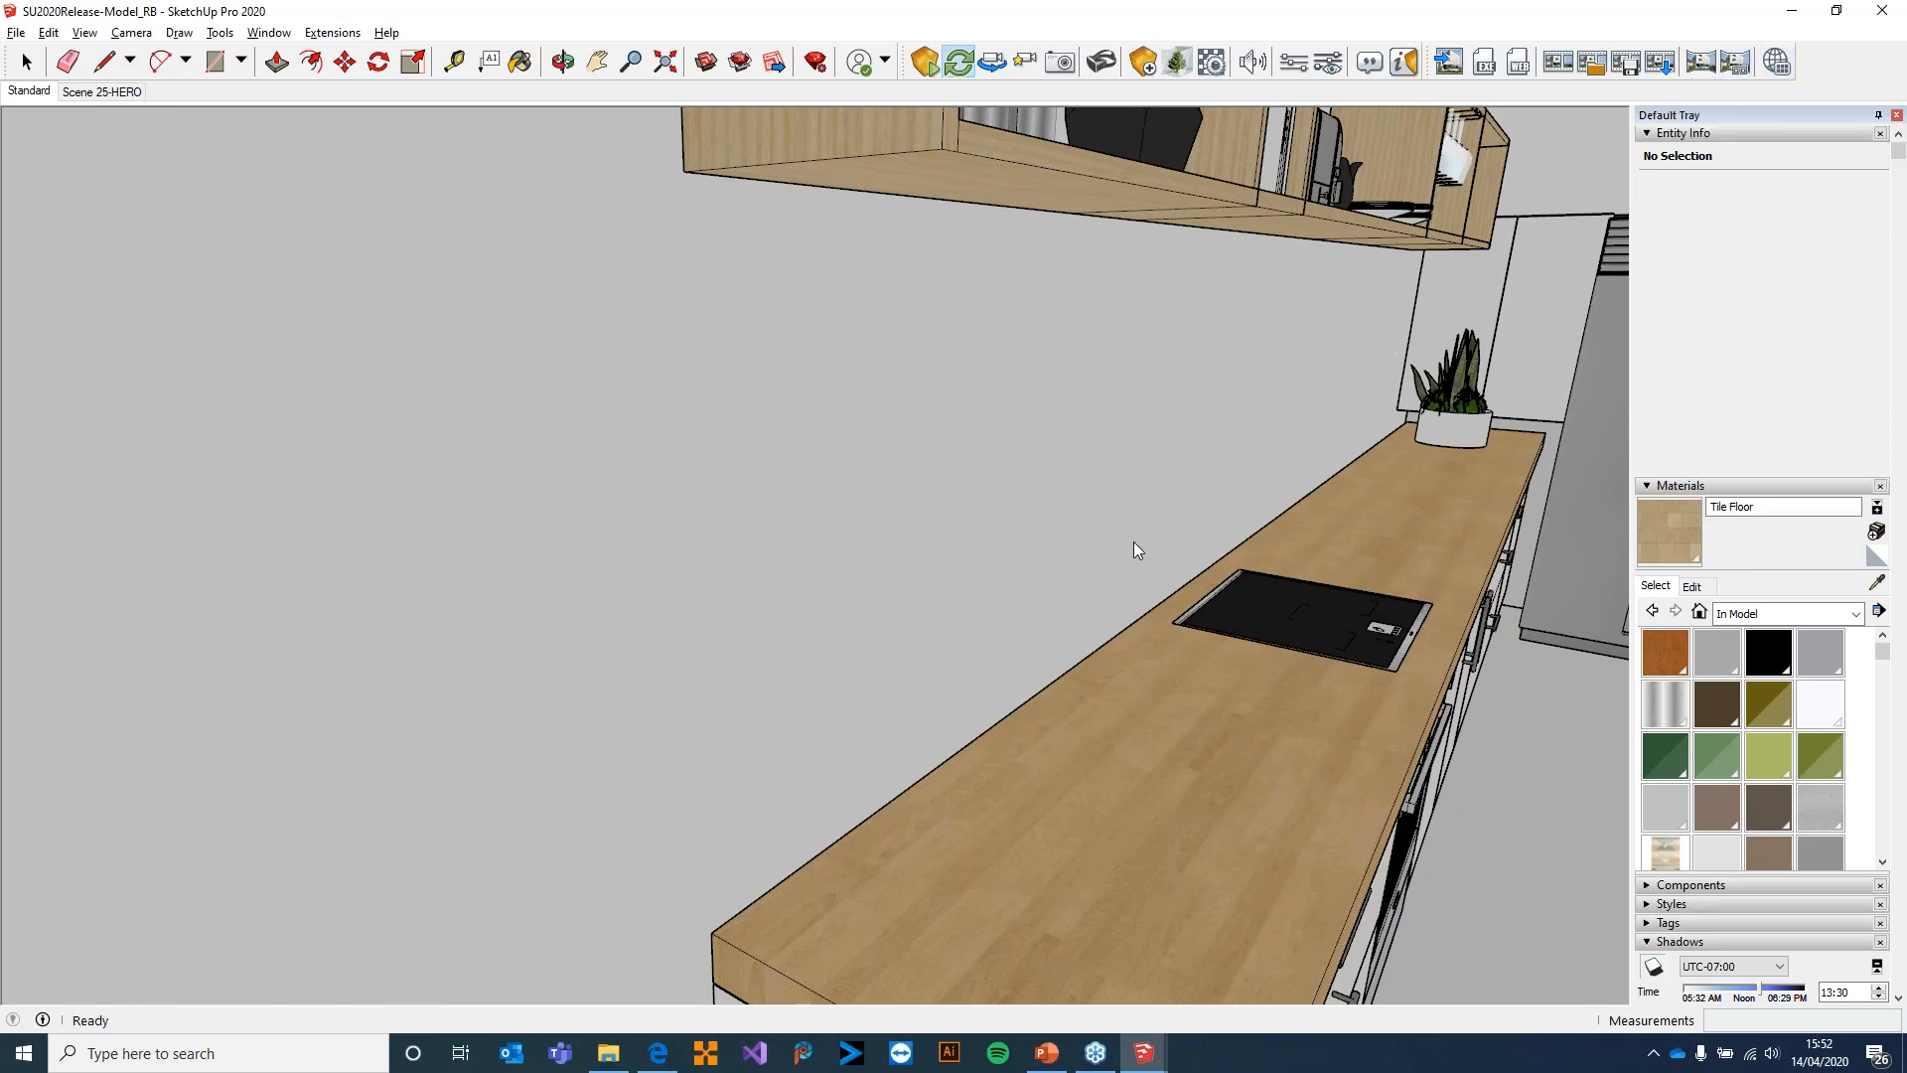
Fly to the lower terrace behind the armchair and the woman in Enscape and render a 360° panorama from there
left_click(1194, 939)
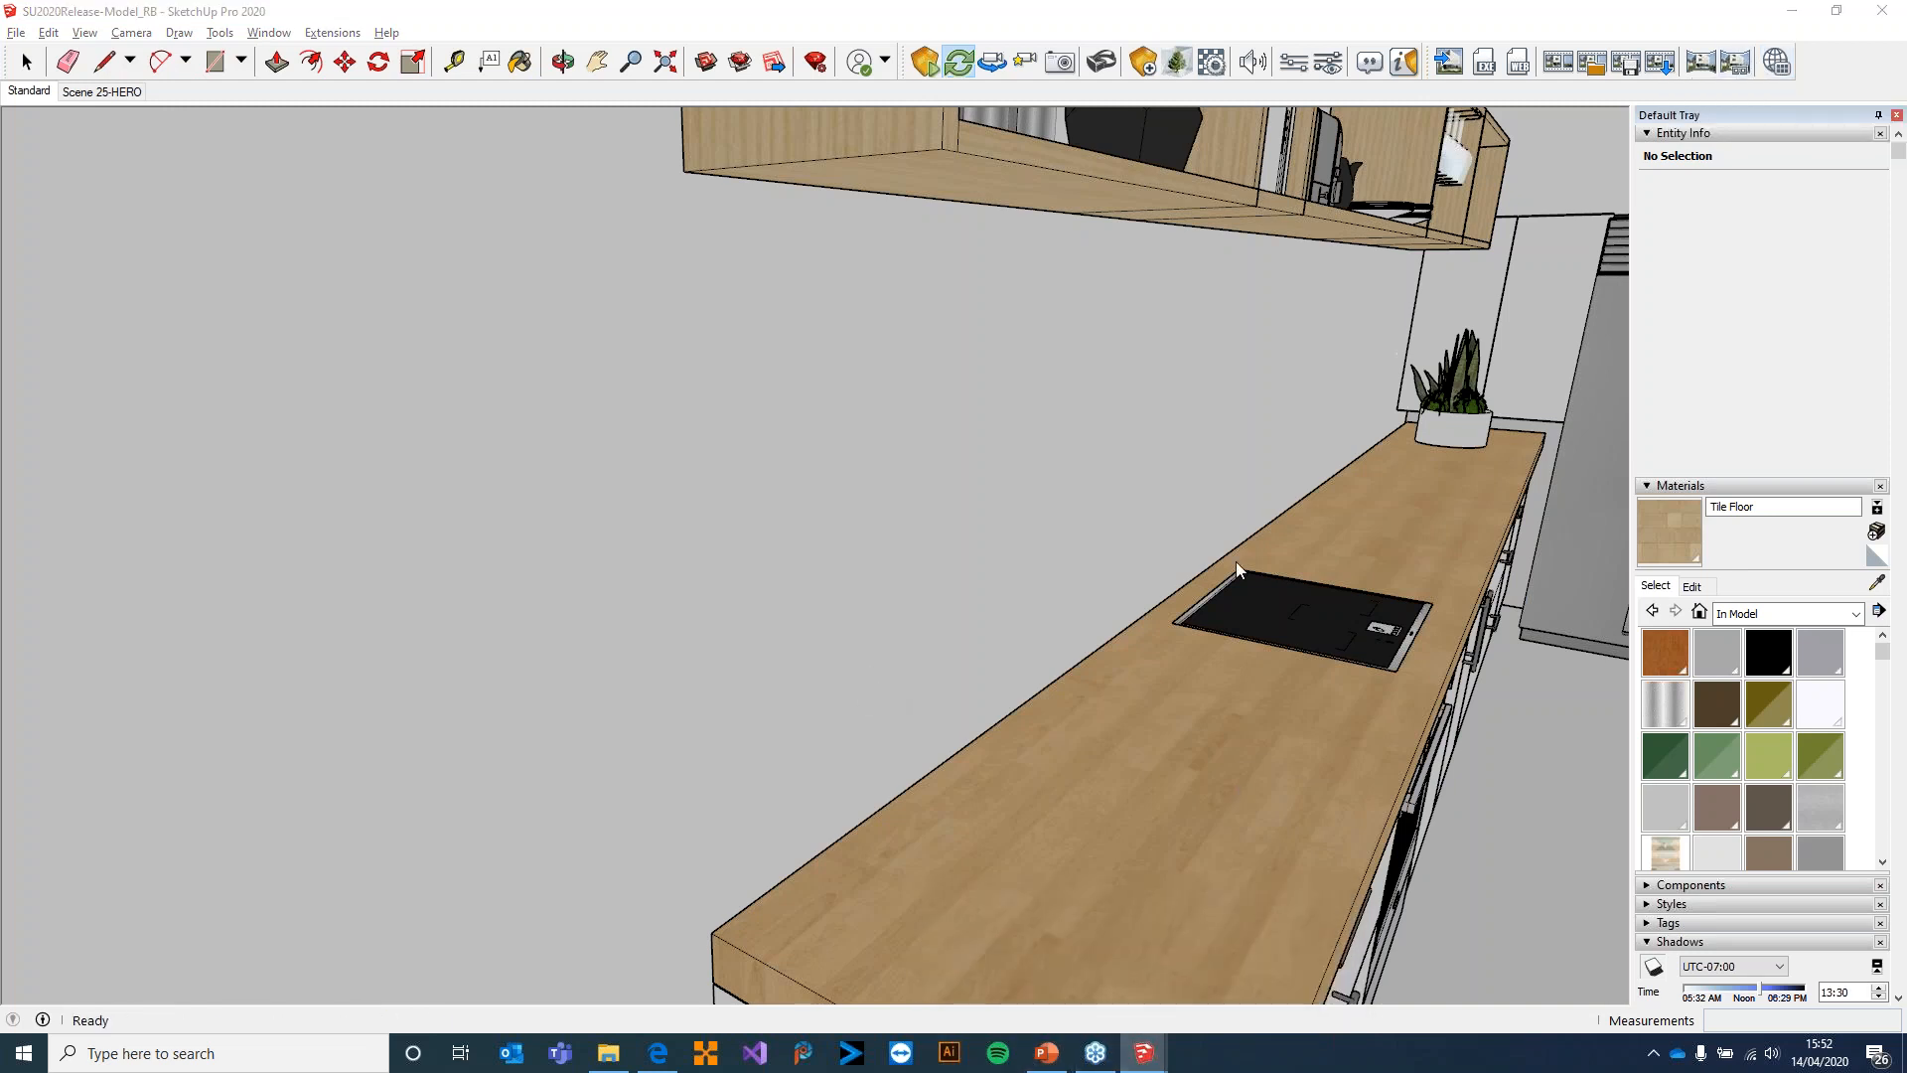
key("w")
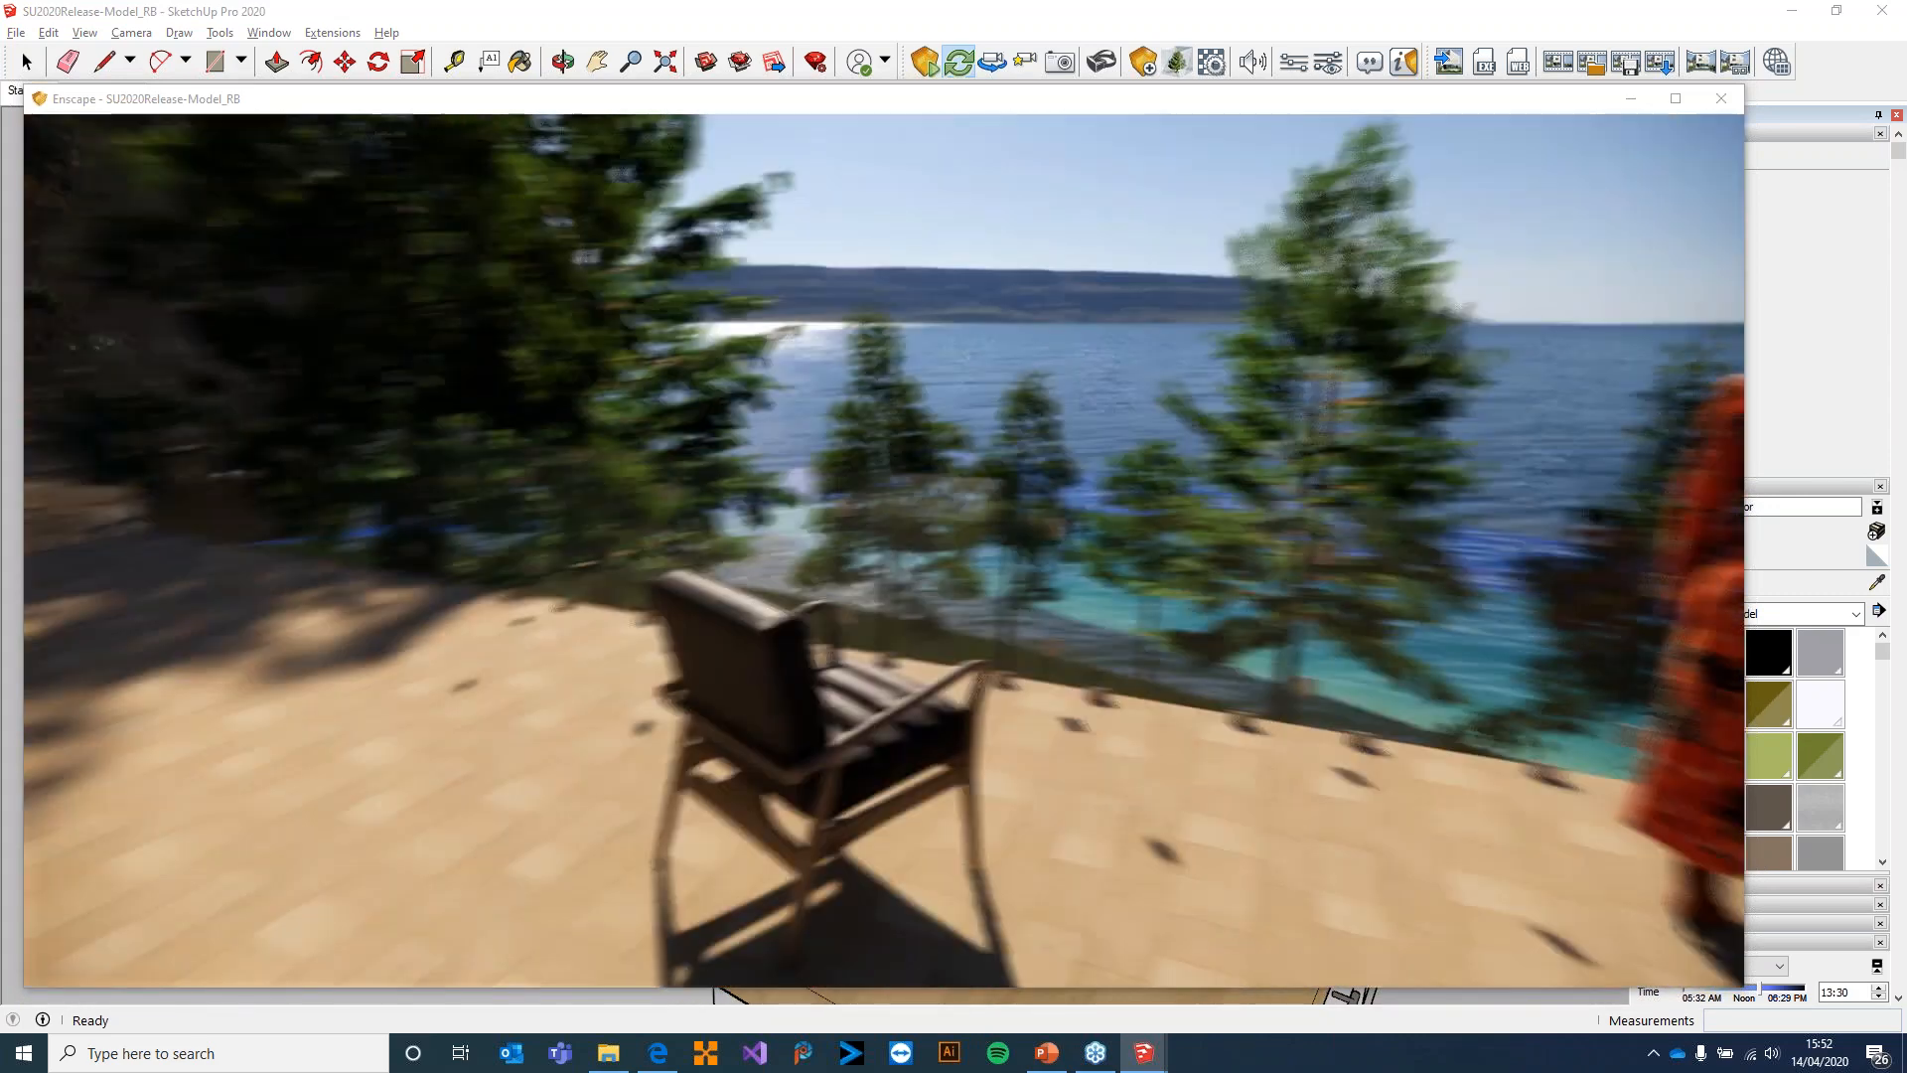
left_click_drag(959, 611, 1093, 586)
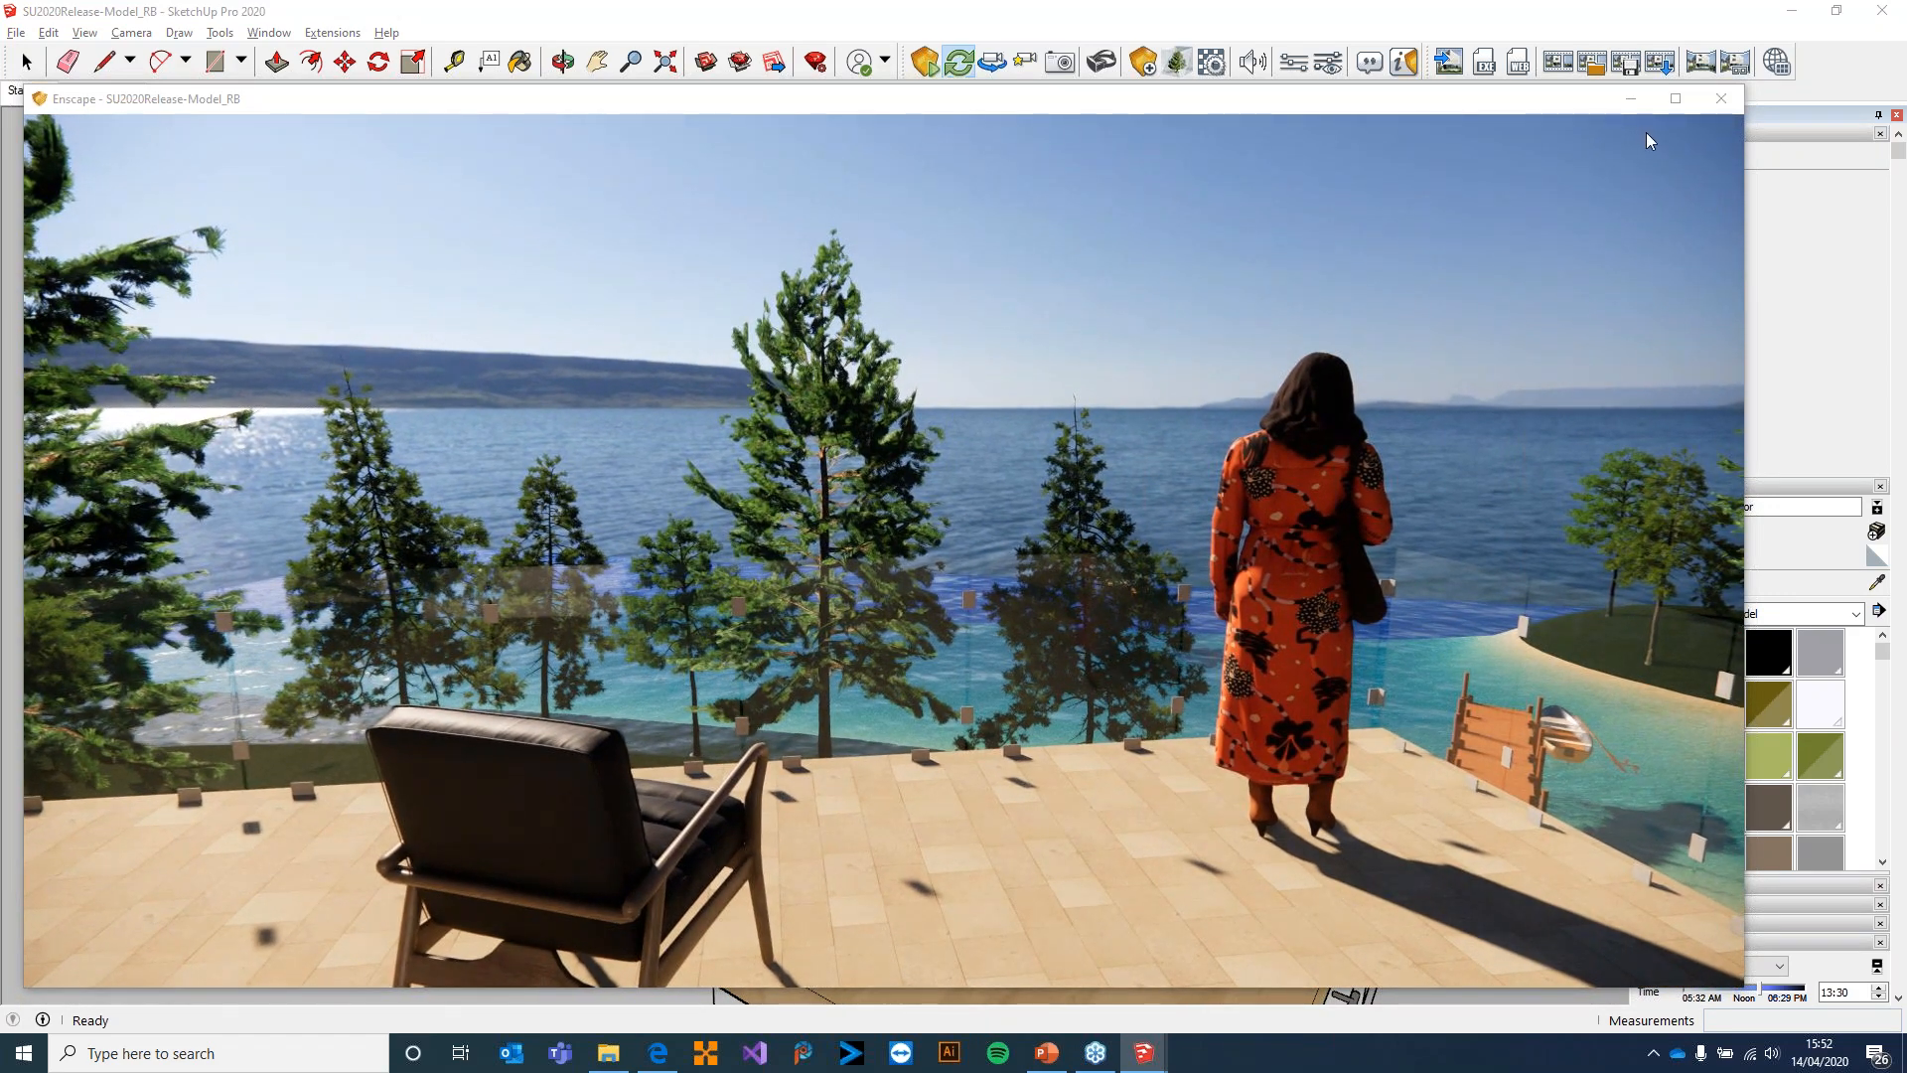
left_click(1668, 18)
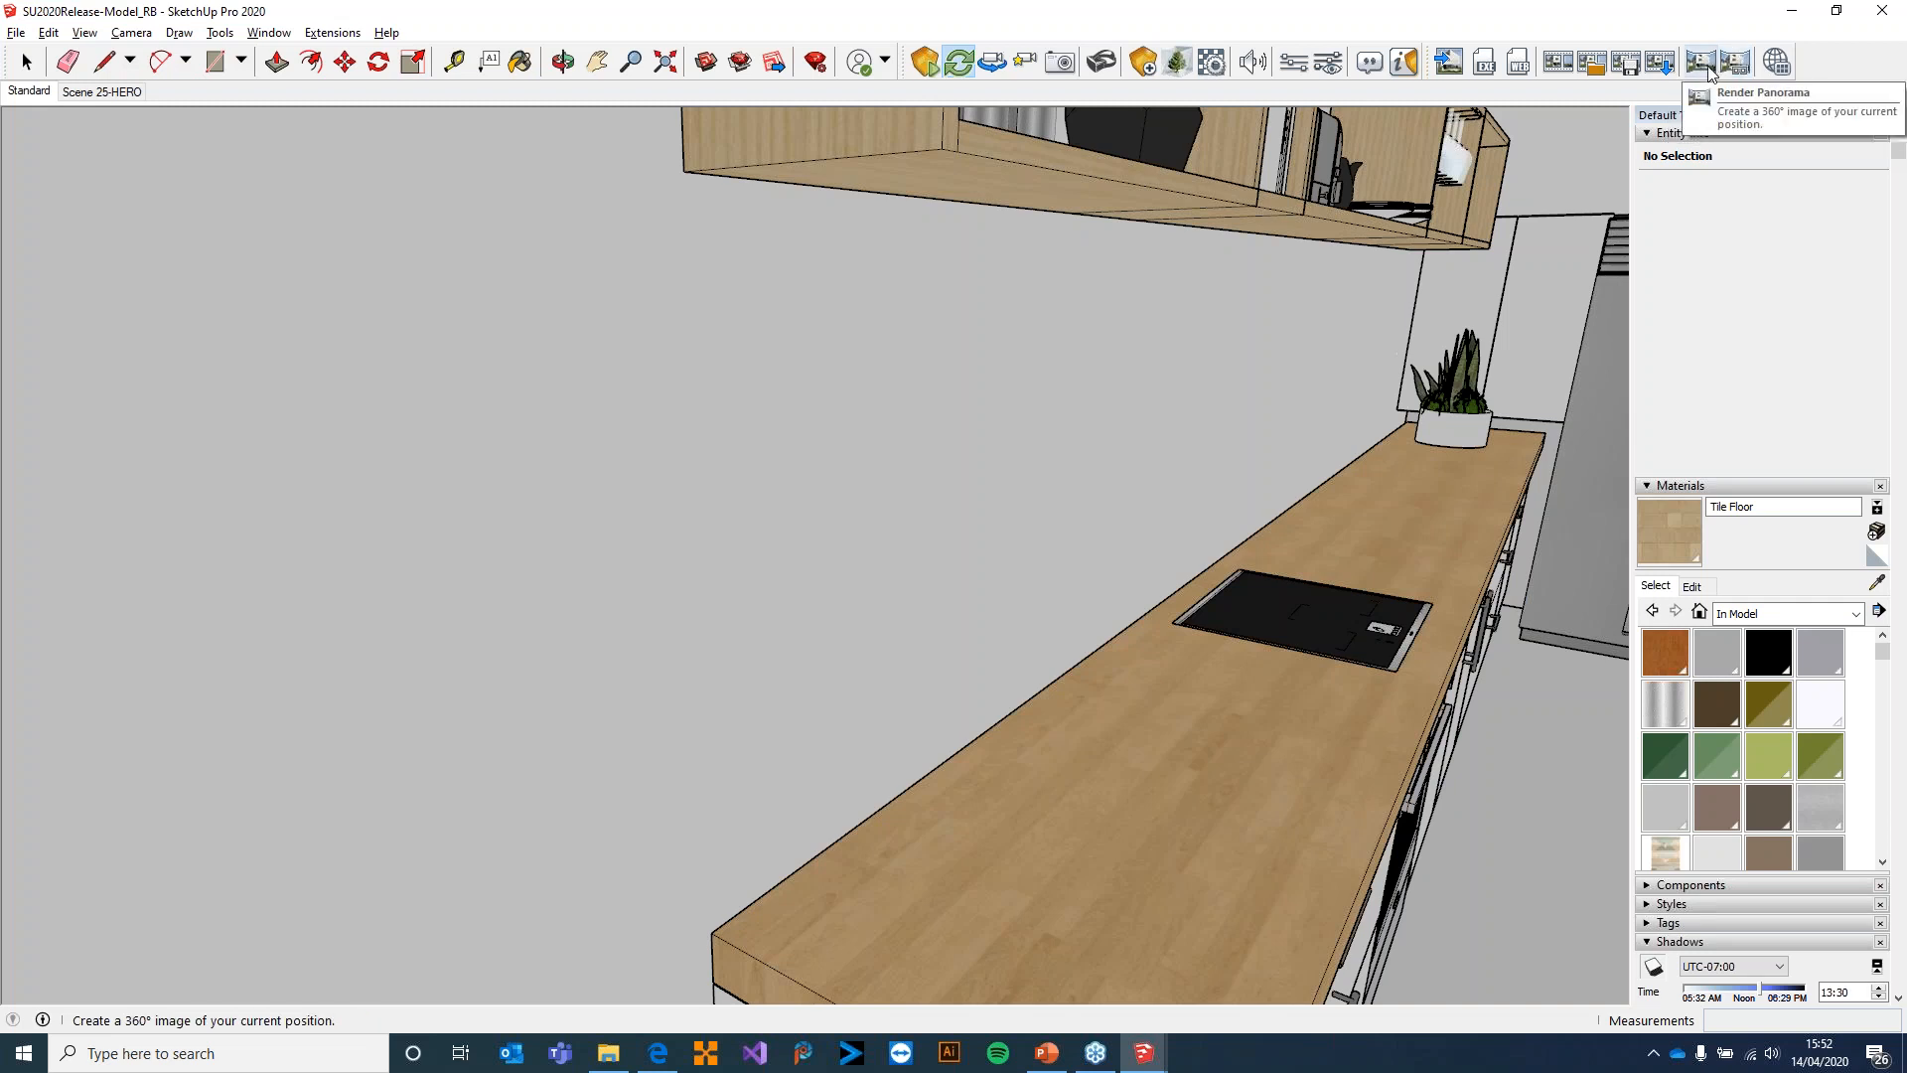
left_click(1709, 70)
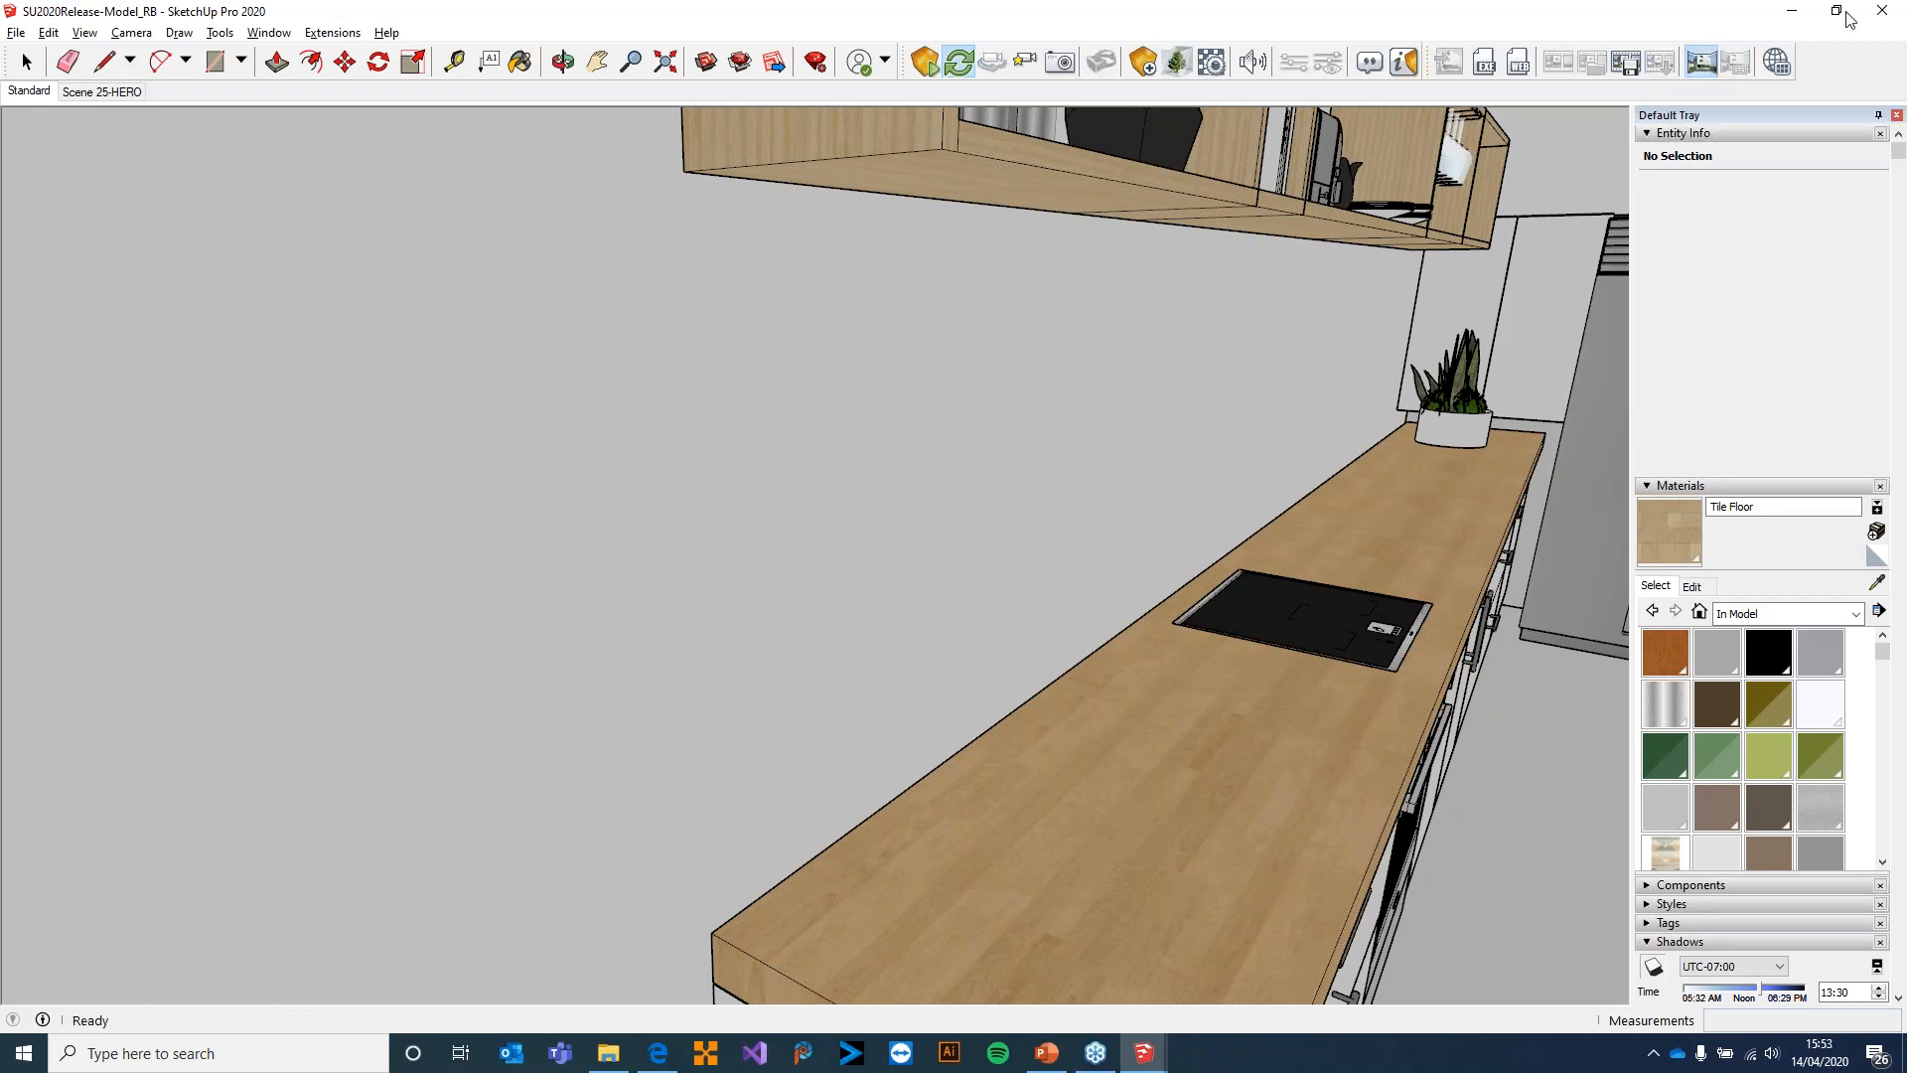
Check the panorama rendering in the Enscape window, move that window off this screen and bring SketchUp back
left_click(1794, 12)
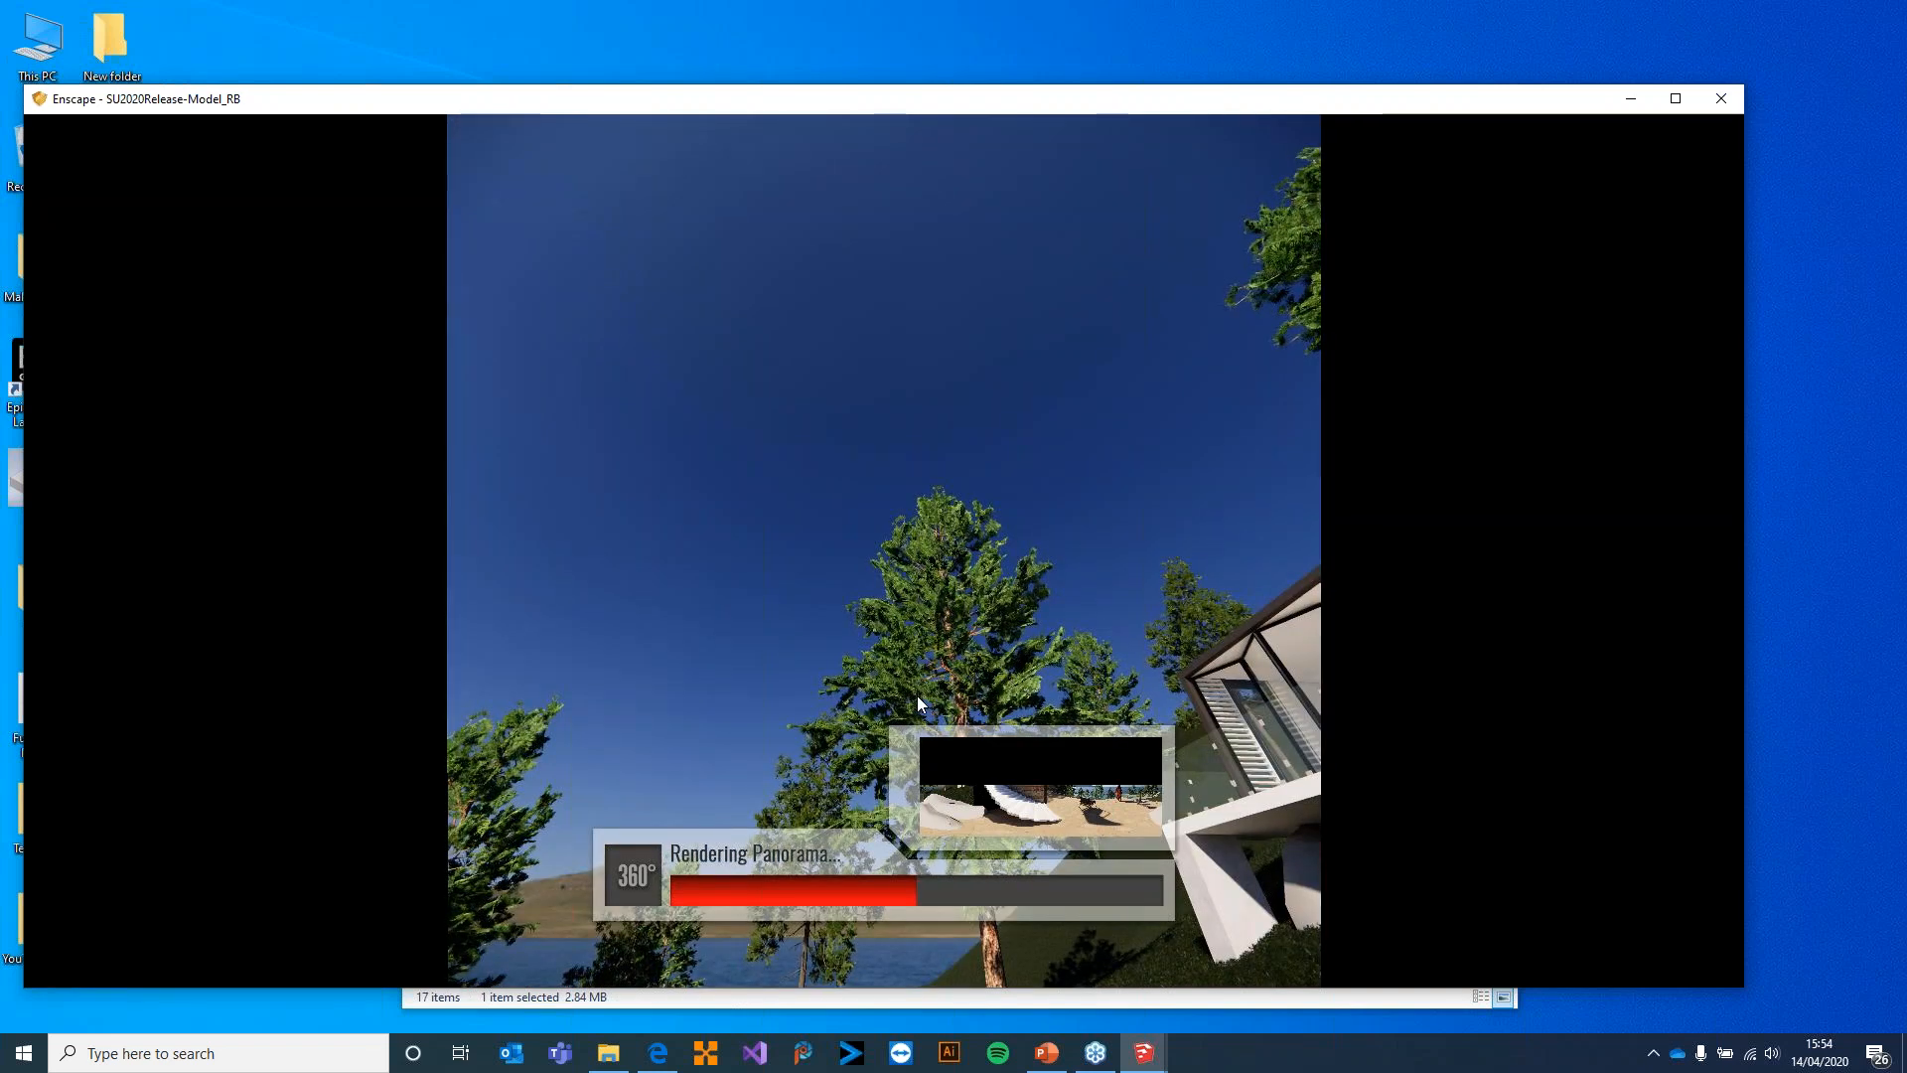
left_click_drag(980, 106, 1906, 117)
mouse_move(1144, 1053)
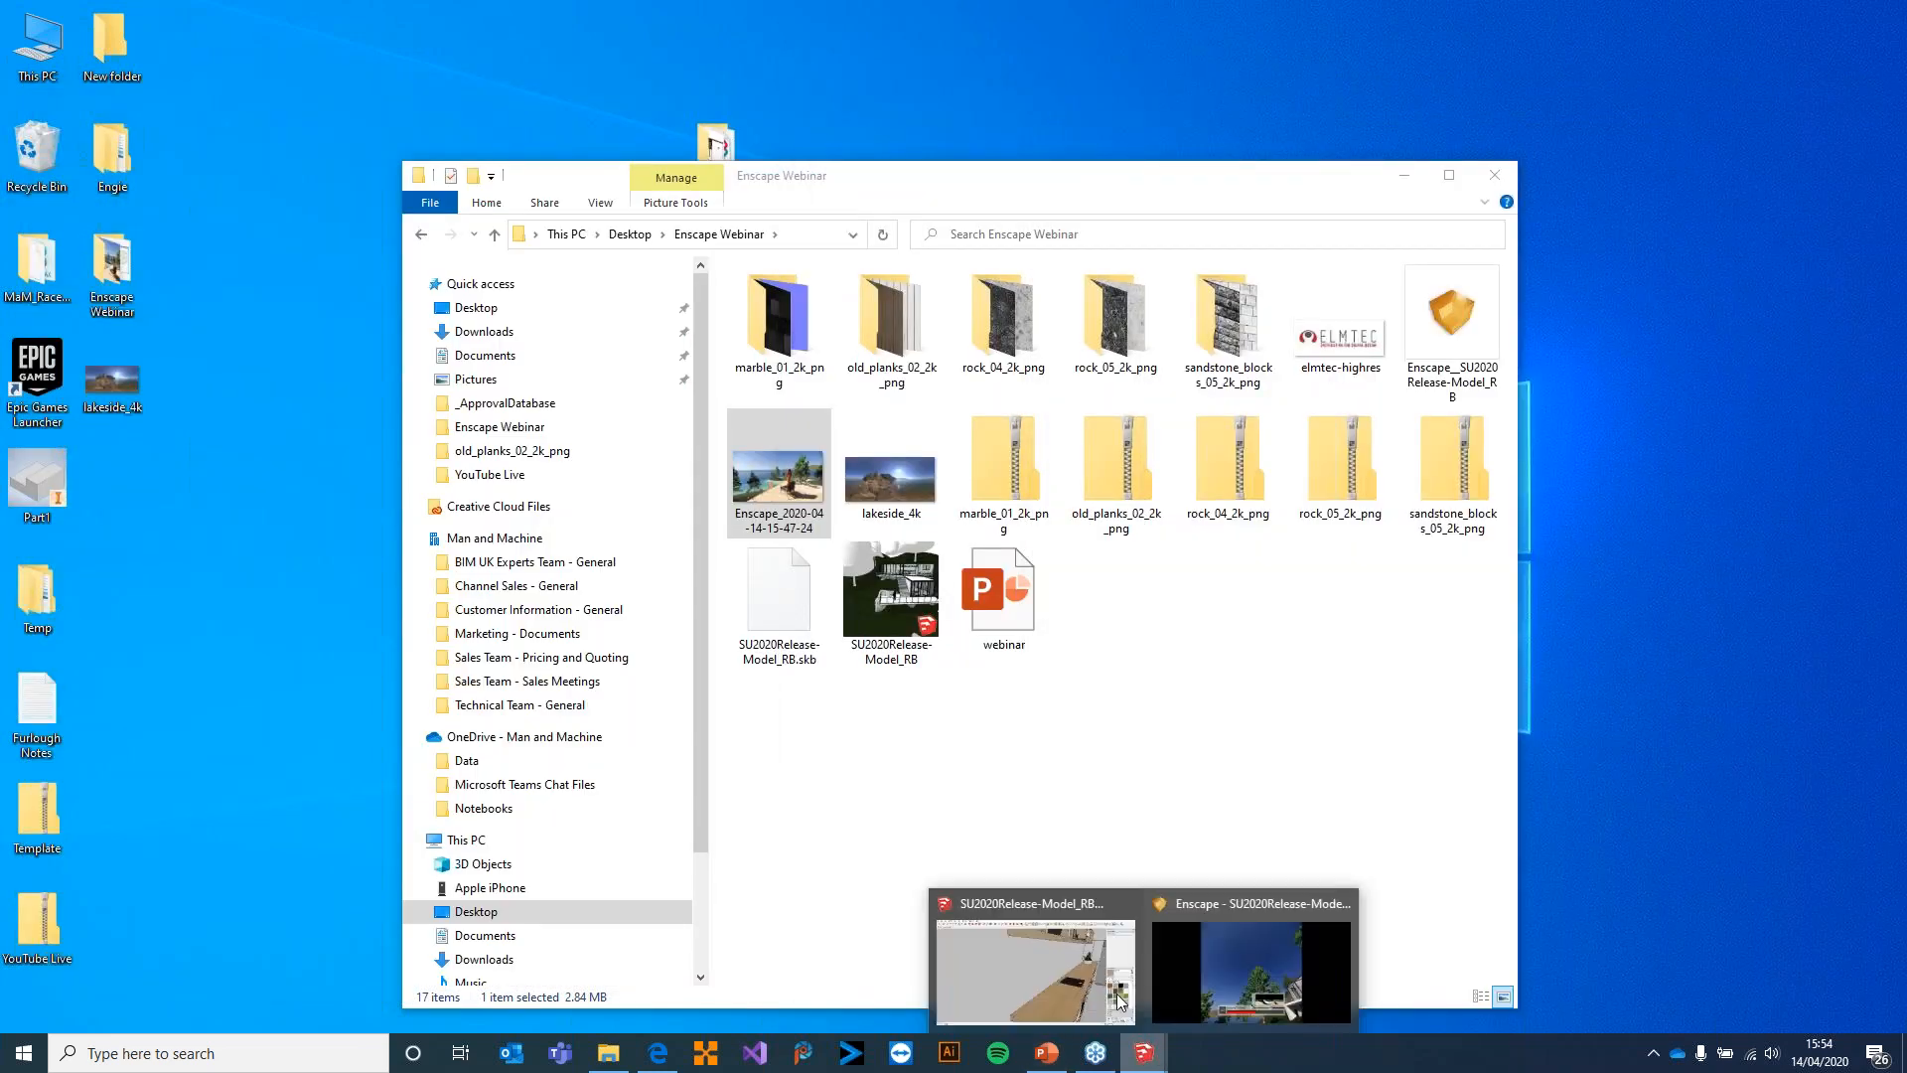
left_click(1027, 946)
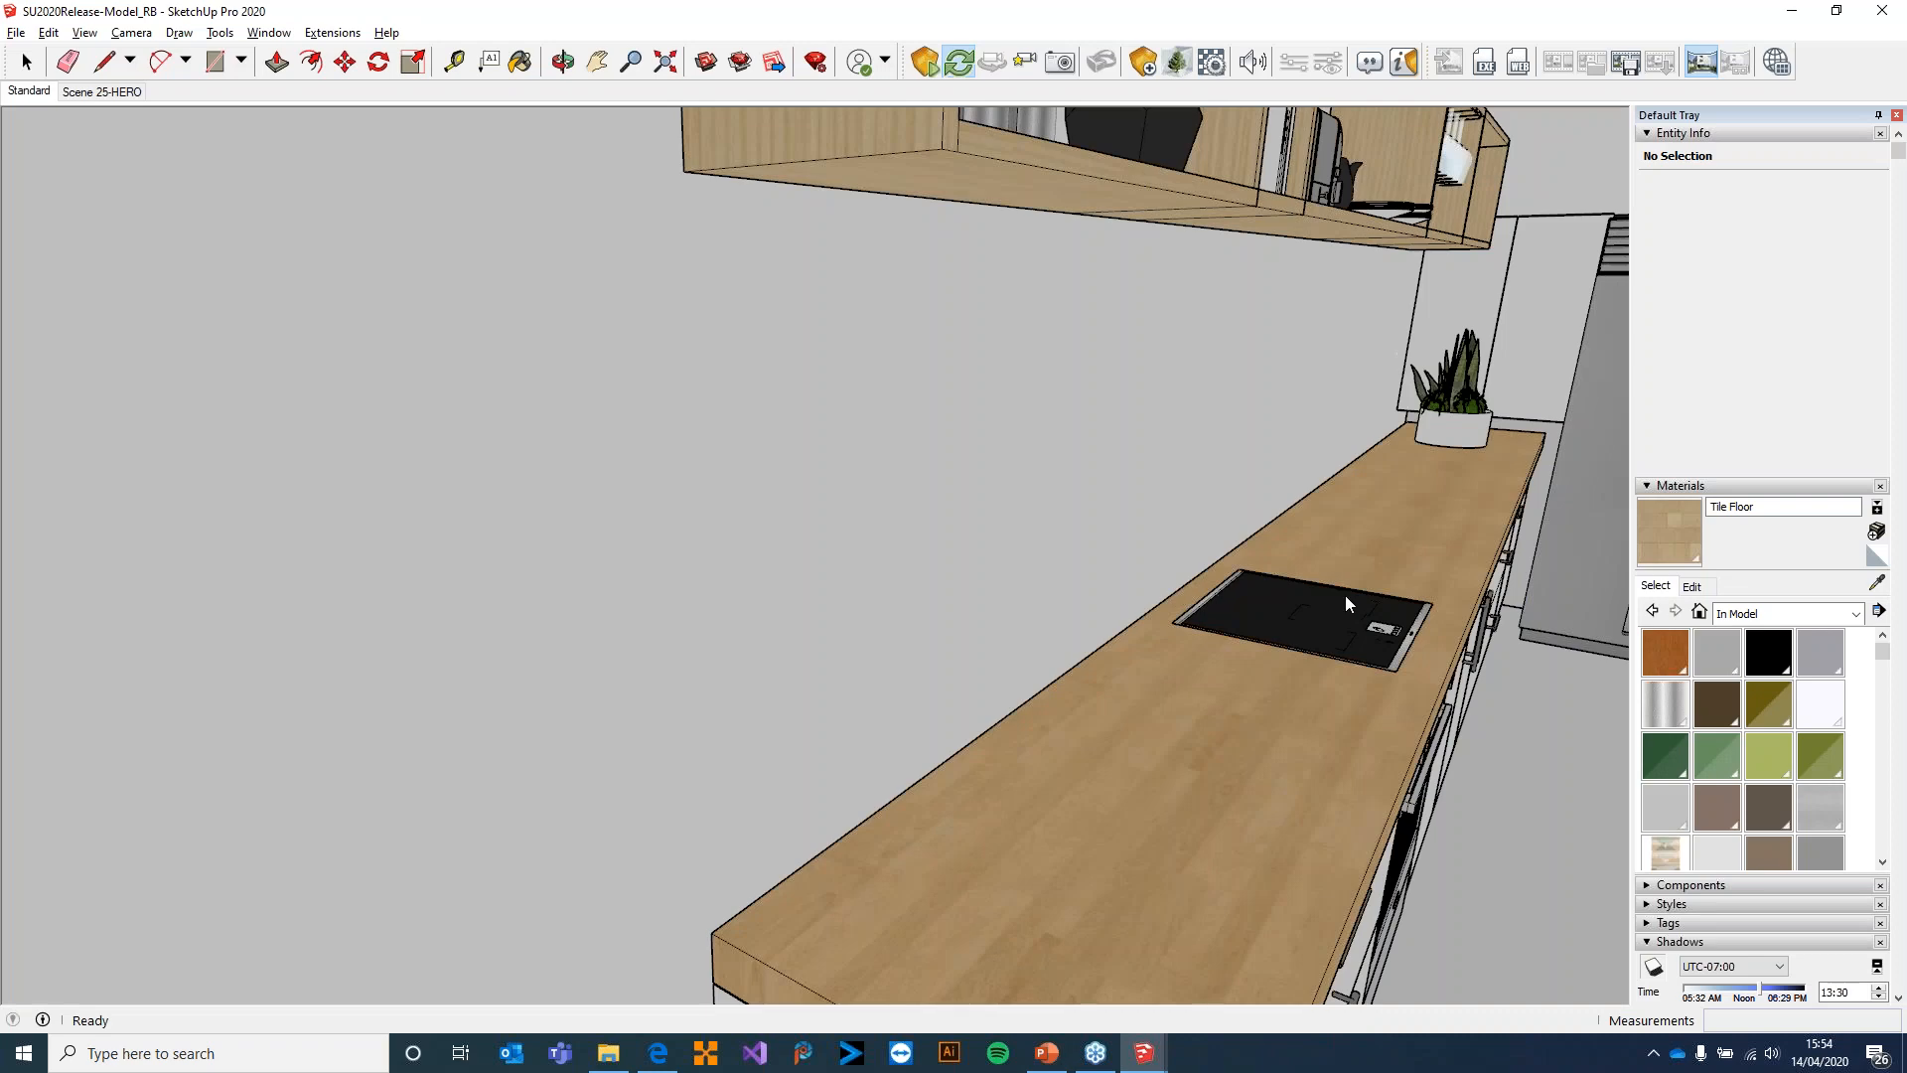
Bring the lower terrace with the armchair, scooter and woman into view in the SketchUp model
middle_click_drag(1188, 598, 1129, 596)
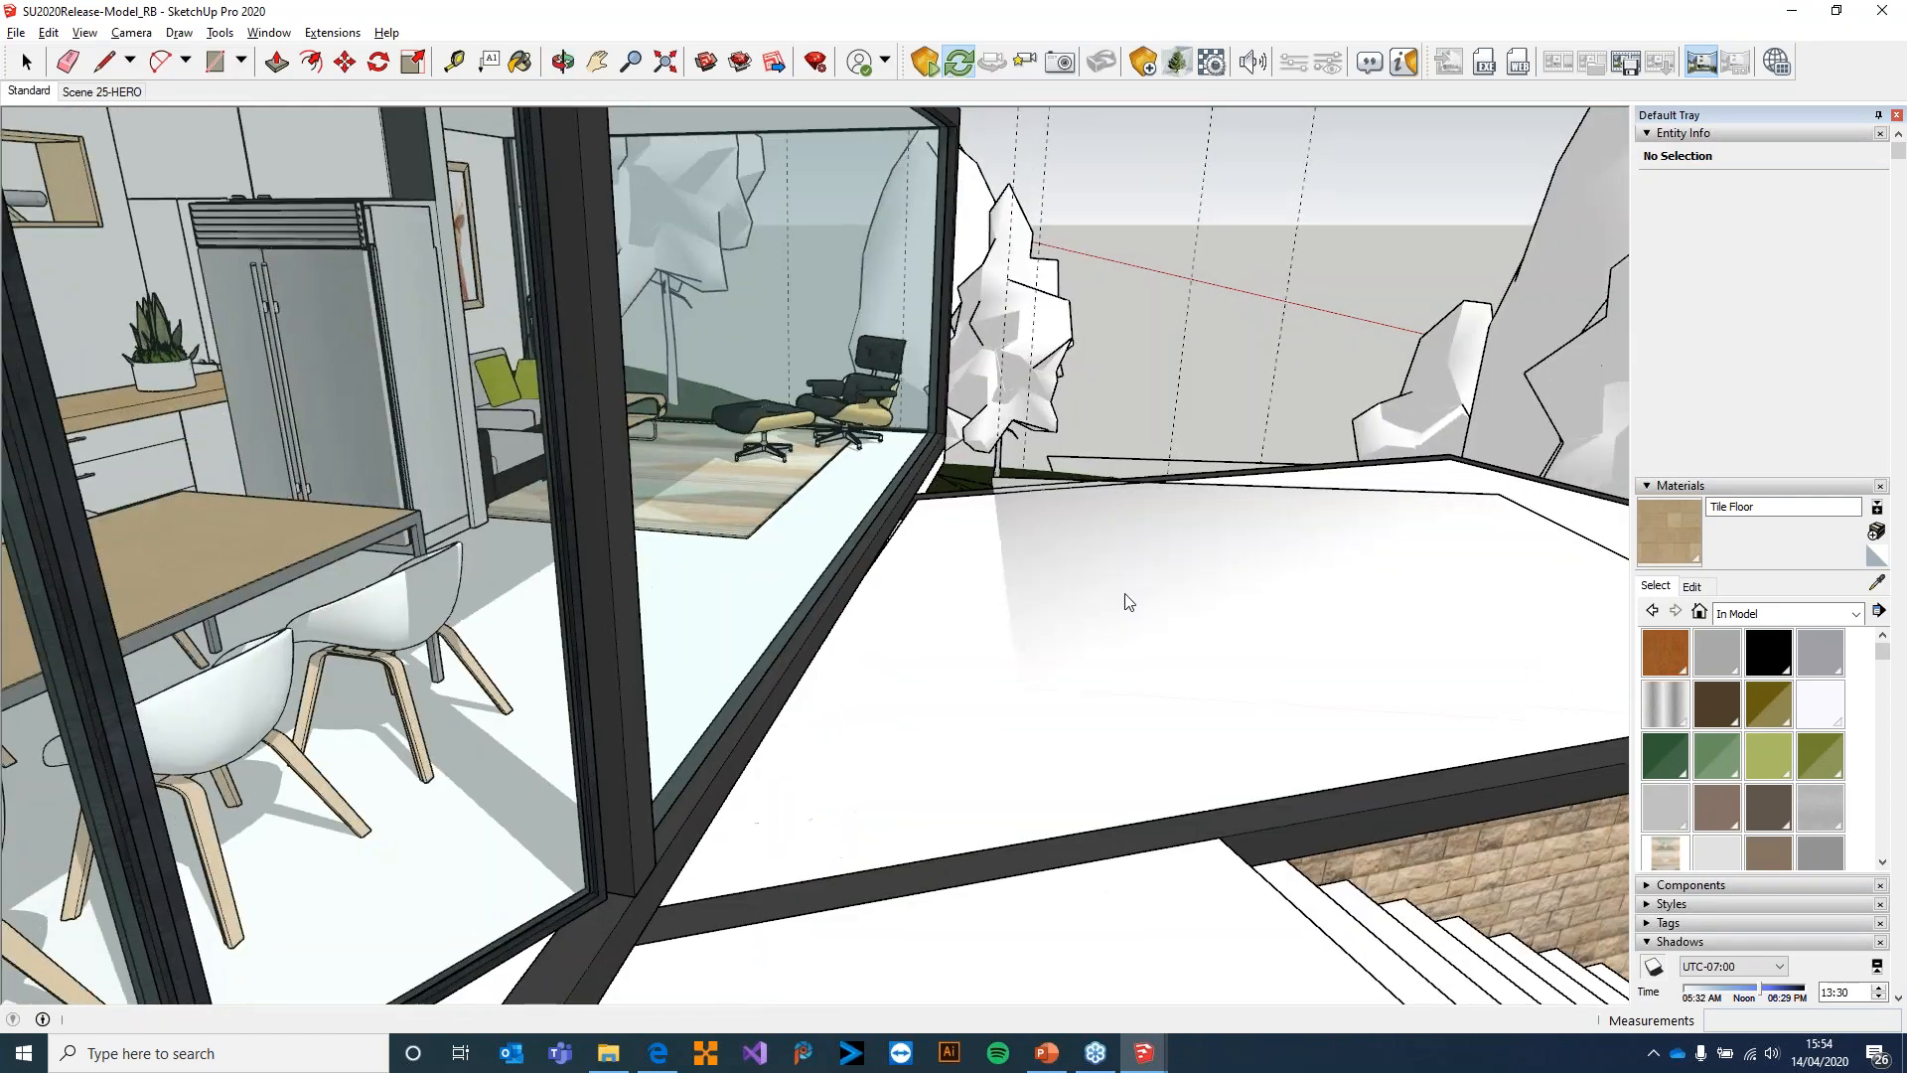
middle_click_drag(1004, 623, 473, 644)
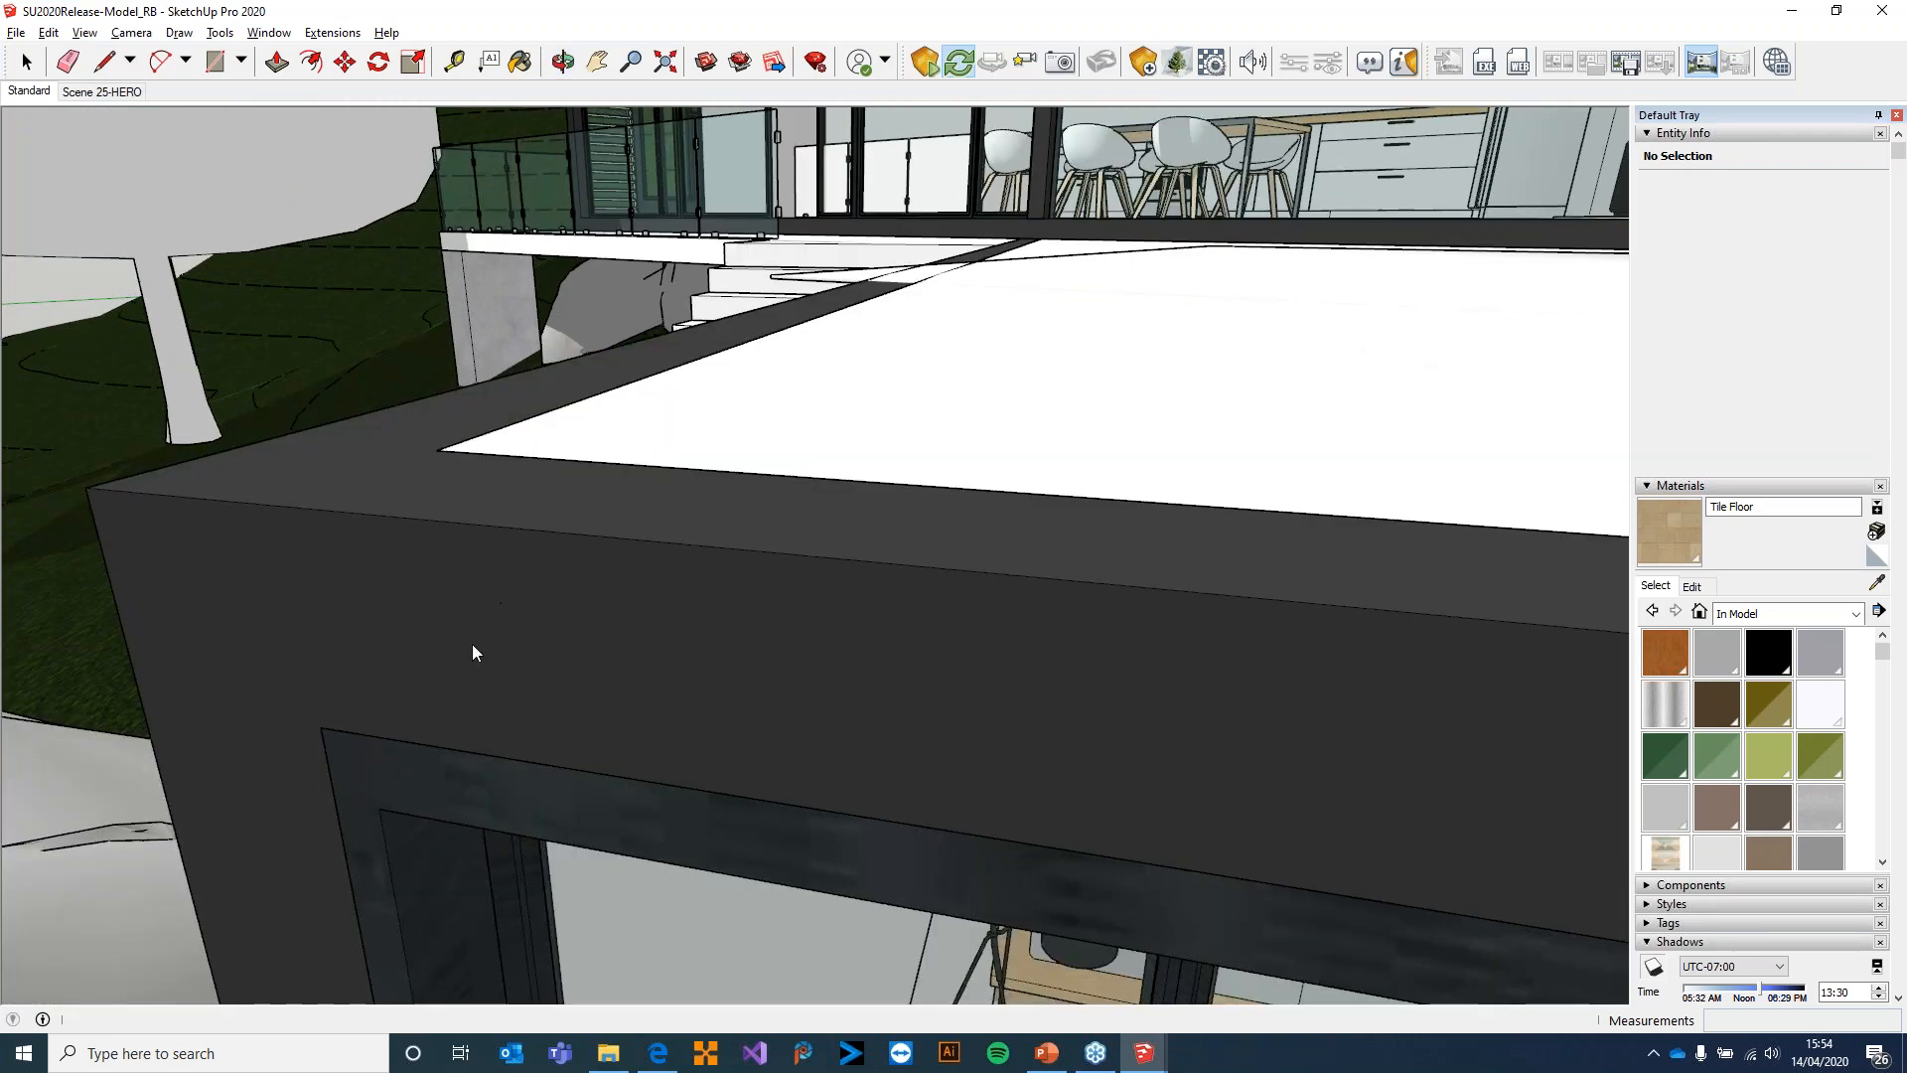
middle_click_drag(420, 753, 660, 759)
scroll(659, 759, "up", 5)
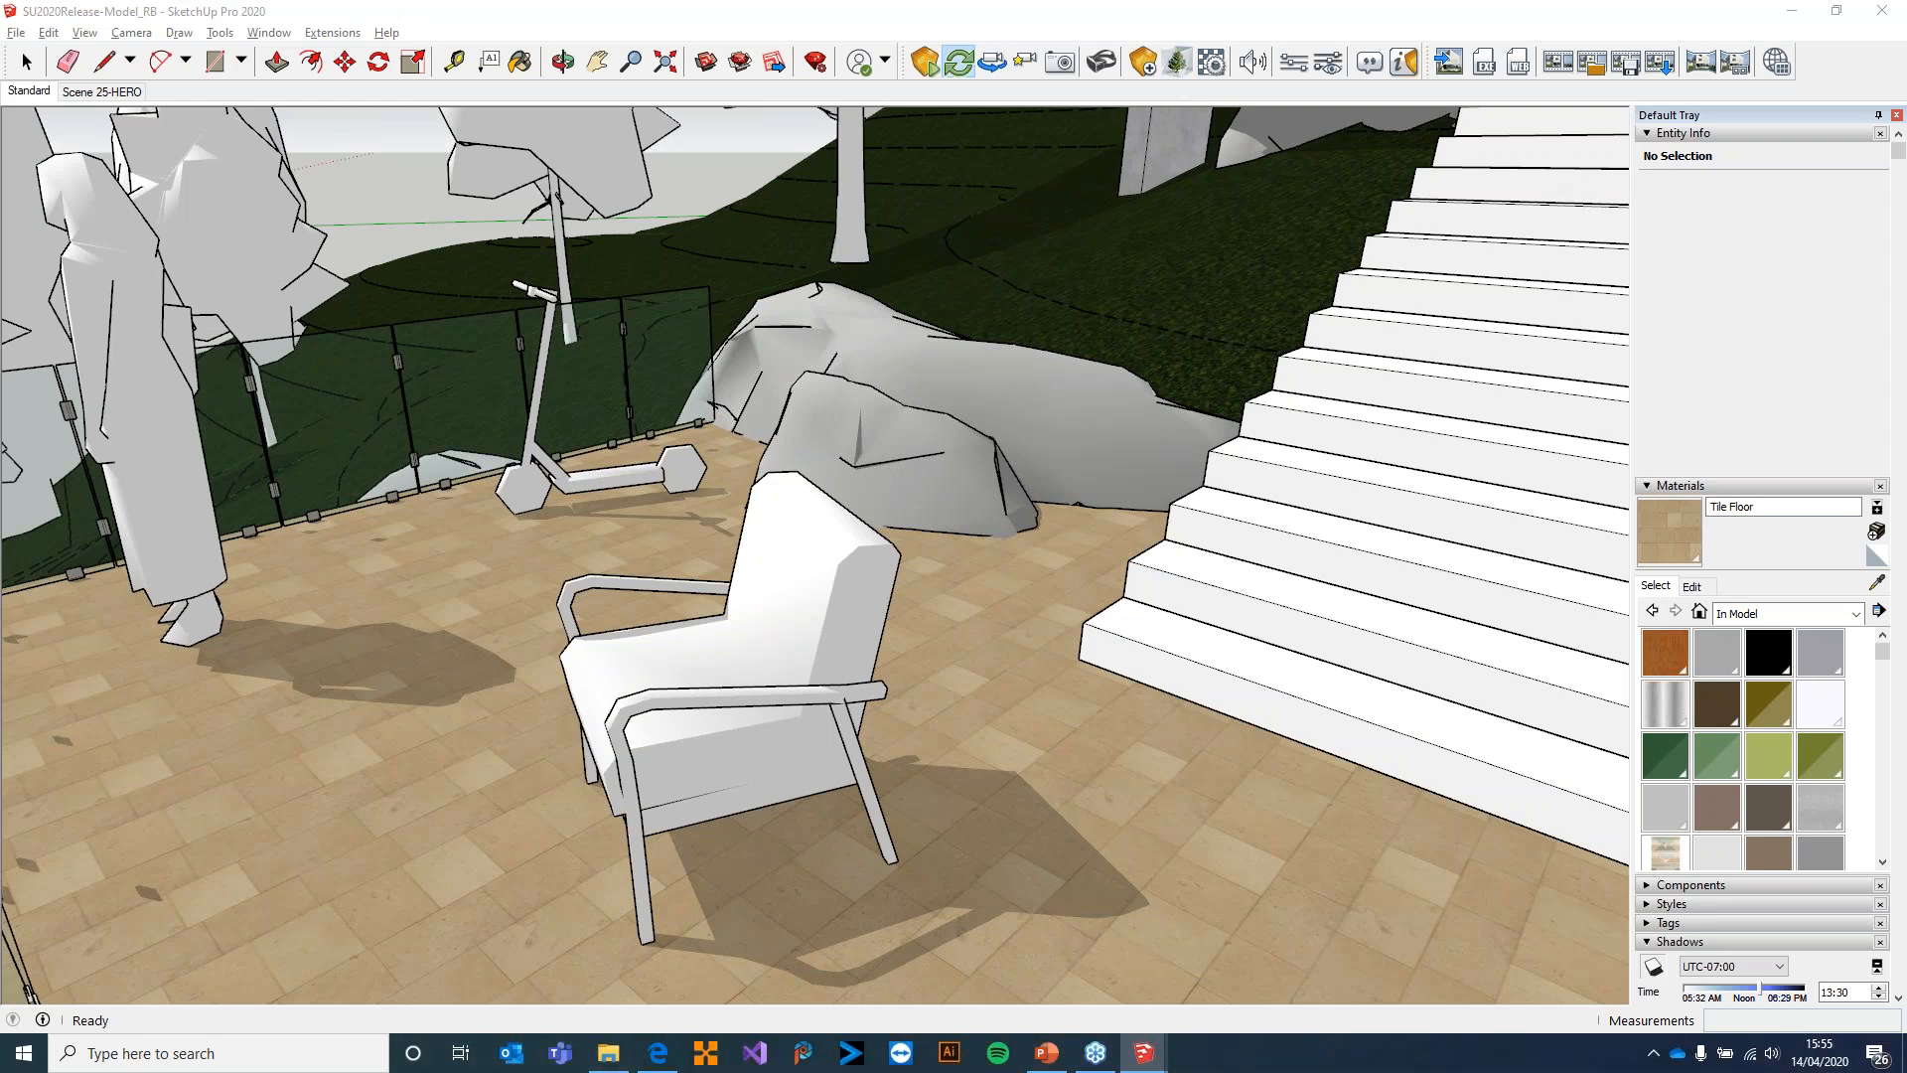
left_click(846, 601)
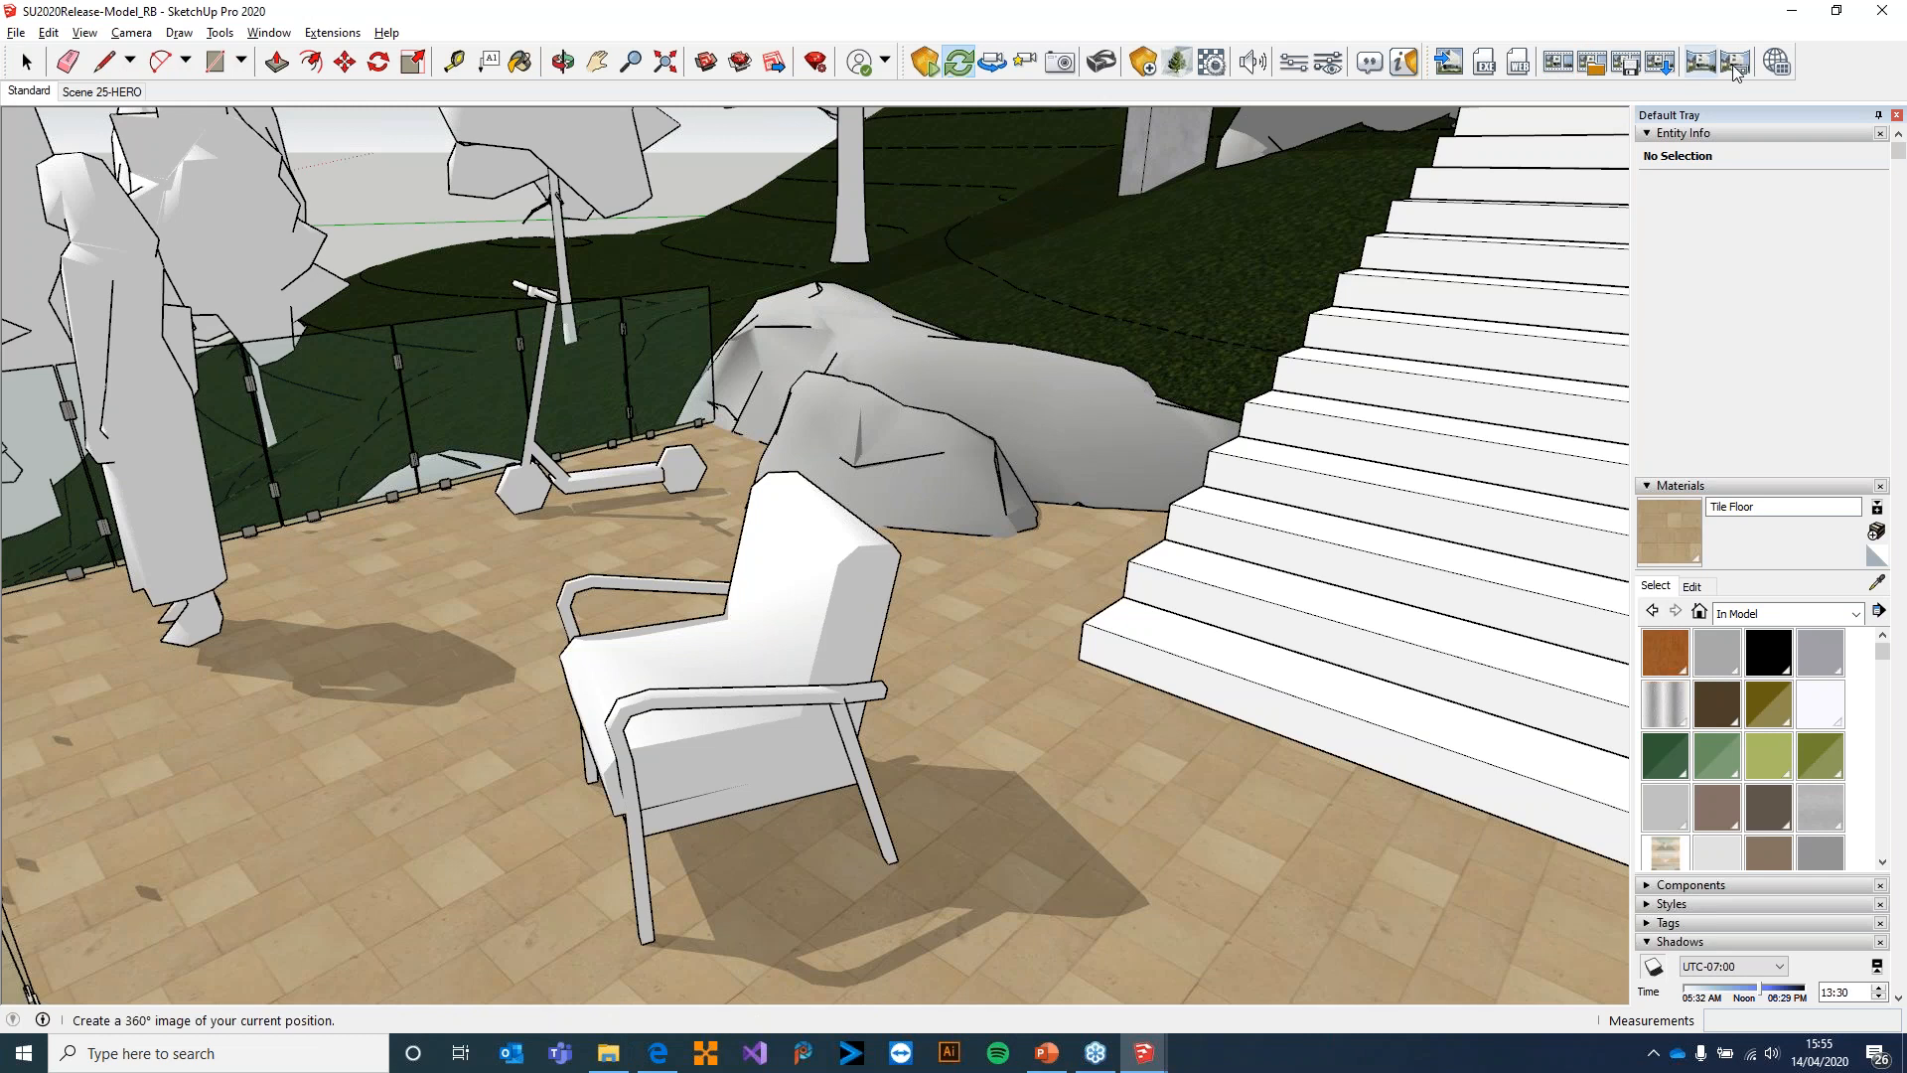
Open the saved panorama image of the terrace in Photos to check it, close it and return to SketchUp
left_click(1777, 62)
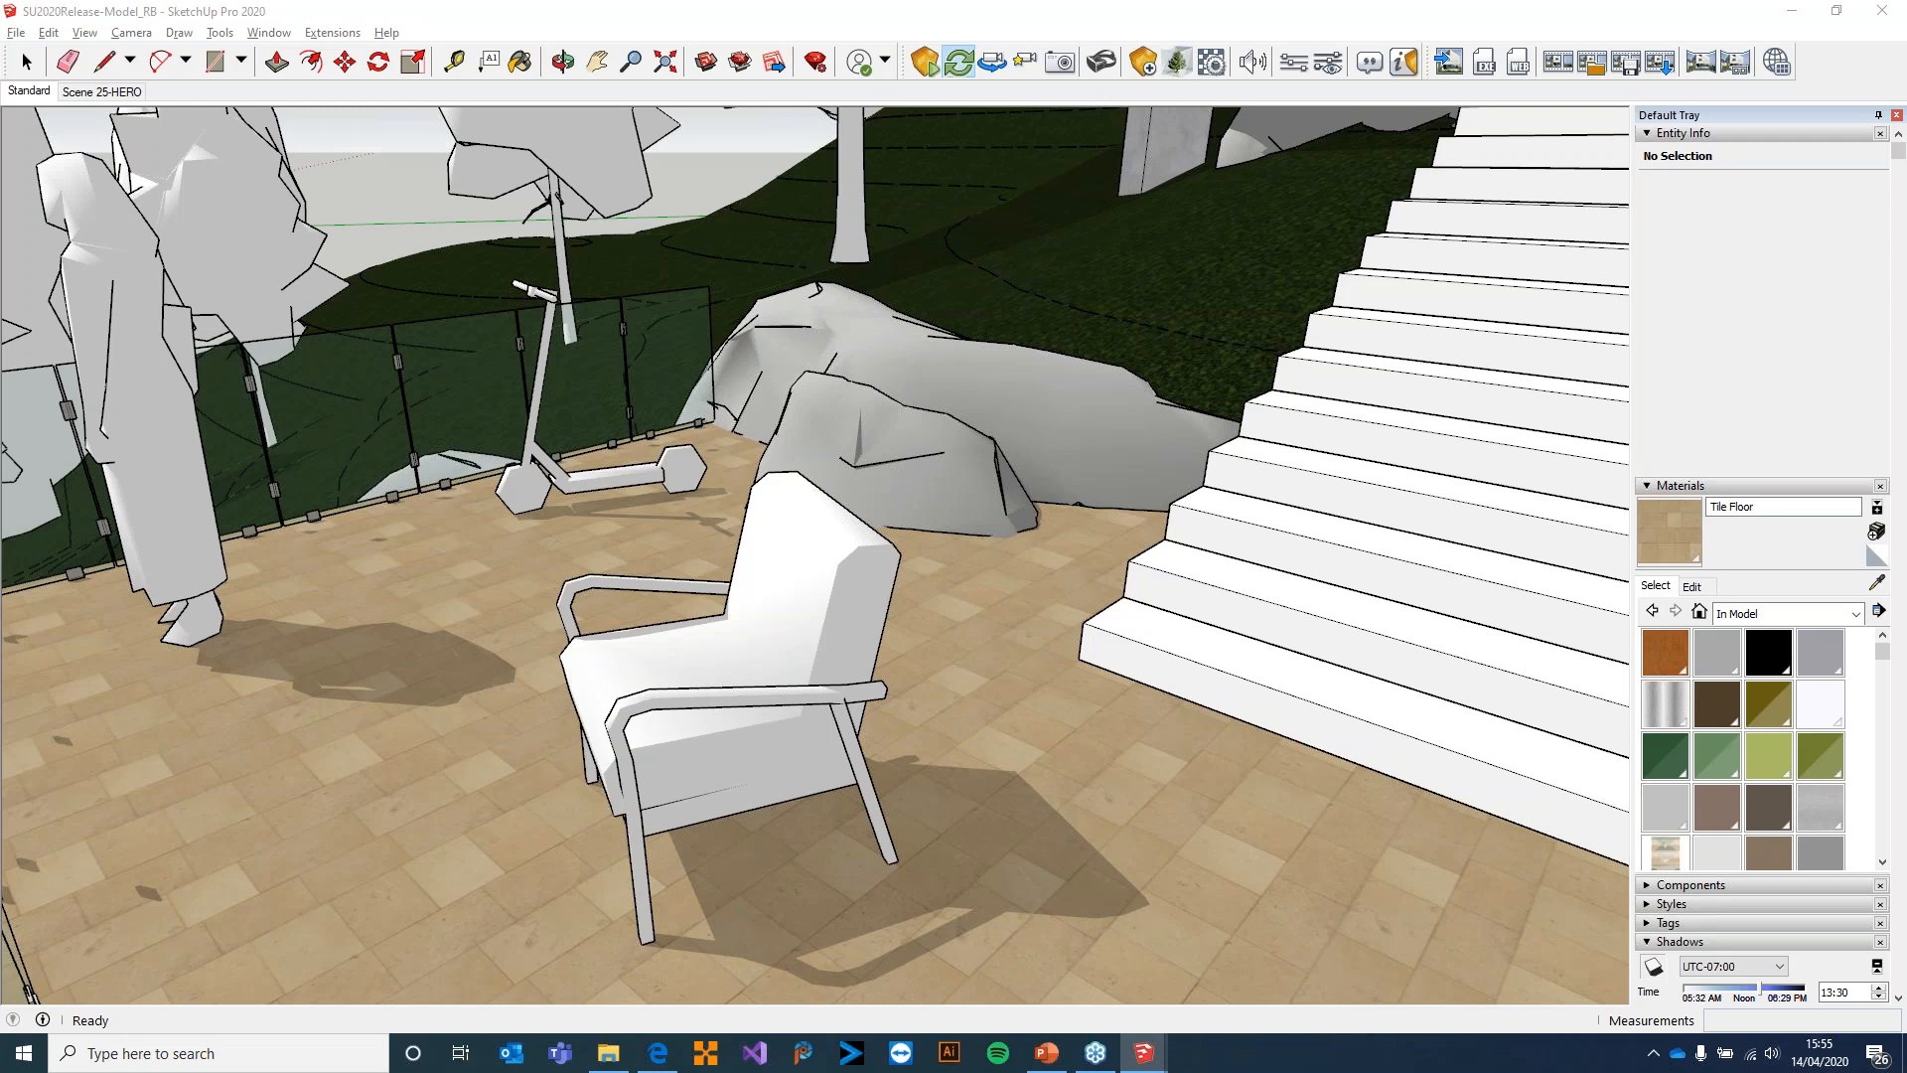
key("alt+Tab")
left_click(953, 545)
double_click(1230, 496)
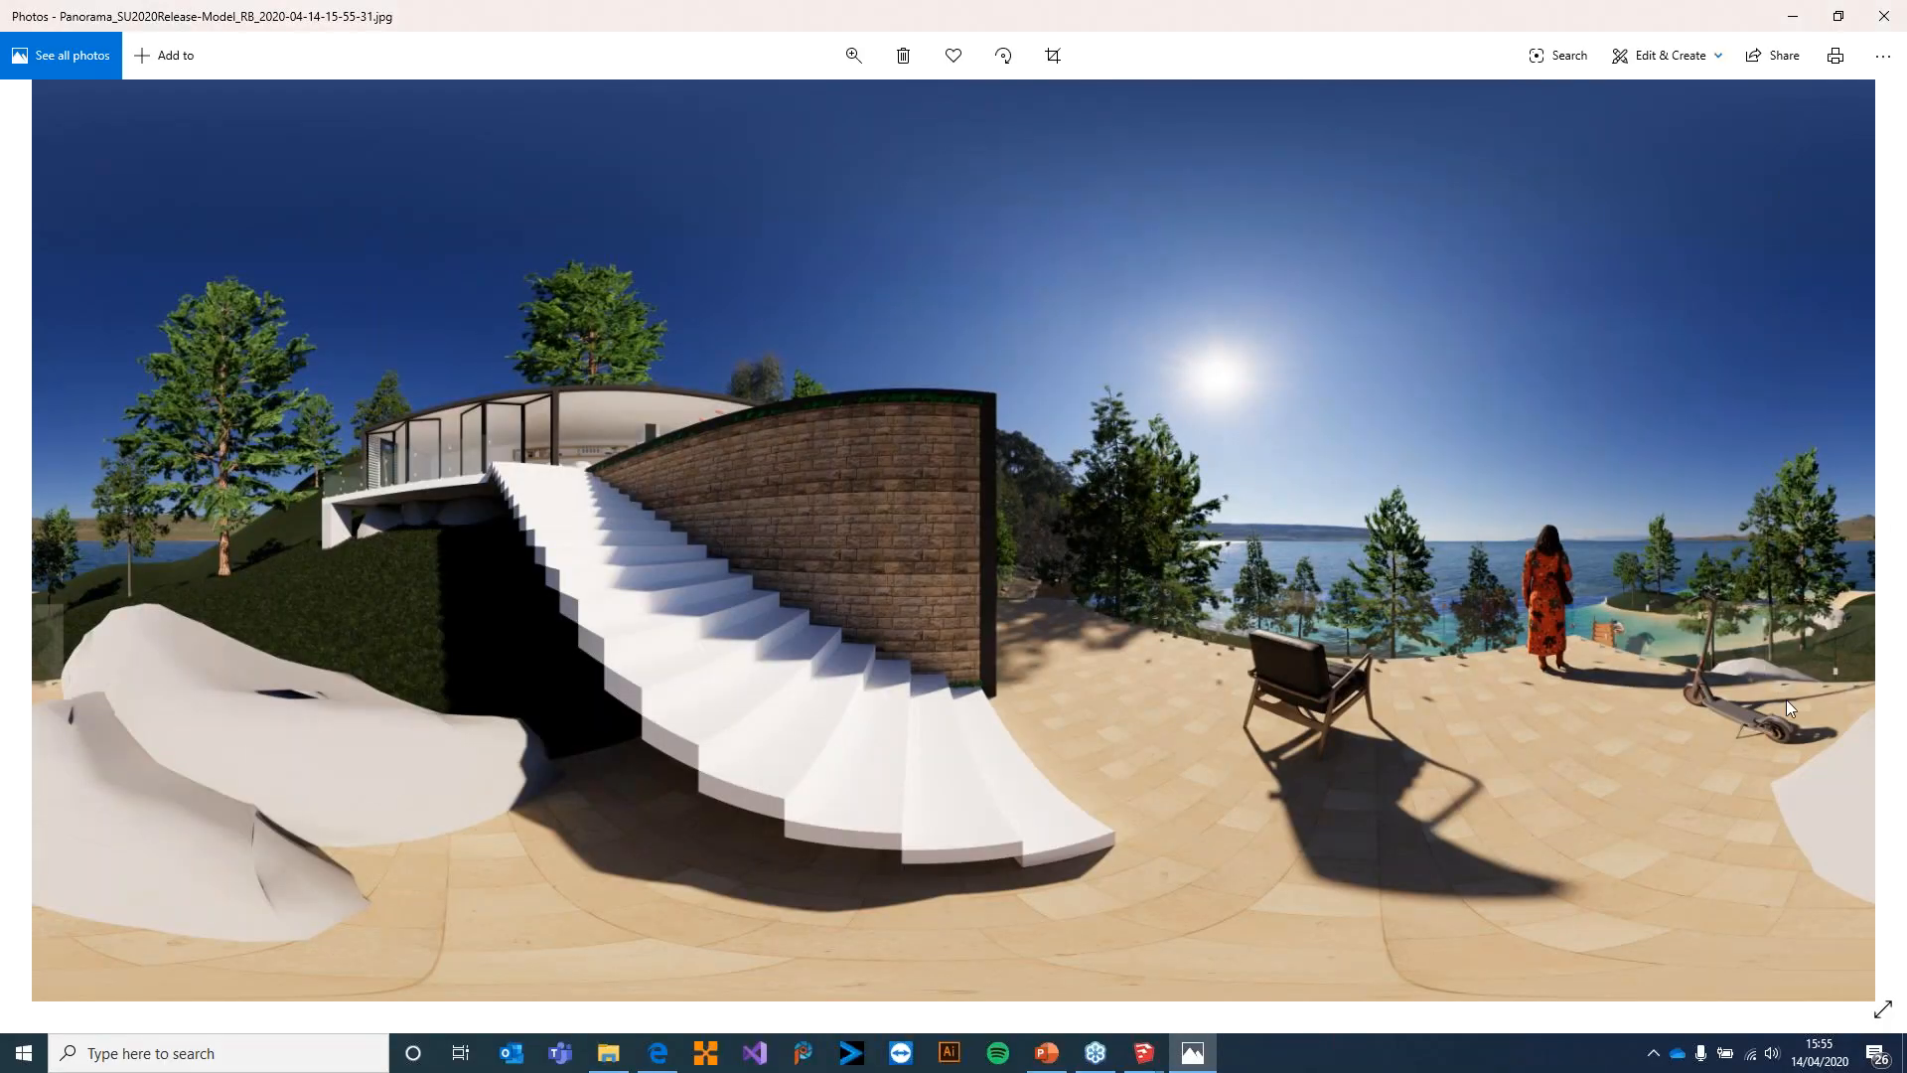
left_click(1880, 28)
left_click(878, 14)
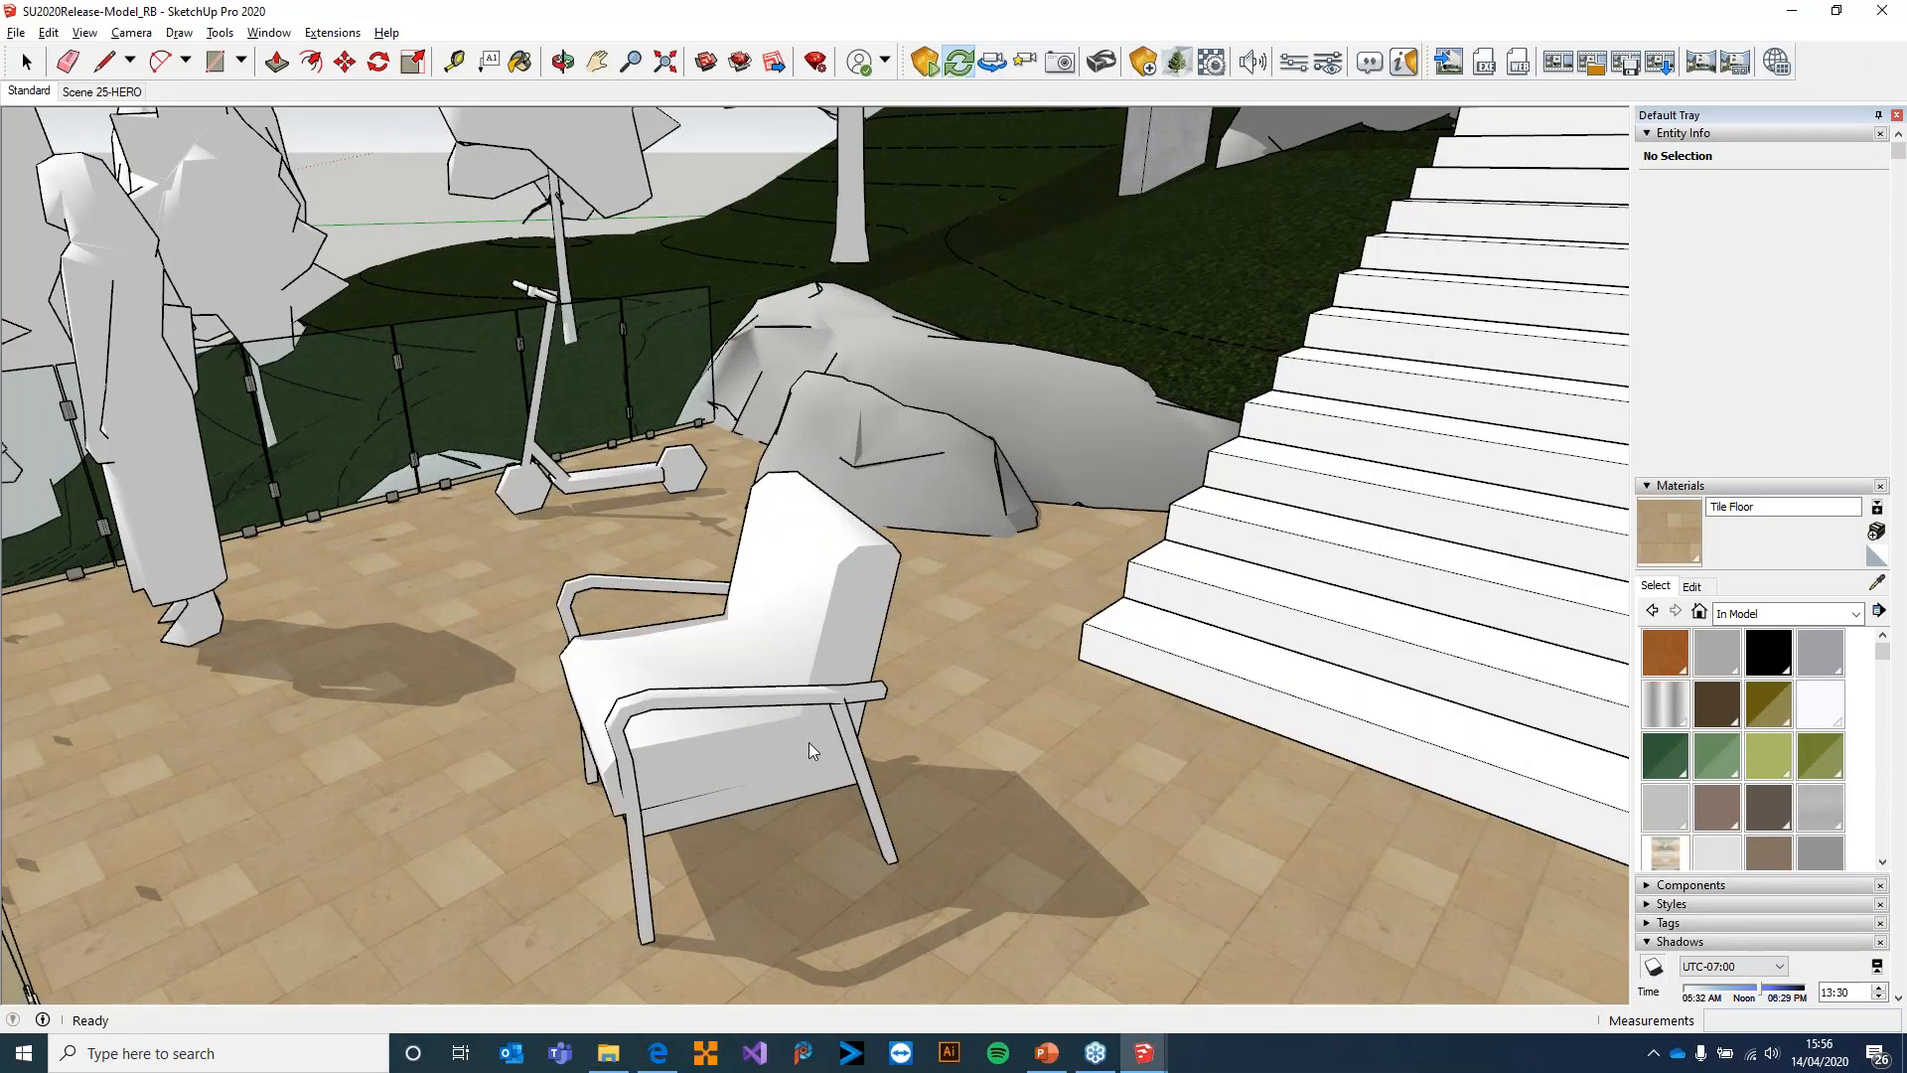
Examine the lake beside the wooden jetty in the model and show the Water collection in the materials library
middle_click_drag(528, 511, 515, 512)
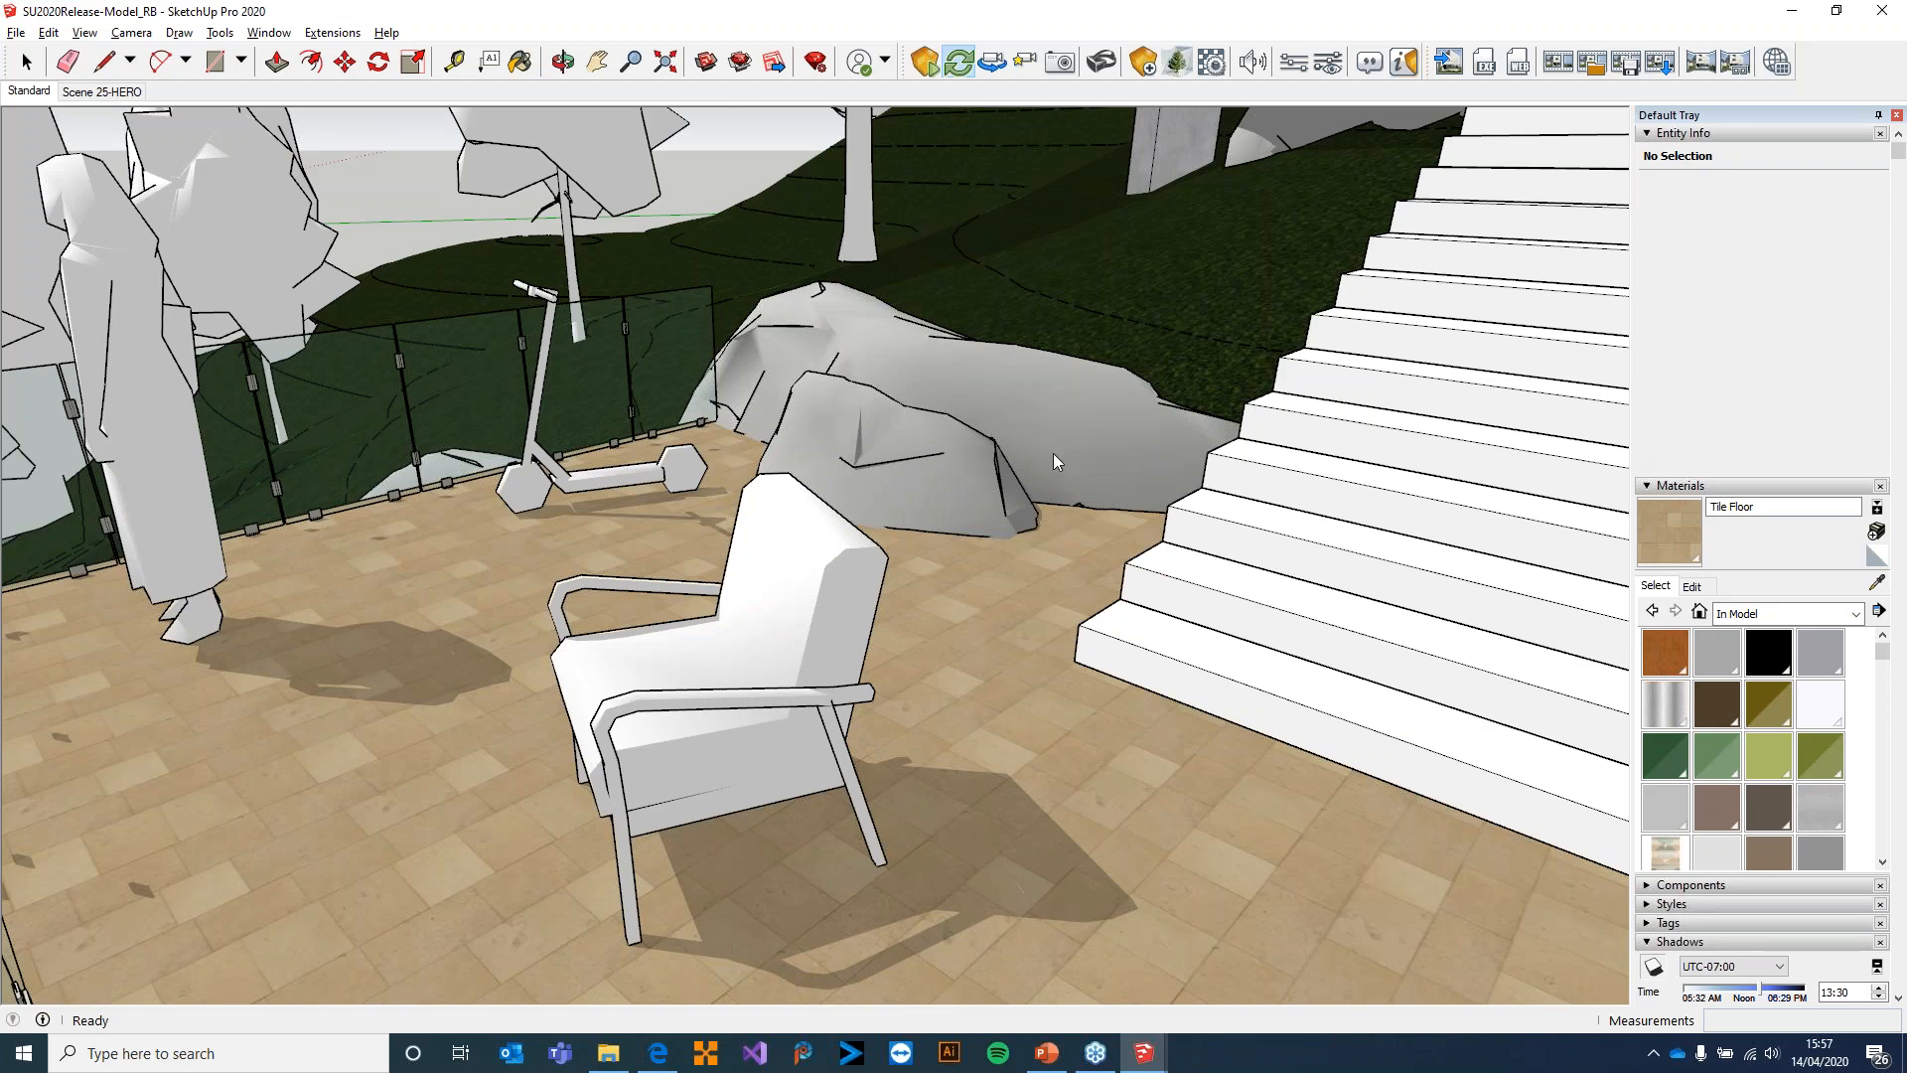
key("o")
middle_click_drag(623, 627, 1282, 378, "shift")
middle_click_drag(417, 703, 104, 641, "shift")
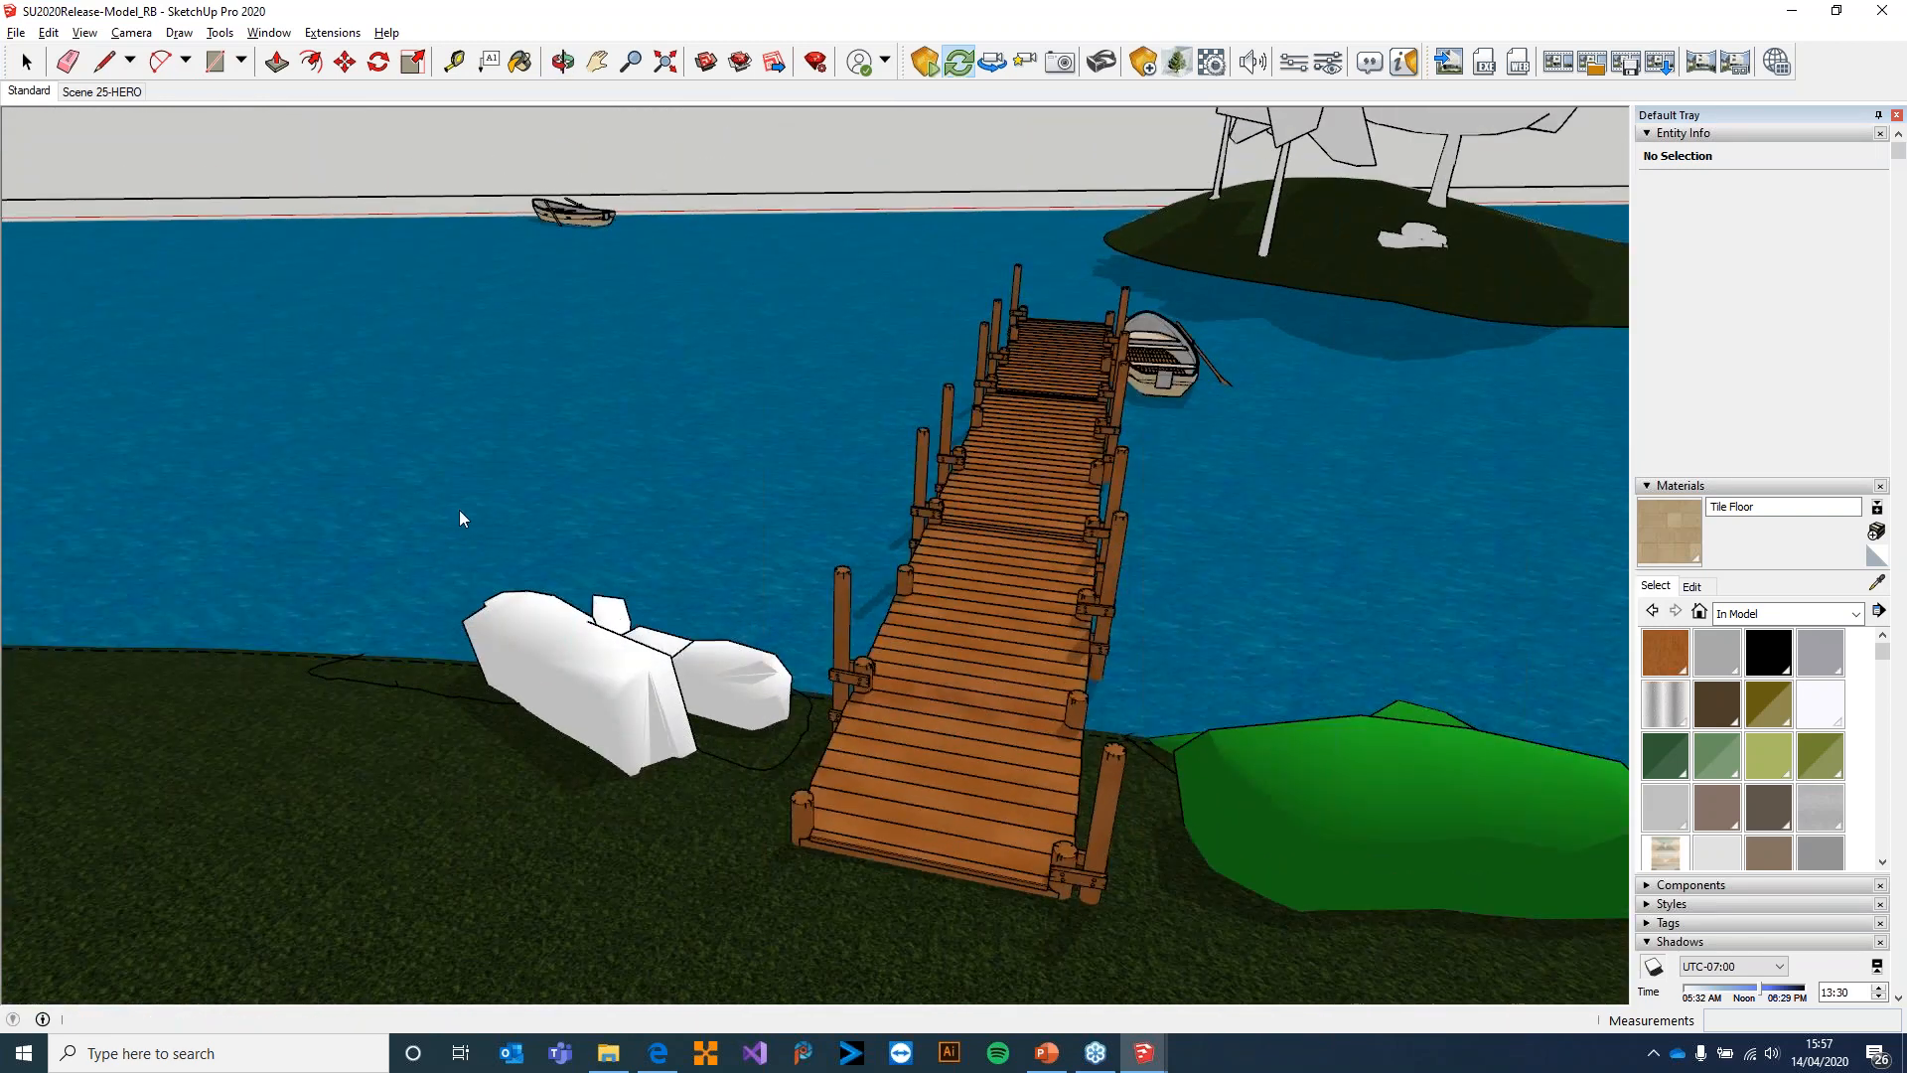
scroll(460, 517, "up", 4)
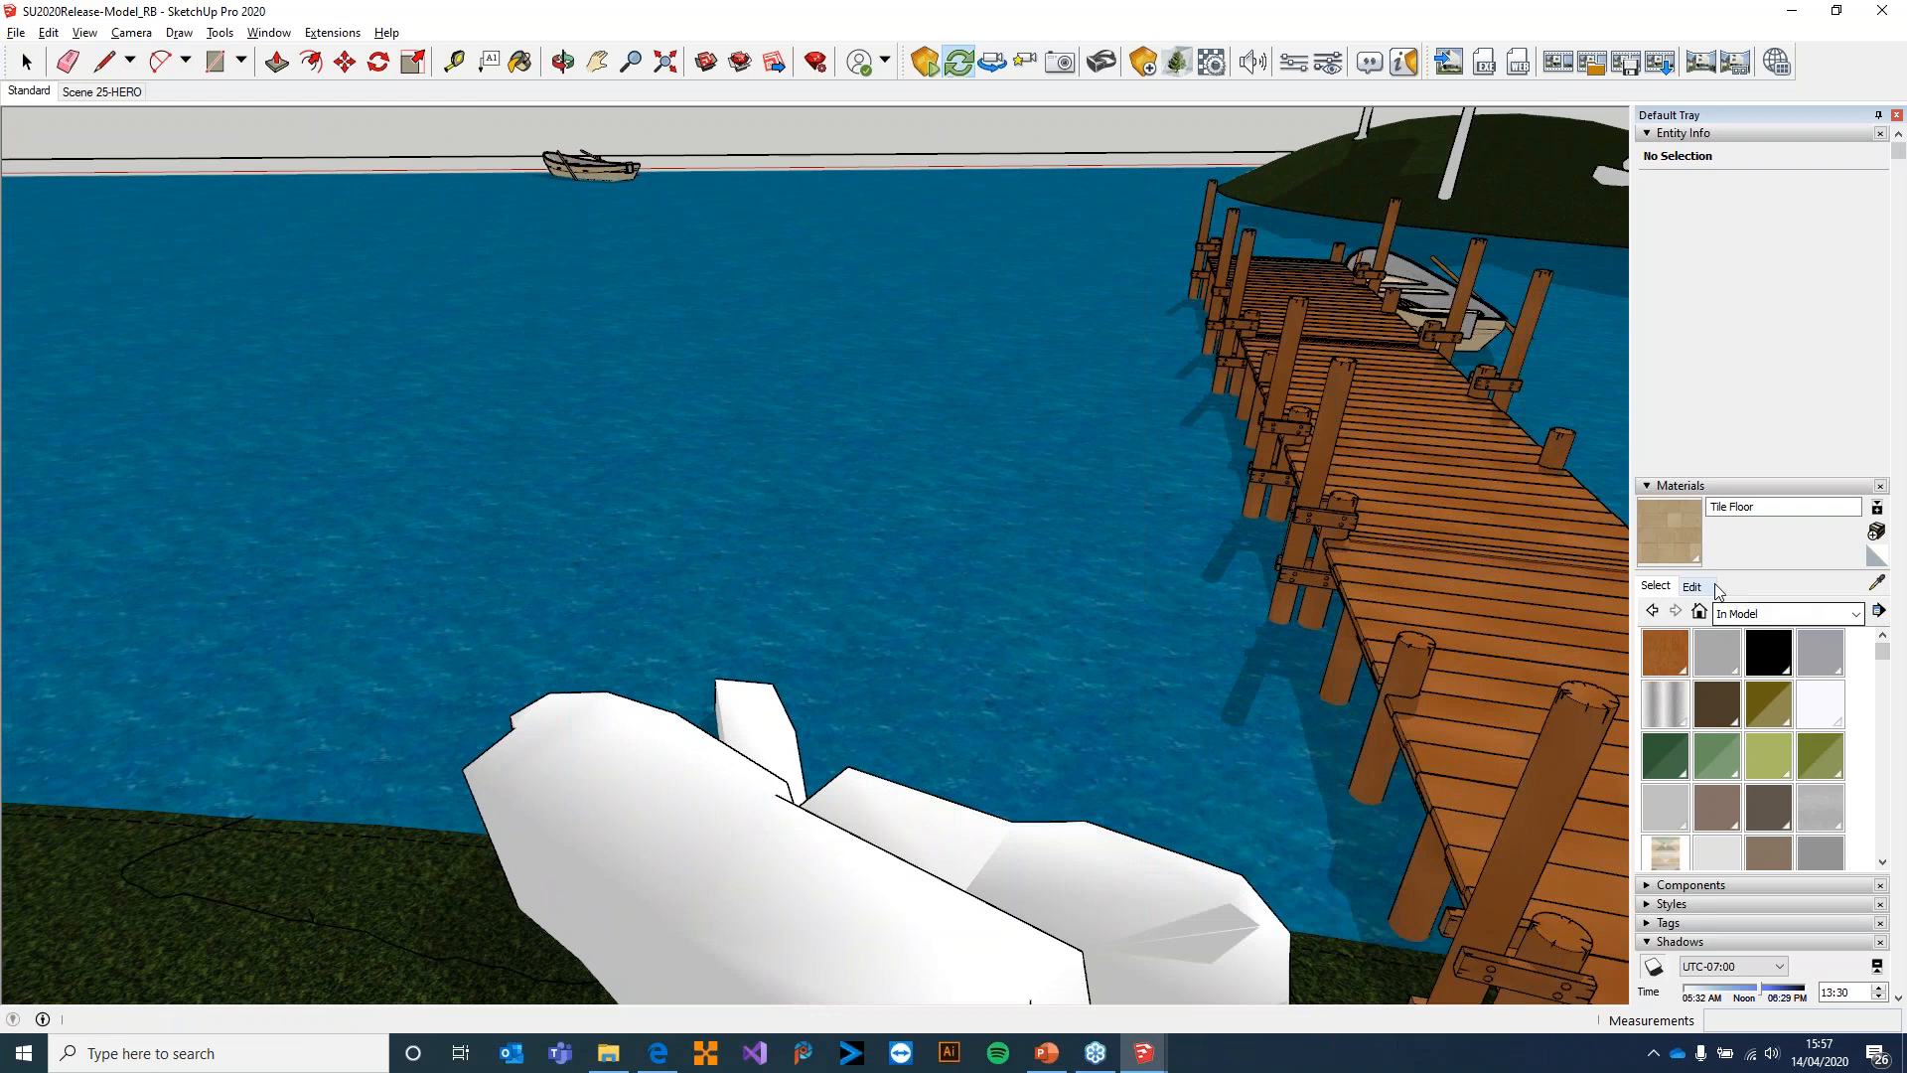
left_click(1803, 615)
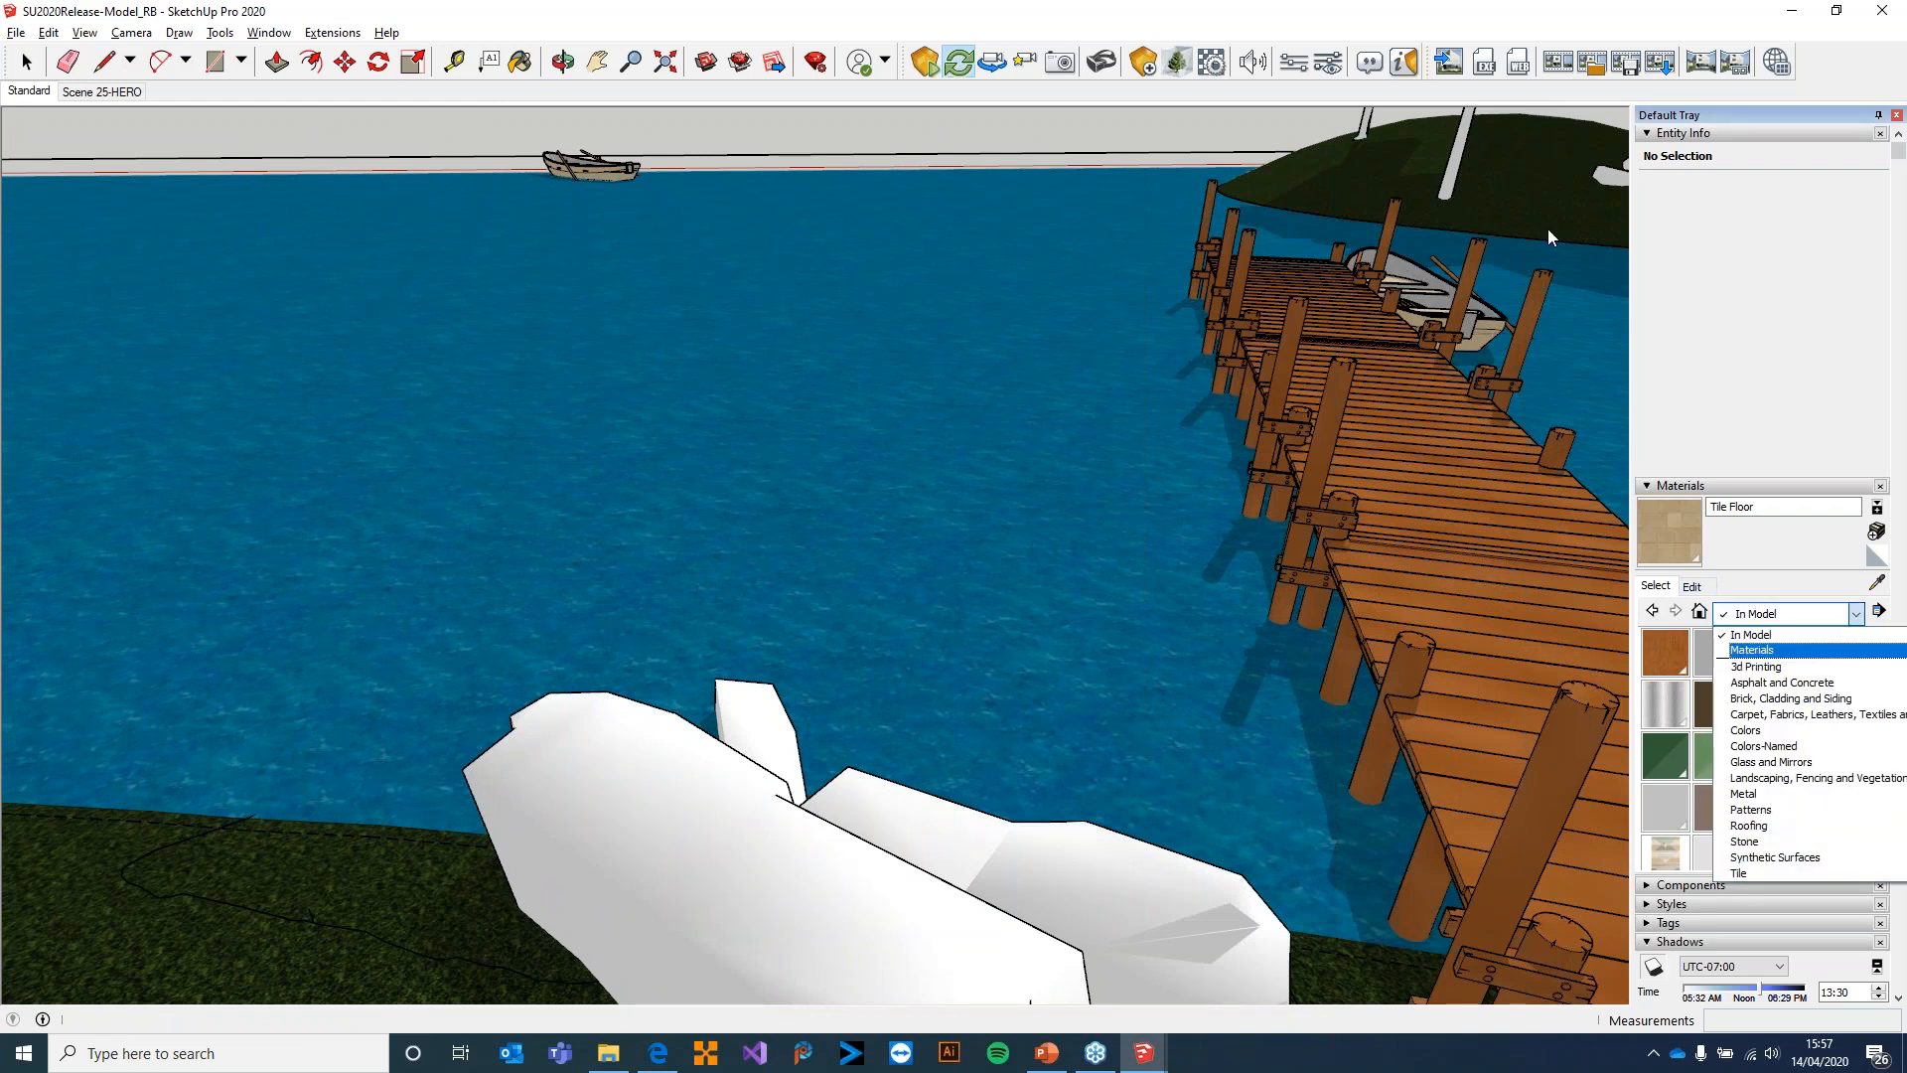
left_click(1788, 636)
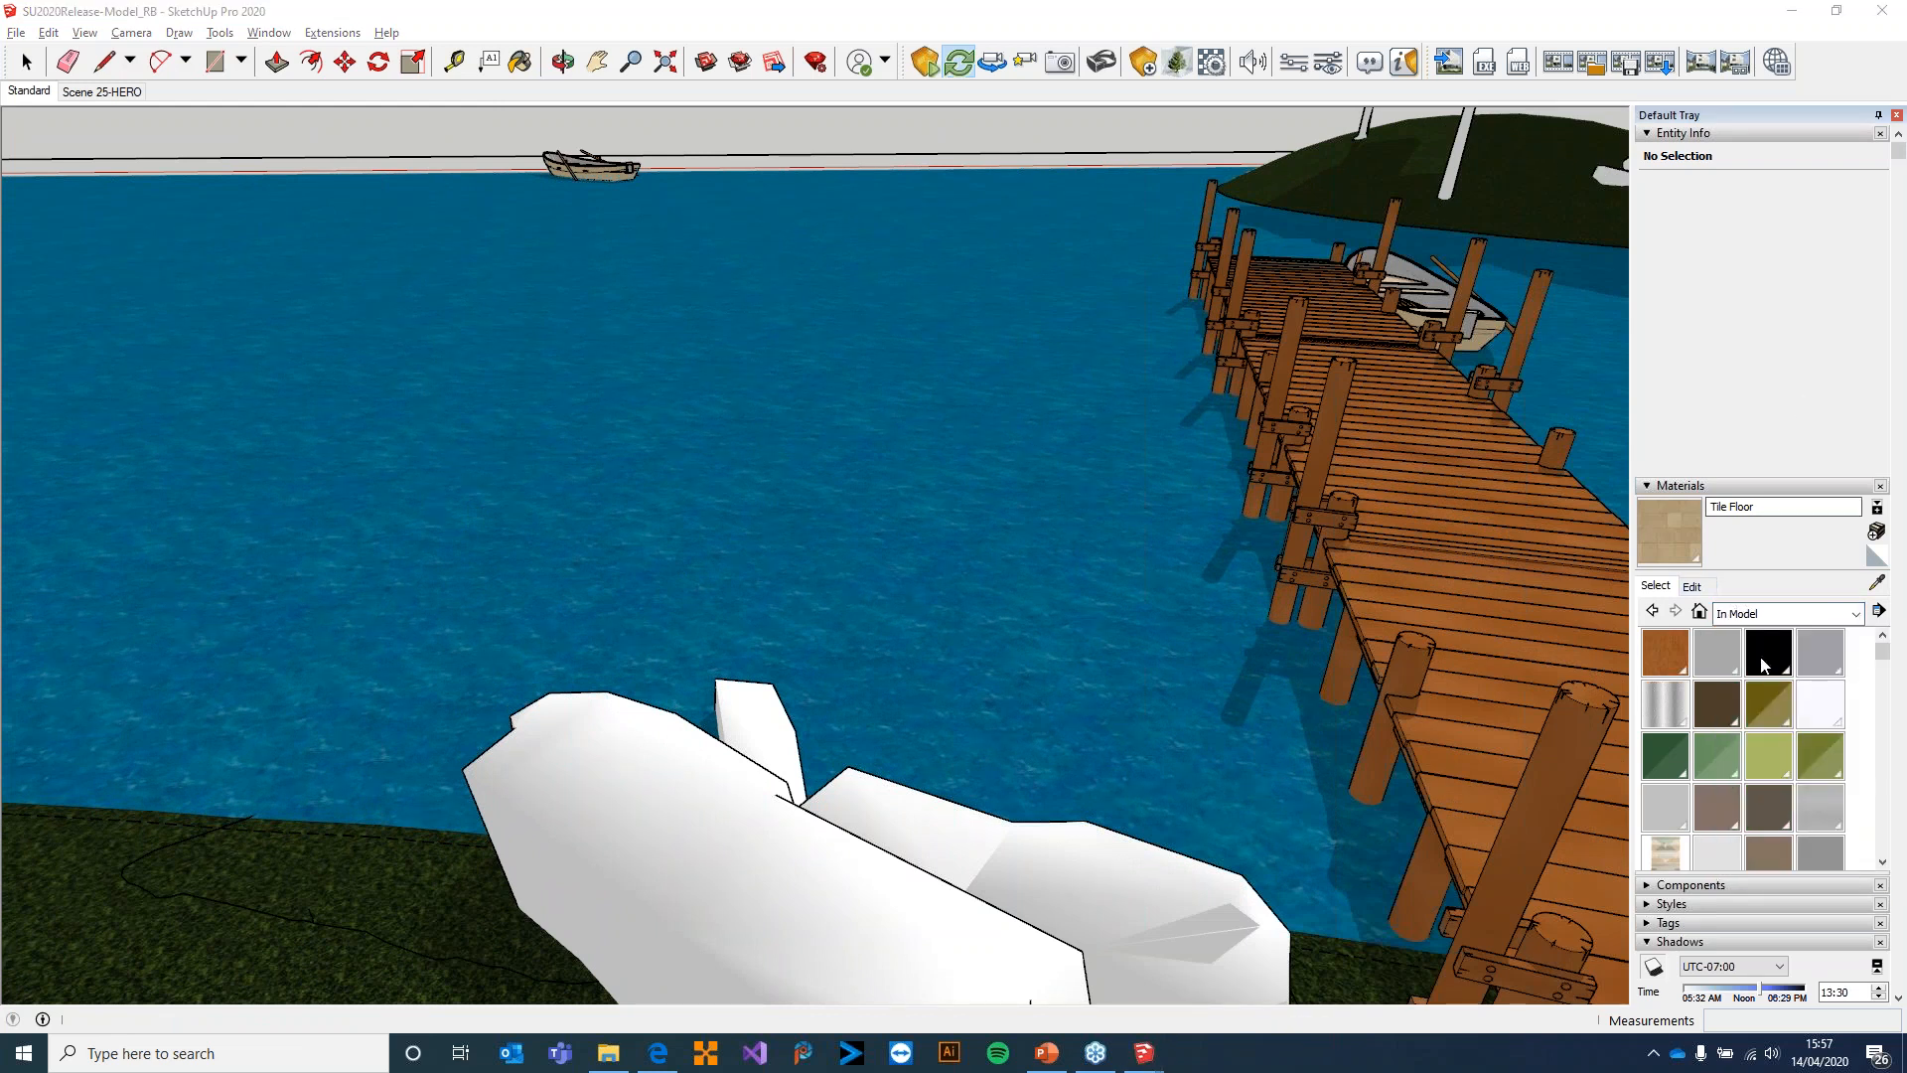
left_click(1746, 615)
left_click(1771, 860)
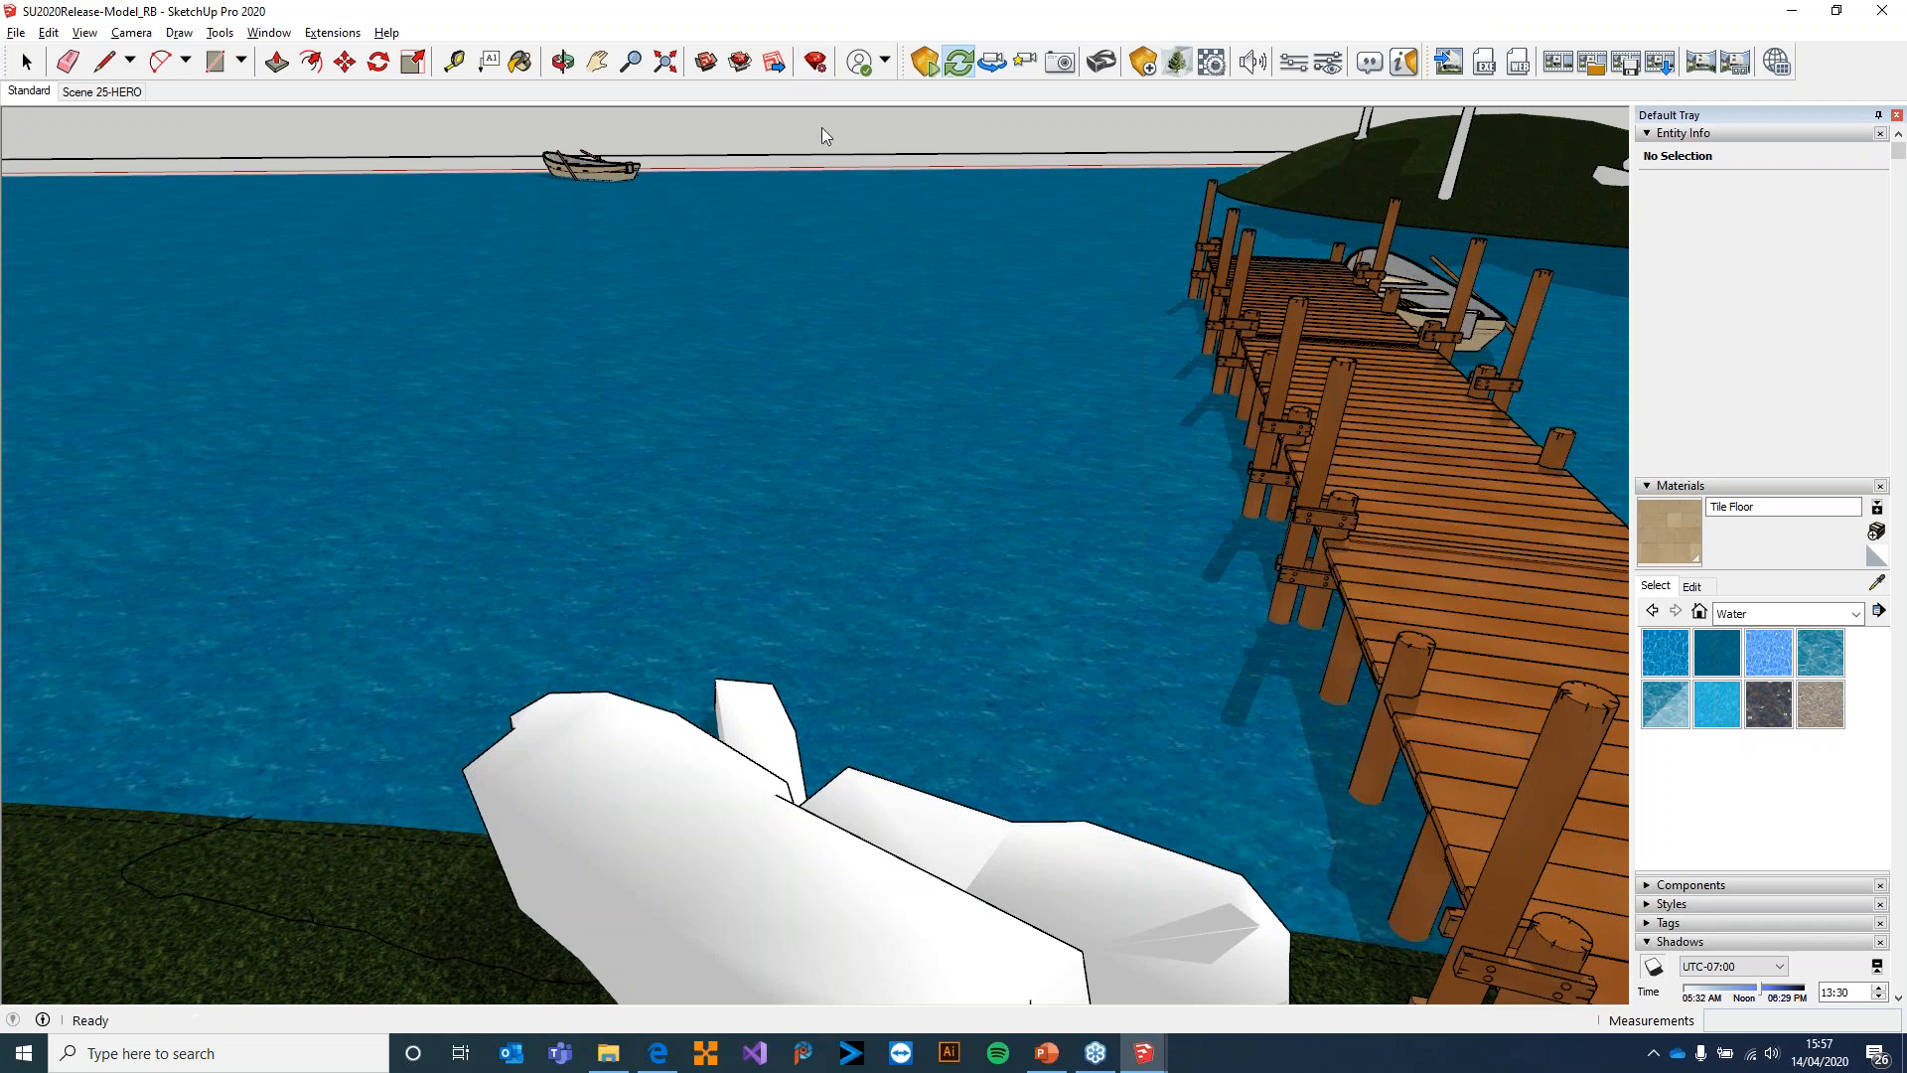
scroll(780, 318, "down", 5)
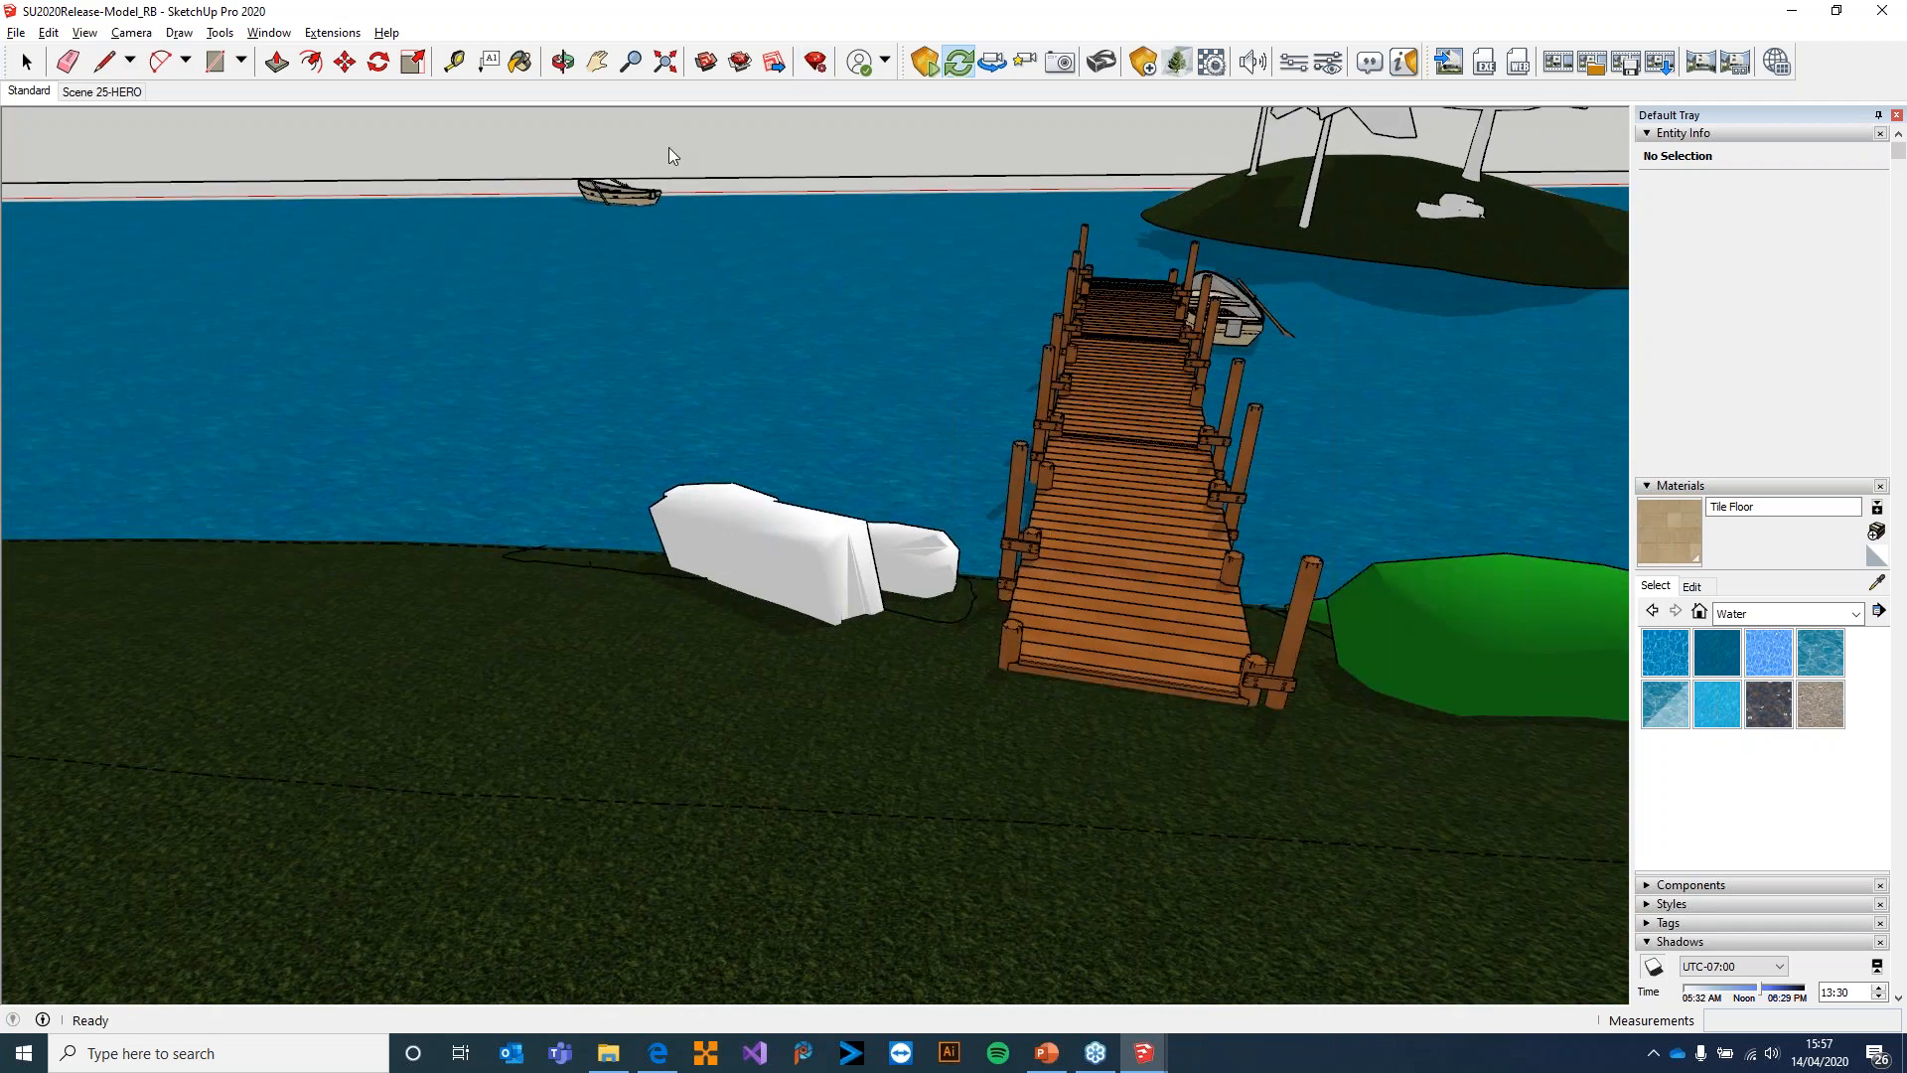
Select the lake's water group near the jetty to inspect its entity info, and clear the selection
right_click(764, 383)
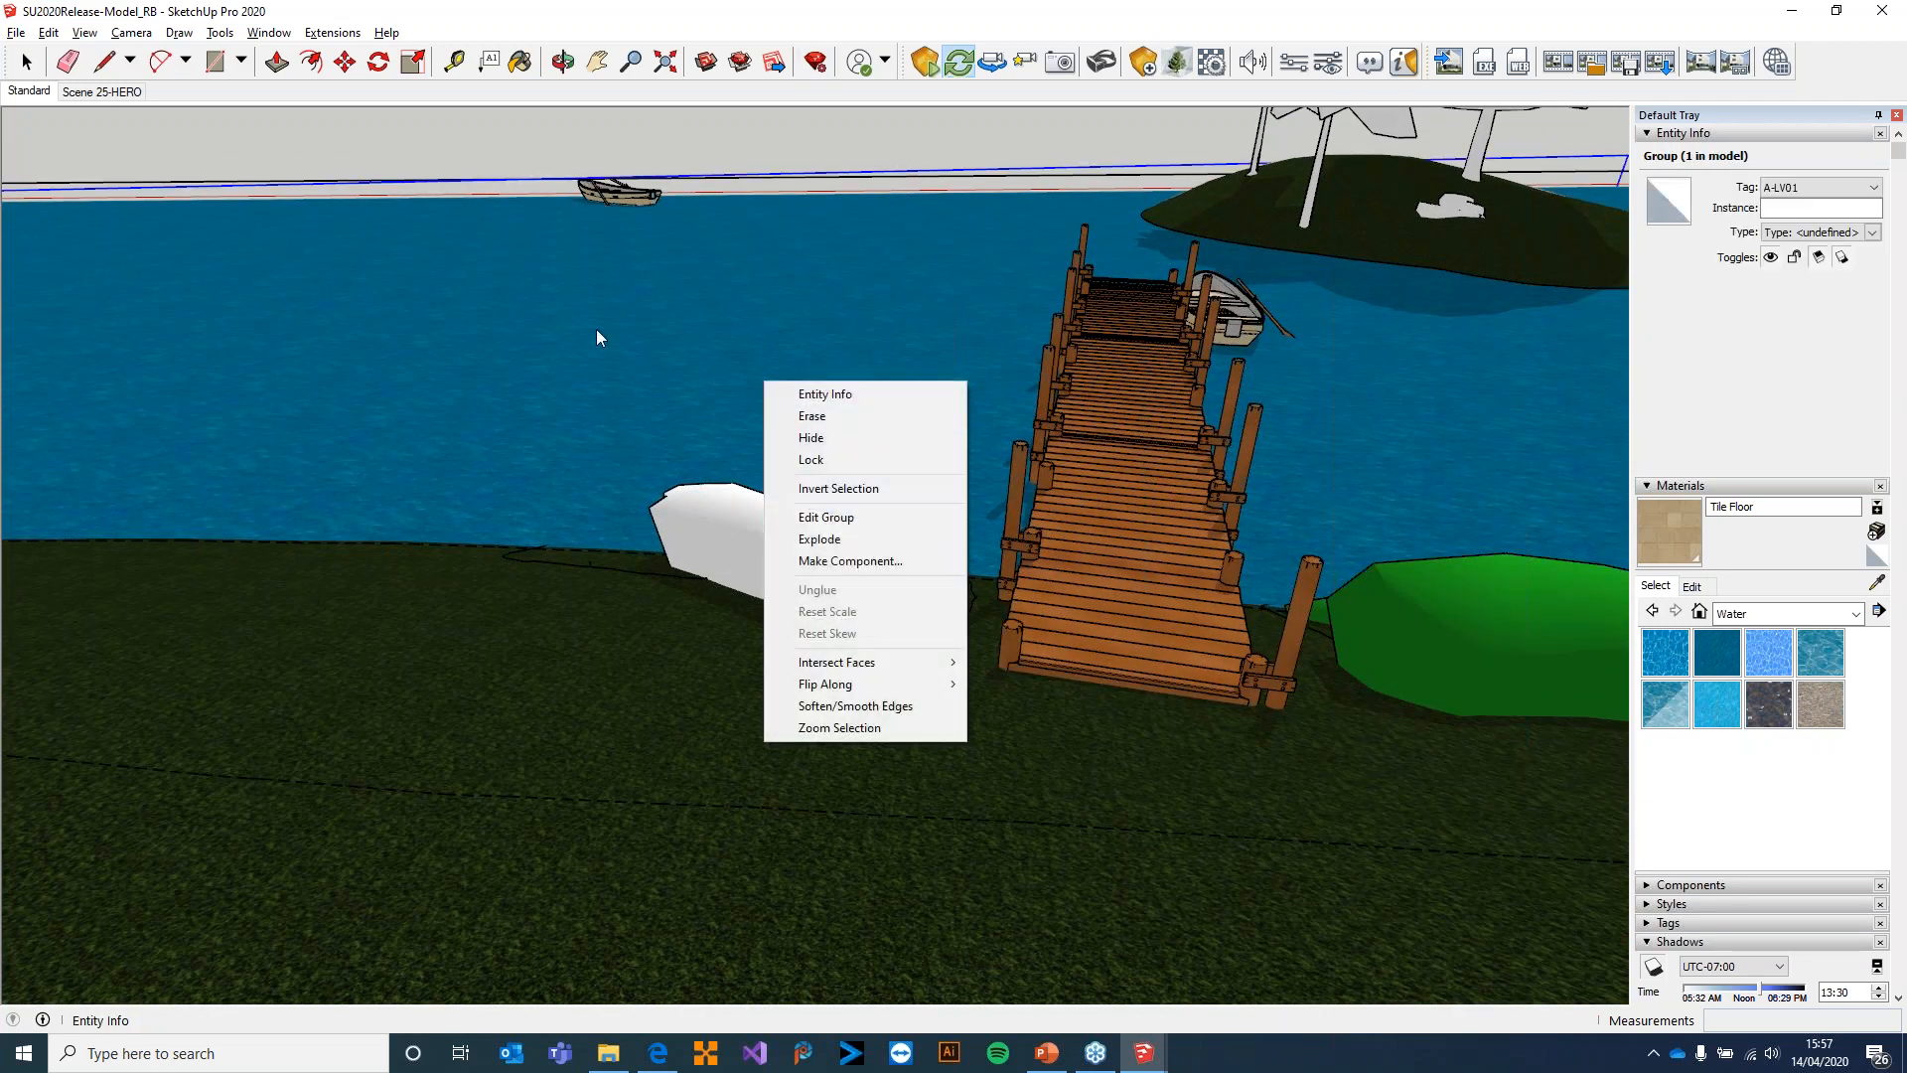
left_click(796, 365)
middle_click_drag(906, 283, 619, 320)
scroll(1085, 222, "down", 4)
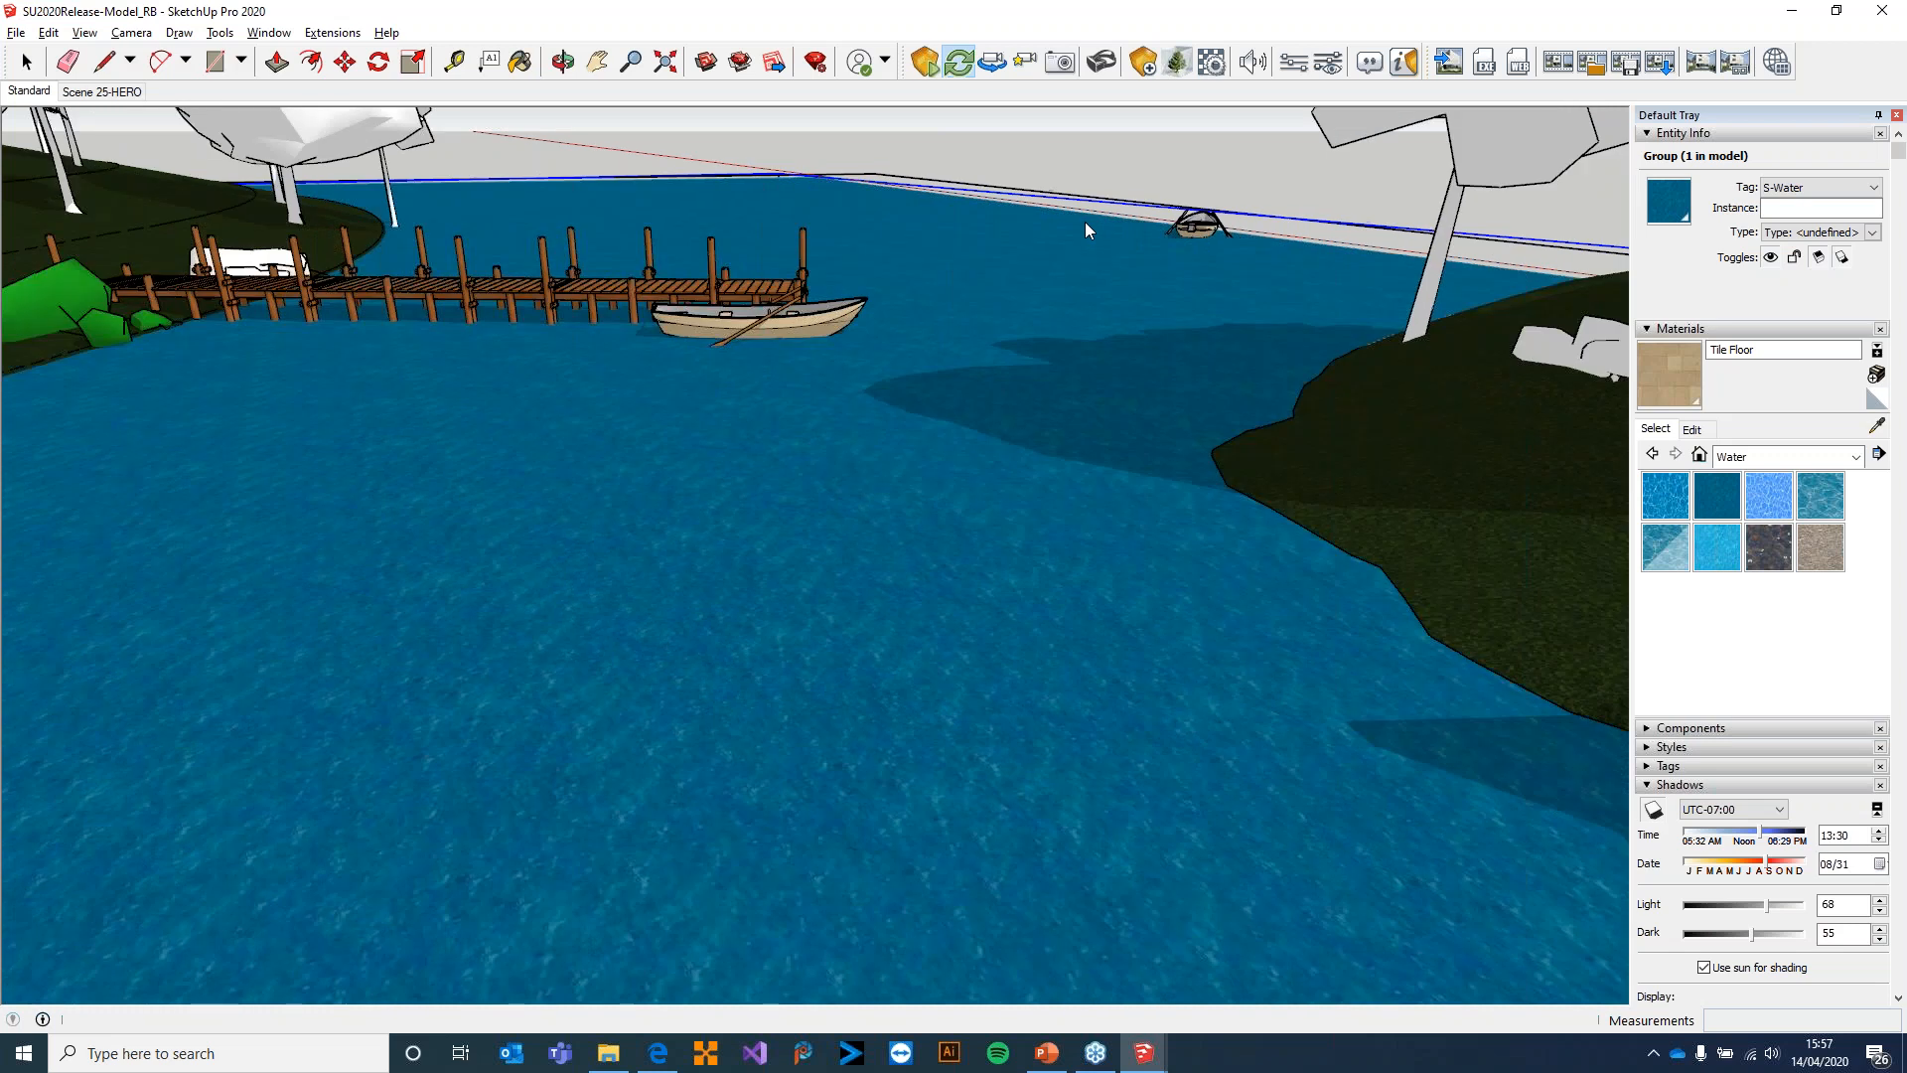
left_click(1198, 133)
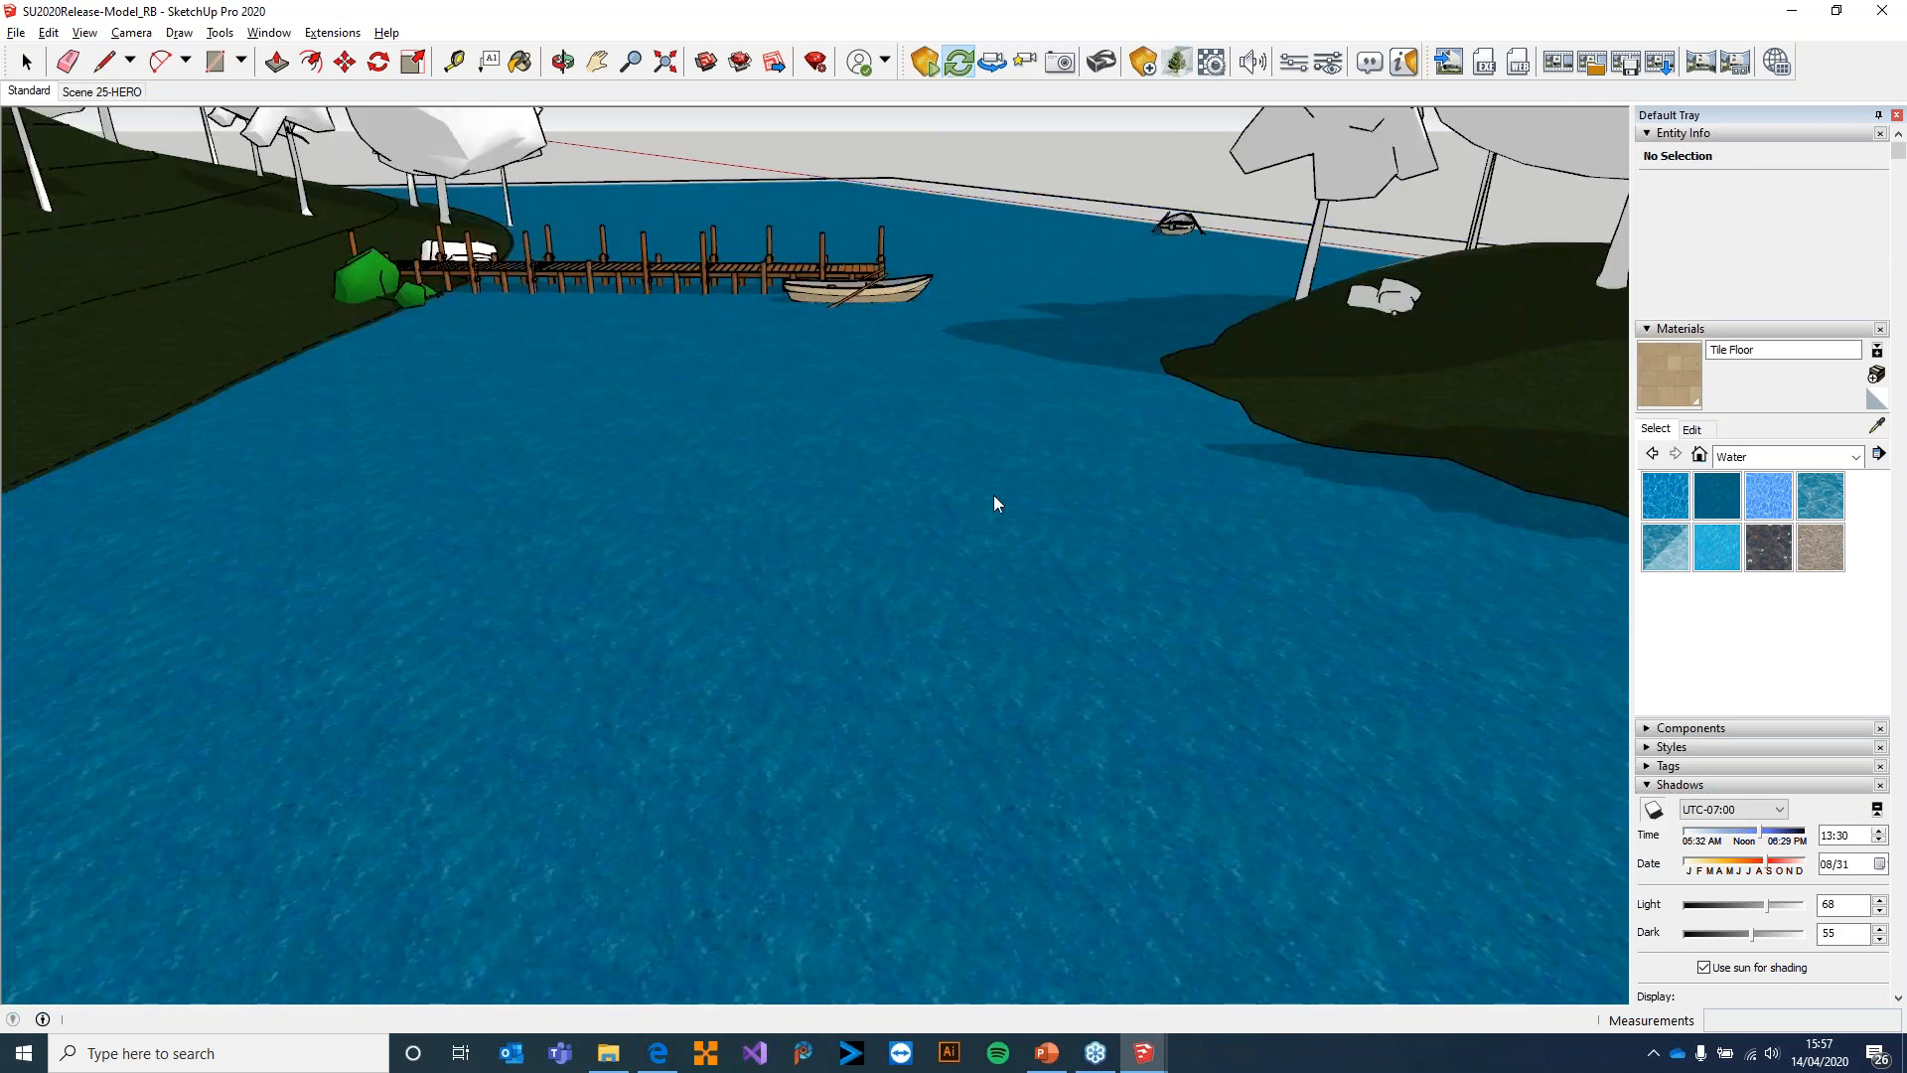
Show the lake from above with the island, rocks and jetty, and select its water group
scroll(956, 557, "down", 6)
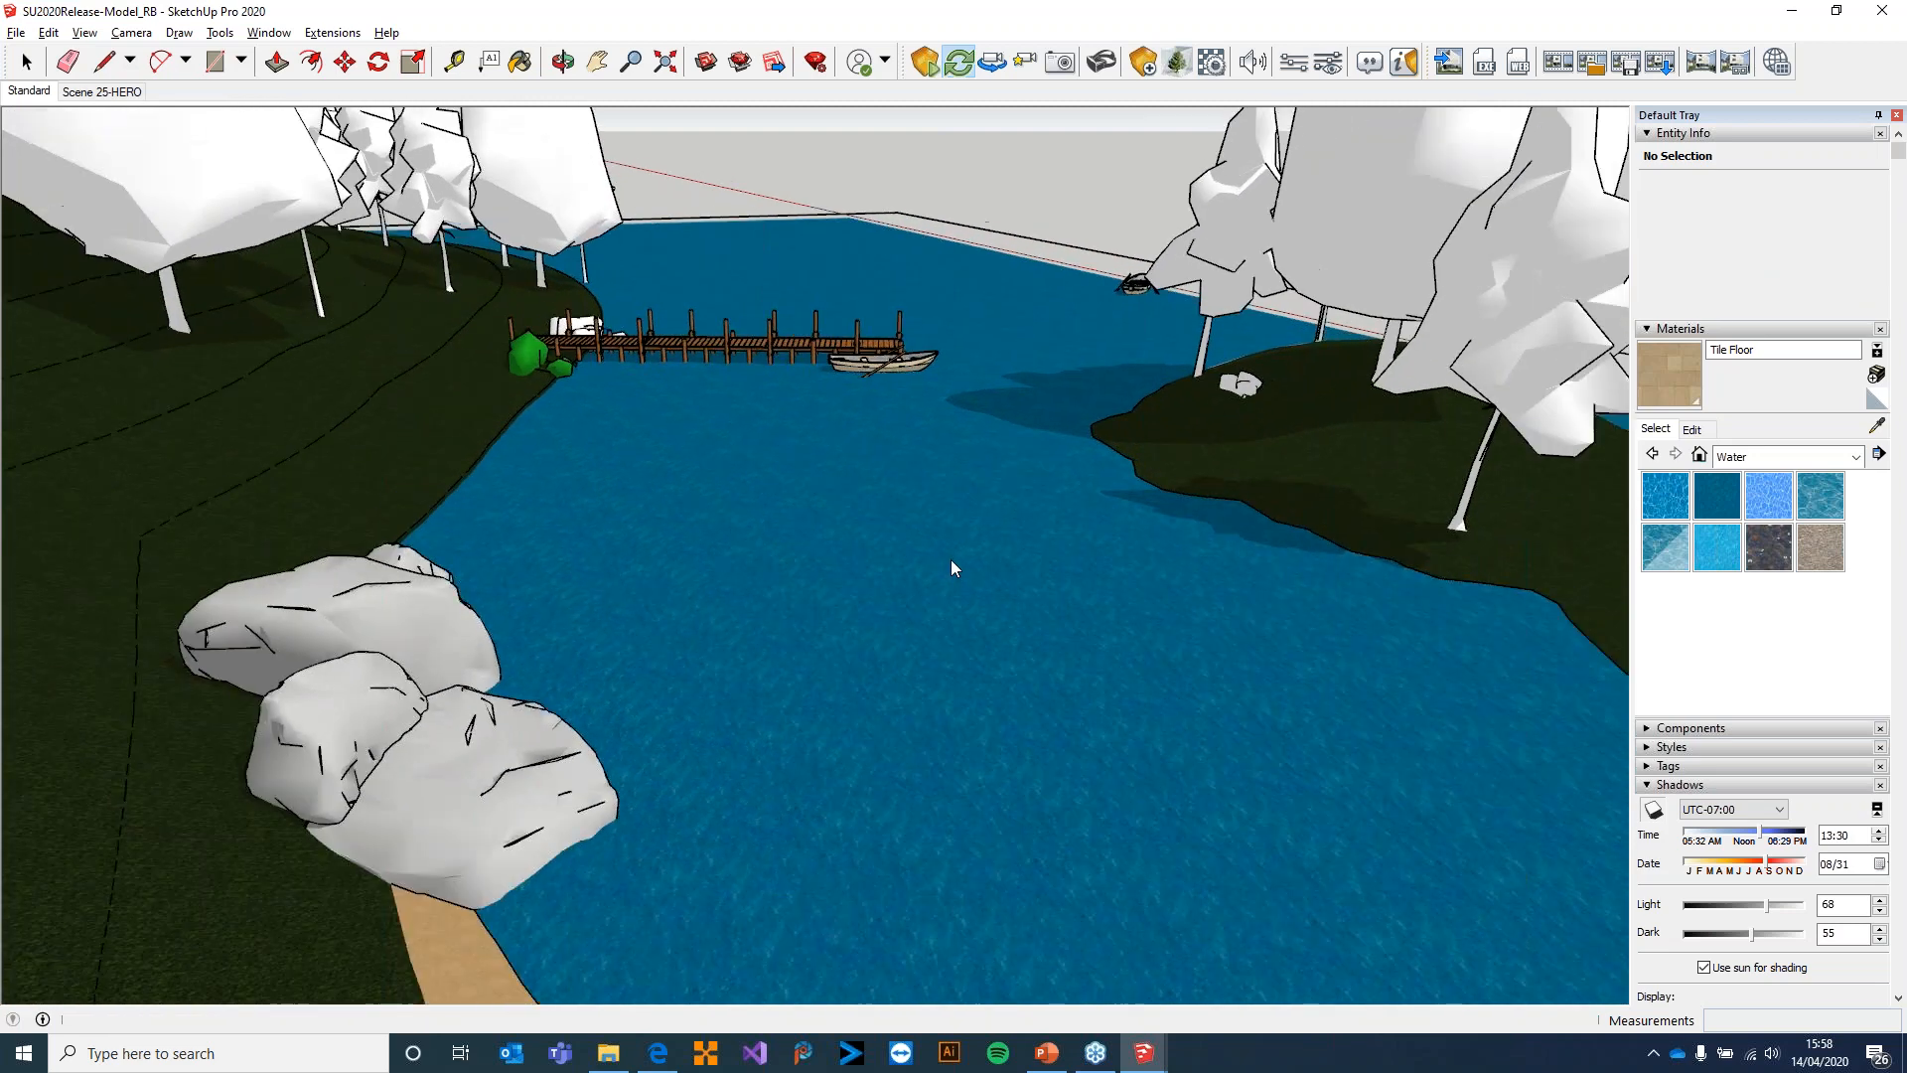
scroll(944, 562, "down", 4)
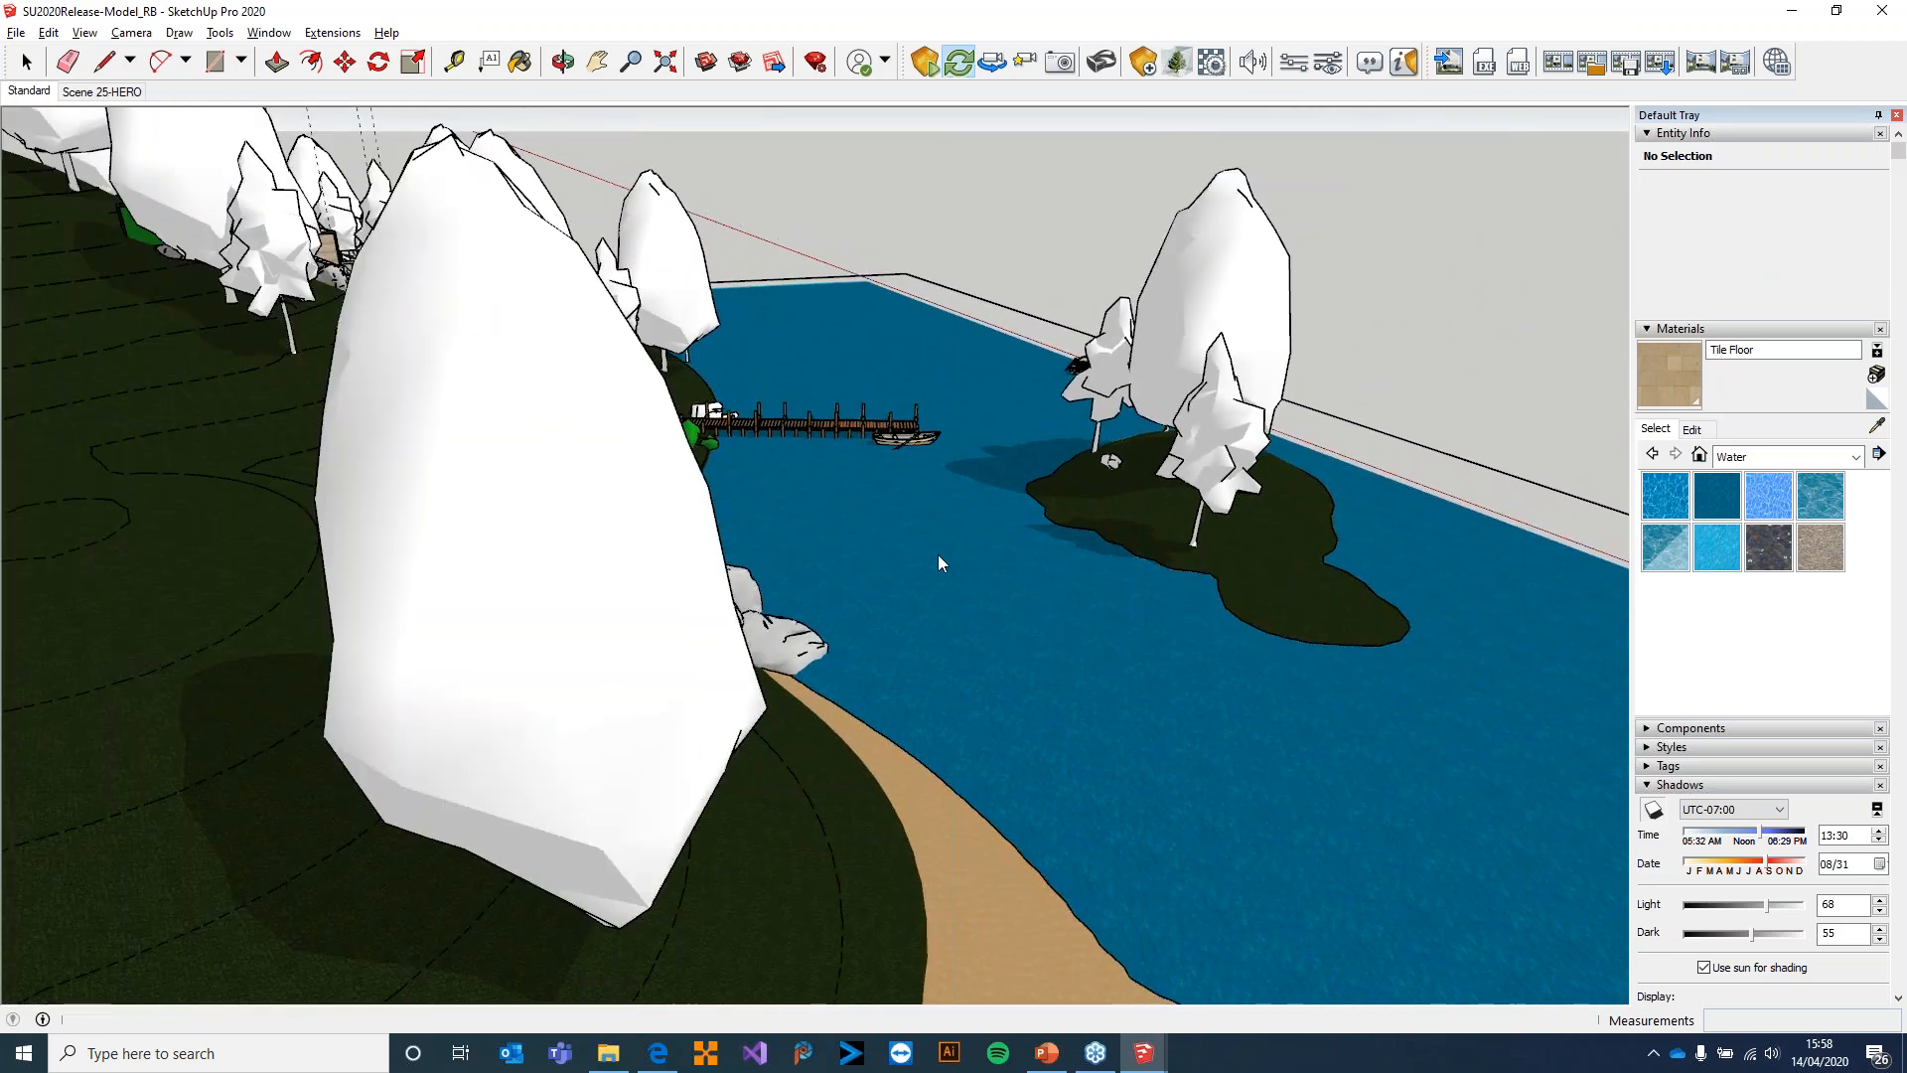
scroll(938, 555, "up", 2)
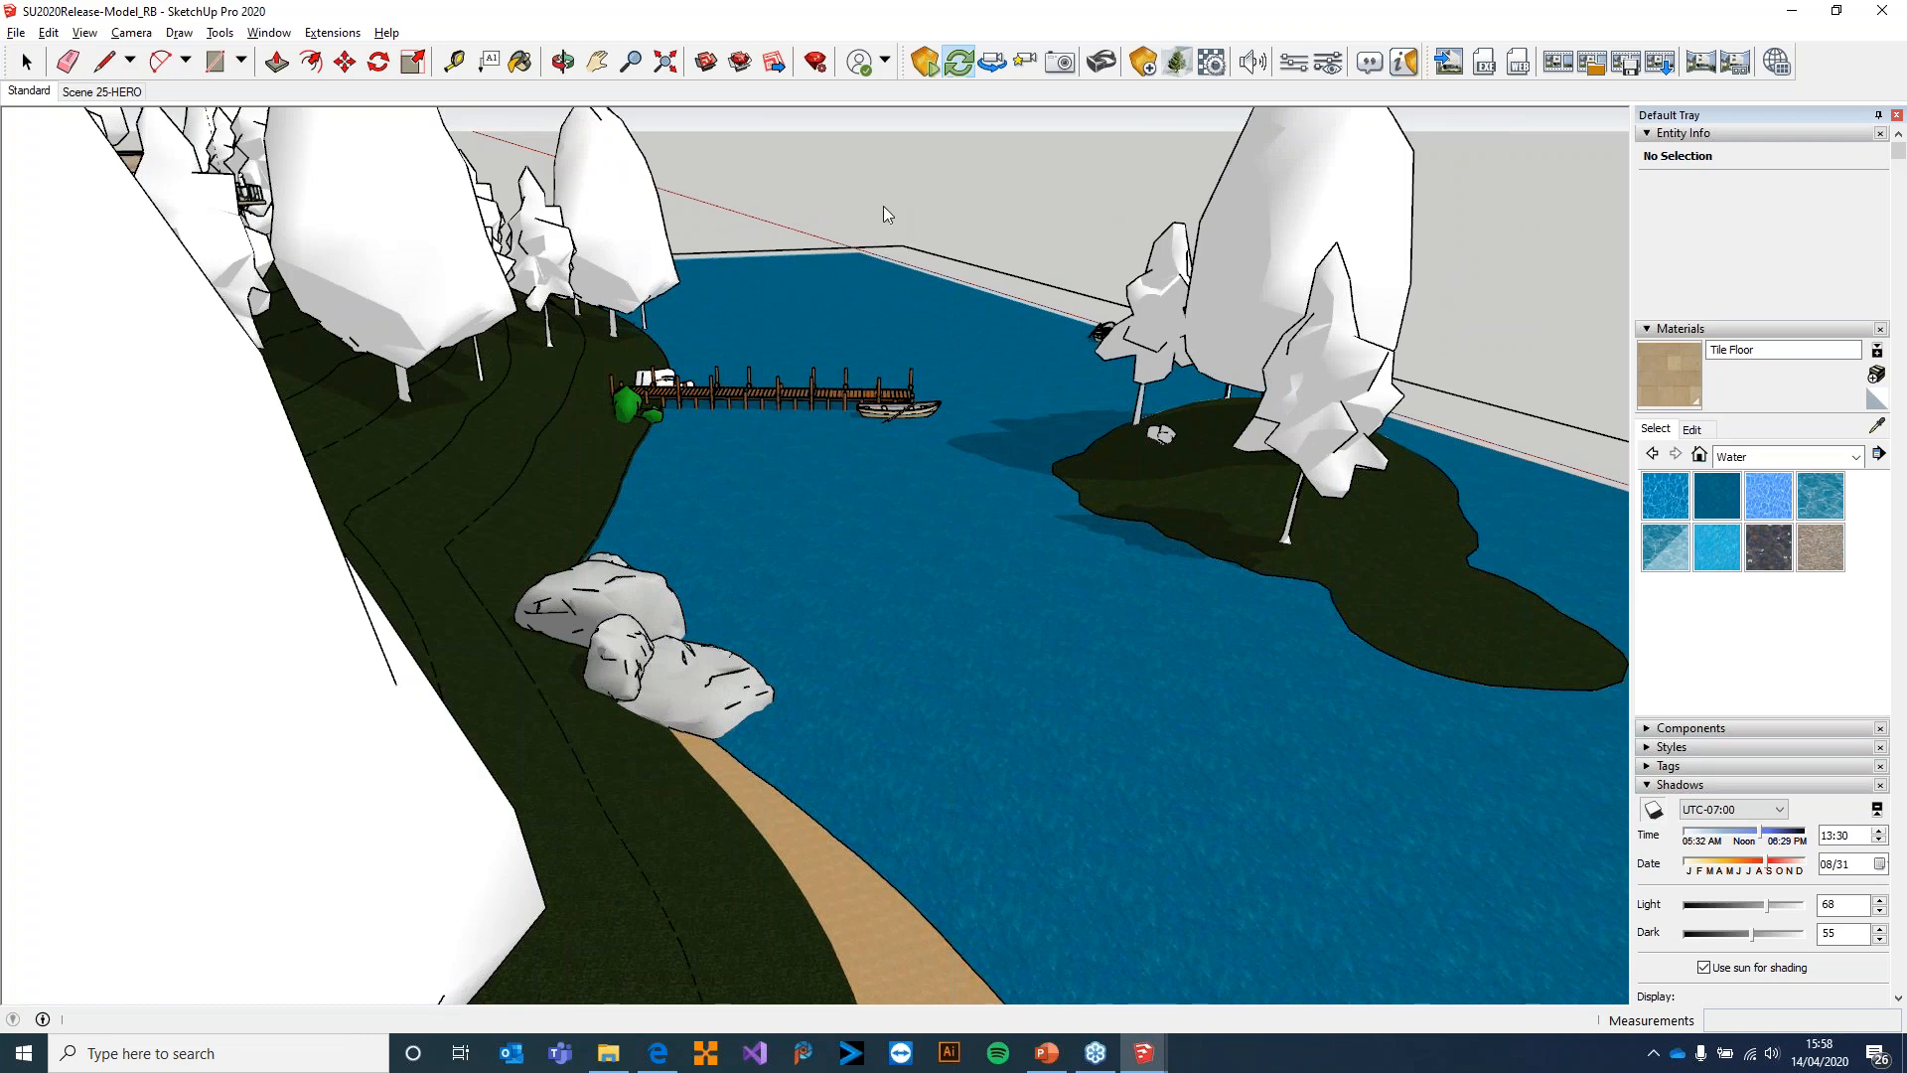
middle_click_drag(956, 539, 644, 539)
right_click(834, 468)
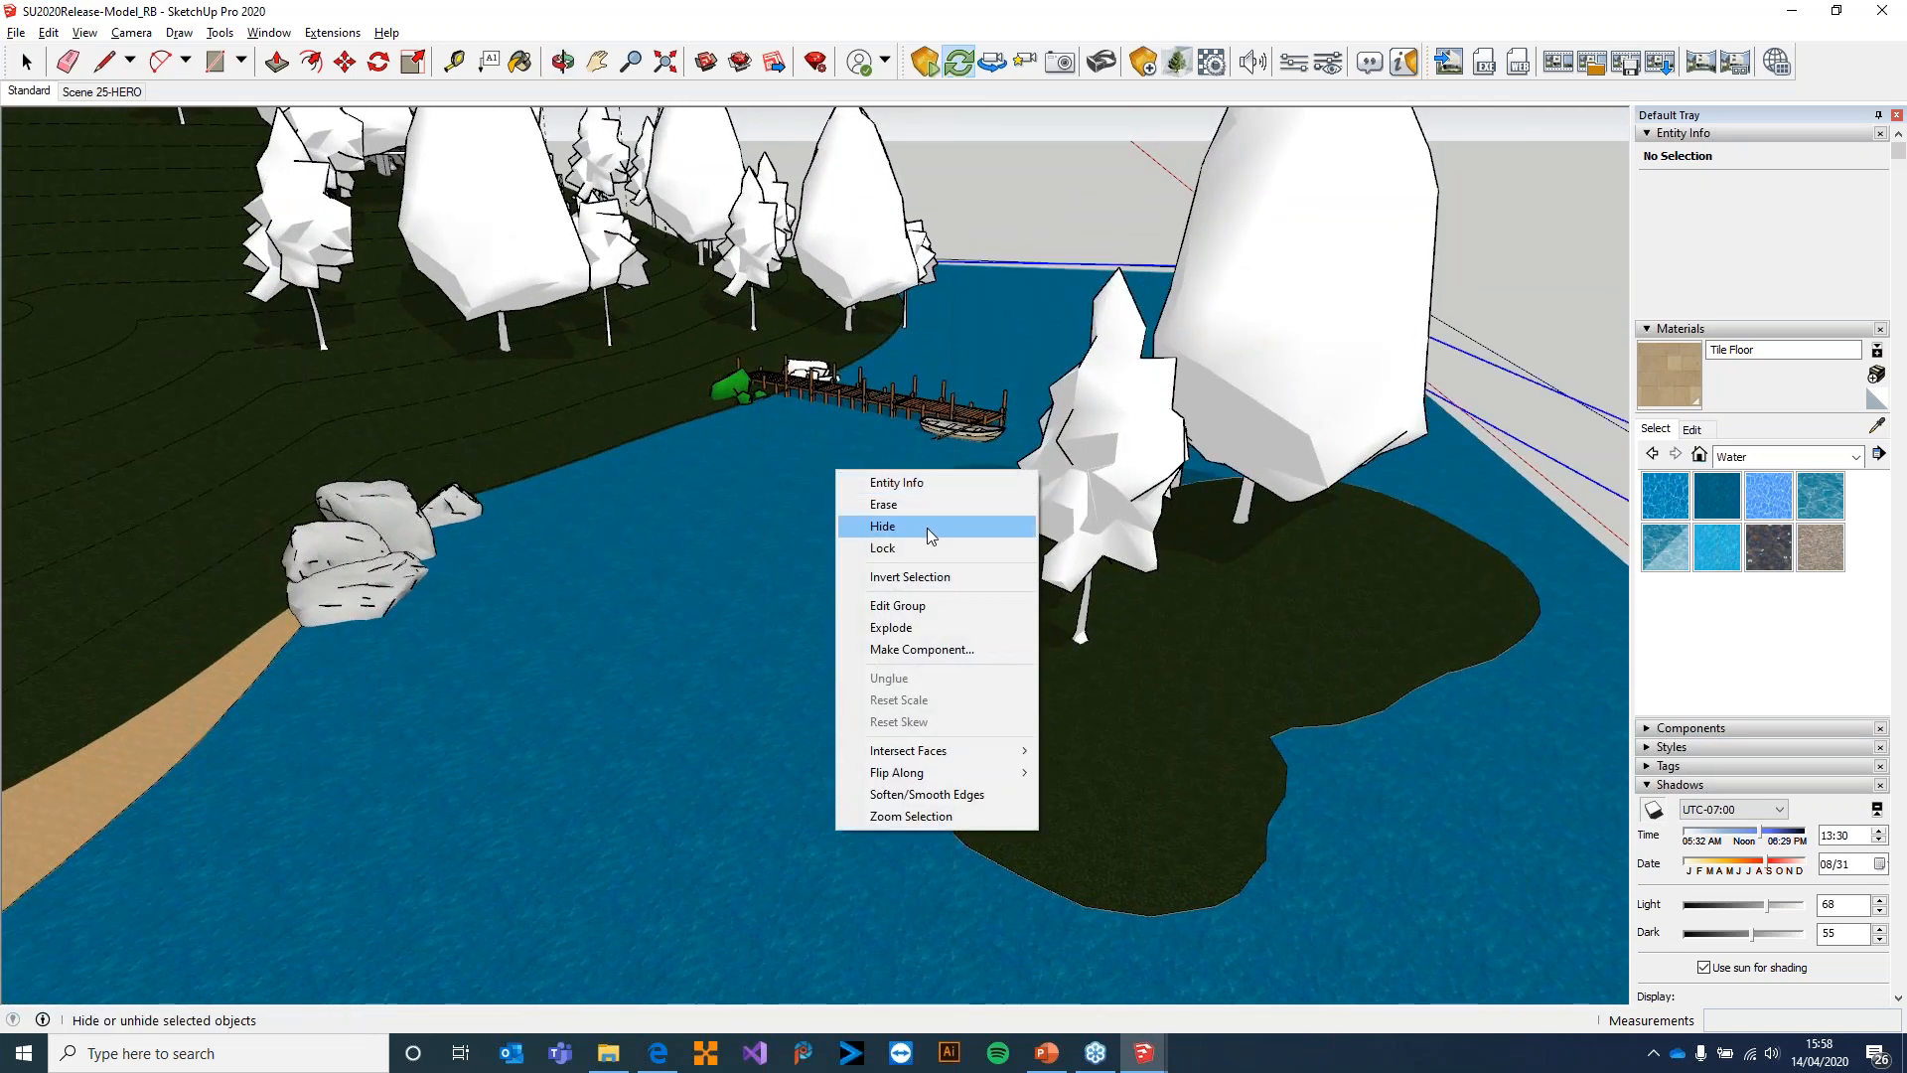
left_click(741, 520)
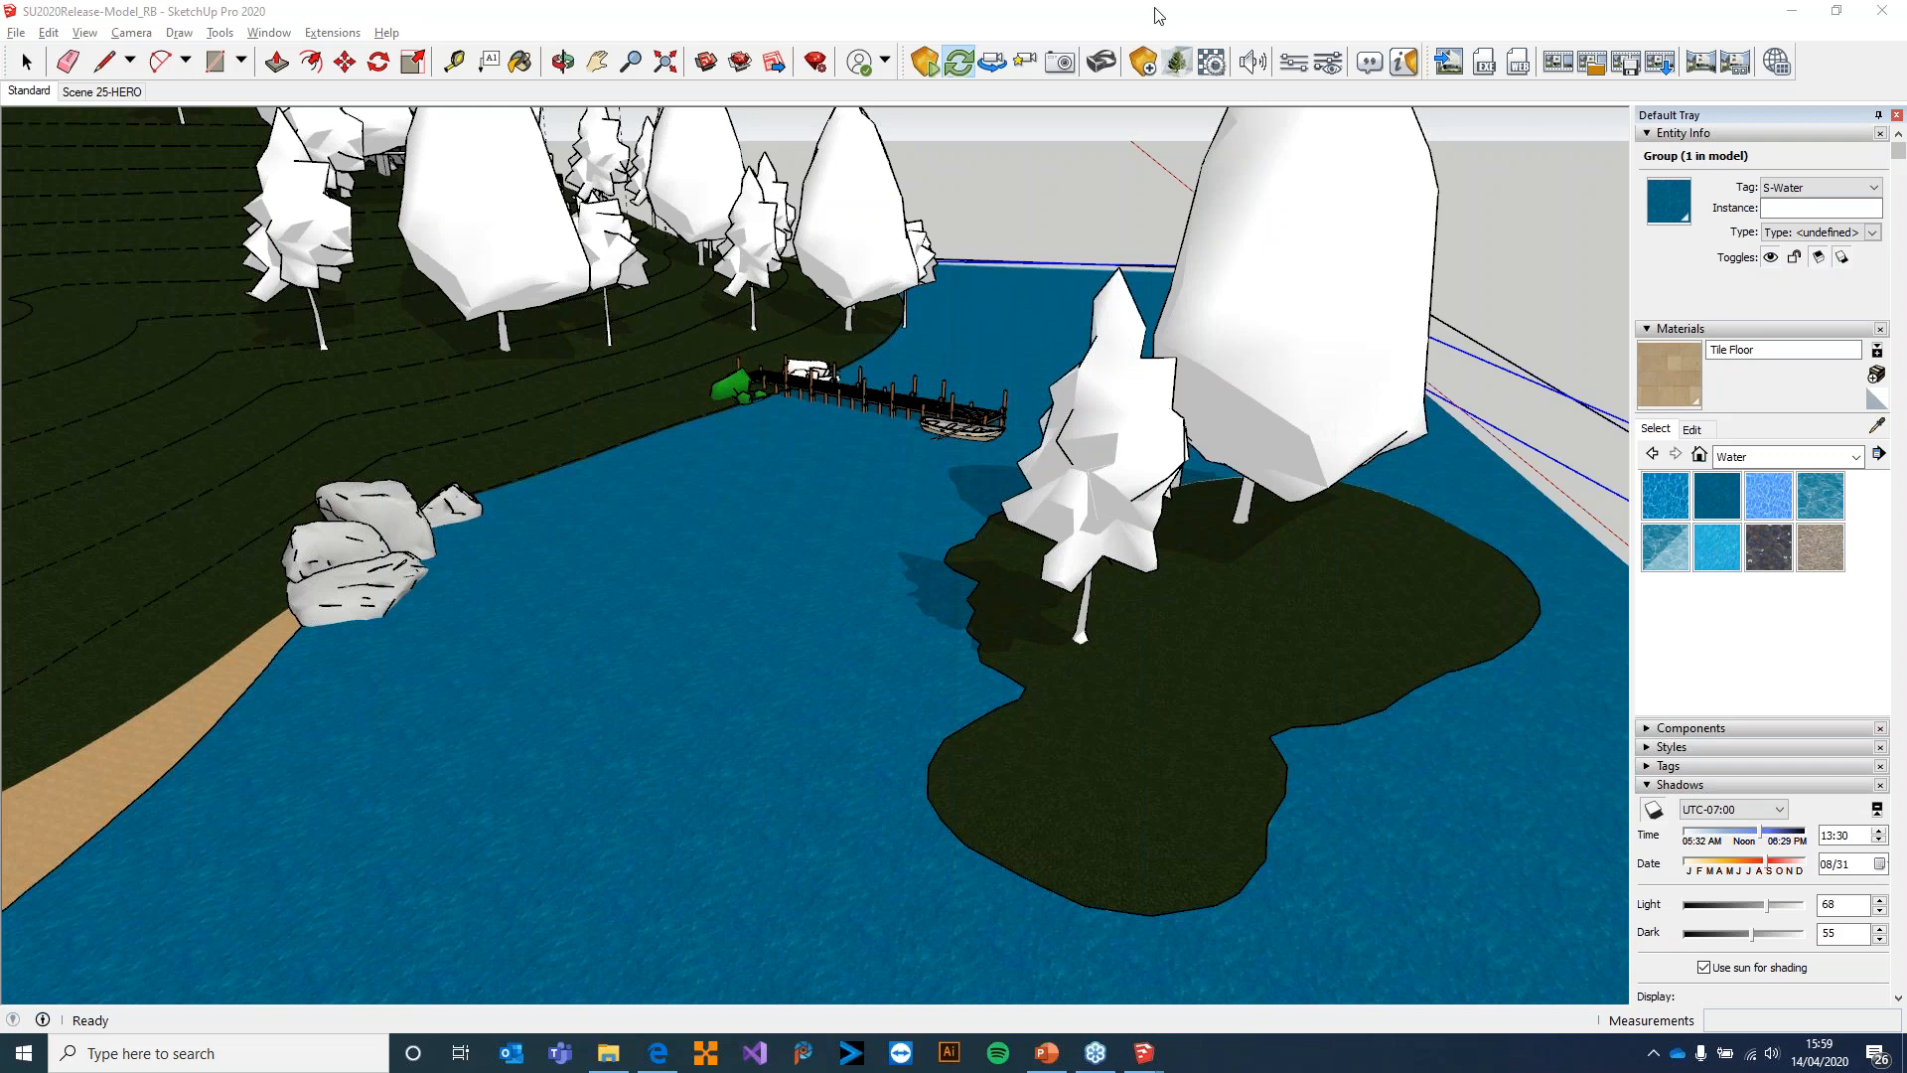
Show the Enscape Asset Library with its asset categories and close it
left_click(1176, 62)
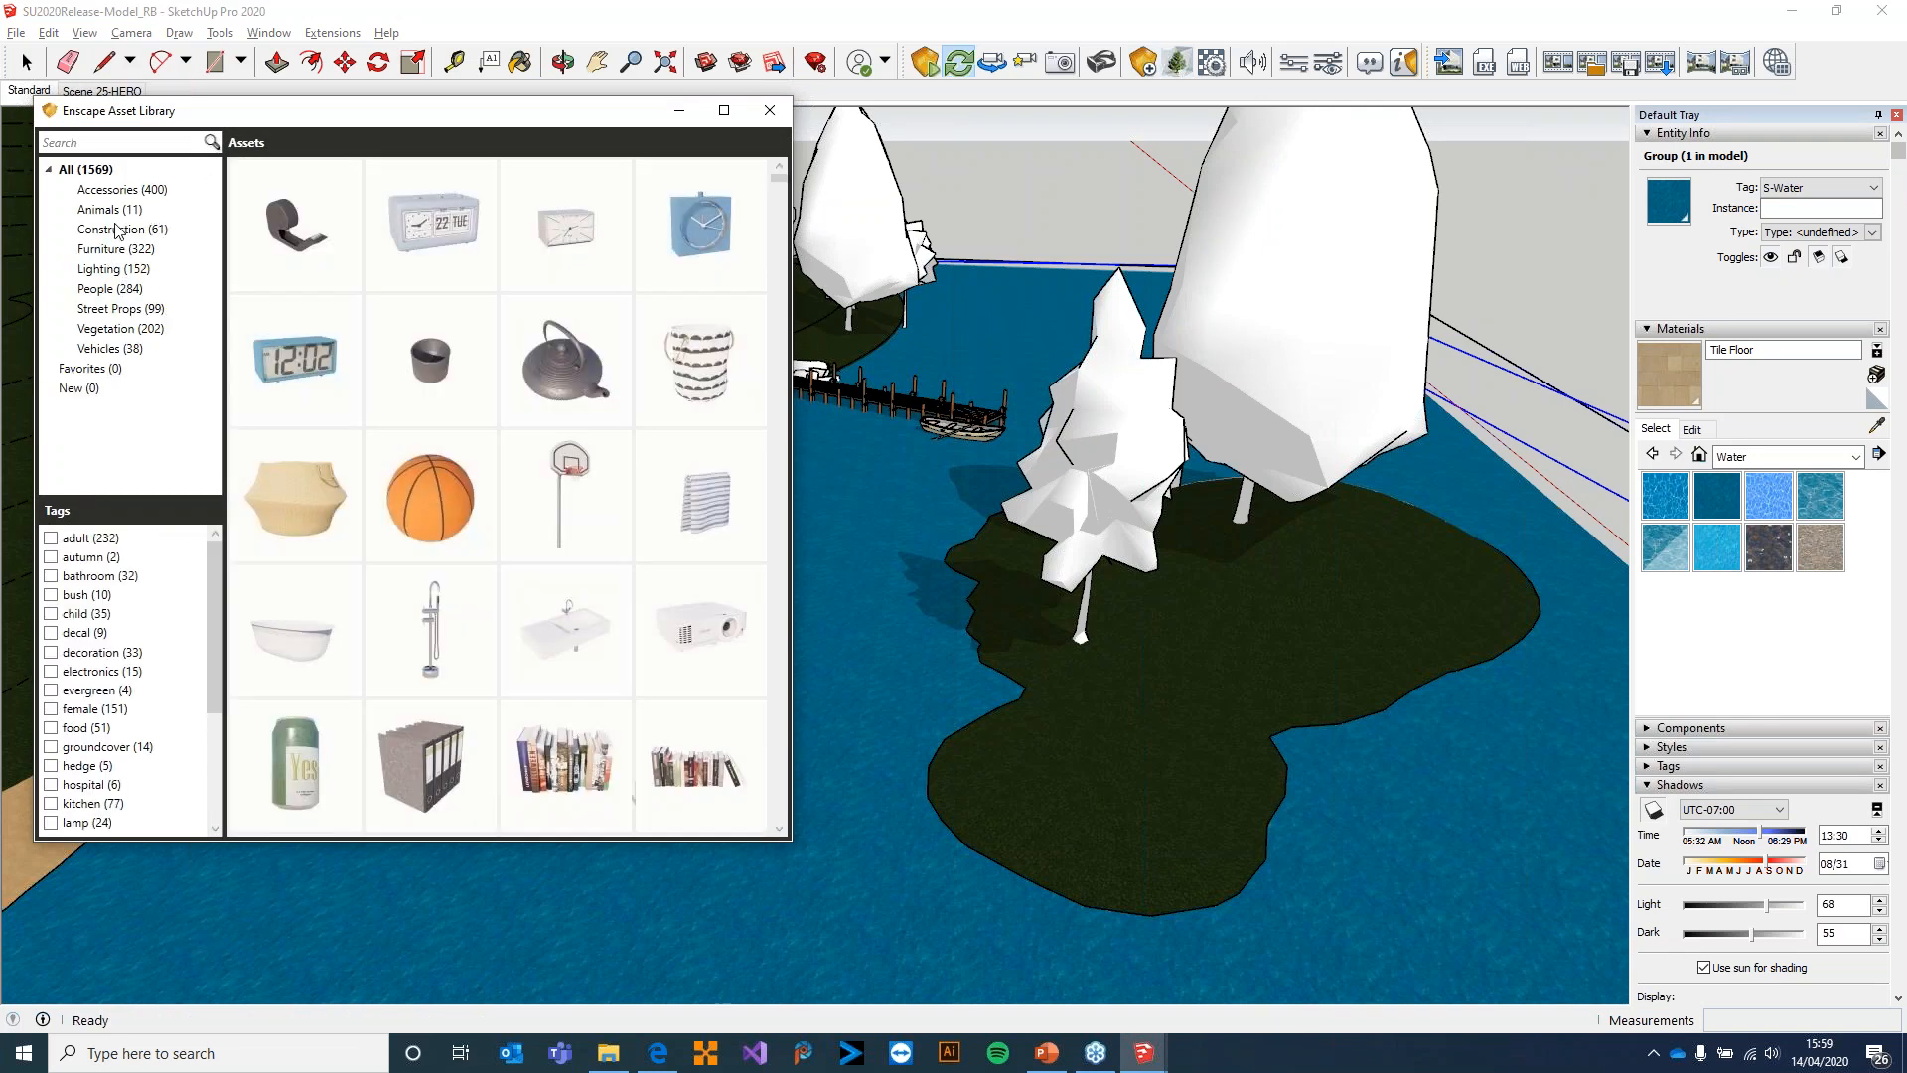
left_click(776, 118)
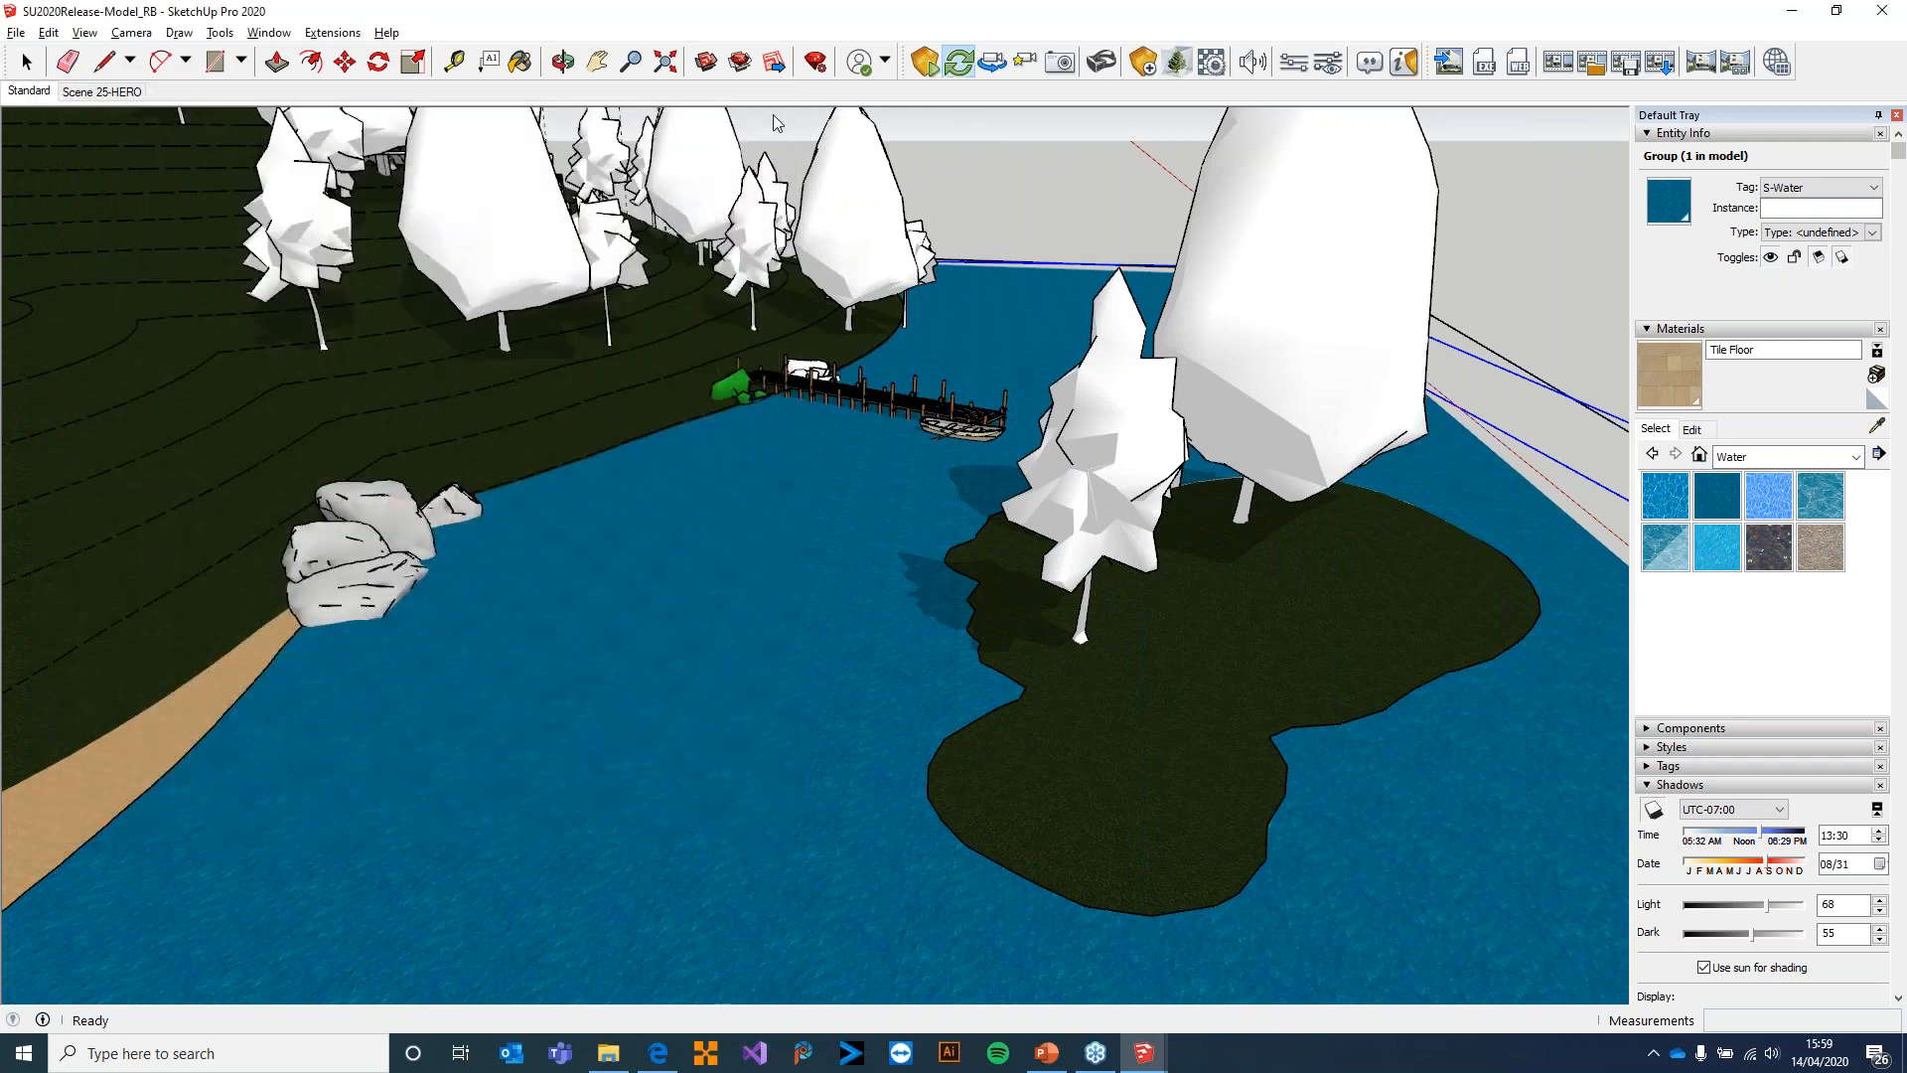